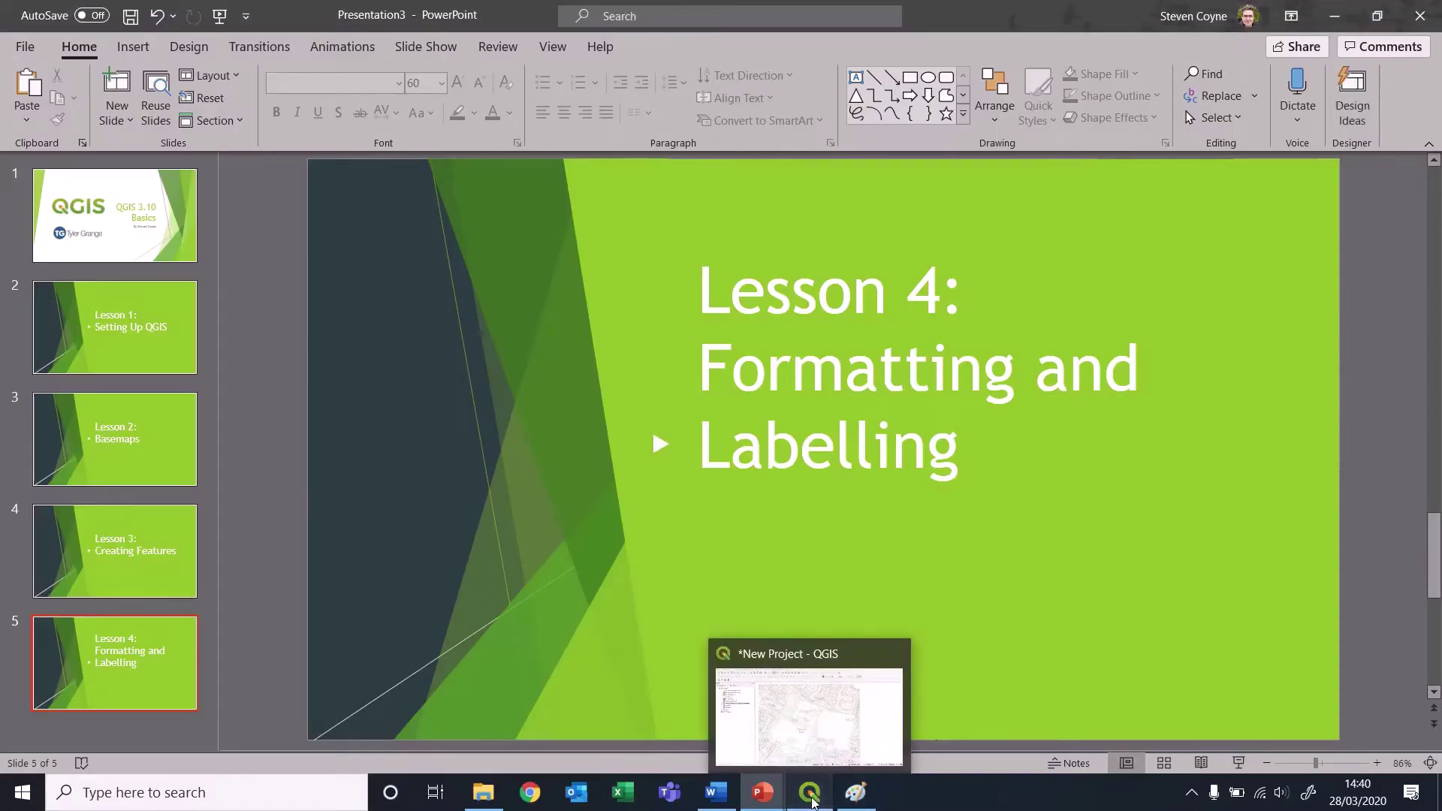
Switch to QGIS and create a polygon shapefile layer saved as Site Boundary in the Shapefiles folder.
left_click(818, 798)
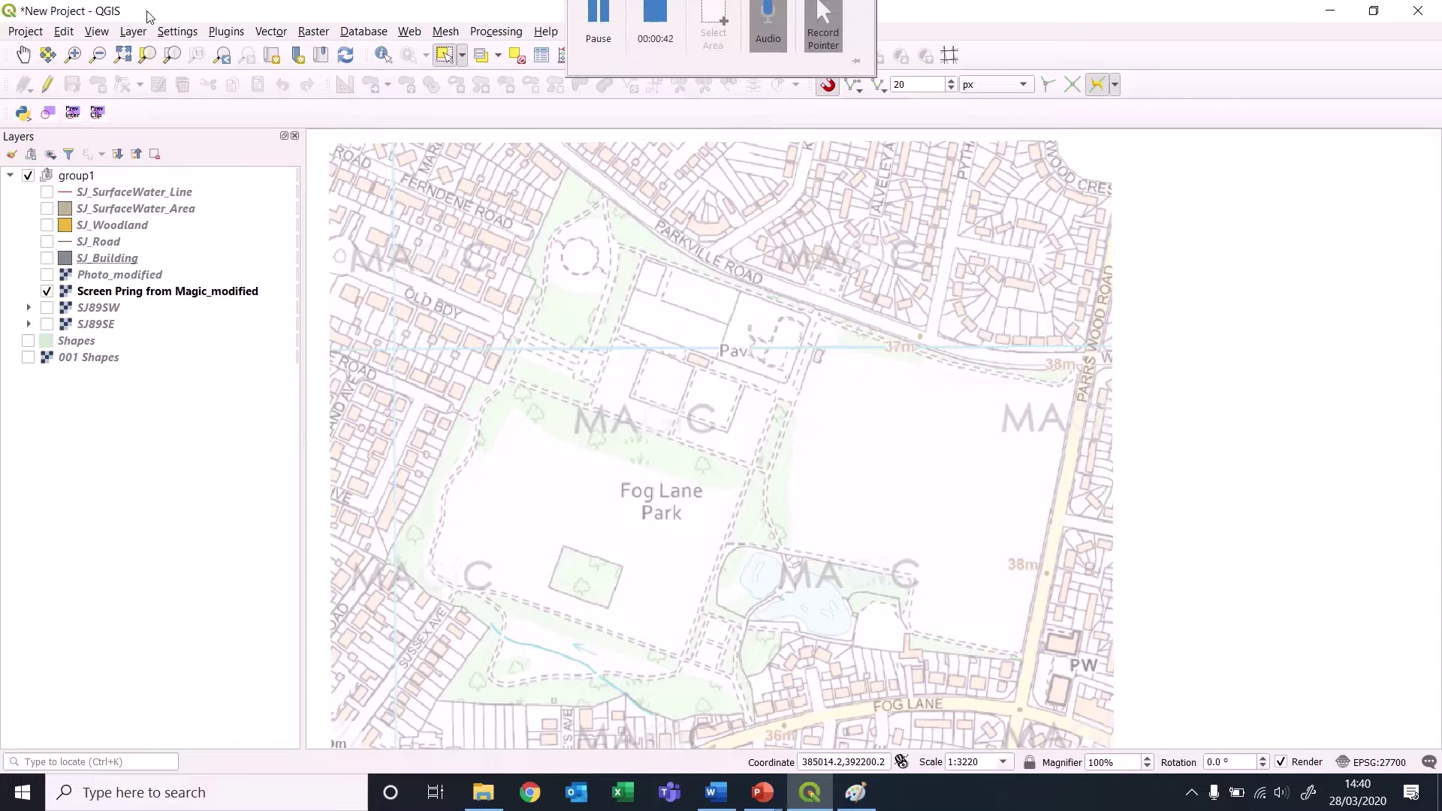
left_click(133, 31)
mouse_move(372, 71)
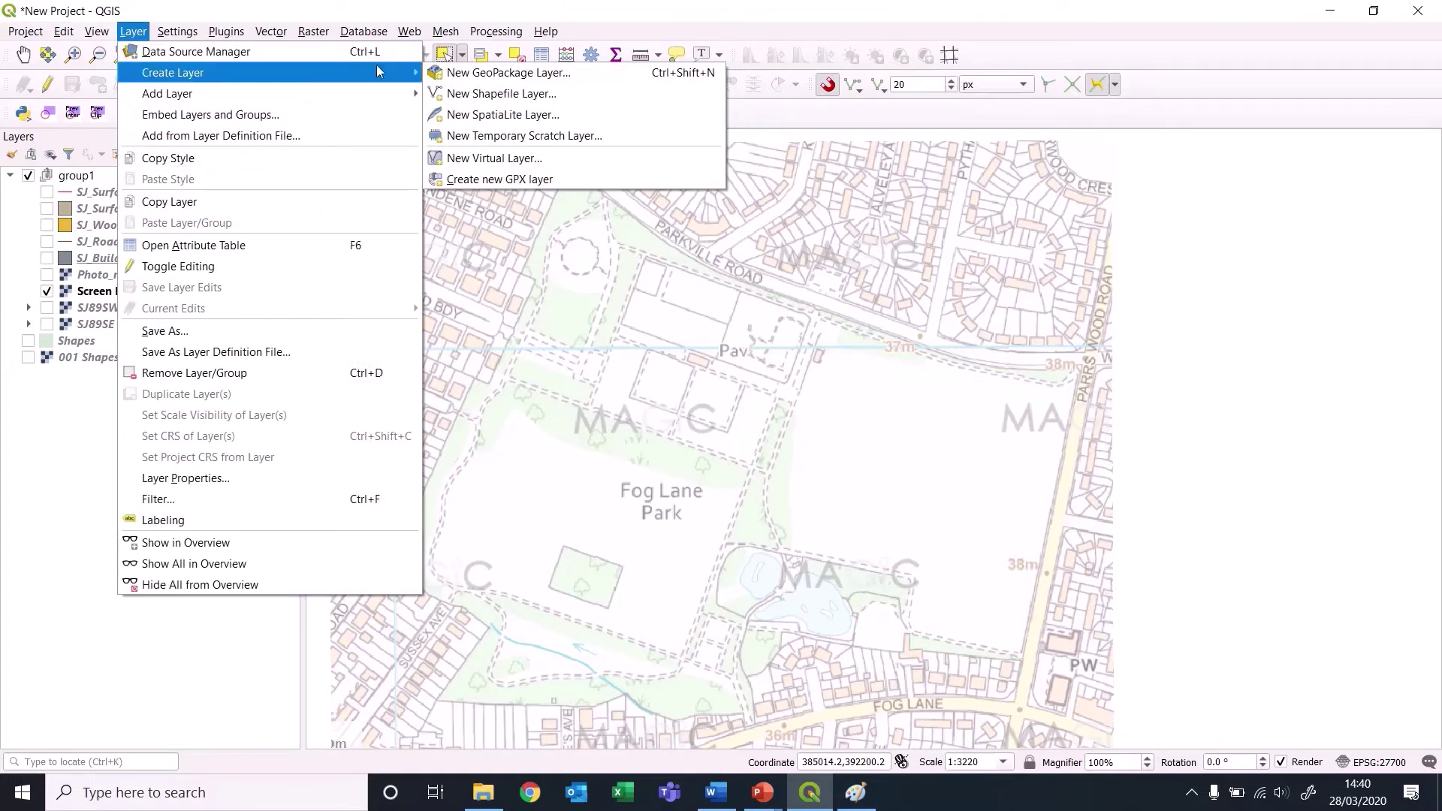
left_click(509, 95)
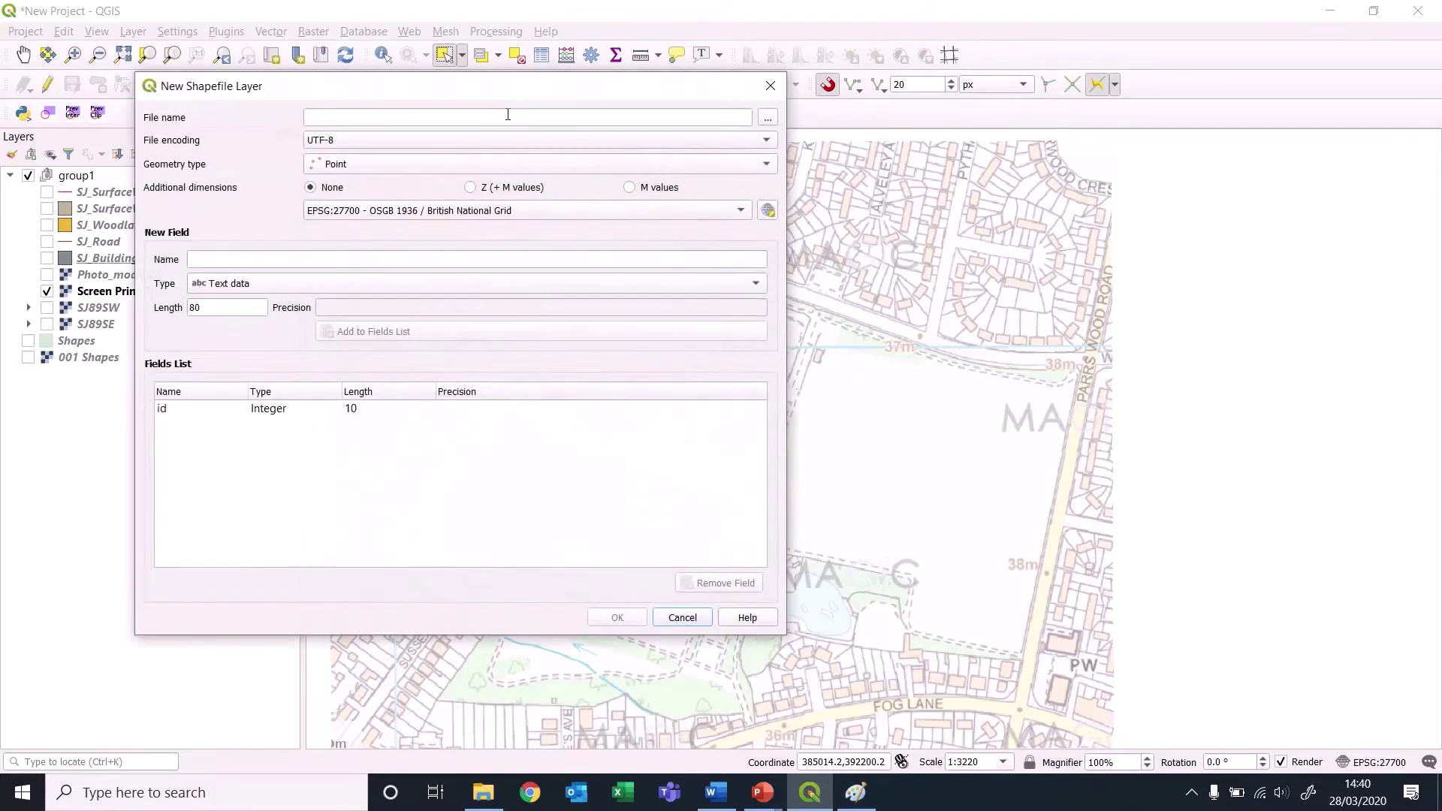
left_click(371, 164)
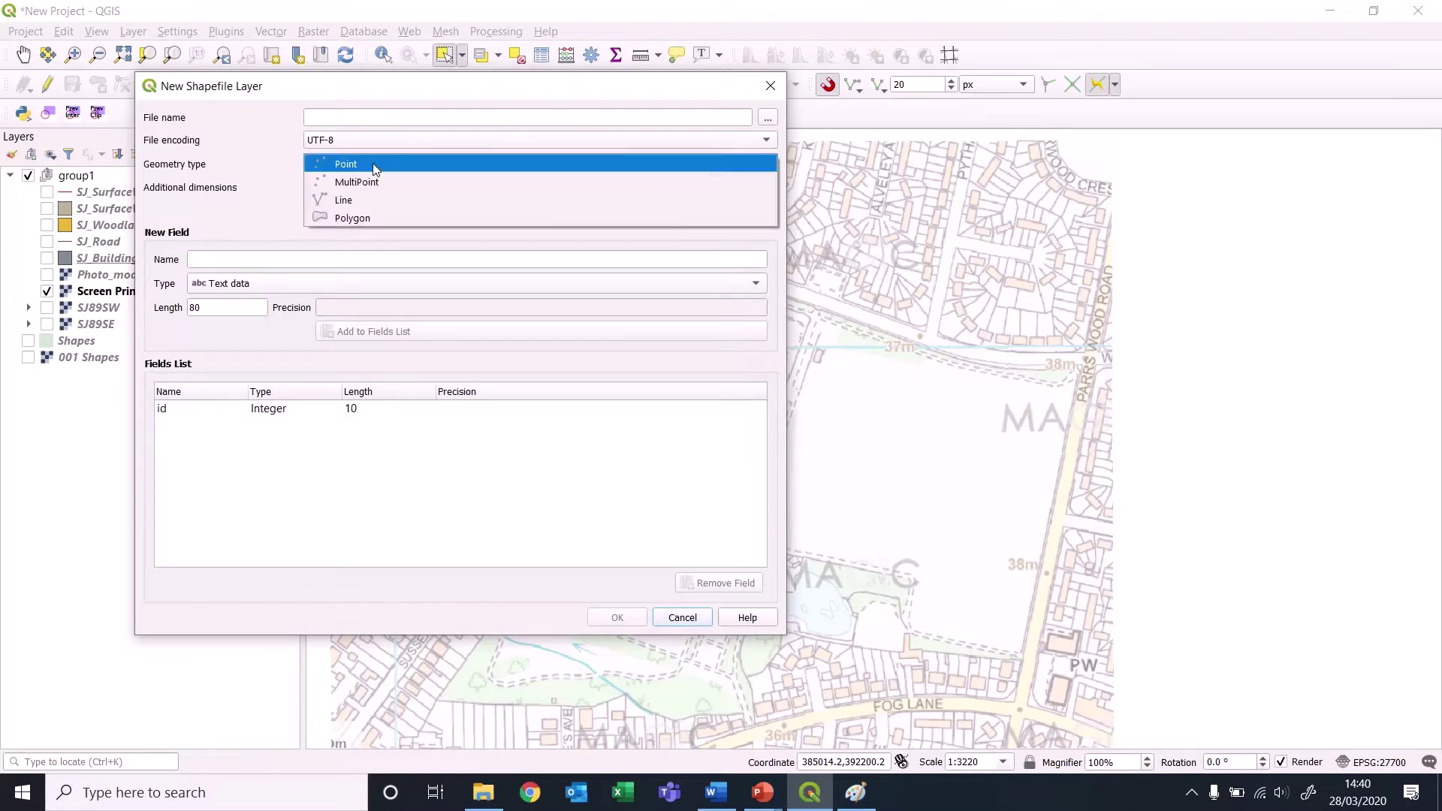
left_click(371, 218)
left_click(768, 118)
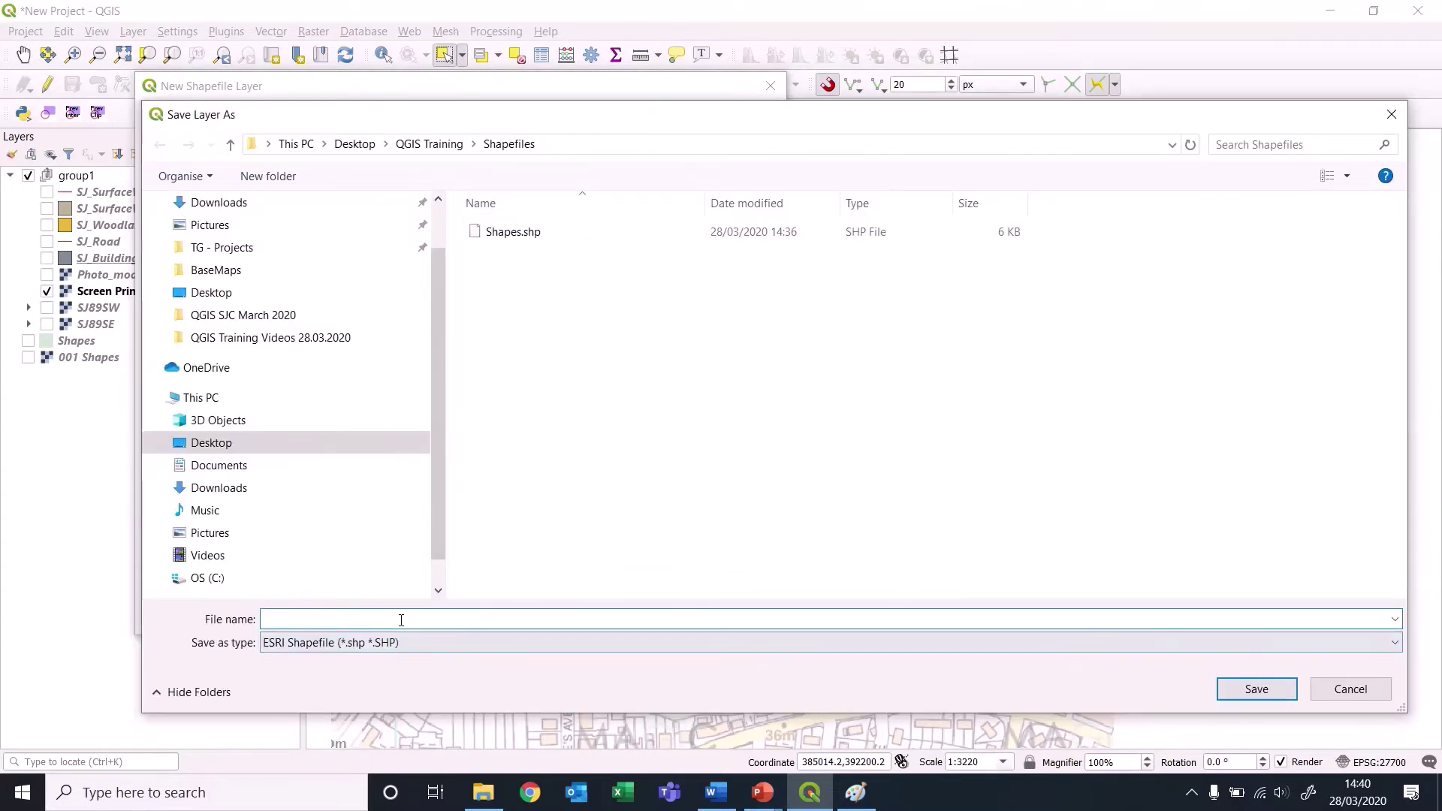
type("Site Boundary")
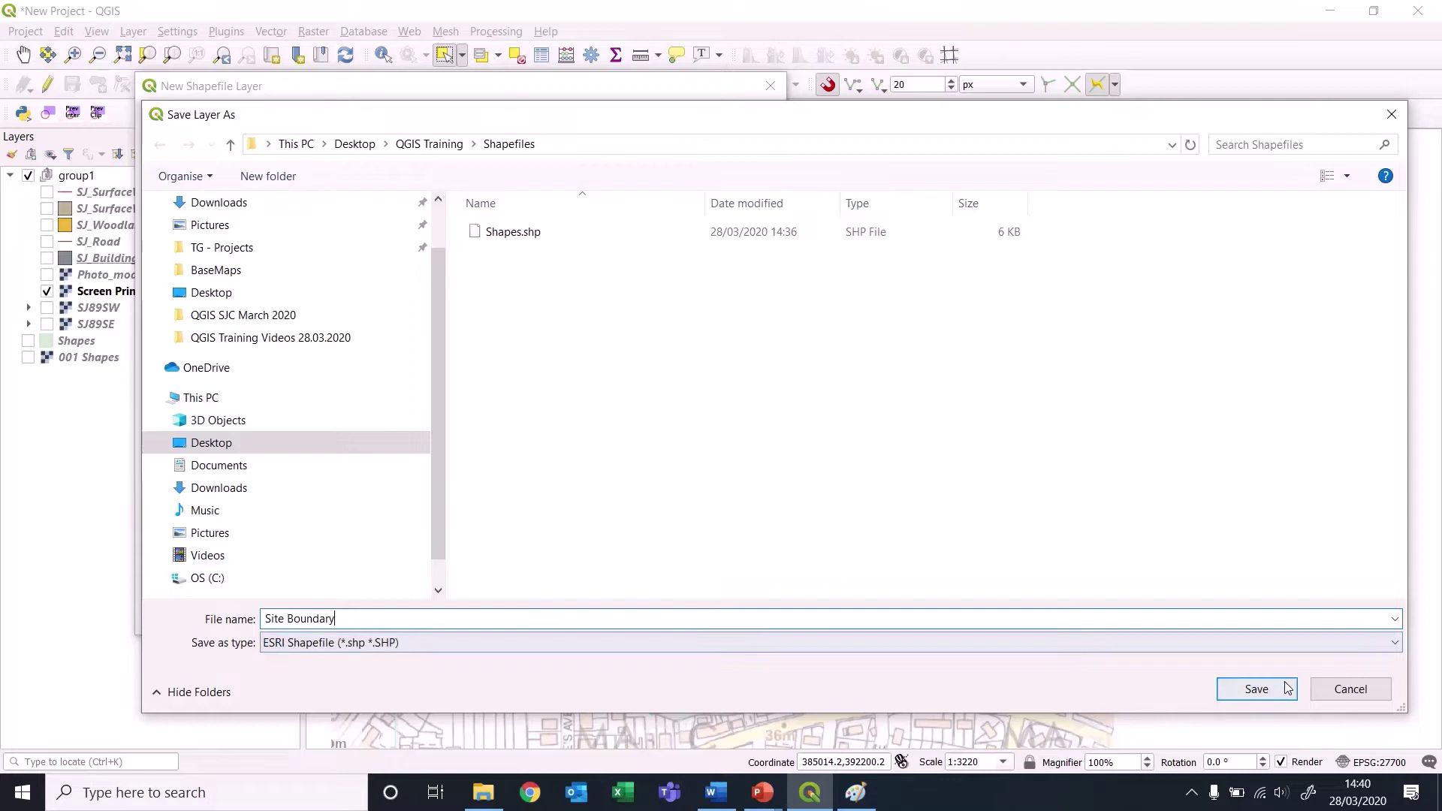
left_click(1256, 689)
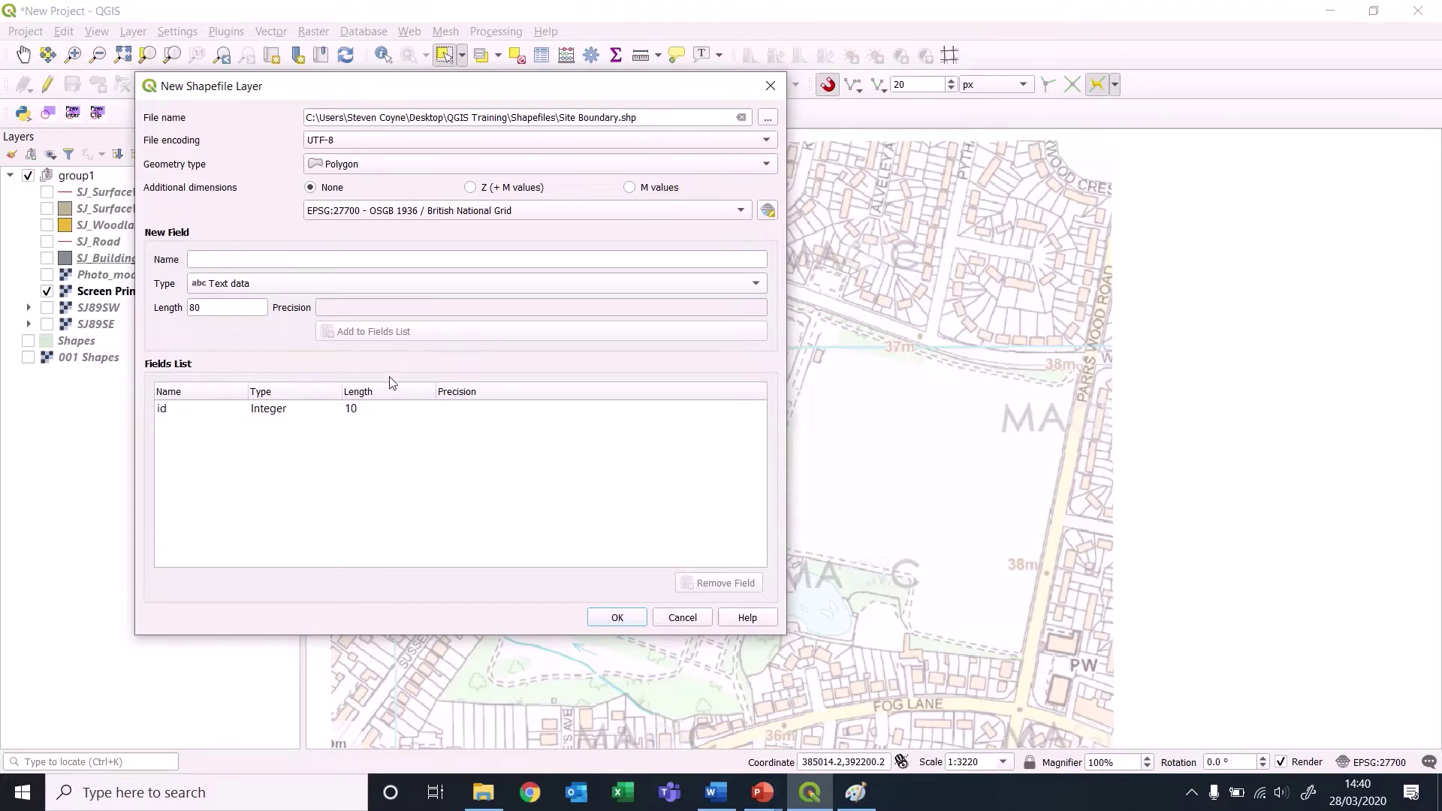
left_click(618, 618)
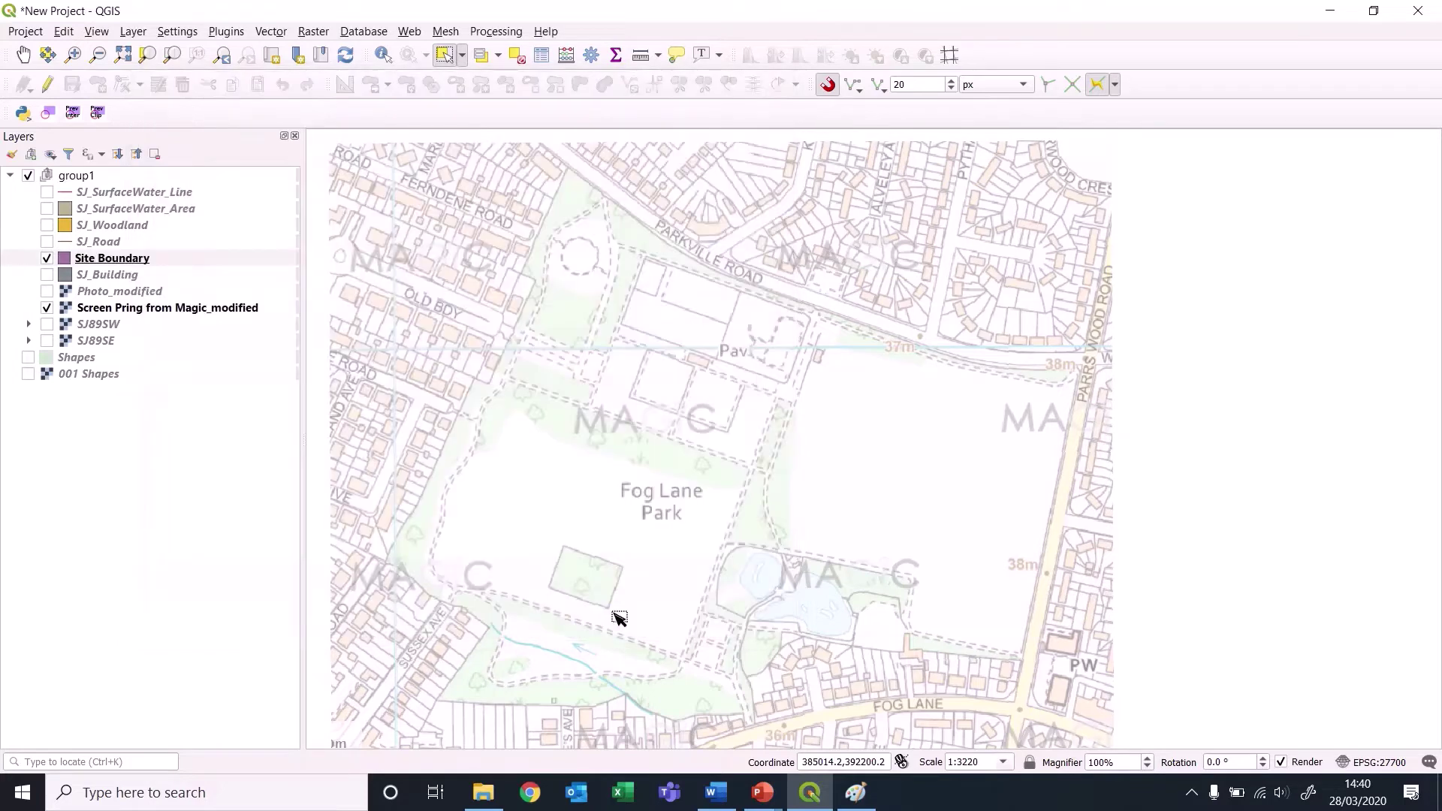
Move the Site Boundary layer out of group1 to the end of the layer list and collapse group1.
left_click_drag(114, 261, 122, 511)
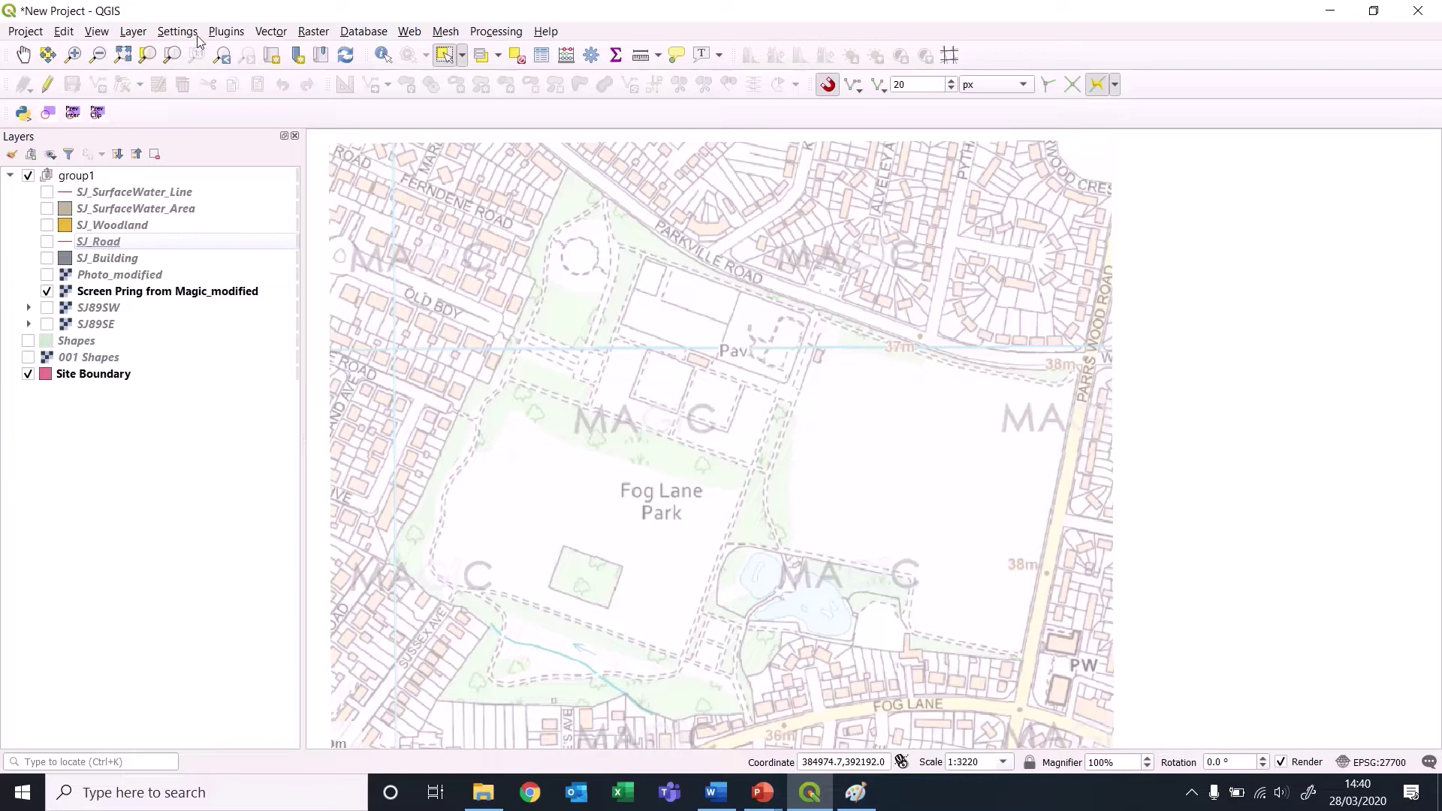
left_click(10, 175)
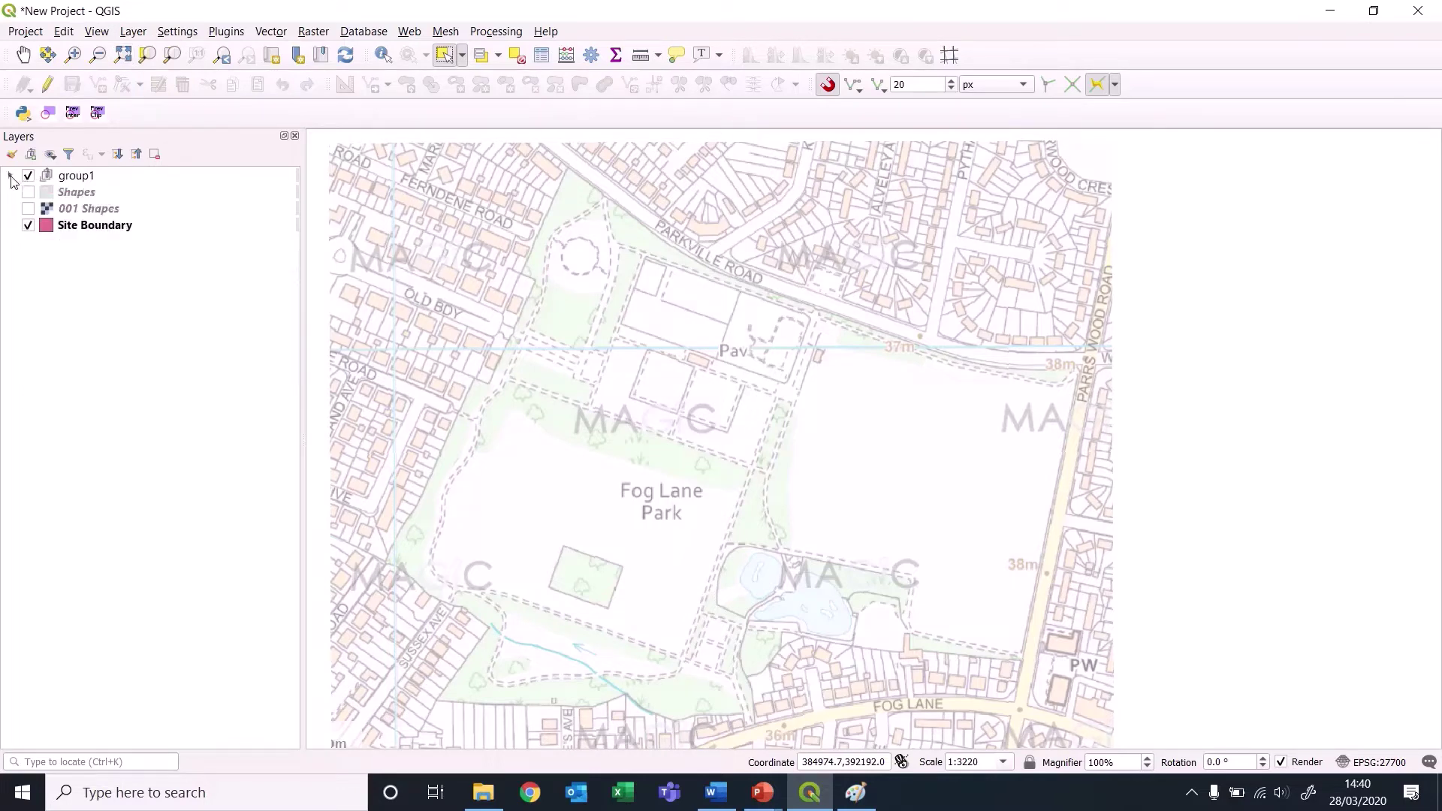
left_click(109, 234)
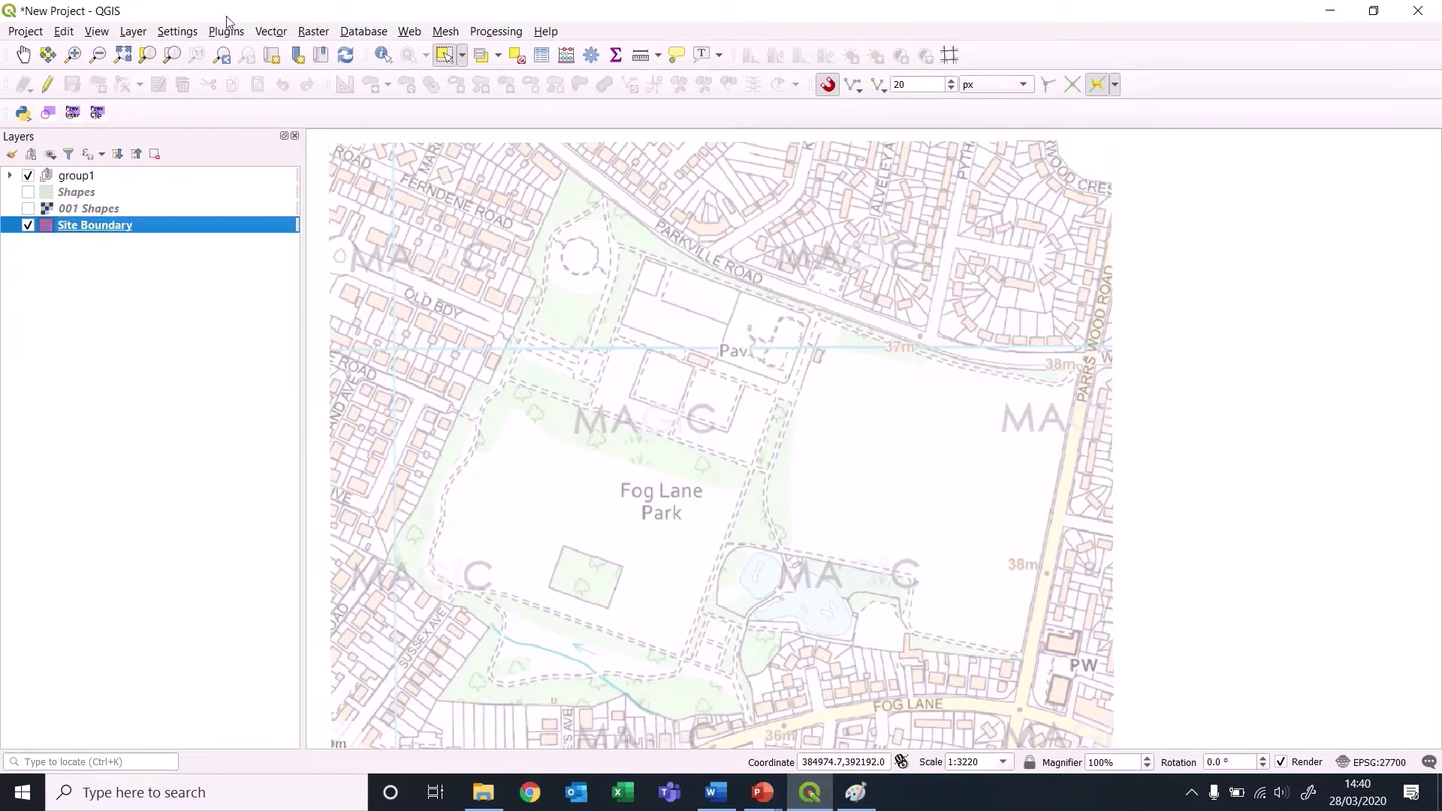
Start another new shapefile layer and set its file name to Habitats in the Shapefiles folder.
left_click(134, 32)
mouse_move(305, 71)
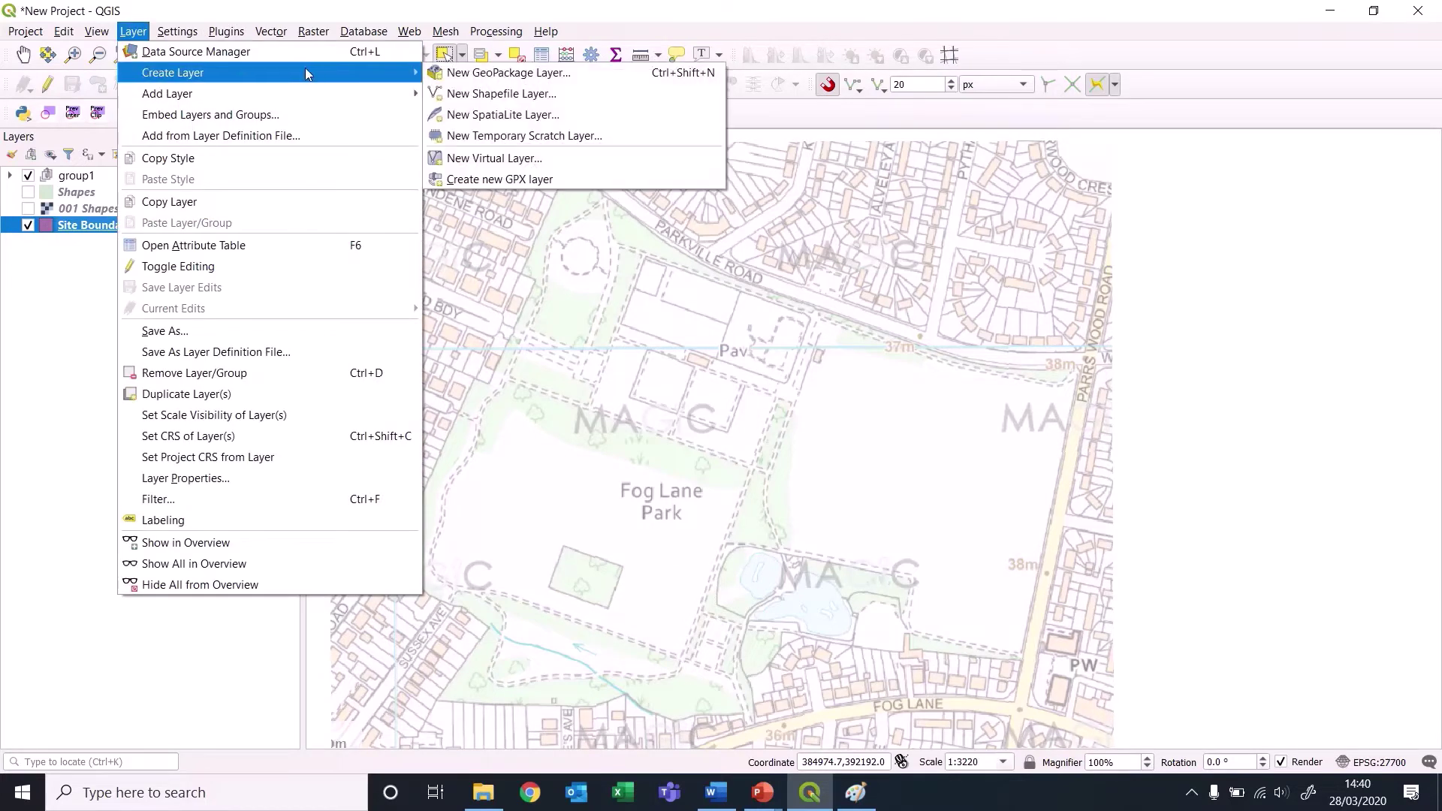
left_click(480, 93)
left_click(360, 118)
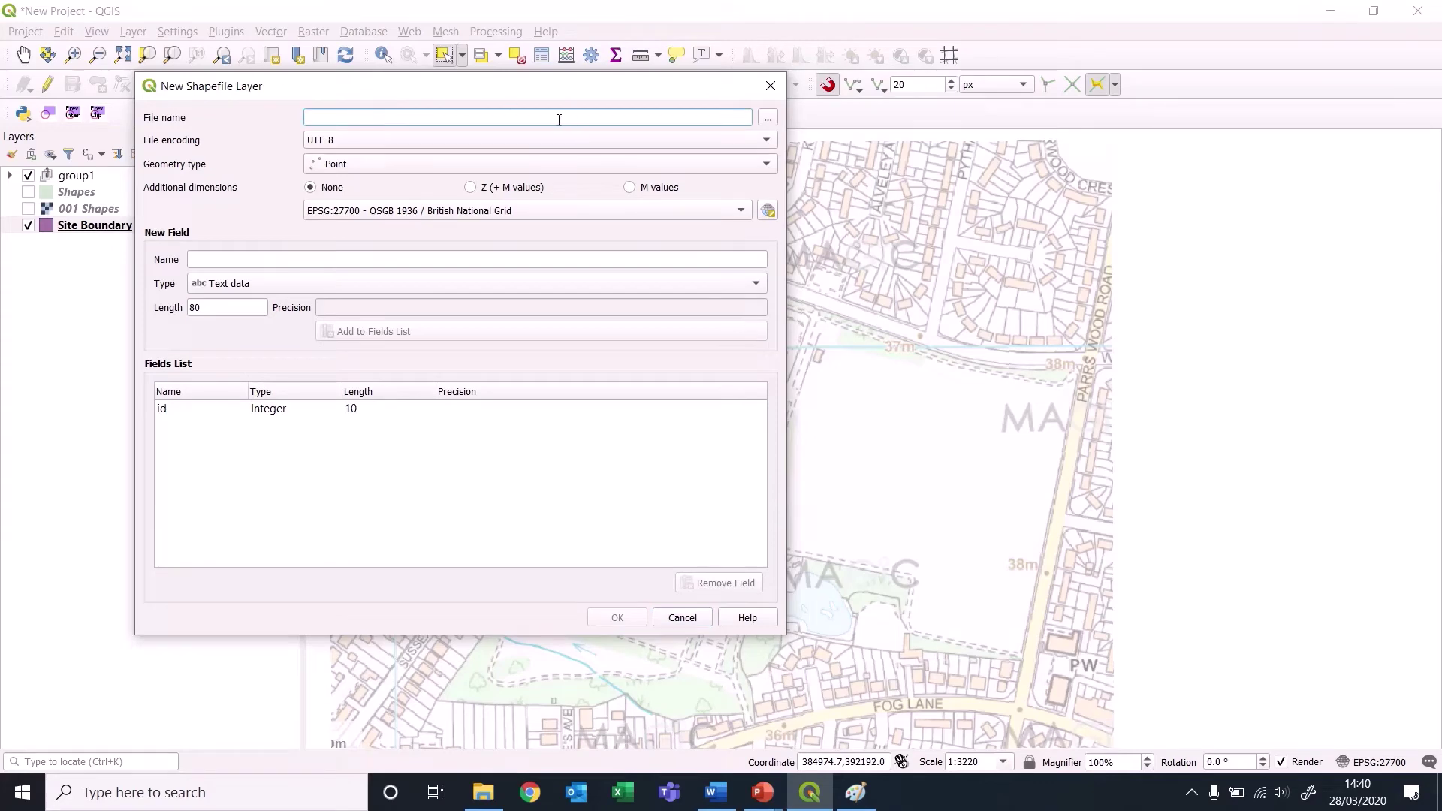
left_click_drag(521, 89, 723, 123)
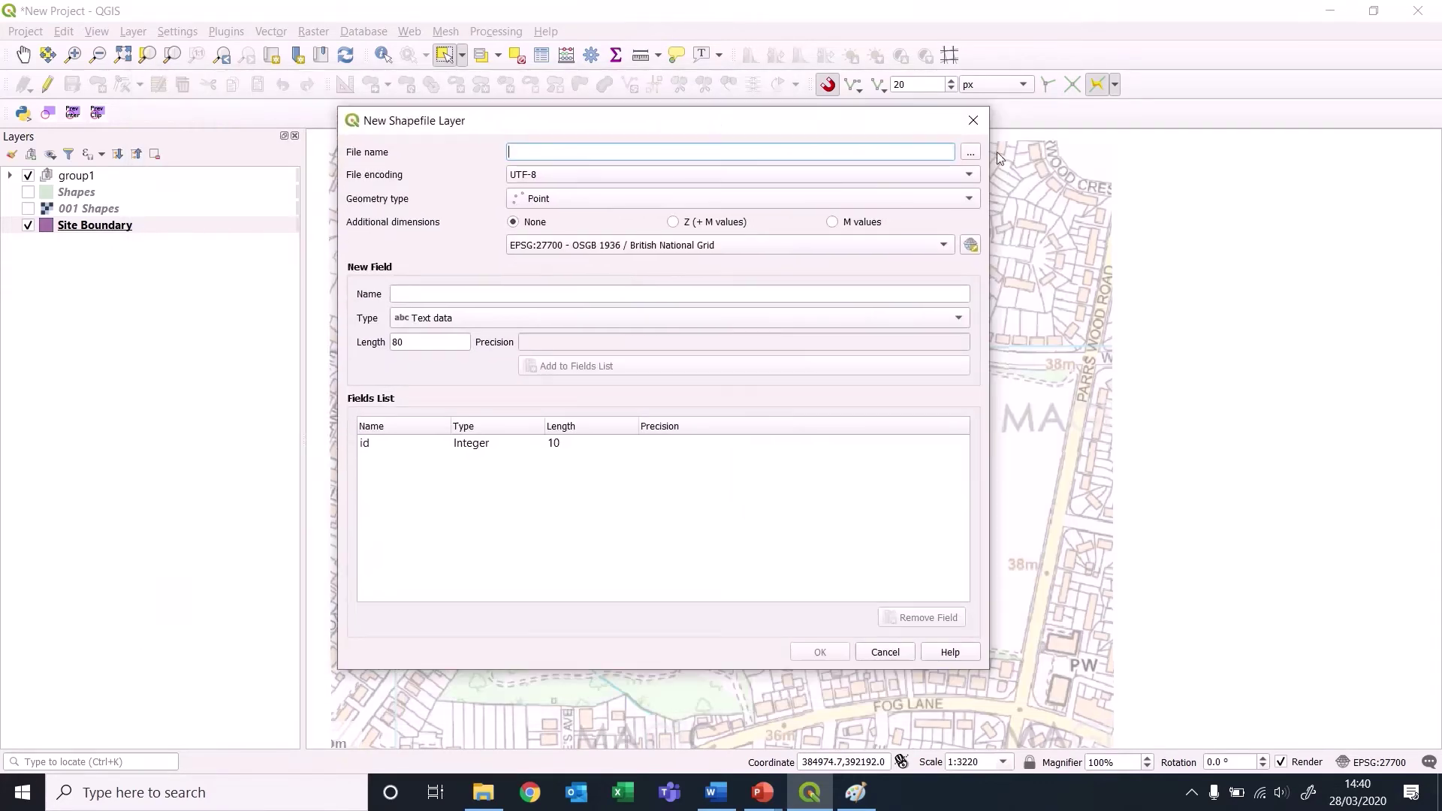
left_click(974, 153)
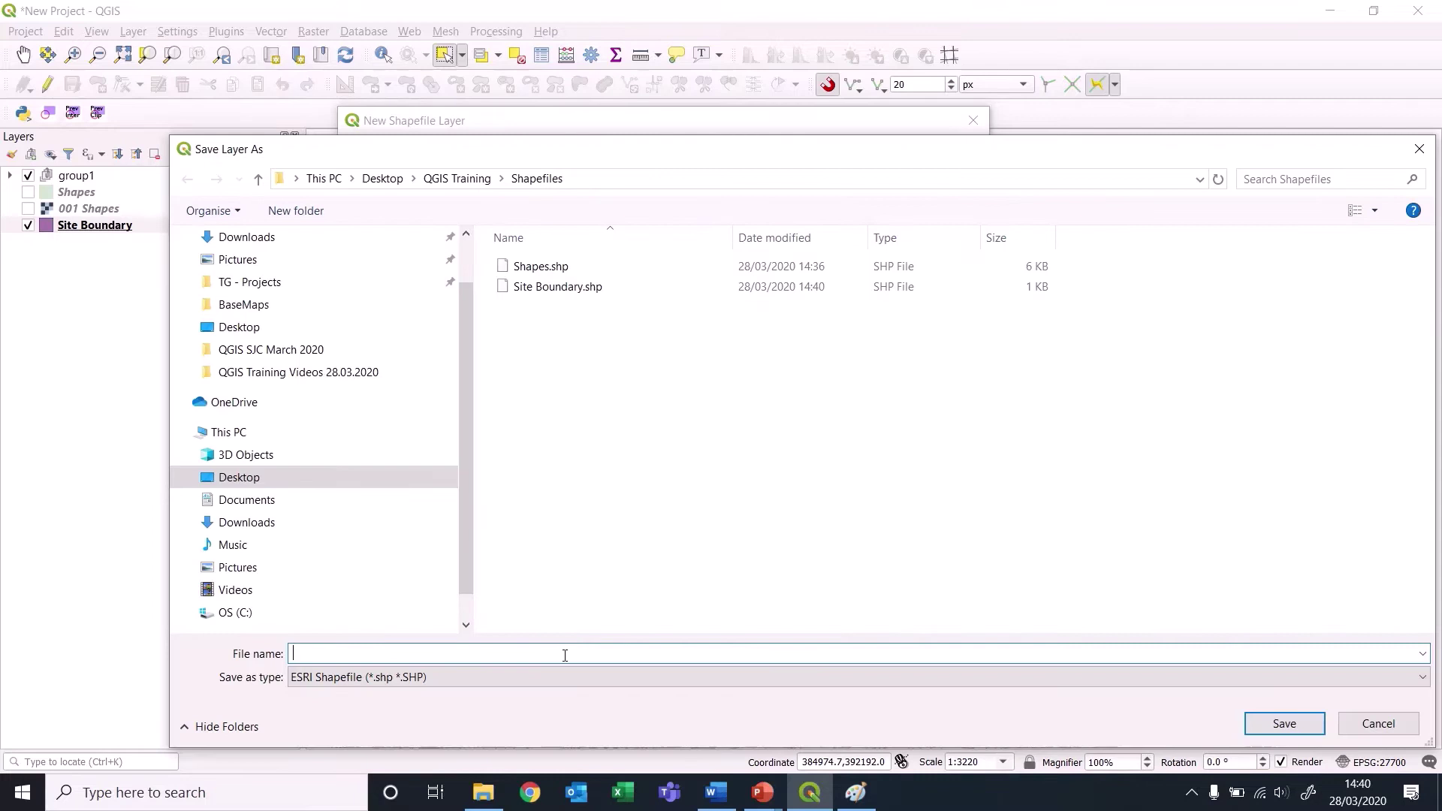
type("Hab")
type("Habotats")
key("BackSpace")
key("BackSpace")
key("BackSpace")
key("BackSpace")
key("BackSpace")
key("BackSpace")
type("Habitats")
left_click(1321, 726)
Set the Habitats layer's geometry type to Polygon and add a text field named P1HabCode.
left_click(576, 199)
left_click(558, 253)
left_click(444, 296)
type("P1")
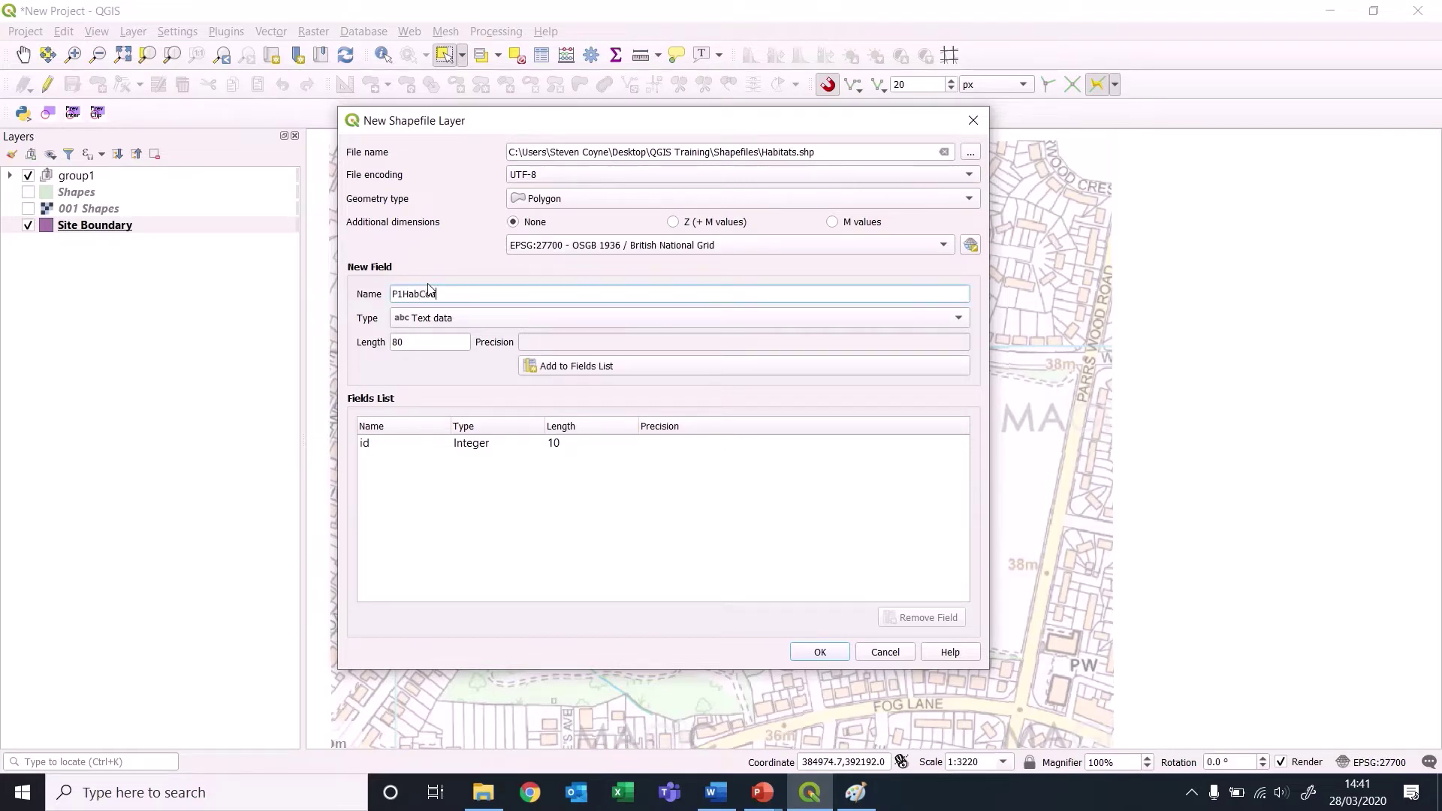
left_click_drag(455, 293, 435, 290)
left_click(571, 368)
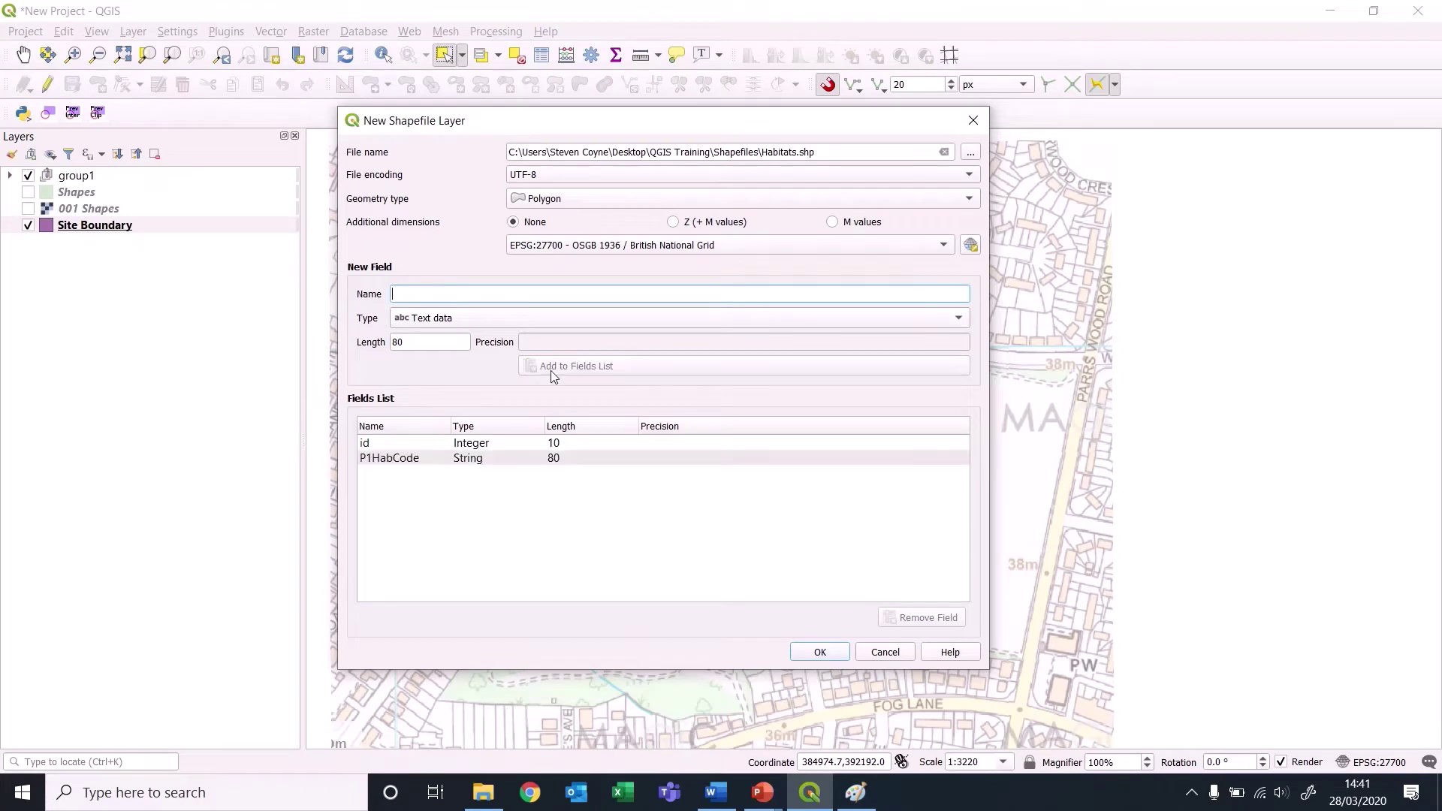
Add a decimal number field named Area and create the Habitats layer.
type("Area")
left_click(447, 331)
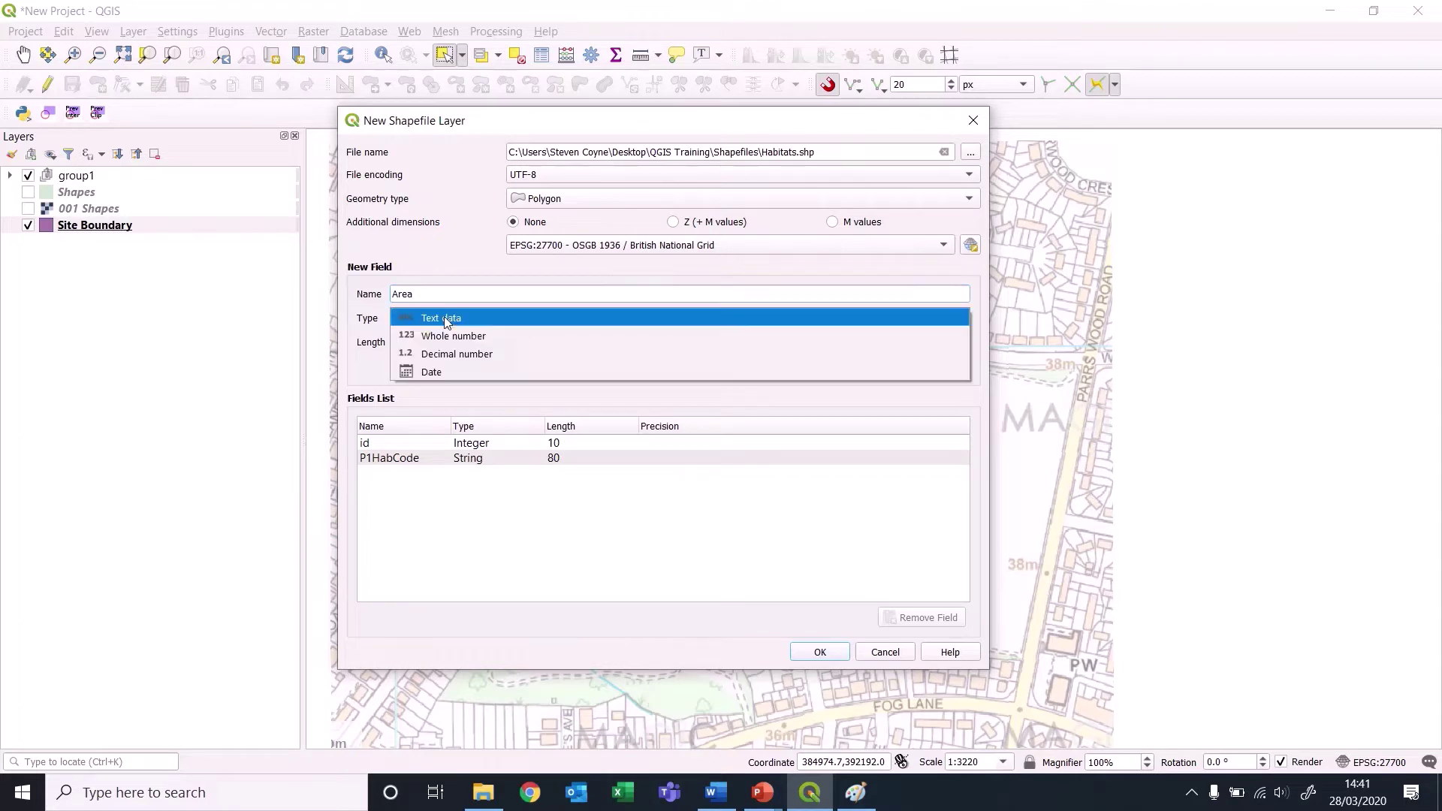
left_click(475, 354)
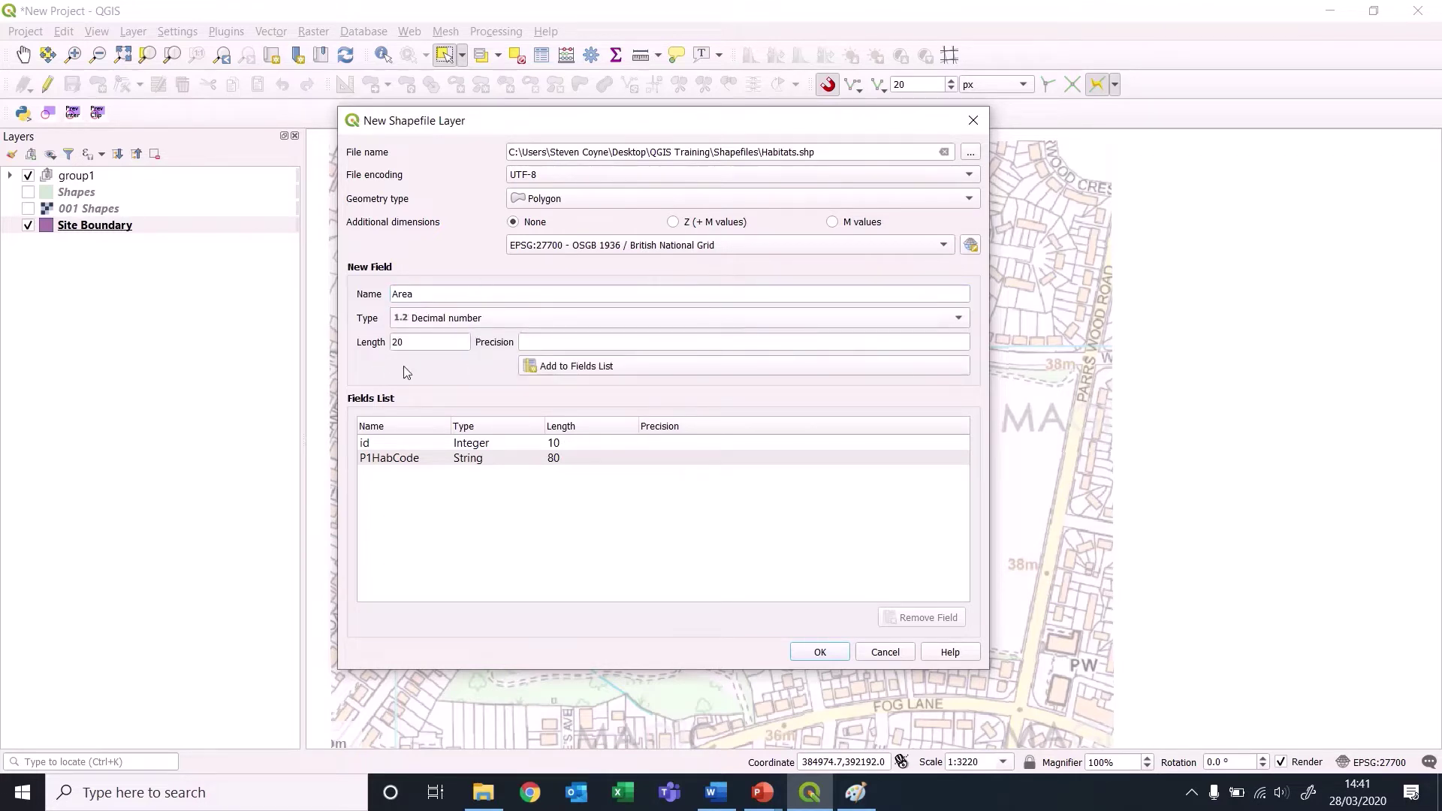
left_click(557, 371)
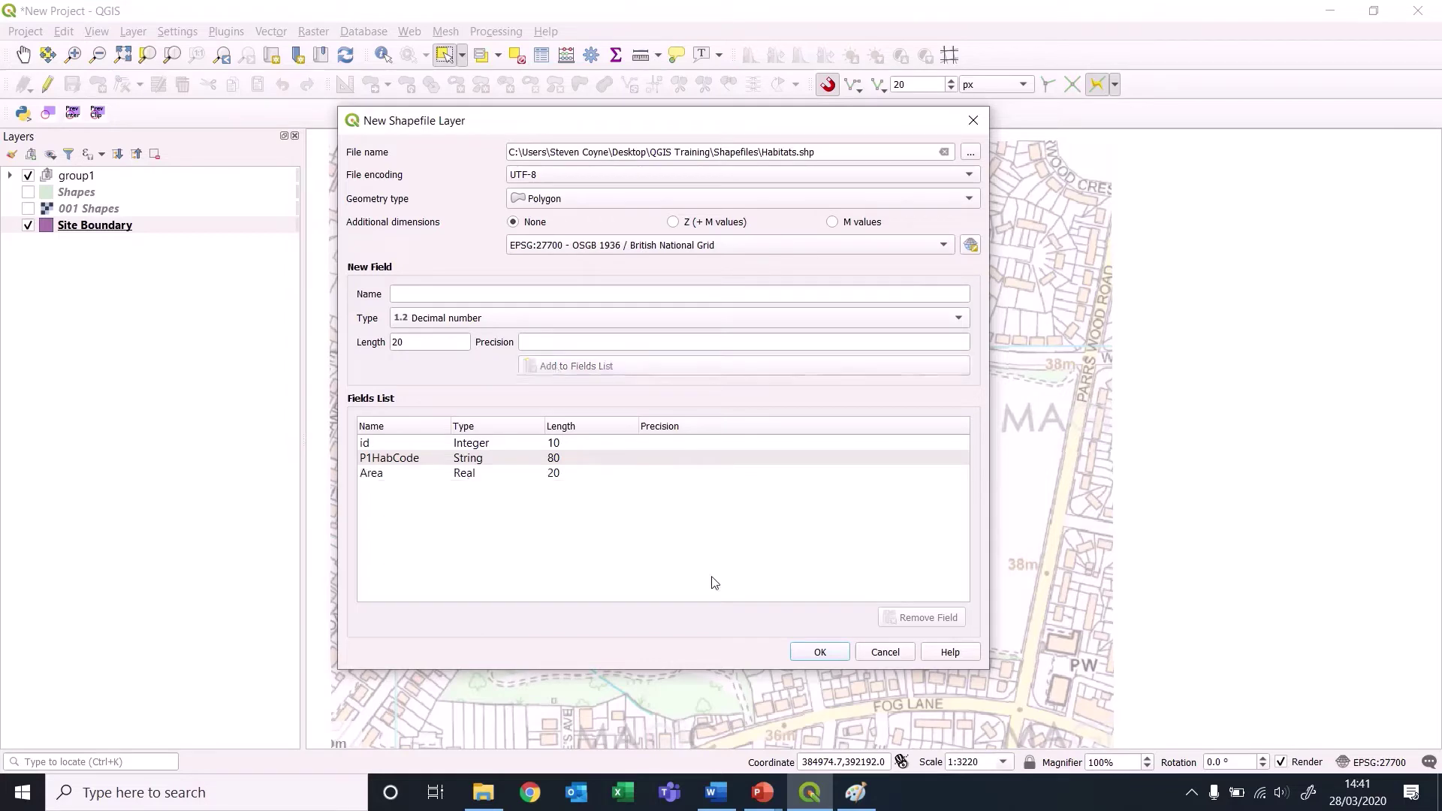
left_click(820, 653)
Start a new shapefile layer with file name PointHabitats, keeping the Point geometry type.
left_click(139, 33)
mouse_move(407, 79)
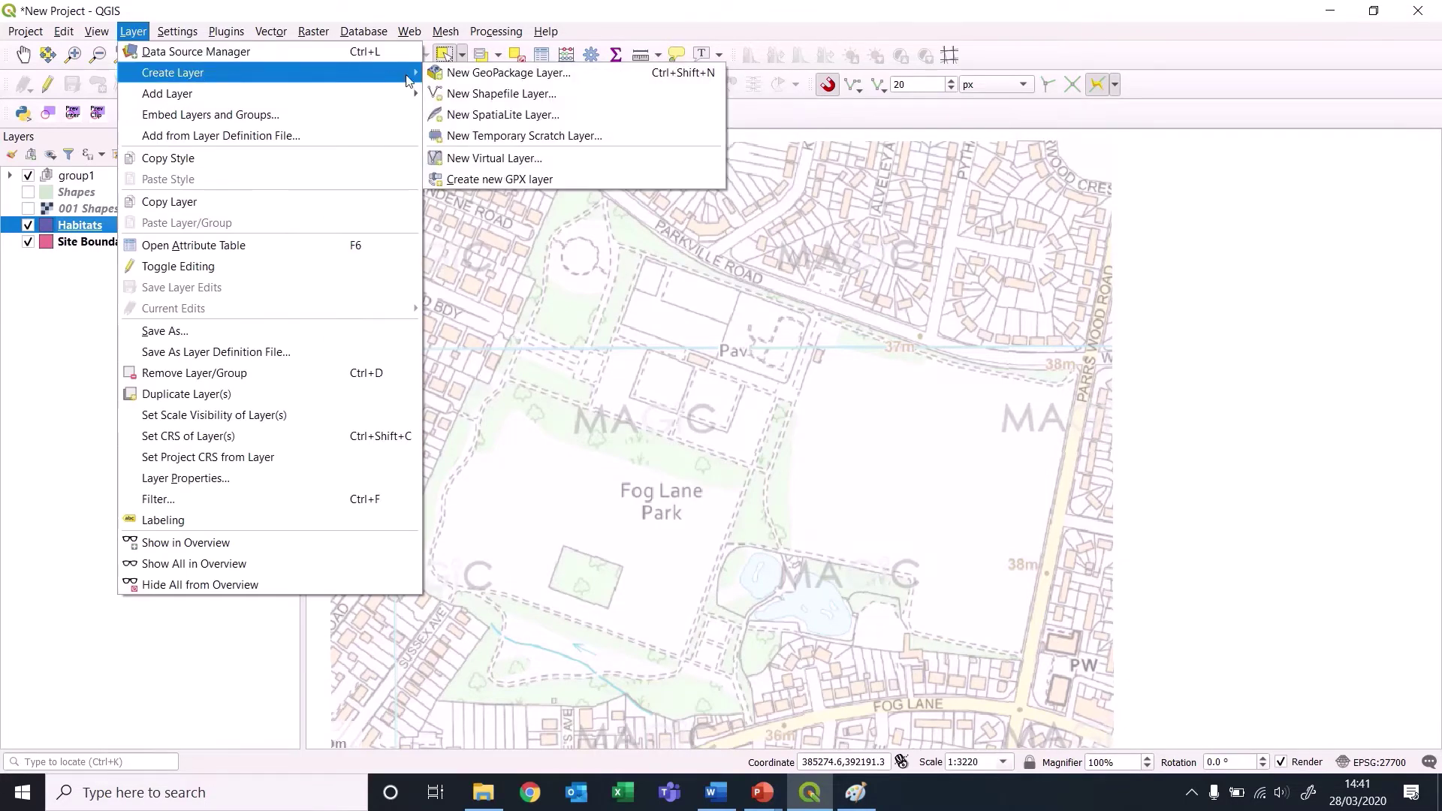
left_click(496, 94)
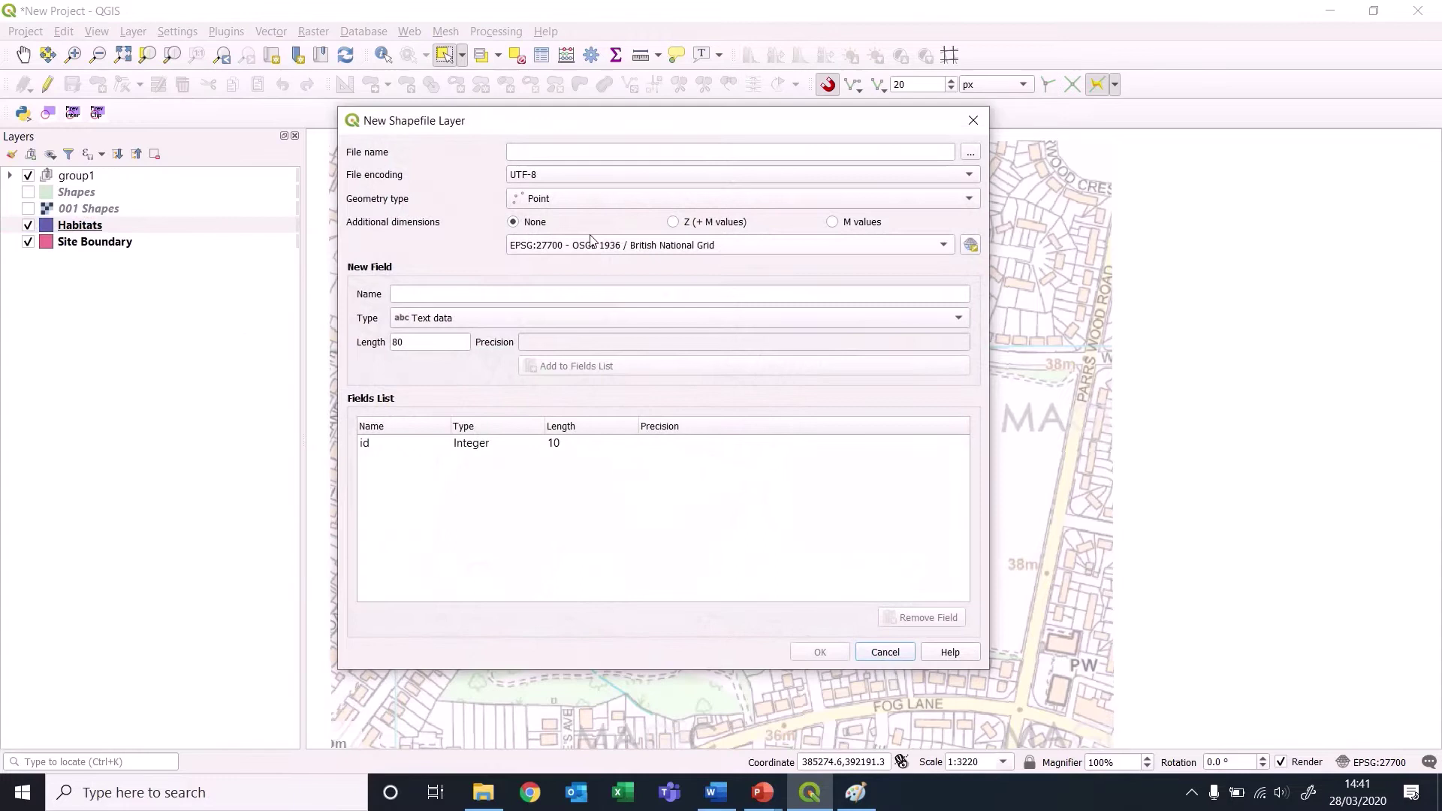
left_click(536, 152)
type("p")
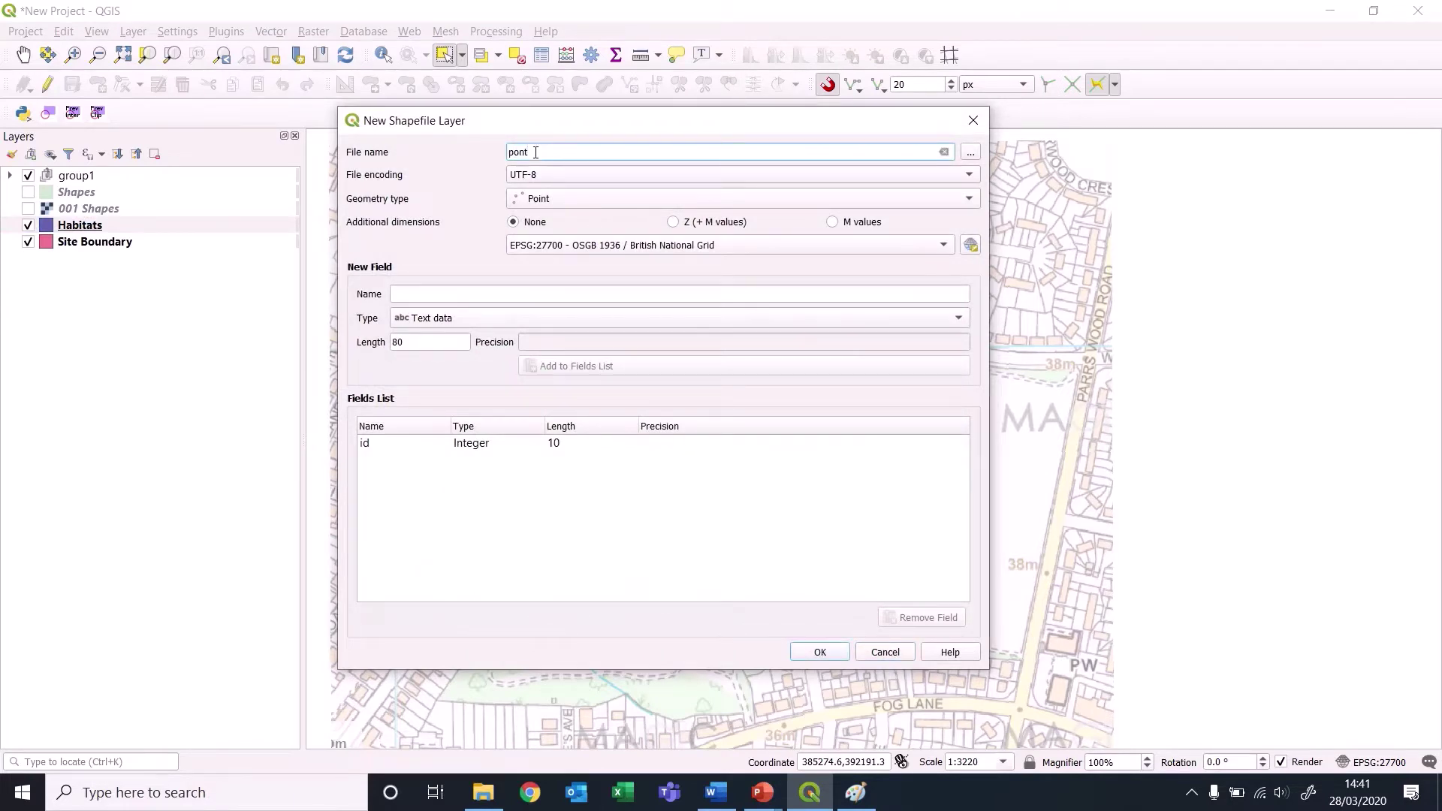
type("on")
key("BackSpace")
key("BackSpace")
key("BackSpace")
type("P")
left_click(553, 202)
left_click(553, 201)
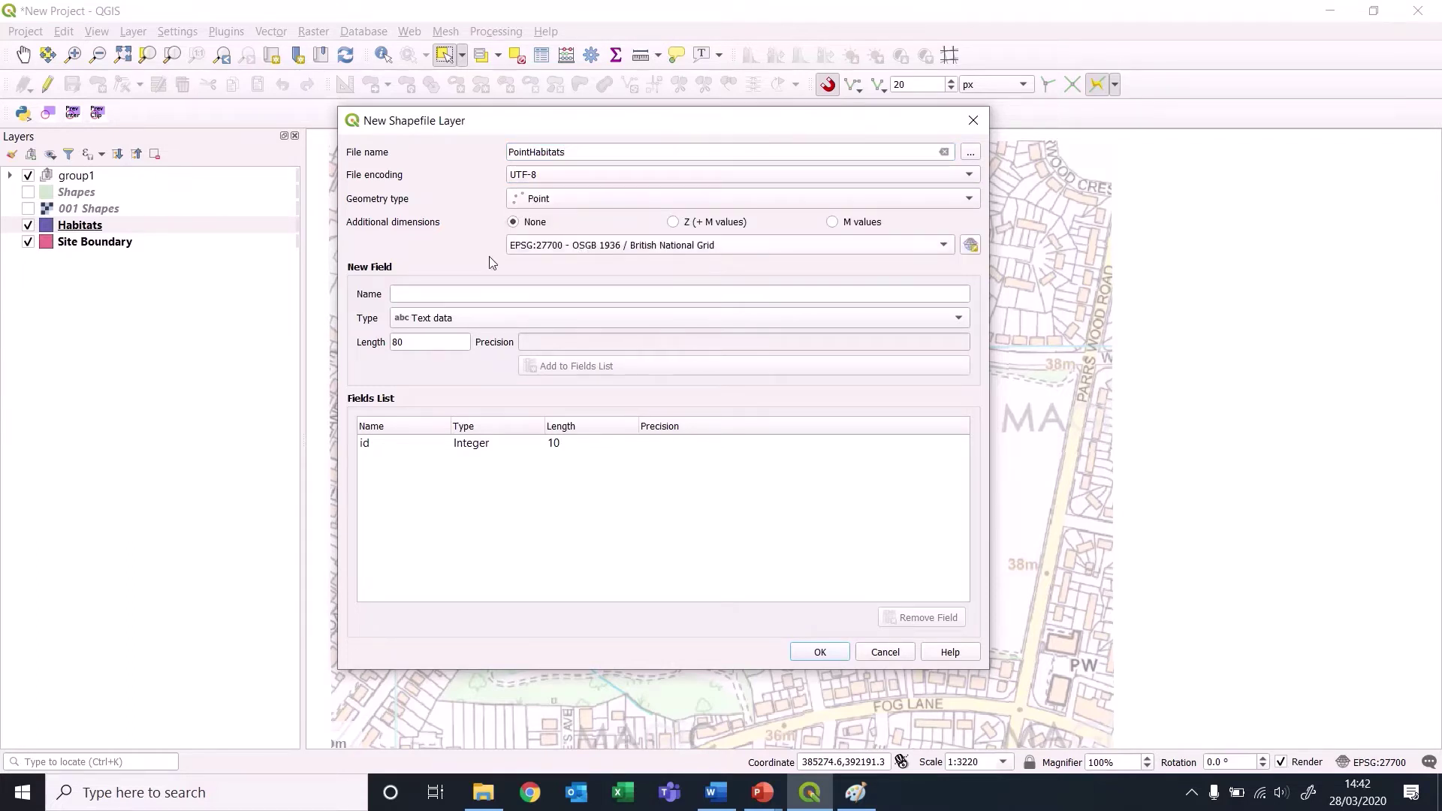
Add a text field named HabType and create the PointHabitats layer.
left_click(430, 293)
type("HabType")
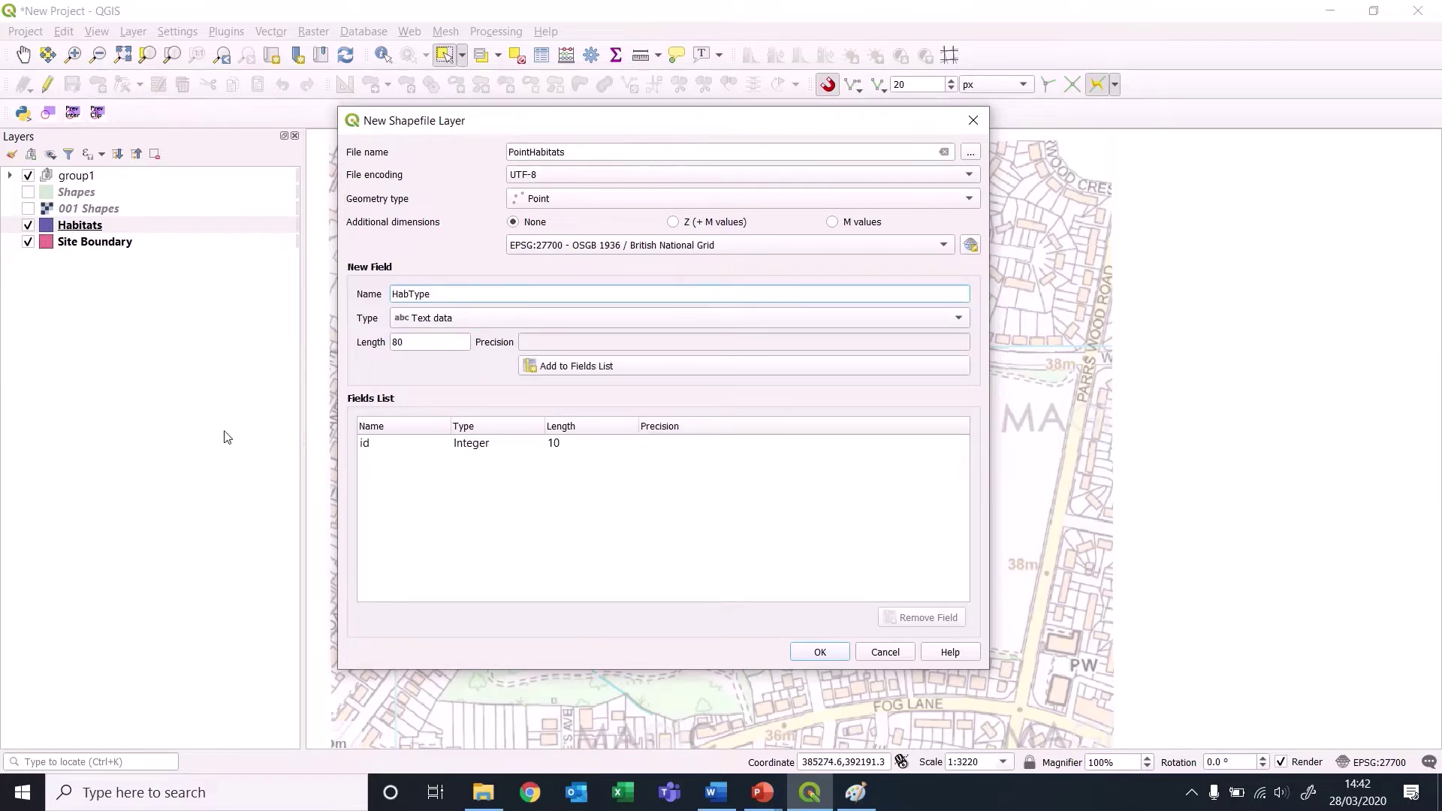
left_click(565, 372)
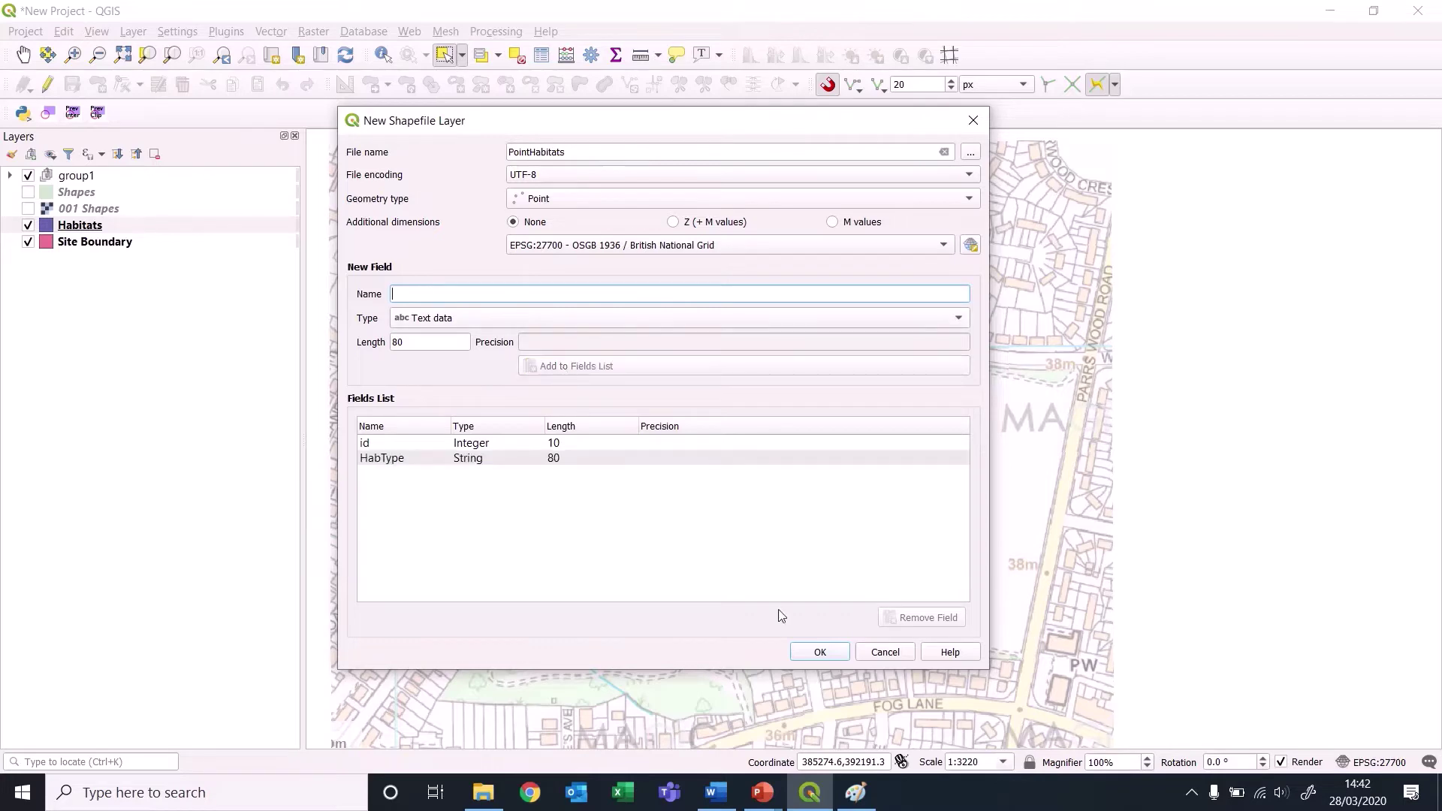
left_click(822, 652)
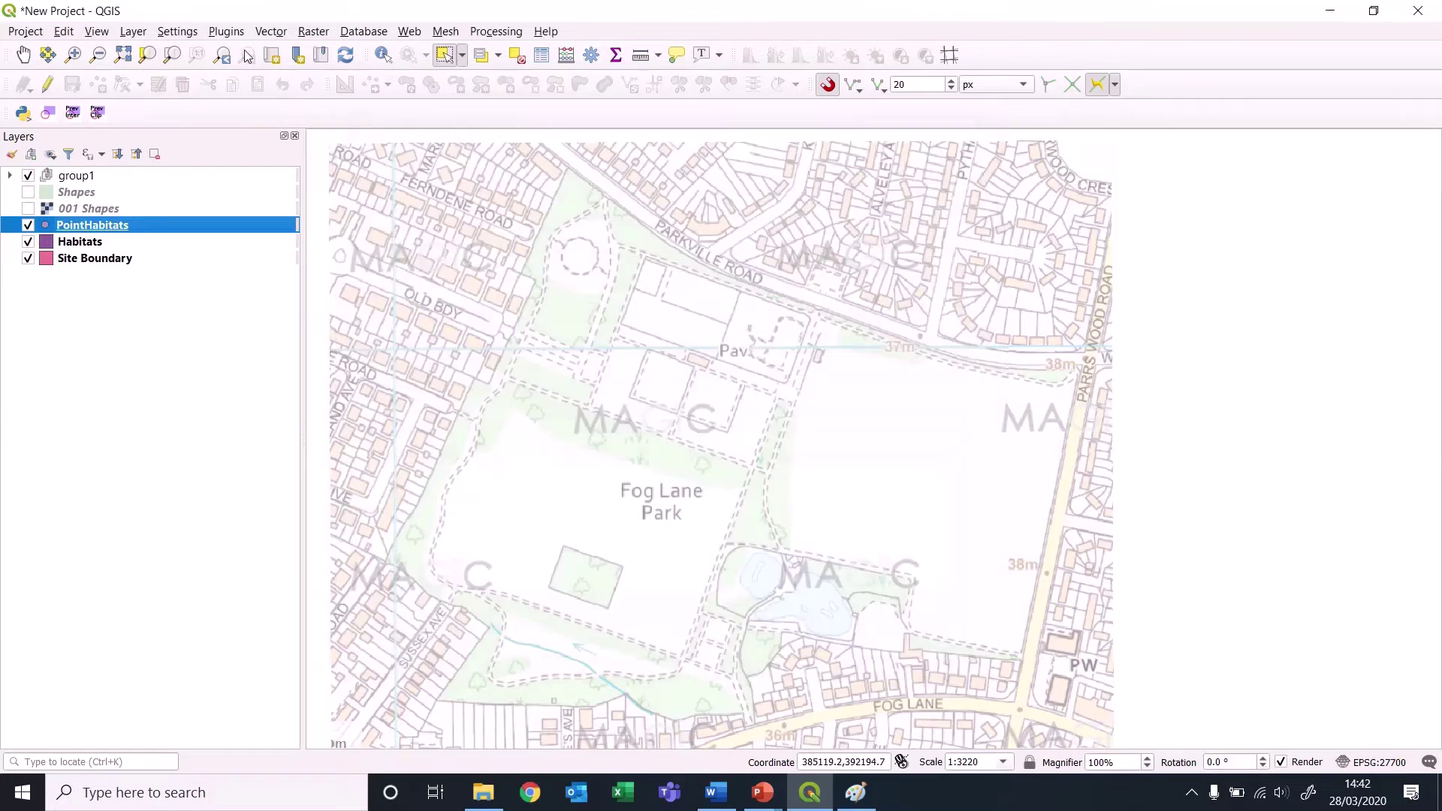
Start a new shapefile layer with the Line geometry type.
left_click(132, 36)
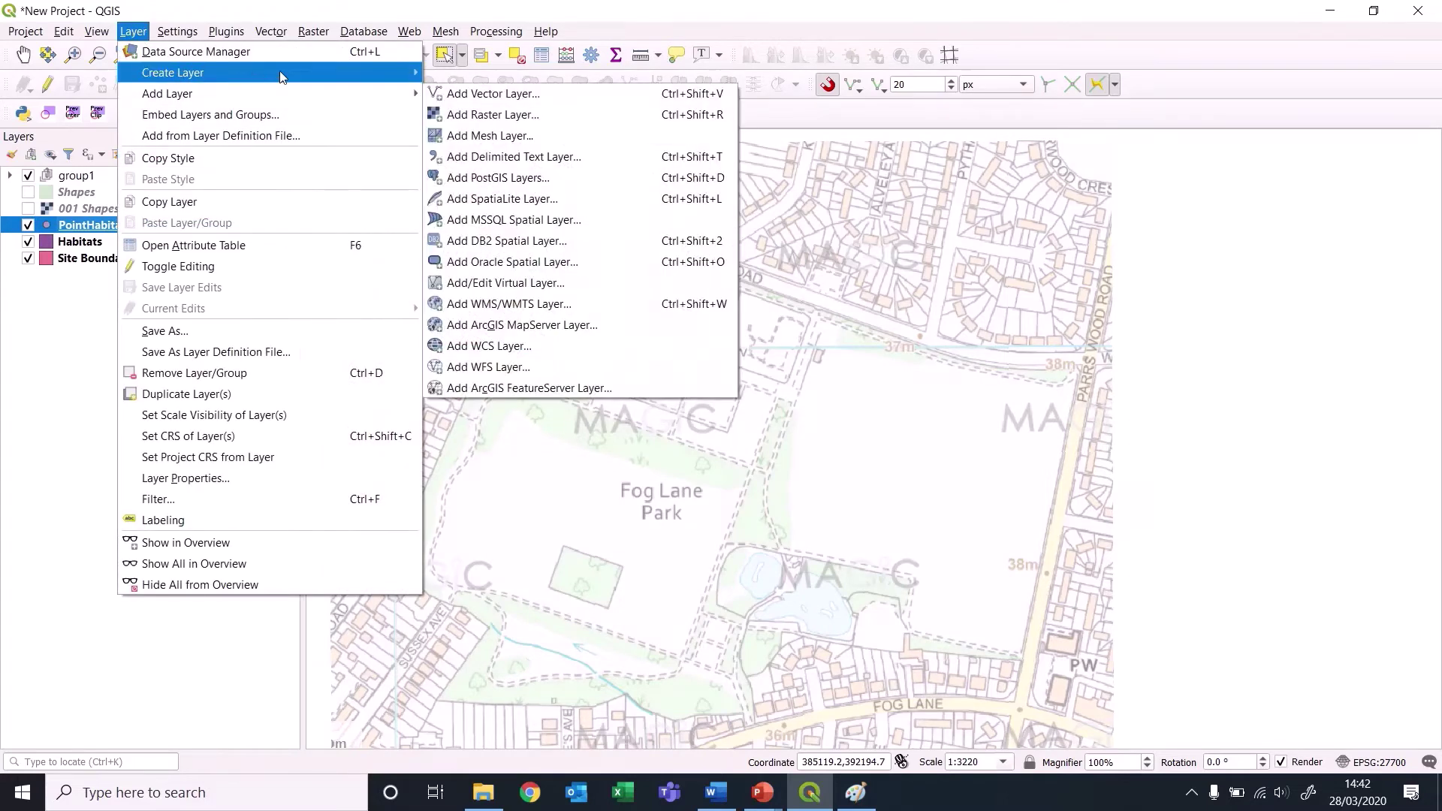
mouse_move(301, 69)
left_click(526, 93)
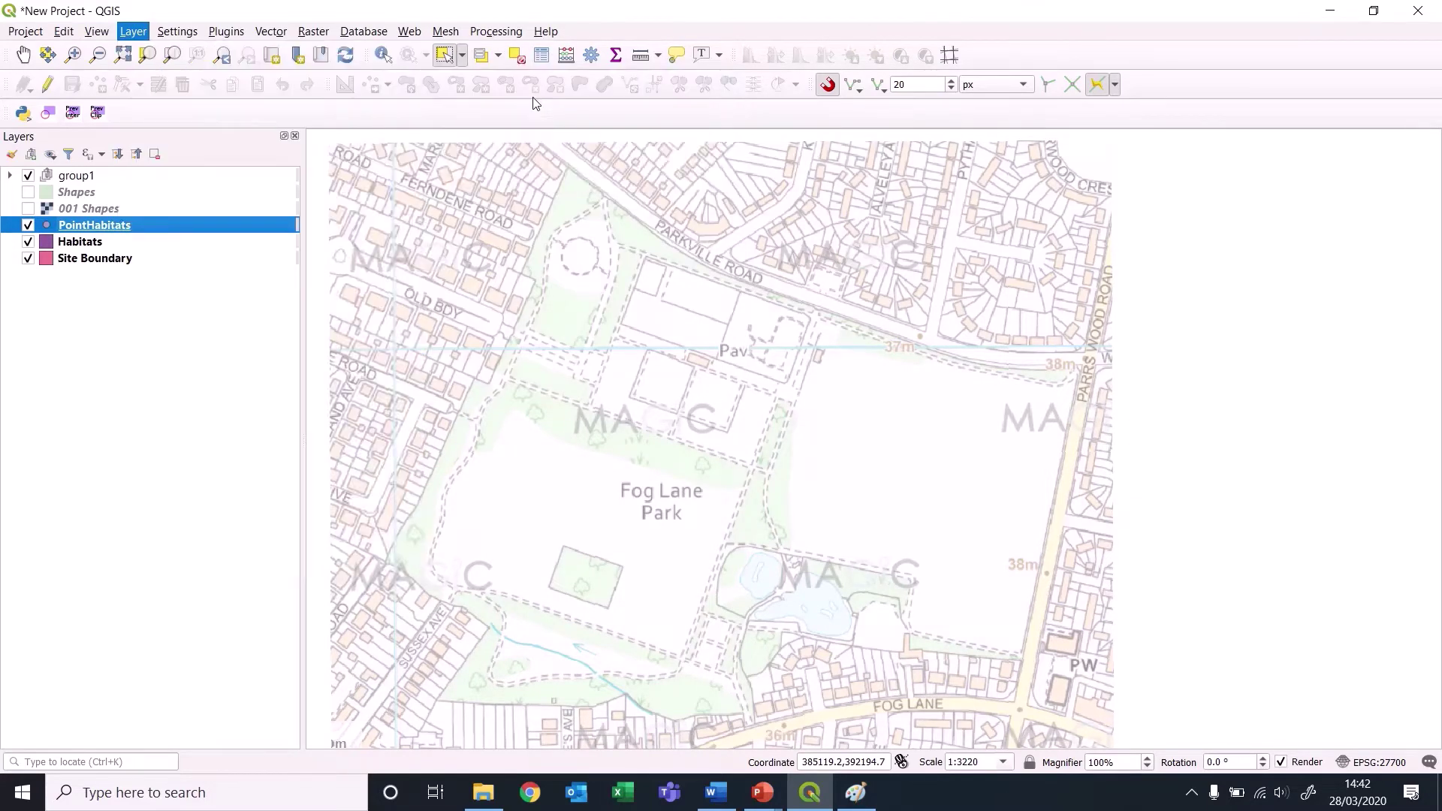
left_click(627, 197)
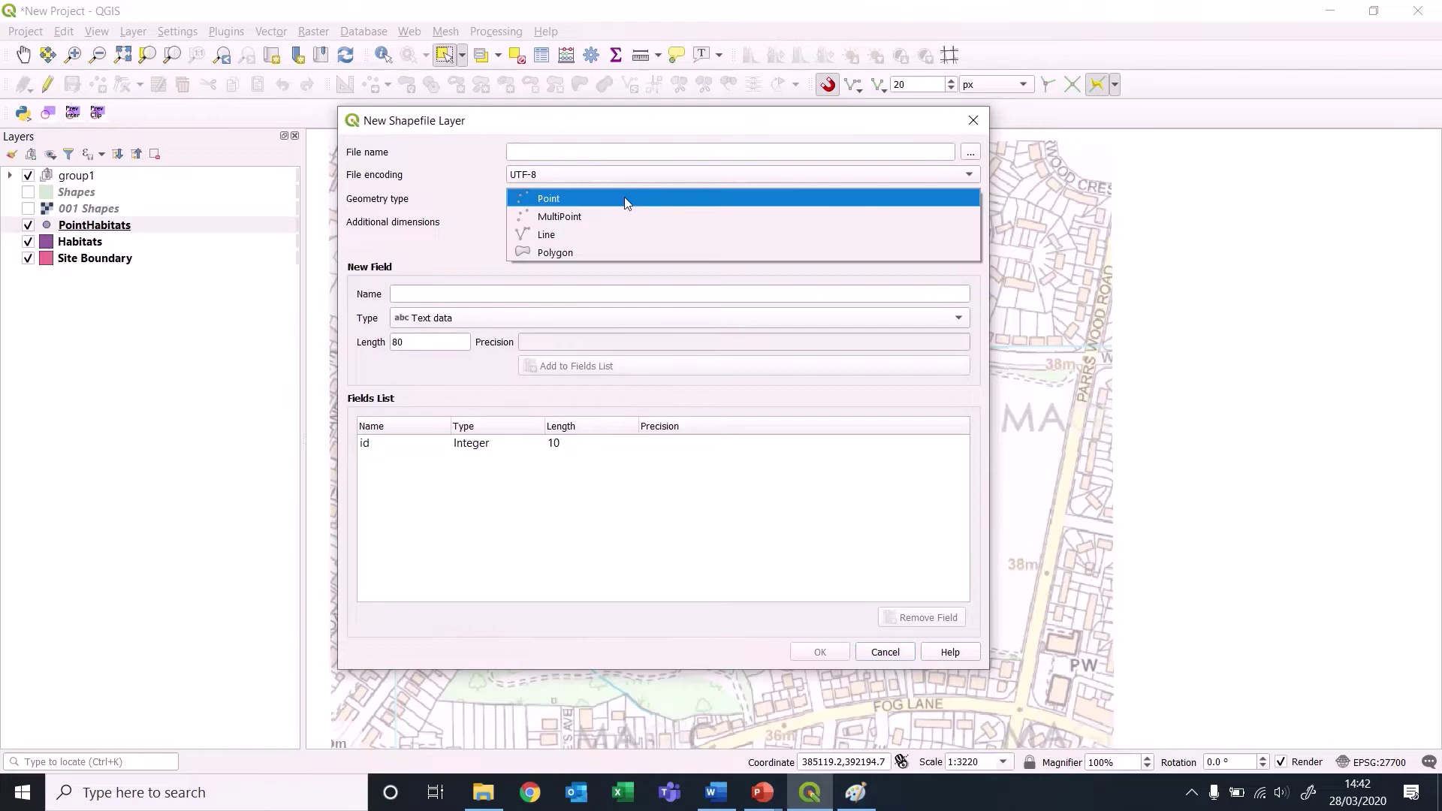
left_click(583, 234)
left_click(557, 150)
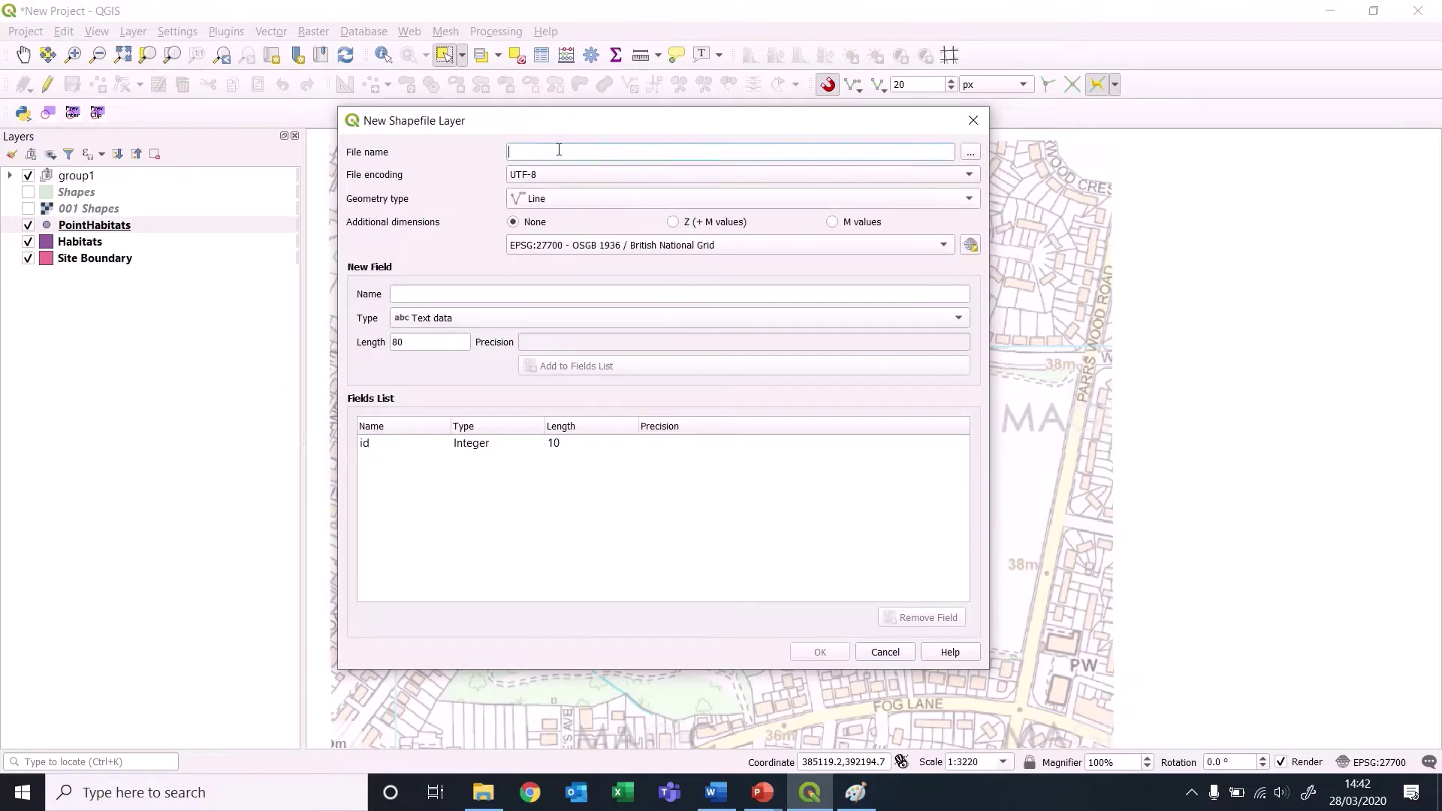
Set the new line layer's file name to LineHabitats in the Shapefiles folder of QGIS Training on the Desktop.
left_click(971, 153)
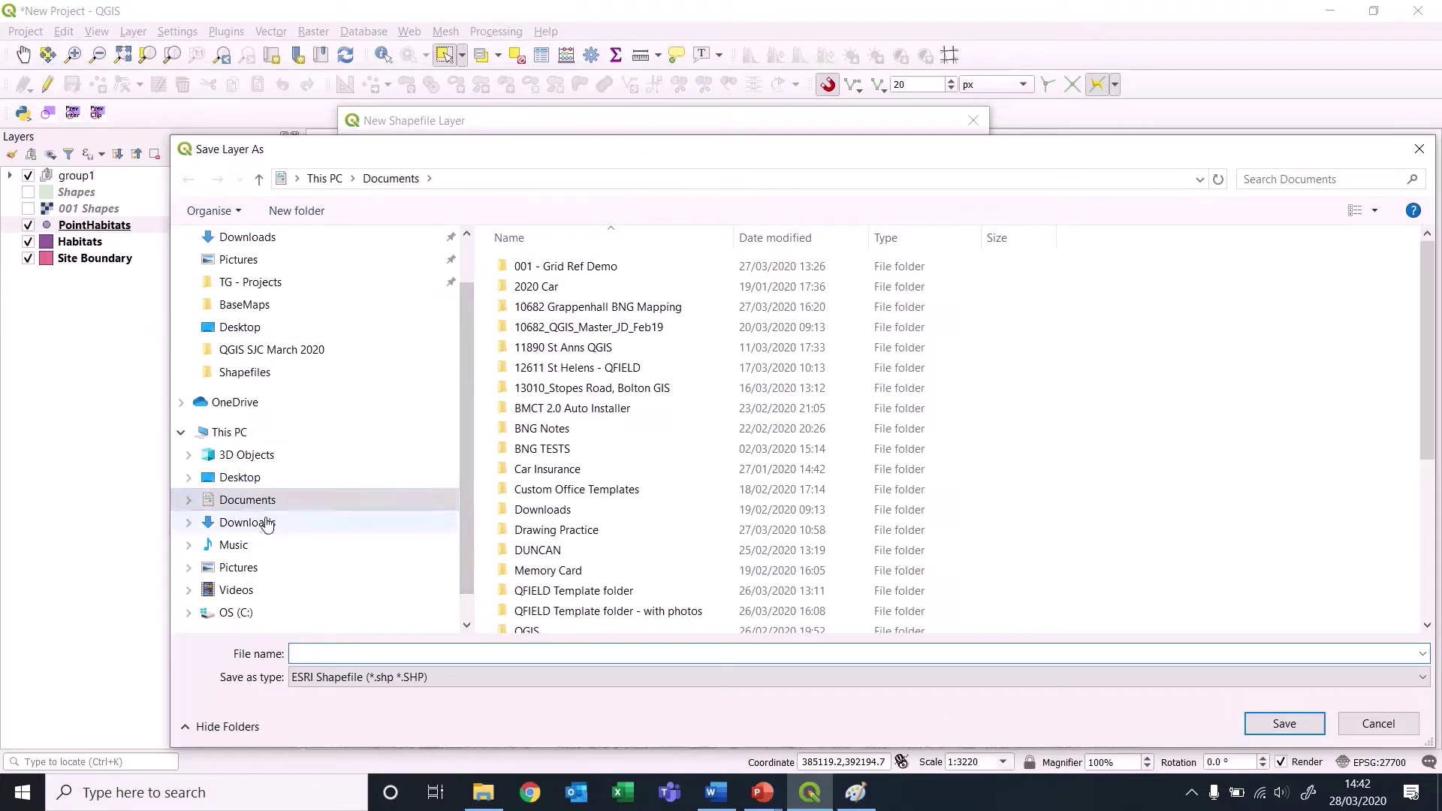
left_click(242, 478)
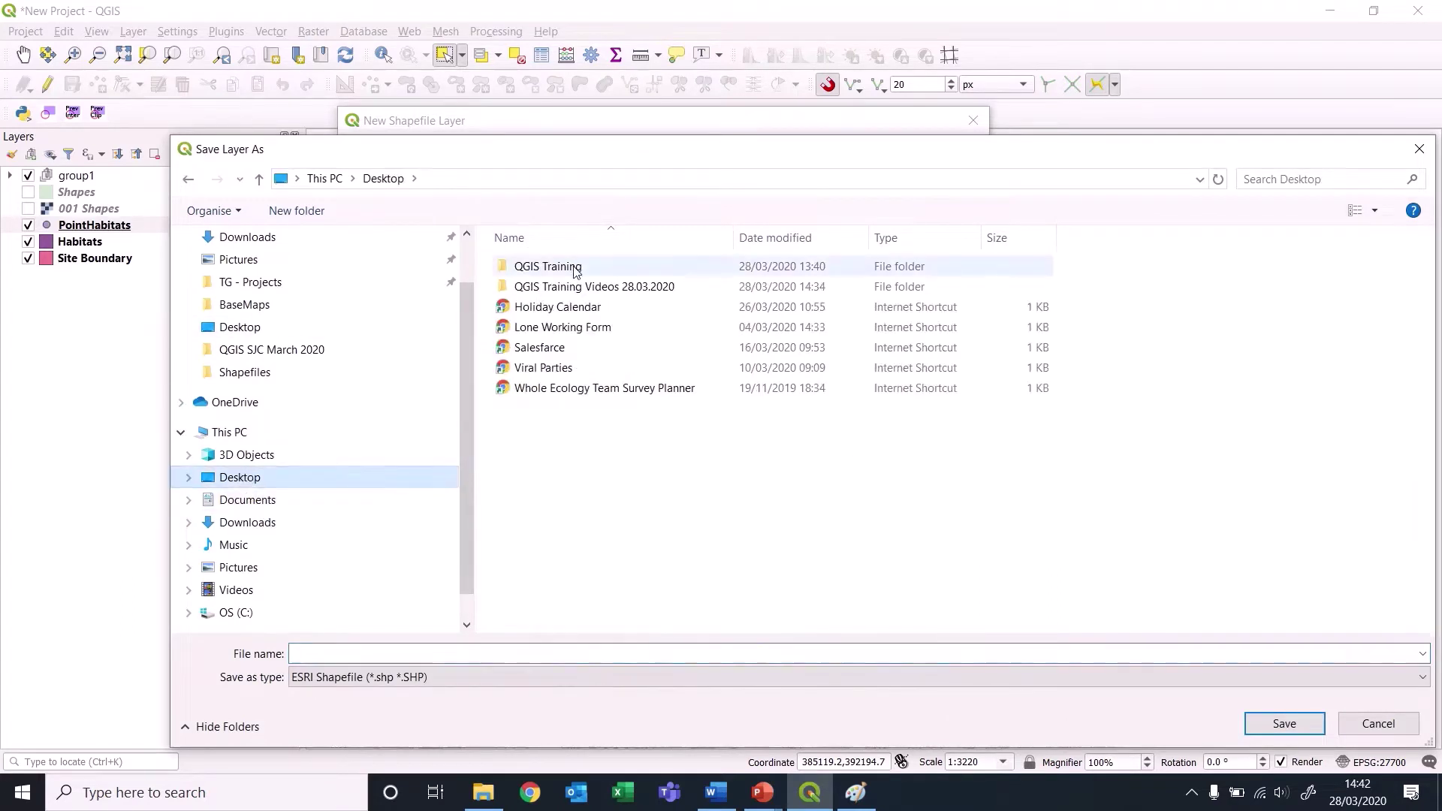
double_click(563, 267)
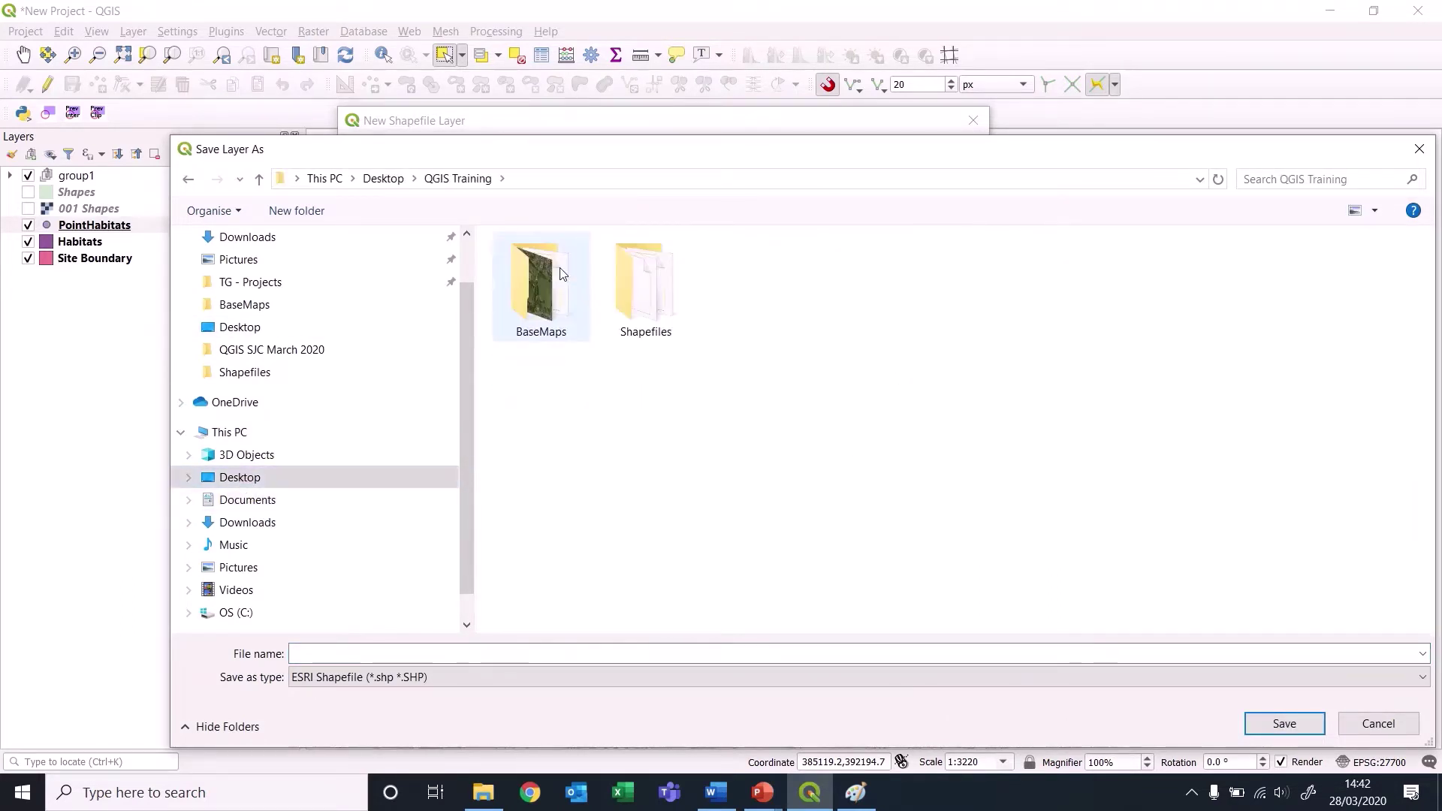
double_click(659, 300)
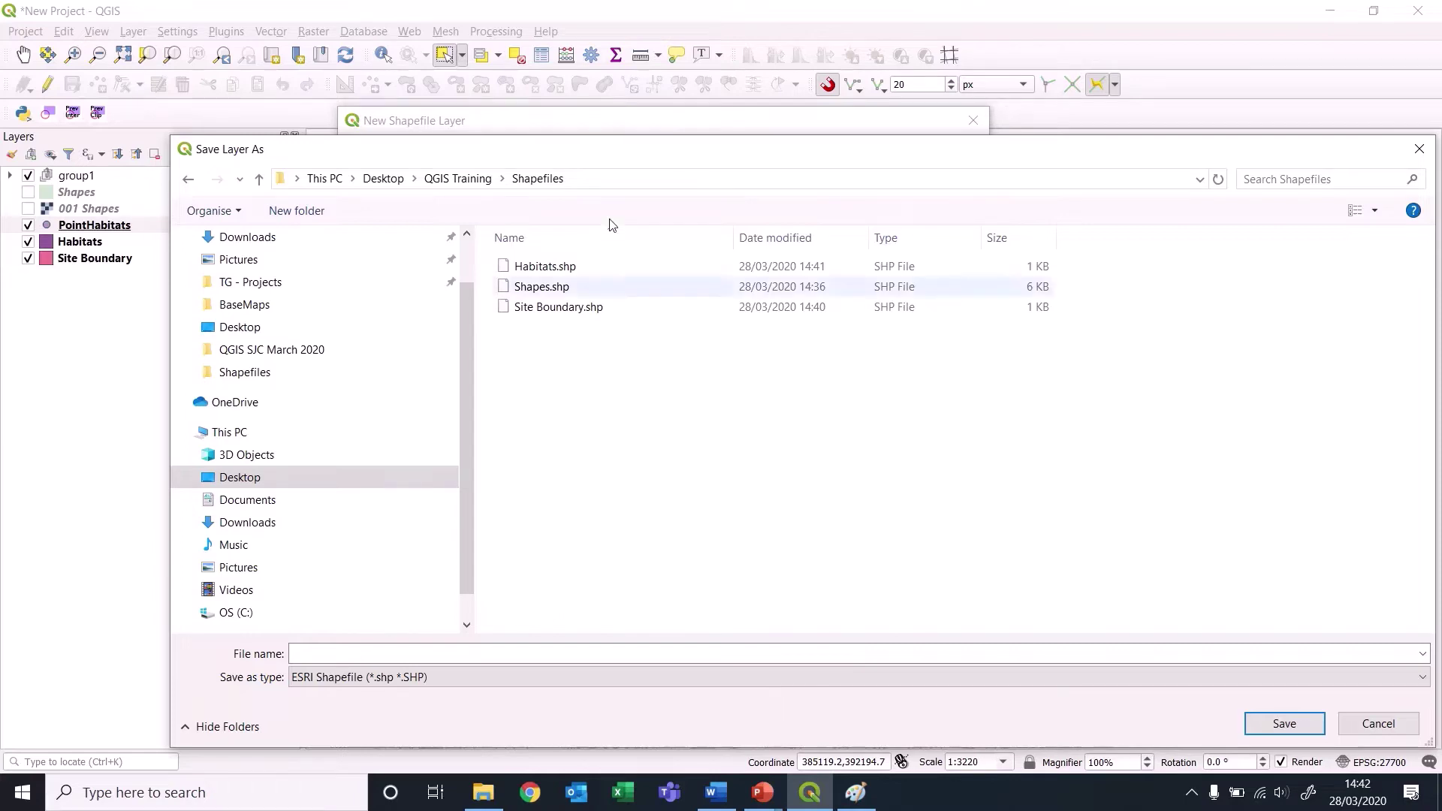
left_click_drag(633, 158, 580, 178)
left_click(386, 671)
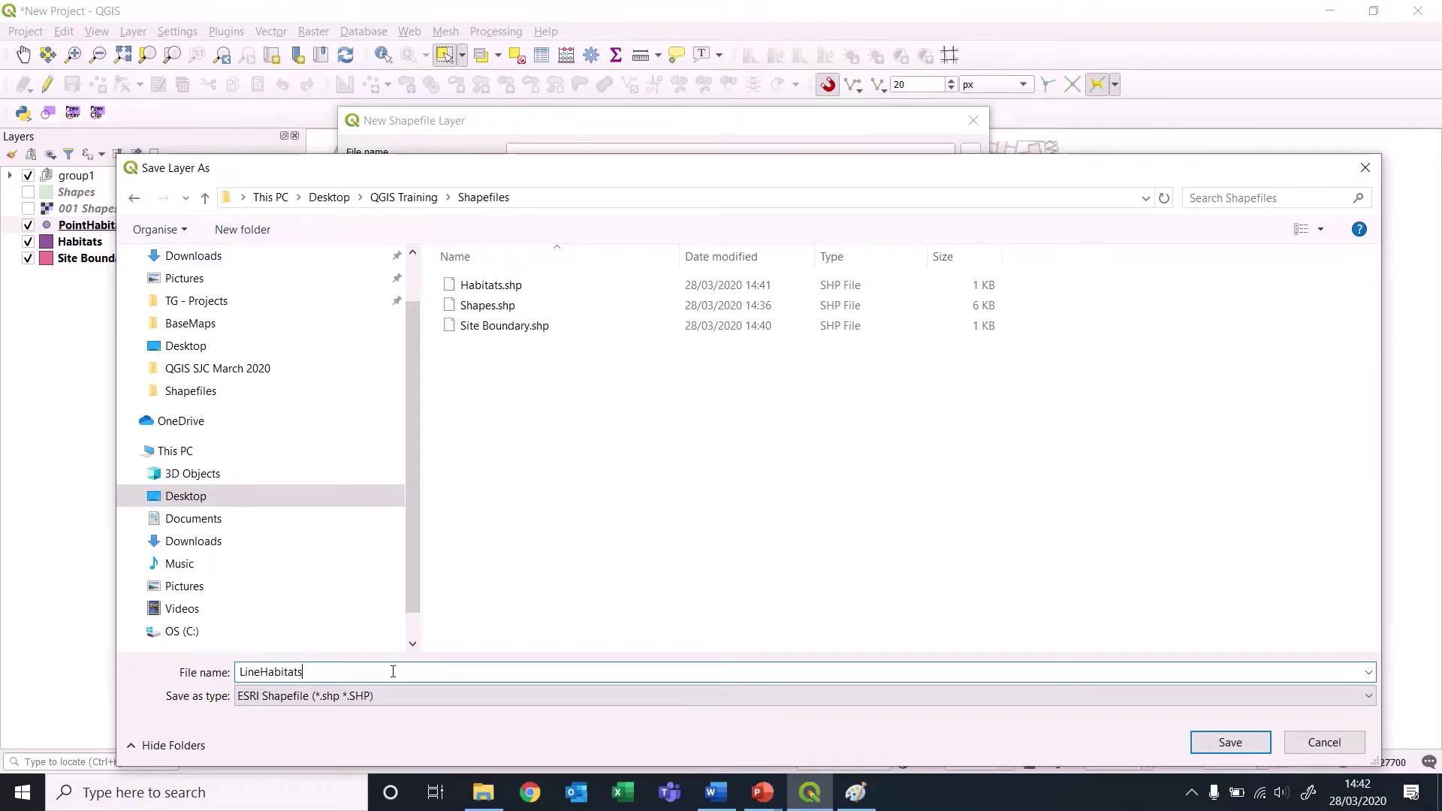
left_click(1231, 744)
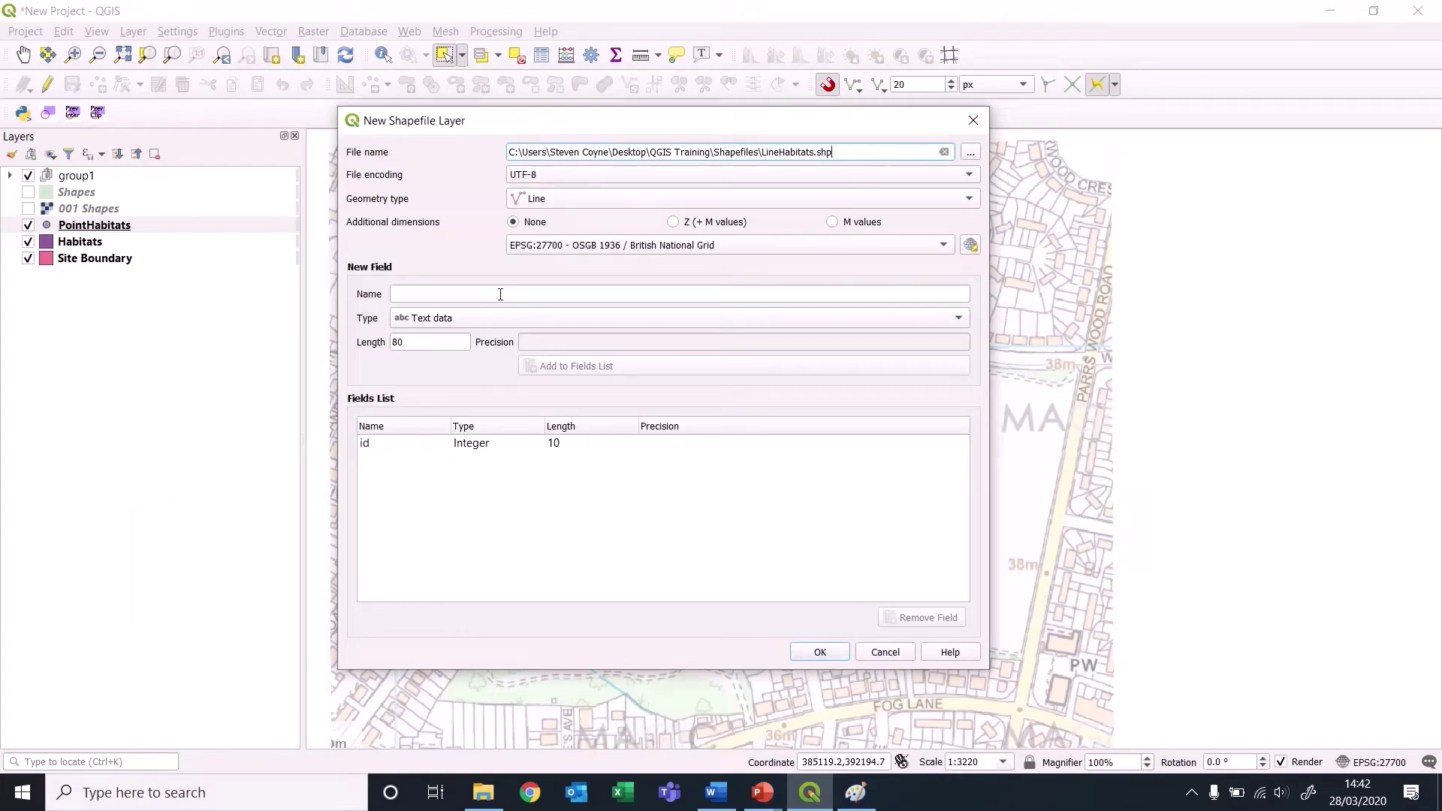
Add a text field named HabType and create the LineHabitats layer.
type("HabType")
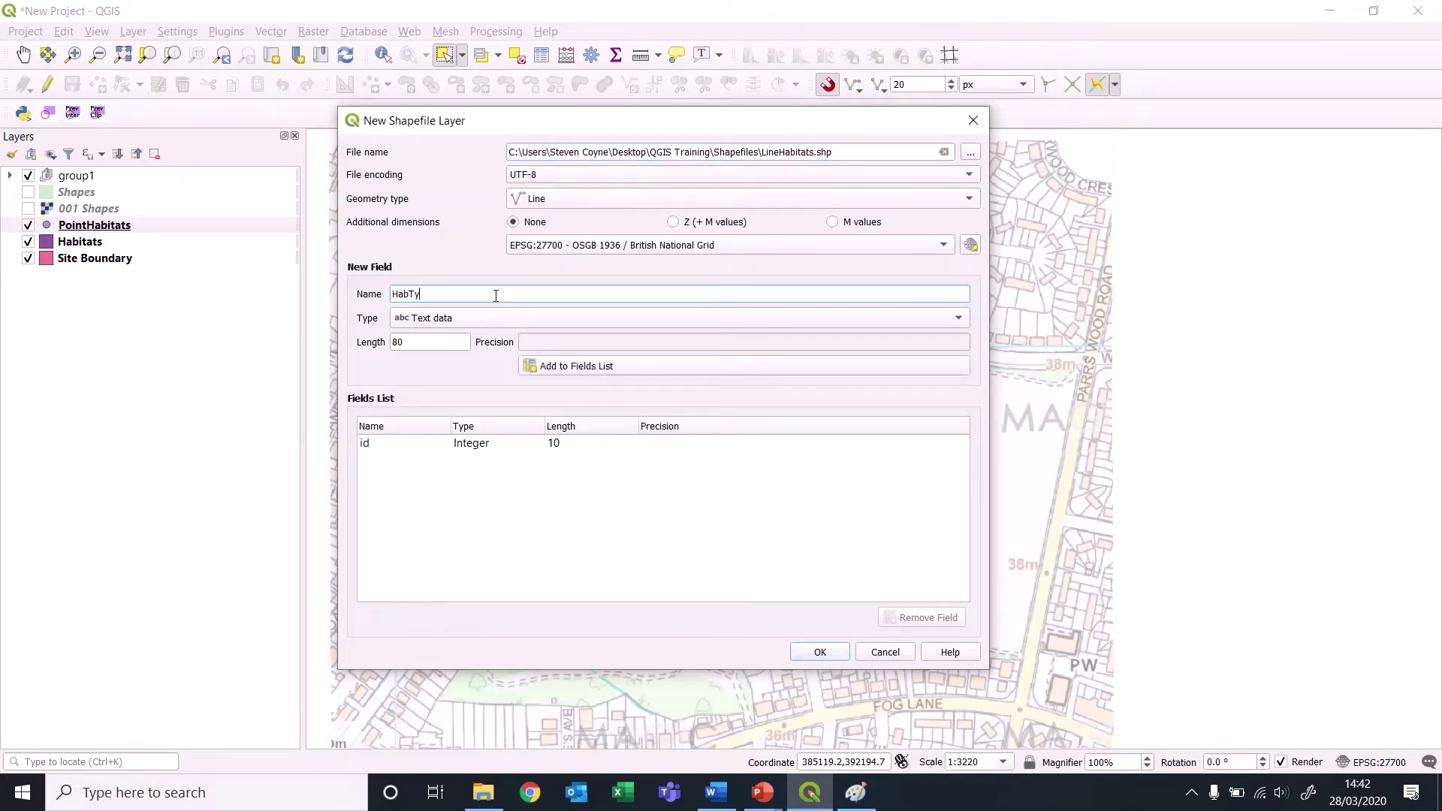
left_click(563, 367)
left_click(820, 653)
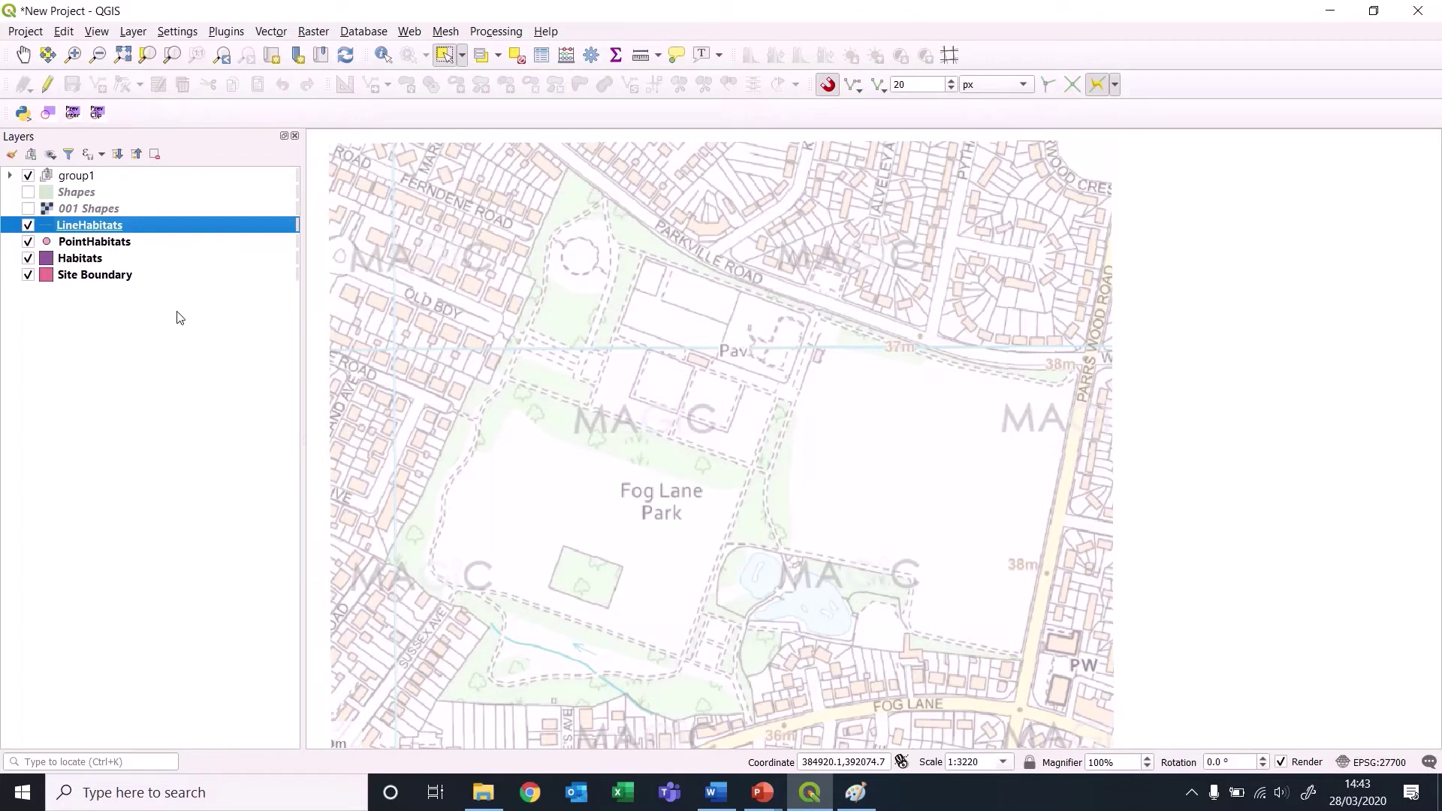
Examine the PointHabitats layer's source settings and file path in its properties.
left_click(84, 243)
right_click(83, 242)
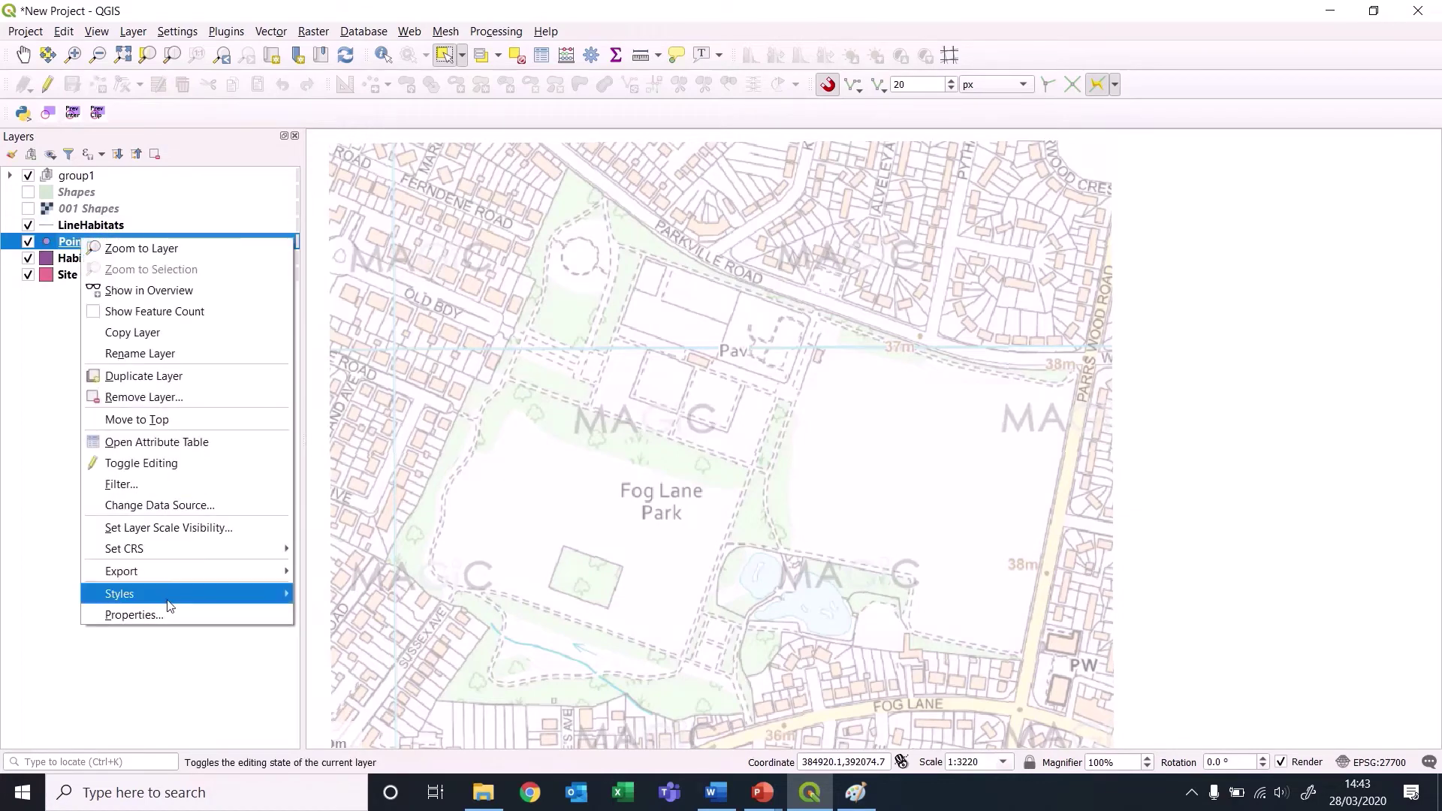
left_click(155, 623)
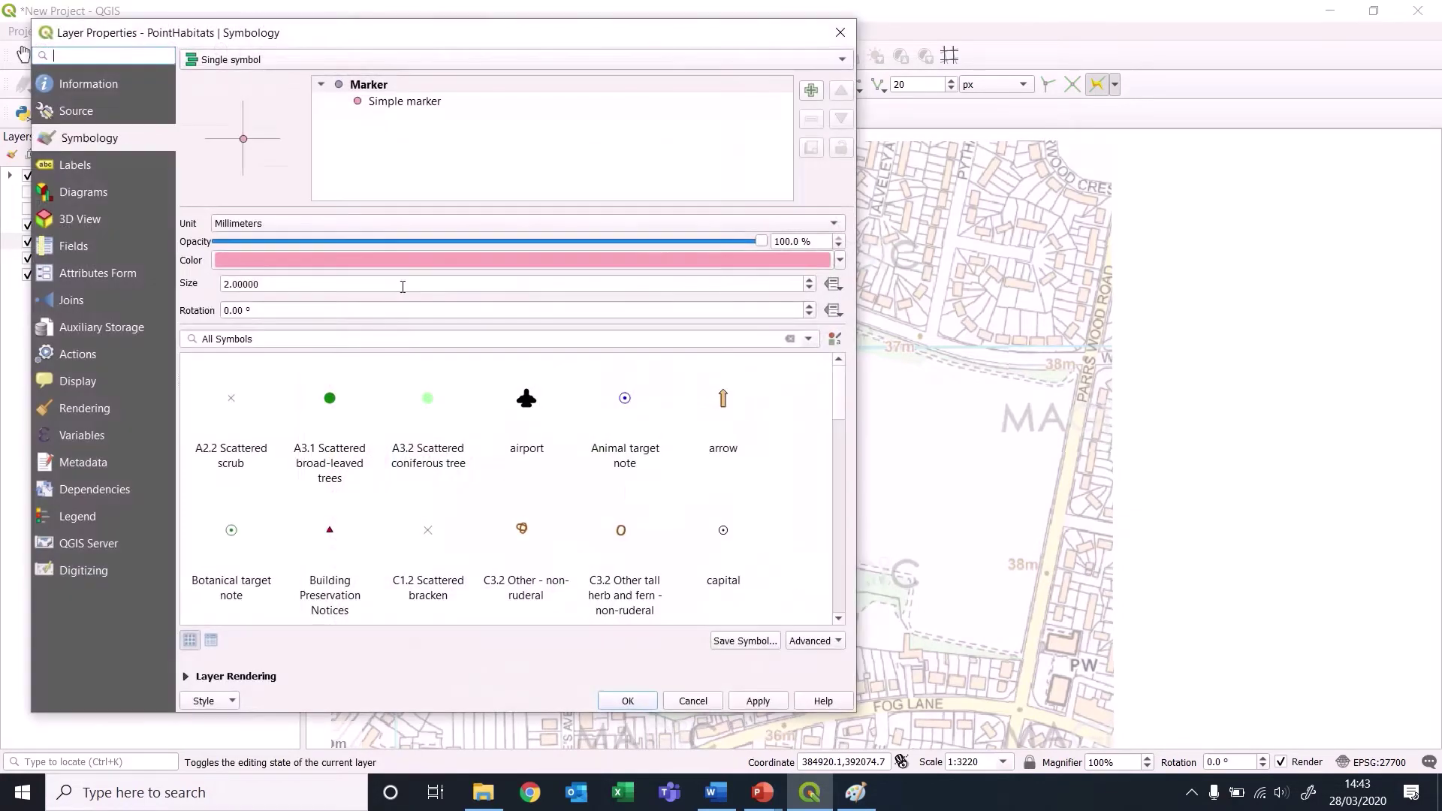
left_click(92, 109)
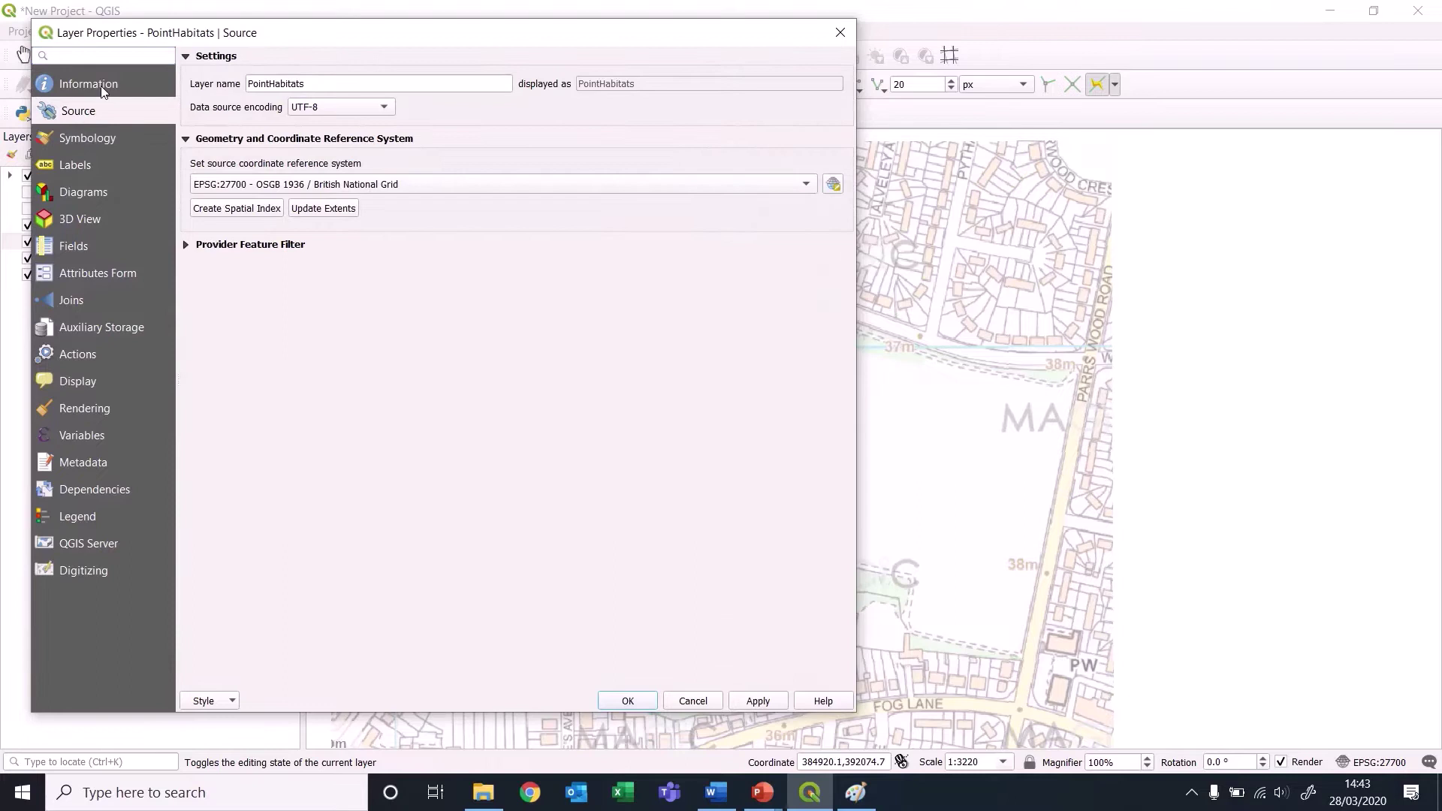
left_click(105, 84)
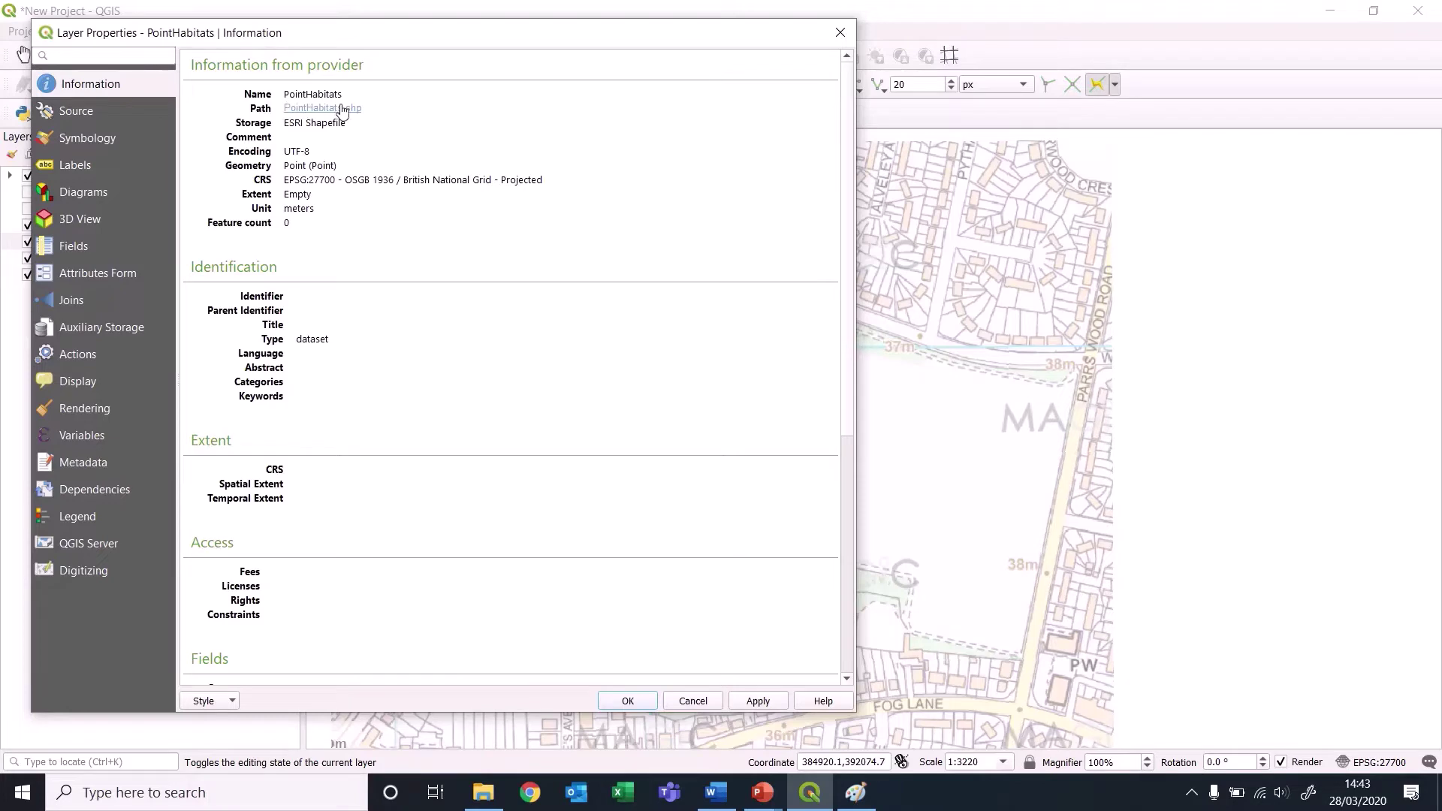
left_click(842, 33)
Export the PointHabitats layer as an ESRI Shapefile named PointHabitats in the QGIS Training Shapefiles folder, adding it to the map.
right_click(96, 242)
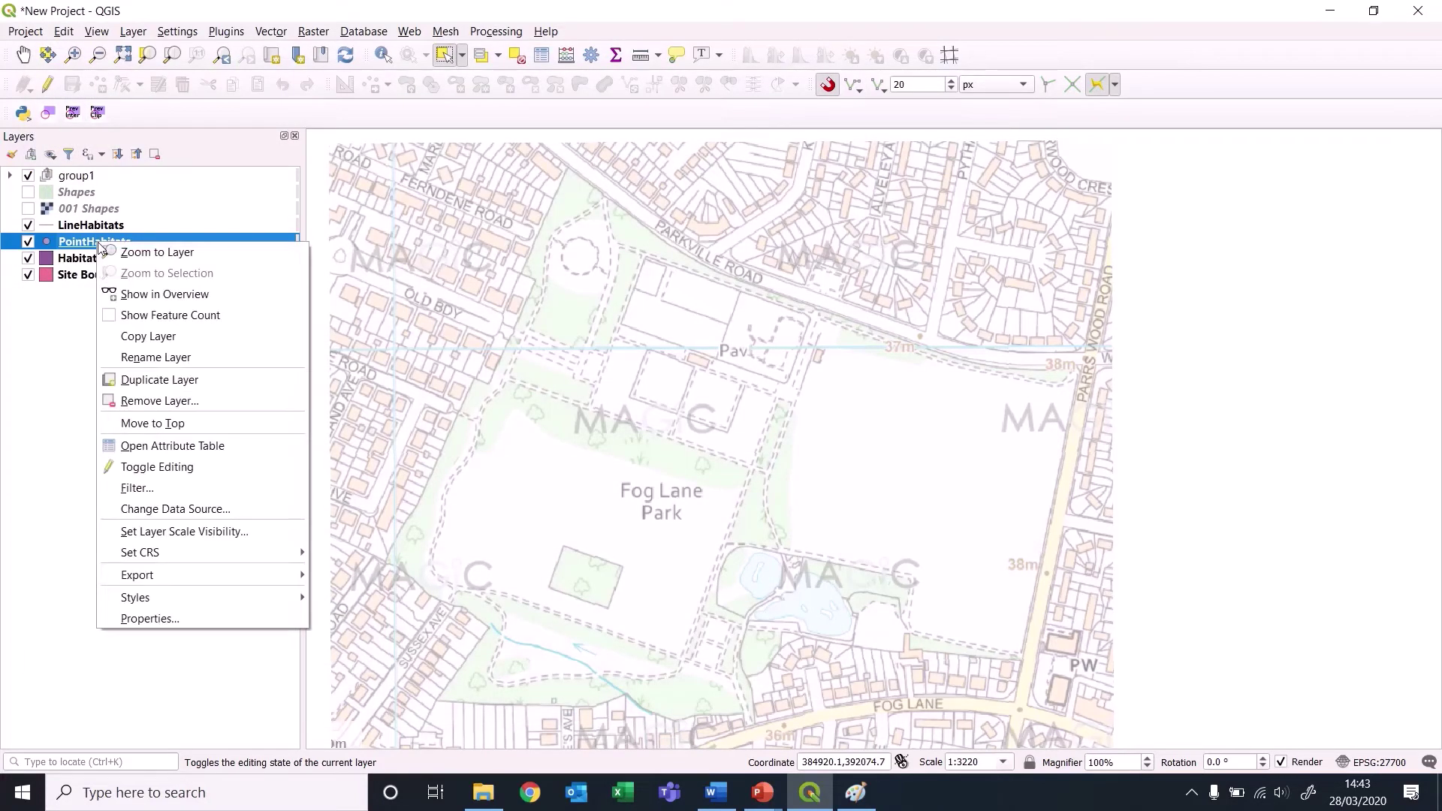
mouse_move(293, 583)
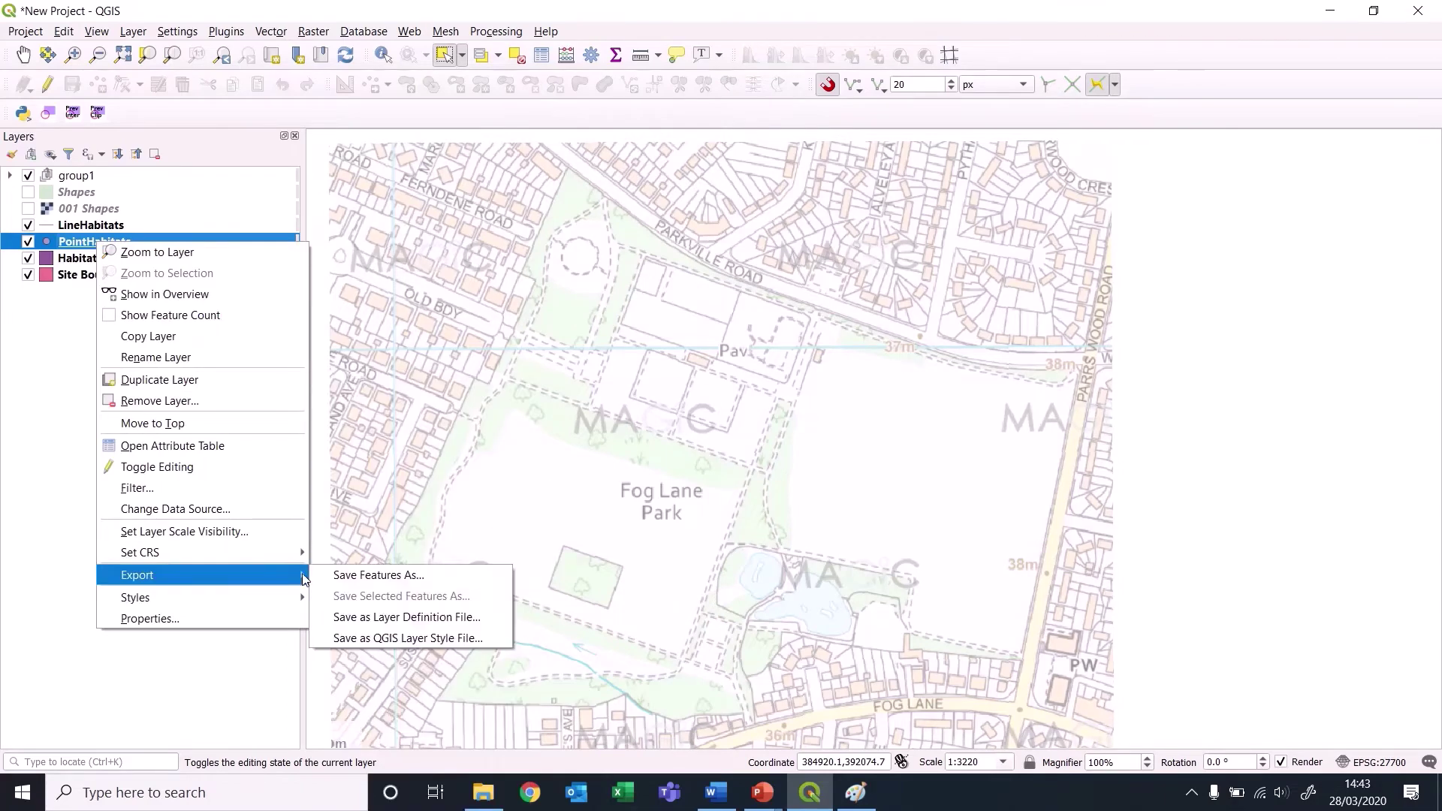
left_click(359, 576)
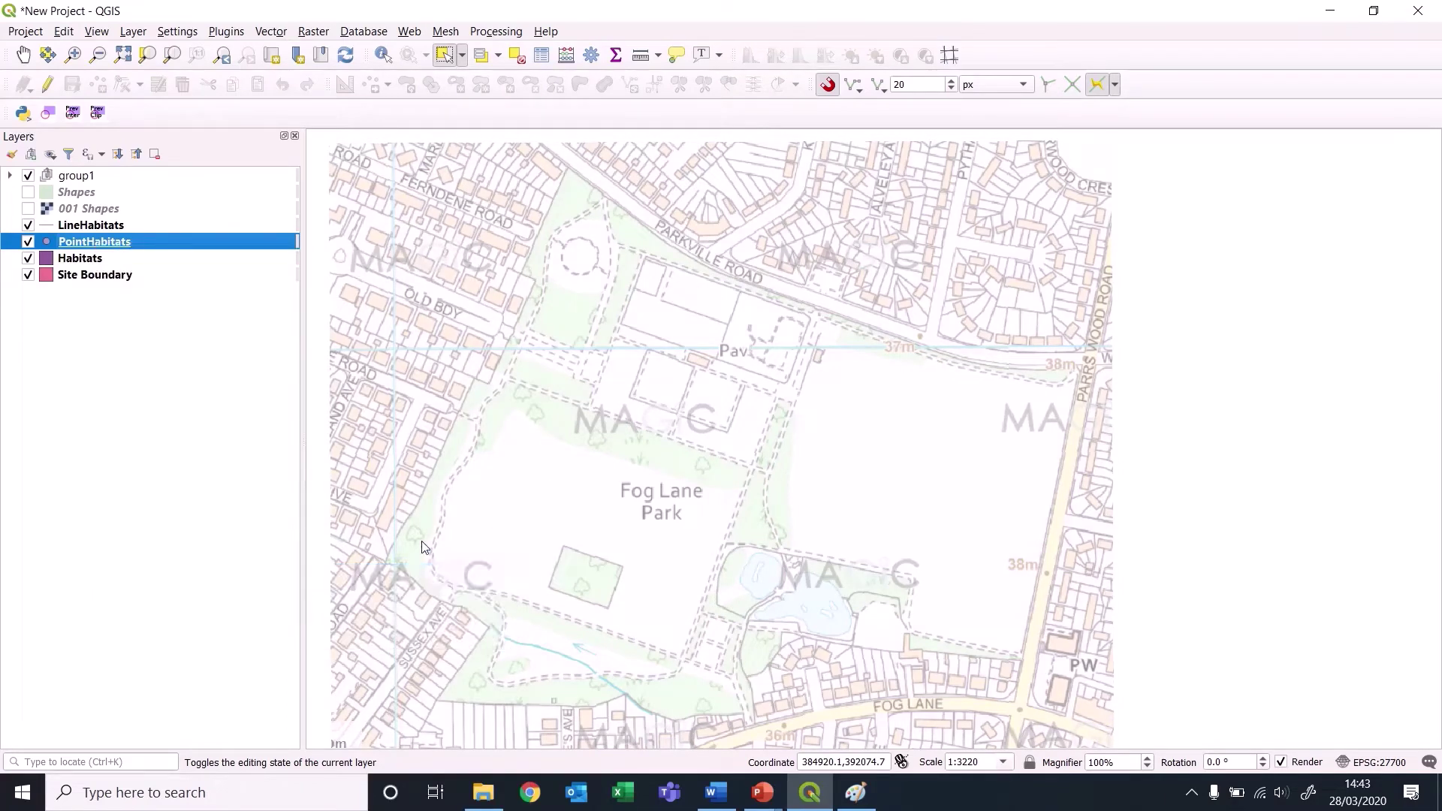
left_click(849, 223)
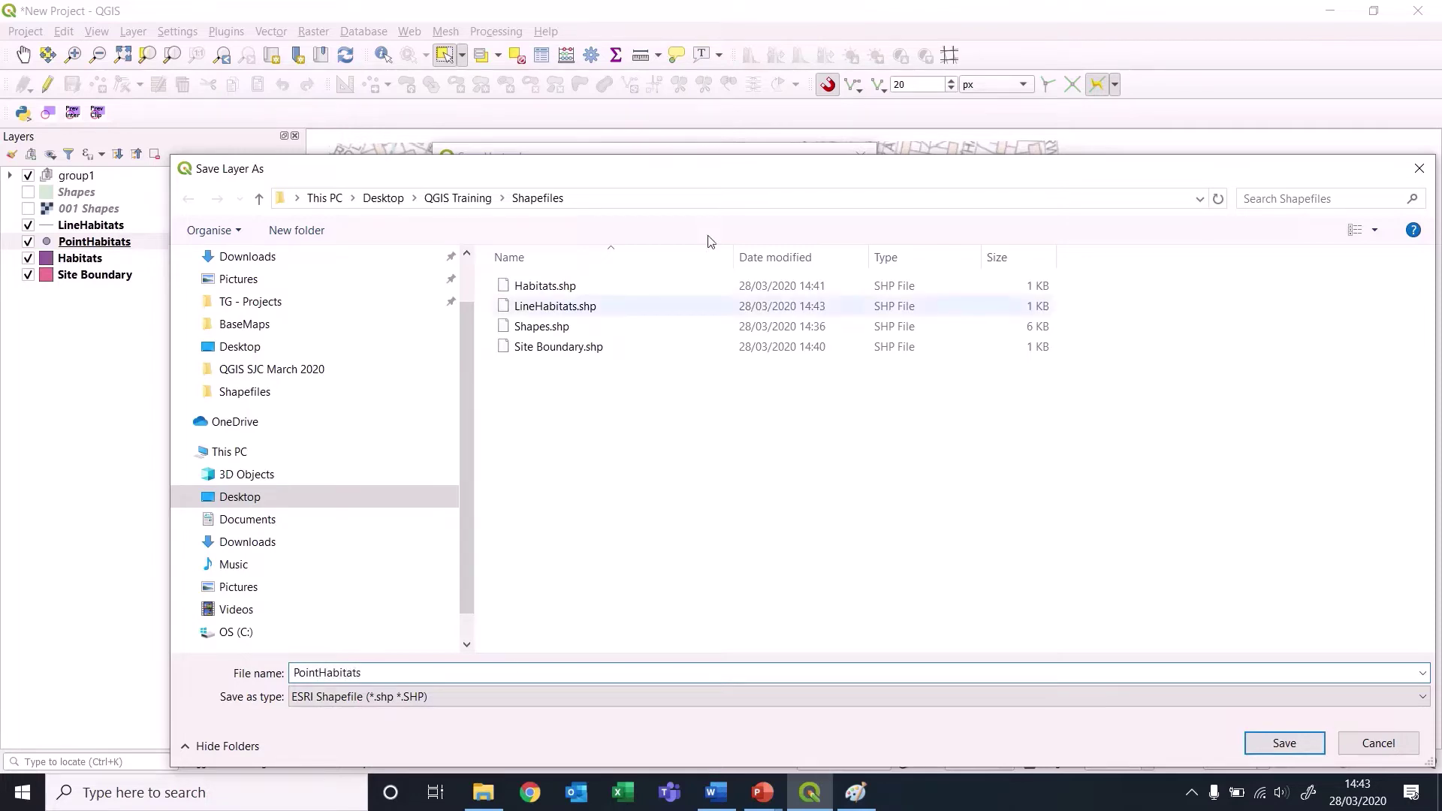
left_click(1285, 741)
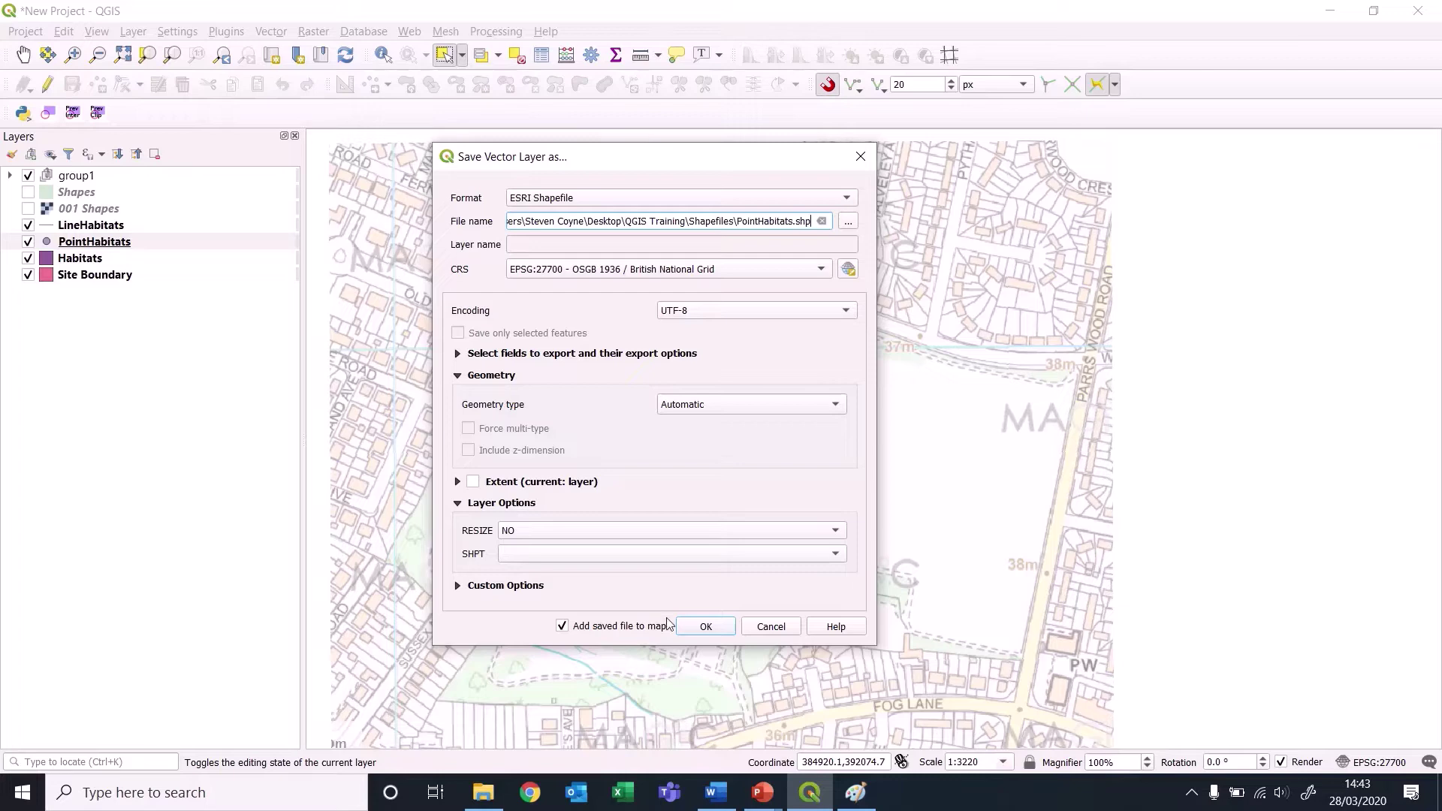
left_click(707, 627)
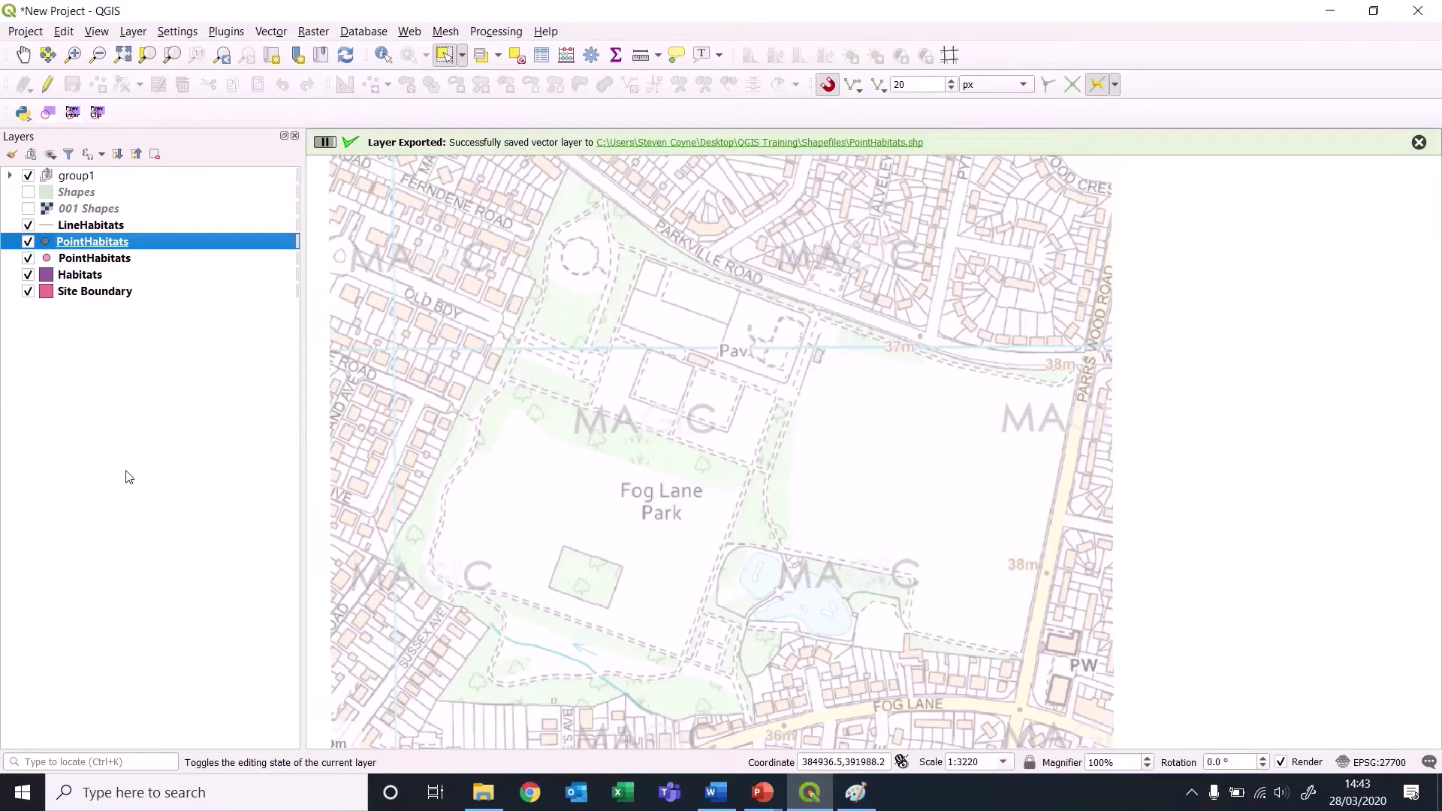
Check the original PointHabitats layer's information and remove that duplicate from the project, keeping the exported one.
left_click(172, 356)
right_click(97, 259)
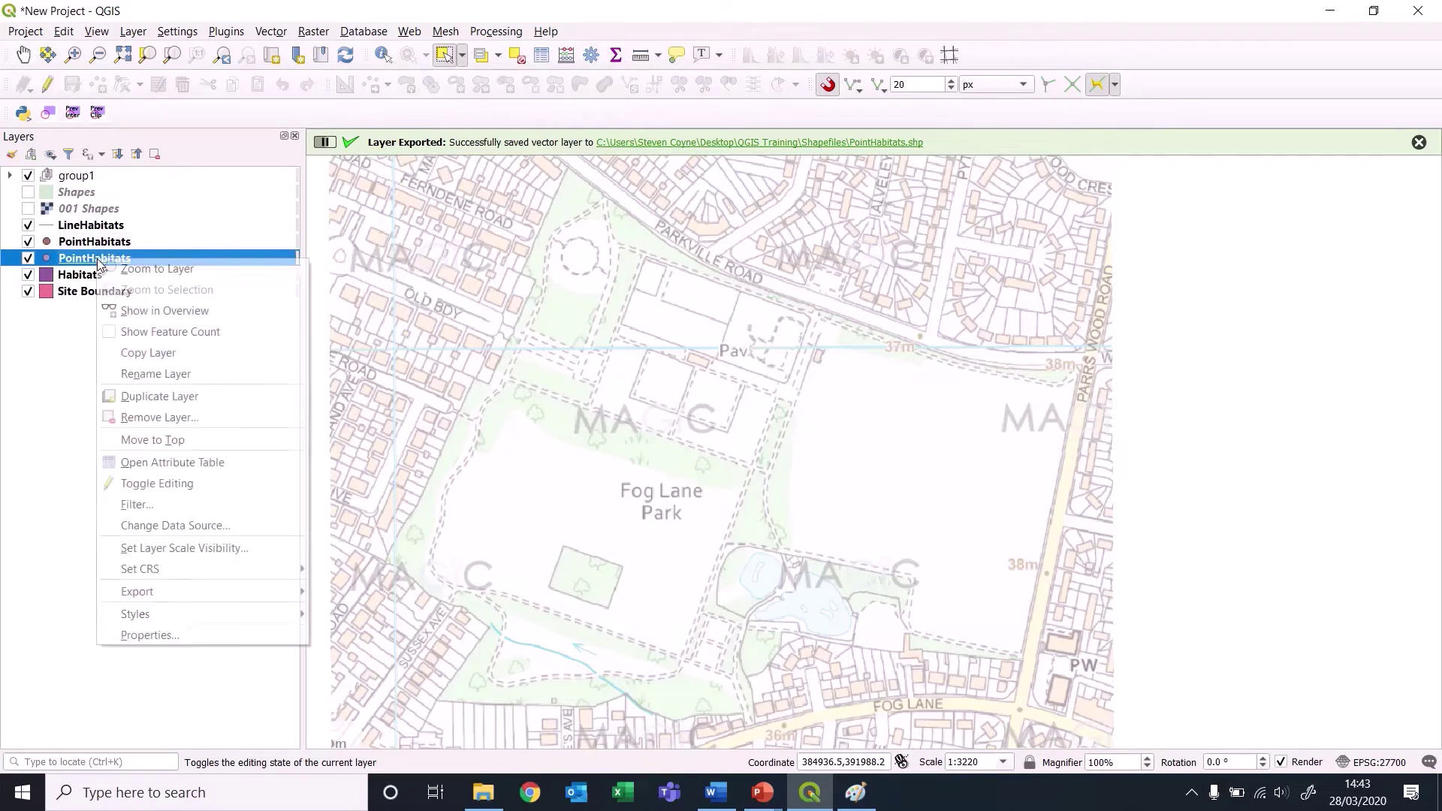
left_click(162, 637)
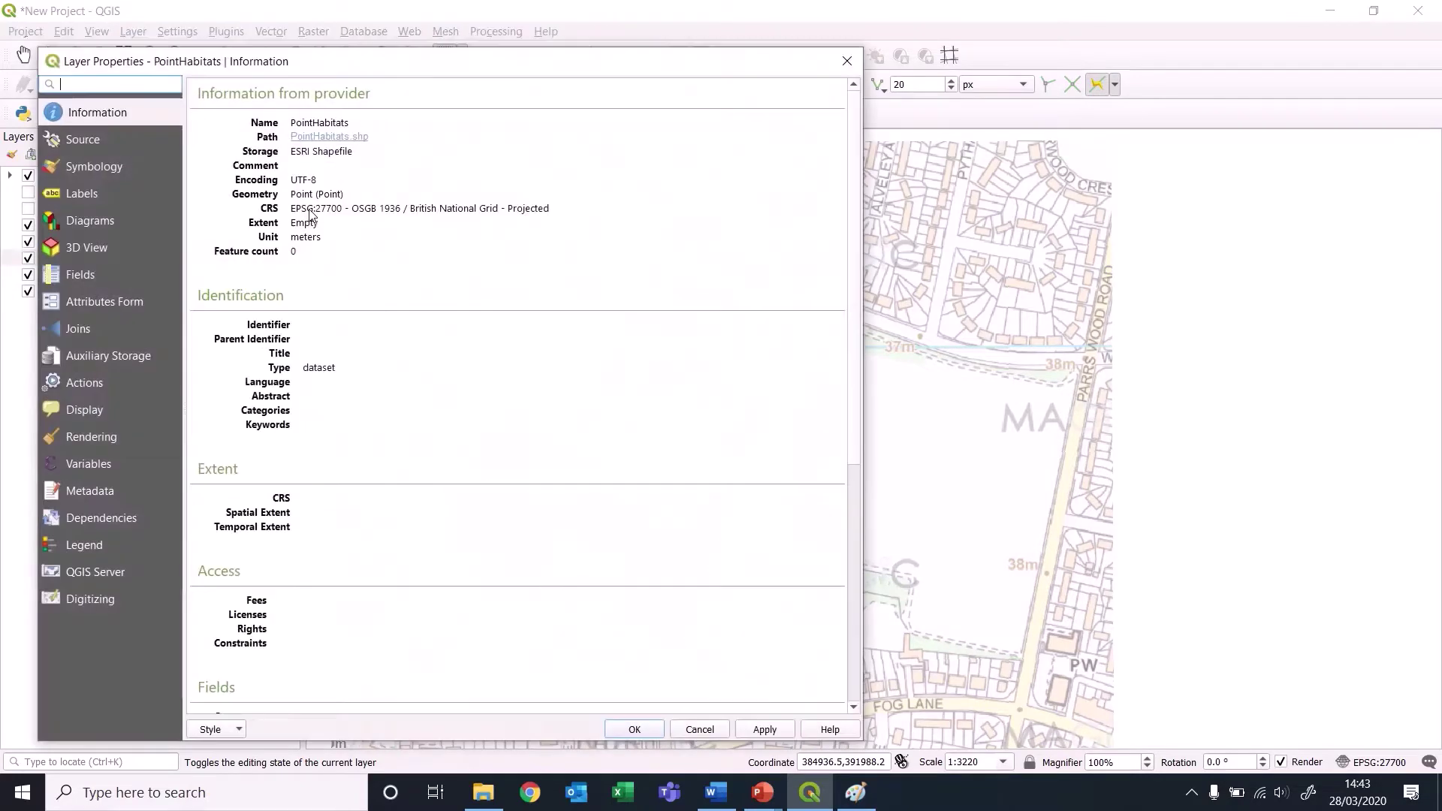
left_click(845, 60)
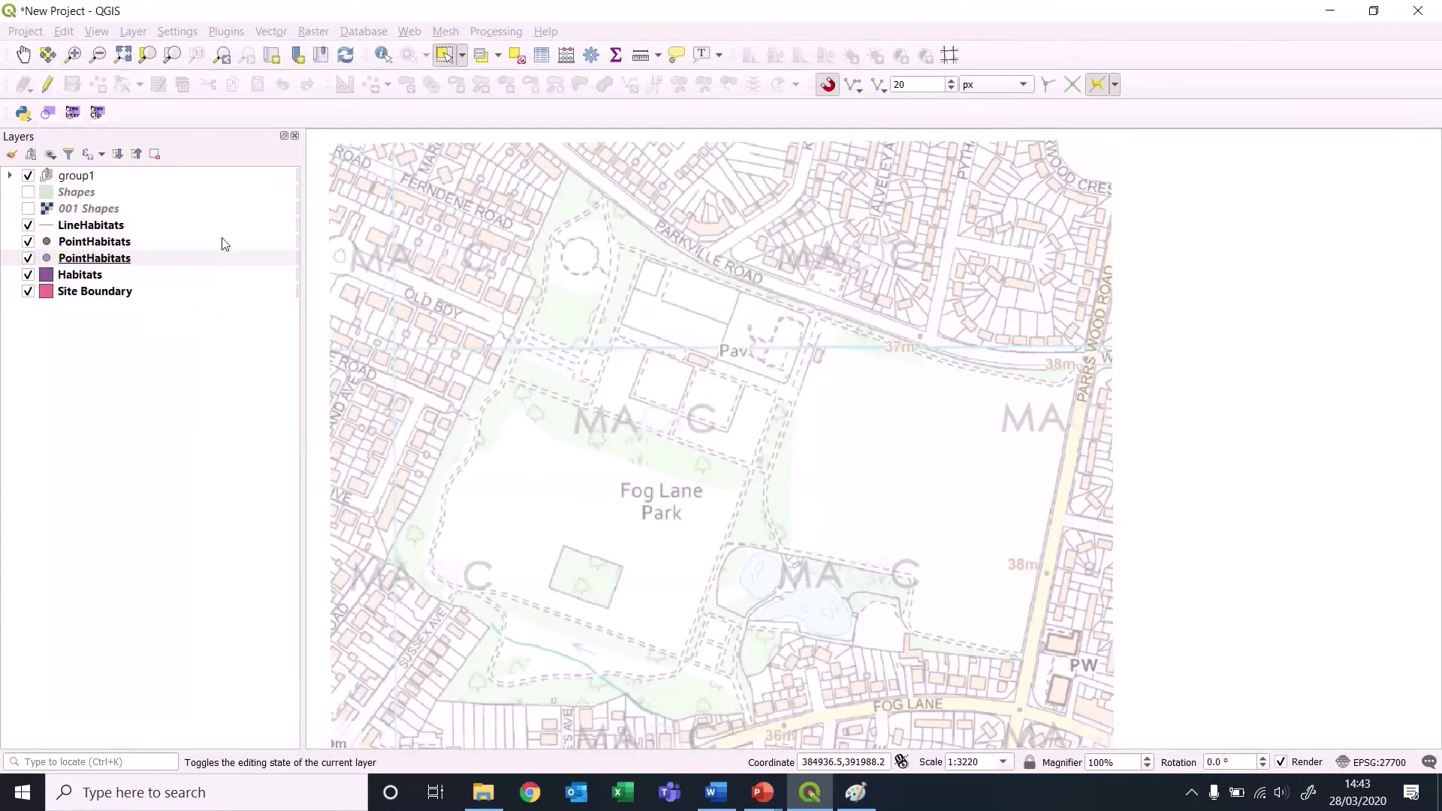
right_click(106, 262)
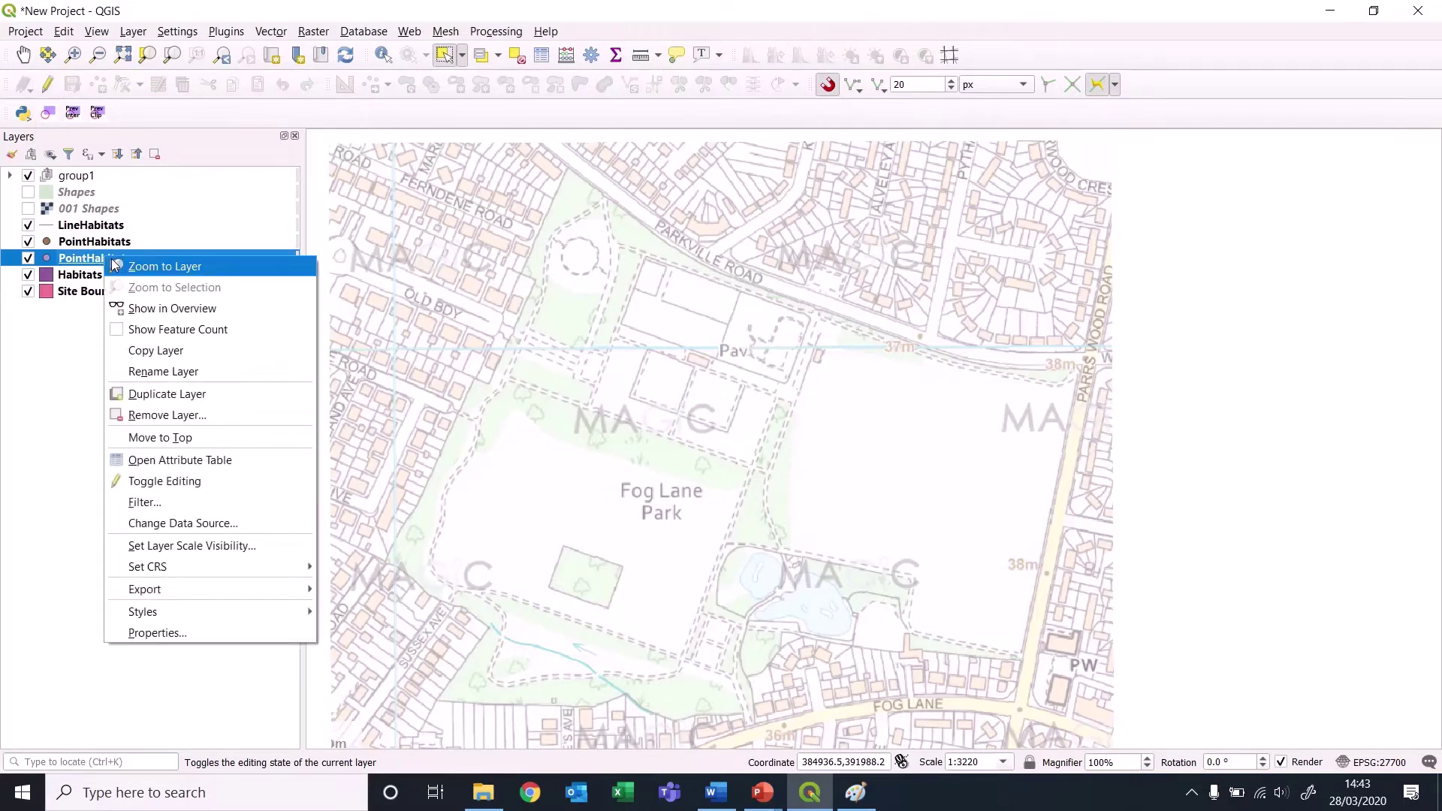
left_click(167, 417)
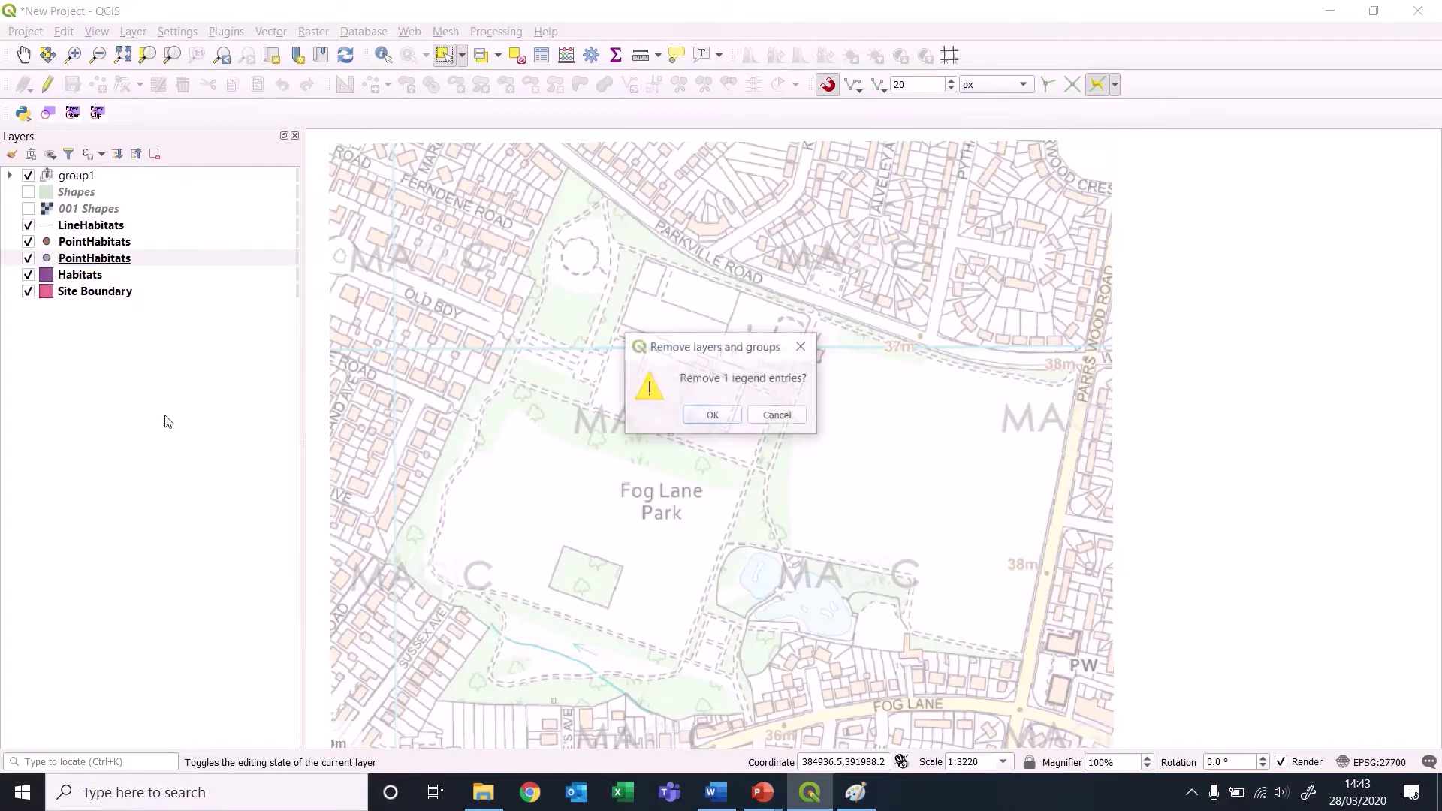
left_click(699, 415)
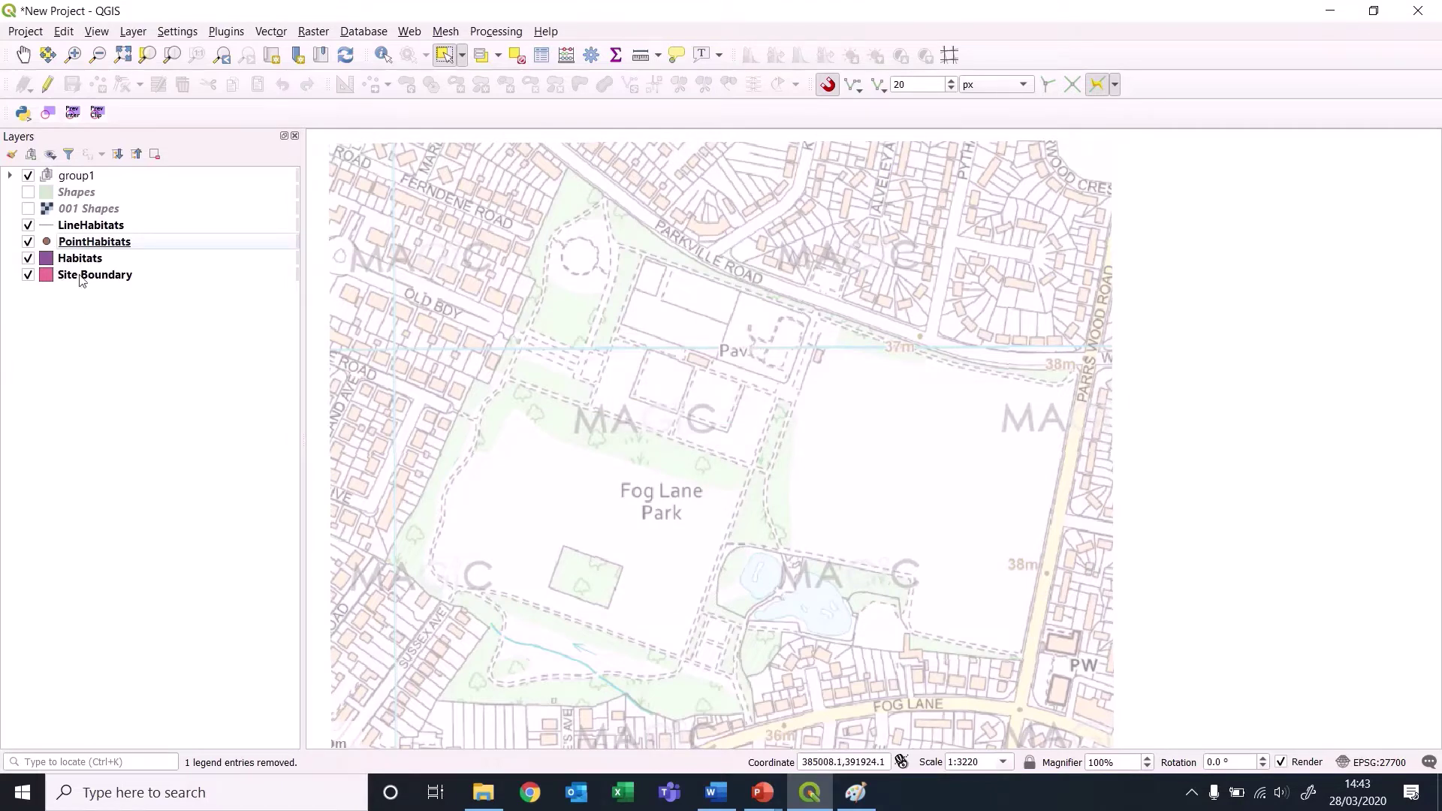
Give the Site Boundary layer's simple fill symbol a transparent fill and a red stroke.
double_click(48, 282)
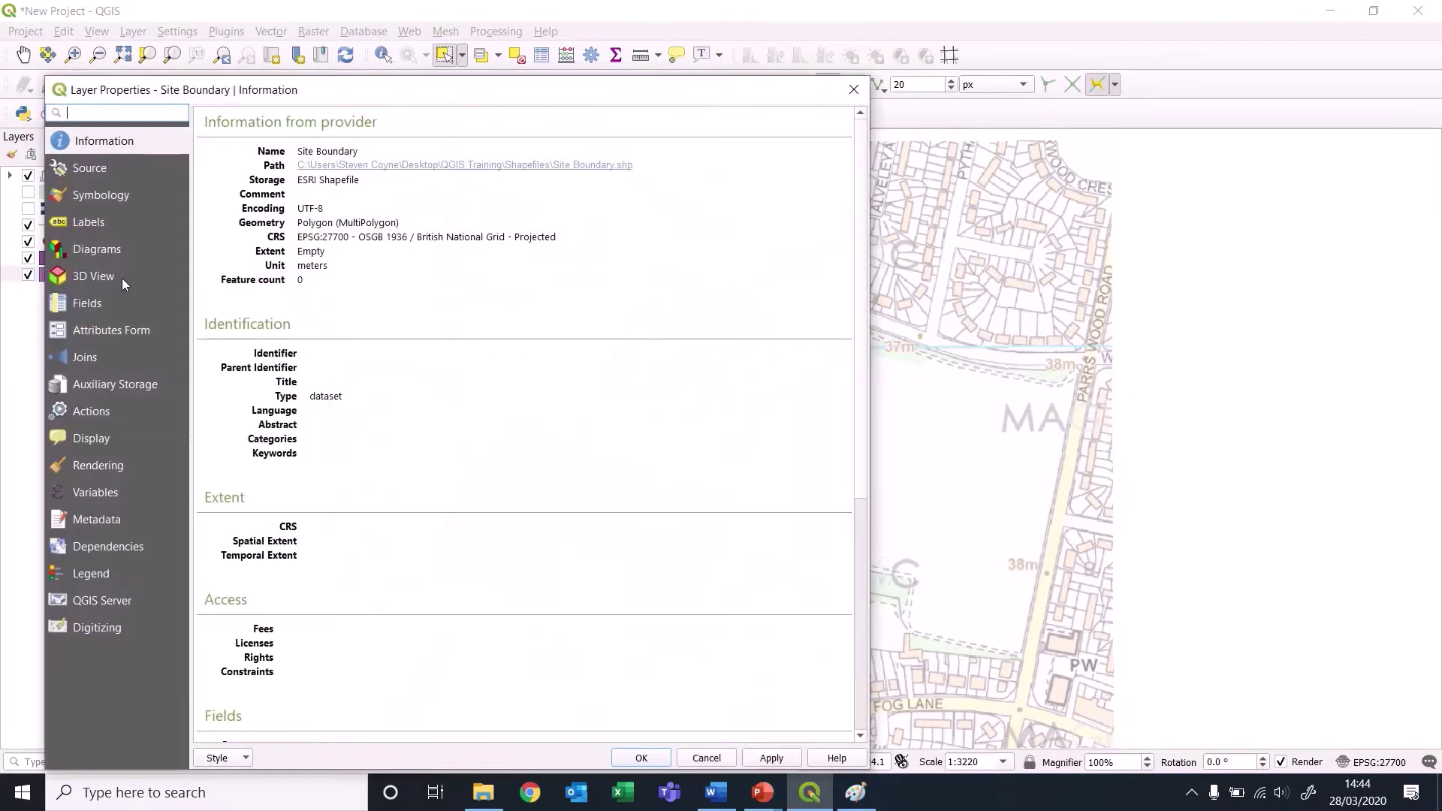
left_click(99, 197)
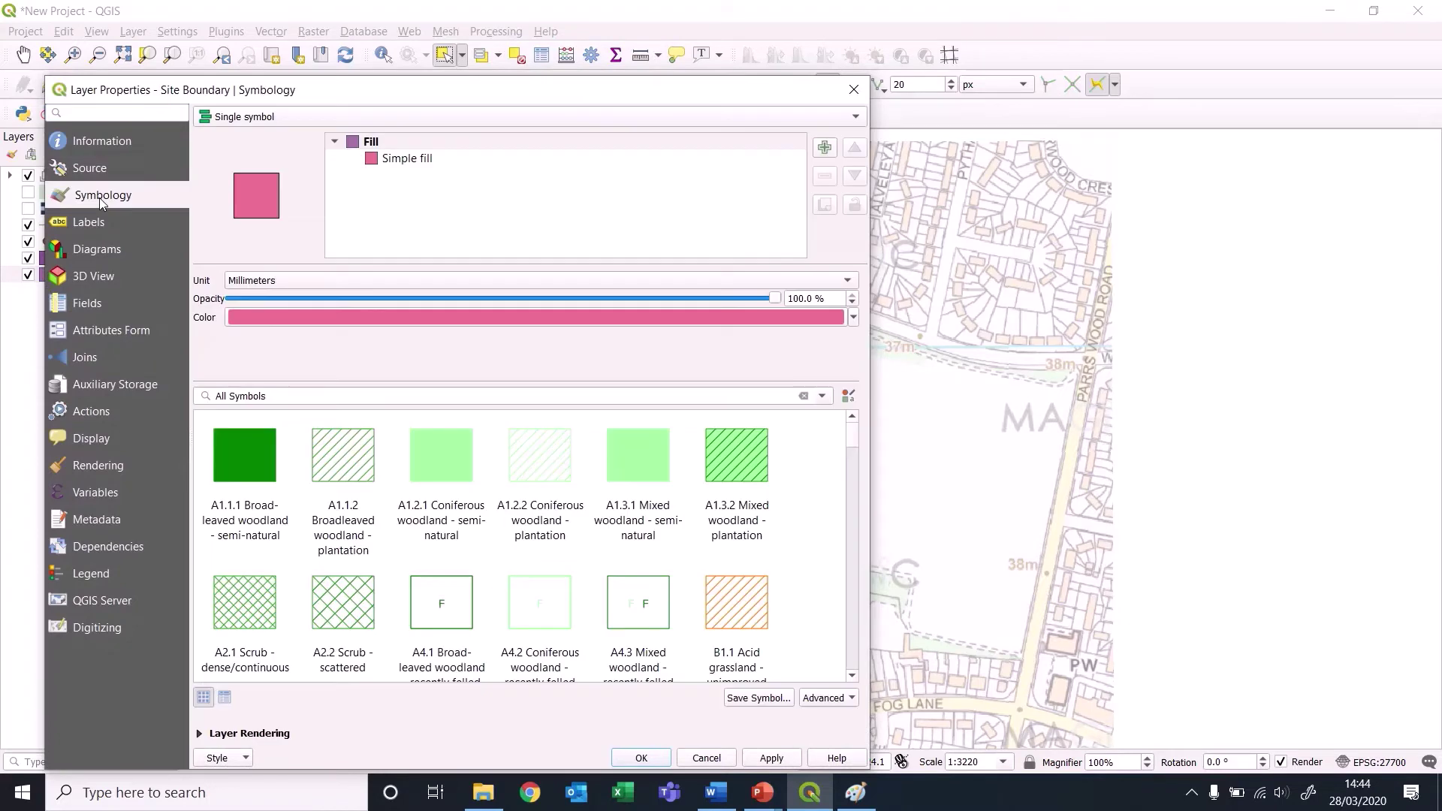
left_click(389, 158)
left_click(816, 311)
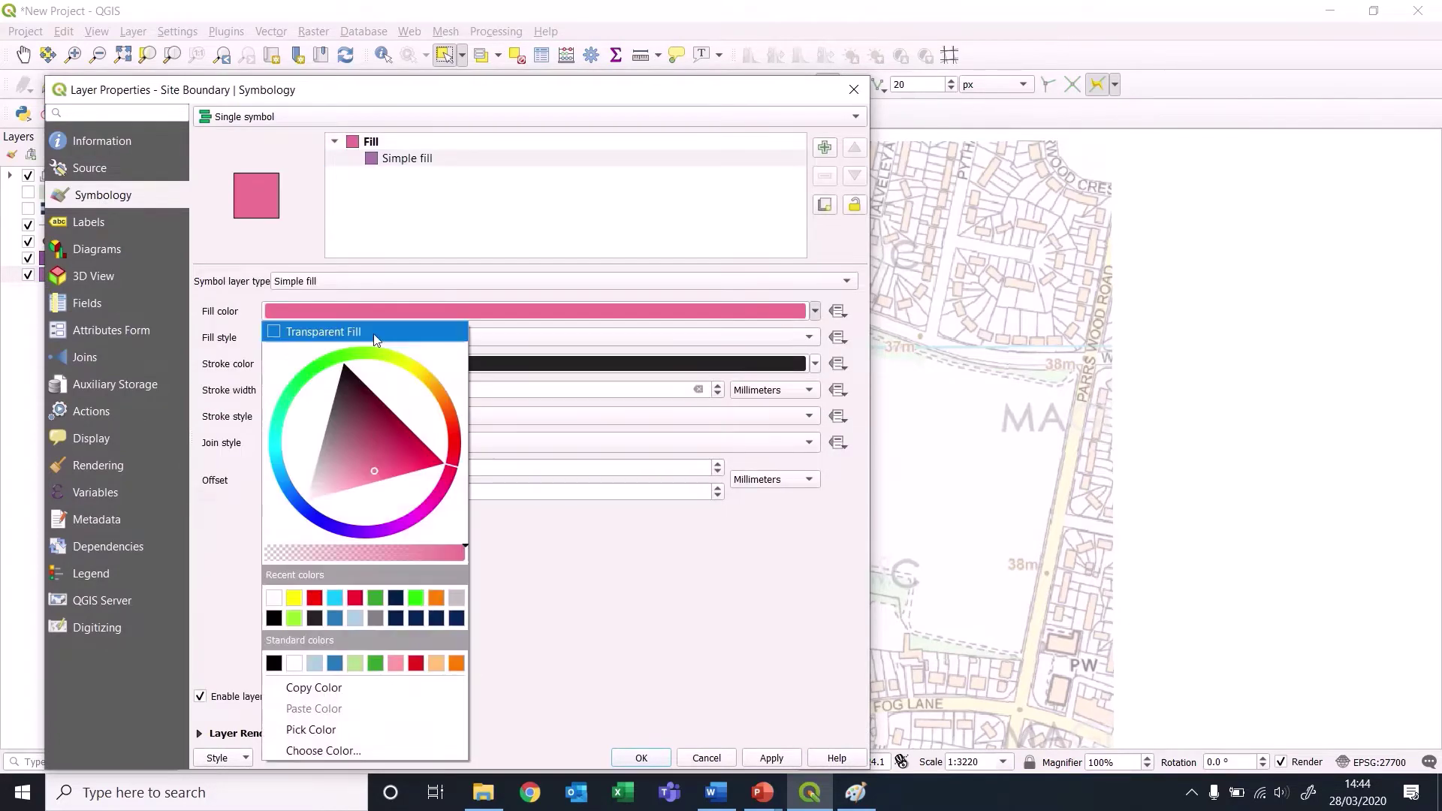
left_click(319, 334)
left_click(816, 363)
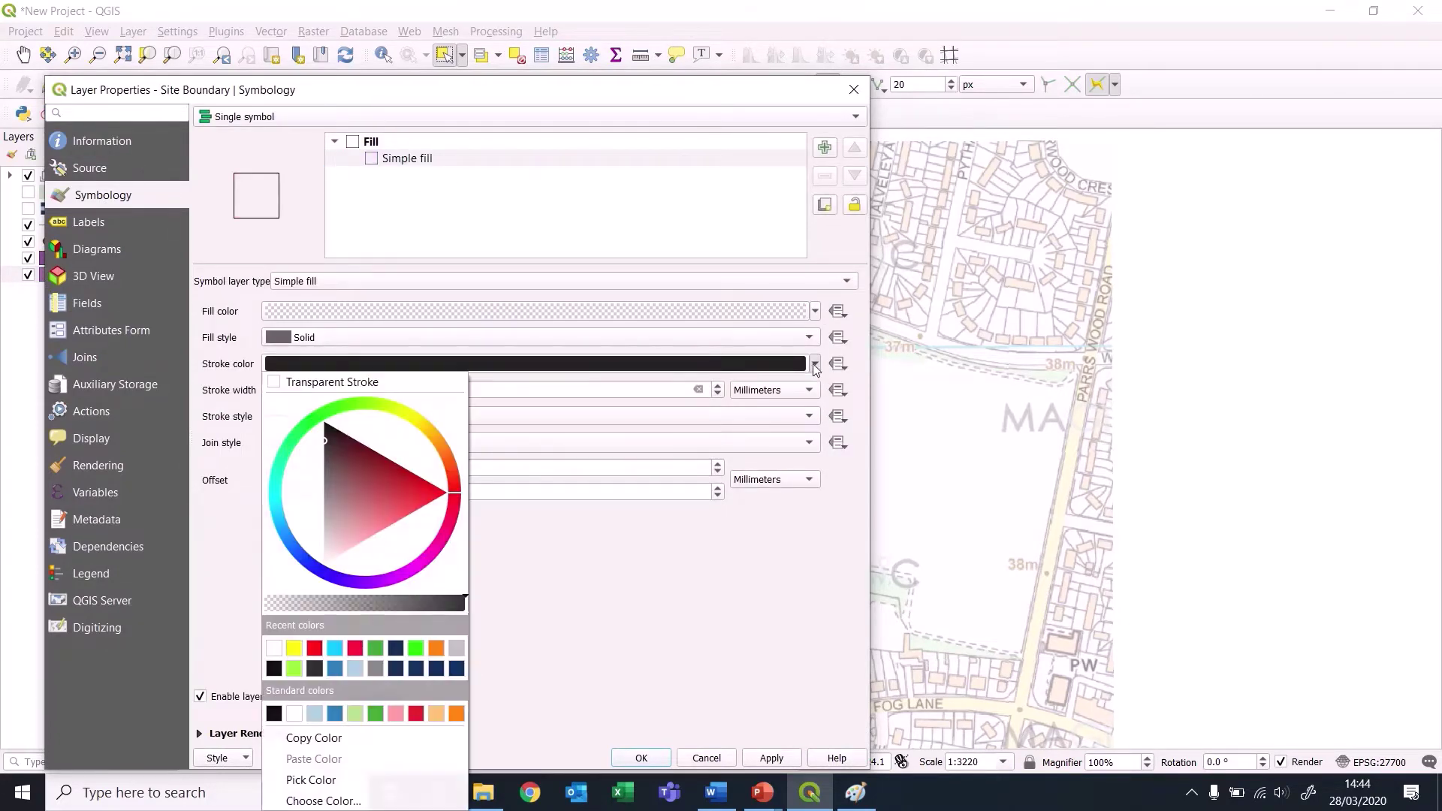
left_click(315, 651)
Set the Site Boundary stroke width to 5 pixels and apply the symbology.
double_click(376, 390)
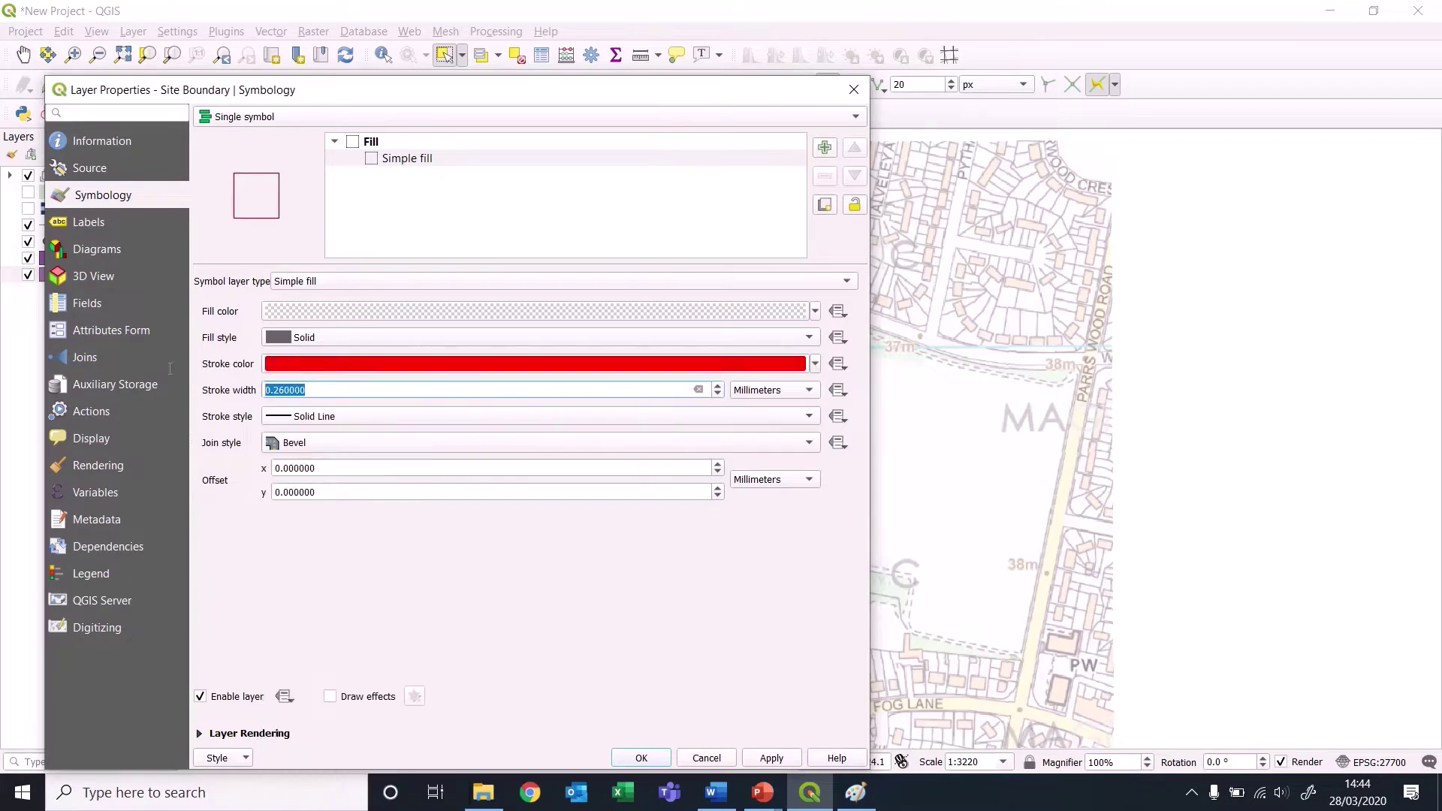
type("5")
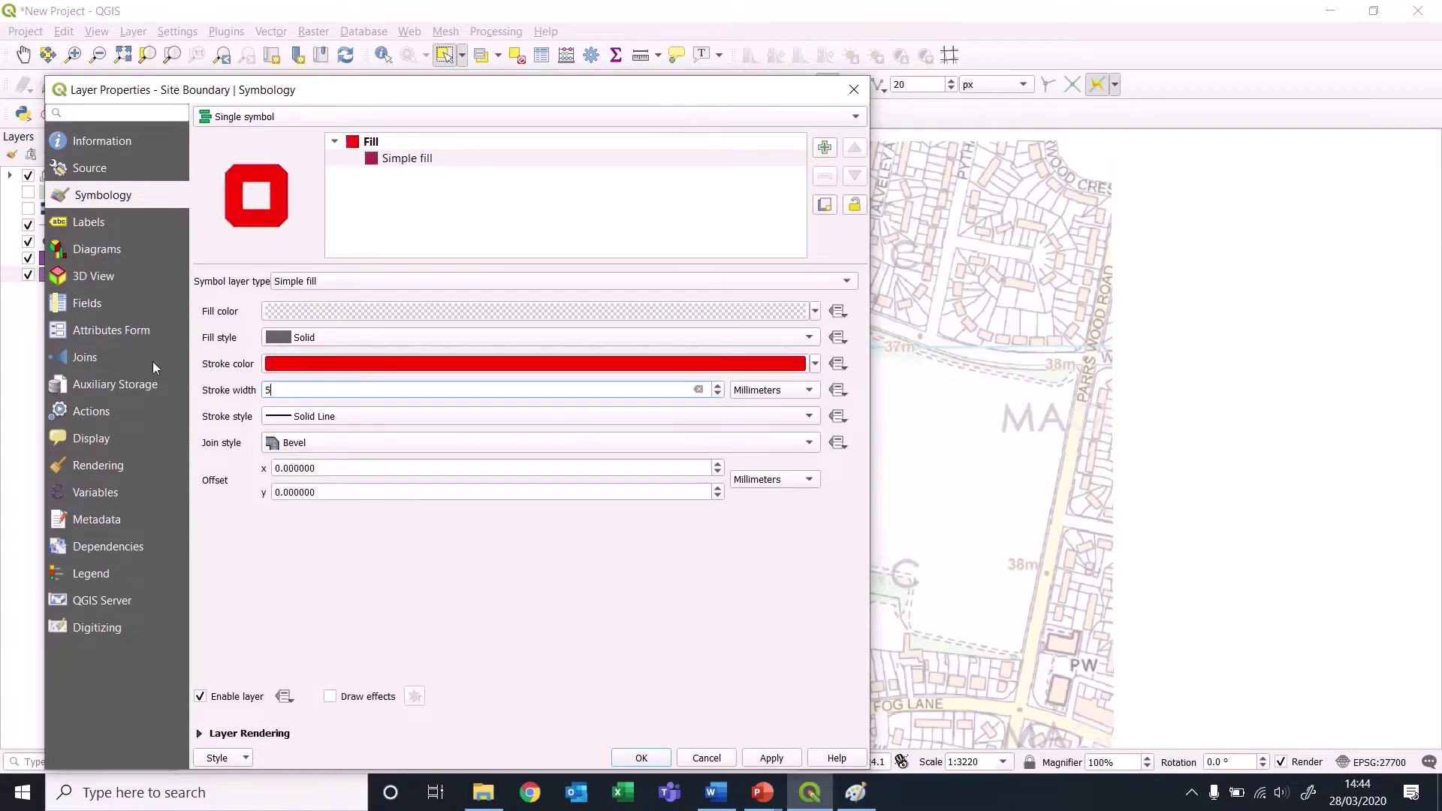
left_click(797, 392)
left_click(765, 427)
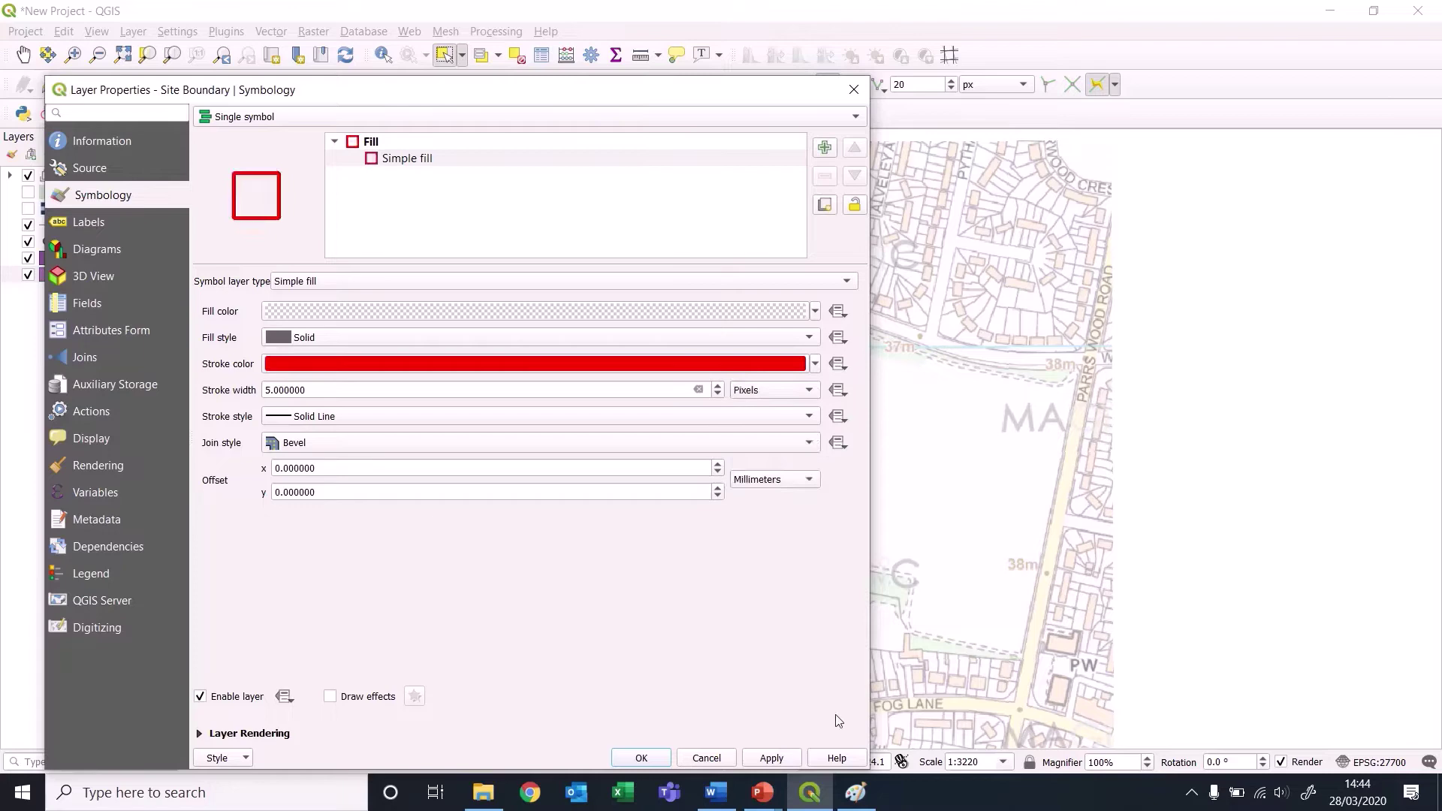
left_click(775, 760)
left_click(642, 758)
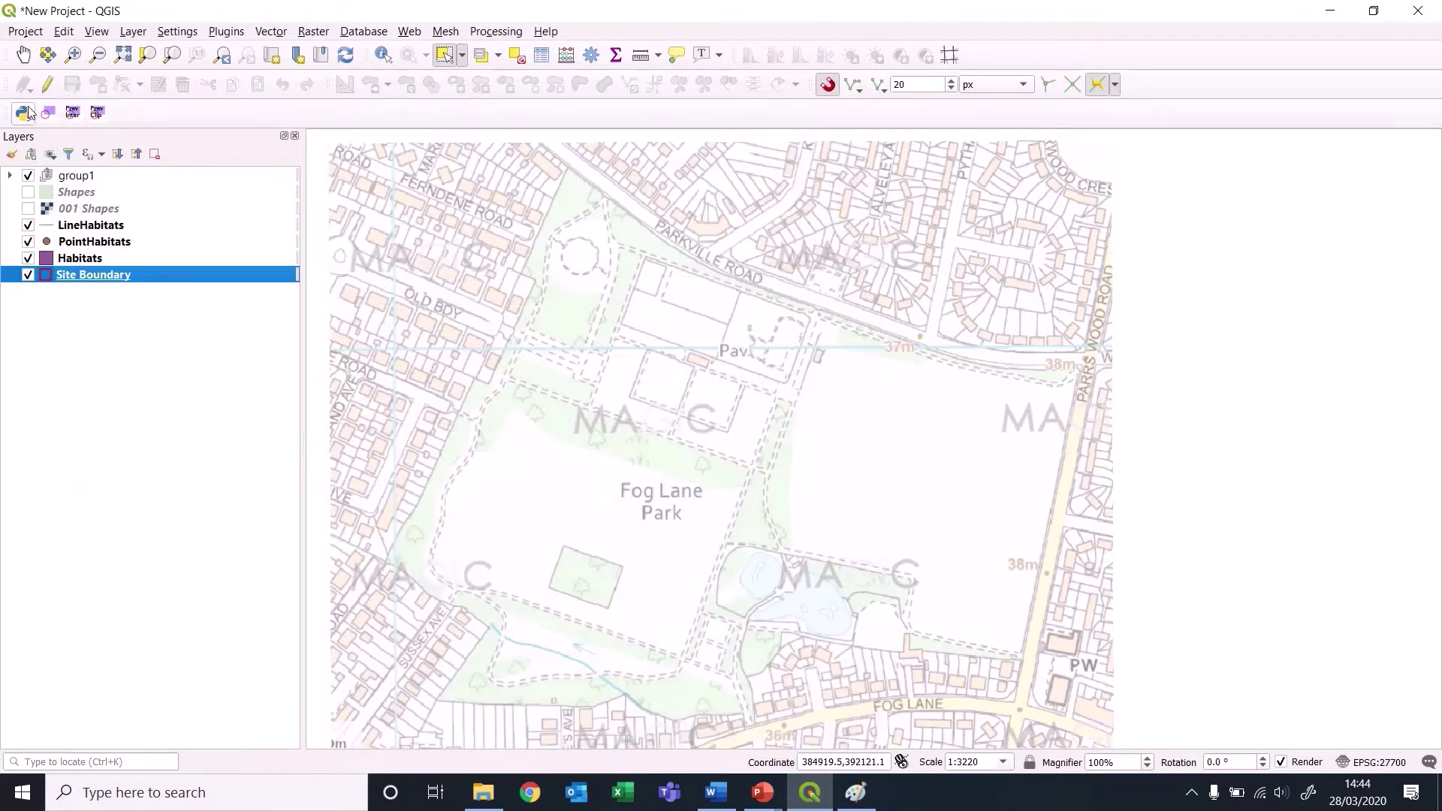
Start editing Site Boundary and begin a polygon at the park's northwest corner, tracing the edge along Parkville Road.
left_click(47, 84)
left_click(97, 84)
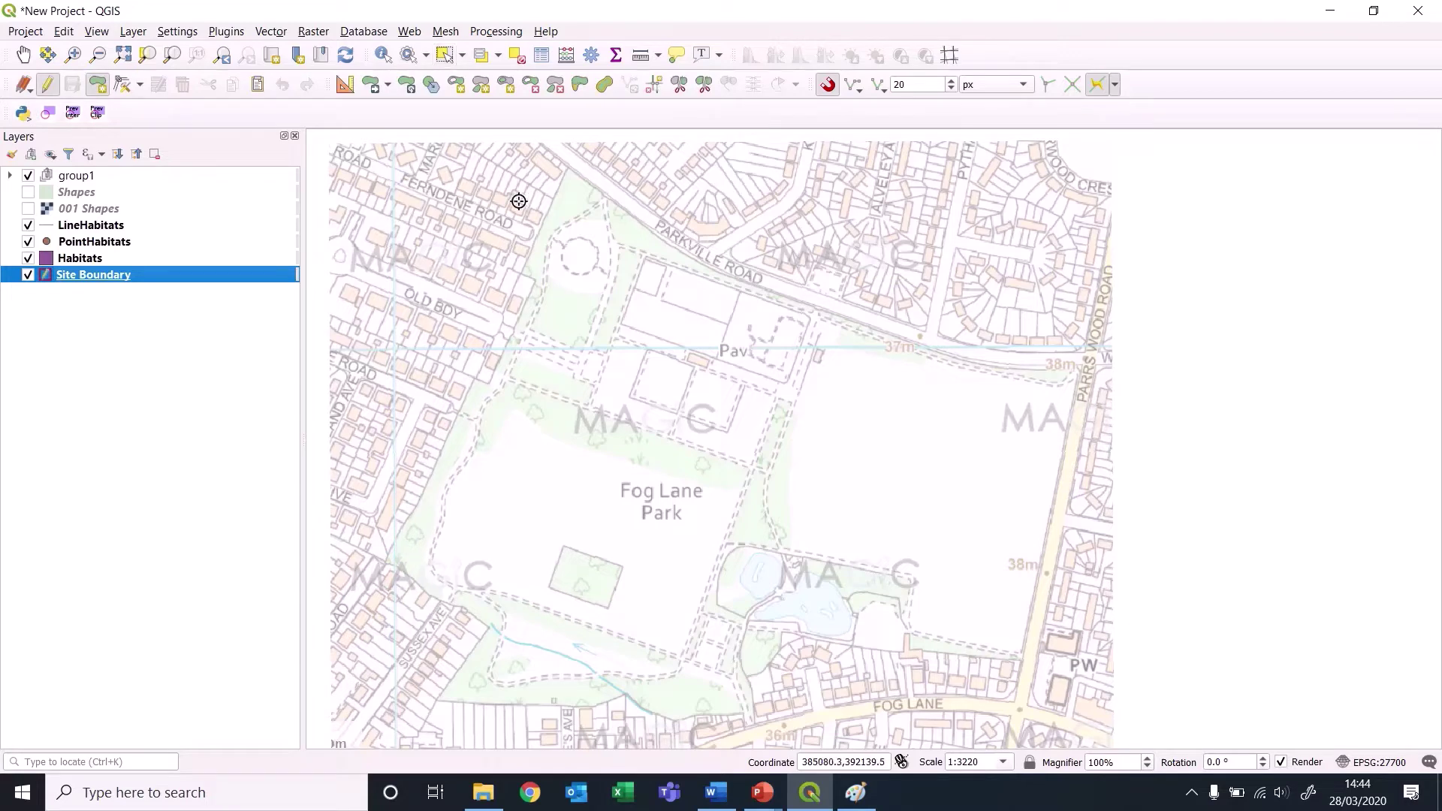
scroll(518, 201, "up", 2)
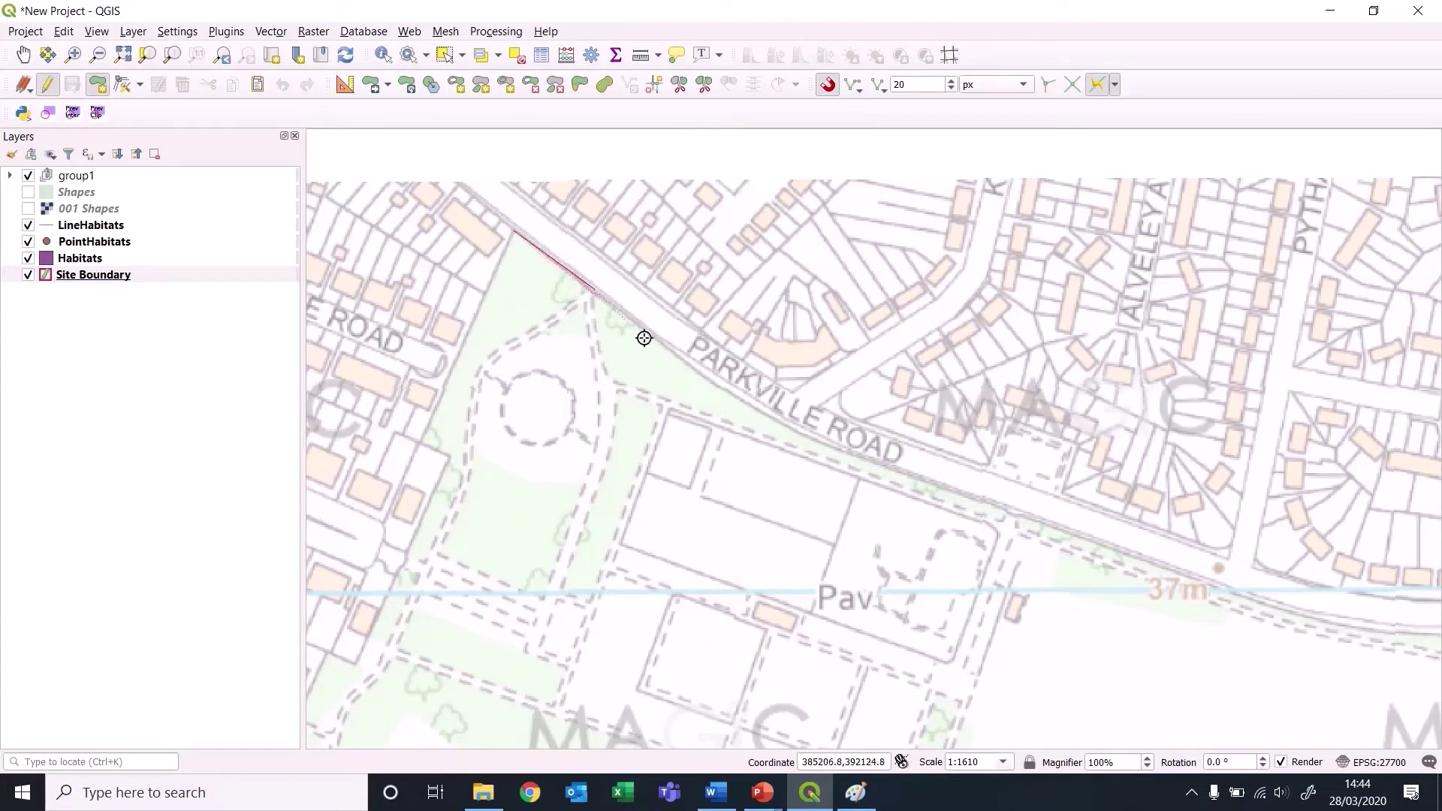
left_click(711, 374)
left_click(846, 456)
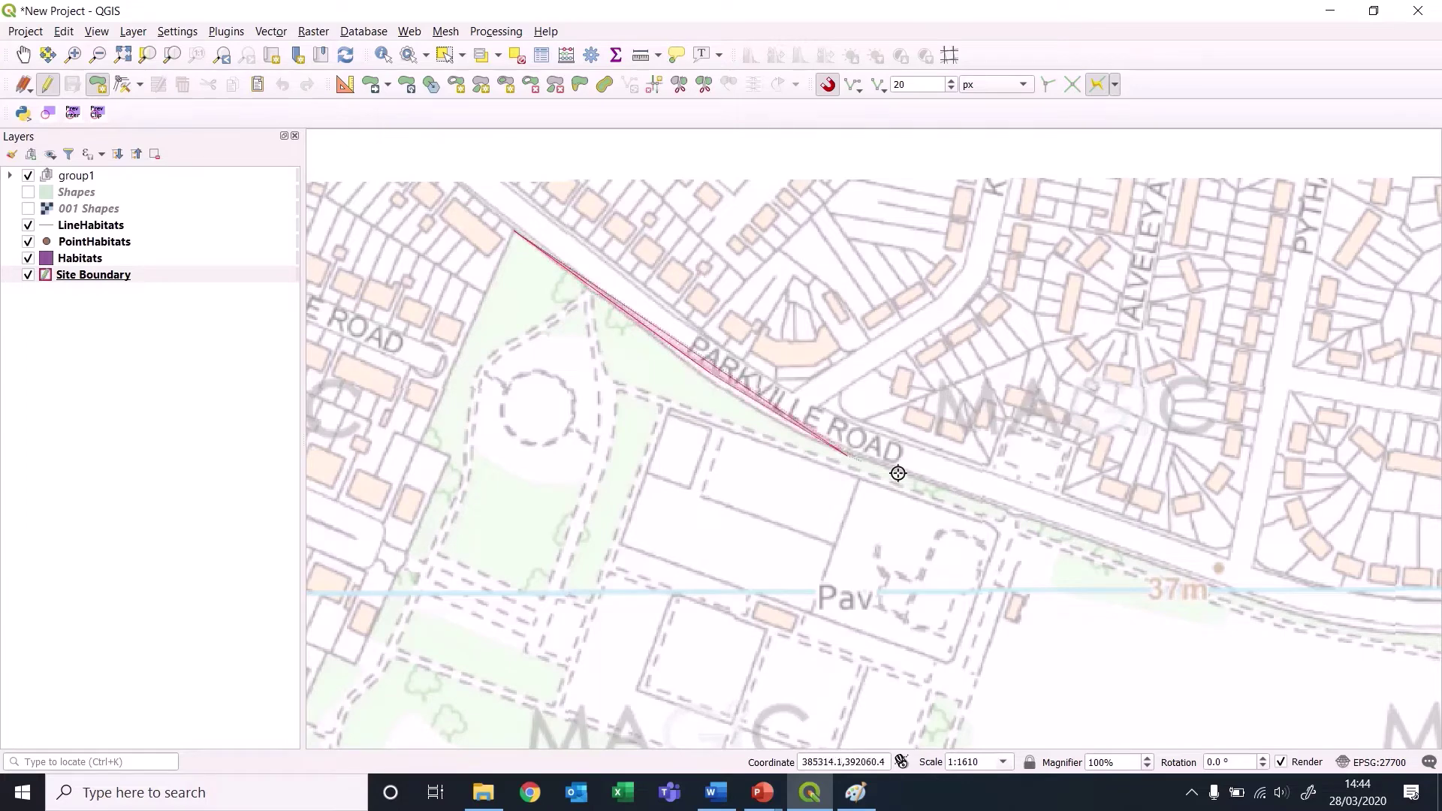
left_click(965, 497)
left_click(1212, 587)
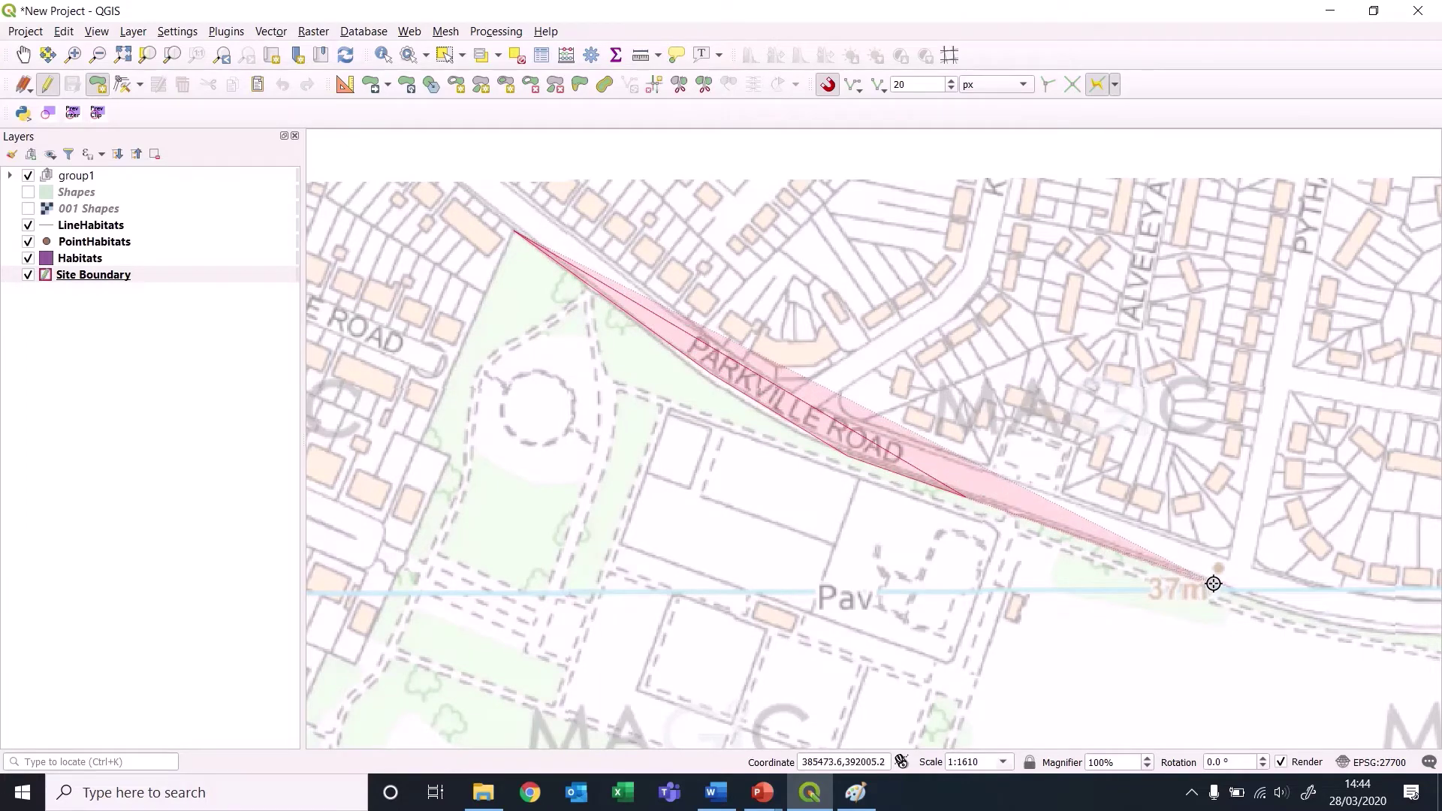
Continue the boundary polygon along the northern edge to Parrs Wood Road and down that road to the park's southeast corner.
left_click_drag(1098, 515, 484, 271)
left_click(616, 328)
left_click(719, 346)
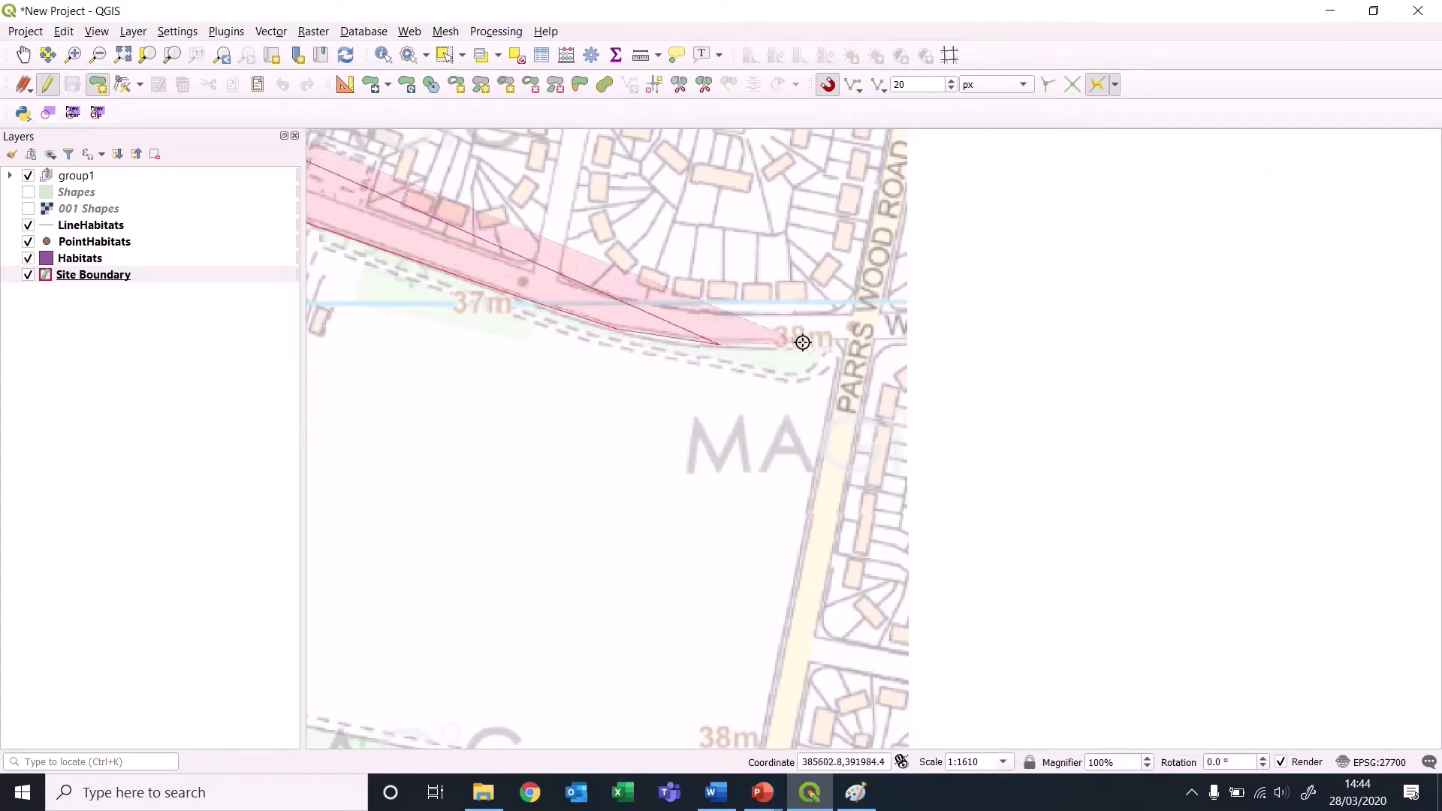
left_click_drag(843, 341, 778, 178)
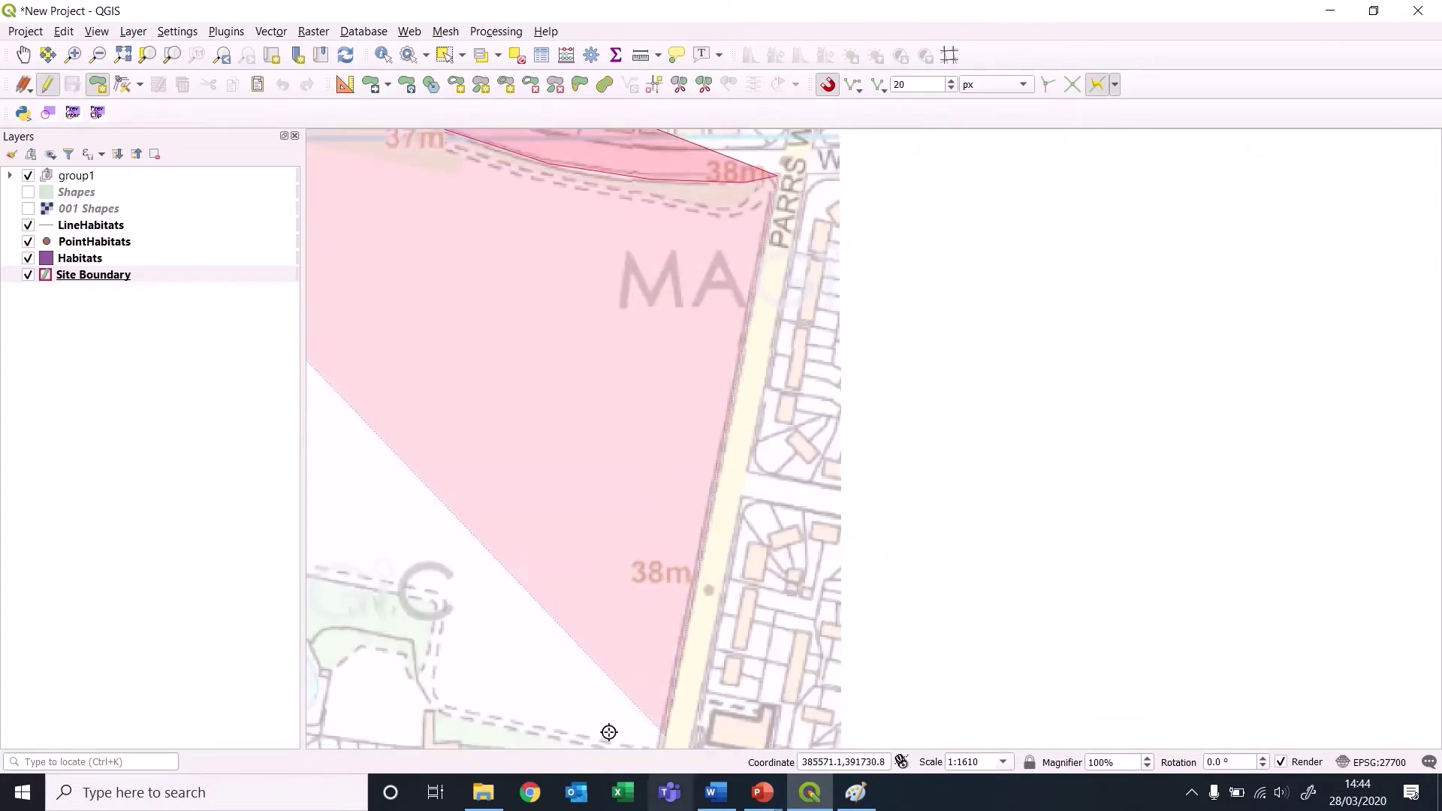
left_click_drag(605, 731, 692, 467)
left_click(744, 495)
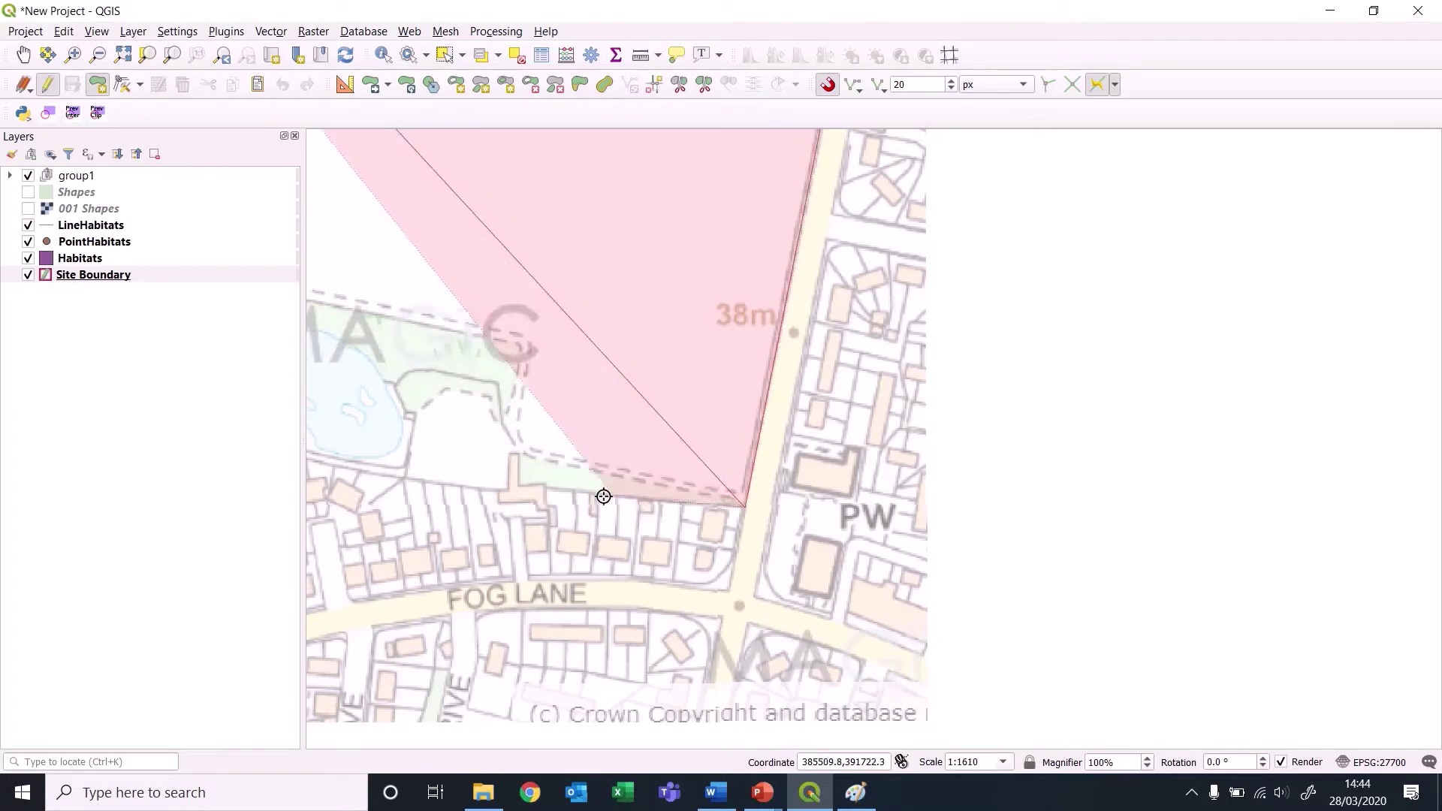
Trace the southern boundary behind the Fog Lane gardens, following the small building notch towards the ponds.
left_click(544, 485)
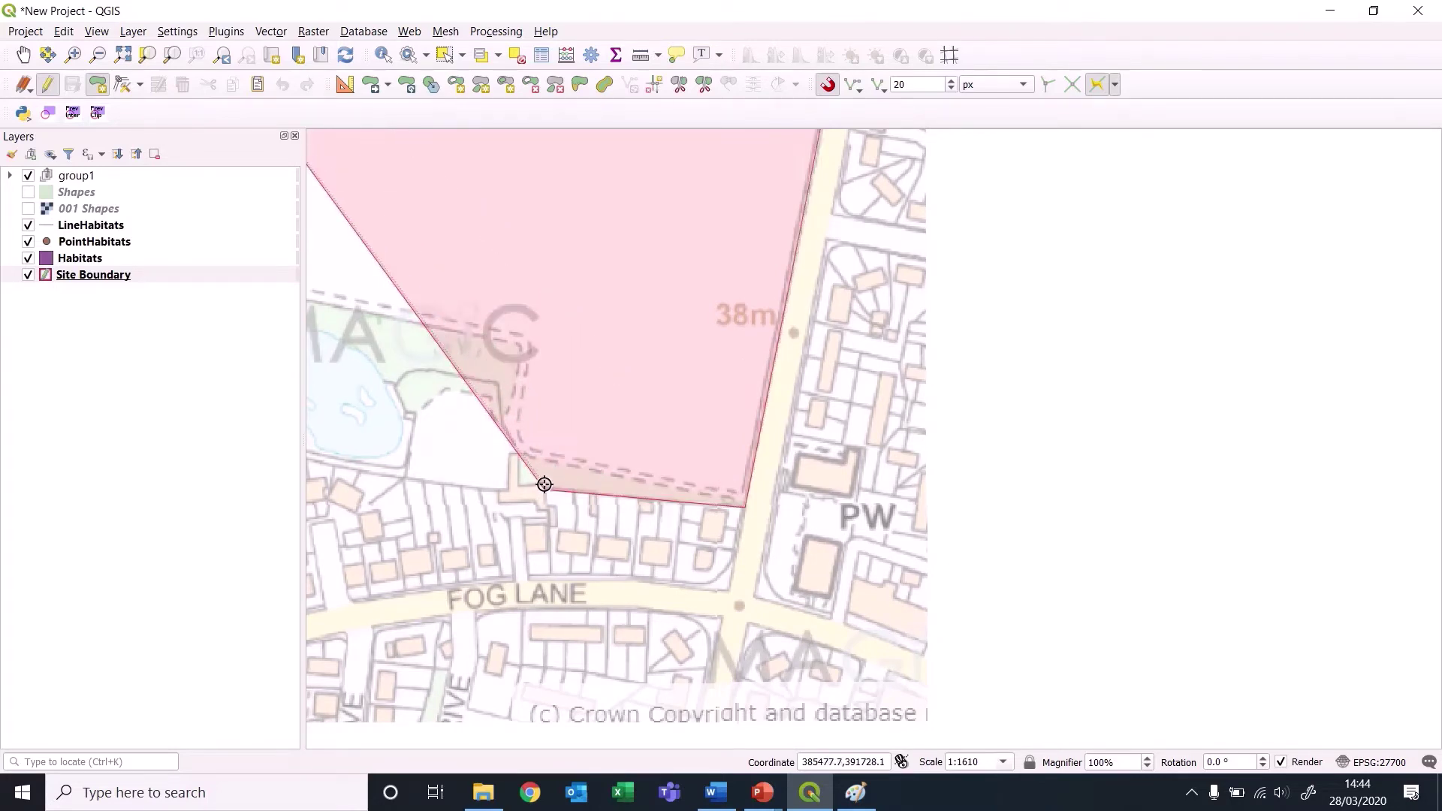
left_click(519, 484)
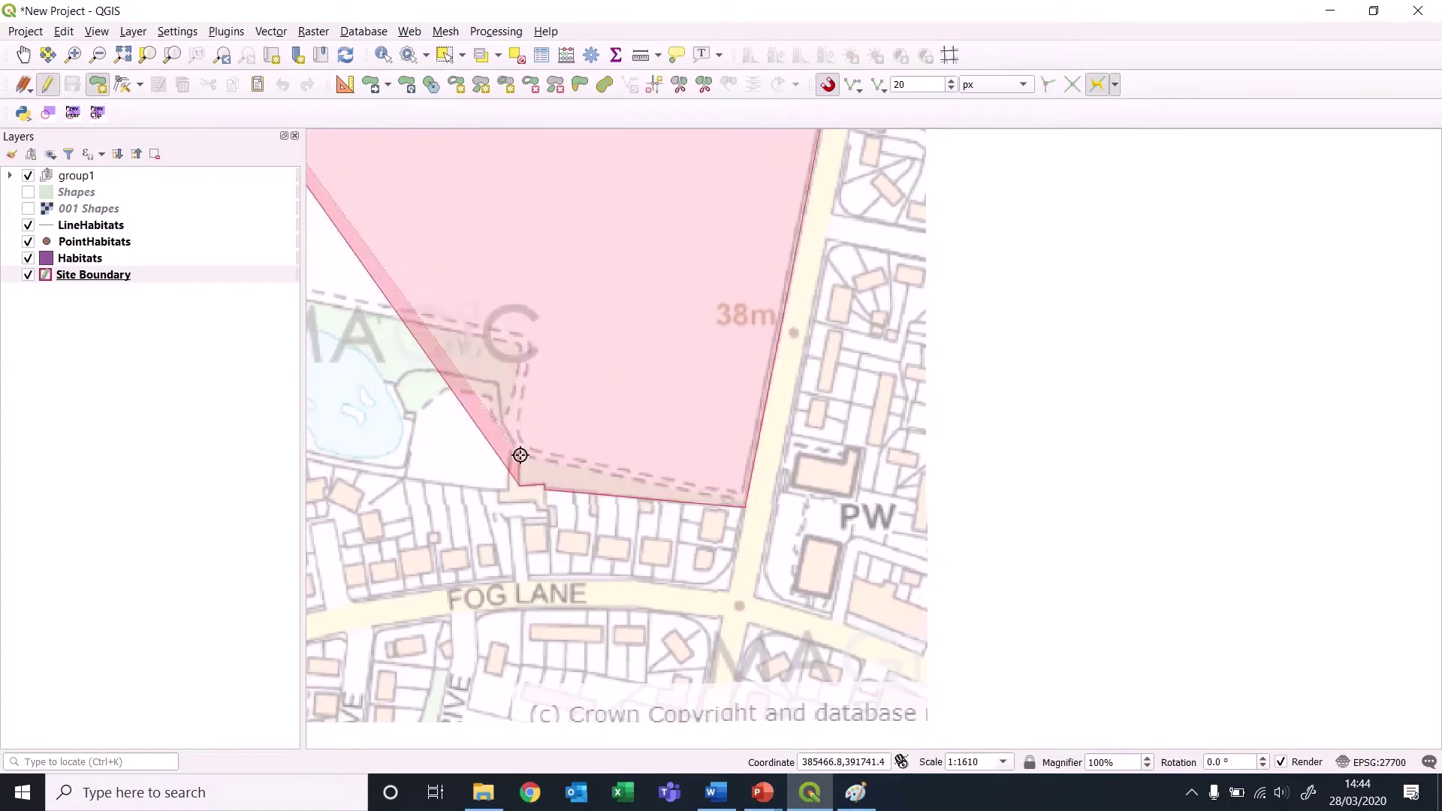
left_click(520, 455)
left_click(508, 488)
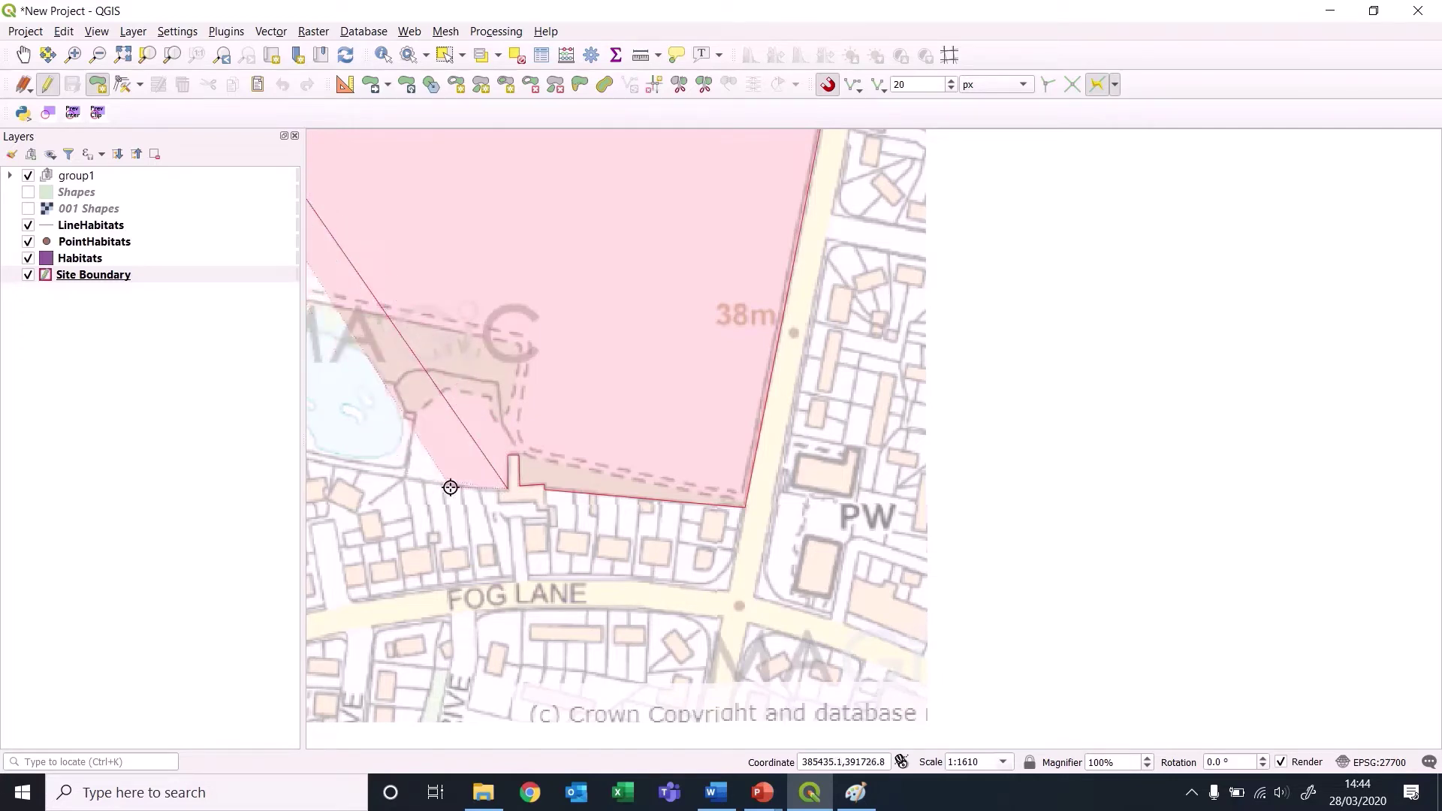
left_click(404, 478)
key("space")
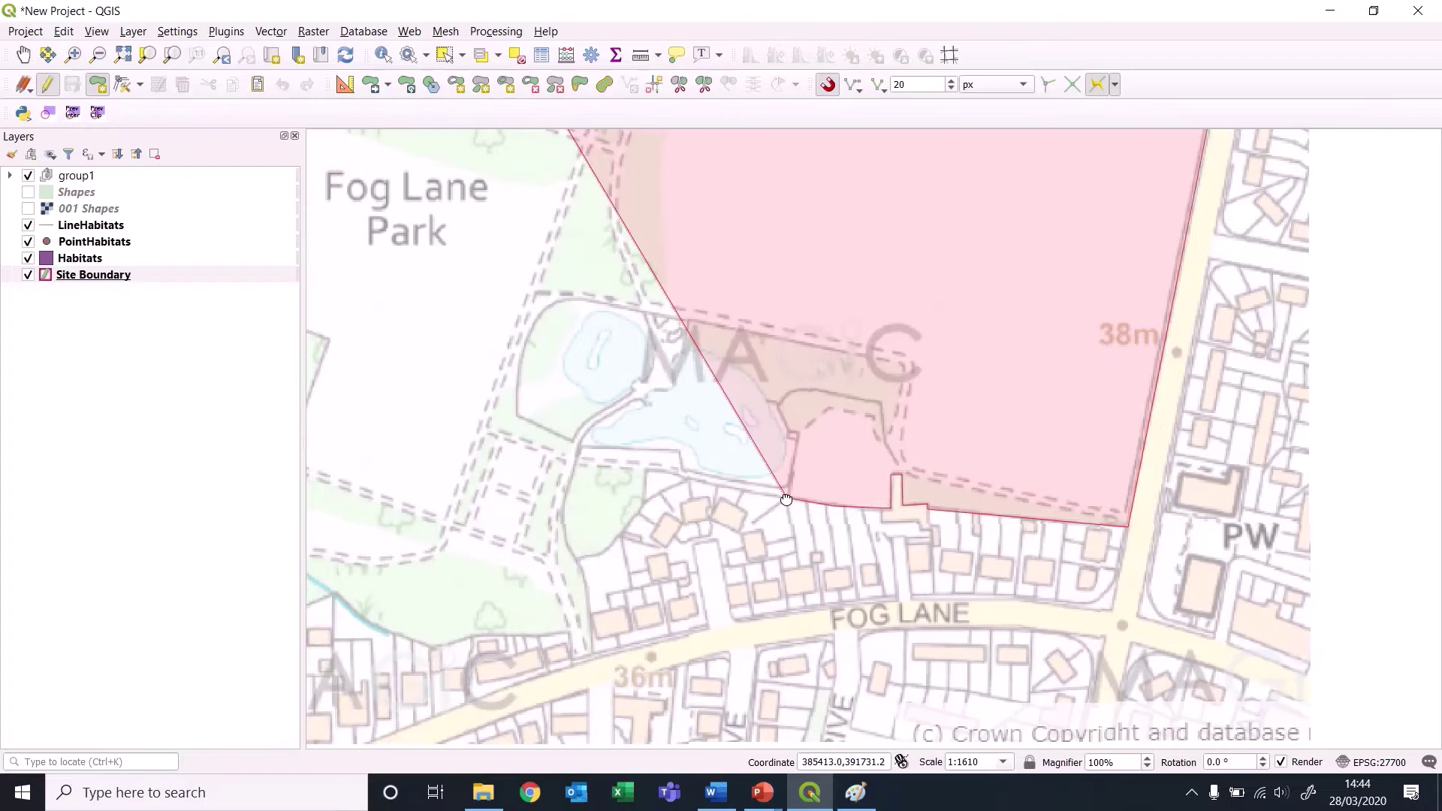
Continue the boundary around the green area south of the ponds, following the rear edge of the houses.
left_click(691, 478)
left_click(643, 499)
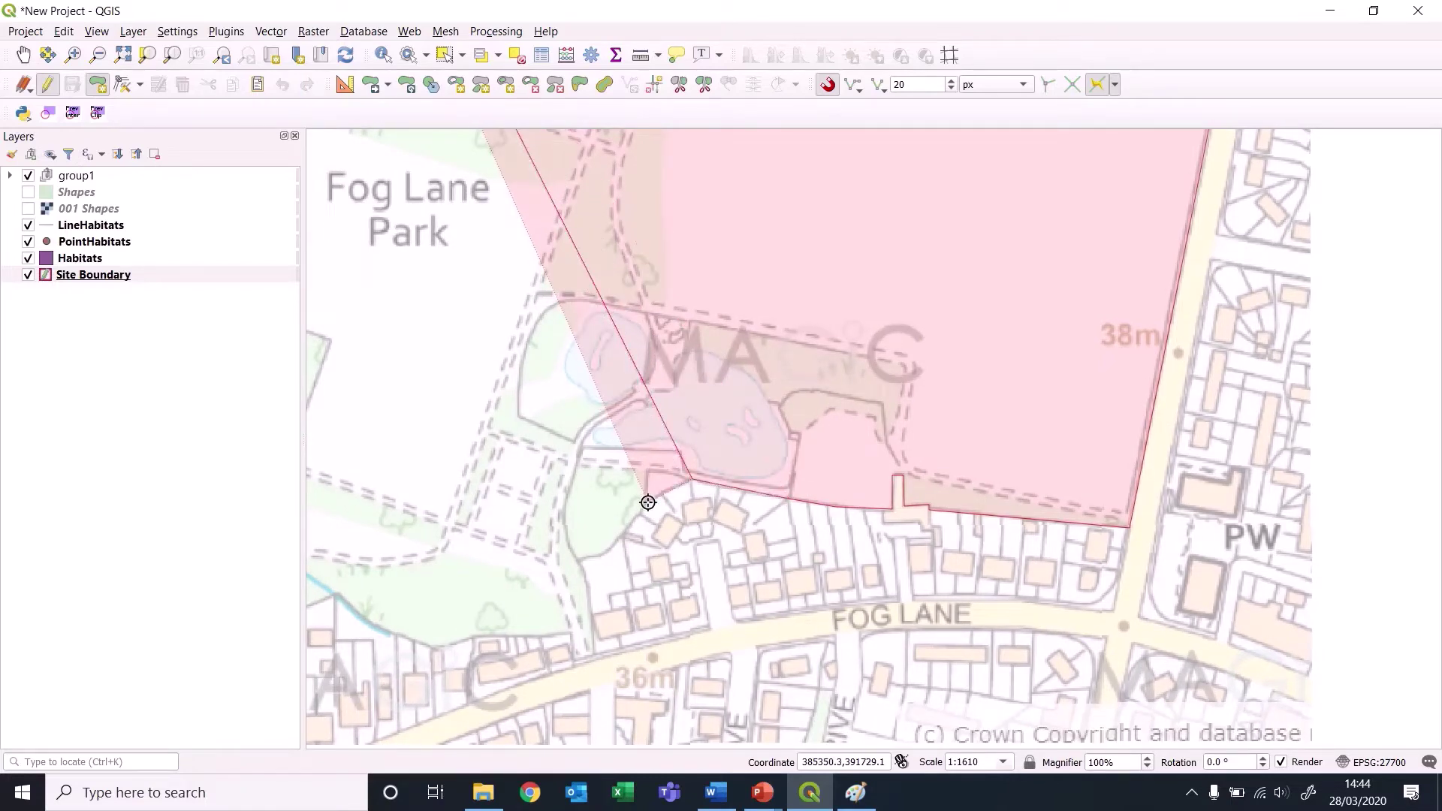
left_click(609, 552)
left_click_drag(583, 556, 699, 348)
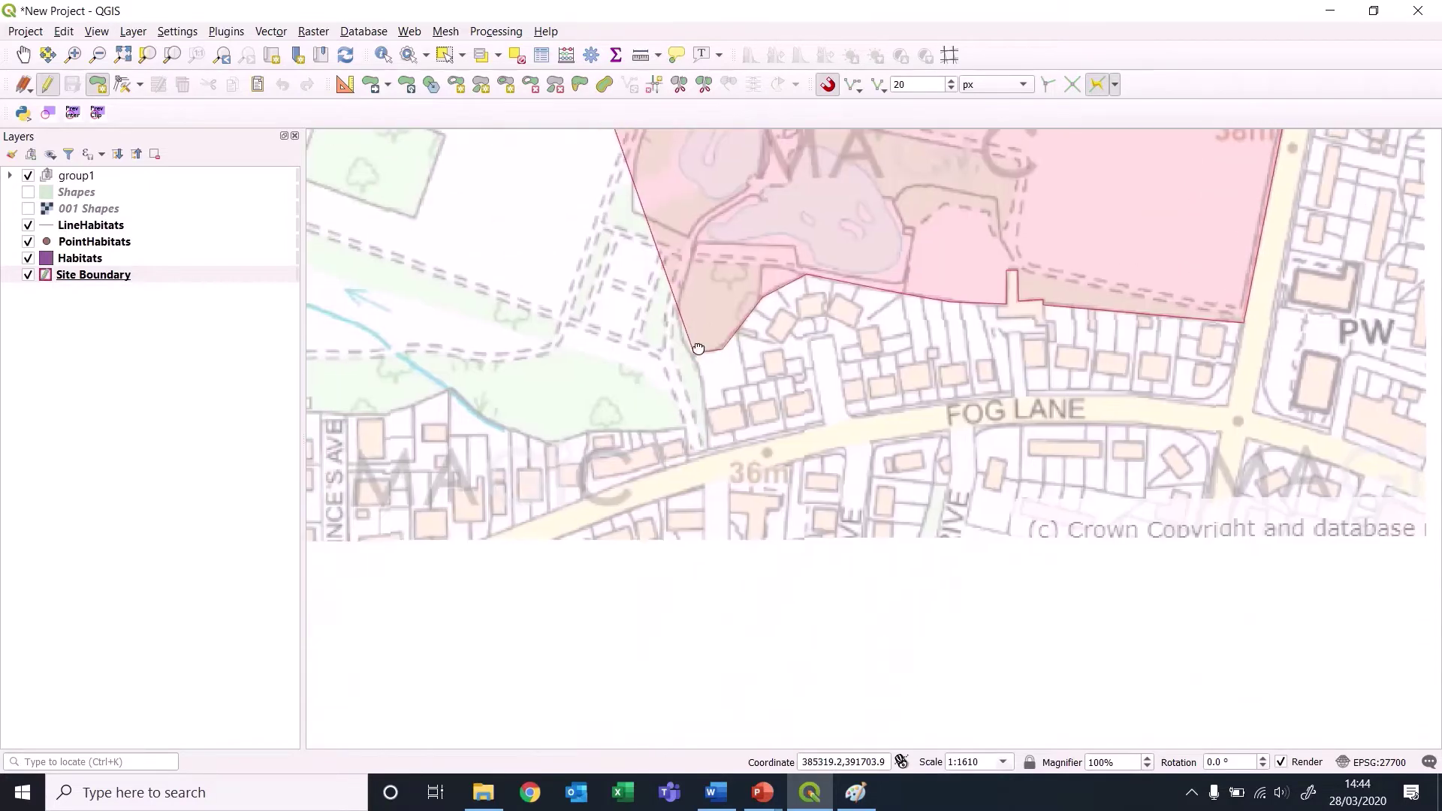
Trace the boundary around the path entrance at Fog Lane and back to the rear of the adjoining houses.
scroll(727, 444, "up", 1)
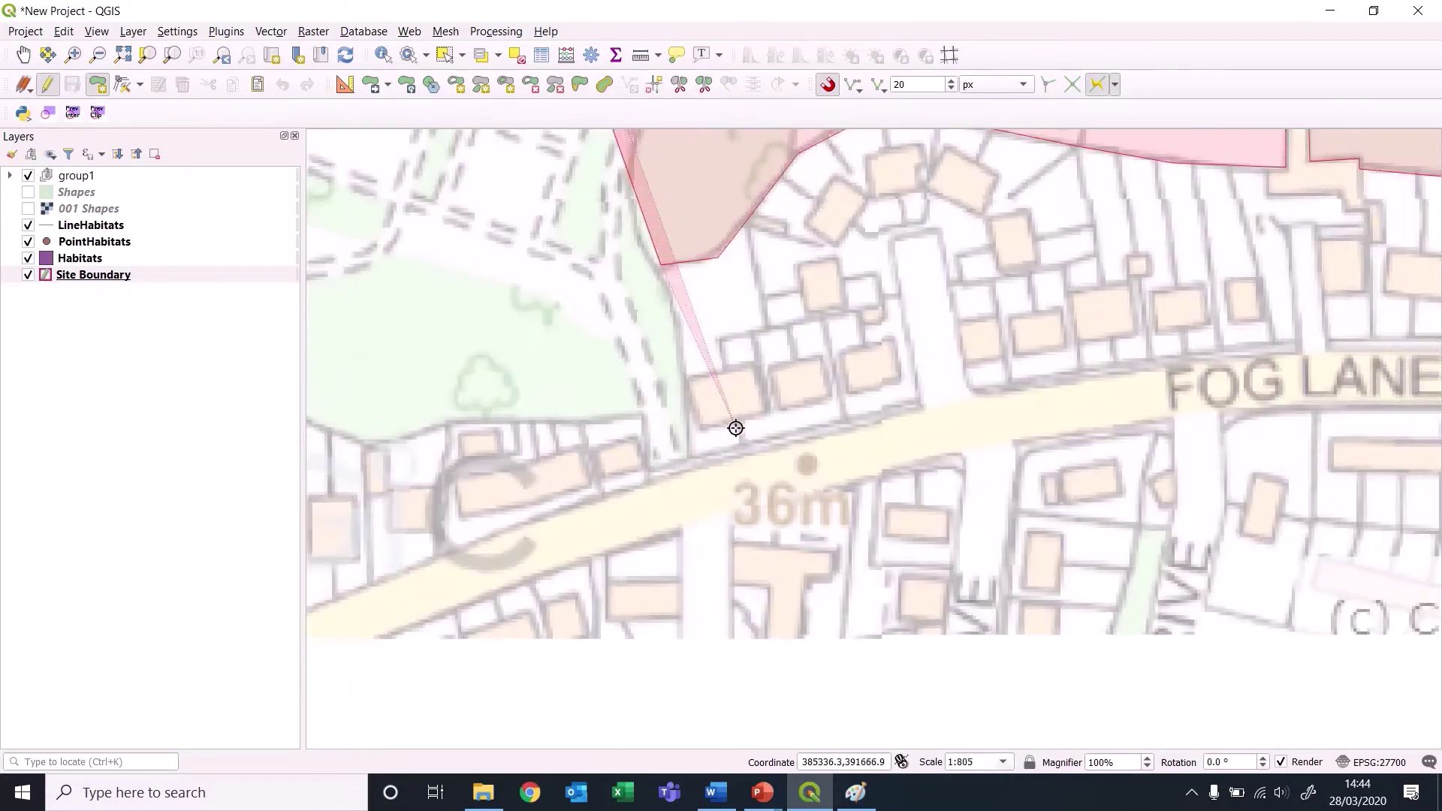
left_click(677, 319)
left_click(697, 460)
left_click(654, 474)
left_click(642, 414)
left_click(587, 422)
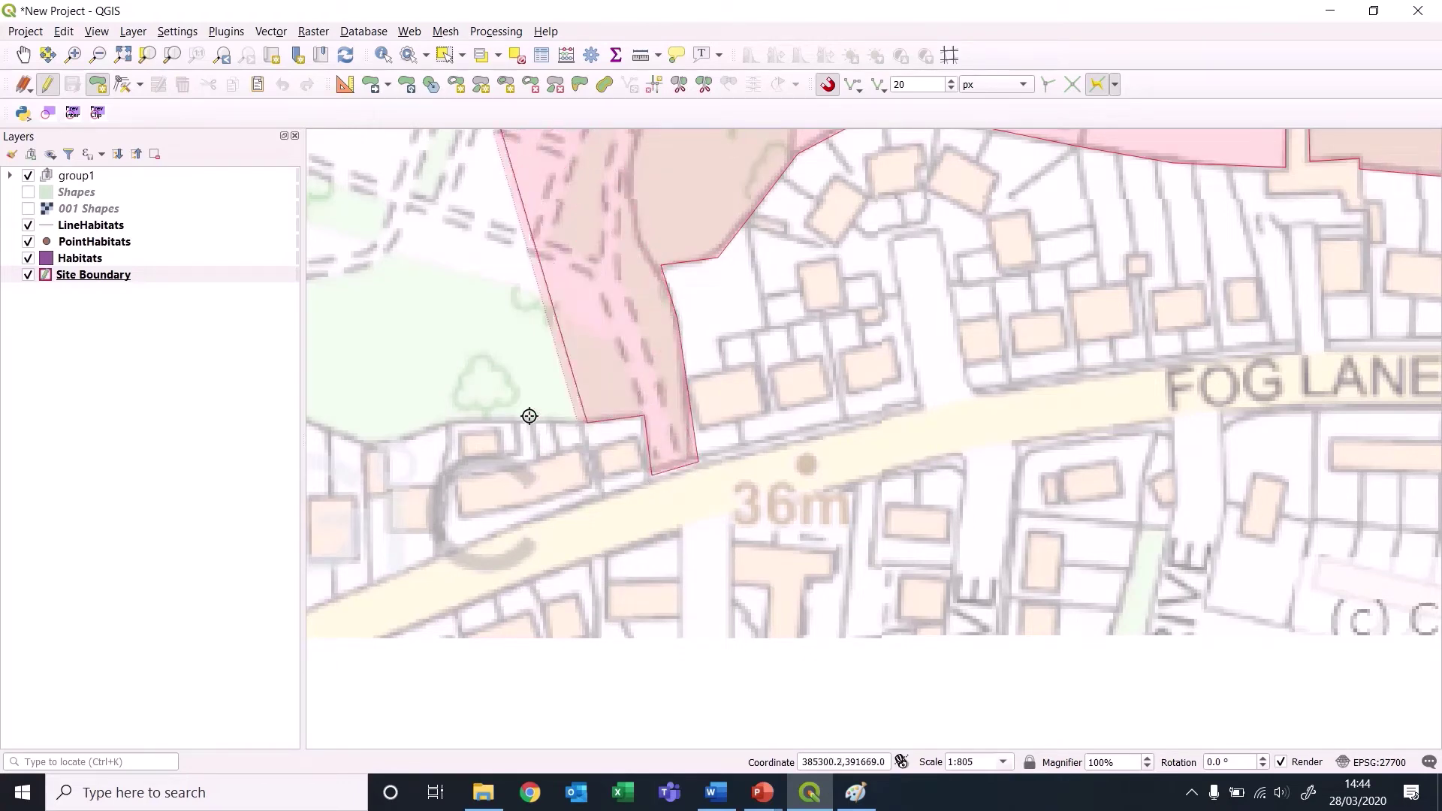
Extend the boundary west along the park's southern edge, past the stream and the north end of Prince's Avenue.
left_click(454, 419)
left_click_drag(386, 451, 878, 591)
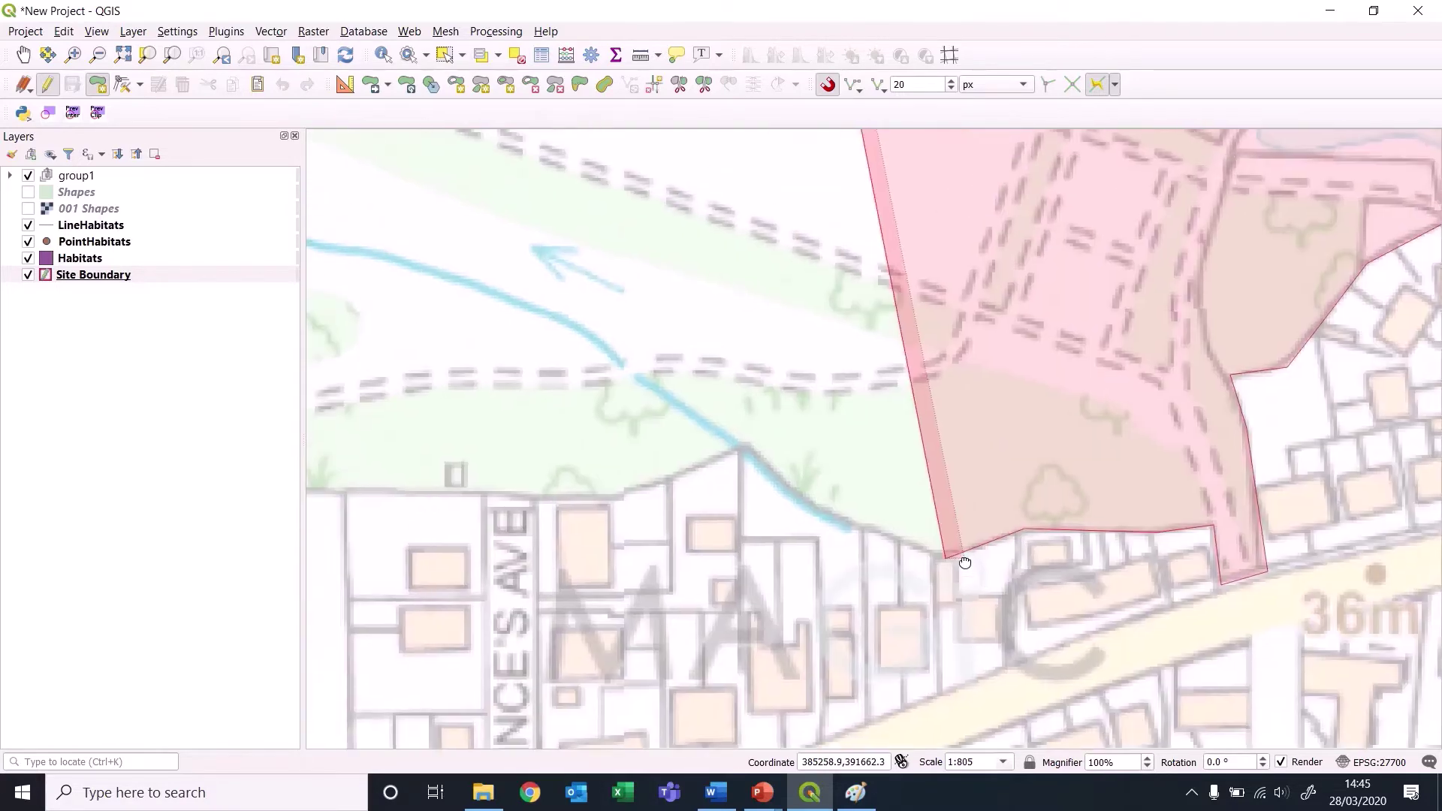
left_click(834, 516)
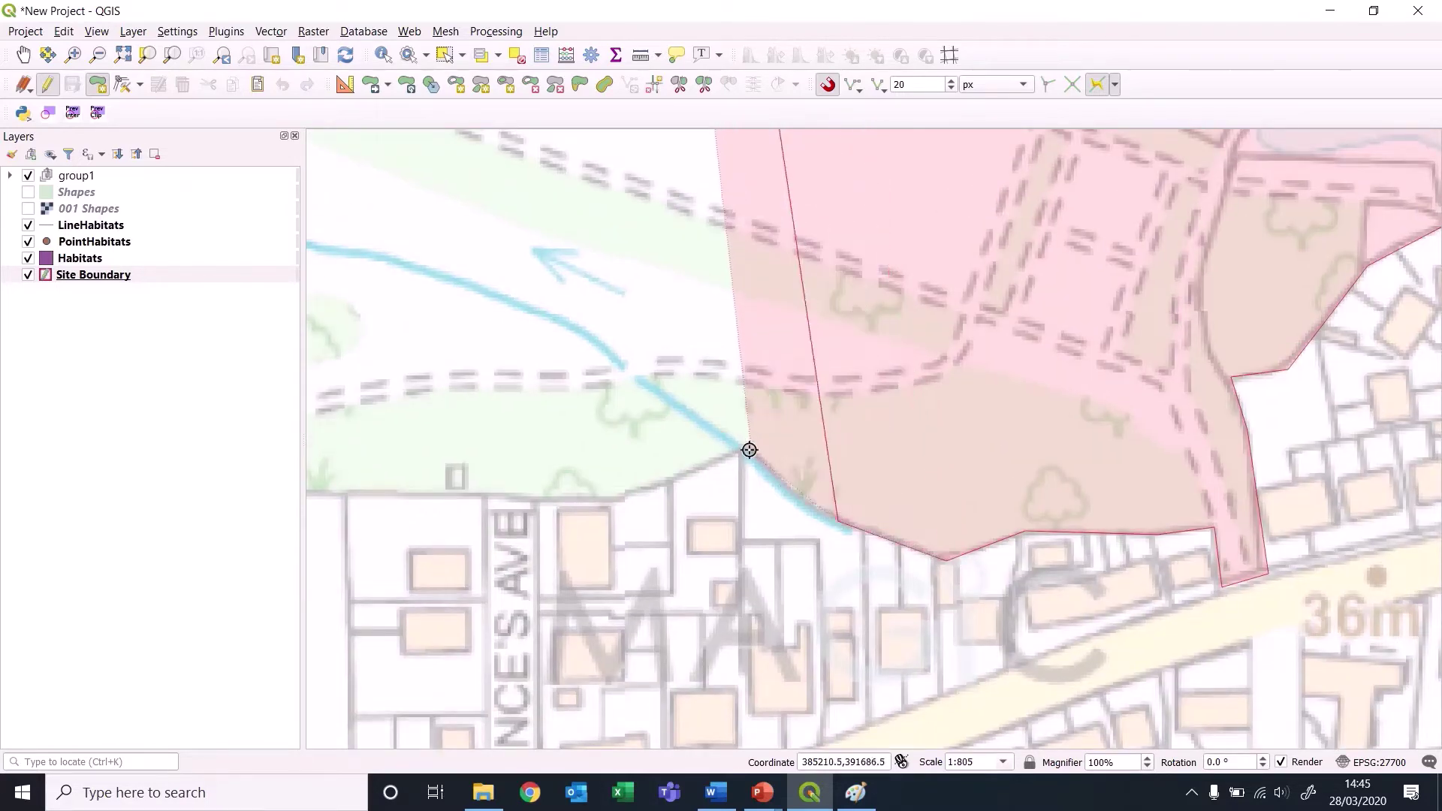
left_click(747, 449)
left_click(624, 493)
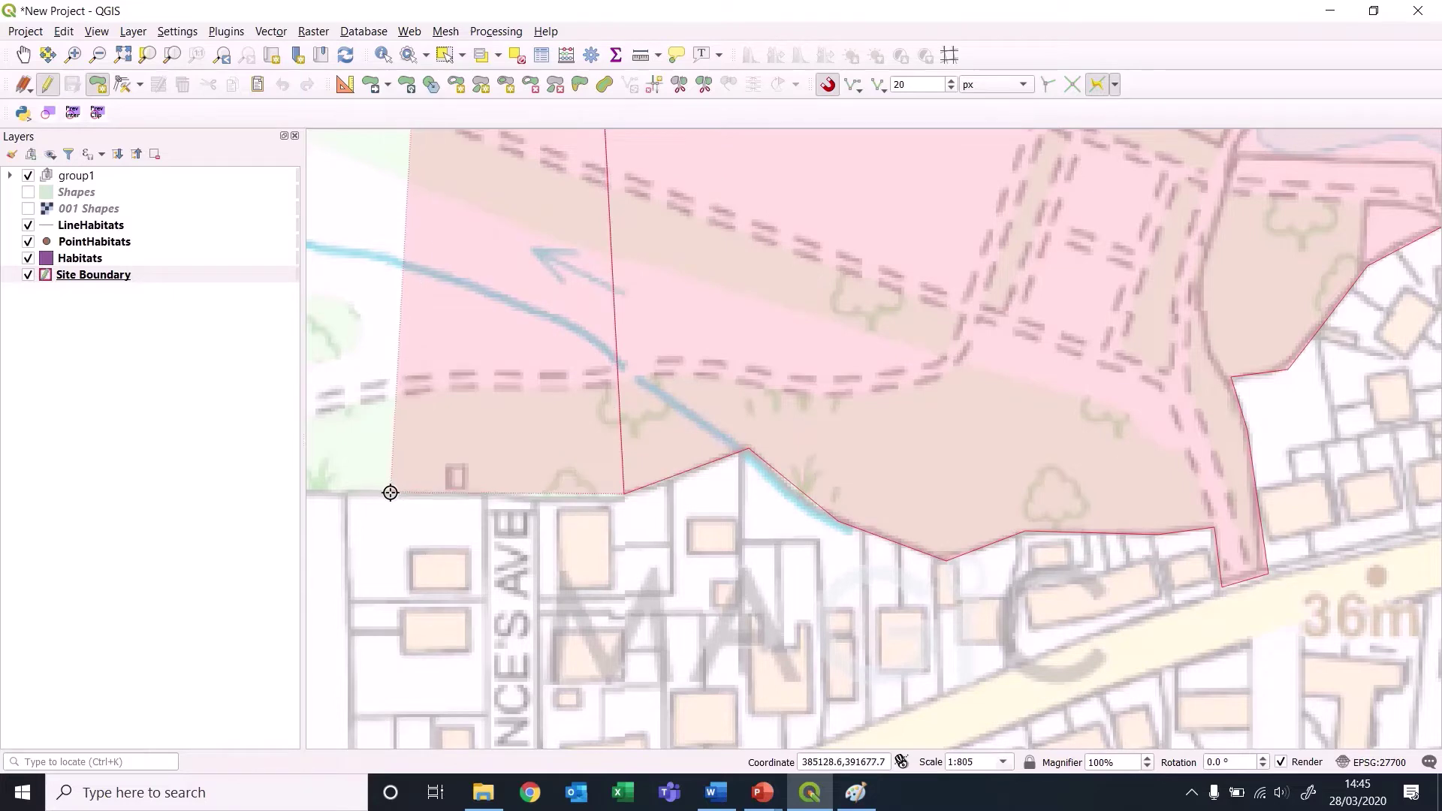
left_click(390, 489)
left_click_drag(390, 489, 949, 541)
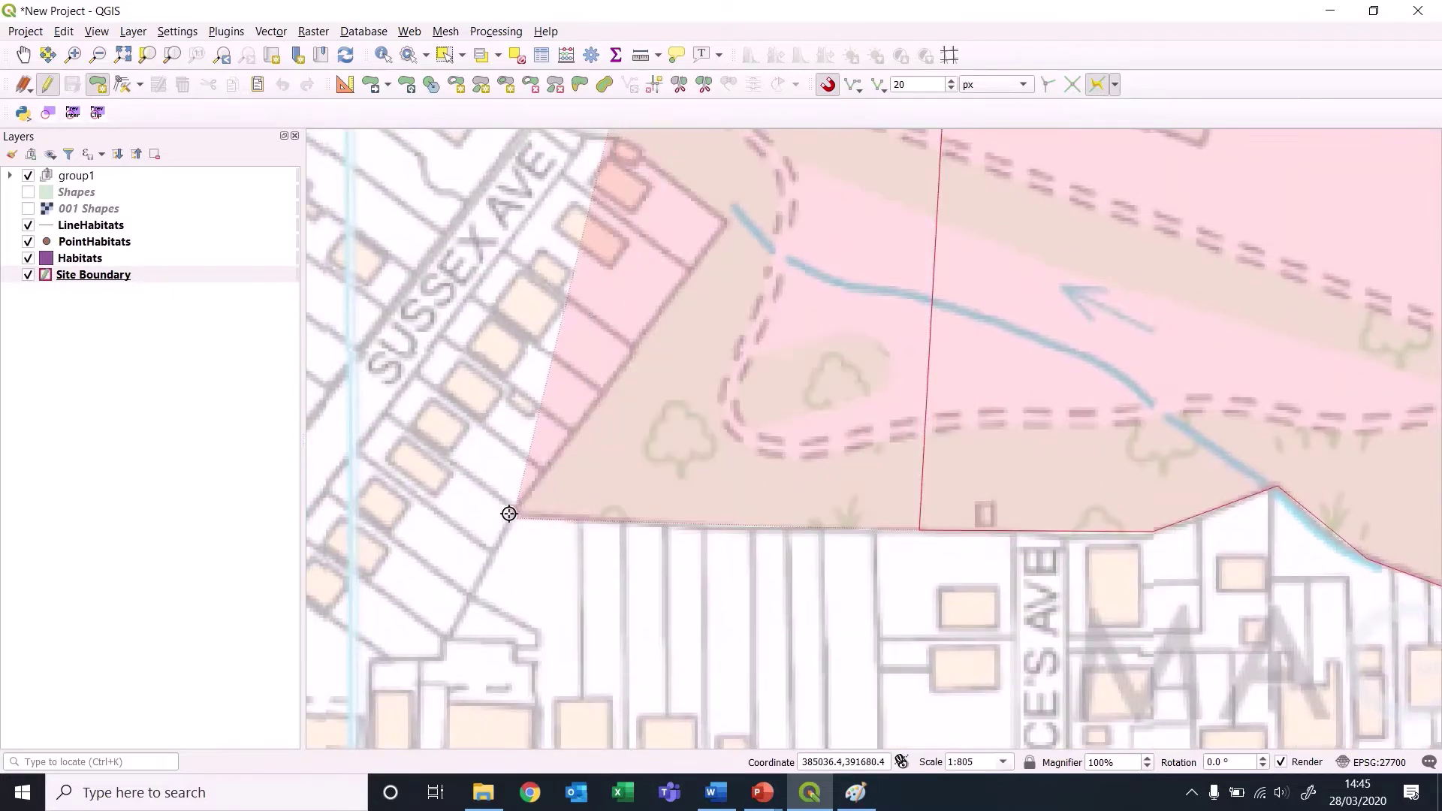
Trace the boundary from the park's southwest corner along the Sussex Avenue back gardens to the end of that road.
left_click(508, 514)
left_click(724, 224)
left_click_drag(725, 223, 871, 579)
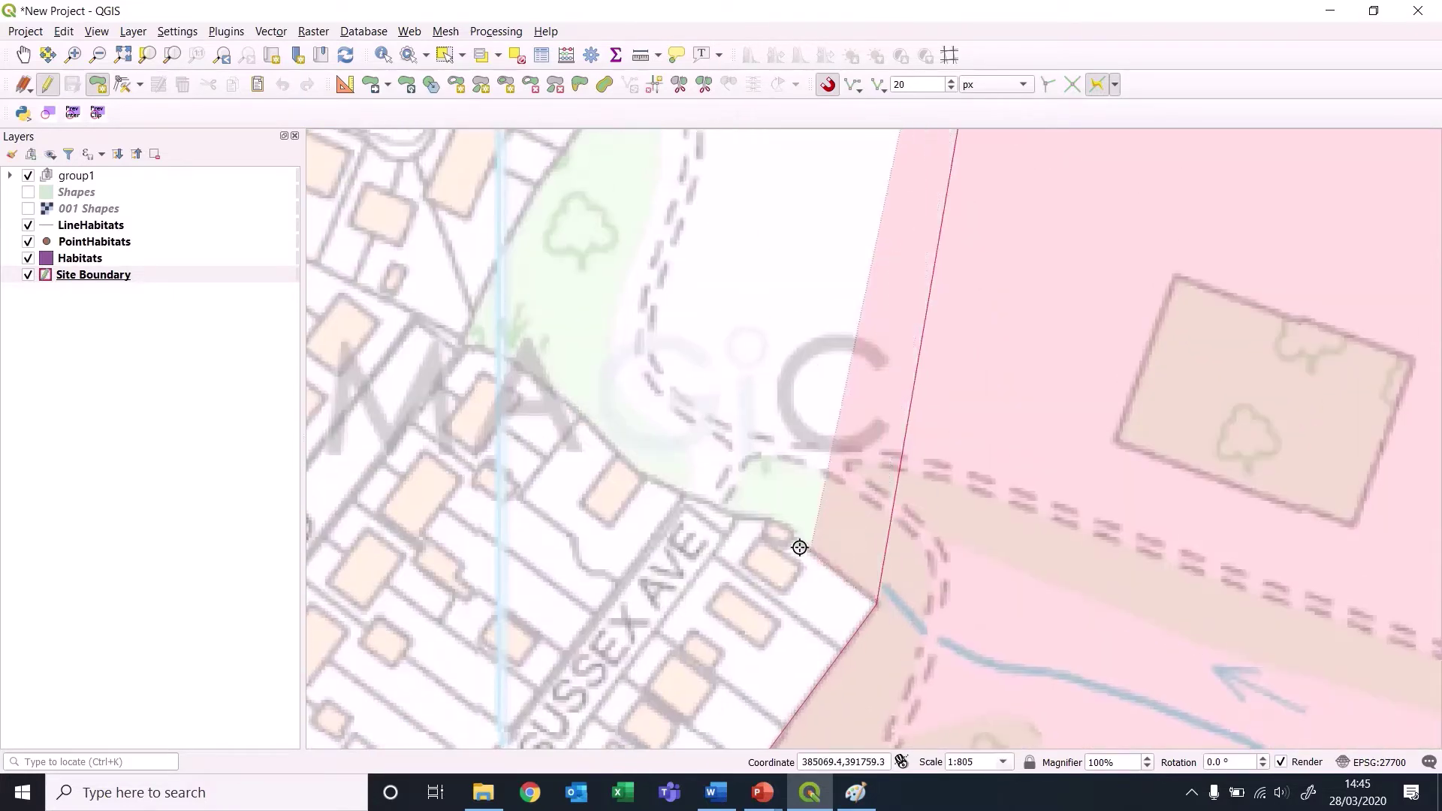
left_click(795, 537)
left_click(770, 519)
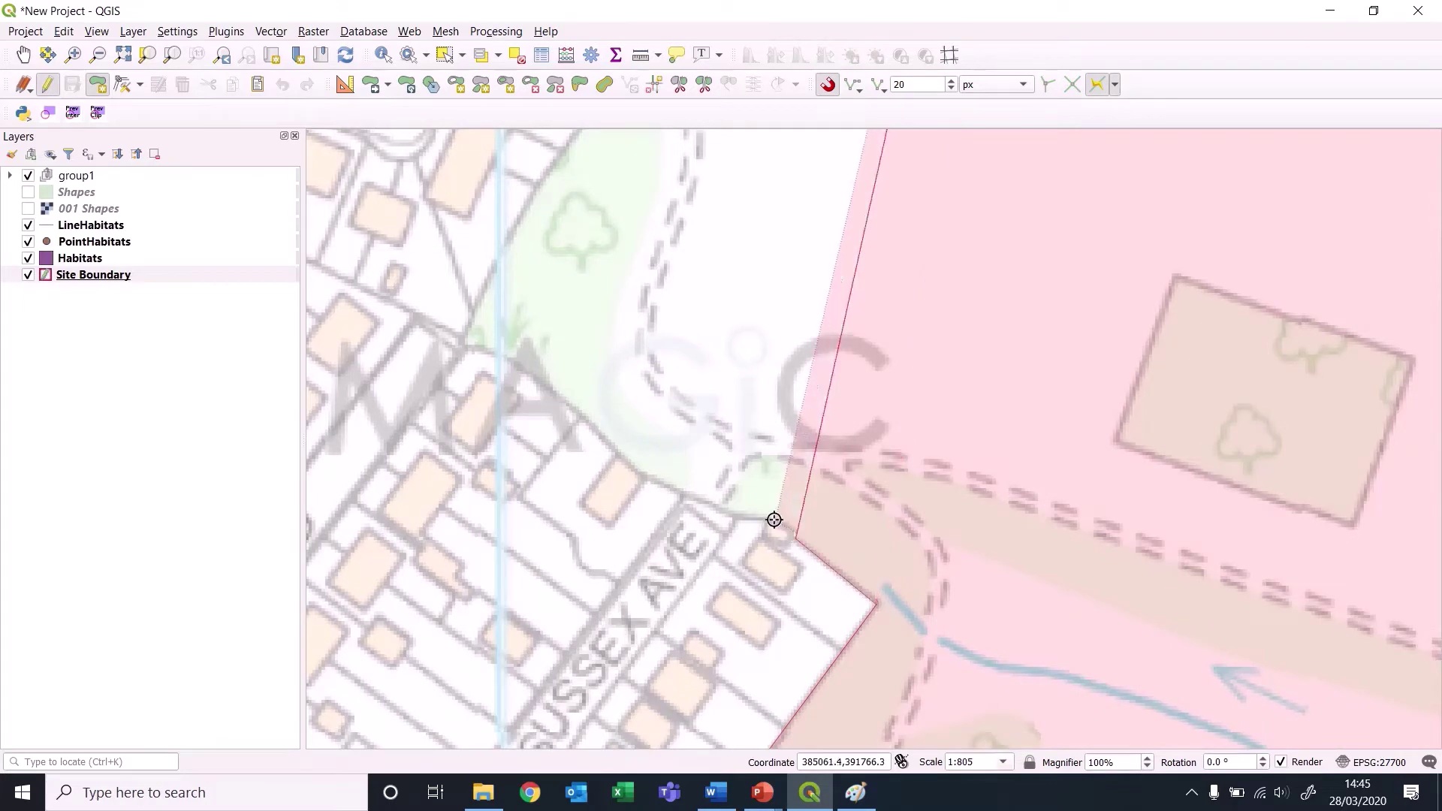
left_click(740, 518)
Continue the boundary along the garden edges northwest of Sussex Avenue, then turn north along the park's western side.
left_click(647, 475)
left_click(575, 405)
left_click(462, 343)
left_click_drag(460, 341, 593, 560)
left_click(606, 486)
left_click(661, 407)
Trace the western boundary north past Old Bdy, following the stepped garden corners up to the houses near Ferndene Road.
left_click_drag(748, 215, 656, 634)
left_click_drag(1014, 305, 889, 499)
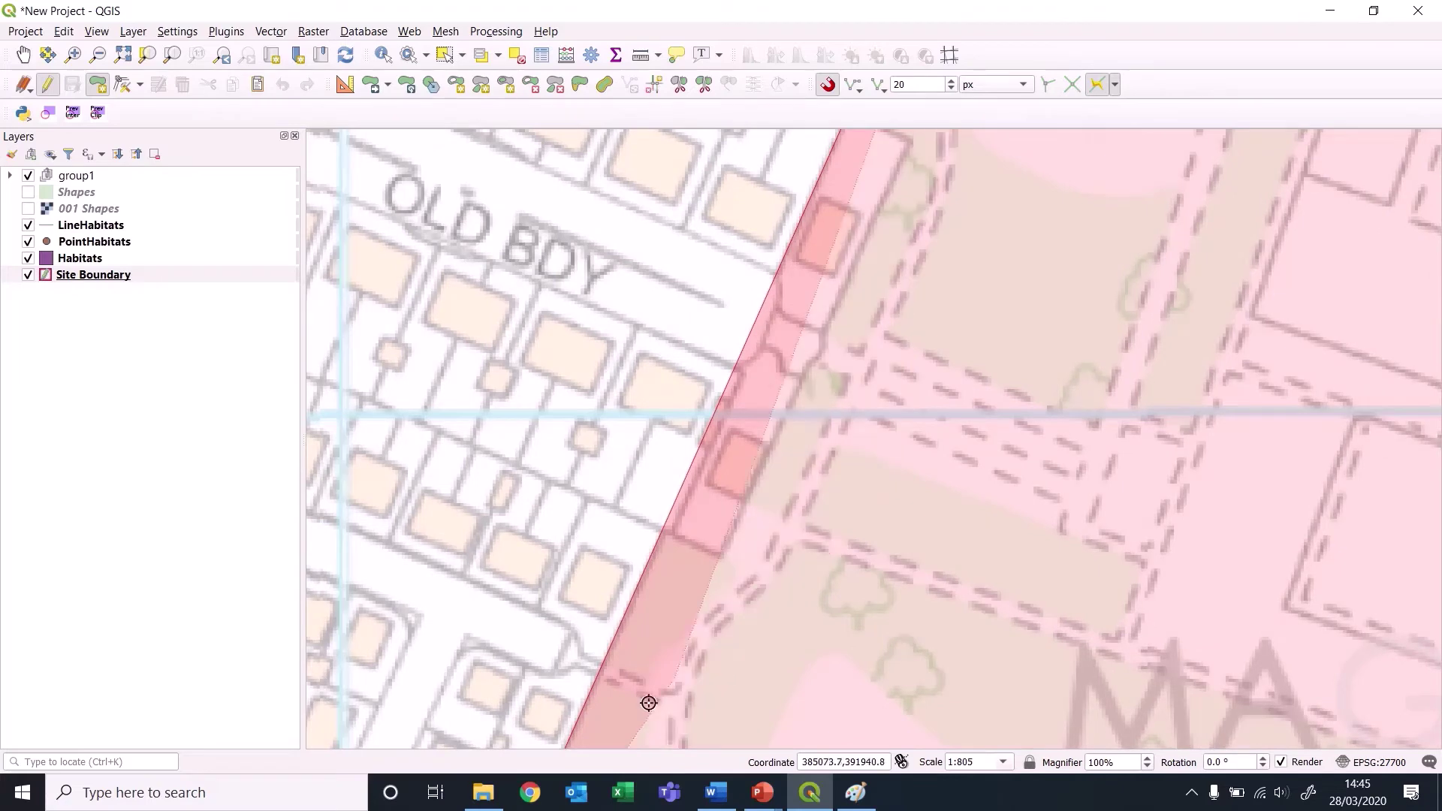
left_click(663, 533)
left_click(721, 553)
left_click_drag(721, 553, 567, 699)
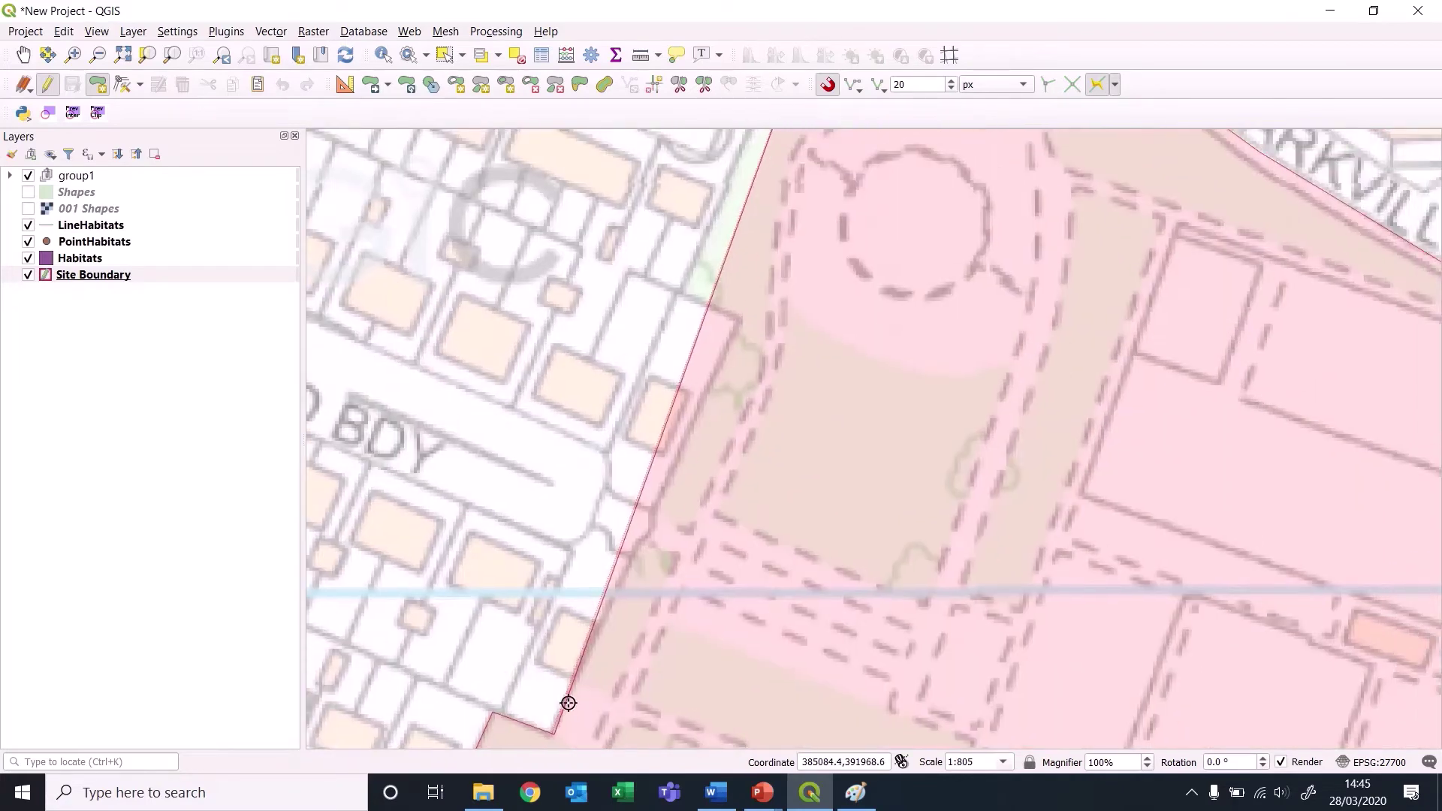
left_click(681, 295)
left_click_drag(680, 295, 572, 723)
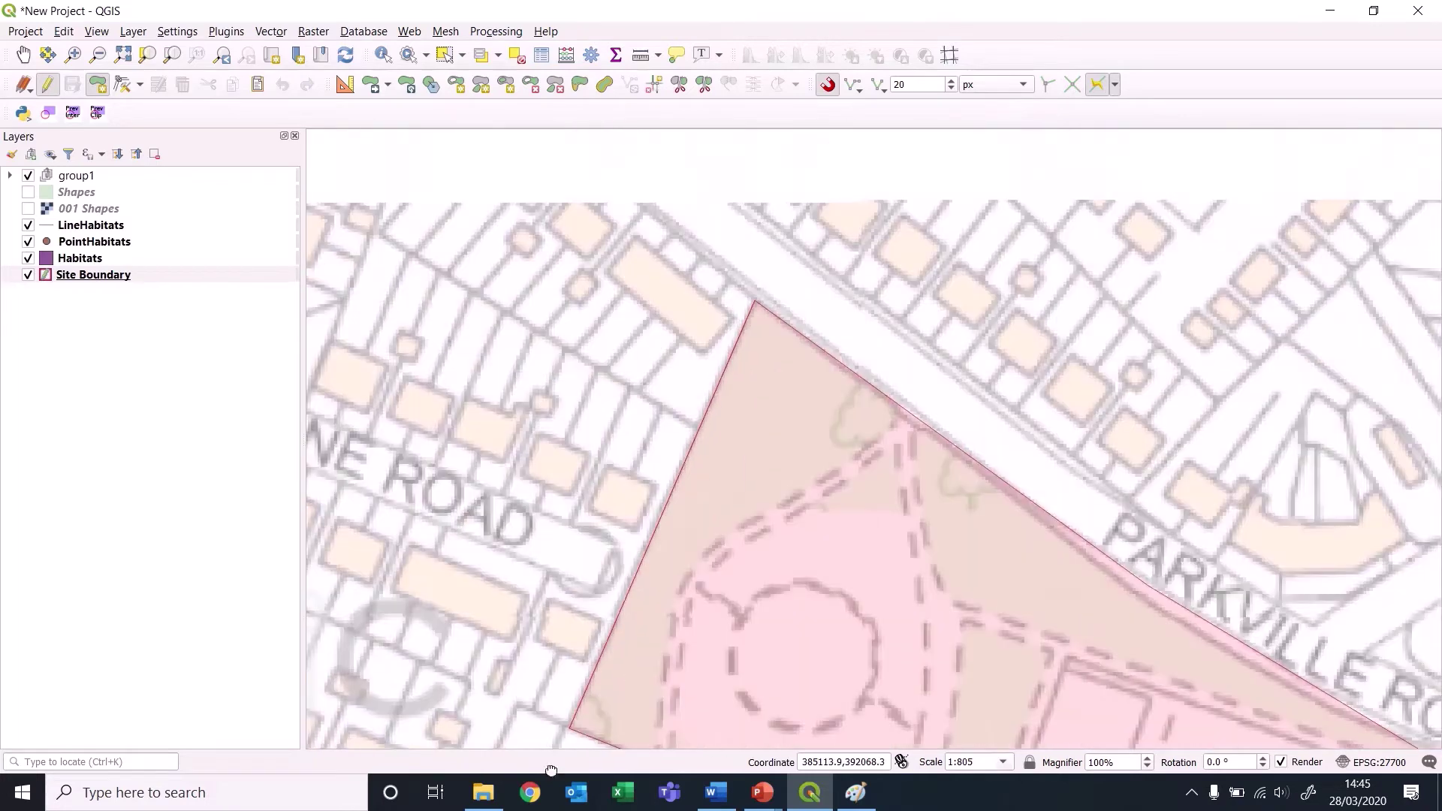
Add two deliberately misplaced vertices near Ferndene Road and finish the Site Boundary polygon, leaving its id empty.
left_click(573, 439)
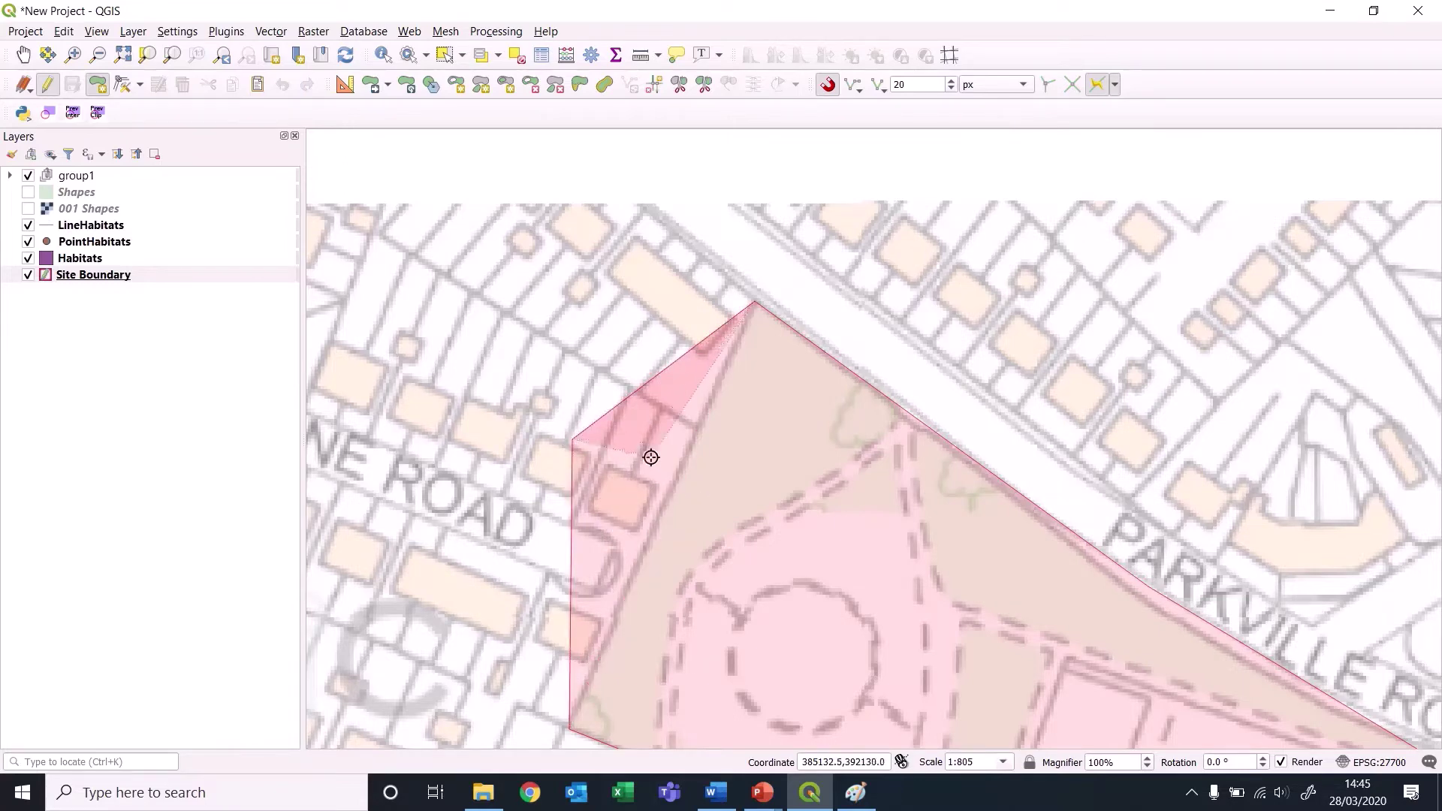
left_click(761, 472)
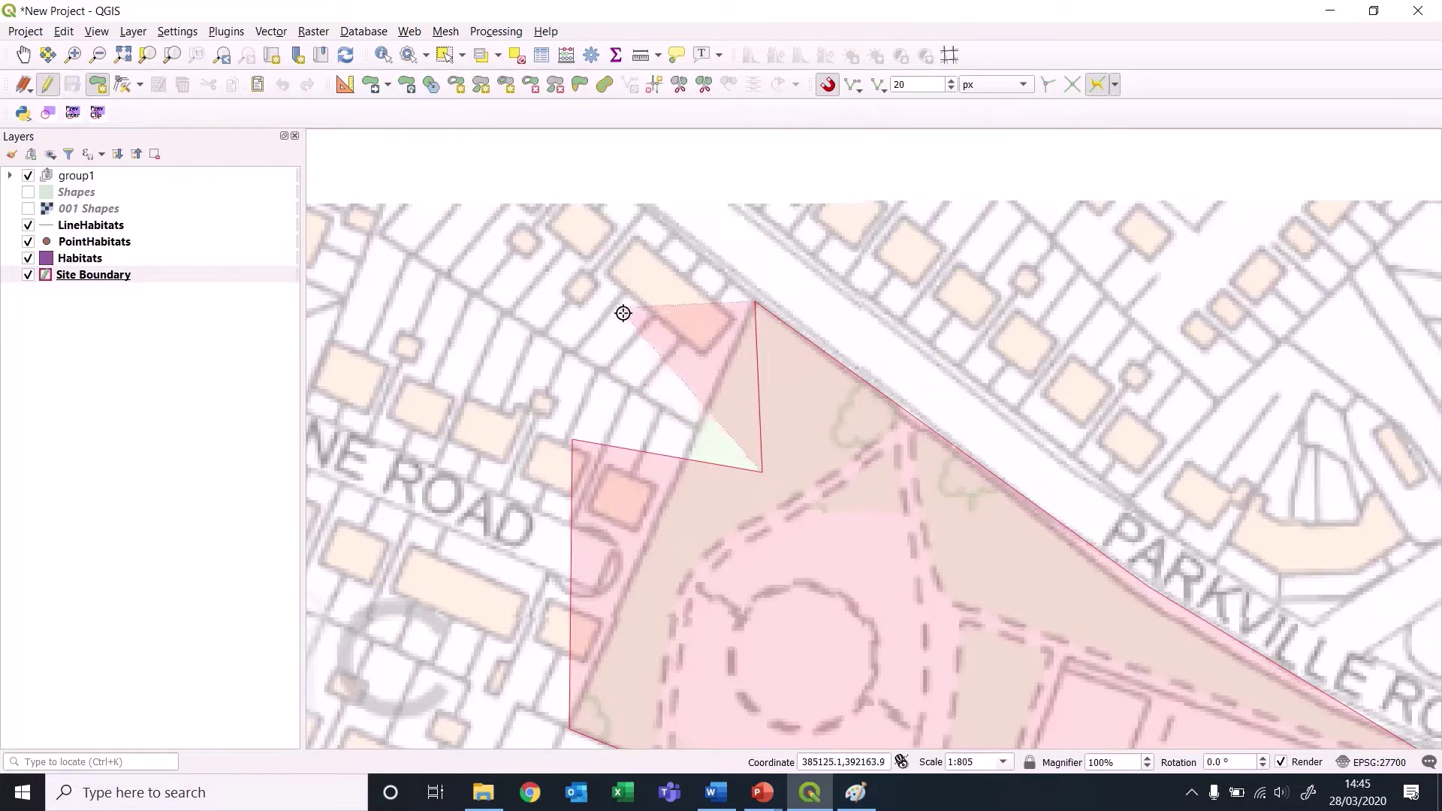
right_click(634, 317)
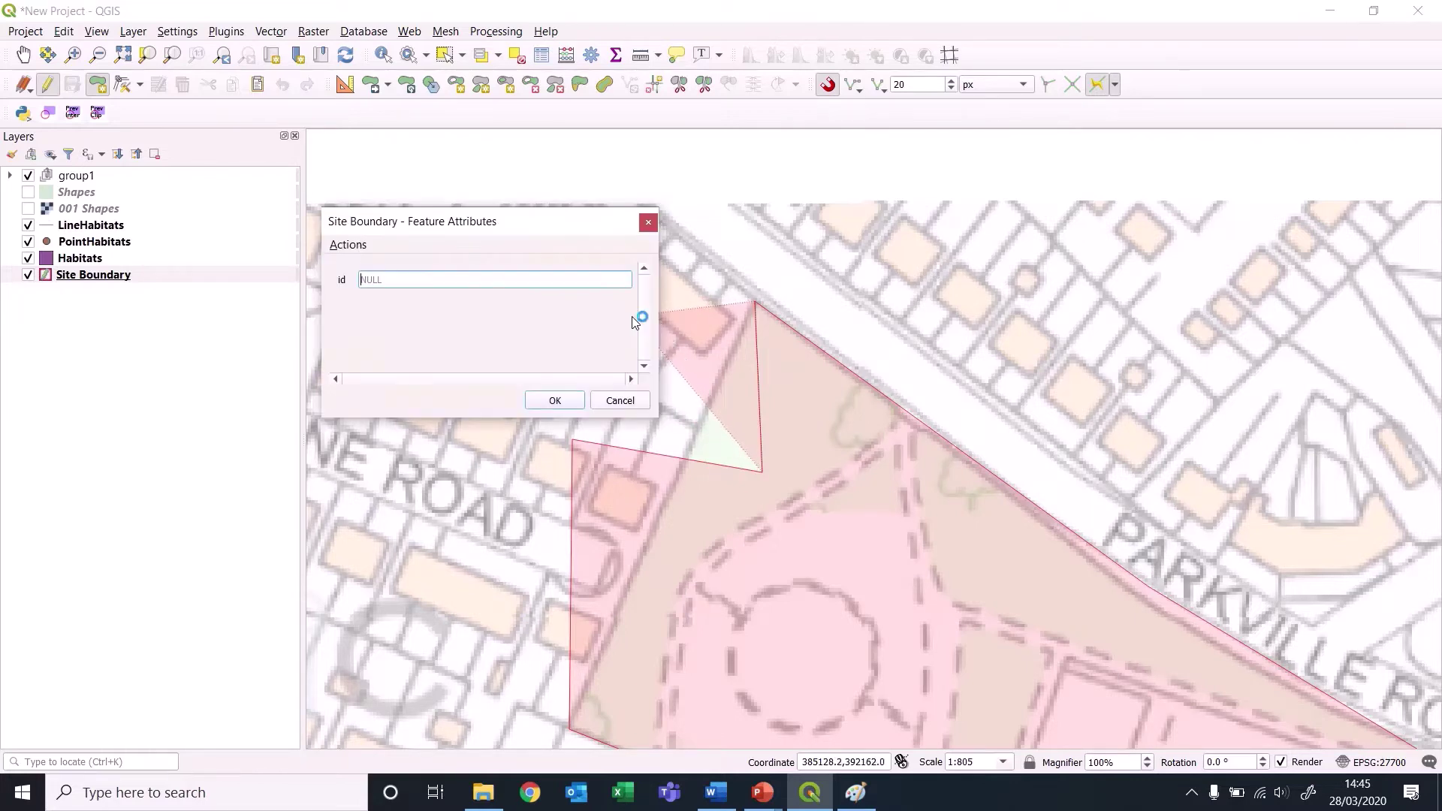
left_click(553, 401)
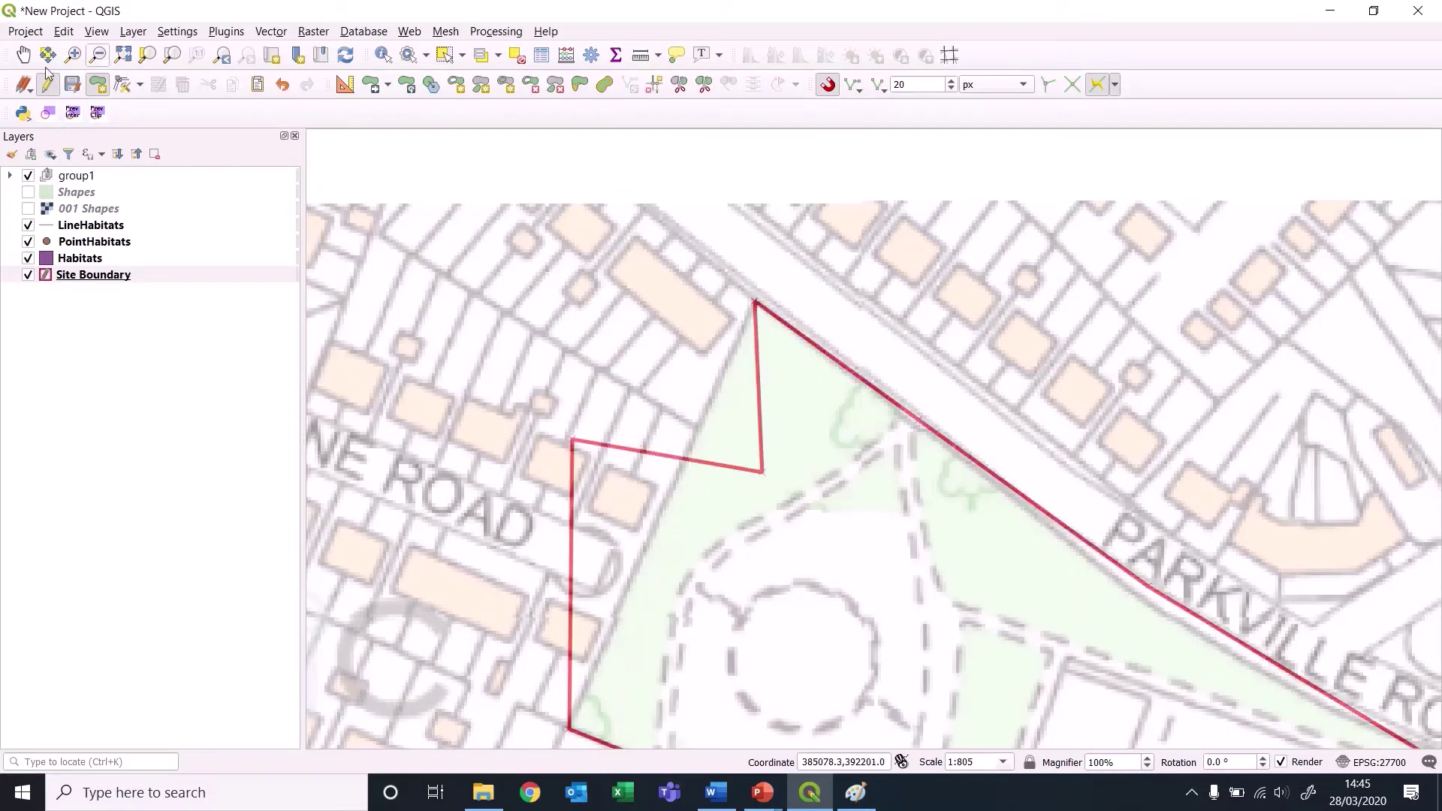
Use the Vertex Tool to move the two misplaced Site Boundary vertices onto the park's northwestern edge.
left_click(126, 84)
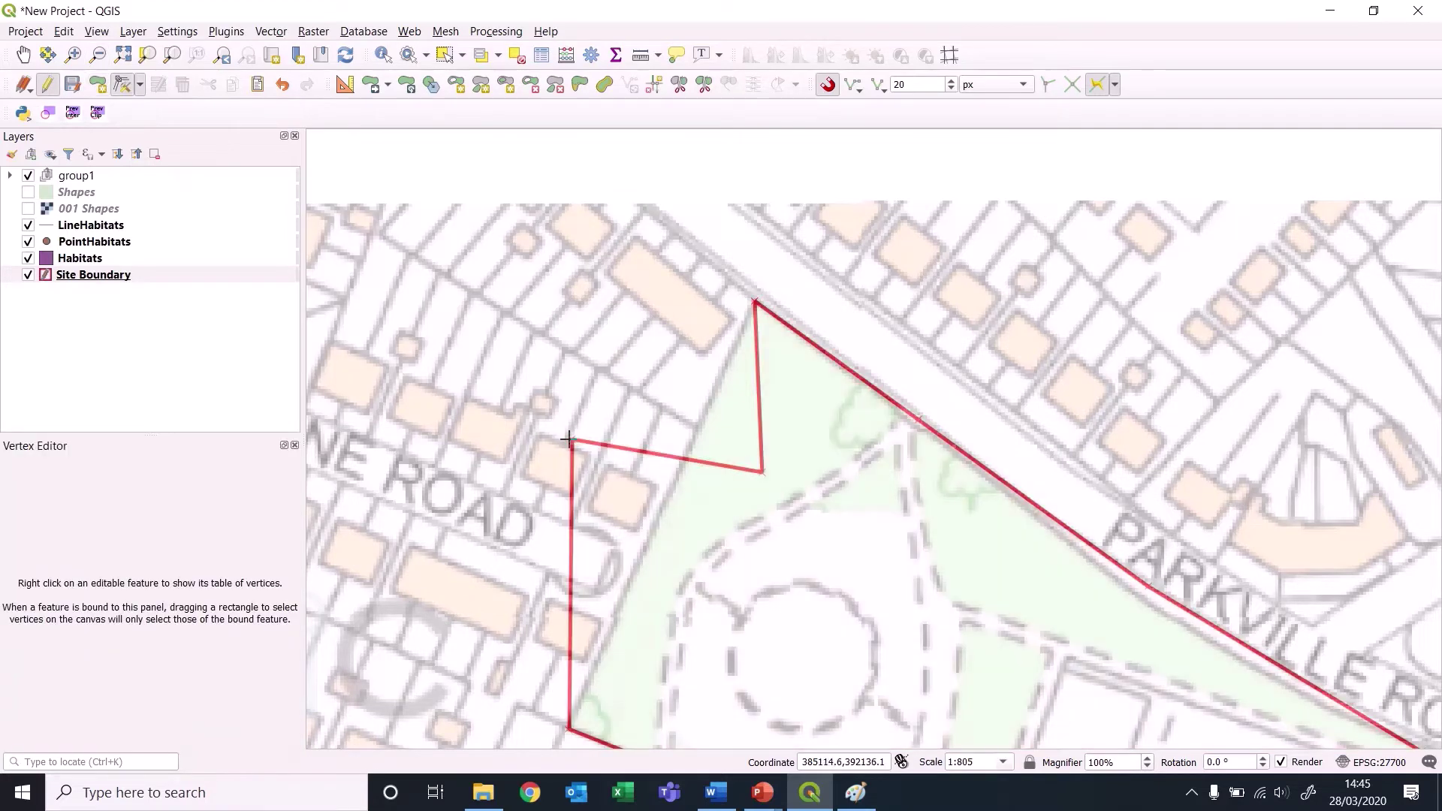
right_click(740, 572)
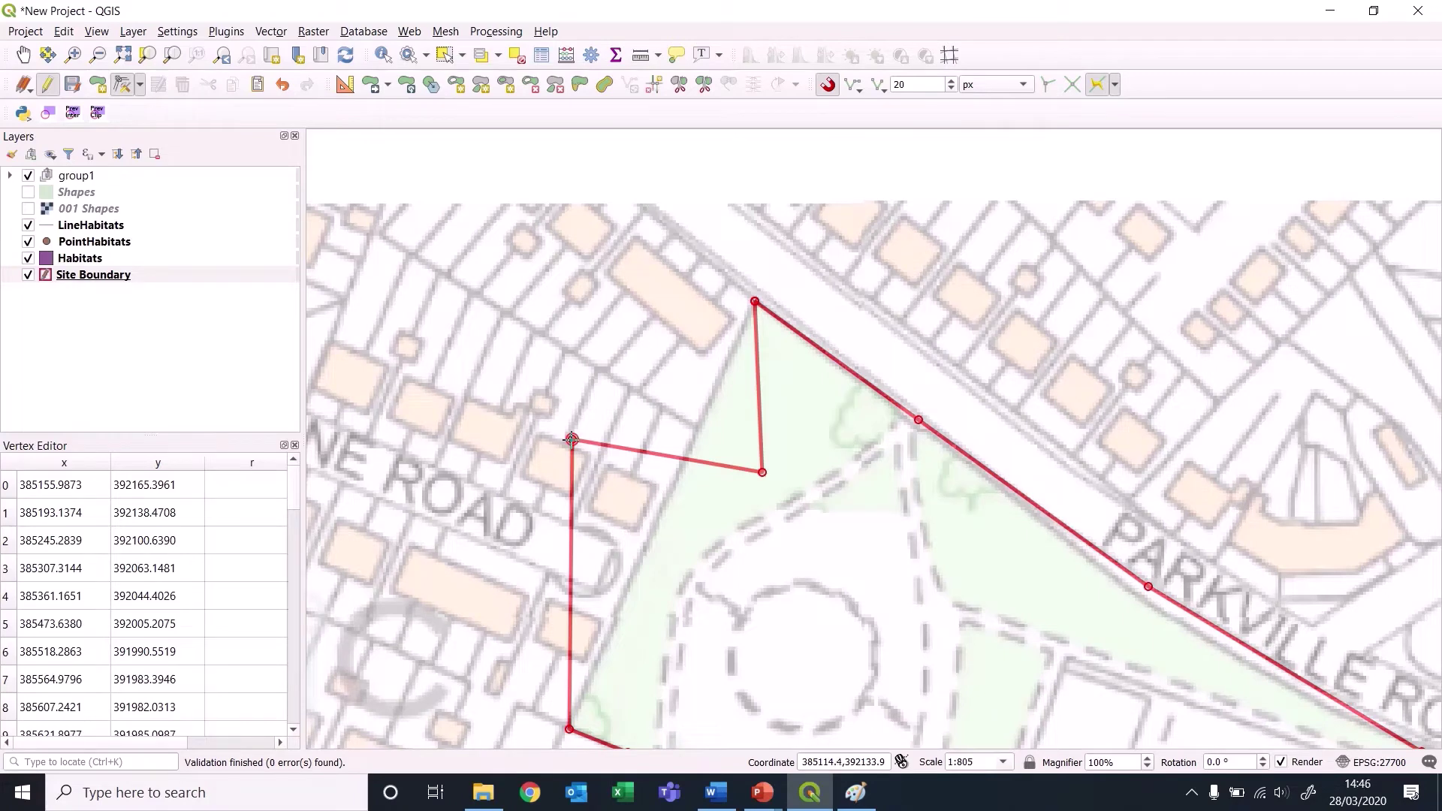
left_click(651, 527)
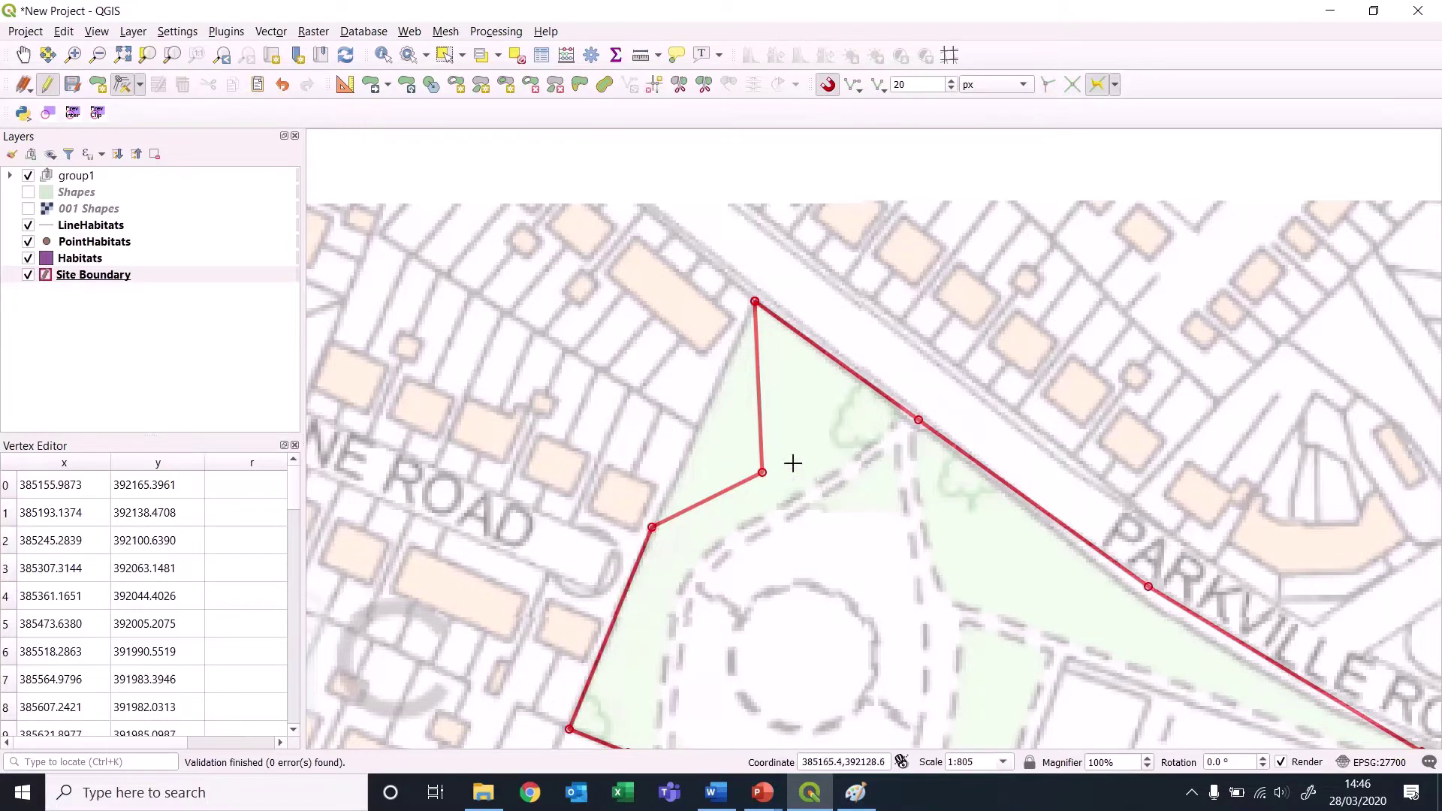
left_click(711, 398)
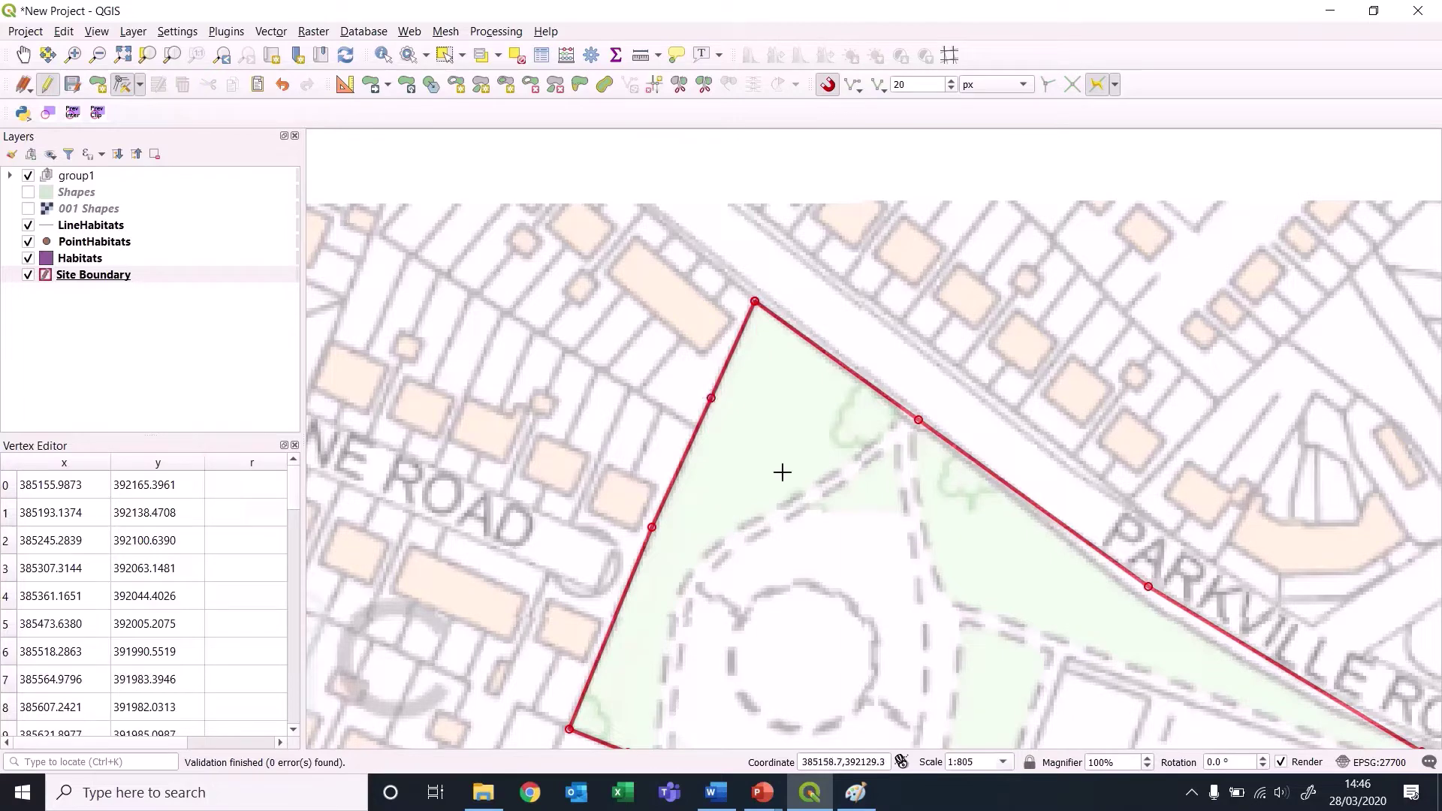
Save the Site Boundary layer edits and turn off its editing mode.
left_click(73, 87)
left_click(94, 277)
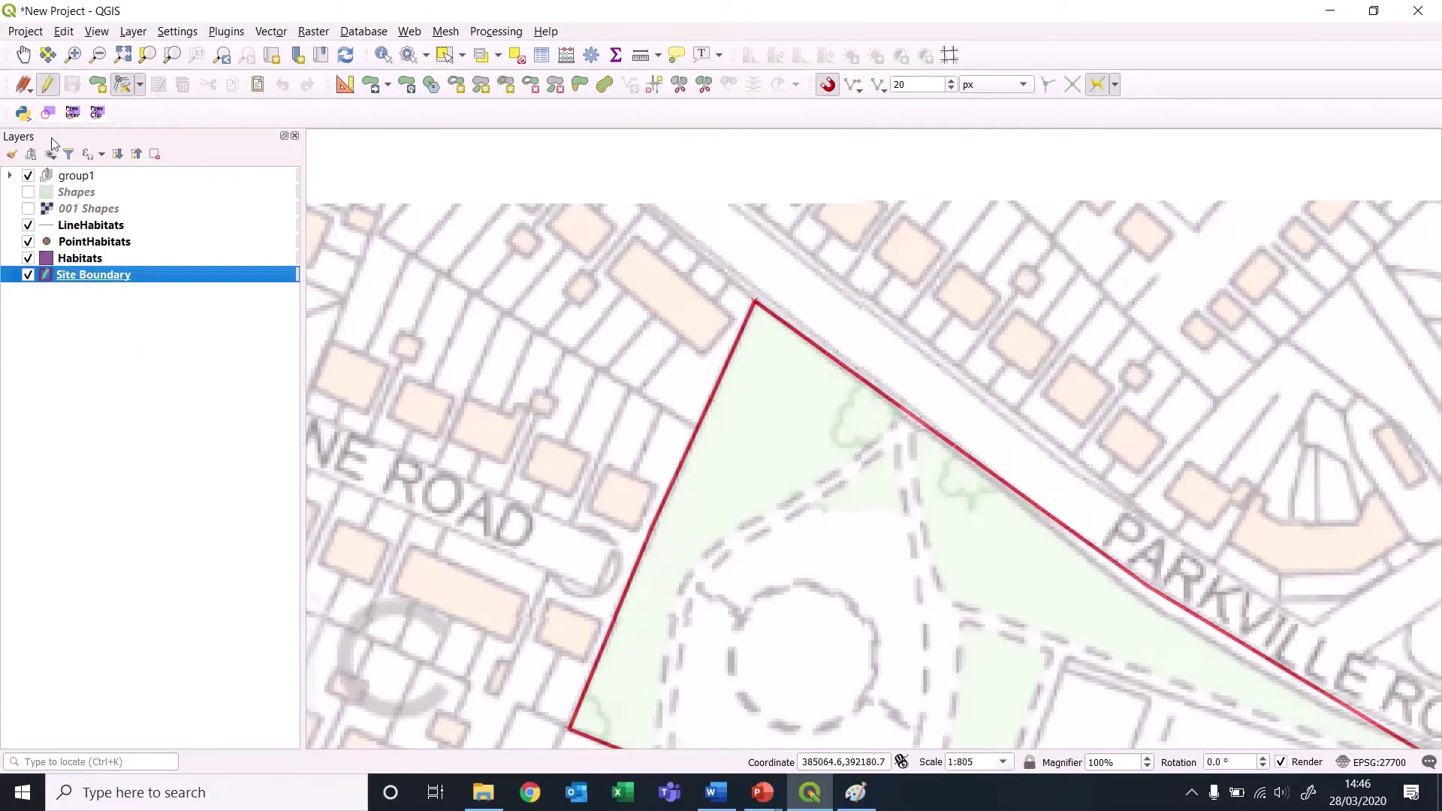
left_click(48, 87)
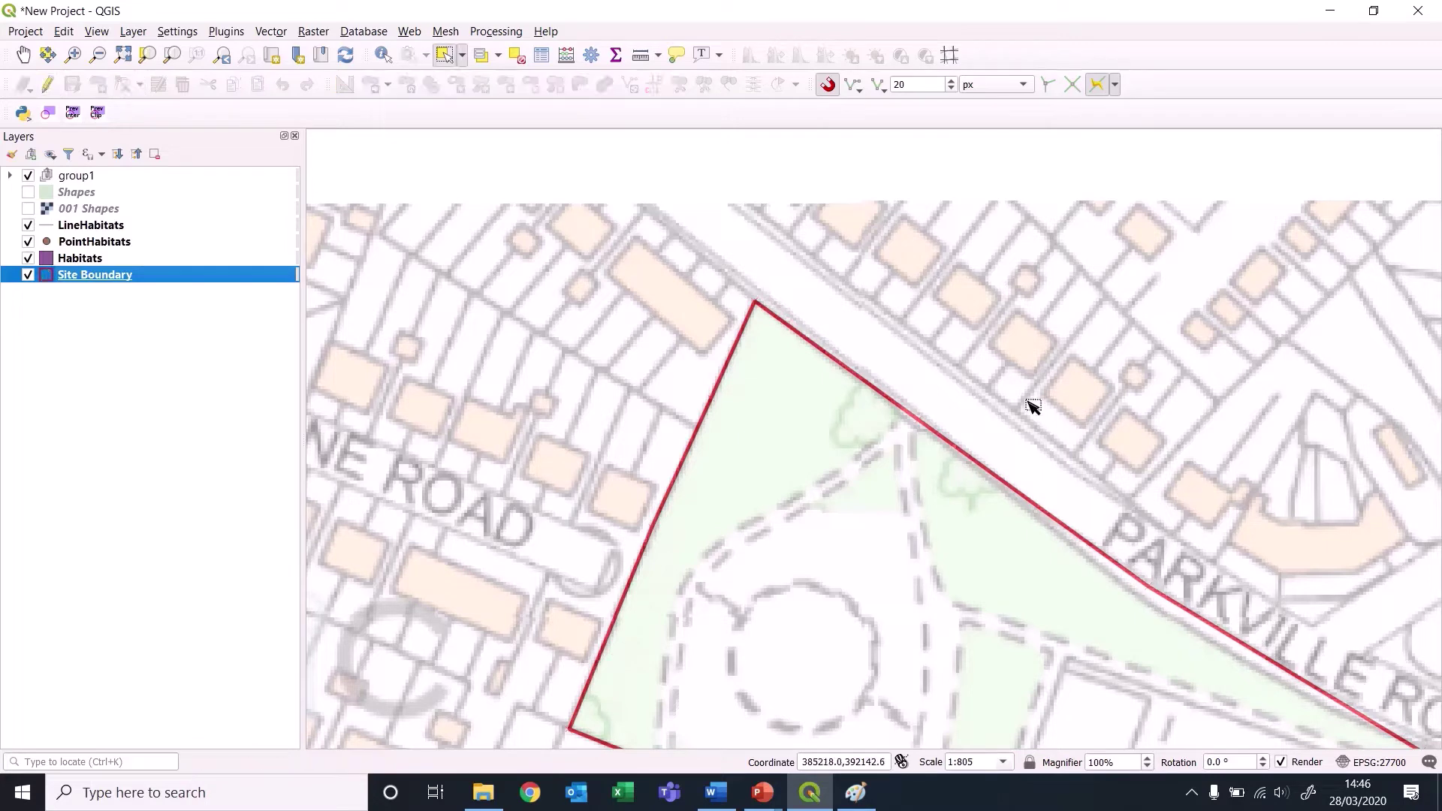
scroll(1032, 406, "down", 2)
left_click_drag(1246, 683, 899, 460)
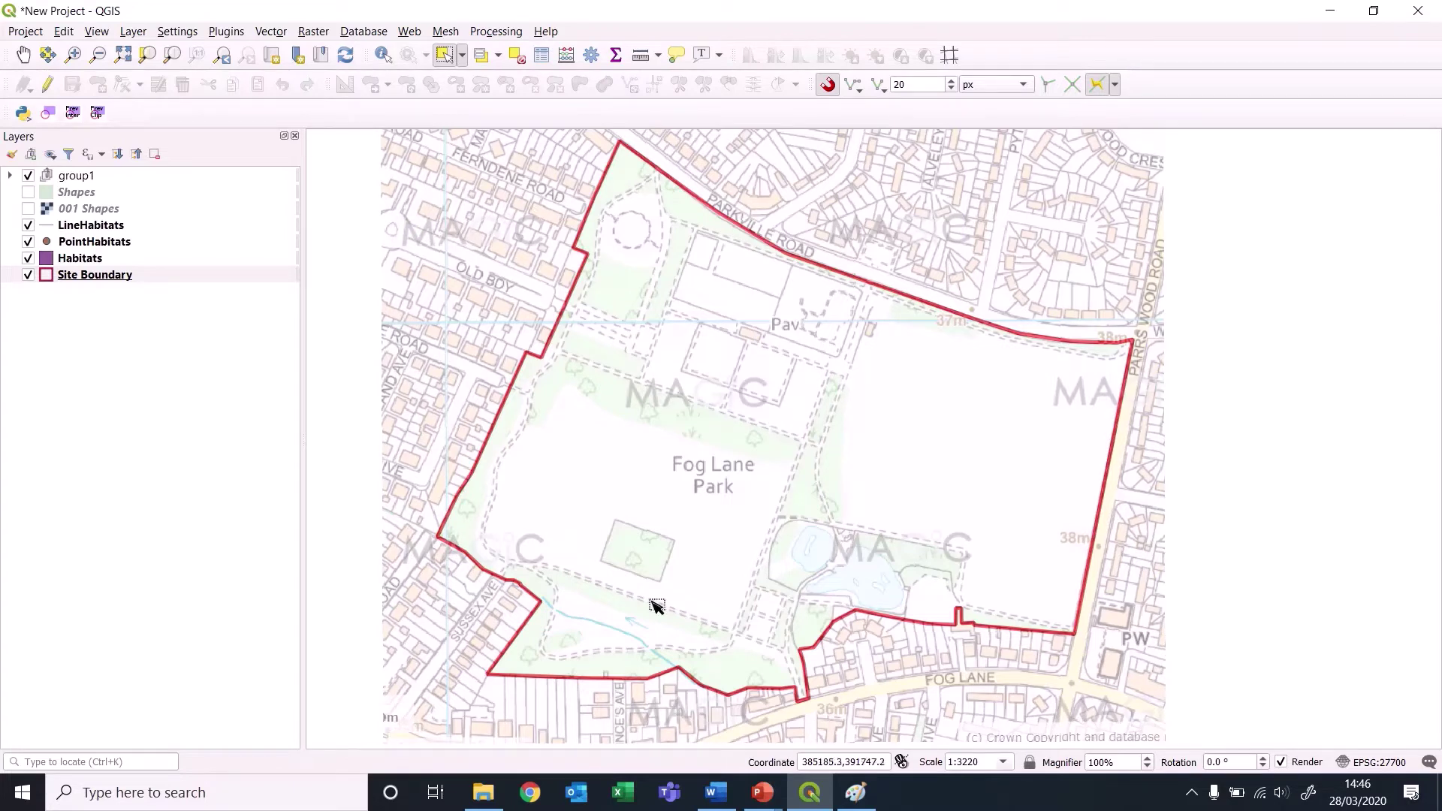
Turn on editing for the Habitats layer and activate the Add Polygon Feature tool.
left_click(85, 260)
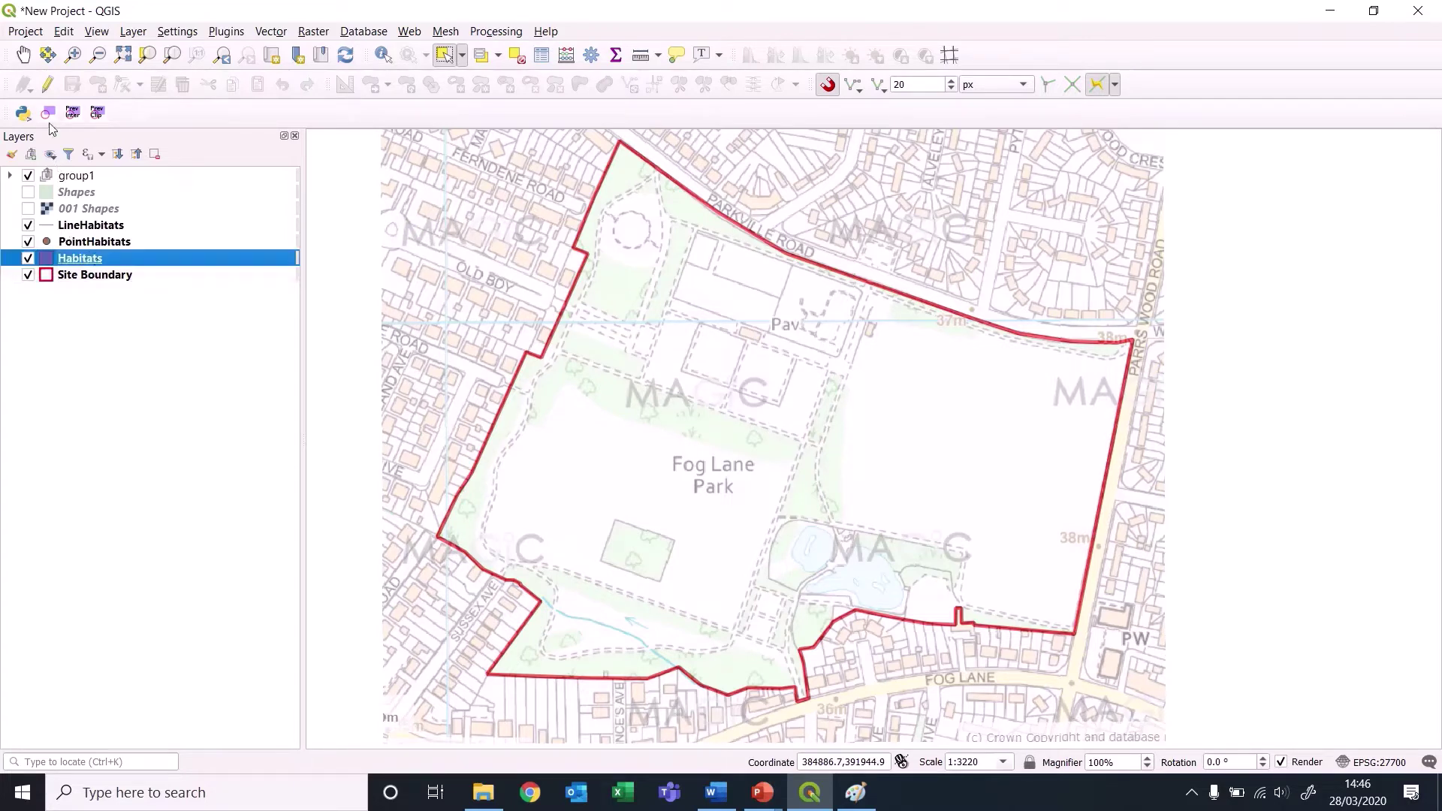
left_click(48, 84)
left_click(110, 91)
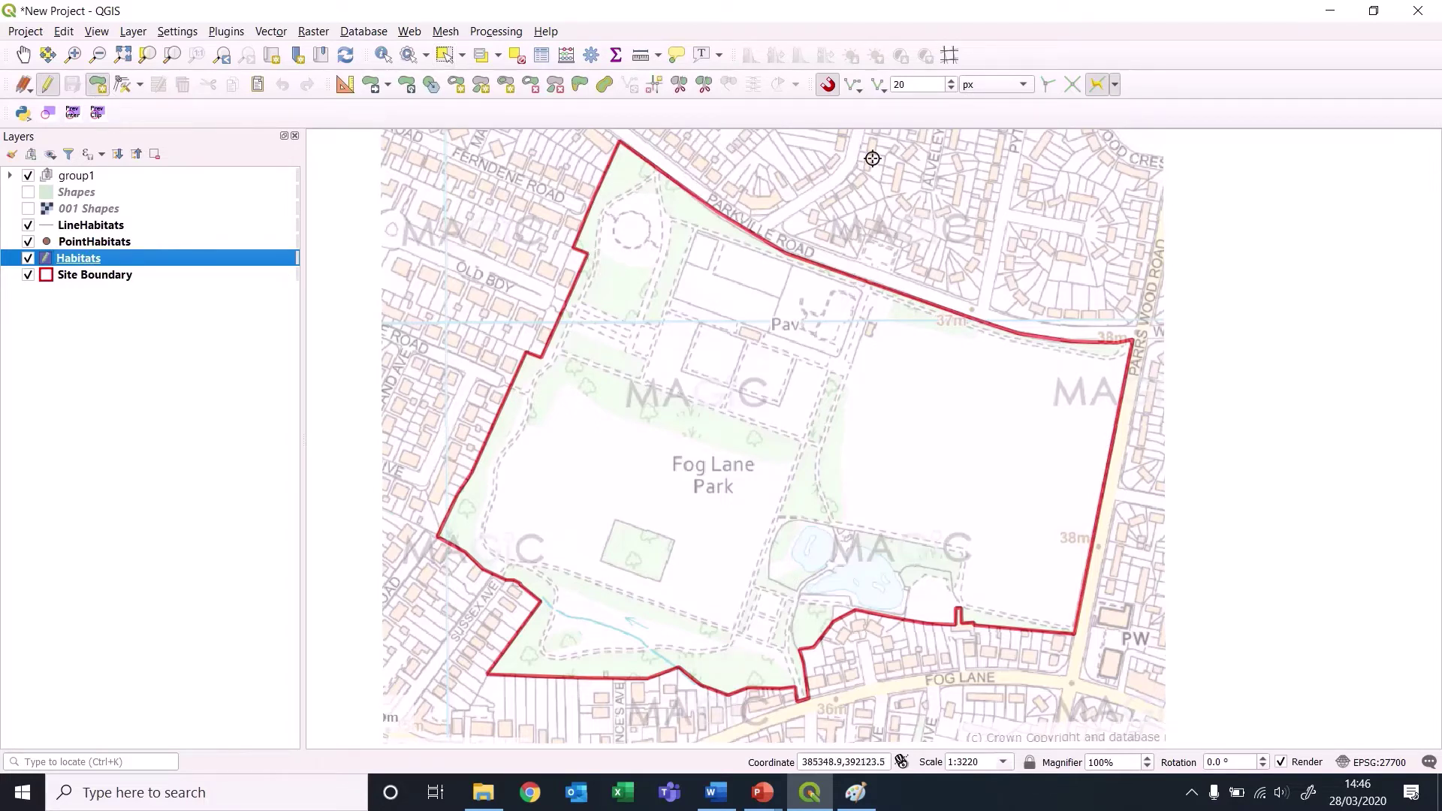
Set the snapping type to Vertex and make snapping apply to all layers.
left_click_drag(869, 154, 876, 210)
left_click(884, 90)
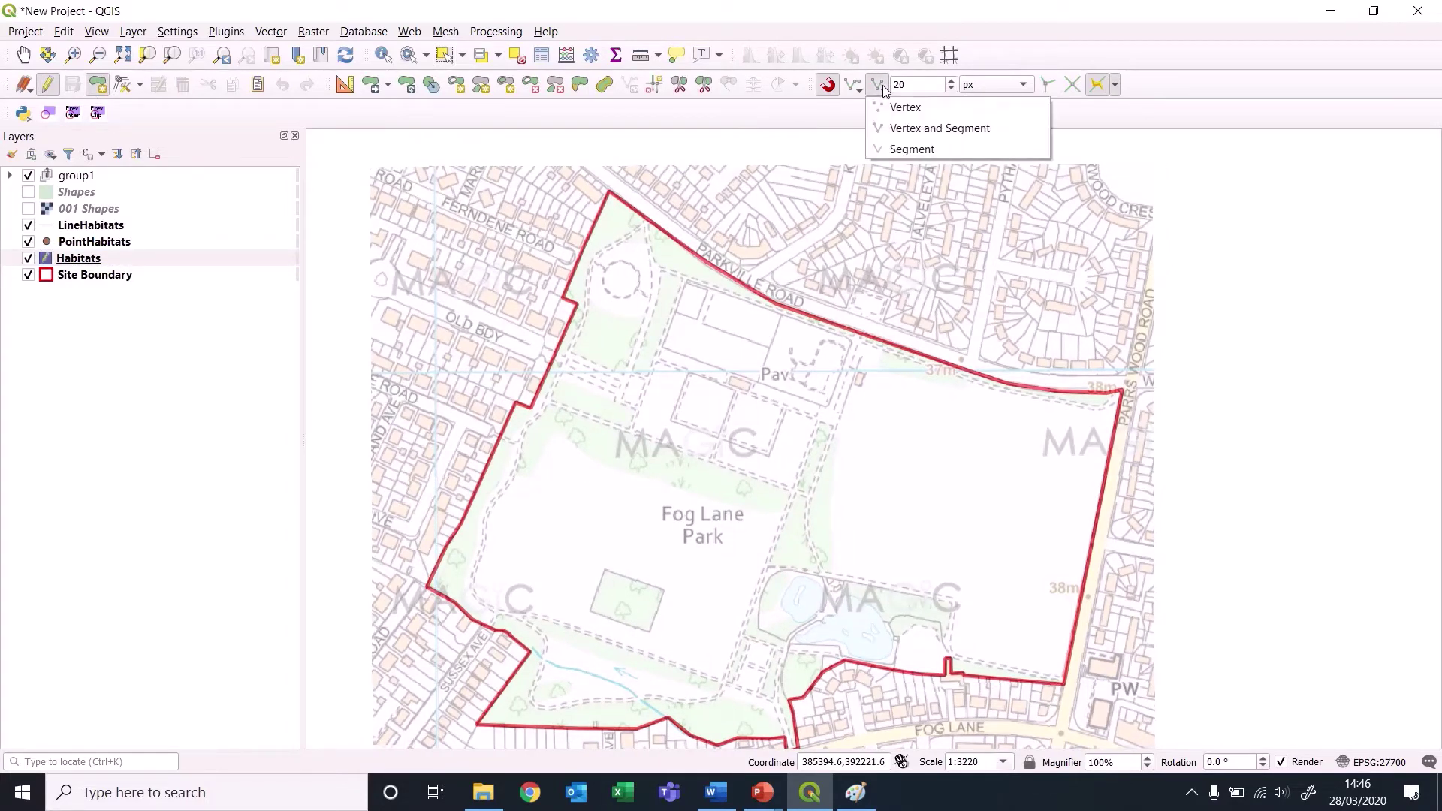
left_click(907, 110)
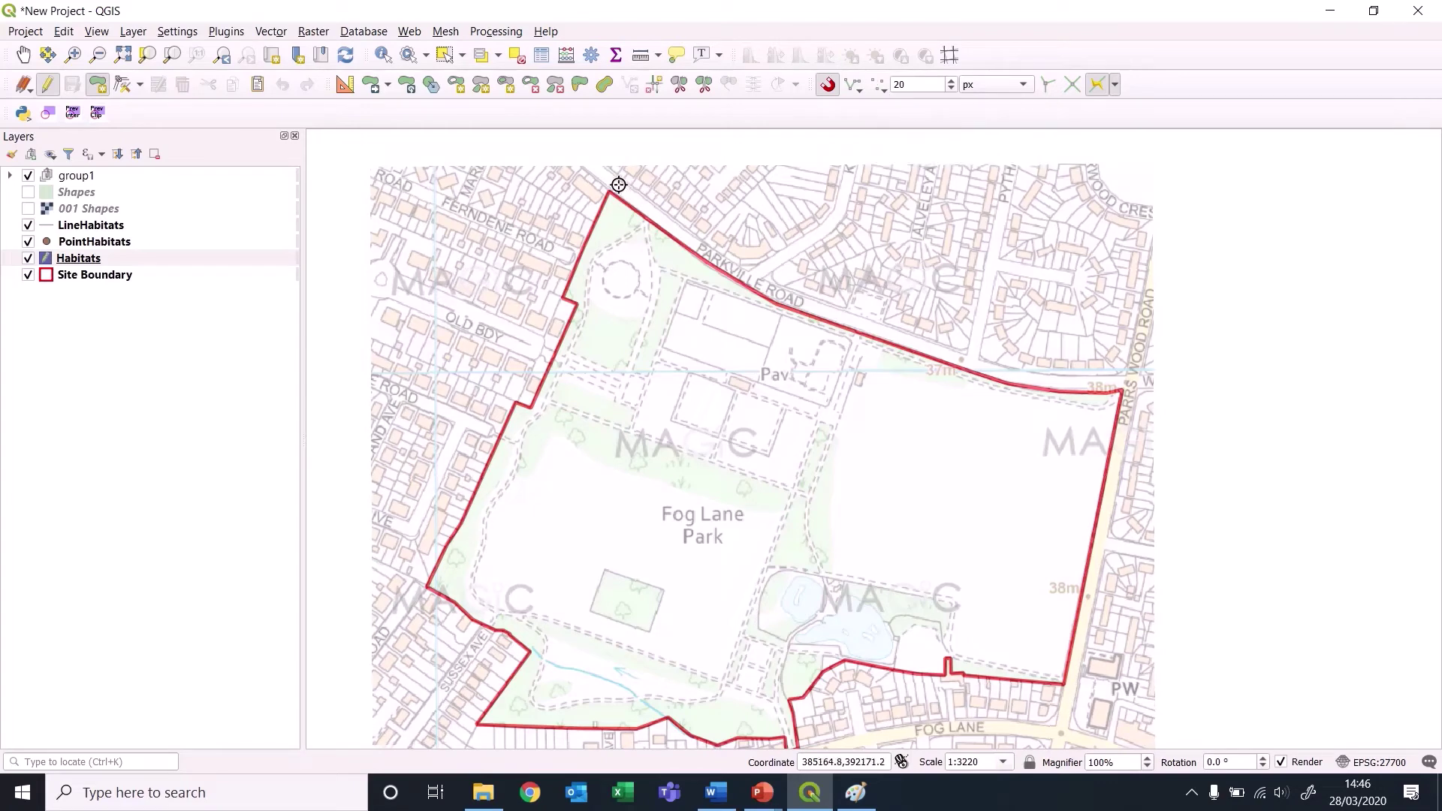
scroll(609, 194, "up", 1)
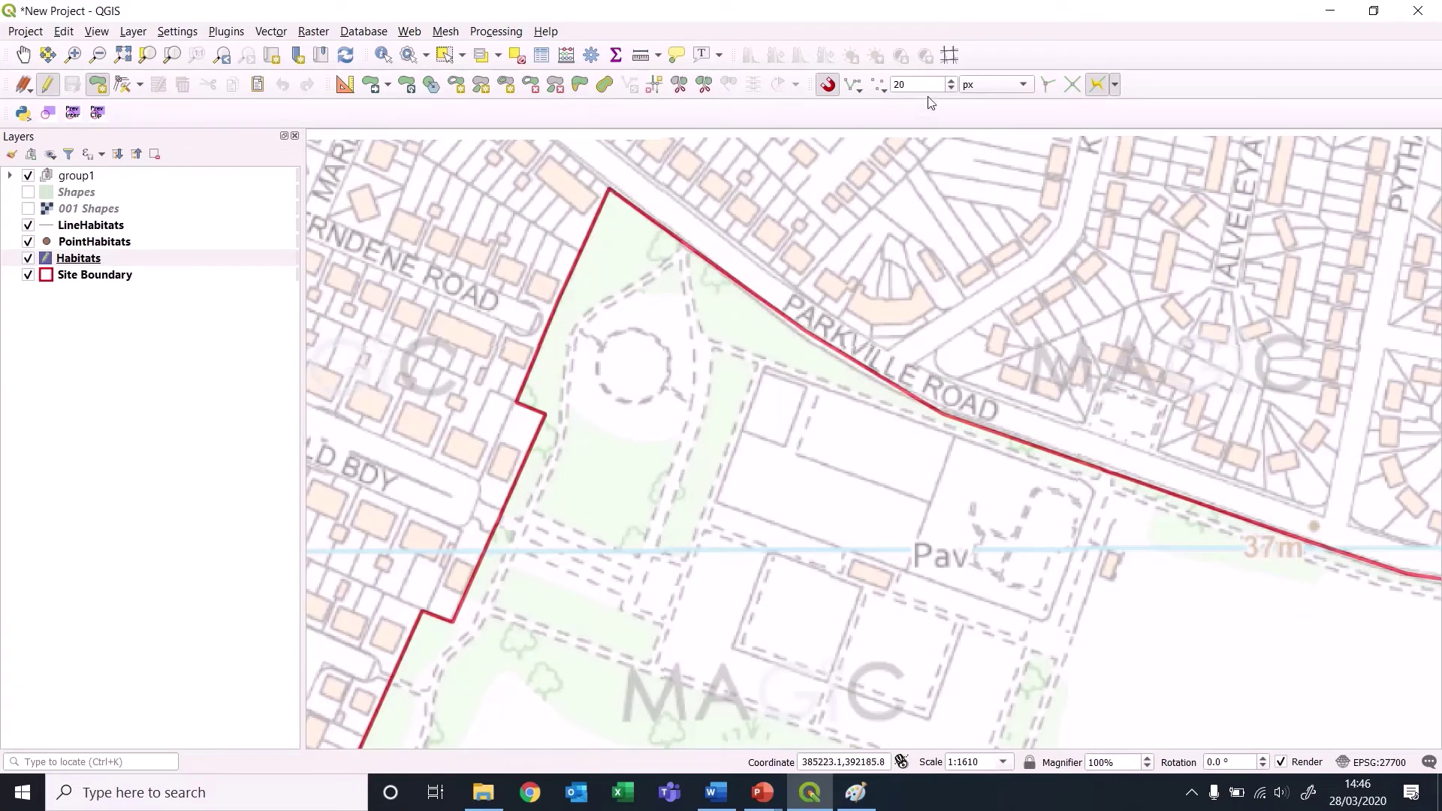
left_click(861, 90)
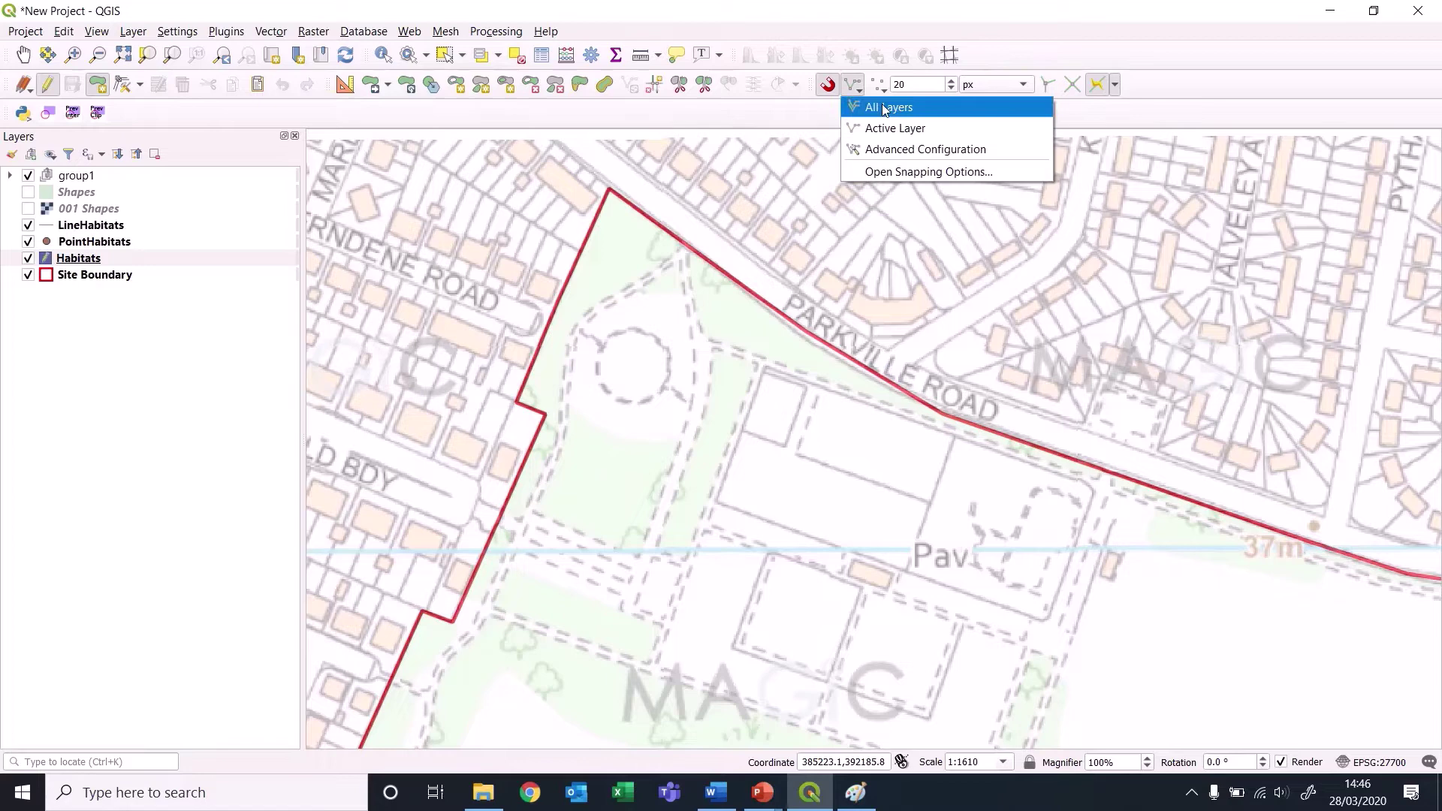
left_click(886, 107)
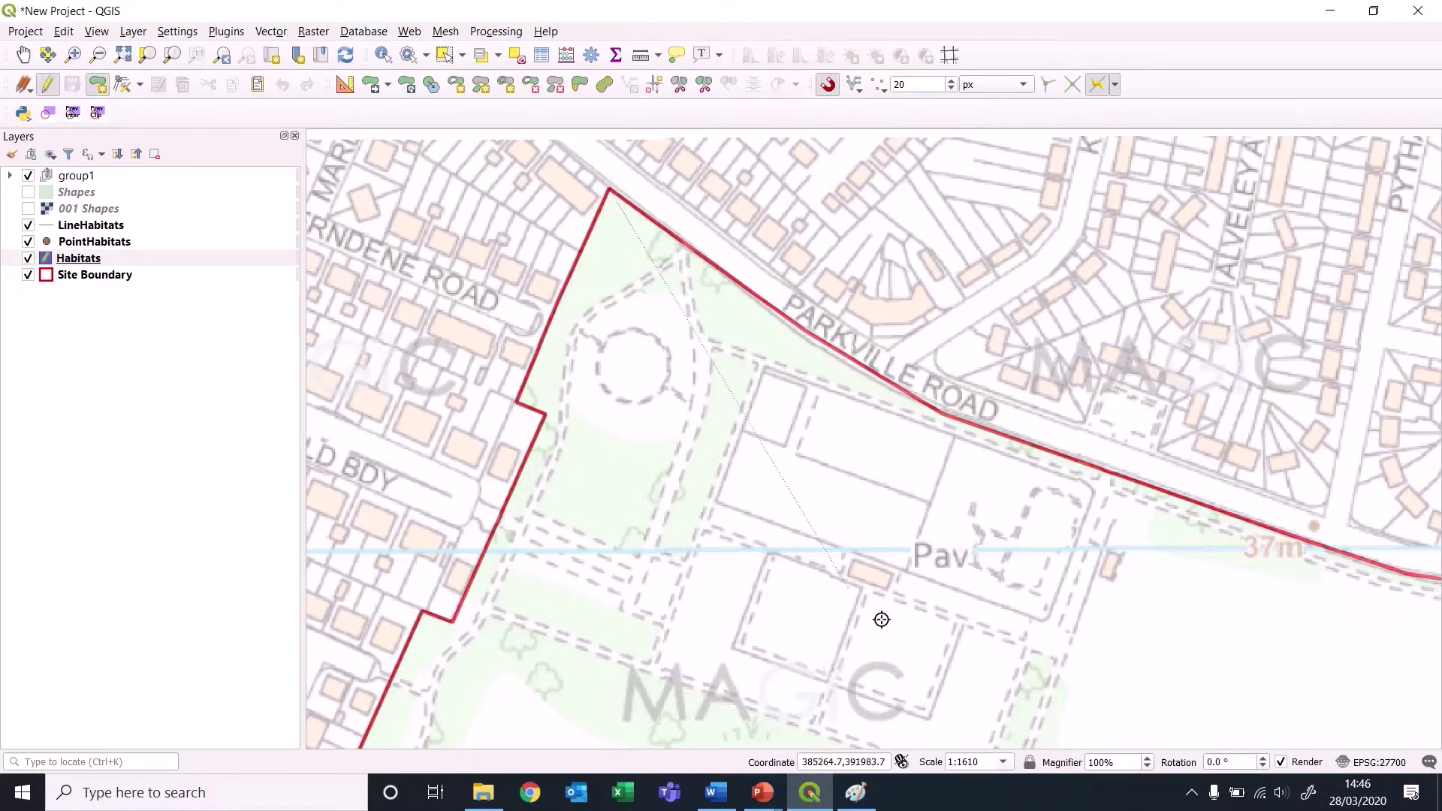
Trace a Habitats polygon around the whole Site Boundary, snapping to its vertices, and finish it with all attributes left empty.
scroll(840, 531, "down", 2)
left_click_drag(820, 584, 786, 499)
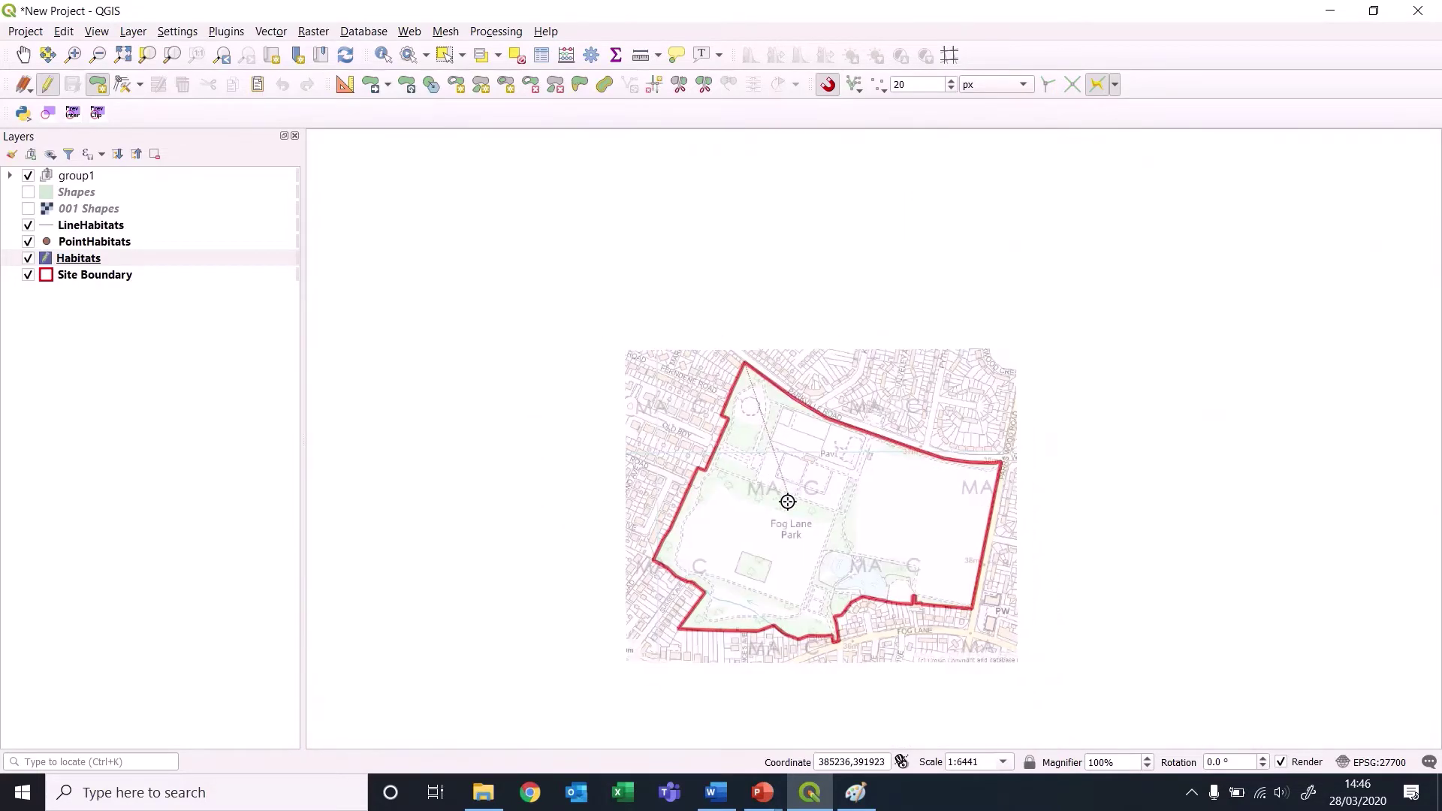
left_click(864, 594)
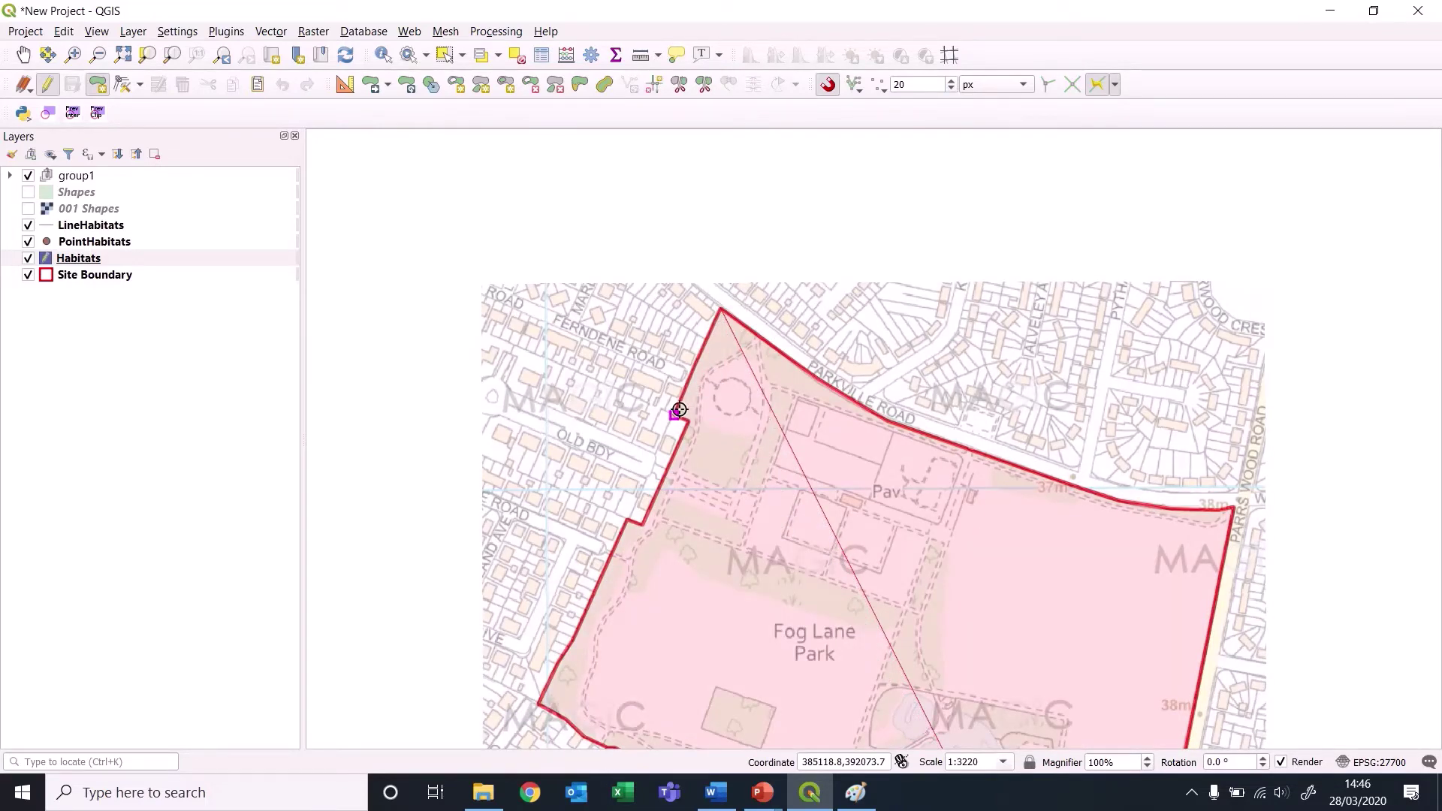
scroll(731, 377, "up", 3)
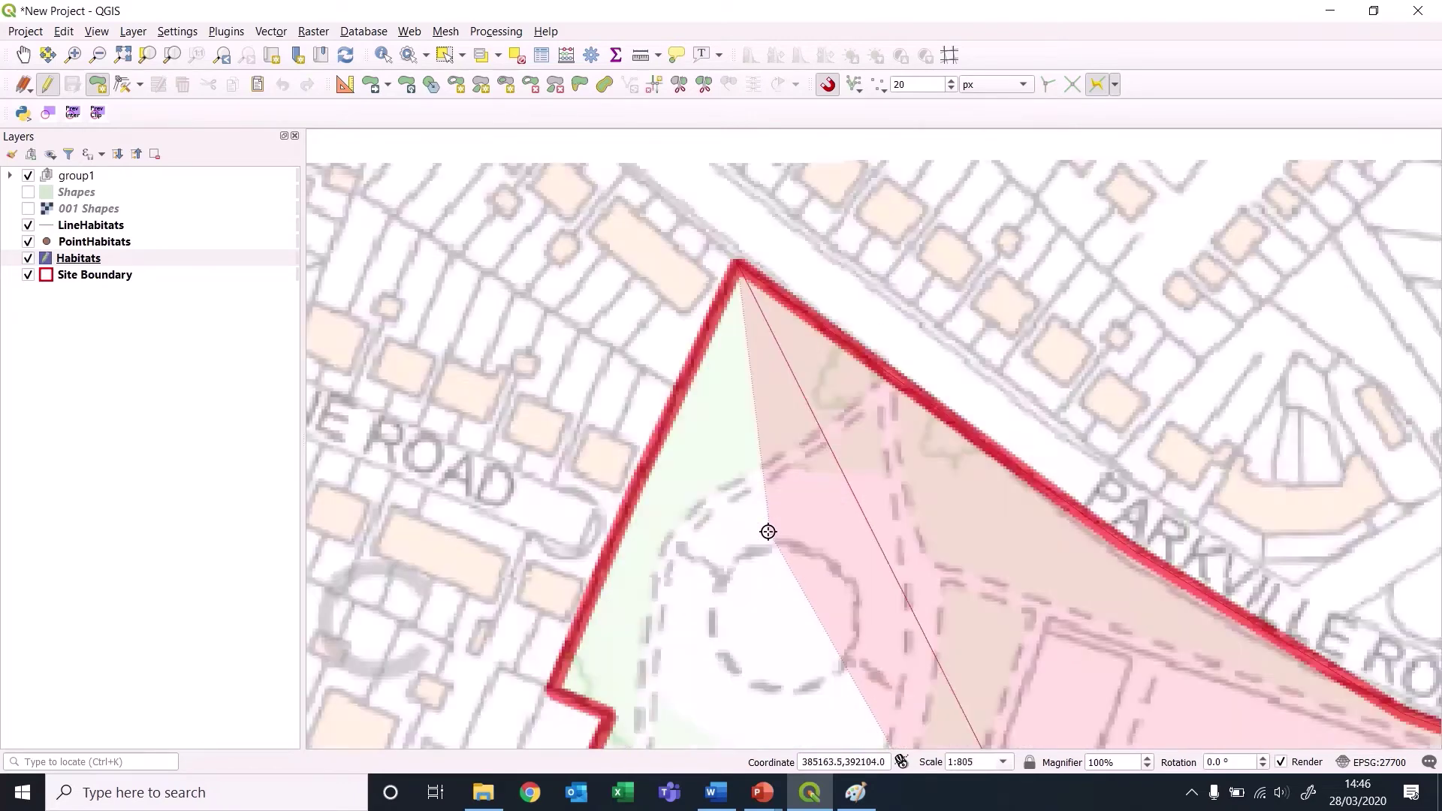
scroll(675, 361, "down", 1)
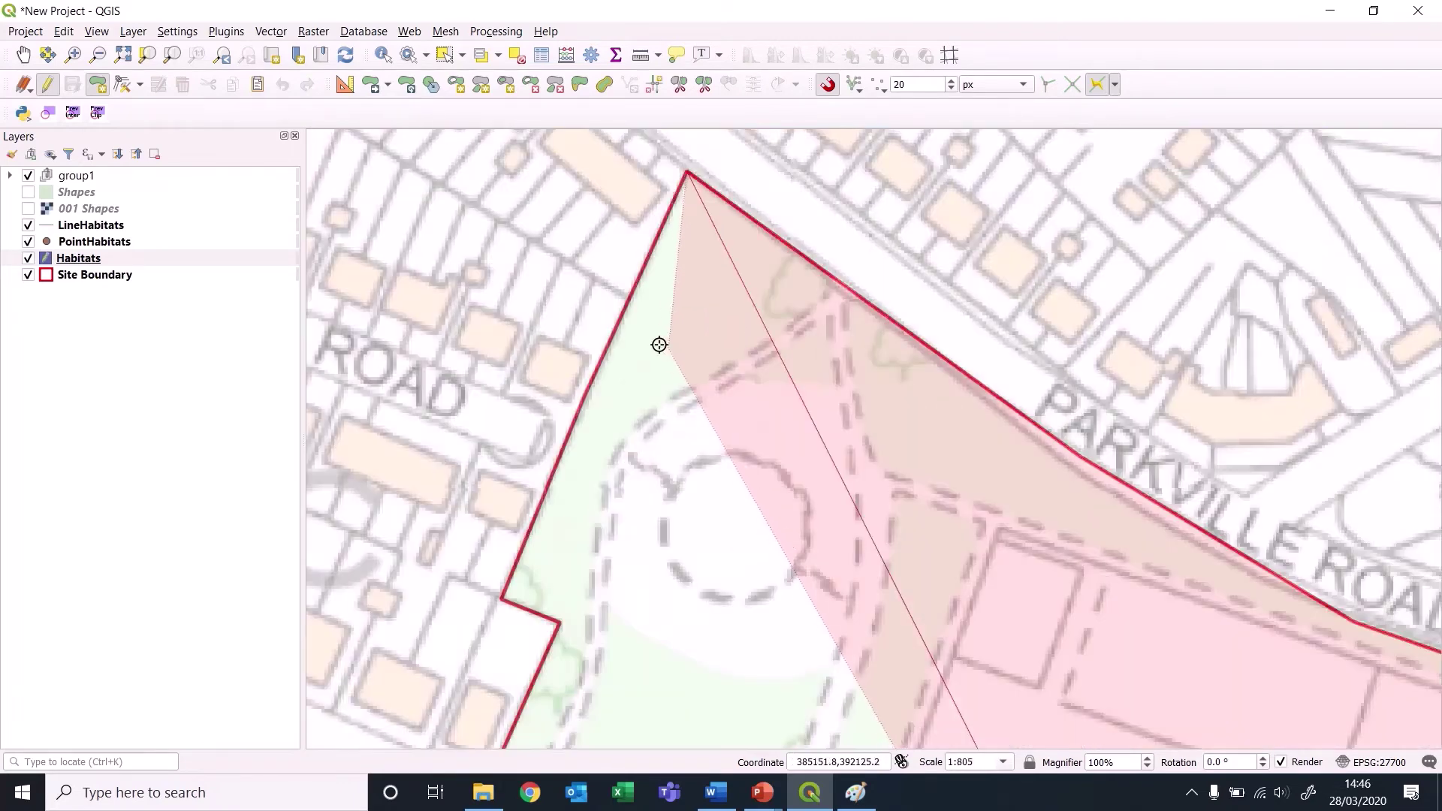
left_click(644, 268)
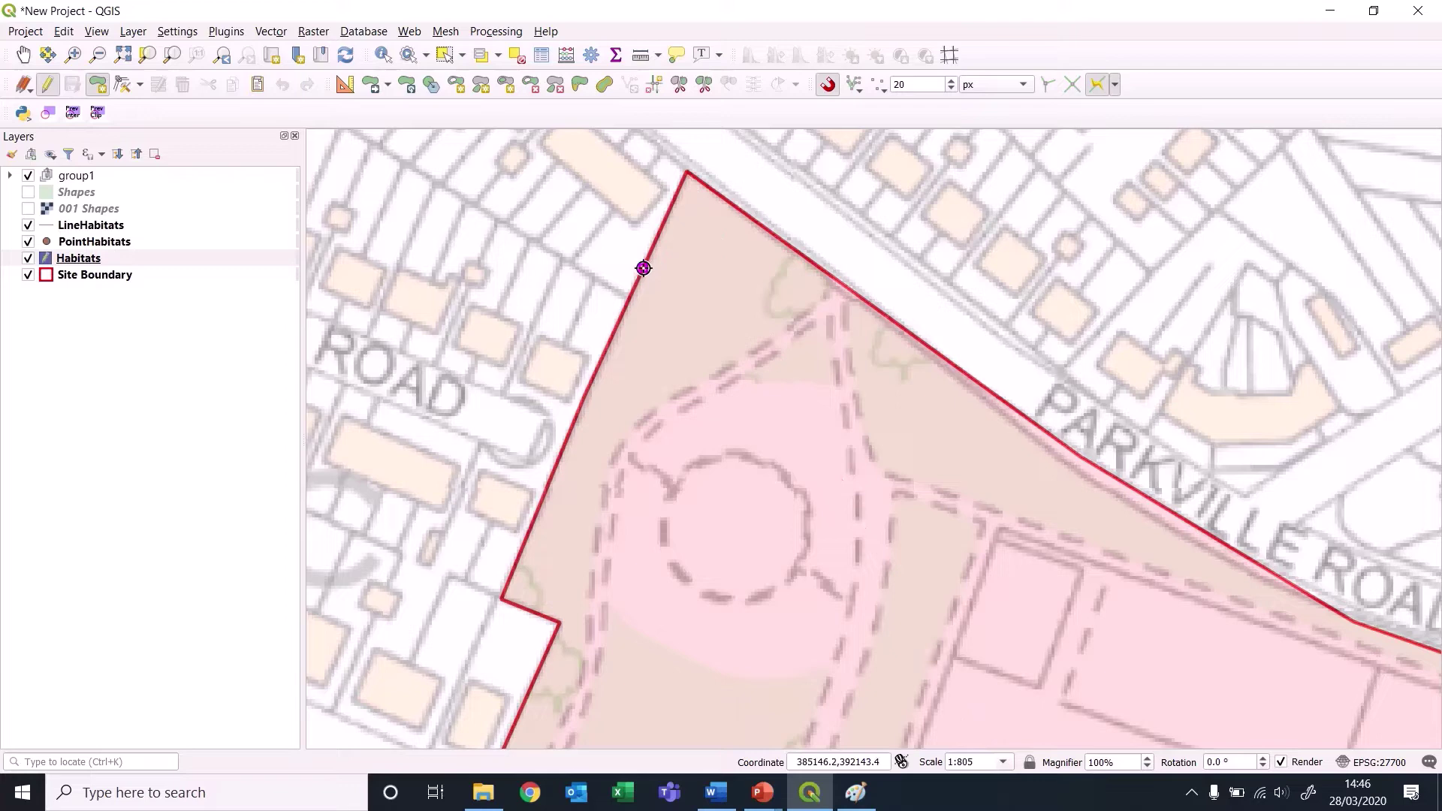
scroll(750, 453, "down", 3)
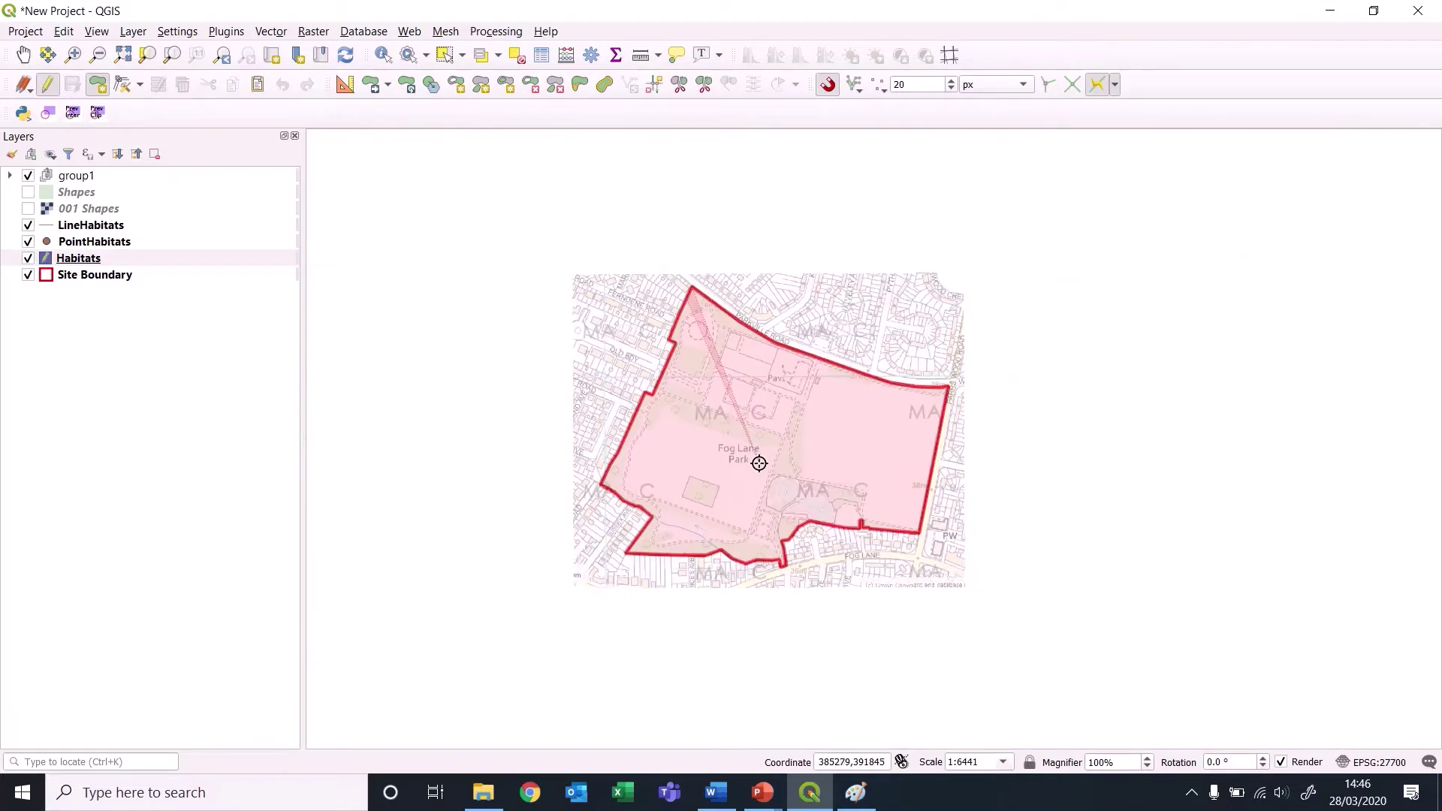
right_click(761, 462)
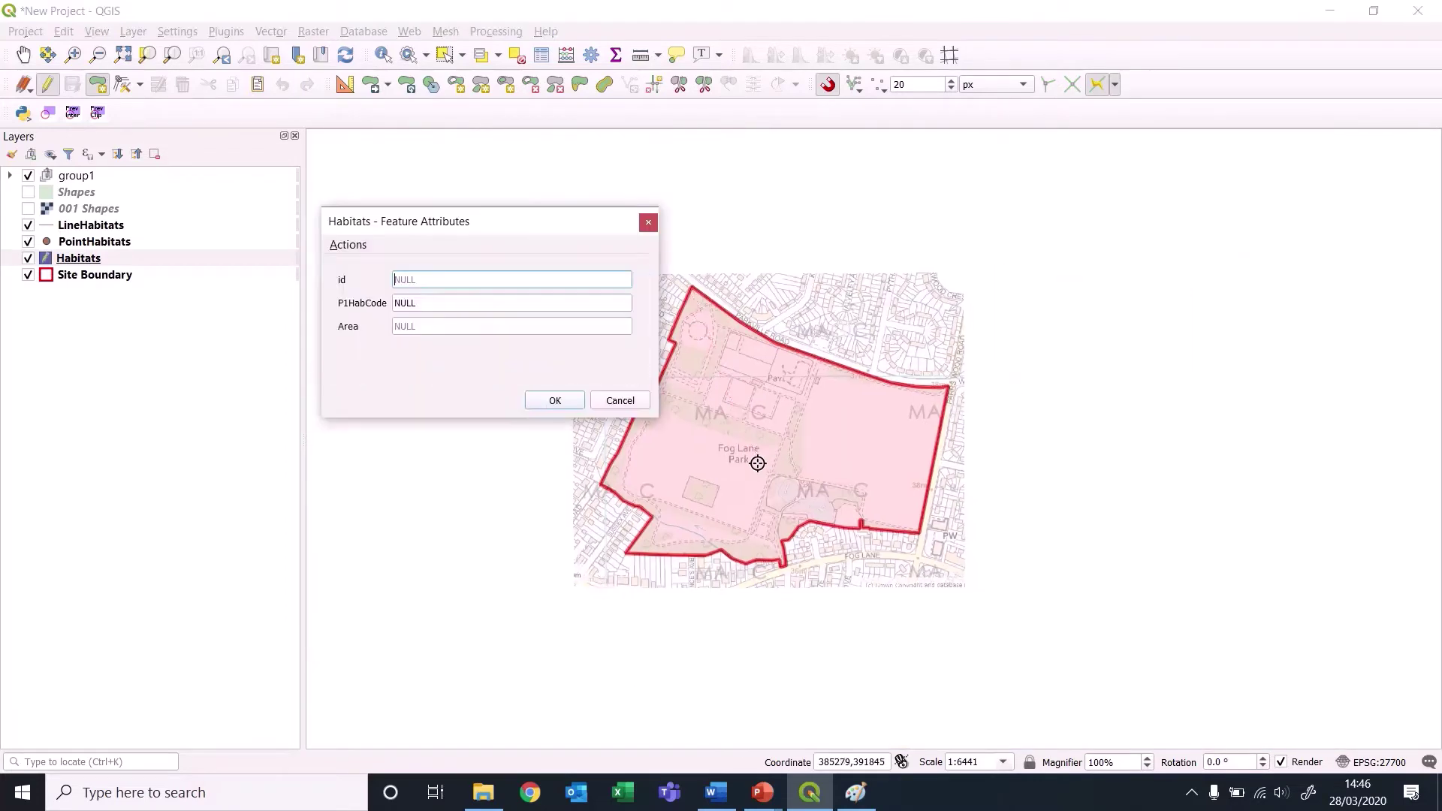
left_click(555, 401)
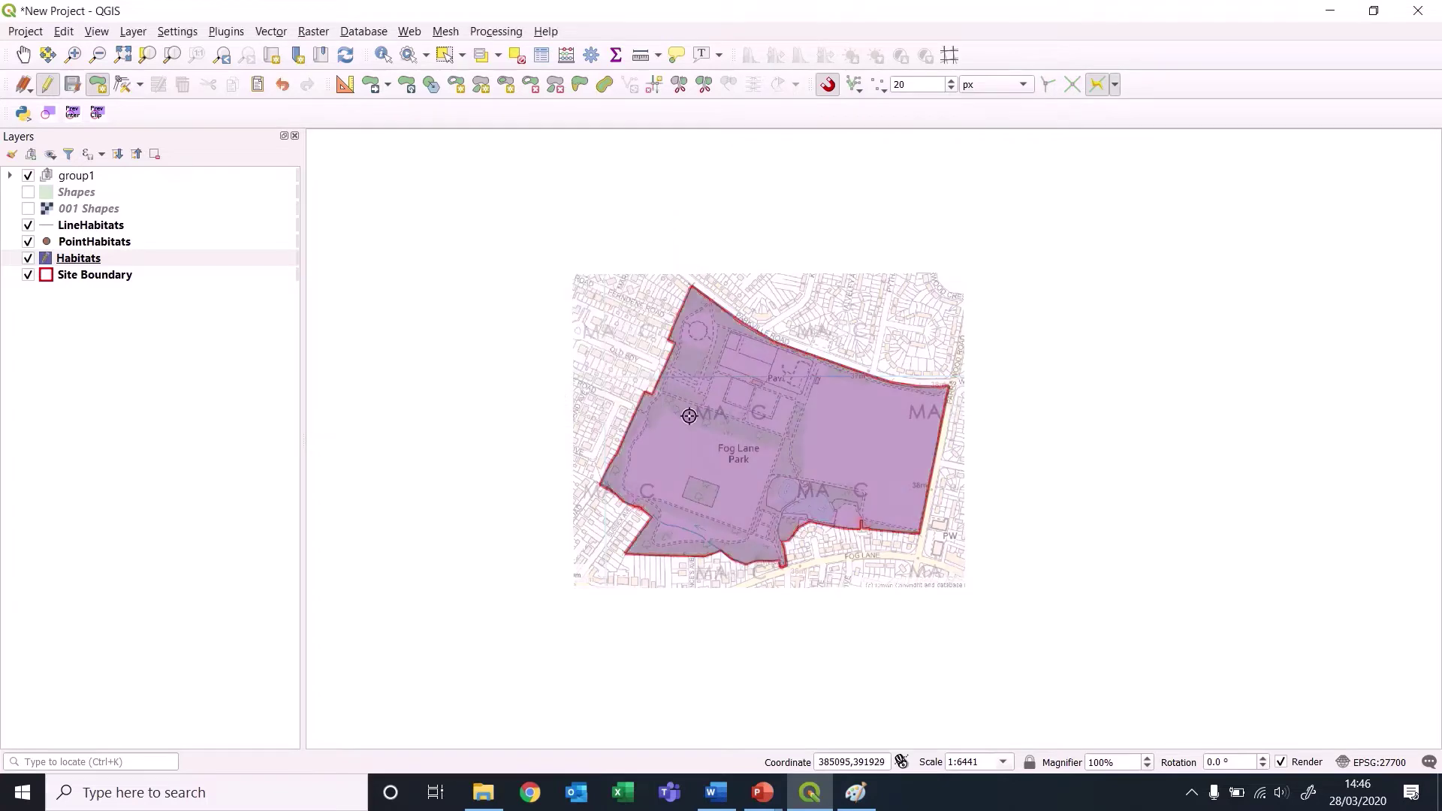
Activate Split Features at the park's southeastern corner and set the snapping type to Vertex and Segment.
scroll(786, 428, "up", 1)
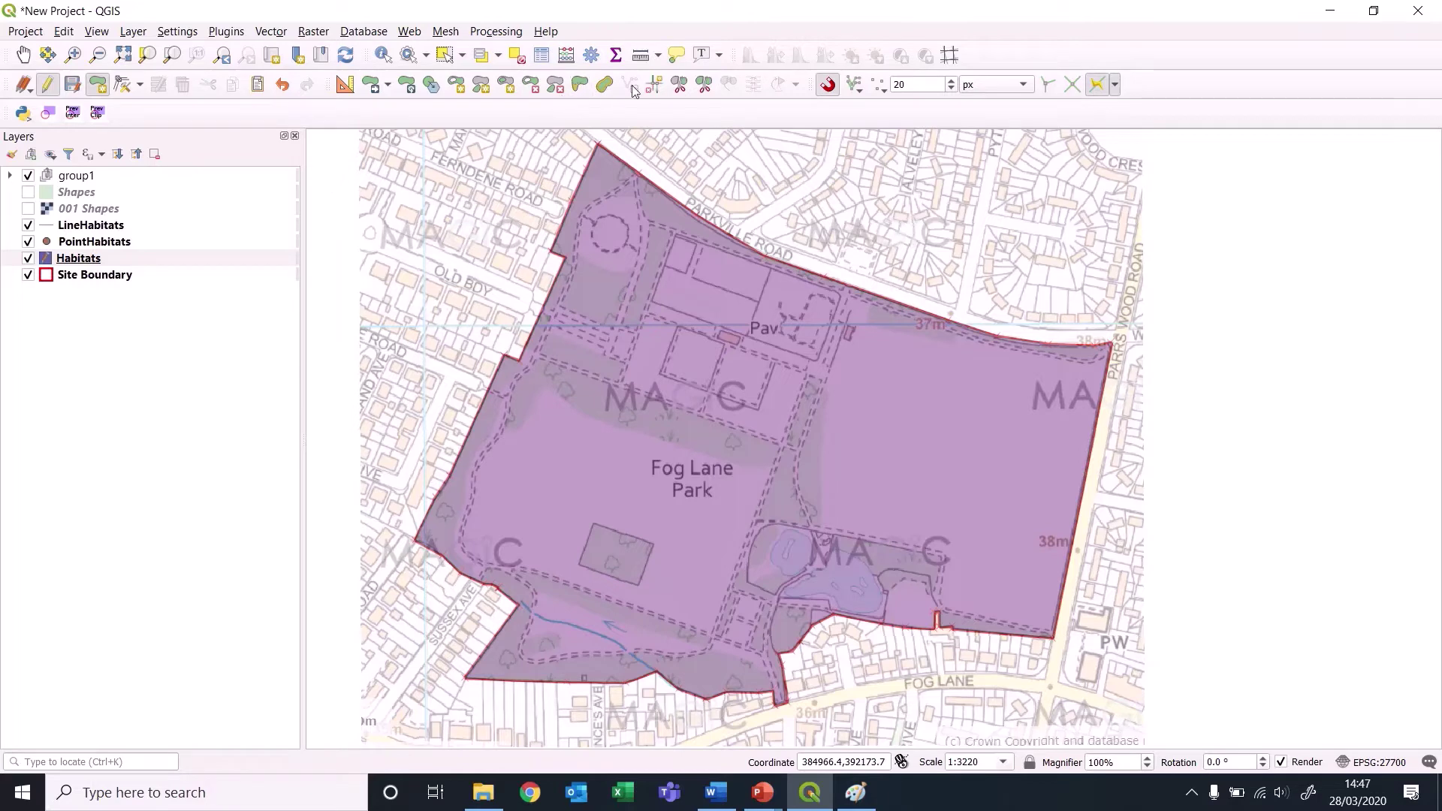
left_click(679, 84)
scroll(974, 691, "up", 2)
left_click_drag(1172, 554, 961, 573)
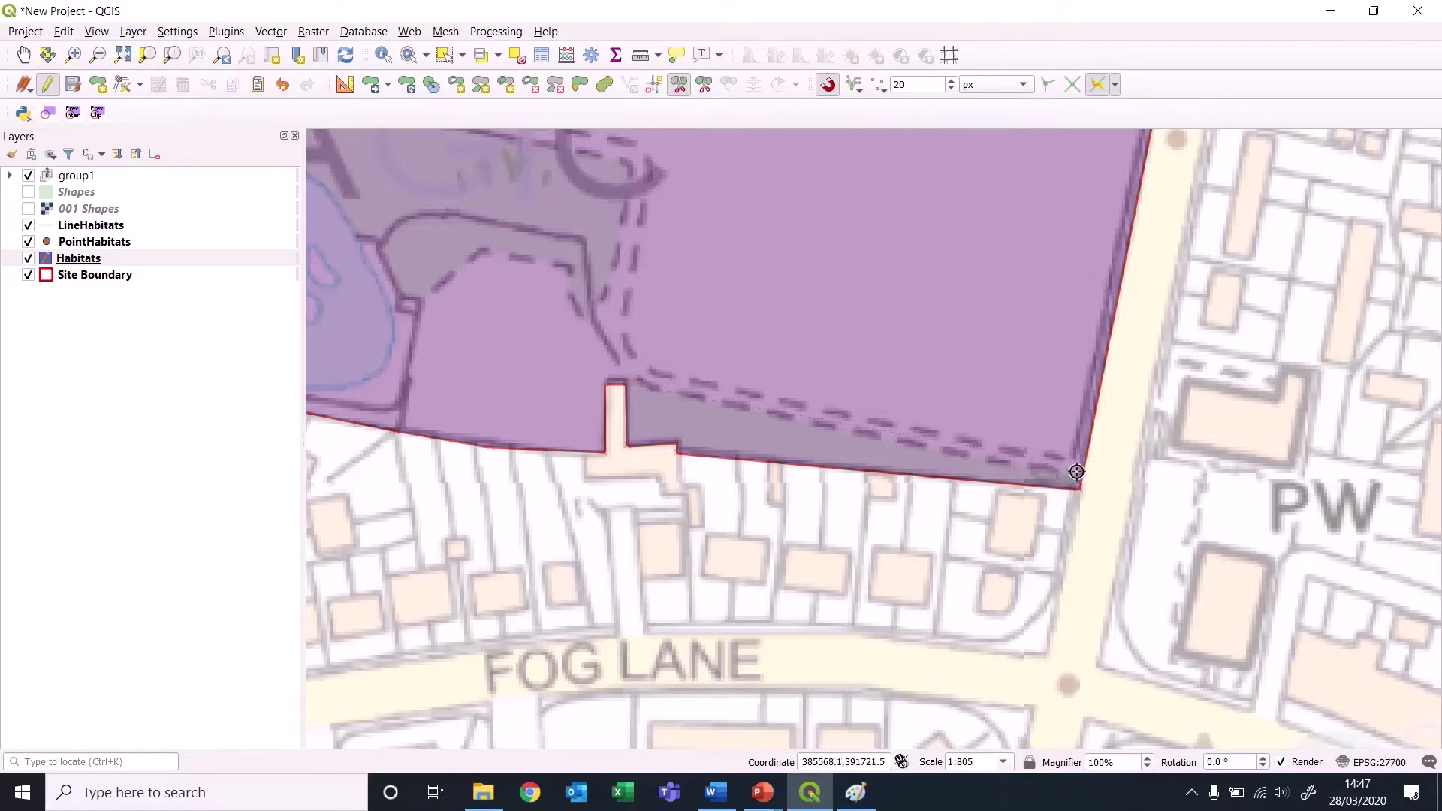
scroll(1084, 476, "up", 1)
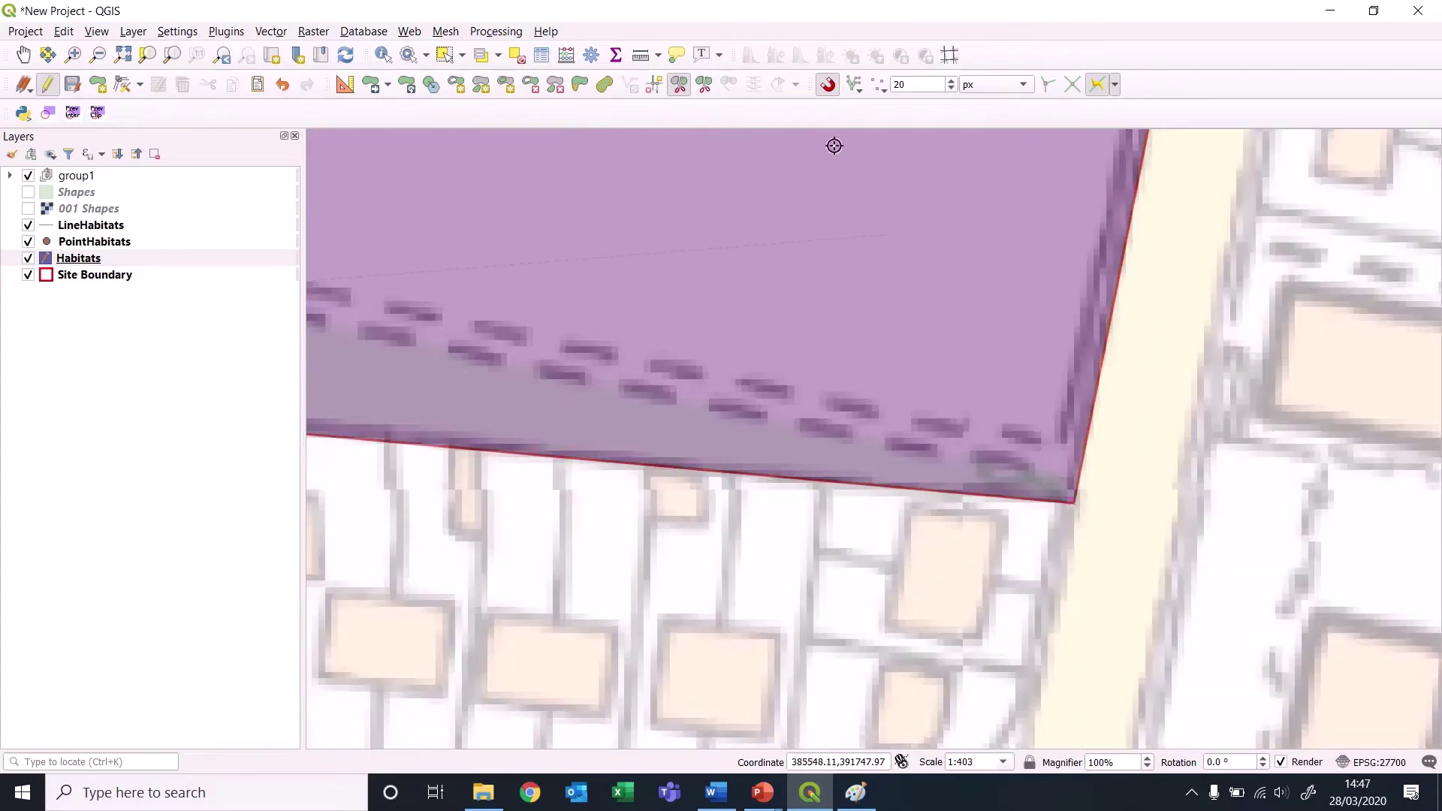
left_click(882, 90)
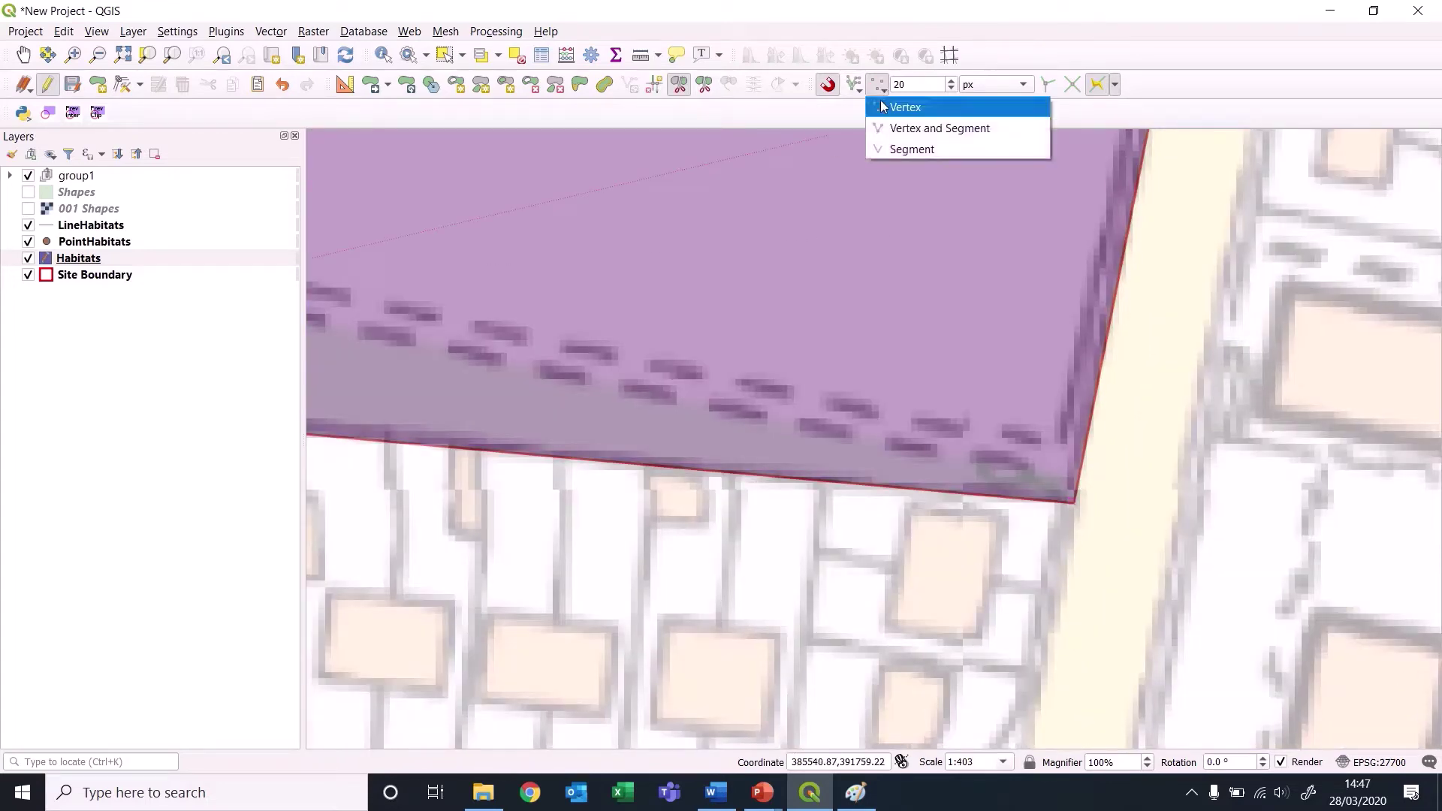
left_click(887, 129)
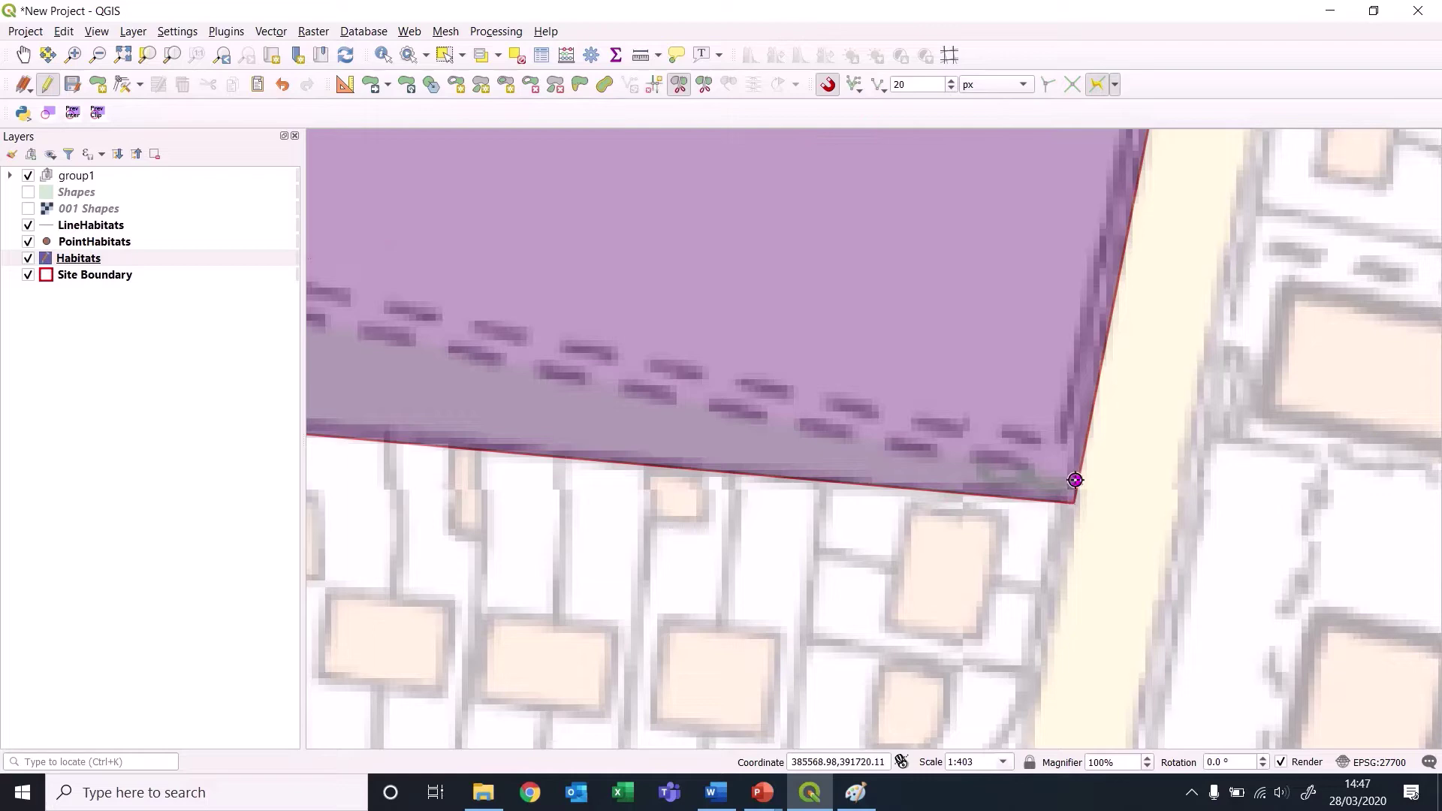
Split the Habitats polygon along the southeastern footpath, from the building notch above Fog Lane to the corner at Parrs Wood Road.
left_click_drag(810, 320, 1368, 486)
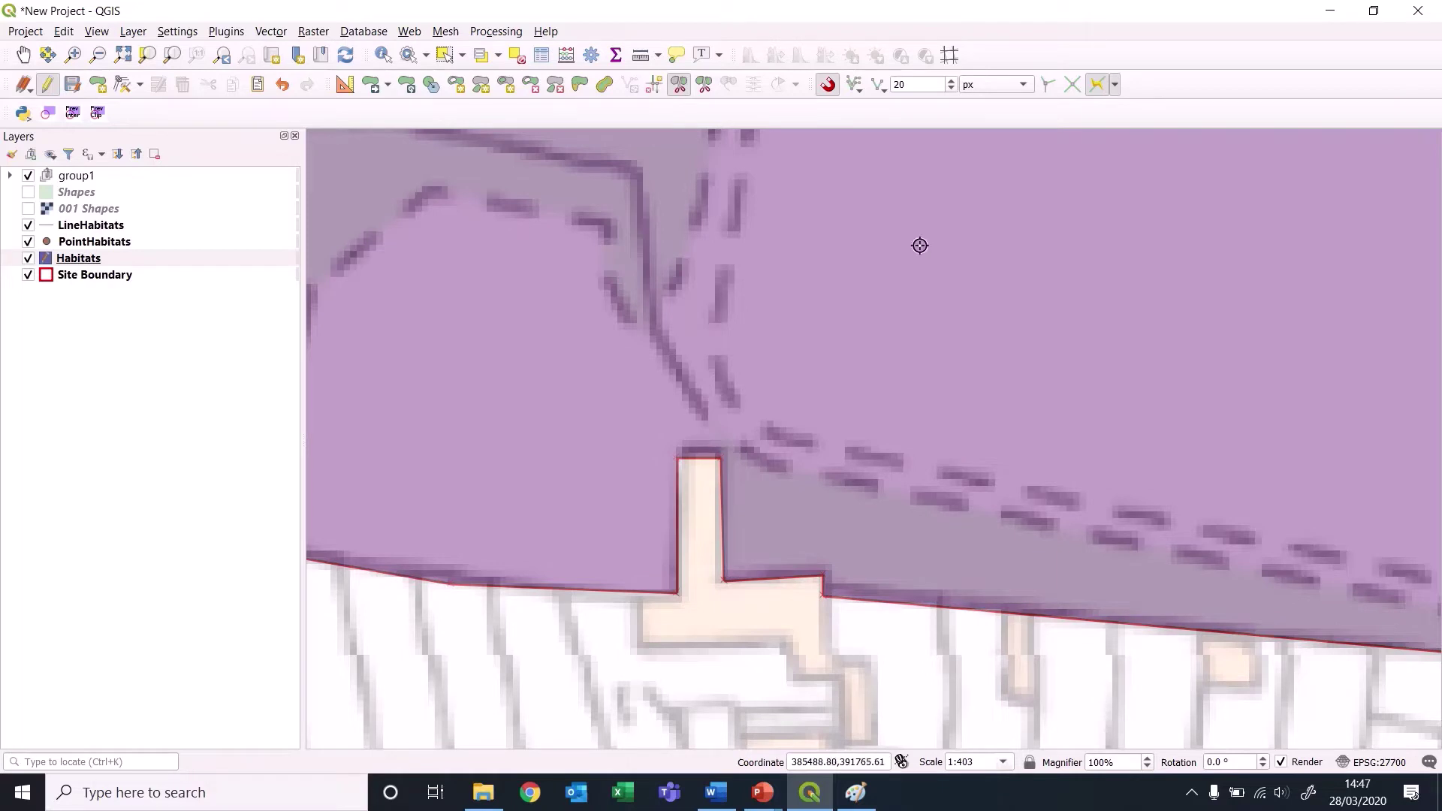
left_click(677, 85)
left_click(726, 437)
left_click_drag(1185, 553, 651, 403)
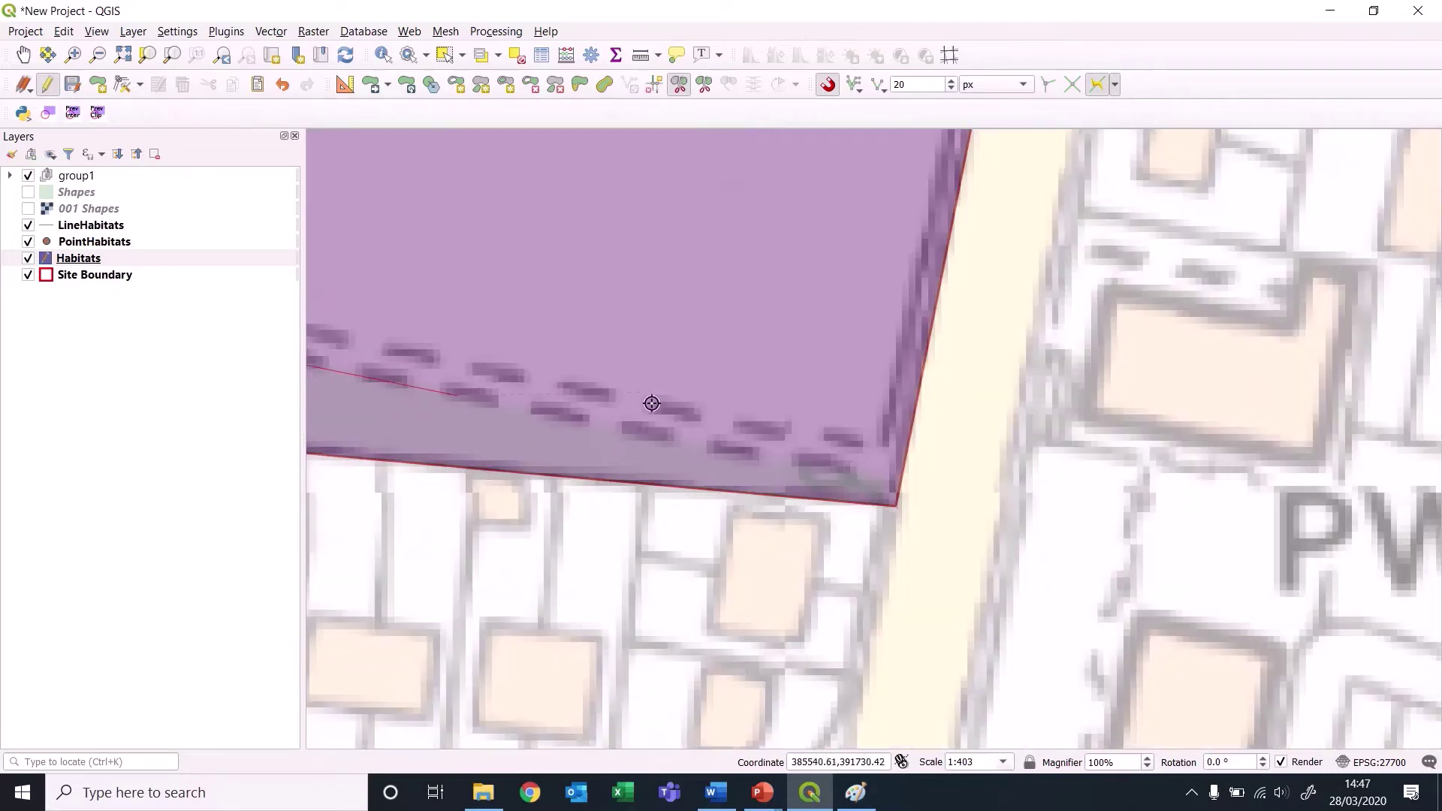
left_click(895, 483)
scroll(601, 327, "down", 2)
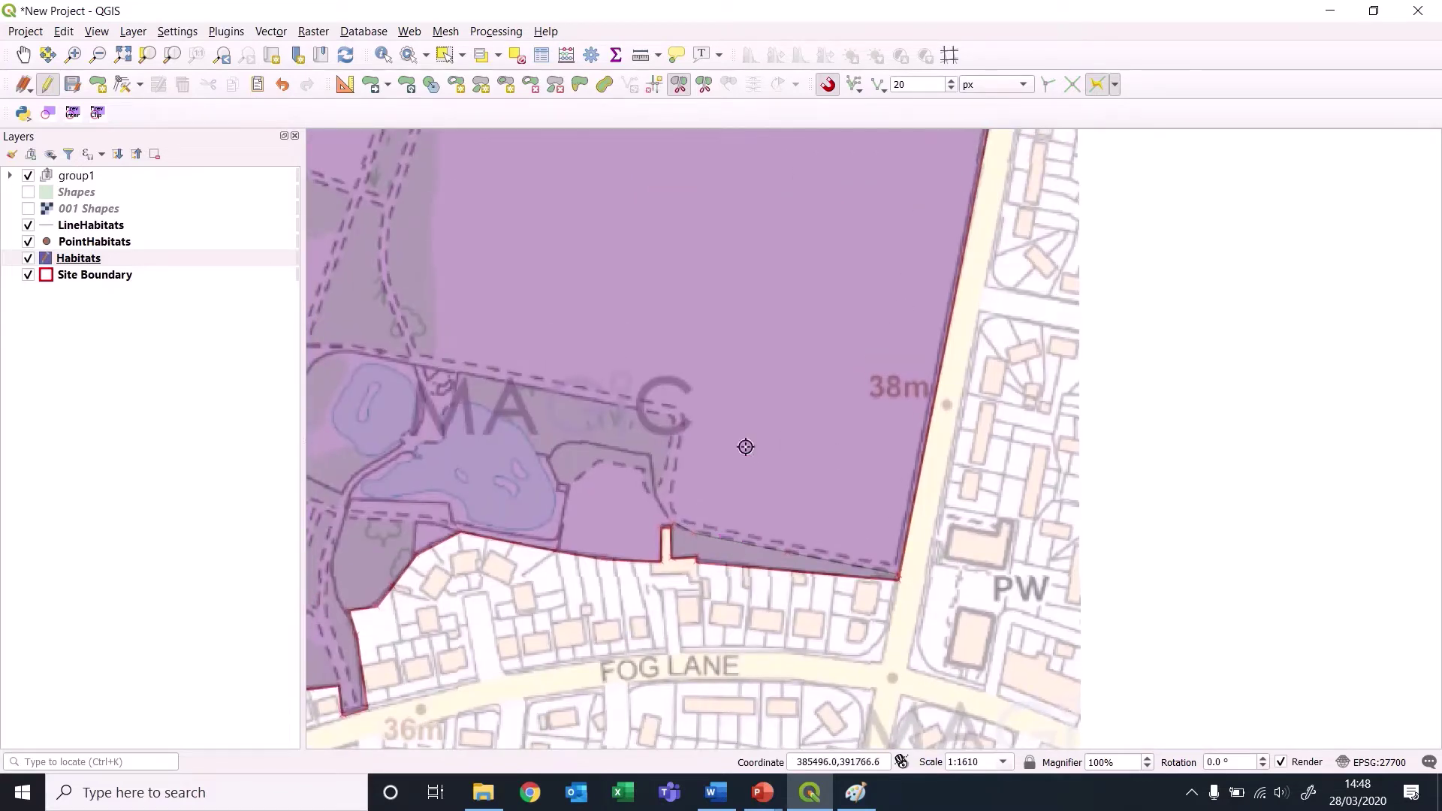
Select the main Habitats polygon and the southeastern strip in turn to check the split, then clear the selection.
left_click(444, 55)
left_click(811, 413)
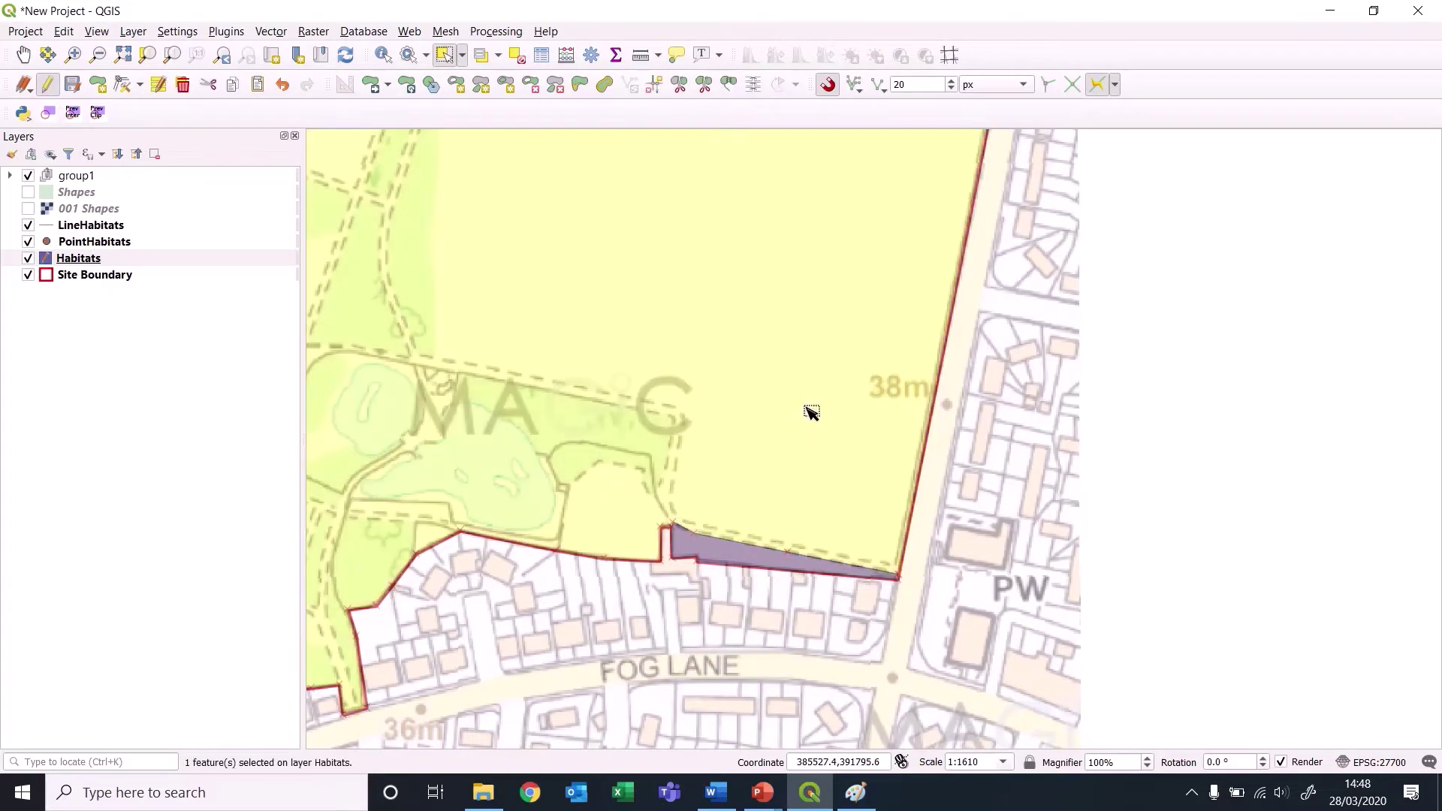
left_click(746, 565)
left_click(776, 656)
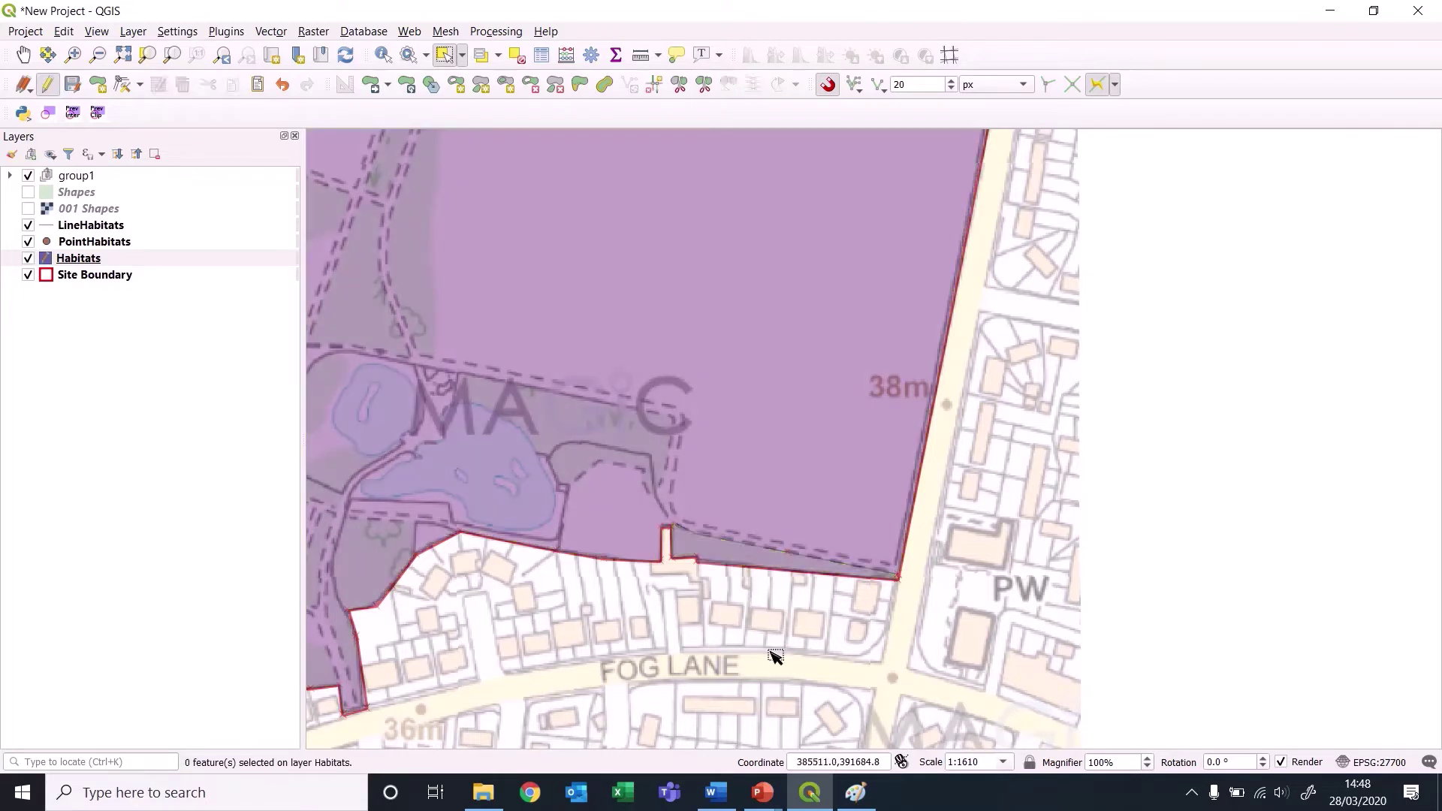
Reactivate the Split Features tool at the park's northeastern corner beside Parrs Wood Road.
key("Up")
key("Up")
key("Up")
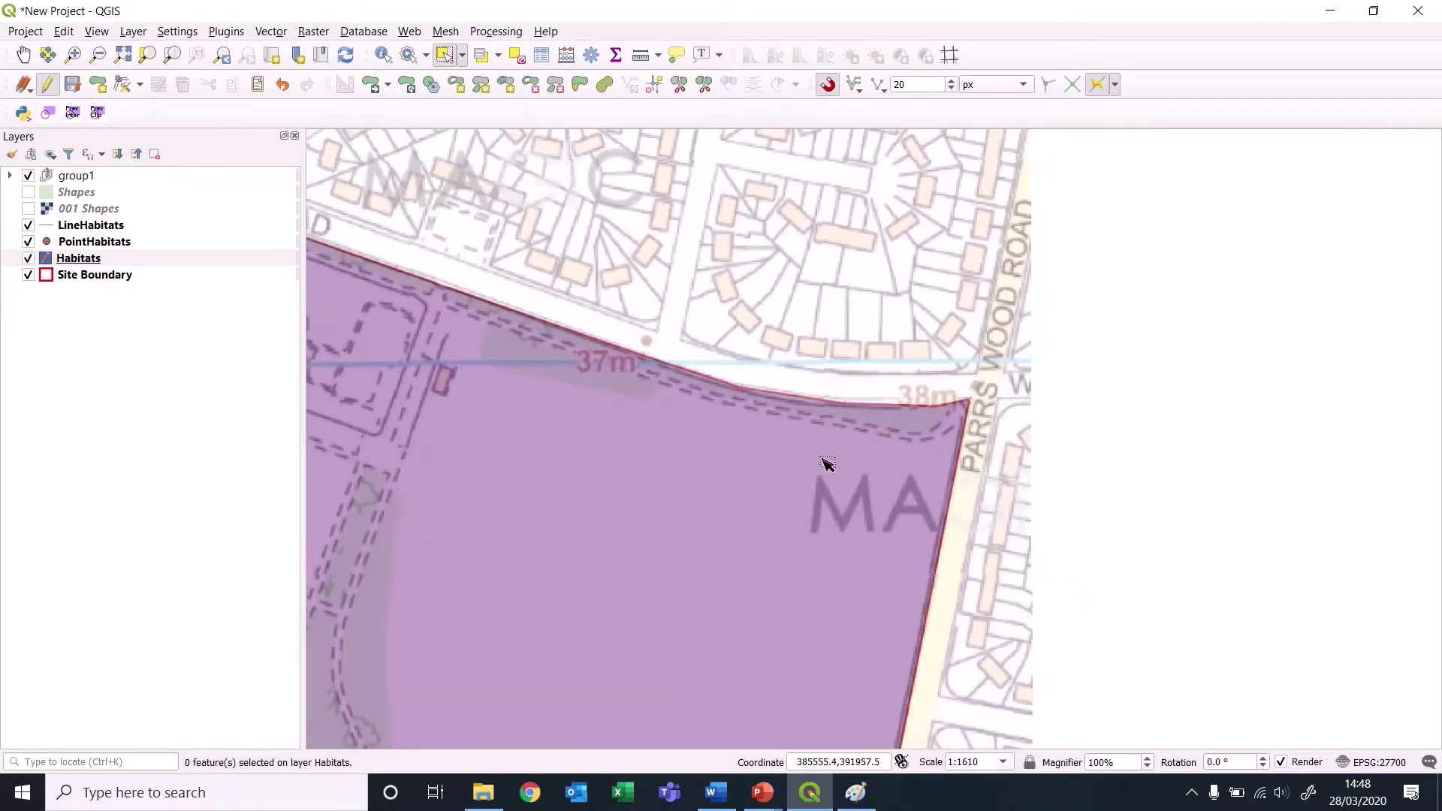
scroll(828, 463, "up", 1)
left_click_drag(795, 441, 901, 583)
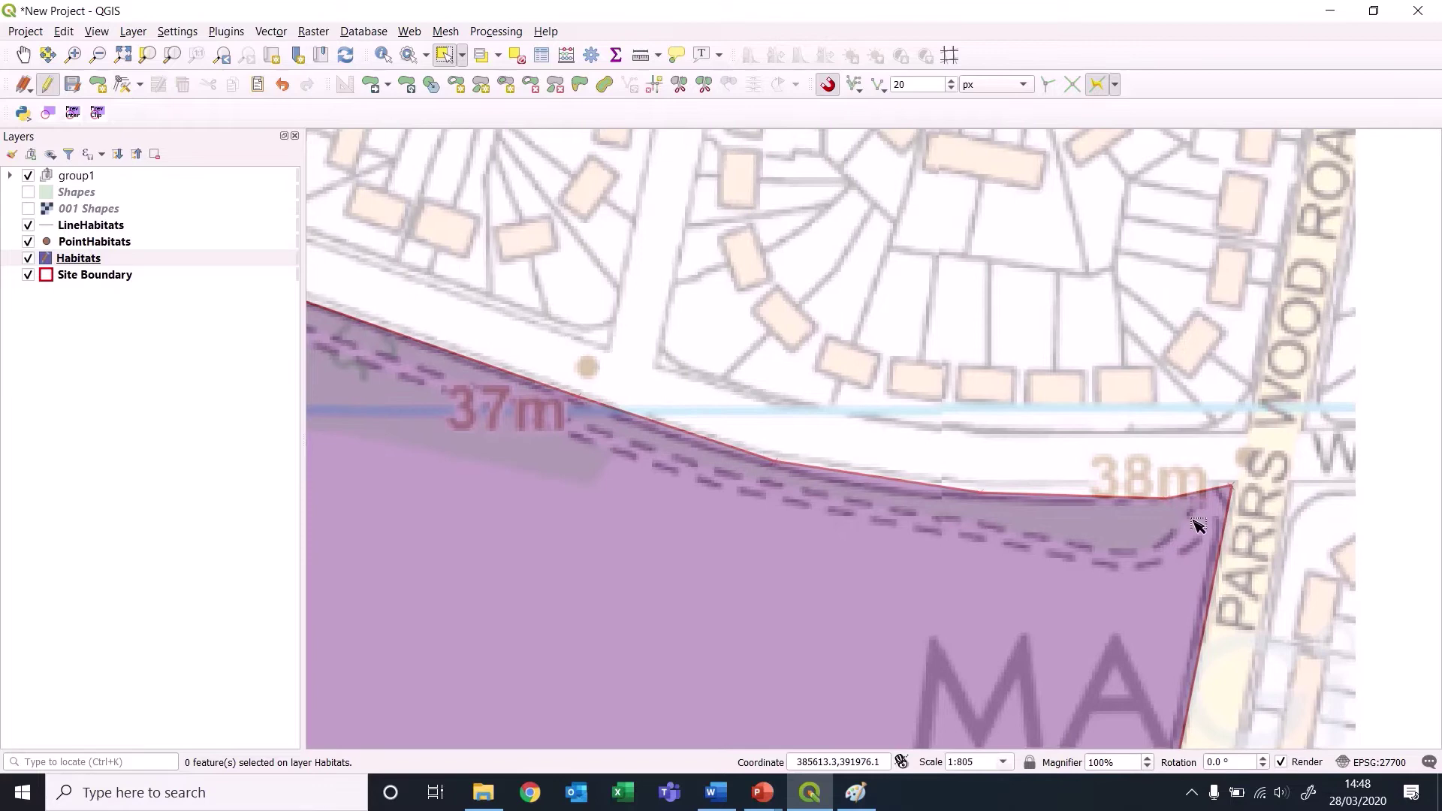
left_click(678, 85)
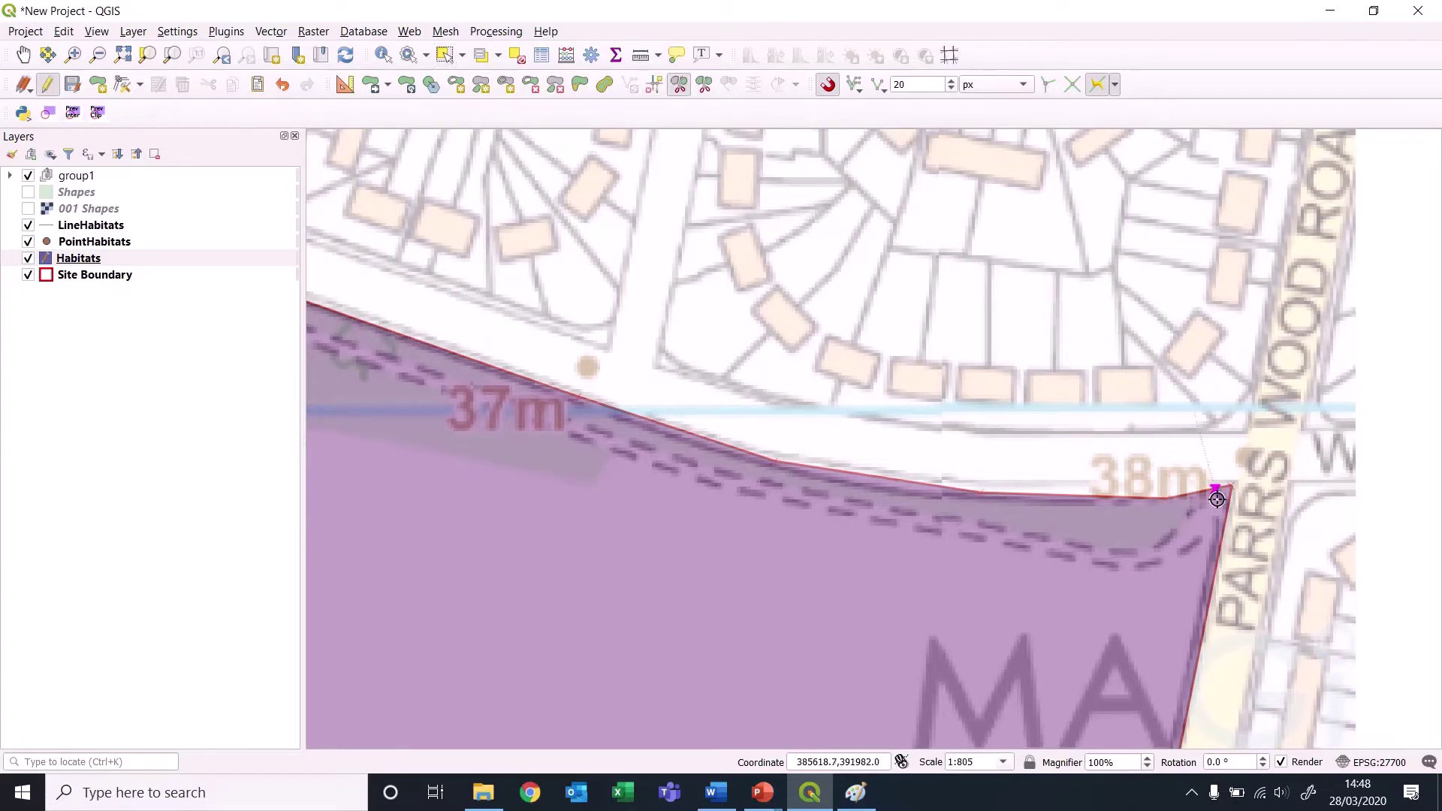
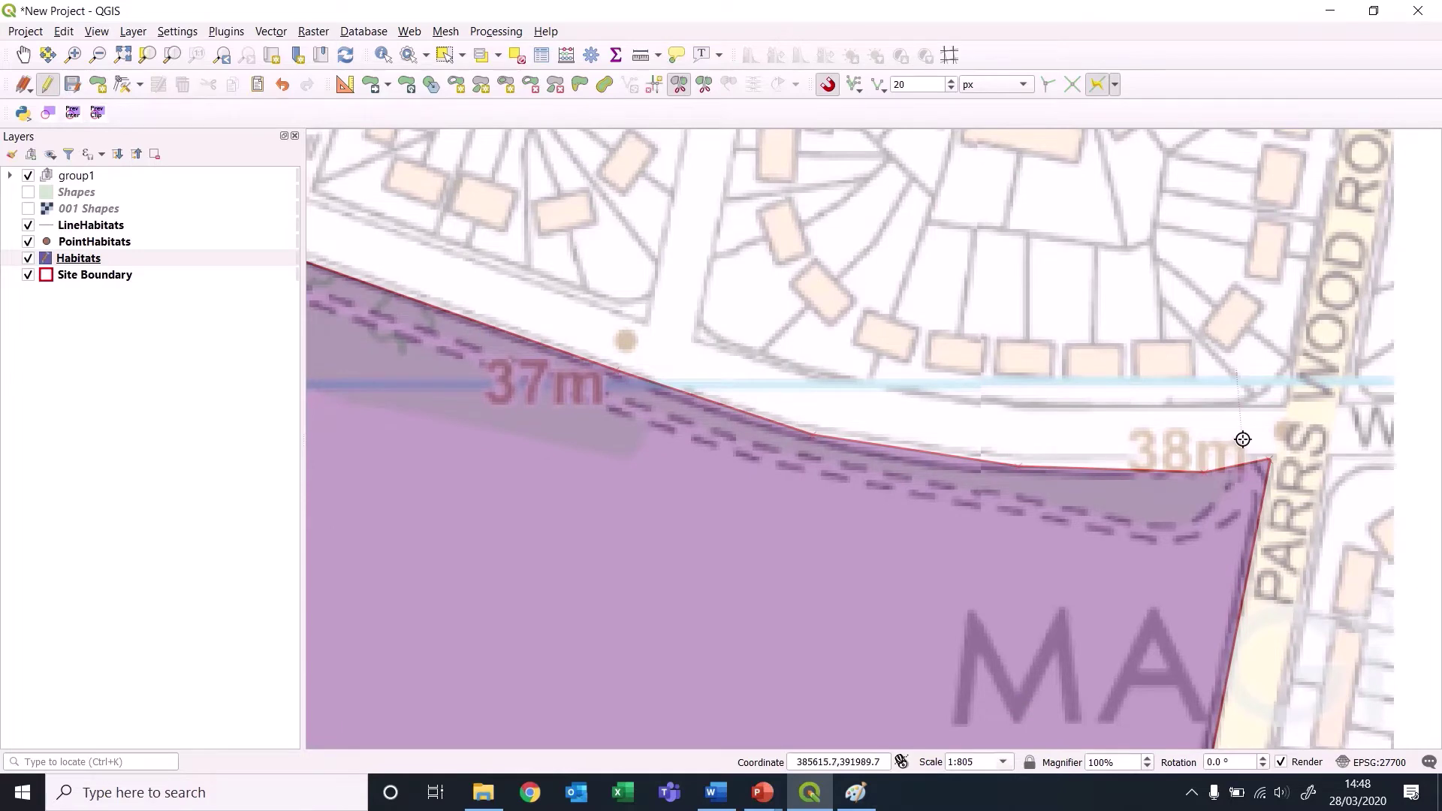
left_click(1248, 463)
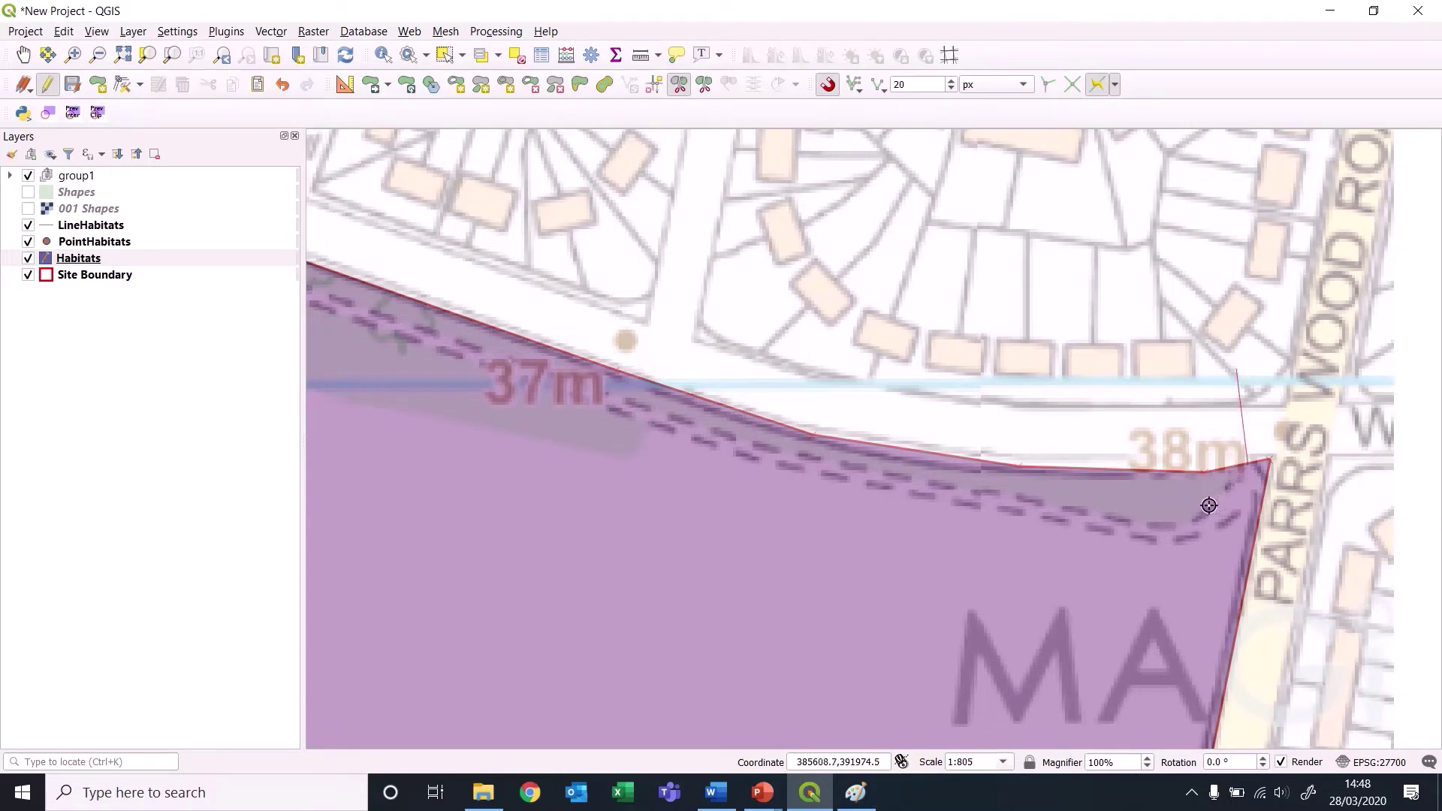
left_click(1168, 525)
right_click(737, 469)
Split the Habitats polygon along the northern footpath, from the Parrs Wood Road corner west to the path junction northeast of the pavilion.
left_click_drag(754, 486, 898, 554)
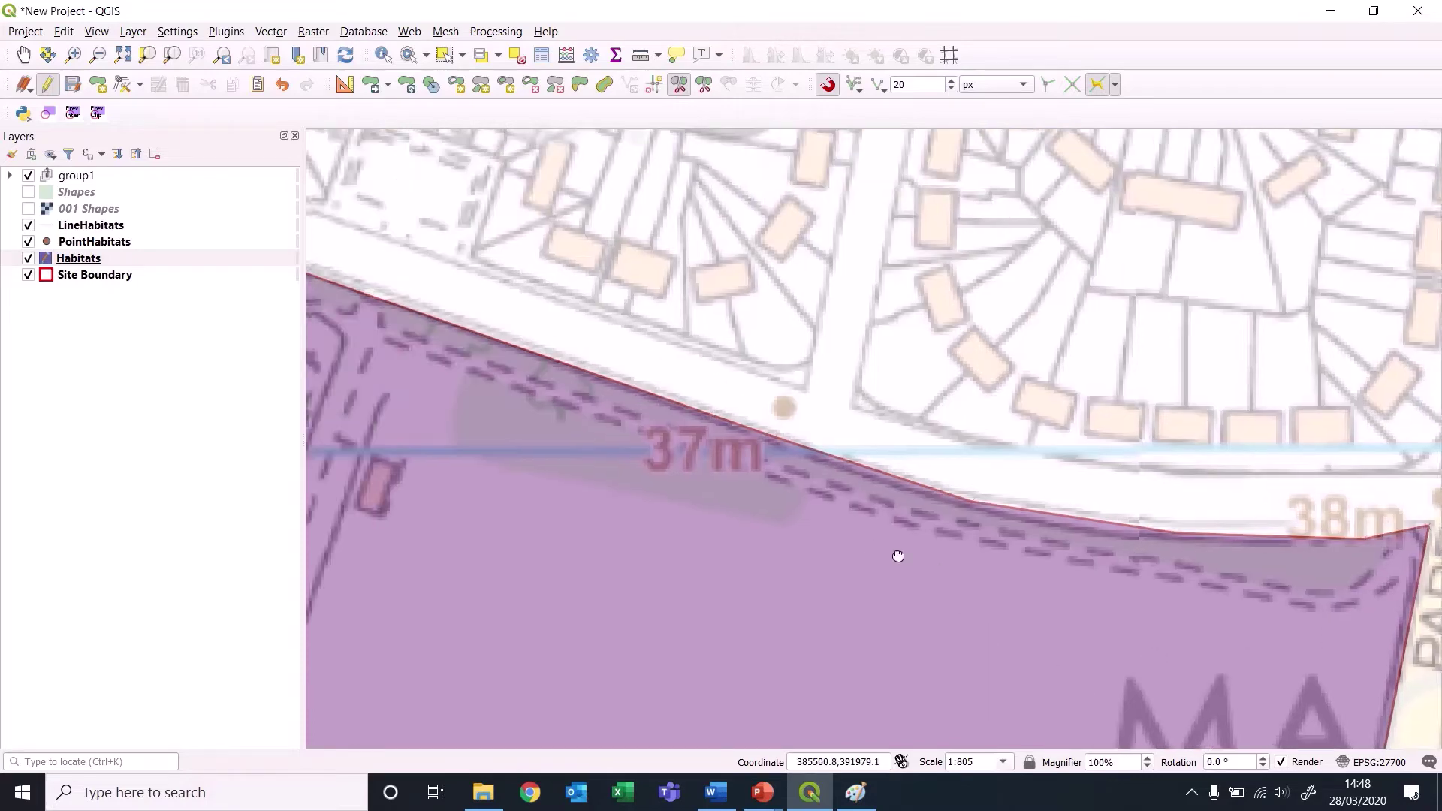
left_click(1381, 437)
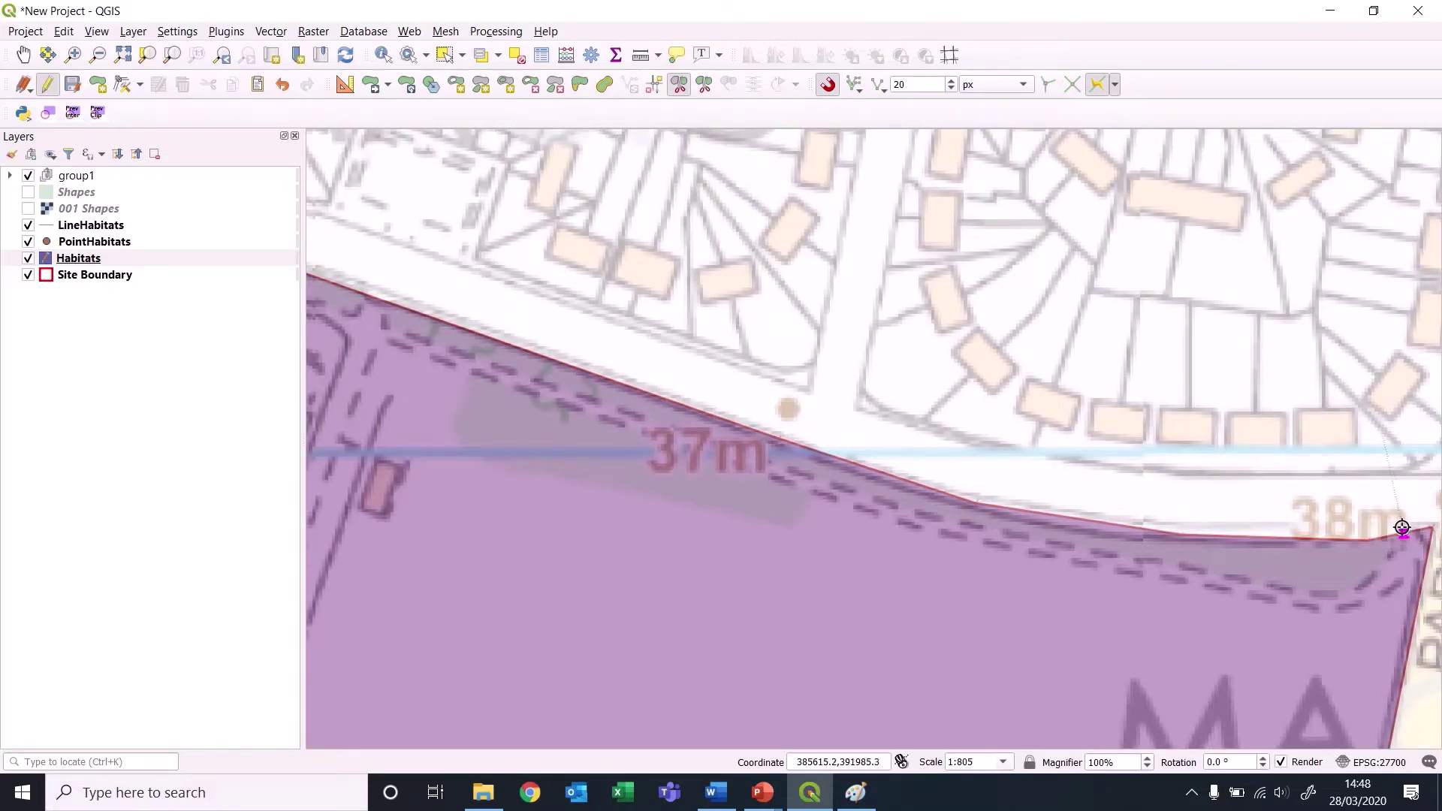
left_click(1402, 533)
left_click(1341, 590)
left_click_drag(821, 484, 1157, 641)
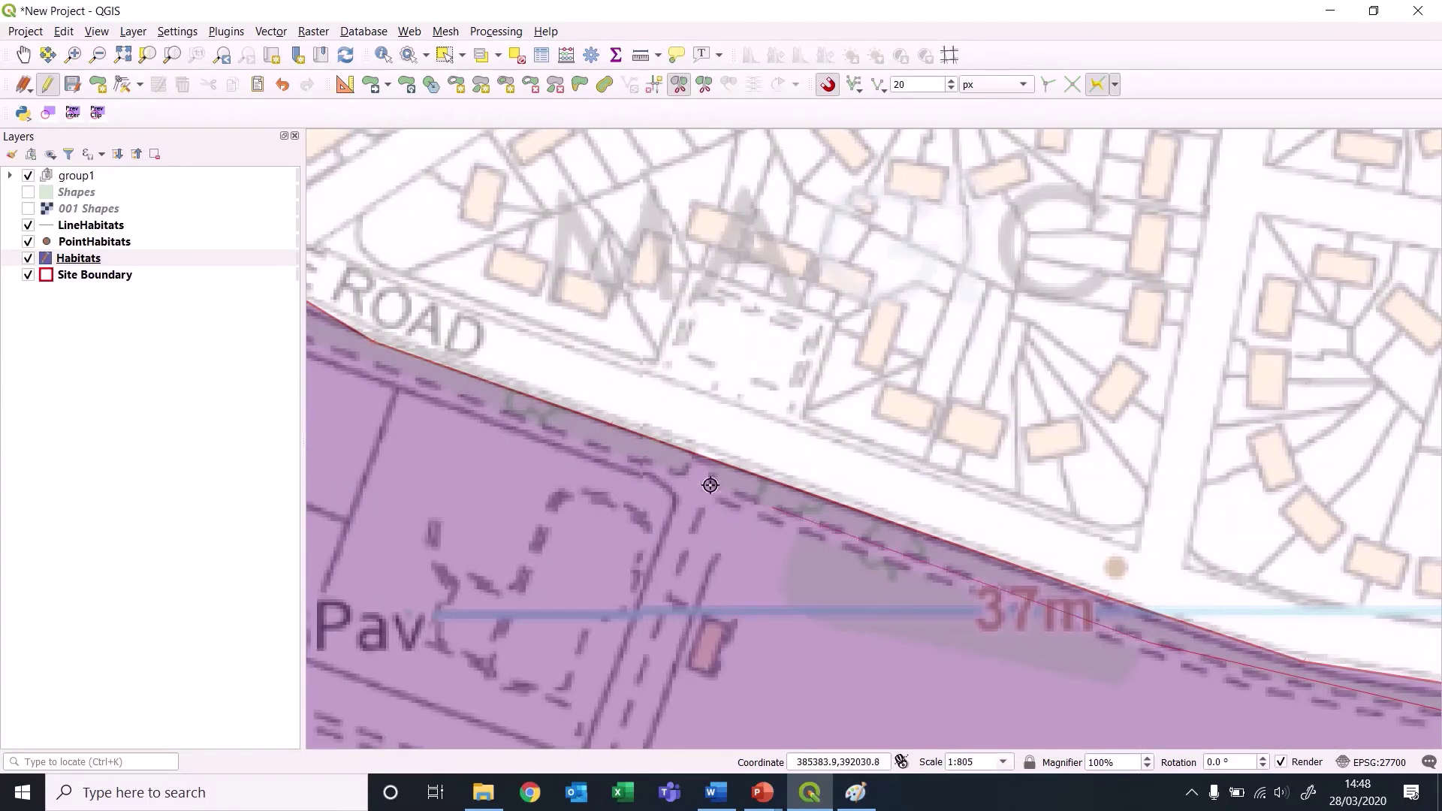
left_click(711, 485)
right_click(730, 353)
Split the Habitats polygon along the northern footpath, from the path junction northeast of the pavilion to the path apex beside Parkville Road.
left_click_drag(502, 486, 901, 624)
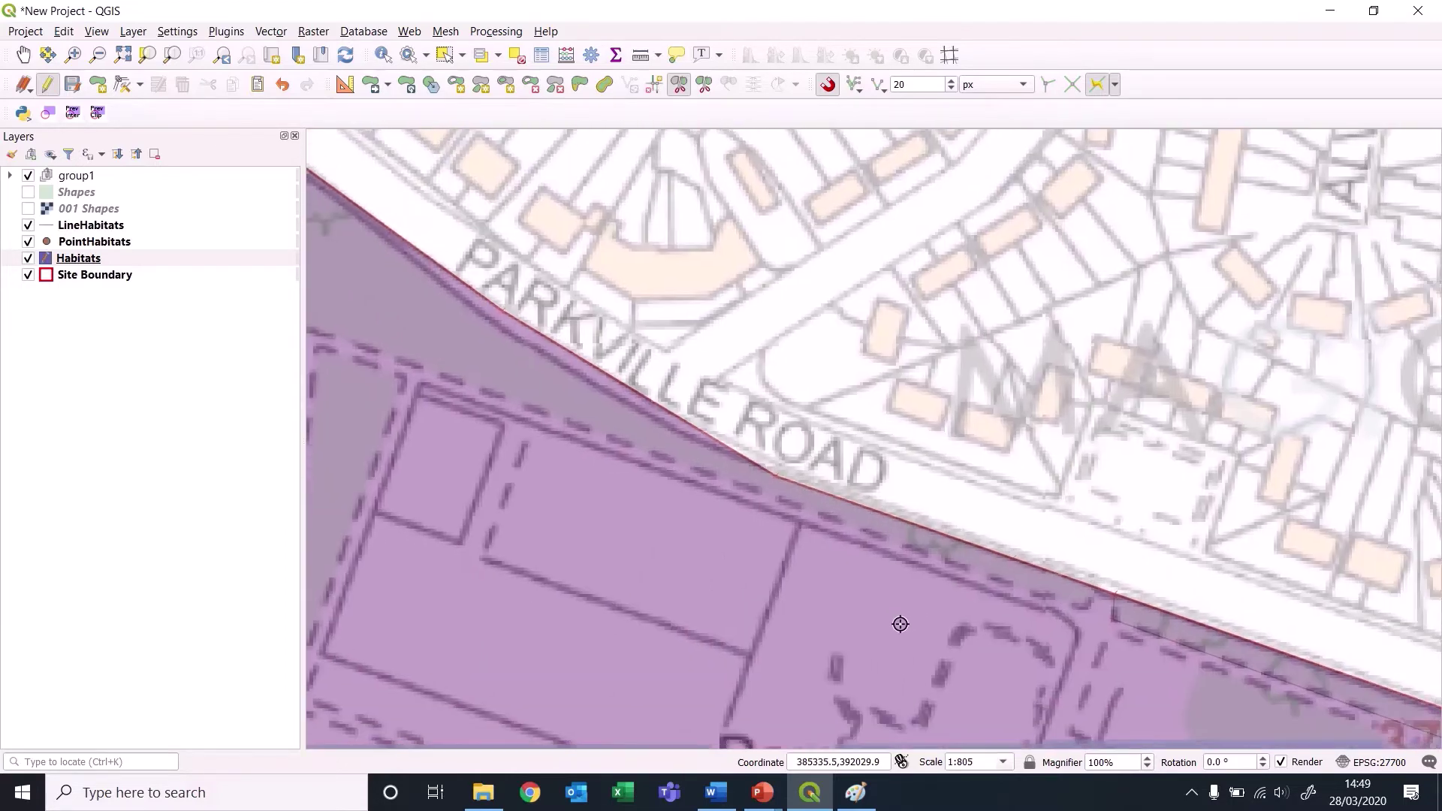
left_click(1110, 512)
left_click(1089, 609)
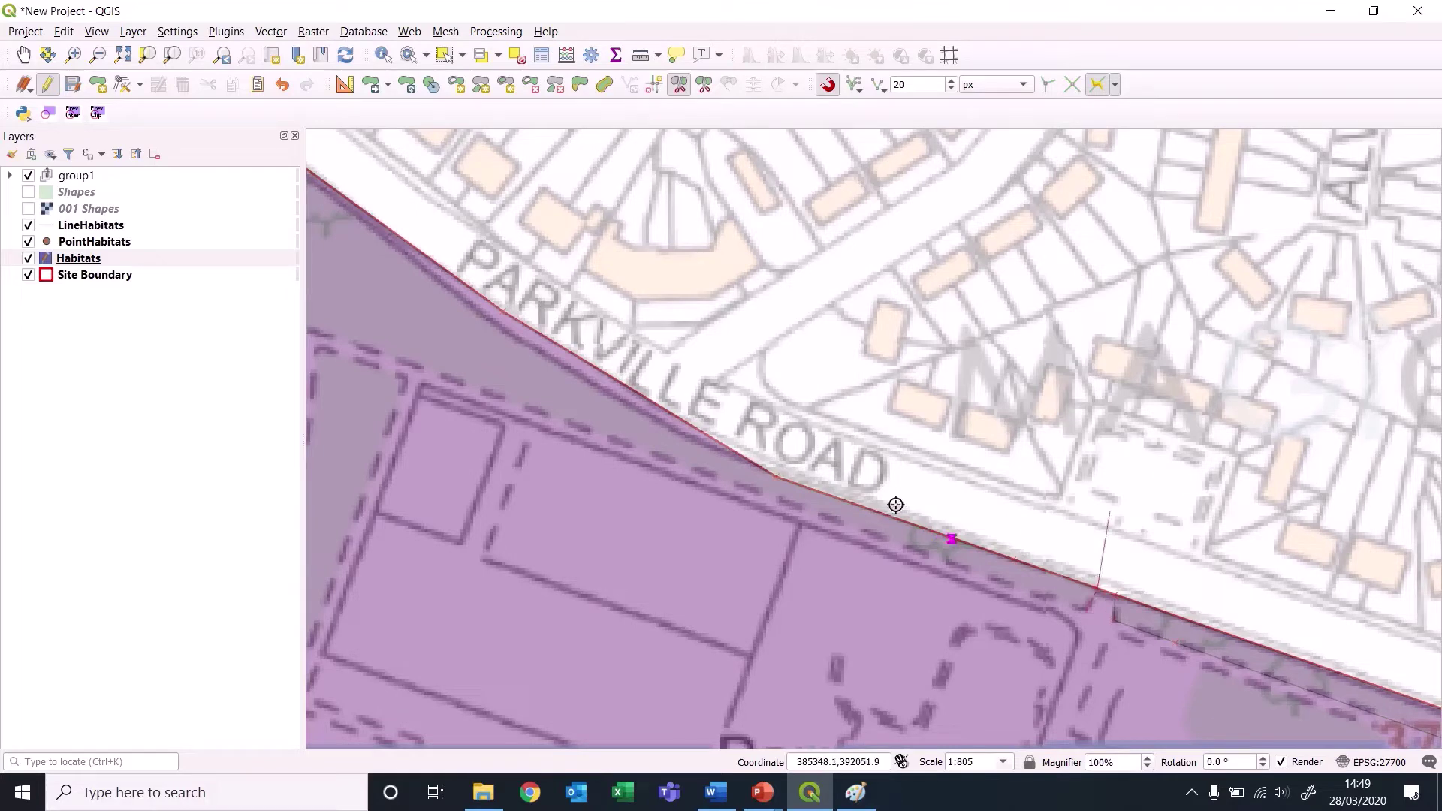
left_click(674, 463)
left_click_drag(383, 355, 686, 510)
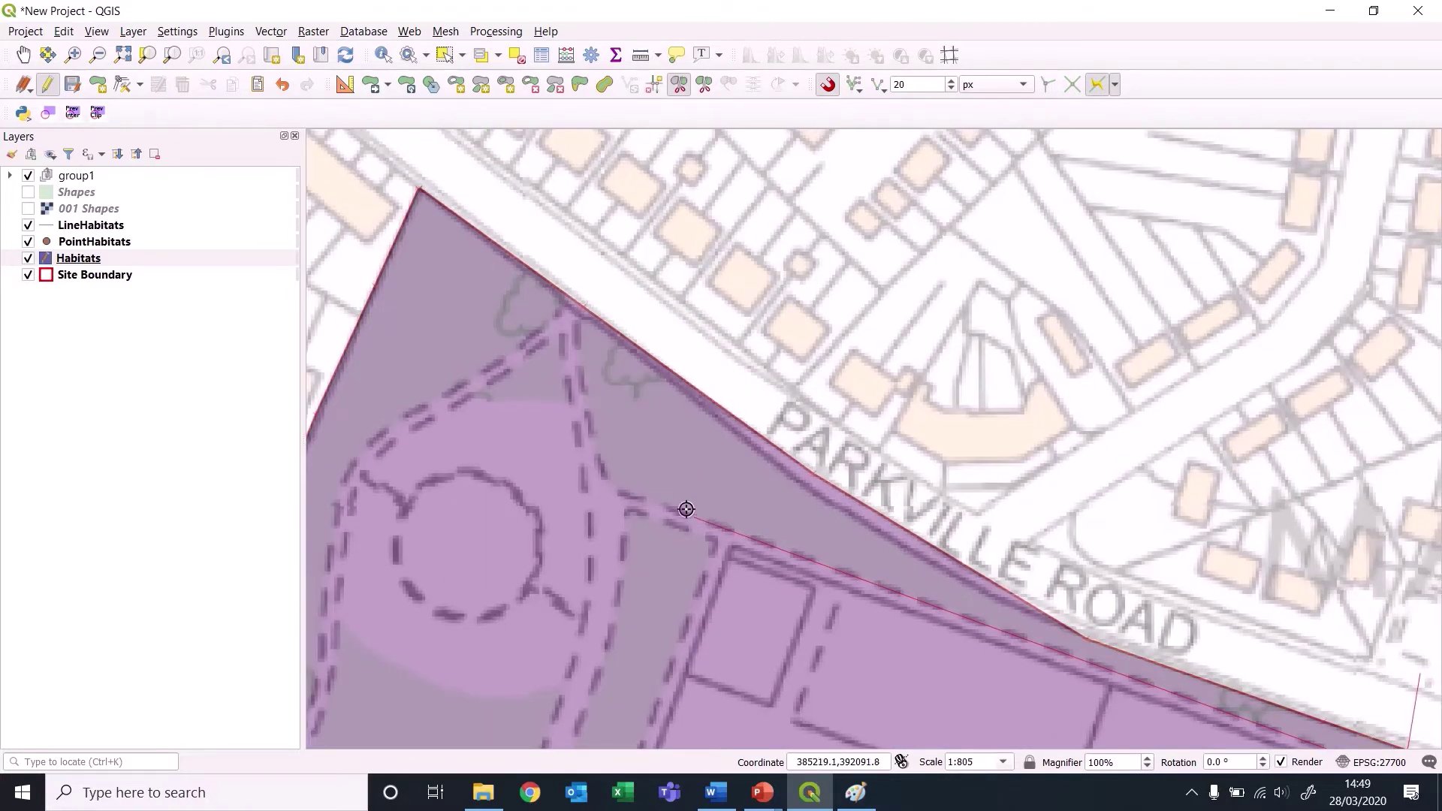
left_click(601, 473)
left_click(574, 351)
left_click(582, 308)
Split the Habitats polygon along the outer edge of the northwestern footpath, from the Parkville Road apex south to the western boundary.
left_click(580, 224)
left_click(570, 303)
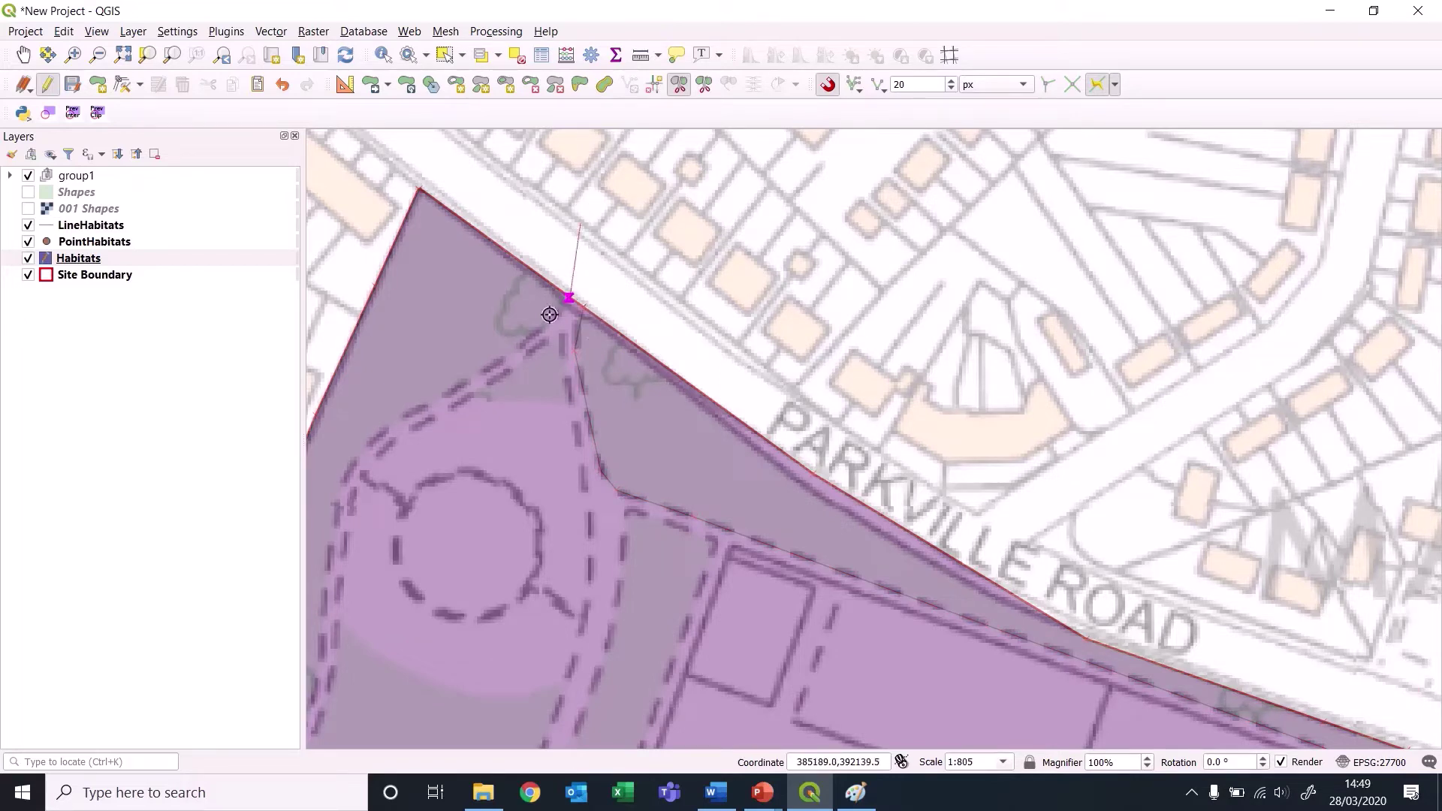
left_click(372, 434)
left_click(341, 490)
key("space")
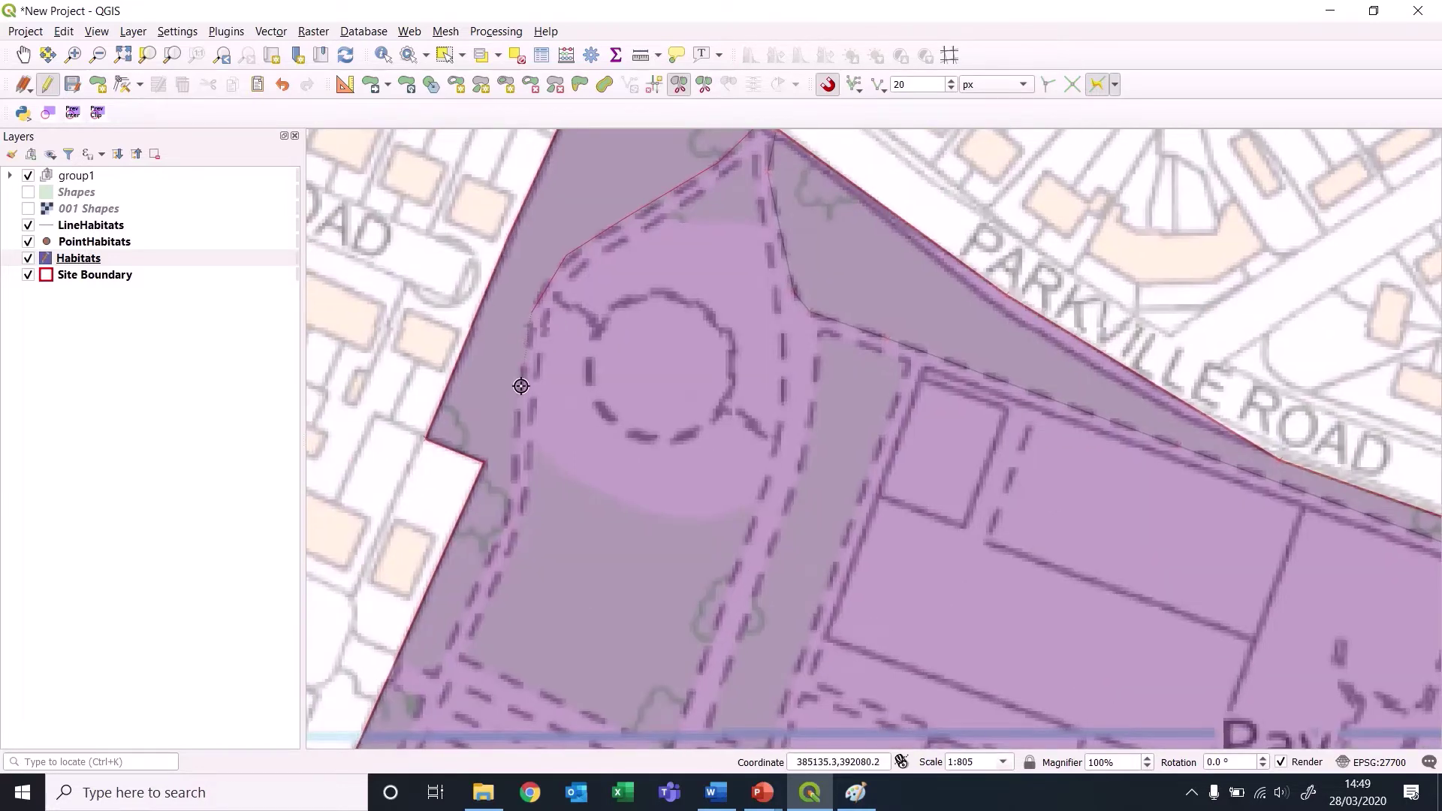
left_click(519, 449)
key("space")
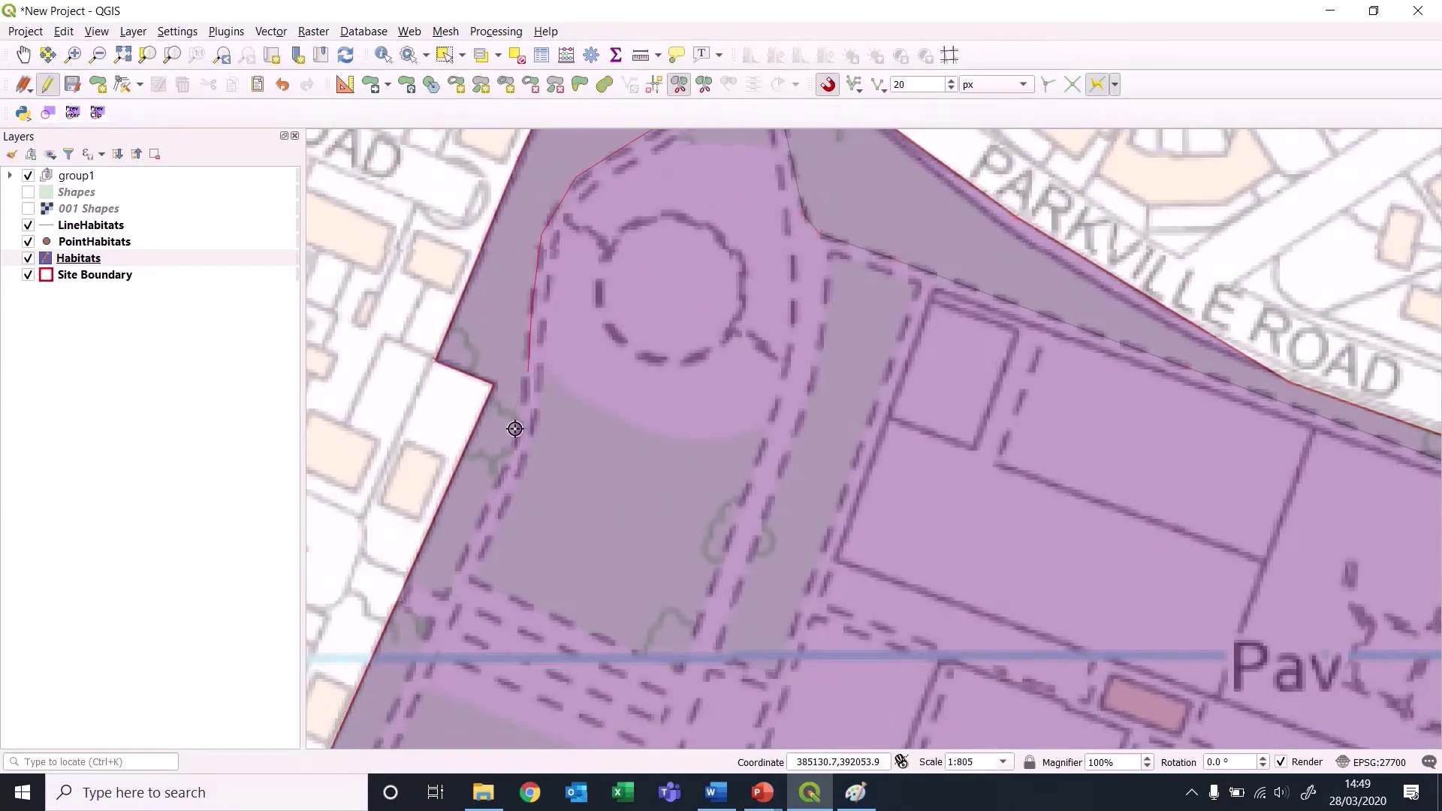
left_click(520, 433)
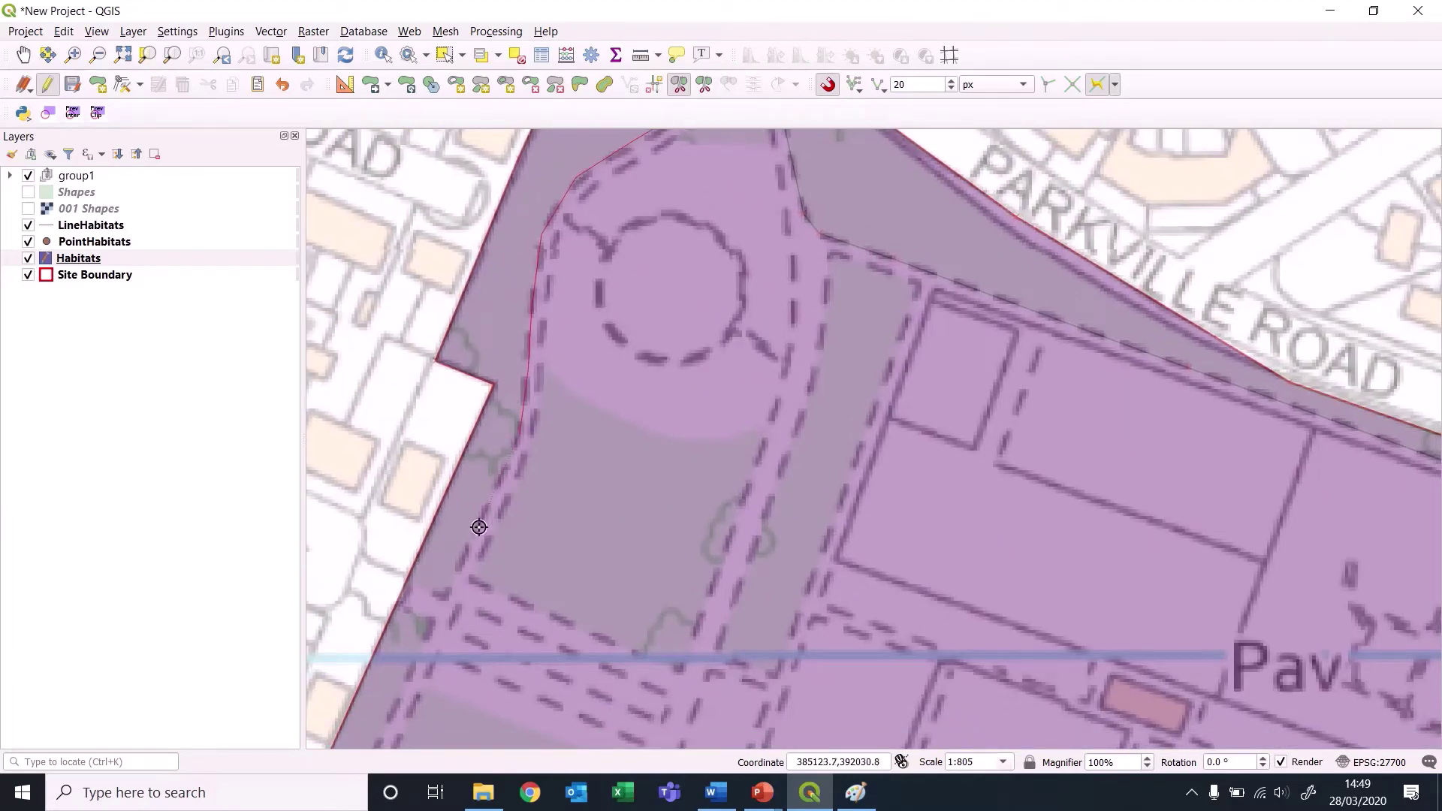
left_click(448, 596)
left_click(405, 583)
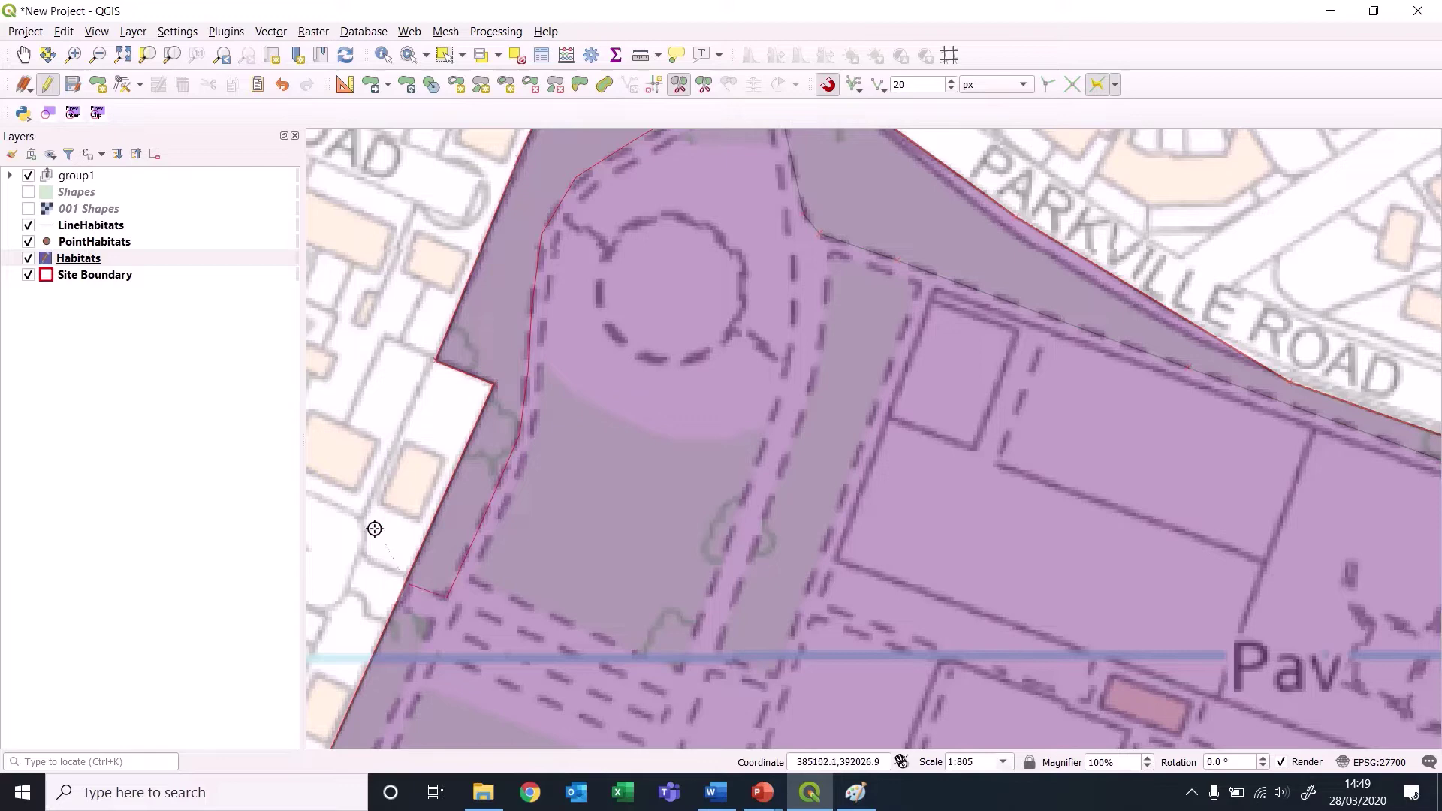
right_click(348, 496)
Split off the small Habitats parcel between the western boundary and the footpath, just north of the boundary notch.
mouse_move(574, 599)
left_mouse_down()
mouse_move(821, 199)
mouse_move(737, 345)
left_mouse_up()
left_click(557, 341)
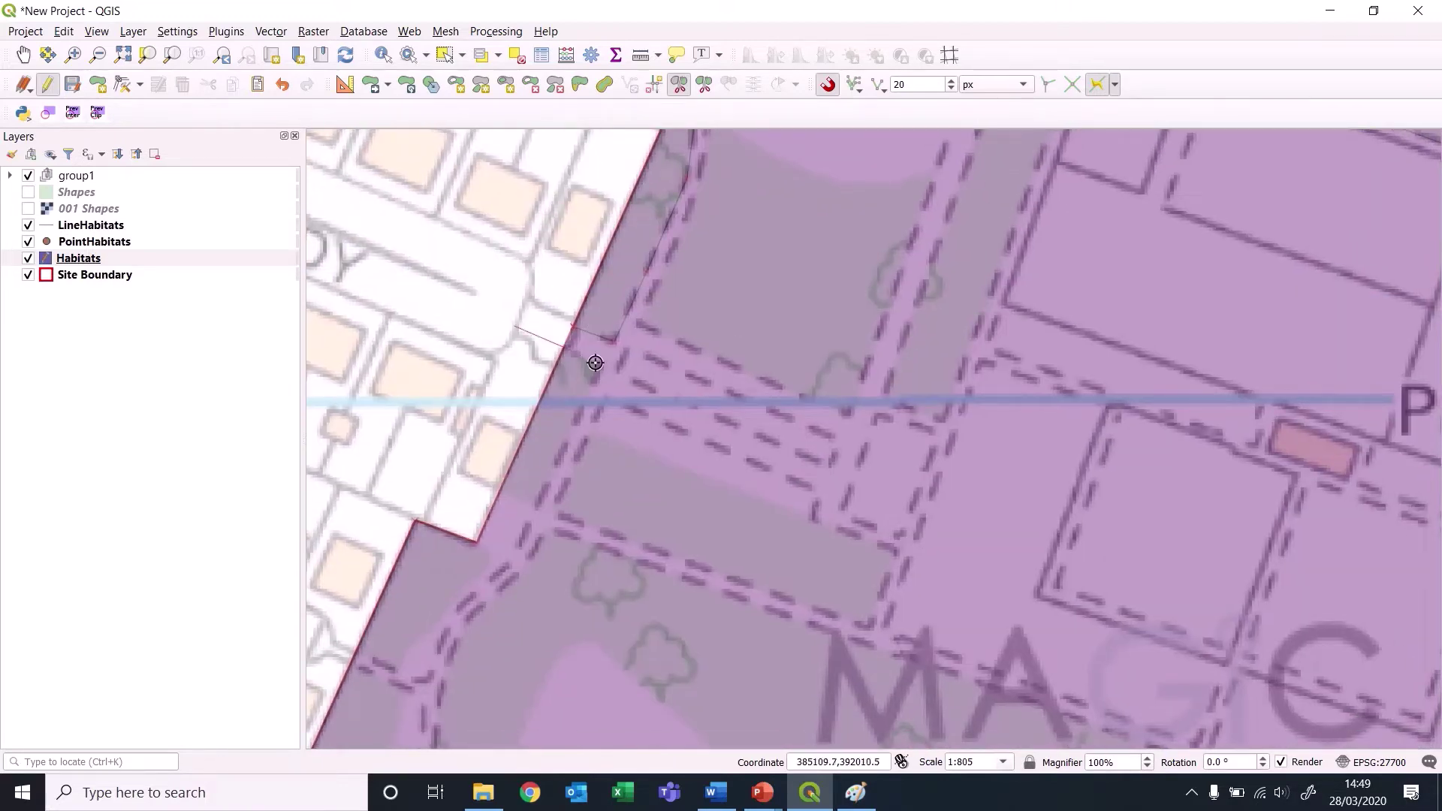
left_click(603, 366)
left_click(537, 506)
left_click(499, 493)
Split the Habitats polygon along the western footpath, from the boundary notch corner southwest to the short side path.
left_click_drag(478, 474, 637, 303)
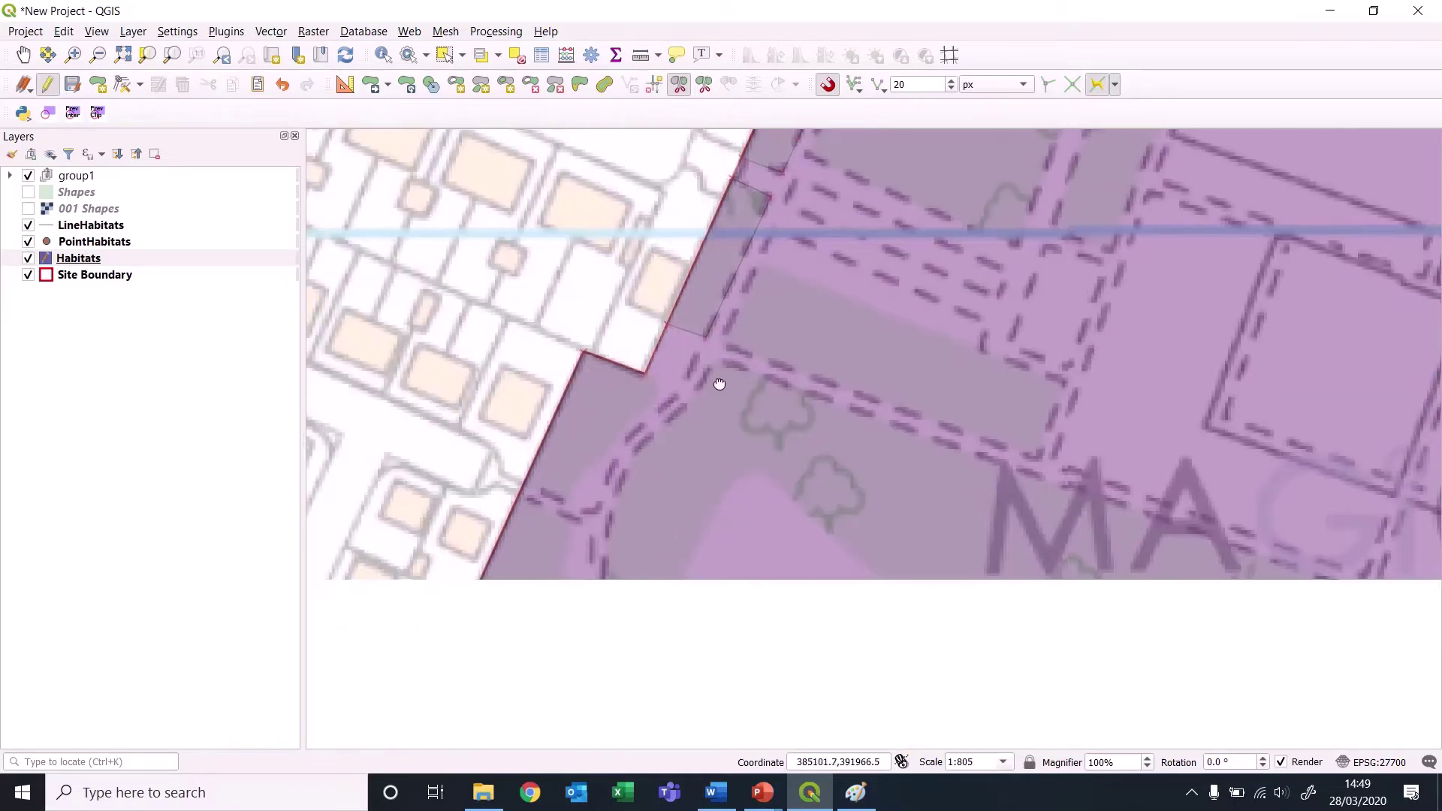
left_click(633, 365)
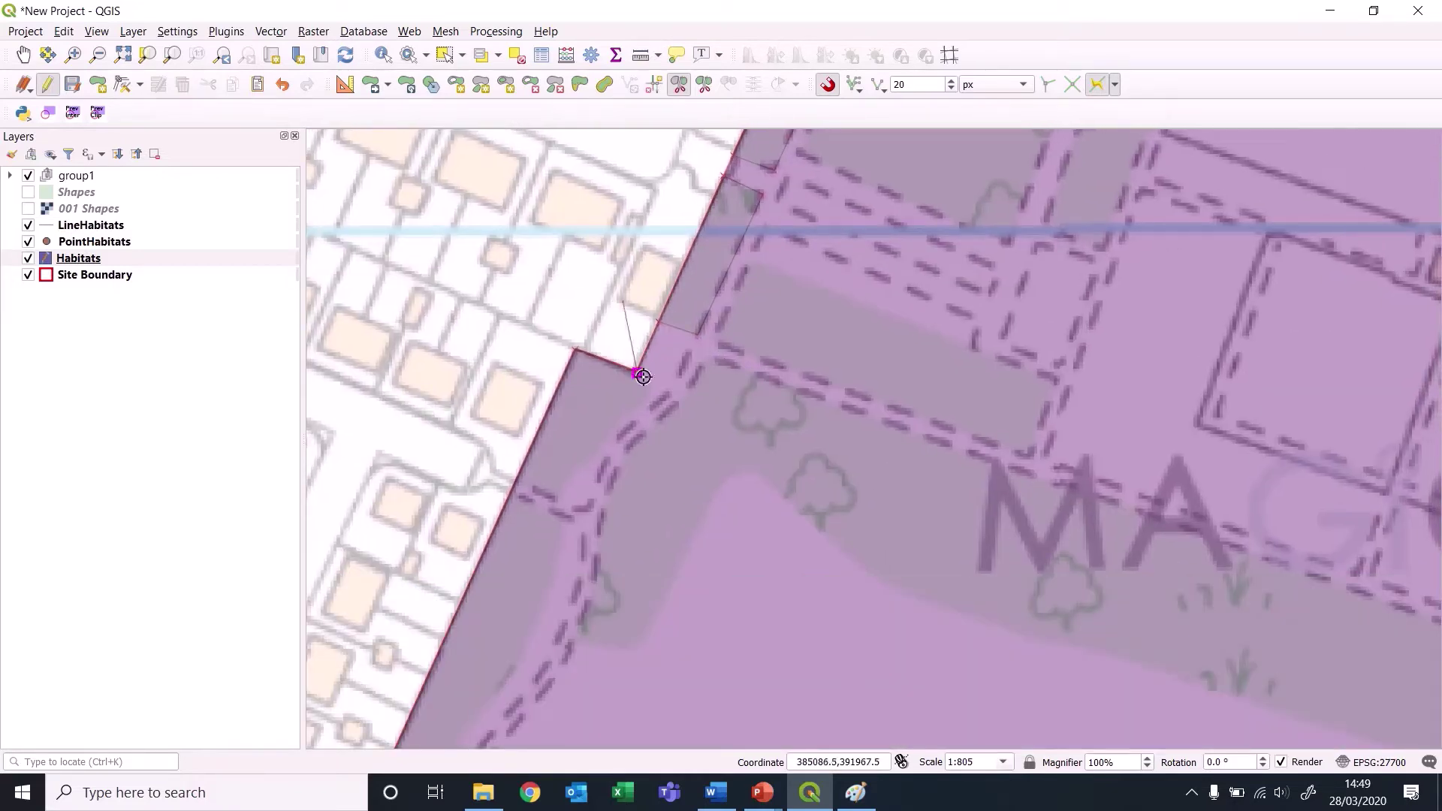
left_click(595, 462)
left_click(569, 476)
left_click(516, 483)
Split the Habitats polygon along the western footpath, from the short side path south to the park's southwestern boundary.
left_click_drag(554, 631, 667, 393)
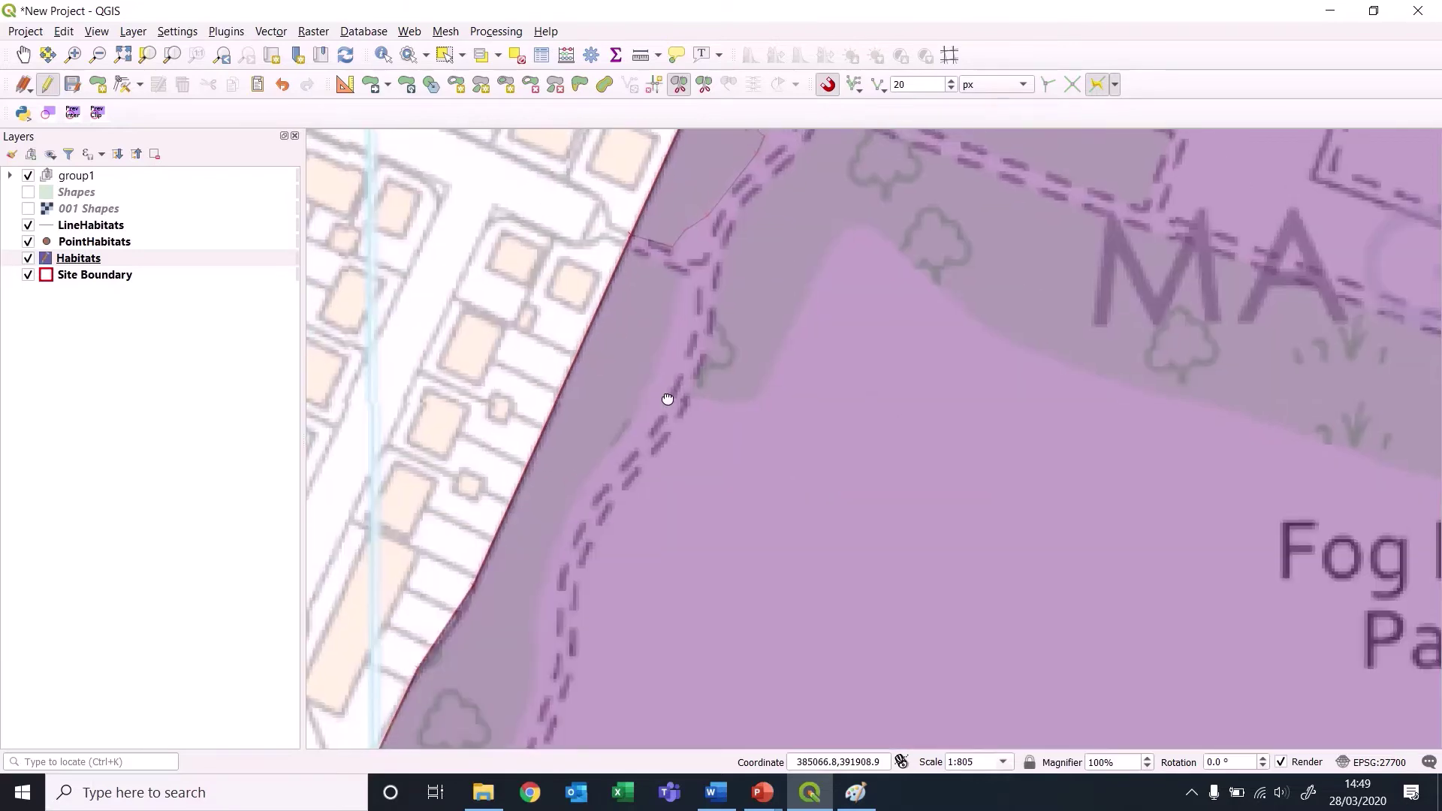
left_click(585, 249)
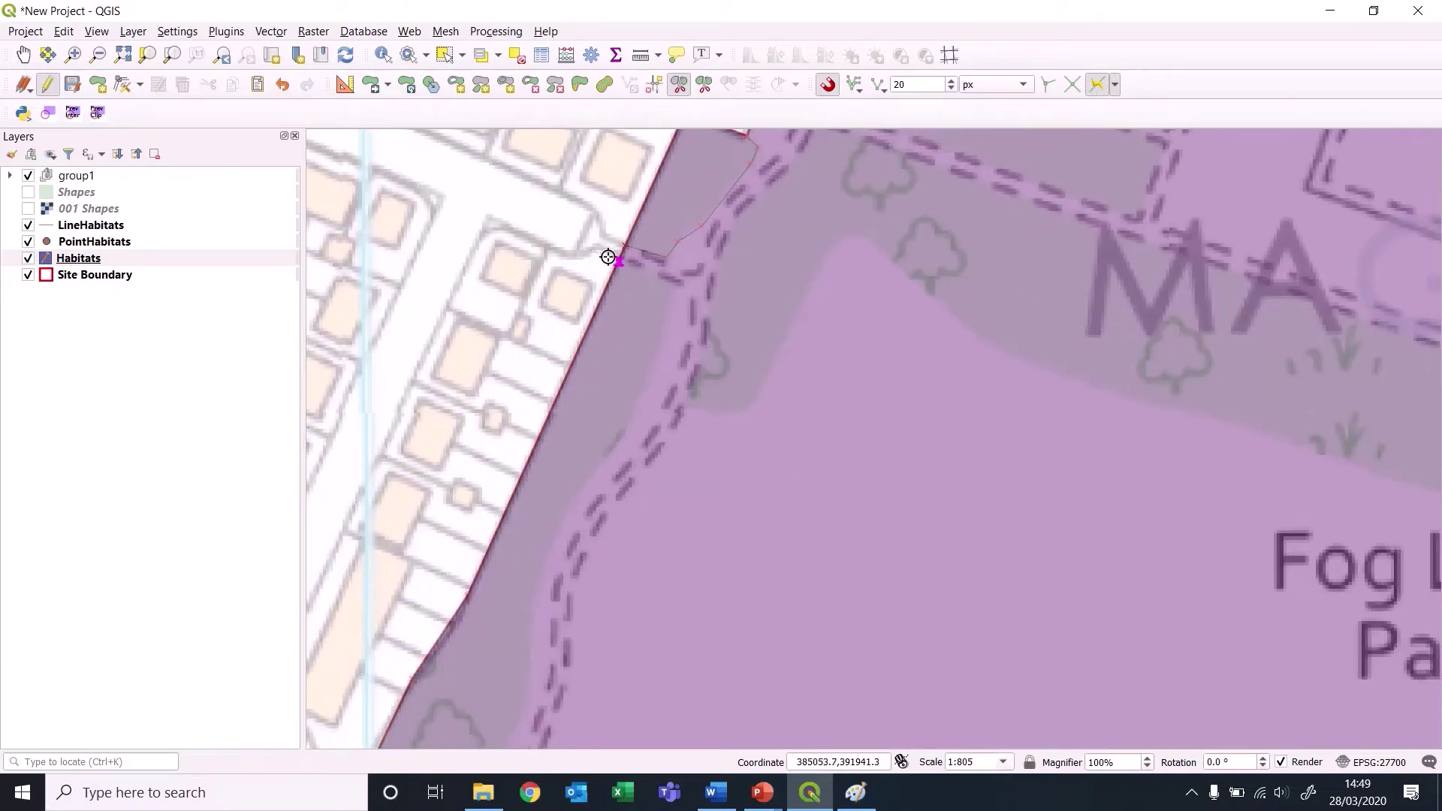
left_click(671, 281)
left_click(654, 363)
left_click(609, 455)
left_click(580, 492)
left_click(538, 569)
left_click_drag(529, 667, 579, 377)
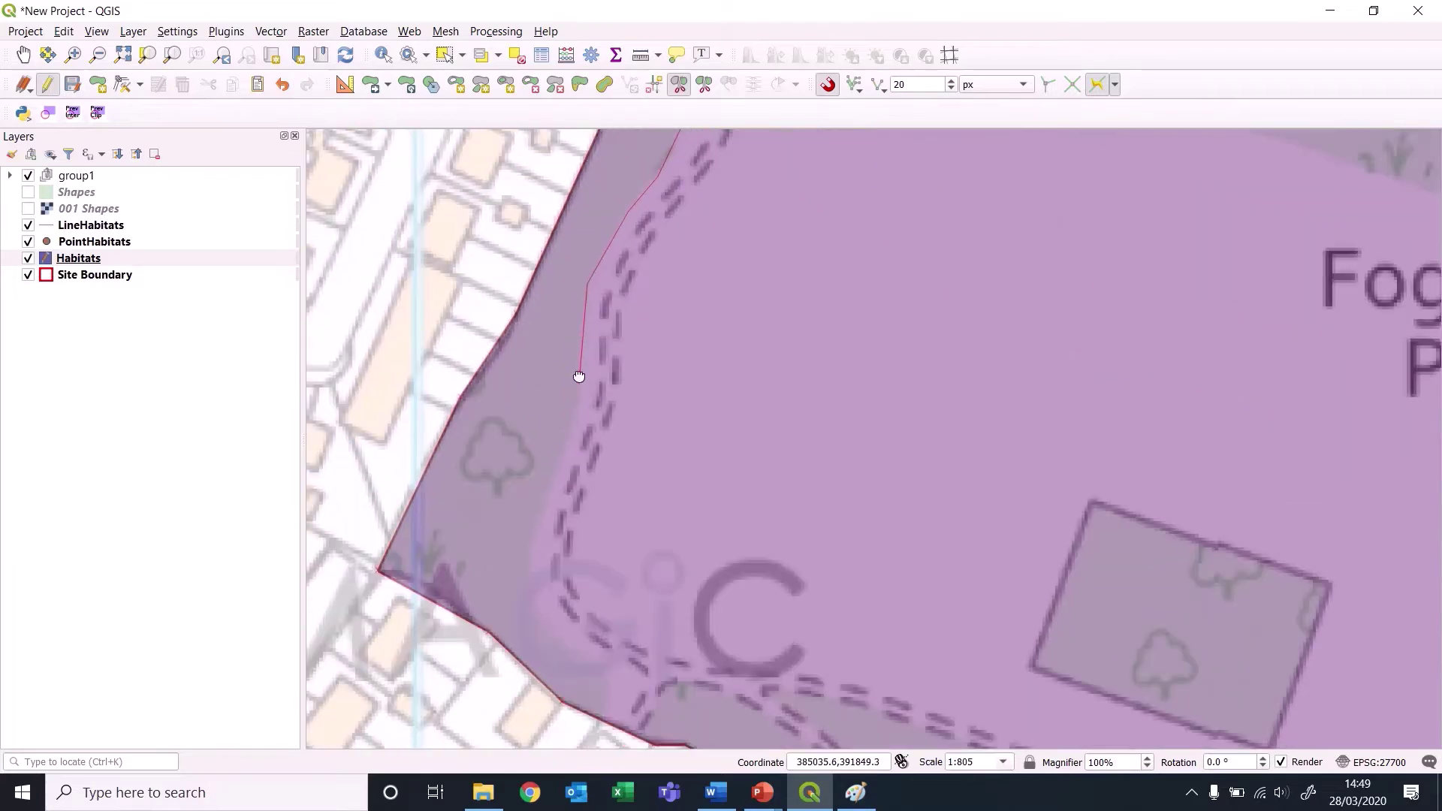
left_click(571, 434)
left_click(542, 522)
left_click(529, 581)
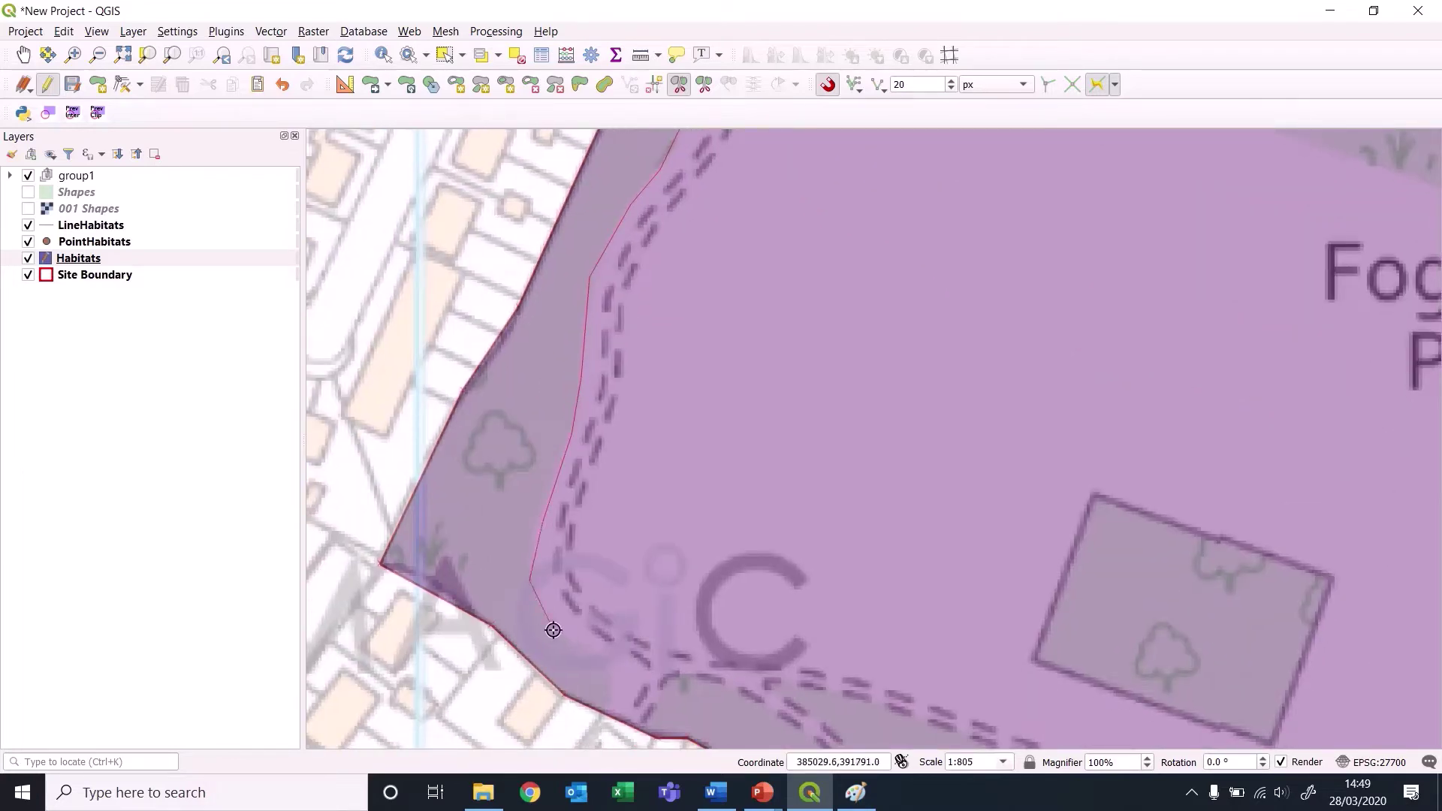
left_click(555, 630)
left_click(608, 668)
left_click(608, 707)
Split the Habitats polygon along the outer edge of the southern footpath loop, from the southwestern entrance to the Fog Lane entrance.
left_click_drag(834, 678, 611, 344)
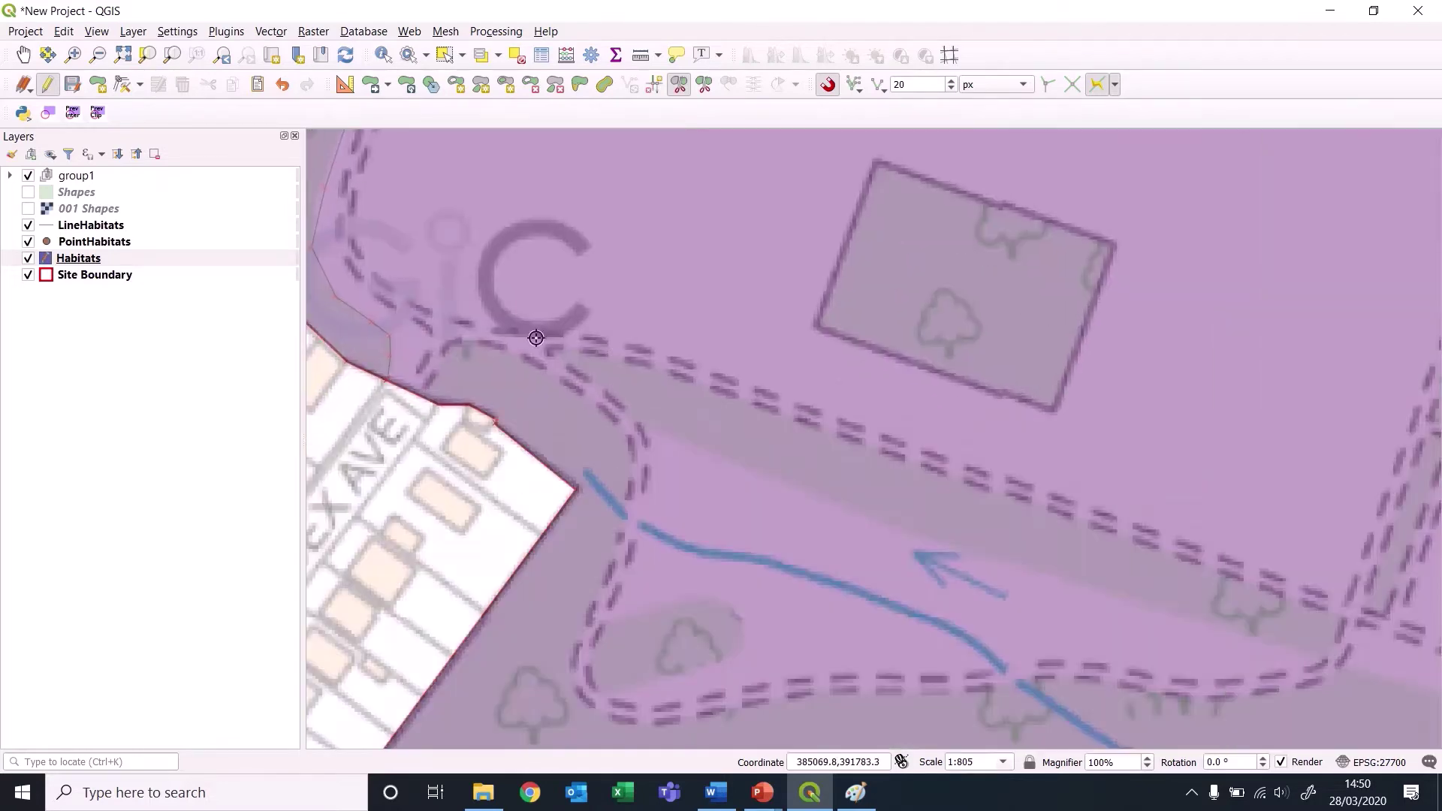
left_click(422, 417)
left_click(418, 393)
left_click(463, 341)
left_click_drag(985, 692, 798, 515)
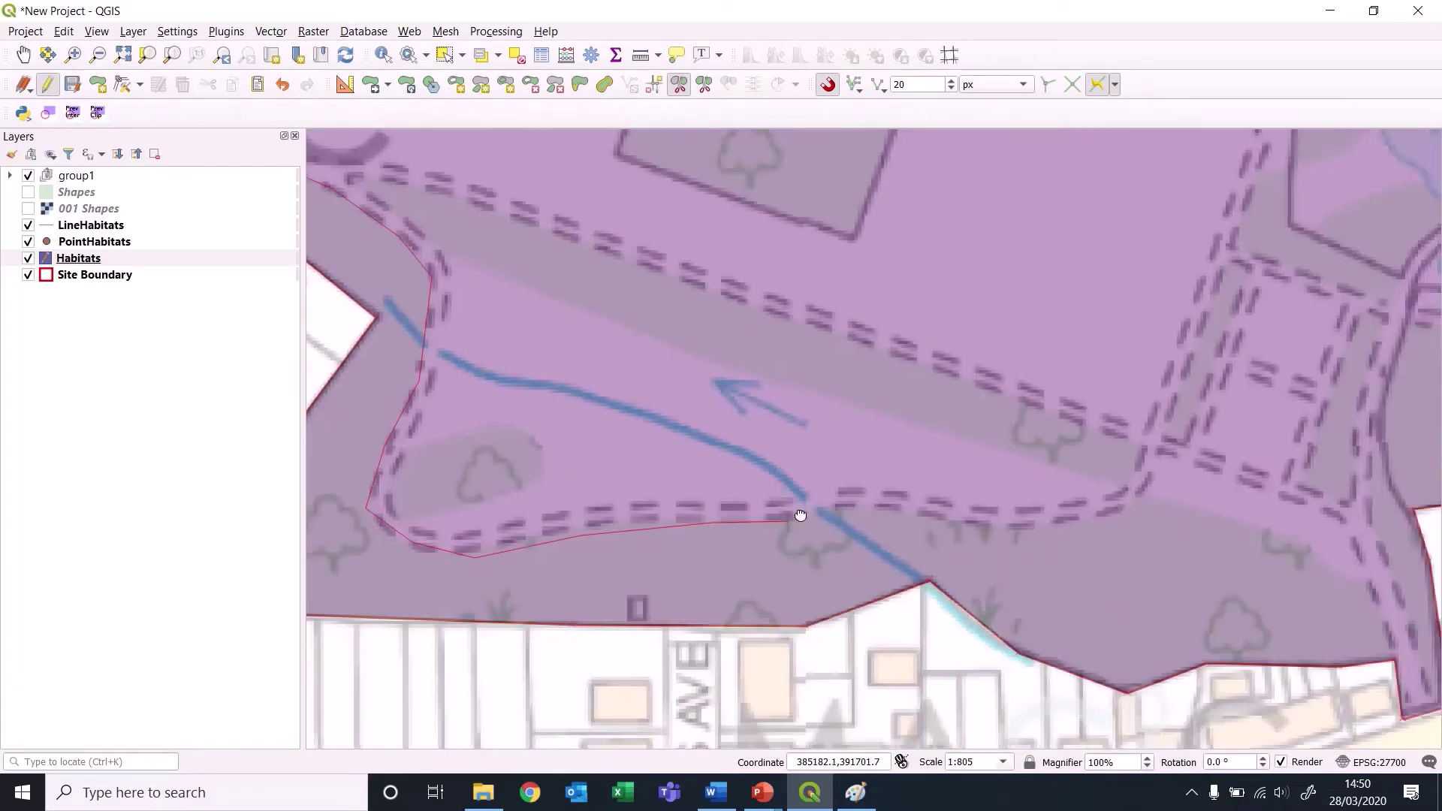
left_click(864, 504)
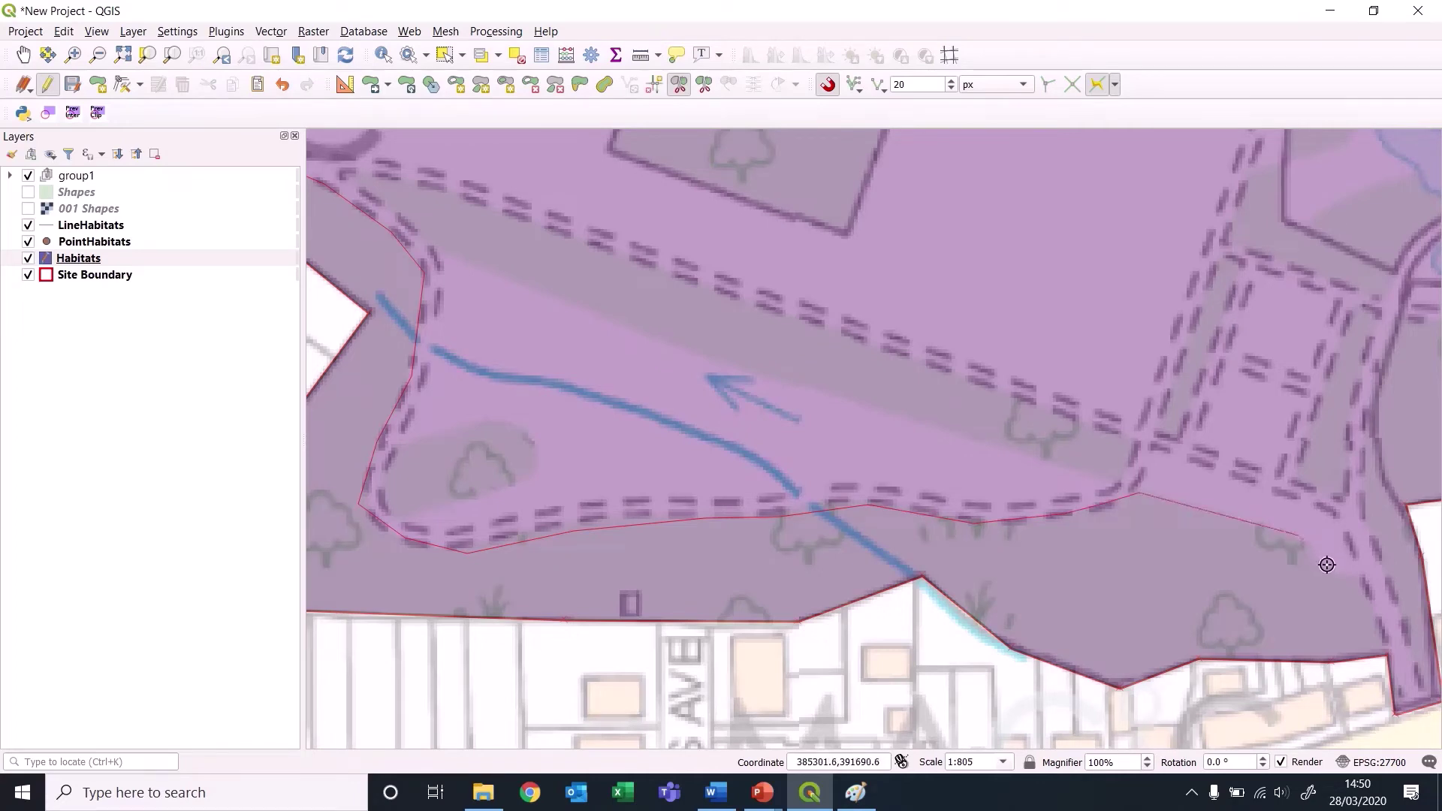
left_click(1389, 656)
right_click(1322, 710)
Split the Habitats polygon from the Fog Lane entrance north along the path and around the wooded parcel southwest of the large pond.
left_click_drag(1283, 609, 647, 509)
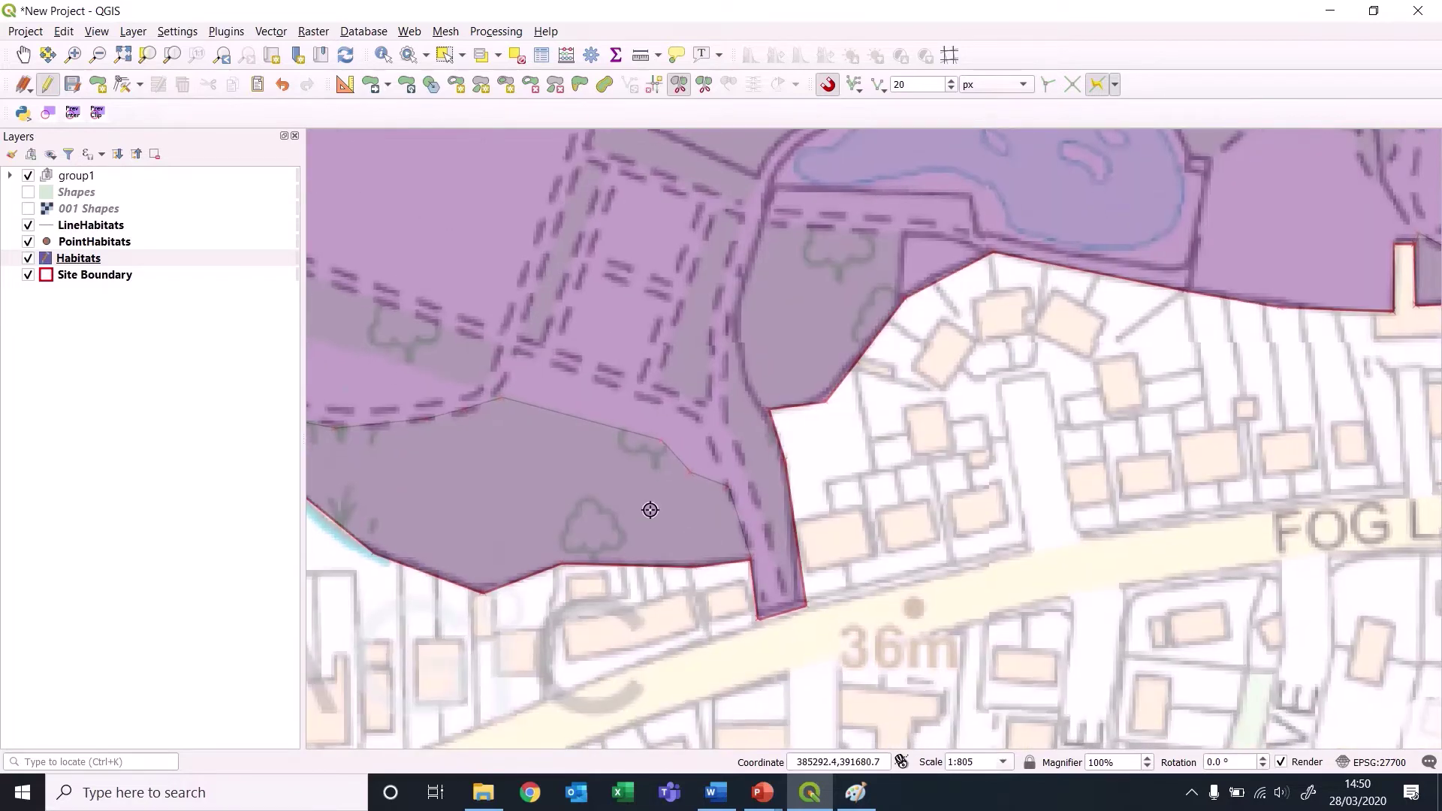
left_click(796, 656)
left_click(783, 603)
right_click(783, 603)
left_click(723, 389)
left_click(758, 223)
left_click(905, 231)
left_click(904, 299)
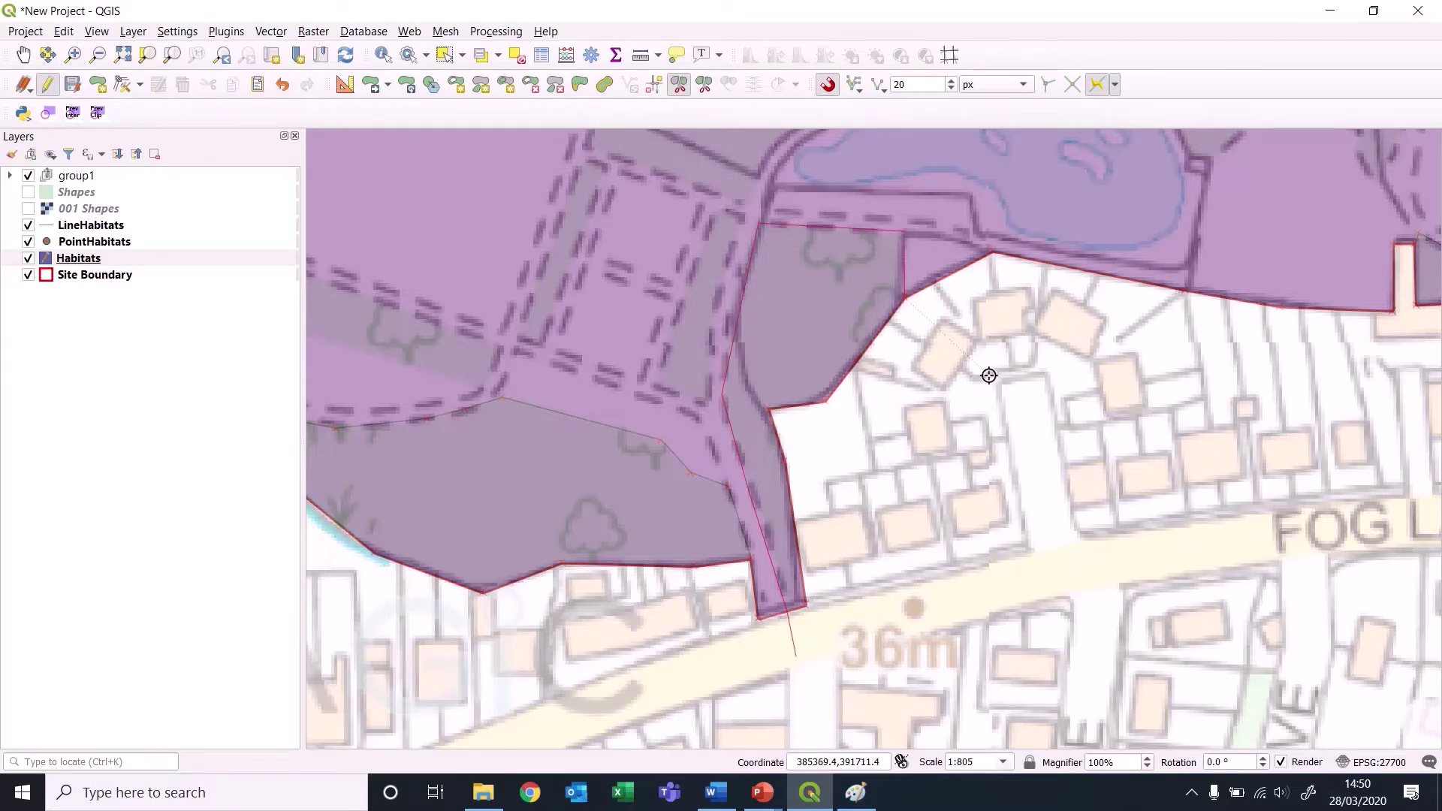
right_click(986, 376)
Use Fill Ring to digitise the rectangular wooded block in the Habitats layer, tracing its four corners and accepting the blank attributes.
left_click_drag(1198, 399, 950, 628)
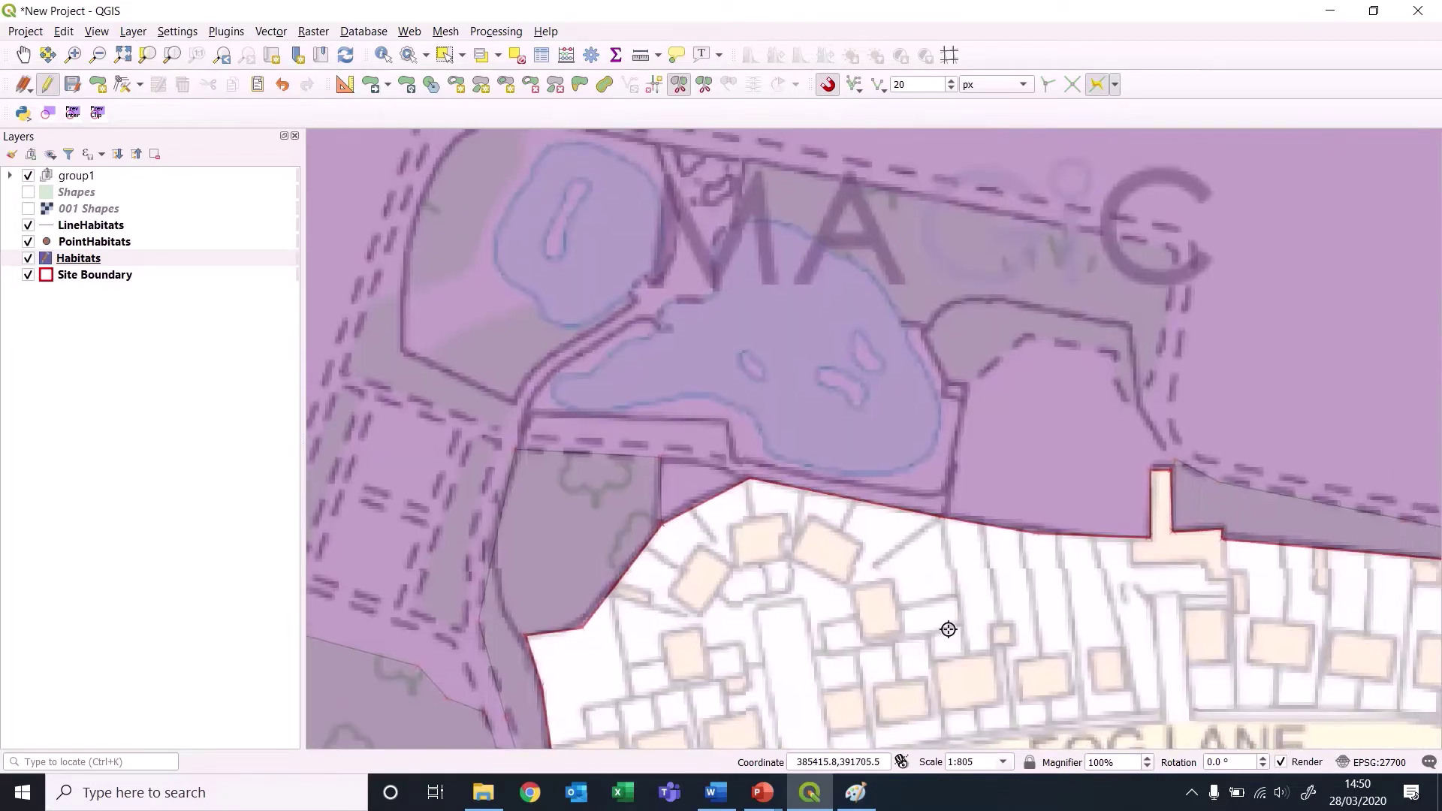
left_click_drag(639, 560, 1015, 495)
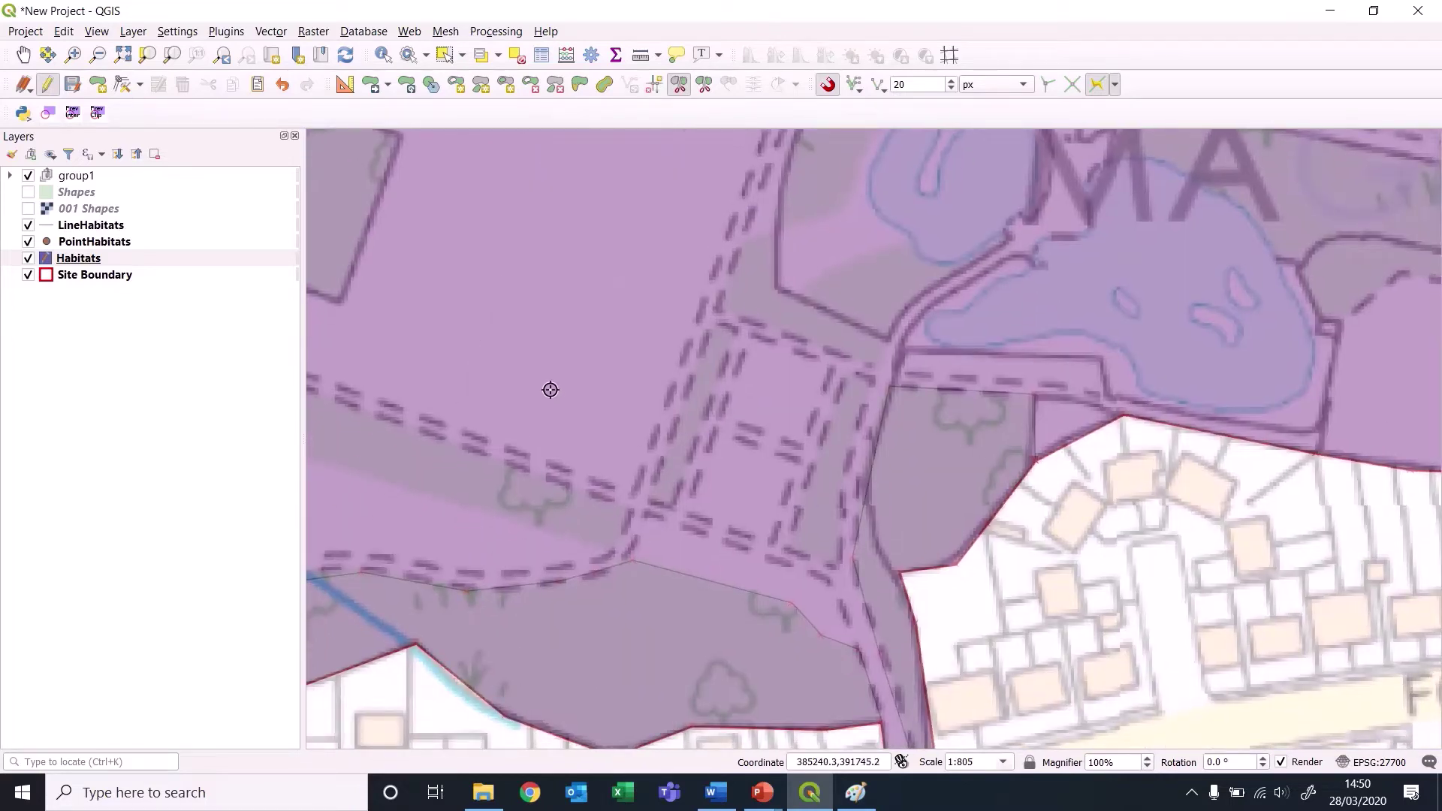
left_click_drag(499, 291, 1037, 390)
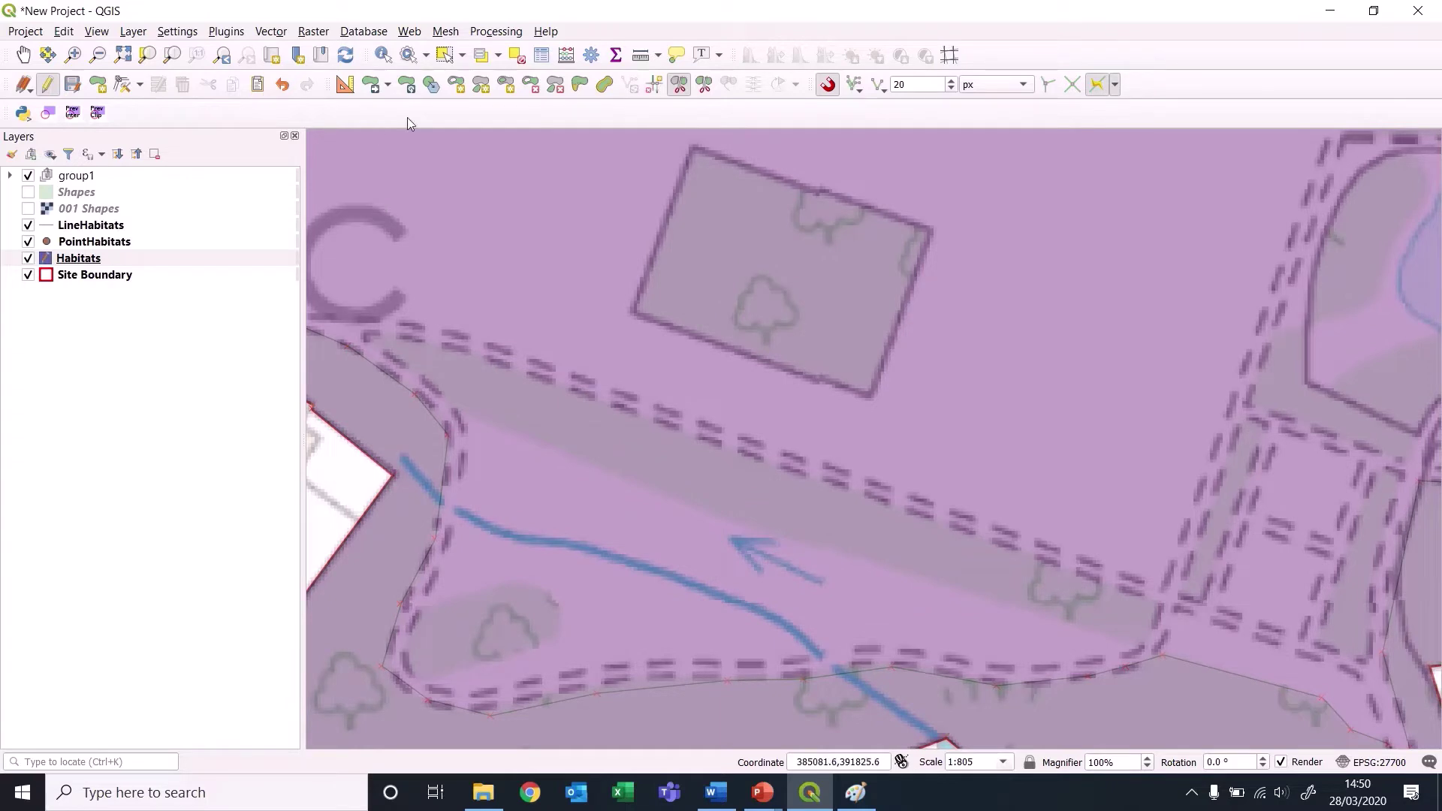
left_click(505, 84)
left_click(692, 144)
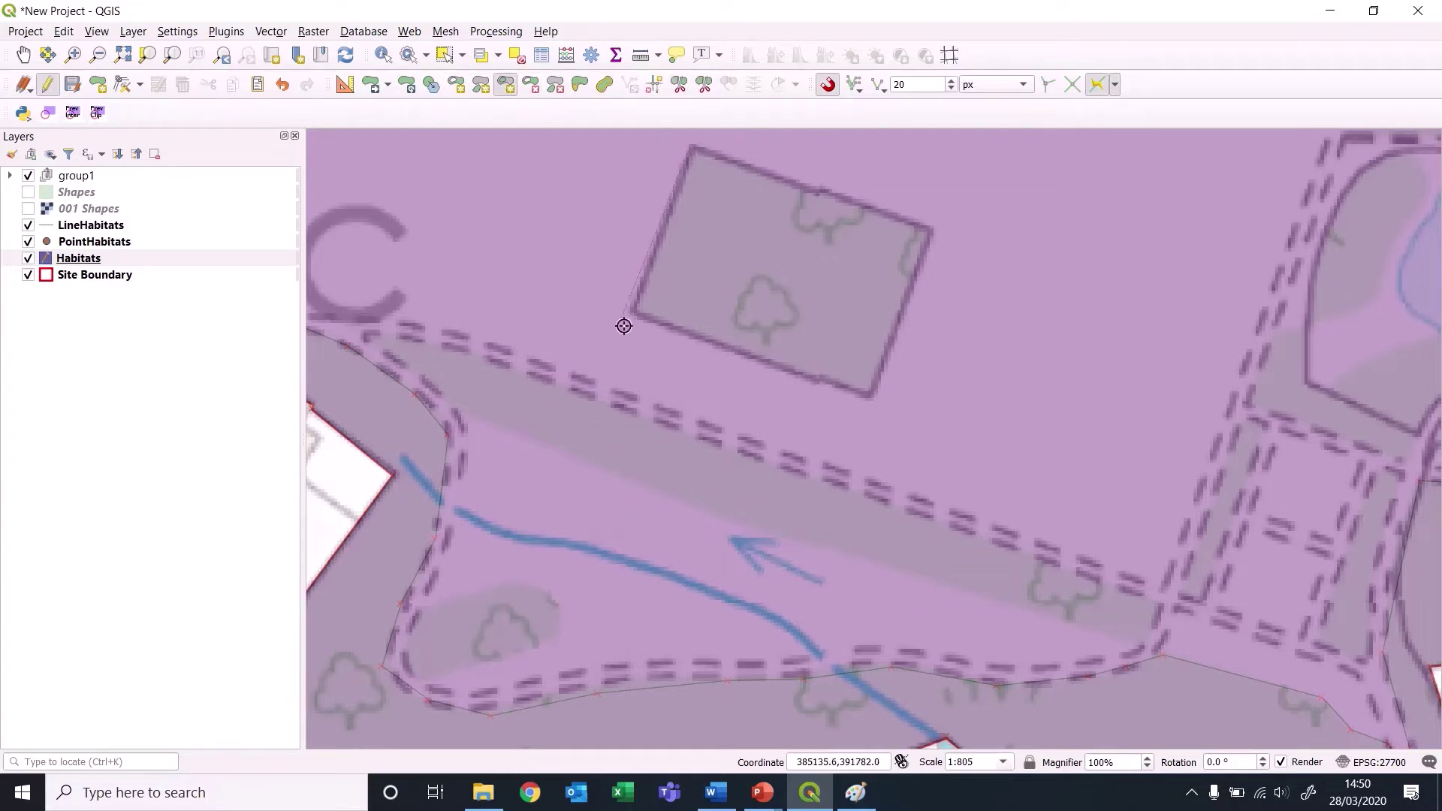
left_click(635, 312)
left_click(872, 400)
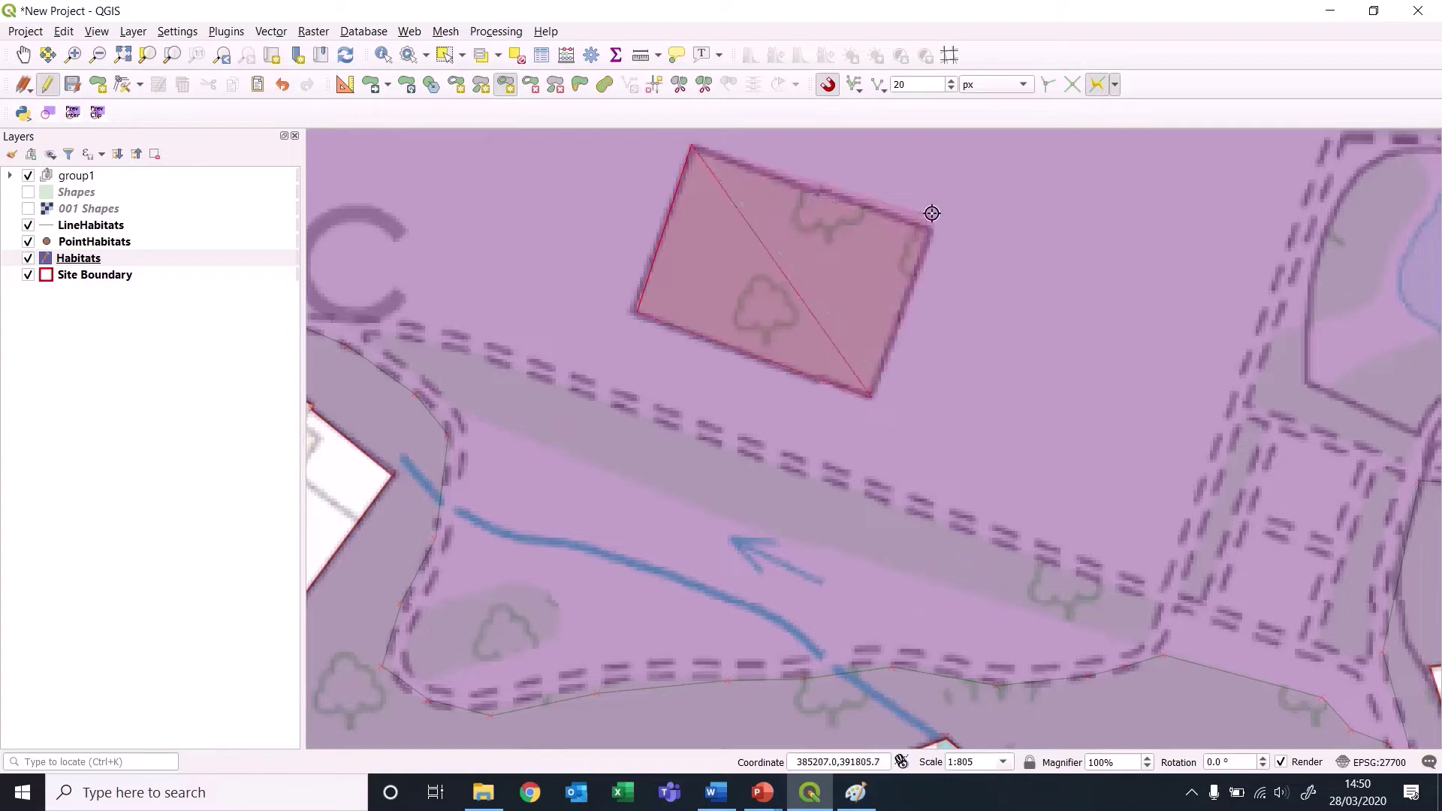
left_click(934, 227)
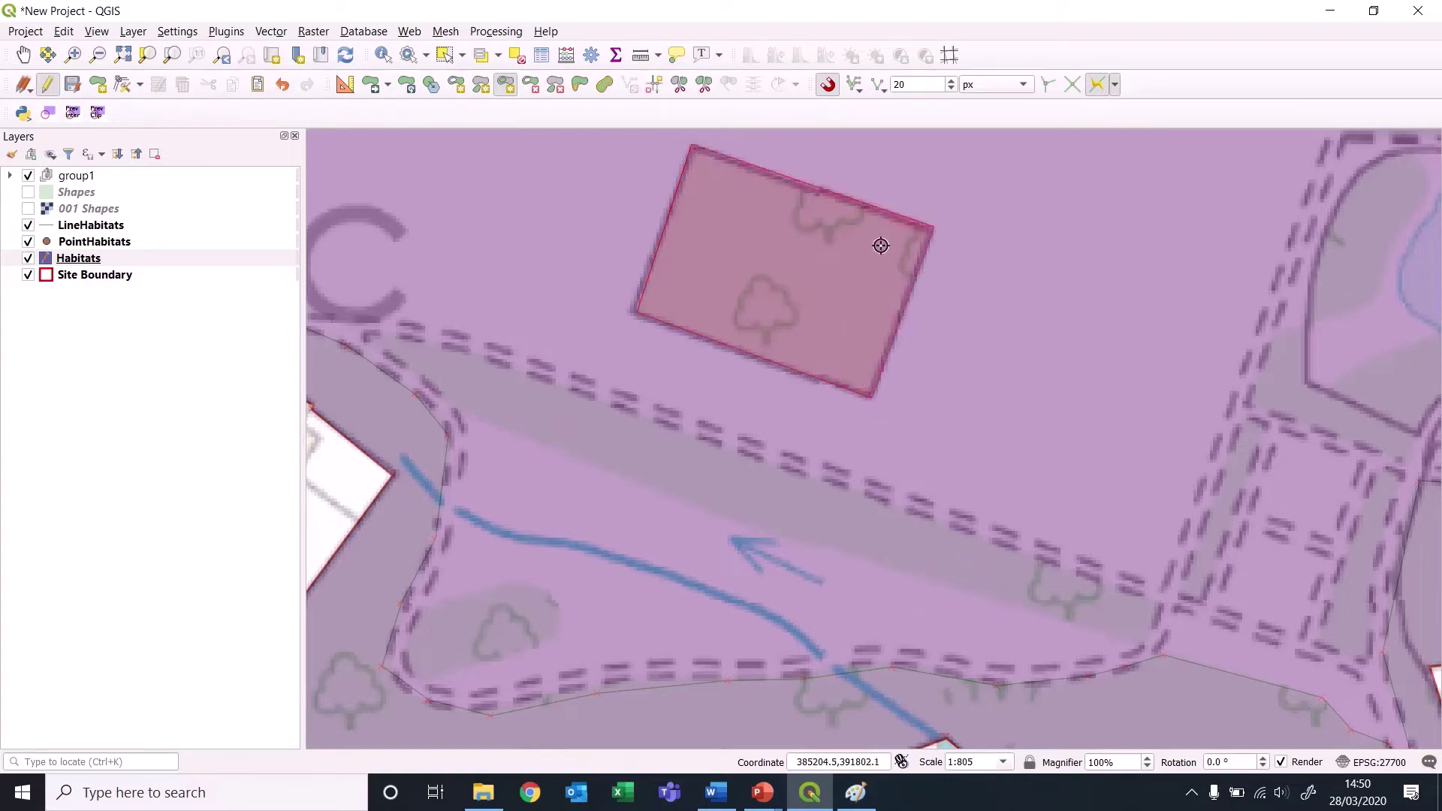
right_click(774, 285)
left_click(549, 398)
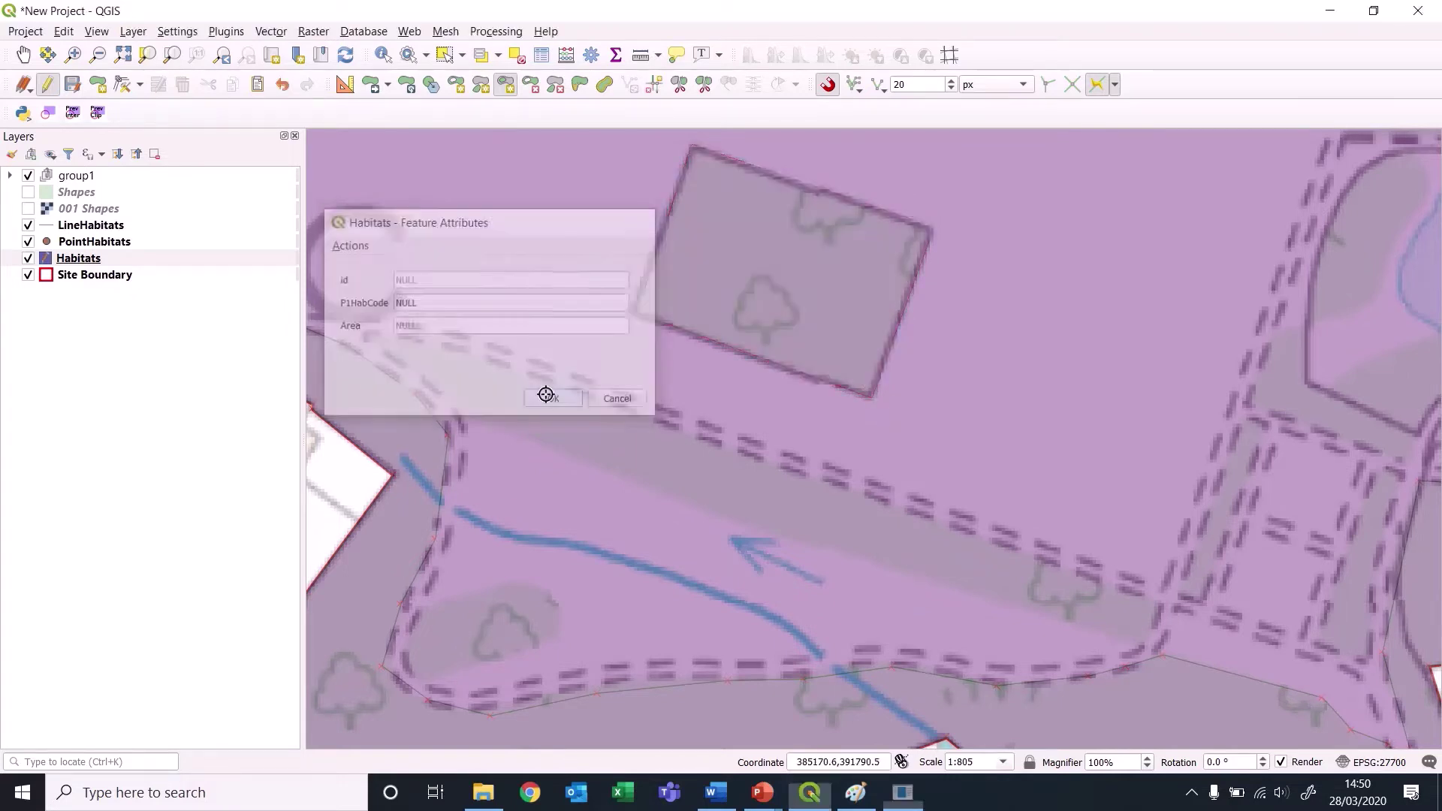
Fill a ring for the long tree strip south of the diagonal footpath, accepting the blank attributes.
left_click(498, 352)
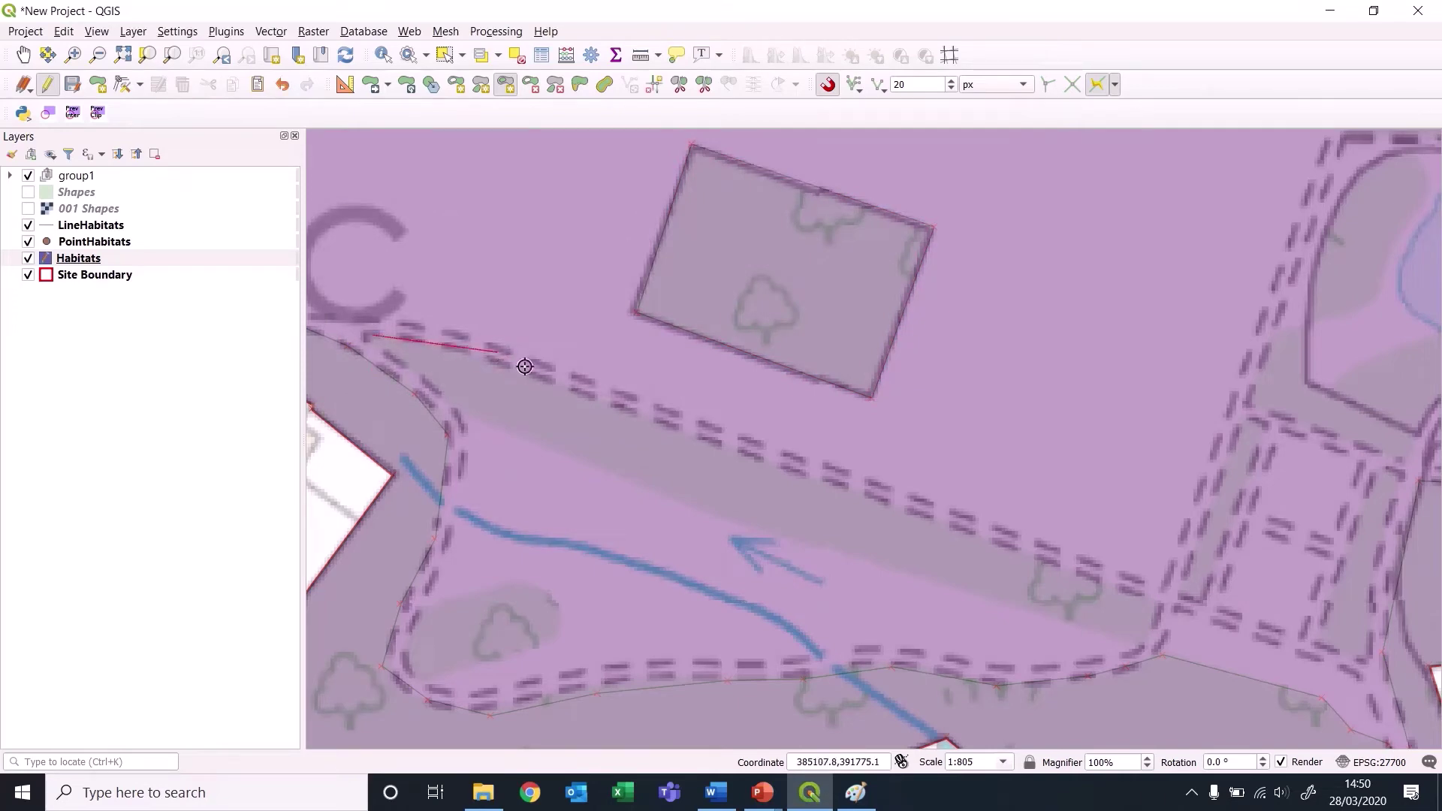
left_click(725, 444)
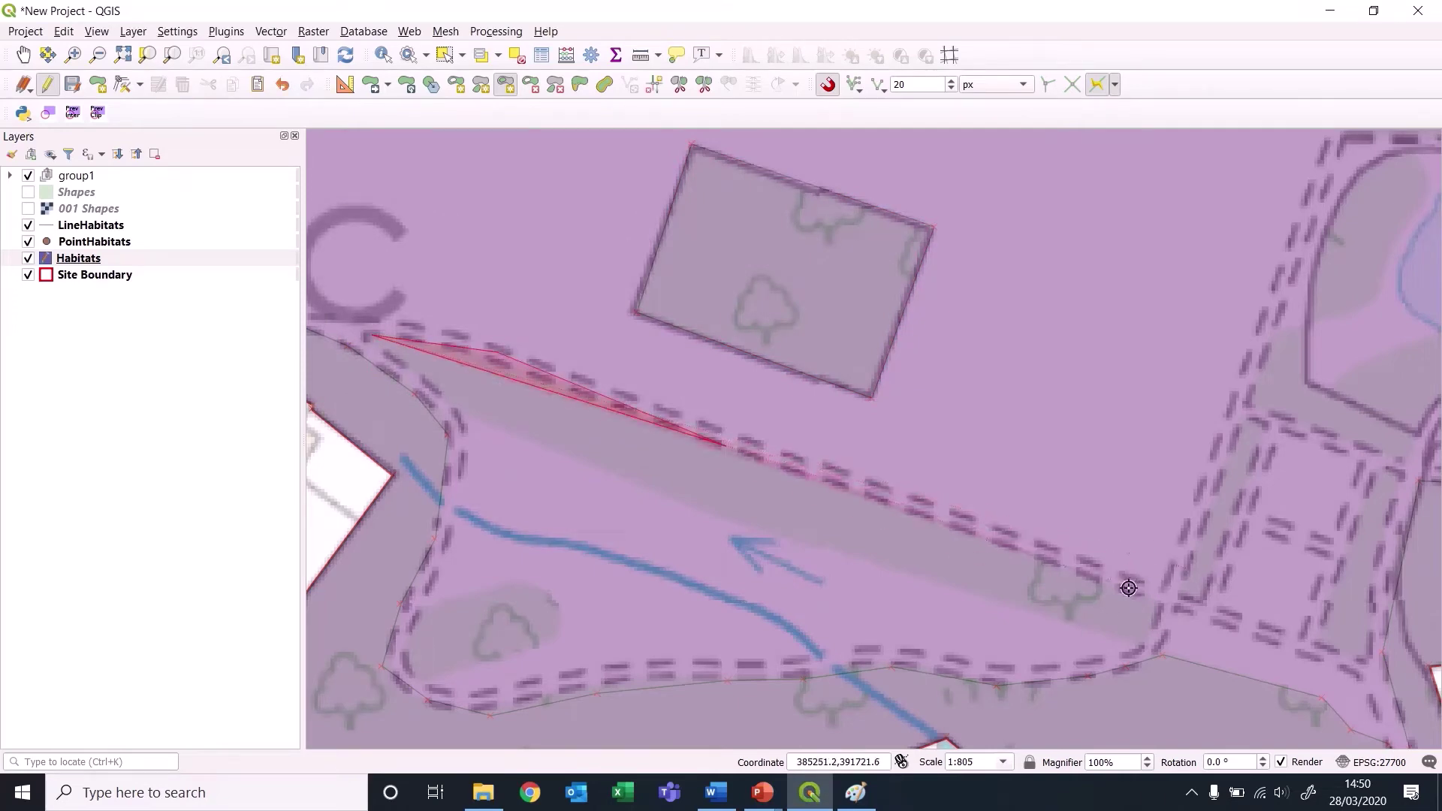
left_click(1162, 599)
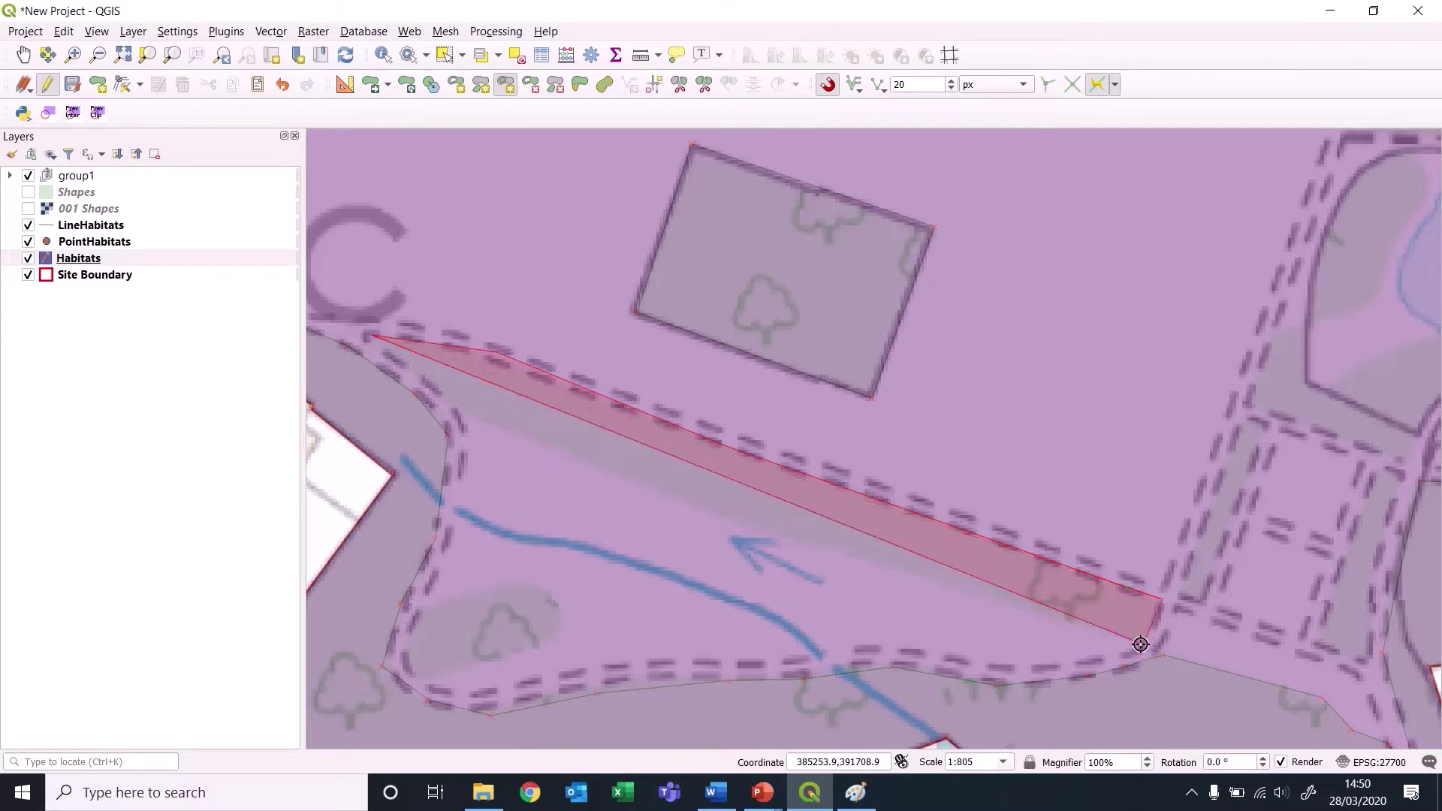
left_click(1144, 645)
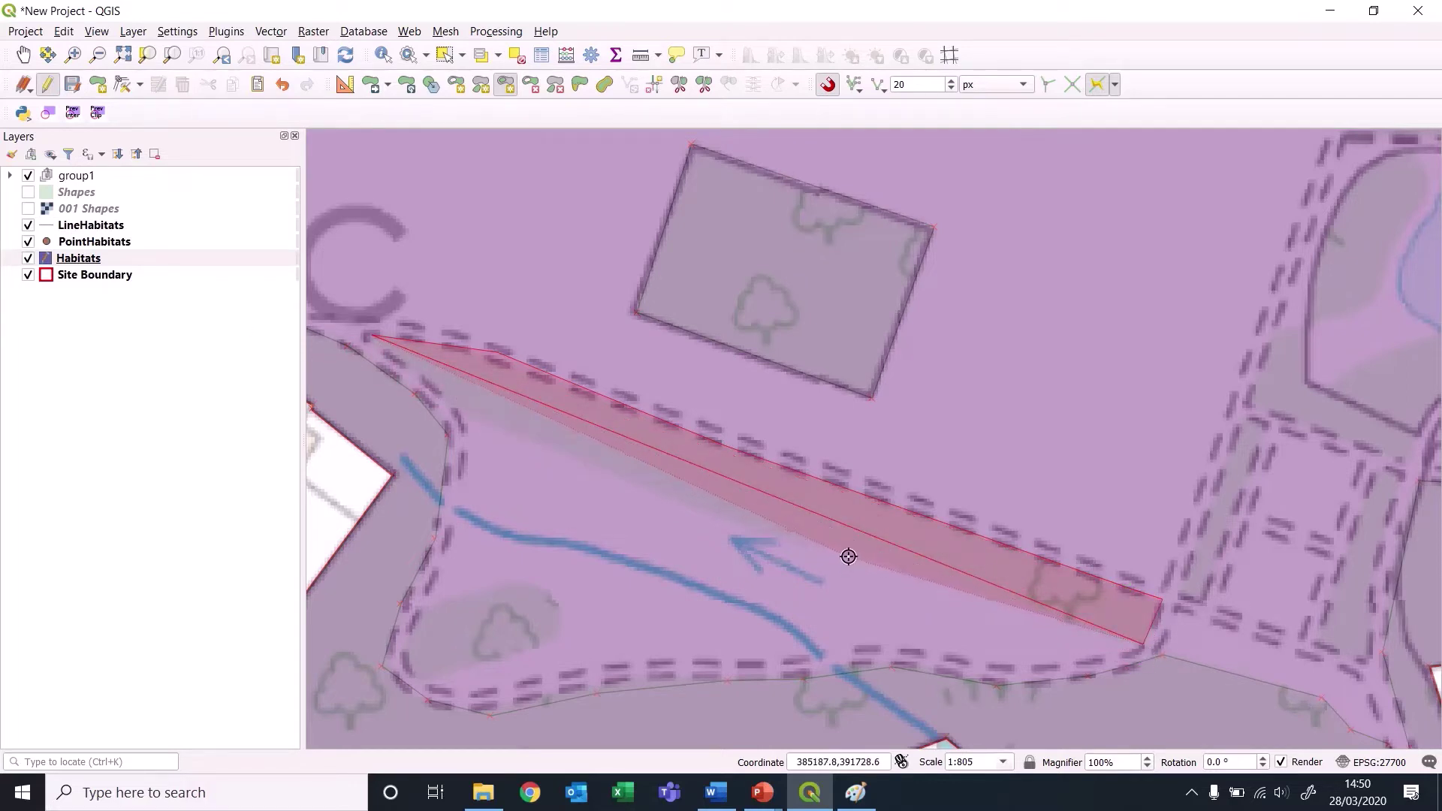
right_click(457, 407)
left_click(552, 399)
Fill a ring for the narrow strip along the western side of the path grid southwest of the ponds, accepting the blank attributes.
left_click_drag(1008, 486, 573, 379)
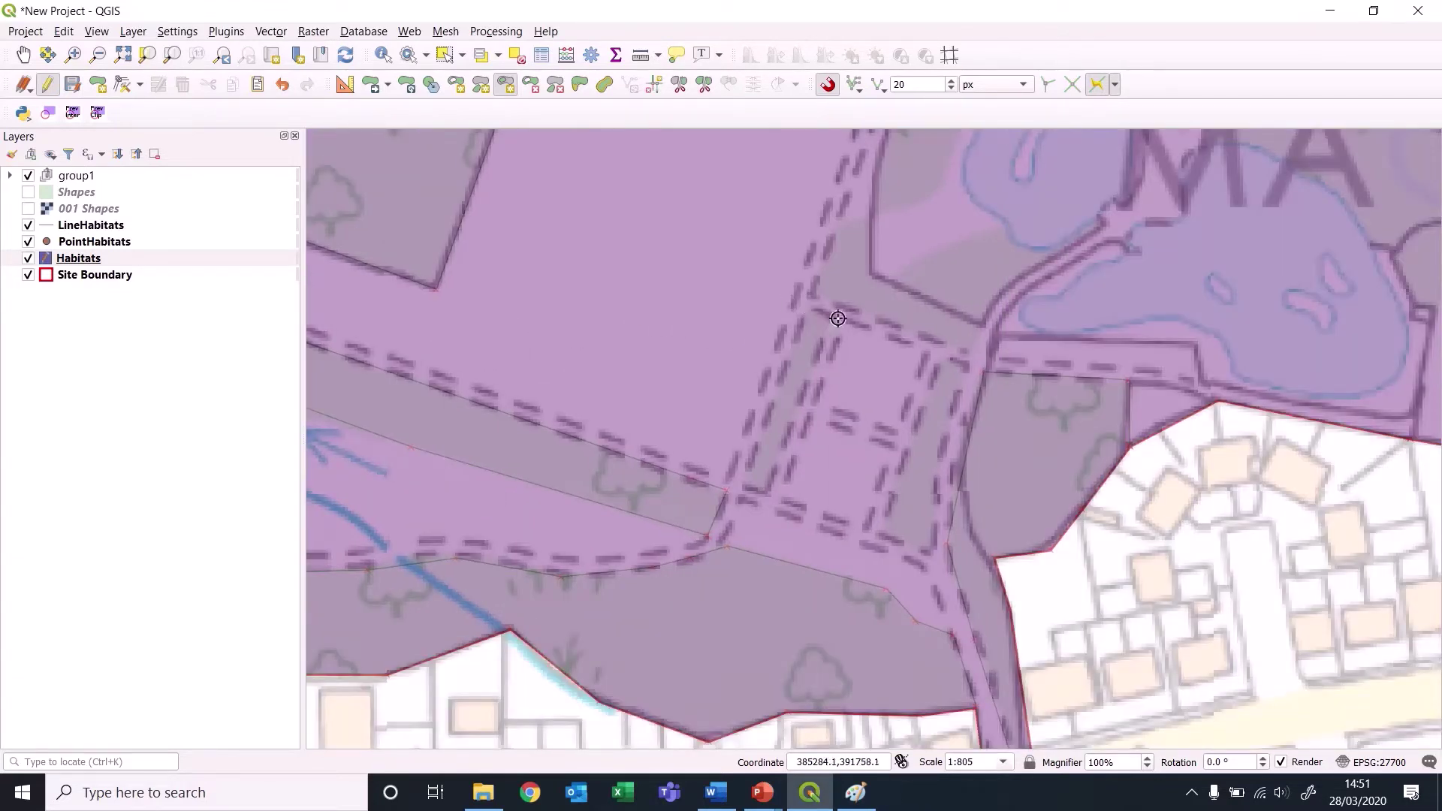
left_click(839, 318)
left_click(819, 314)
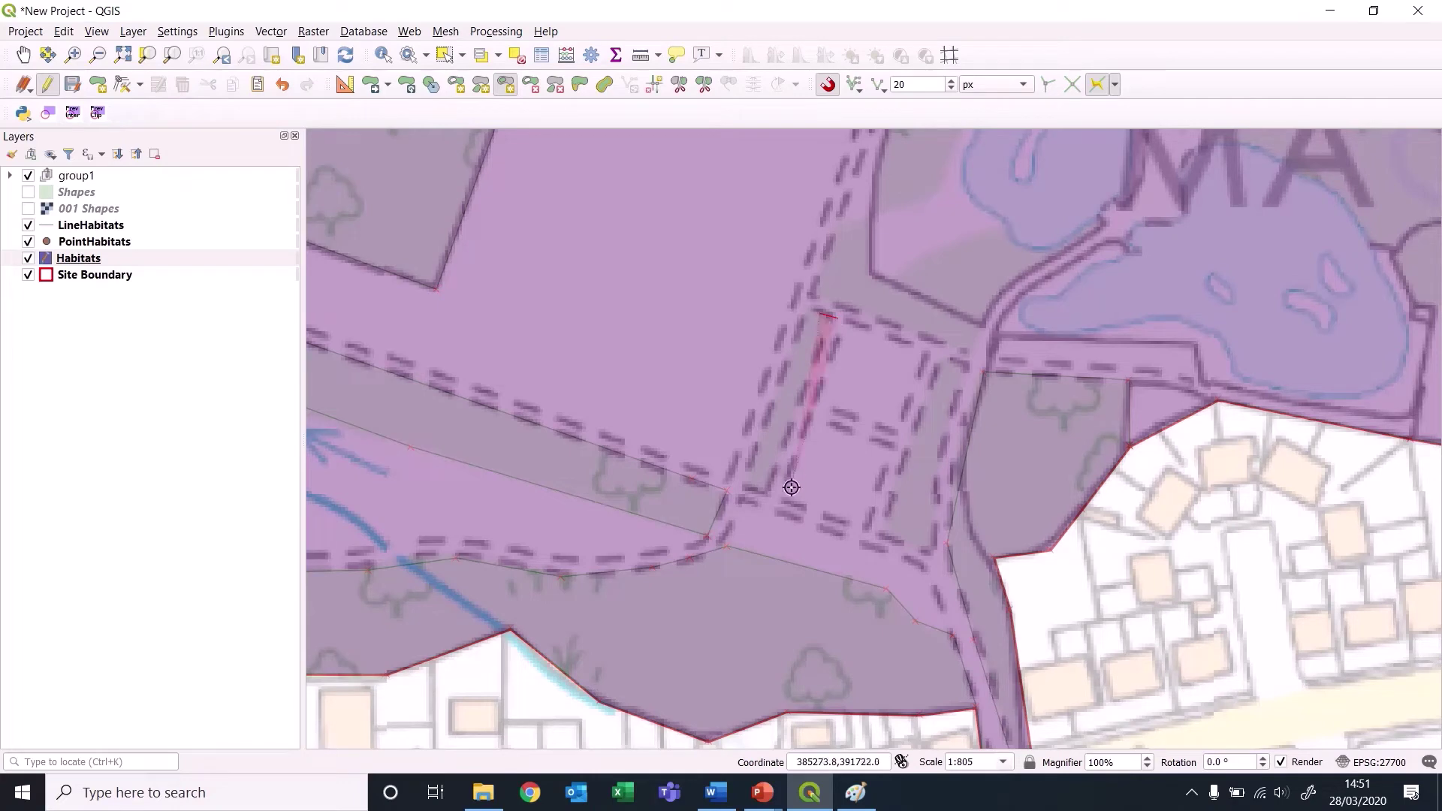
left_click(743, 488)
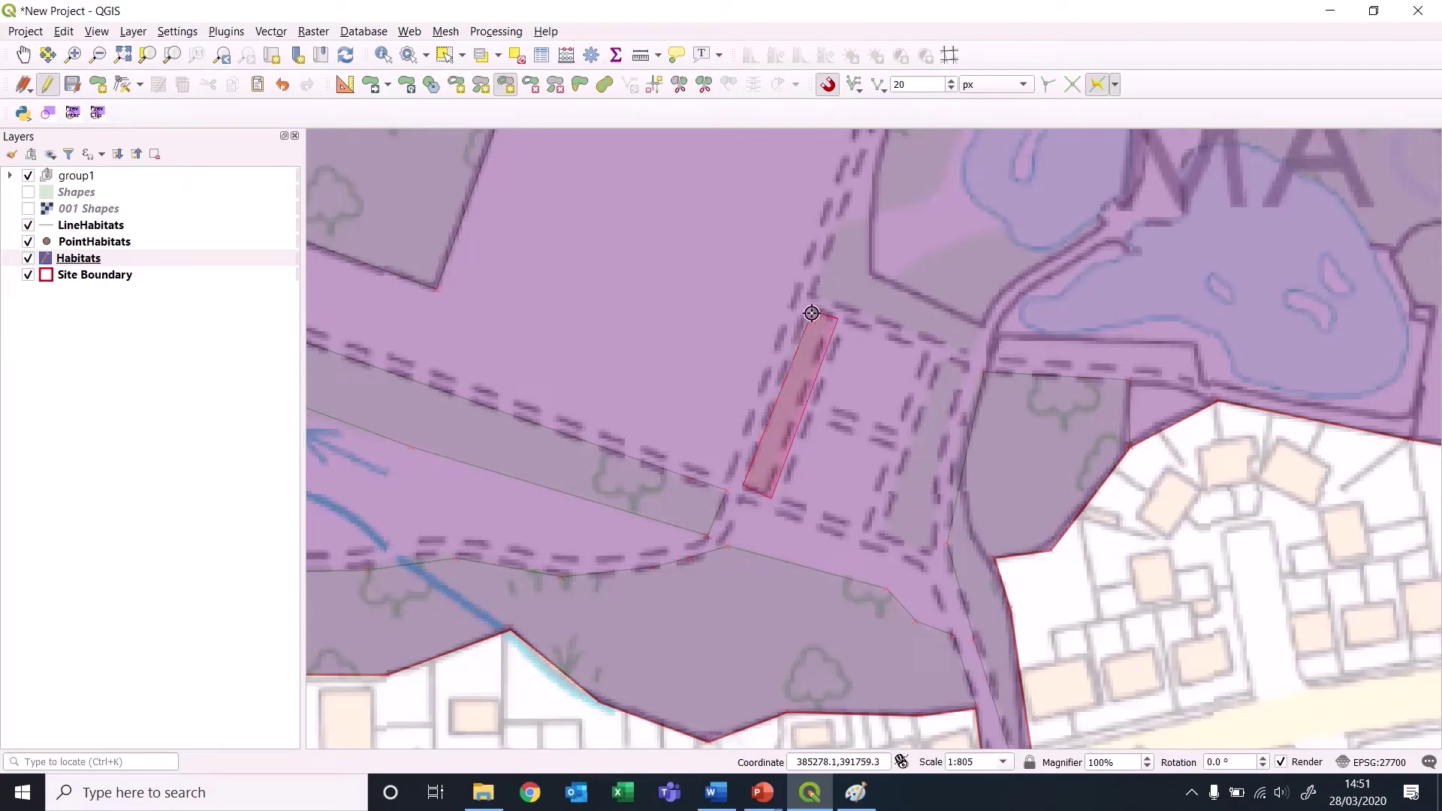
right_click(812, 313)
left_click(553, 400)
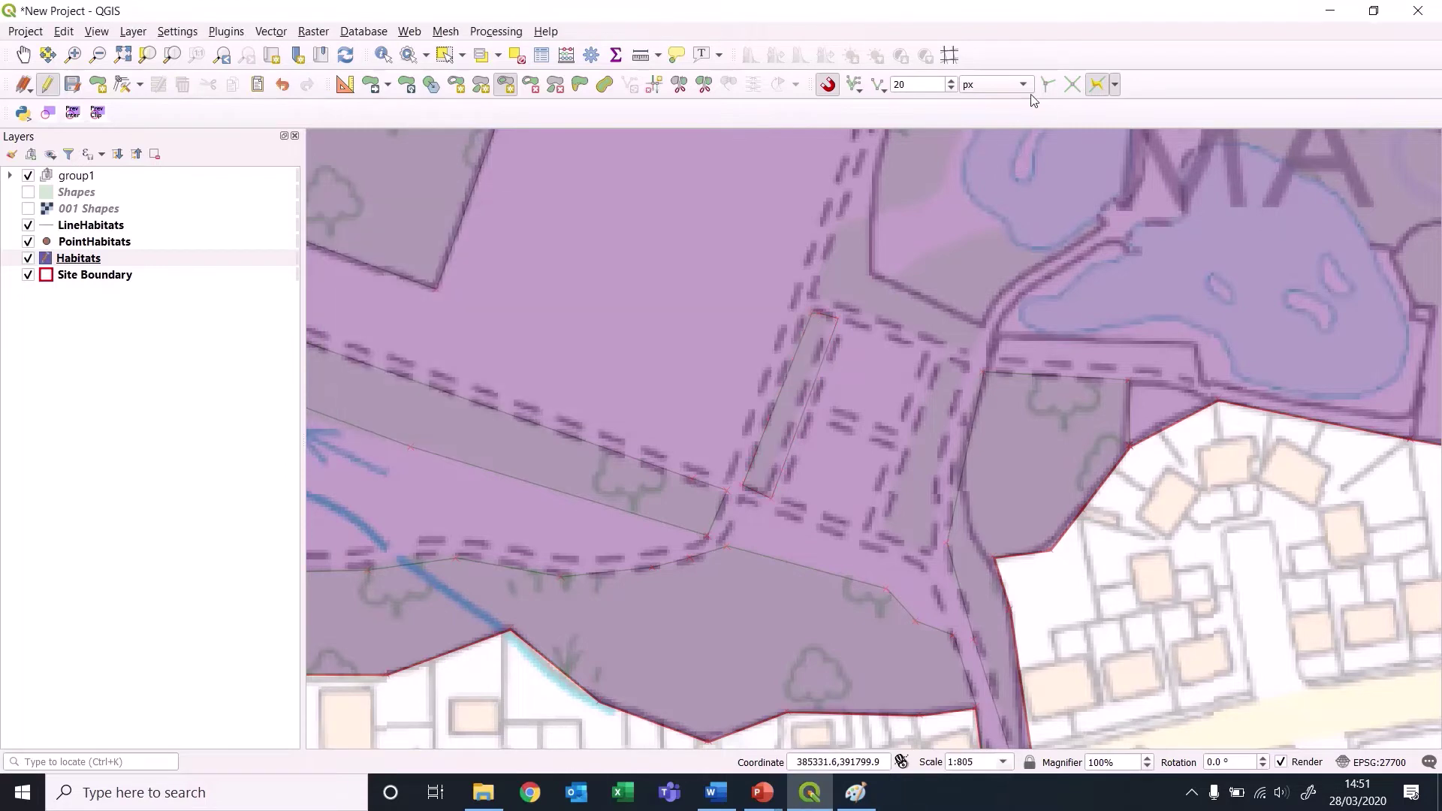
Turn off snapping and fill a ring for the narrow strip along the eastern side of the path grid, accepting the blank attributes.
left_click(883, 88)
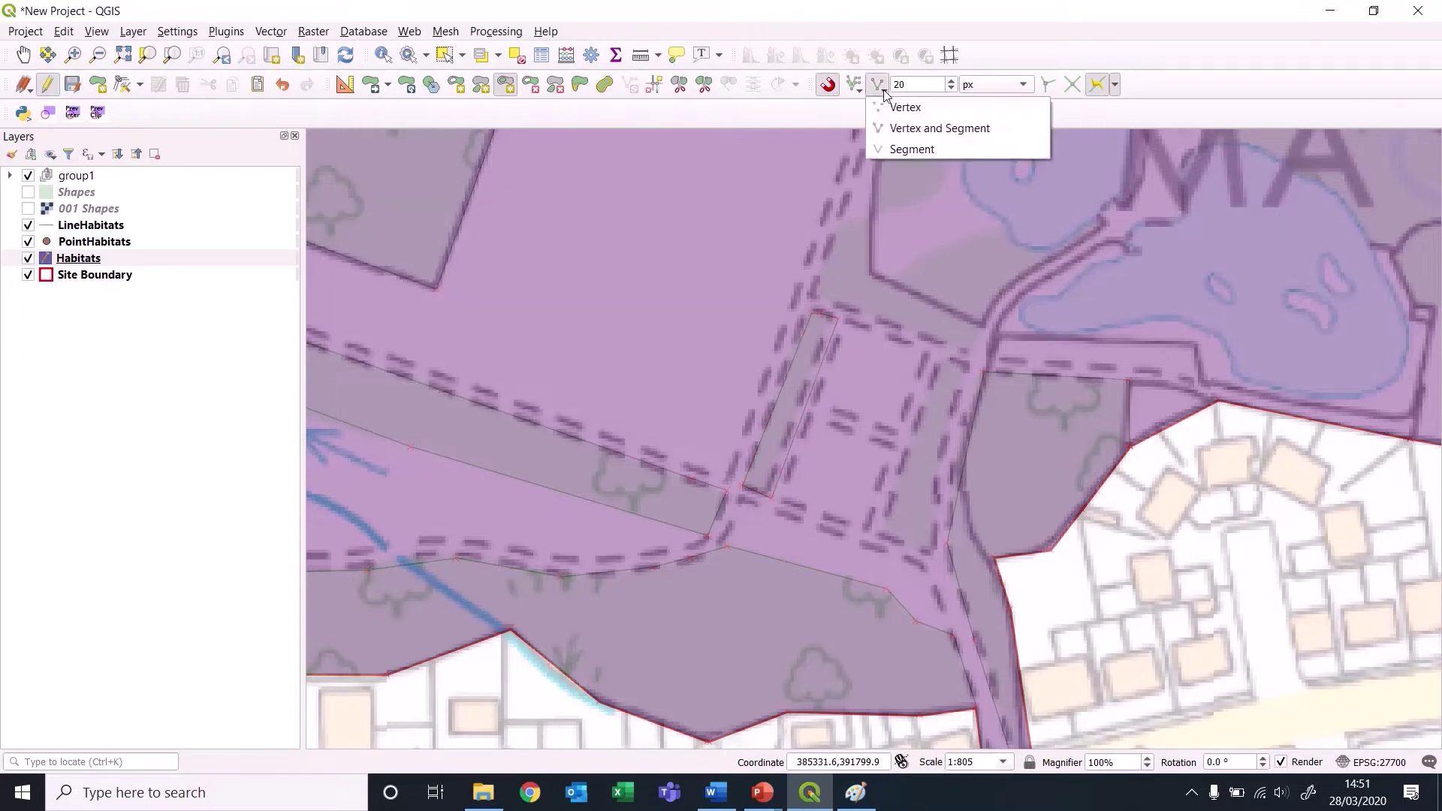
left_click(829, 86)
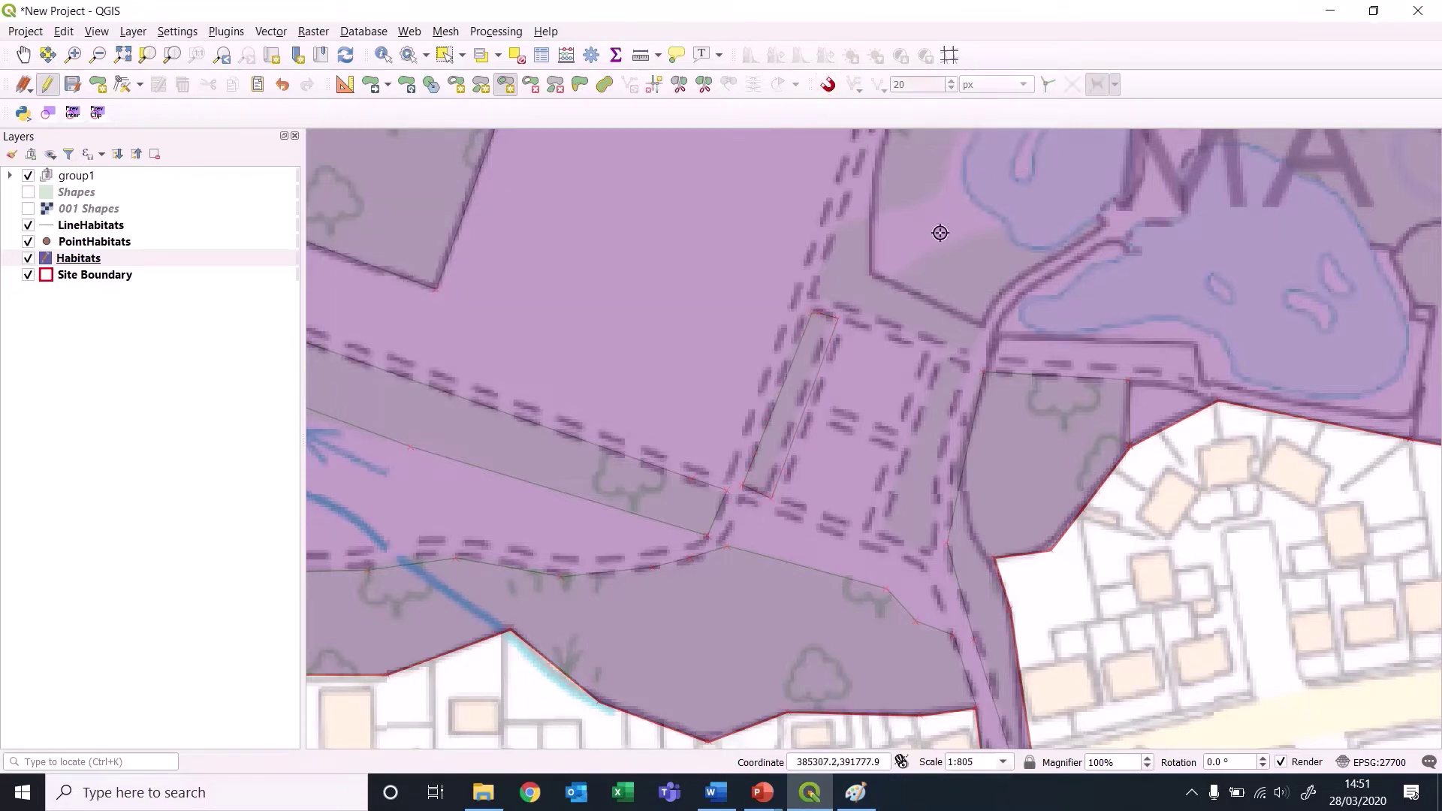
left_click_drag(1147, 309, 1018, 429)
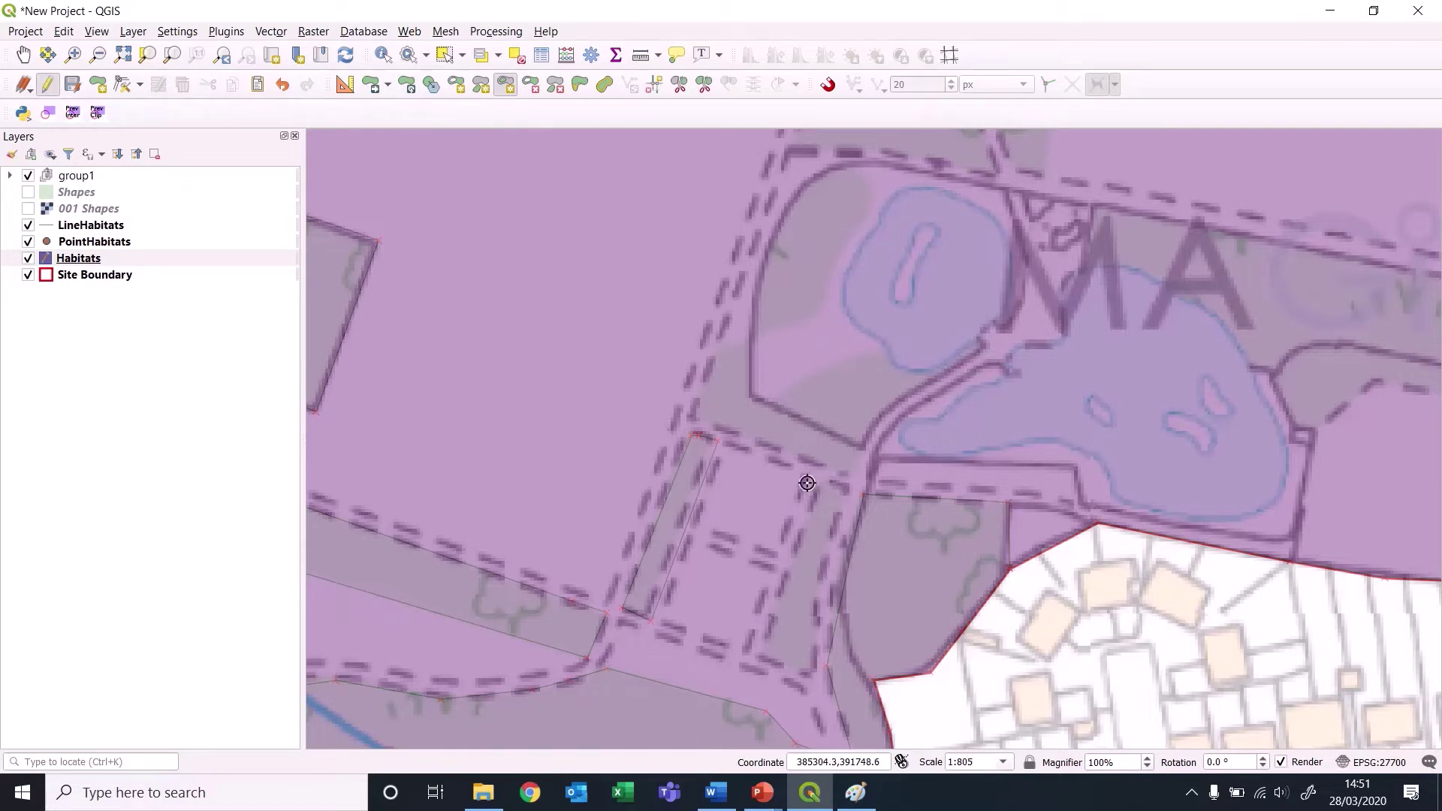
left_click(848, 489)
left_click(817, 595)
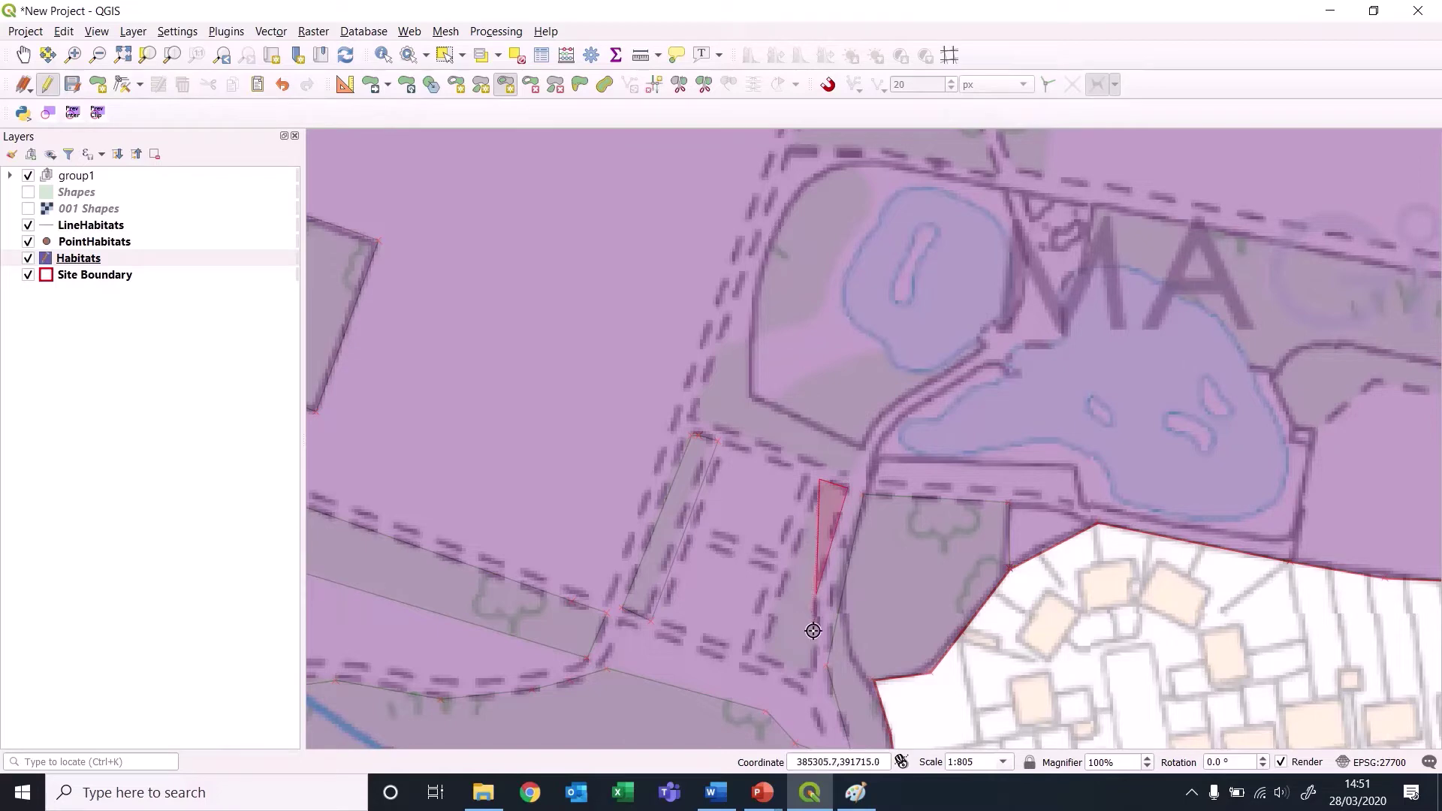
left_click(811, 672)
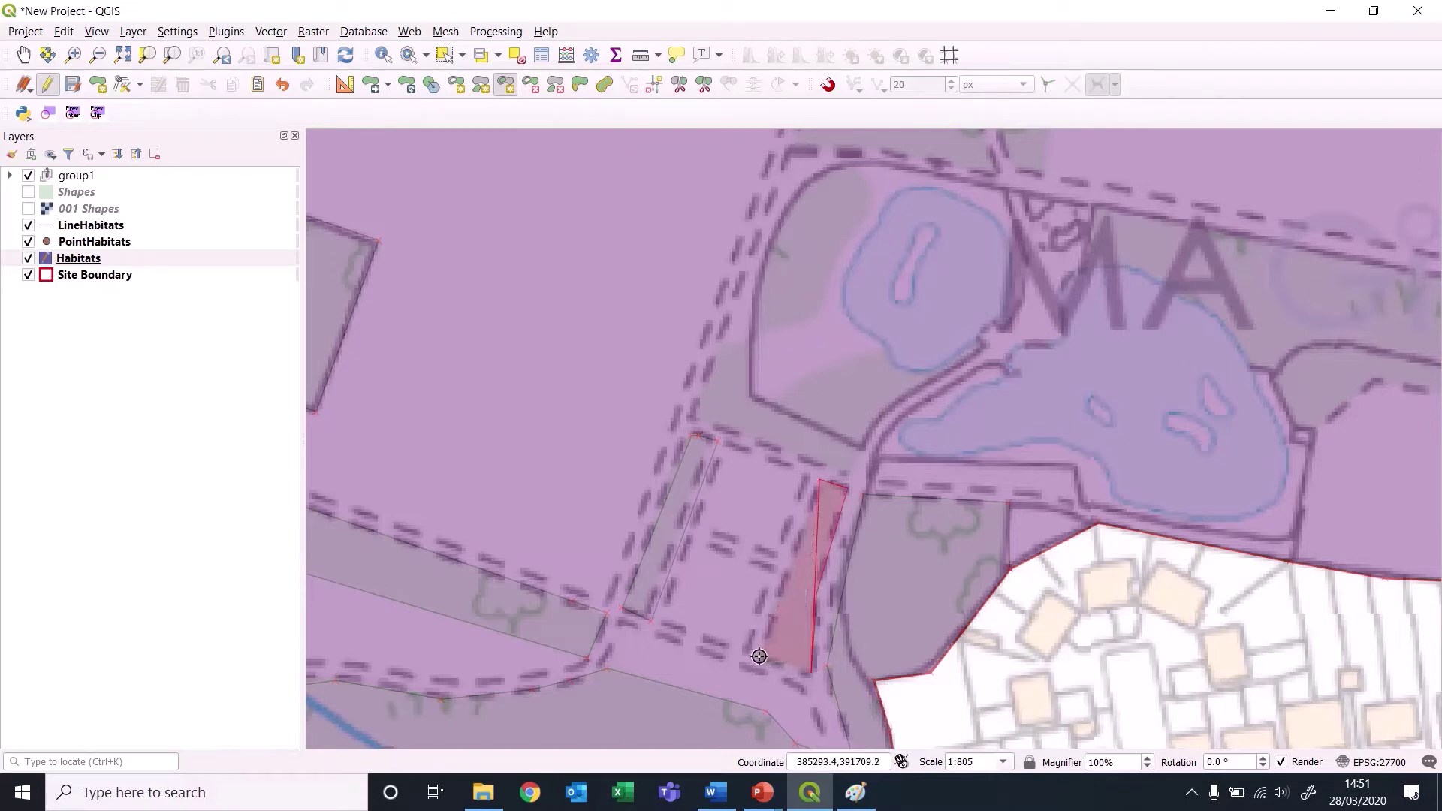
left_click(759, 655)
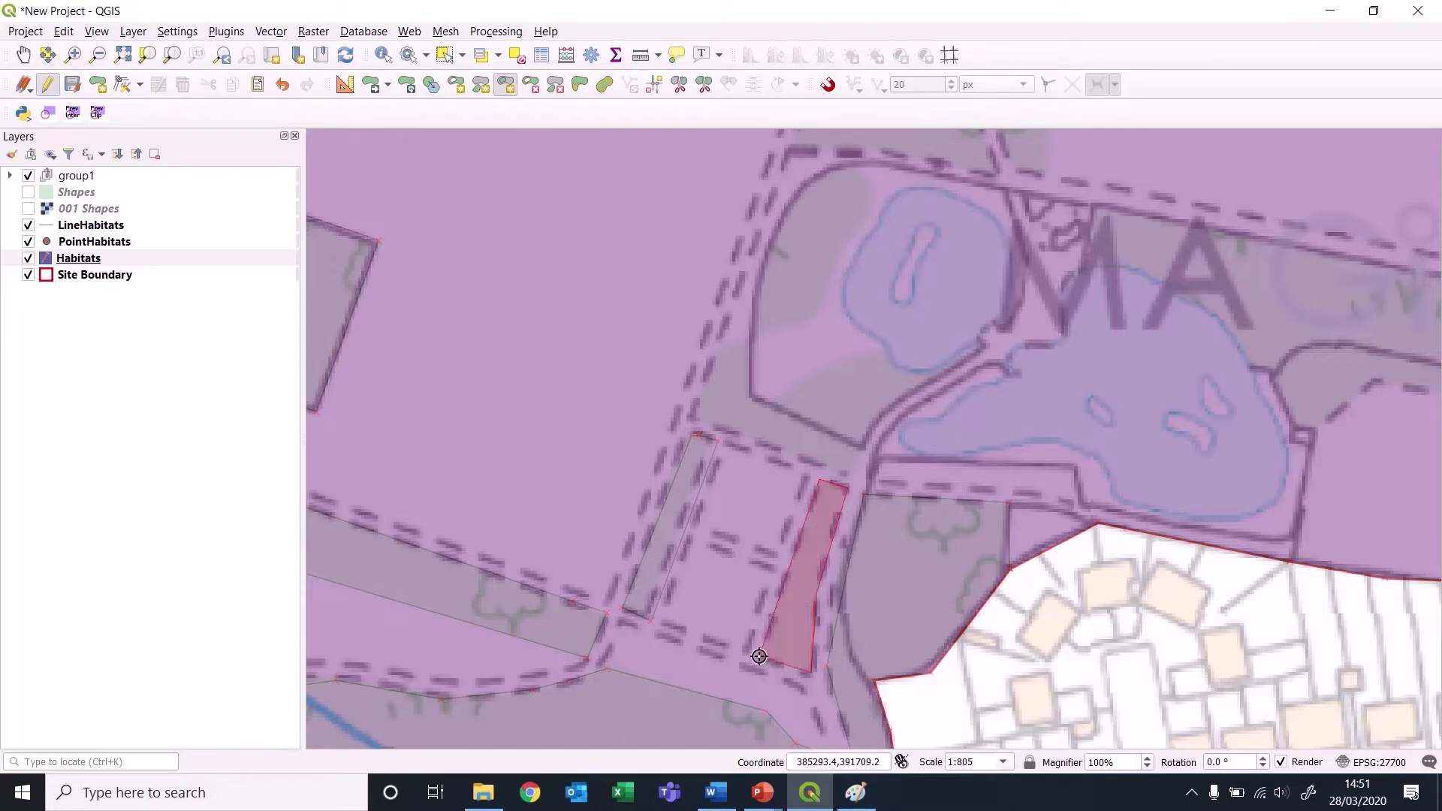
right_click(749, 557)
left_click(556, 400)
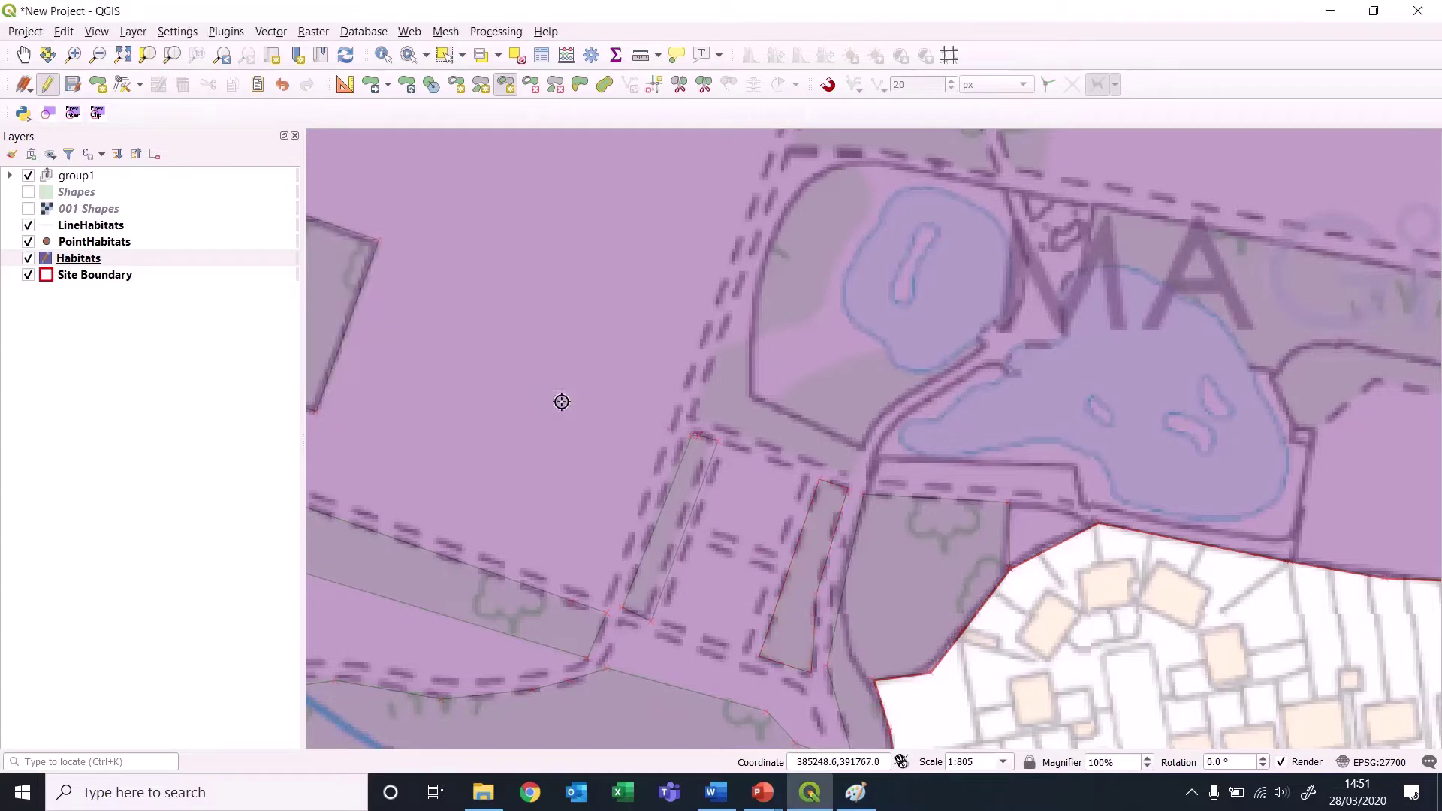
Fill a ring for the triangular wooded parcel between the converging paths north of the small pond, accepting the blank attributes.
left_click_drag(1397, 594, 999, 692)
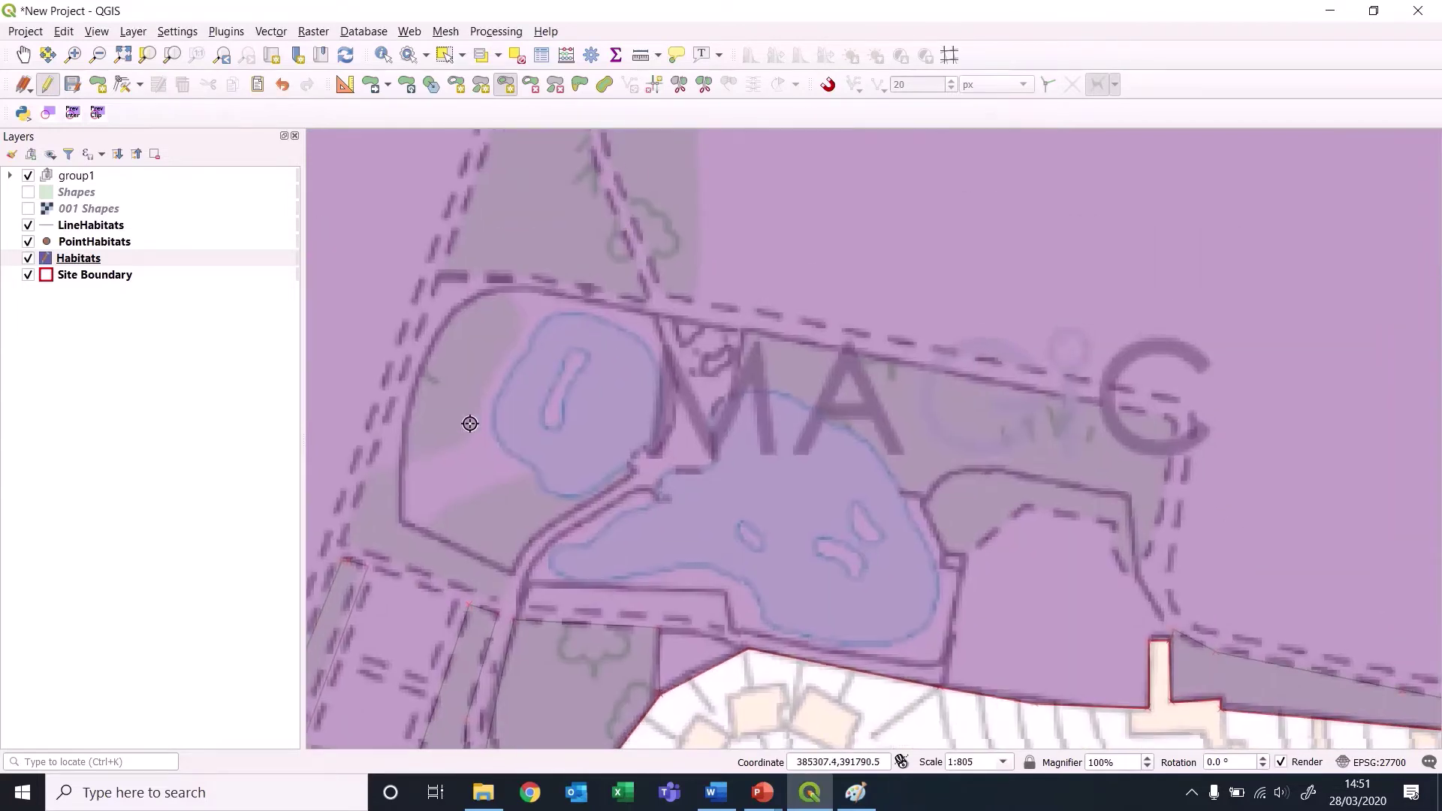
left_click_drag(470, 418, 573, 585)
key("Up")
key("Up")
key("Up")
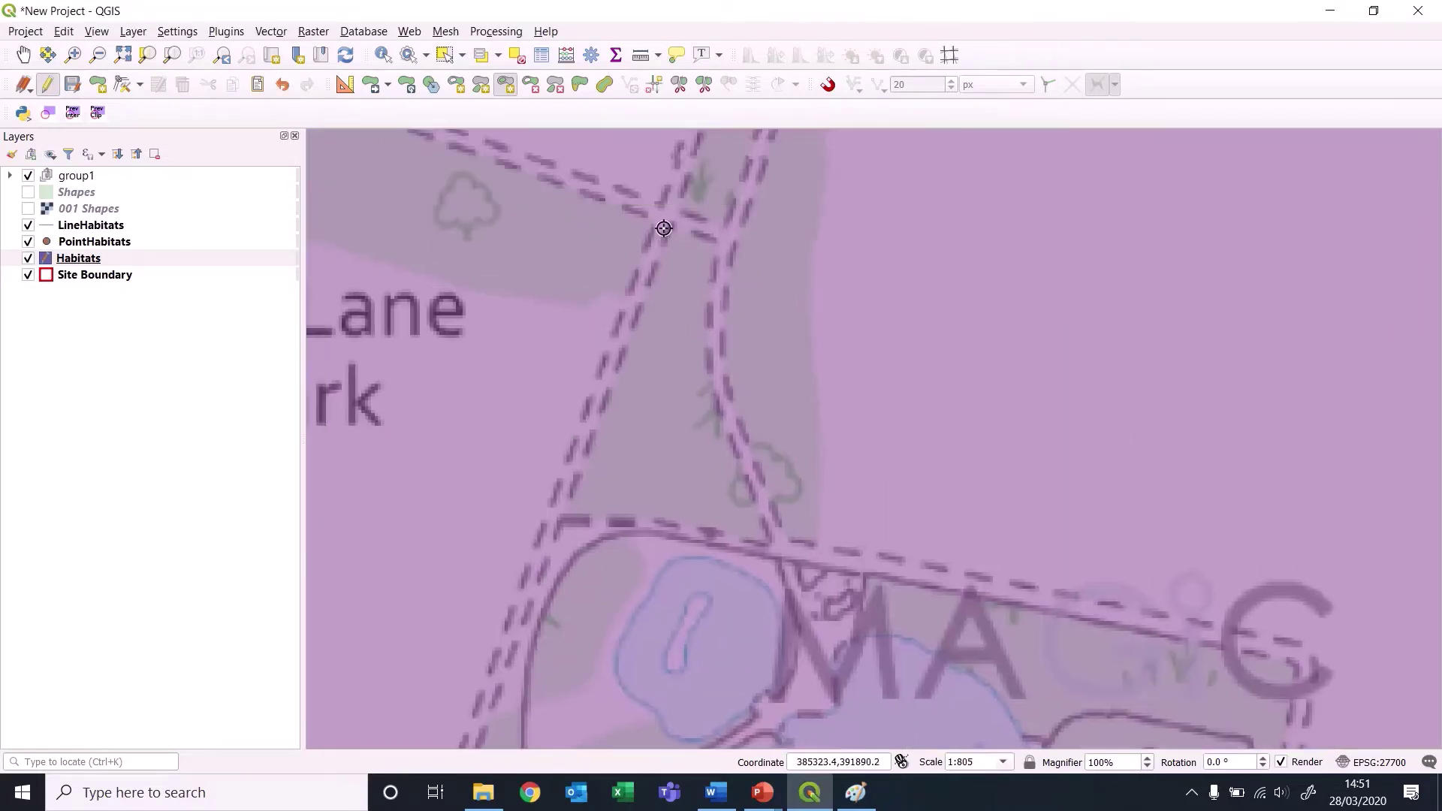
left_click(719, 238)
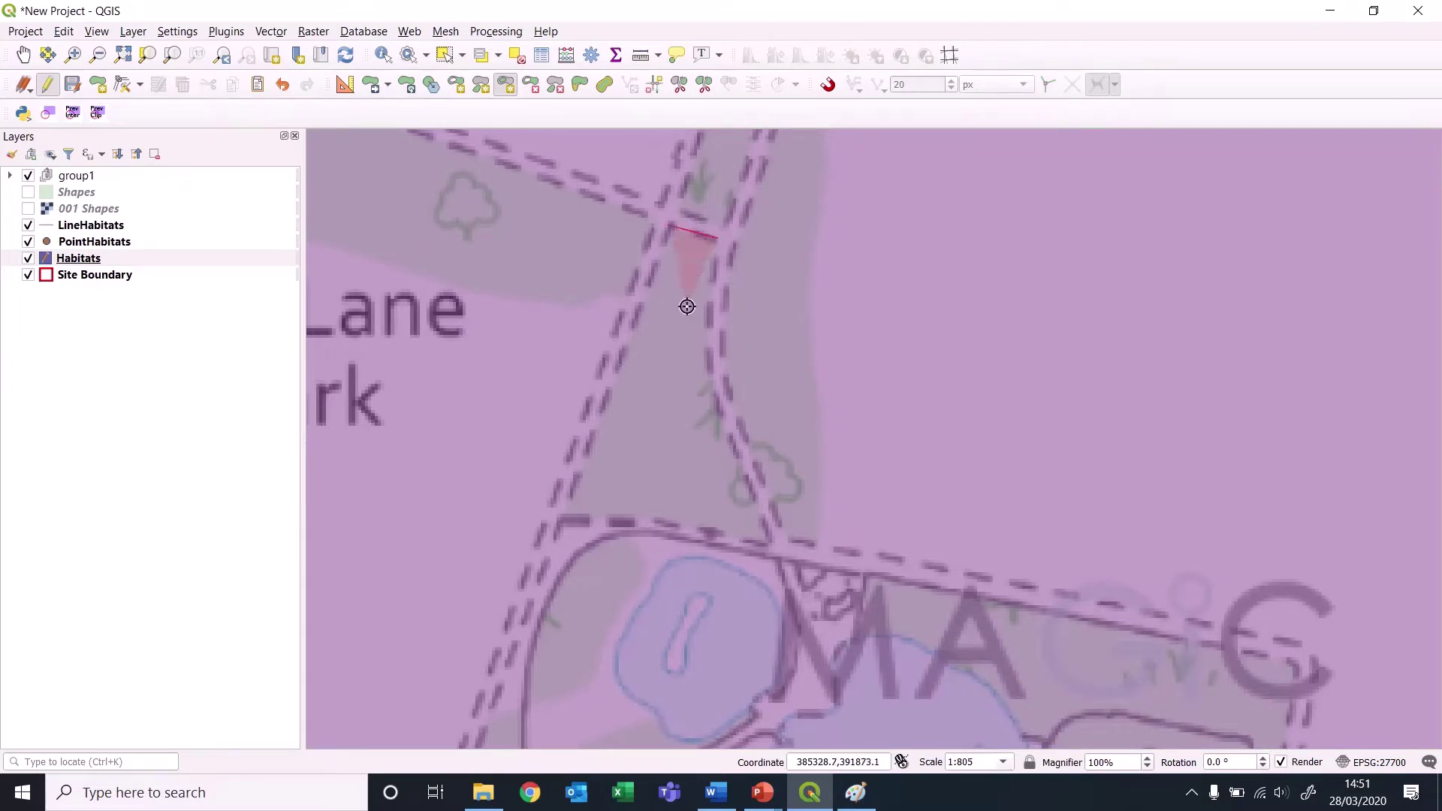
left_click(705, 341)
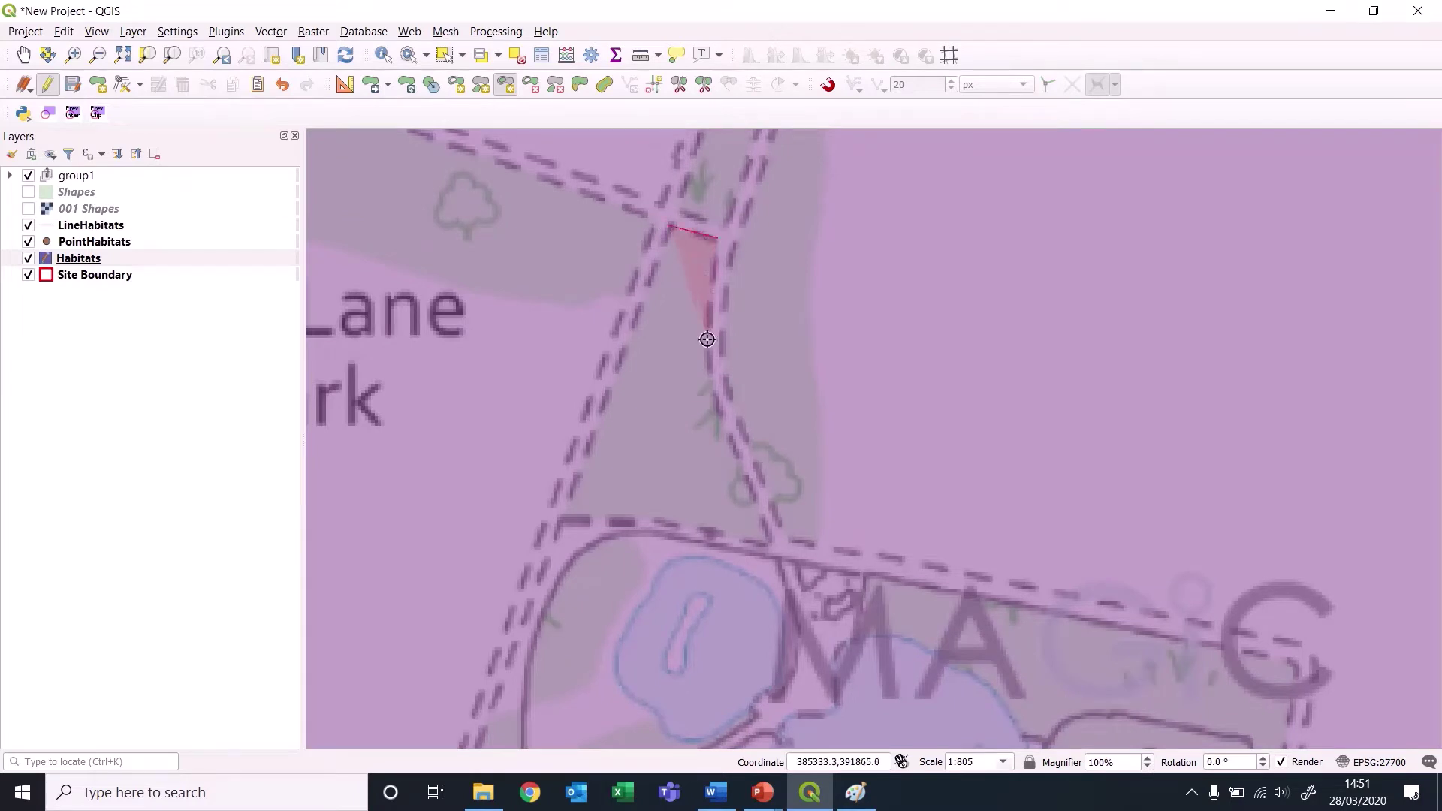
left_click(773, 543)
left_click(663, 519)
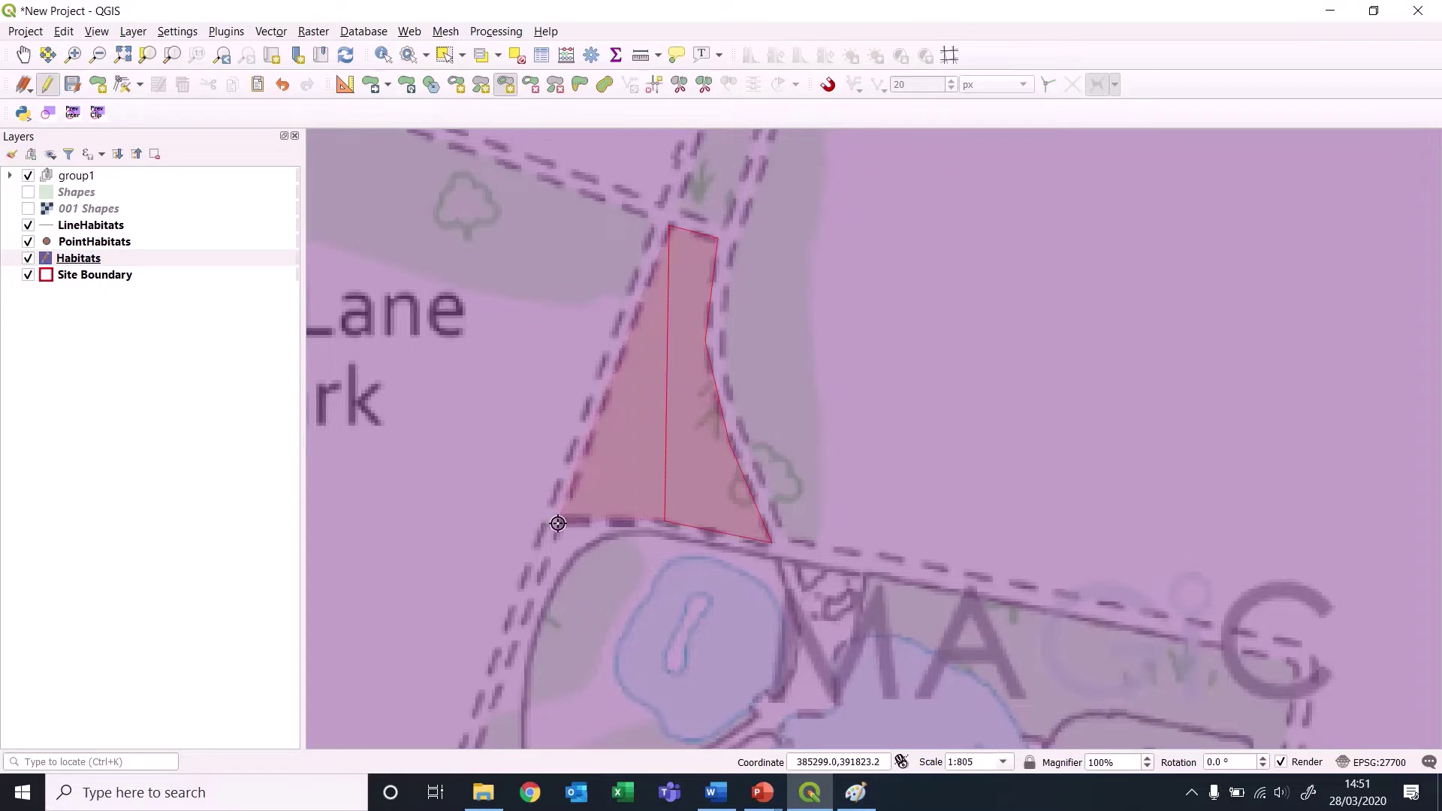
left_click(557, 525)
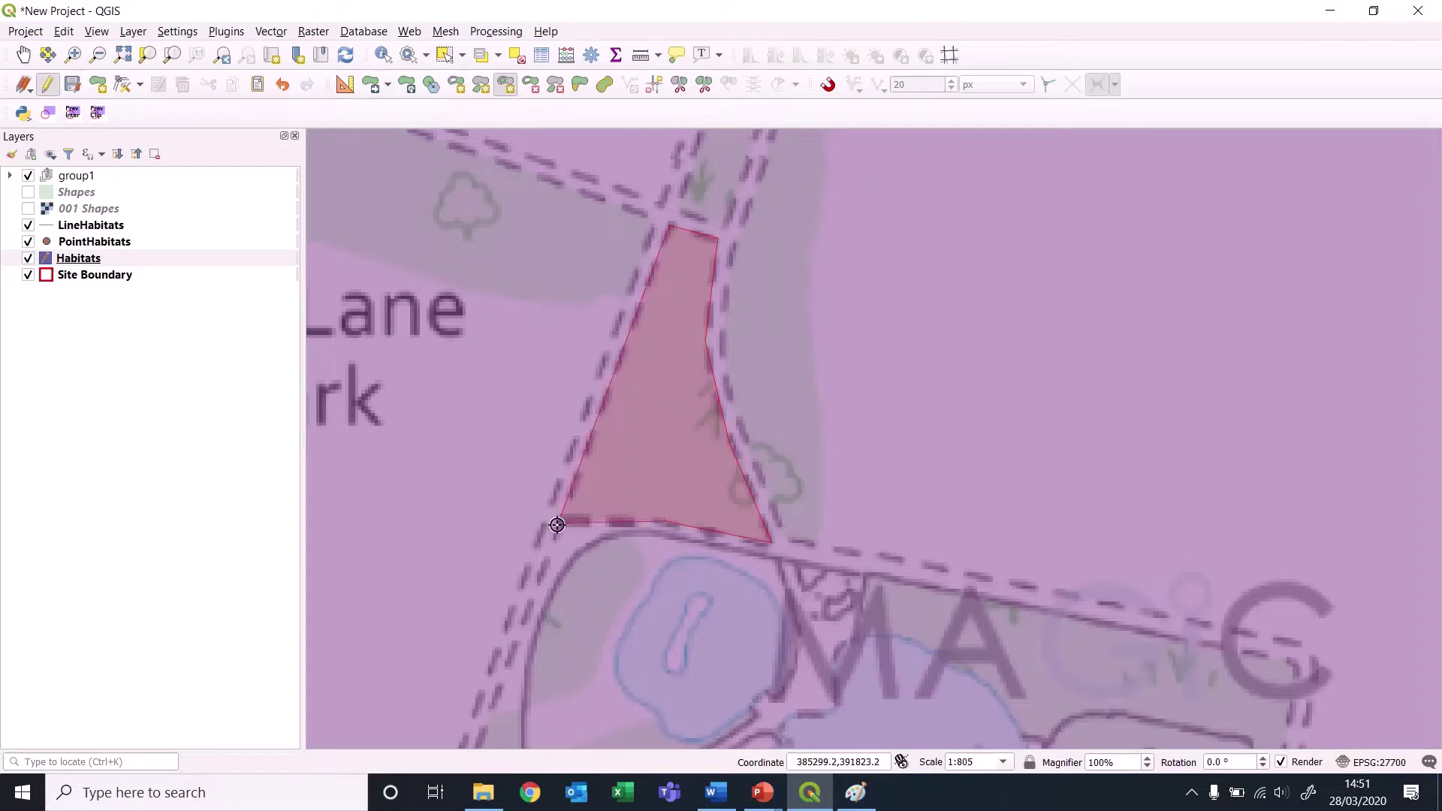
right_click(490, 456)
left_click(568, 402)
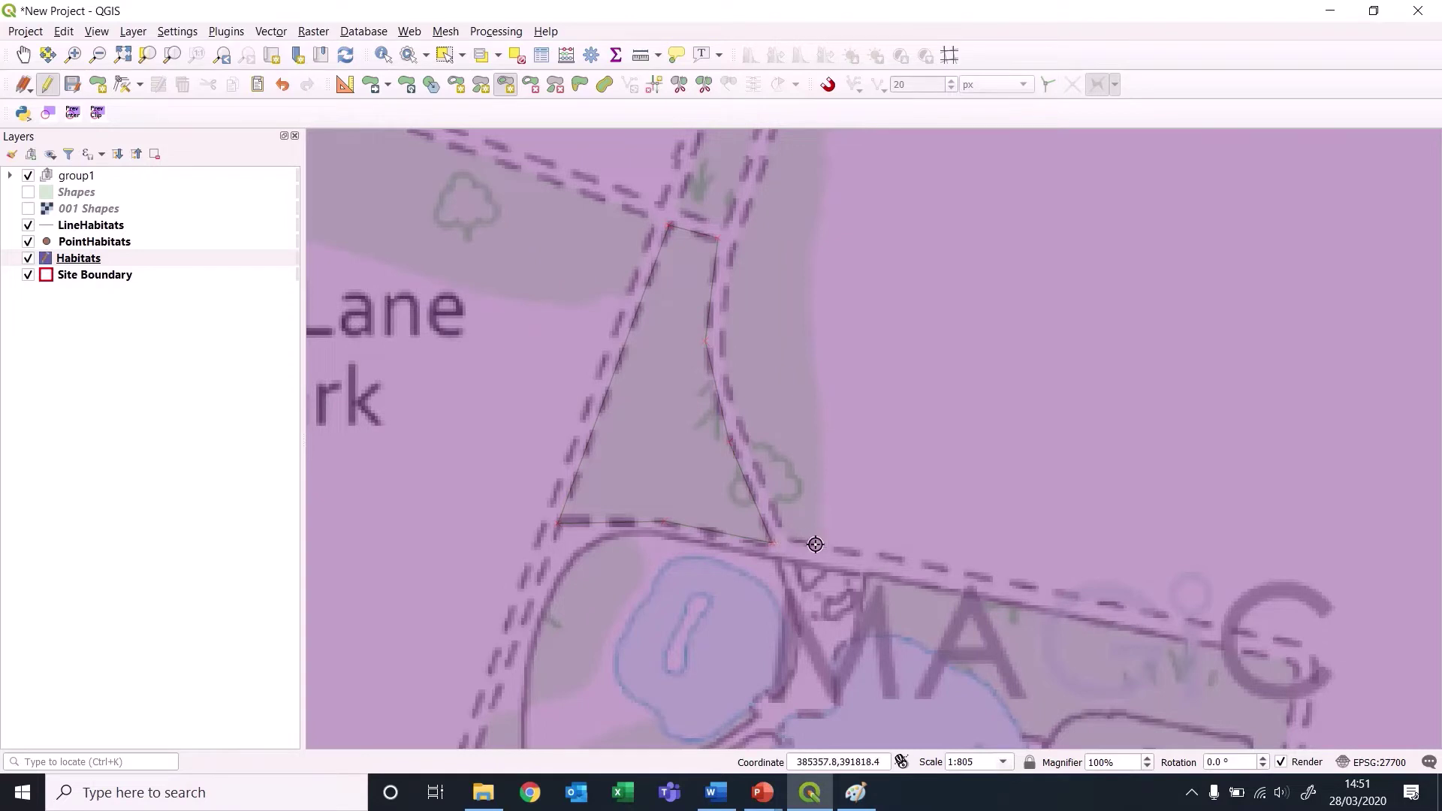
Fill a ring for the long tree strip east of the curved path beside the triangular parcel, accepting the blank attributes.
left_click(816, 544)
left_click(823, 464)
left_click(810, 306)
key("Up")
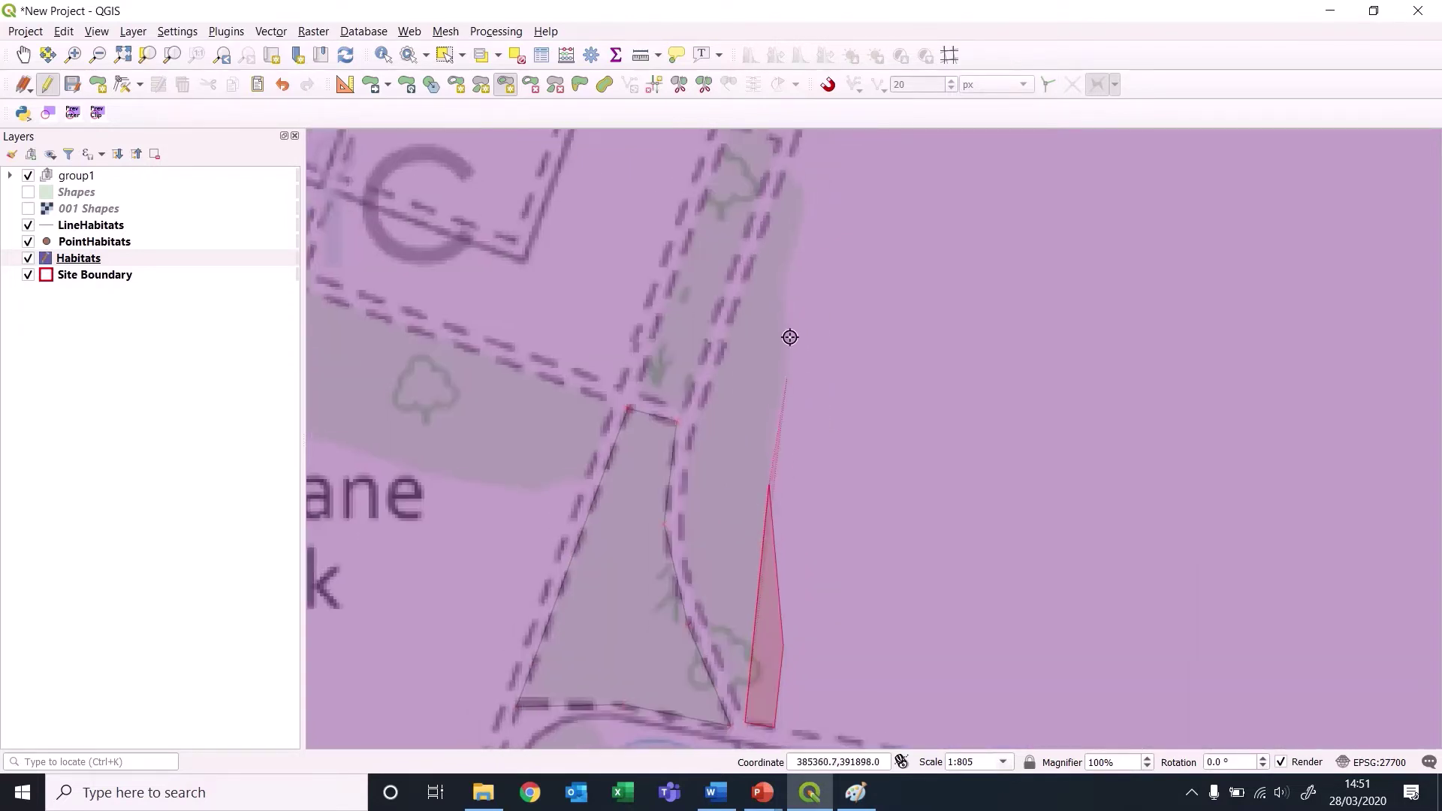
left_click(779, 347)
left_click(787, 259)
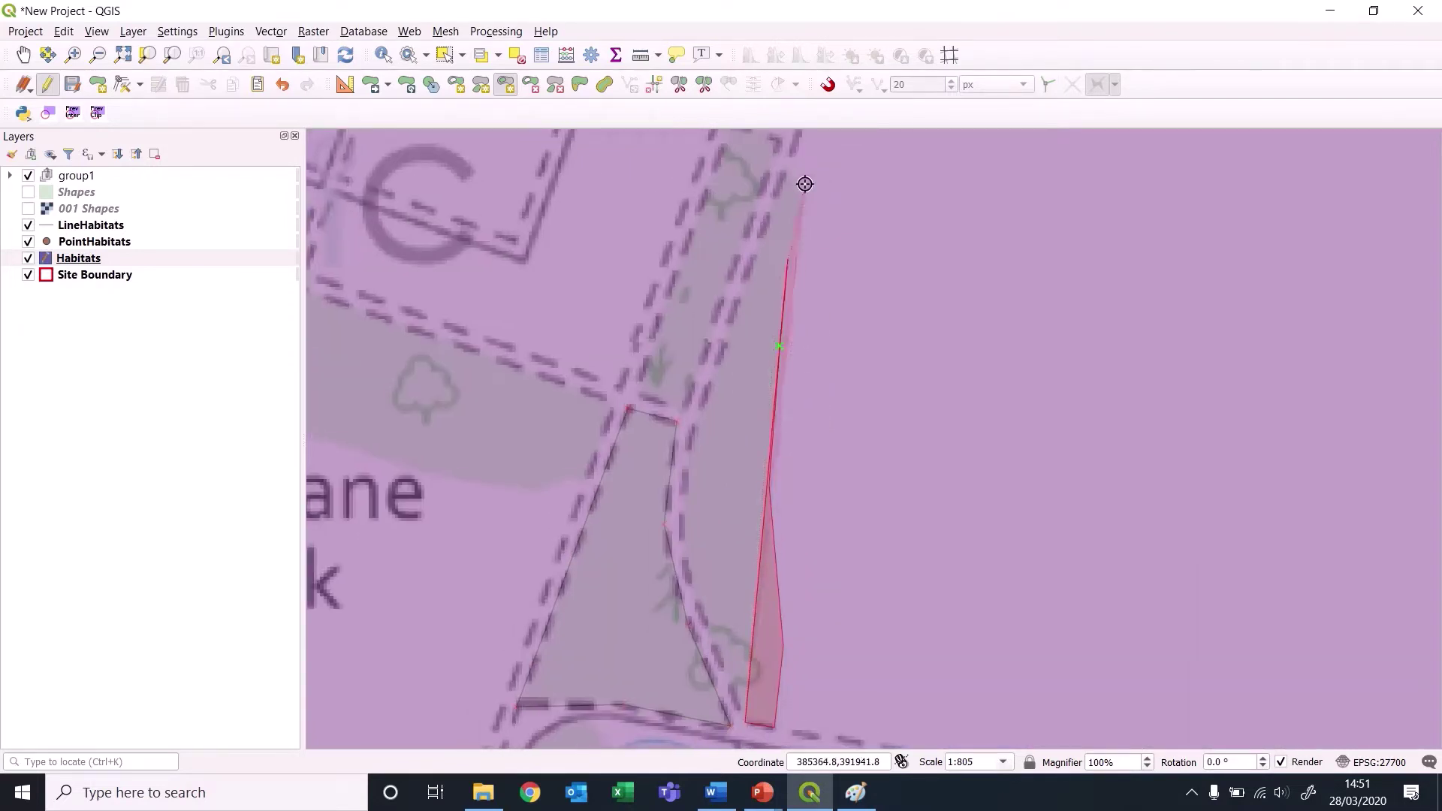
left_click(797, 181)
left_click(688, 442)
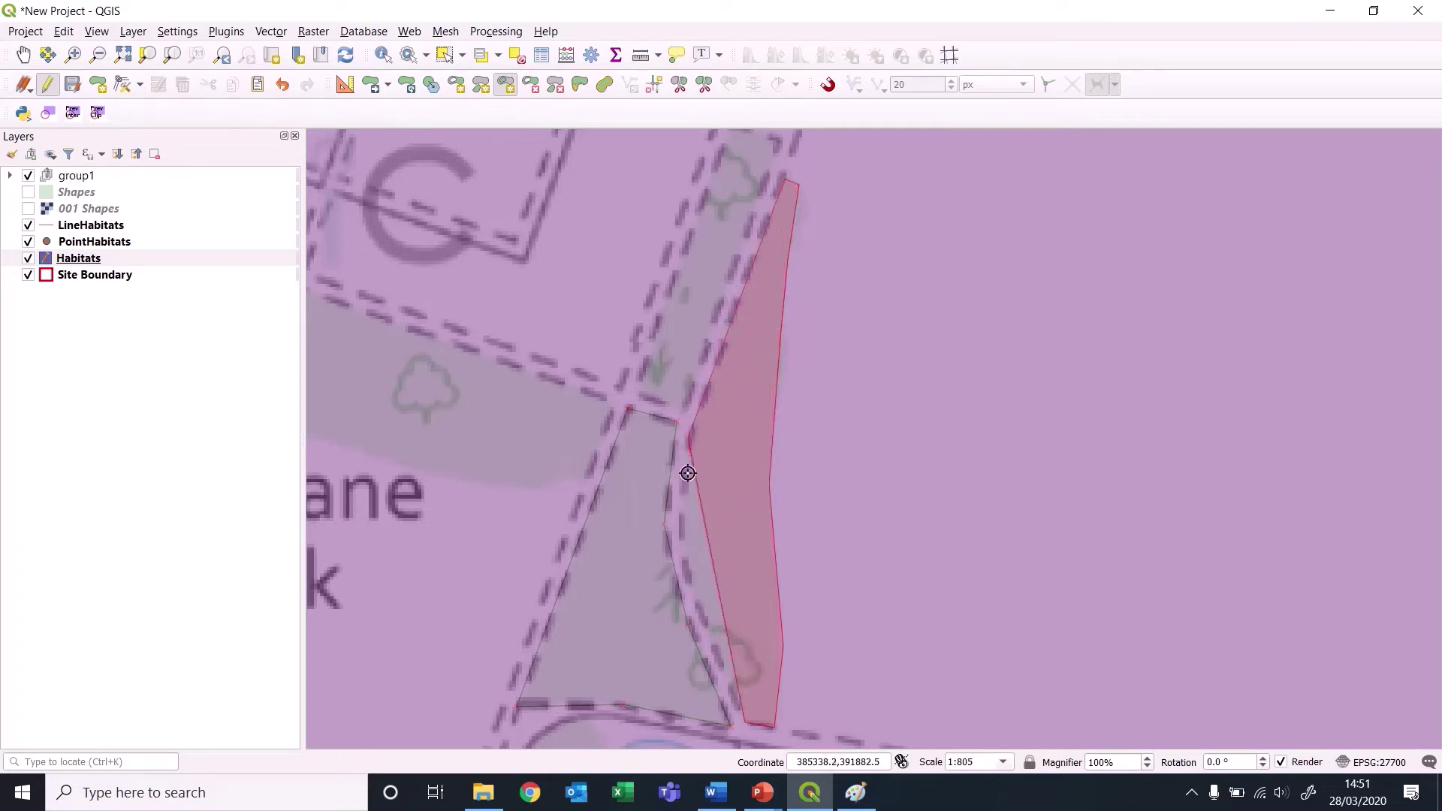
left_click(689, 556)
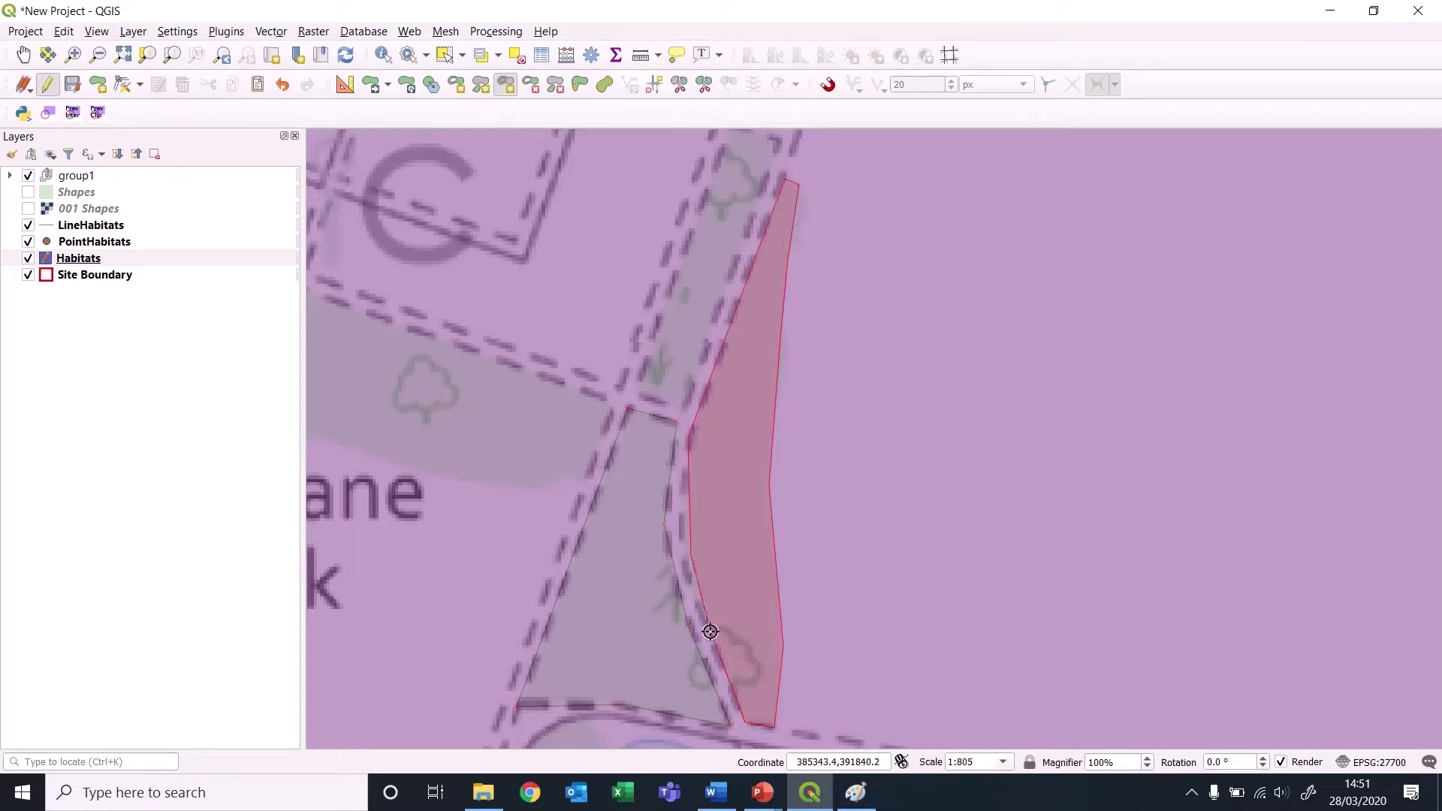
right_click(710, 631)
left_click(555, 400)
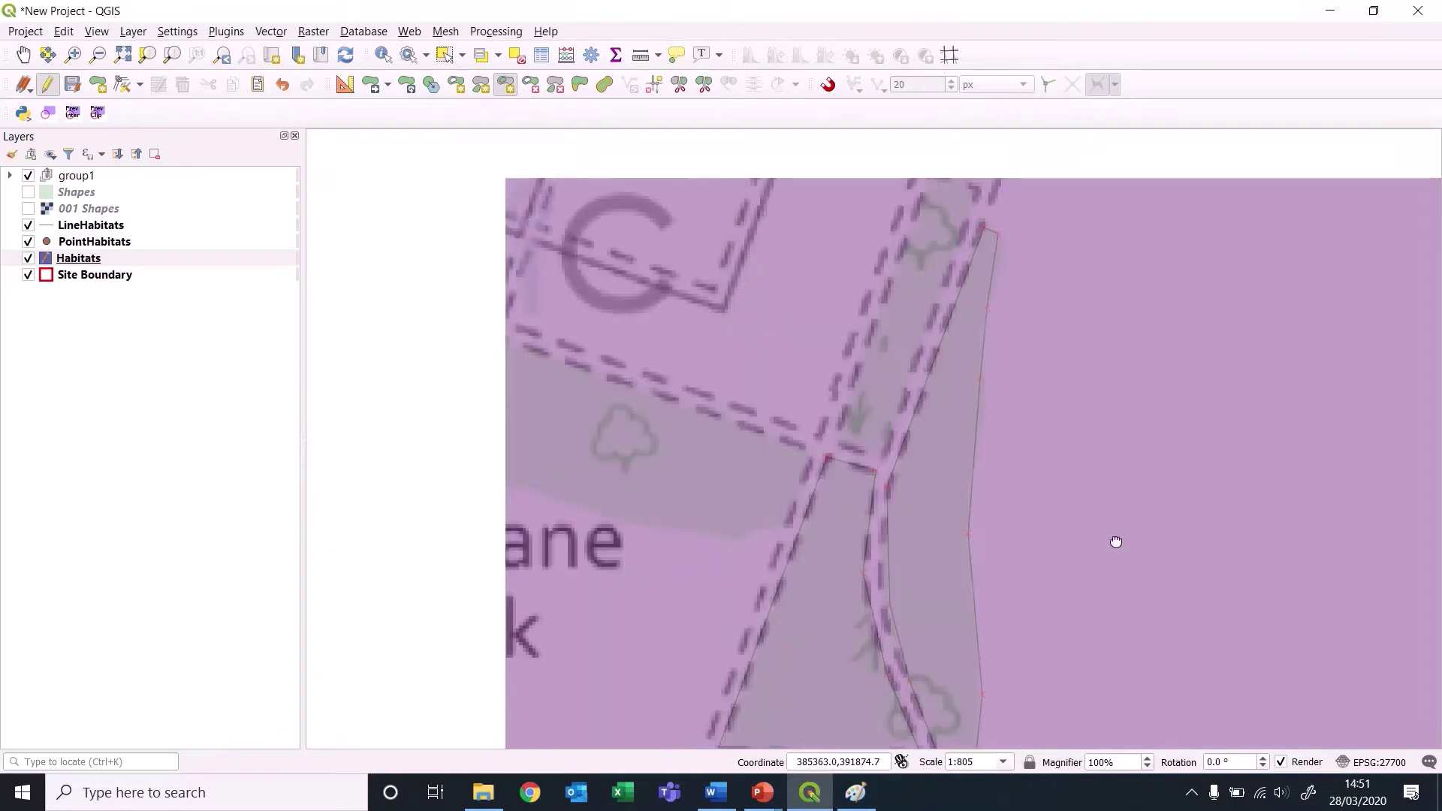
Fill a ring for the long tree belt south of the diagonal footpath above the Fog Lane Park label, including its hooked western end, with blank attributes.
key("Left")
key("Up")
key("Left")
key("Up")
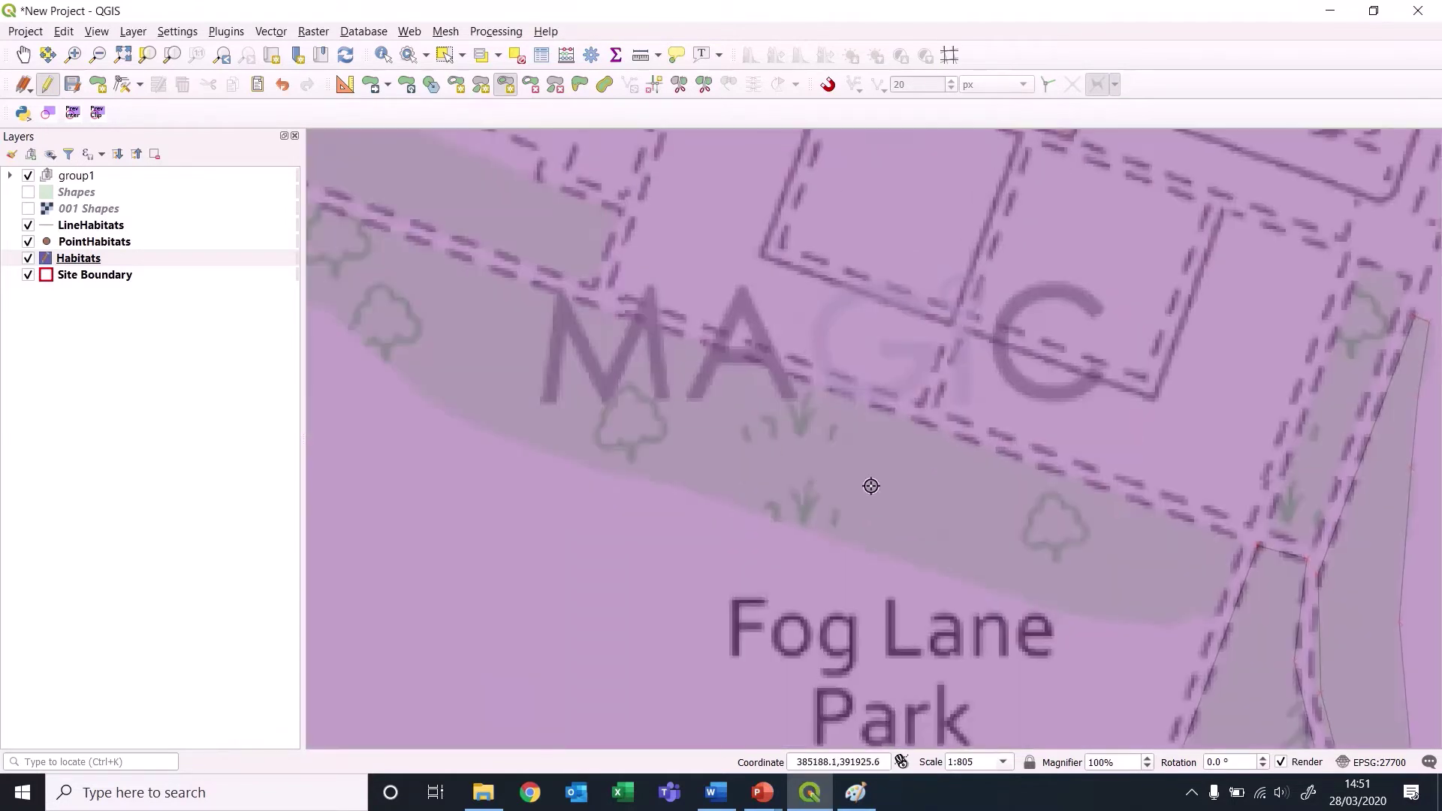
left_click(1216, 614)
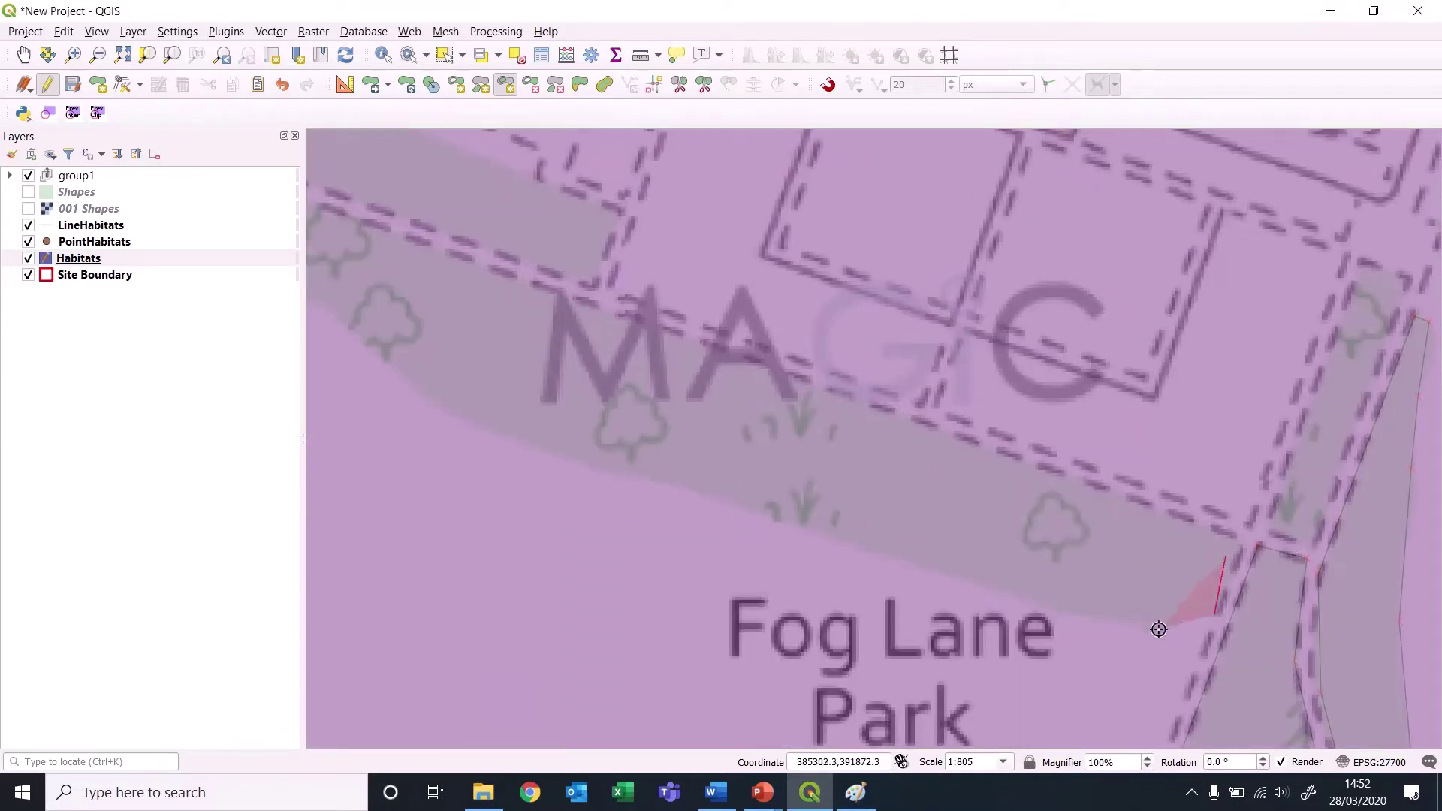
left_click(1153, 627)
left_click(834, 534)
left_click(472, 418)
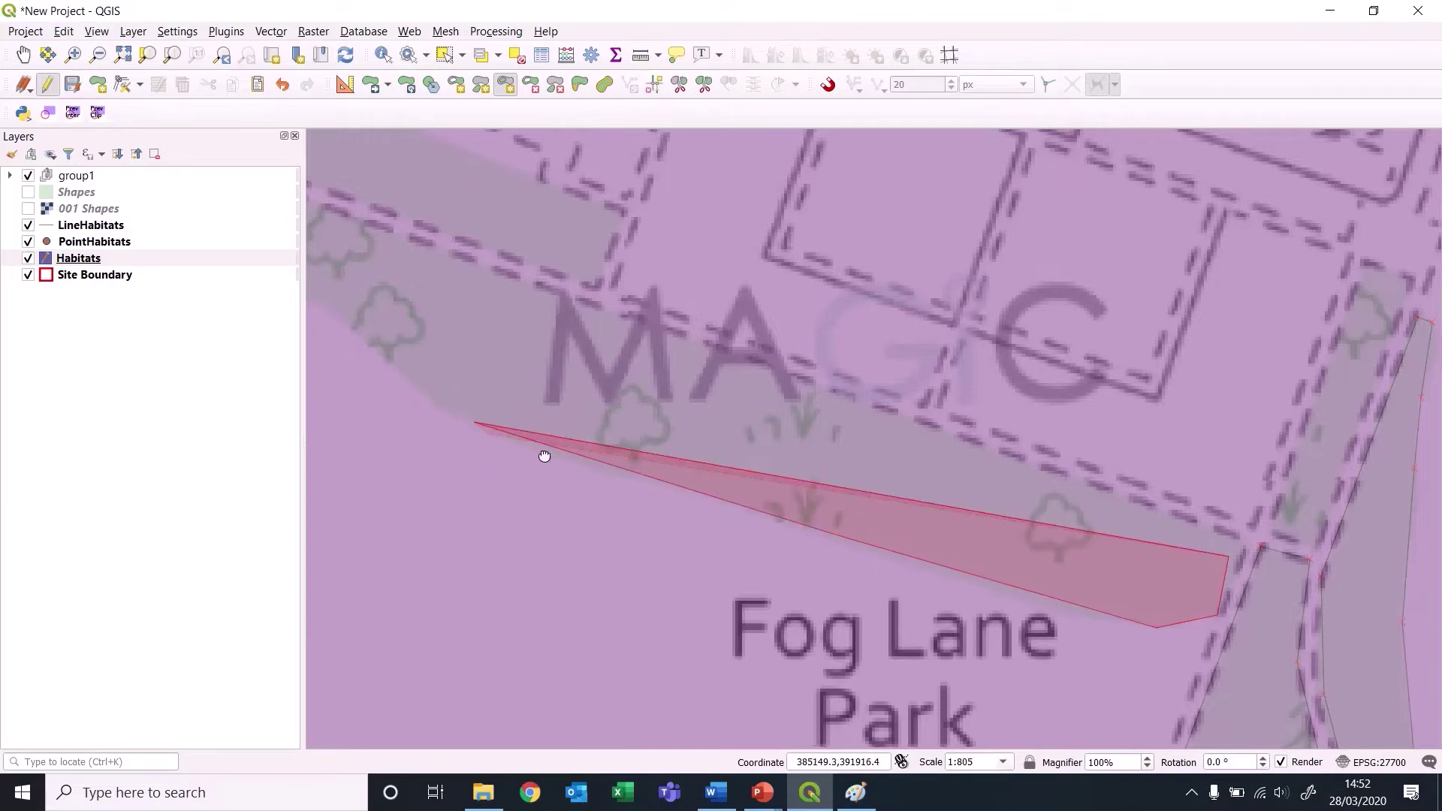
left_click(710, 529)
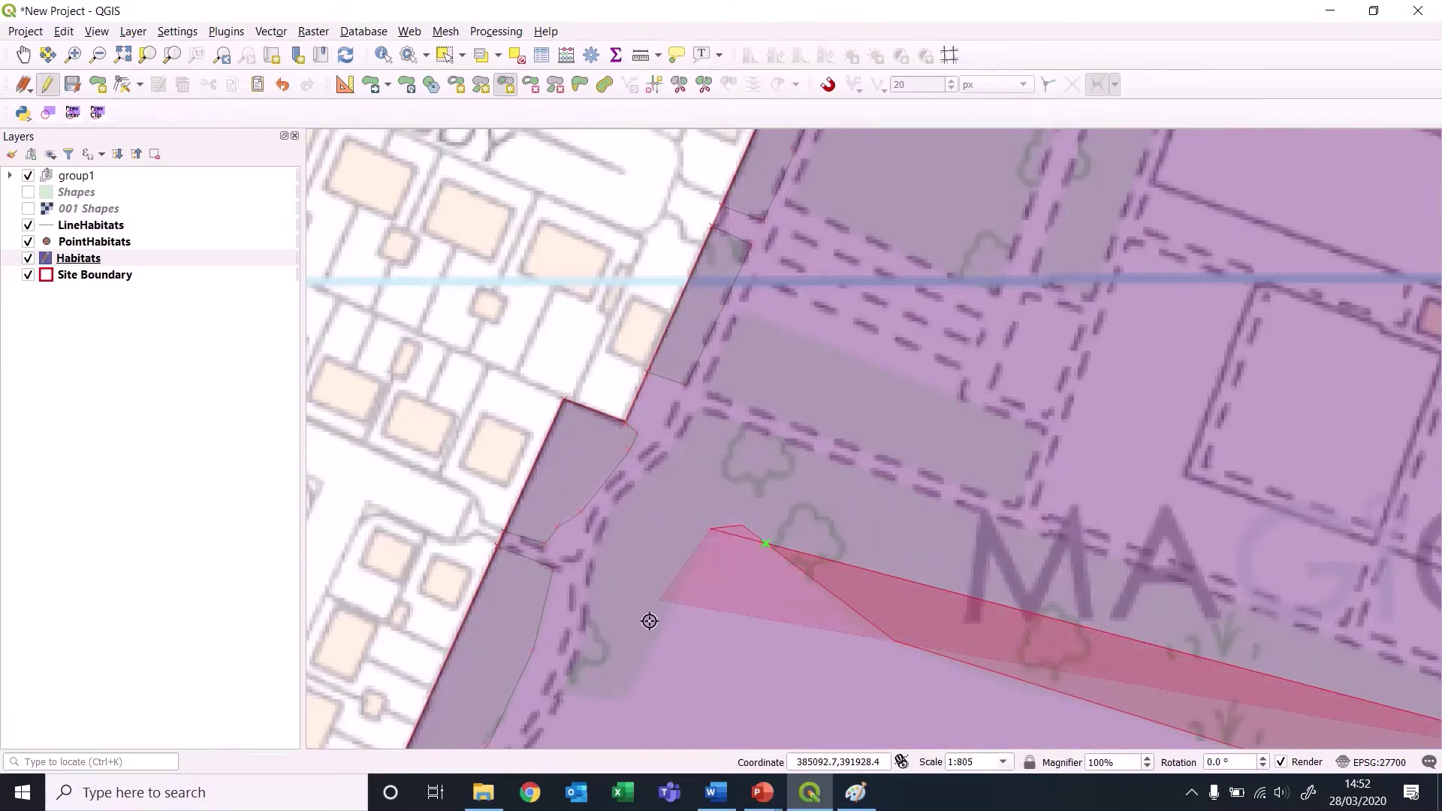
left_click(655, 645)
left_click(618, 693)
left_click(569, 689)
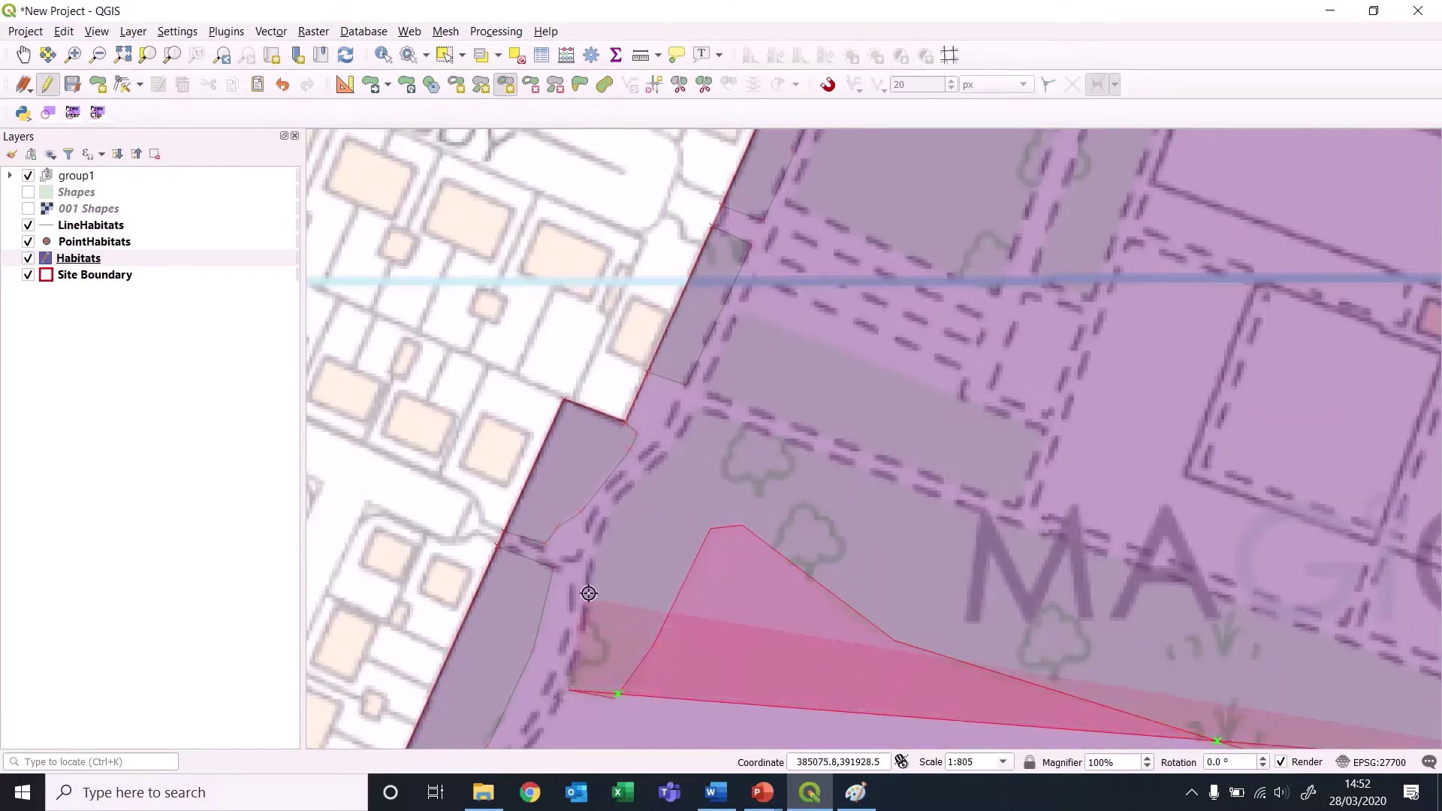
left_click(601, 514)
left_click(671, 448)
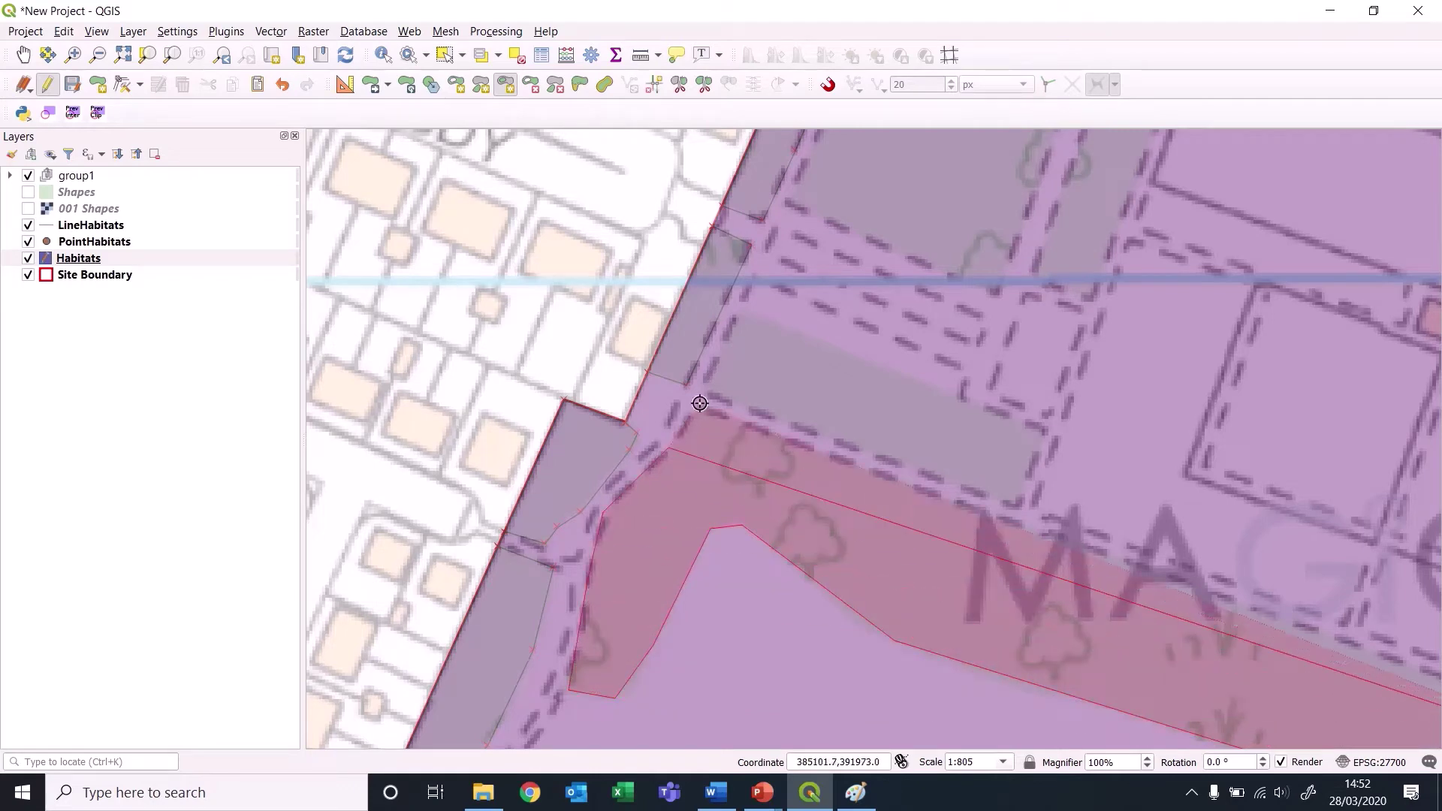
left_click(701, 405)
left_click_drag(1339, 643, 921, 534)
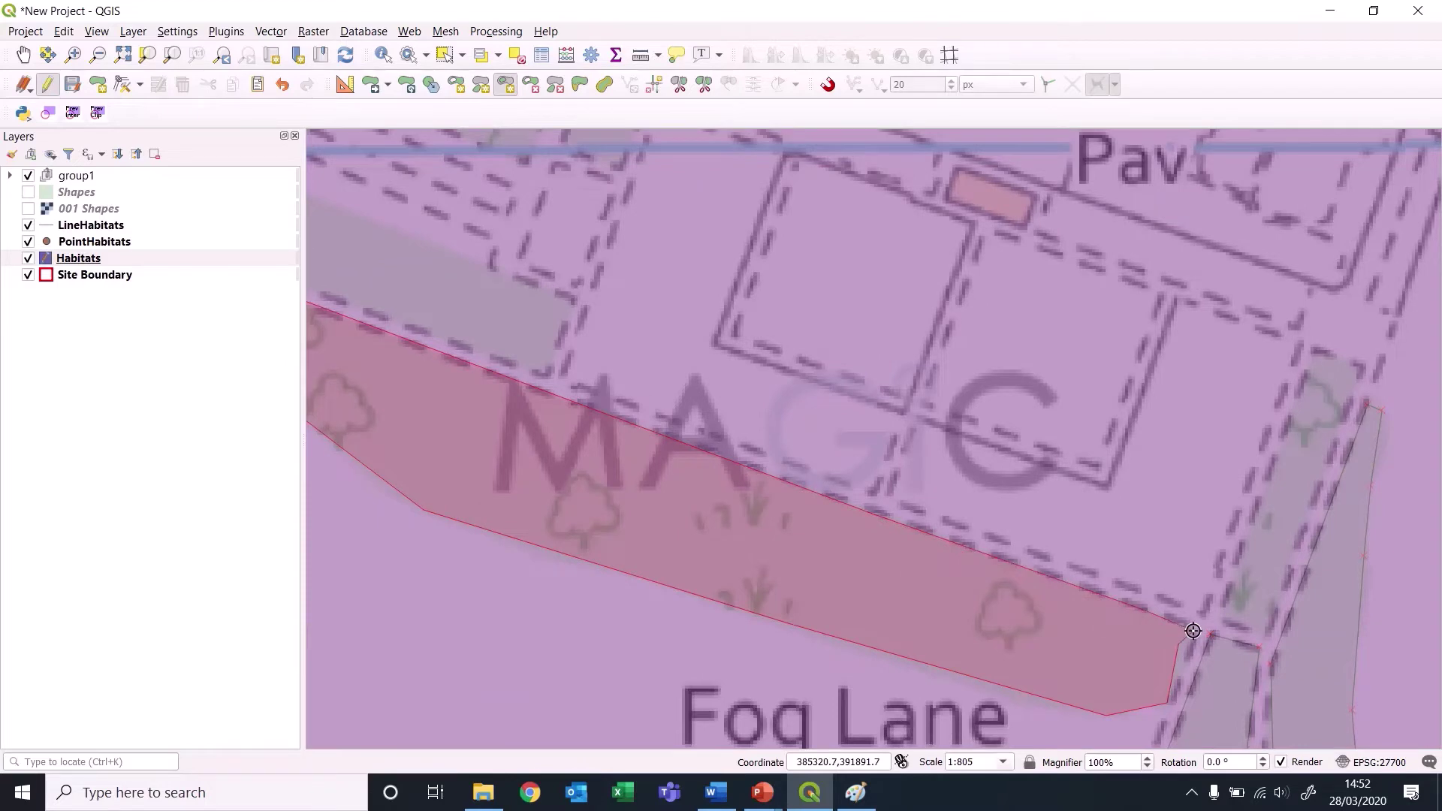
left_click(1193, 631)
right_click(968, 627)
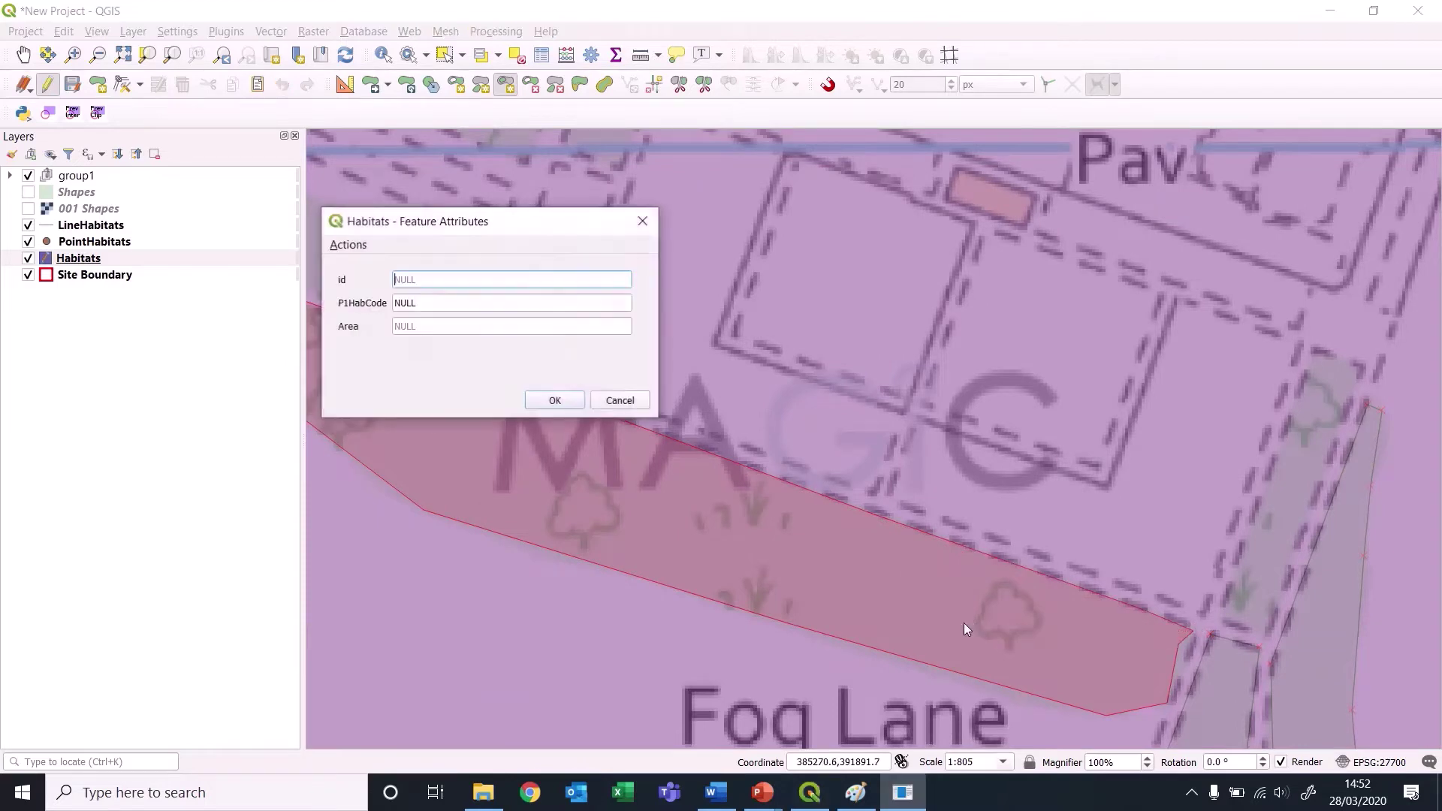
left_click(555, 400)
Fill a ring for the four-sided strip just north of the diagonal footpath's western end, accepting the blank attributes.
key("Left")
key("Up")
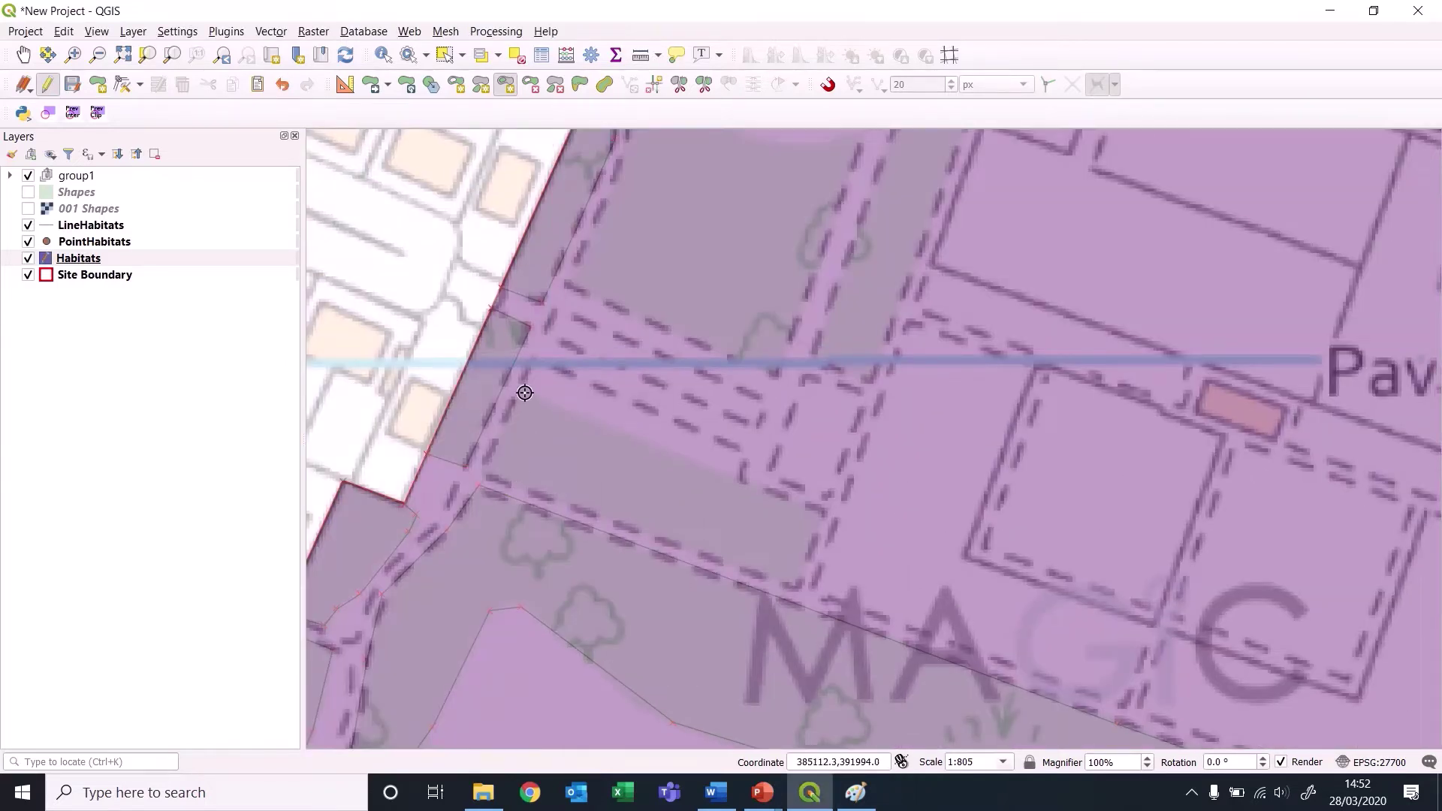
left_click(525, 393)
left_click(827, 511)
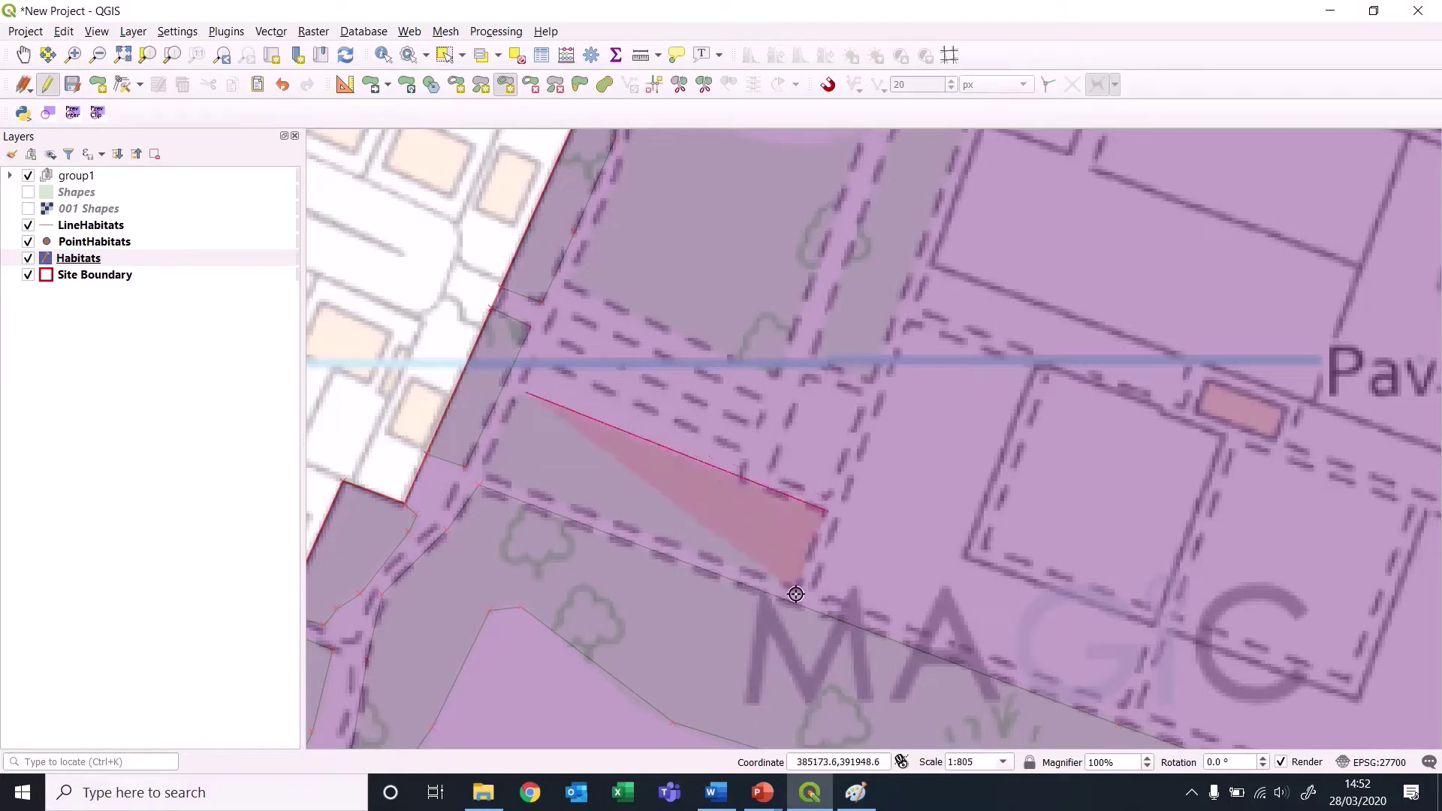
left_click(795, 590)
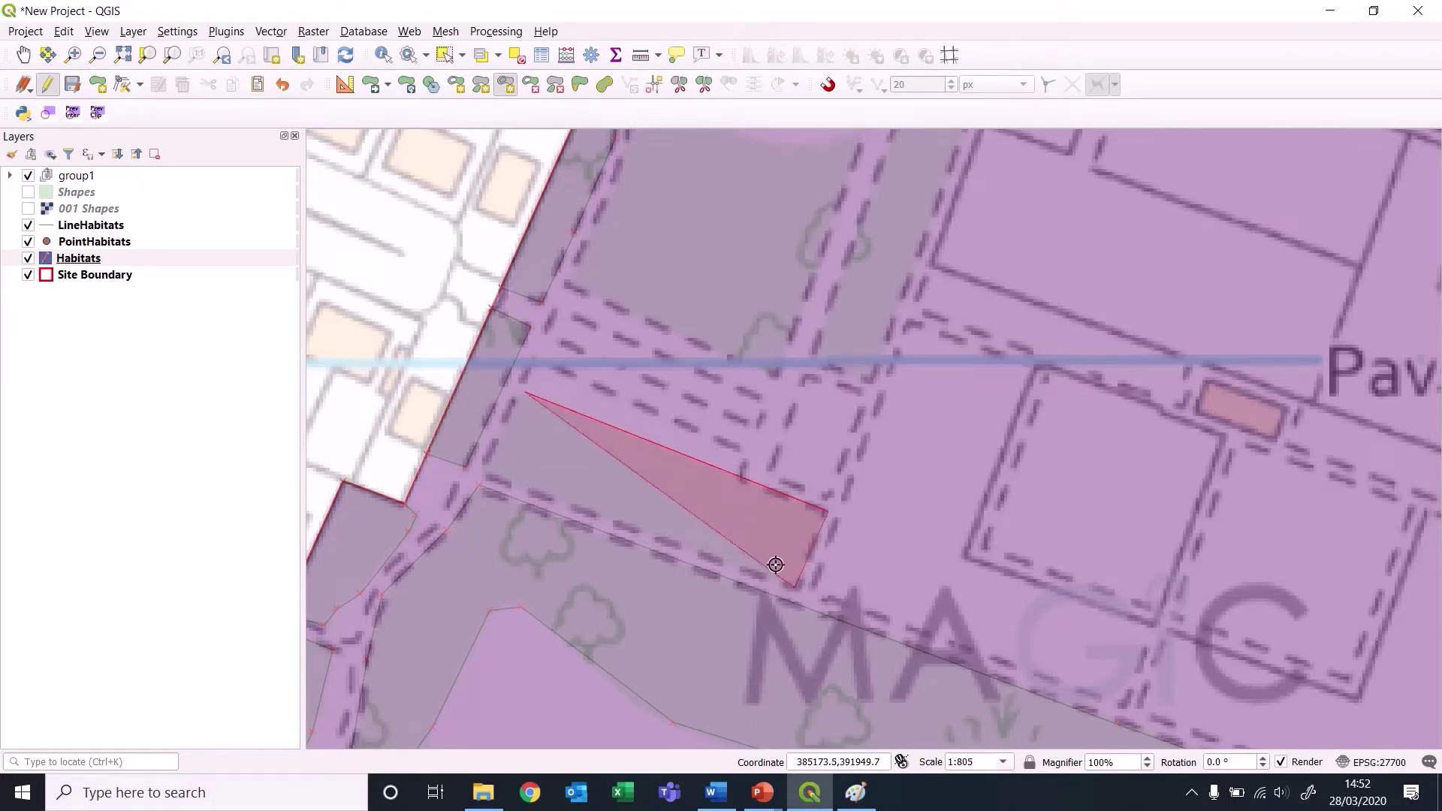
left_click(486, 468)
right_click(487, 468)
left_click(556, 401)
Fill a ring for the wooded block south of the circular path, following its curved northern edge and accepting the blank attributes.
key("Up")
key("Up")
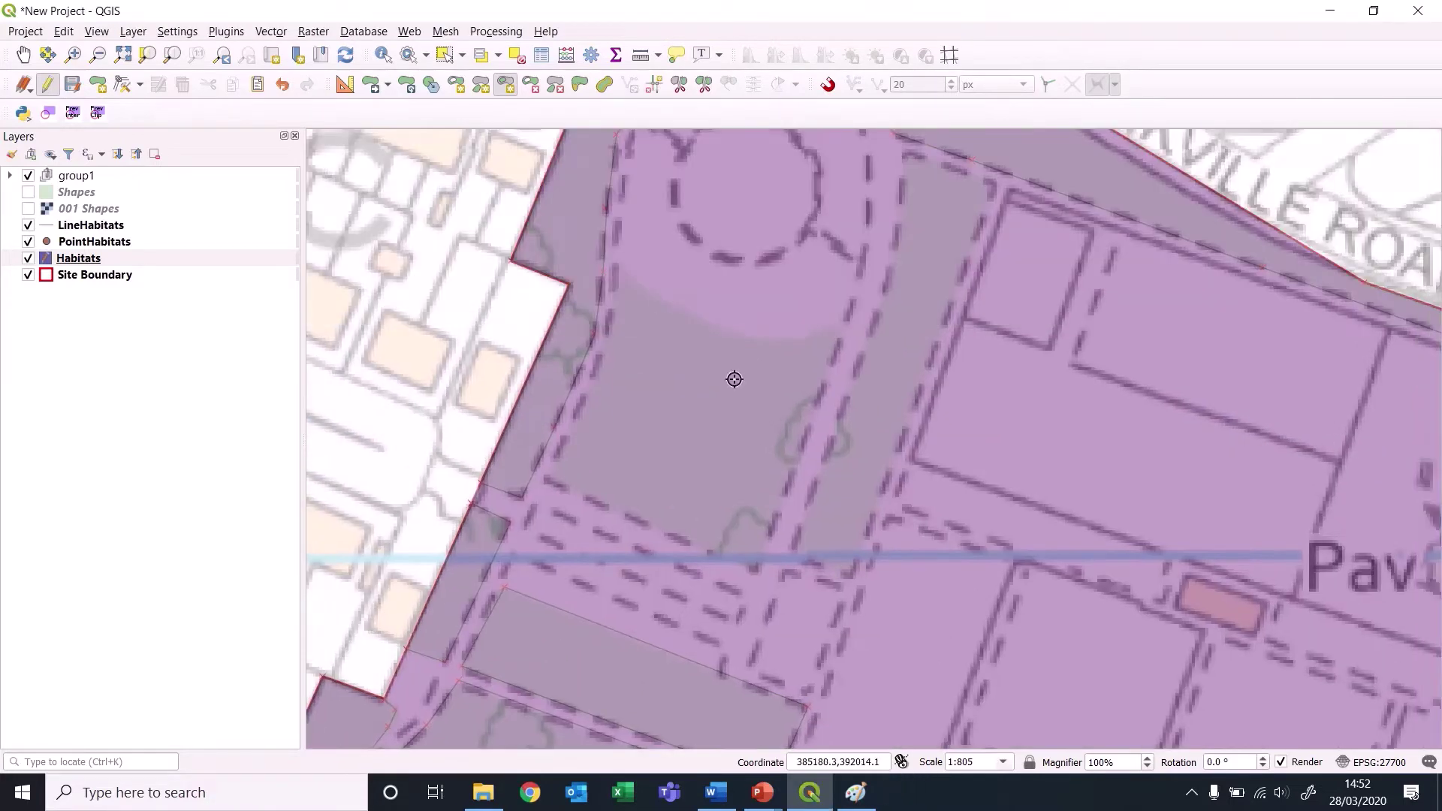
left_click(623, 267)
left_click(684, 317)
left_click(755, 344)
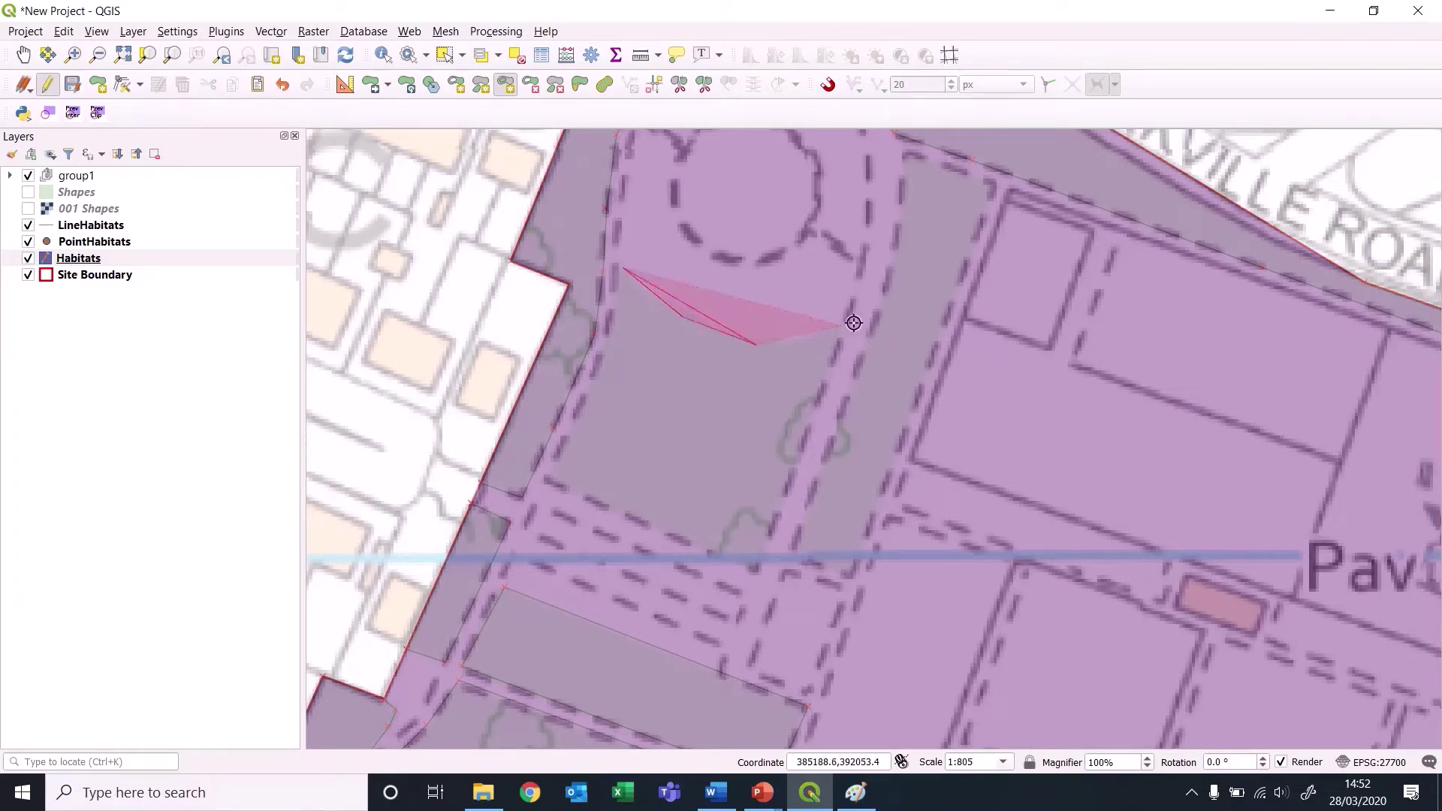
left_click(841, 332)
left_click(756, 567)
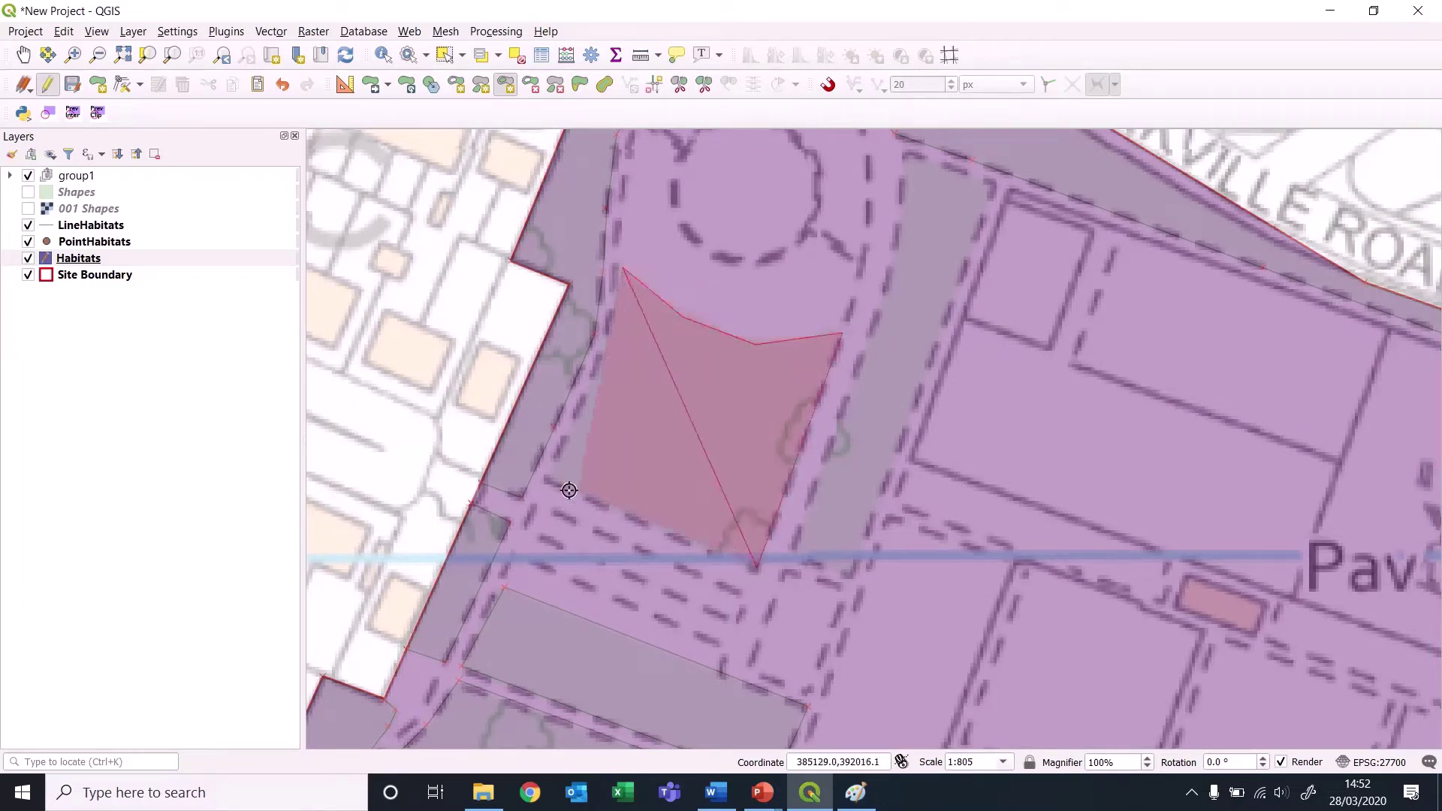
left_click(550, 481)
right_click(601, 350)
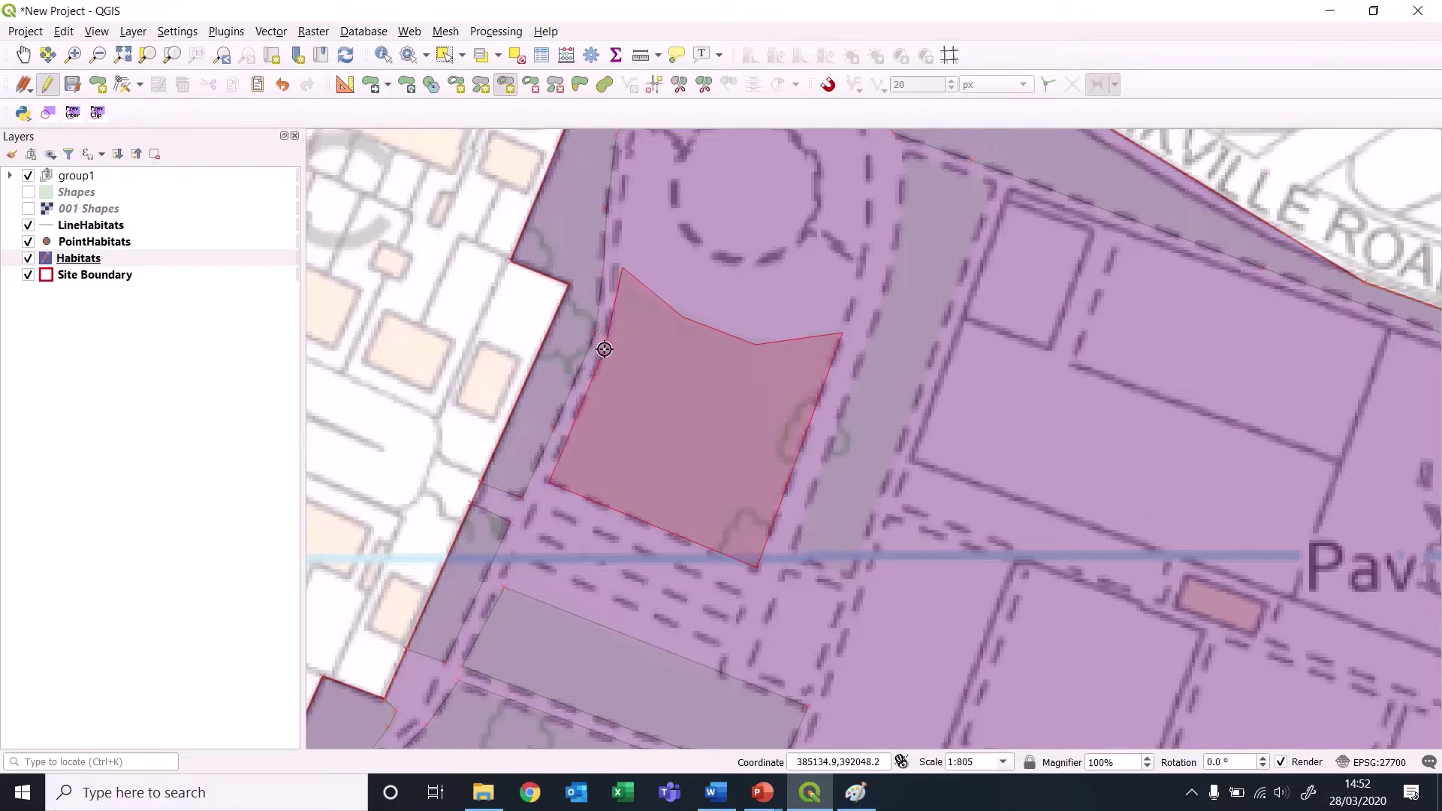
left_click(558, 401)
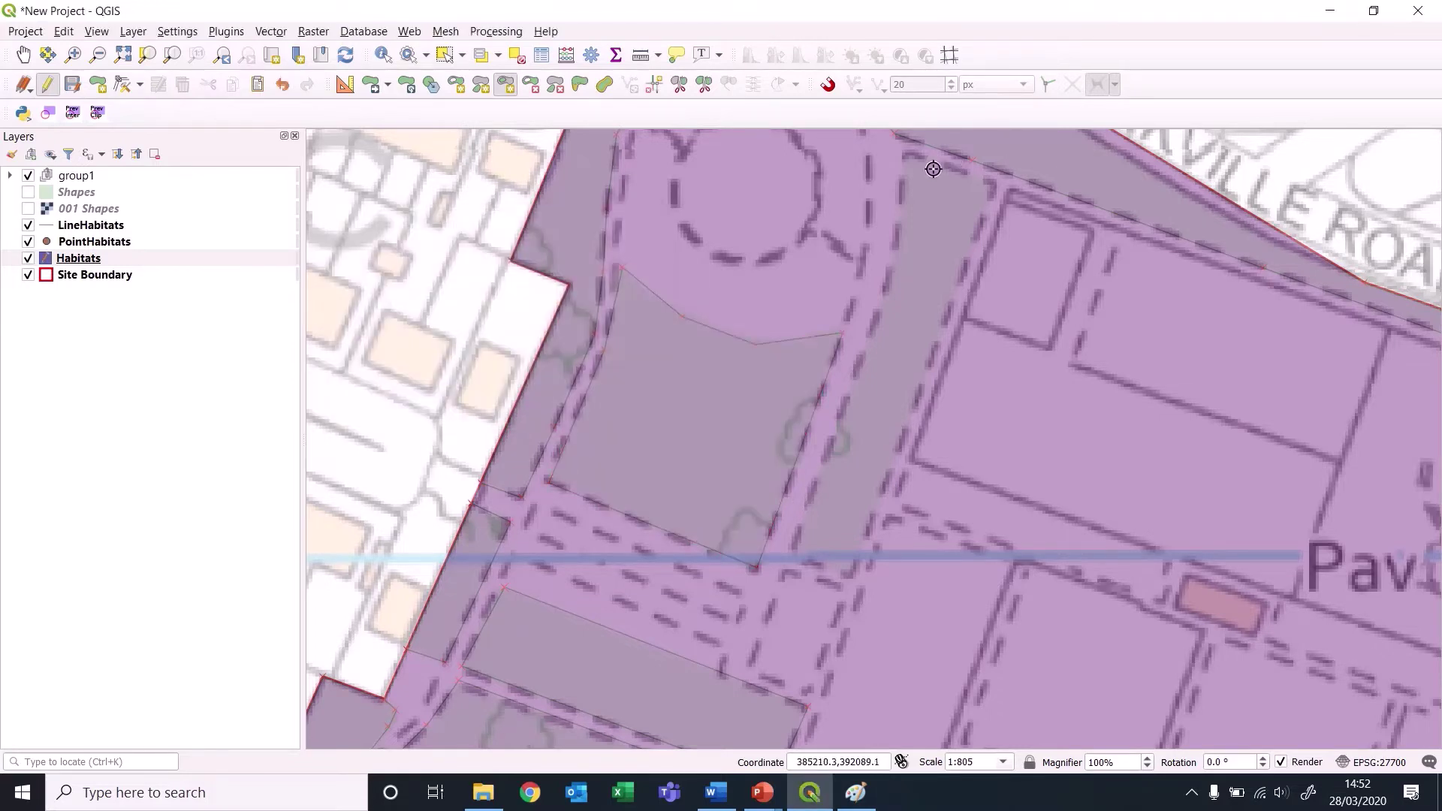
Fill a ring for the long four-sided strip between the two dashed paths west of the sports enclosure, accepting the blank attributes.
left_click(901, 161)
left_click(995, 190)
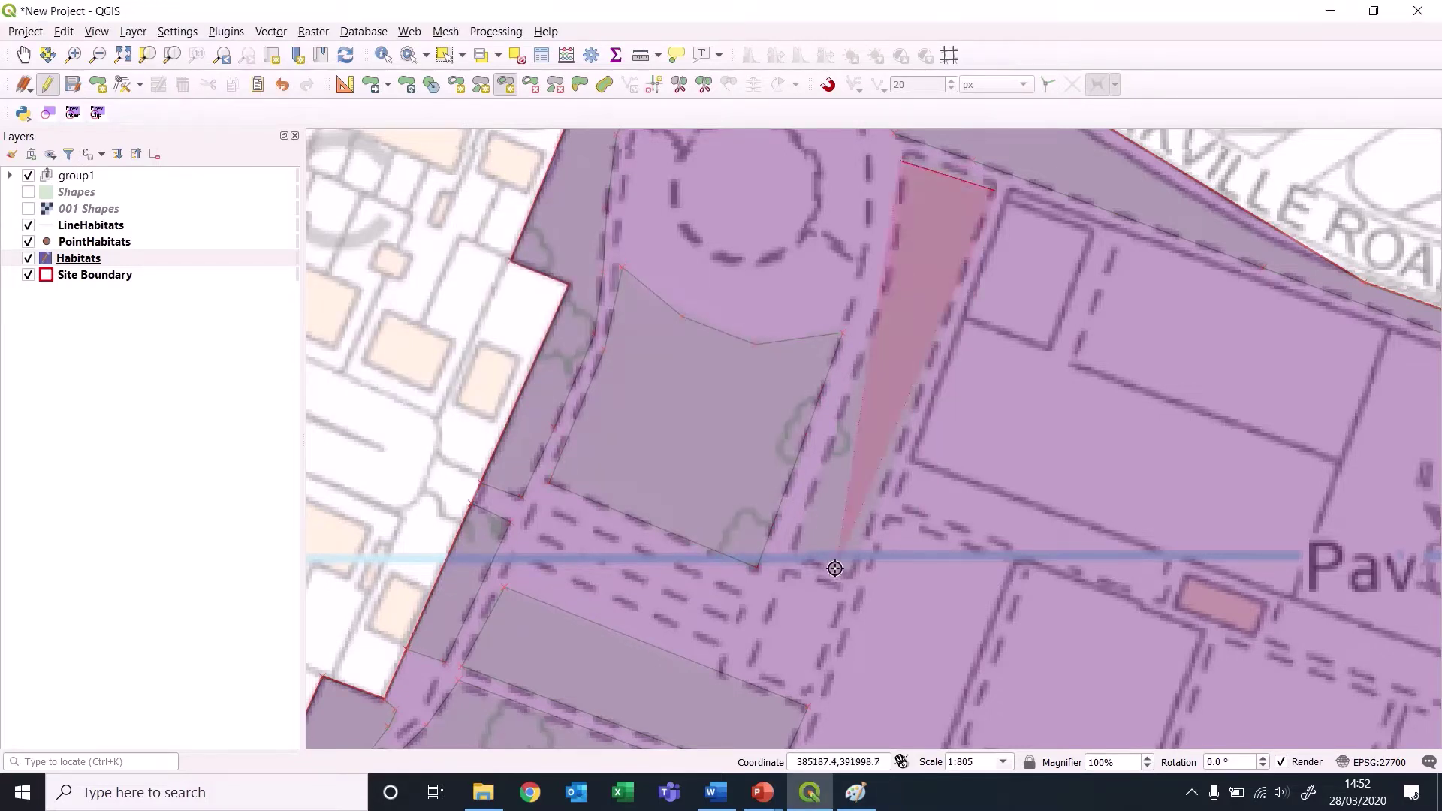
left_click(849, 574)
left_click(794, 552)
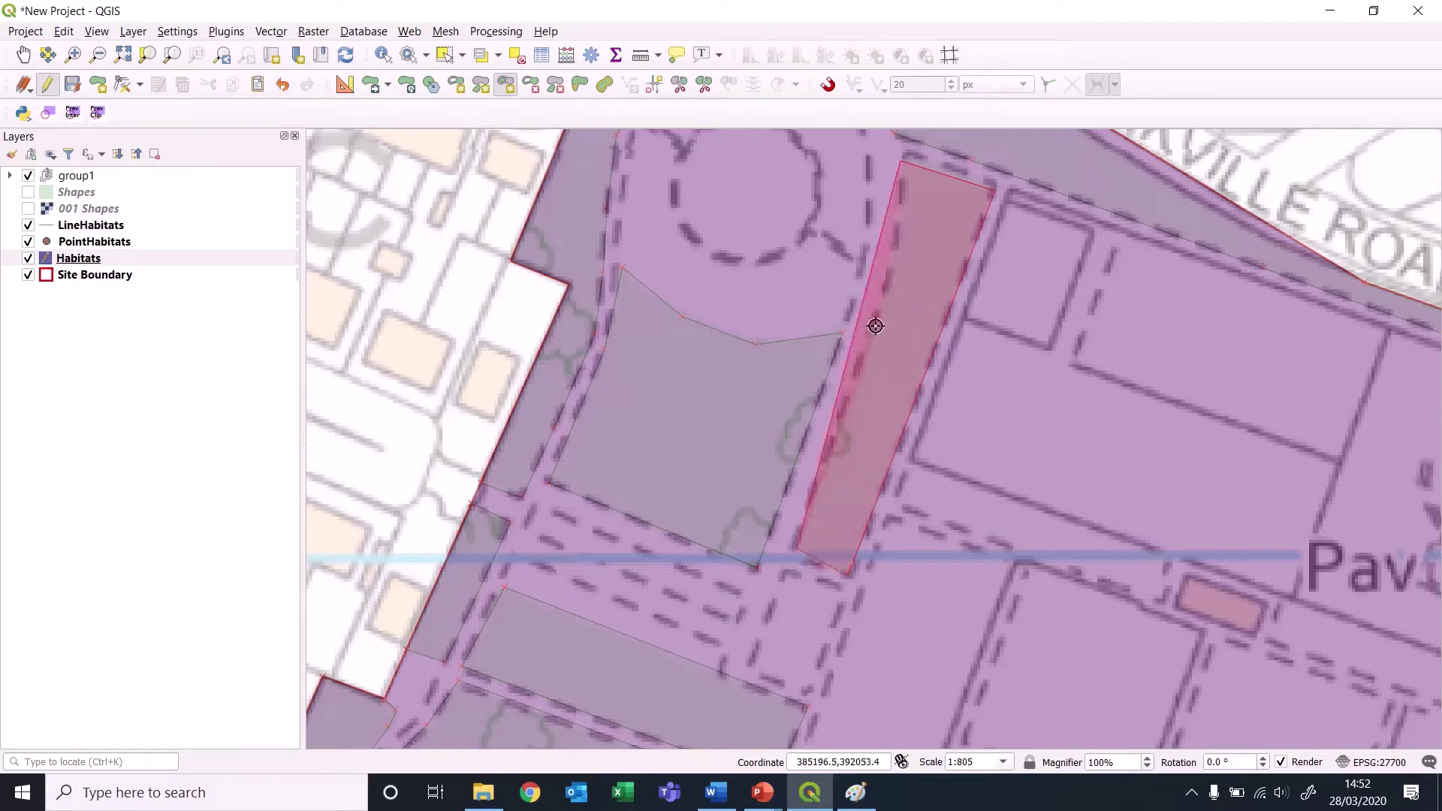
right_click(895, 227)
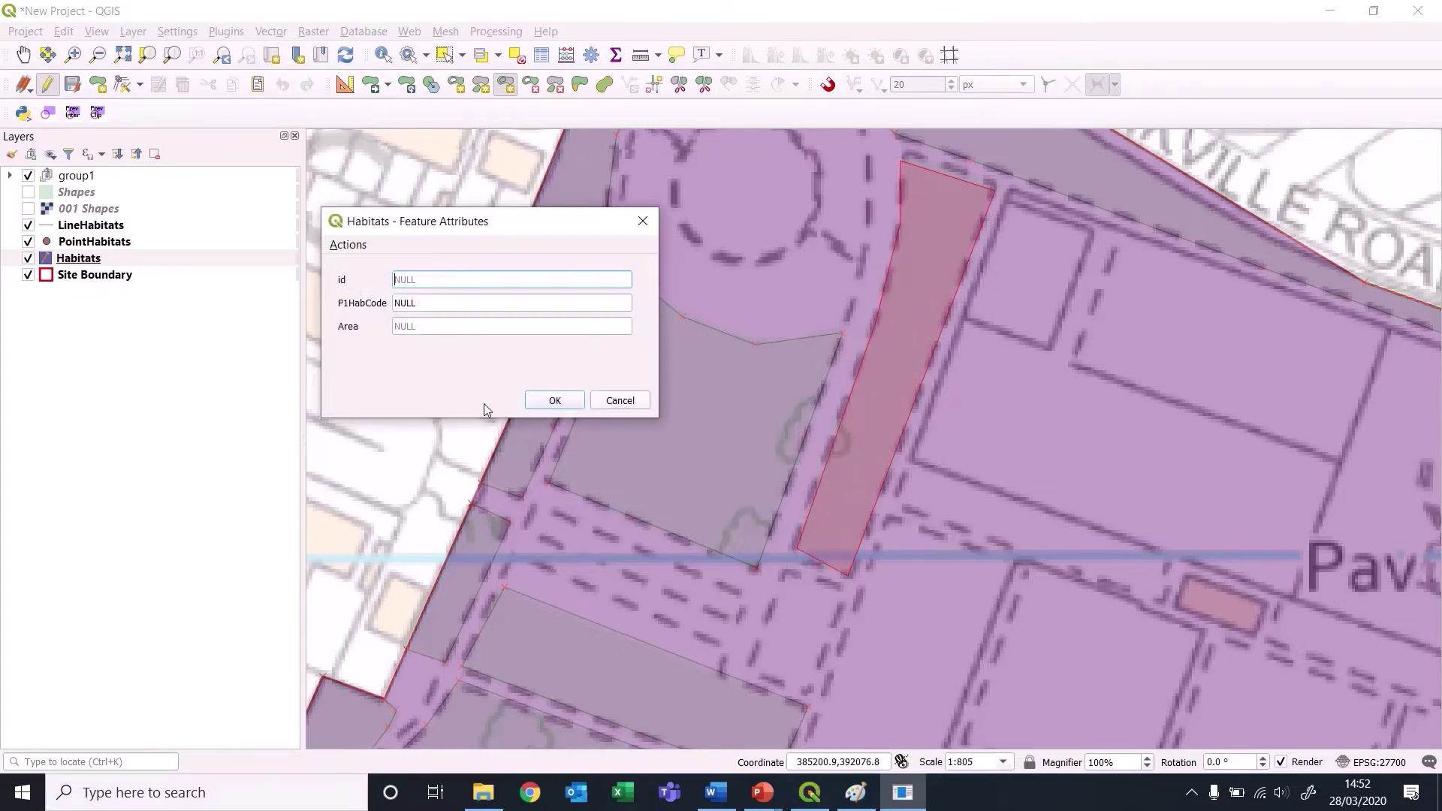
left_click(577, 399)
Fill a ring around the small rectangular building southwest of the Pav label, accepting the blank attributes.
left_click_drag(1292, 425, 777, 296)
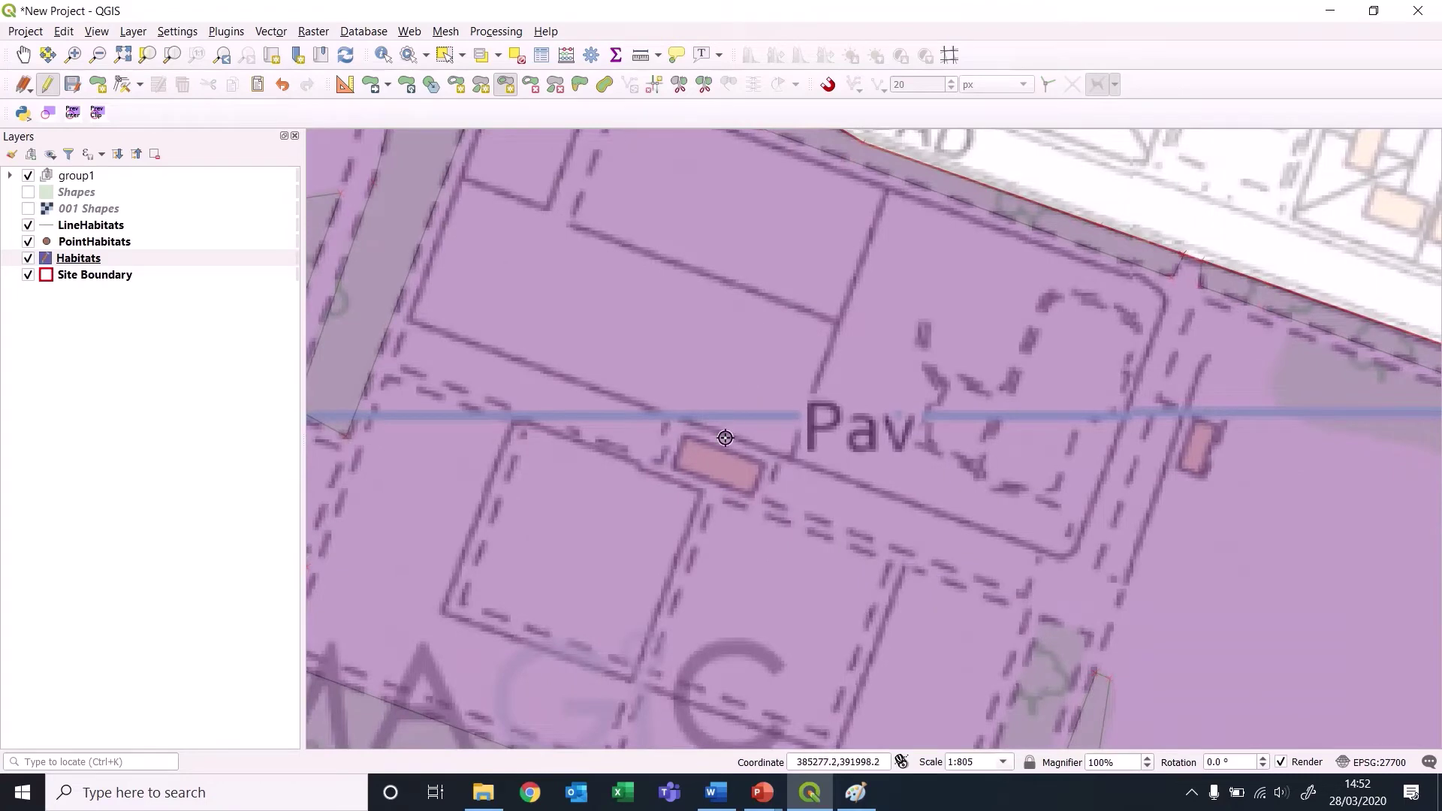
left_click(685, 437)
left_click(676, 464)
left_click(753, 491)
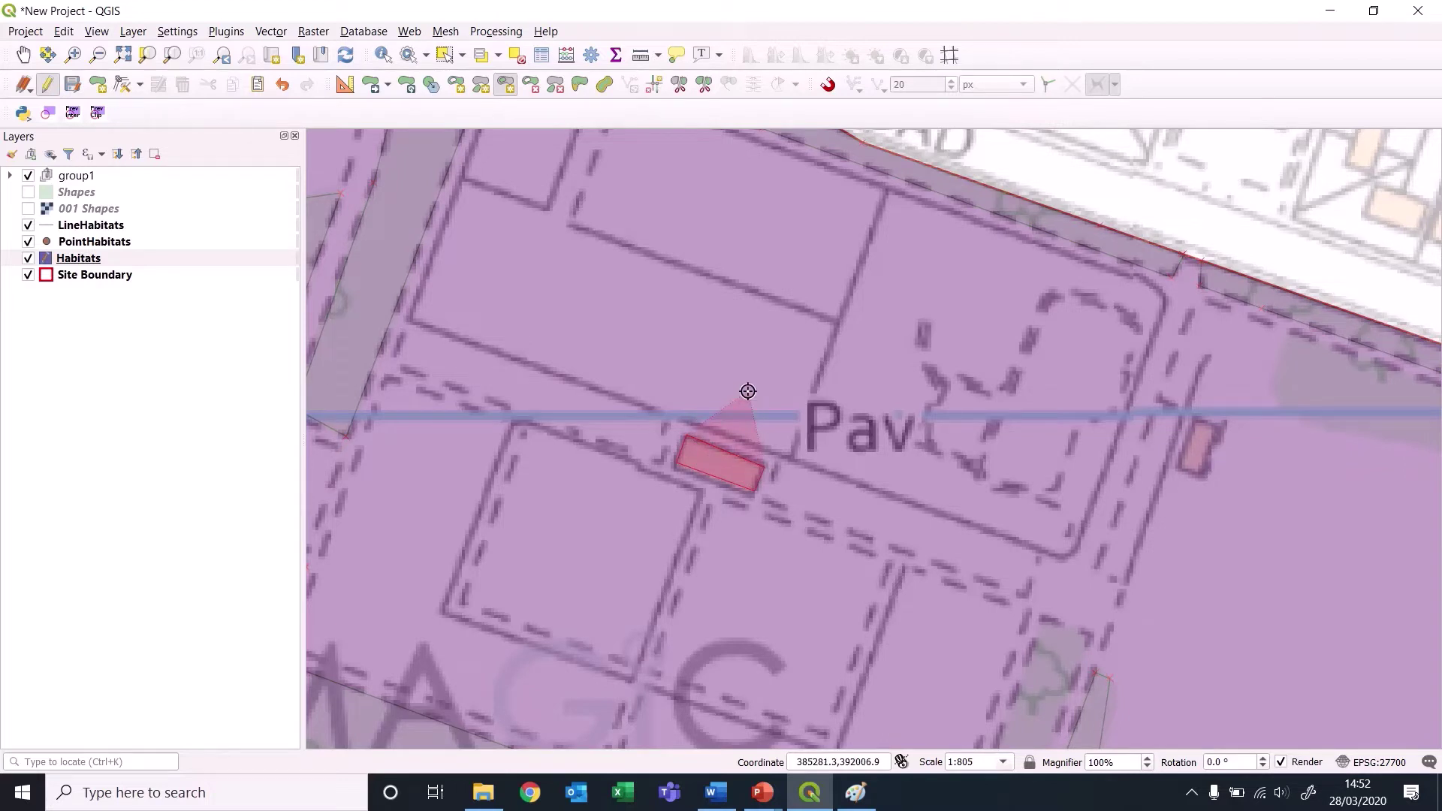
right_click(749, 390)
left_click(554, 400)
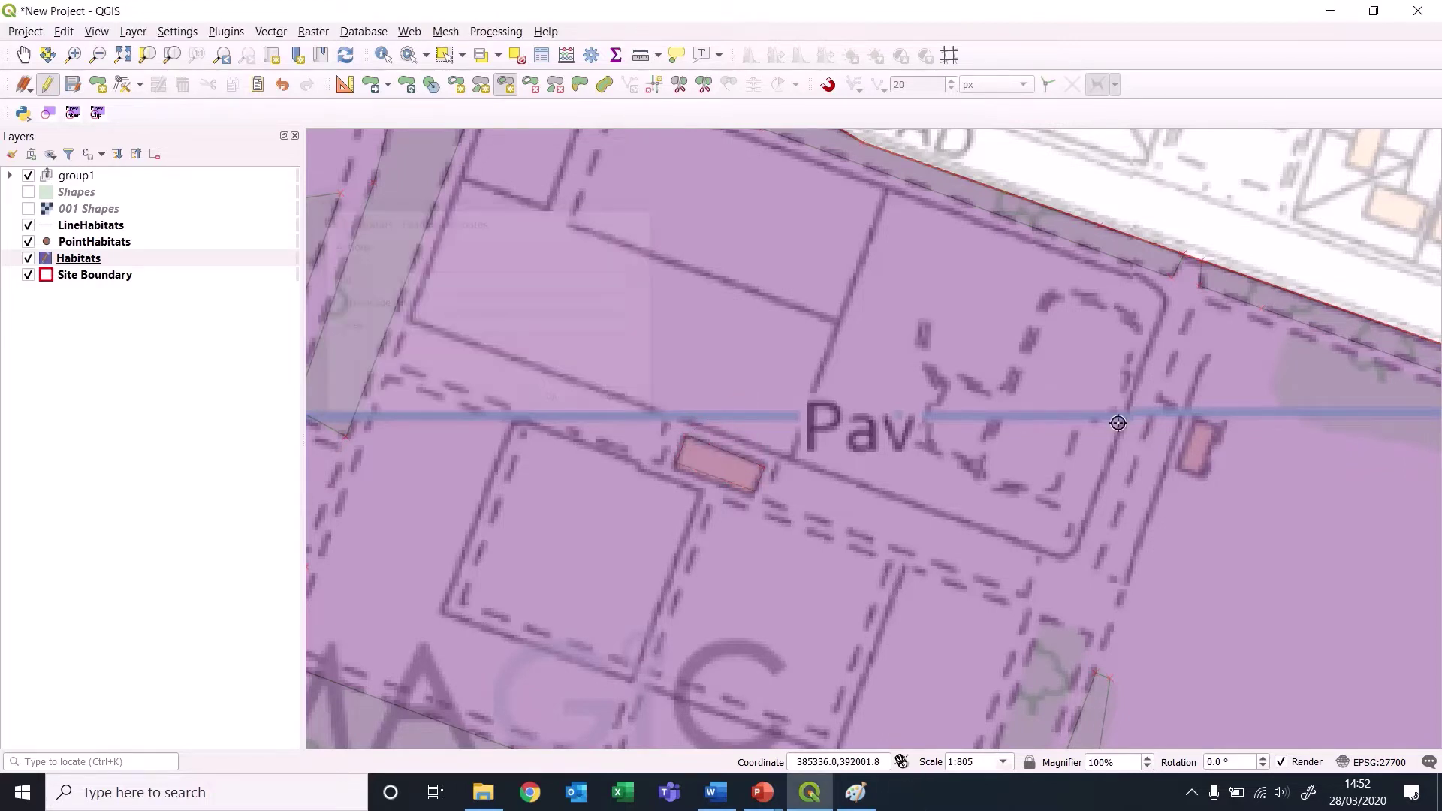
Fill a ring around the small building east of the Pav label, beside the north–south path, with blank attributes.
left_click(1224, 429)
left_click(1201, 475)
left_click(1183, 471)
right_click(1182, 471)
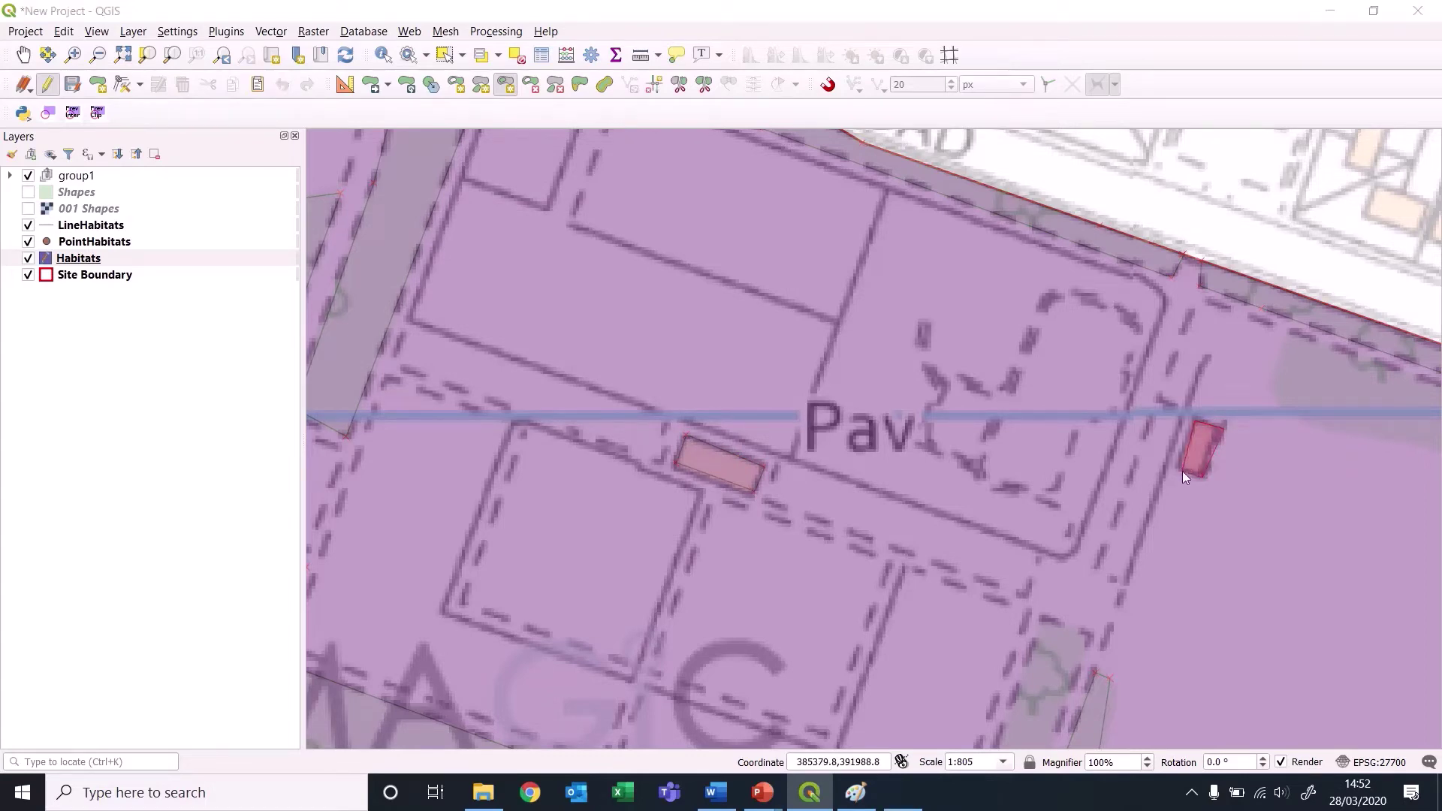
left_click(554, 401)
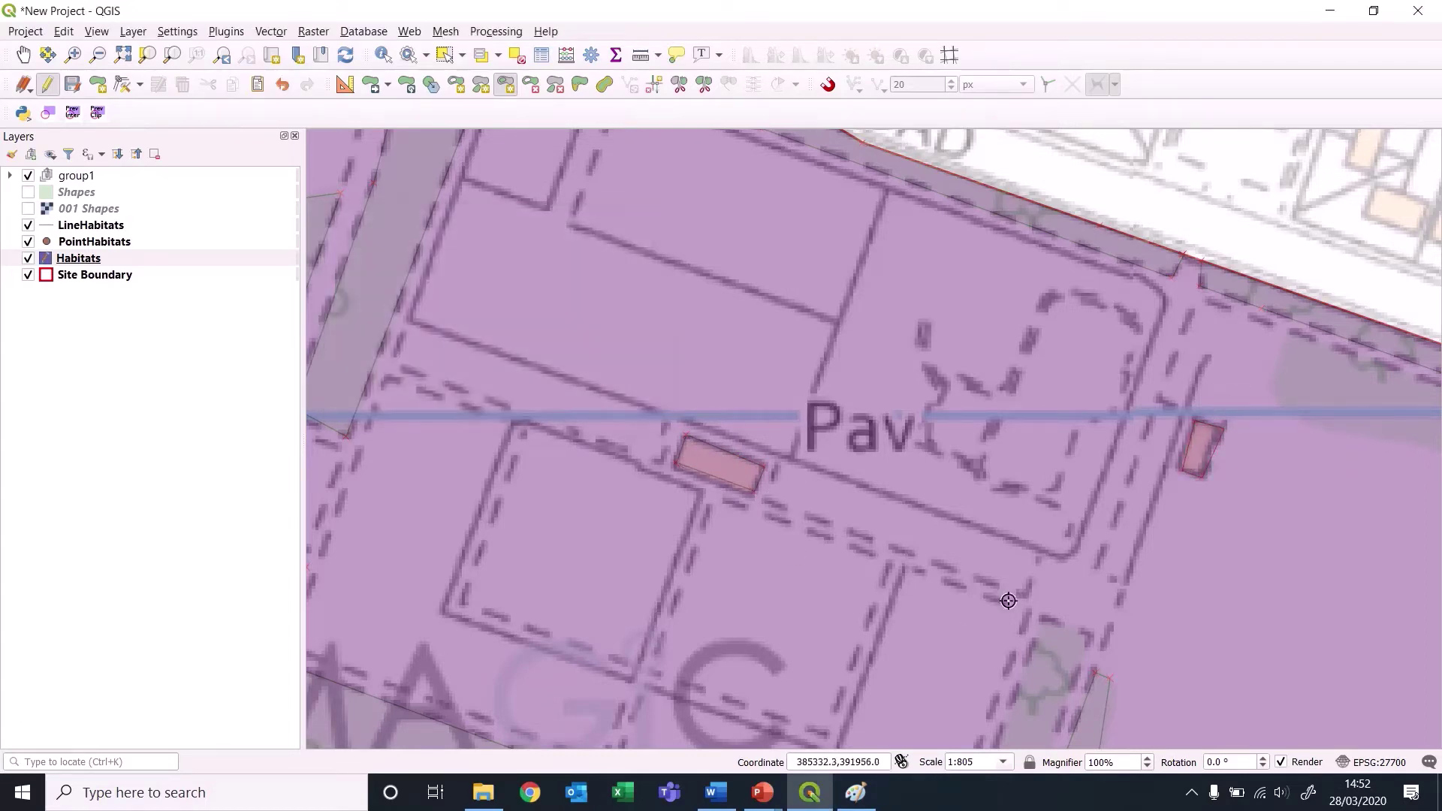
Fill a ring for the narrow tree strip between the dashed paths southeast of the Pav label, accepting the blank attributes.
left_click_drag(1008, 596, 814, 361)
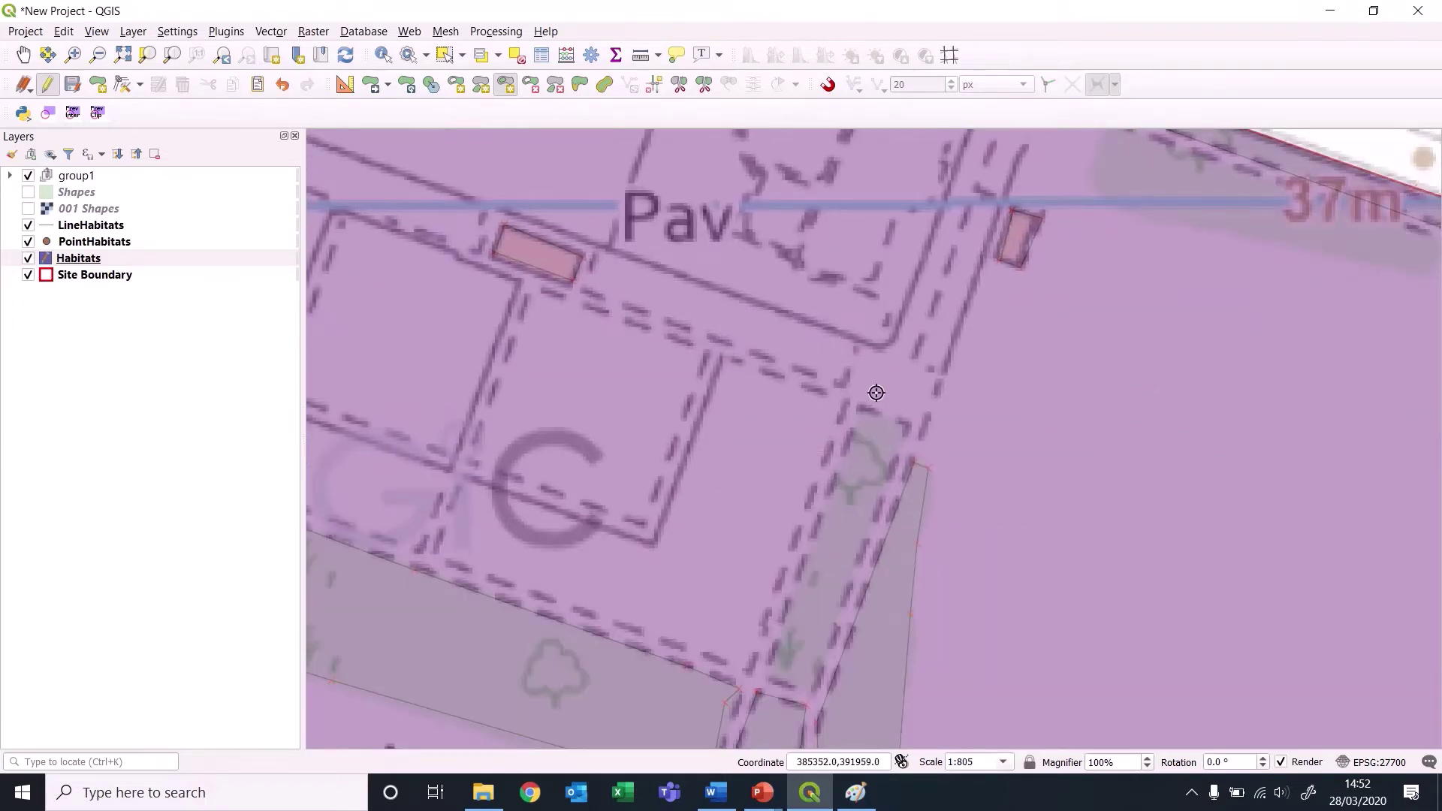
left_click(909, 421)
left_click(814, 690)
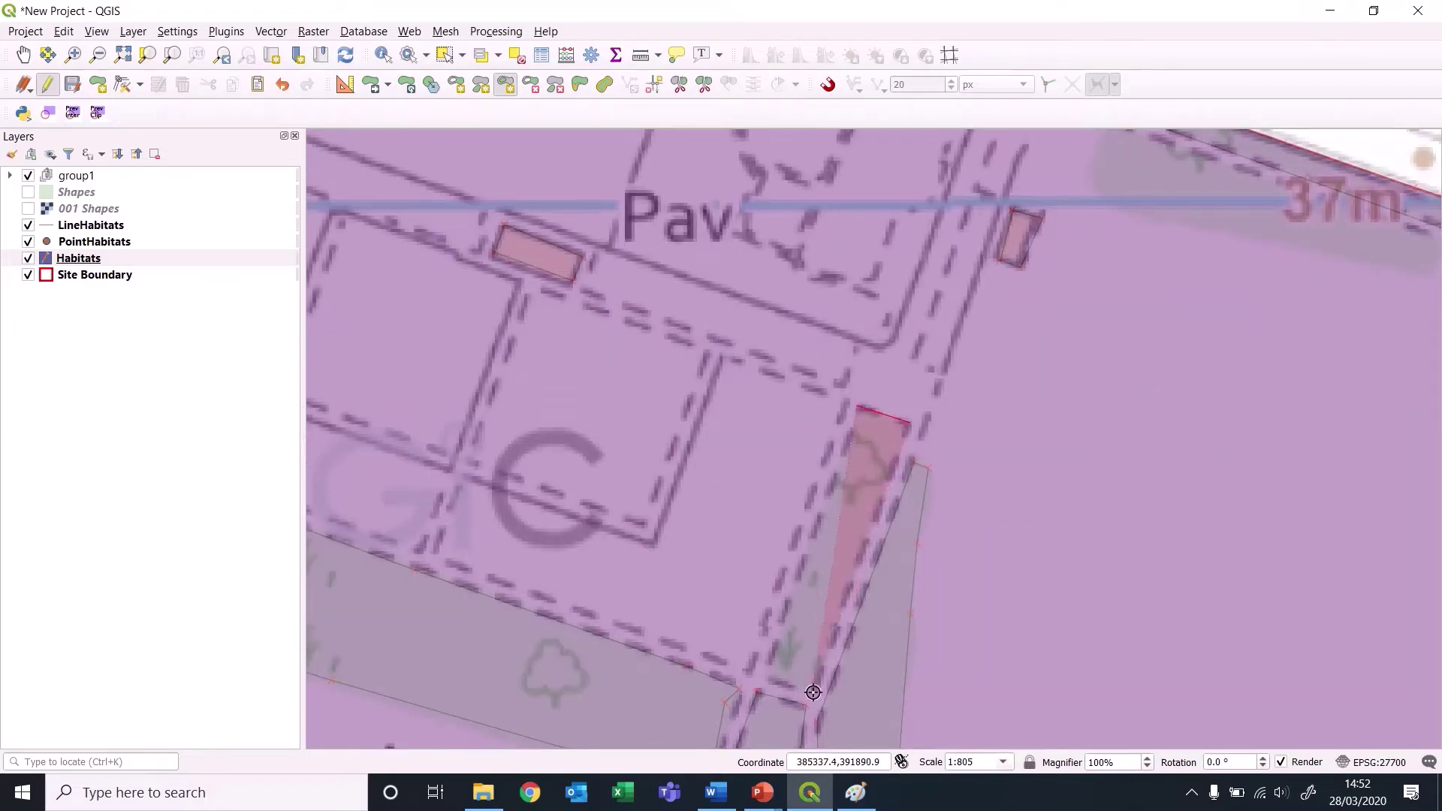
left_click(763, 677)
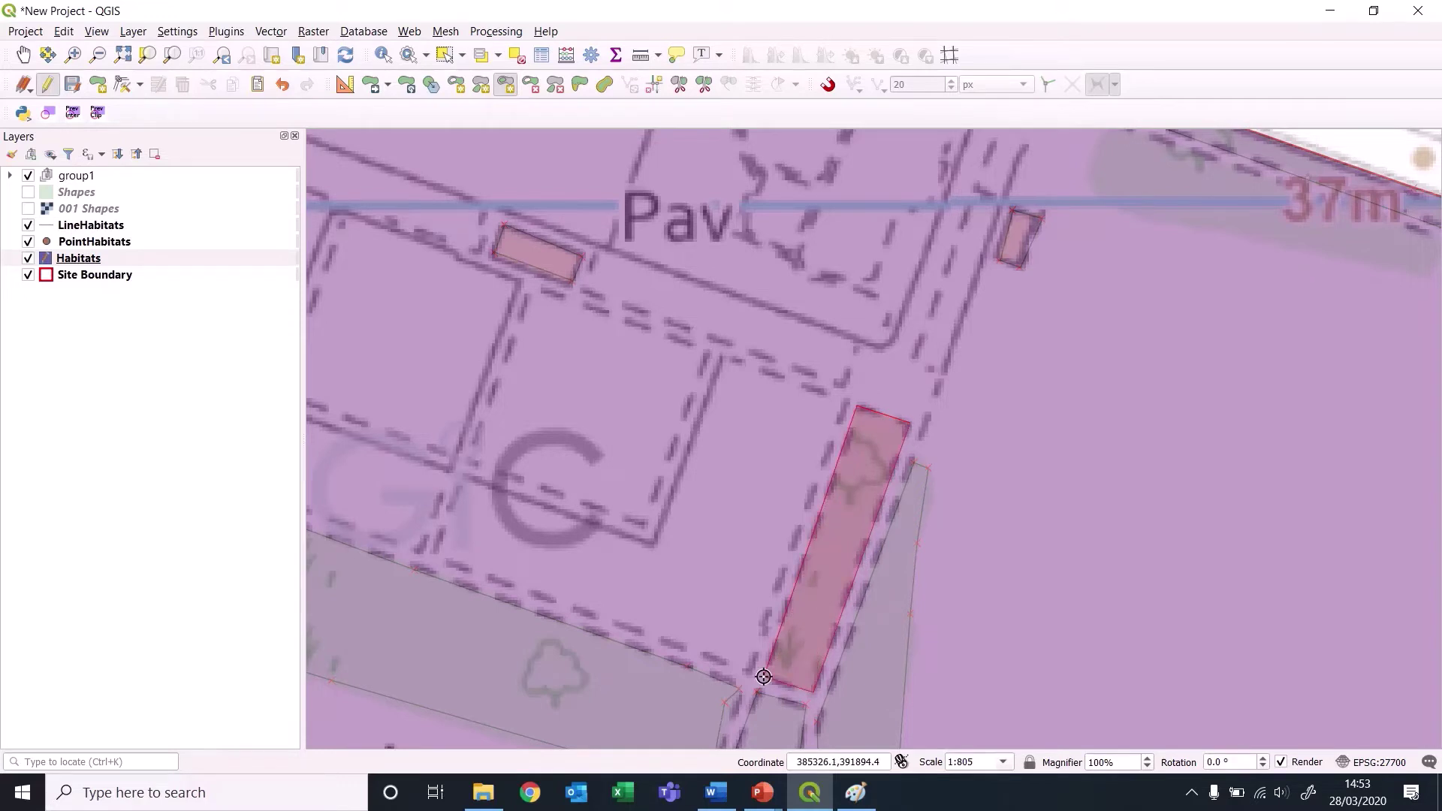
right_click(737, 514)
left_click(552, 399)
Fill a ring for the large enclosure south of Parkville Road, following its outline and rounded northeastern corner, with blank attributes.
left_click_drag(573, 400, 661, 645)
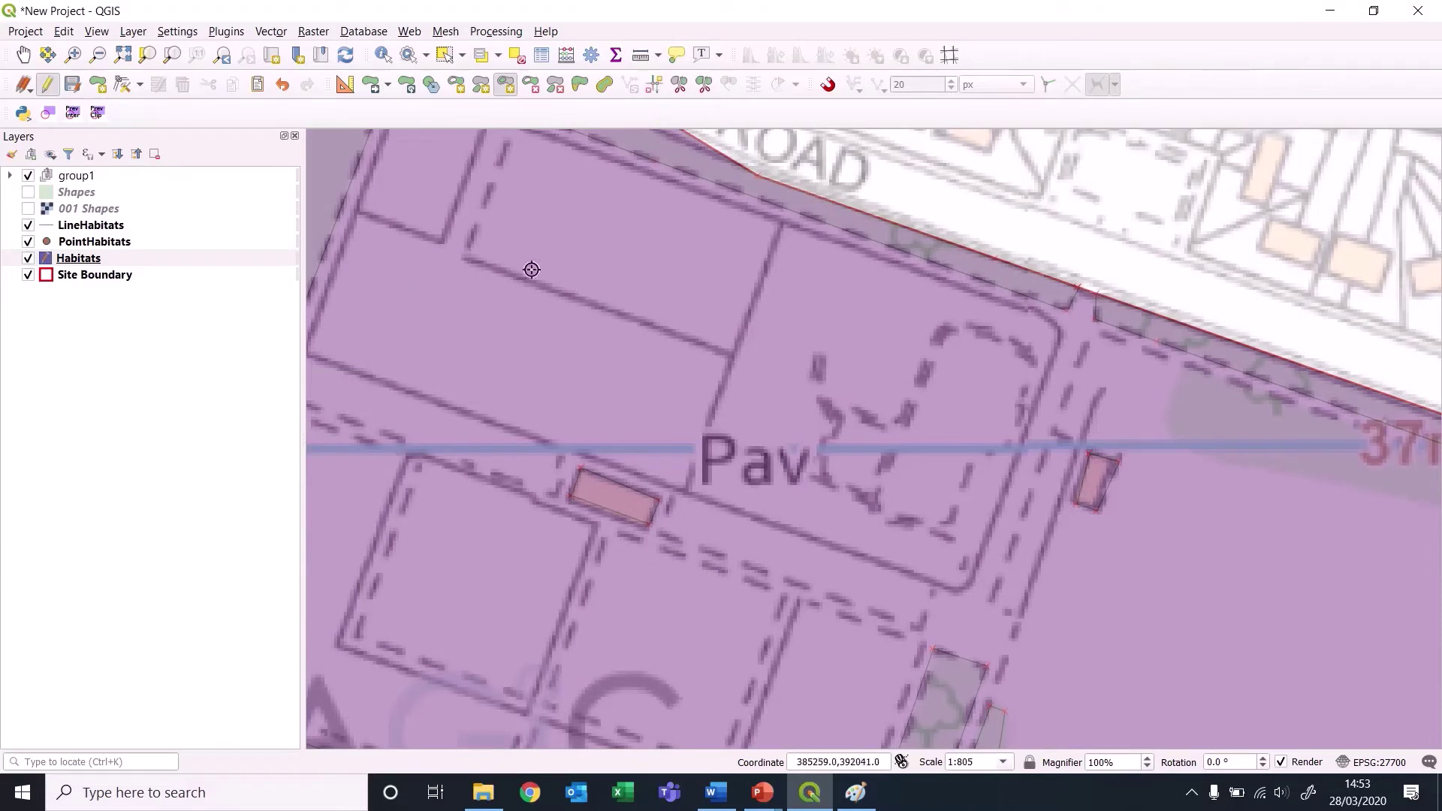
key("Up")
key("Left")
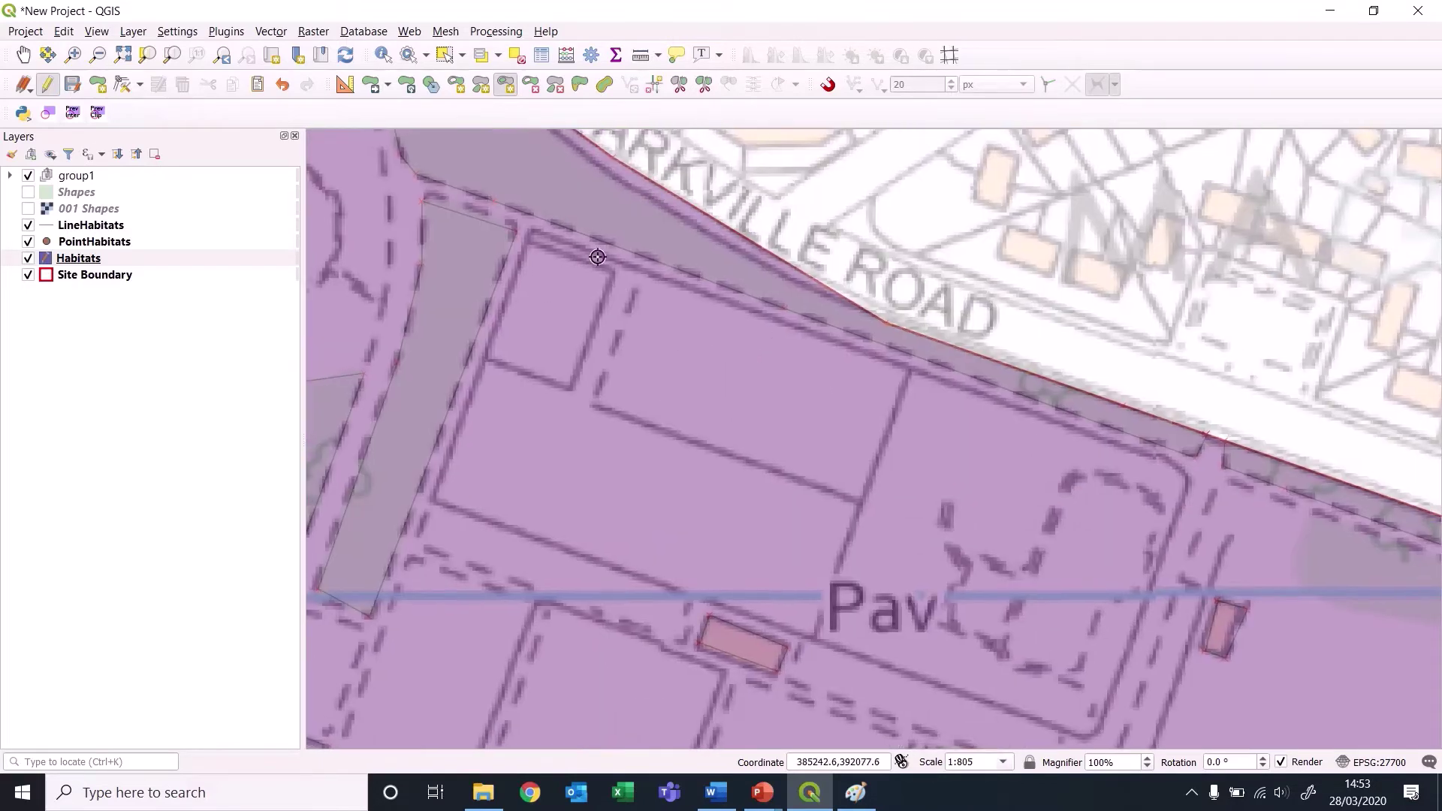
left_click(531, 234)
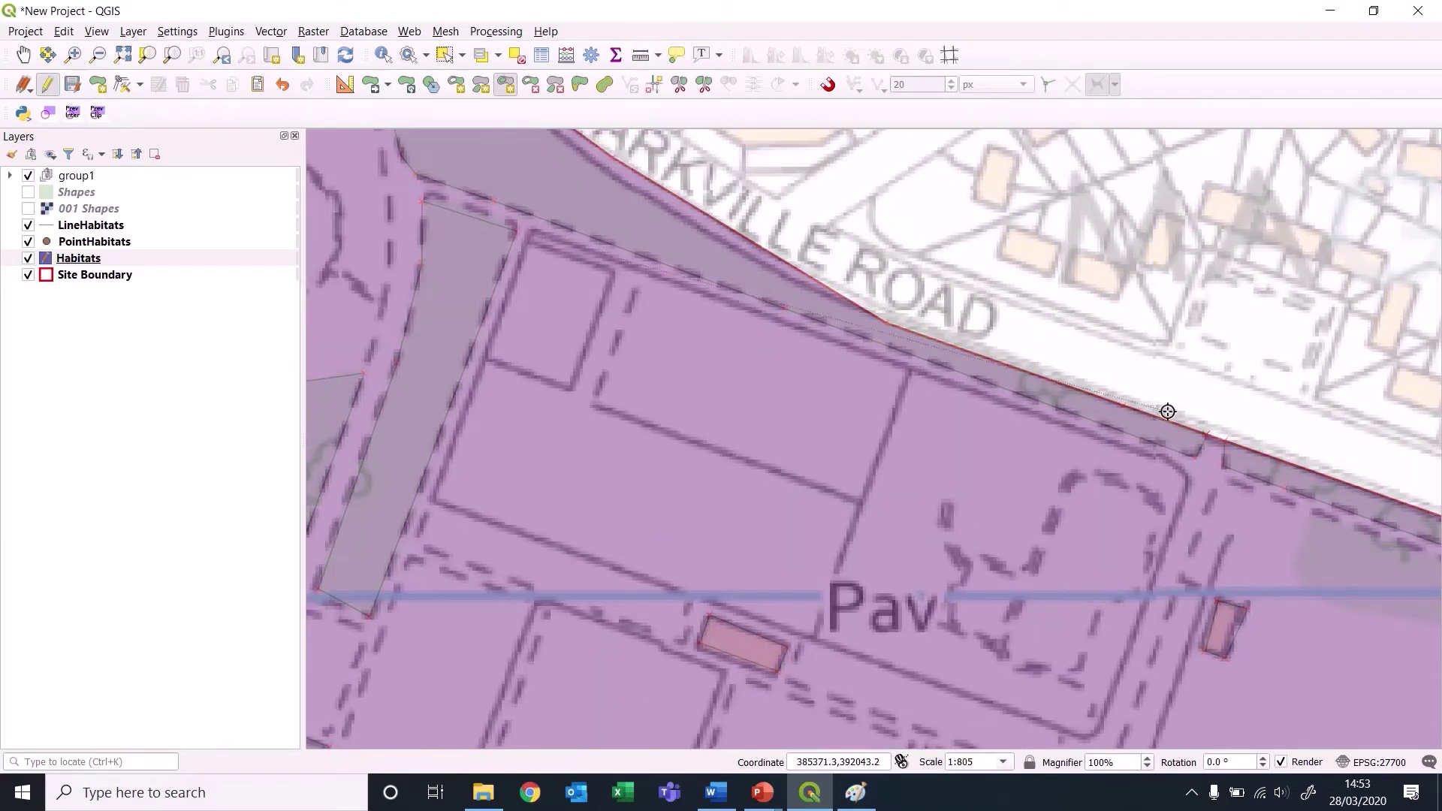
left_click(1189, 477)
left_click(1094, 735)
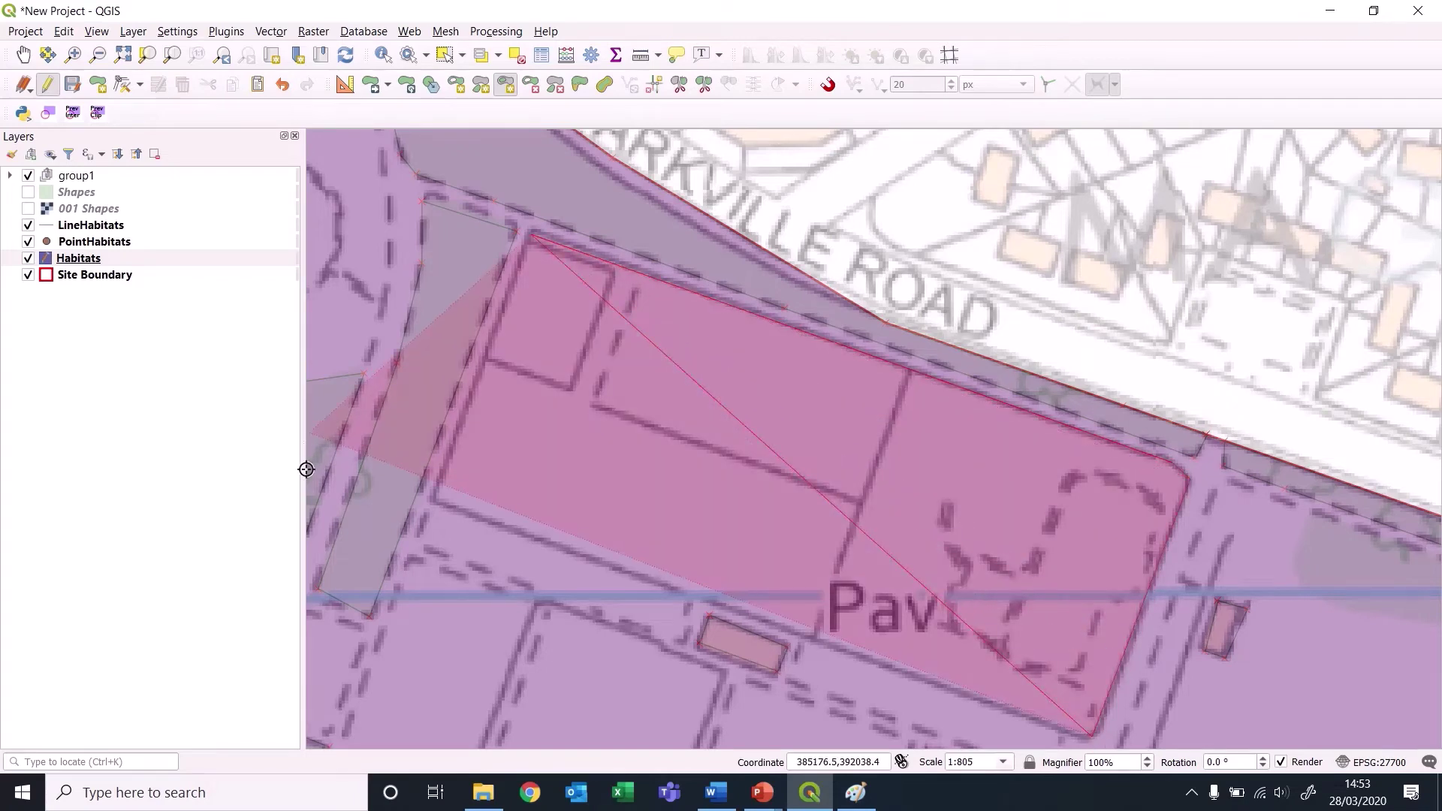
left_click(430, 504)
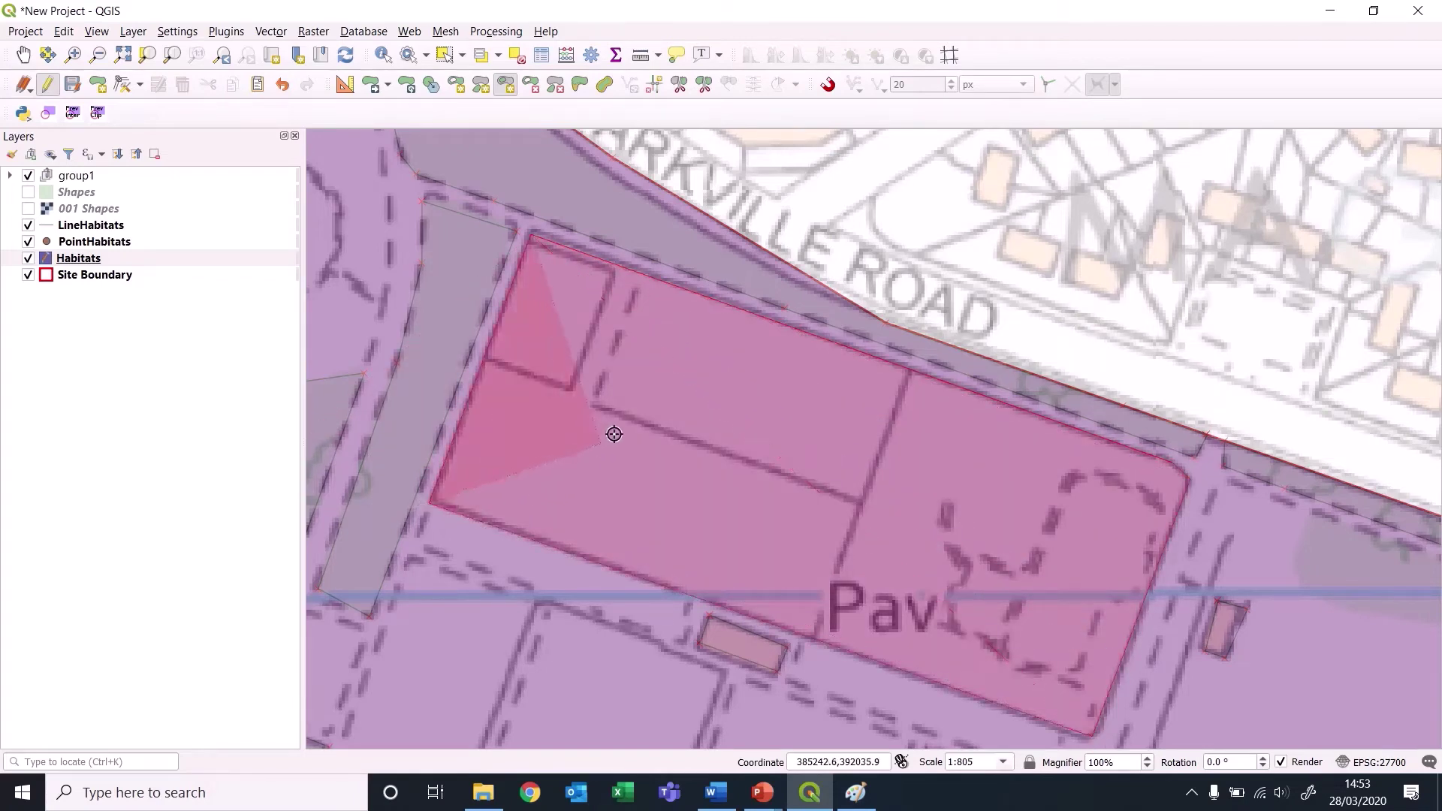
right_click(634, 412)
left_click(553, 401)
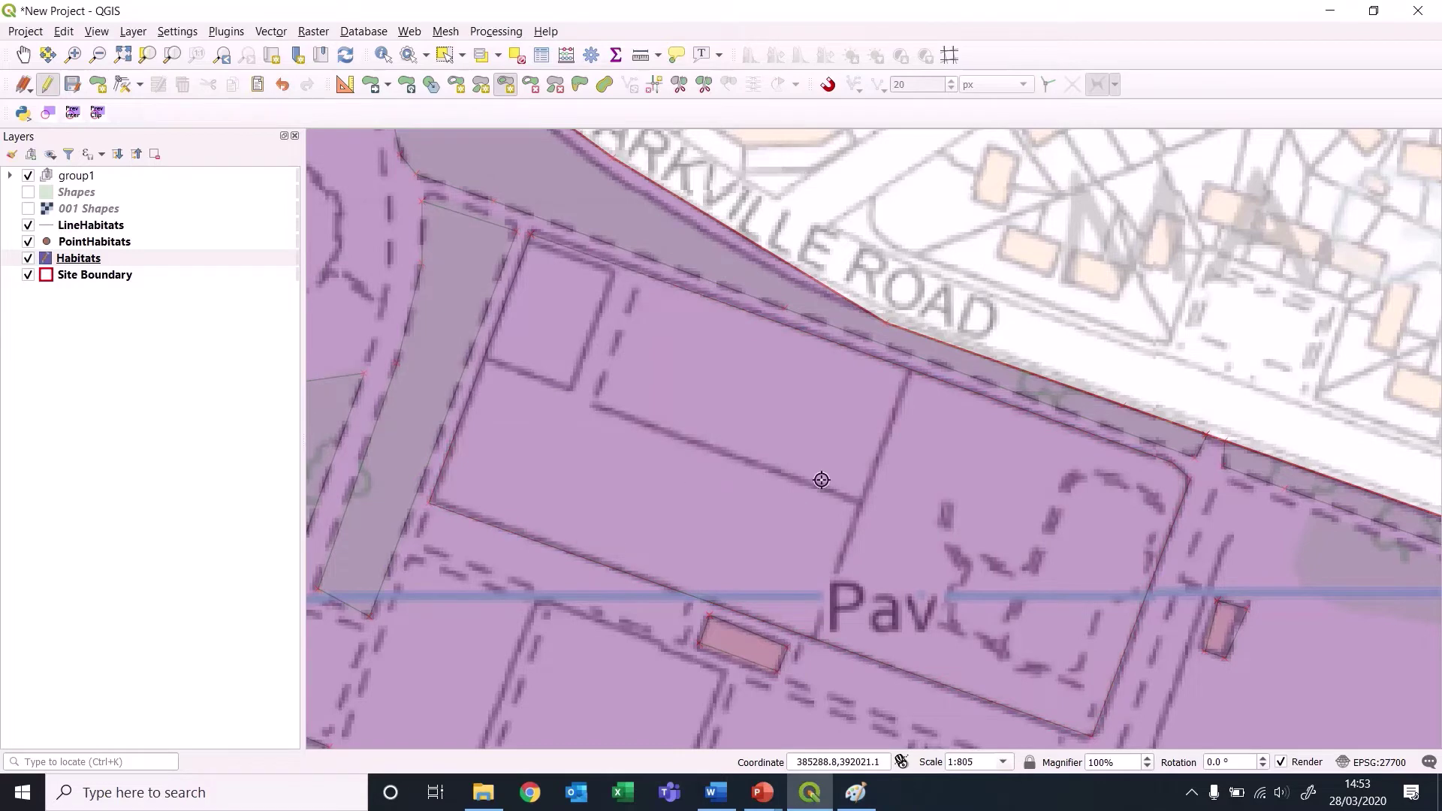
Fill a ring for the grey parcel beside the 37m label south of the northern boundary path, following its angled western end.
scroll(823, 479, "down", 1)
key("Right")
key("Down")
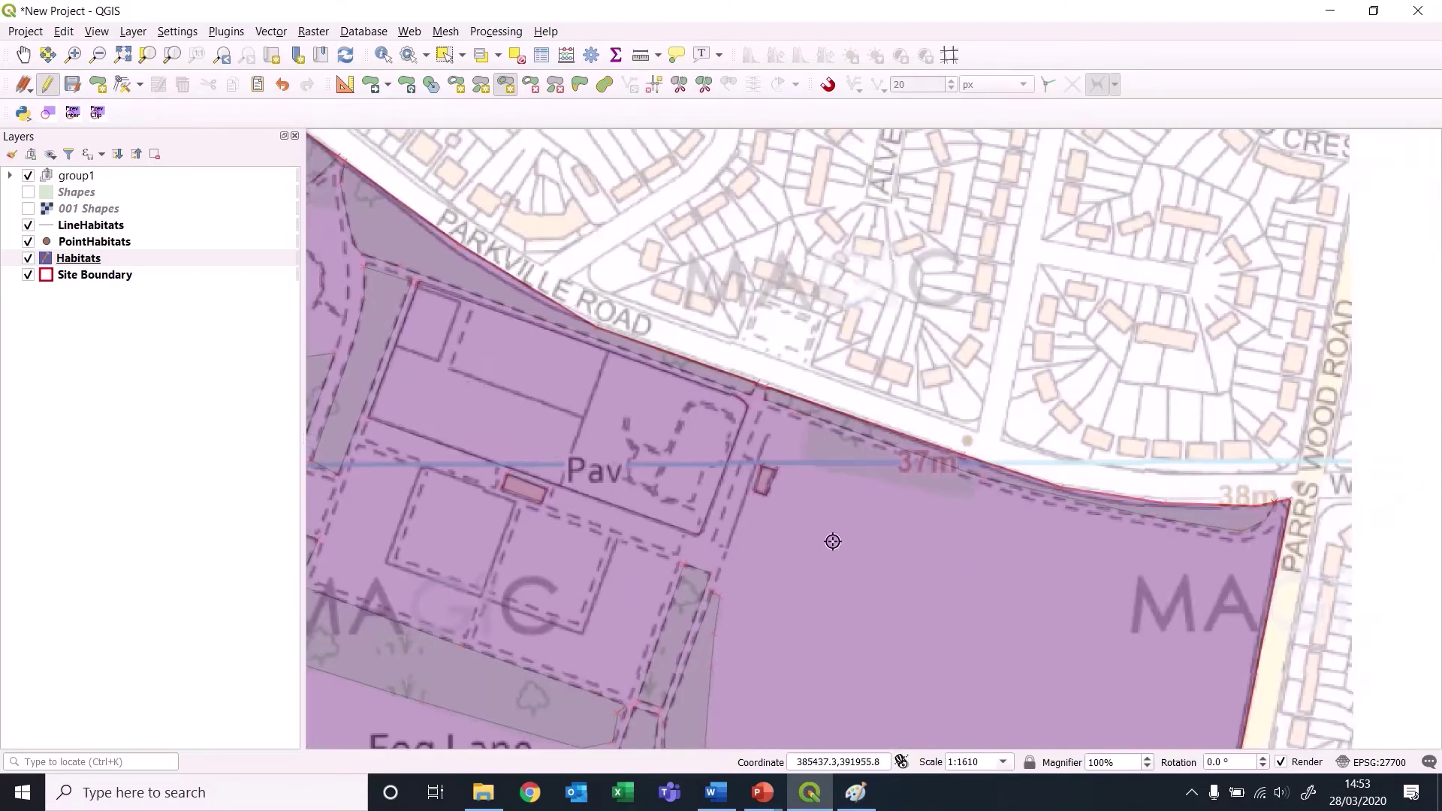
scroll(810, 409, "up", 1)
scroll(810, 412, "up", 1)
left_click_drag(811, 507, 561, 403)
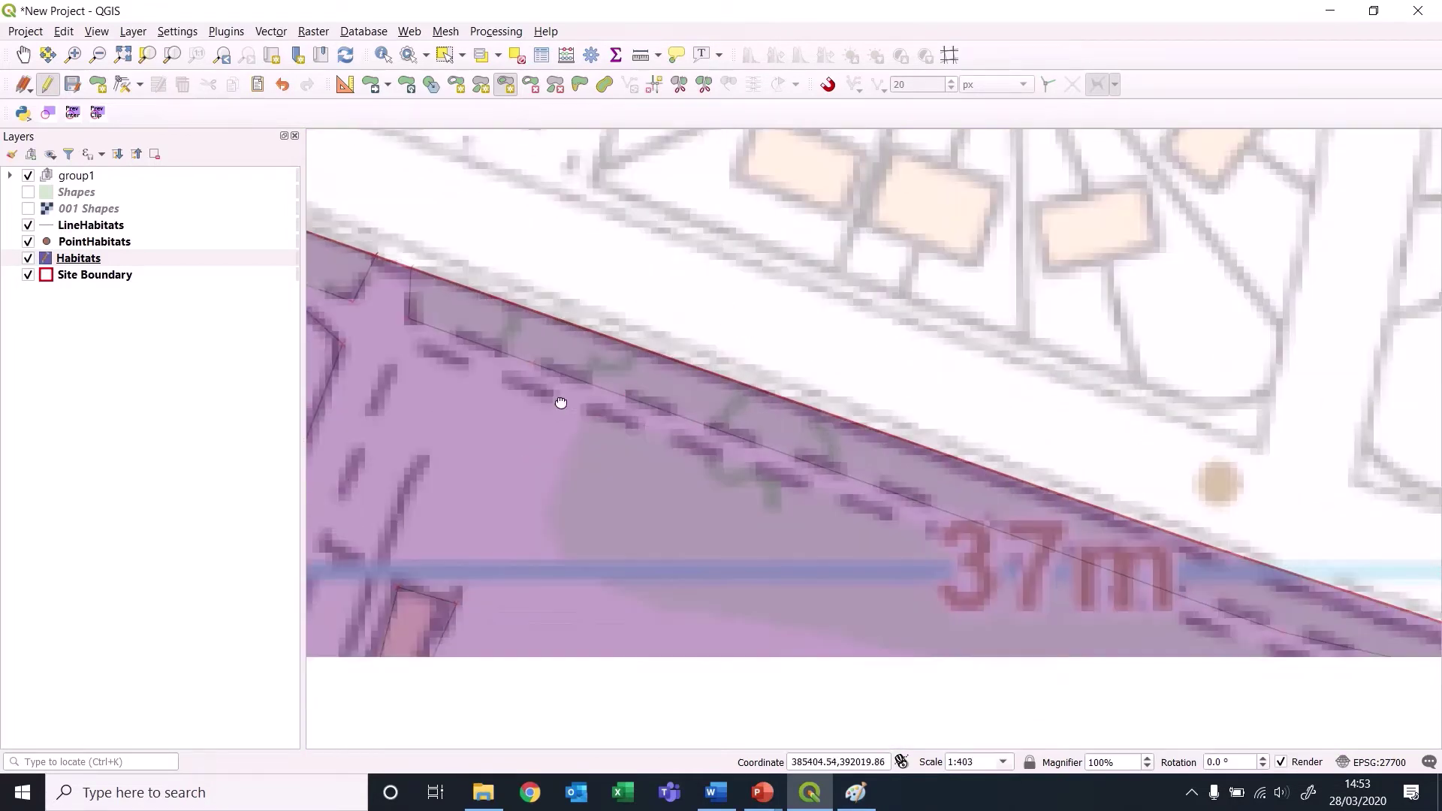
left_click(568, 403)
left_click(1009, 555)
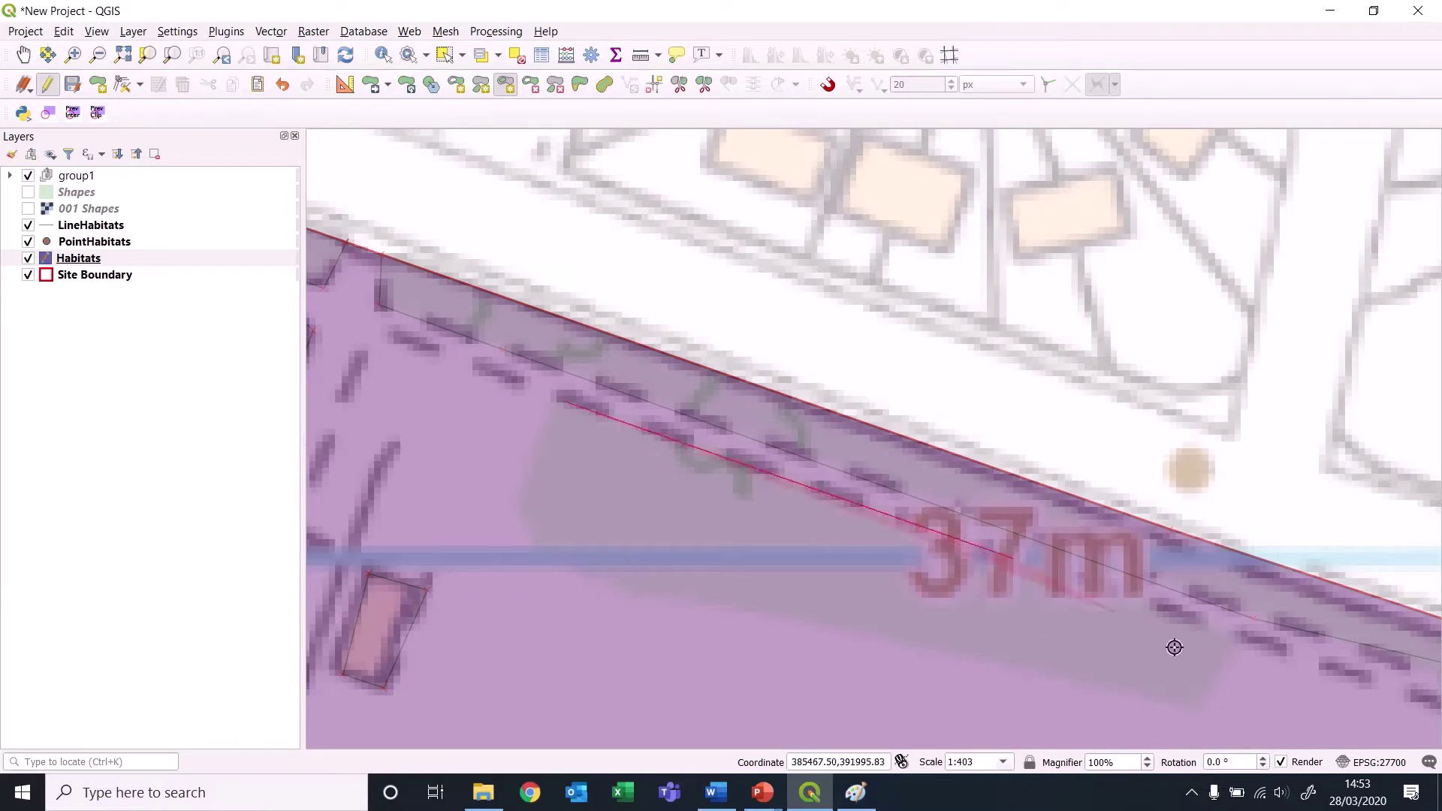
left_click(1231, 633)
left_click(1210, 708)
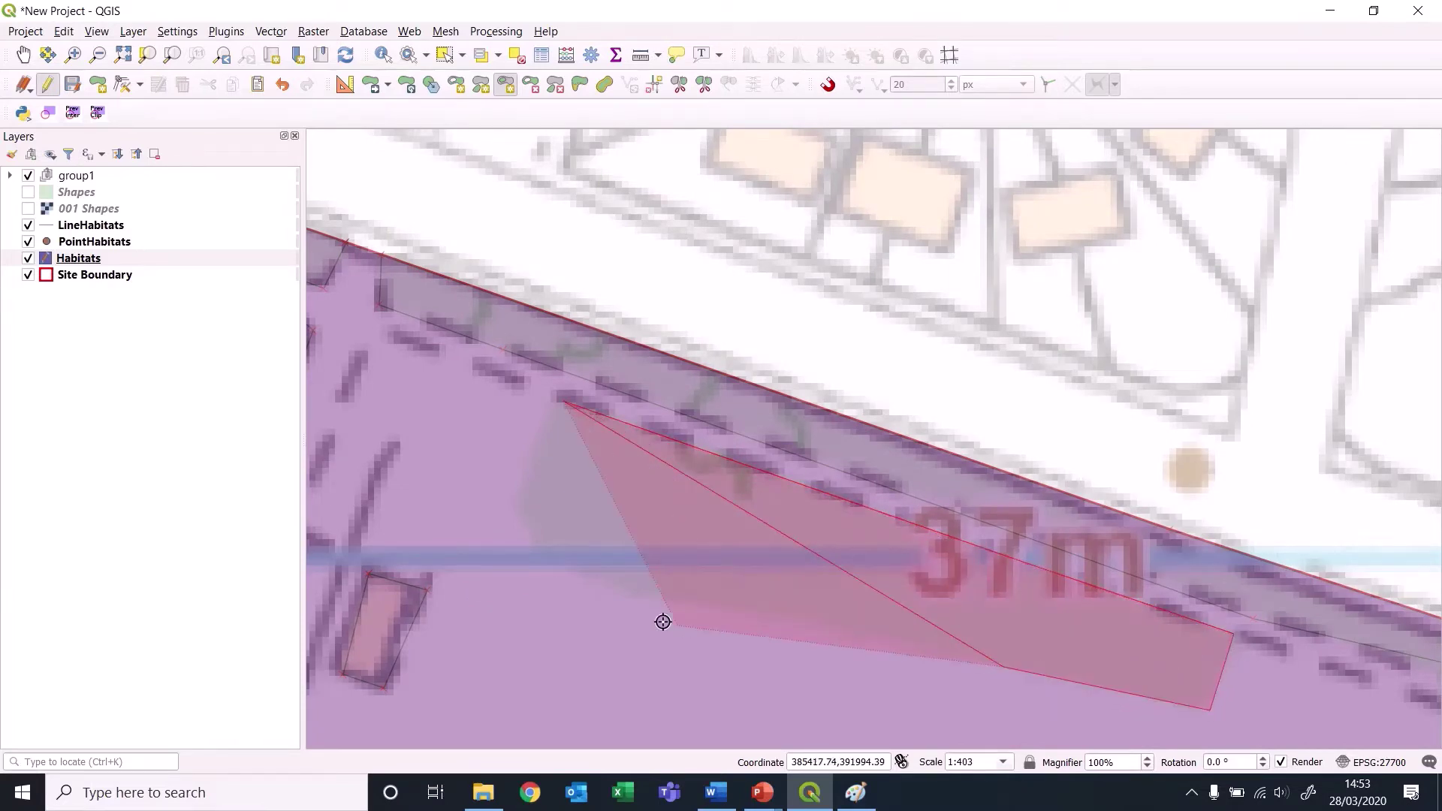
left_click(555, 569)
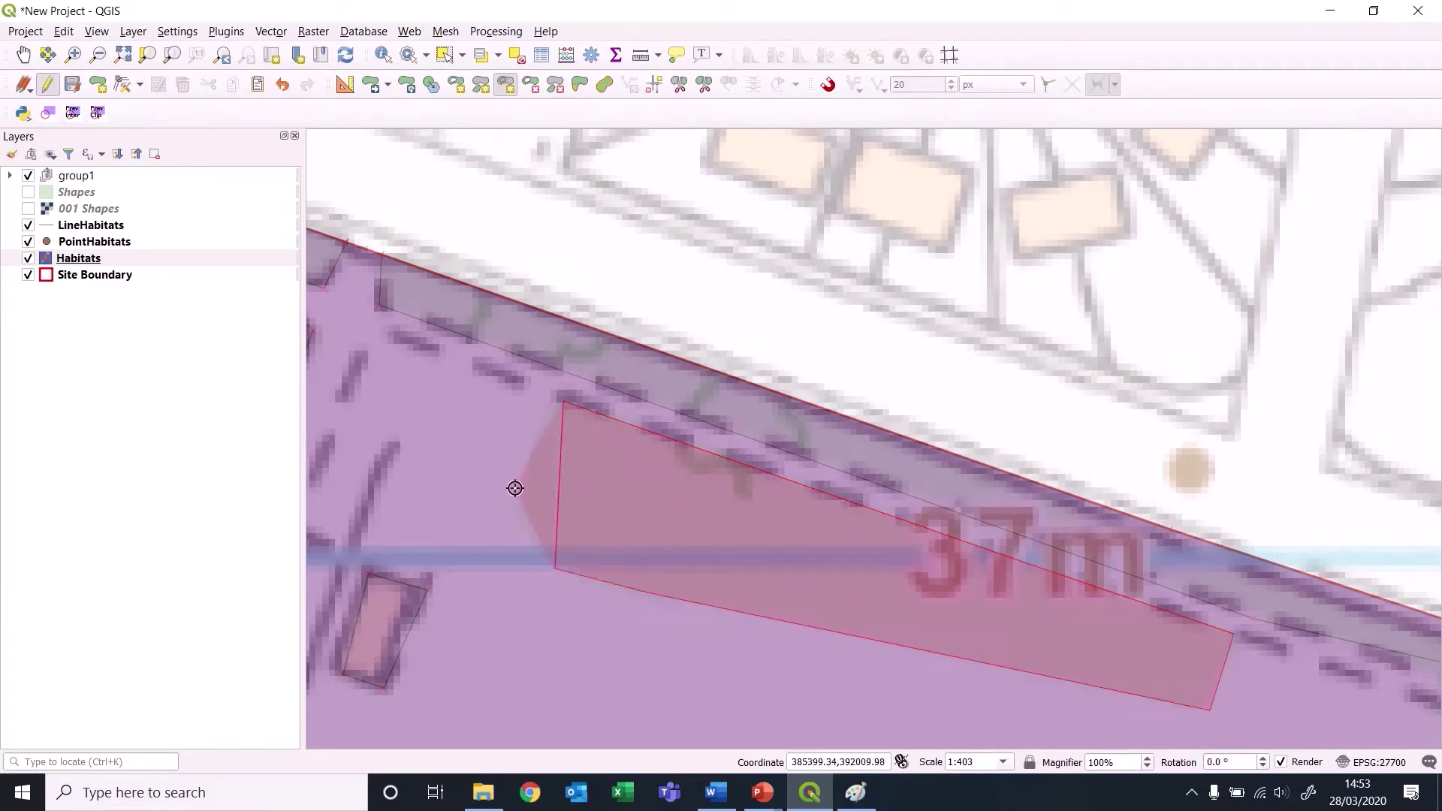
left_click(515, 489)
right_click(515, 488)
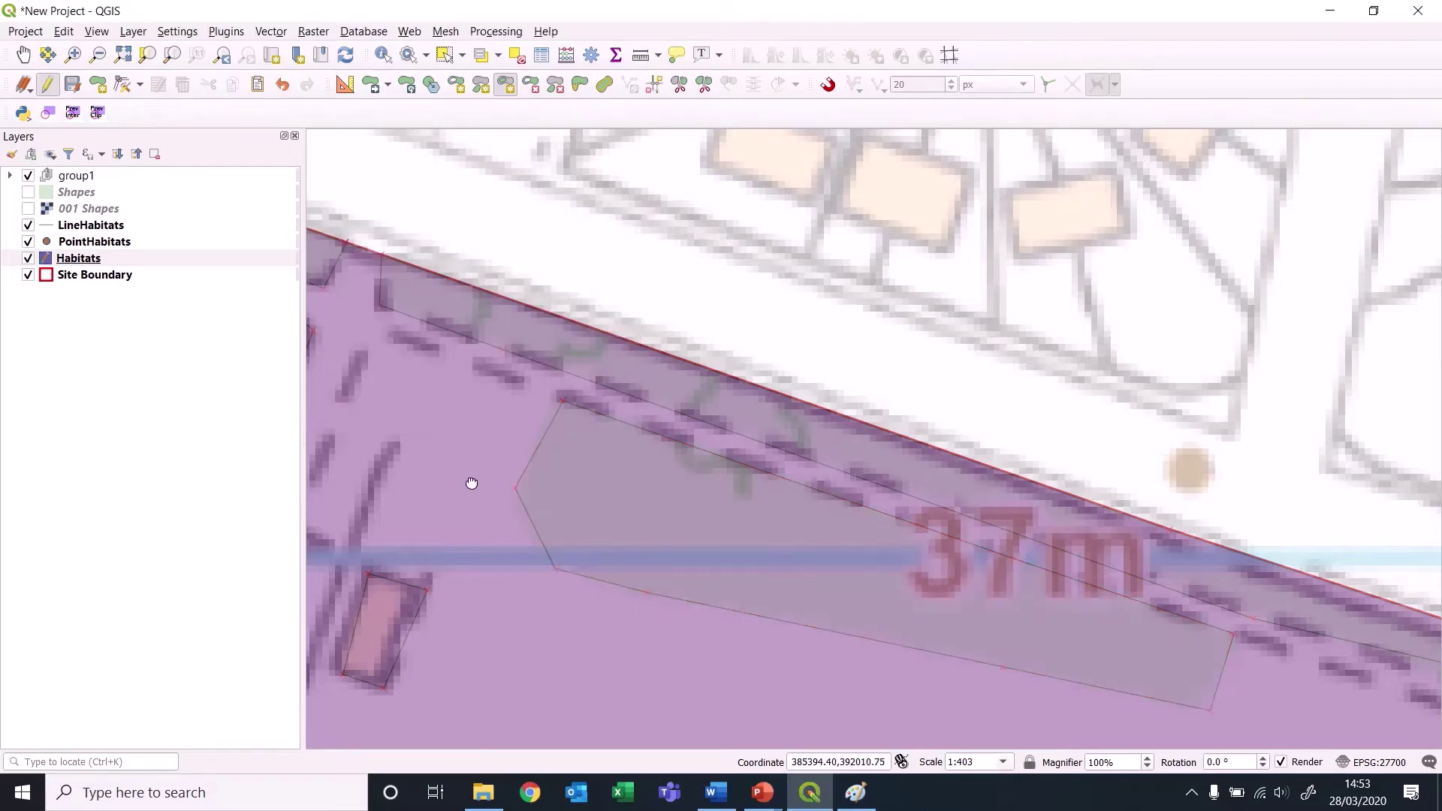
scroll(471, 482, "down", 2)
left_click_drag(521, 579, 1014, 493)
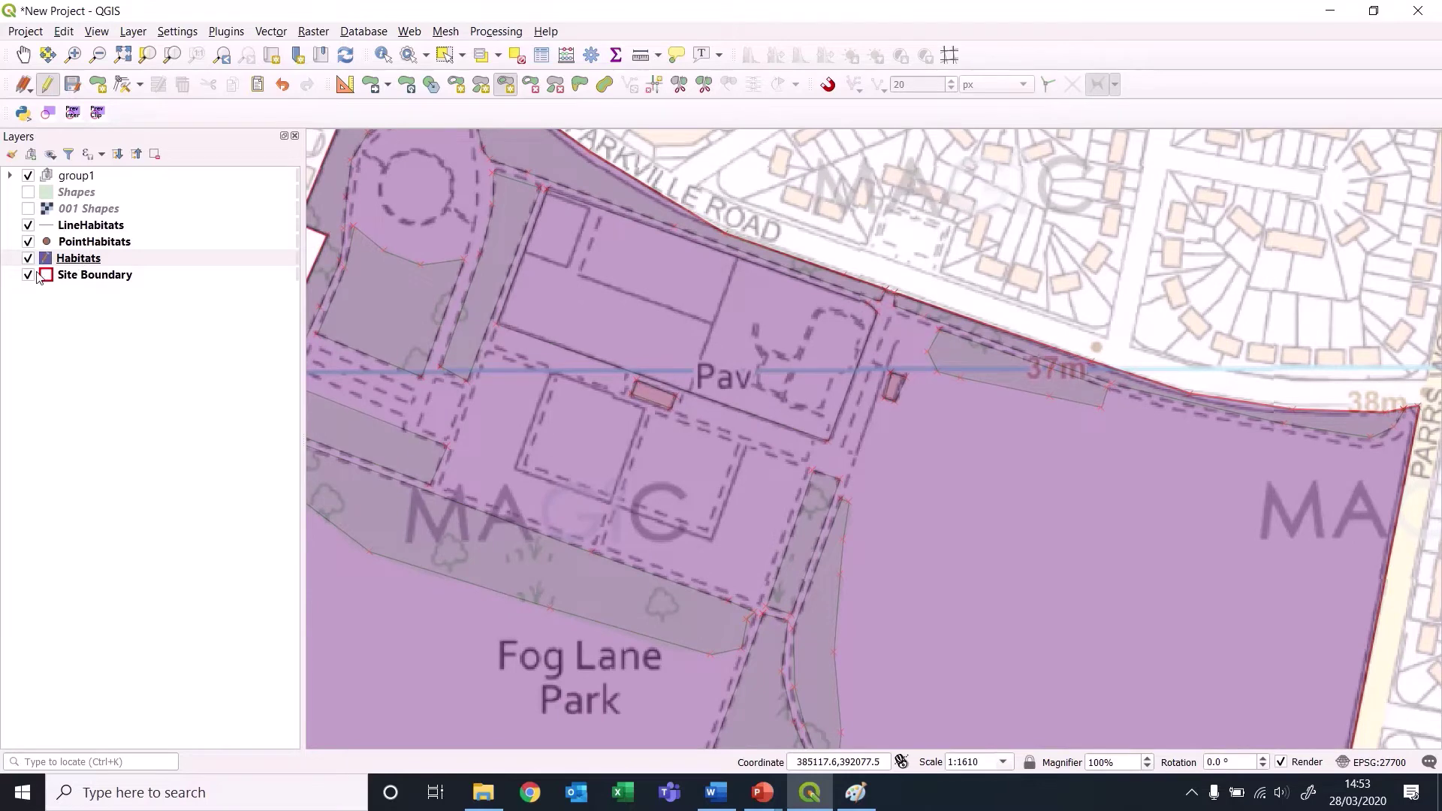
left_click(10, 175)
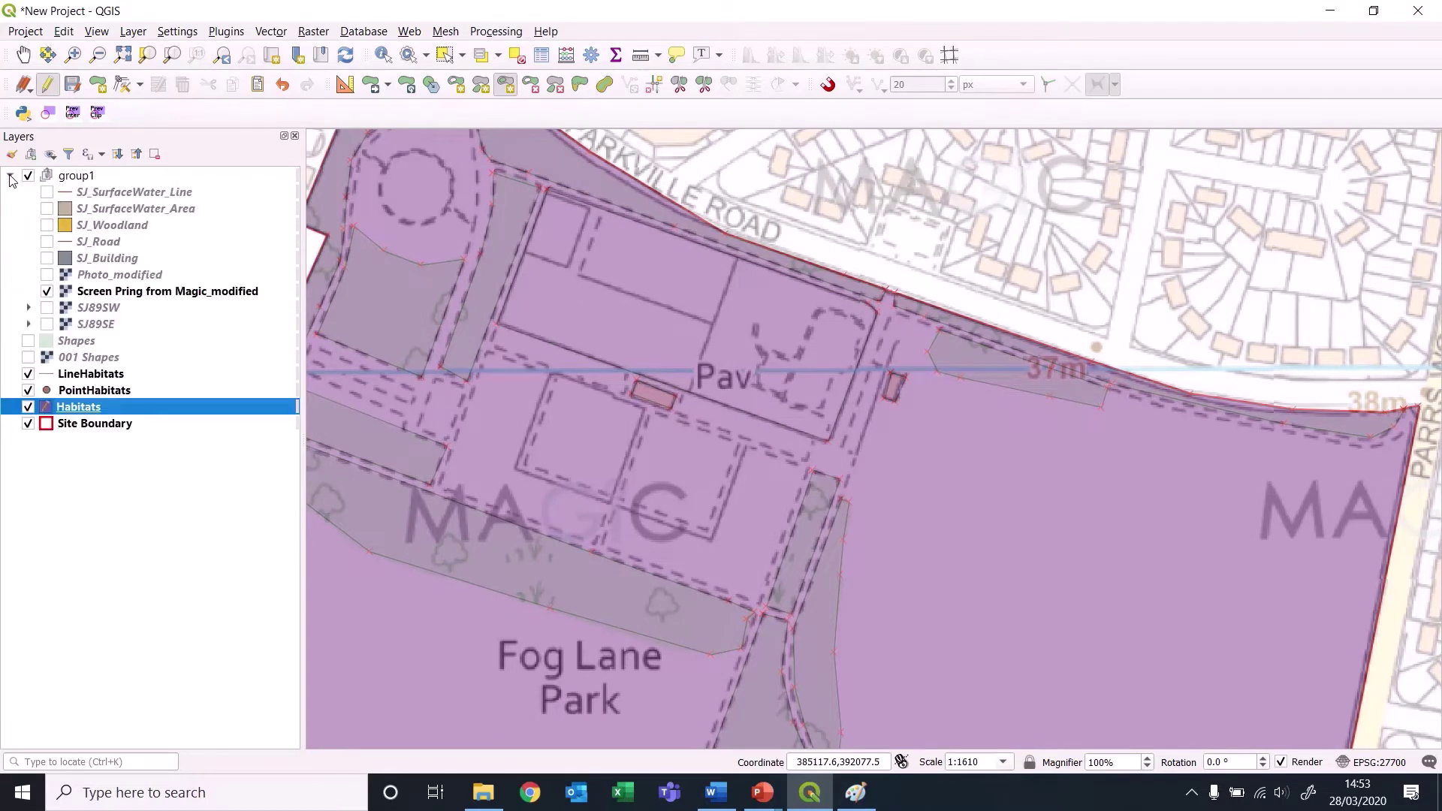
left_click(9, 175)
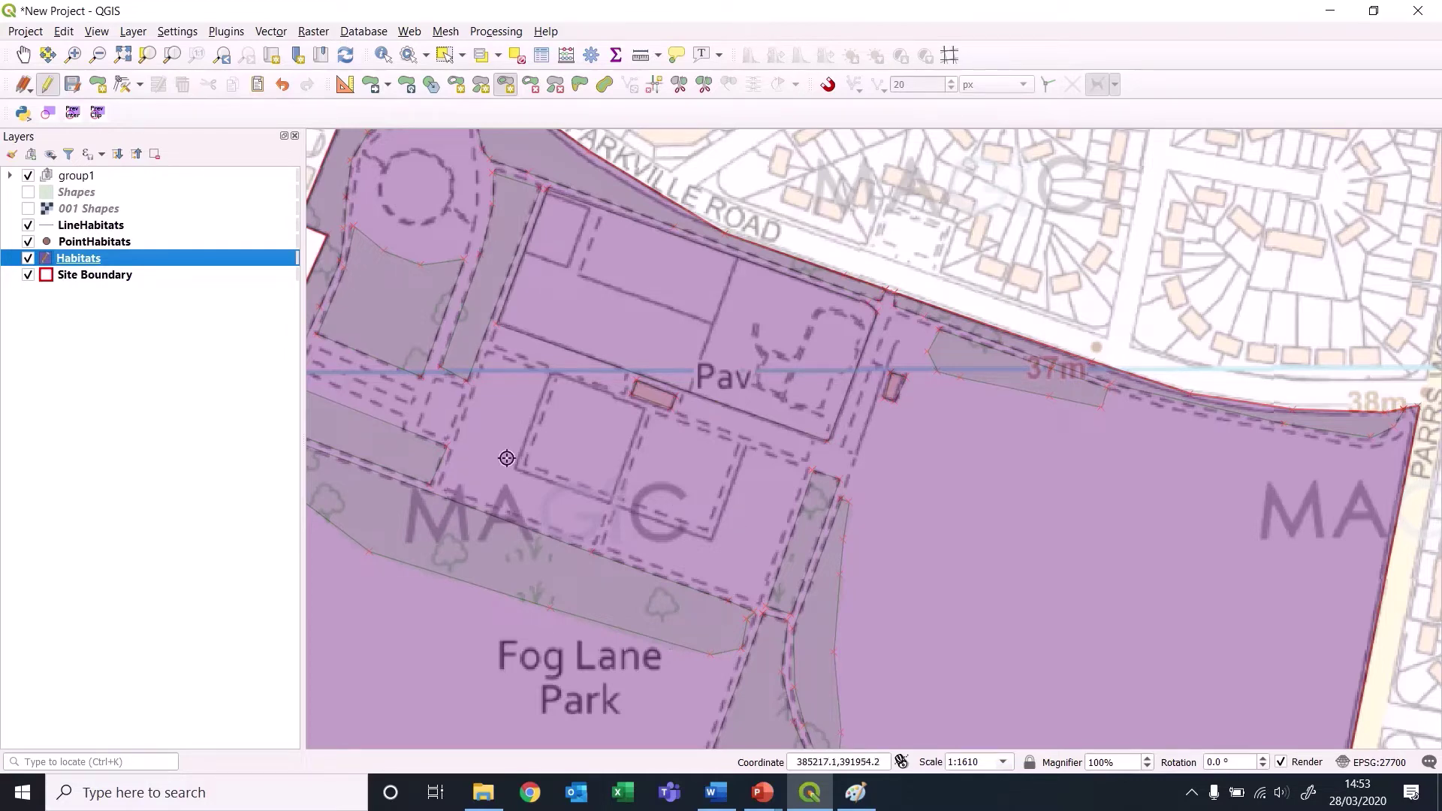
left_click(804, 463)
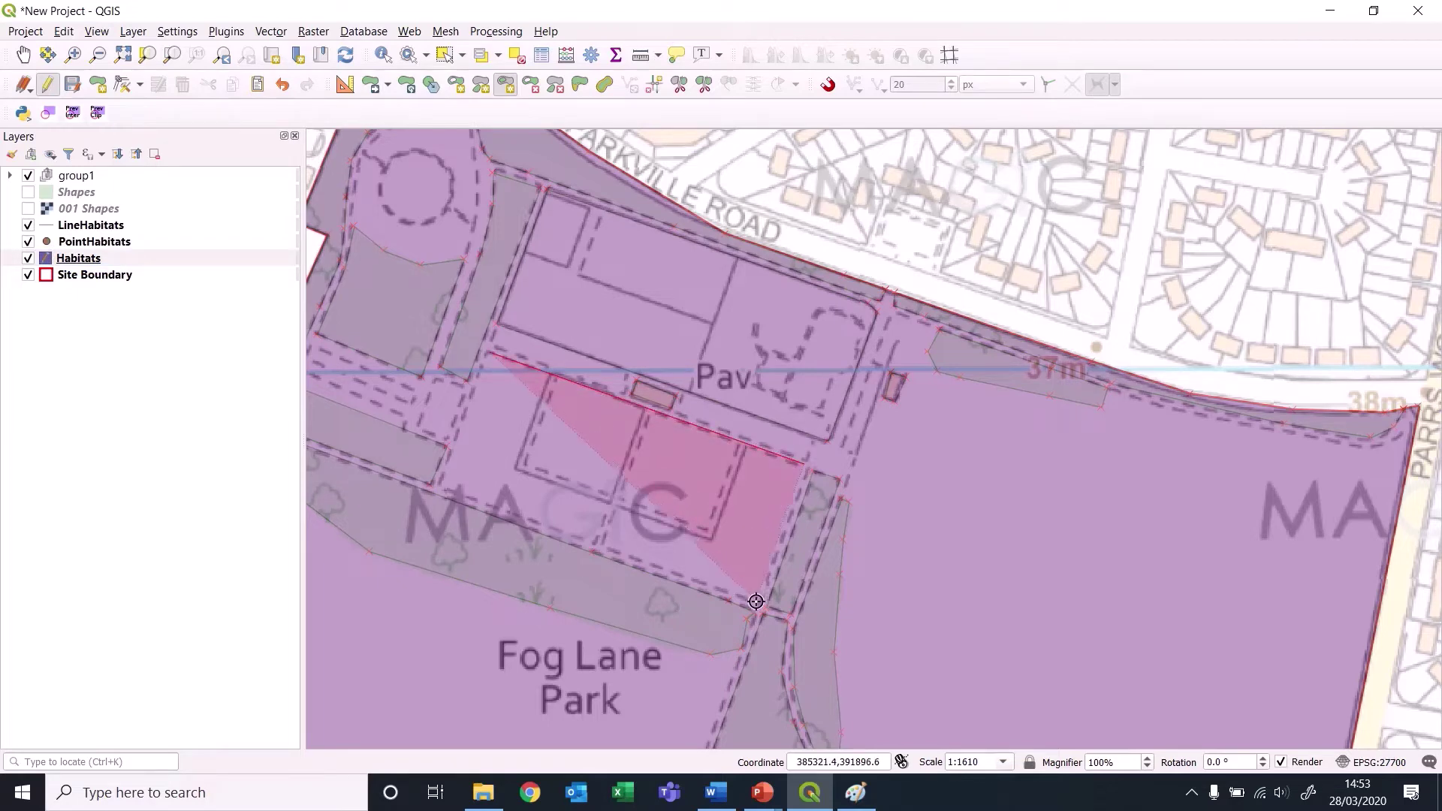
key("Escape")
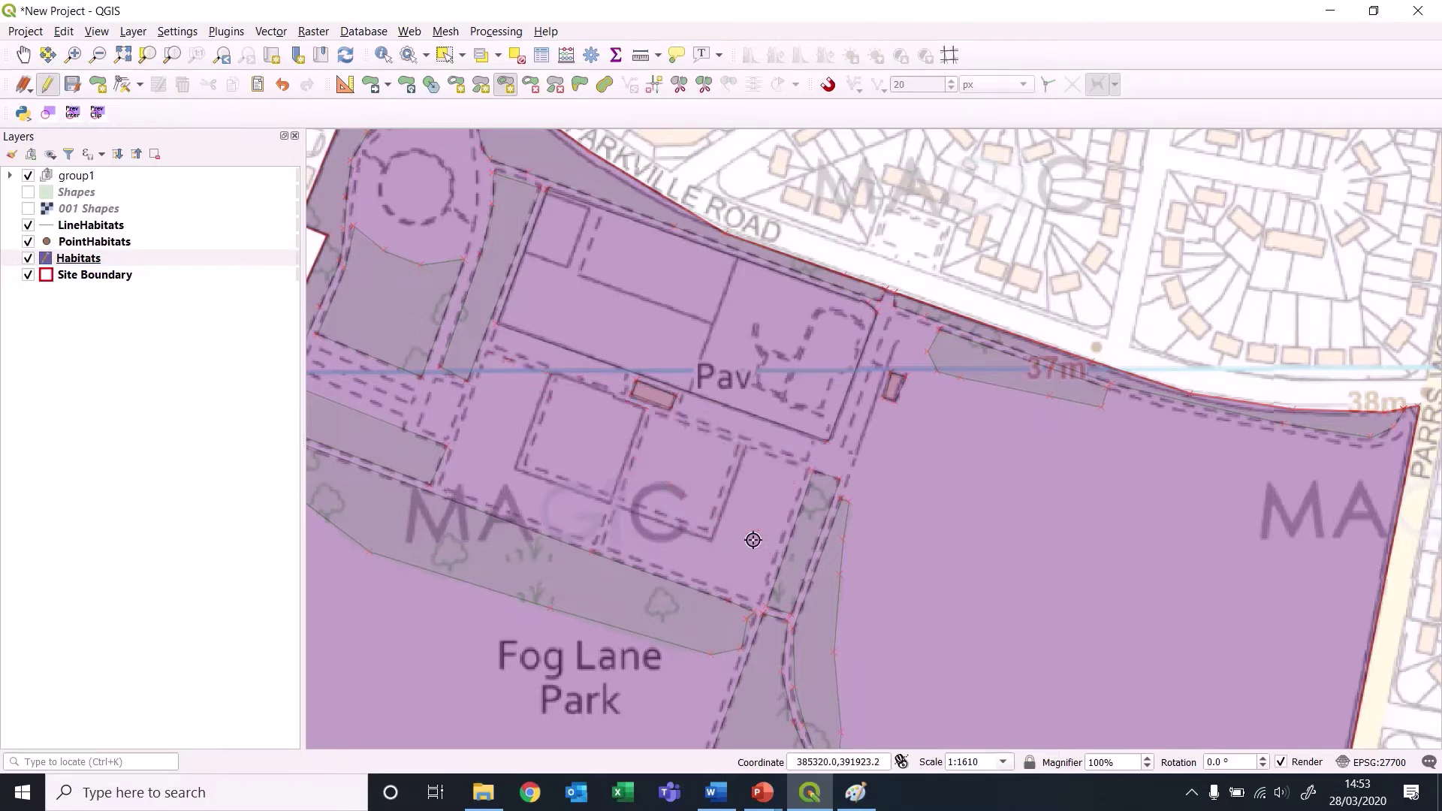
Fill a single ring around the two adjoining rectangular enclosures south of the pavilion building, accepting the blank attributes.
left_click(551, 376)
left_click(515, 468)
left_click(711, 541)
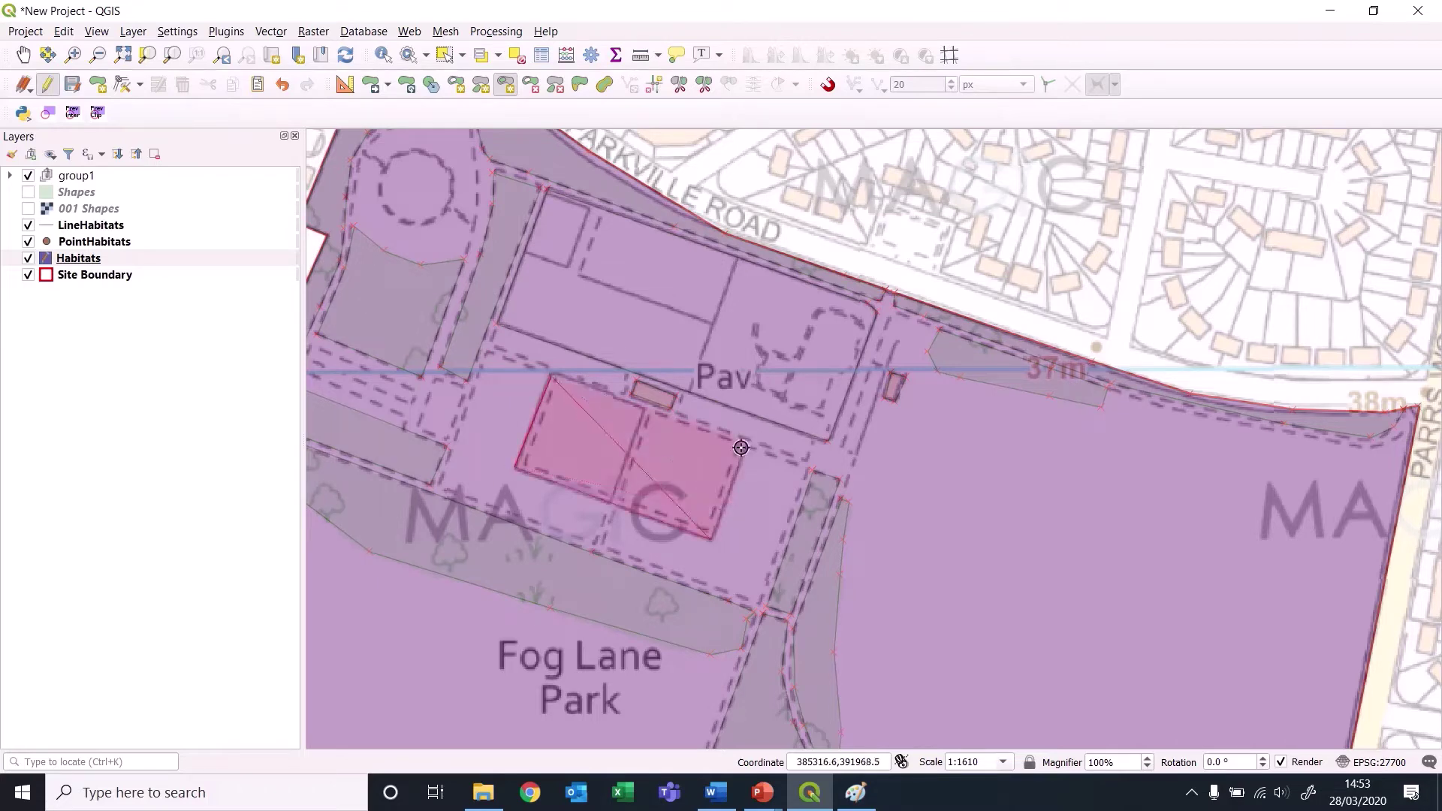
left_click(740, 447)
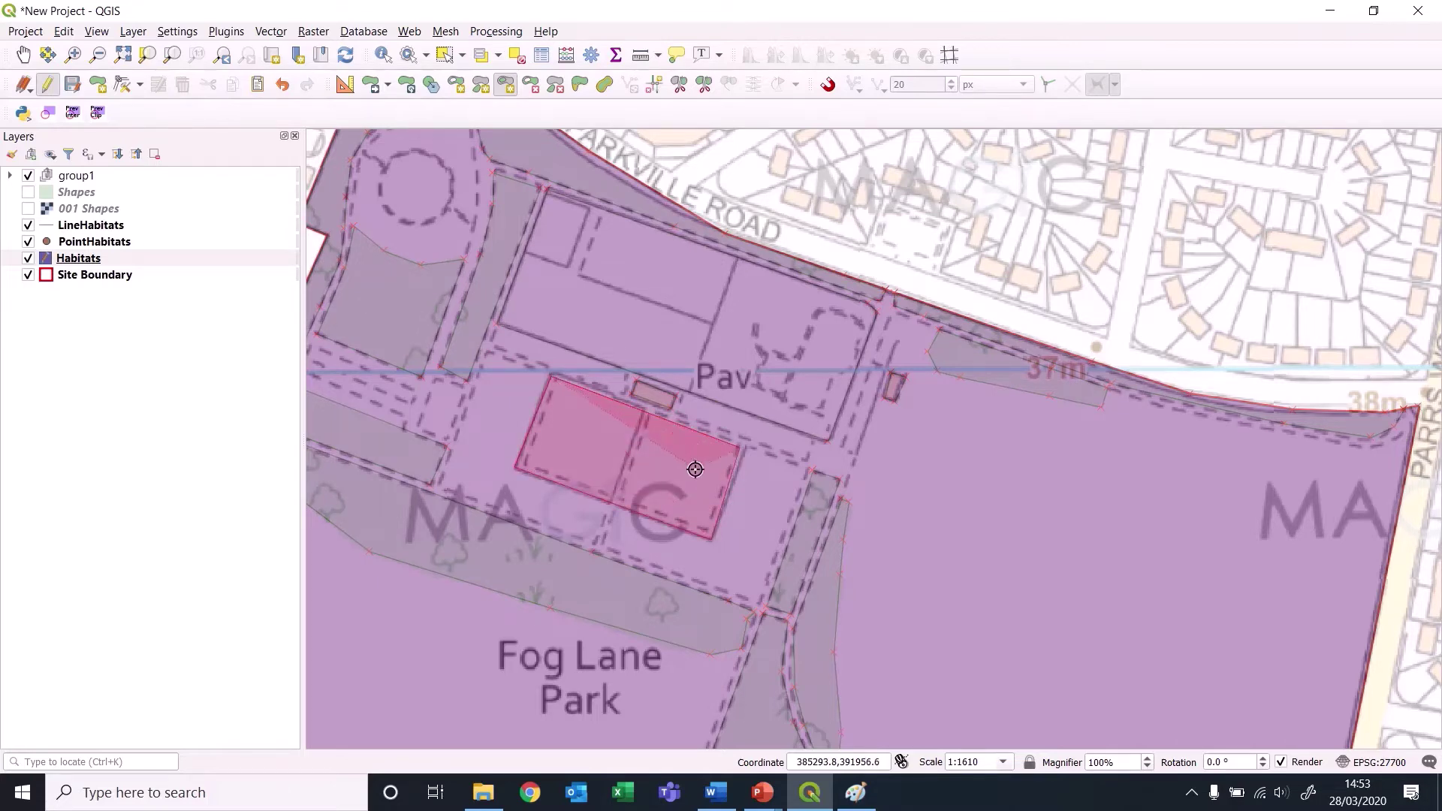
right_click(678, 451)
left_click(547, 400)
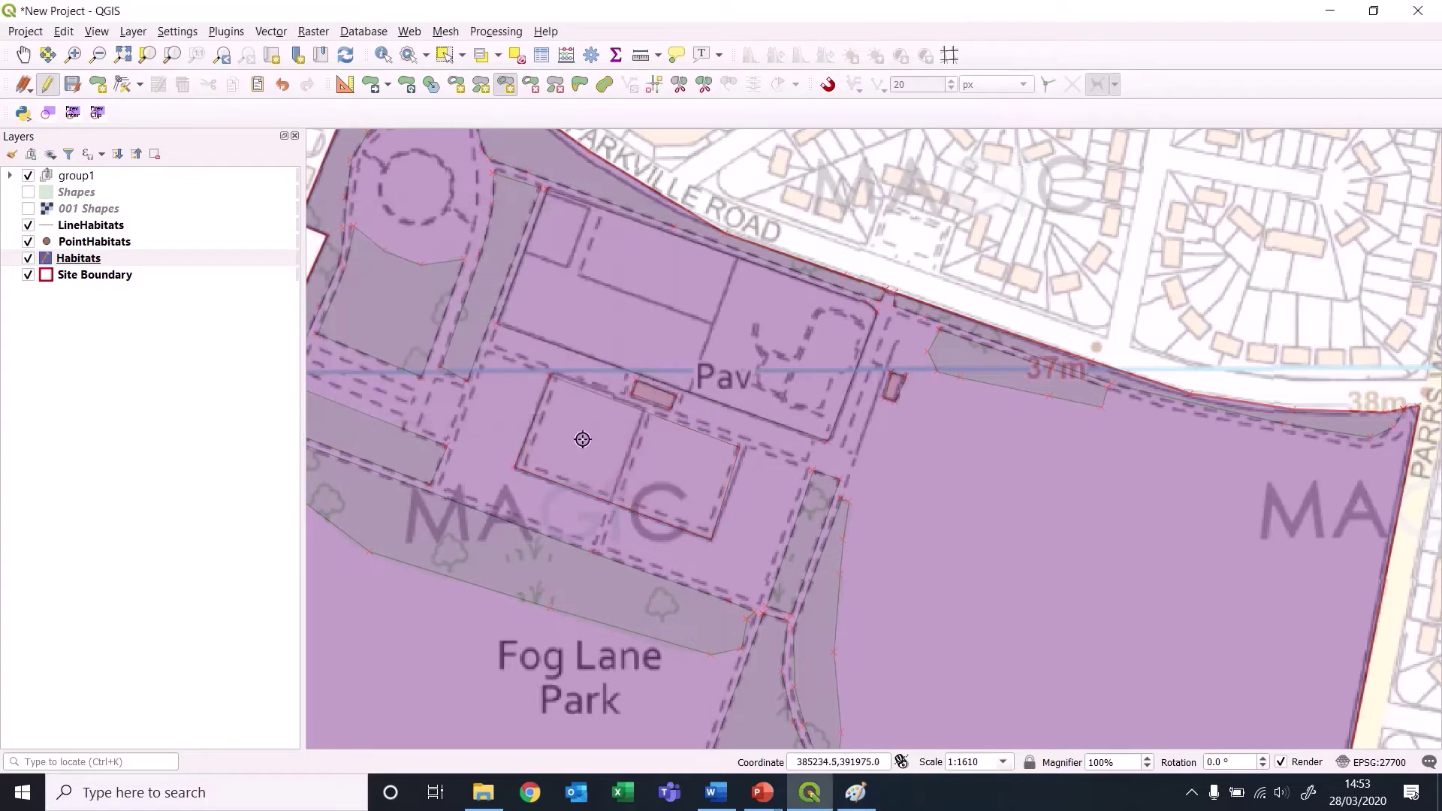
scroll(543, 400, "down", 1)
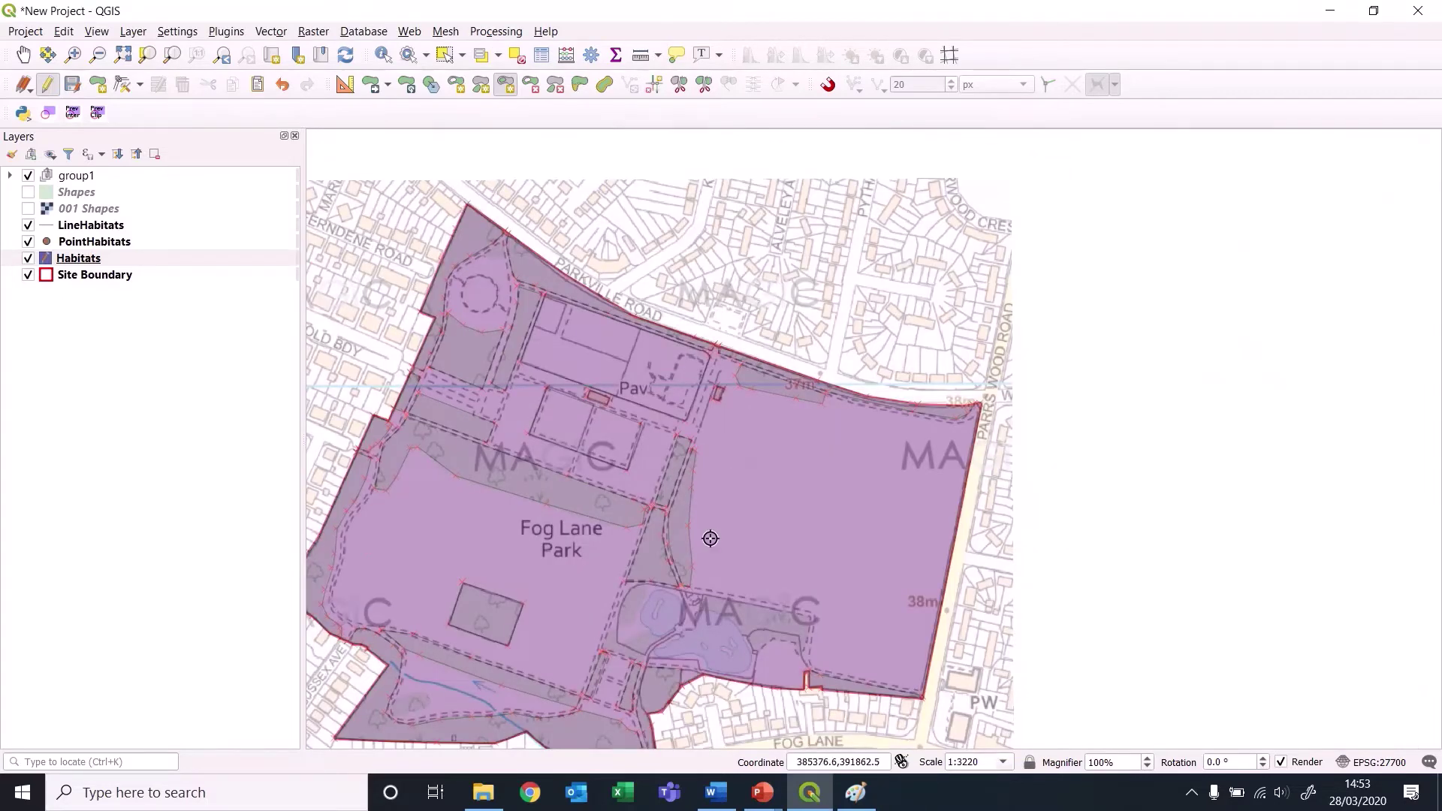
scroll(710, 539, "up", 1)
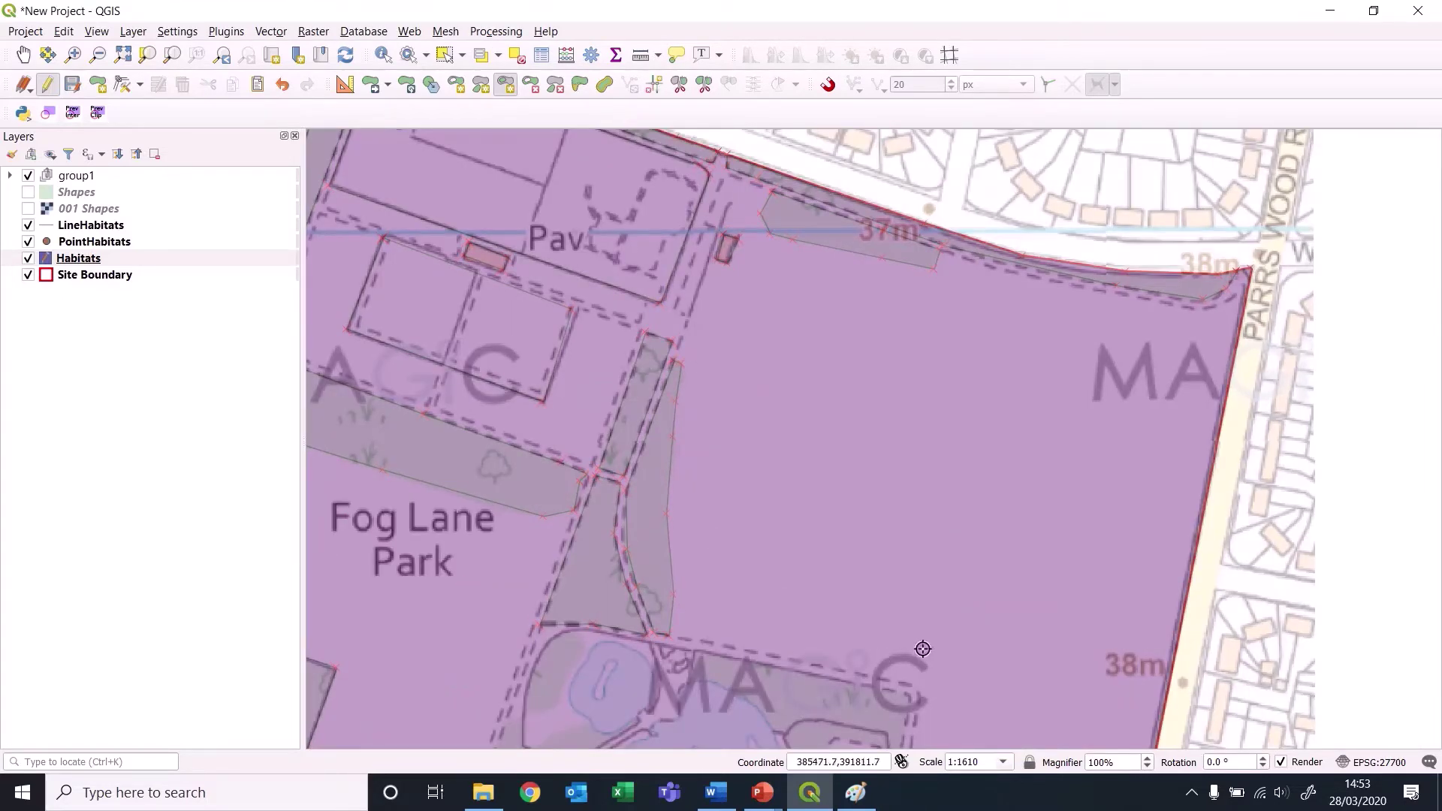
left_click_drag(887, 586, 941, 339)
scroll(707, 505, "up", 1)
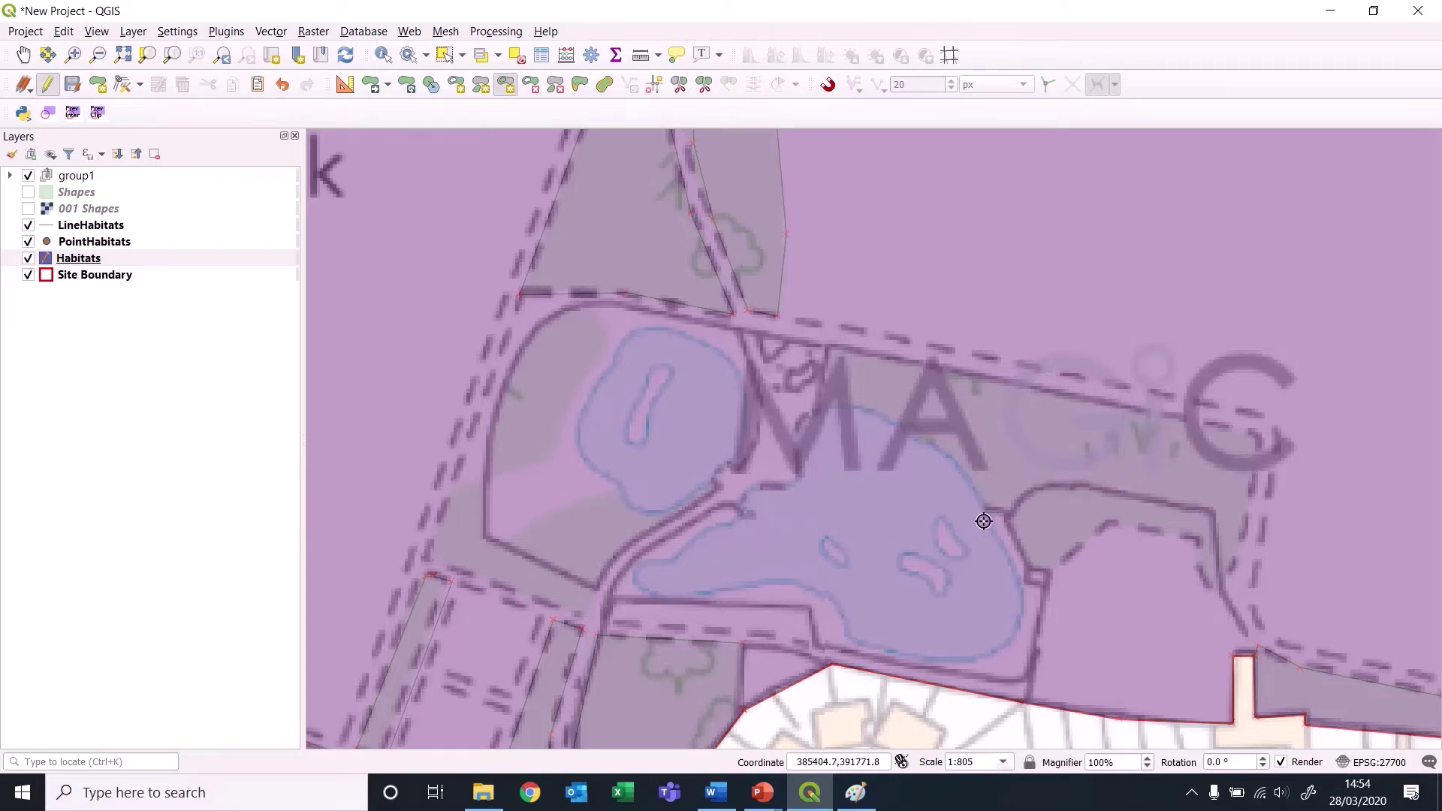
left_click_drag(985, 521, 843, 424)
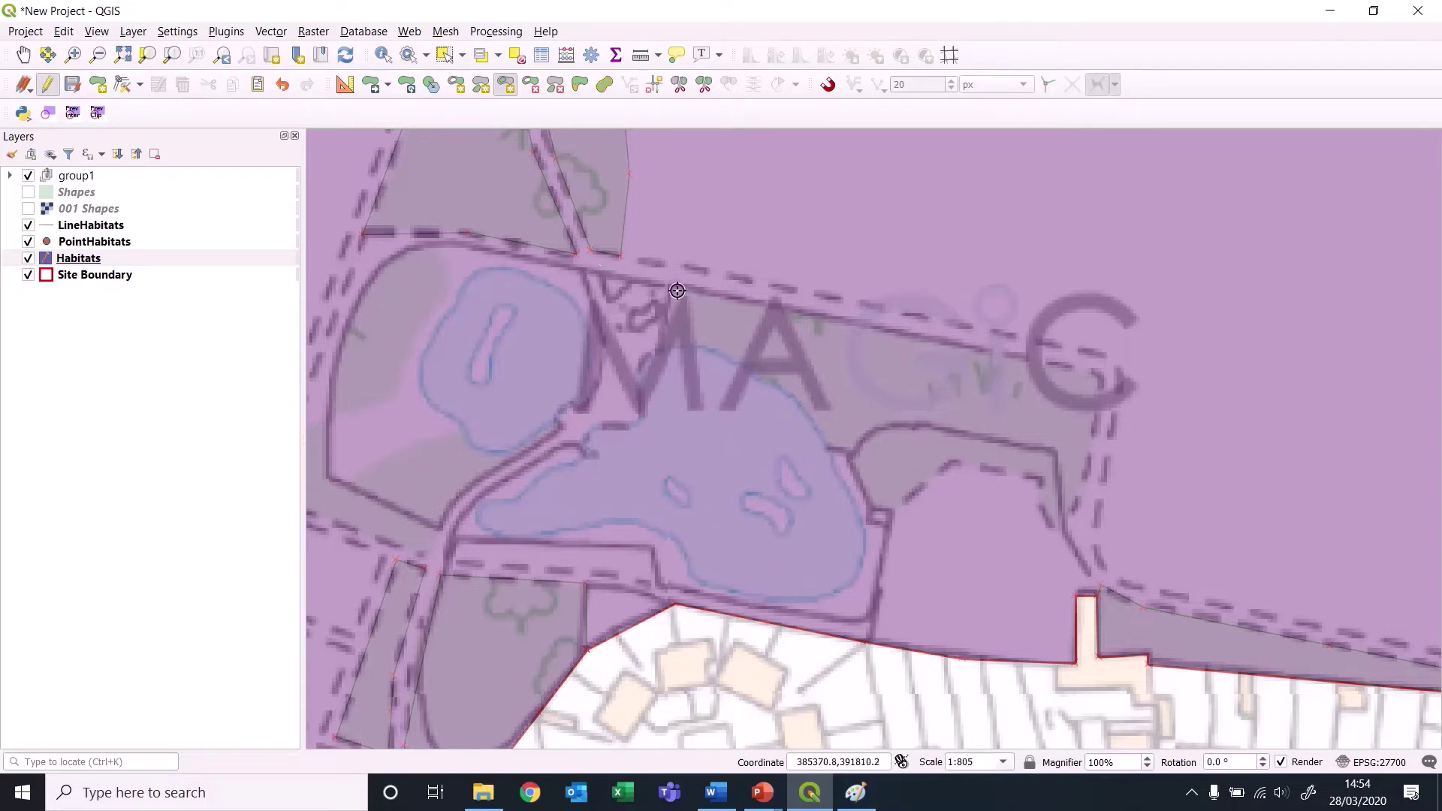
Fill a single ring around the larger pond and the adjoining grey parcel to its northeast, following the shoreline and dashed path, with blank attributes.
left_click(659, 353)
left_click(632, 422)
left_click(603, 426)
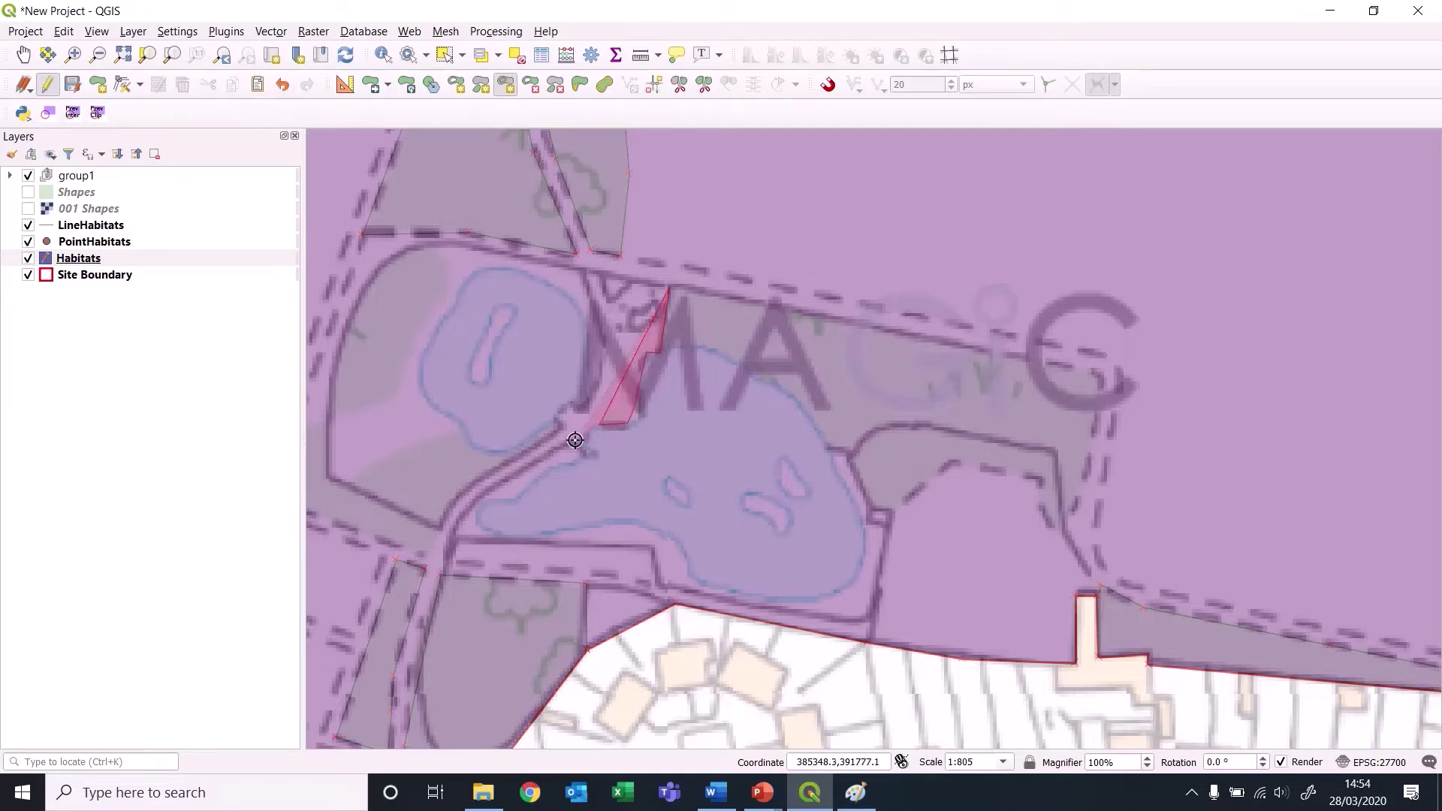
left_click(584, 453)
left_click(546, 477)
left_click(485, 508)
left_click(475, 520)
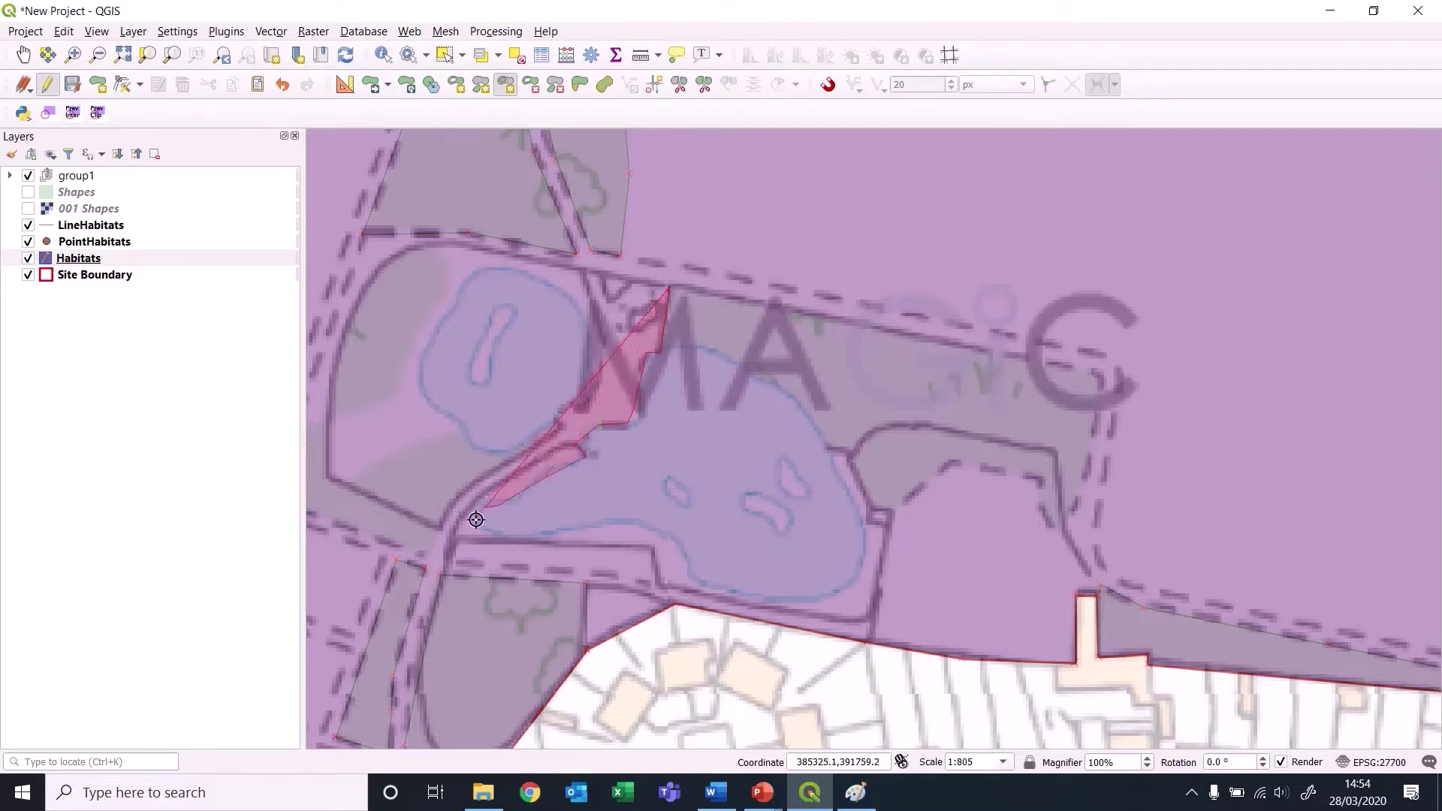
left_click(531, 531)
left_click(575, 532)
left_click(656, 521)
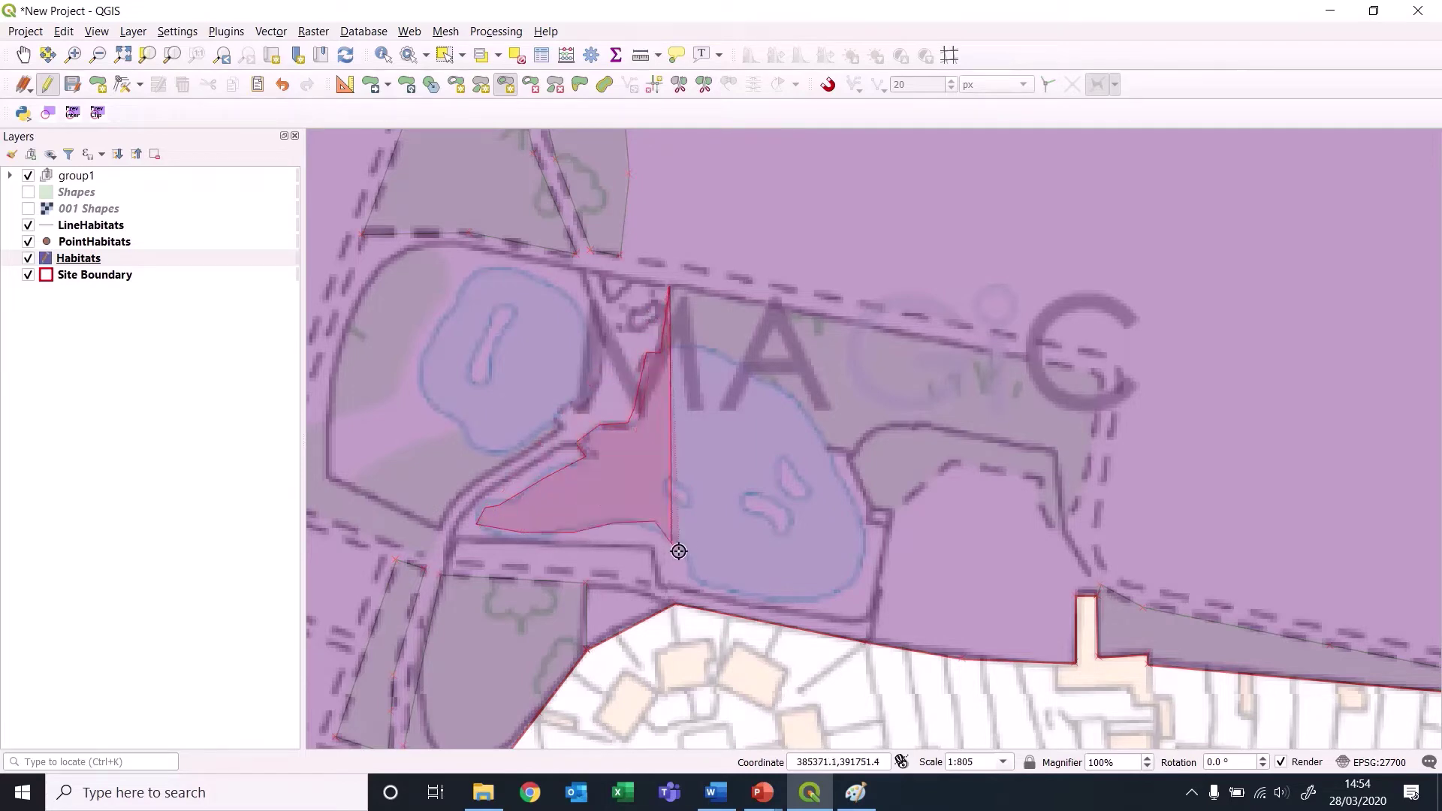
left_click(718, 600)
left_click(794, 604)
left_click(849, 583)
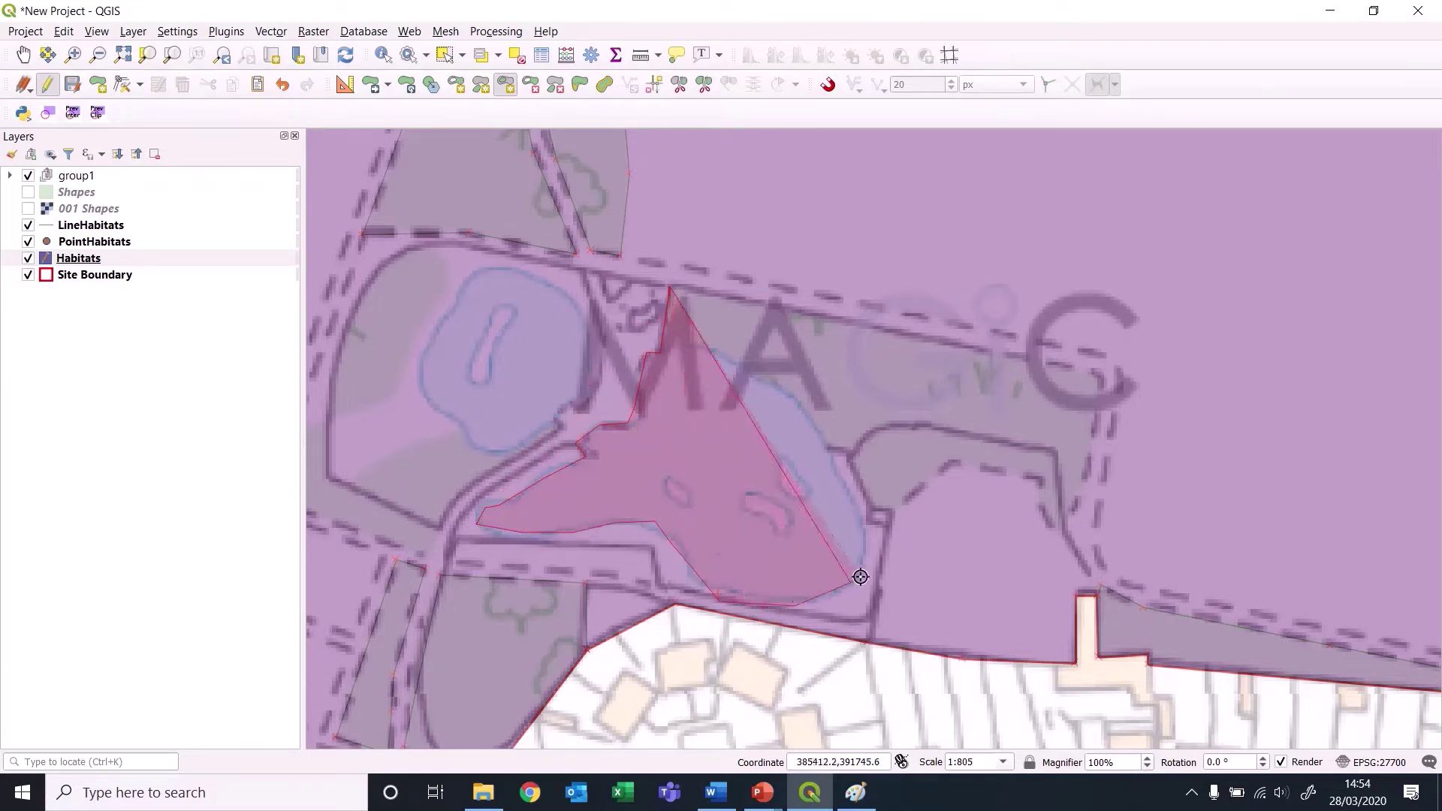
left_click(864, 552)
left_click(853, 509)
left_click(832, 453)
left_click(849, 455)
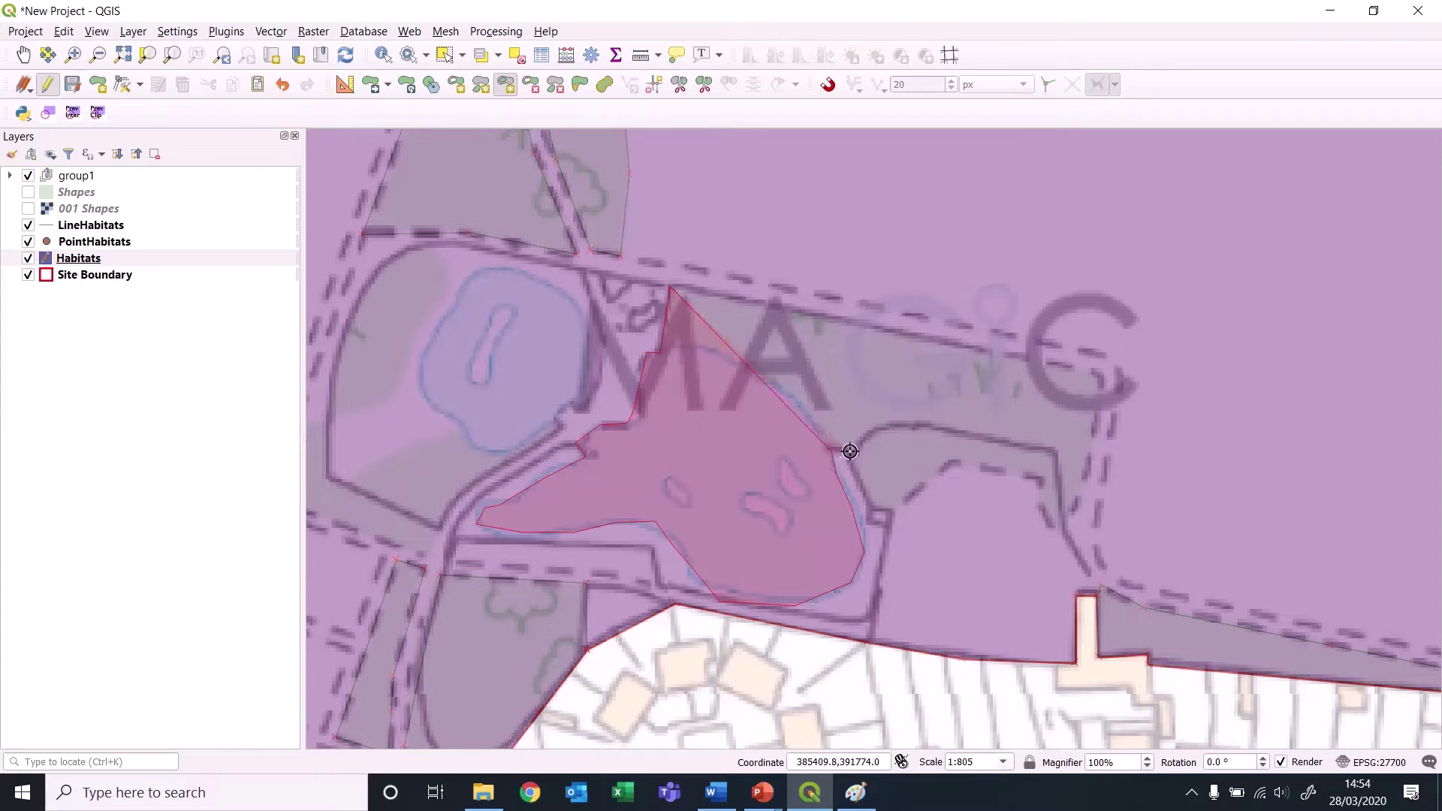
left_click(892, 511)
left_click(958, 465)
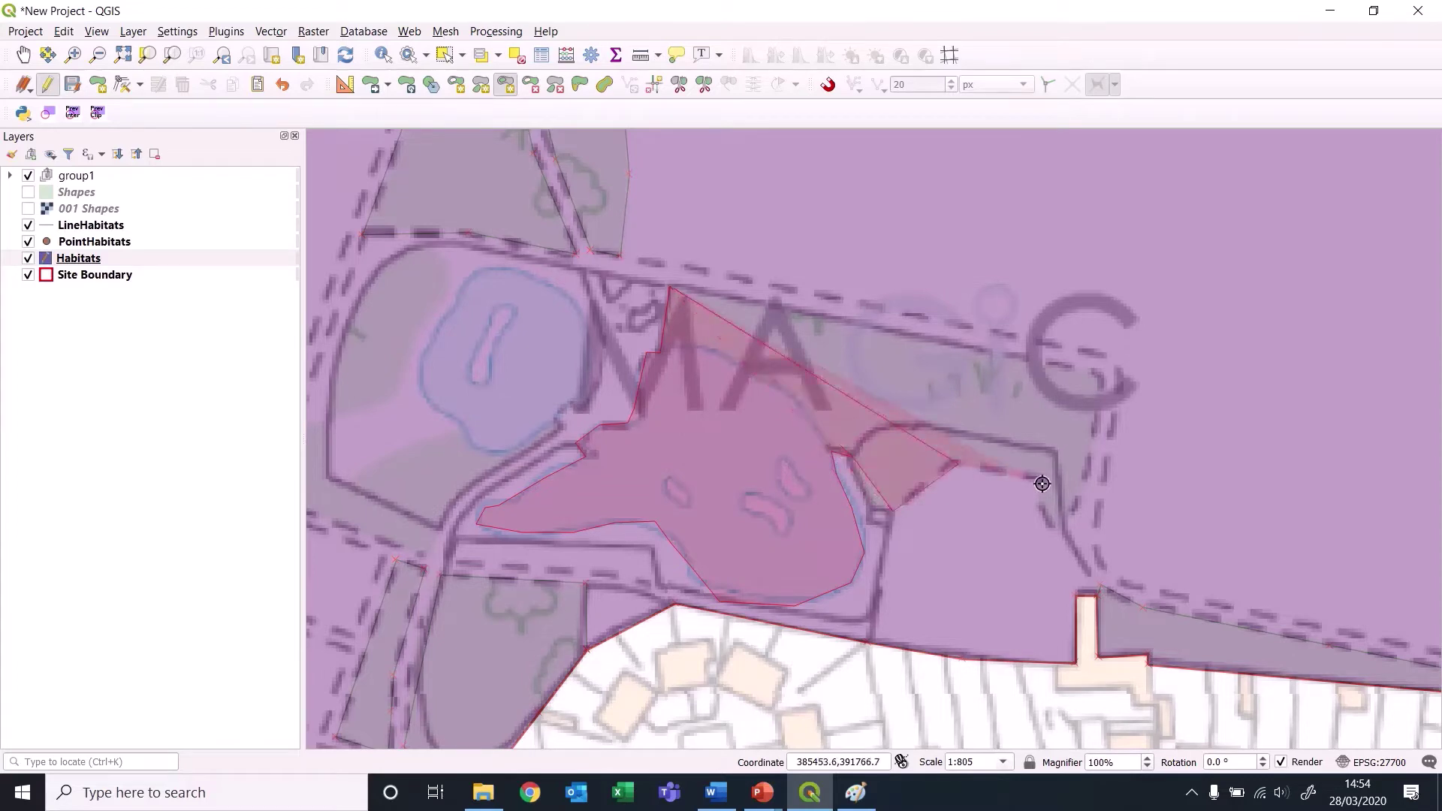
left_click(1039, 485)
left_click(1059, 528)
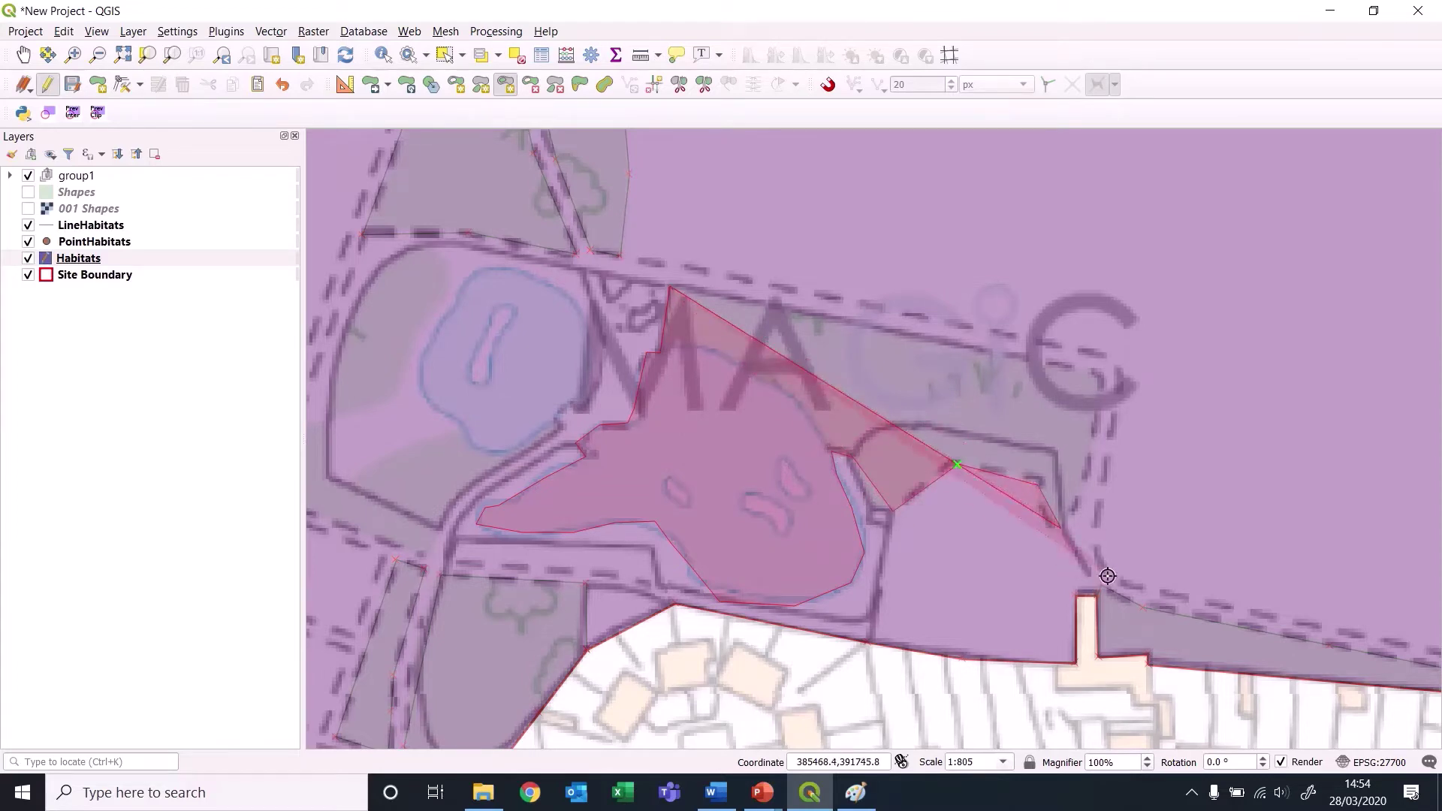
left_click(1082, 492)
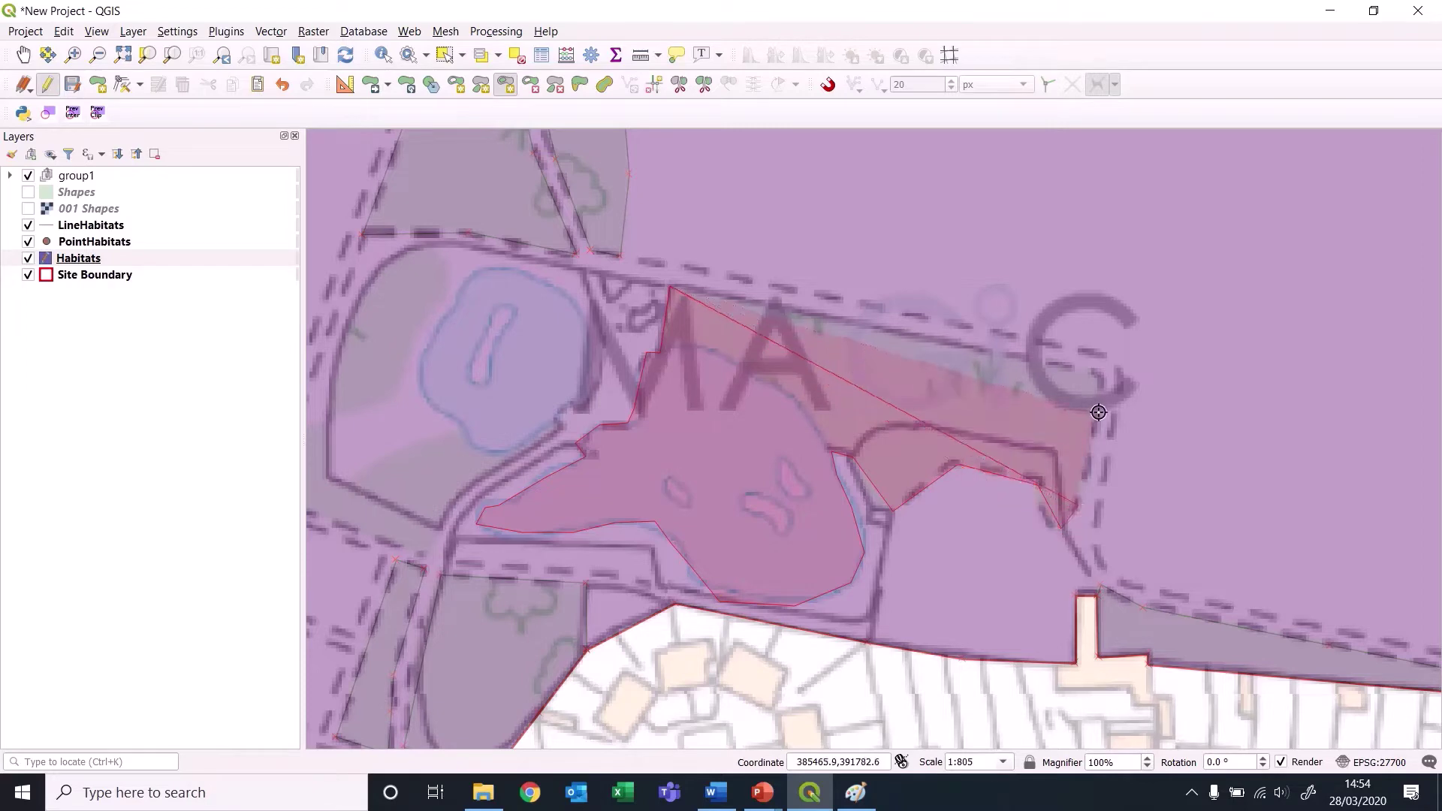
left_click(1102, 367)
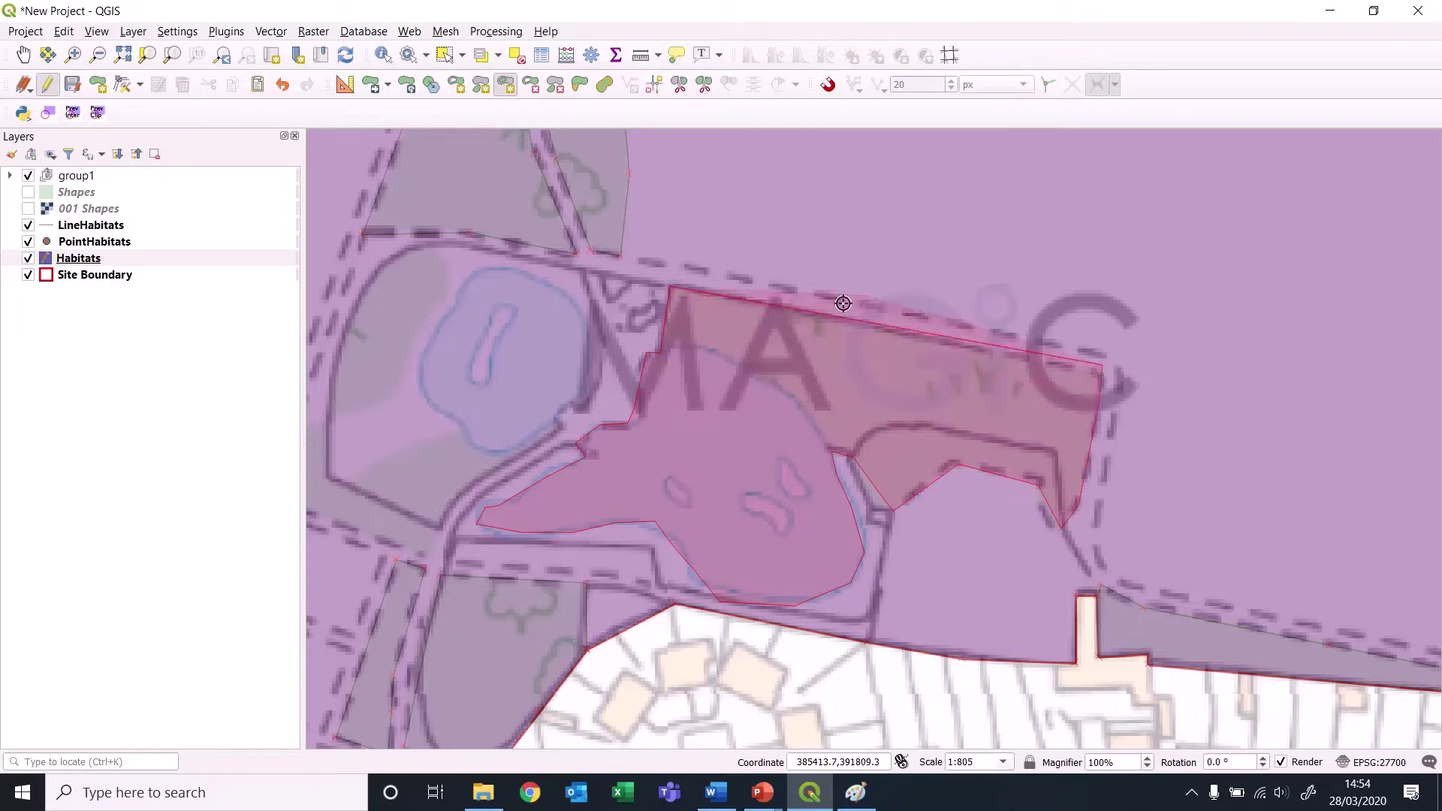
right_click(854, 381)
left_click(547, 400)
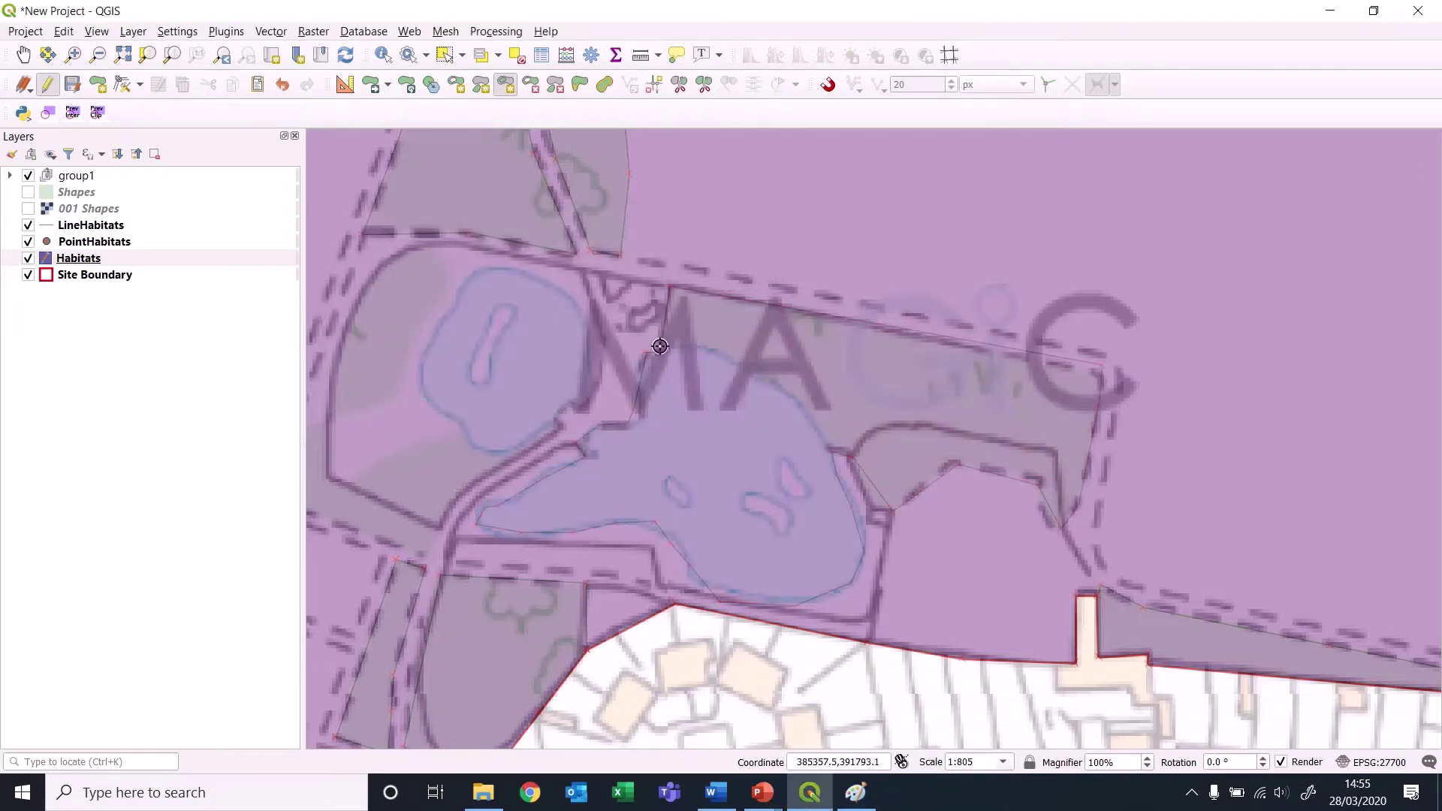
Enable snapping and split the new polygon along the larger pond's northeastern shore, separating the water from the grey parcel.
left_click(682, 86)
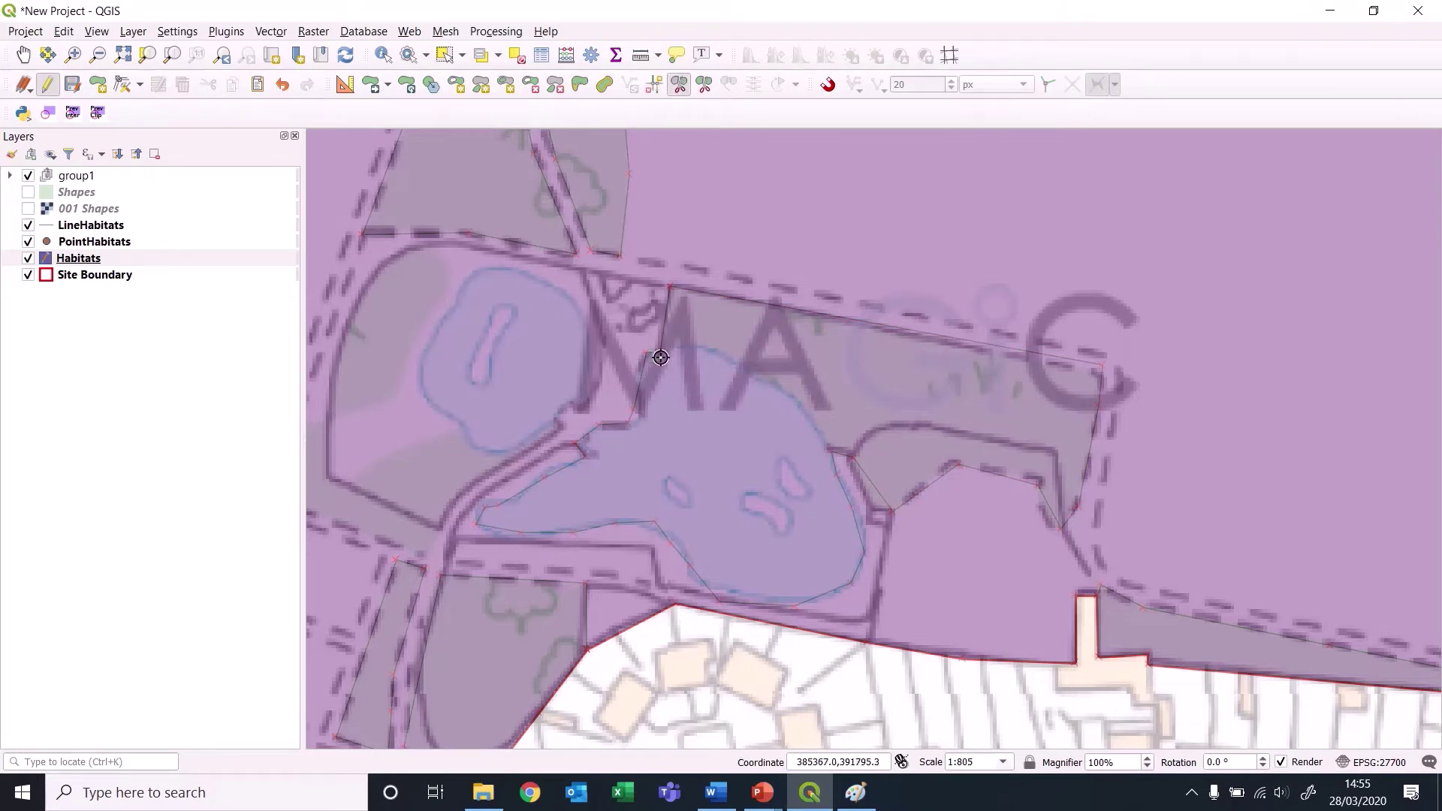
left_click(827, 85)
left_click(665, 352)
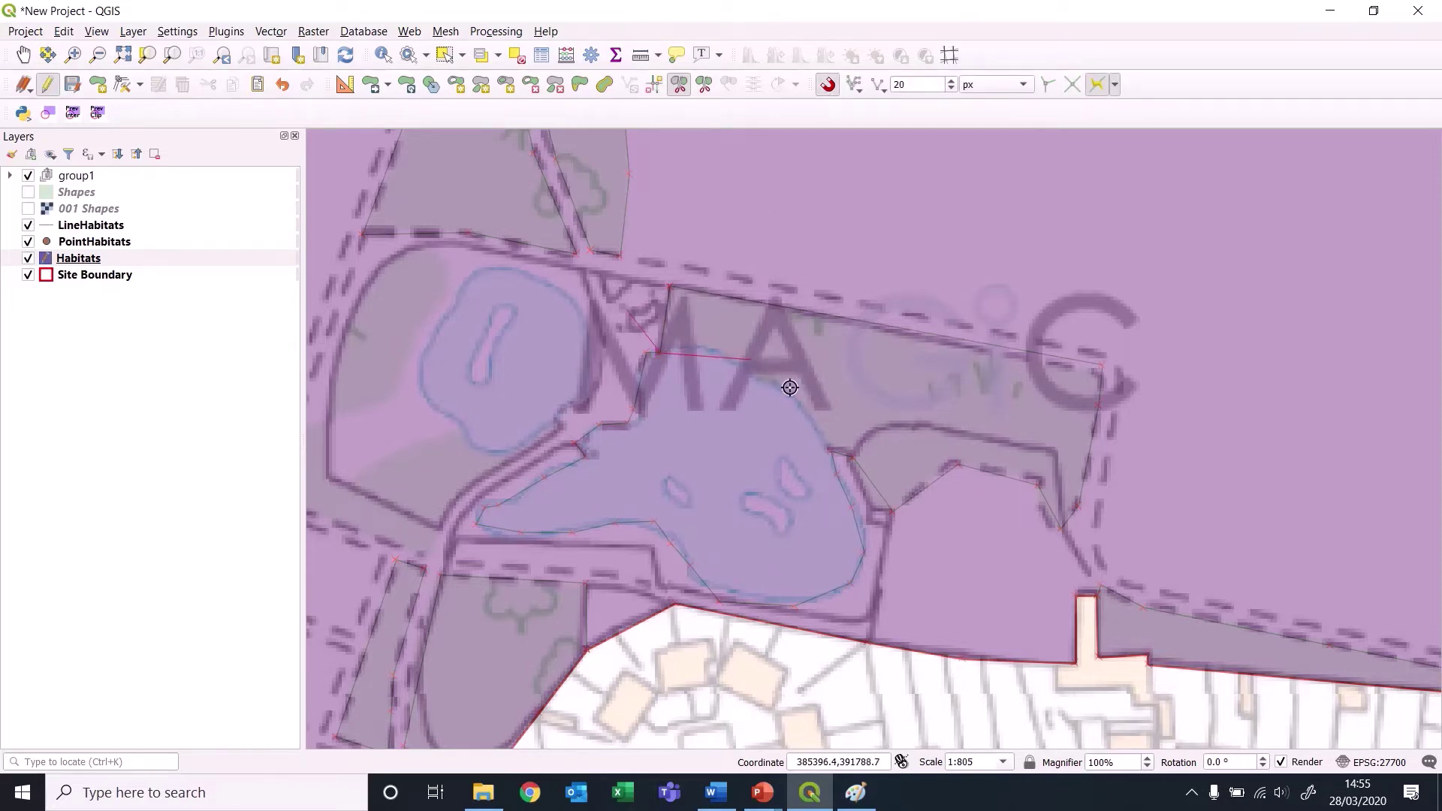
left_click(828, 446)
Fill a ring around the smaller western pond, following its shoreline, and accept the blank attributes.
left_click_drag(486, 377, 659, 419)
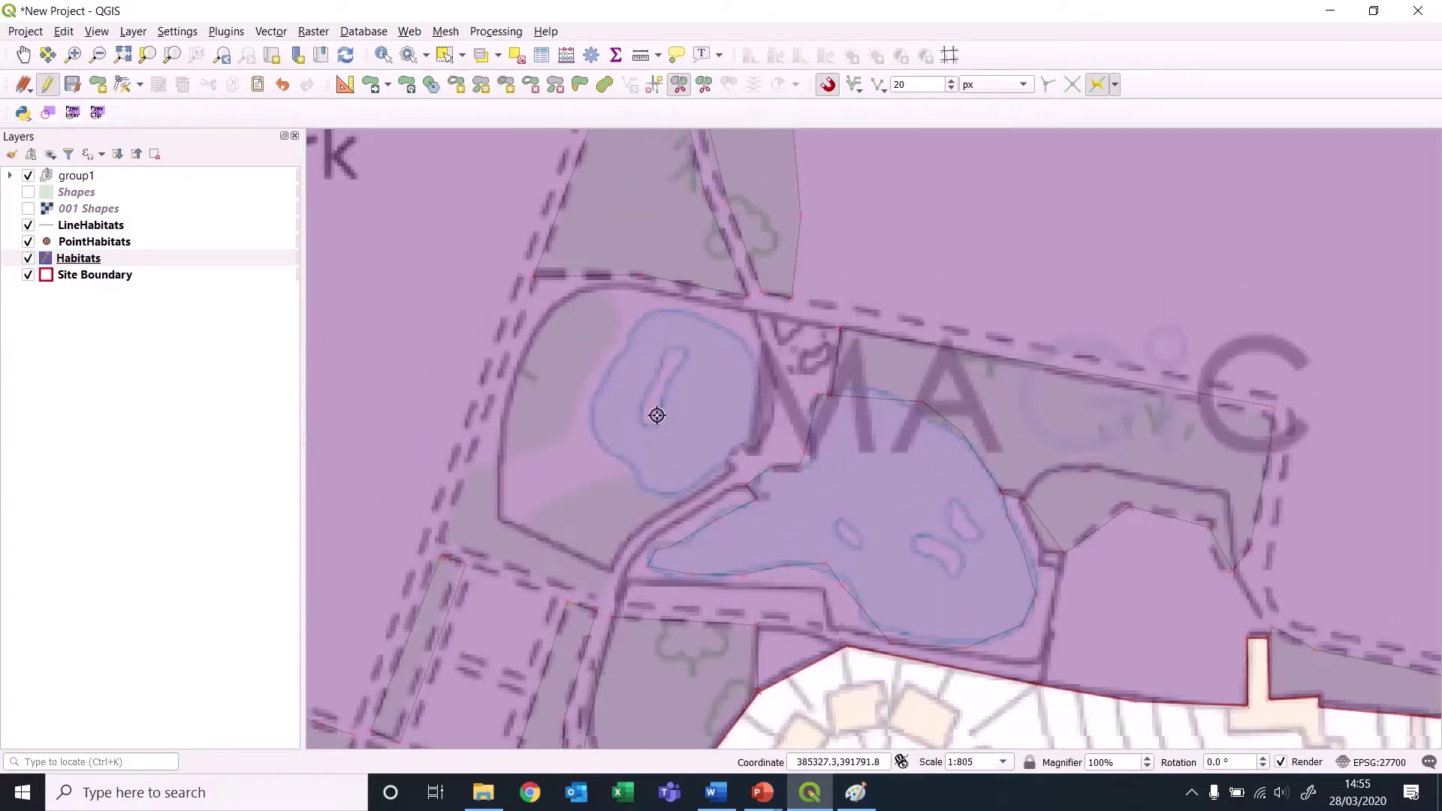
left_click(508, 87)
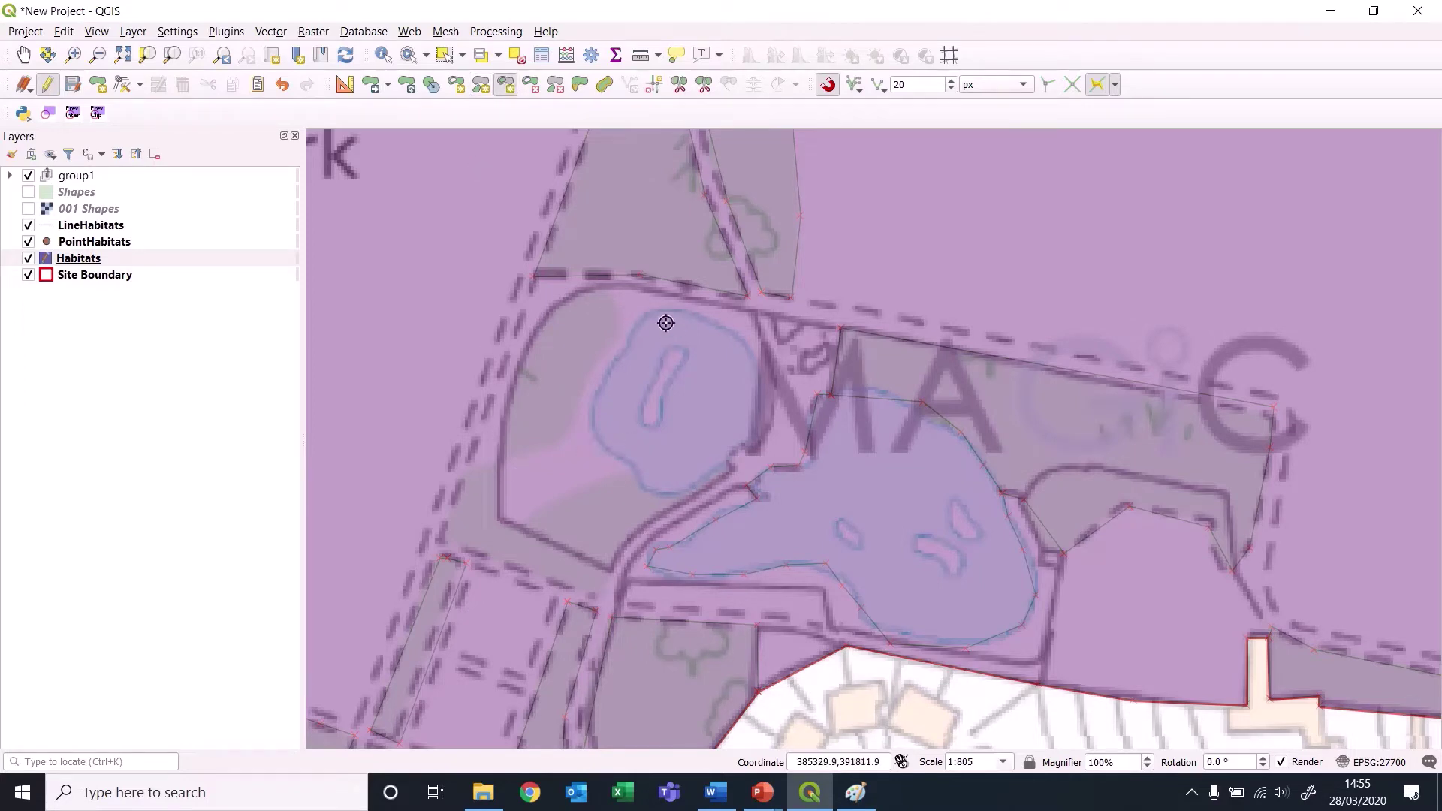
left_click(640, 322)
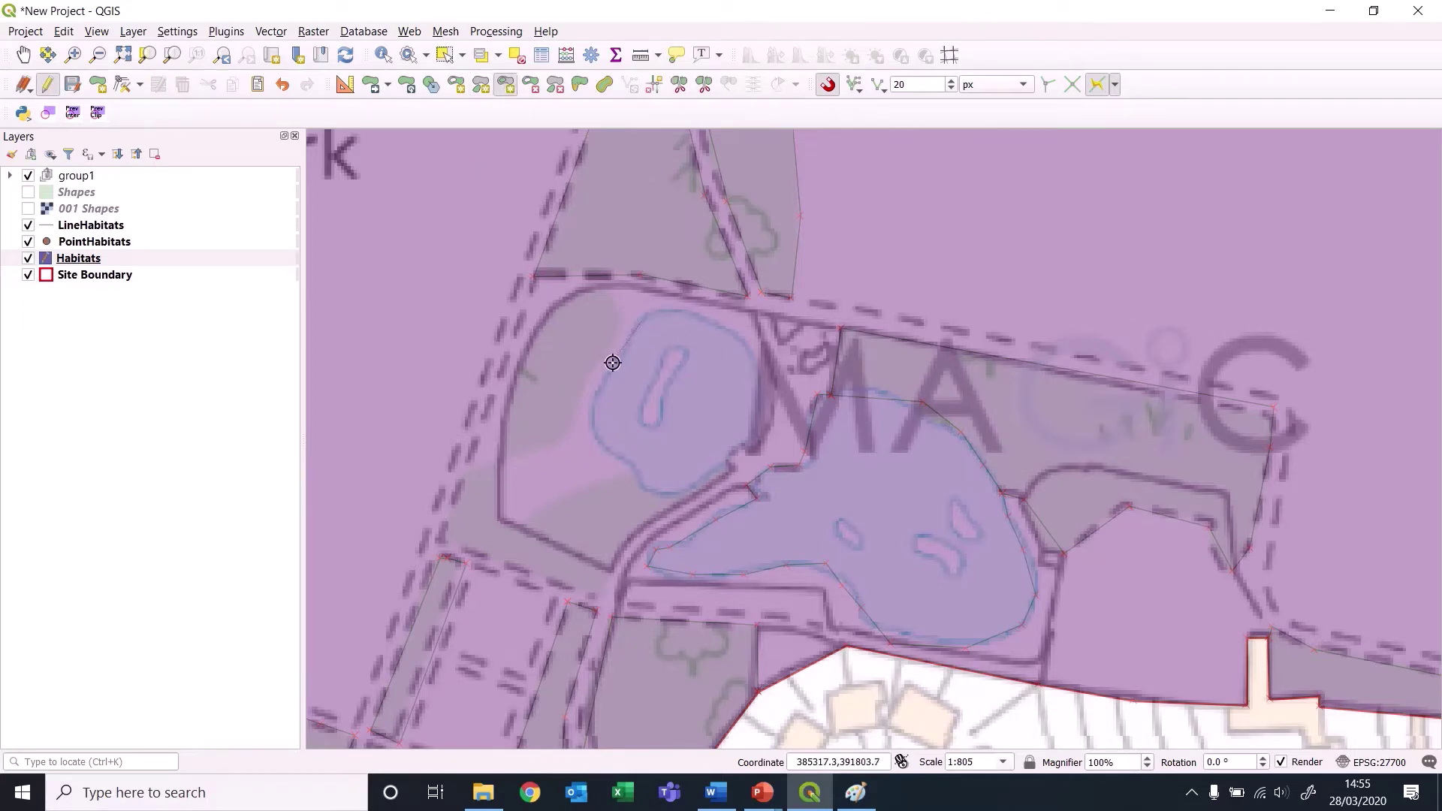
left_click(589, 403)
left_click(599, 444)
left_click(659, 497)
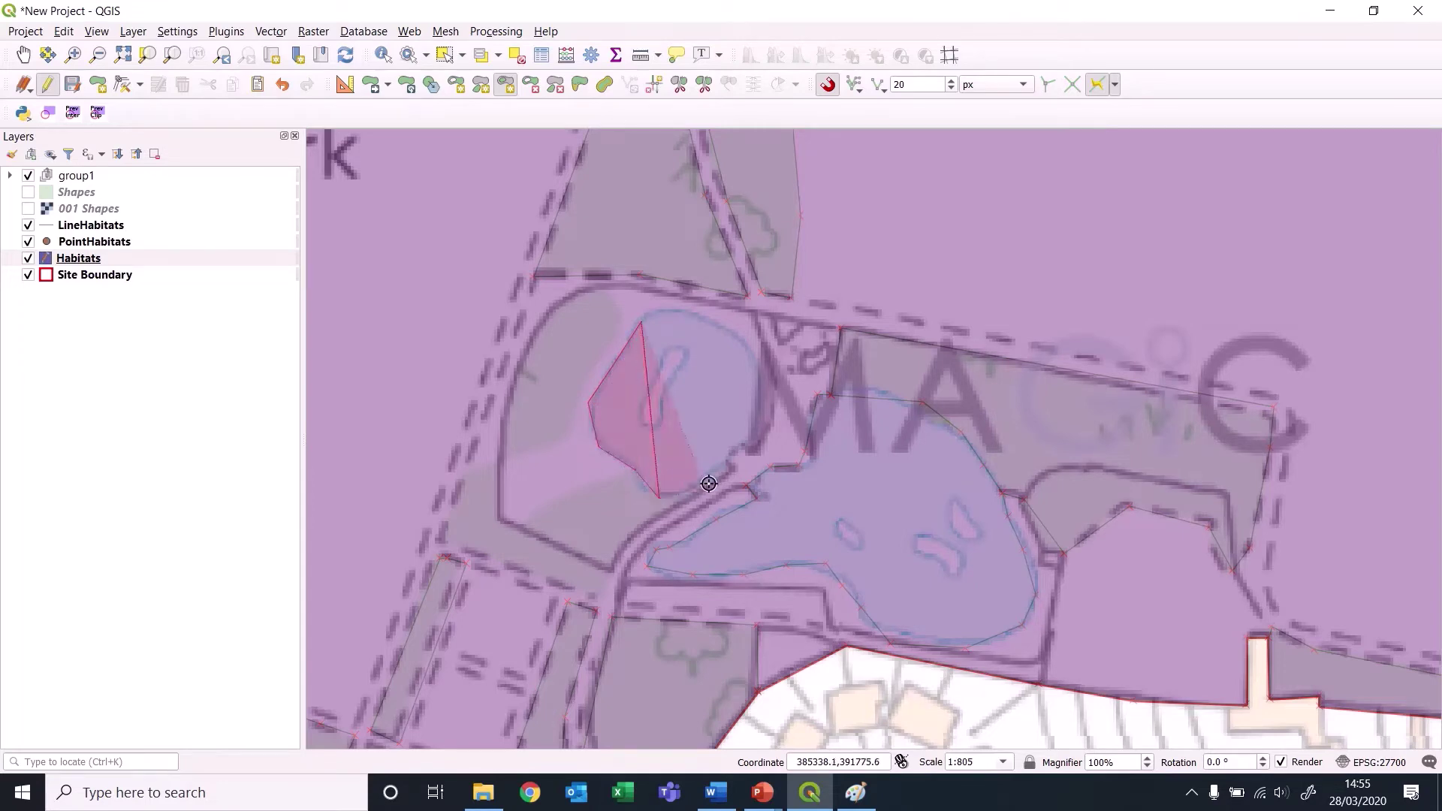
left_click(727, 461)
left_click(755, 433)
left_click(752, 344)
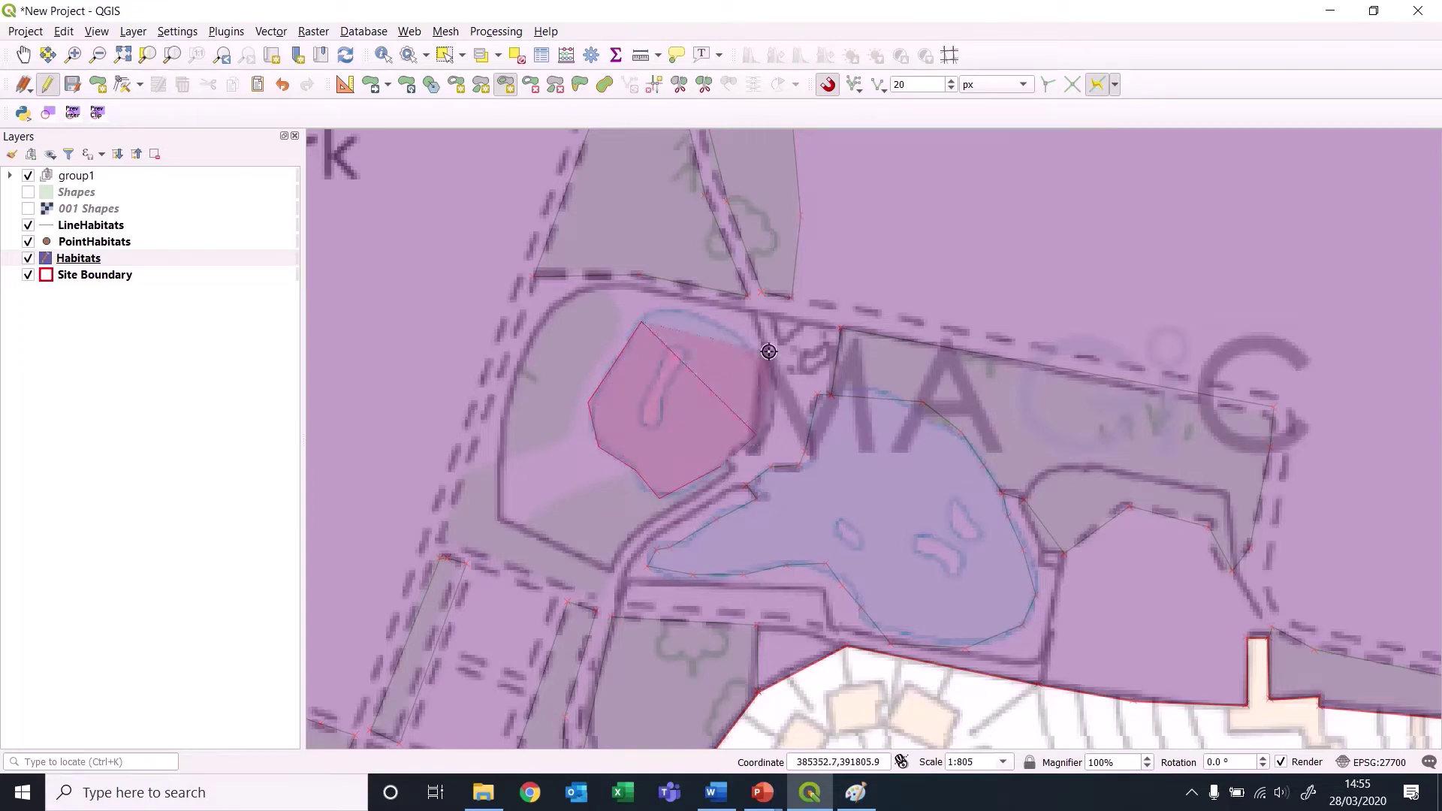
left_click(698, 318)
right_click(656, 314)
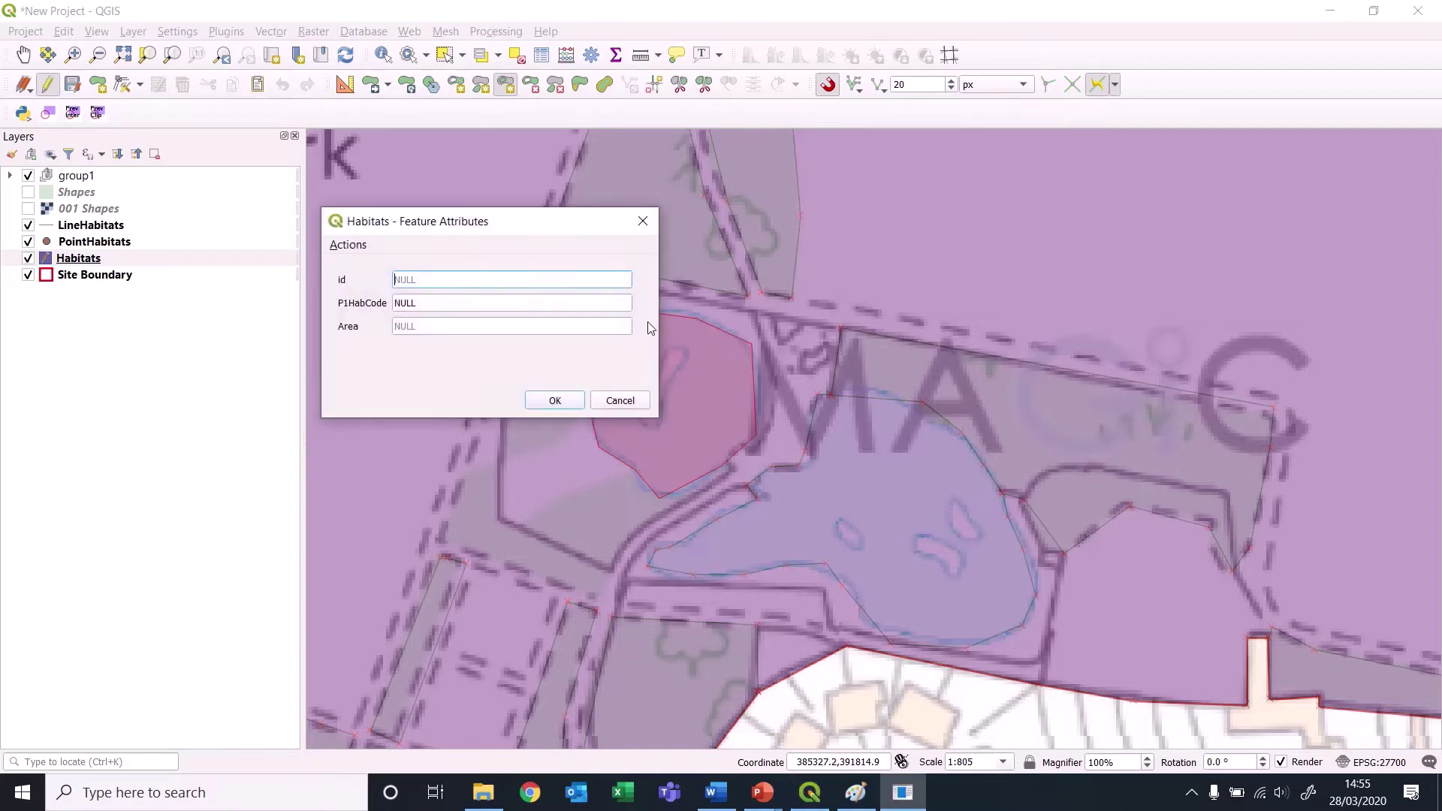
left_click(555, 400)
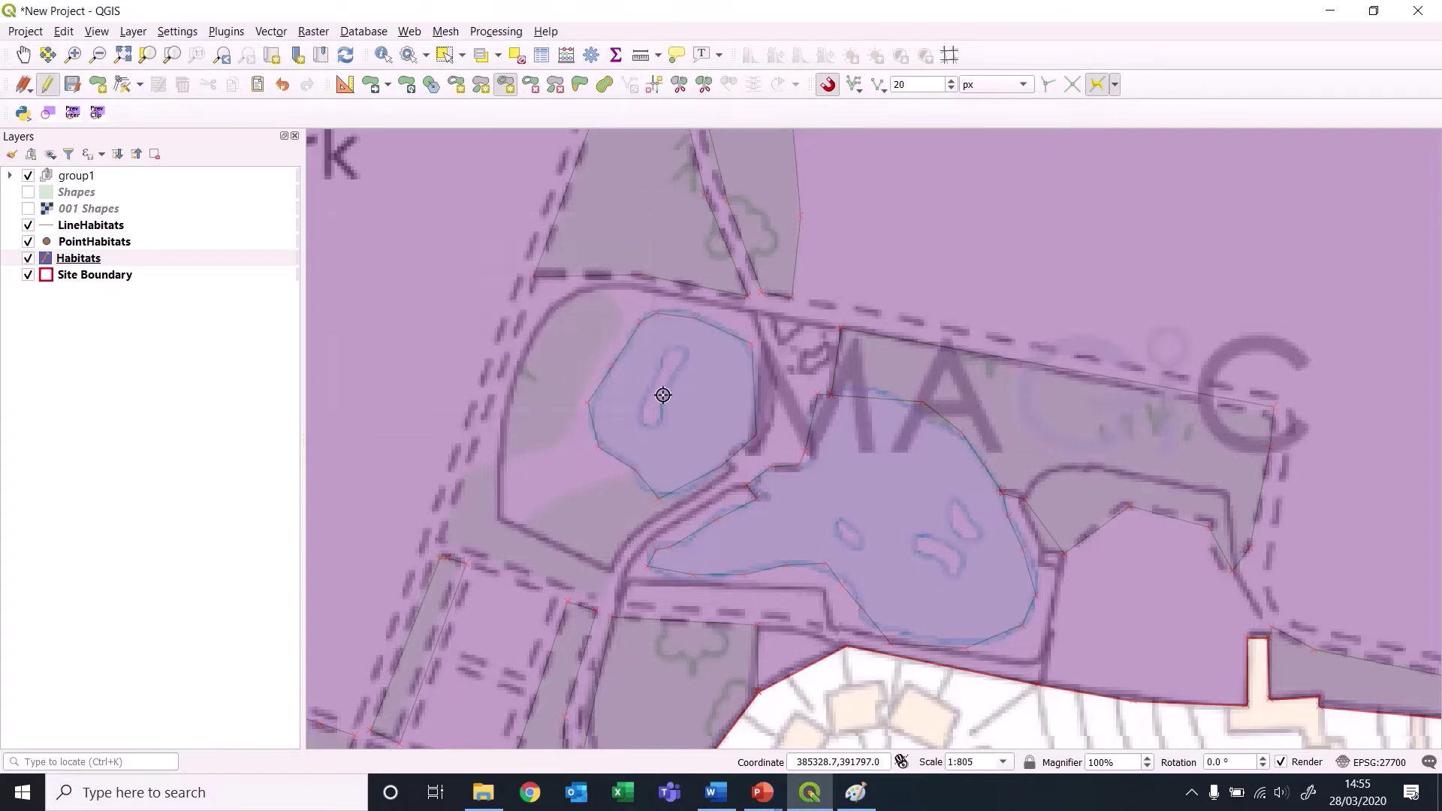
Select the habitat polygon surrounding the two ponds to check its extent, and clear the selection.
left_click_drag(660, 409, 638, 335)
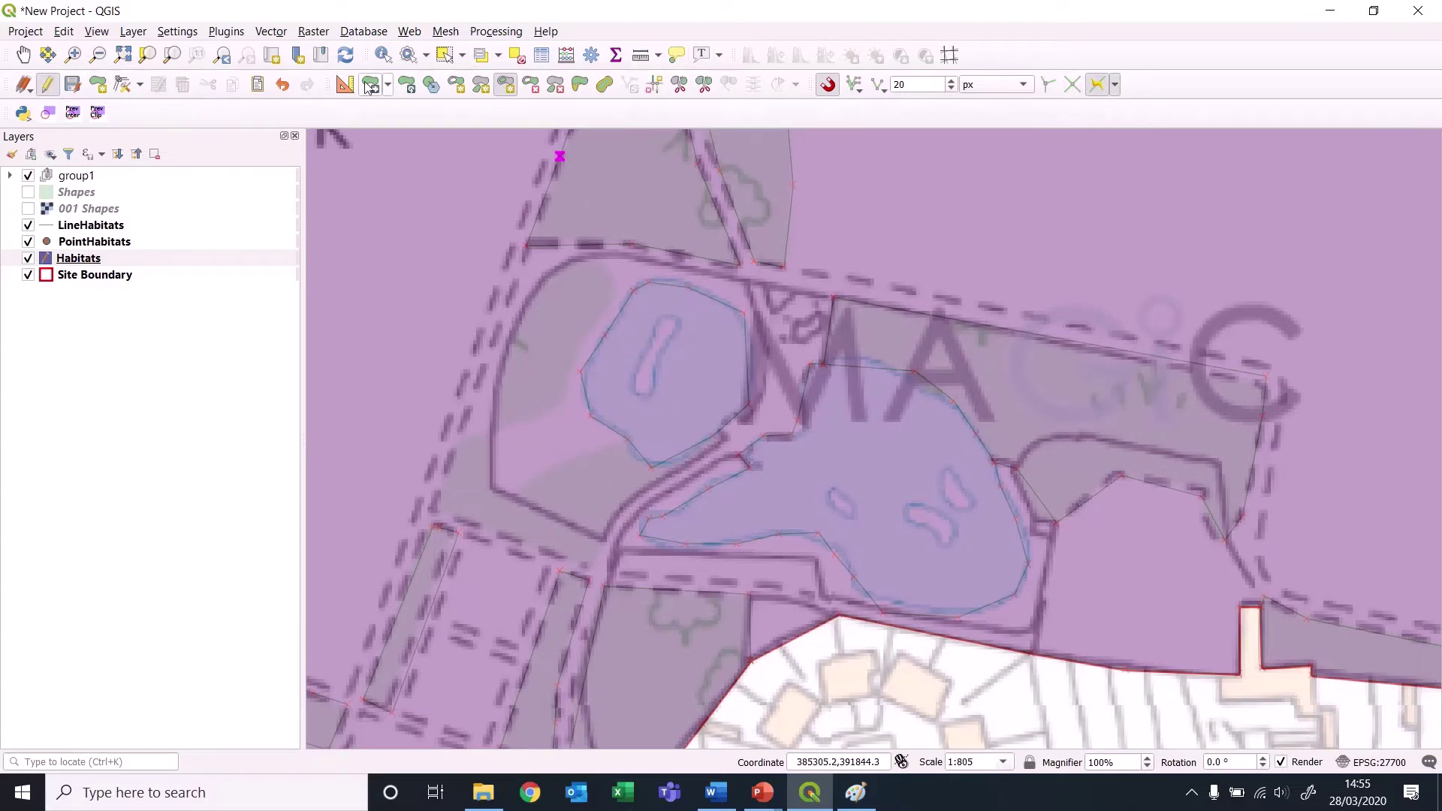
left_click(444, 55)
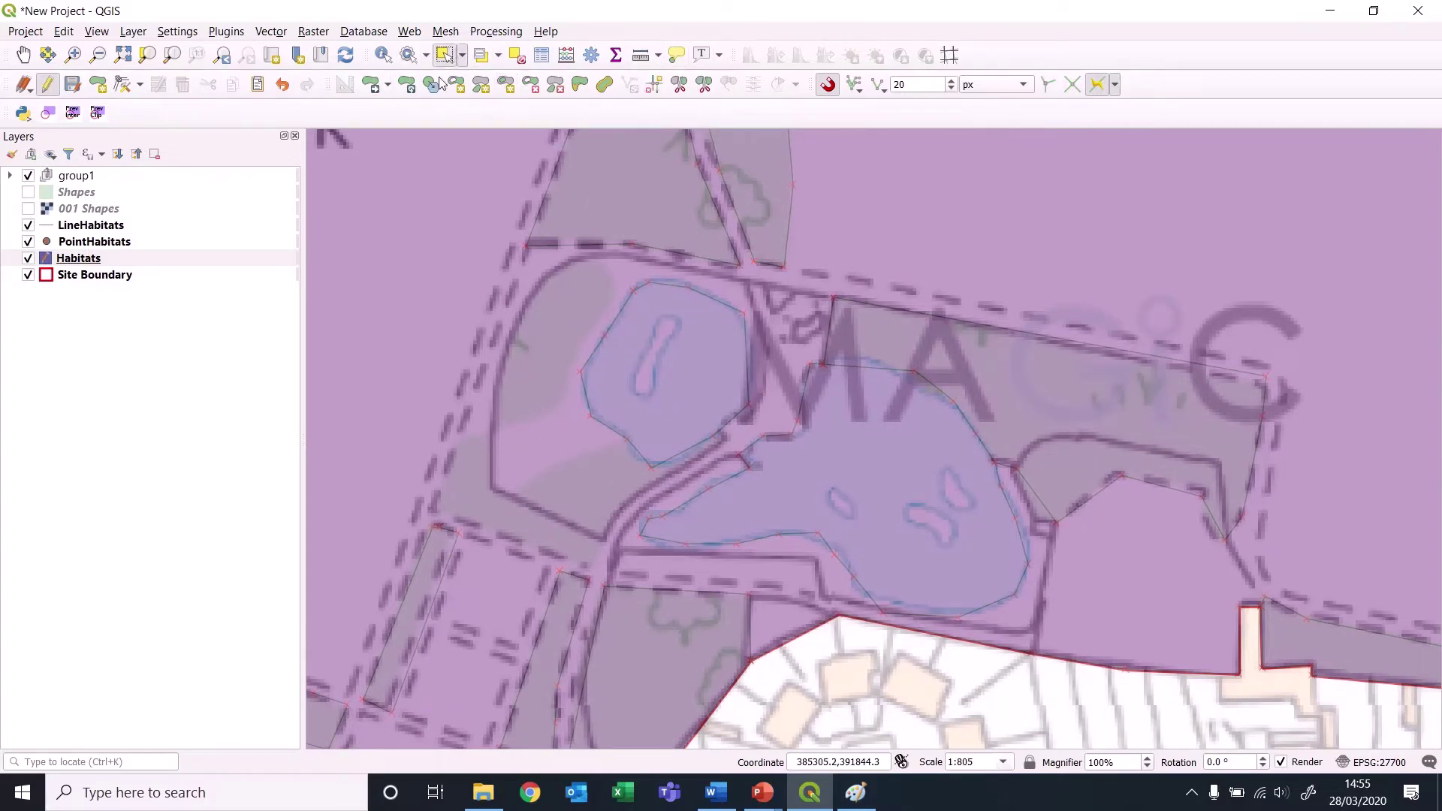
left_click(428, 306)
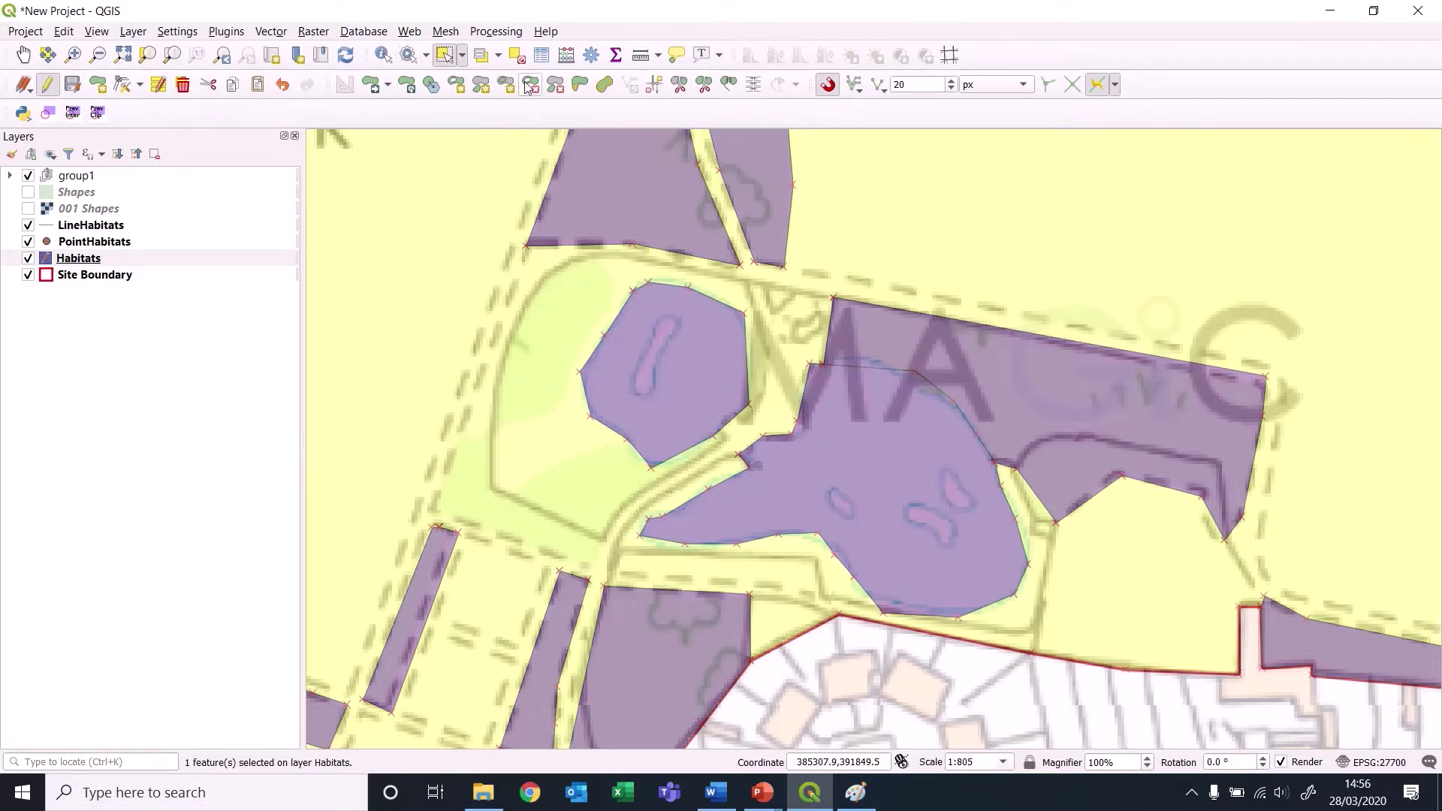
left_click(519, 57)
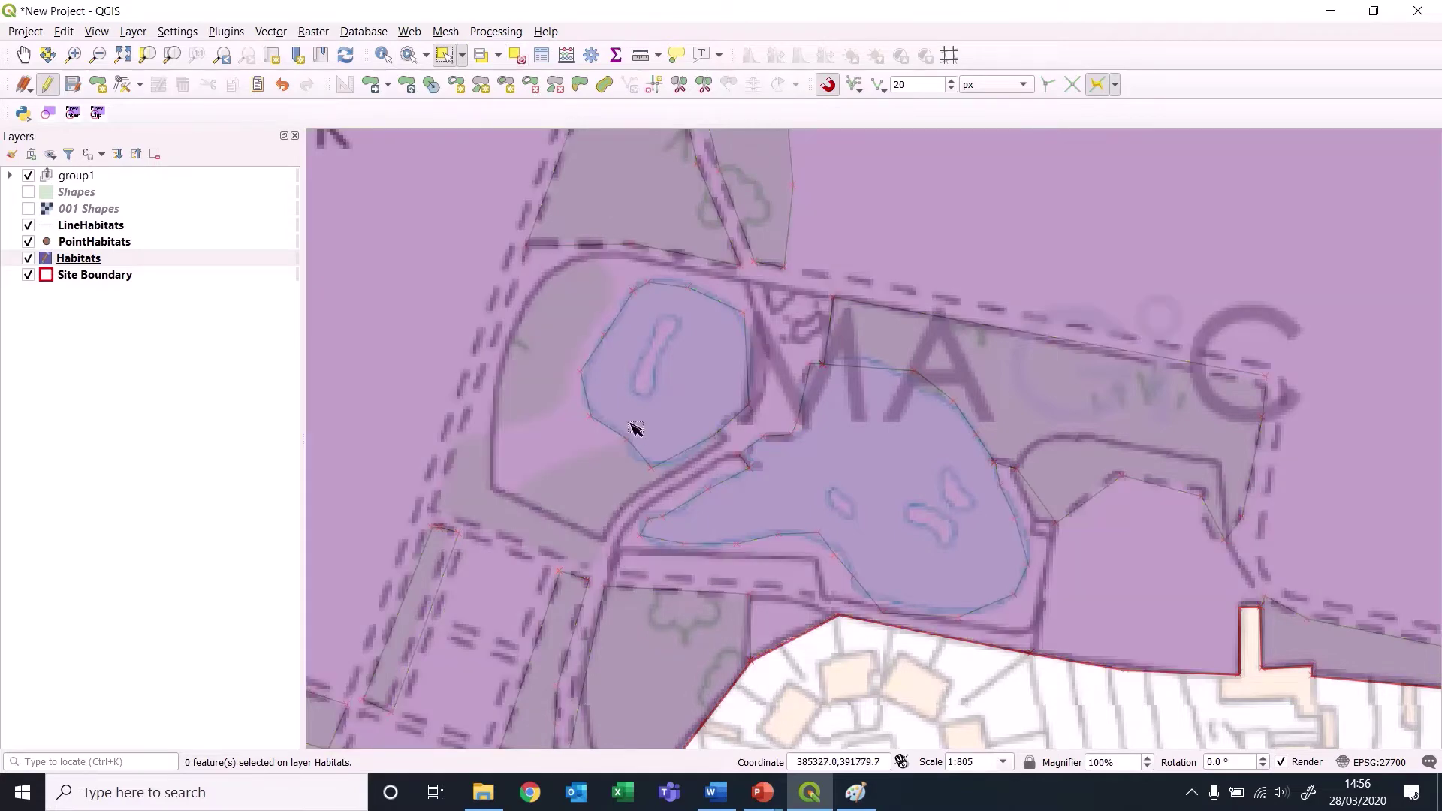
Split the habitat polygon around the smaller pond along the edges of the grey wooded areas to its west and south.
left_click(678, 83)
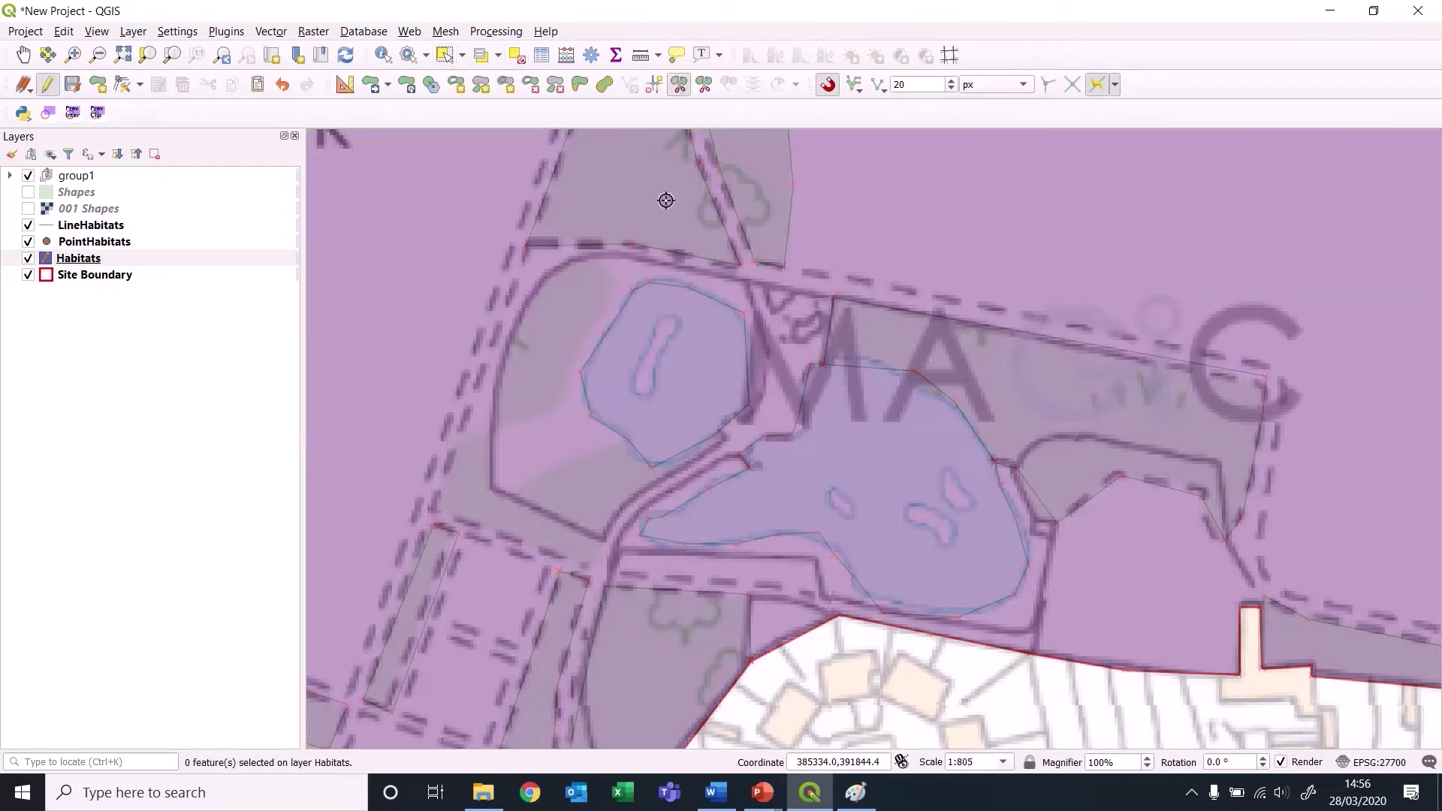
left_click(640, 351)
left_click(628, 437)
left_click(512, 490)
left_click(496, 435)
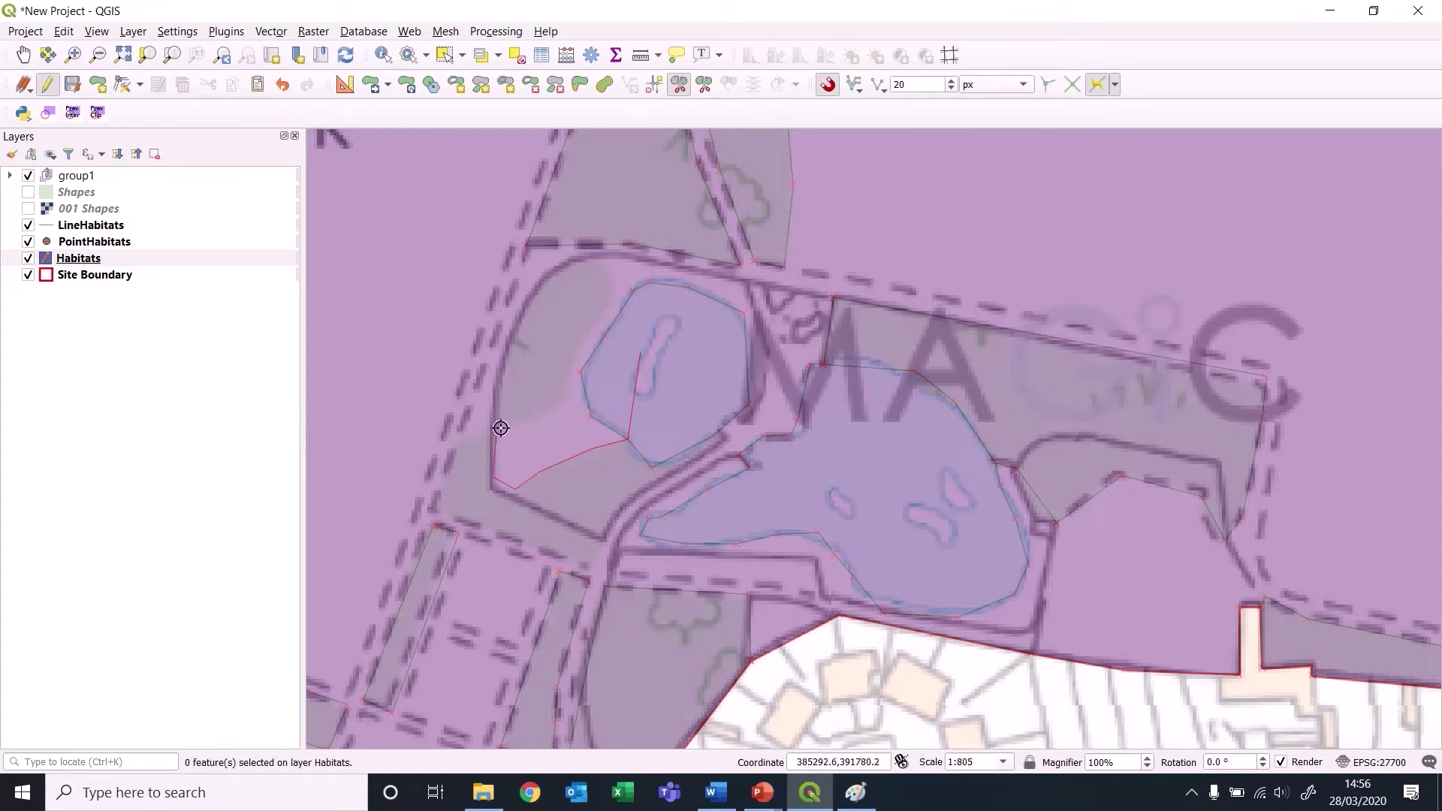
left_click(562, 408)
left_click(576, 332)
left_click(608, 294)
left_click(605, 274)
left_click(566, 264)
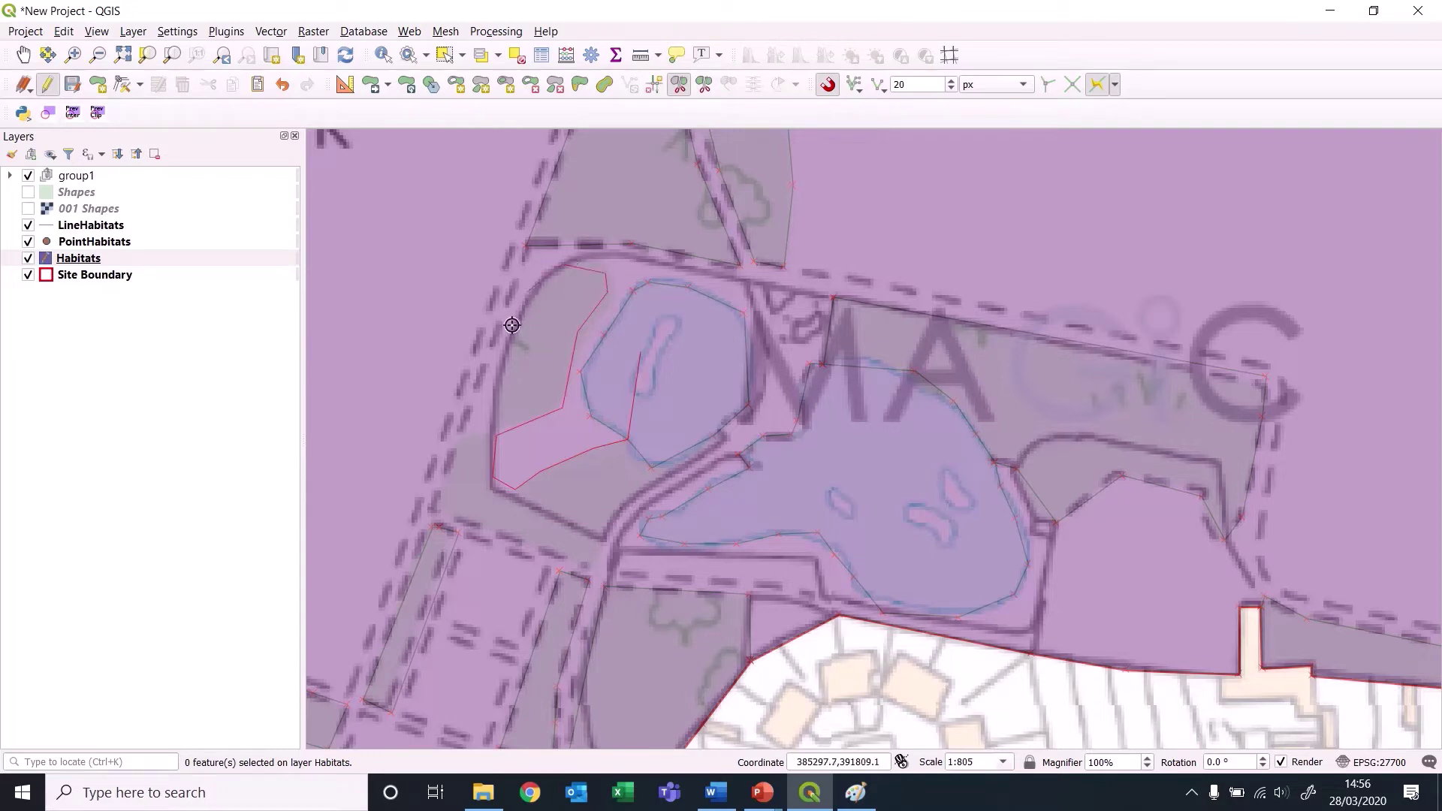
left_click(484, 399)
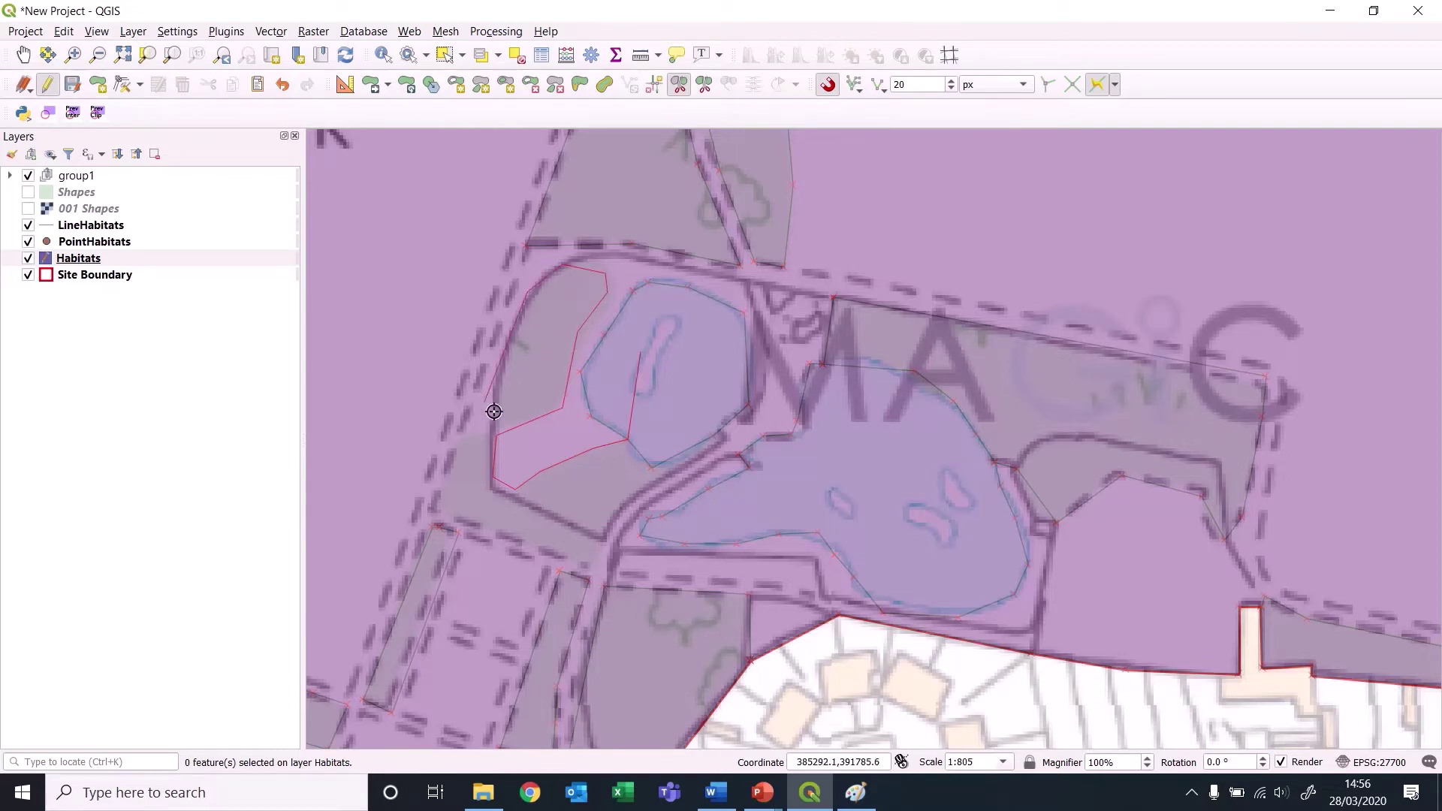
left_click(452, 446)
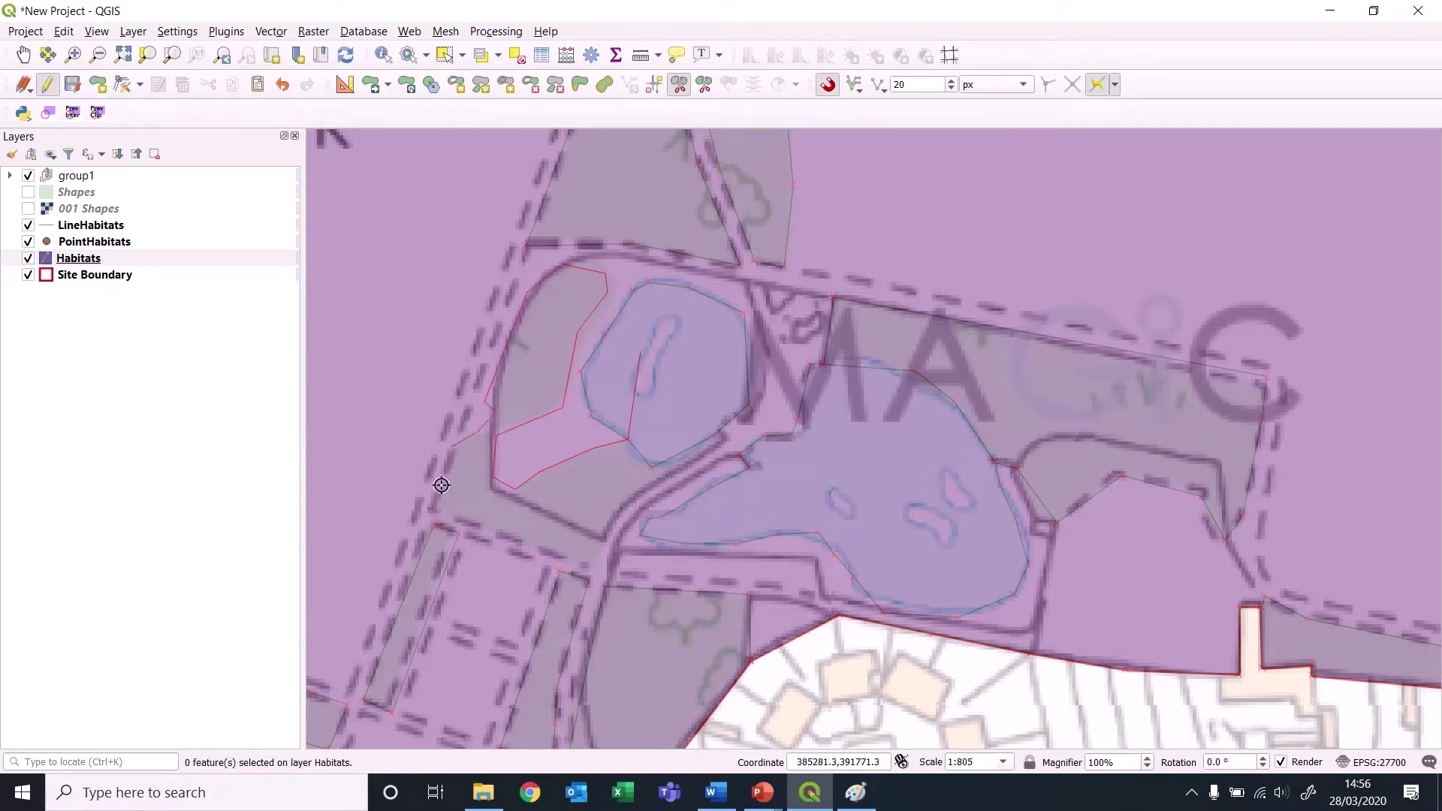
left_click(588, 565)
left_click(651, 468)
left_click(680, 393)
key("Escape")
Save the edits made to the Habitats layer.
scroll(770, 154, "down", 1)
scroll(859, 317, "down", 1)
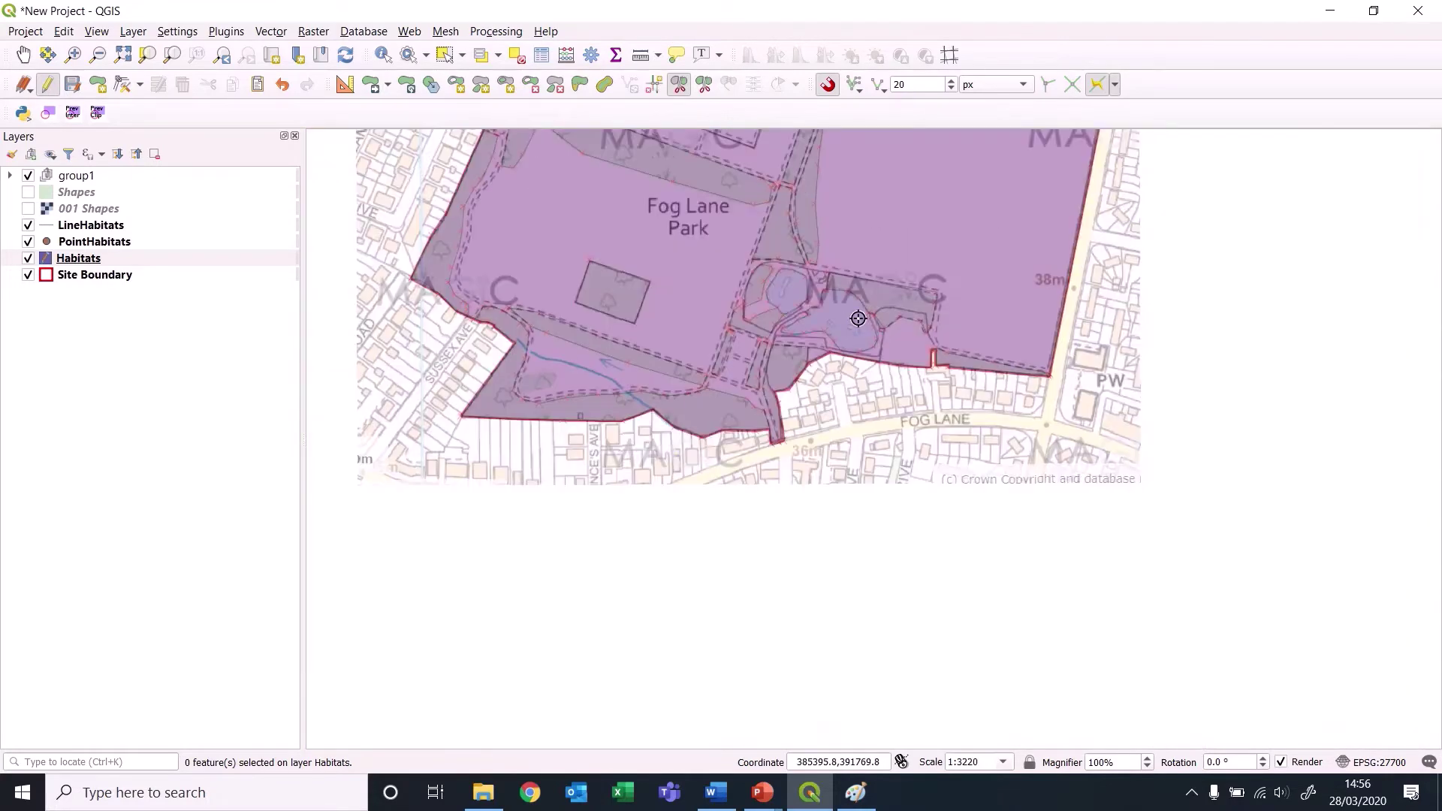
left_click_drag(869, 202, 905, 464)
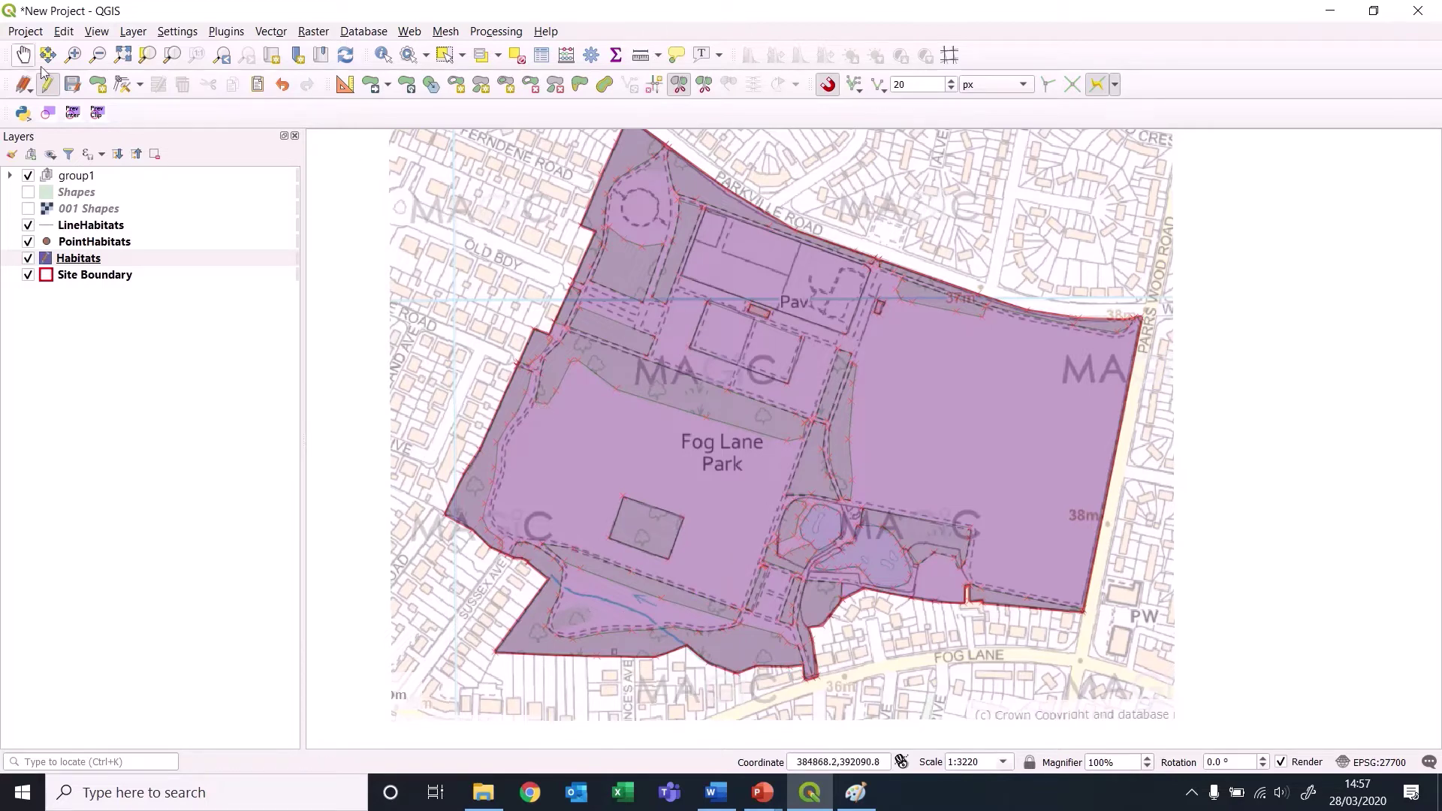
left_click(73, 86)
Select the grey wooded parcels across the park's northwest corner, along its western edge, and the long strip above the central field.
left_click(446, 54)
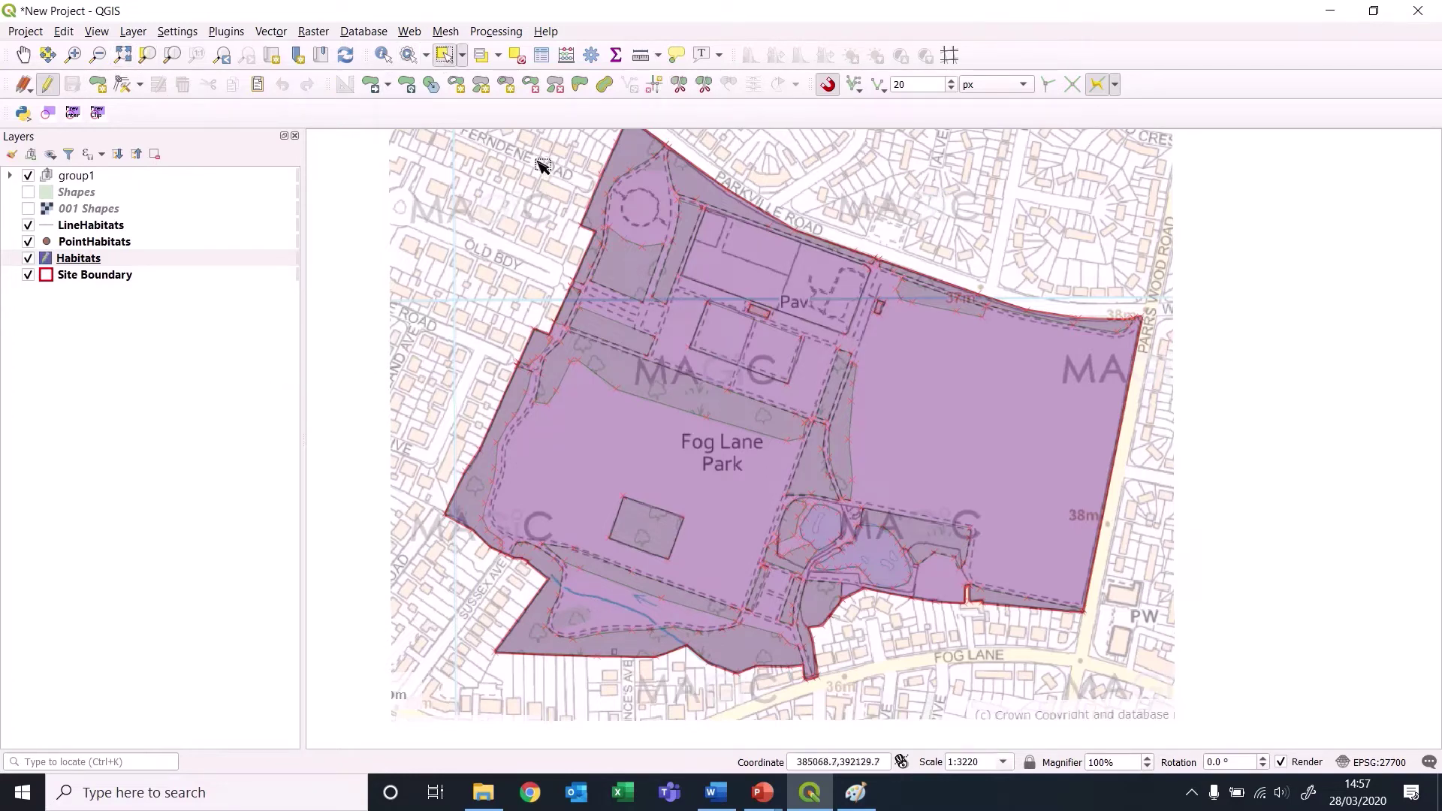
left_click(640, 157)
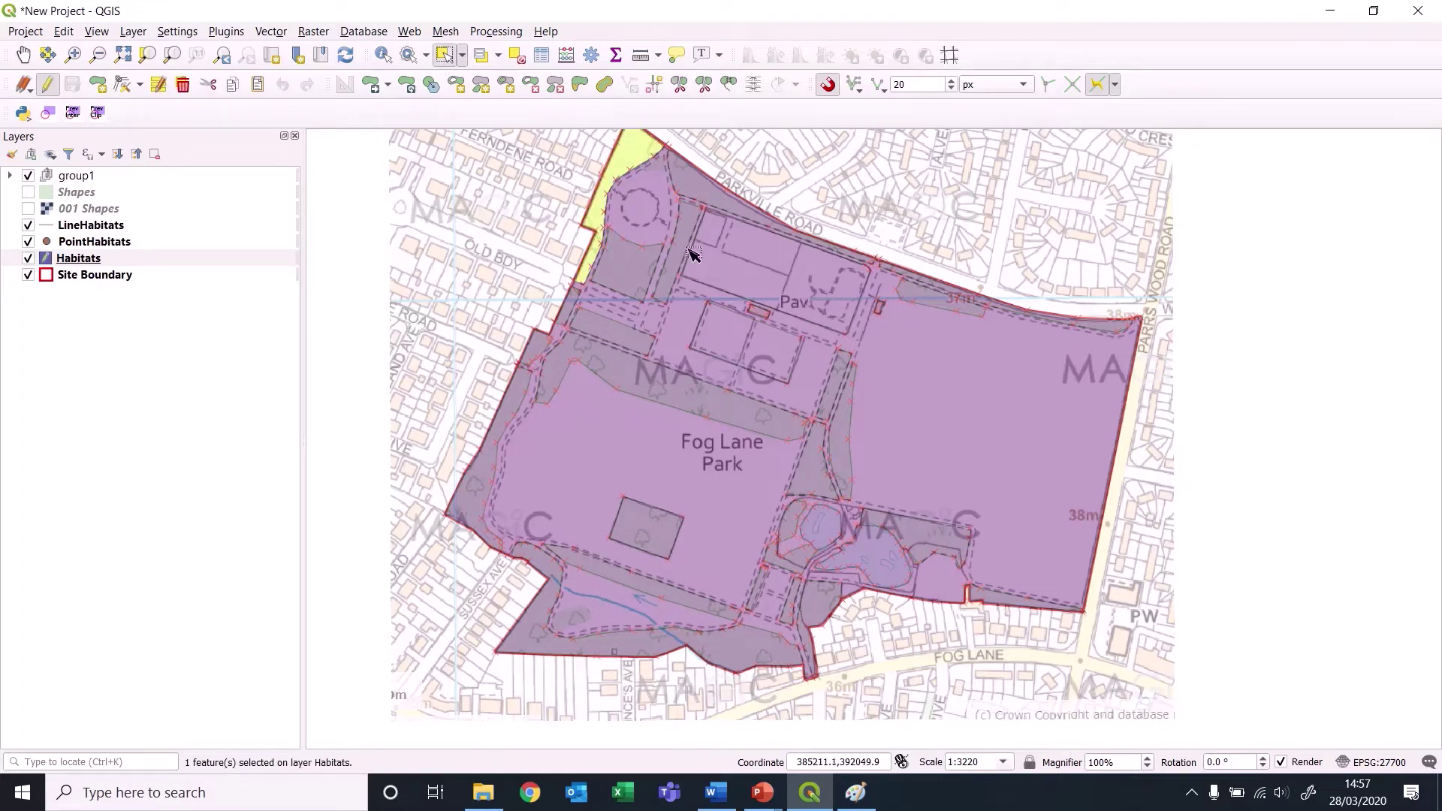
left_click(703, 187, "shift")
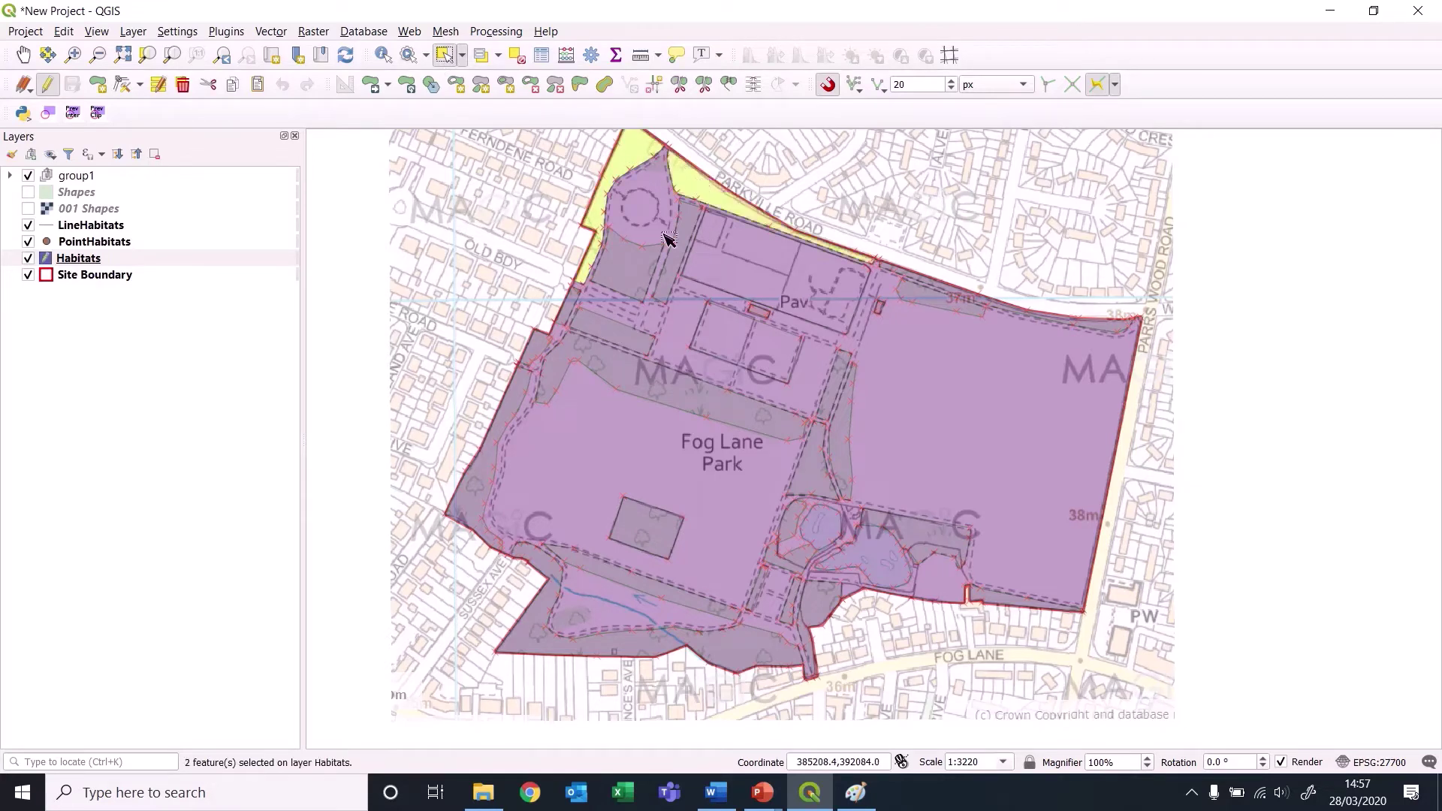
left_click(630, 274, "shift")
left_click(680, 260, "shift")
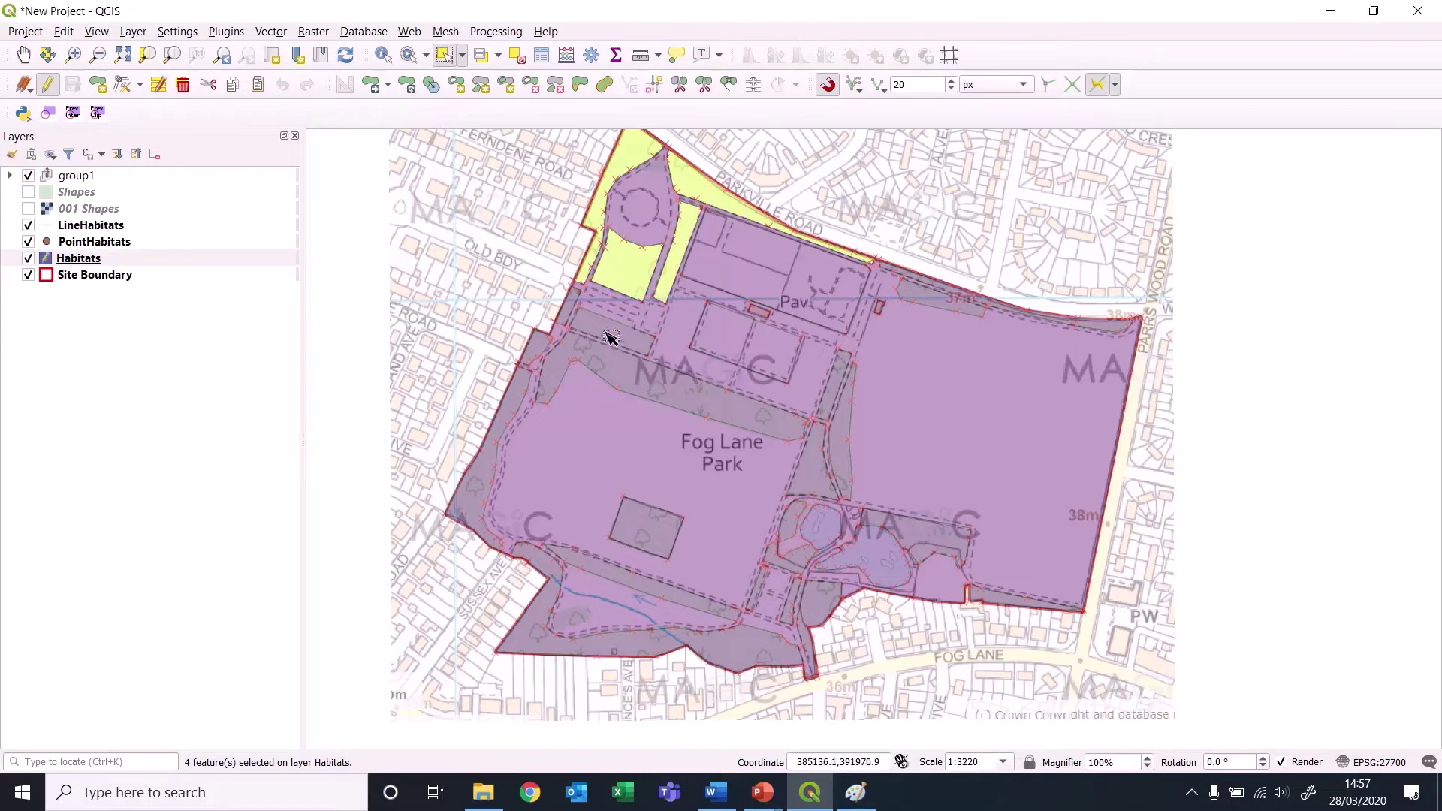
left_click(598, 327, "shift")
left_click(585, 354, "shift")
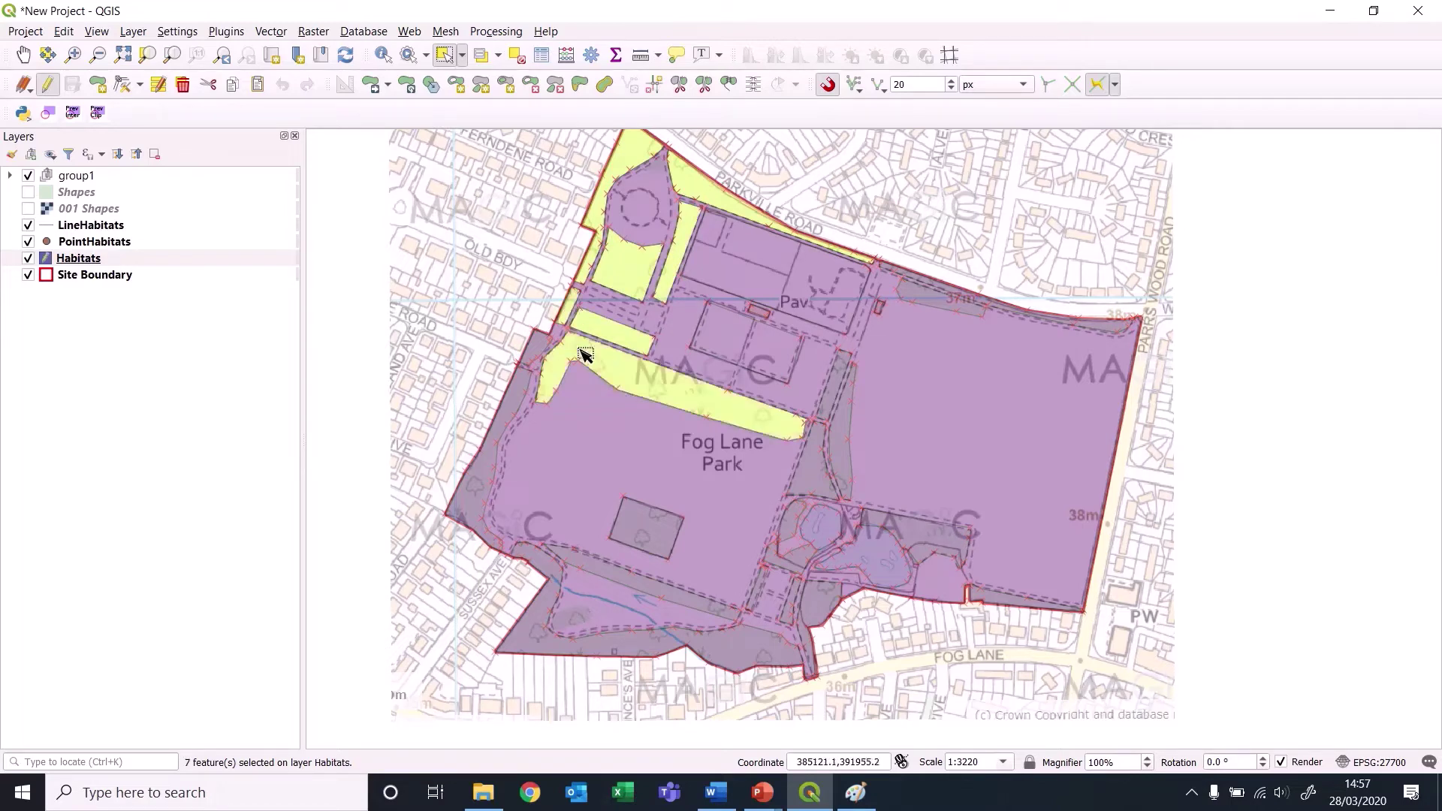
left_click(538, 348, "shift")
left_click(497, 442, "shift")
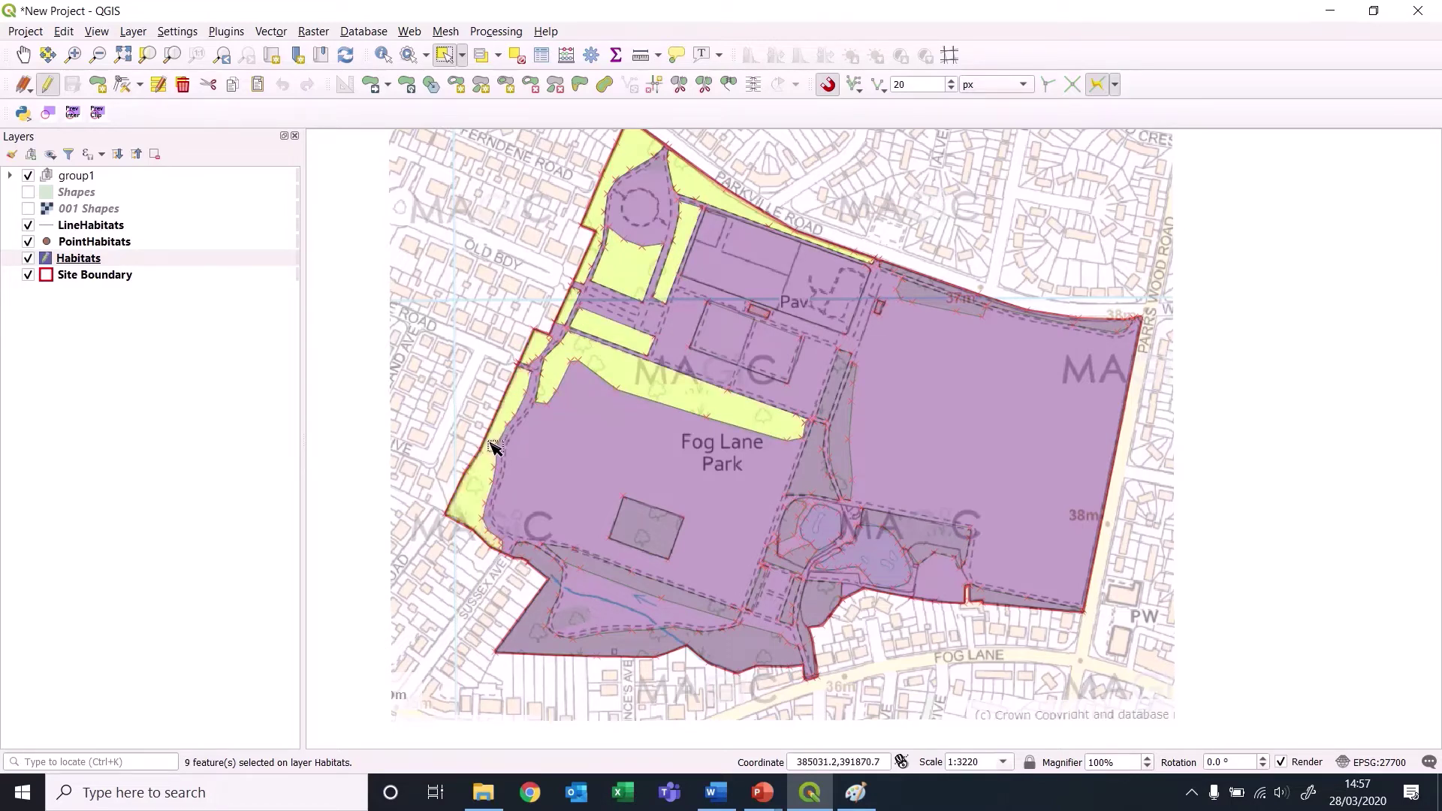
Add the wooded parcels along the southern edge, the rectangular block in the central field, and those beside the central paths to the selection.
left_click(582, 569, "shift")
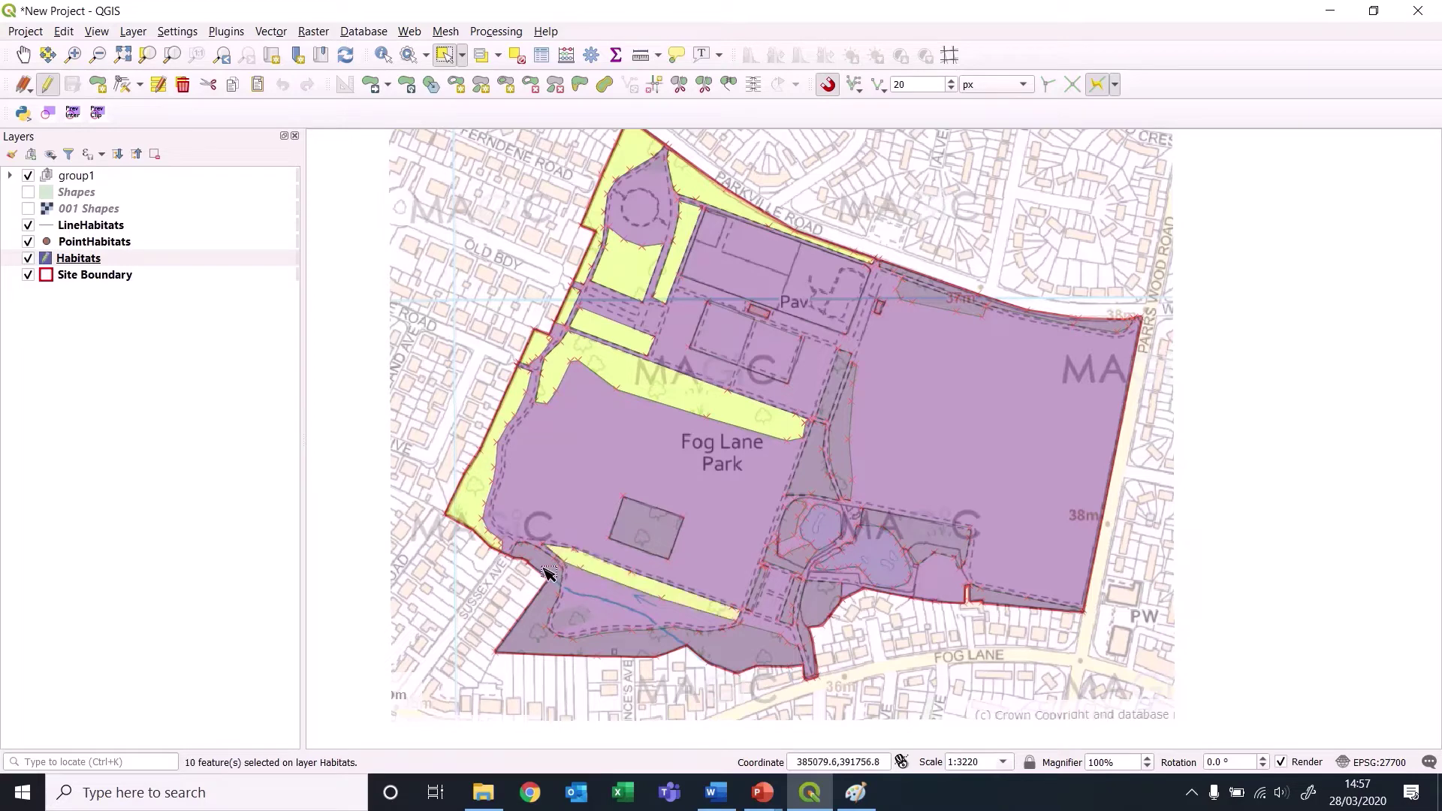
left_click(547, 573, "shift")
left_click(652, 534, "shift")
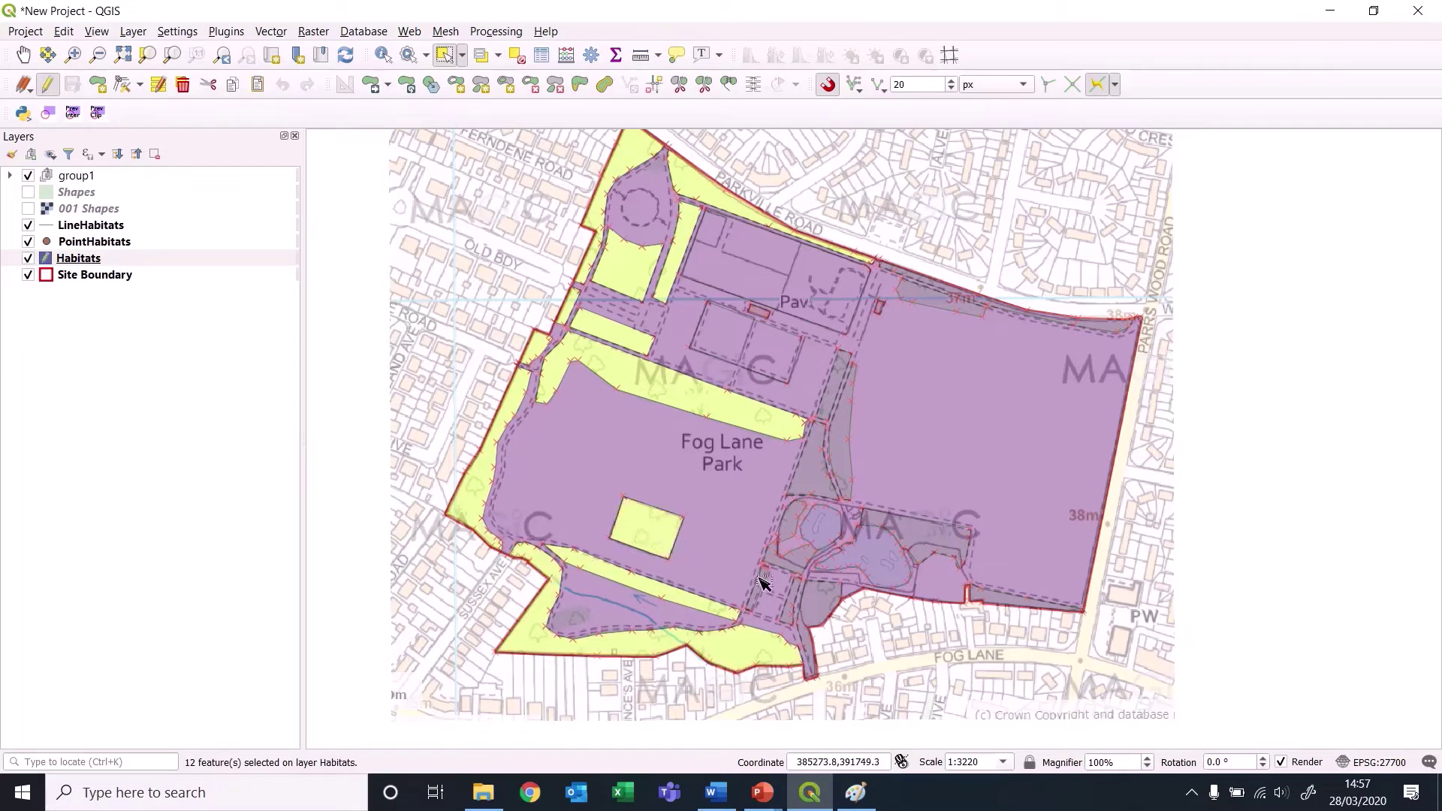
left_click(799, 563, "shift")
left_click(814, 481, "shift")
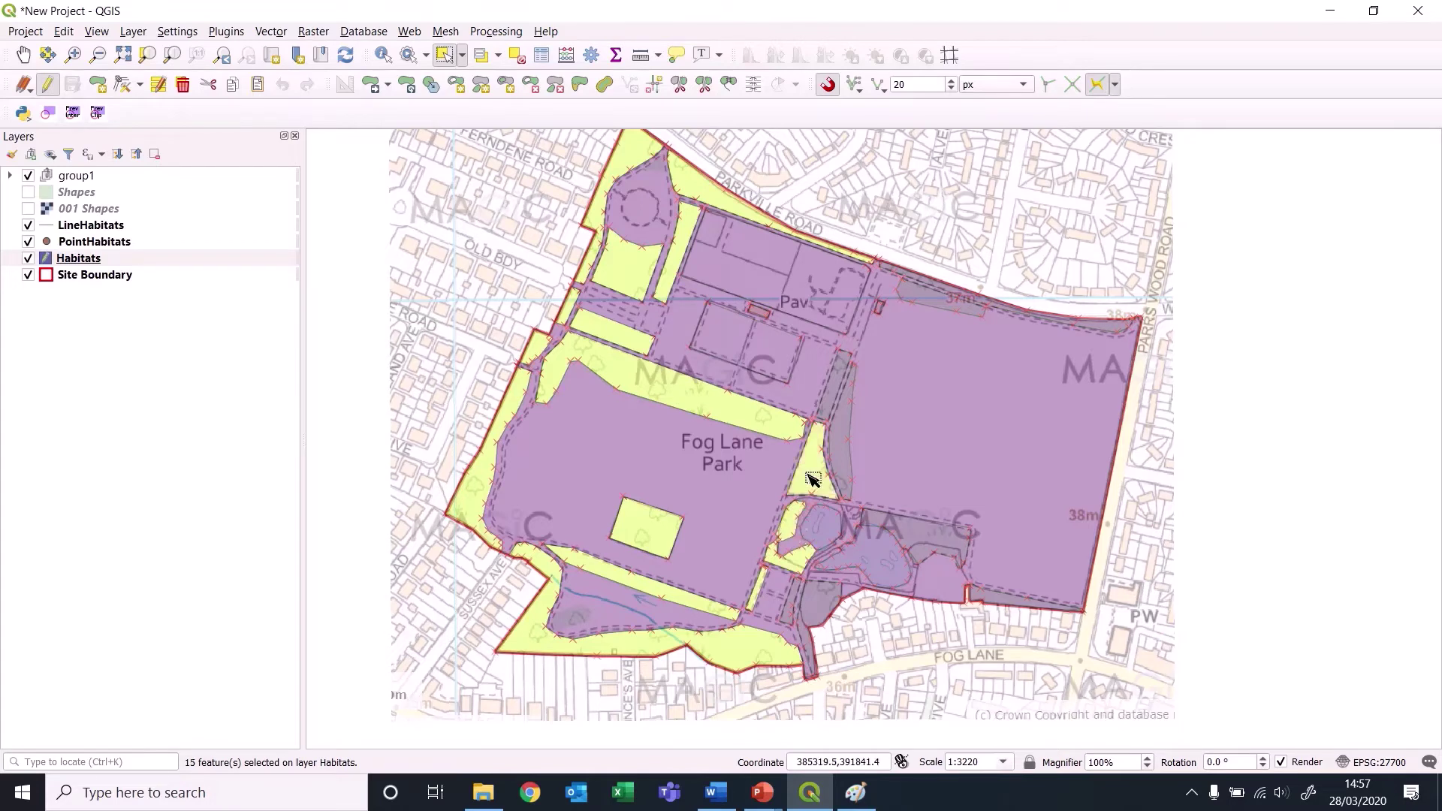
left_click(840, 376, "shift")
left_click(839, 472, "shift")
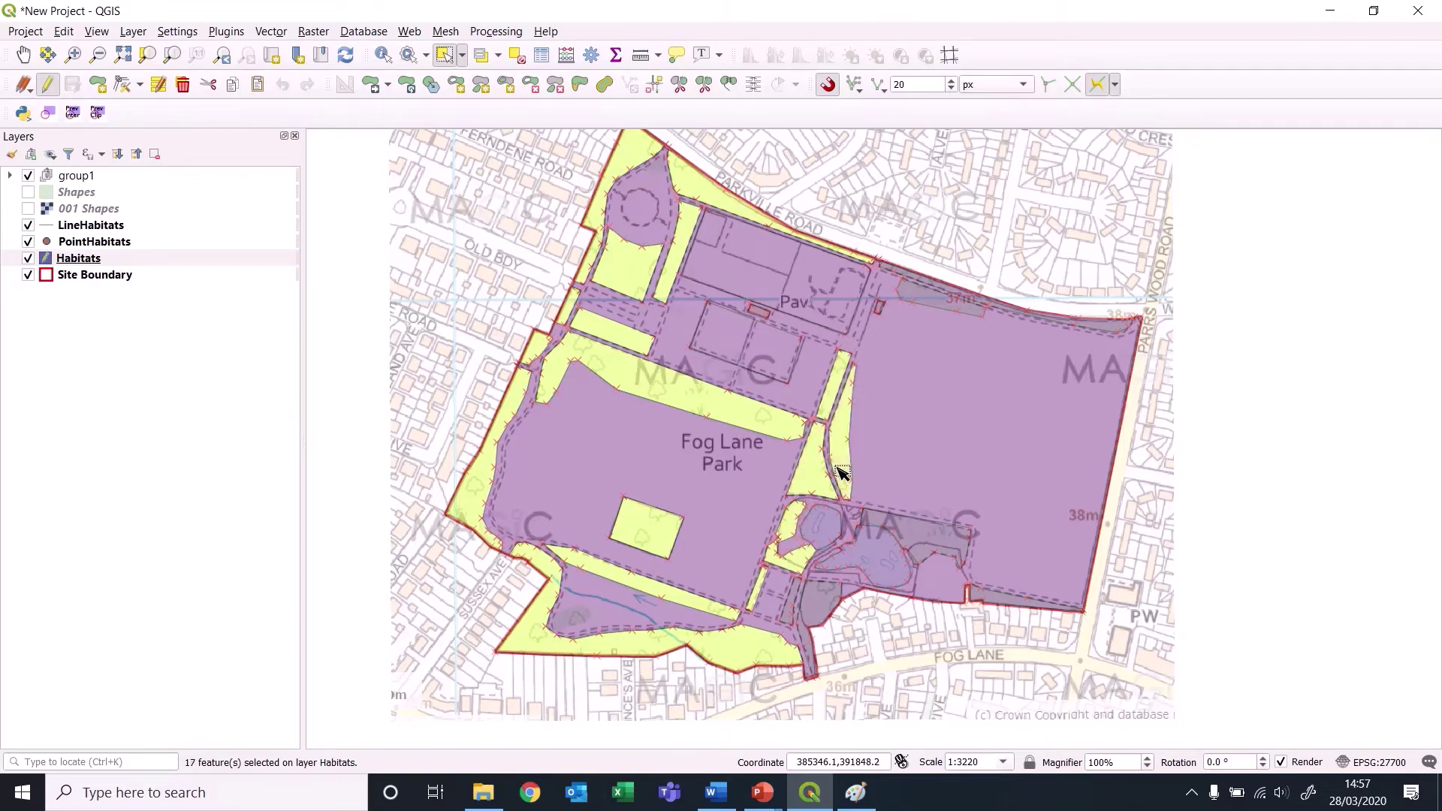
Add the wooded parcels on the northeastern edge, north and south of the ponds, and along the southeastern boundary to the selection.
left_click(918, 299, "shift")
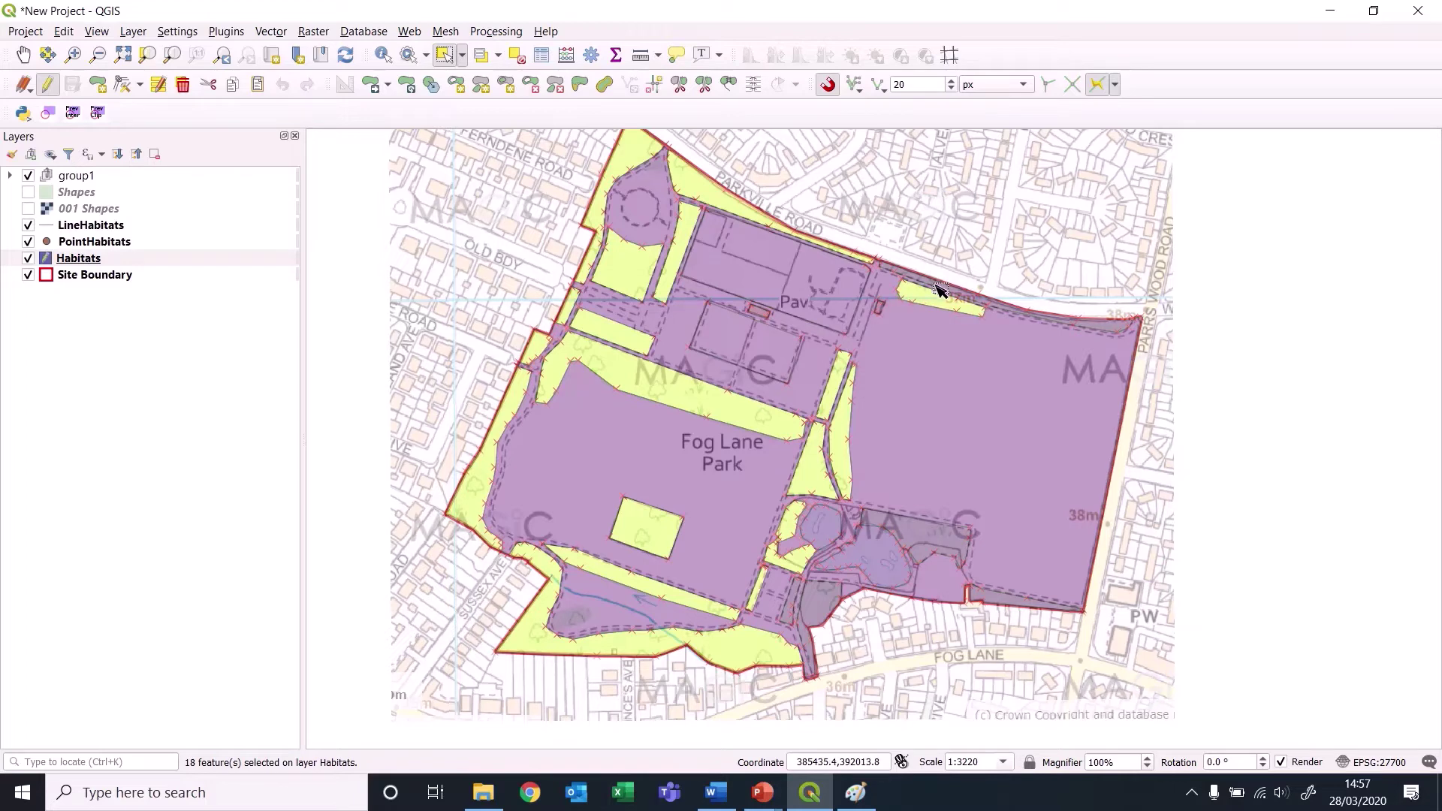
left_click(939, 290, "shift")
left_click(919, 537, "shift")
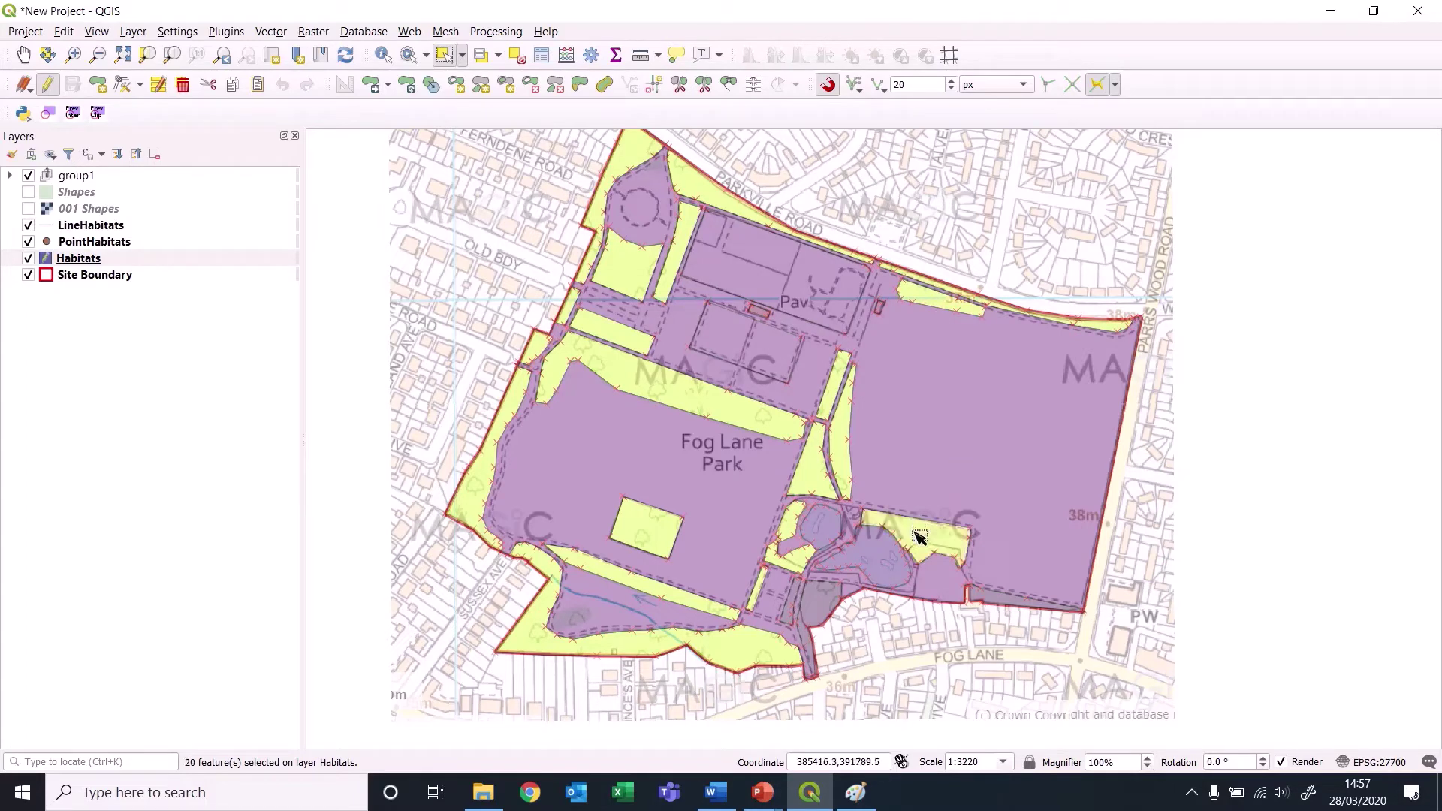
left_click(1004, 600, "shift")
left_click(811, 602, "shift")
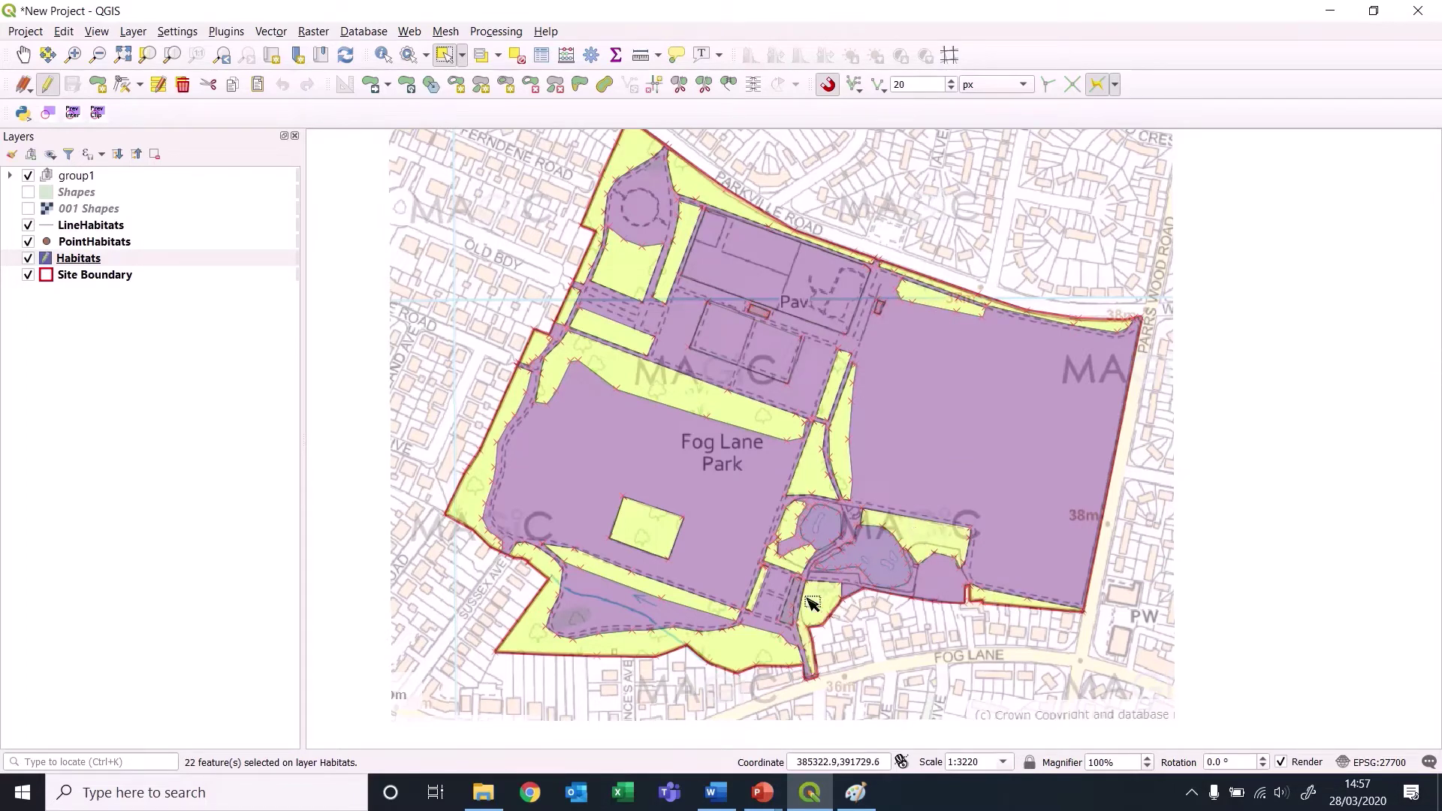
left_click(795, 610, "shift")
scroll(572, 621, "up", 2)
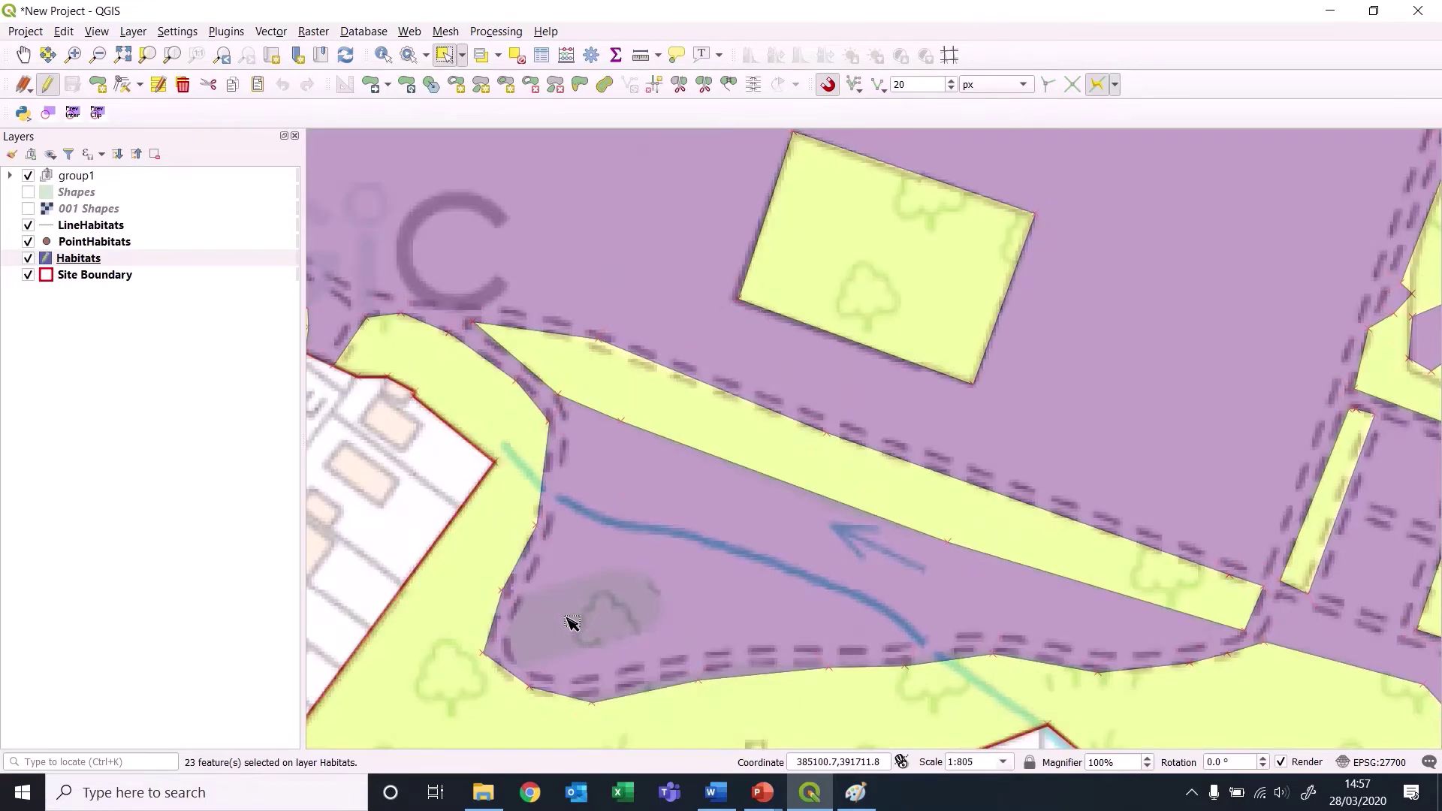
scroll(573, 623, "down", 2)
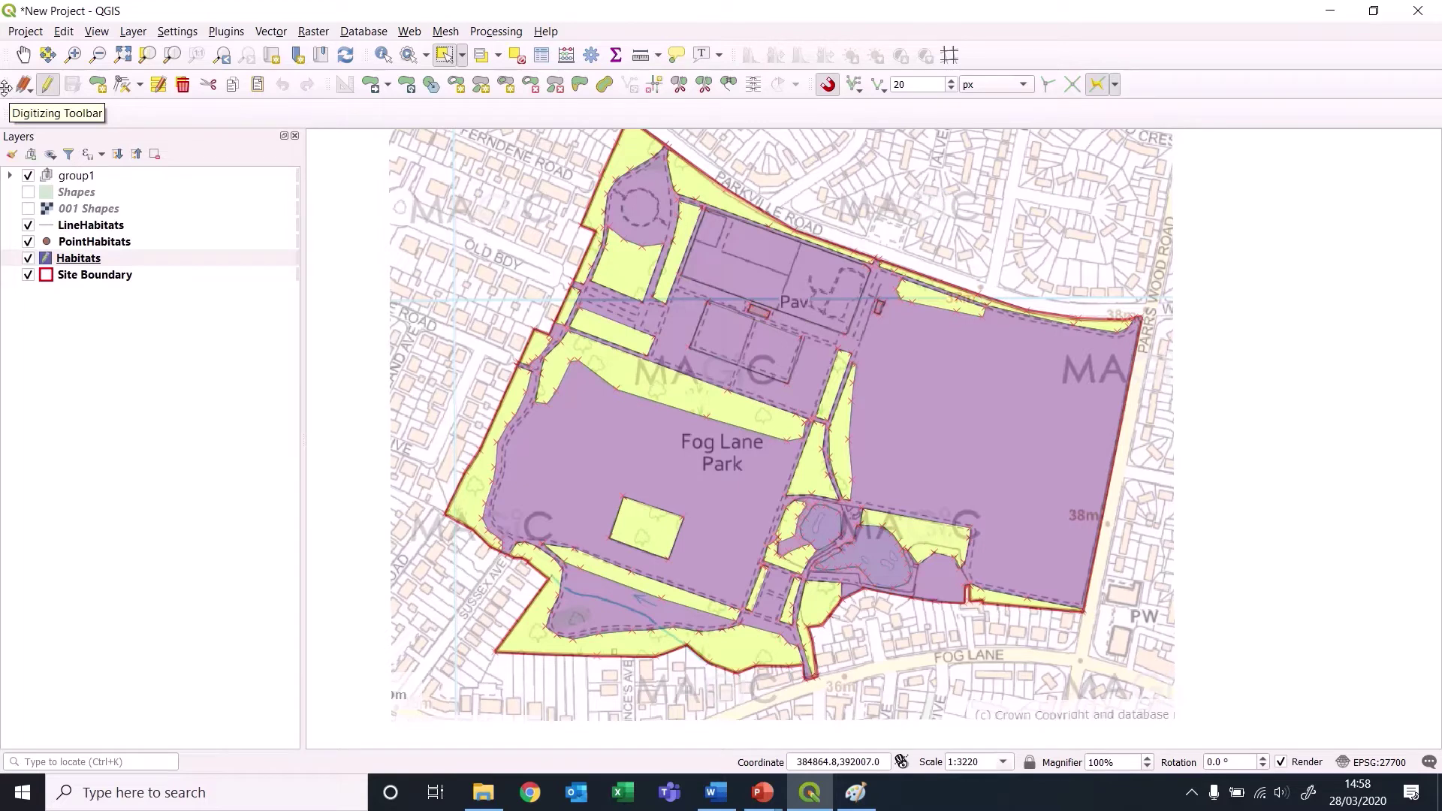
Set the P1HabCode attribute of all selected parcels to Woodland.
left_click(157, 86)
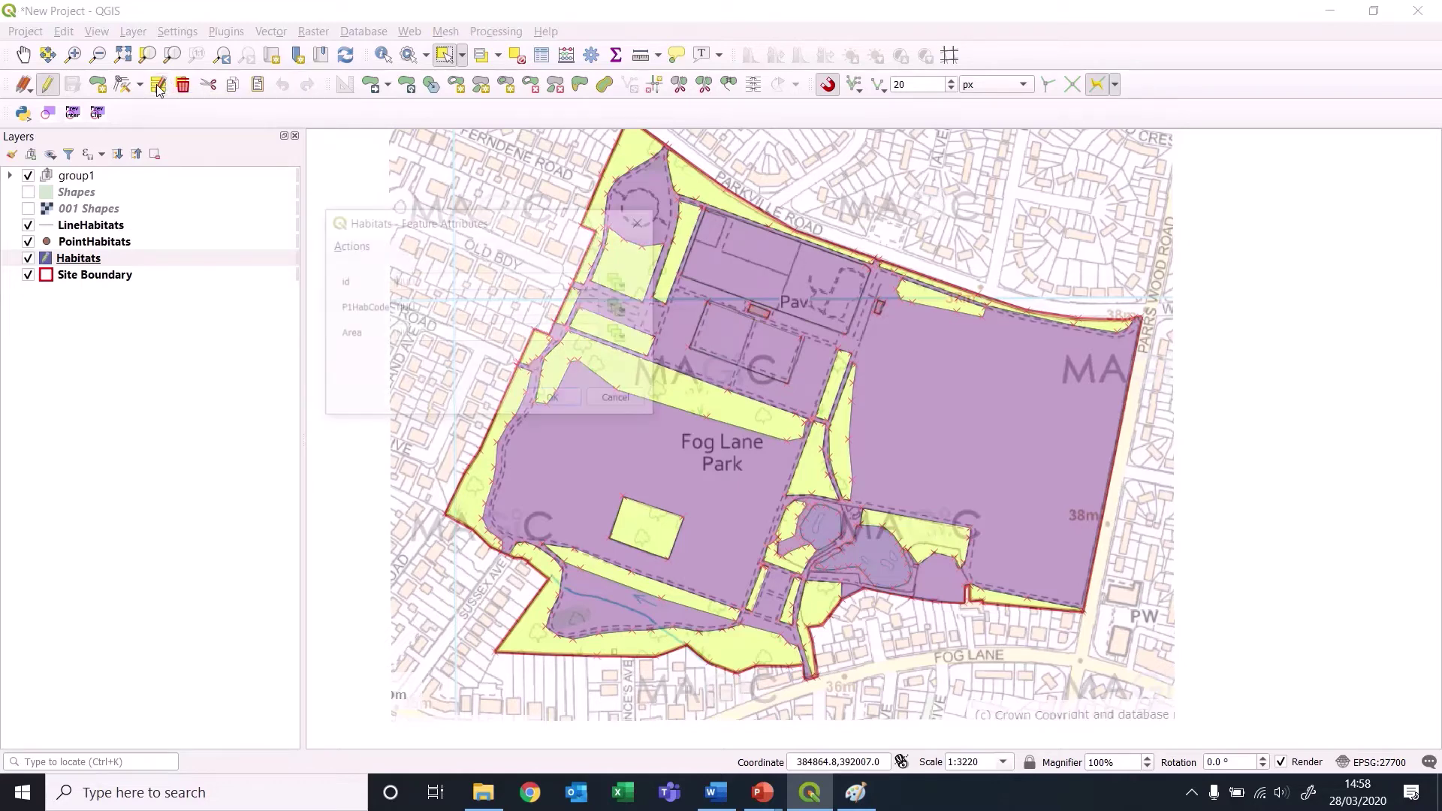
left_click(425, 336)
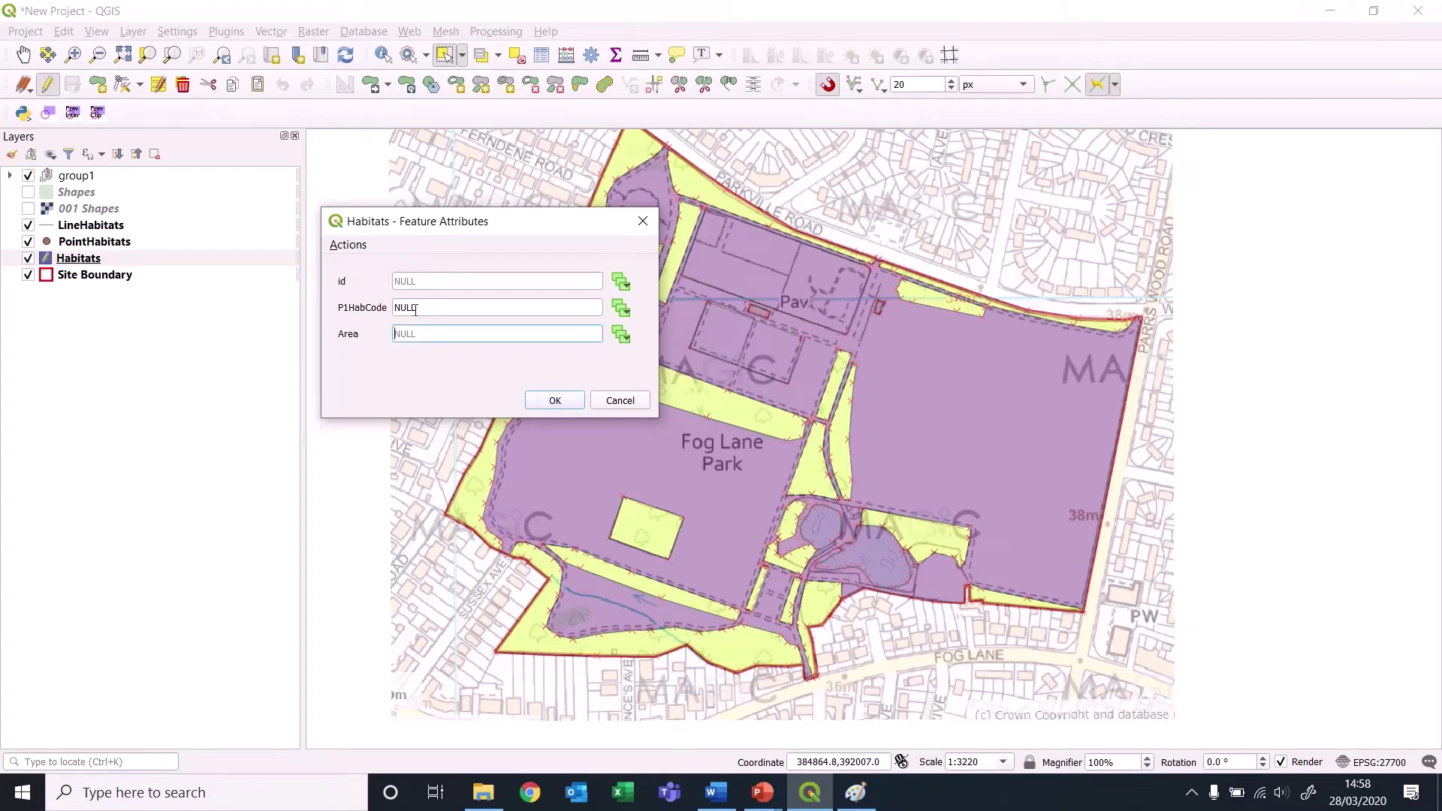
left_click(416, 309)
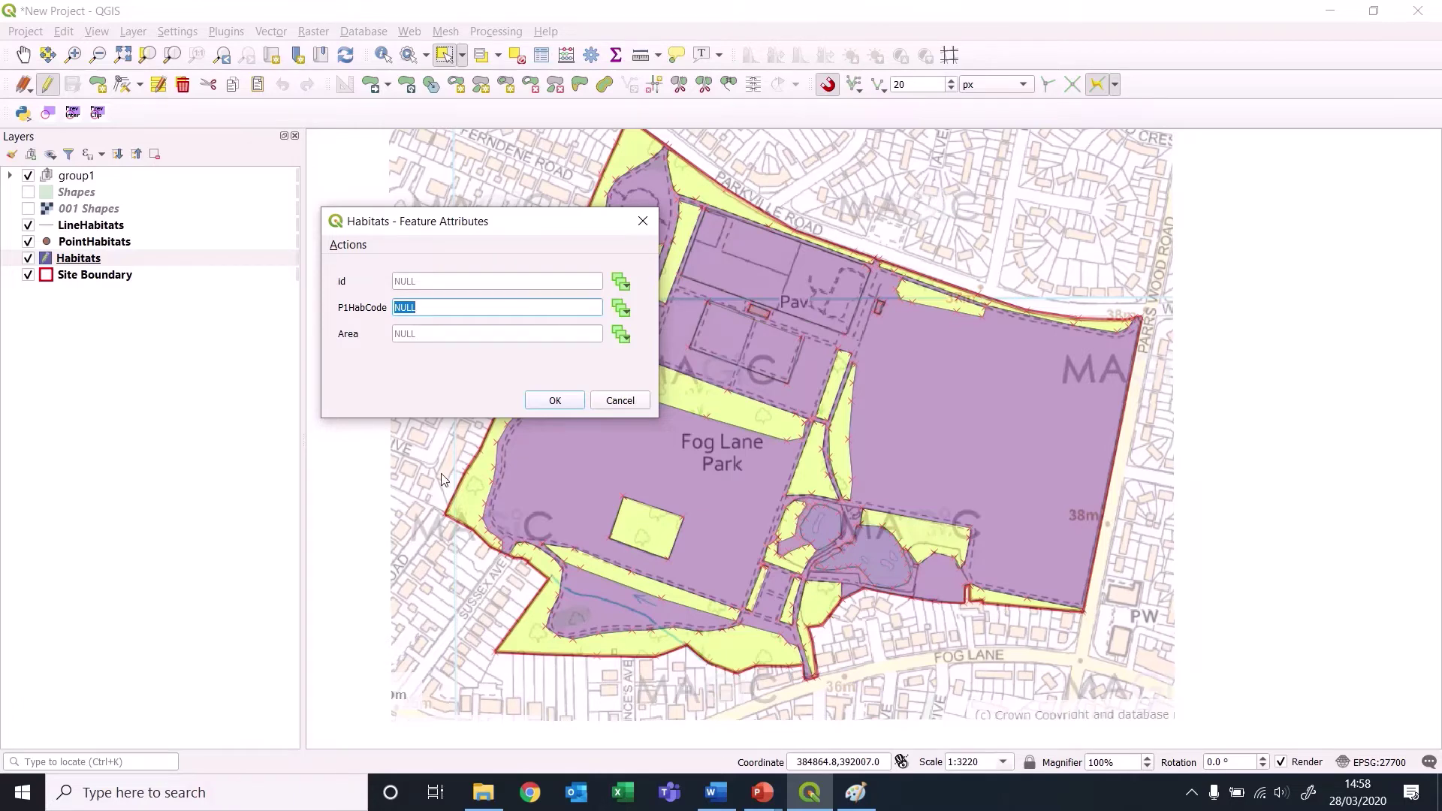
type("Woodland")
left_click(555, 402)
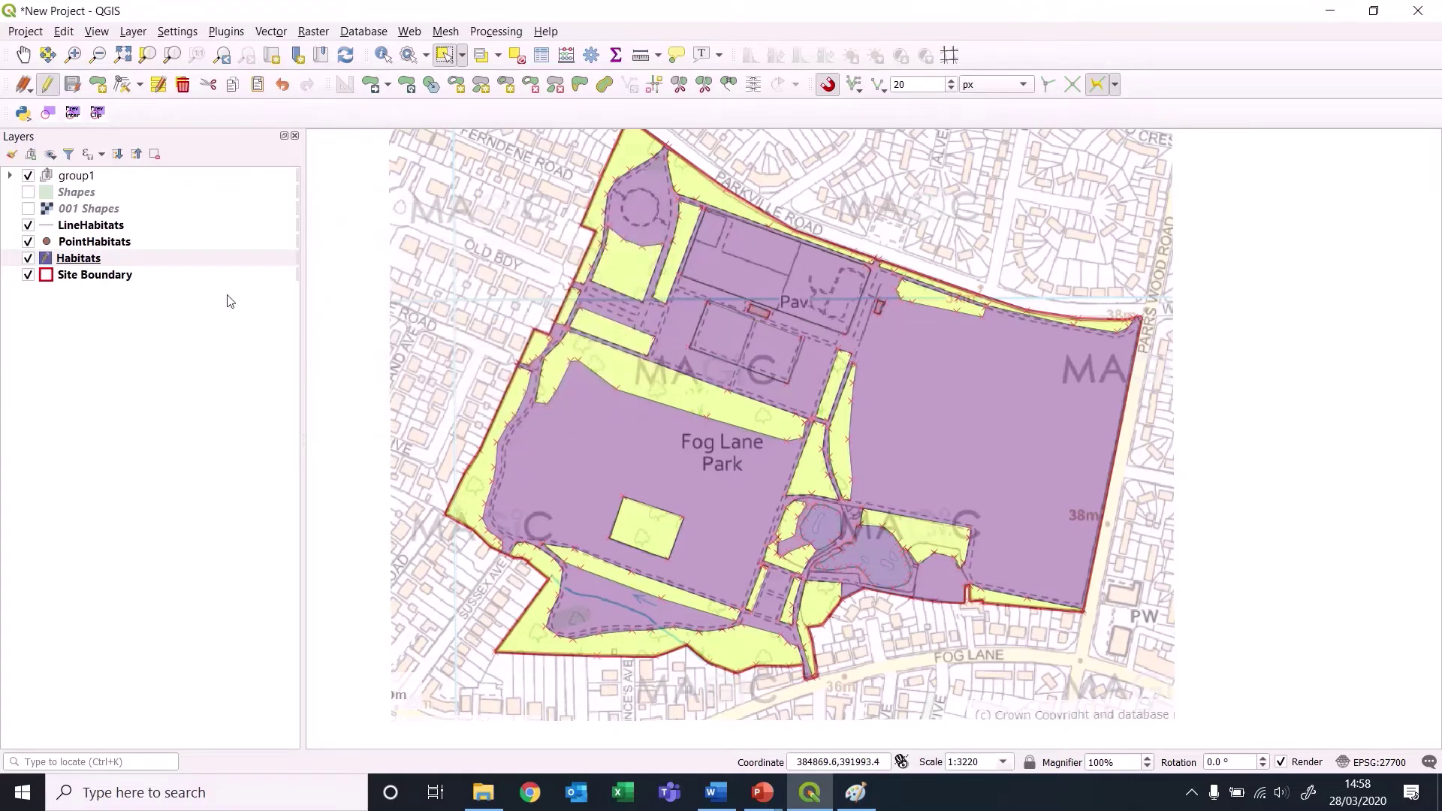
Open the Habitats attribute table, clear the selection, and review the P1HabCode values down to the last row.
right_click(92, 263)
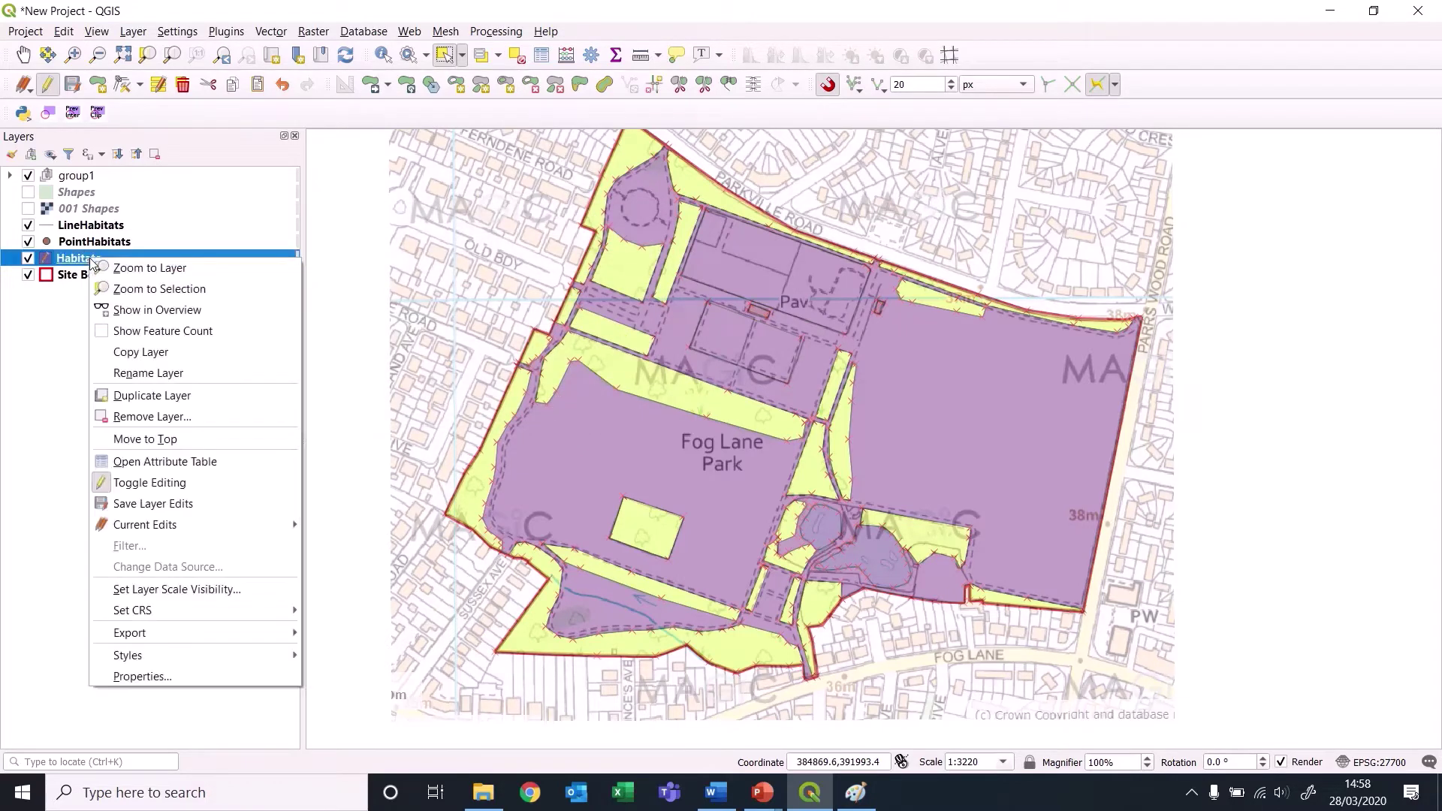
left_click(208, 464)
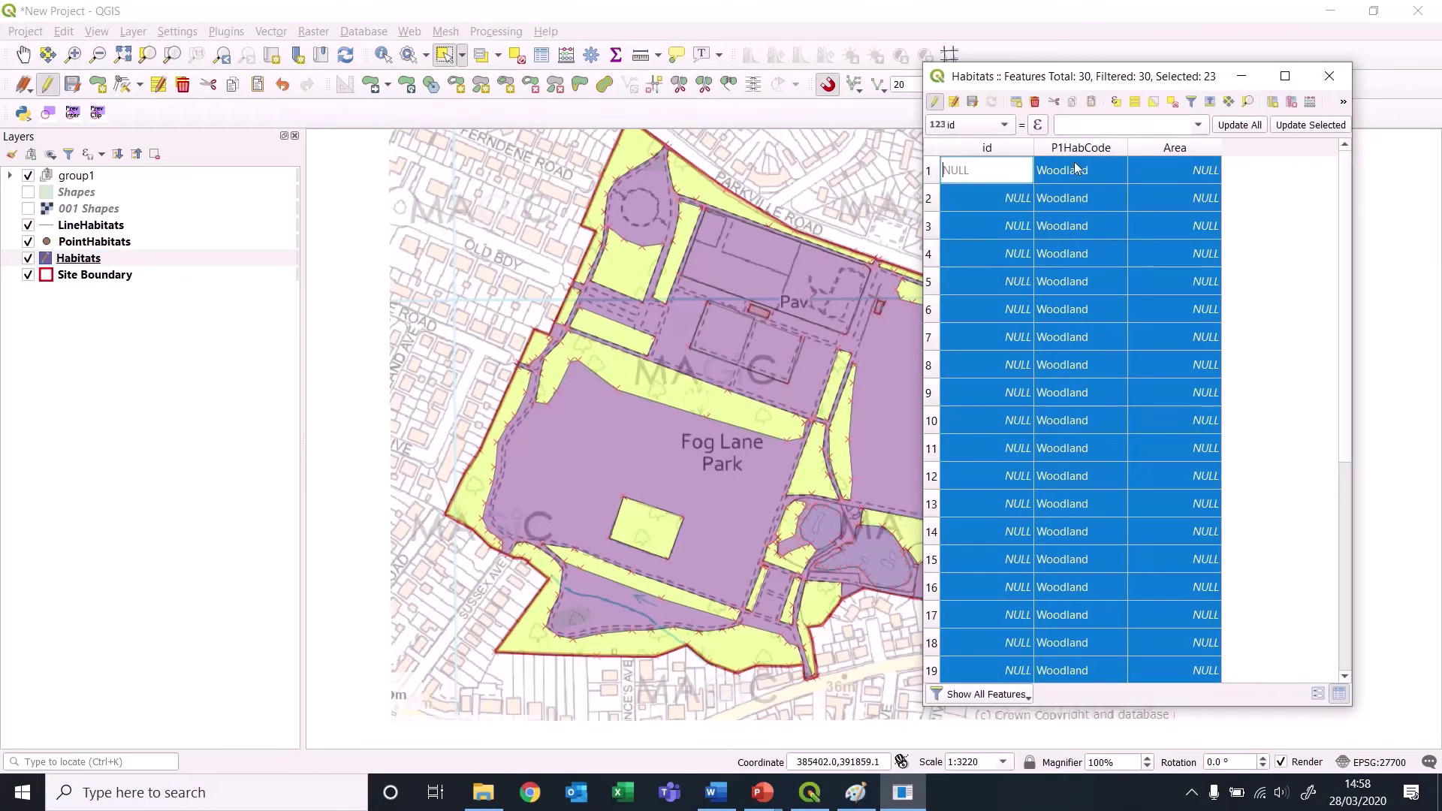
left_click(1286, 231)
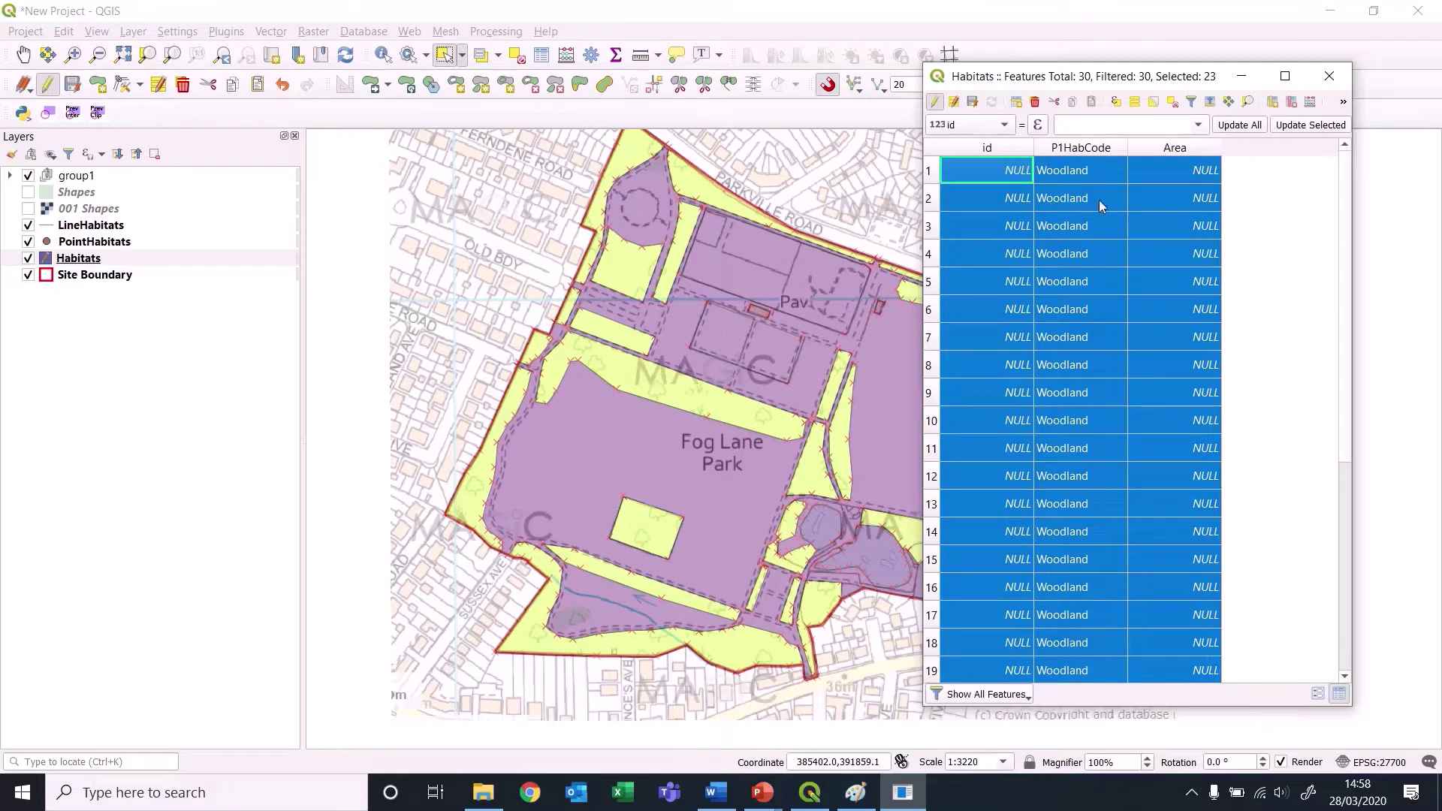
left_click(1173, 101)
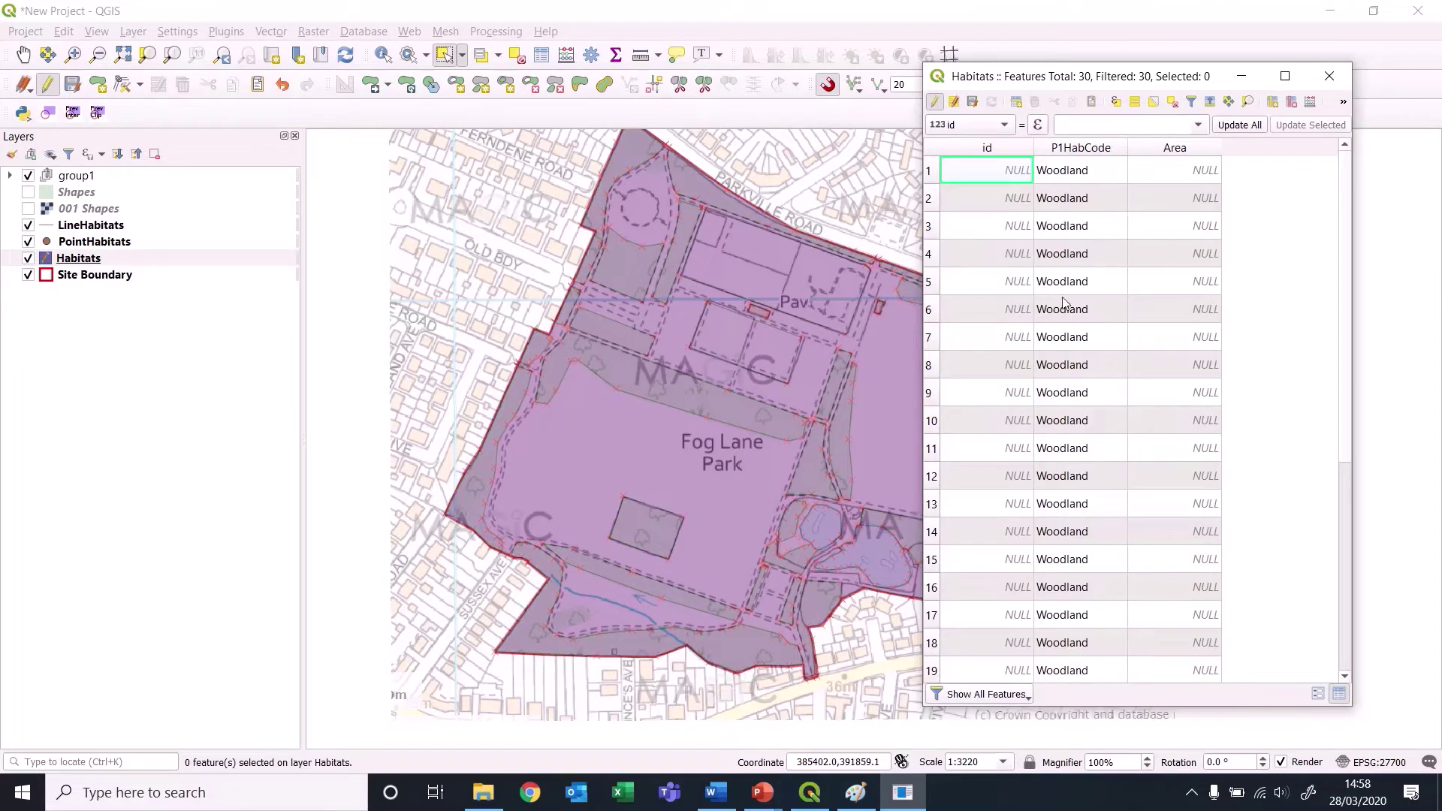
left_click_drag(1350, 411, 1347, 614)
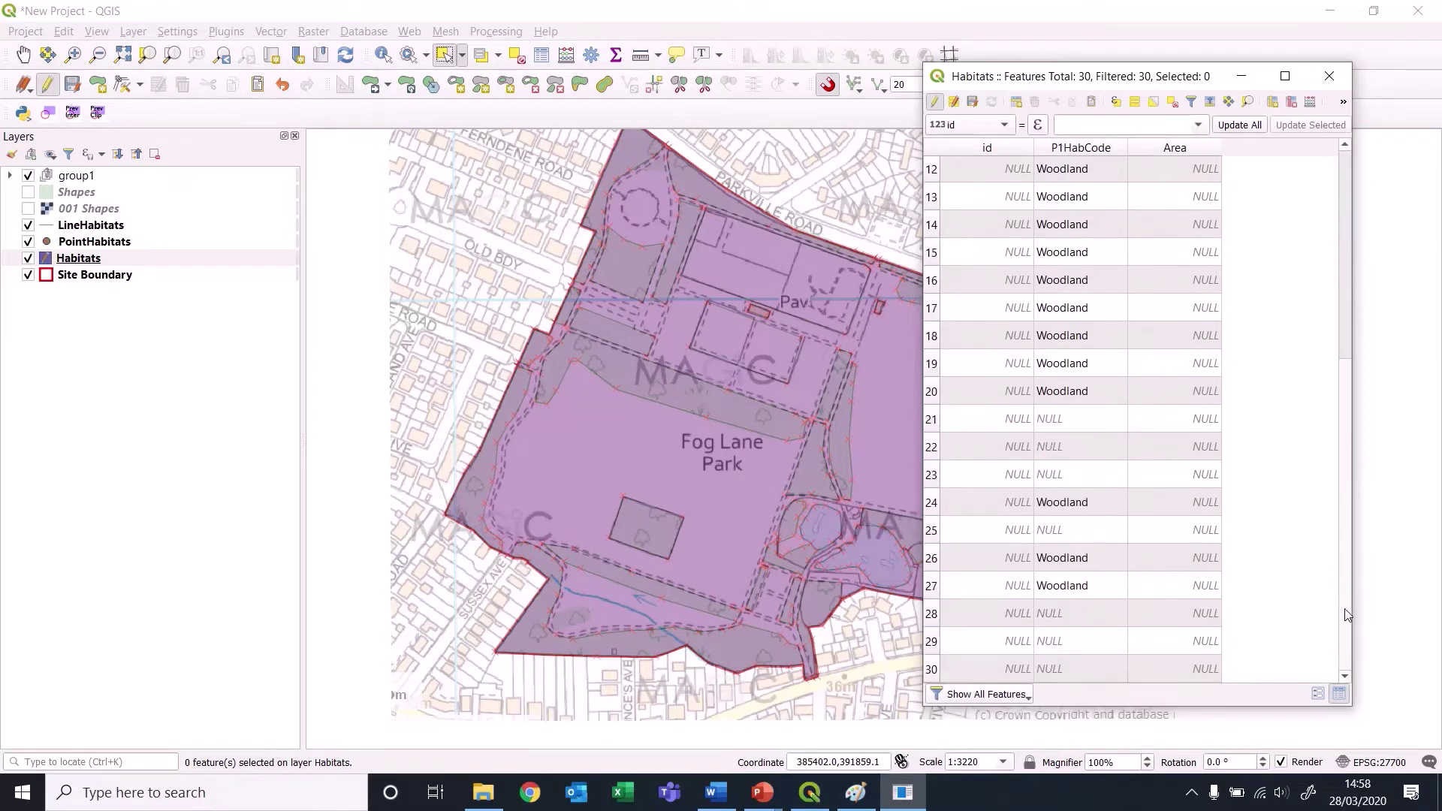
Sort the table by P1HabCode, select the rows without a code to locate them on the map, then close it and deselect them.
left_click(1082, 149)
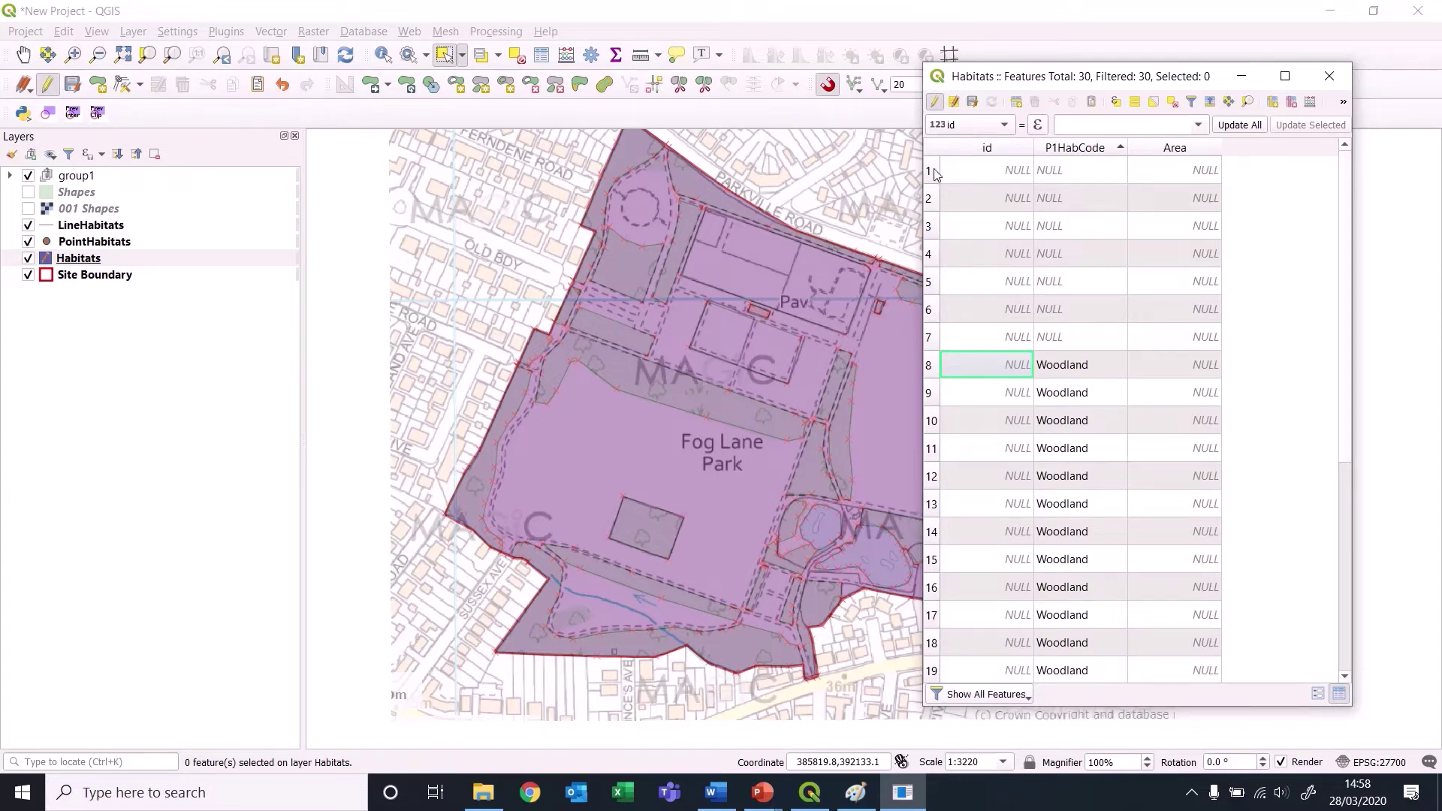
left_click_drag(936, 173, 913, 349)
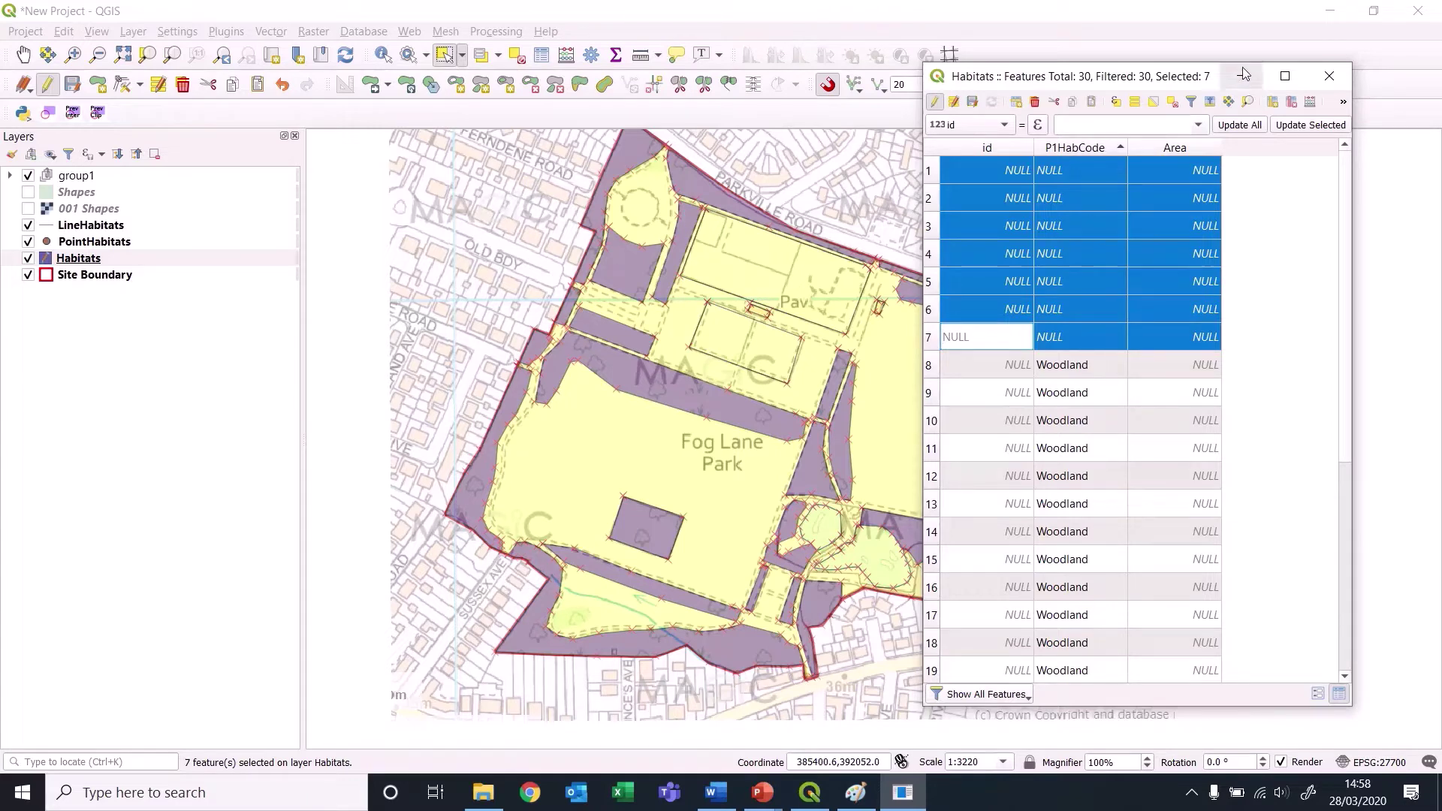
left_click(1330, 76)
left_click(1286, 280)
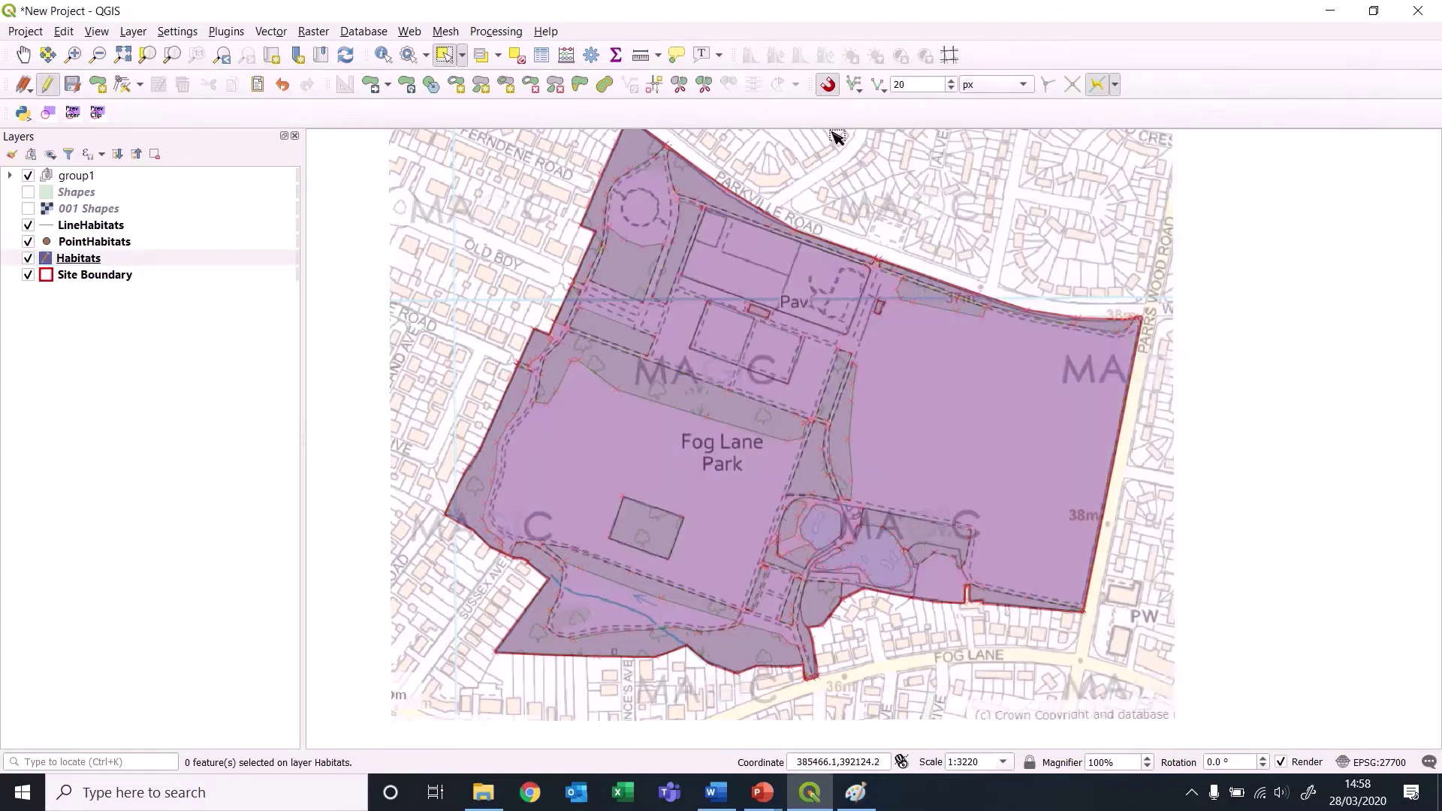
Select the two small building parcels, at the pavilion and just east of it, and set their P1HabCode to Building.
left_click(761, 313)
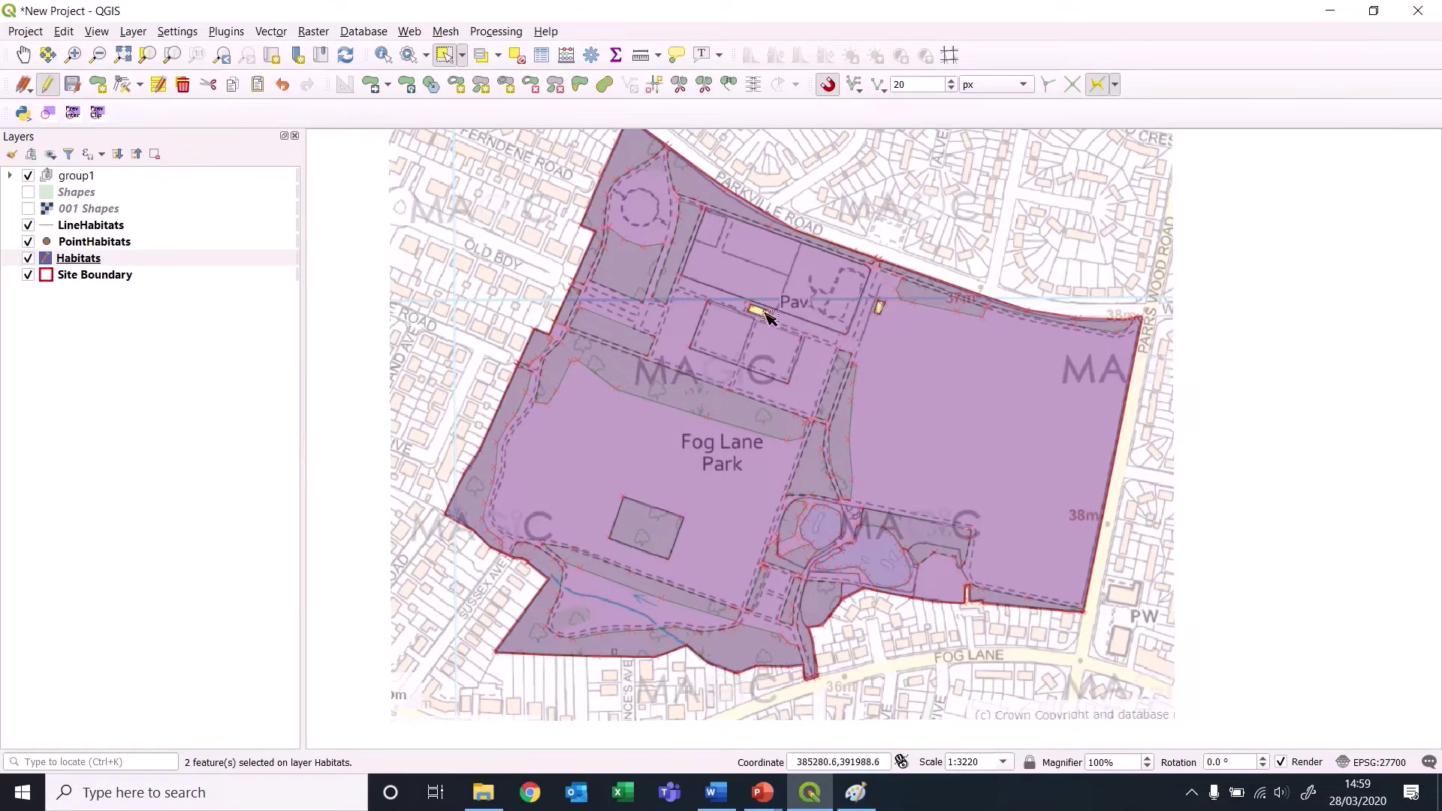
left_click(158, 84)
left_click(419, 308)
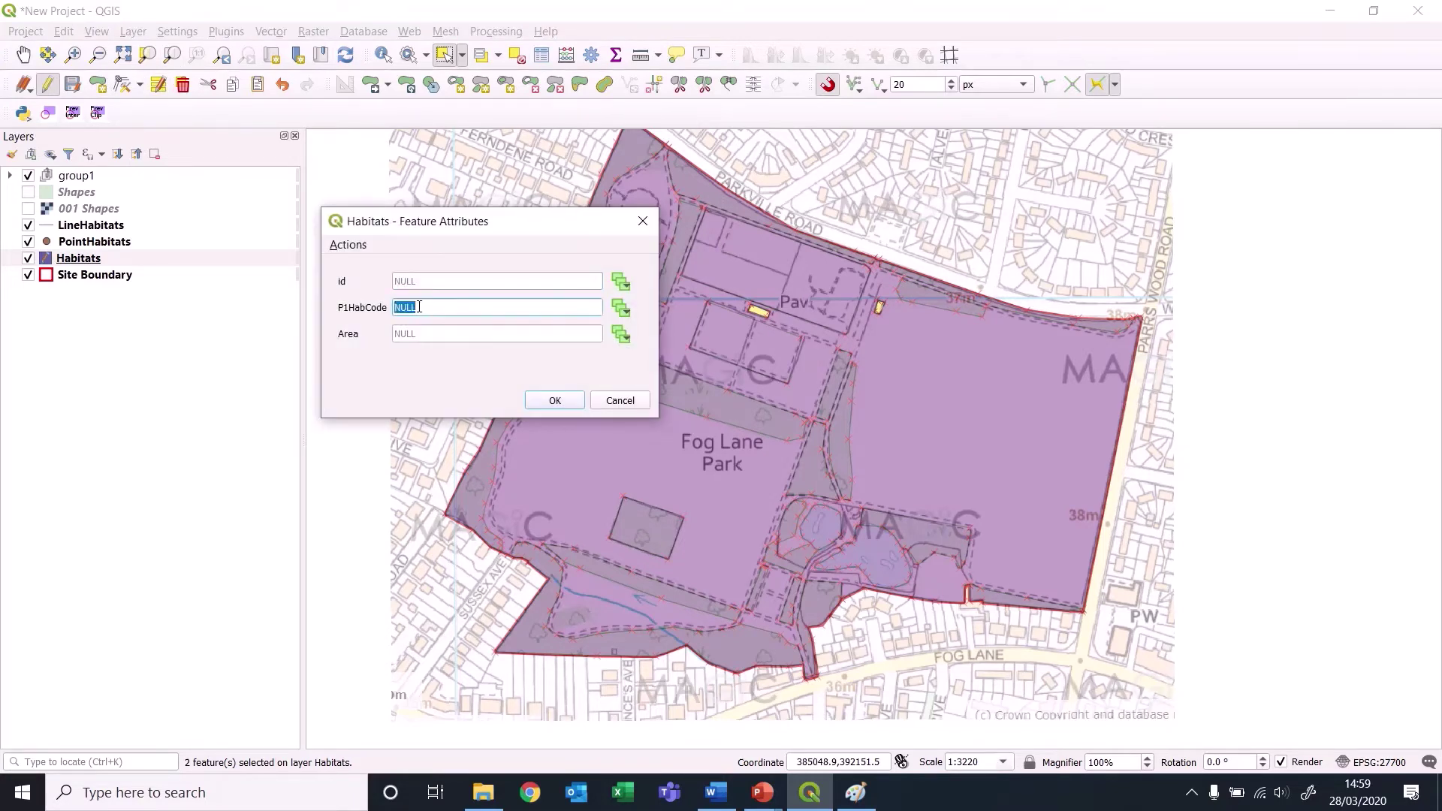
type("Building")
left_click(559, 406)
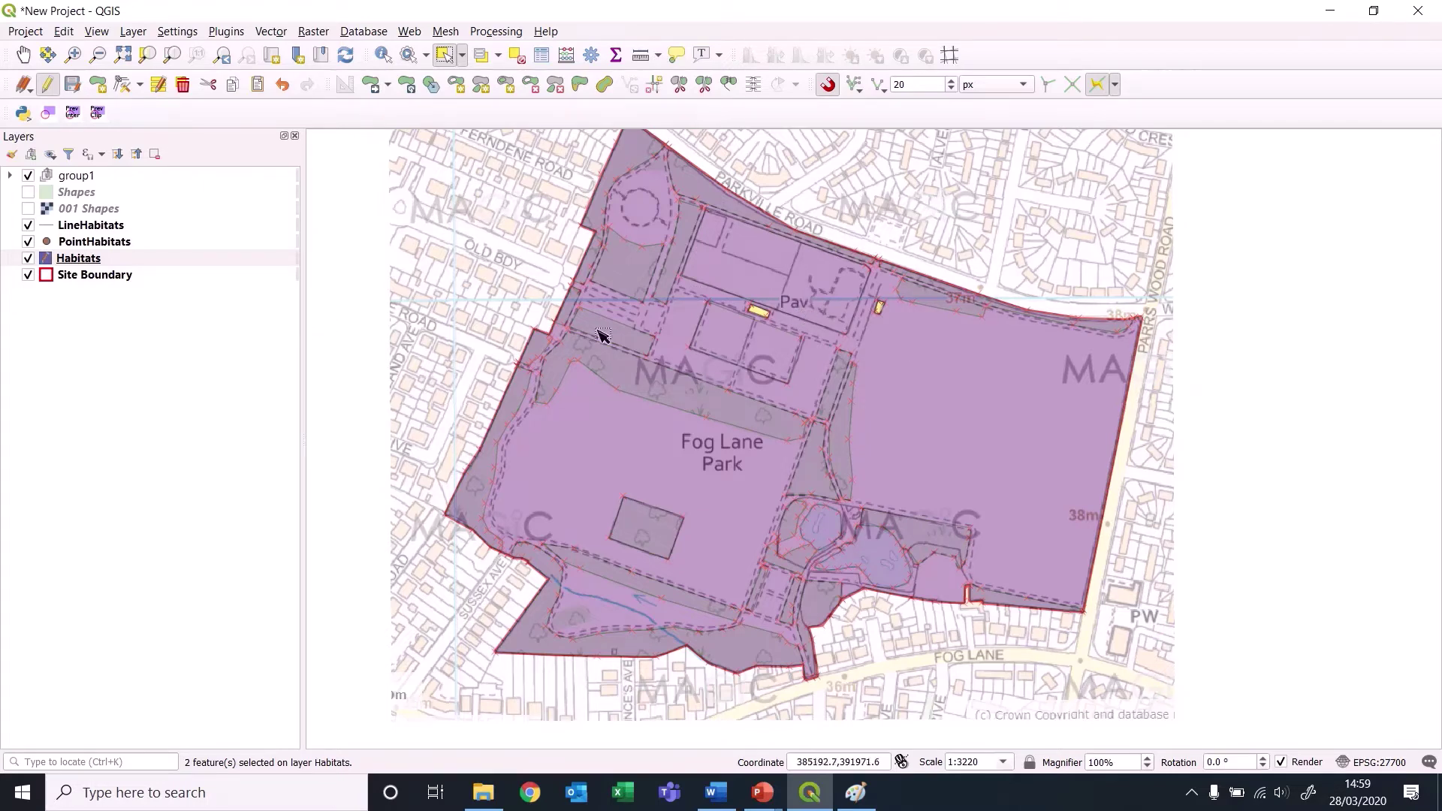
Open the Habitats attribute table, sort it by P1HabCode, and select the first three rows without a code to locate them on the map.
right_click(78, 257)
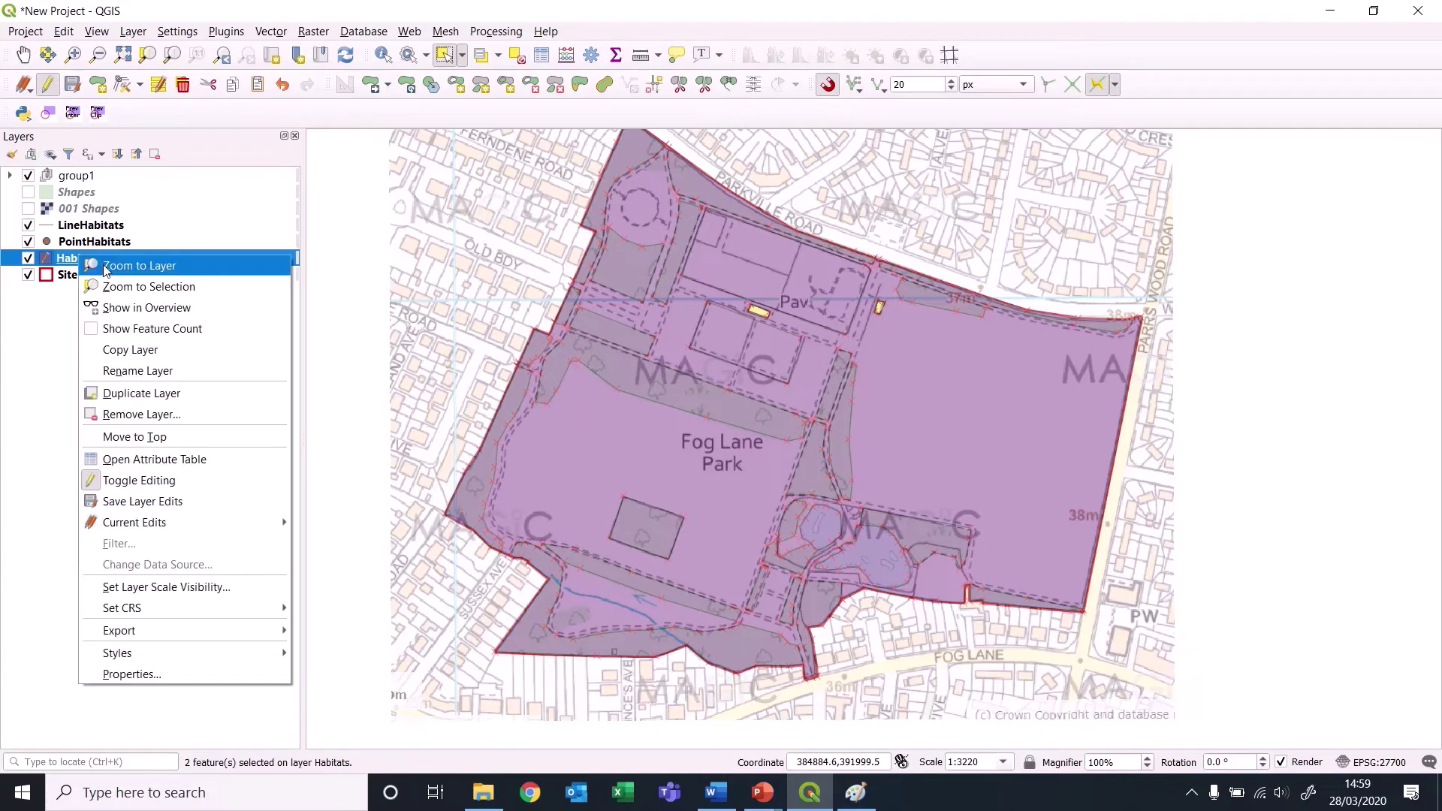
left_click(165, 460)
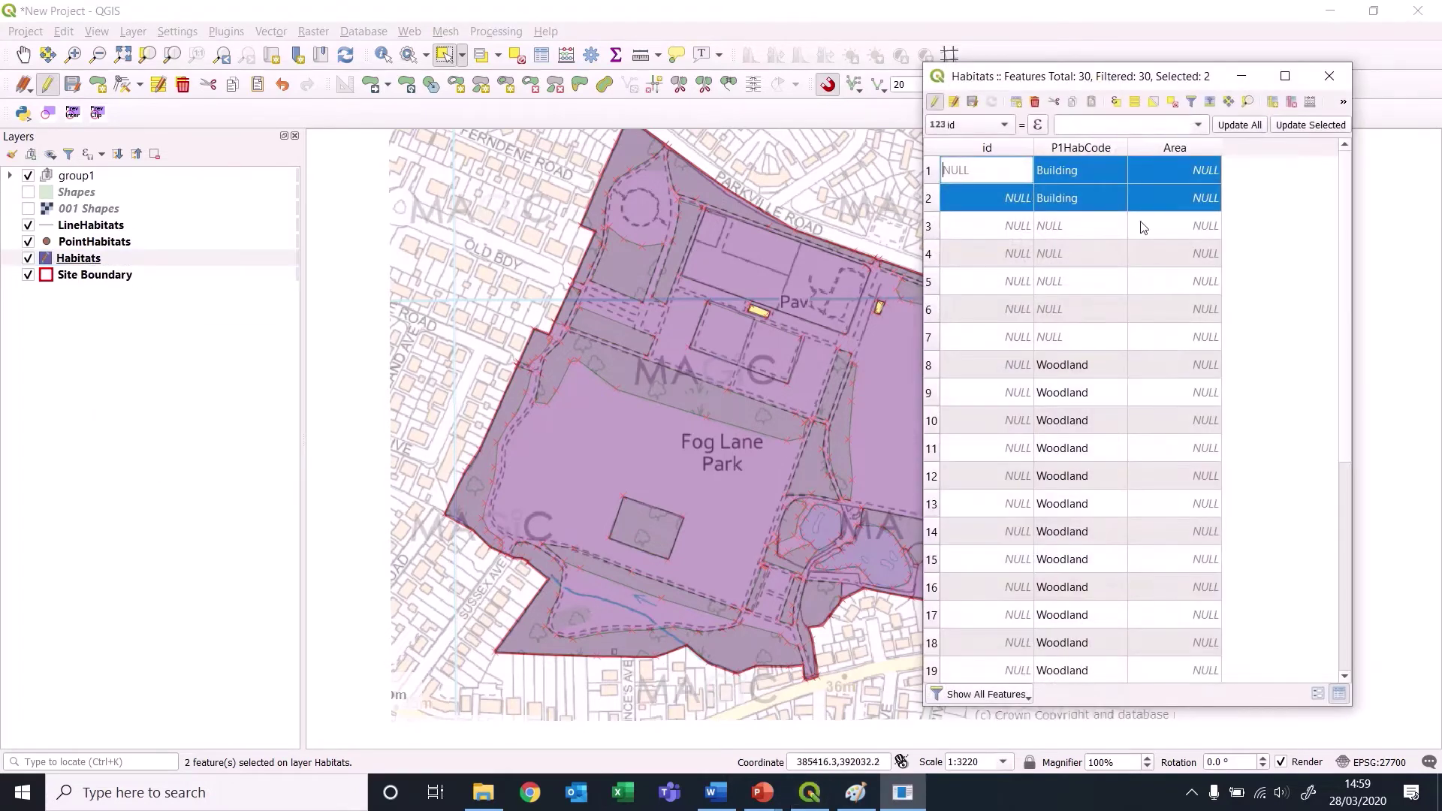
left_click(1074, 149)
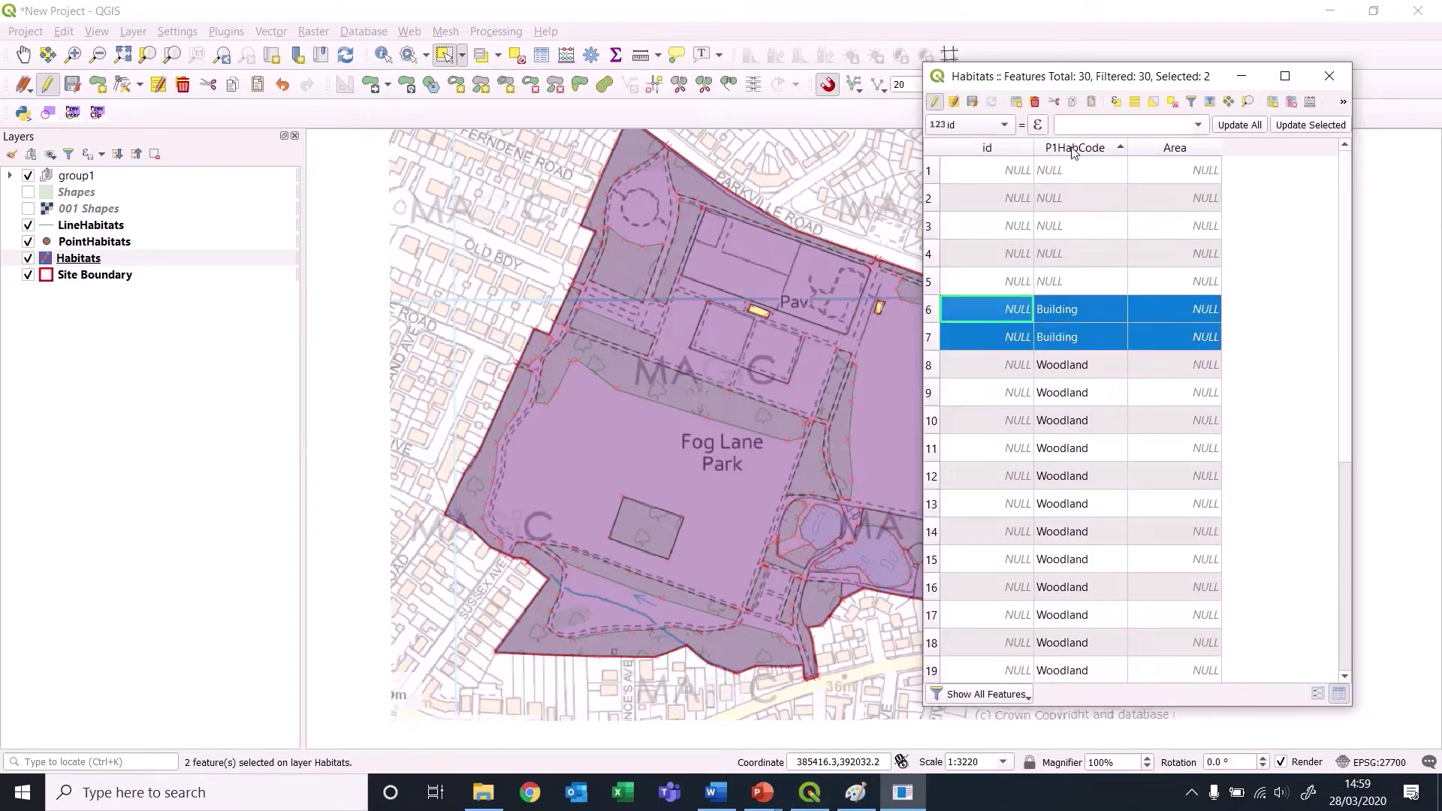
left_click(930, 172)
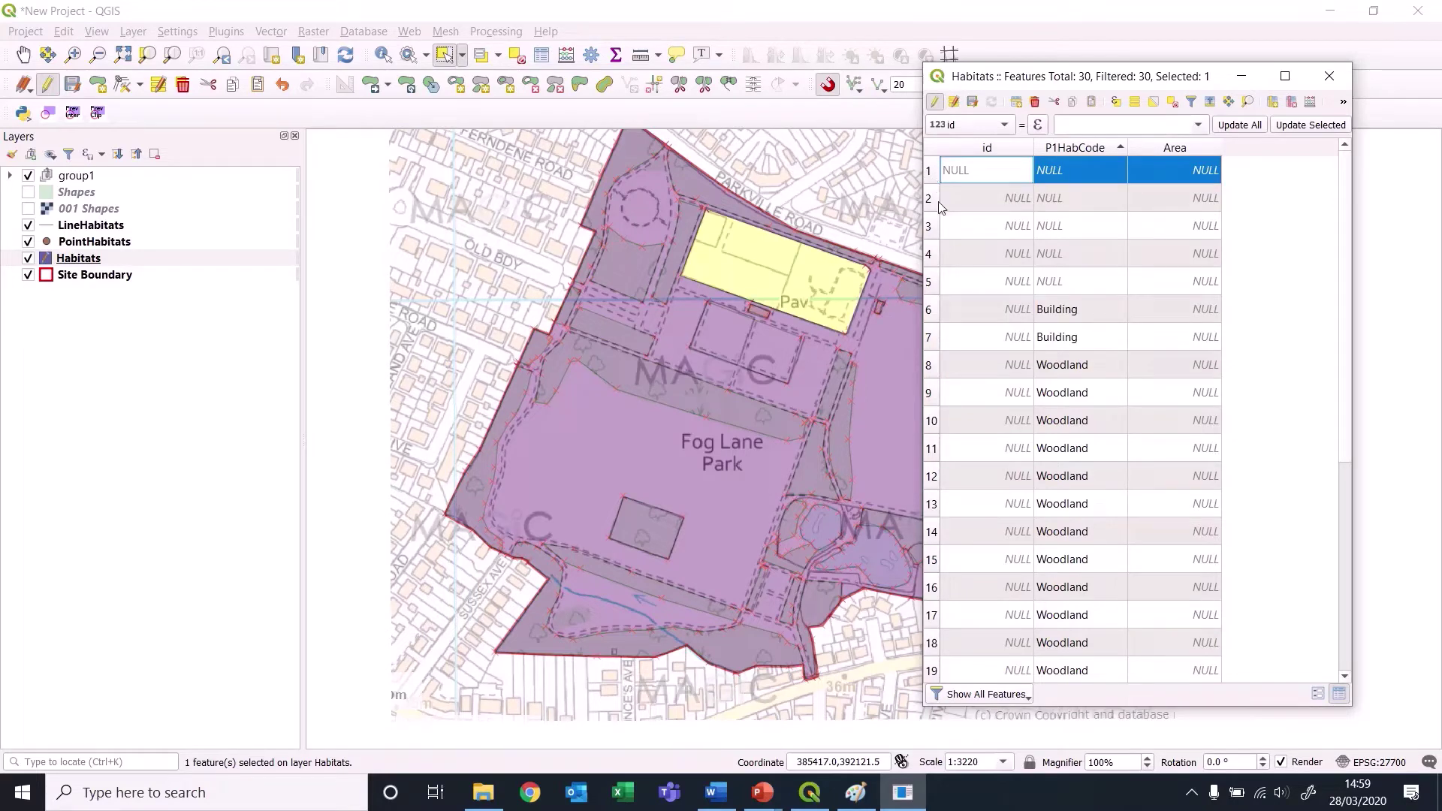
left_click(930, 200, "ctrl")
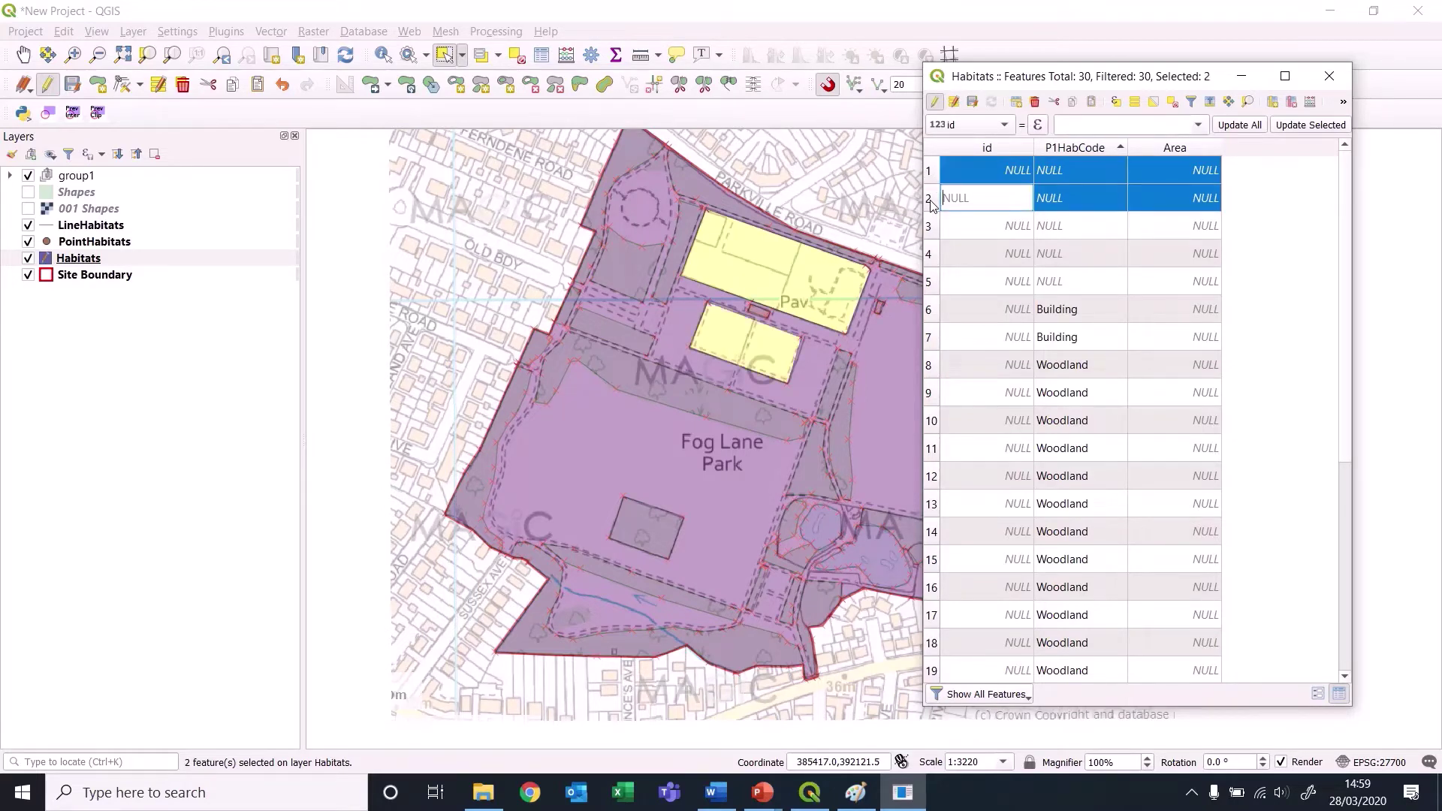
left_click_drag(1046, 79, 1132, 85)
left_click(1019, 233, "ctrl")
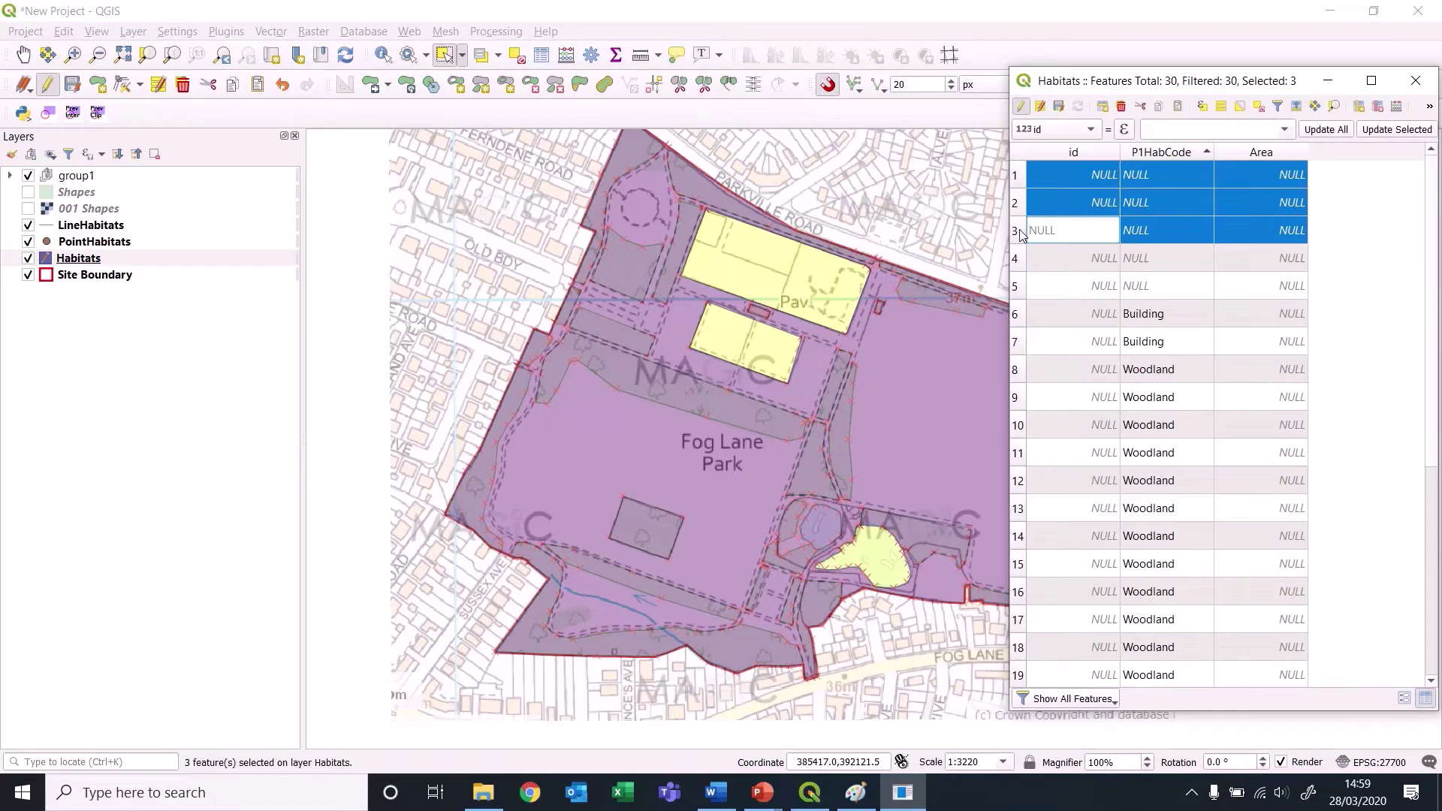
Select only the irregular pond parcel in the park's southeast and set its P1HabCode to Pond.
left_click(1018, 233)
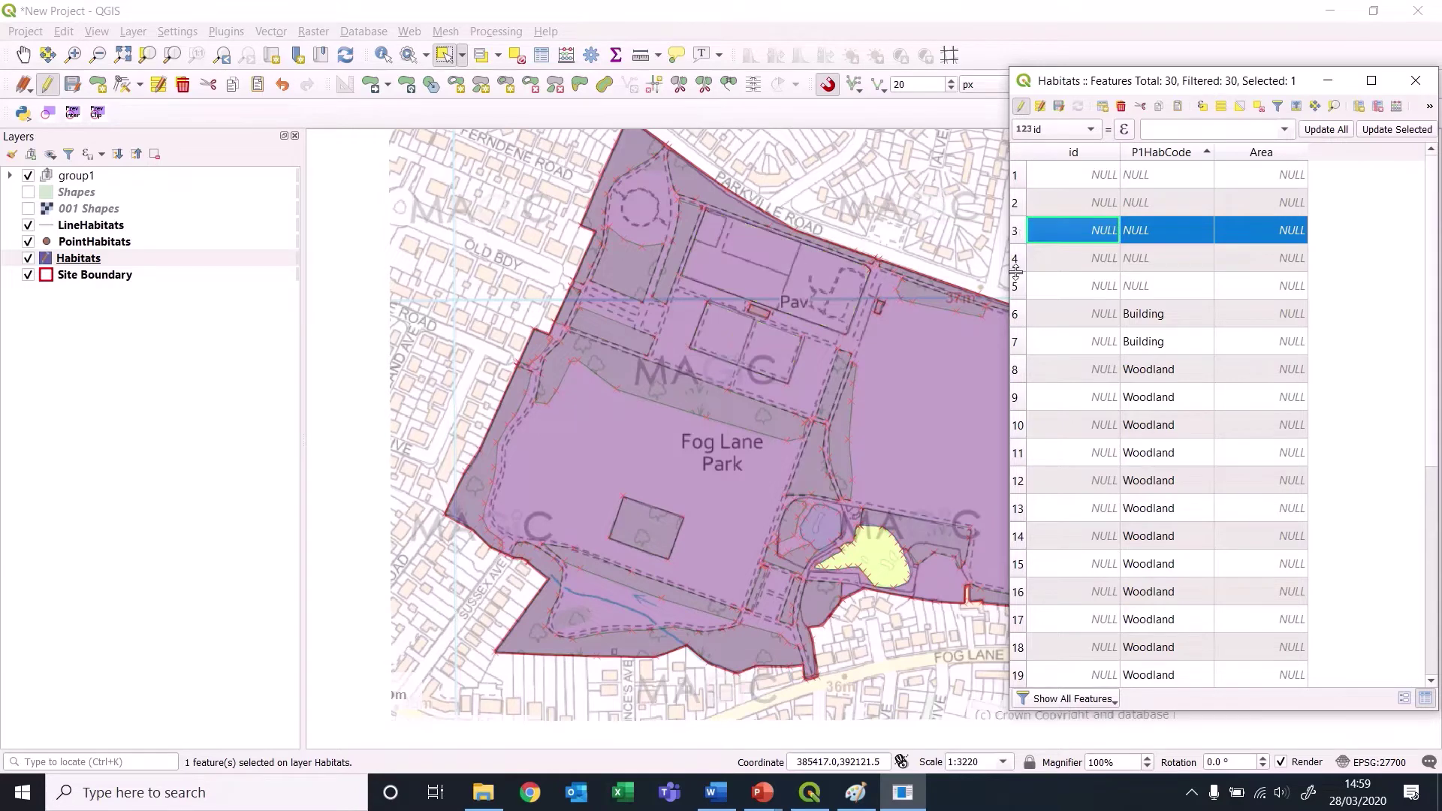
double_click(1159, 232)
type("Po")
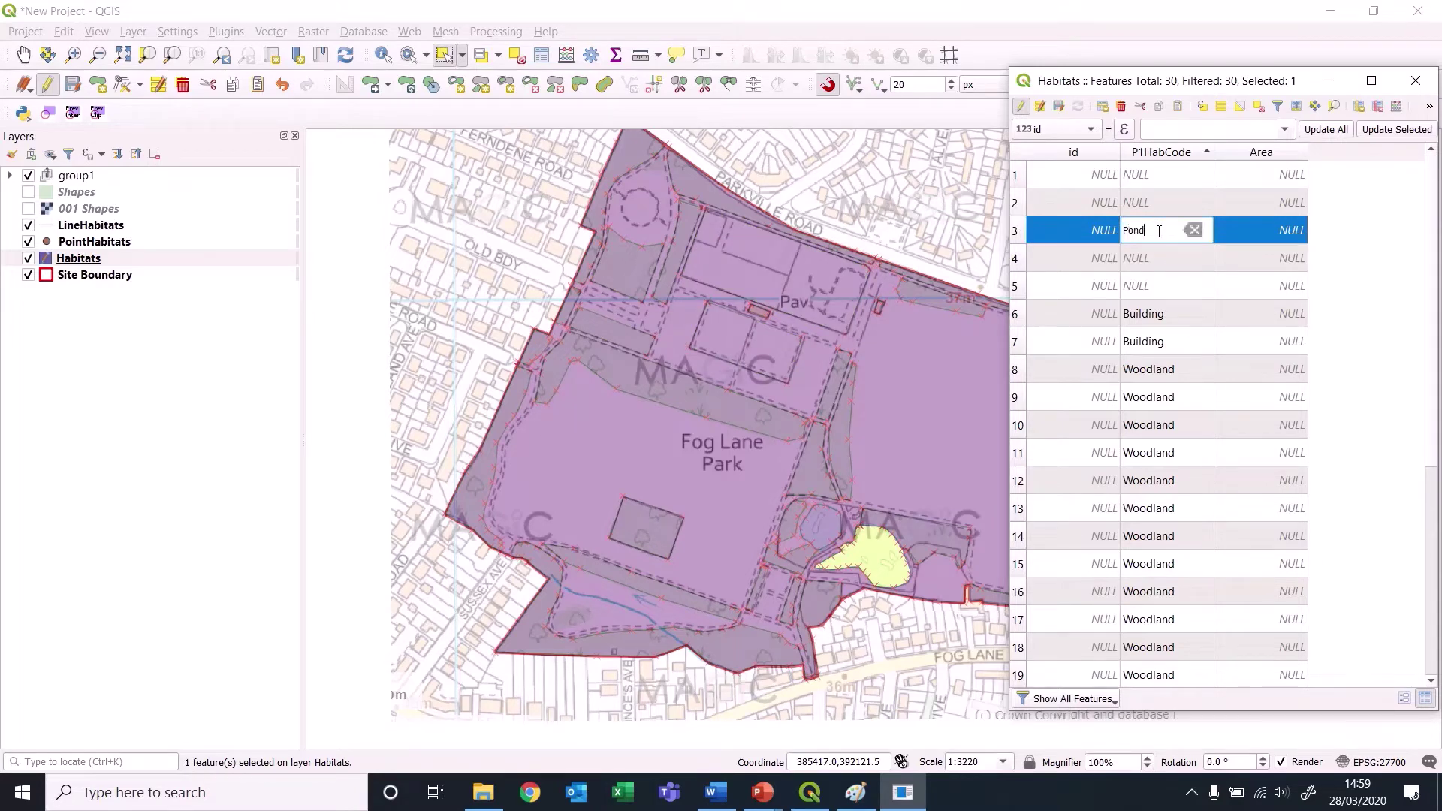
type("nd")
Set P1HabCode to HS for the large rectangular parcel north of the pavilion and to Grassland for the main open parkland parcel.
left_click(1031, 176)
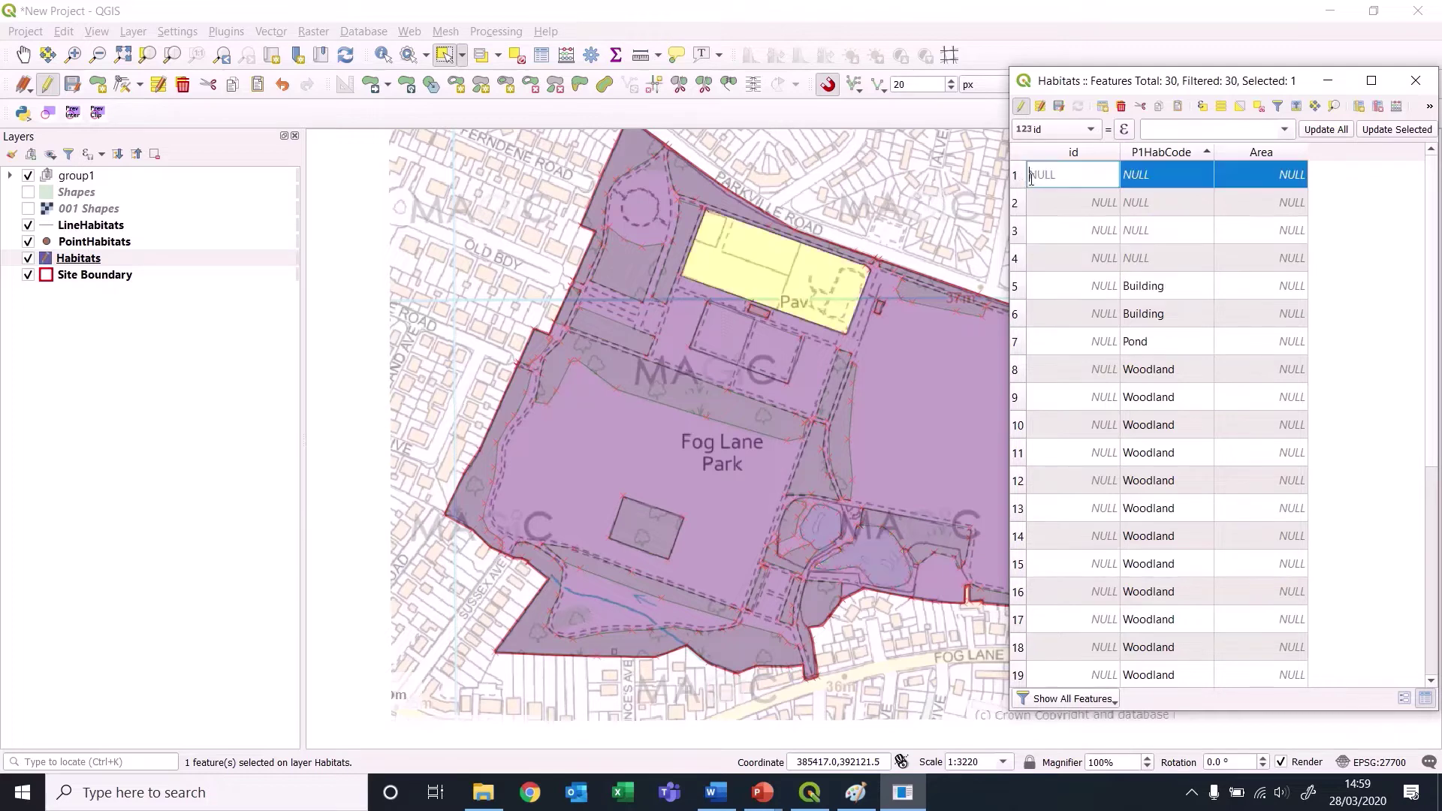
double_click(1170, 180)
type("HS")
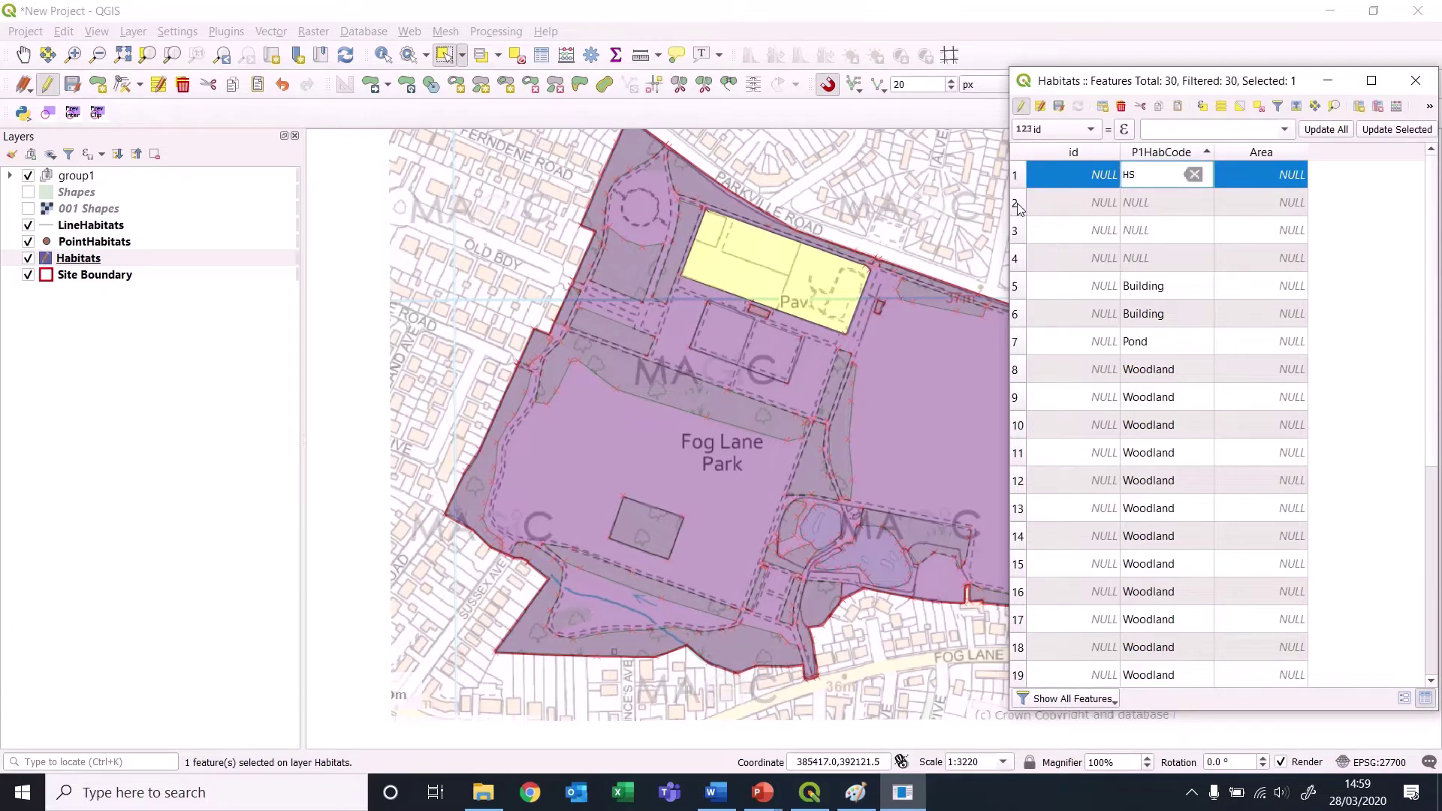
left_click(1021, 203)
double_click(1168, 206)
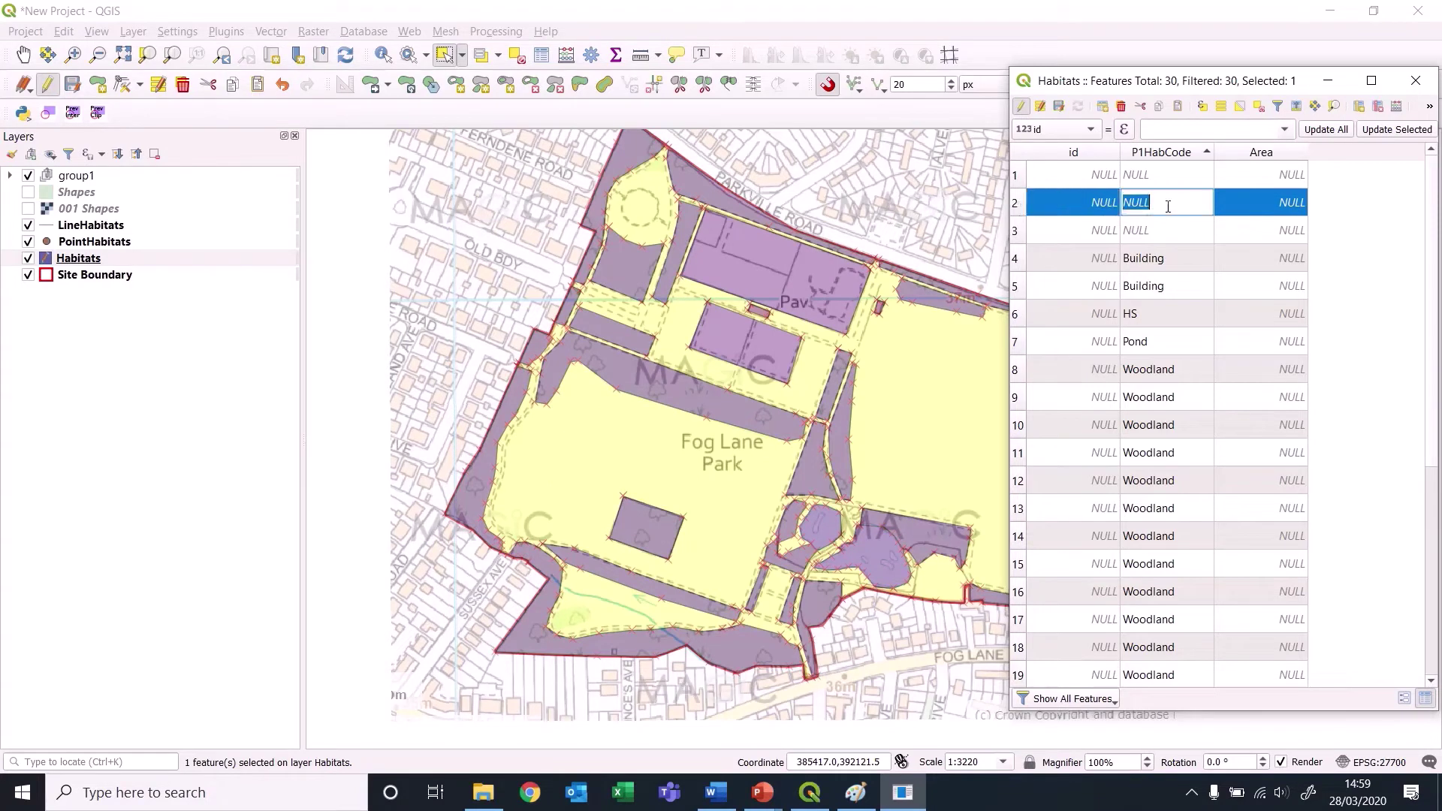
type("Grassland")
left_click(1021, 233)
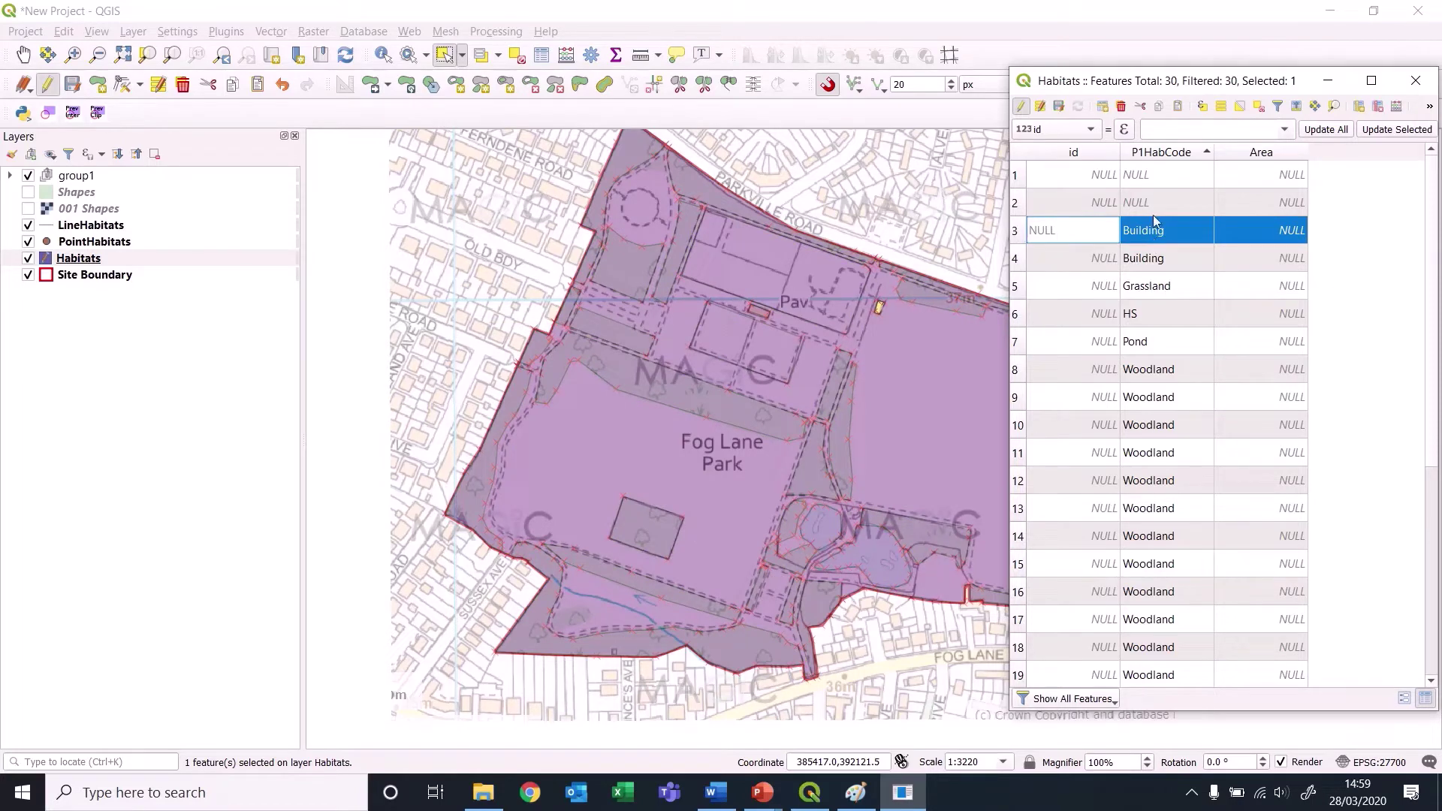
Select the rectangular parcel just south of the pavilion and set its P1HabCode to HS.
left_click(1018, 178)
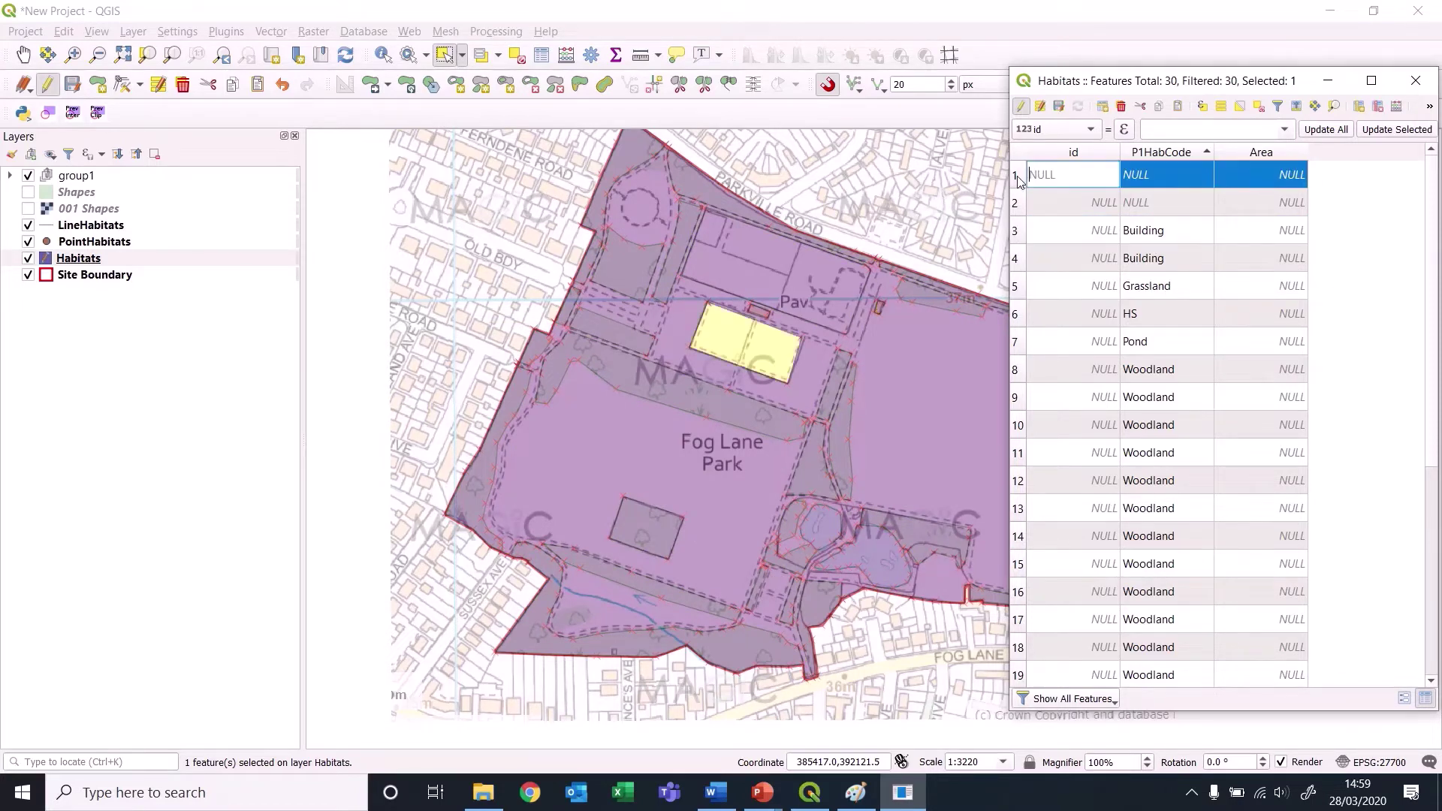
double_click(1170, 177)
type("HS")
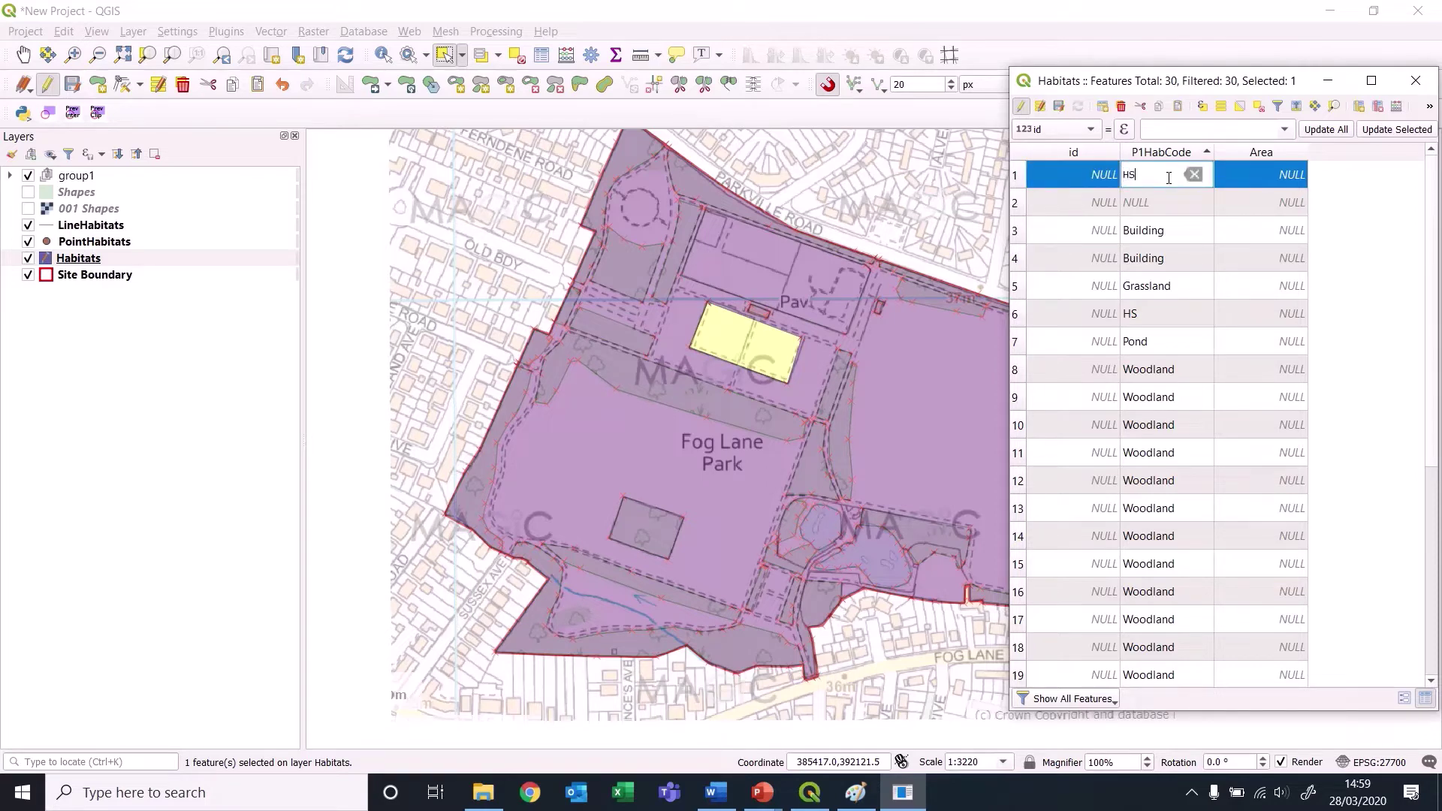
key("Return")
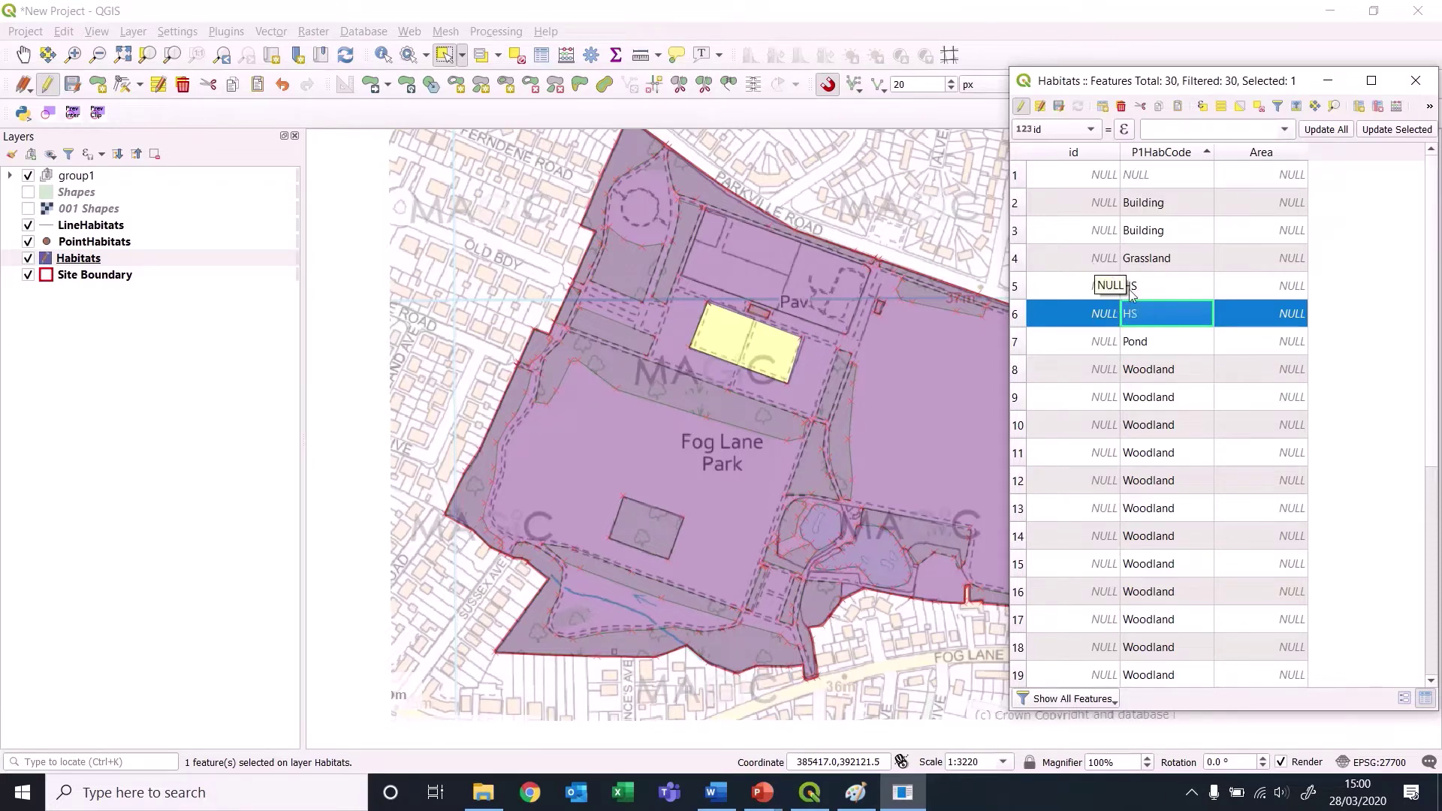
Set the P1HabCode of the remaining uncoded parcel, the small round one west of the irregular pond, to Pond.
left_click(1020, 174)
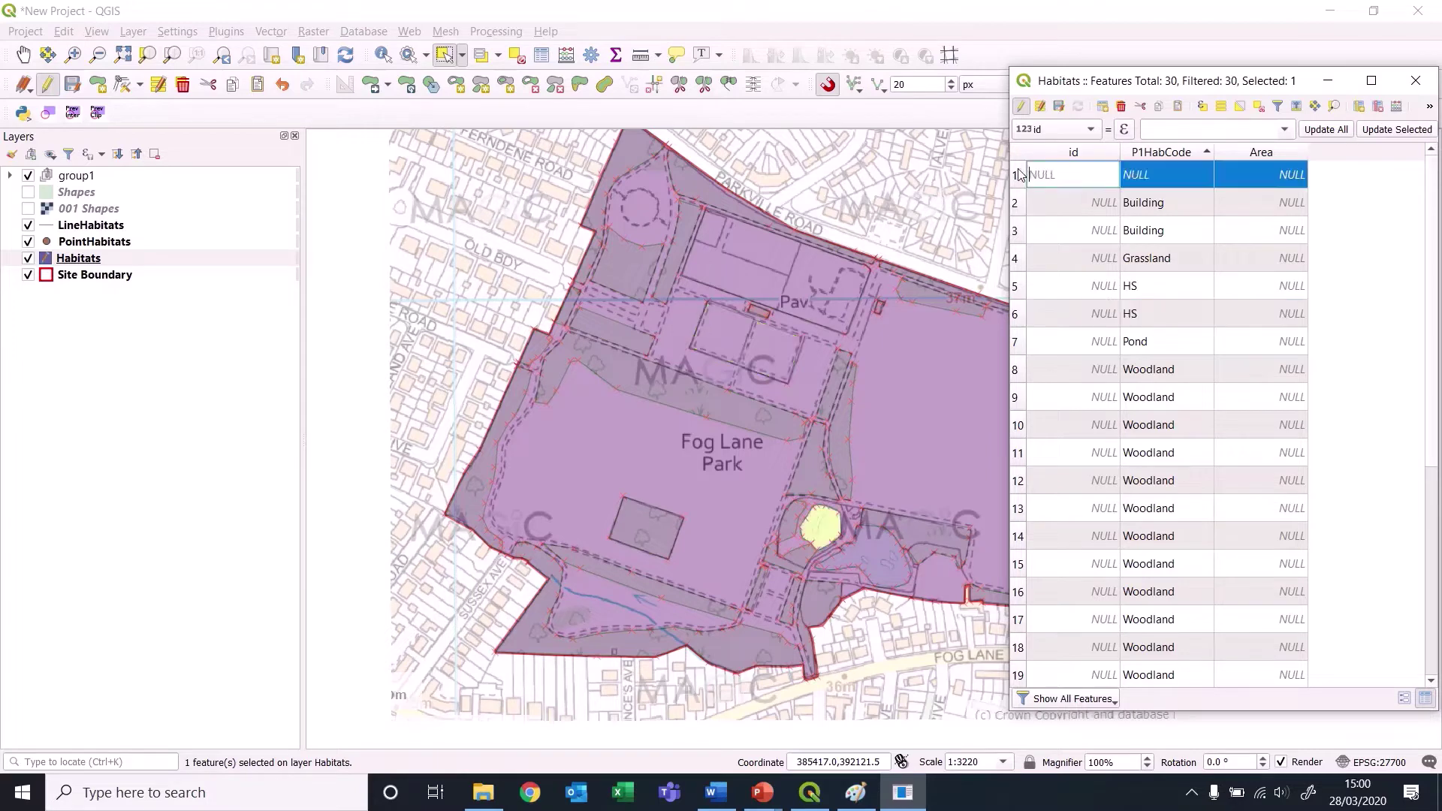
left_click(1164, 175)
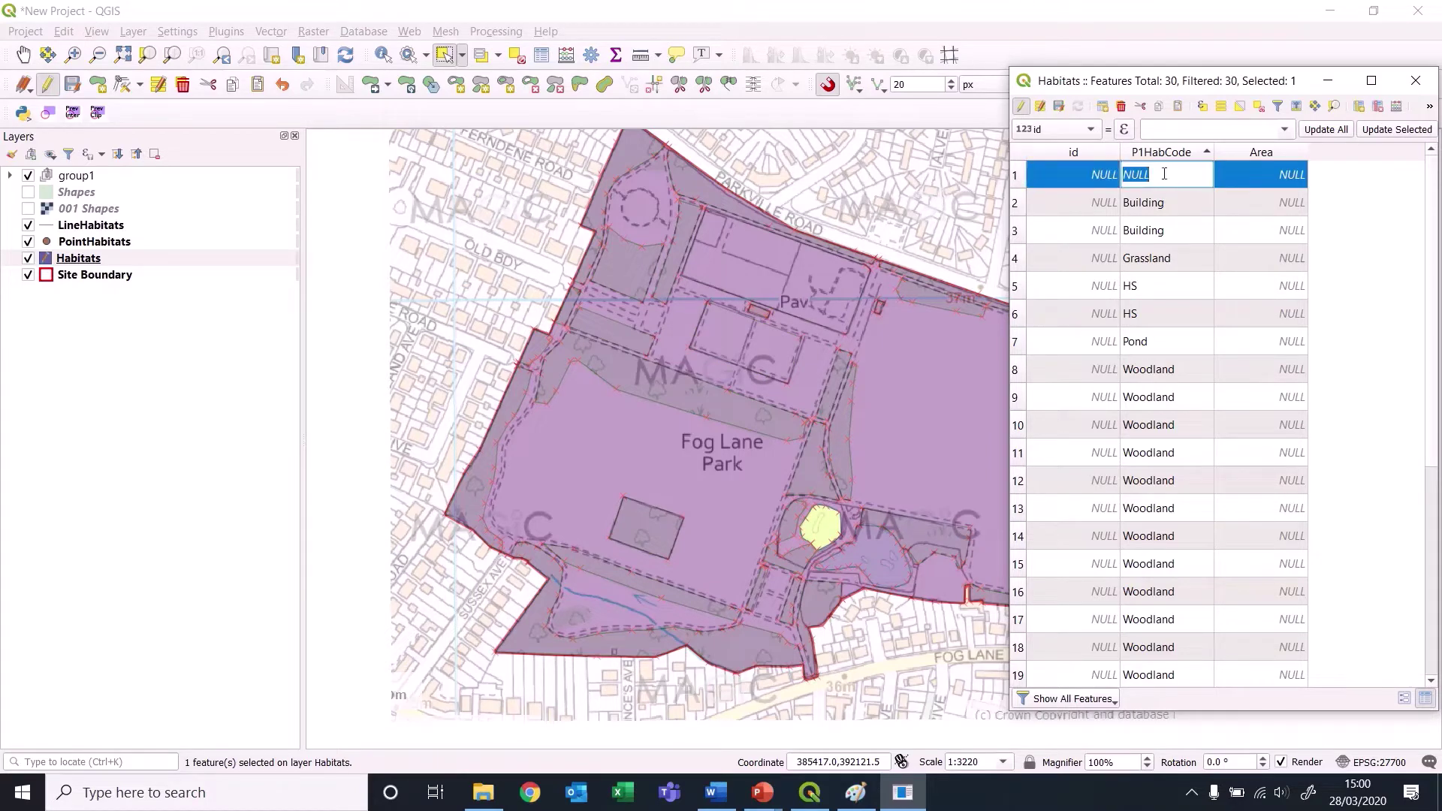
type("Pond")
key("Return")
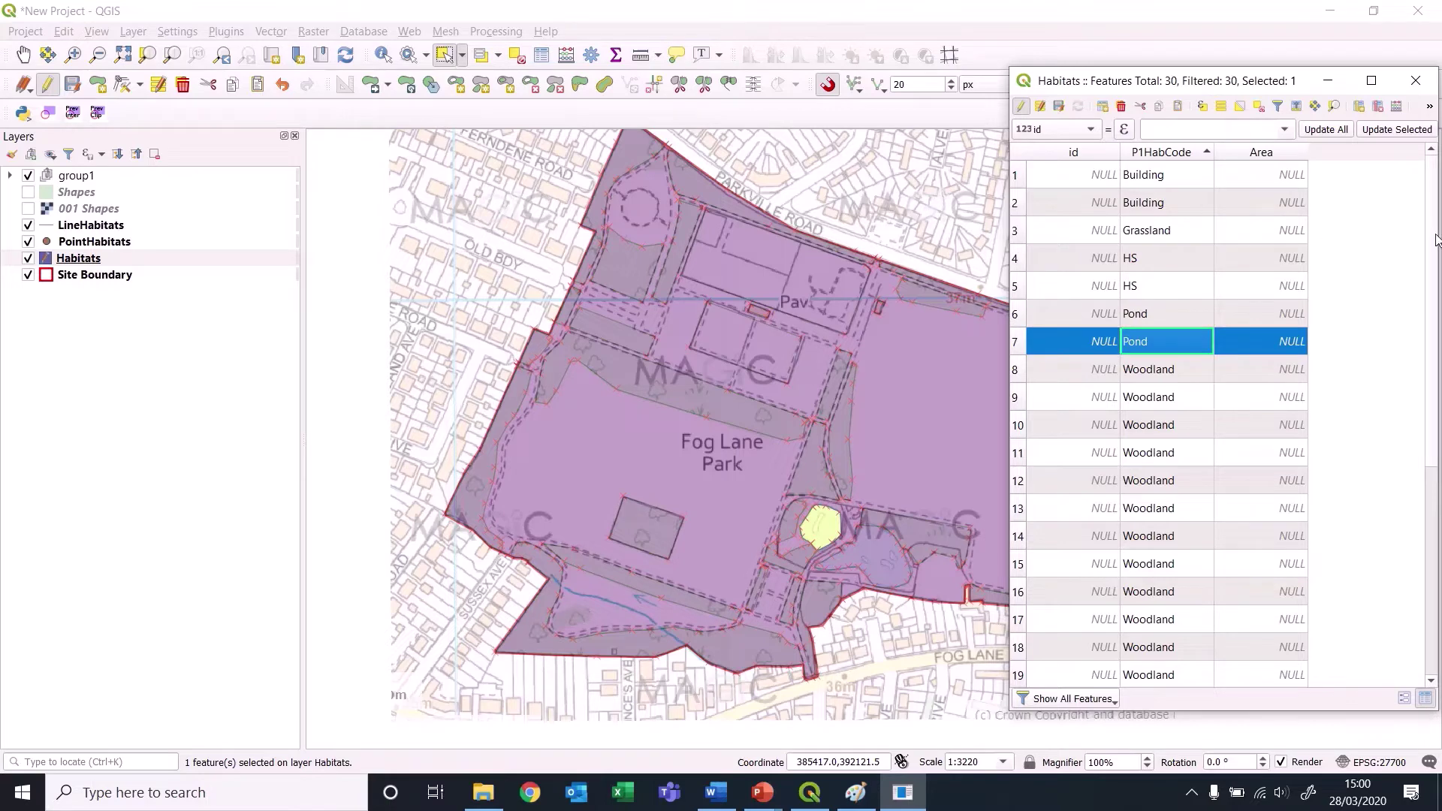
Widen the attribute table and add a whole-number (integer) field named BuildNo to the Habitats layer.
left_click_drag(1437, 240, 1441, 96)
left_click_drag(1001, 247, 889, 248)
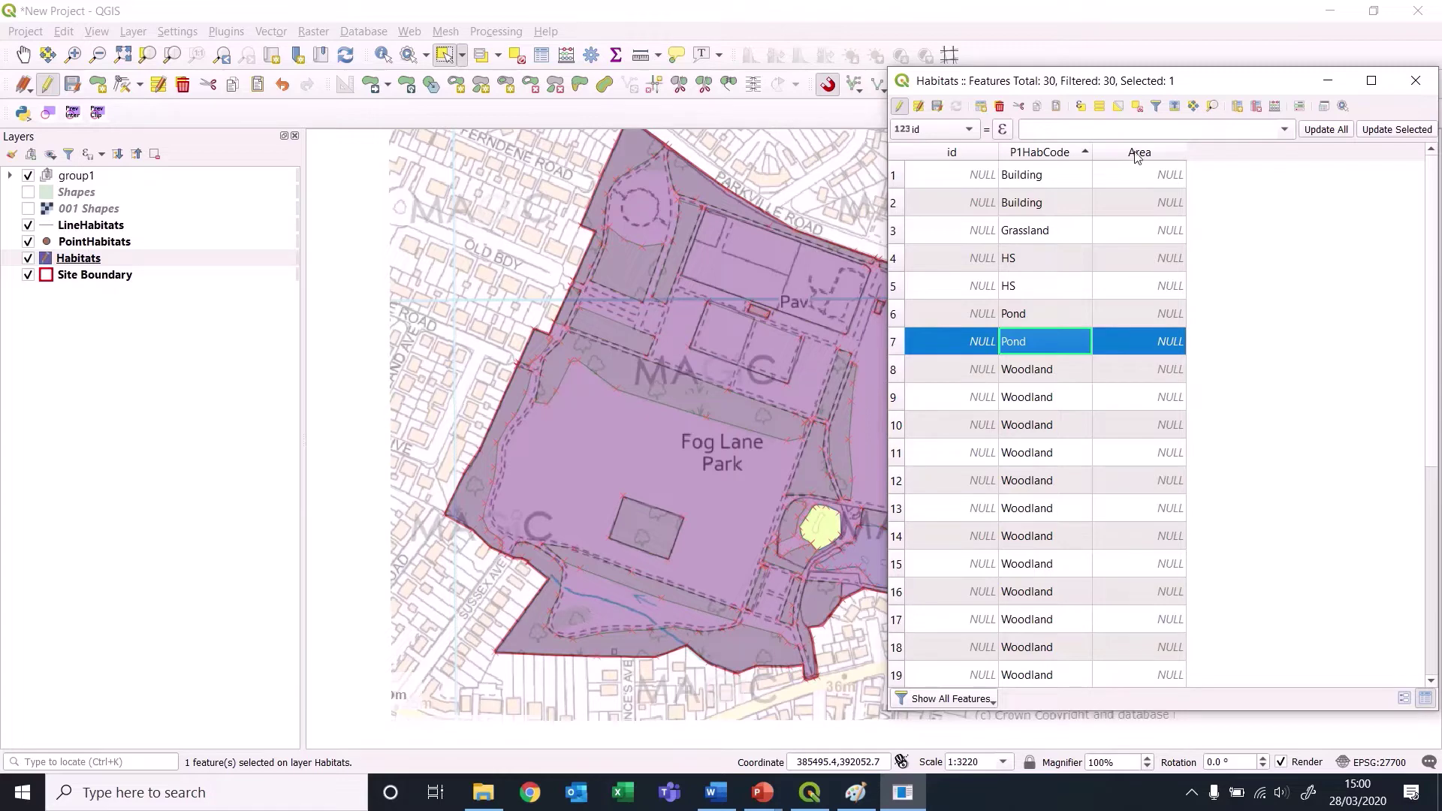
left_click(1239, 108)
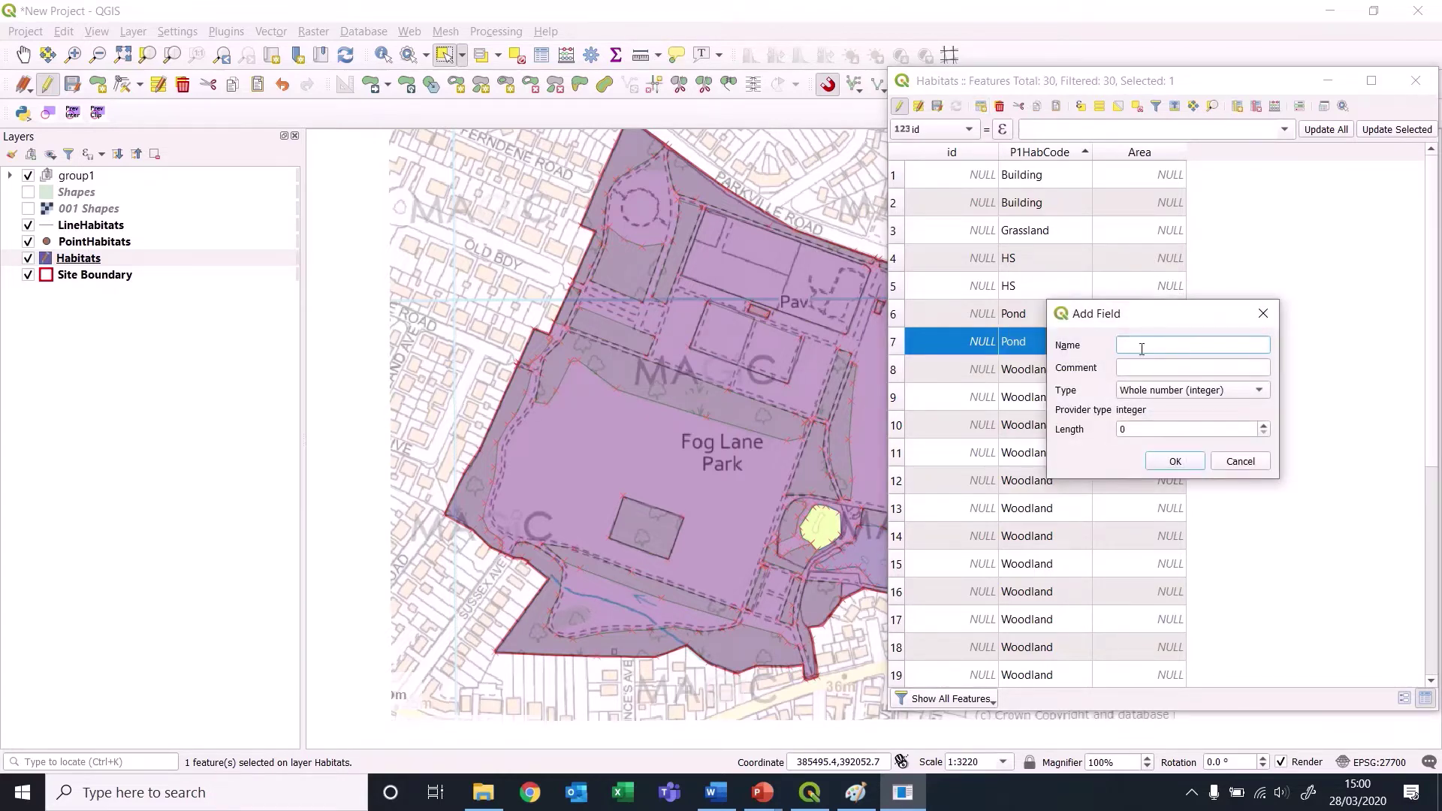
type("Building")
key("BackSpace")
key("BackSpace")
key("BackSpace")
key("BackSpace")
key("BackSpace")
key("BackSpace")
key("BackSpace")
left_click(1176, 462)
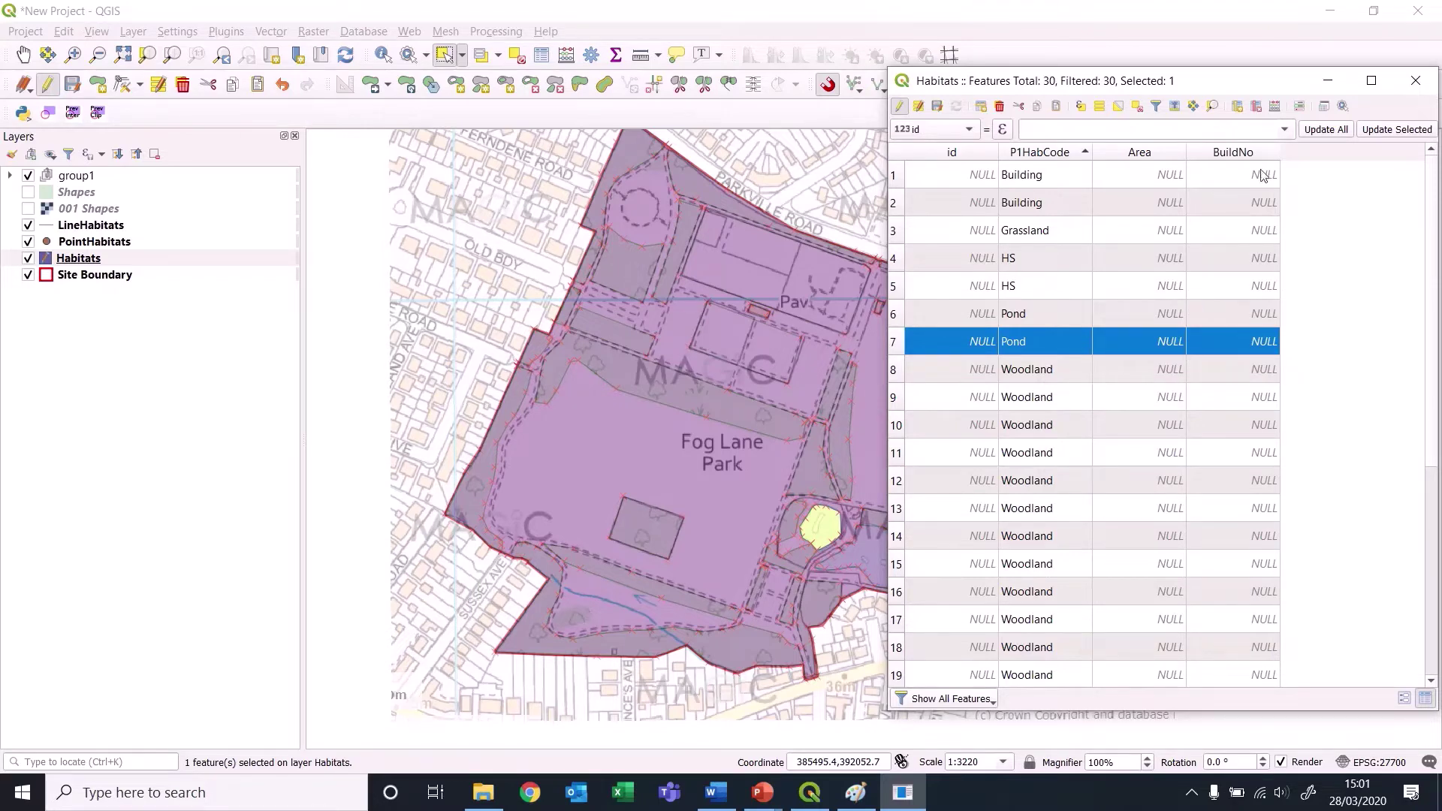
Number the two Building rows 1 and 2 in the BuildNo field and save the layer edits.
double_click(1233, 172)
type("1")
double_click(1253, 202)
type("2")
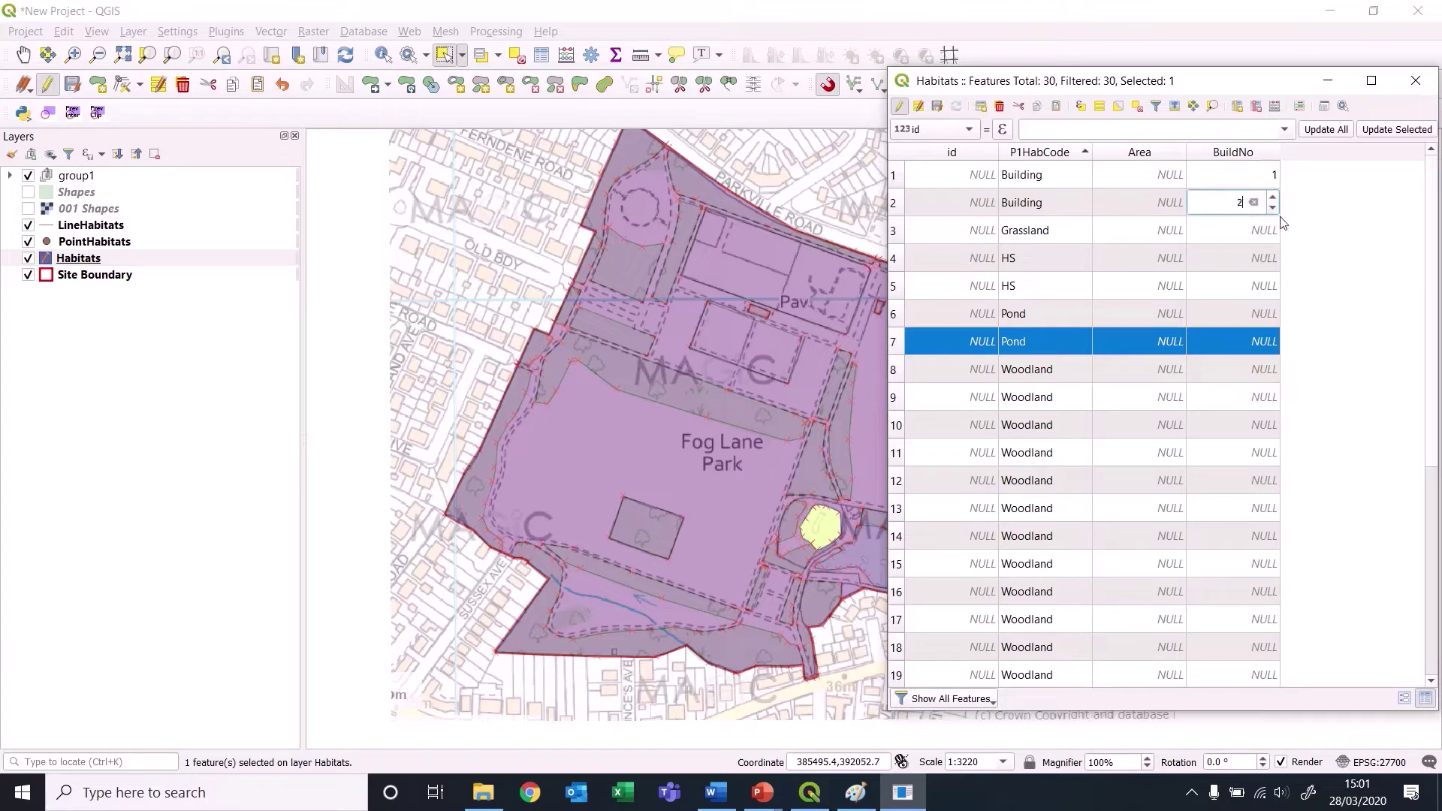
left_click(1353, 234)
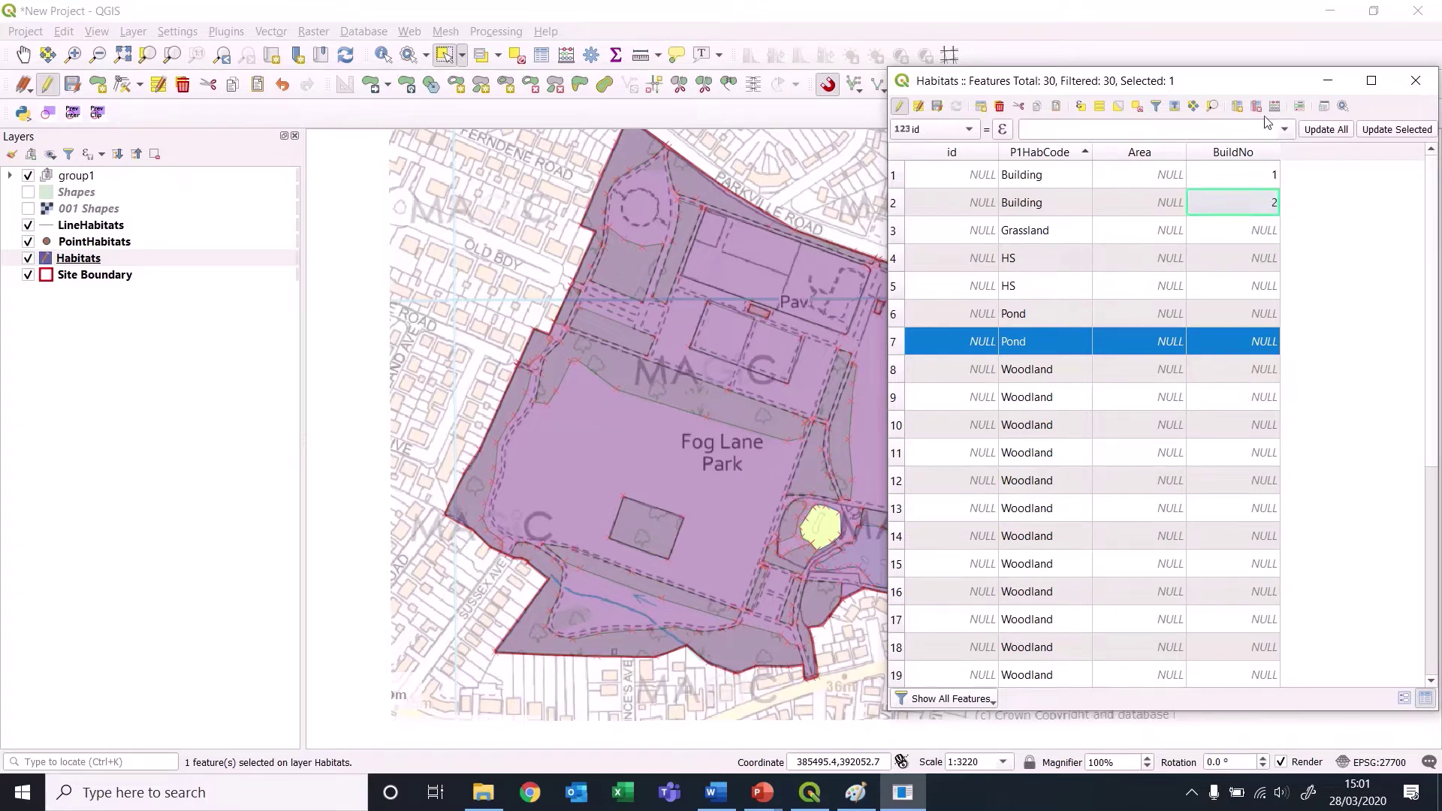
left_click(936, 107)
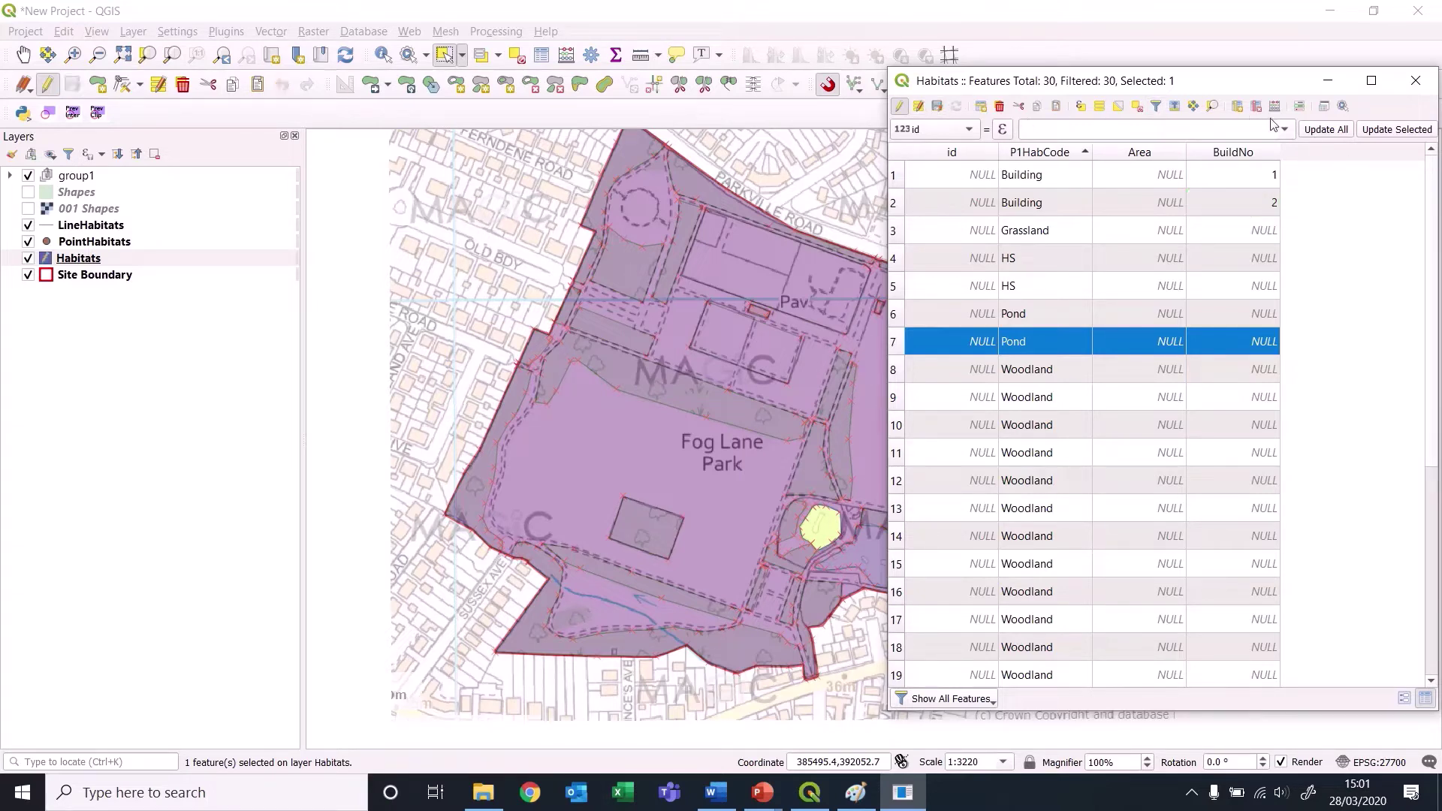
Add a whole-number (integer) field named PondNo to the Habitats layer.
left_click(1237, 106)
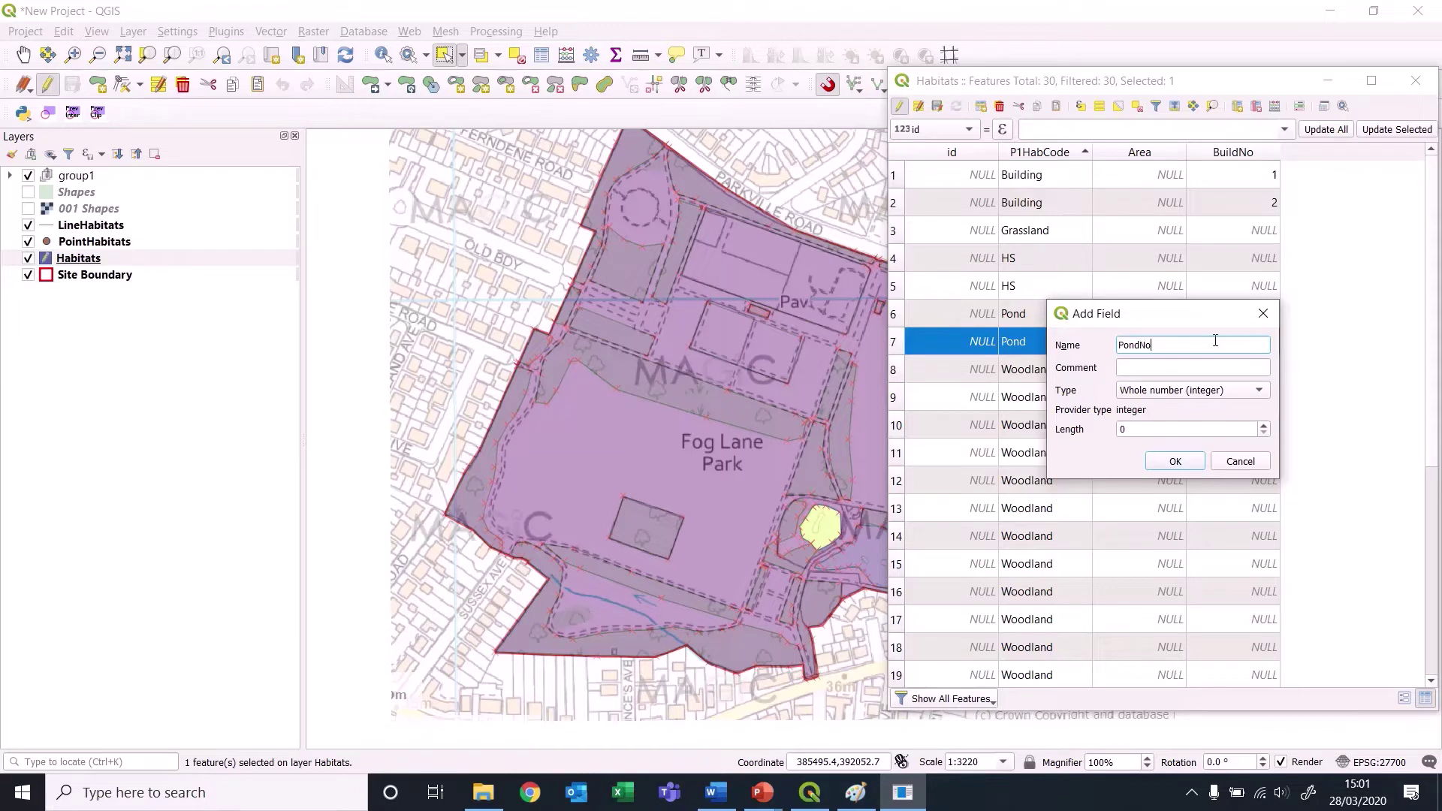
left_click(1175, 461)
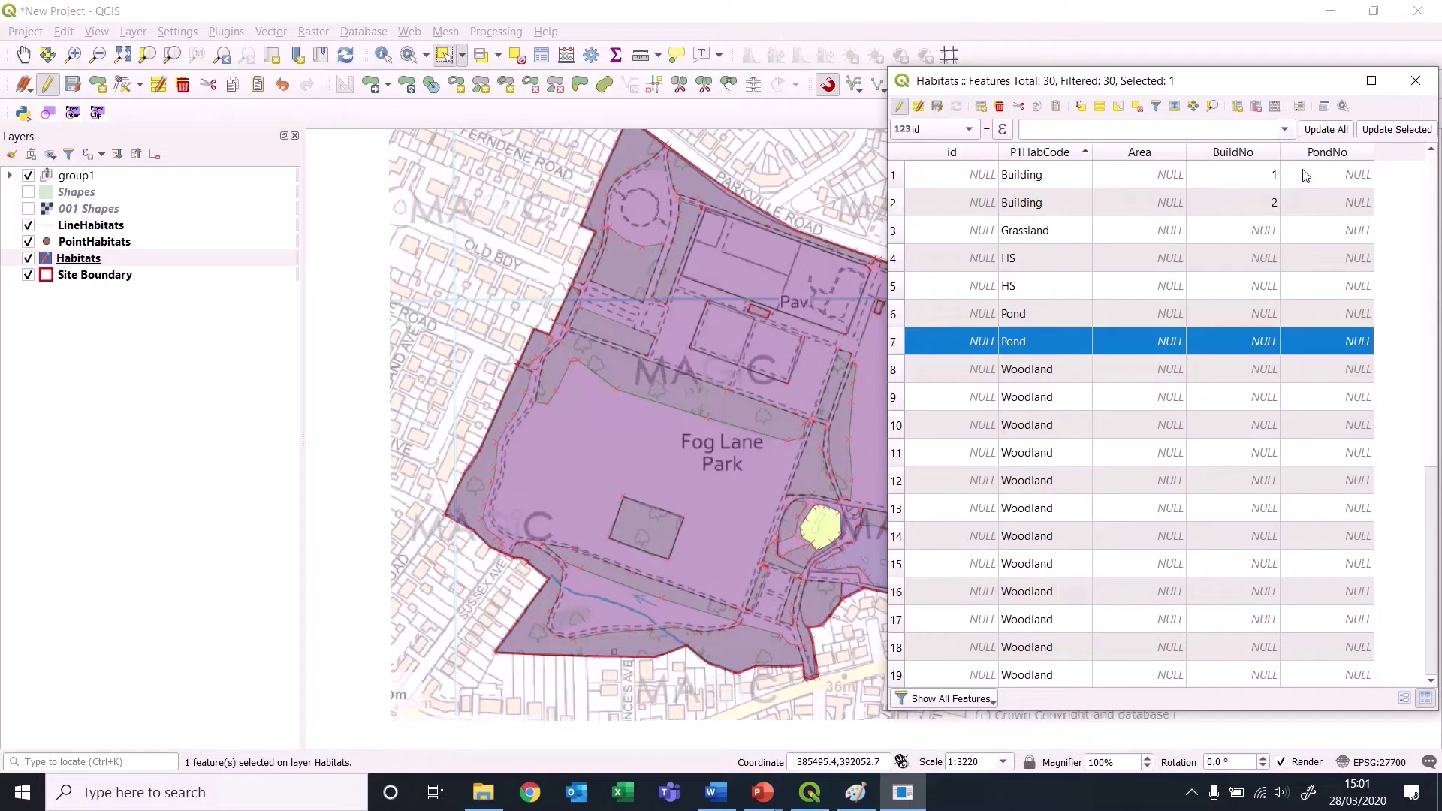
Number the two Pond features 1 and 2 in the PondNo field of the Habitats attribute table.
double_click(1059, 313)
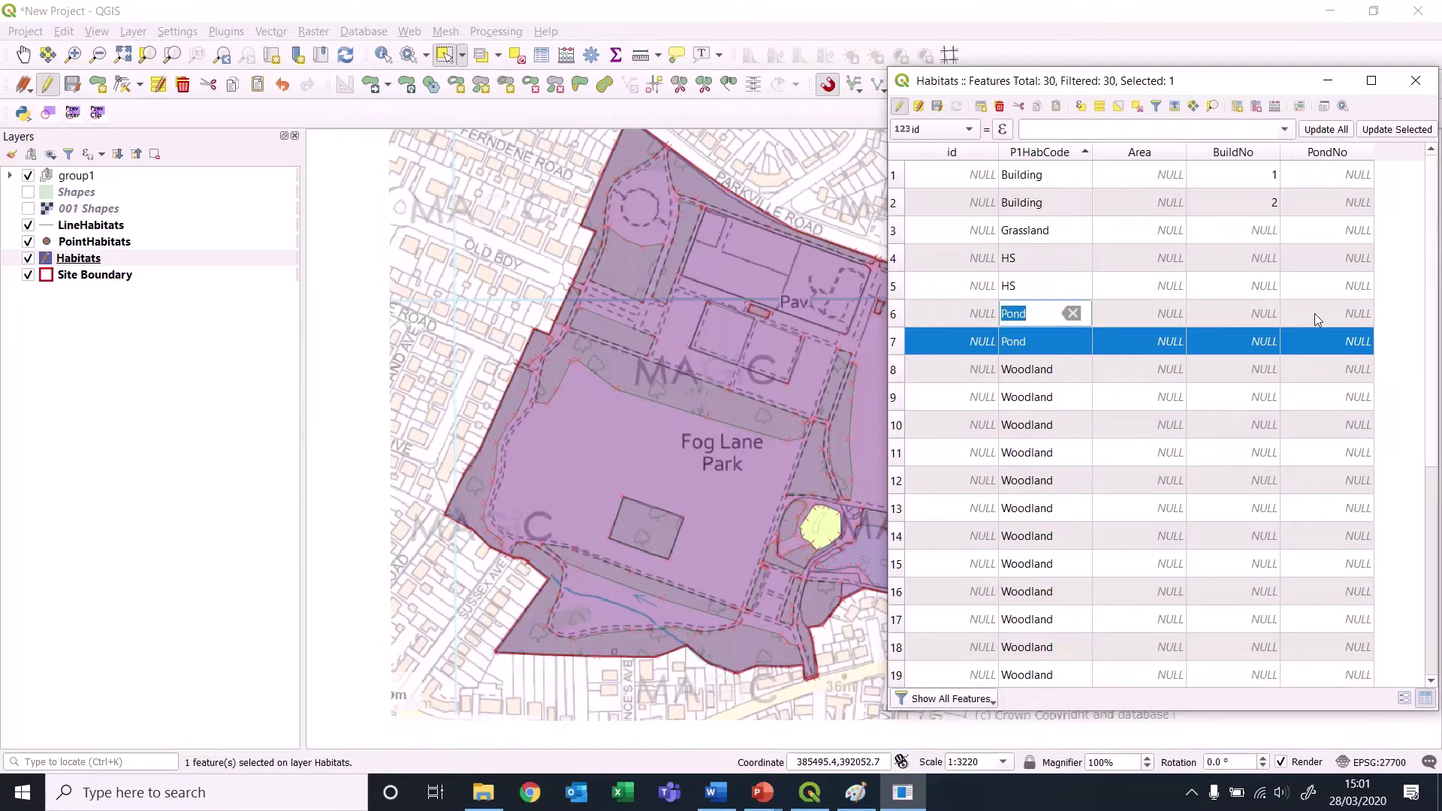
double_click(1314, 313)
type("1")
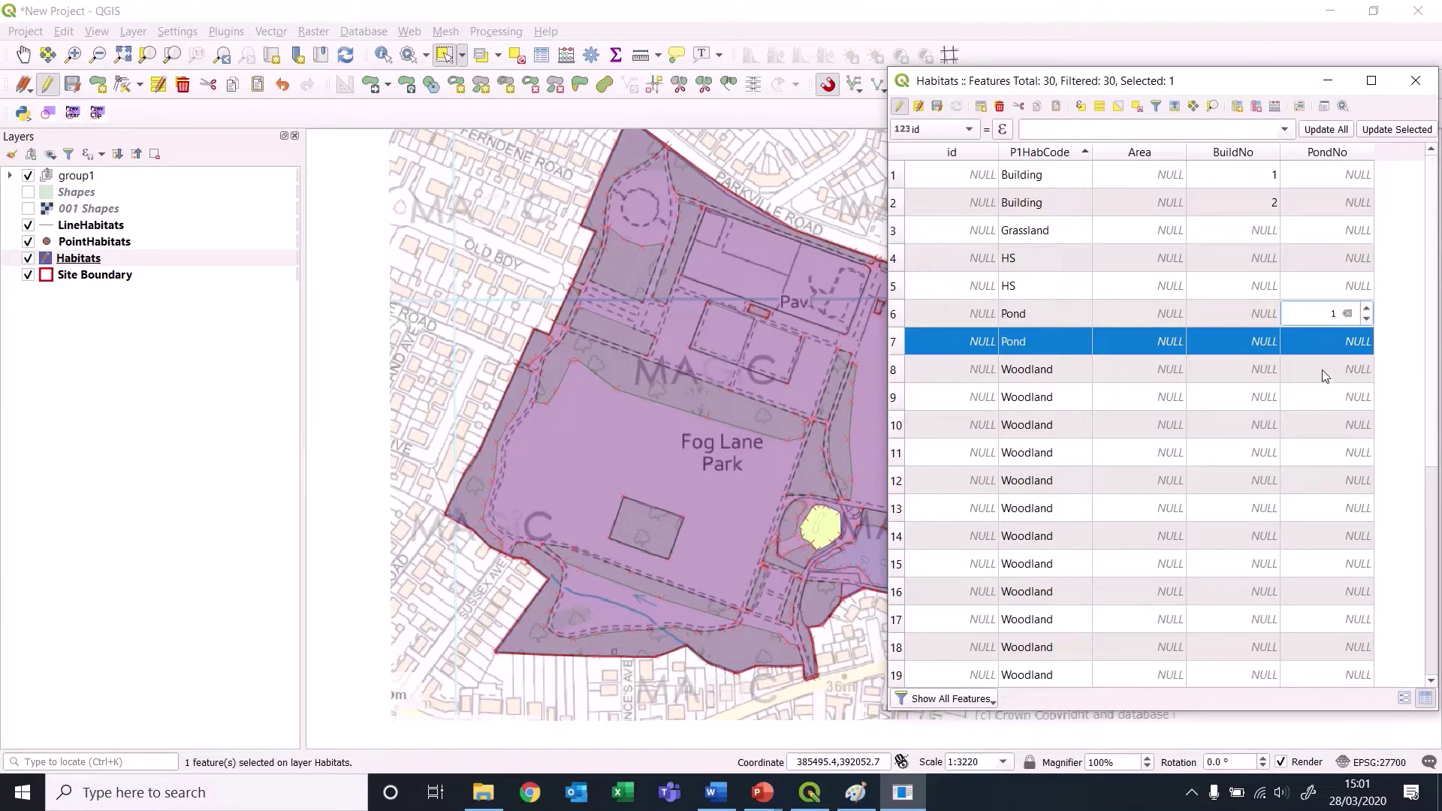
double_click(1333, 342)
type("2")
key("Return")
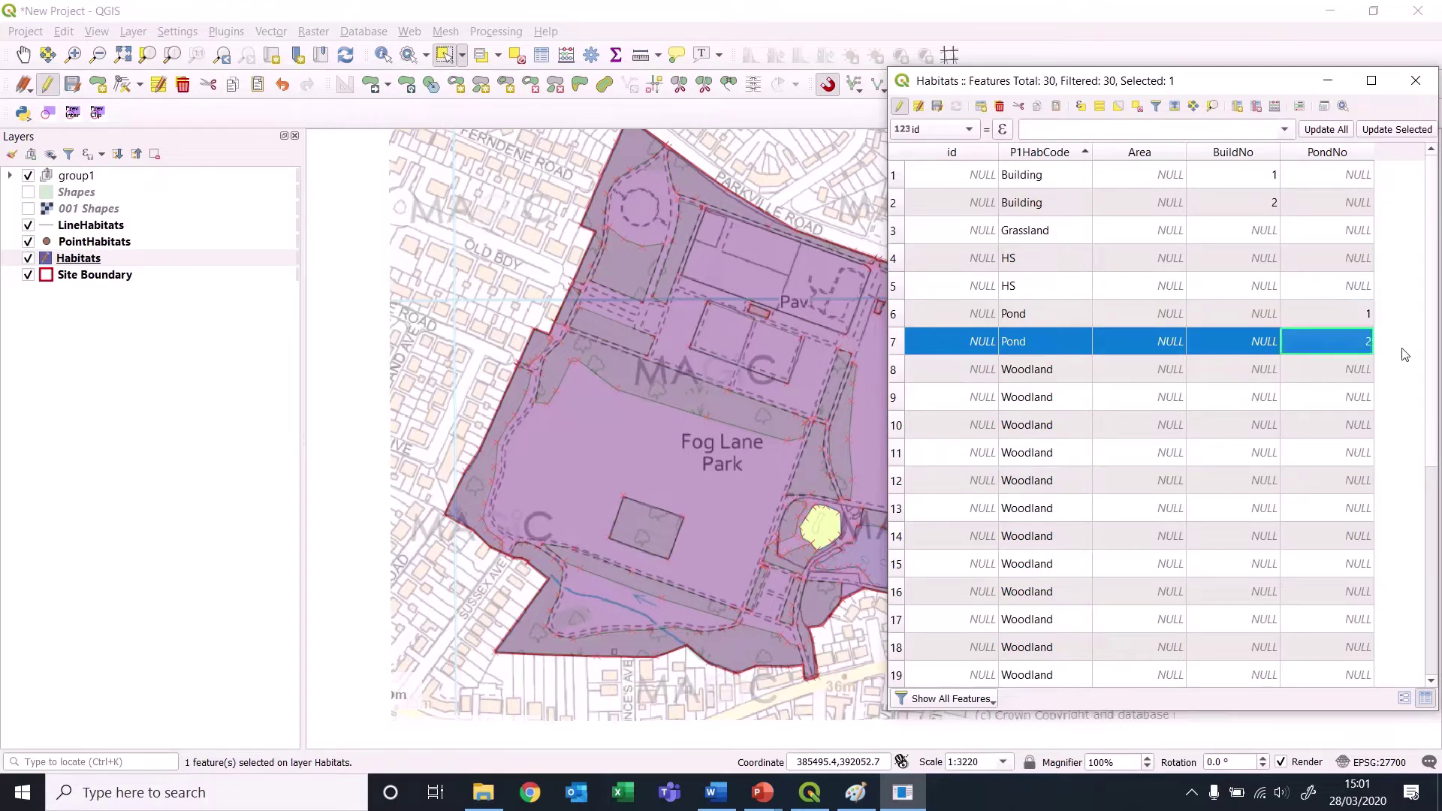
scroll(1028, 461, "down", 4)
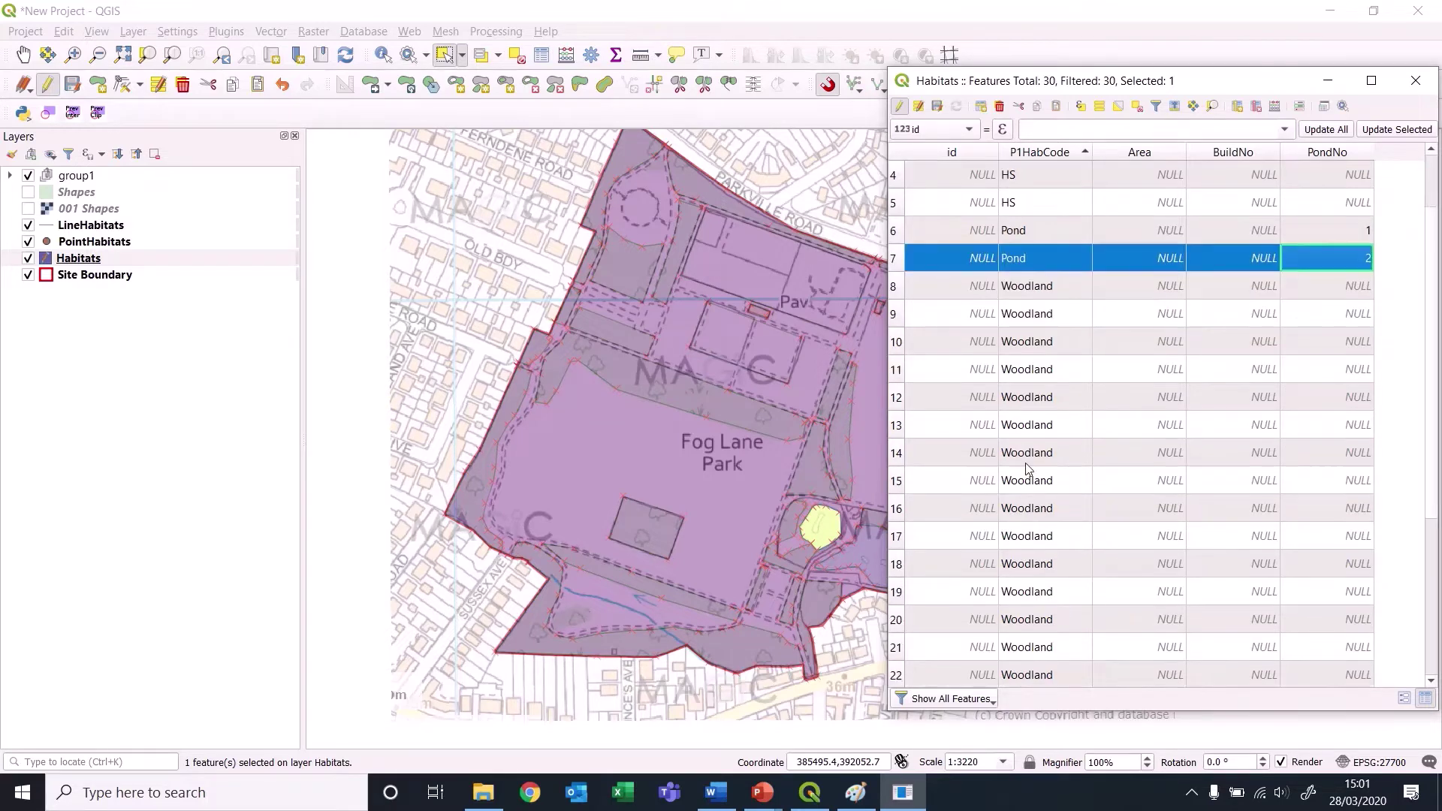
scroll(1031, 459, "up", 4)
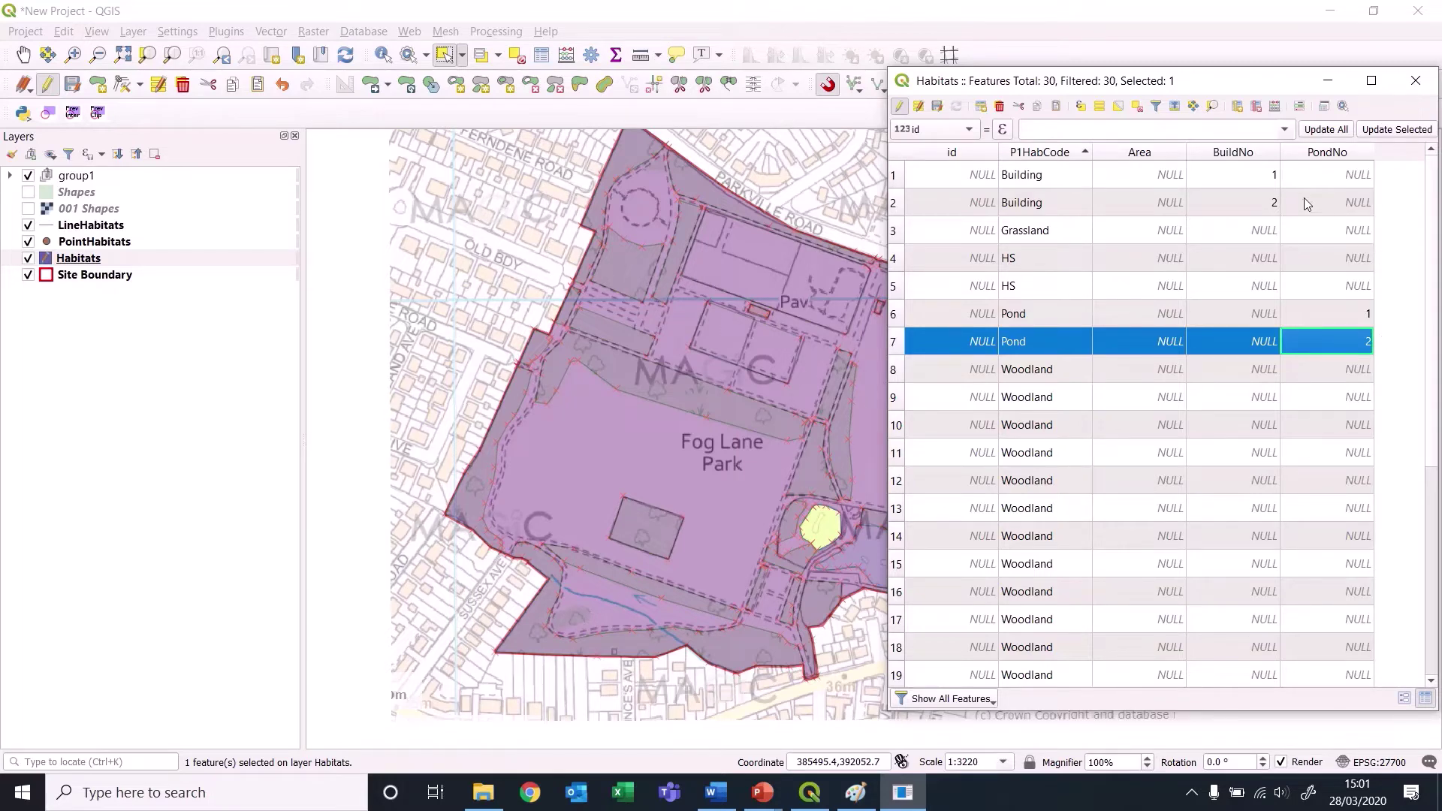
Try to enter B1 and B2 as the building numbers, and re-enter 1 and 2 as the pond numbers.
double_click(1239, 180)
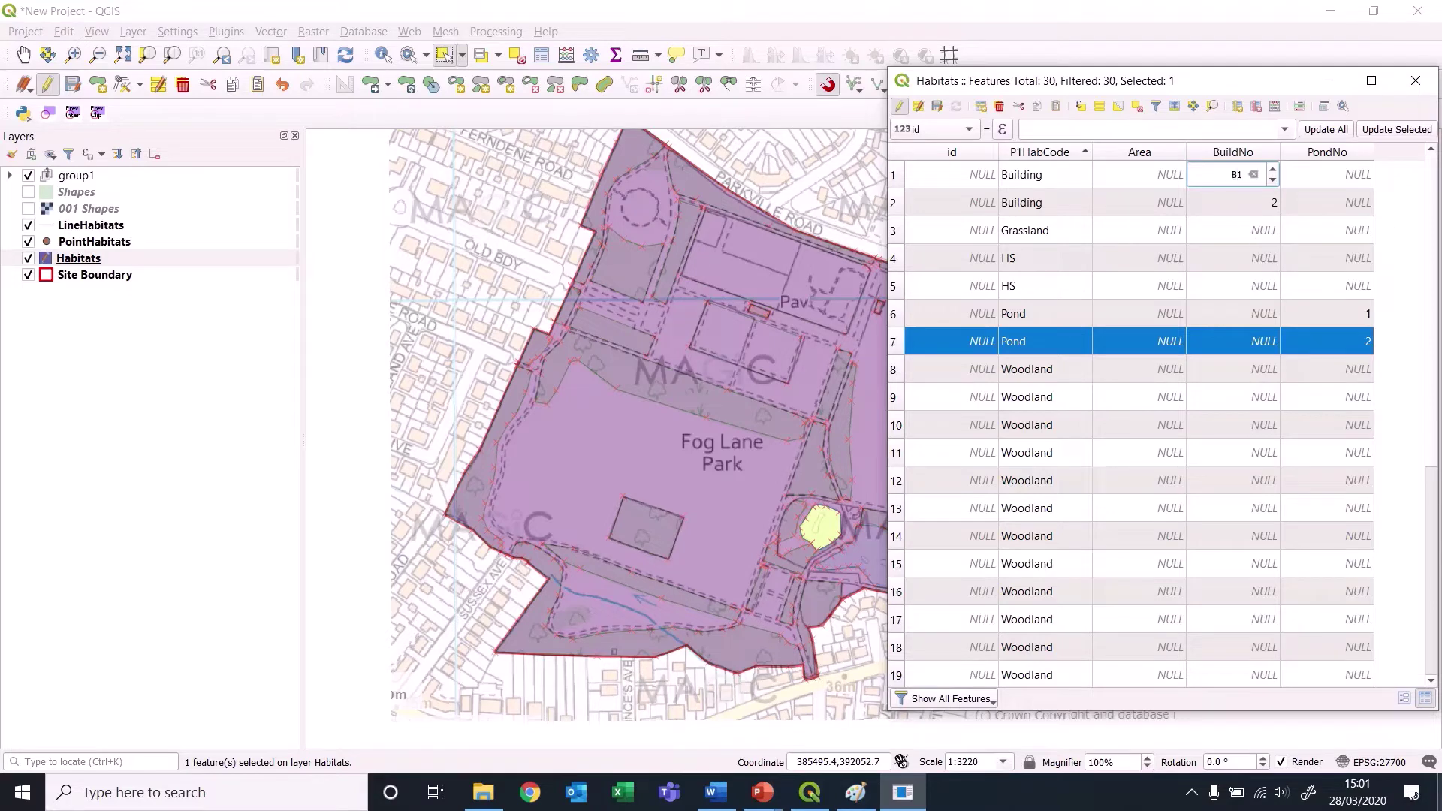
double_click(1256, 204)
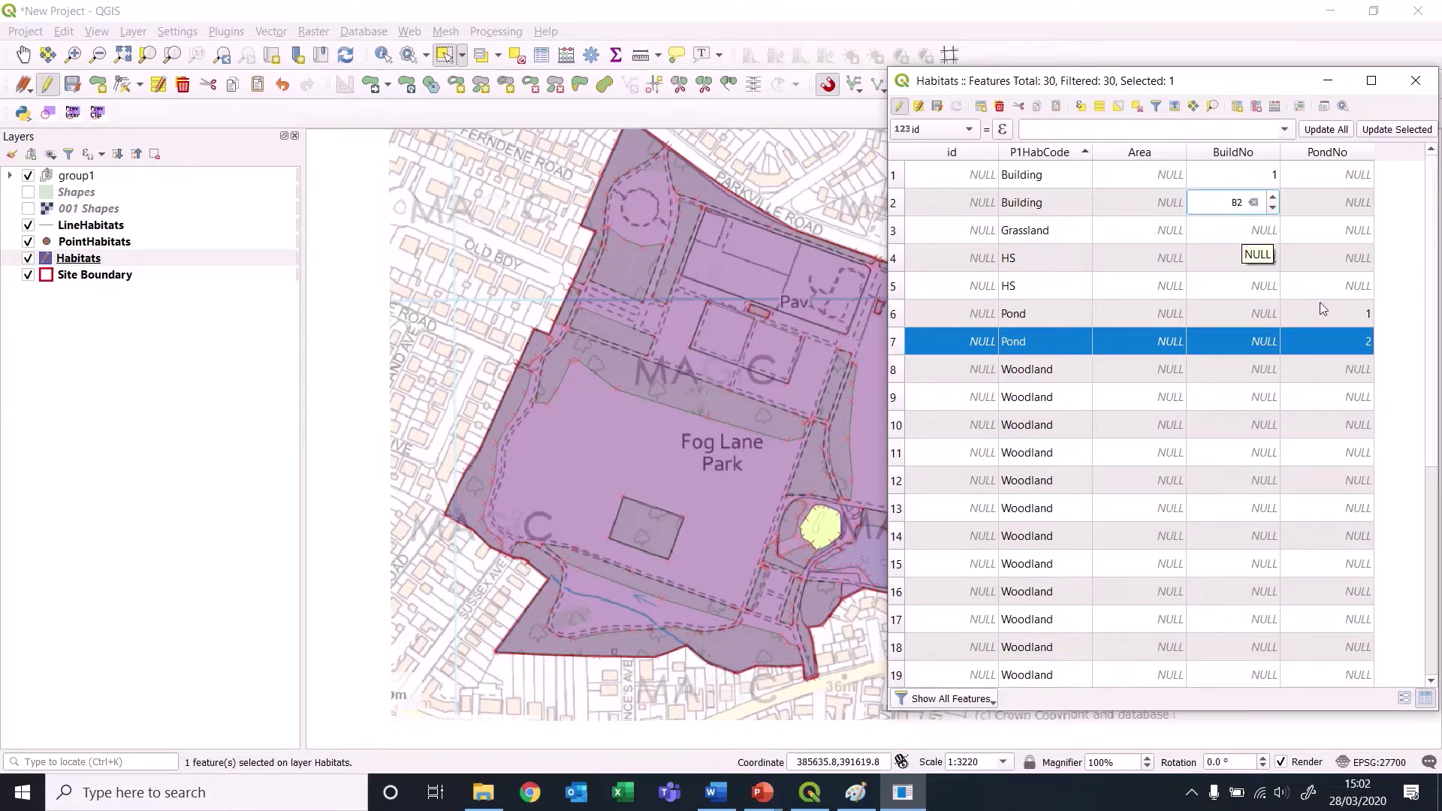
double_click(1340, 320)
type("1")
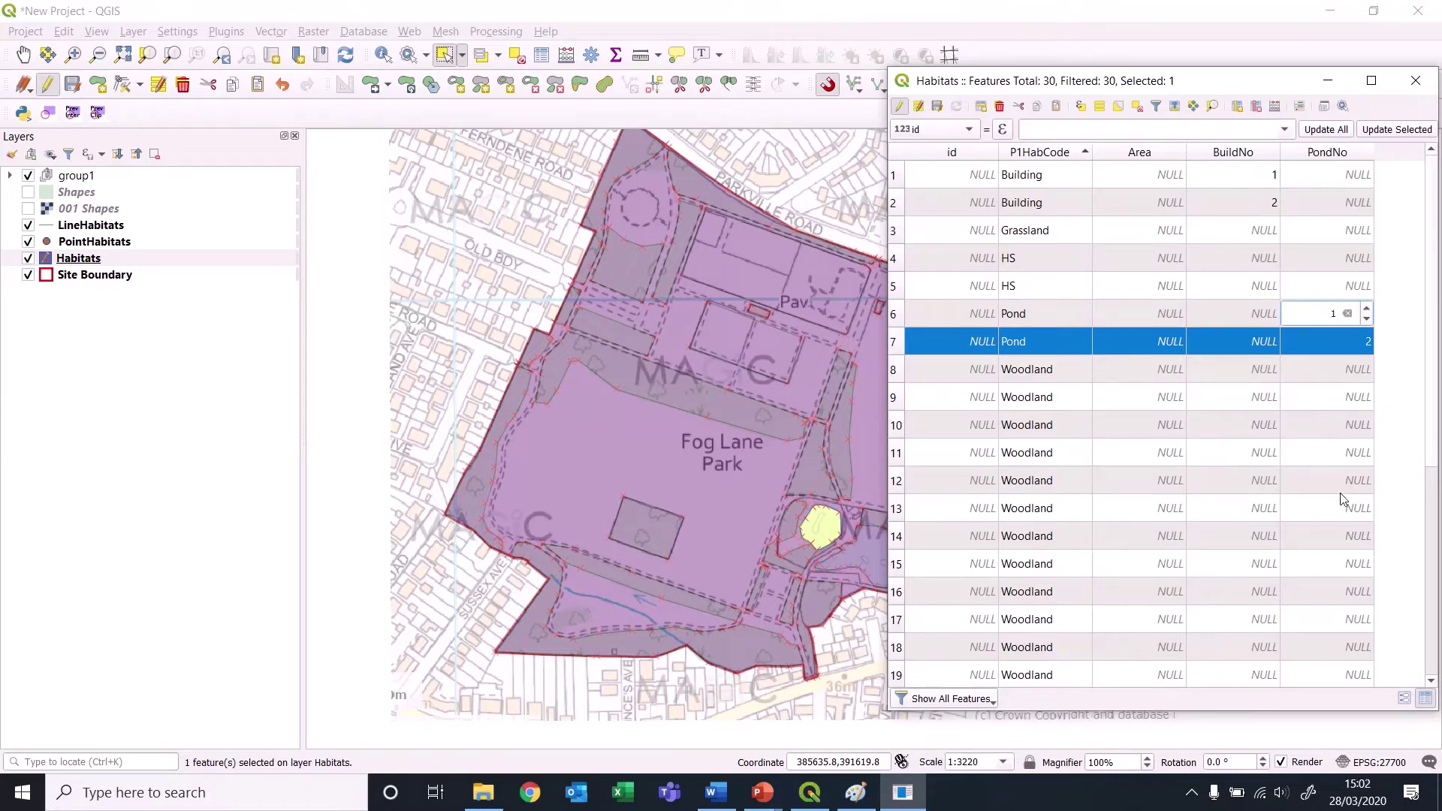
key("Return")
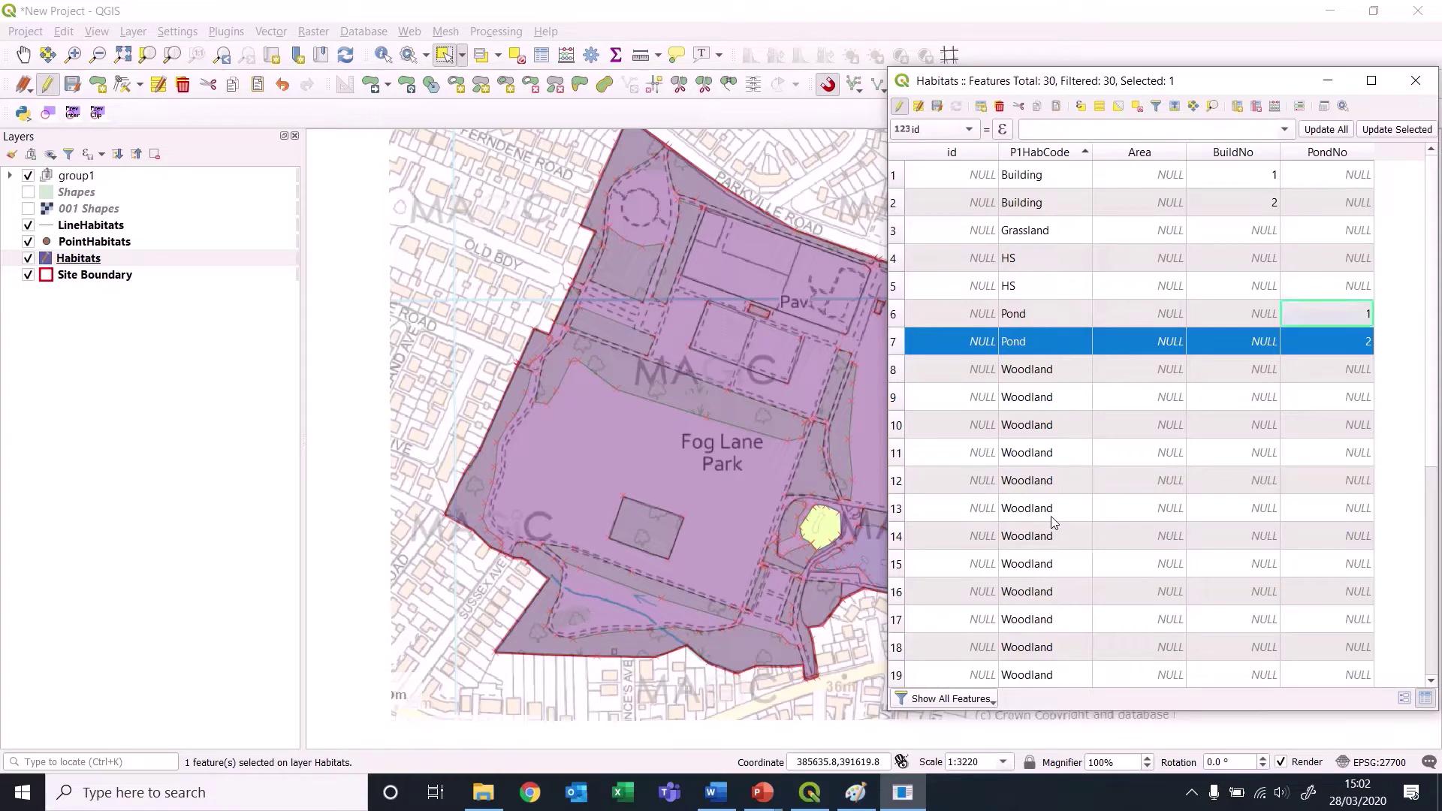
key("Down")
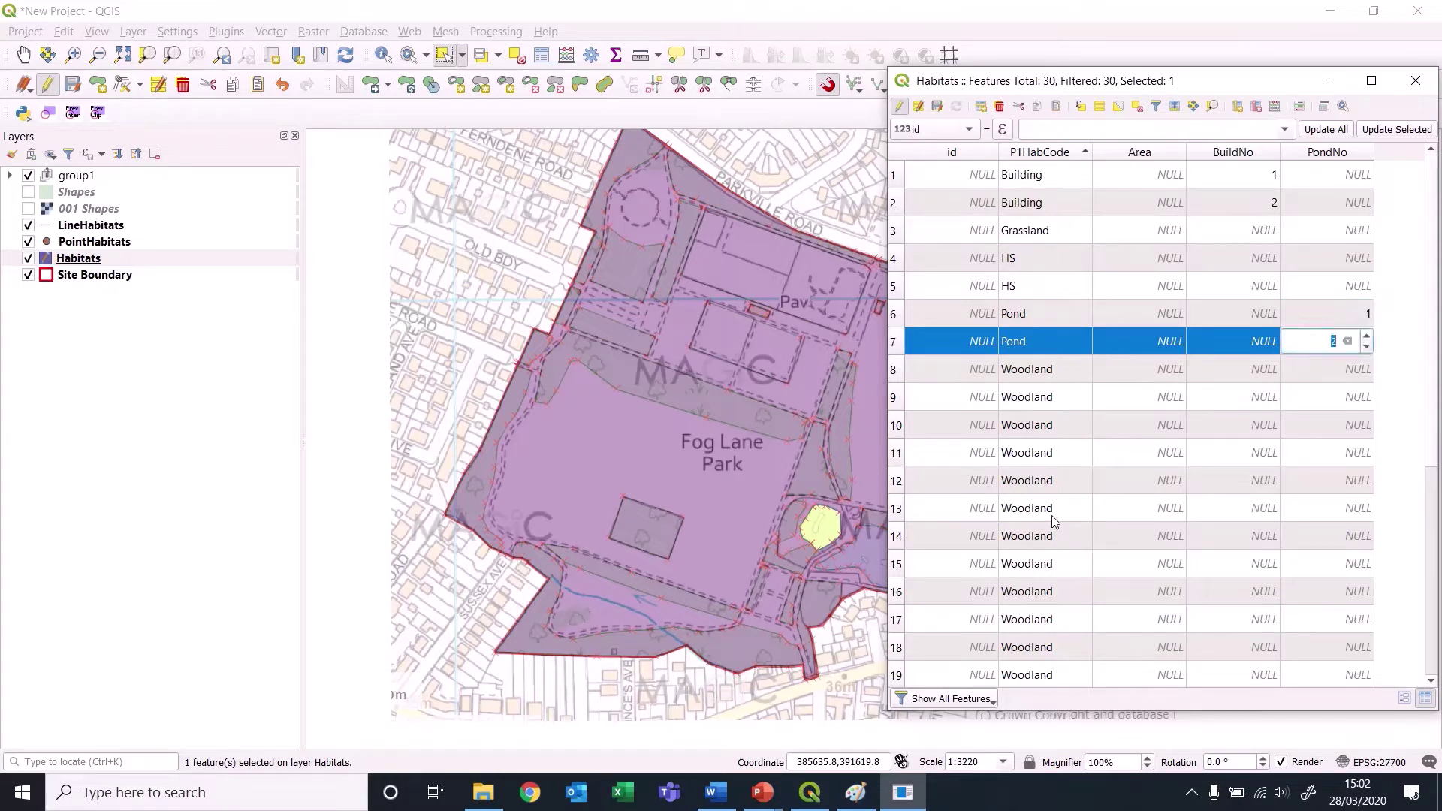
type("2")
key("Return")
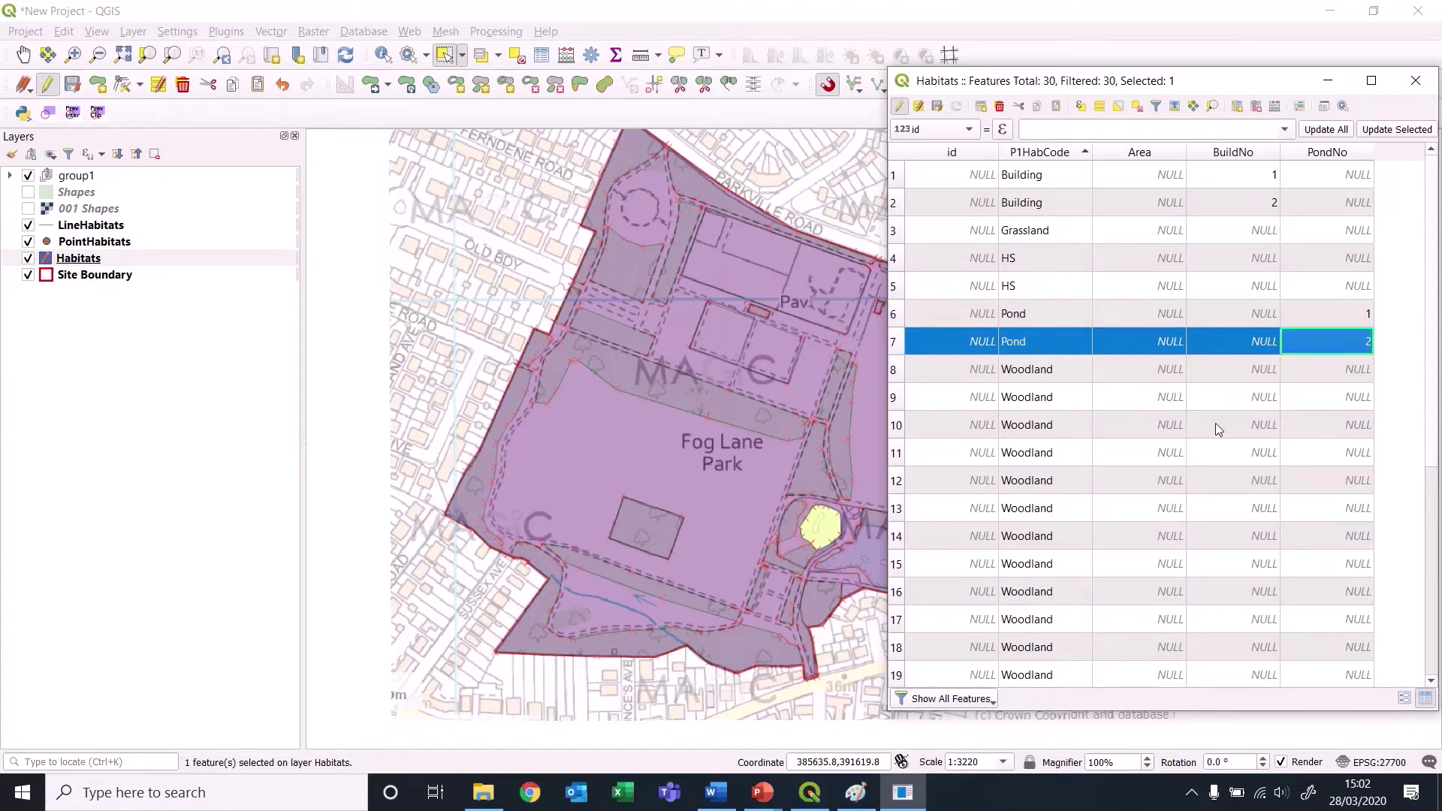
Sort the table by BuildNo, and delete the BuildNo and PondNo fields from the Habitats layer.
left_click(1241, 154)
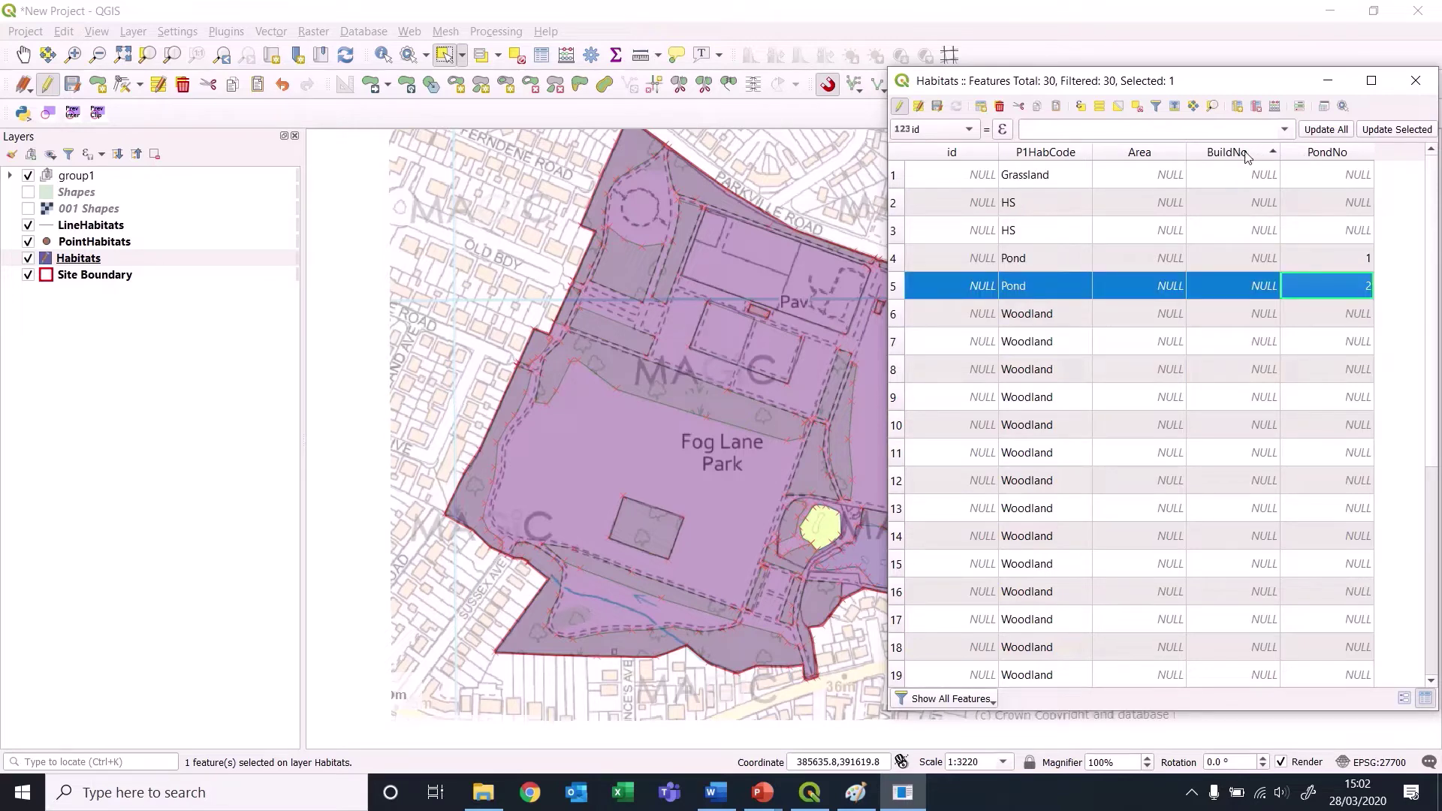
left_click(1248, 154)
left_click(1257, 107)
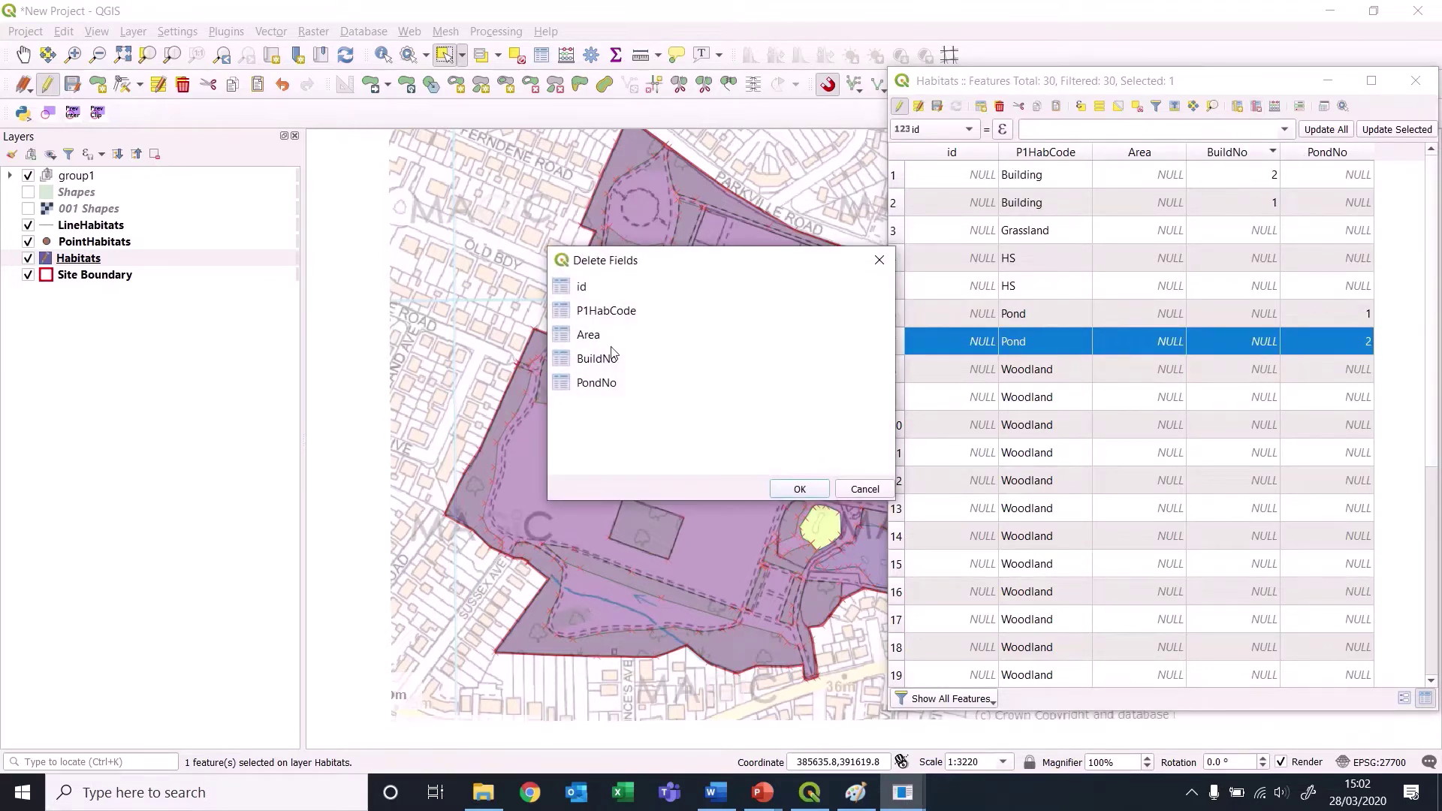
left_click(598, 359)
left_click(601, 385, "ctrl")
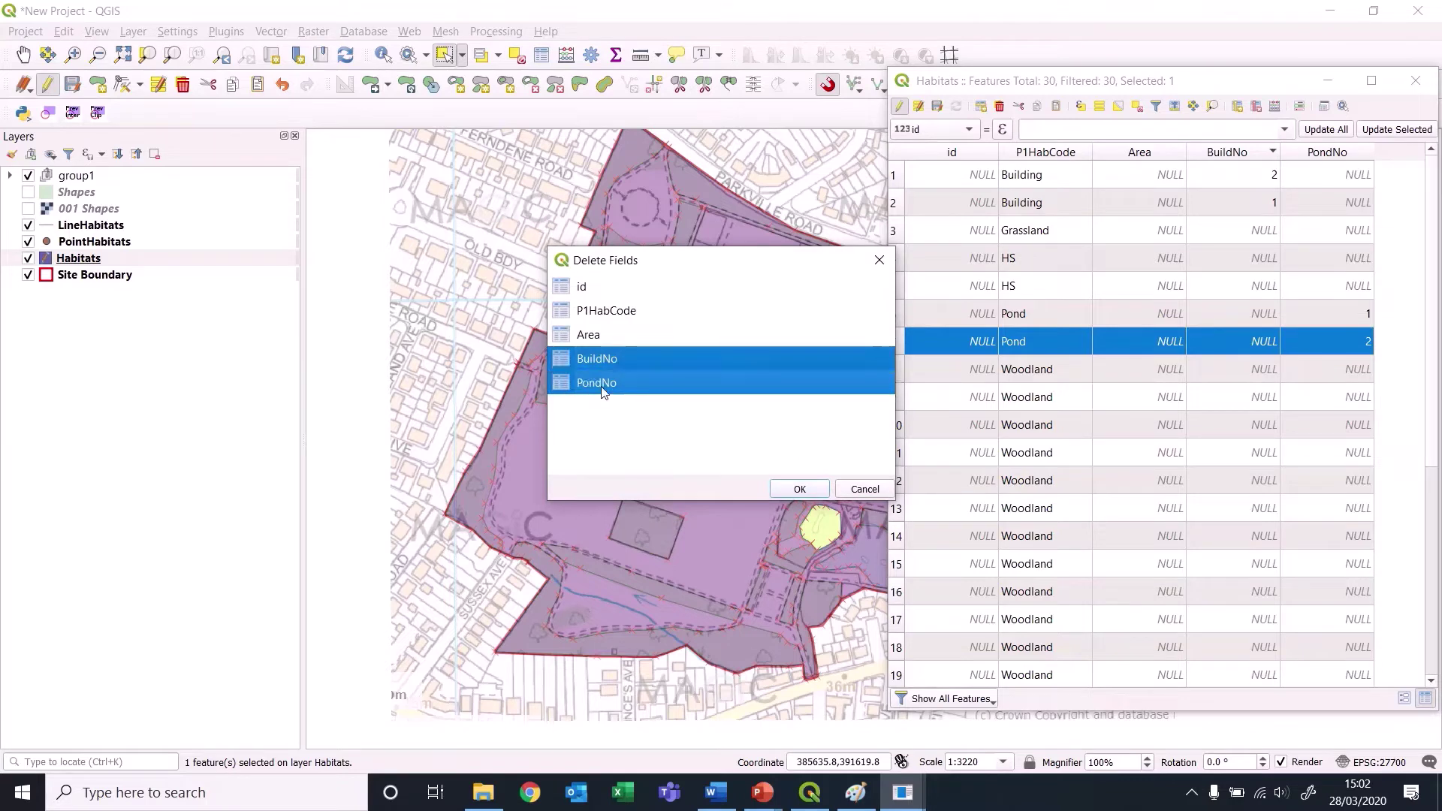
left_click(798, 488)
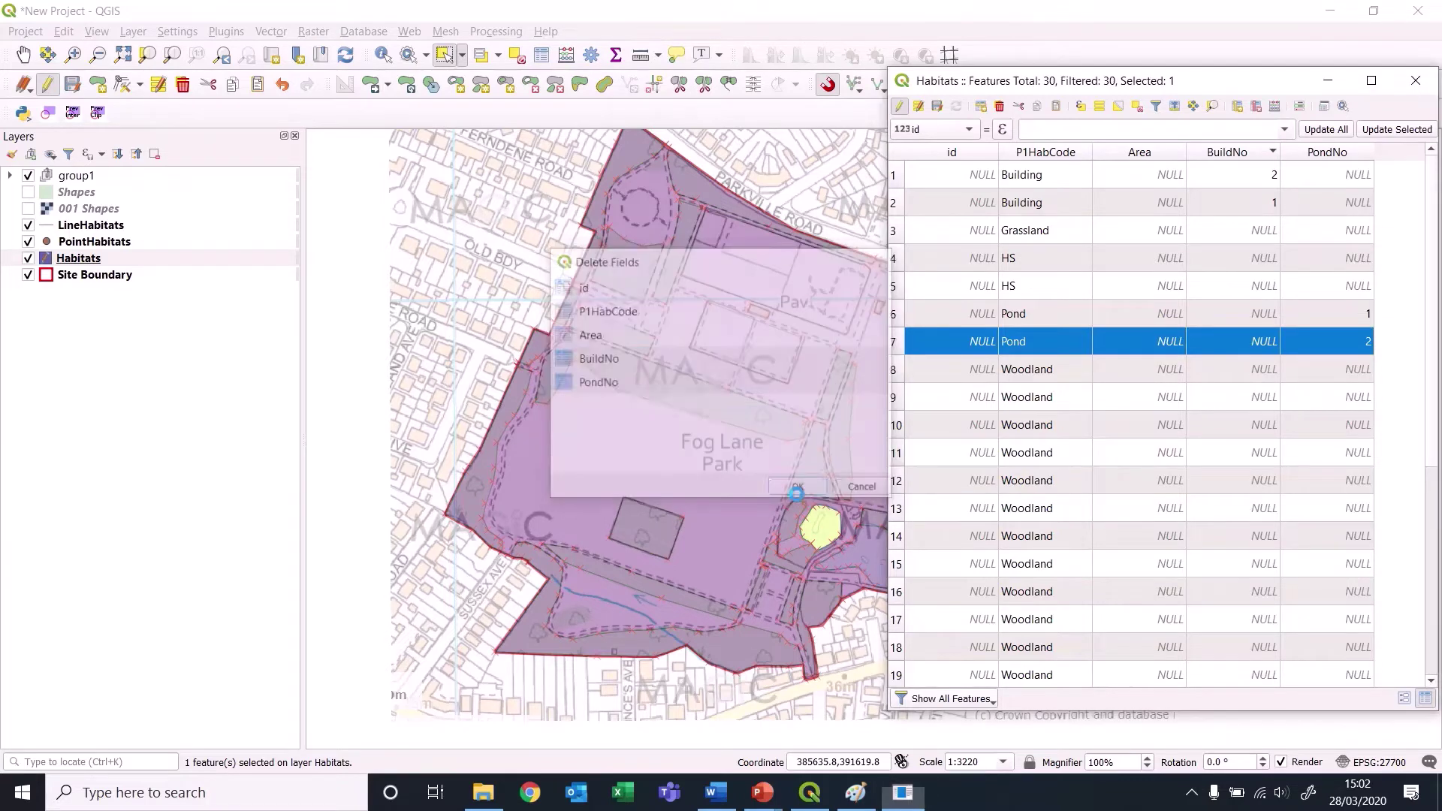
Add a text (string) field named BuildNo with length 3 to the Habitats layer.
left_click(1238, 107)
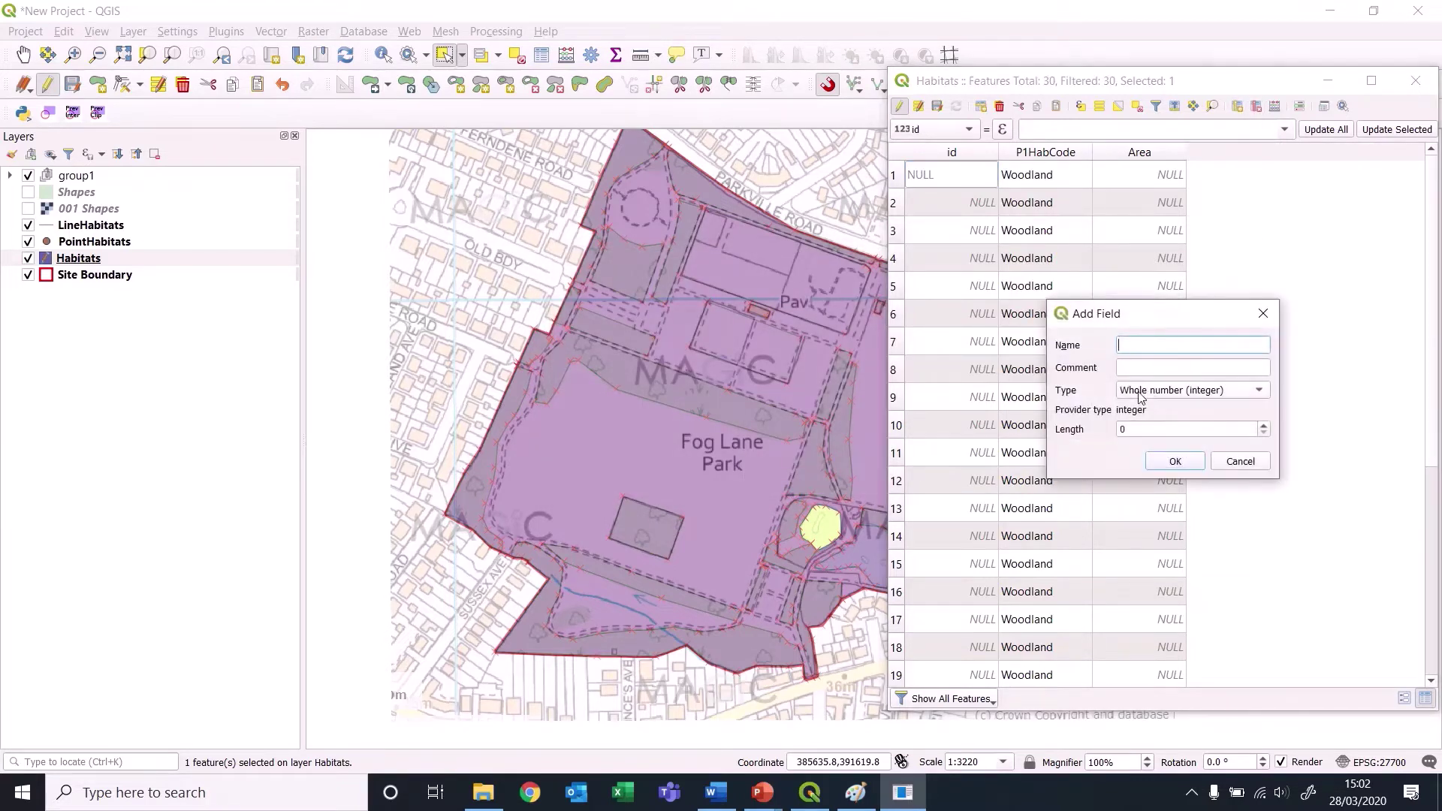
left_click(1140, 394)
left_click(1147, 445)
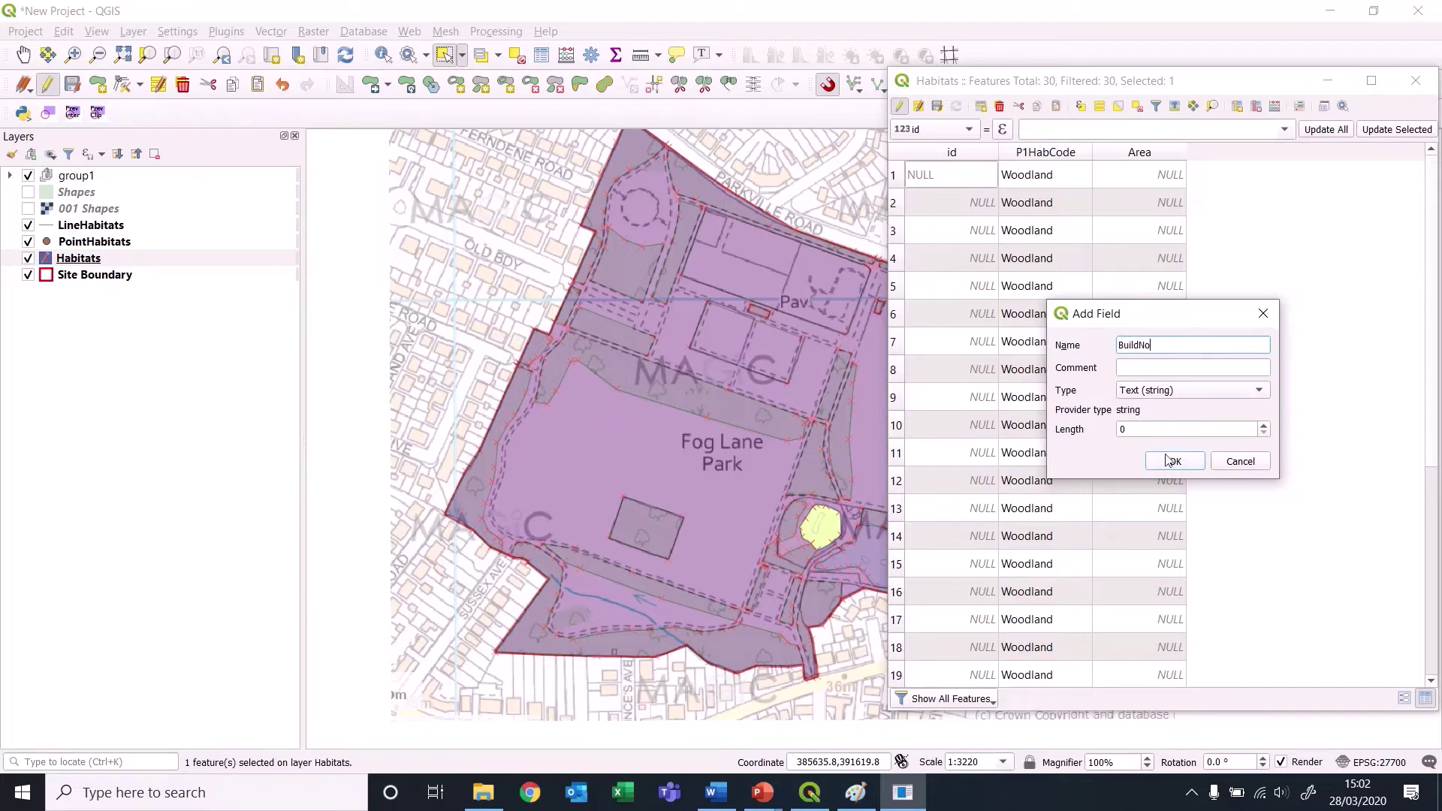
double_click(1127, 429)
type("3")
left_click(1162, 461)
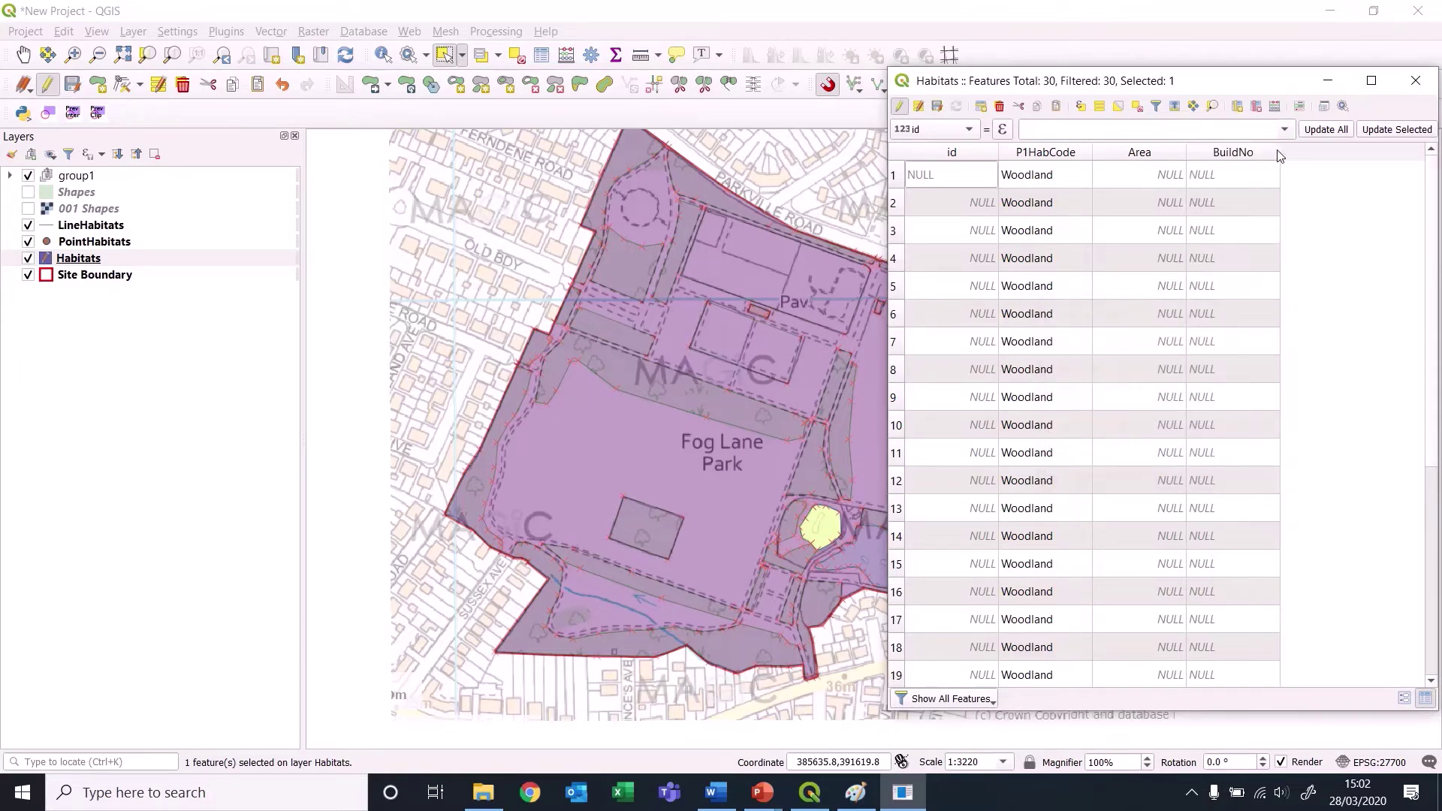
Add a text (string) field named PondNo with length 3 to the Habitats layer.
left_click(1238, 106)
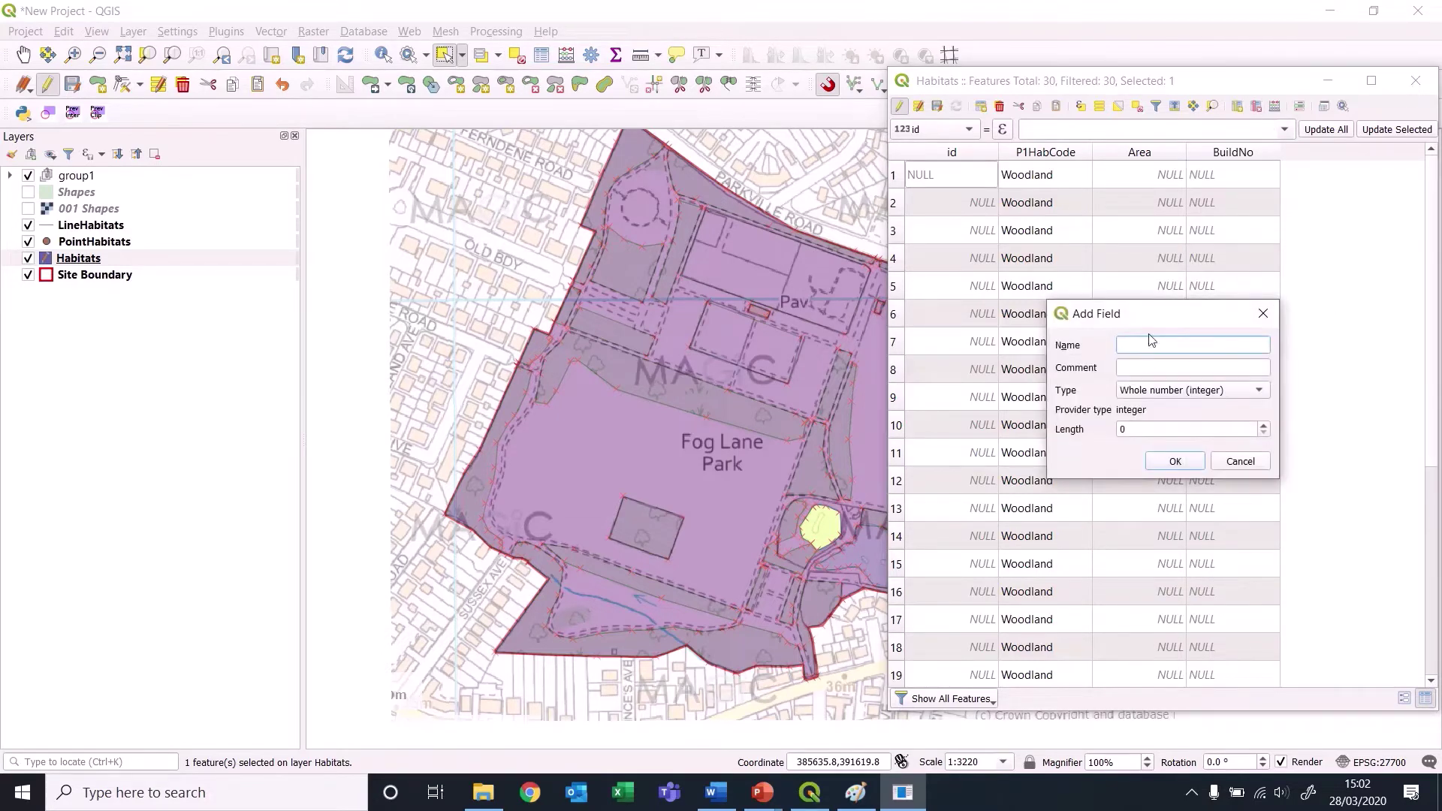
type("PondNo")
double_click(1135, 428)
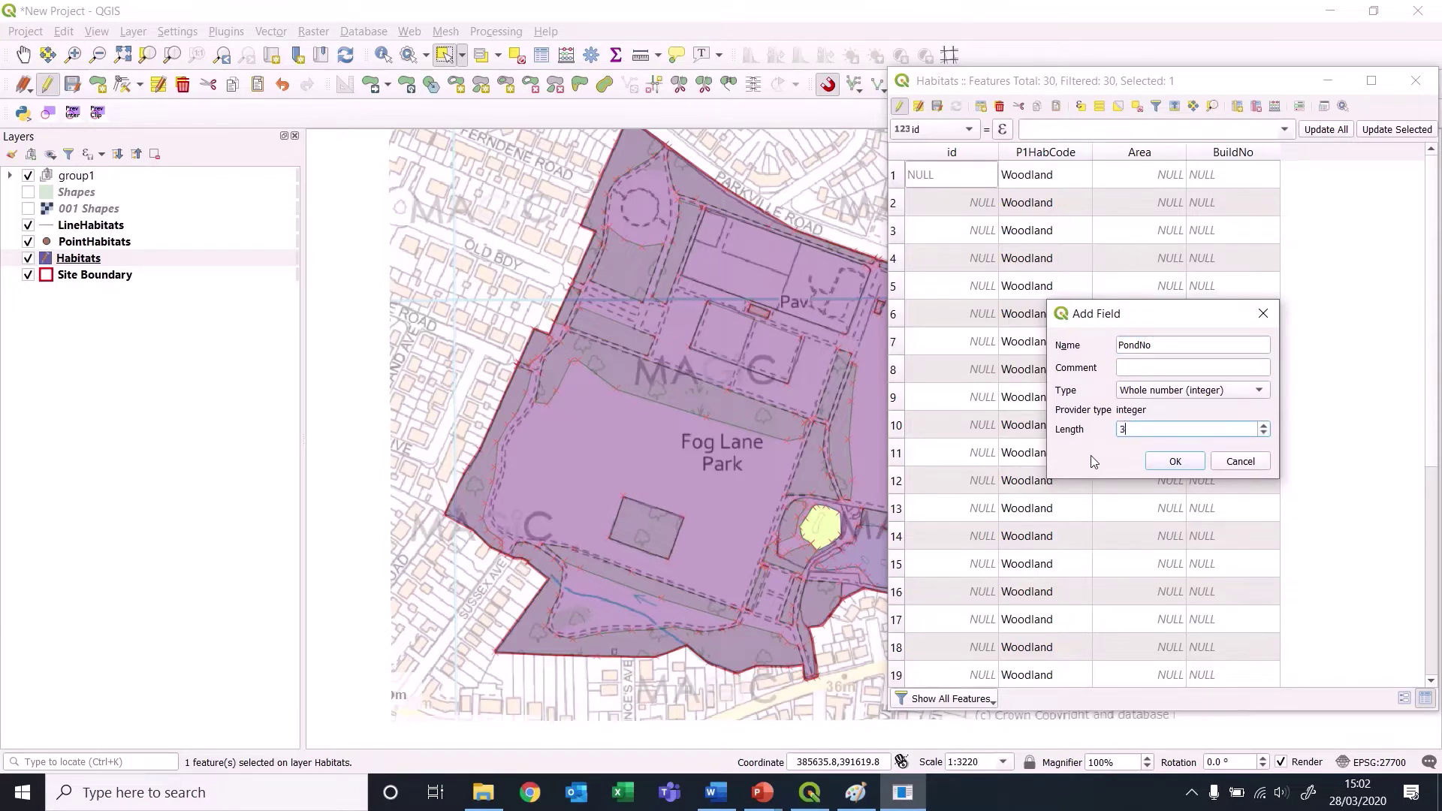
left_click(1195, 390)
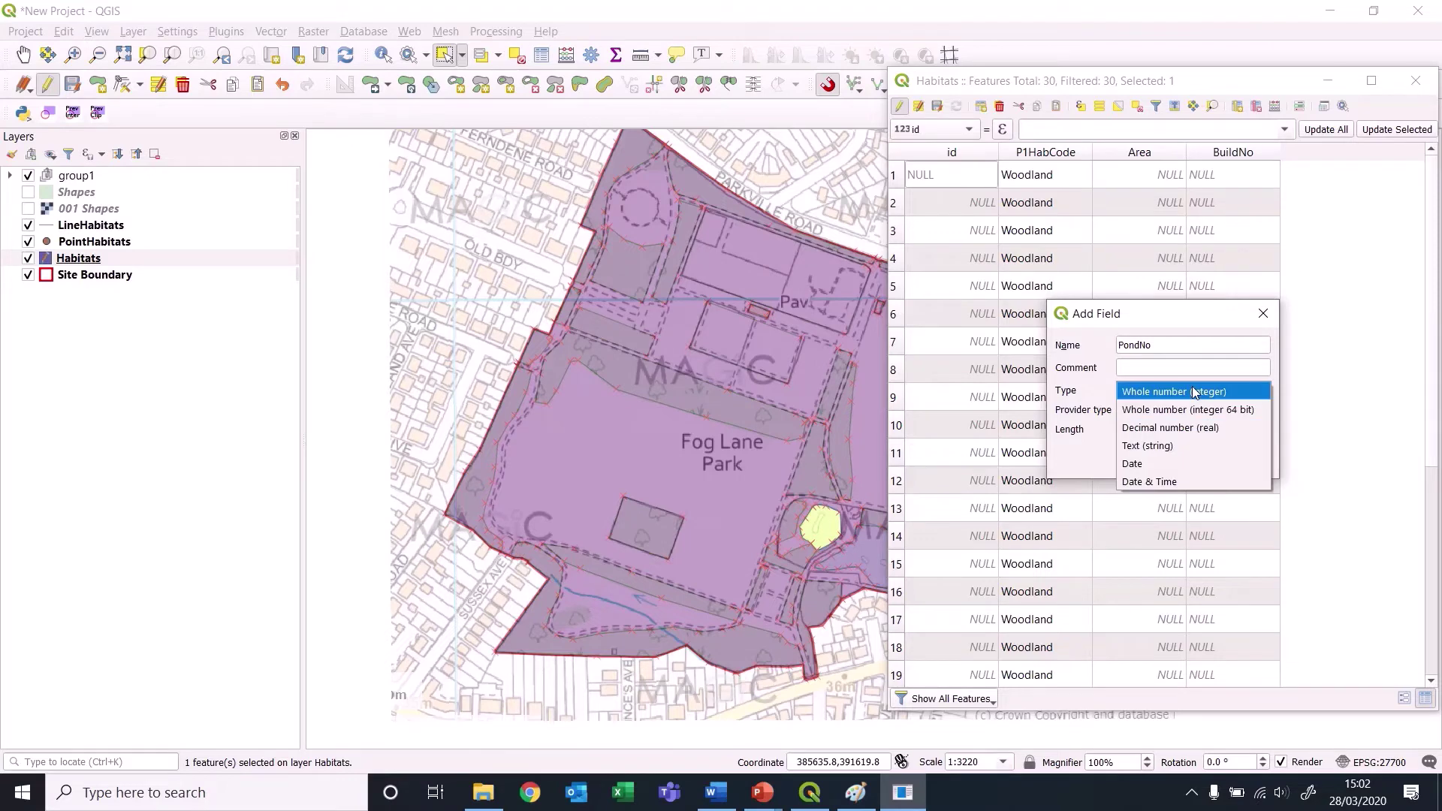
left_click(1149, 445)
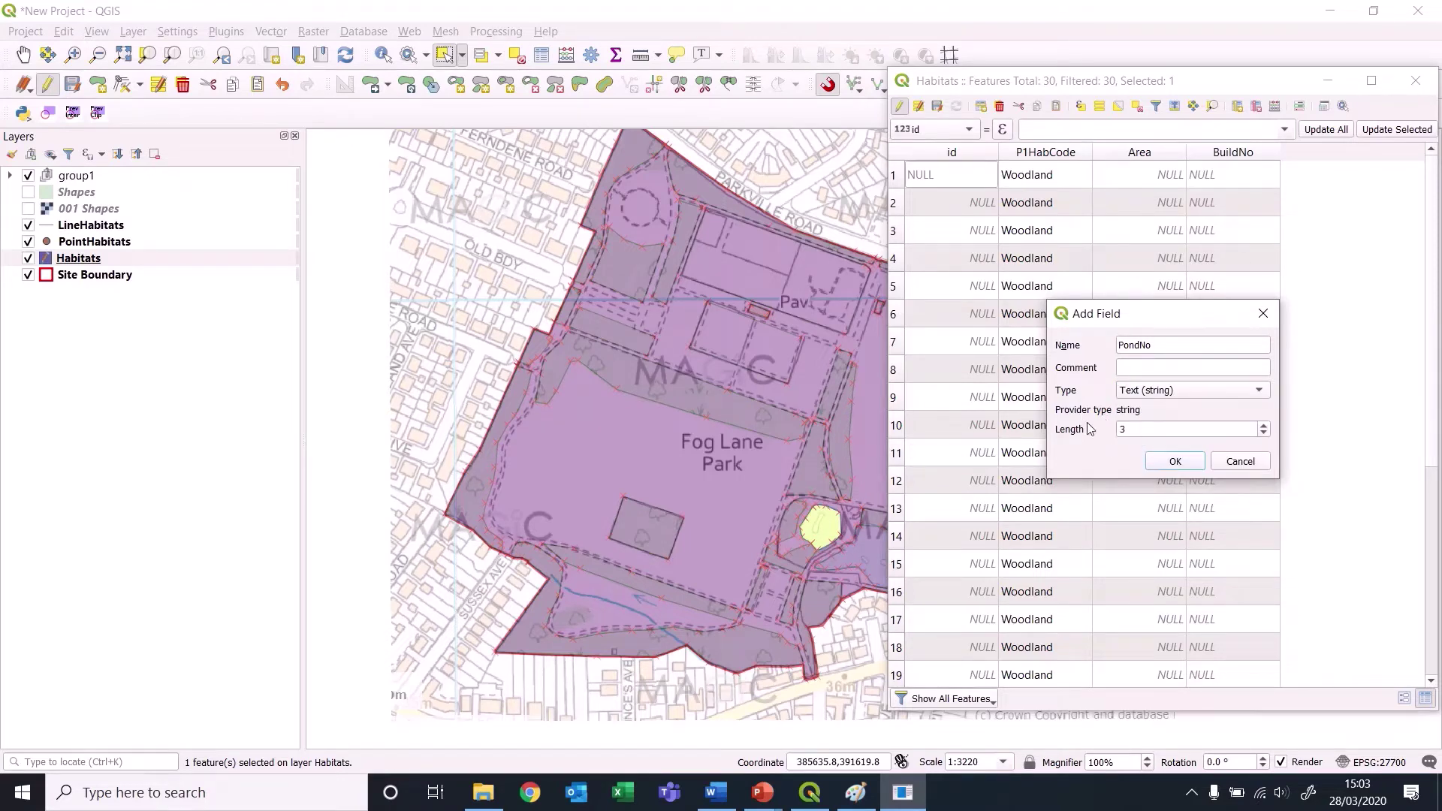
left_click(1175, 462)
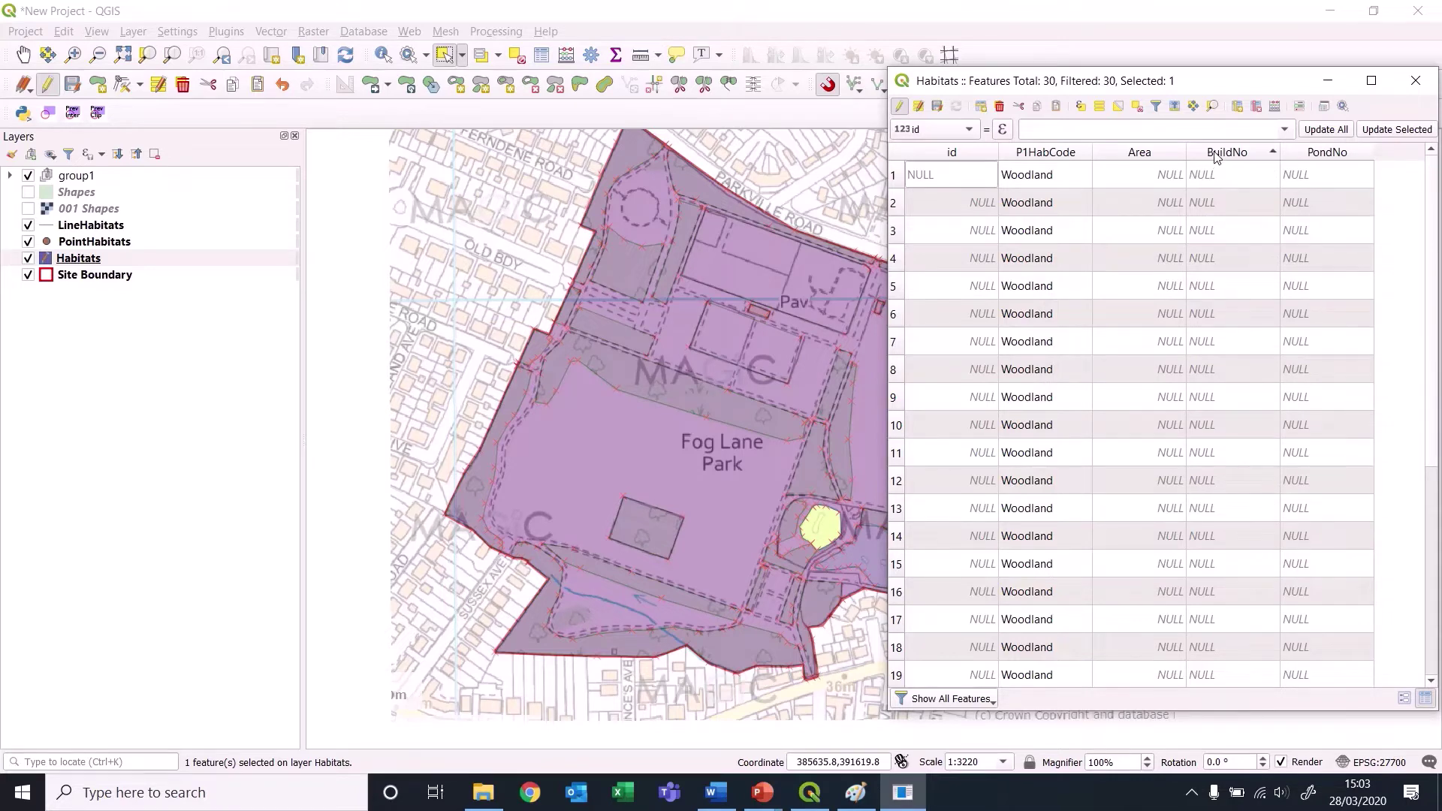
Sort the table by P1HabCode and set BuildNo to B1 and B2 for the two Building features.
left_click(1039, 153)
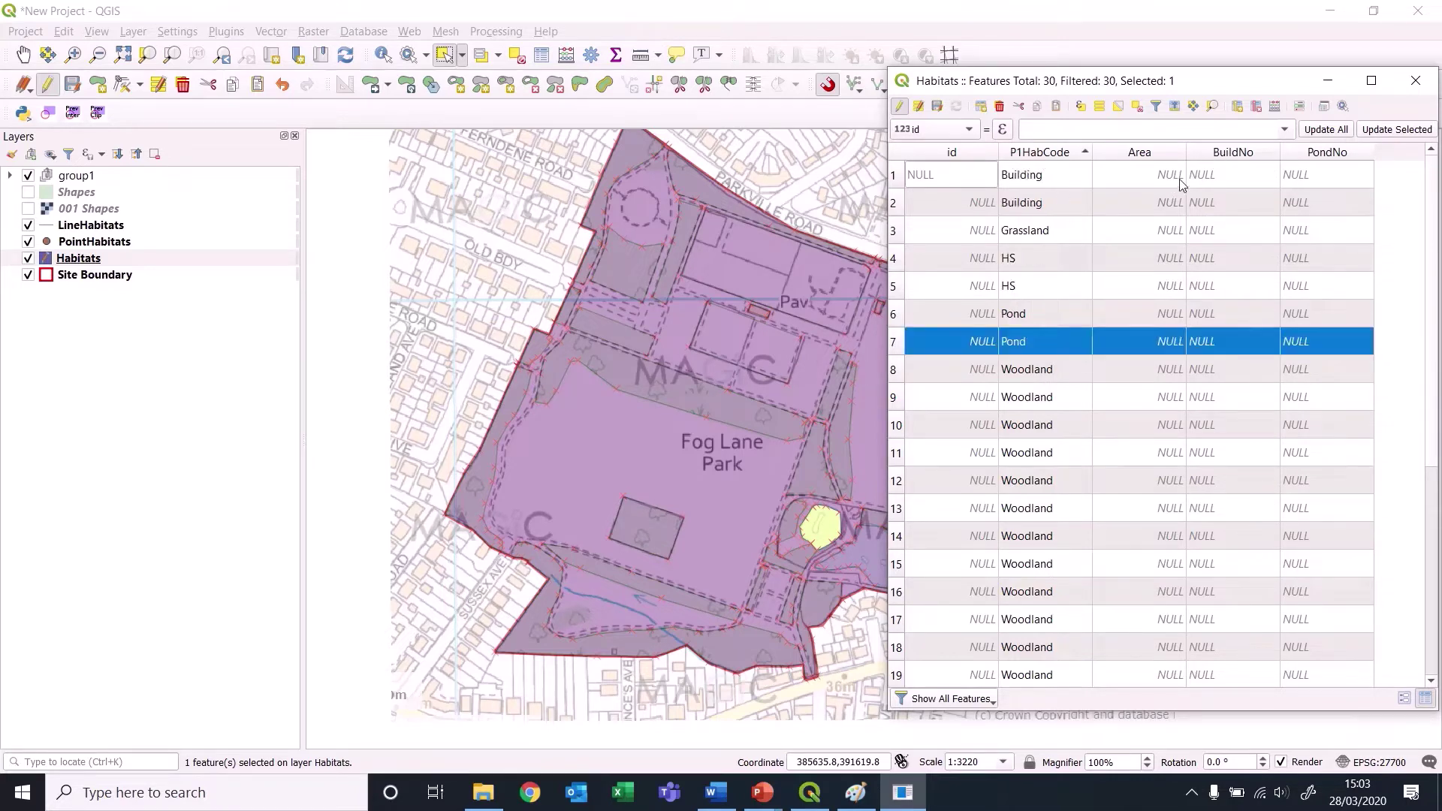
double_click(1213, 174)
type("B1")
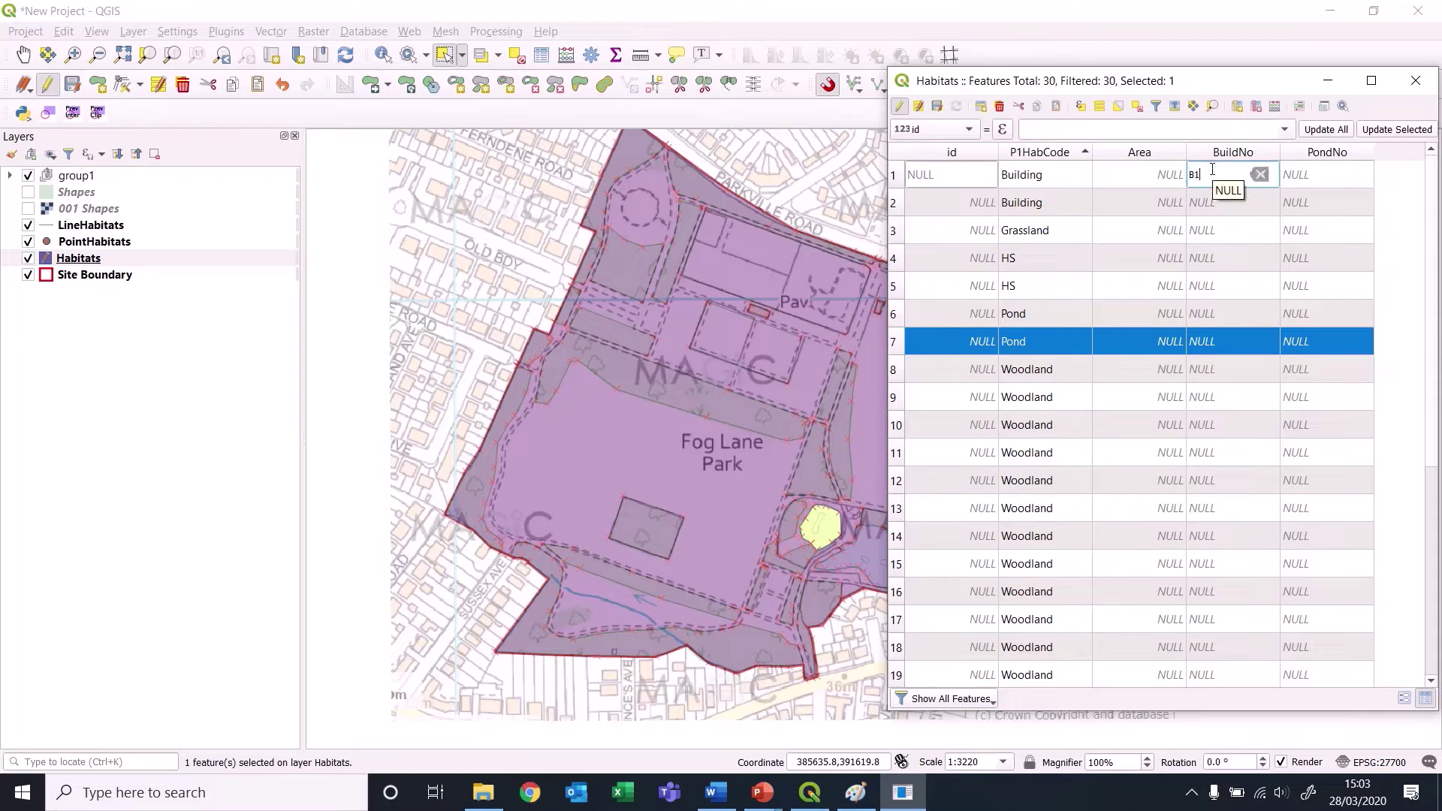
key("Down")
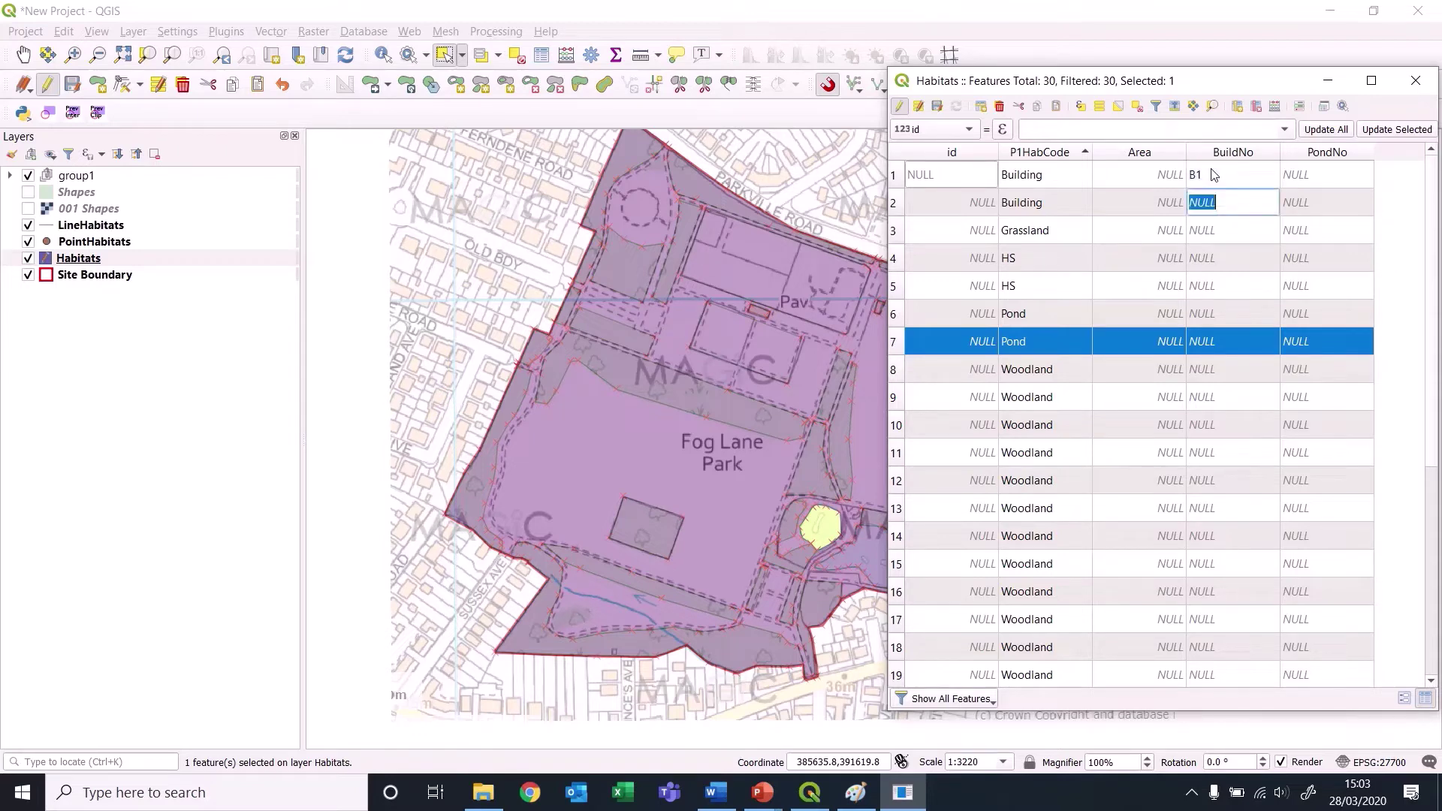
type("B2")
key("Return")
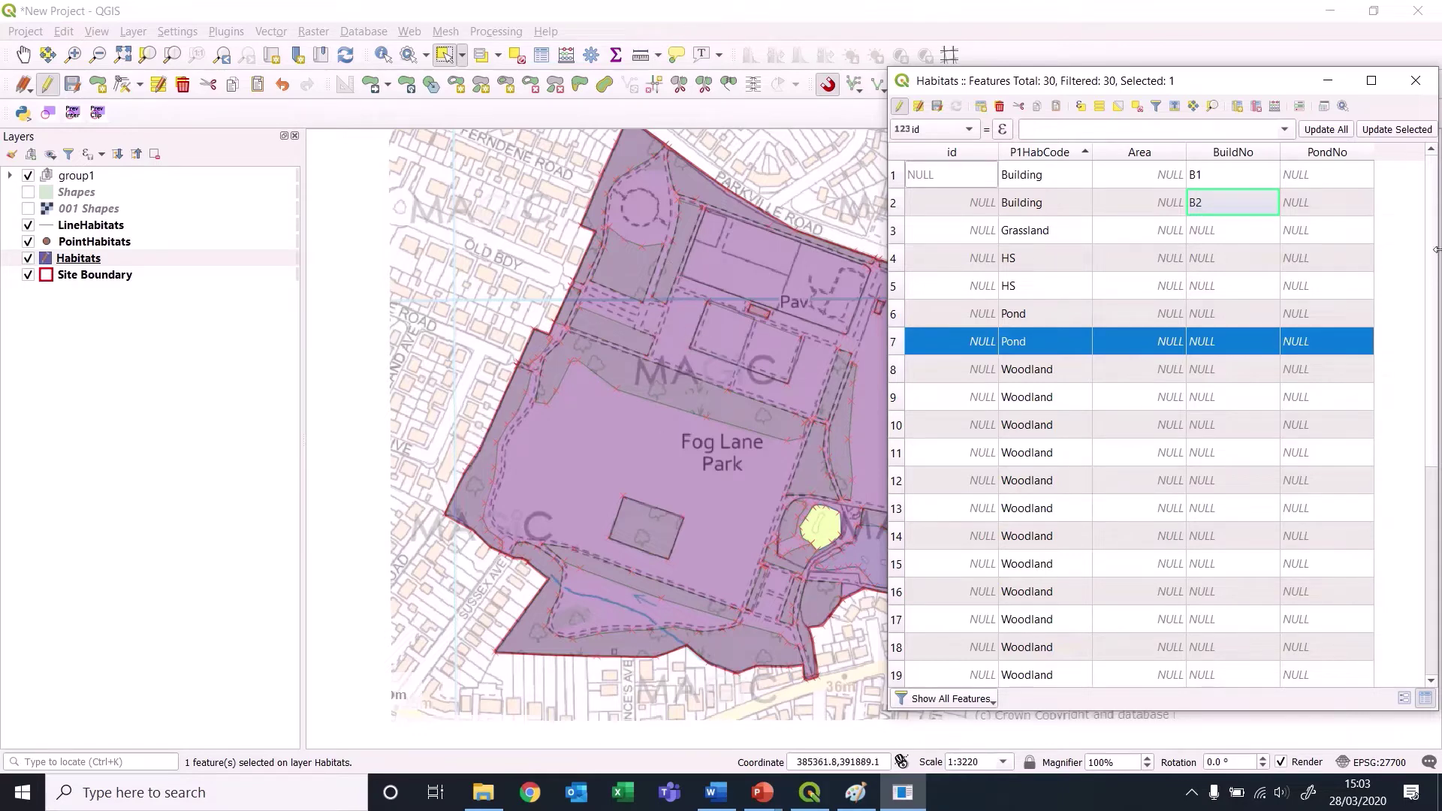
Set PondNo to P1 for the first Pond feature and P2 for the second.
double_click(1297, 316)
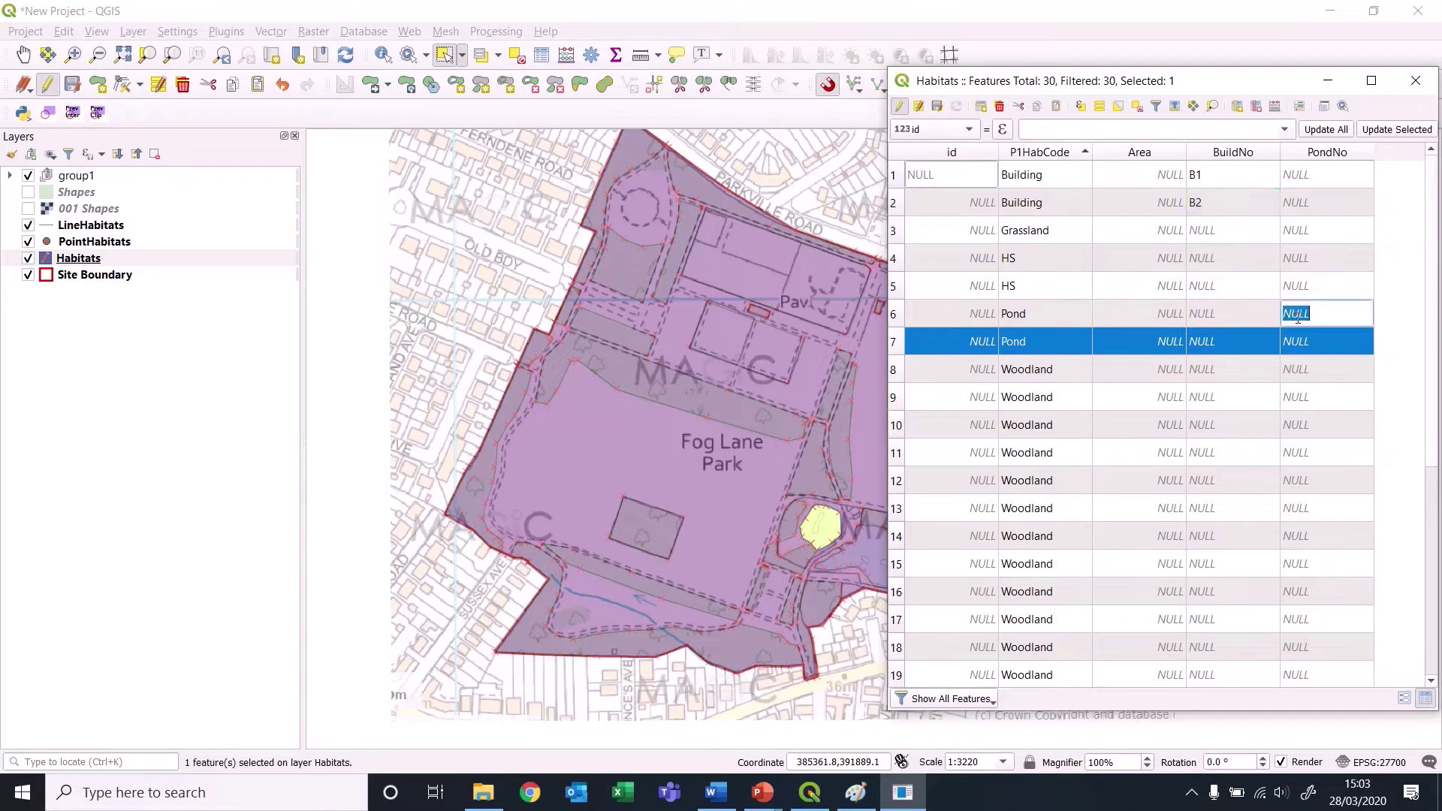
left_click(894, 314)
double_click(1323, 316)
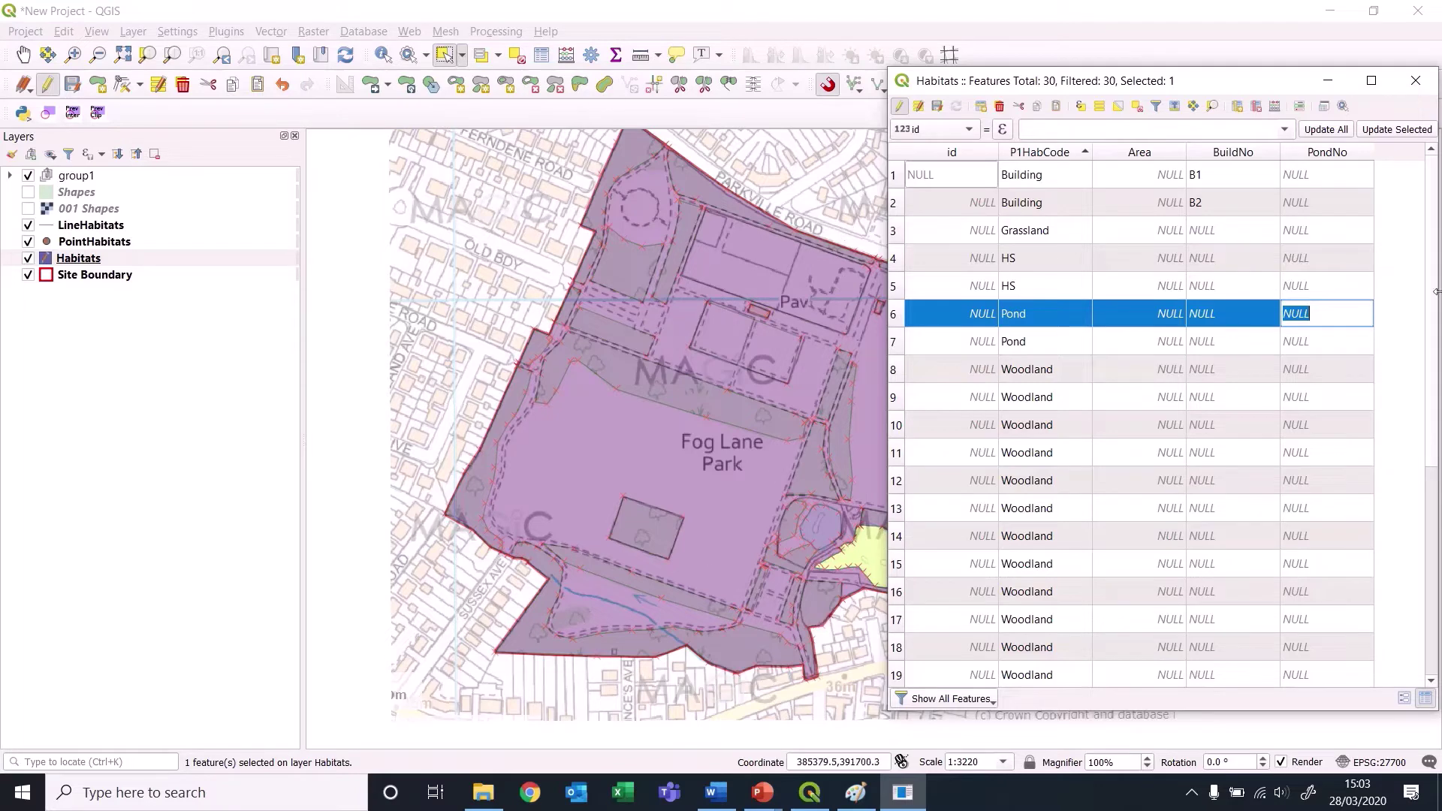
left_click(1327, 310)
key("BackSpace")
key("Return")
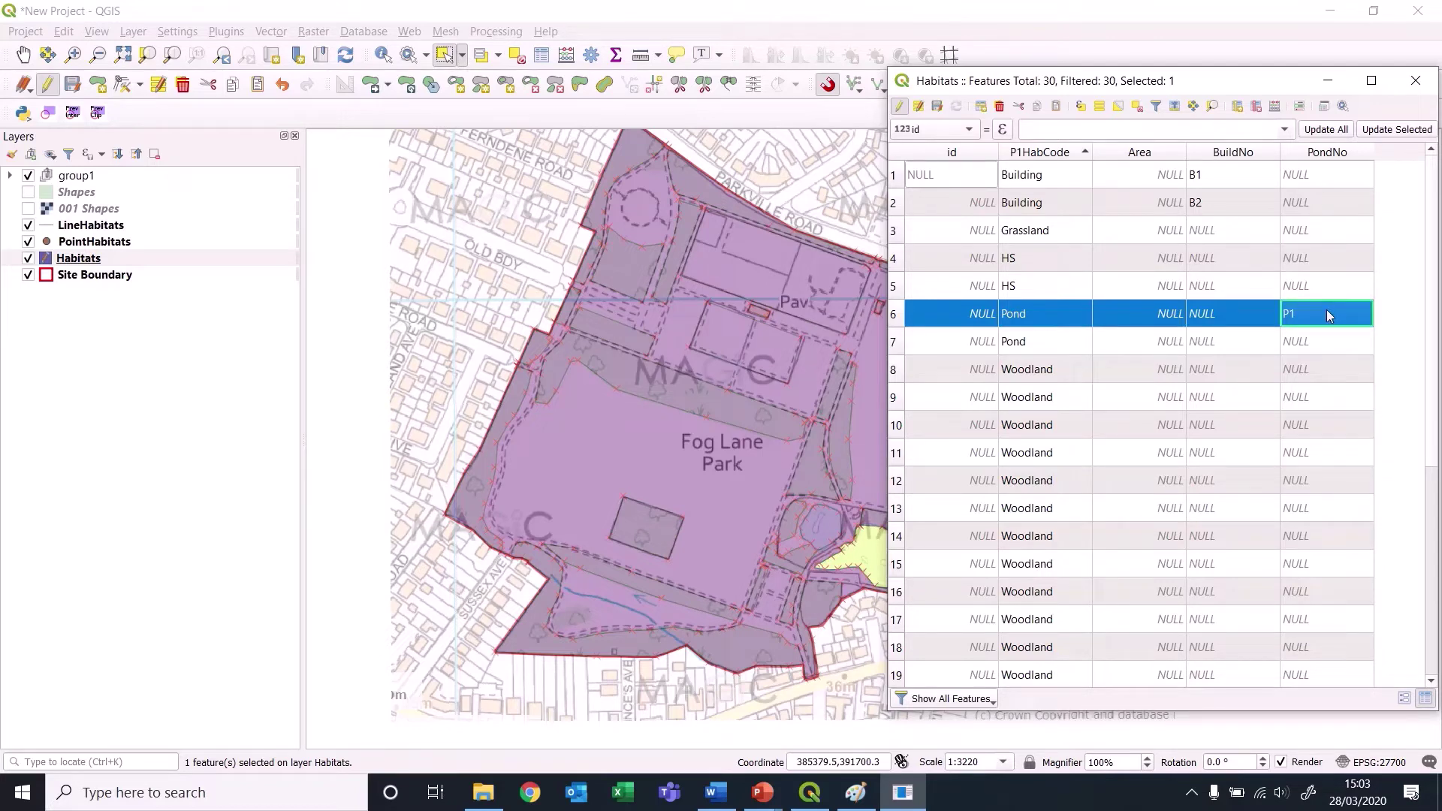
double_click(1332, 342)
type("P")
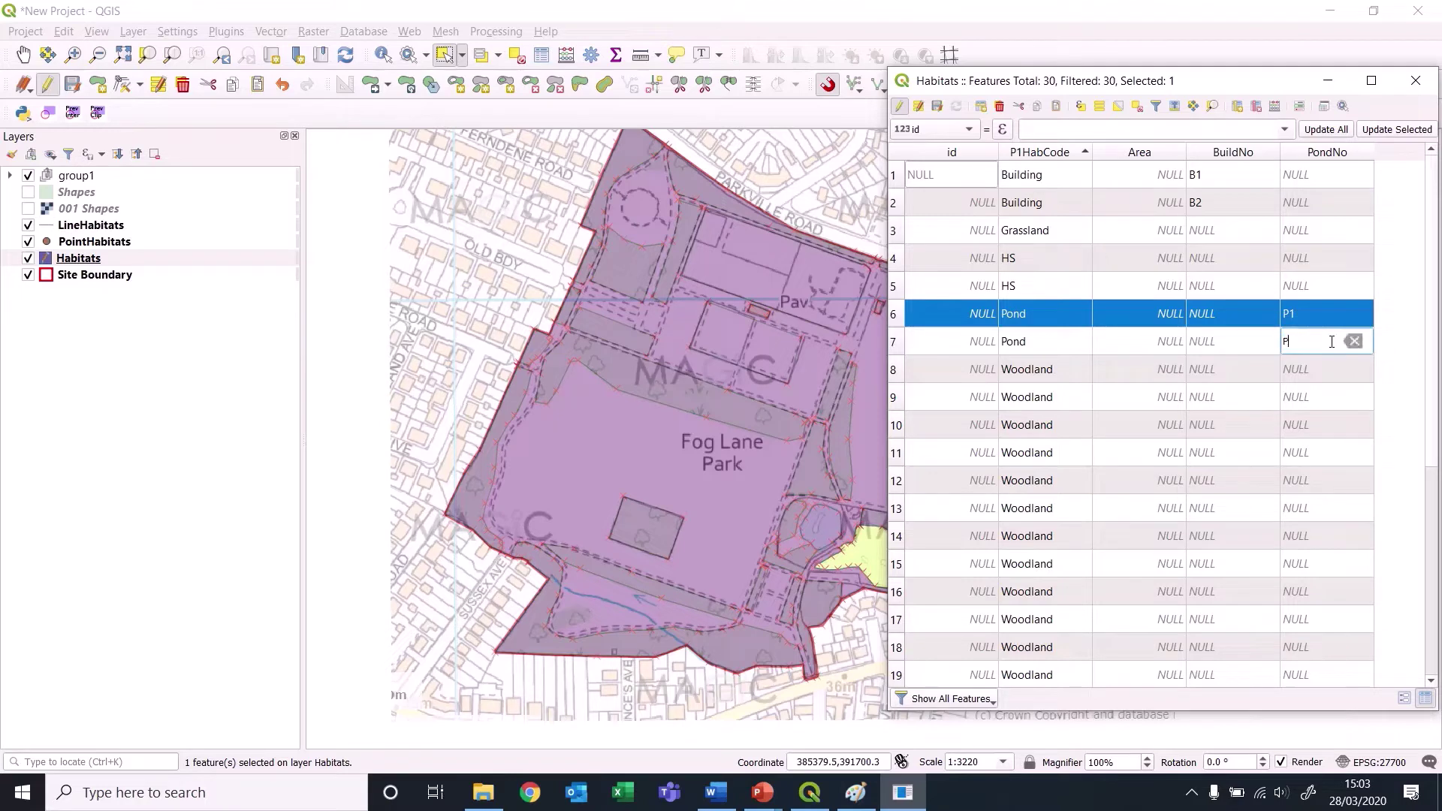
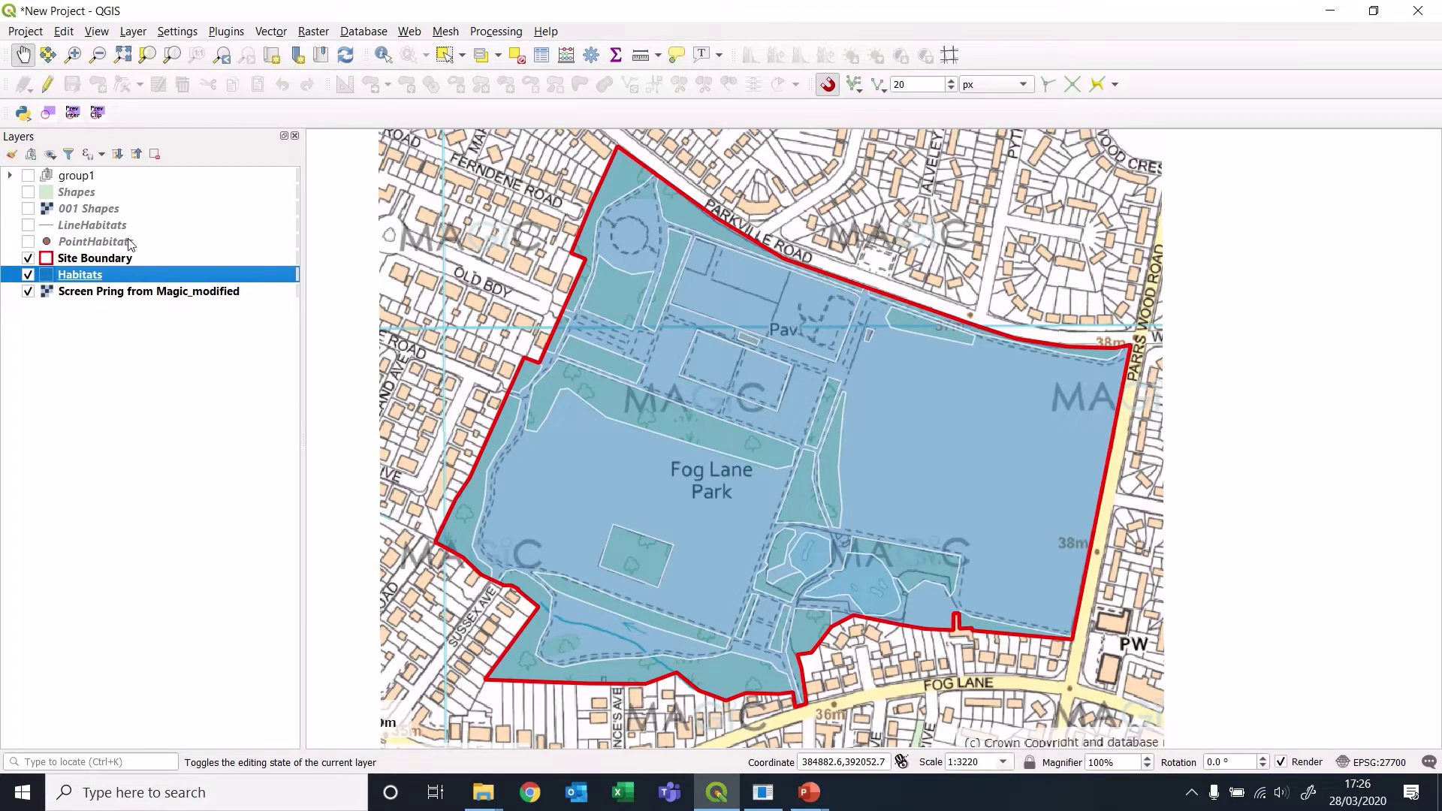
Open the attribute table of the Habitats layer and reposition its window over the map.
right_click(85, 280)
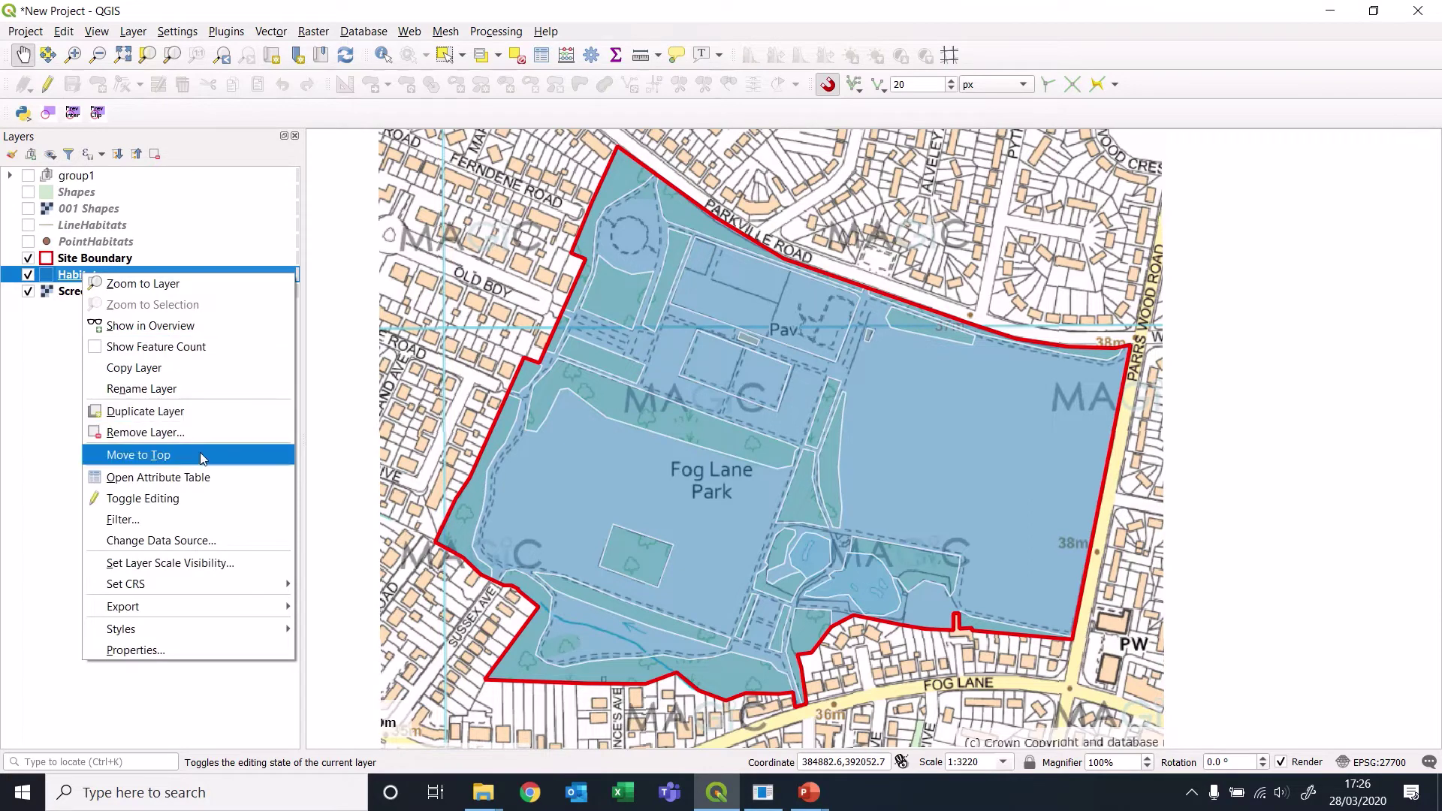
left_click(200, 477)
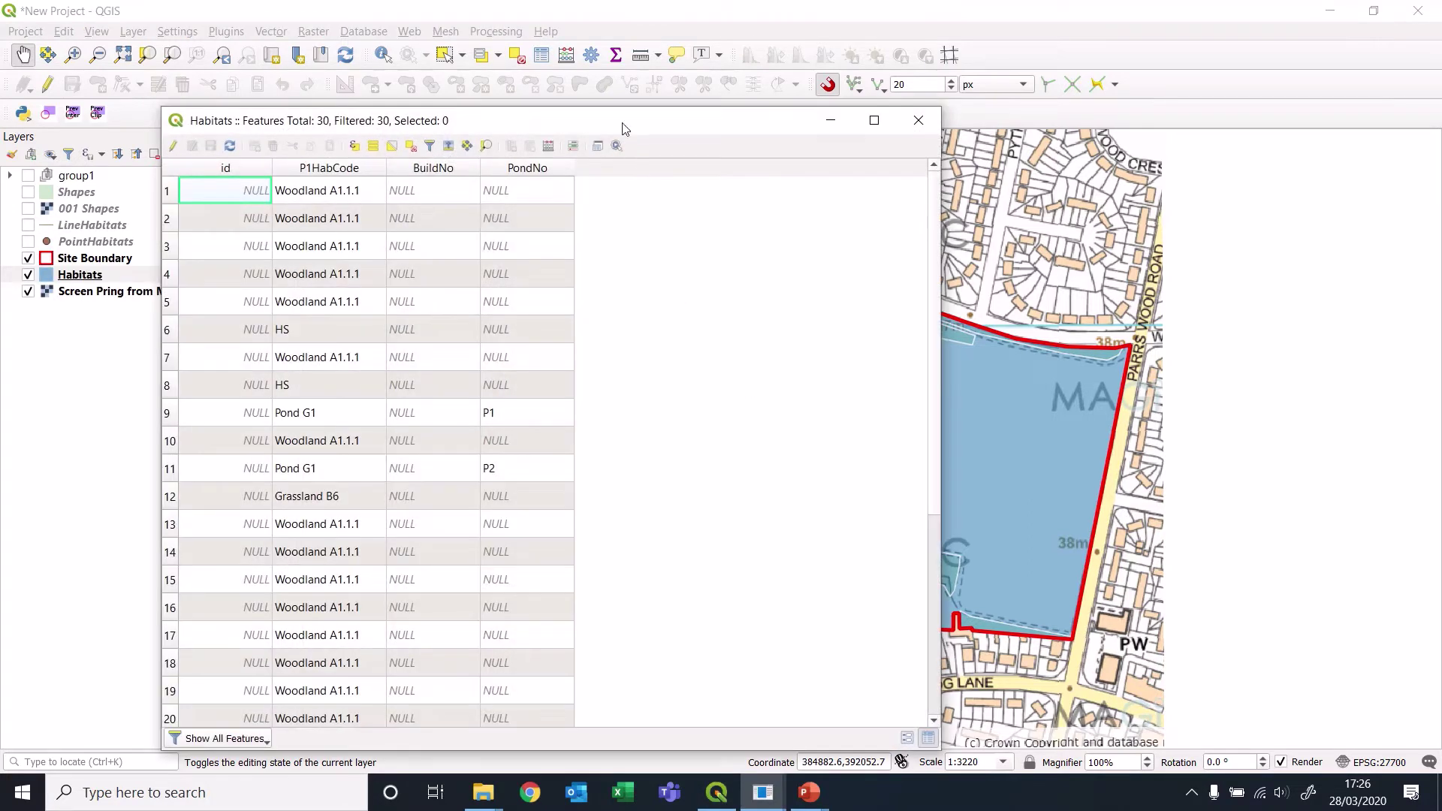
left_click_drag(624, 125, 666, 112)
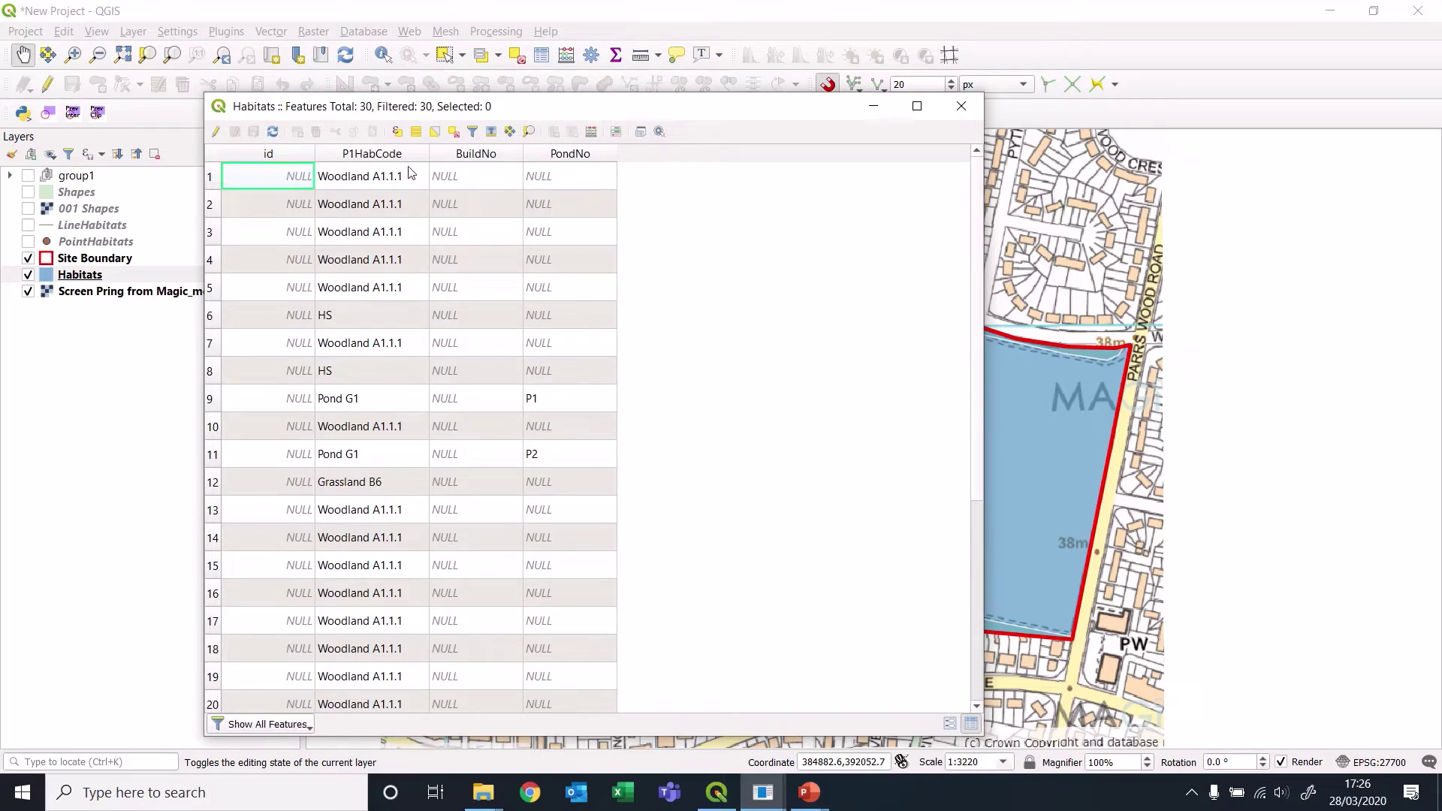
Reposition the Habitats attribute table, sort it by BuildNo and turn on editing for the layer.
left_click_drag(678, 120, 813, 128)
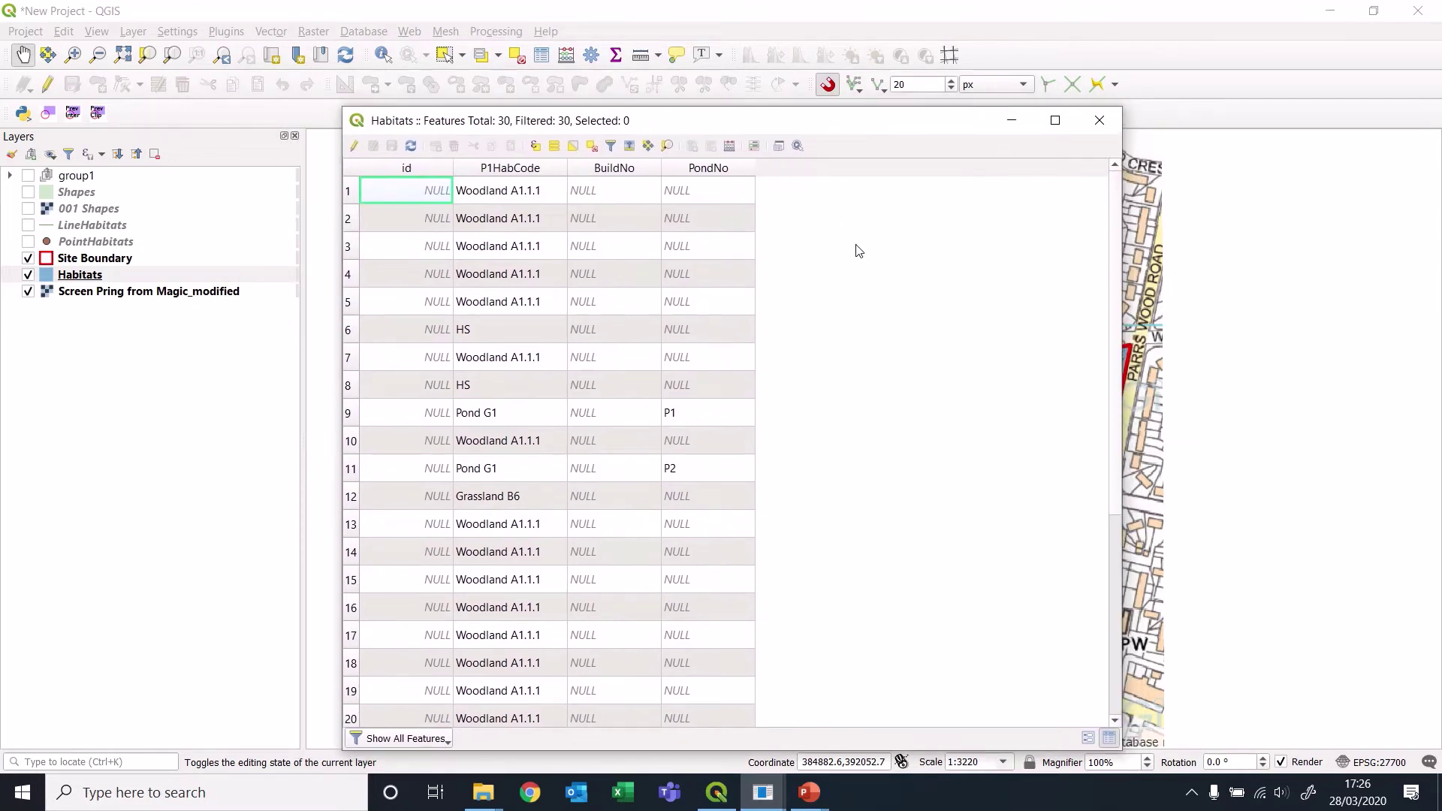
left_click(628, 172)
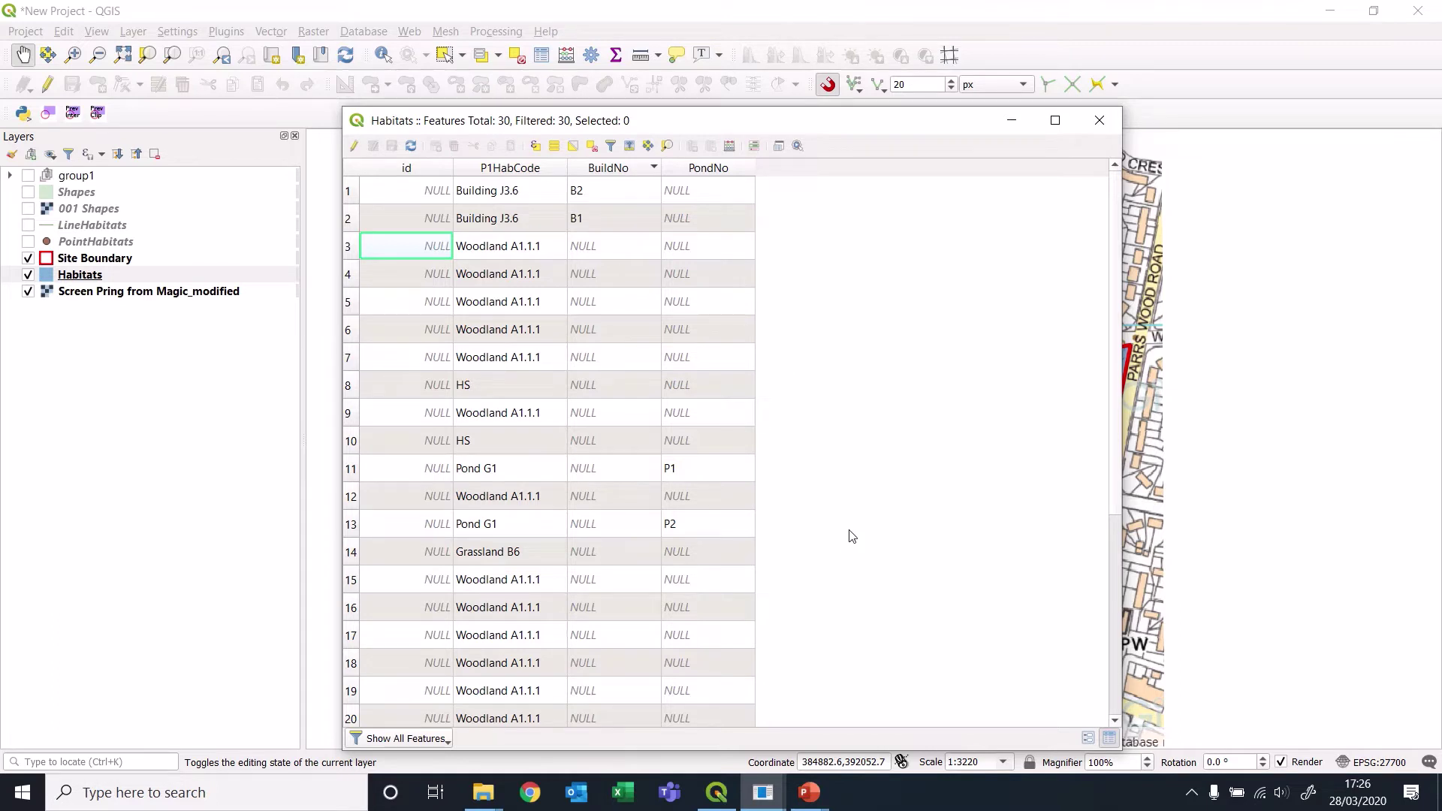
left_click(354, 146)
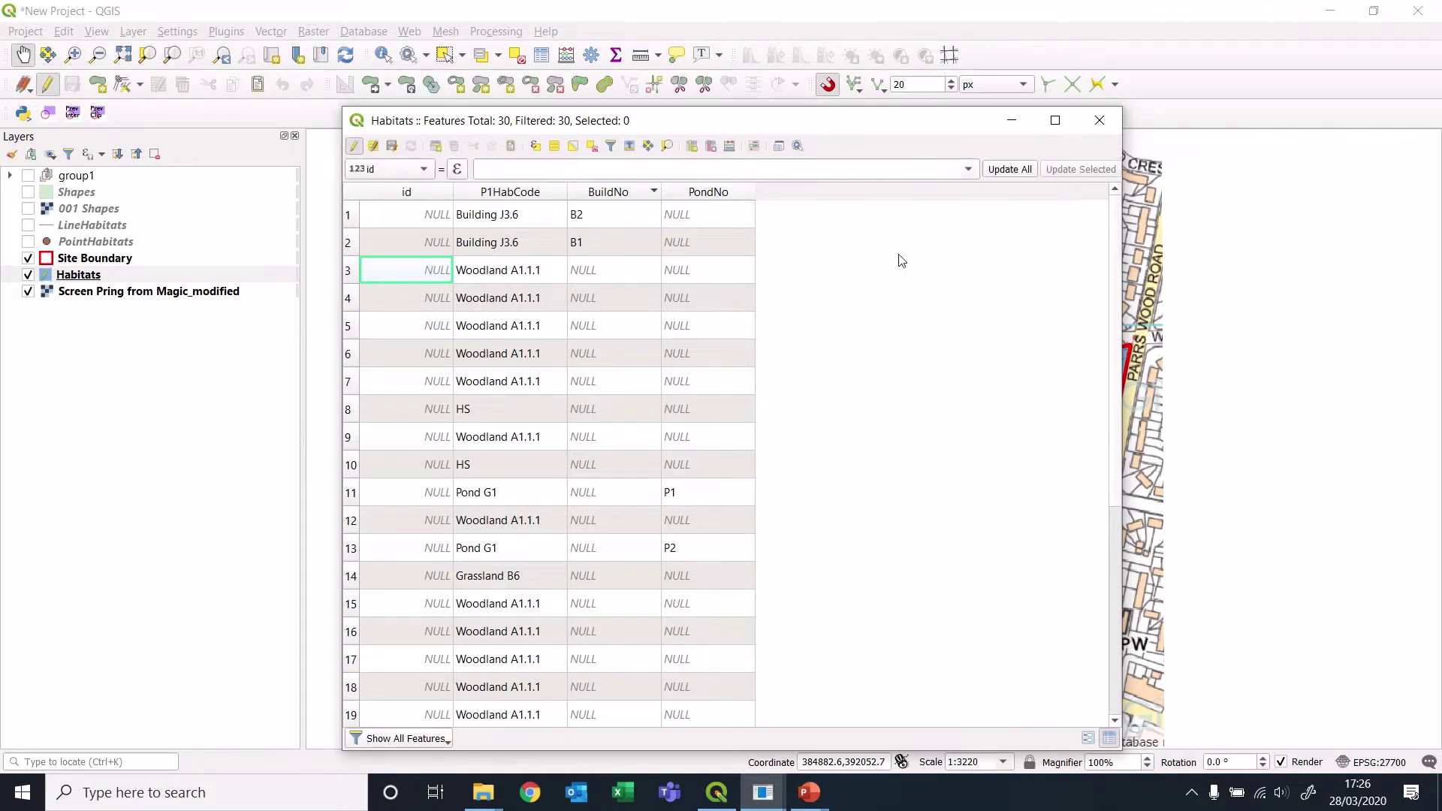
Add a text (string) field named BatPot with length 10 to the Habitats layer.
left_click(692, 147)
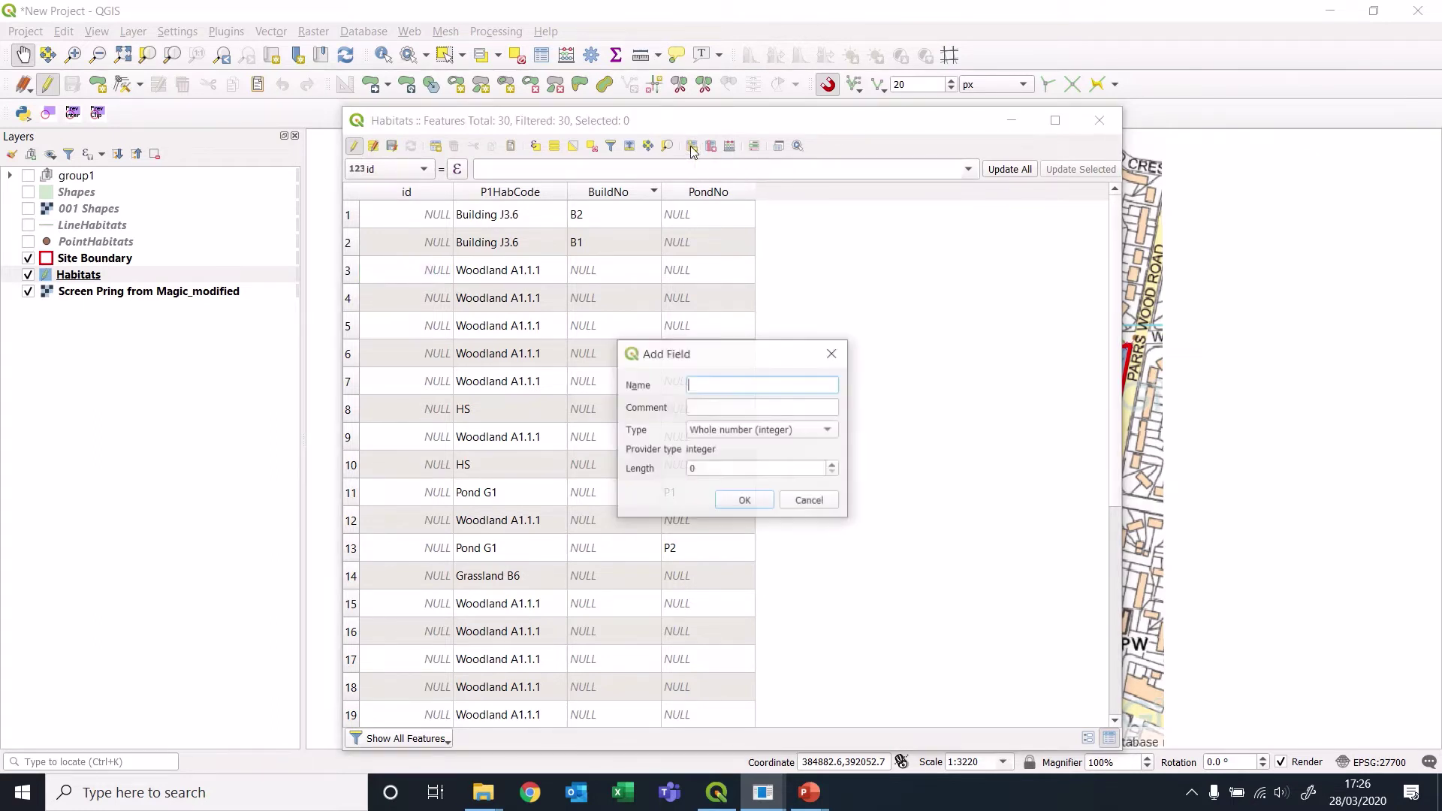
left_click_drag(738, 359, 920, 339)
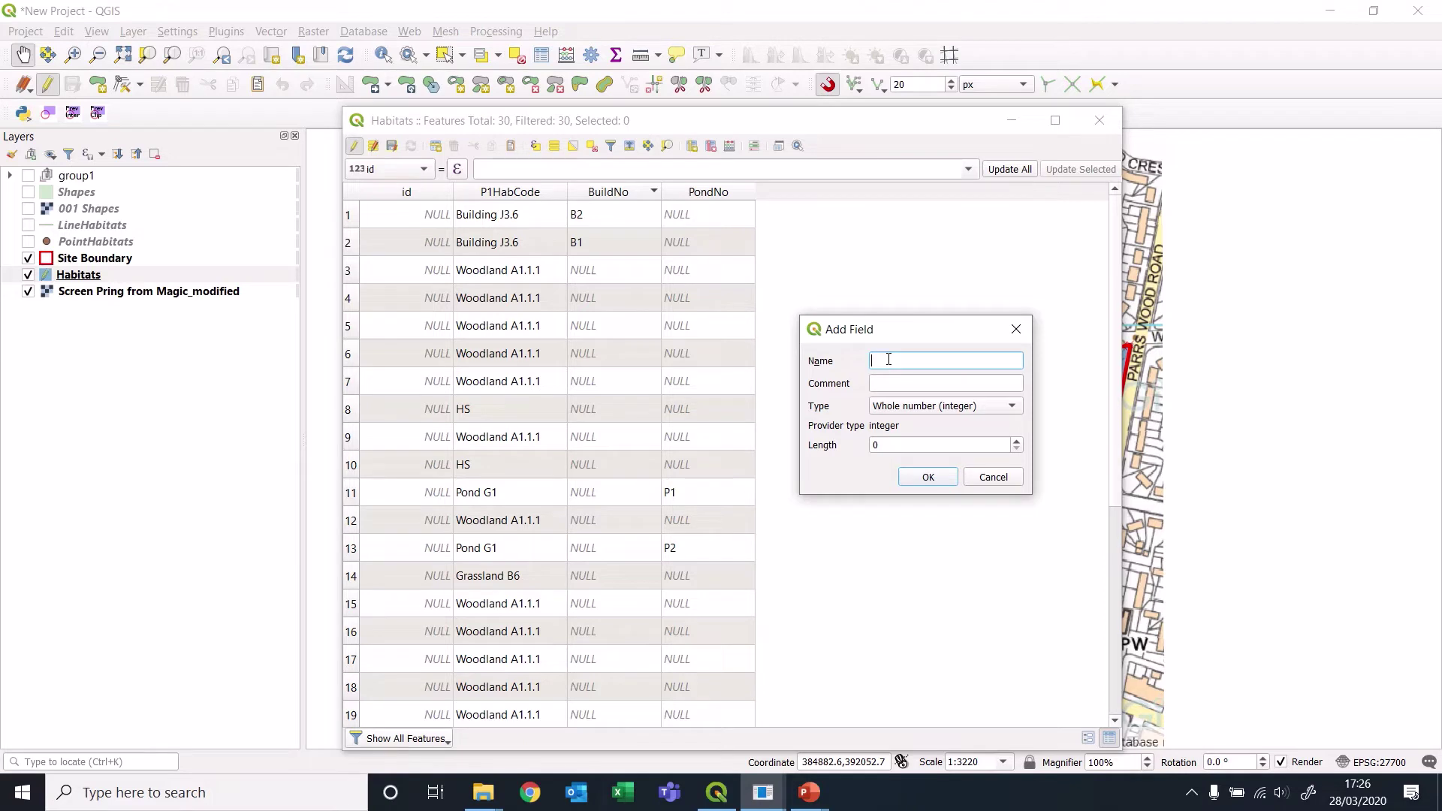
type("BatPot")
left_click(908, 406)
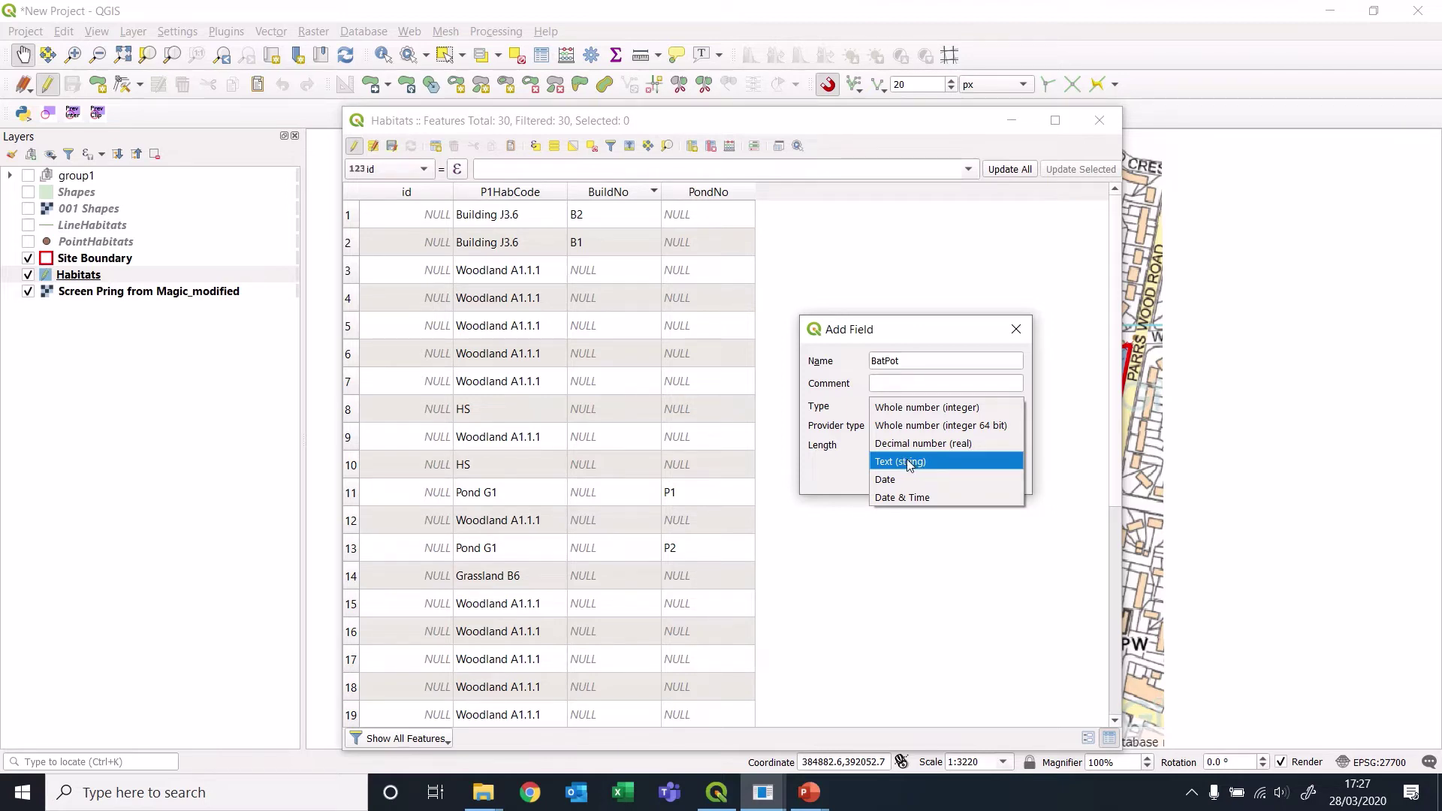
left_click(895, 466)
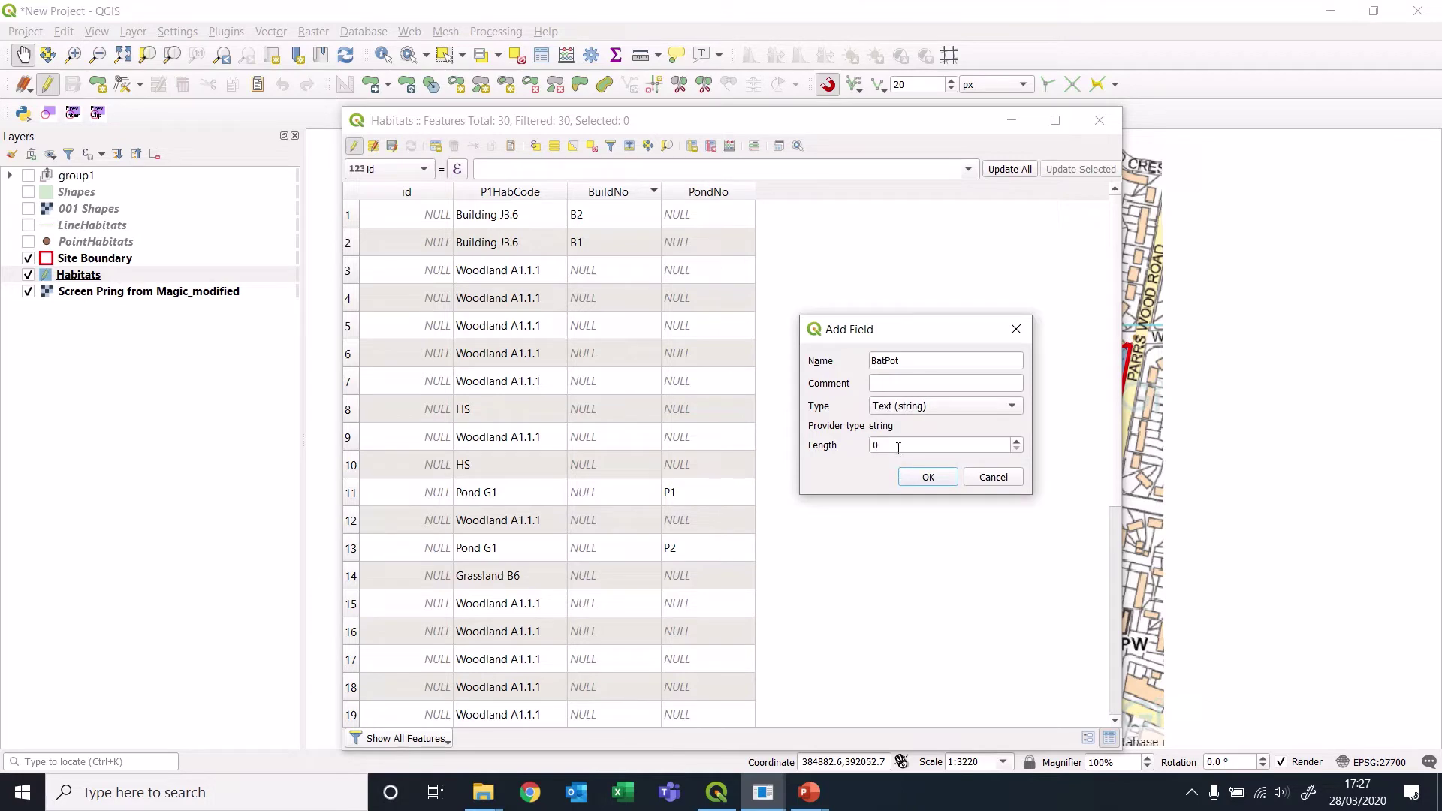
key("Tab")
type("10")
left_click(926, 479)
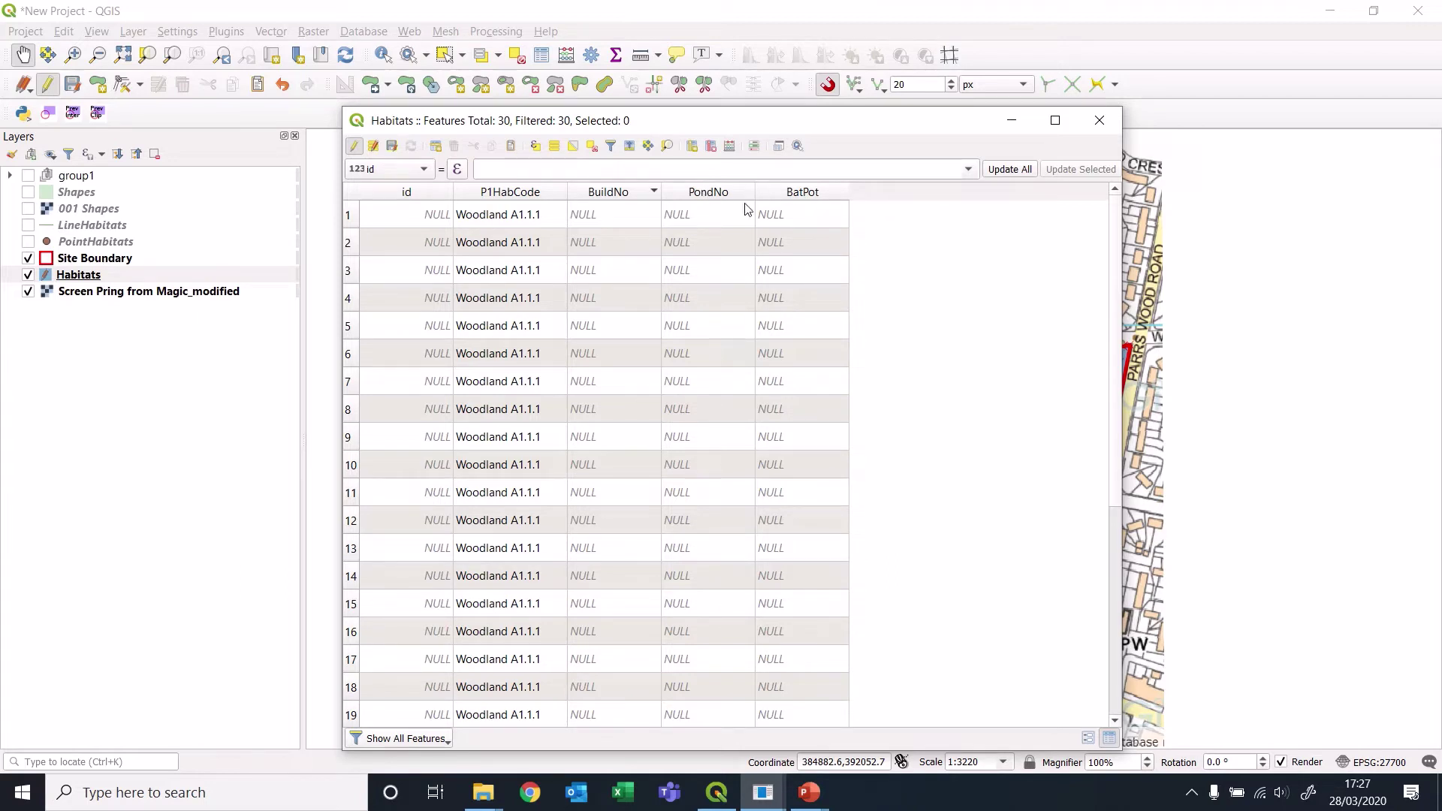
Add a text (string) field named HSICat to the Habitats layer and set its length.
left_click(692, 145)
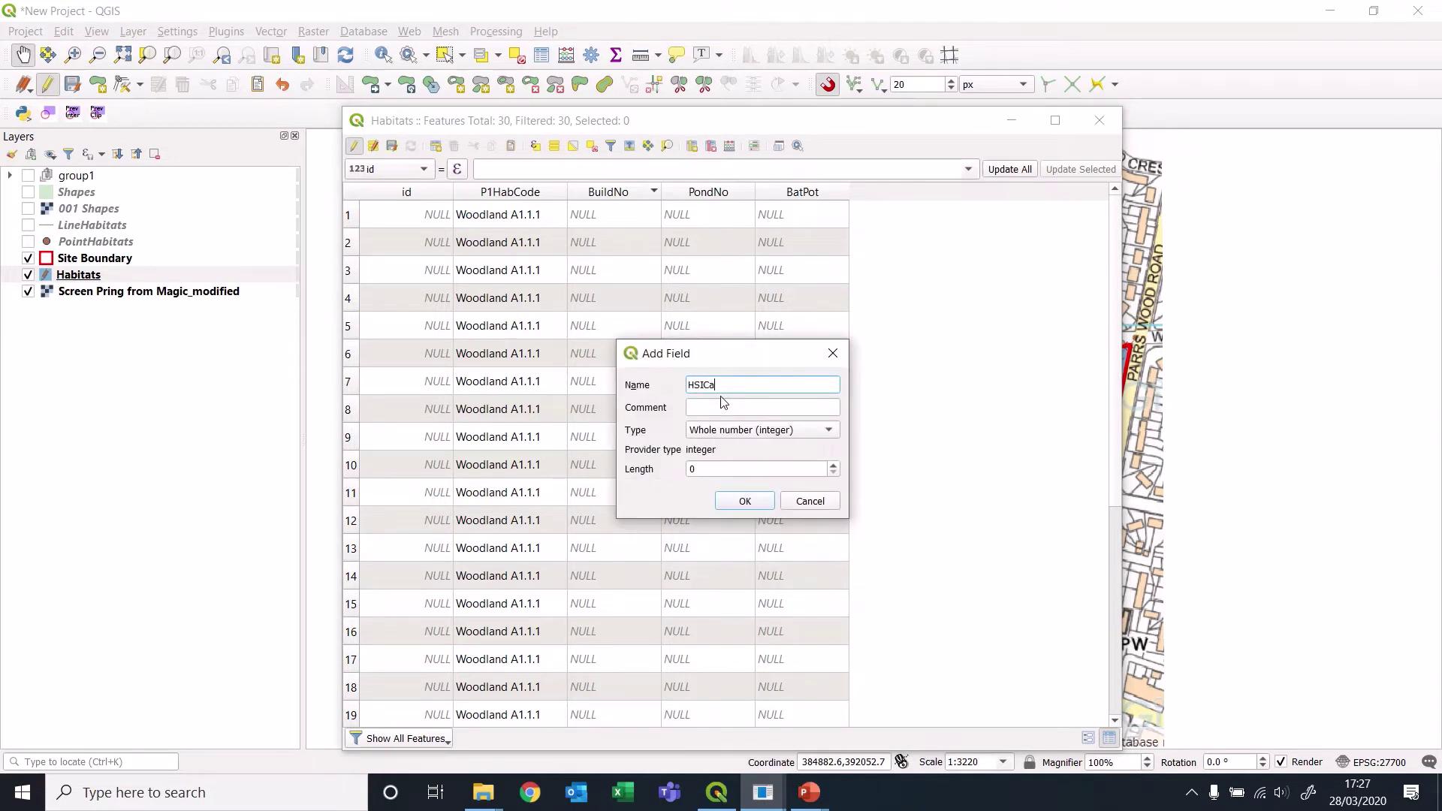
left_click(710, 432)
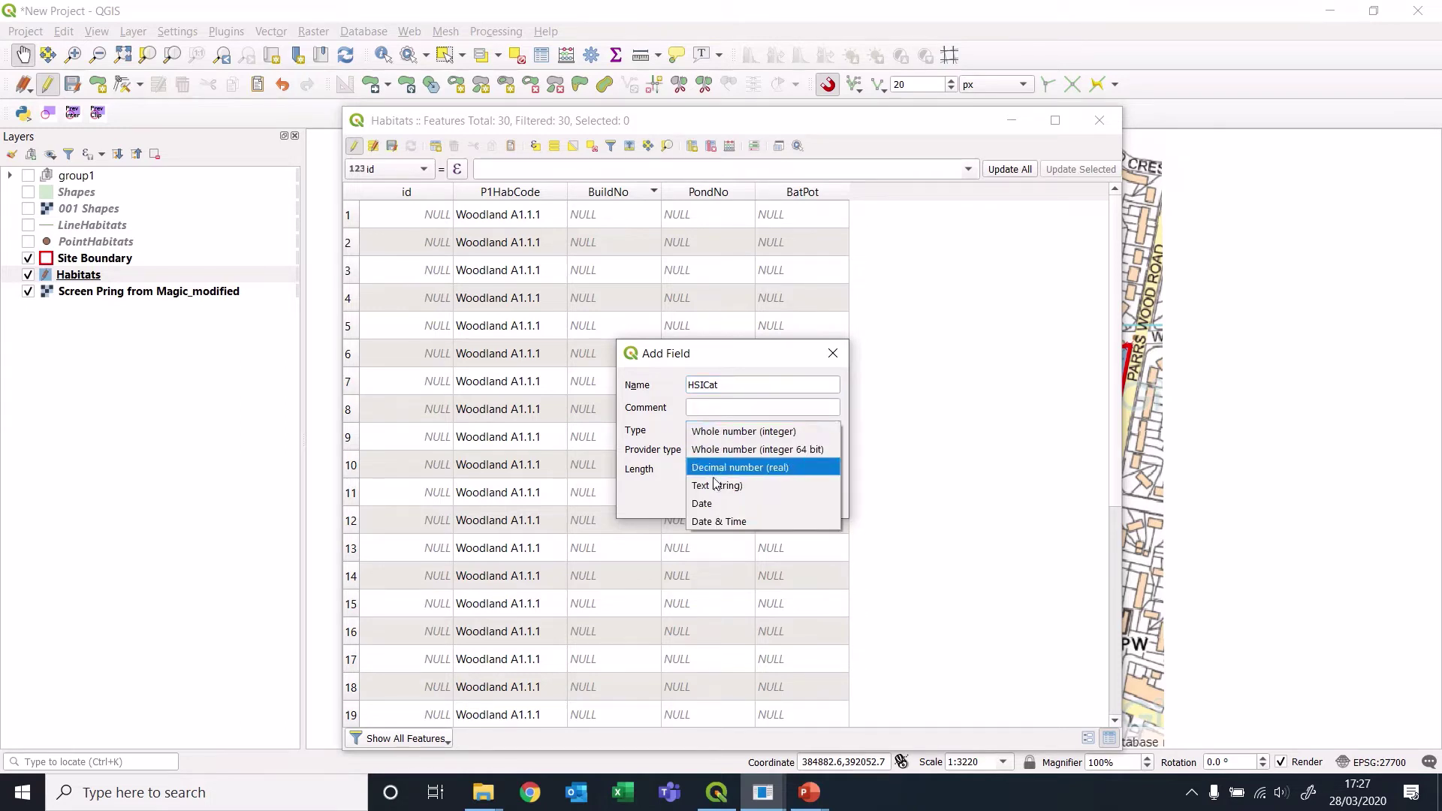
left_click(721, 486)
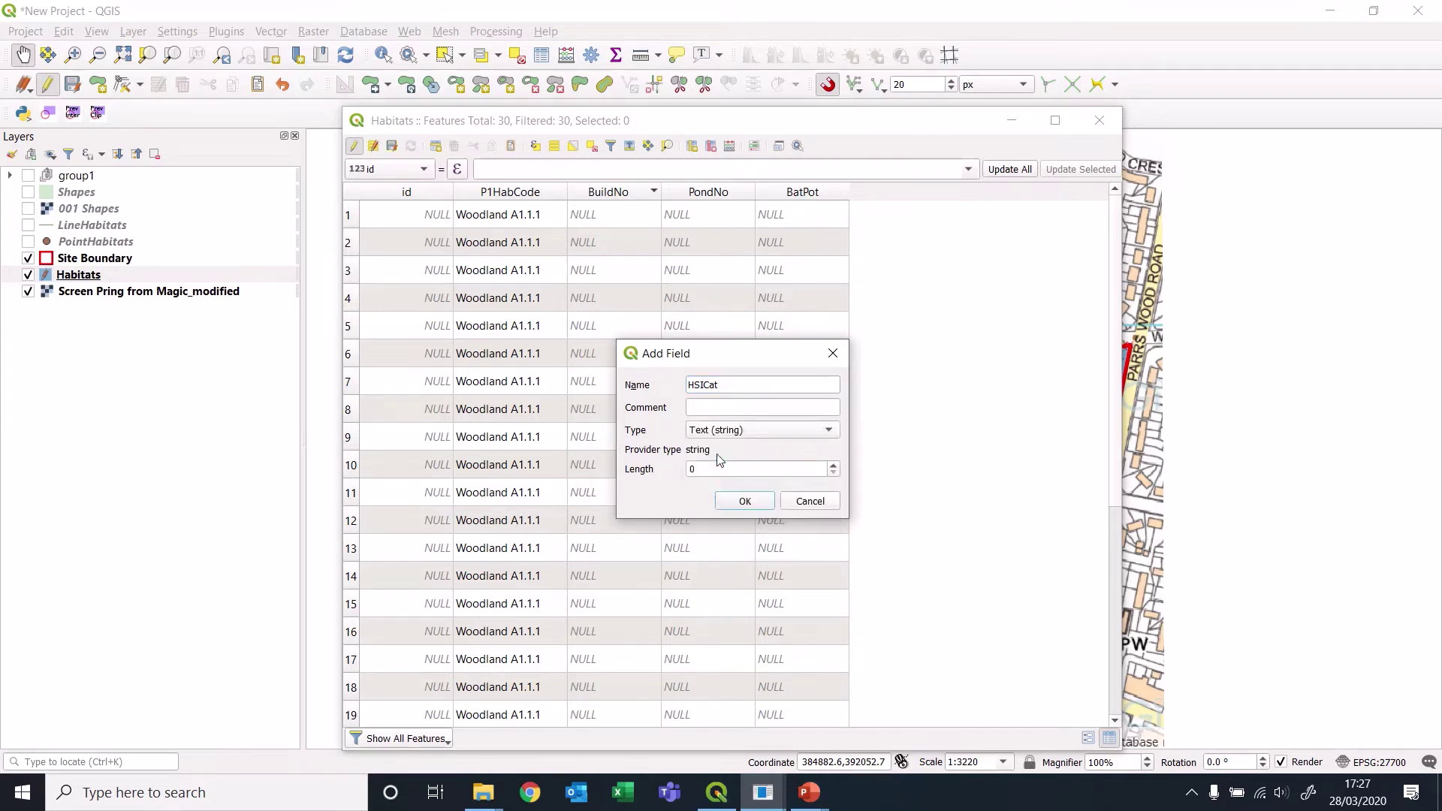
left_click(719, 467)
left_click_drag(718, 466, 644, 470)
left_click(745, 502)
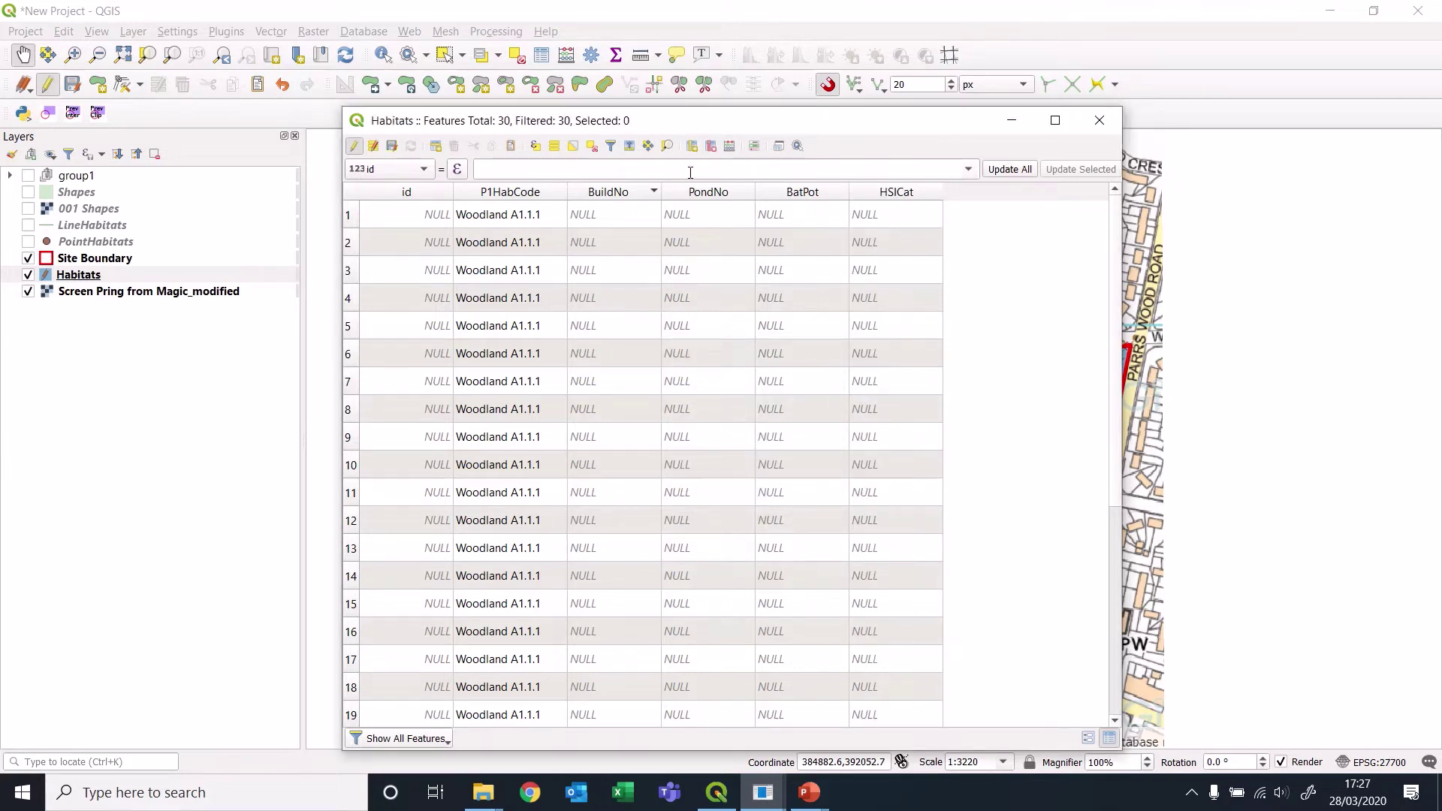
Sort the table by BuildNo and set BatPot to Low for building B2 and High for building B1.
left_click(619, 192)
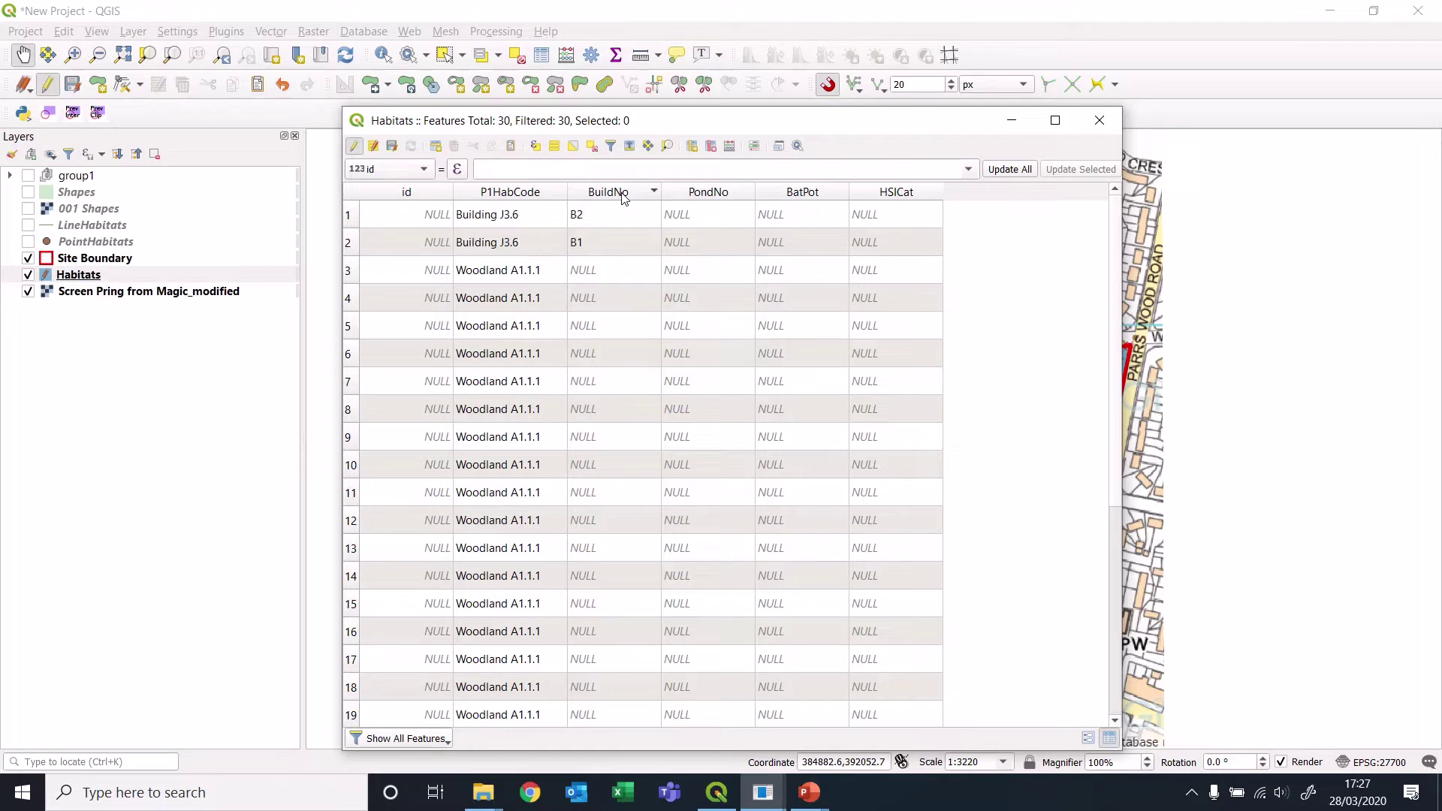
double_click(780, 214)
type("Low")
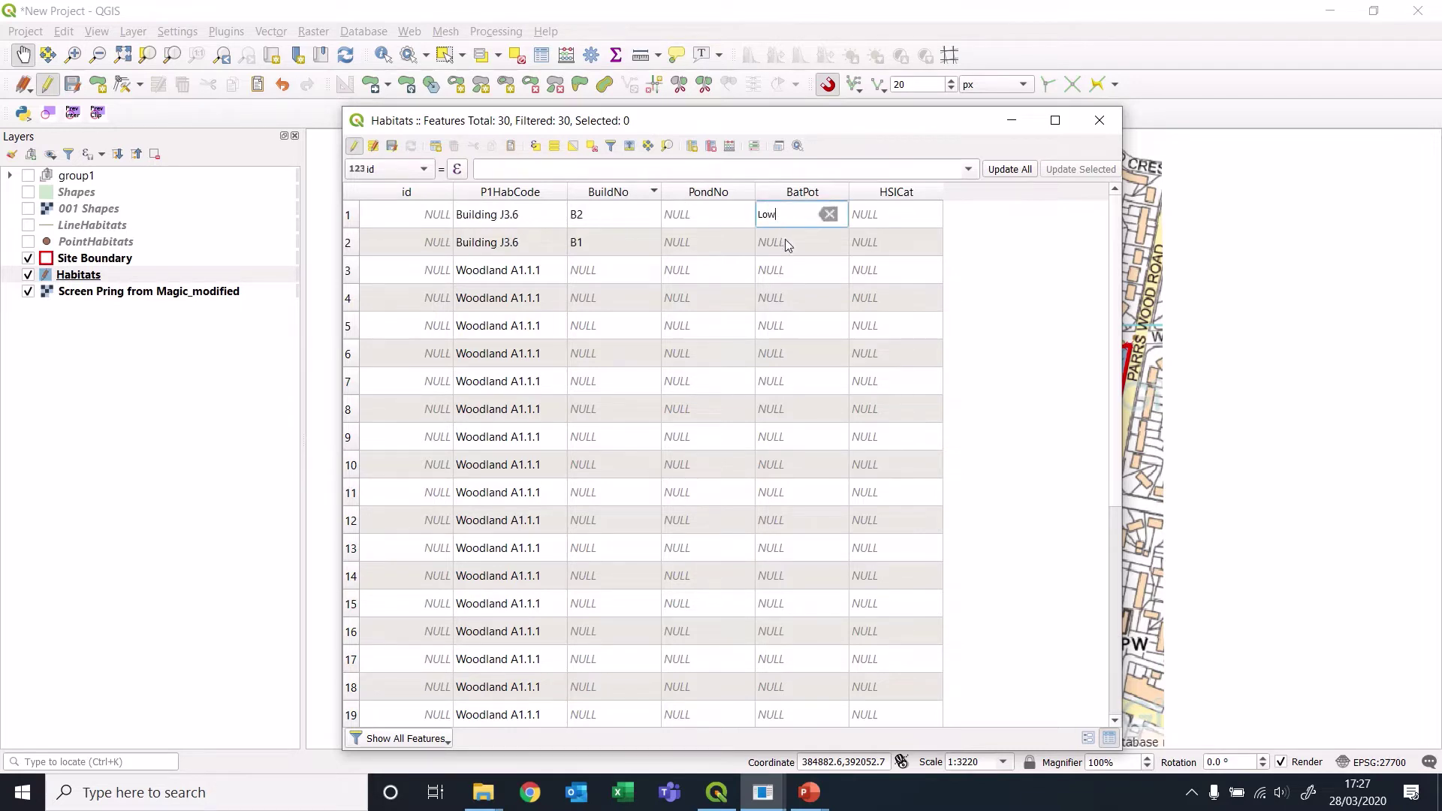
double_click(787, 242)
type("H")
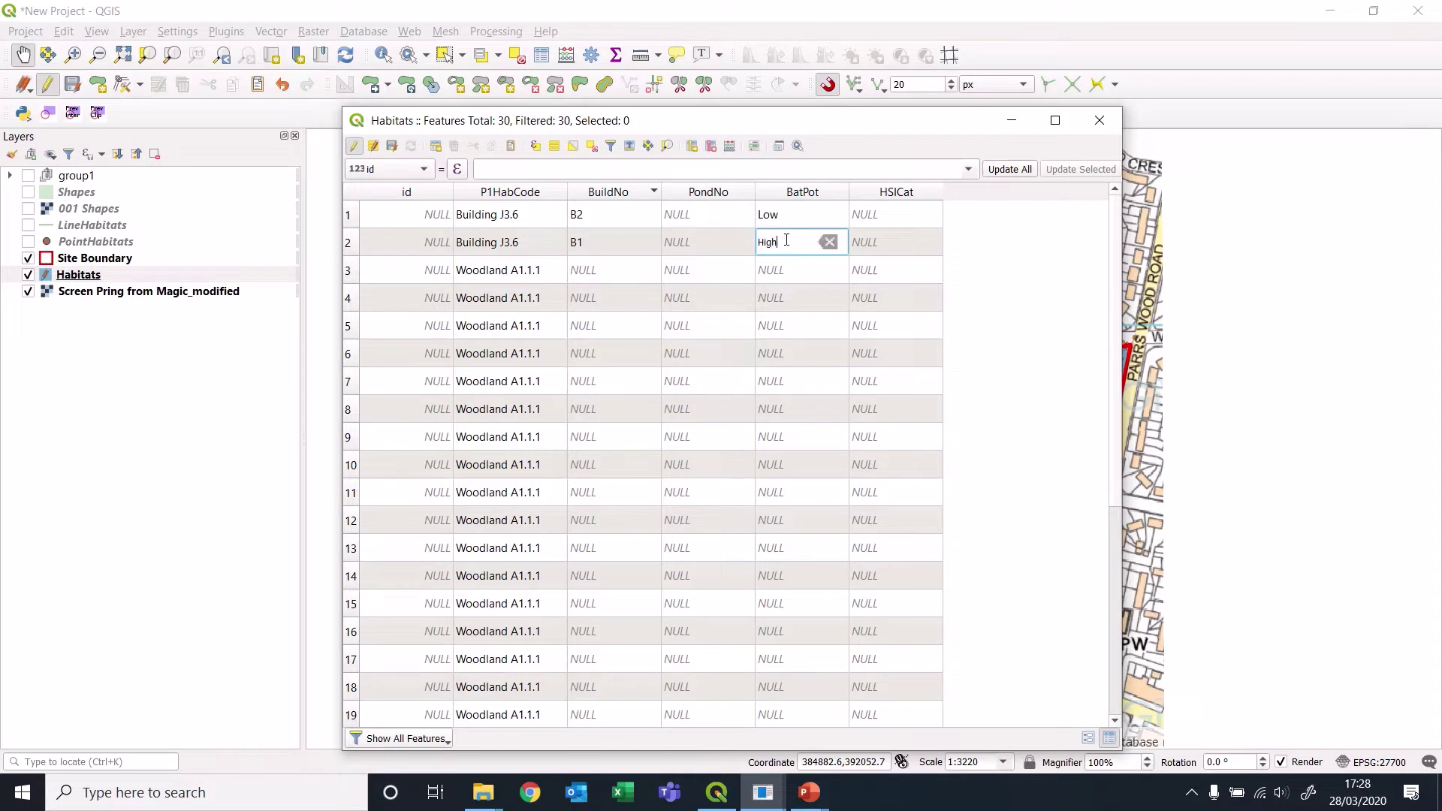
type("igh")
key("Return")
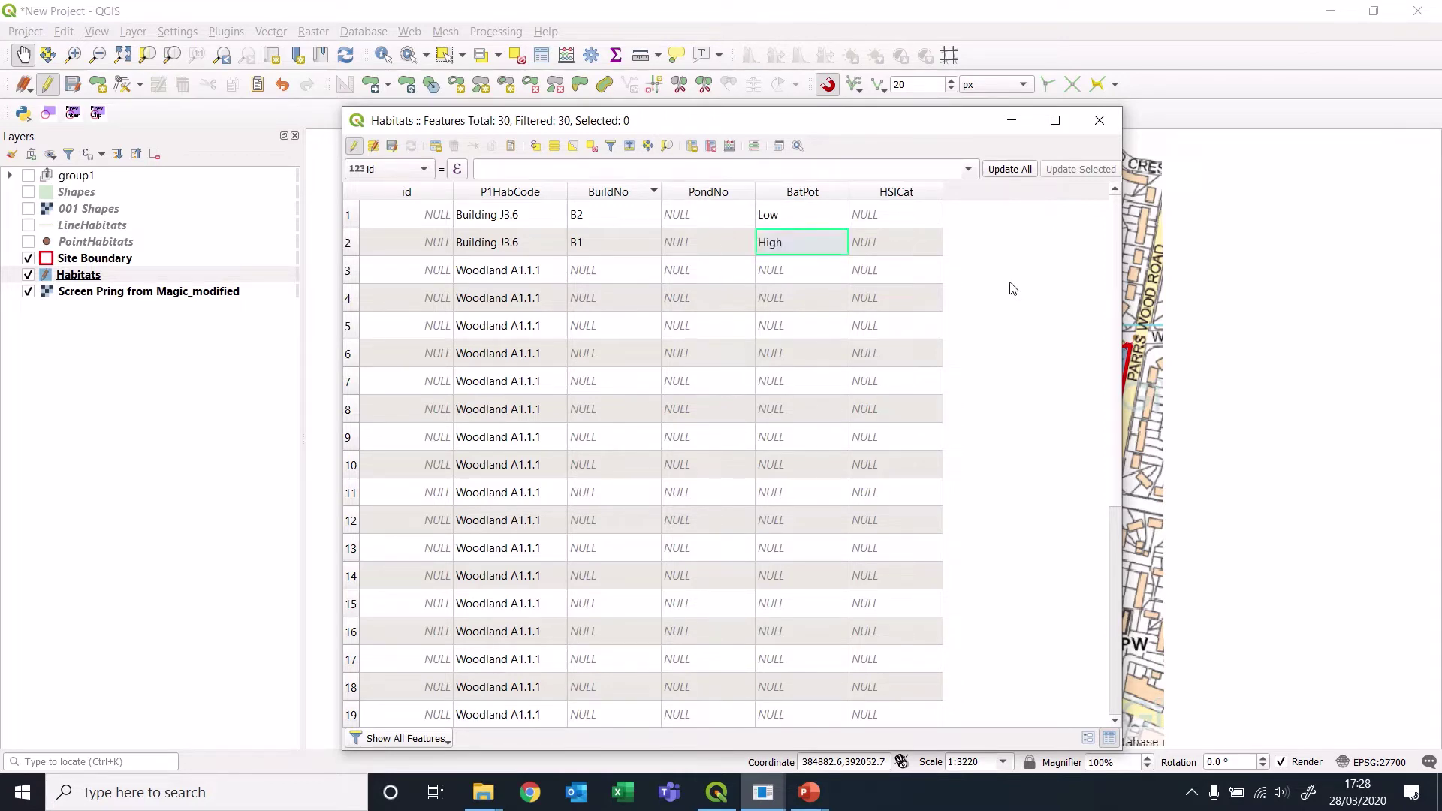
Sort the table by PondNo in descending order and set HSICat to Poor for pond P2 and Good for pond P1.
left_click(687, 197)
left_click(692, 196)
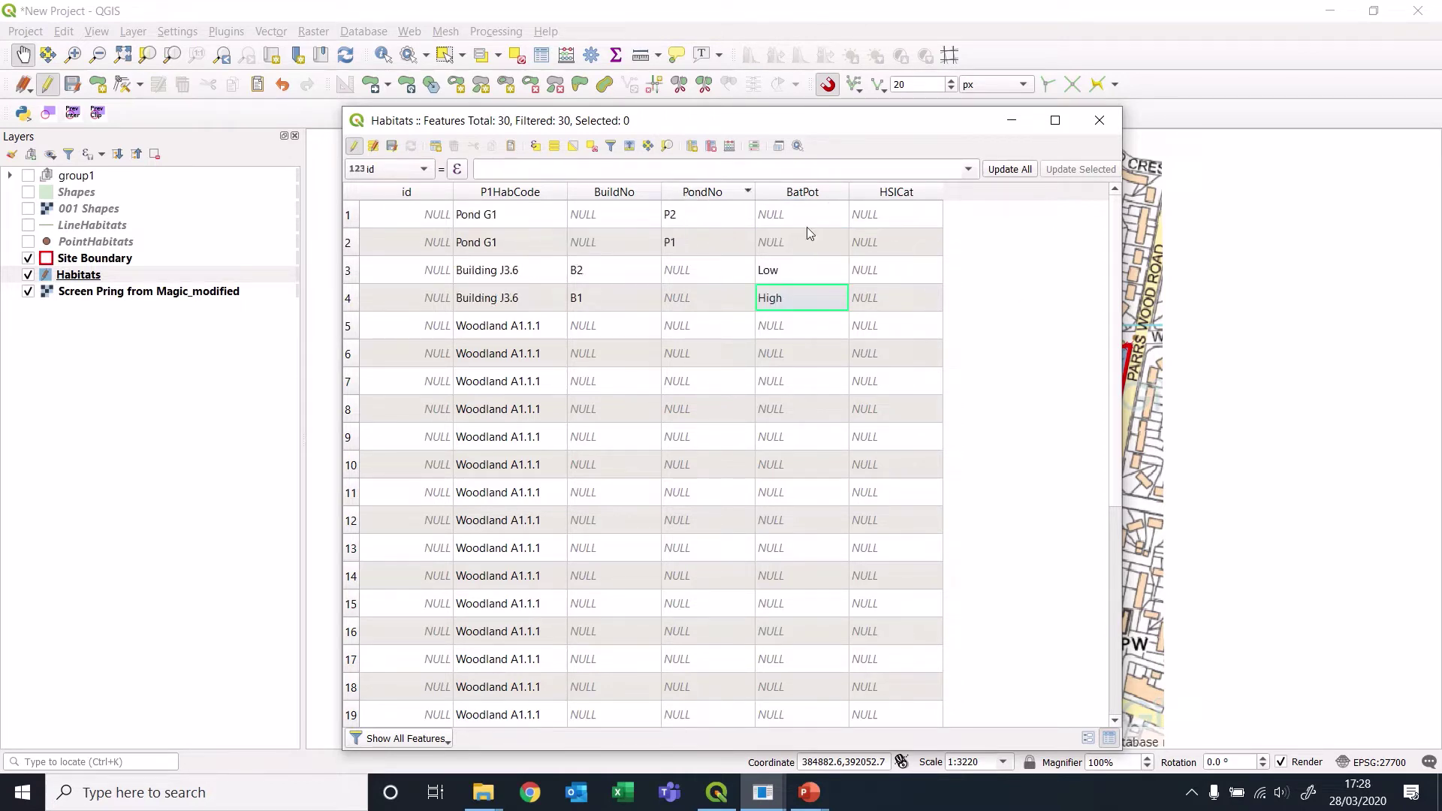
double_click(900, 224)
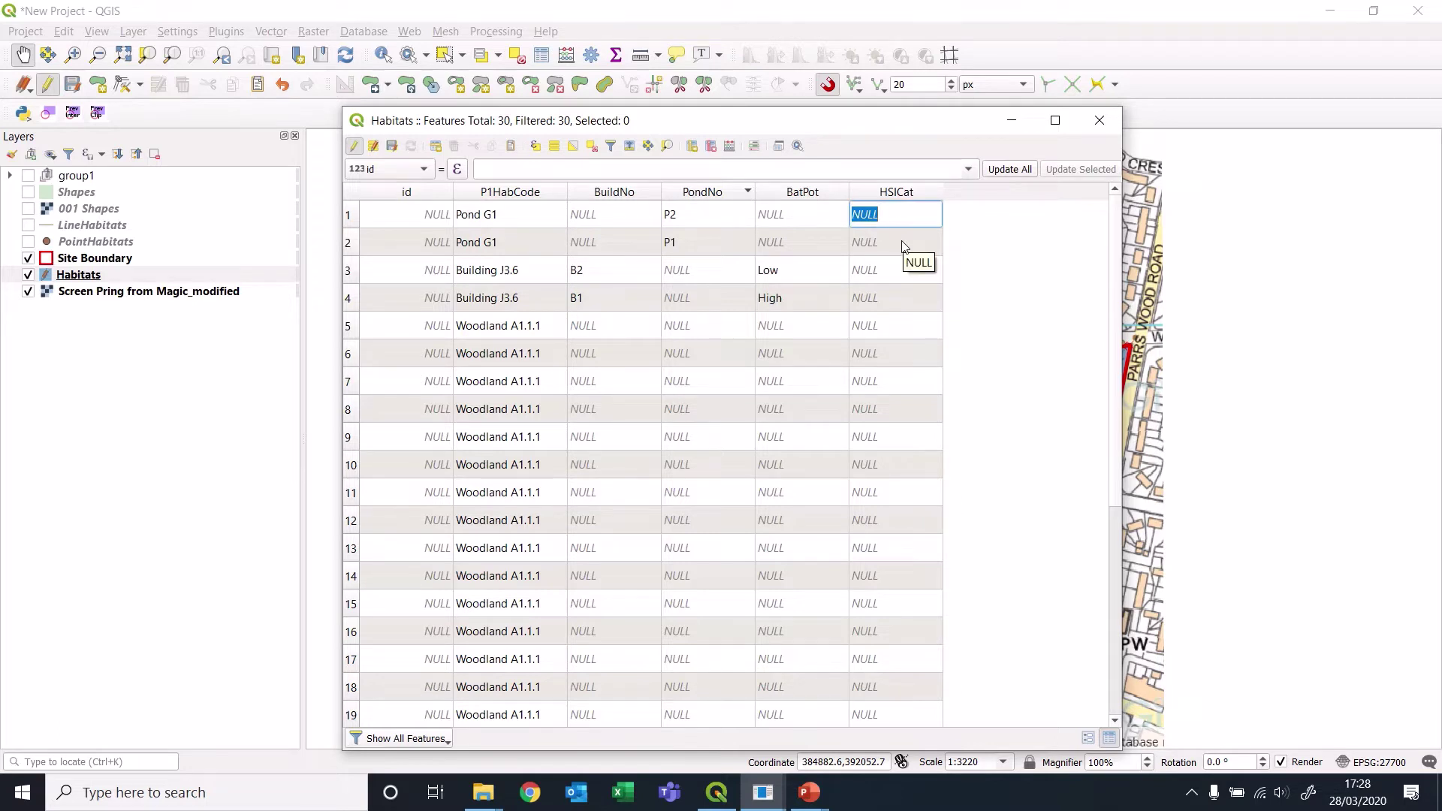
type("Poor")
double_click(866, 242)
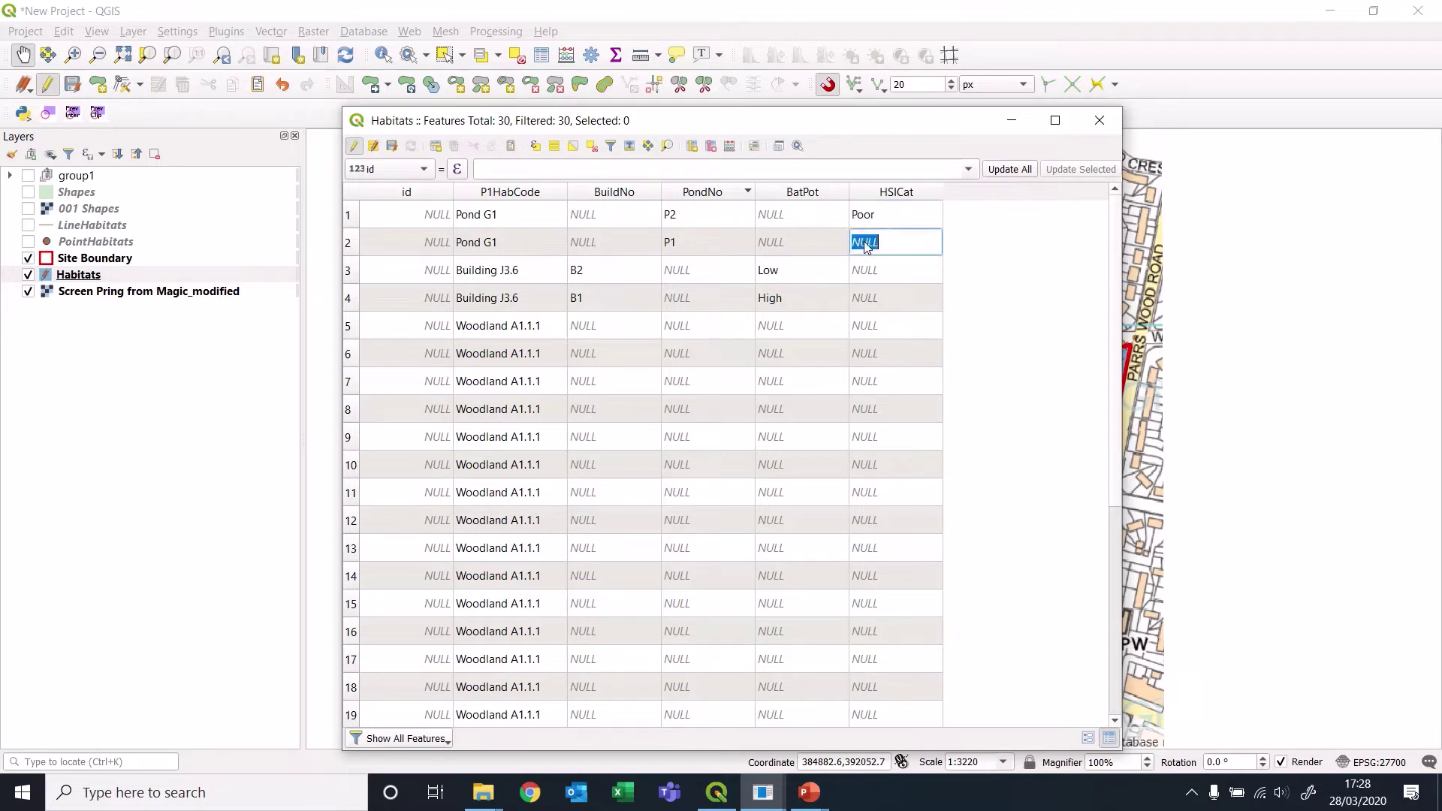
type("Good")
left_click(998, 294)
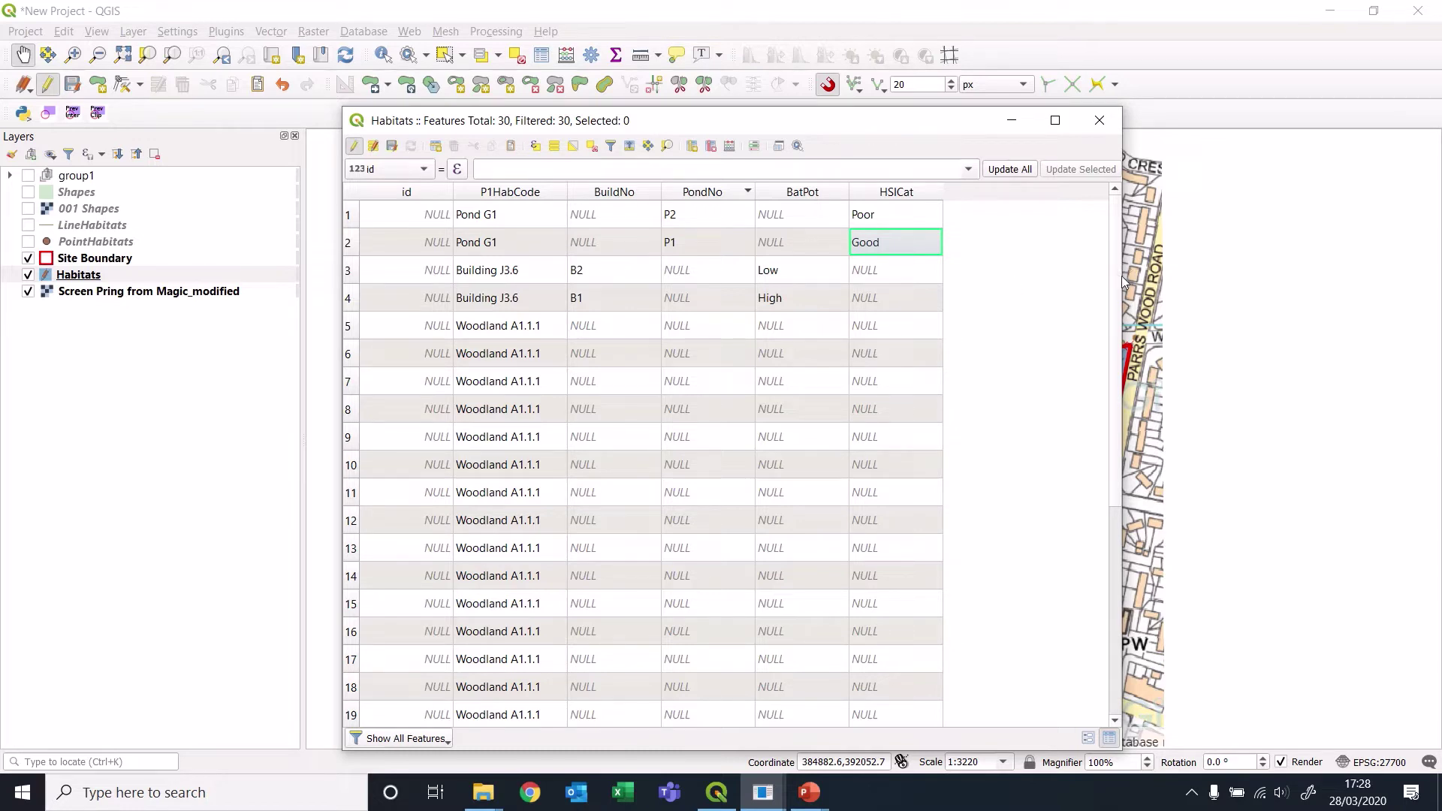
left_click_drag(1125, 276, 1253, 277)
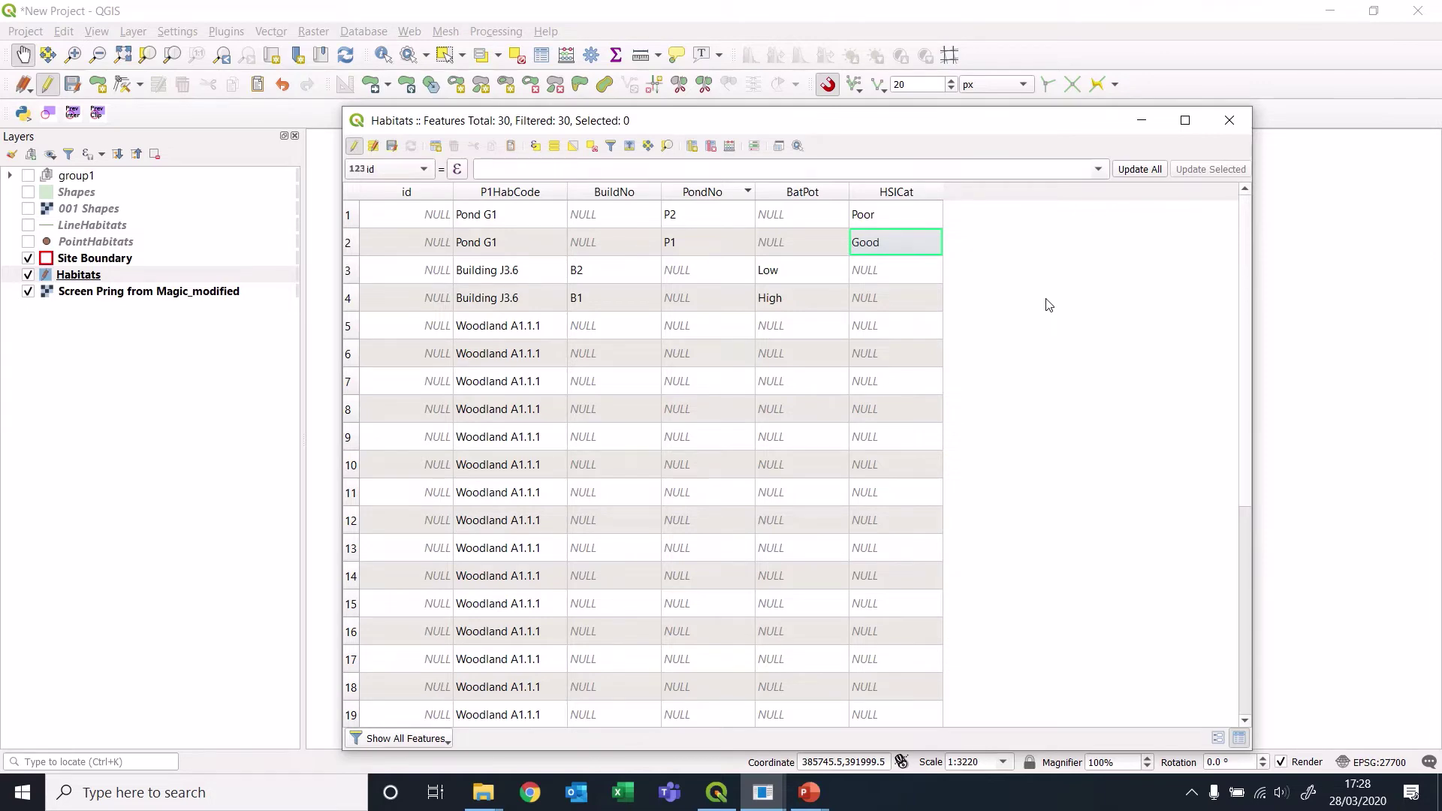
Check the distance and area measurement units in the general project properties and apply the settings.
left_click(225, 17)
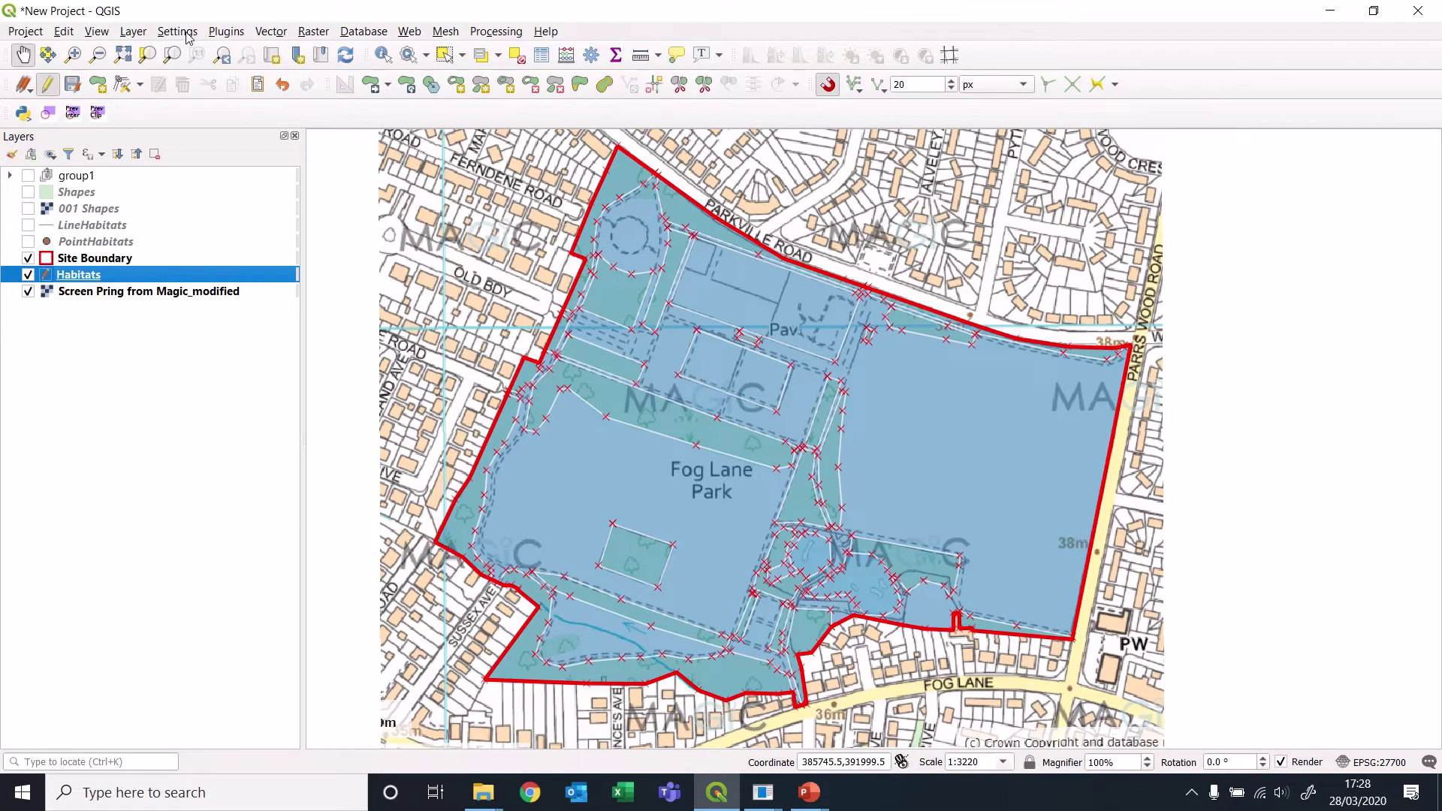
left_click(188, 33)
mouse_move(26, 31)
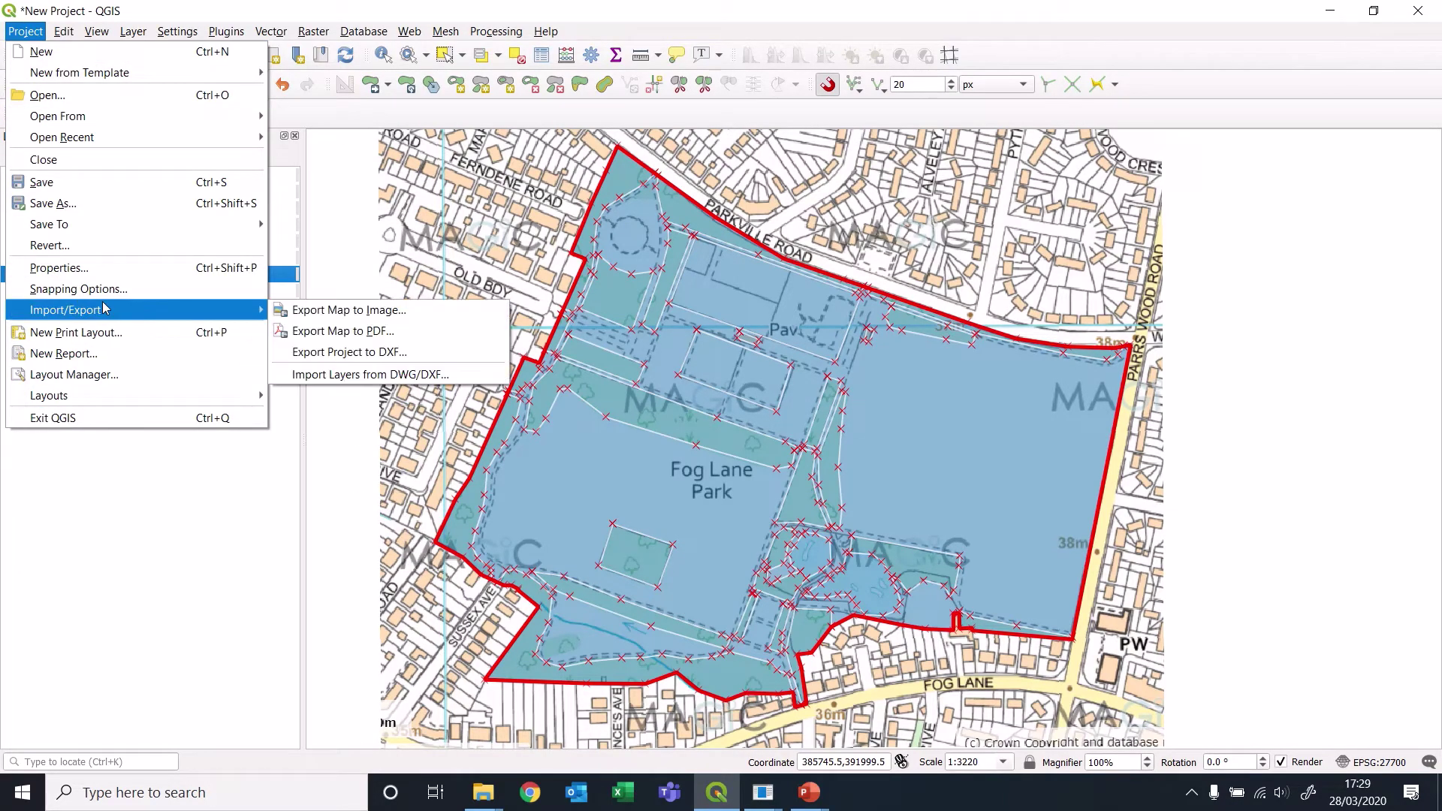
left_click(99, 271)
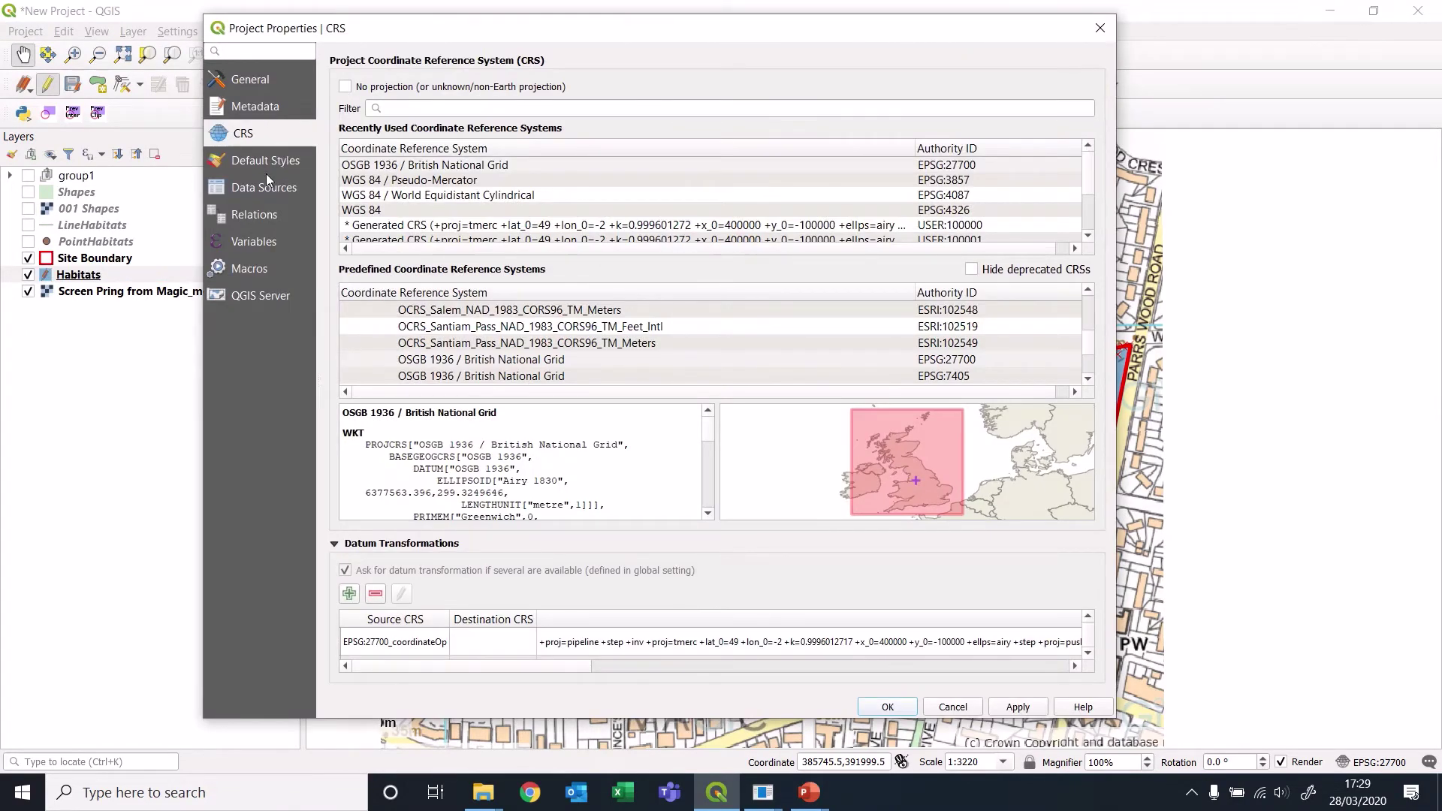
left_click(258, 78)
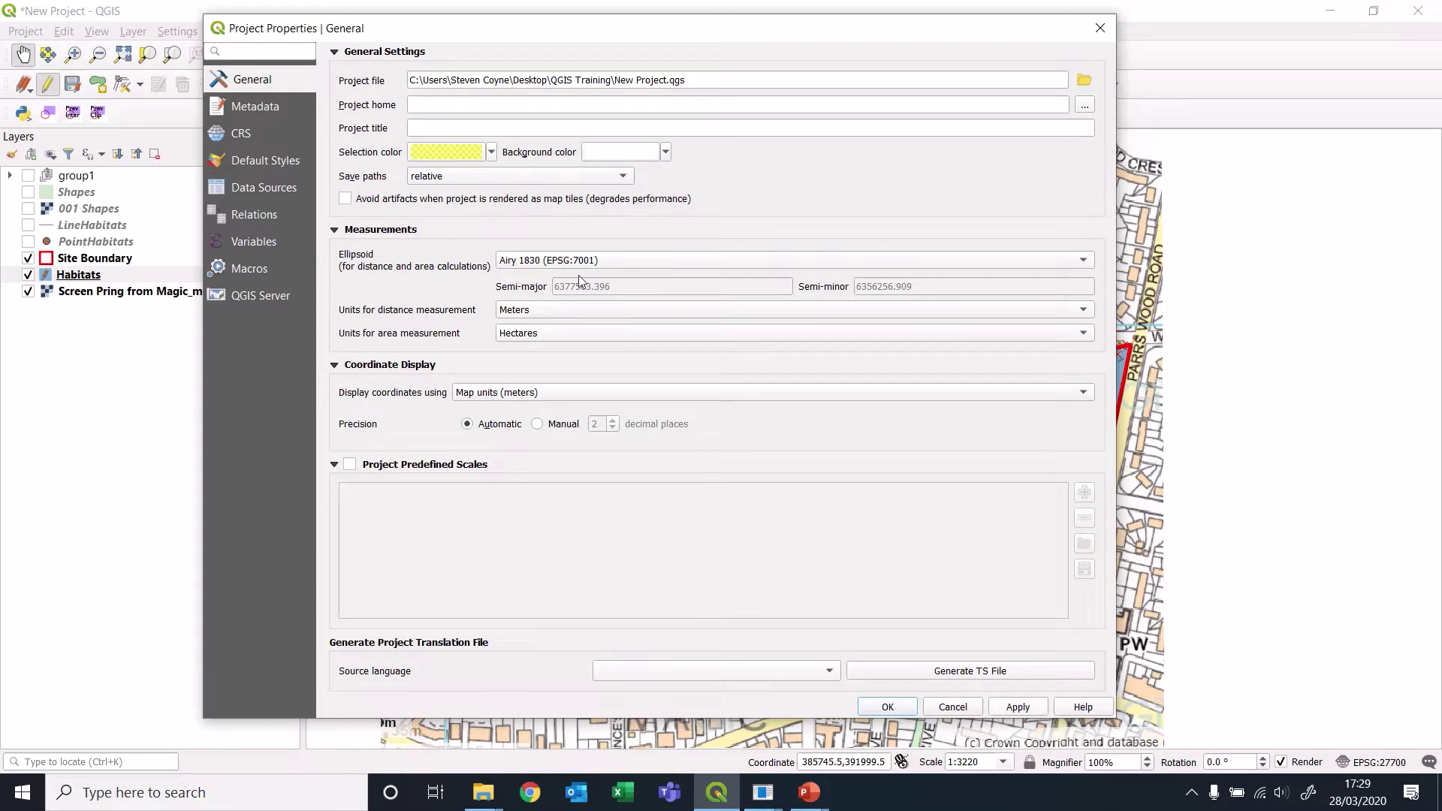
left_click(1018, 707)
left_click(888, 706)
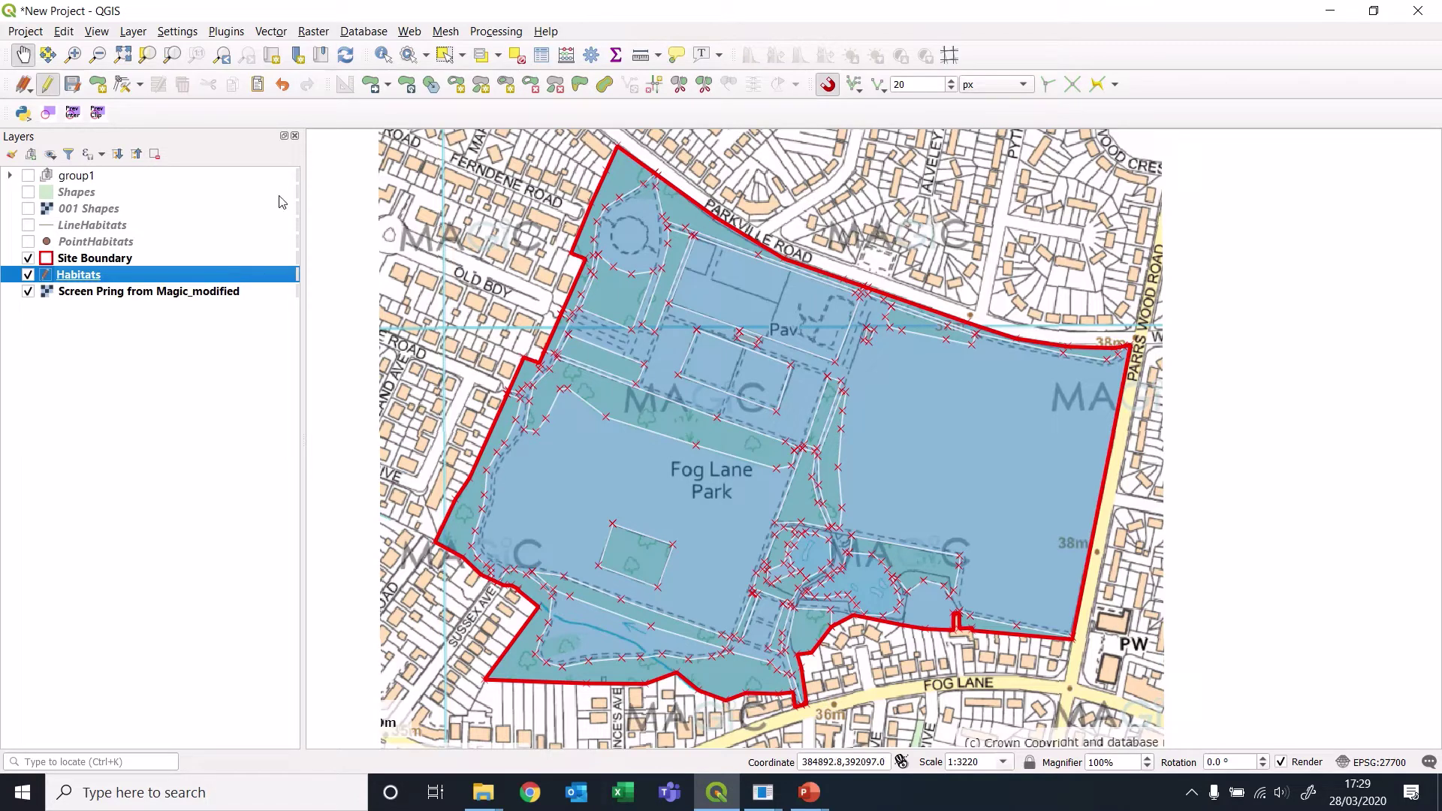
Reopen the attribute table of the Habitats layer, then move and widen its window over the map.
left_click(718, 796)
left_click(717, 797)
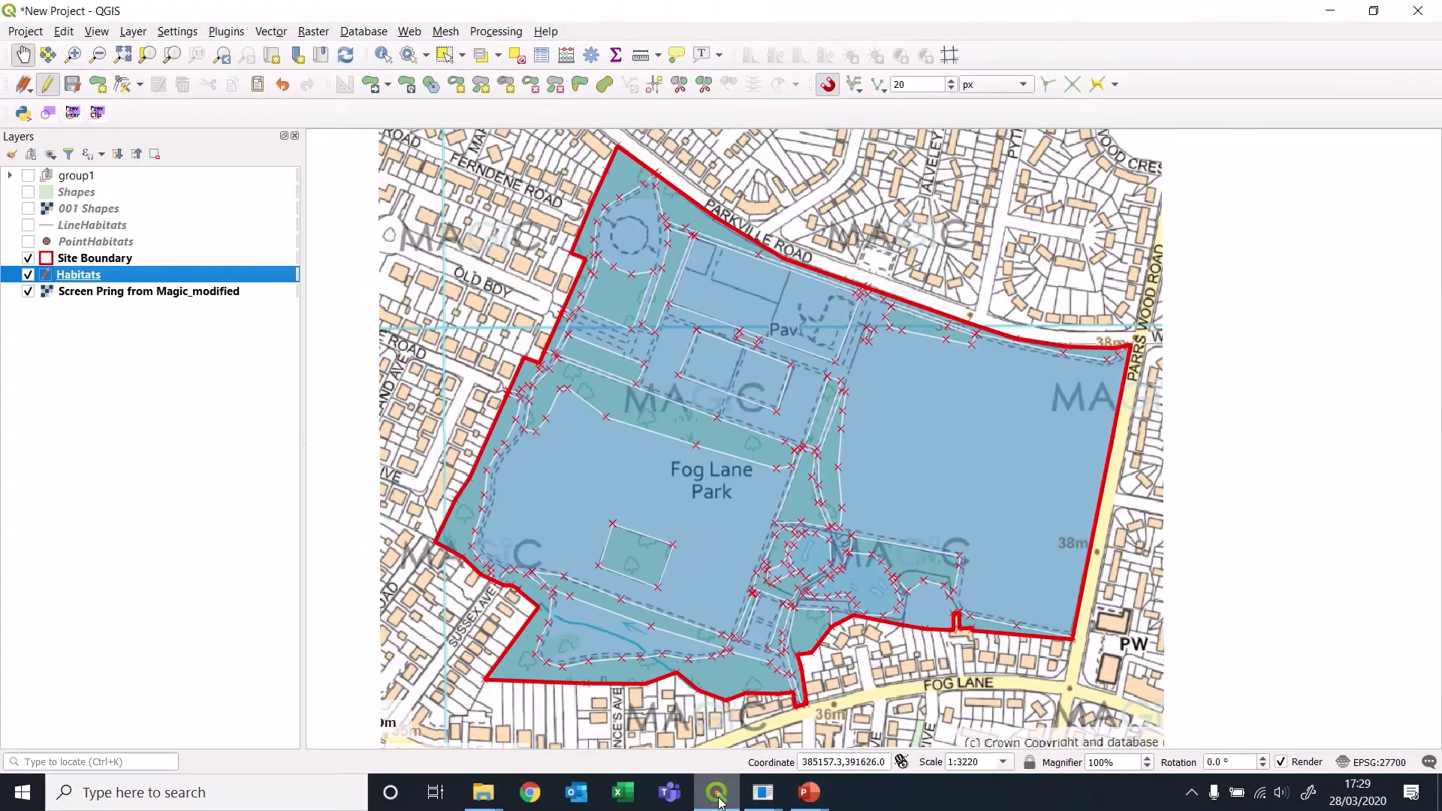
right_click(91, 277)
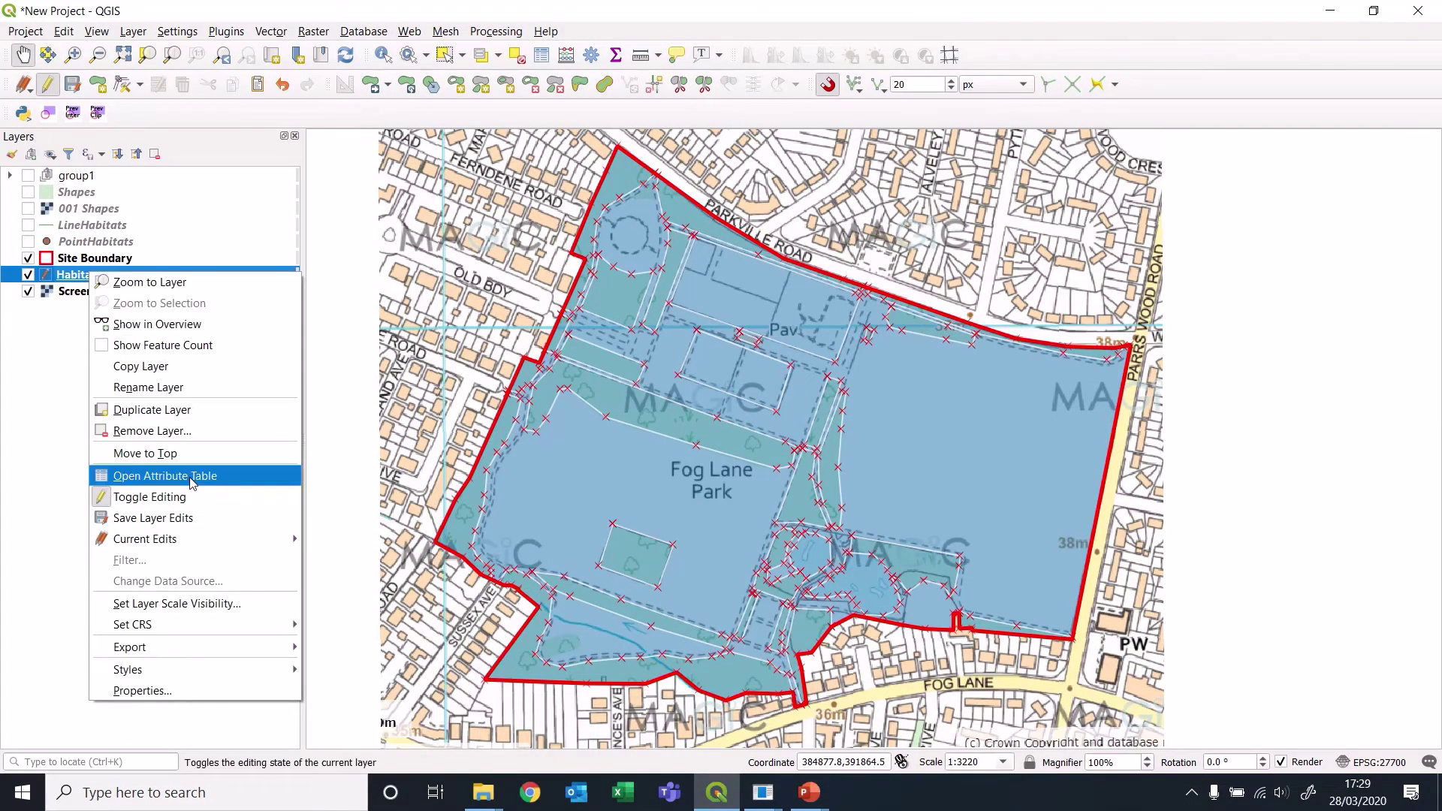
left_click(297, 473)
left_click_drag(641, 121, 671, 91)
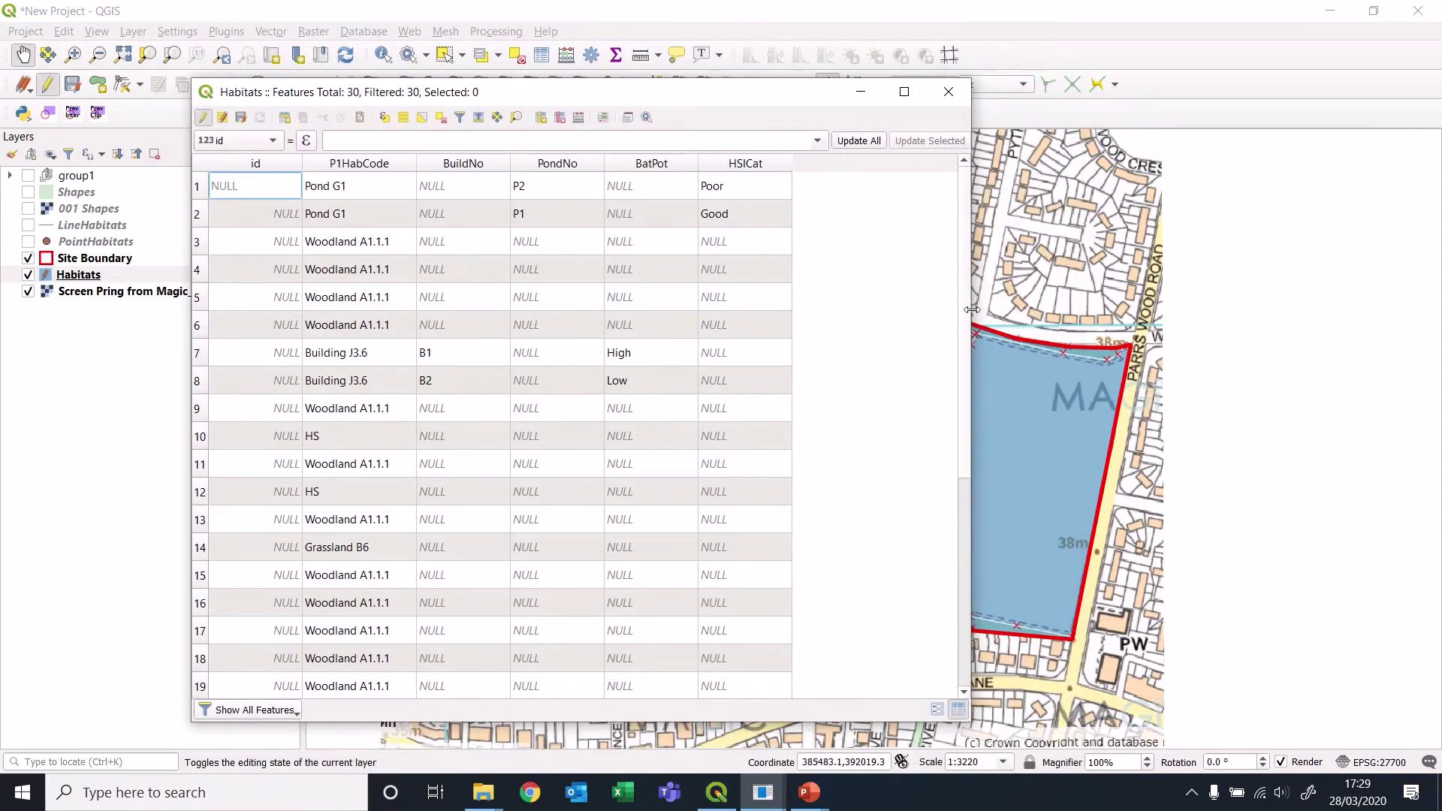
left_click_drag(971, 312, 1125, 309)
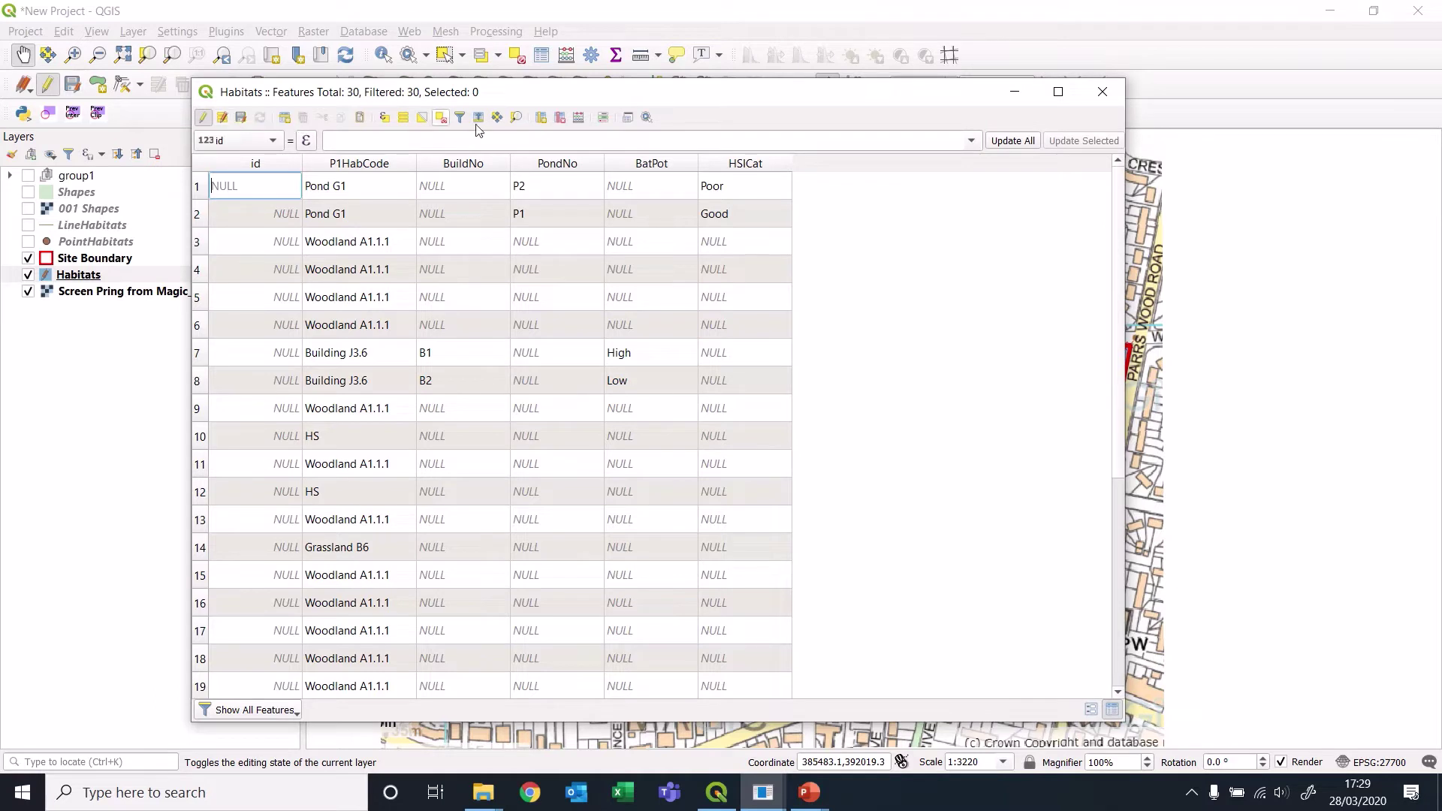
Add a decimal number (real) field named Area Ha to the Habitats layer.
left_click(541, 118)
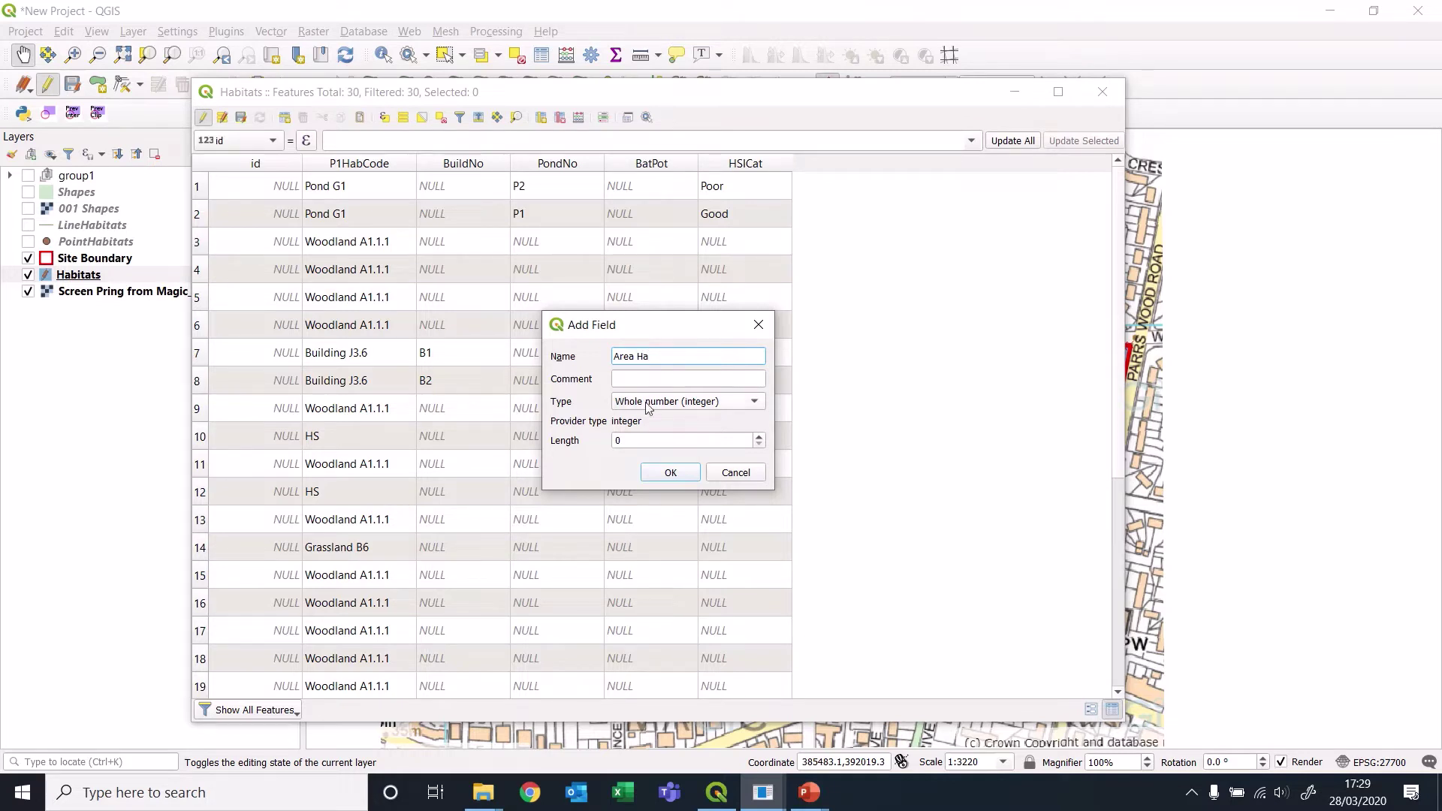
left_click(681, 402)
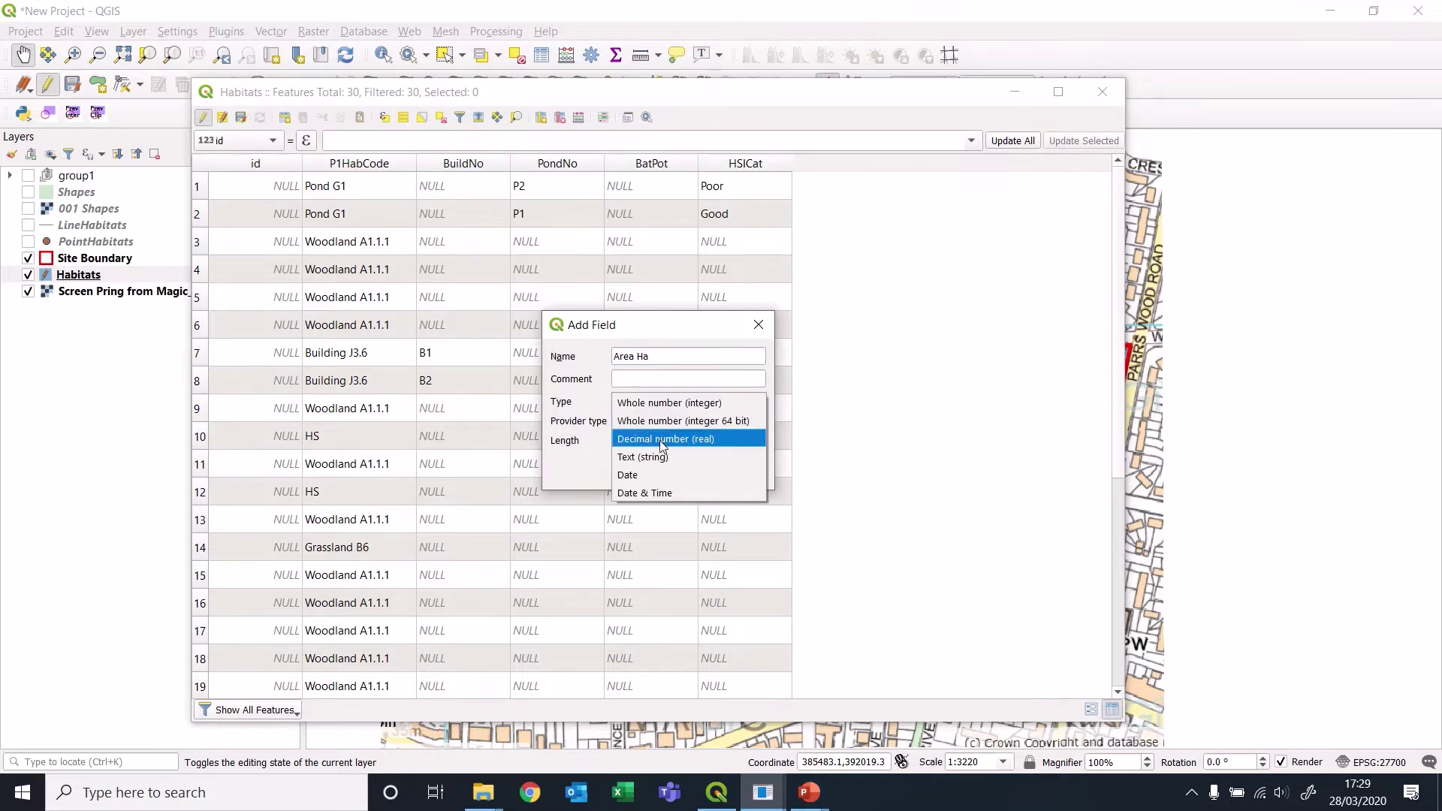
left_click(661, 439)
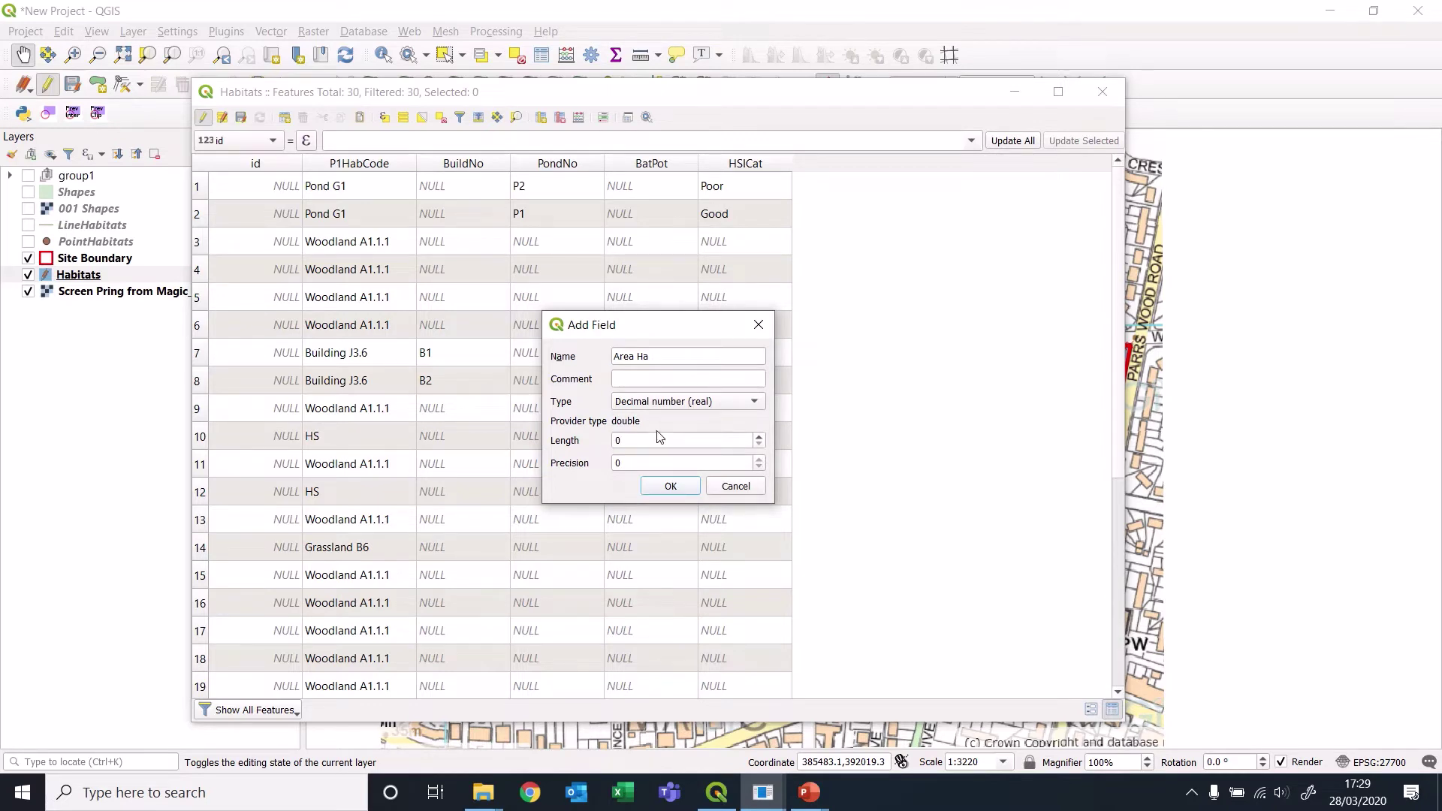
left_click(670, 486)
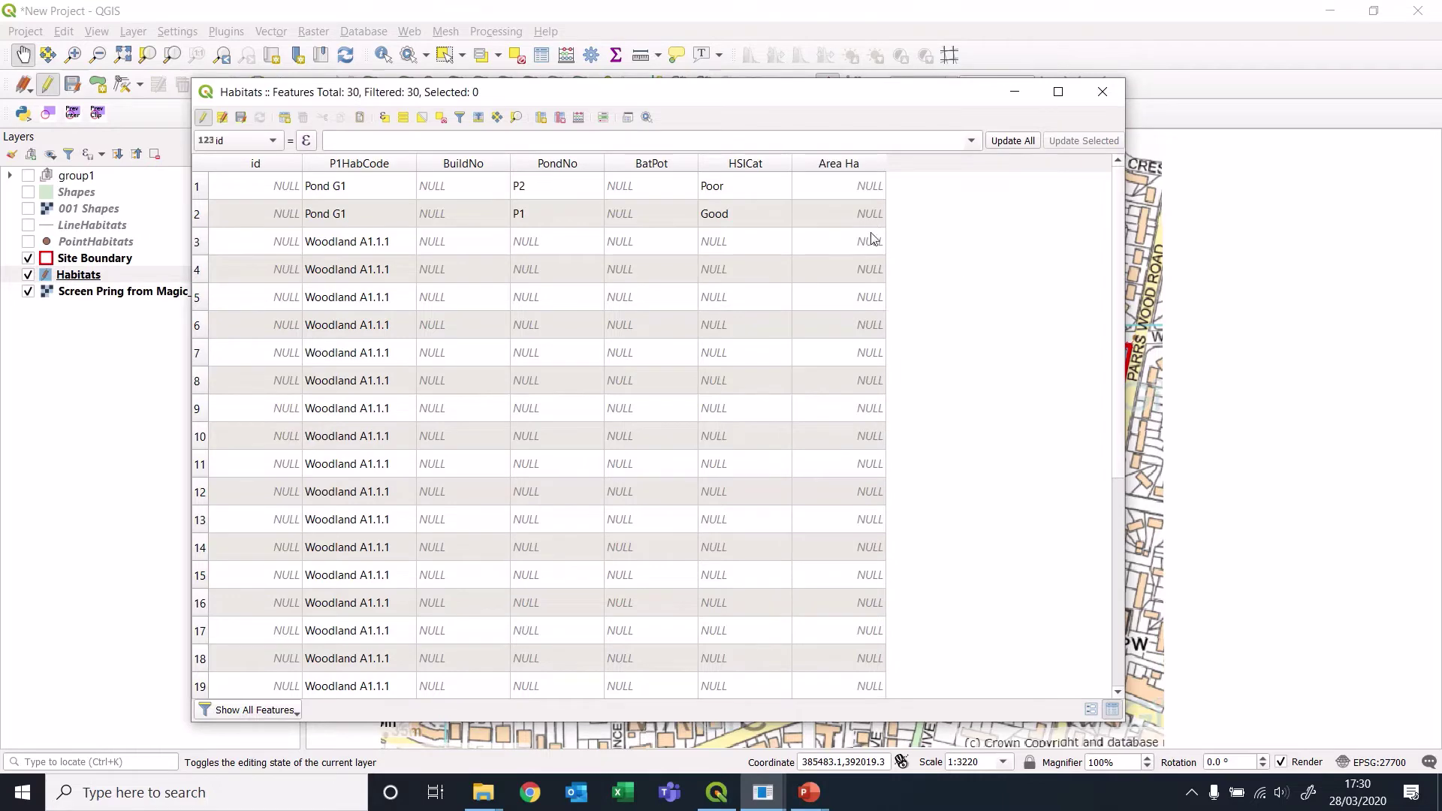
Use the Field Calculator to update the existing Area Ha field with the geometry expression $area.
left_click(579, 118)
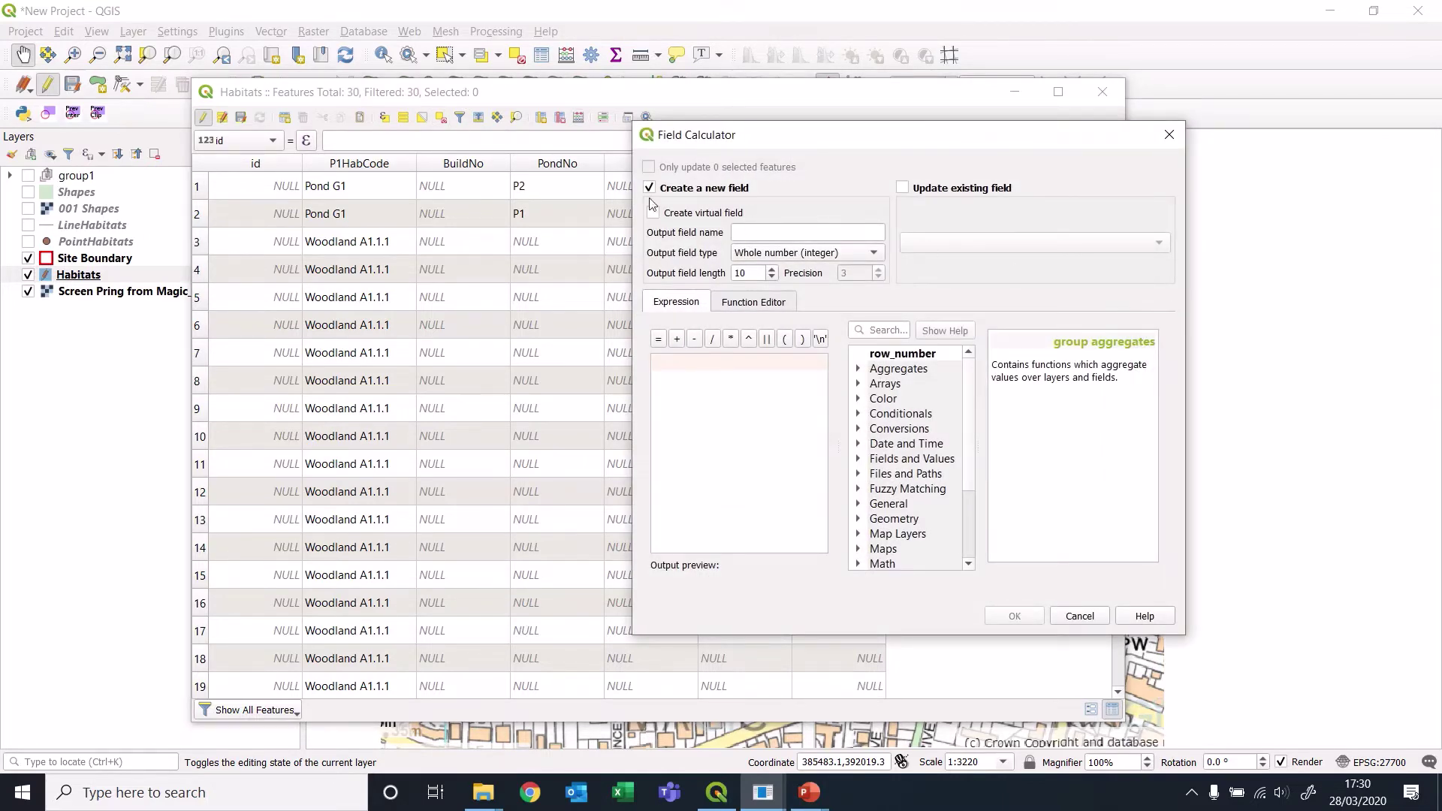
left_click(902, 188)
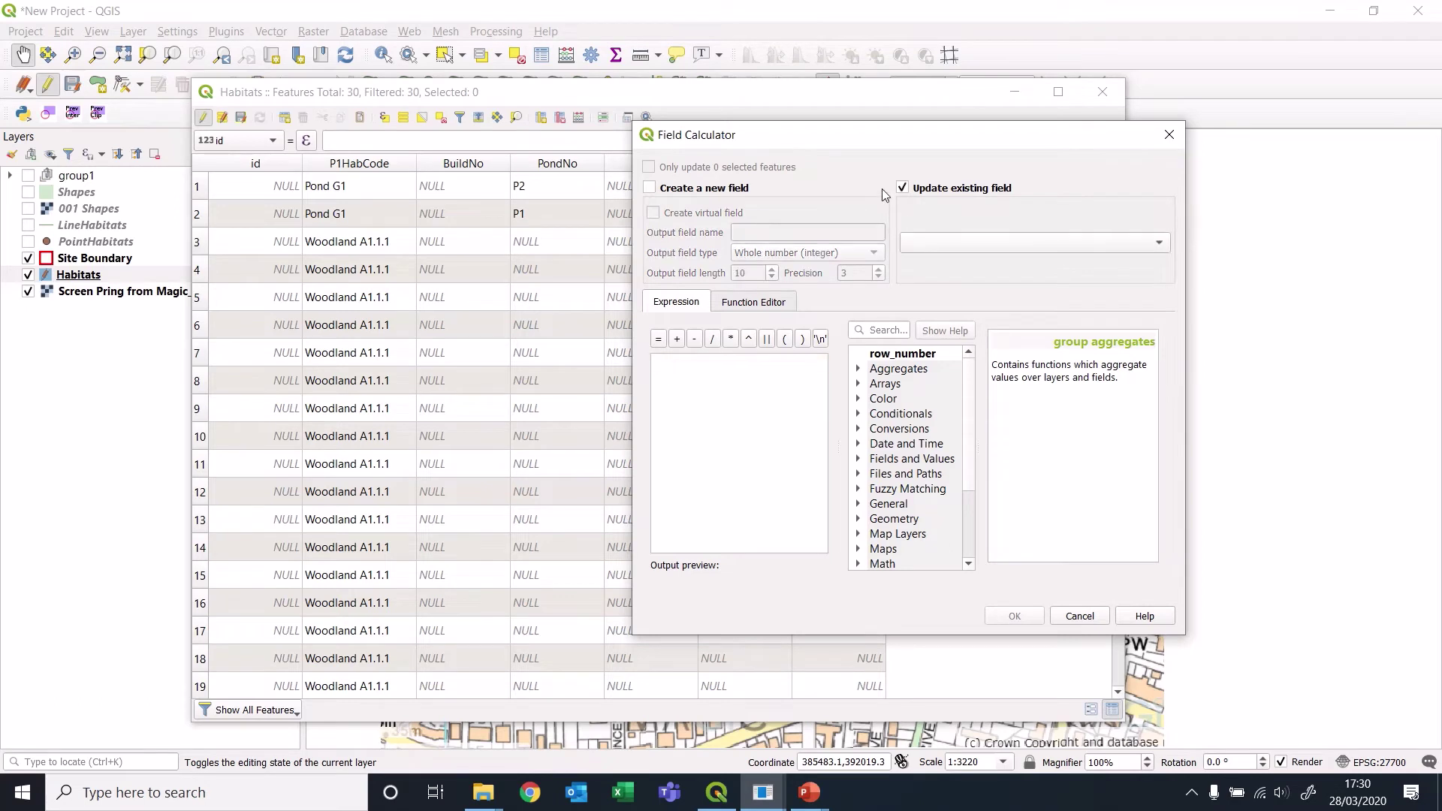
left_click(1150, 242)
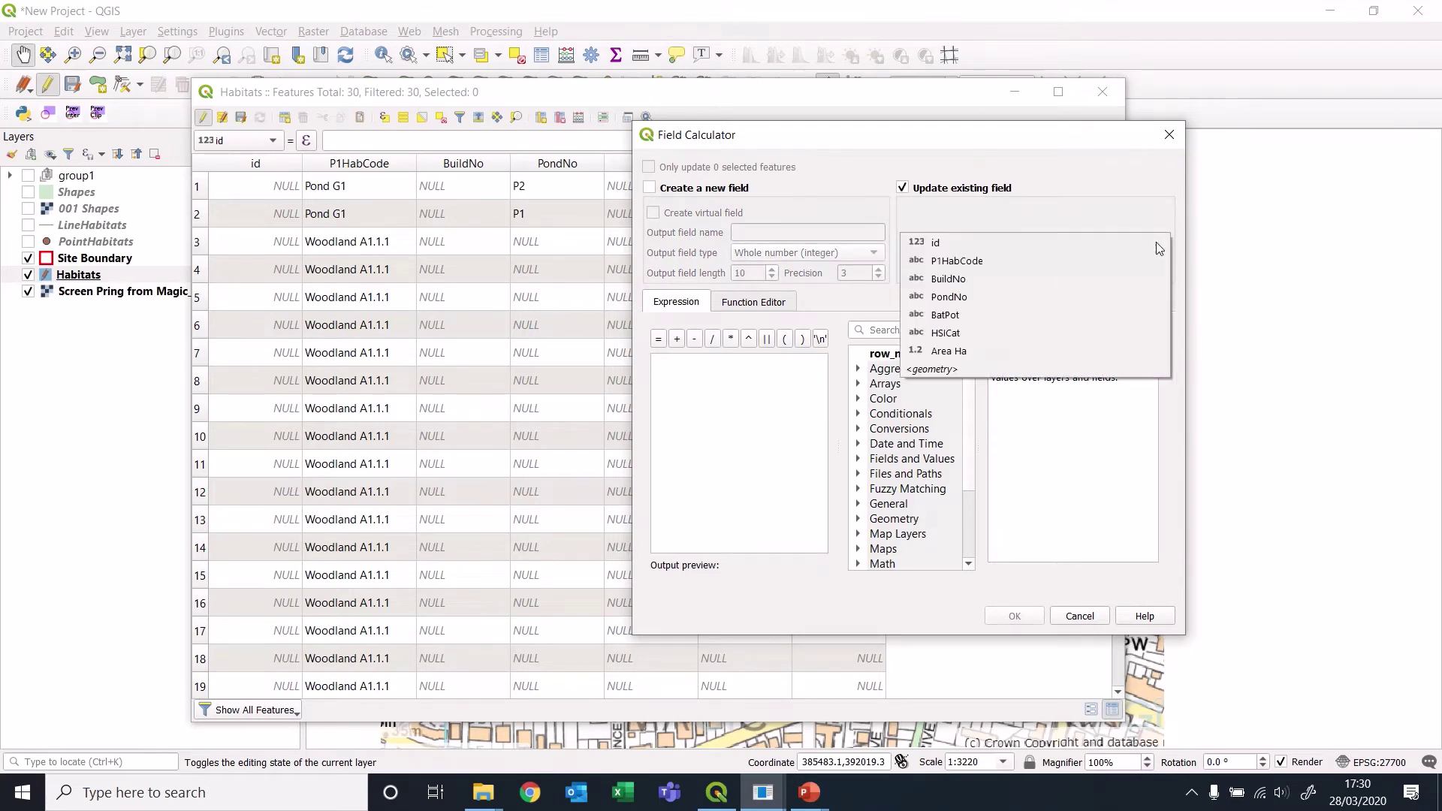
left_click(954, 352)
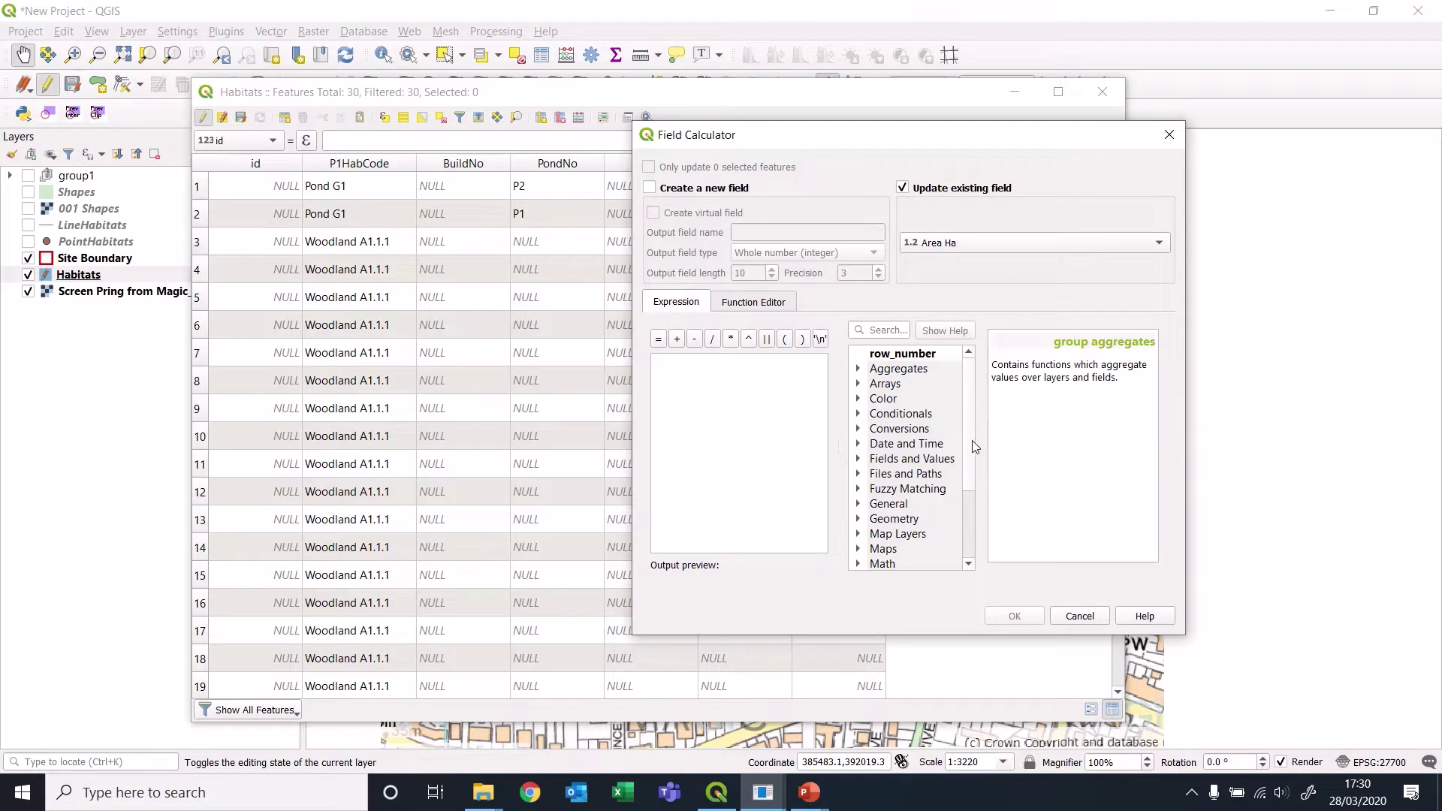
left_click(909, 522)
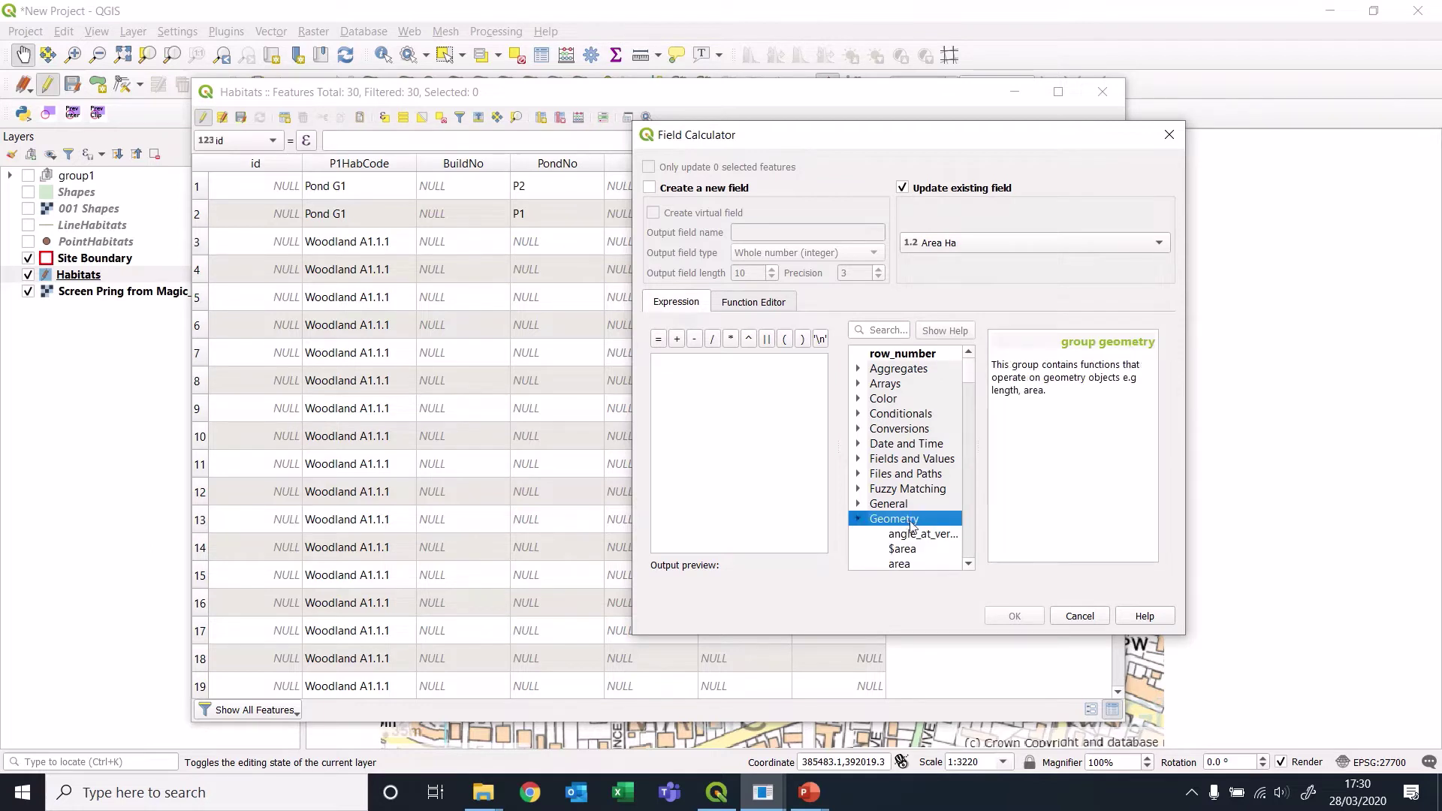
double_click(915, 551)
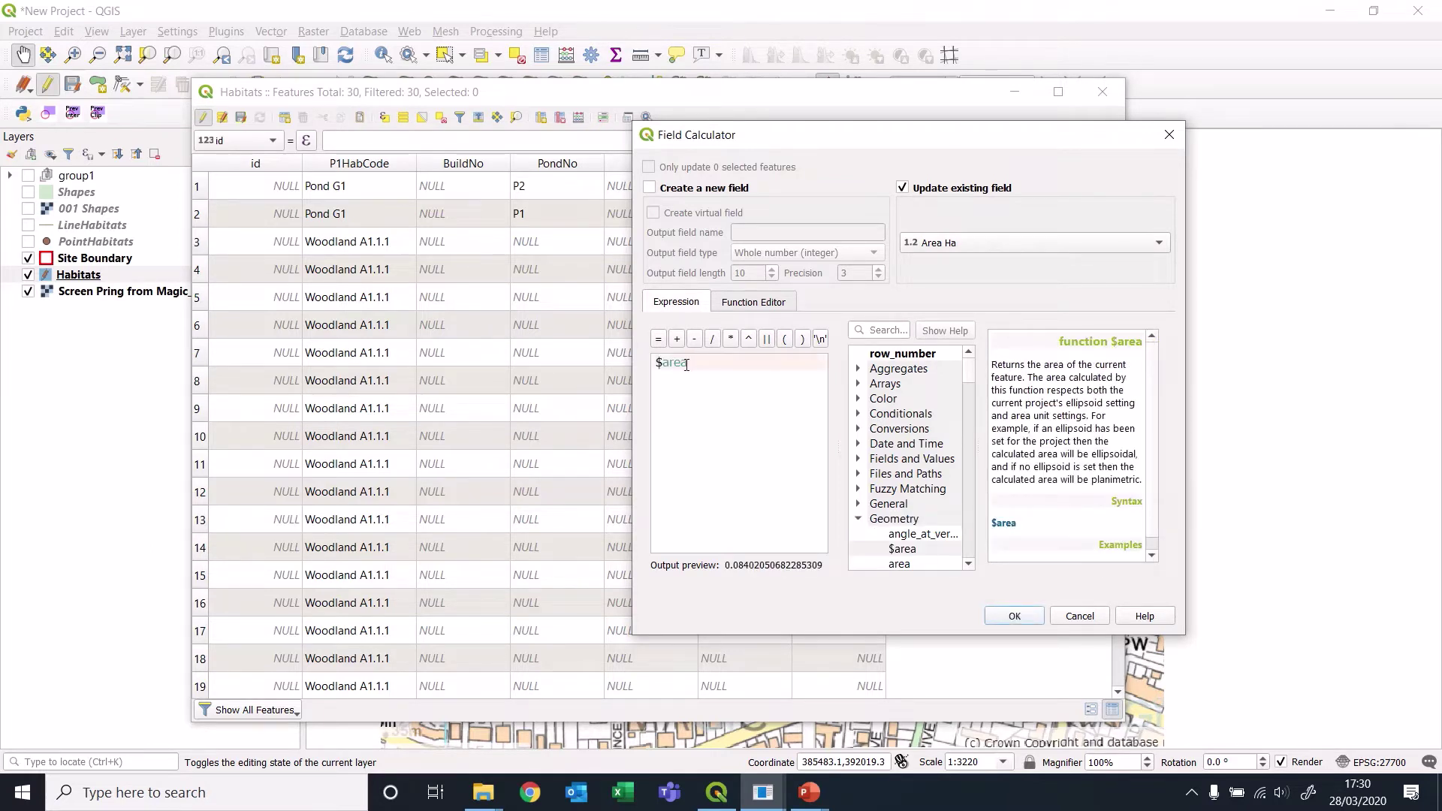
left_click(1014, 617)
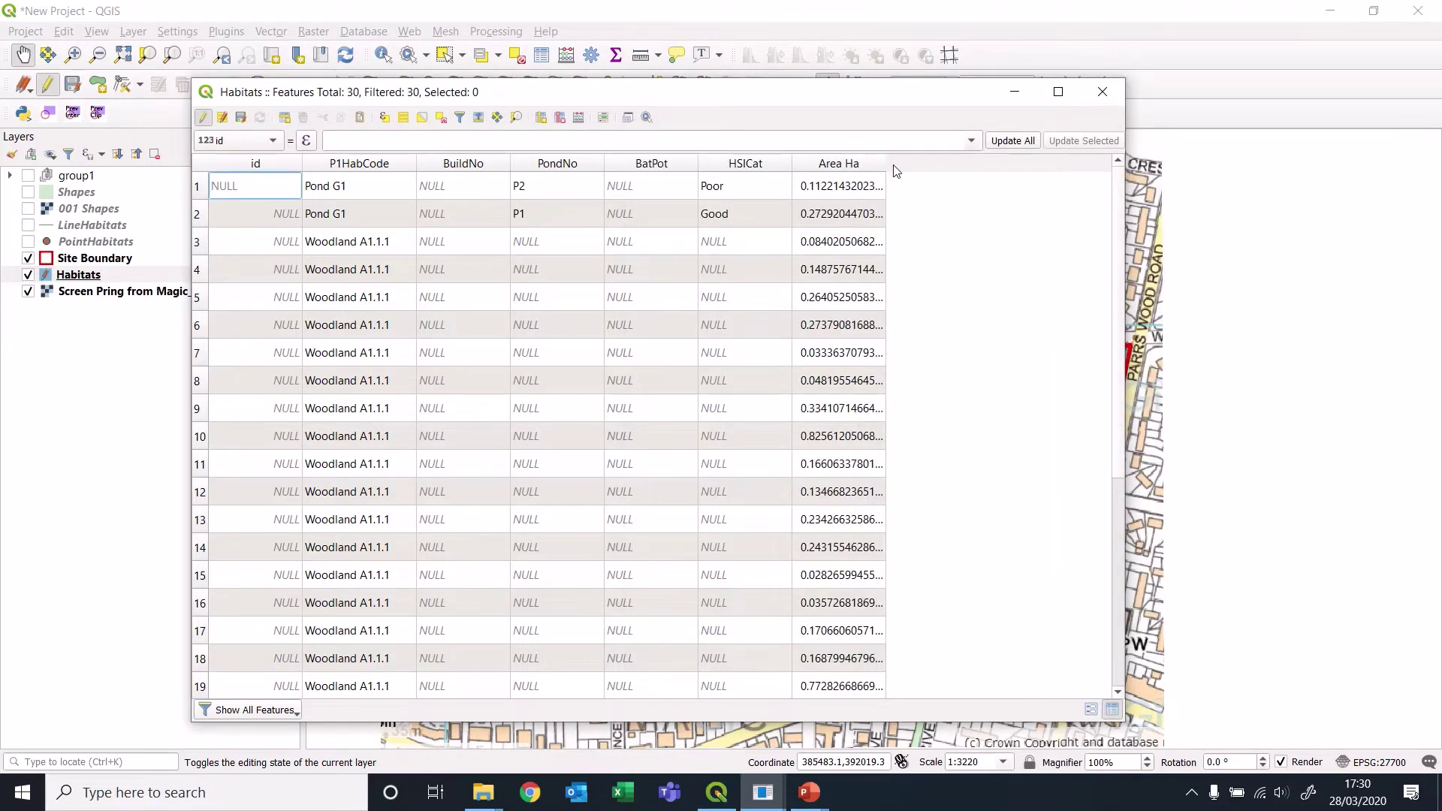
Widen the Area Ha column to show full values, look through the areas and narrow the attribute table window.
left_click_drag(886, 168, 936, 171)
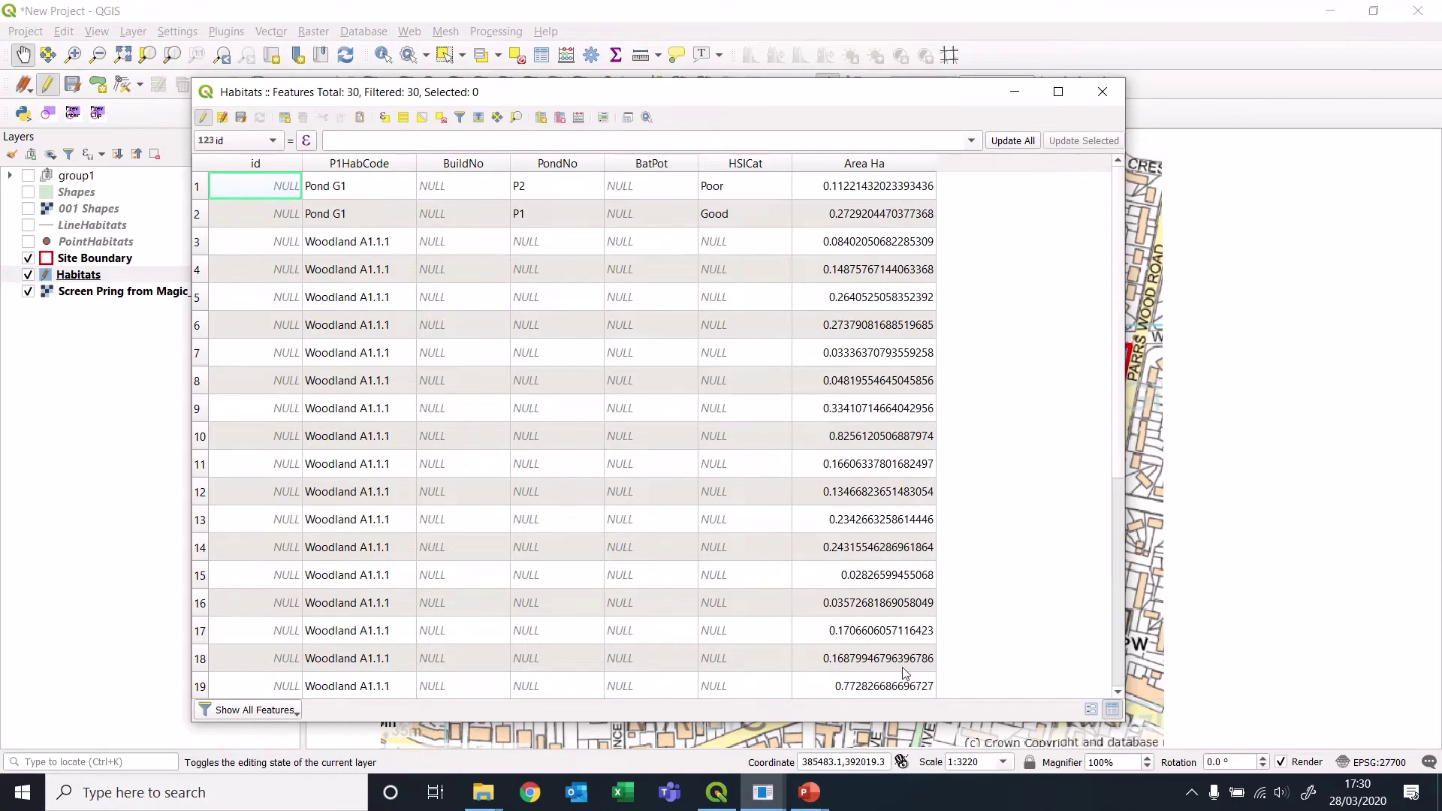
scroll(868, 488, "down", 4)
scroll(875, 475, "up", 4)
left_click_drag(1130, 229, 979, 229)
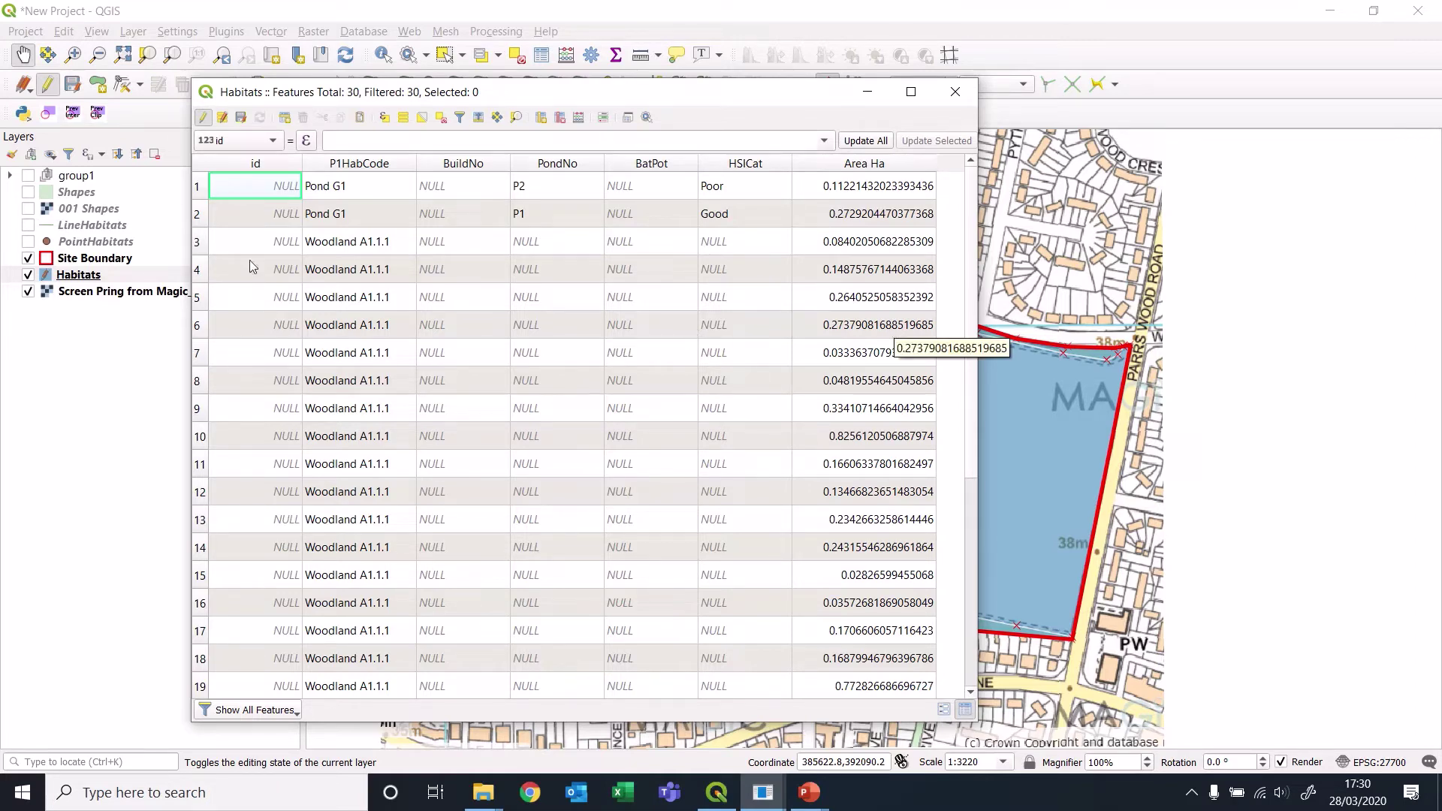
Move the attribute table window, end the editing session on the Habitats layer and close the table.
left_click_drag(643, 102, 706, 75)
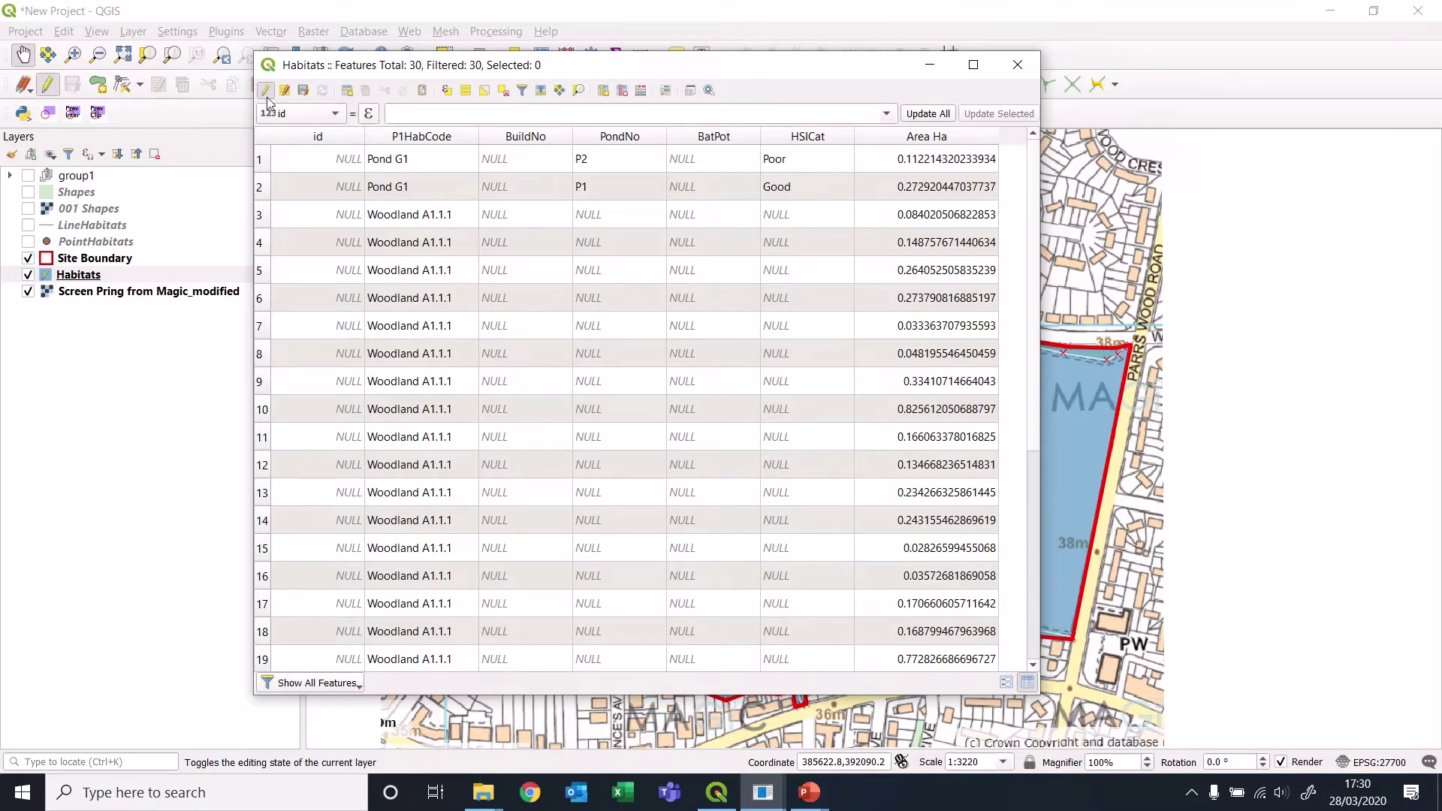
left_click(266, 90)
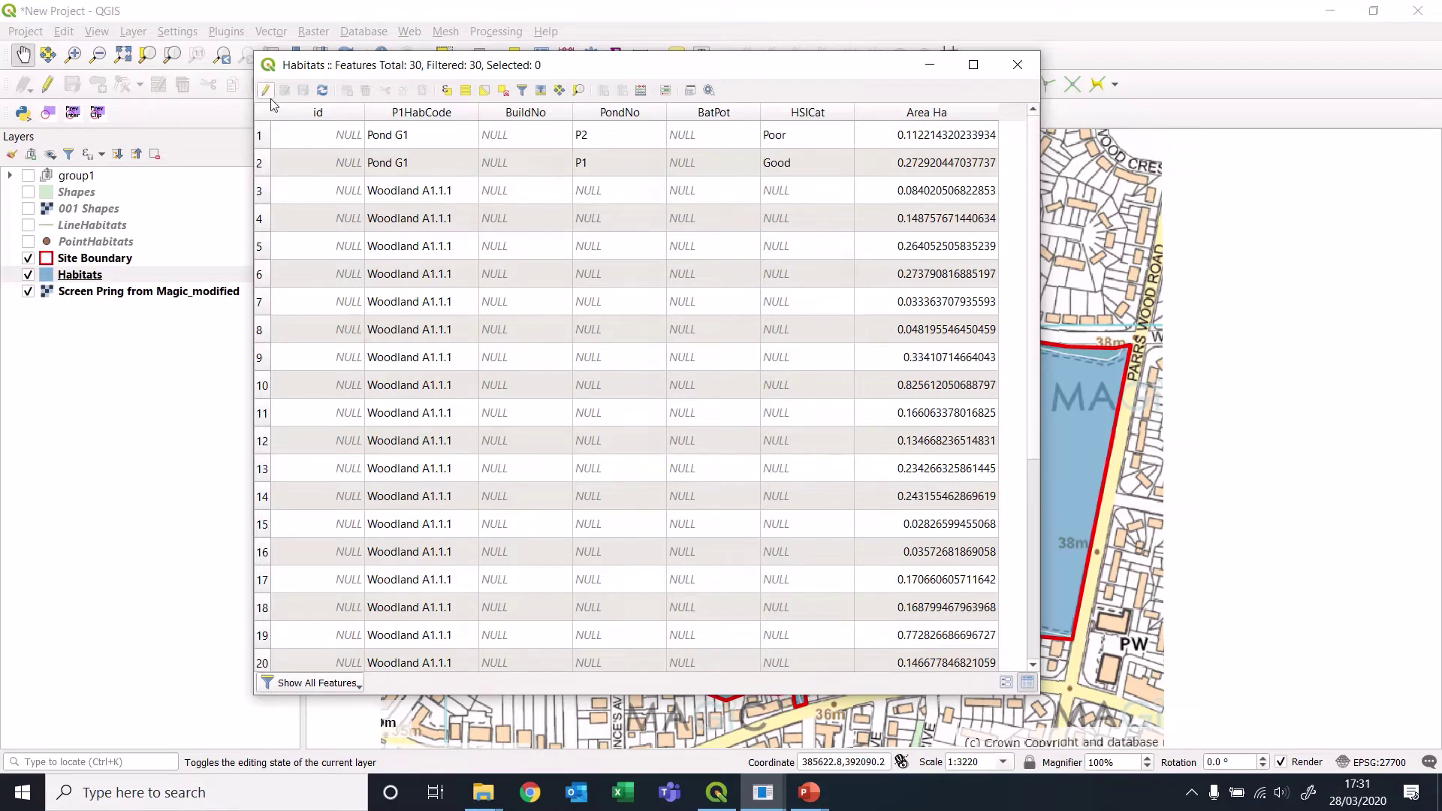
left_click(1015, 66)
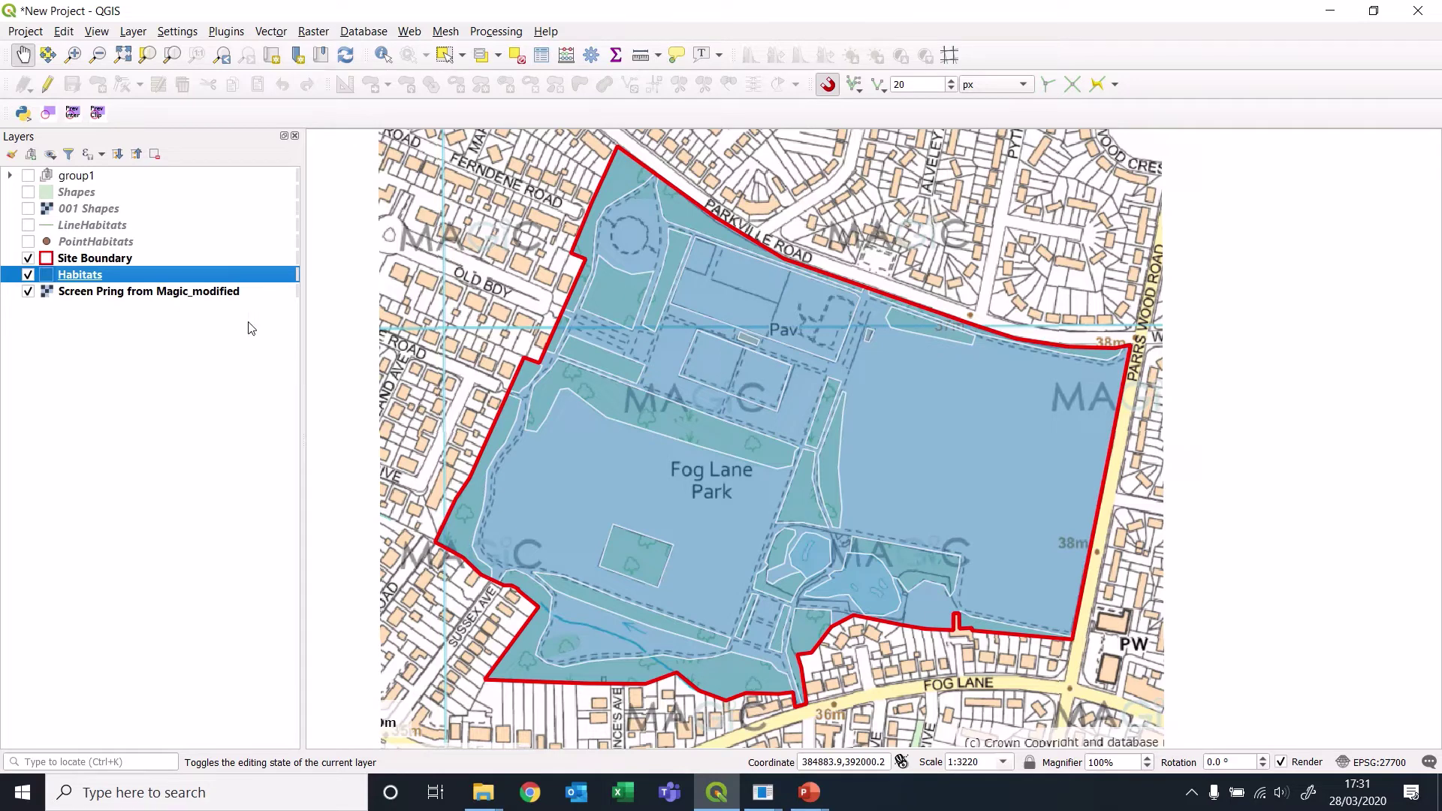
Open the Habitats layer's symbology properties and set the fill opacity to 100%.
right_click(81, 280)
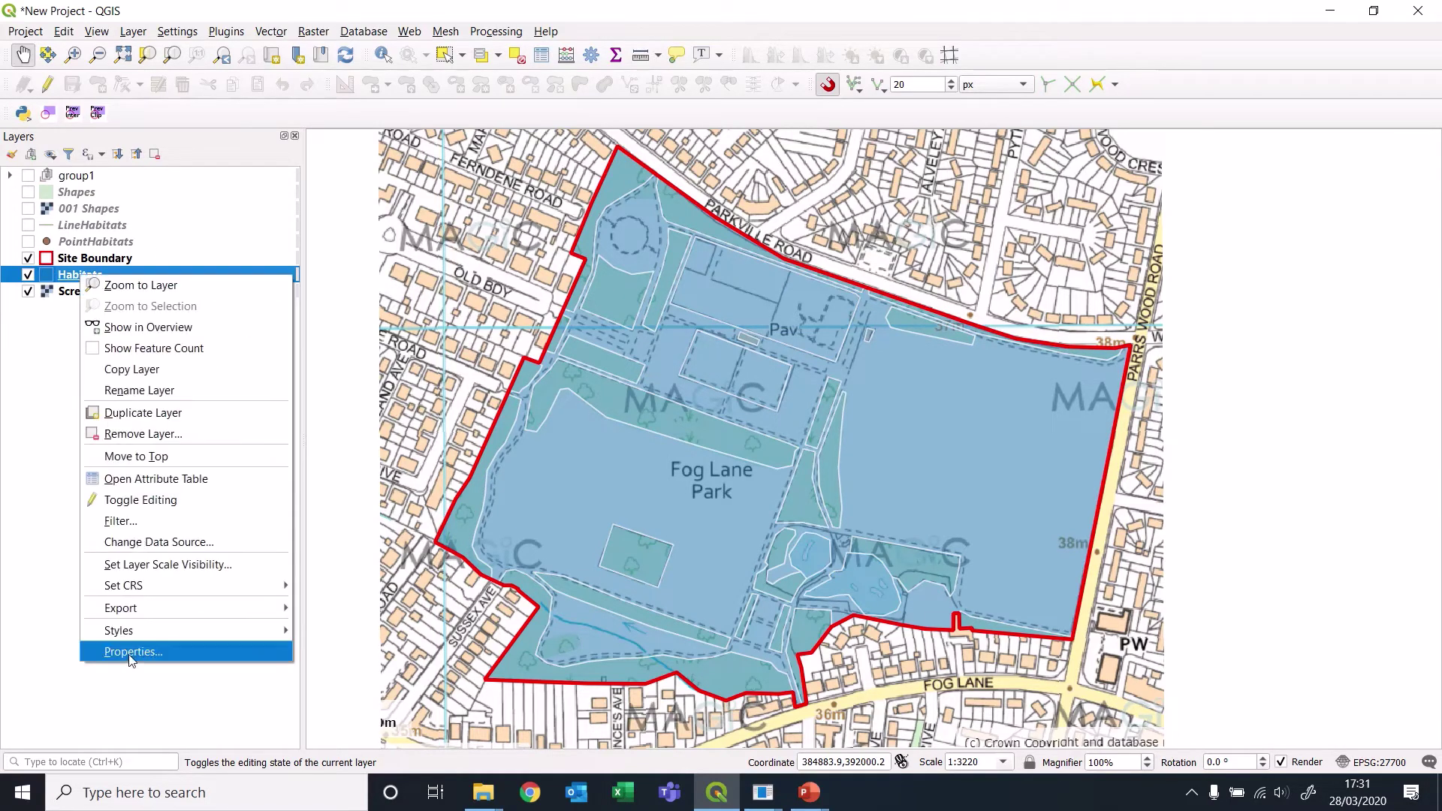
left_click(130, 652)
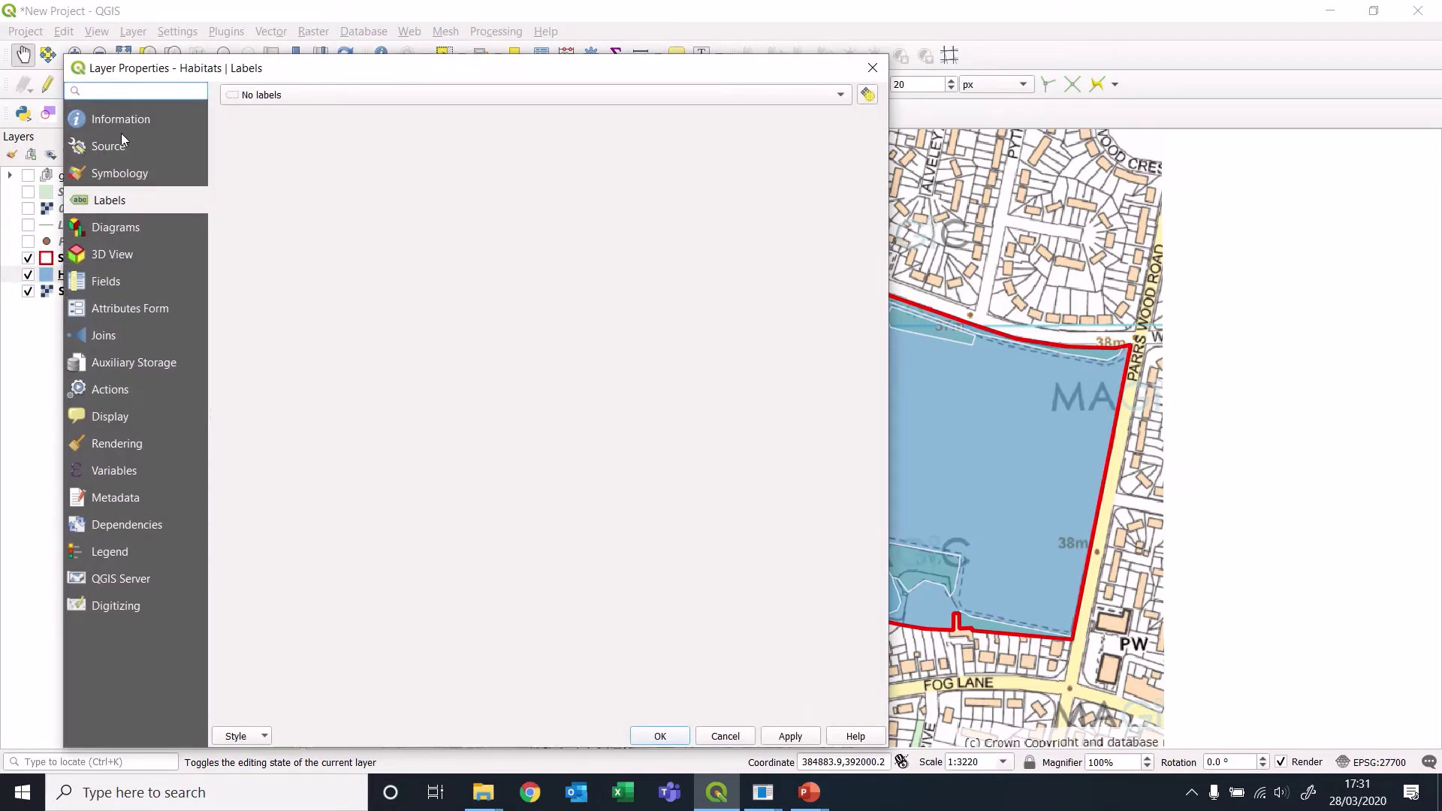
left_click(119, 173)
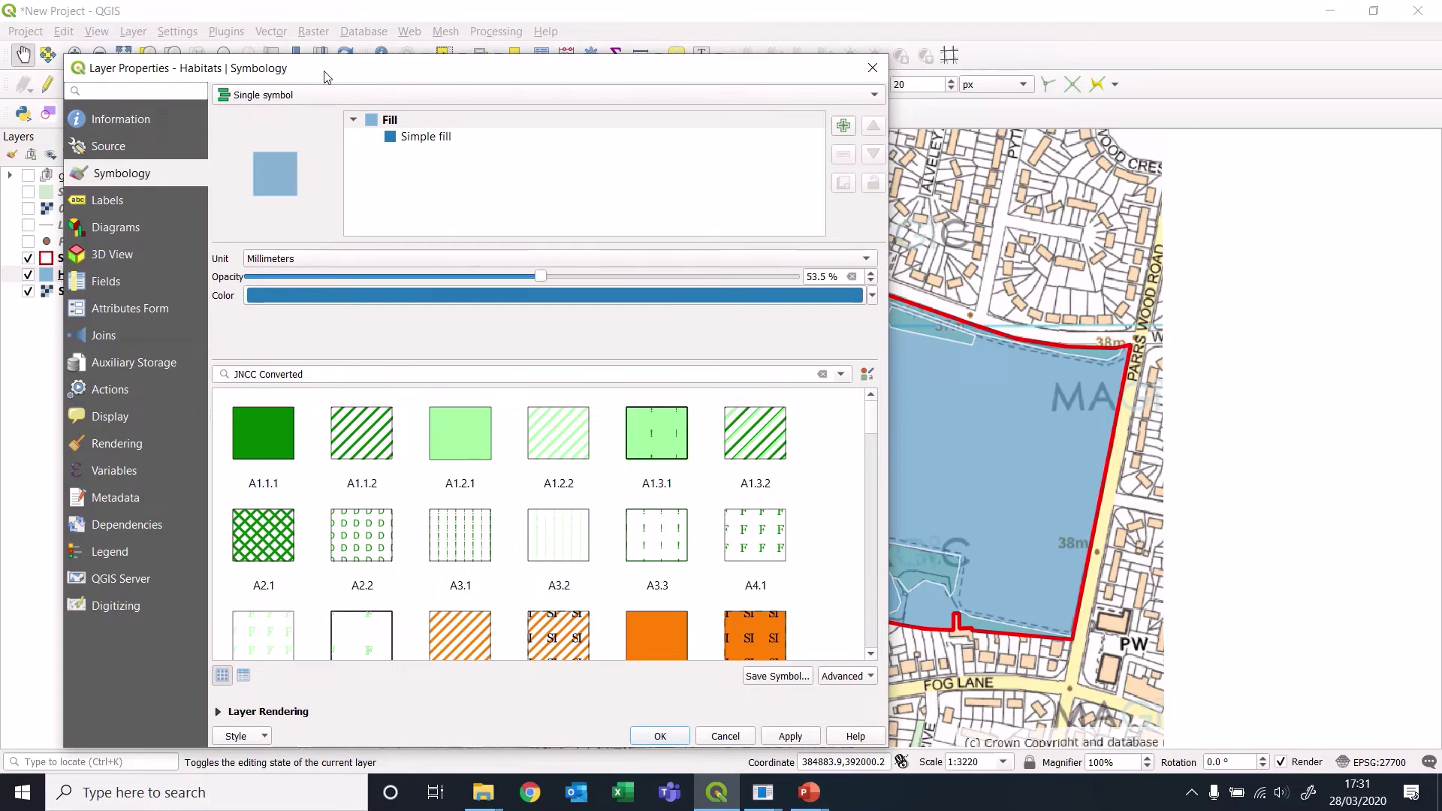
left_click_drag(326, 77, 570, 91)
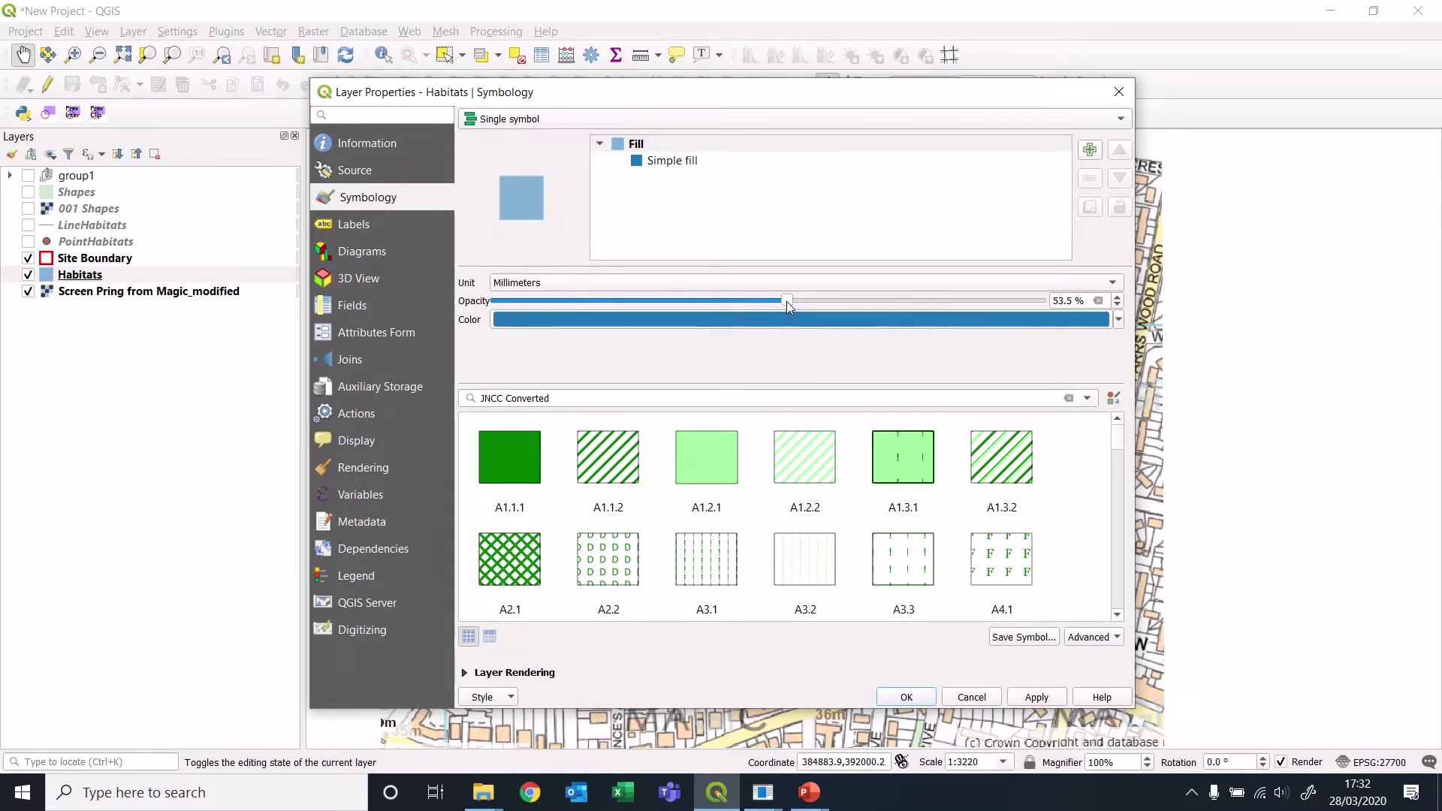
left_click_drag(786, 301, 1046, 301)
left_click_drag(980, 107, 791, 93)
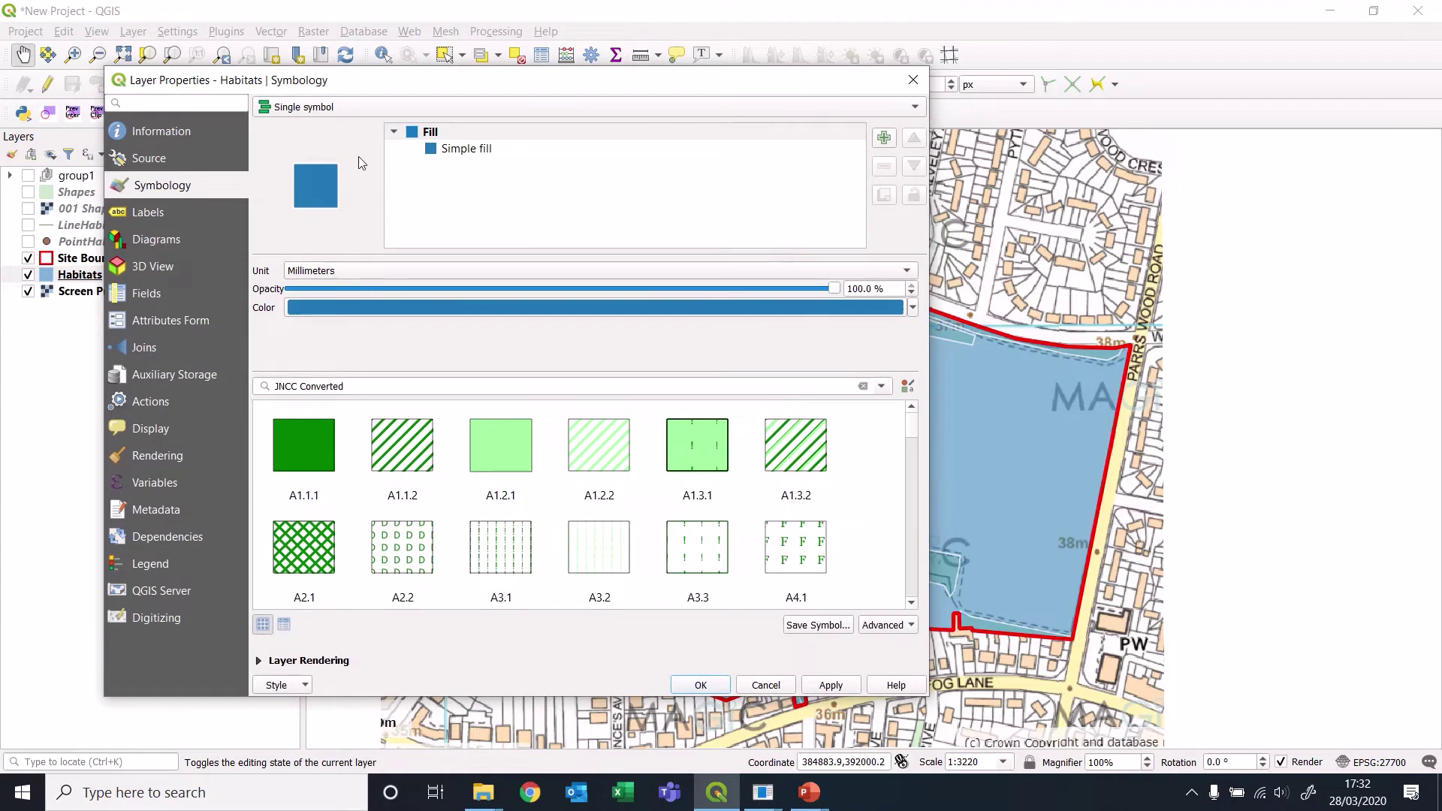
Switch the Habitats symbology to Categorized on P1HabCode, classify the values, widen the Value column and apply the styling.
left_click(350, 112)
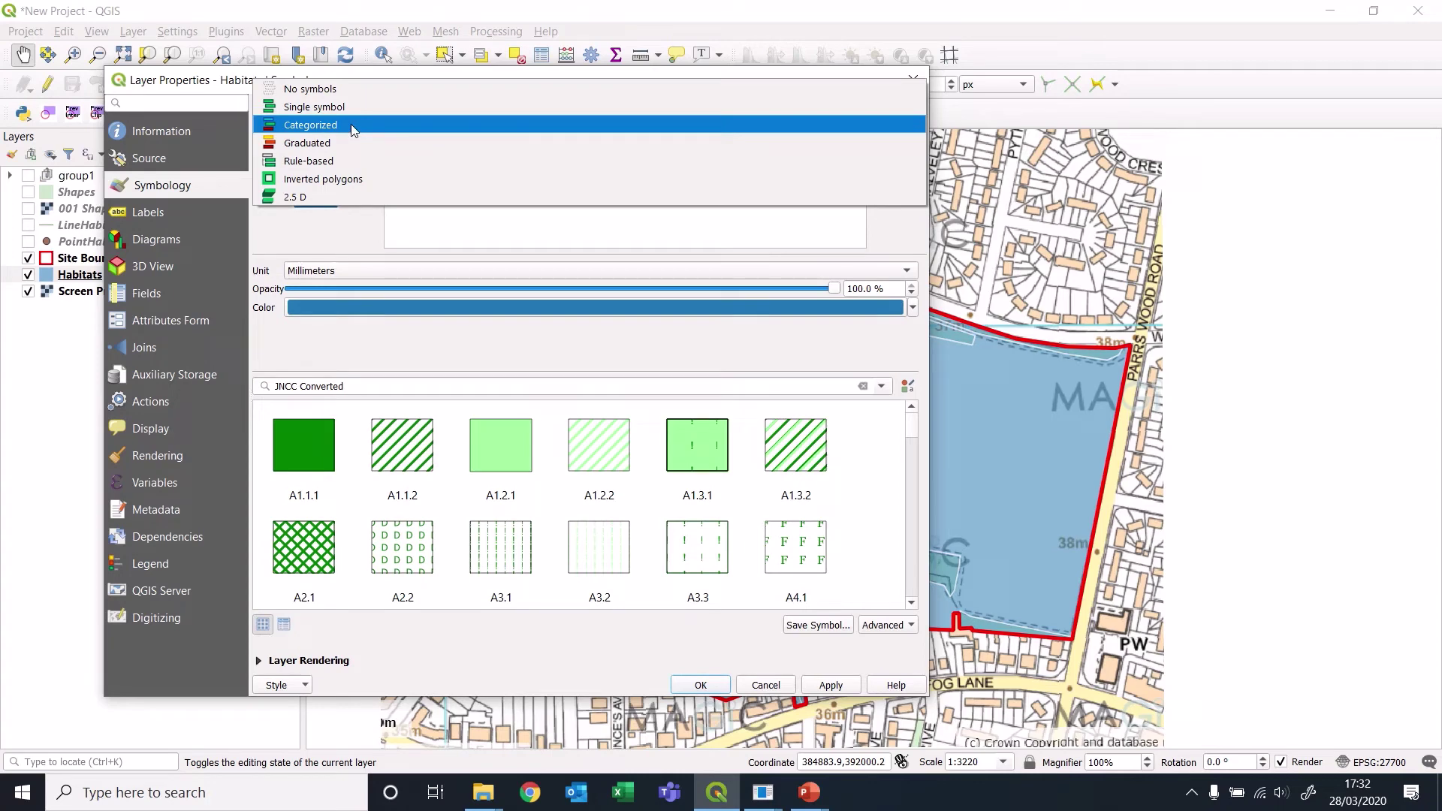
left_click(353, 128)
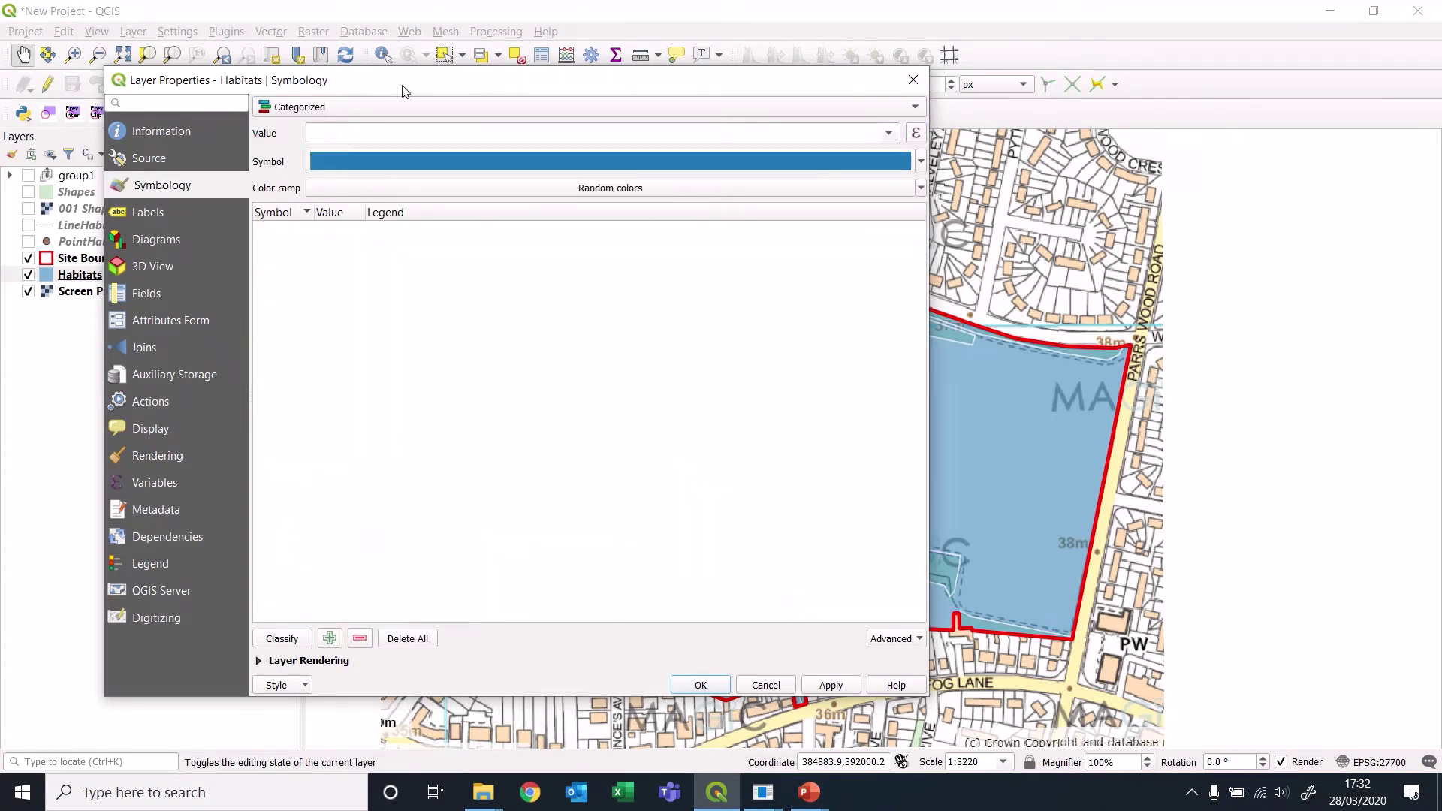
mouse_move(399, 87)
left_mouse_down()
mouse_move(460, 75)
mouse_move(406, 93)
left_mouse_up()
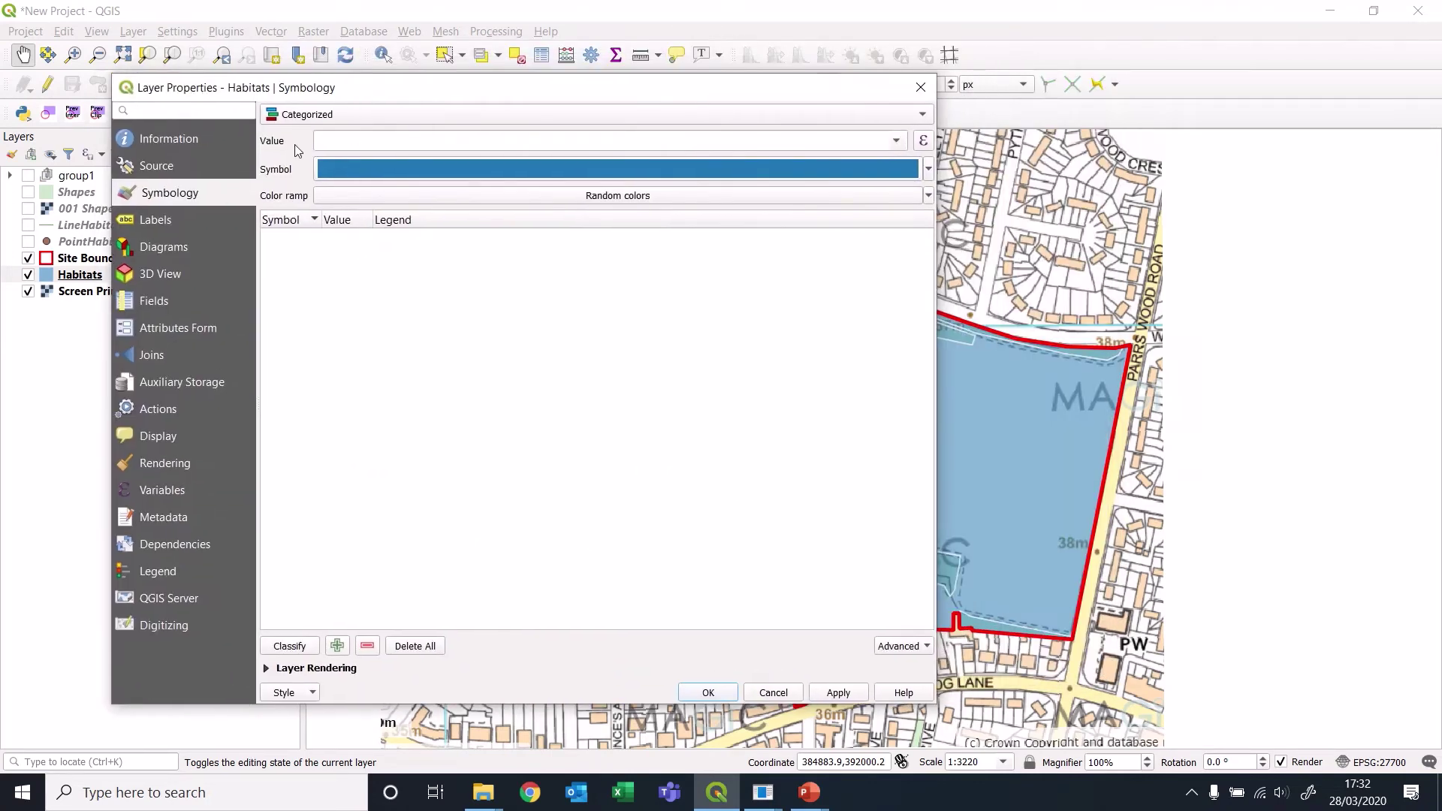
left_click(898, 141)
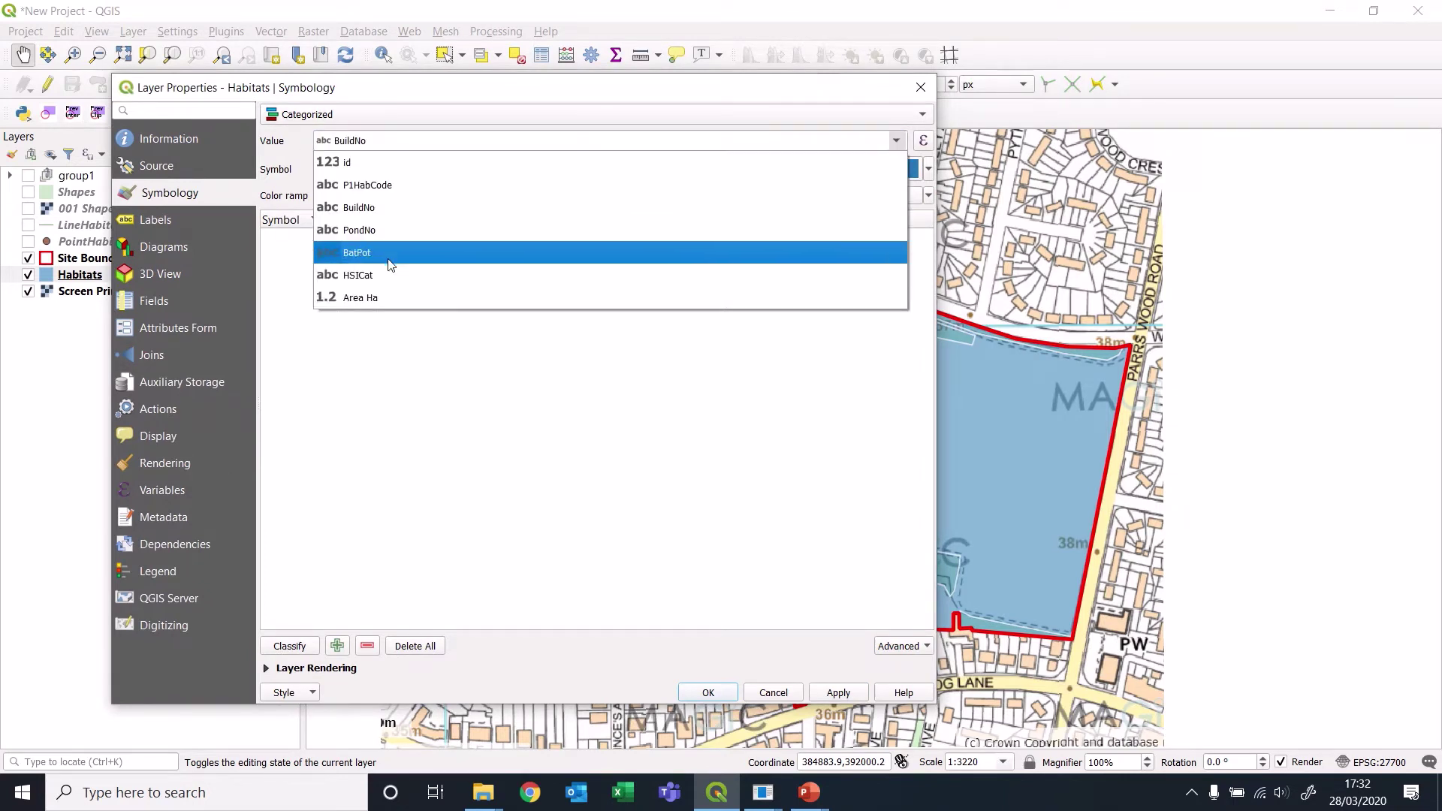
left_click(384, 184)
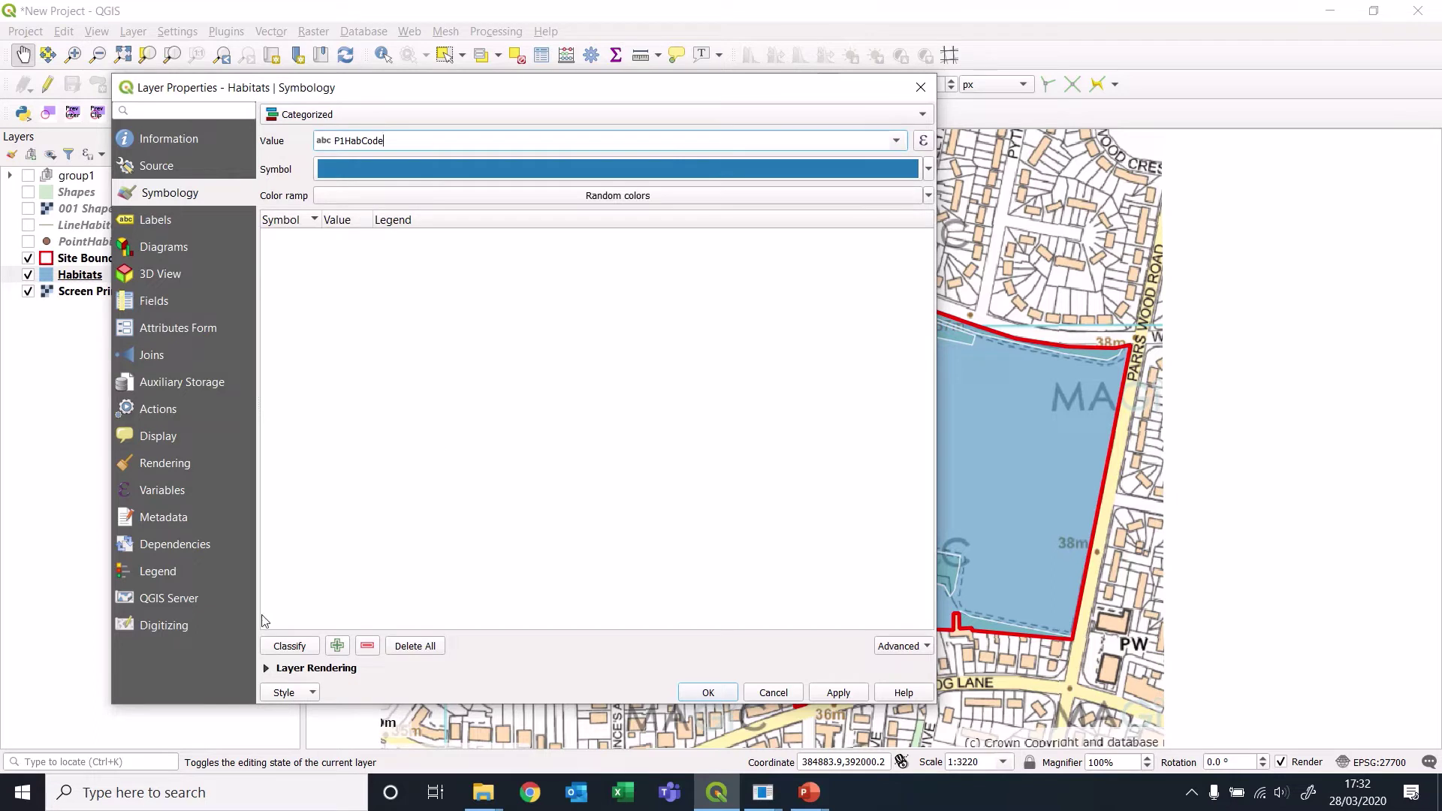
left_click(290, 647)
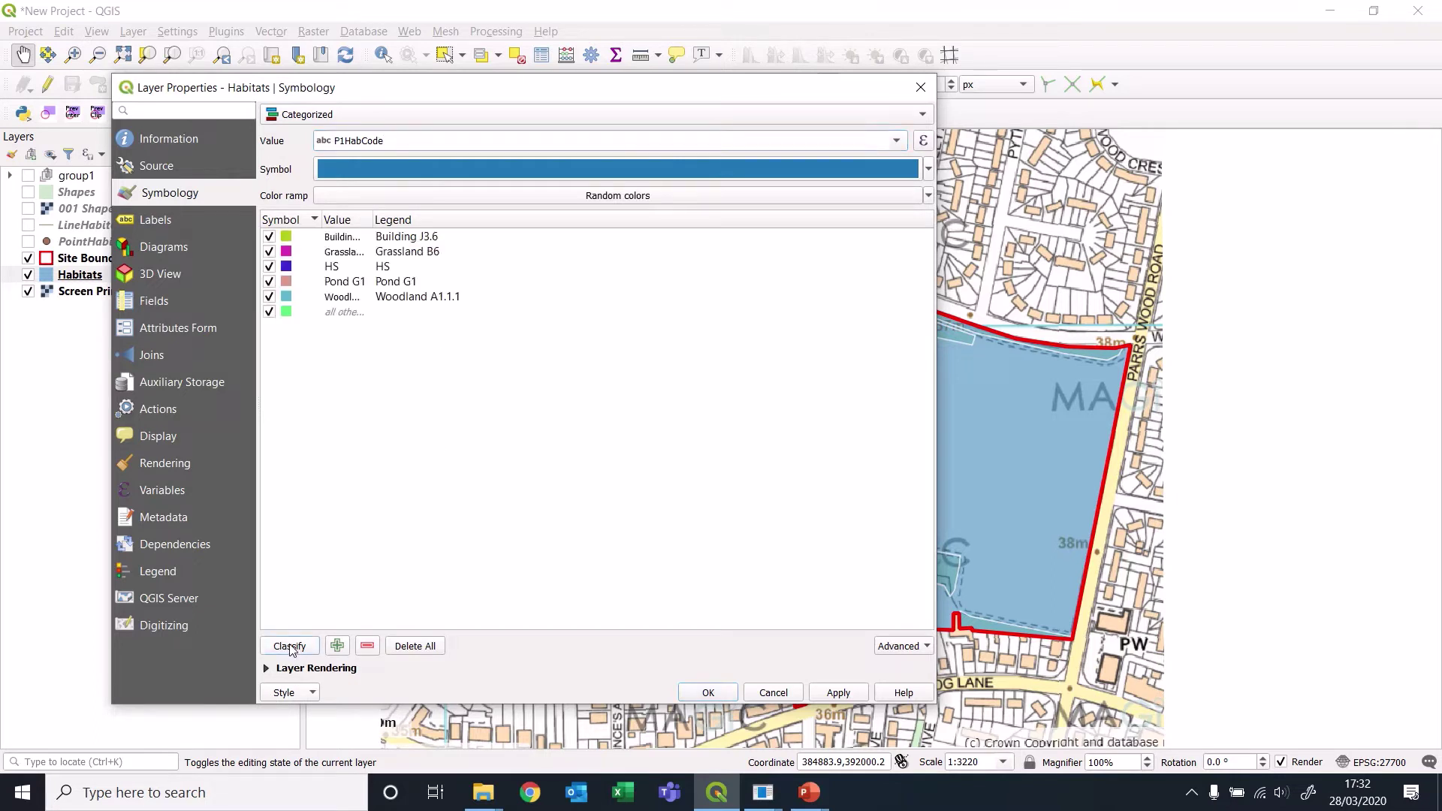
left_click_drag(322, 221, 429, 220)
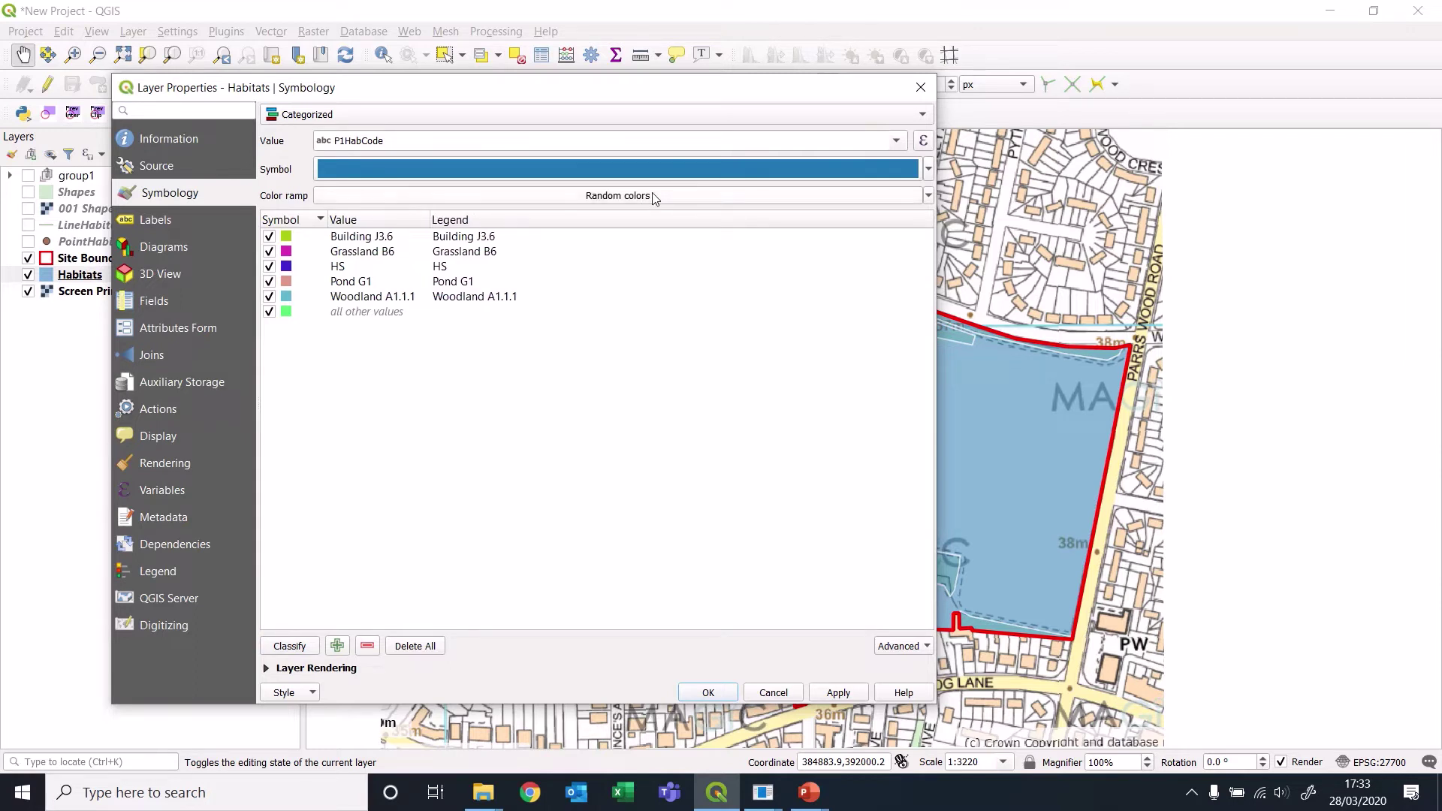
left_click(839, 692)
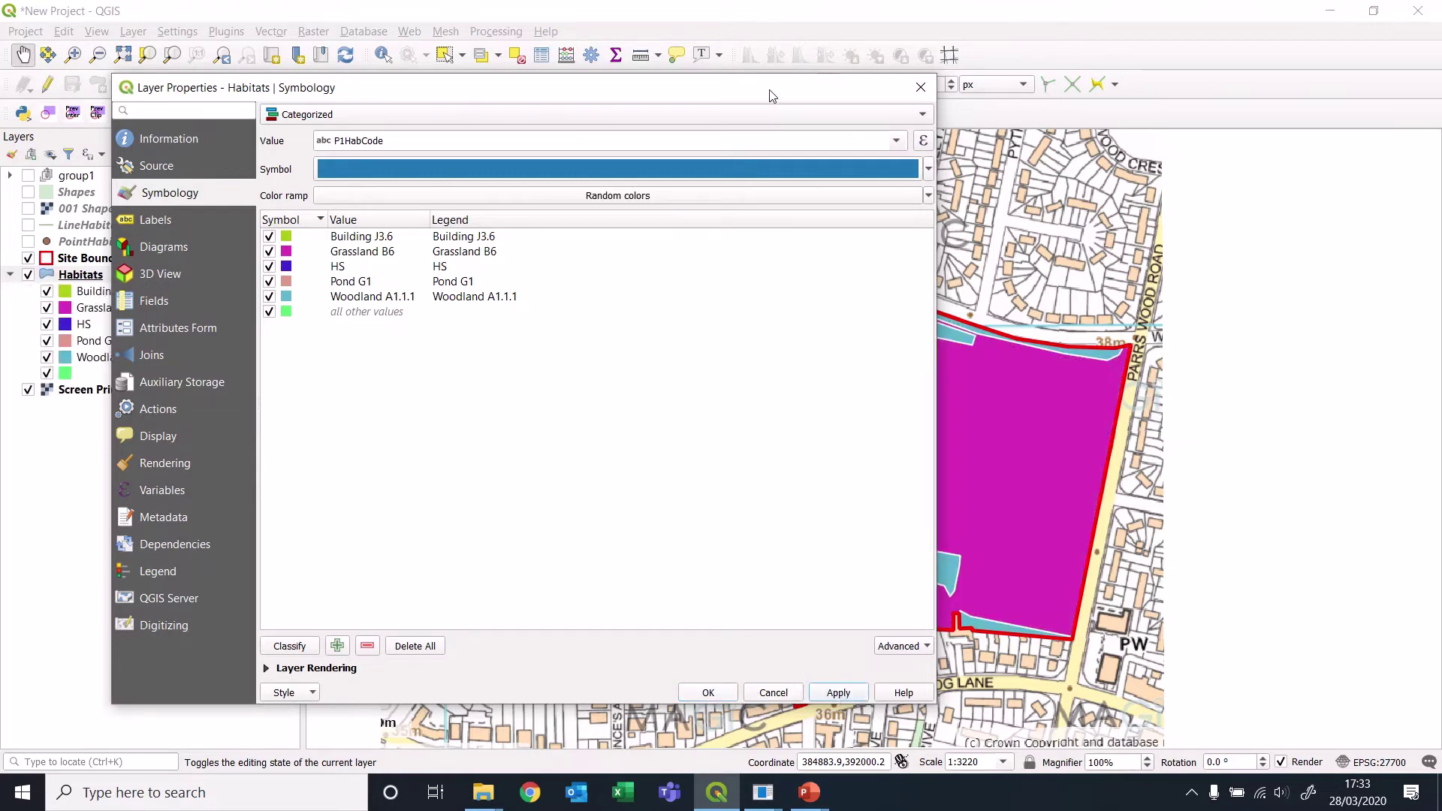
Move the layer properties dialog clear of the layer legend and close it.
left_click_drag(770, 89, 839, 122)
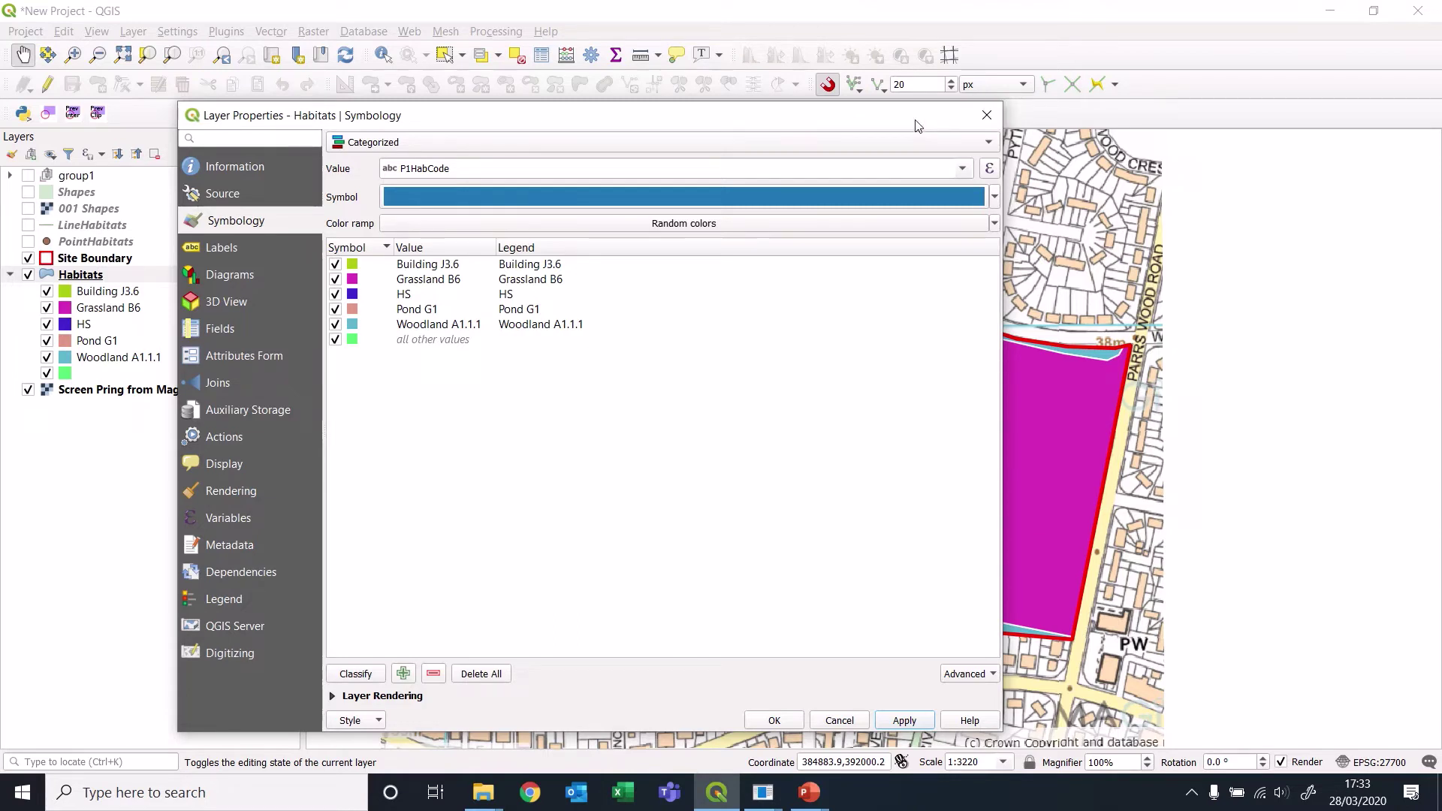
left_click_drag(888, 106, 899, 139)
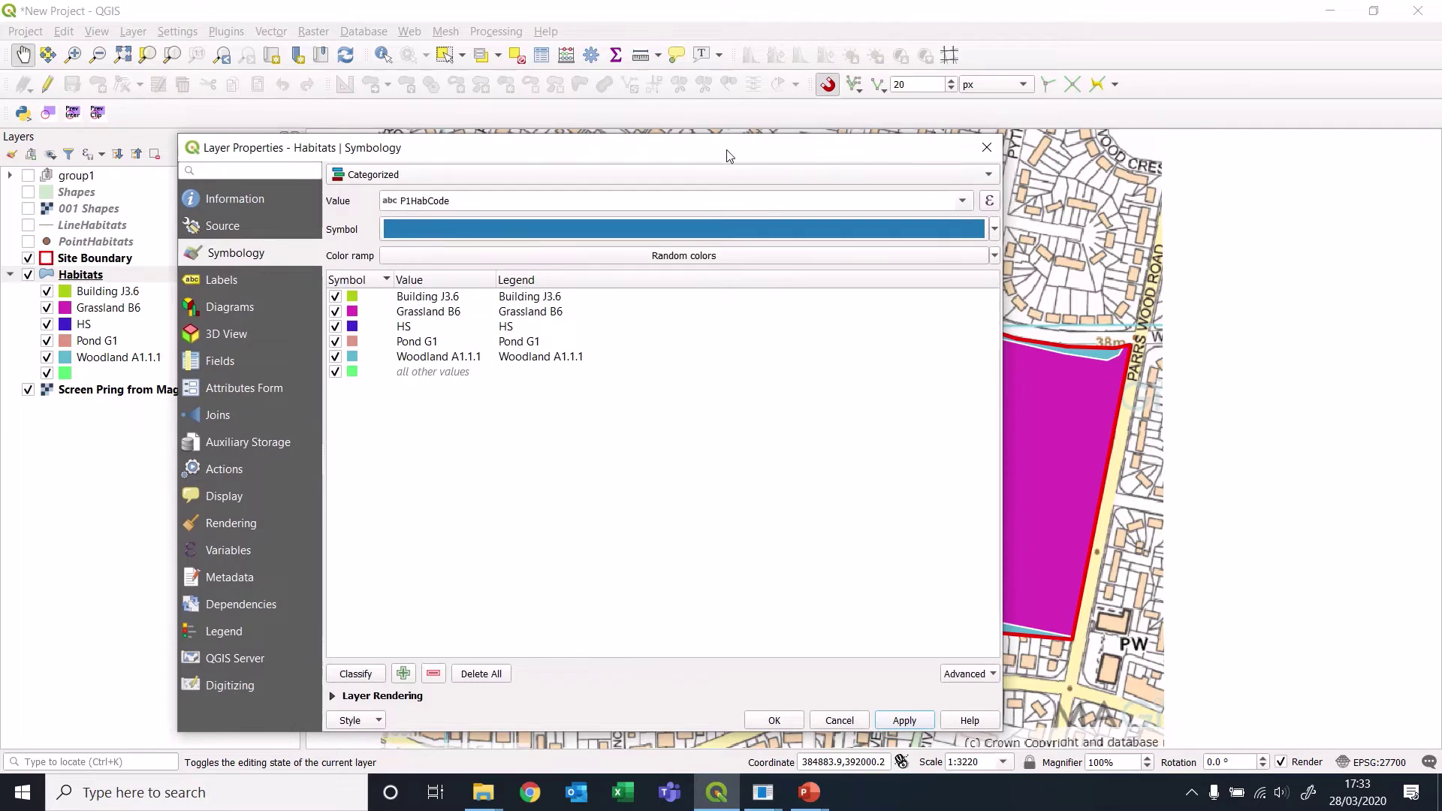
left_click_drag(728, 156, 813, 161)
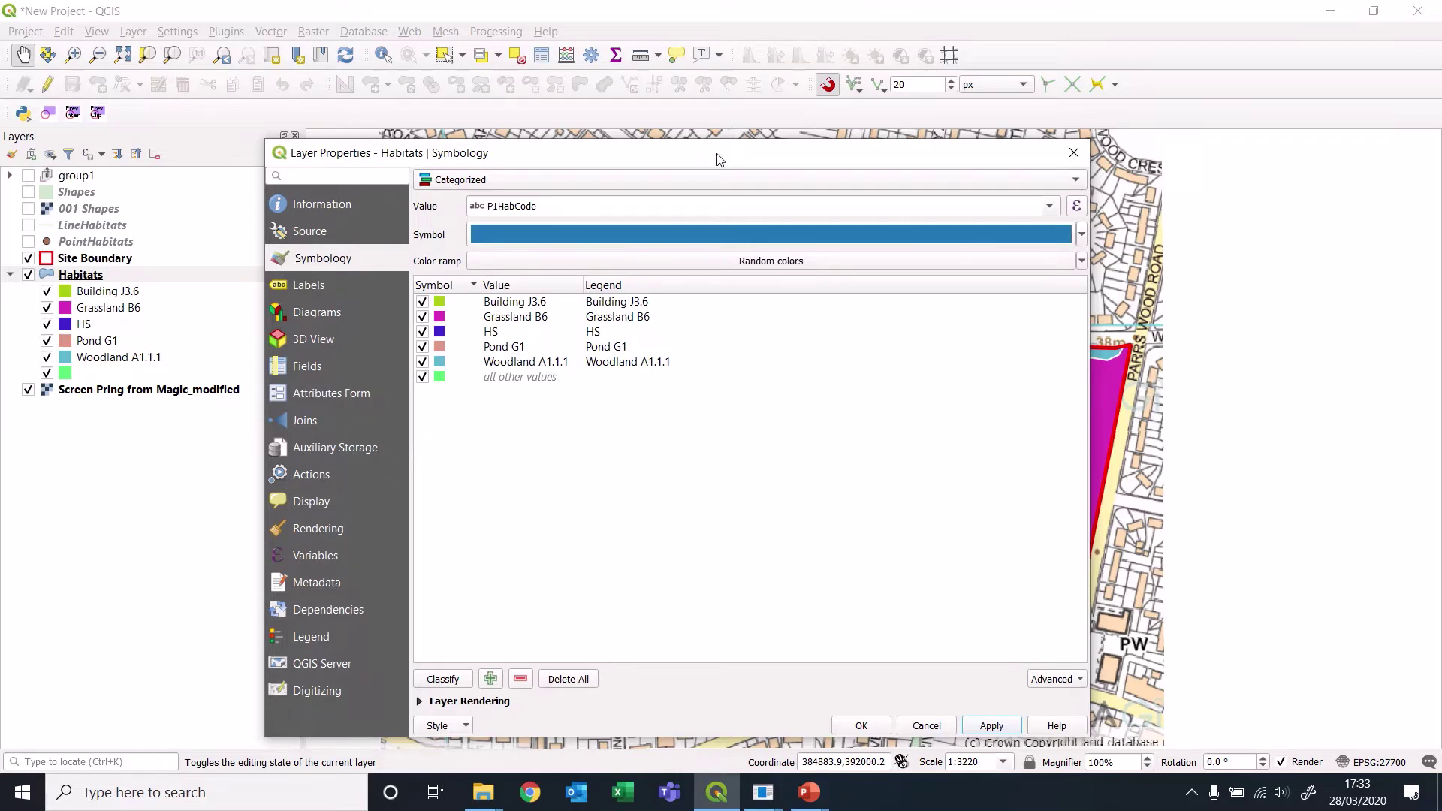
left_click_drag(724, 151, 662, 157)
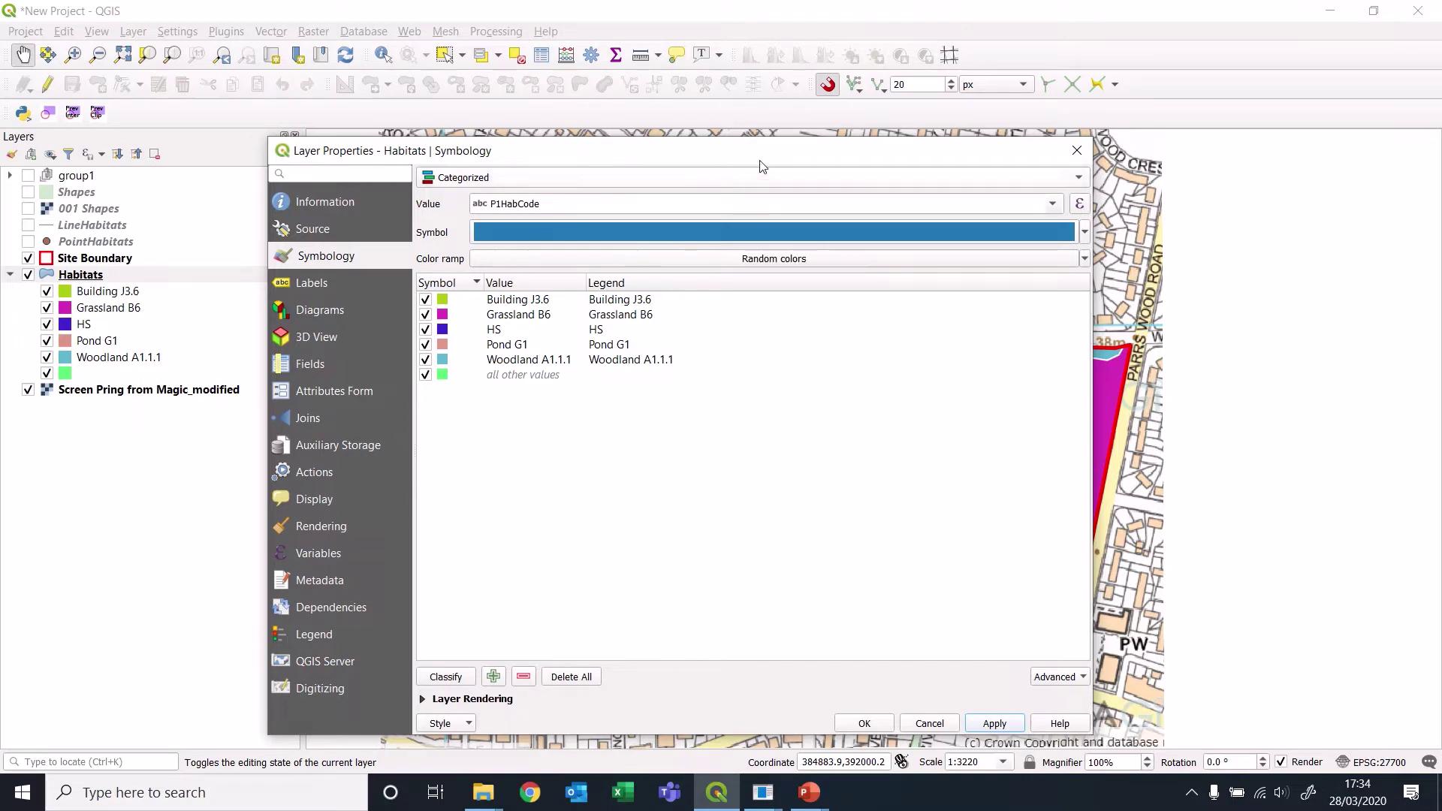
left_click(1077, 151)
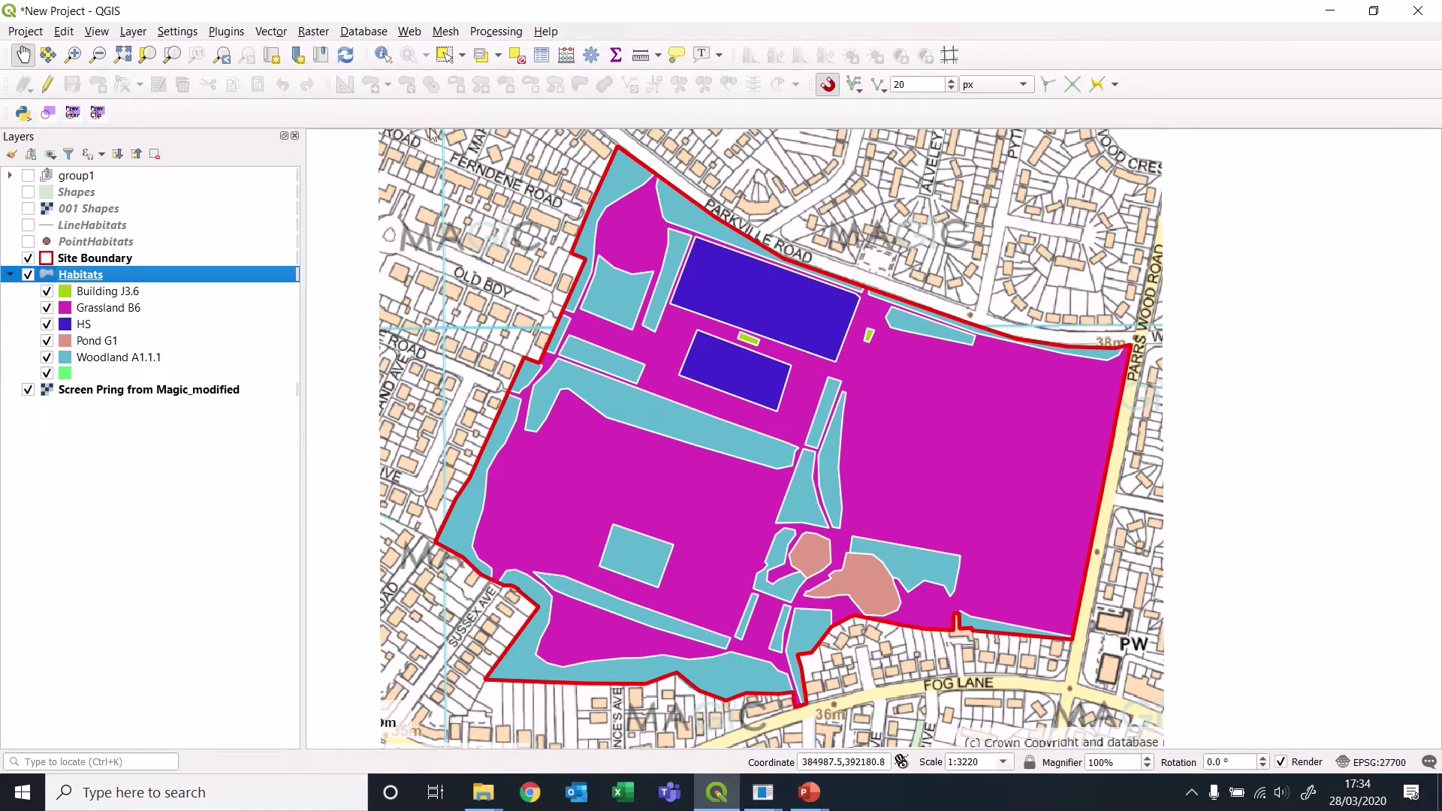
Open the Style Manager and look through the full collection of symbols, including the habitat code fills.
mouse_move(293, 2)
left_click(178, 32)
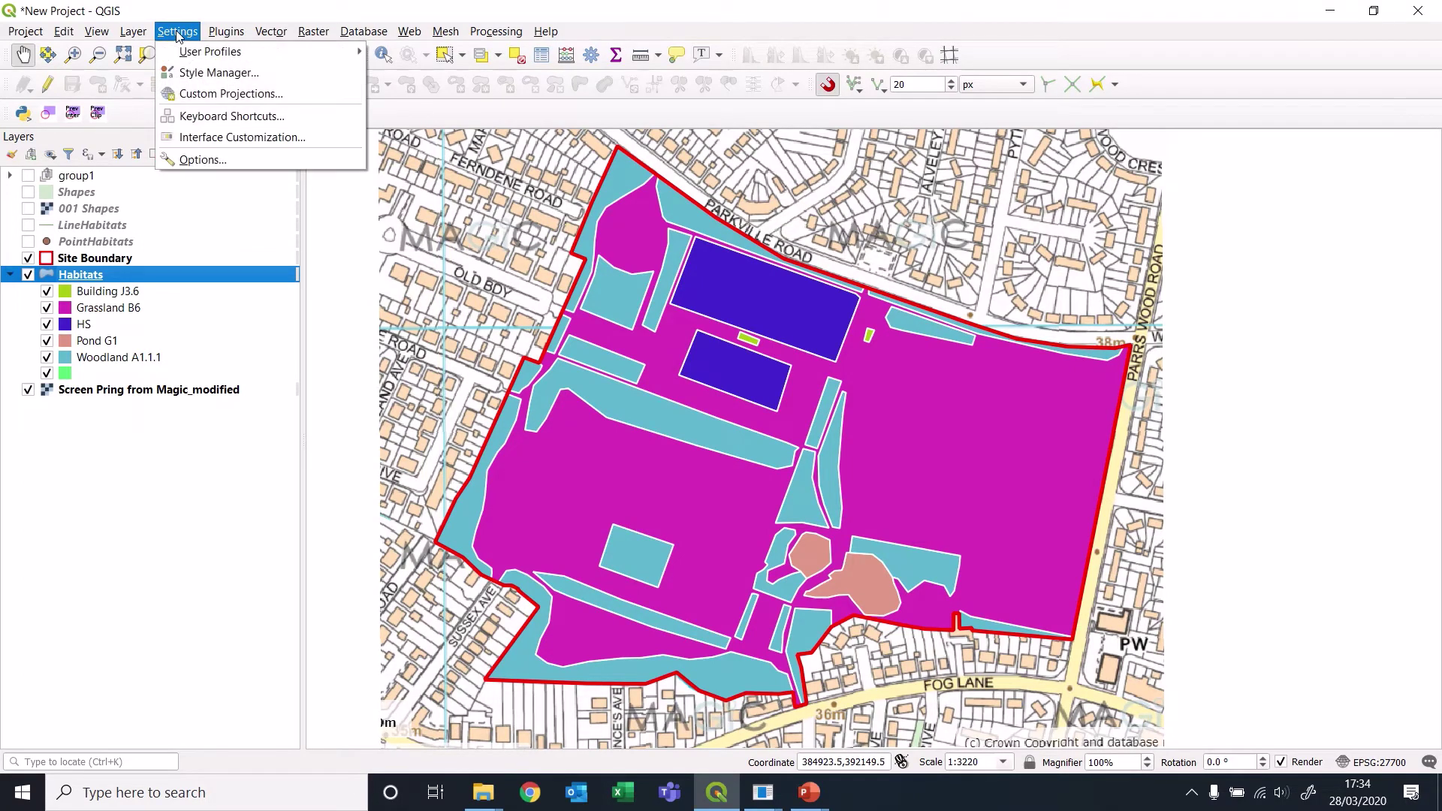
left_click(202, 75)
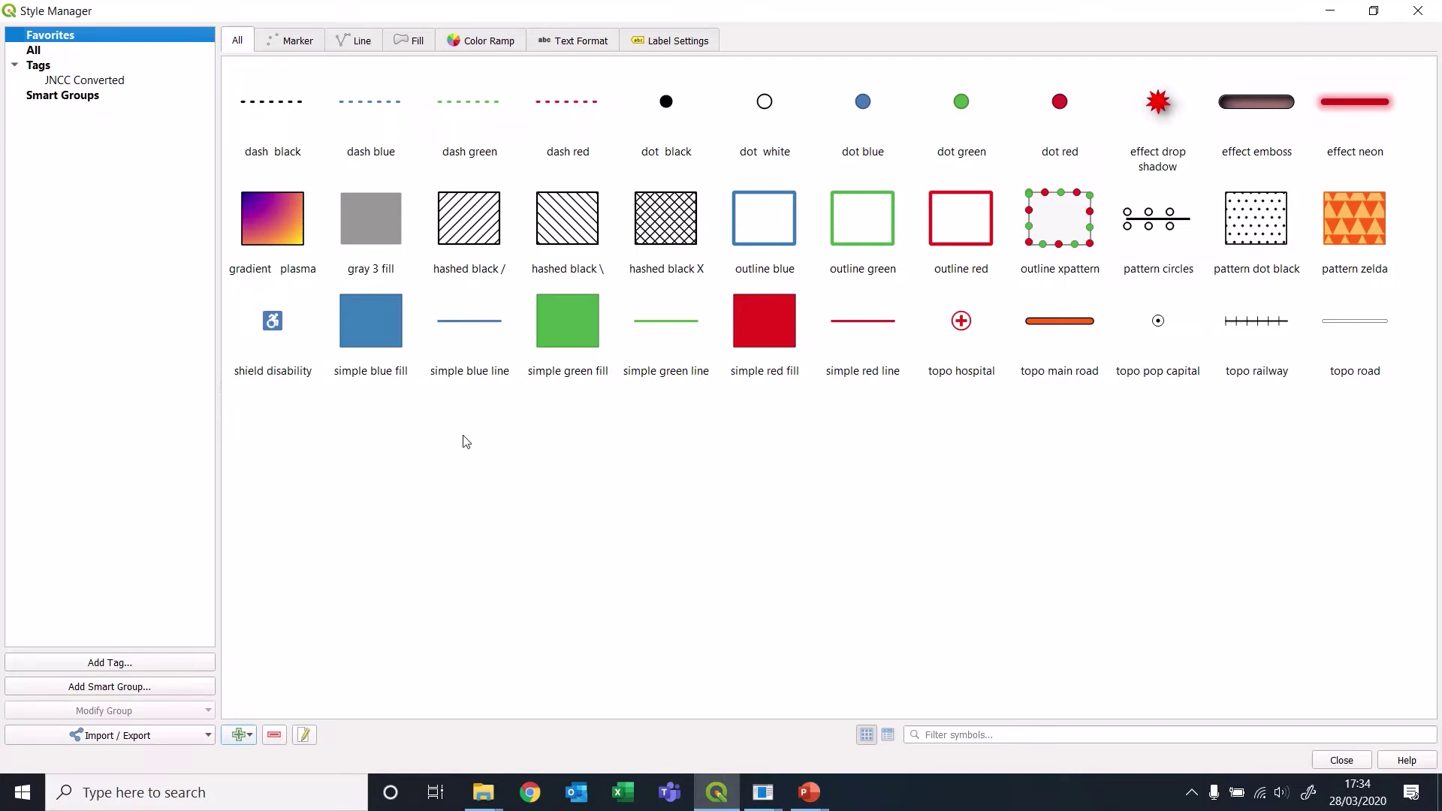
left_click(35, 54)
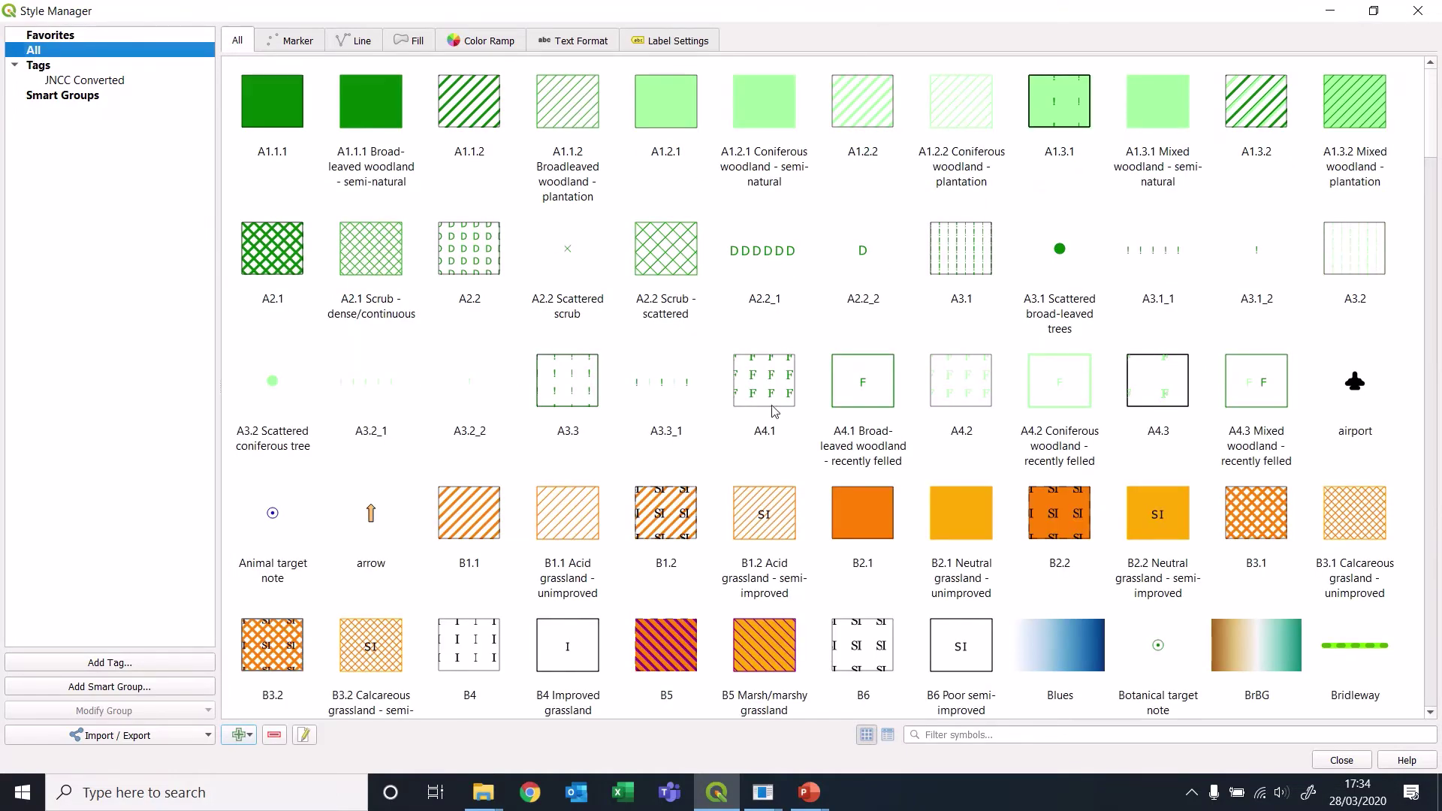
scroll(766, 411, "down", 10)
scroll(774, 410, "down", 20)
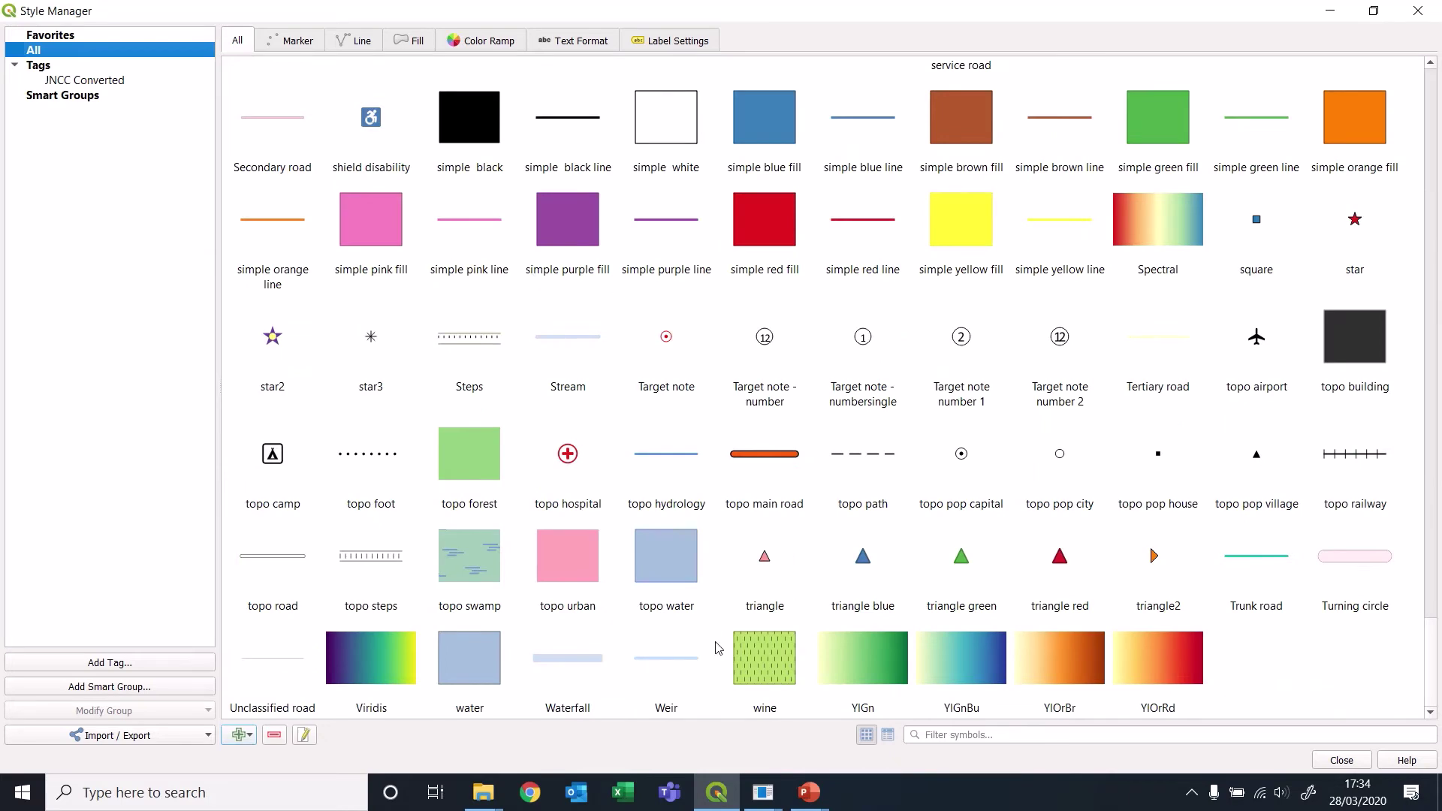
scroll(712, 631, "up", 20)
scroll(710, 619, "up", 10)
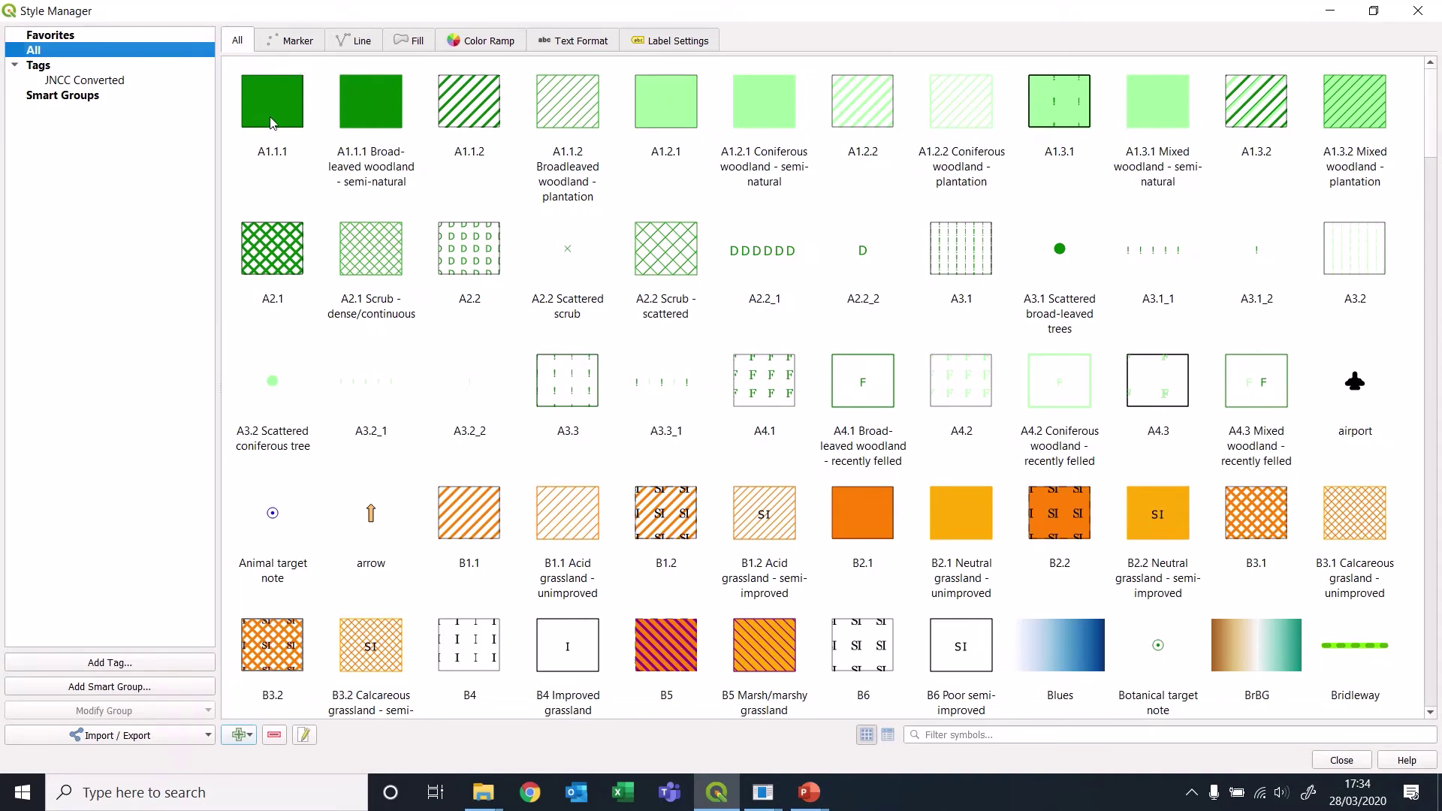
Examine the previews of the JNCC Converted habitat symbols, including A1.1.1, A2.2_2 and A4.1.
mouse_move(276, 161)
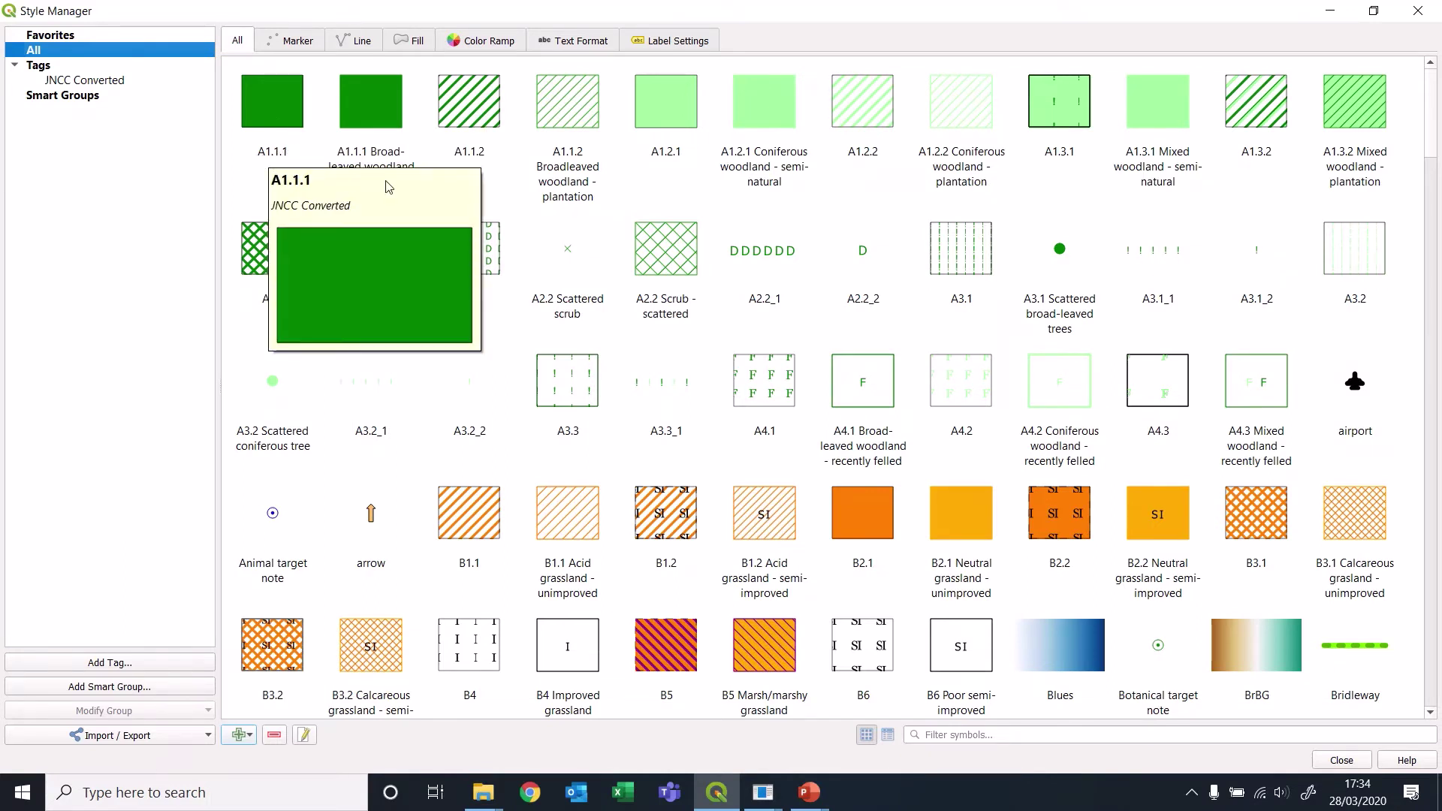
mouse_move(376, 188)
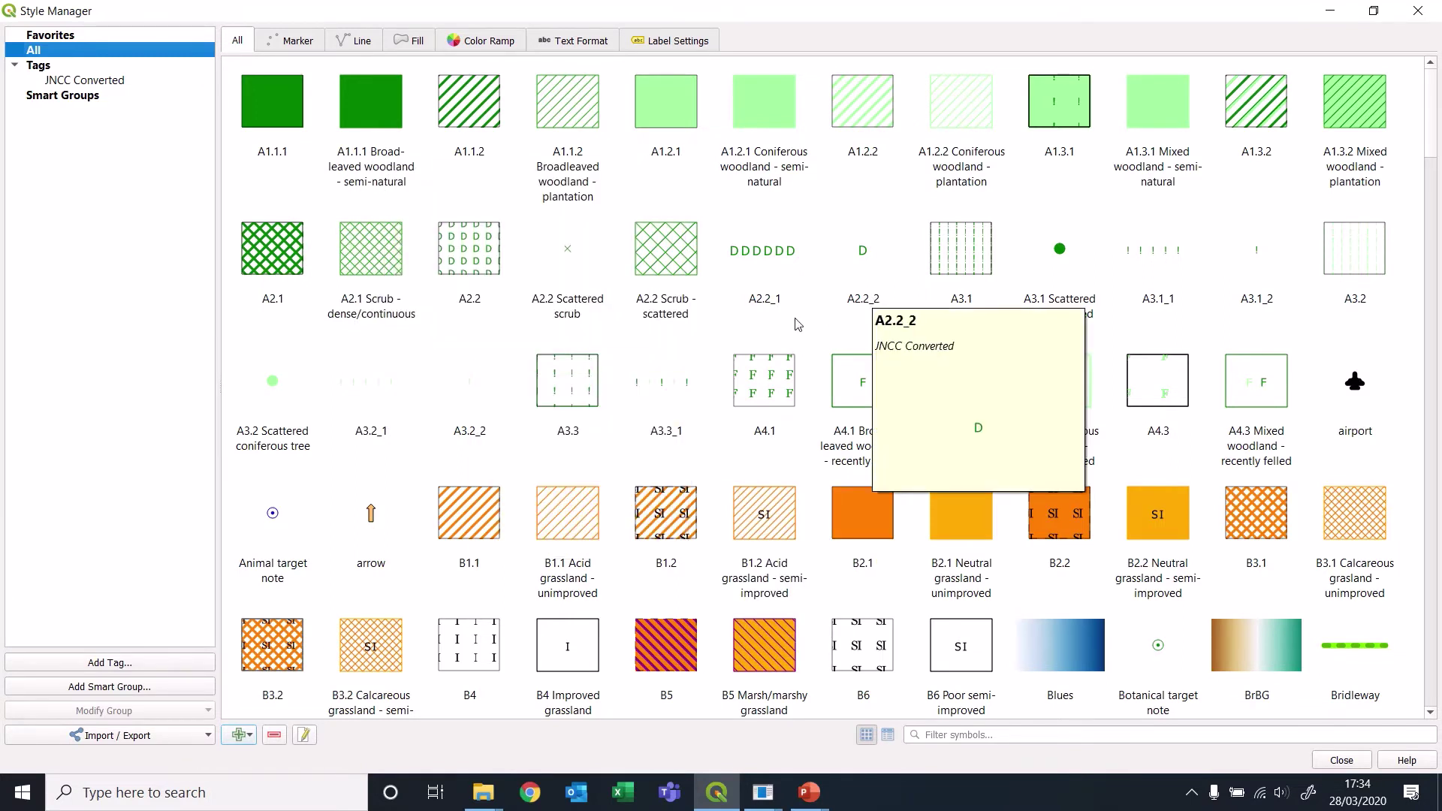
mouse_move(600, 298)
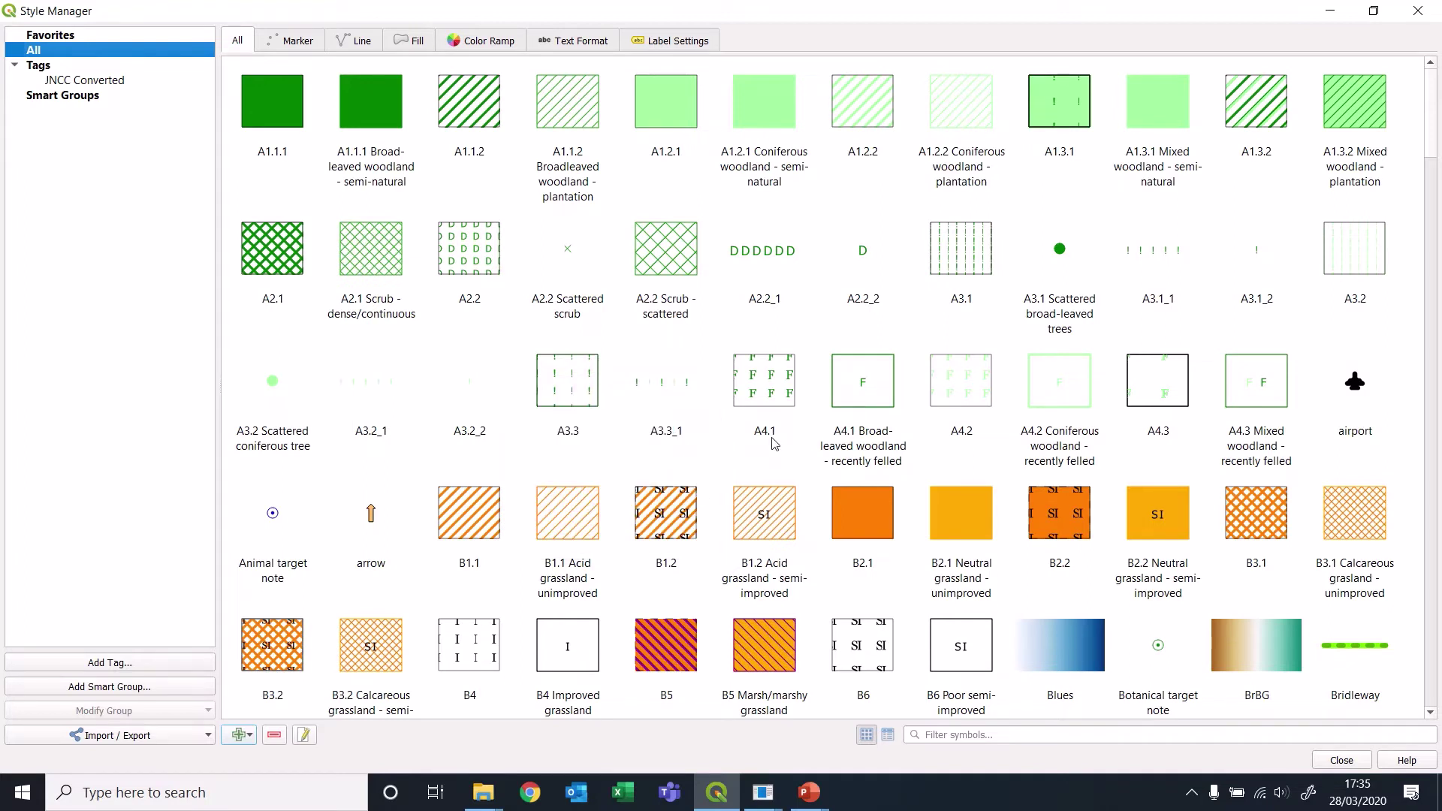
mouse_move(775, 444)
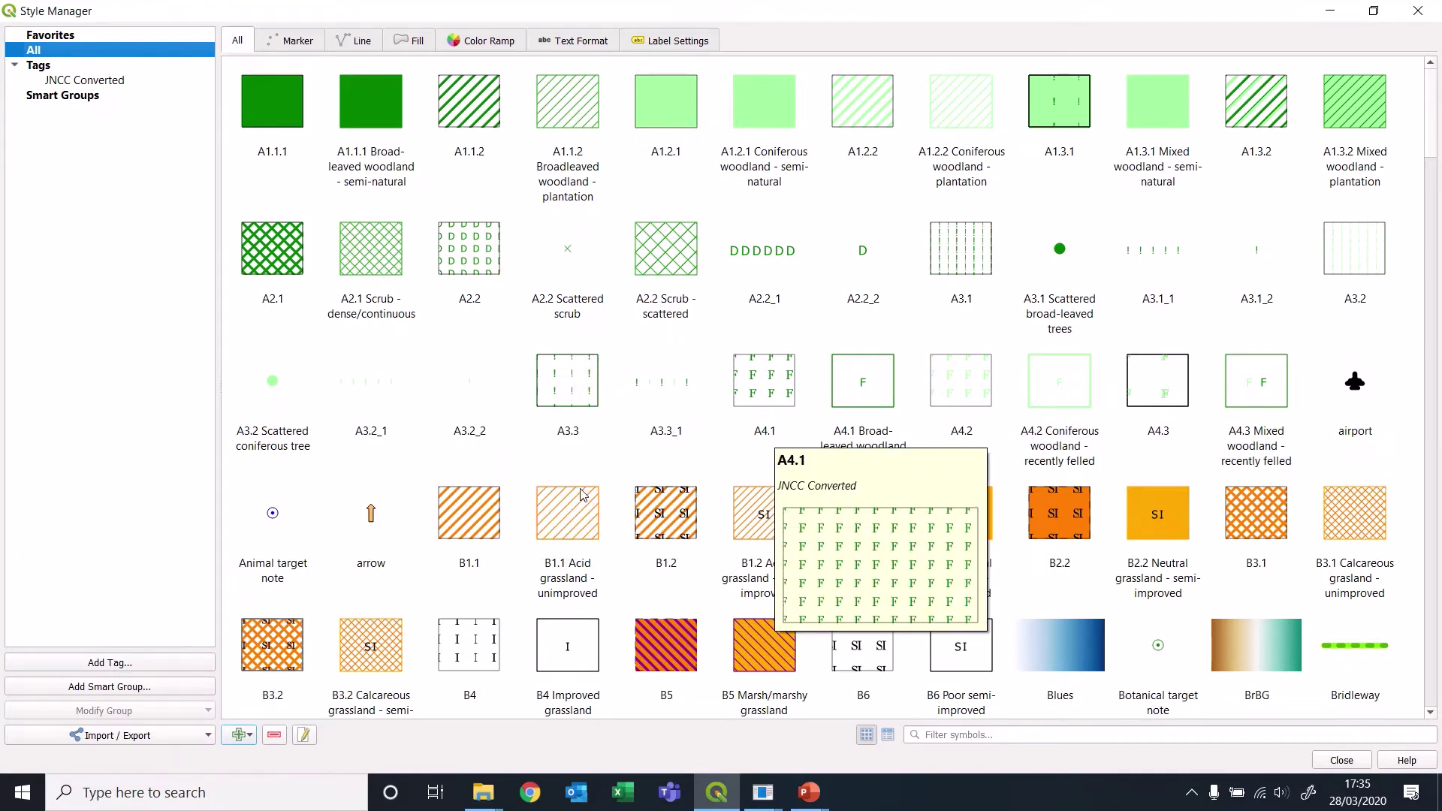
mouse_move(852, 542)
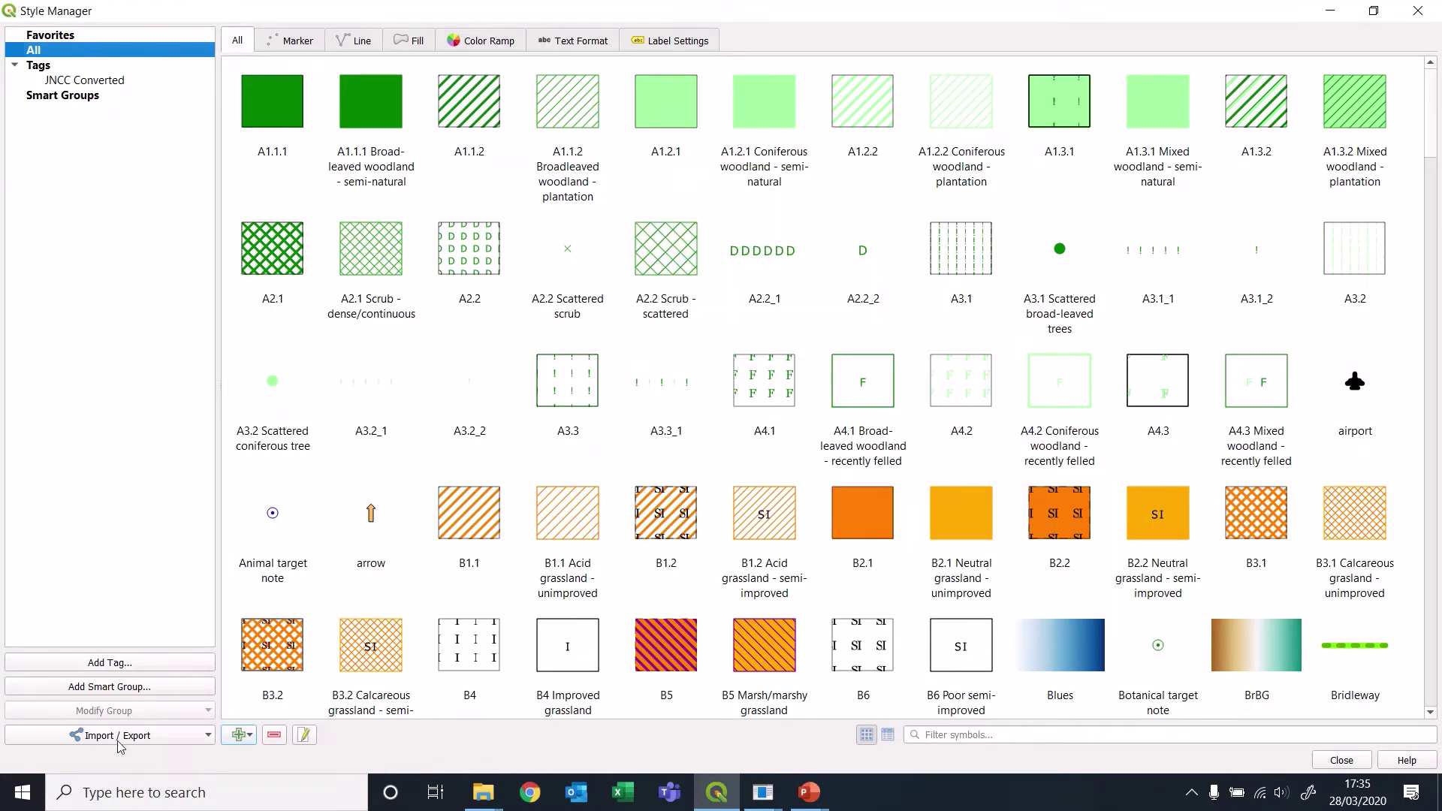
Start a symbol import in the Style Manager and load the converted XML file from the ESRI Style converted to XML folder.
left_click(171, 740)
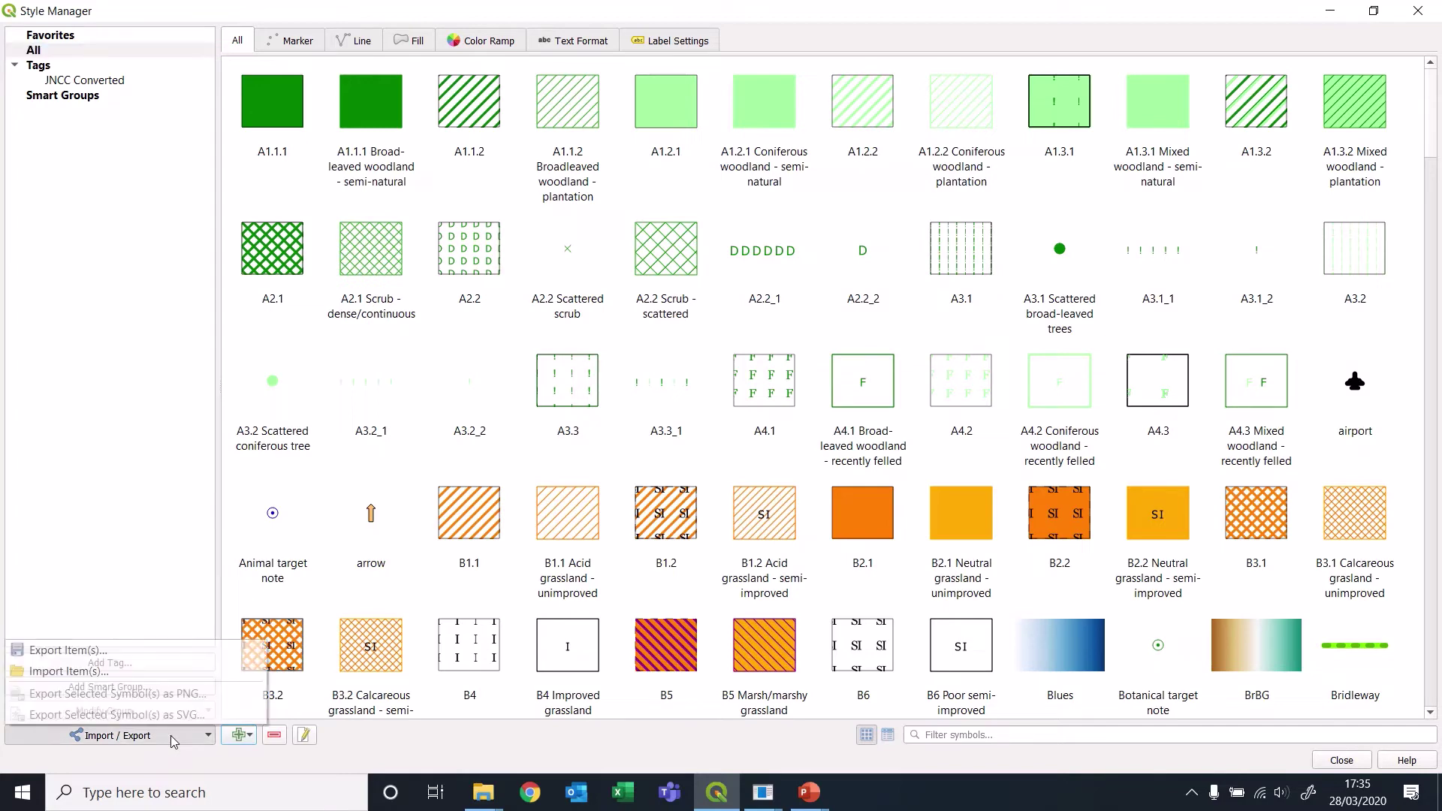
left_click(120, 672)
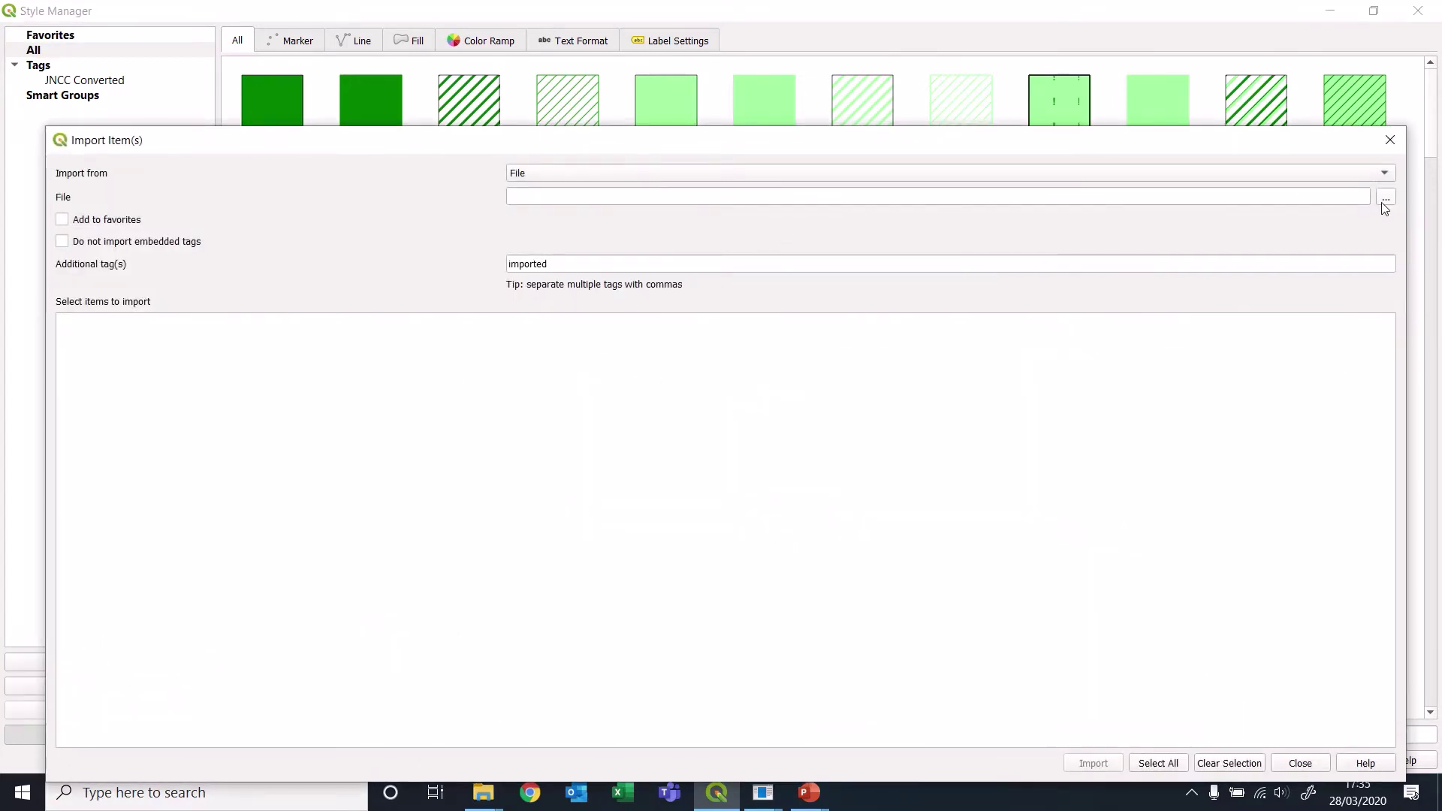
left_click(1386, 199)
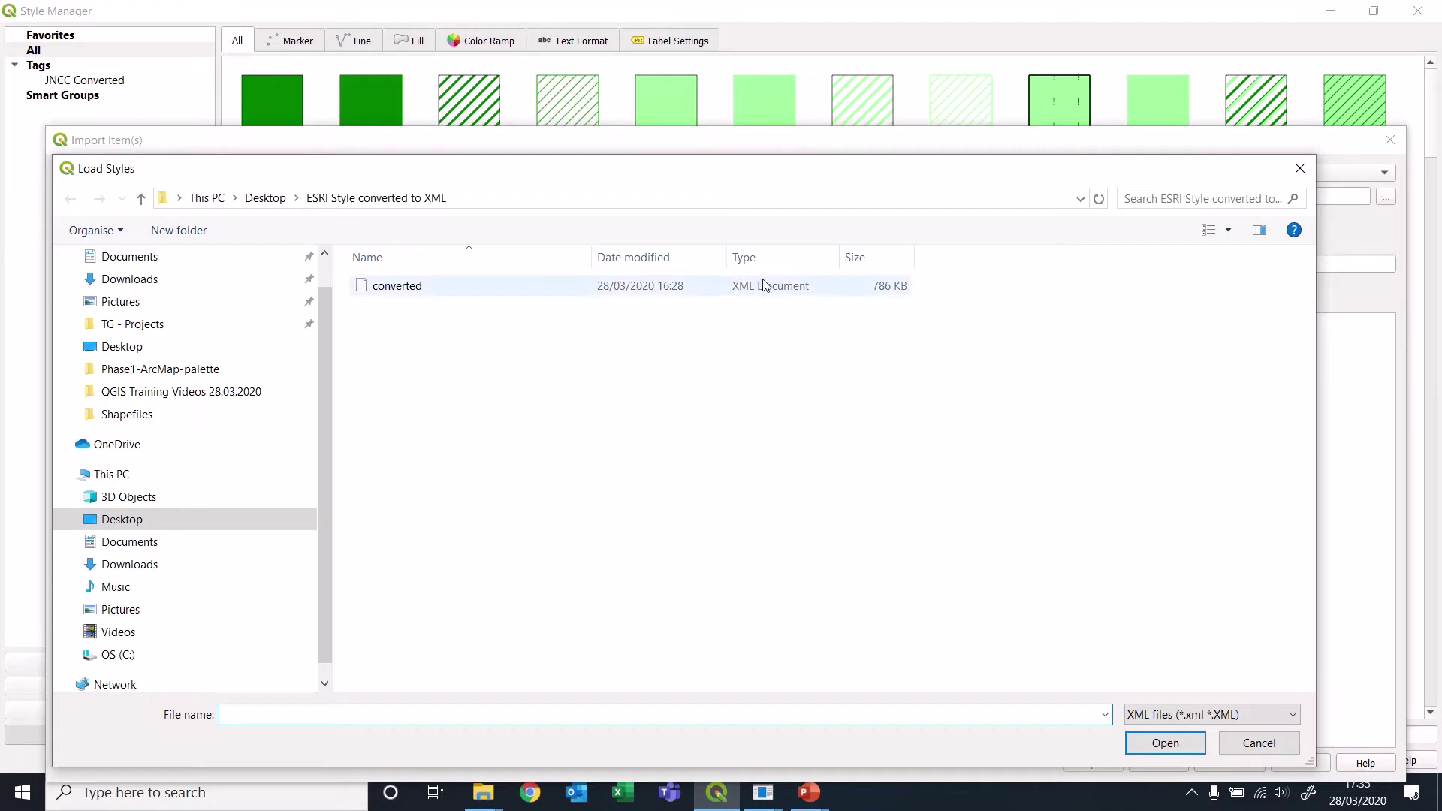
left_click(383, 293)
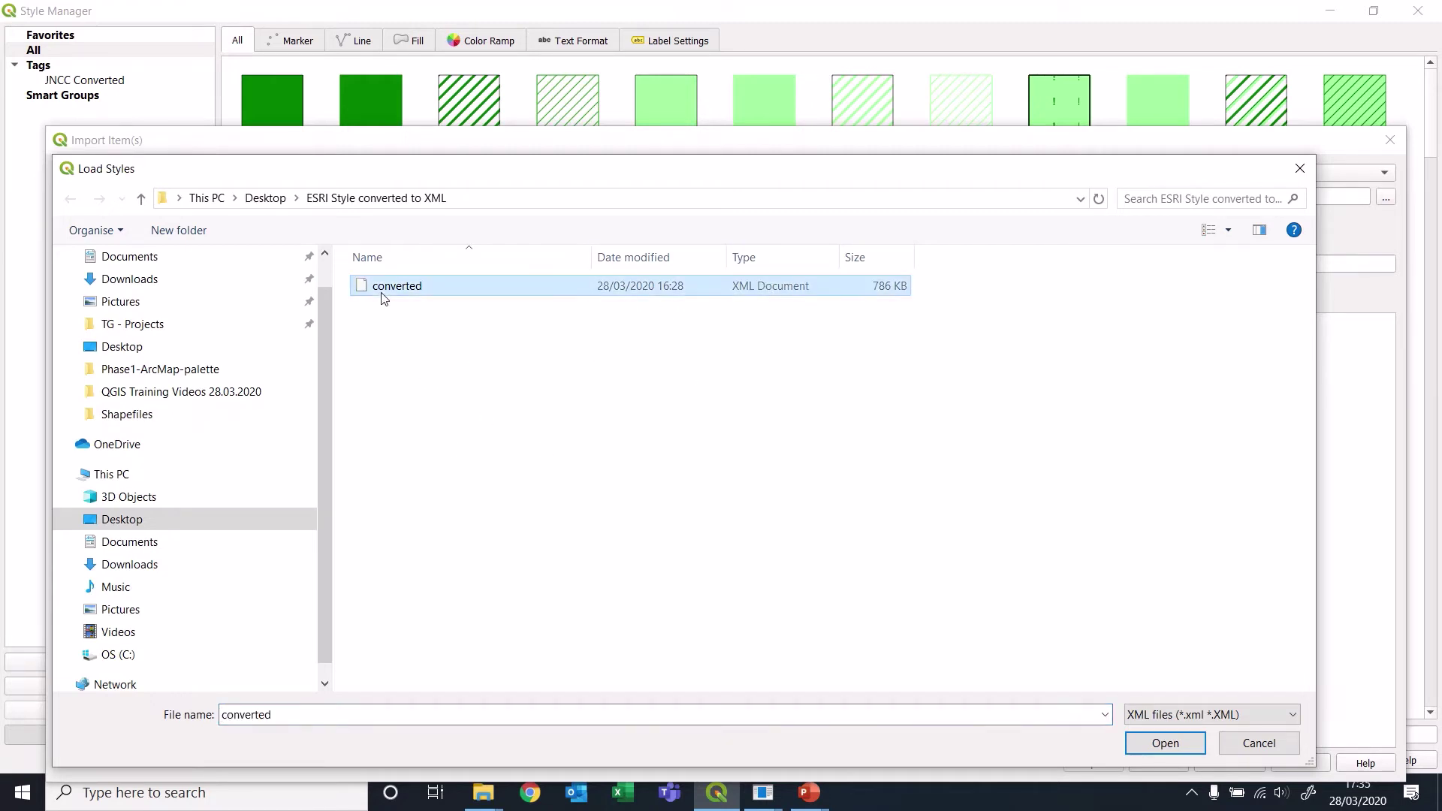
left_click(1166, 743)
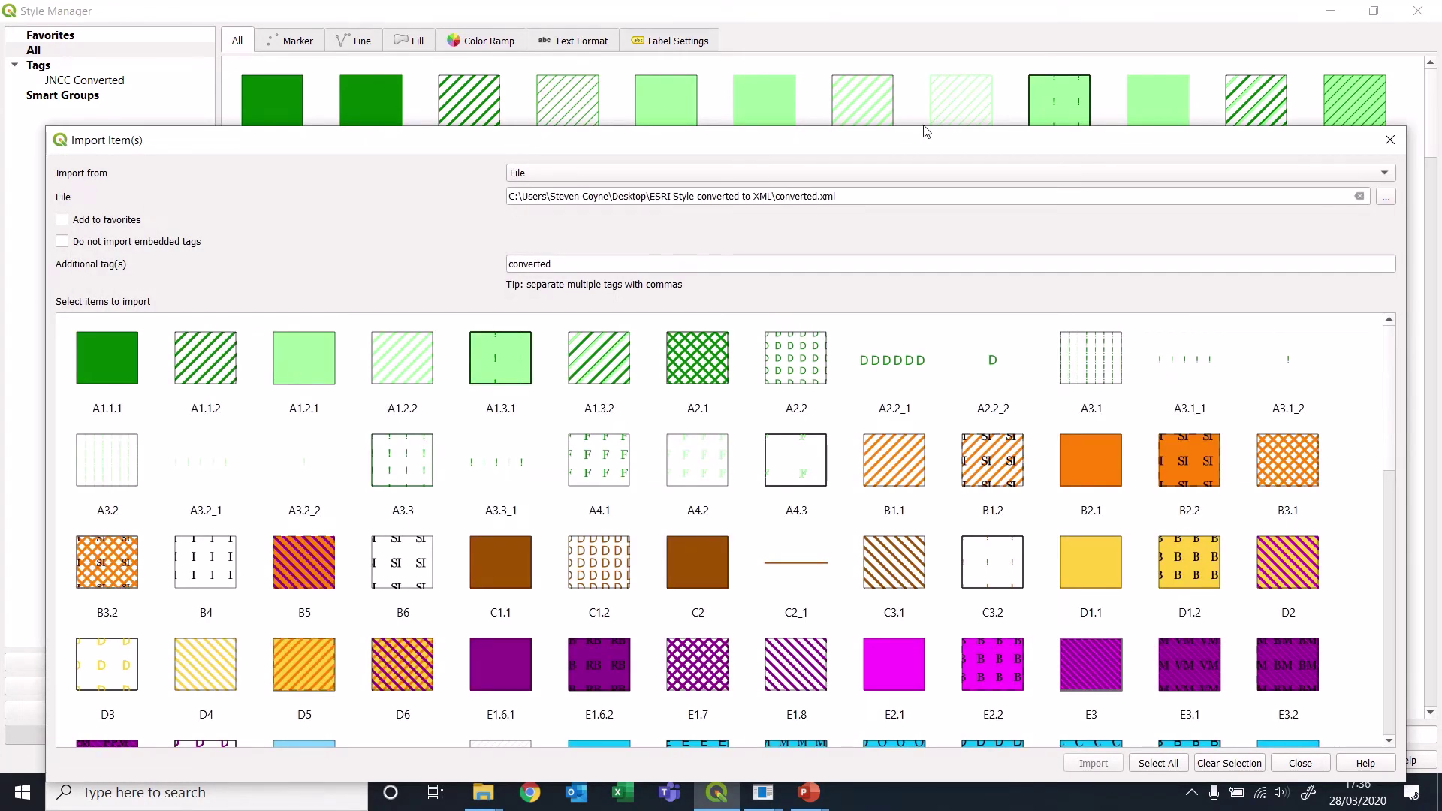
Try to import all symbols from the converted file, cancelling instead of overwriting the existing ones.
left_click_drag(908, 150, 914, 52)
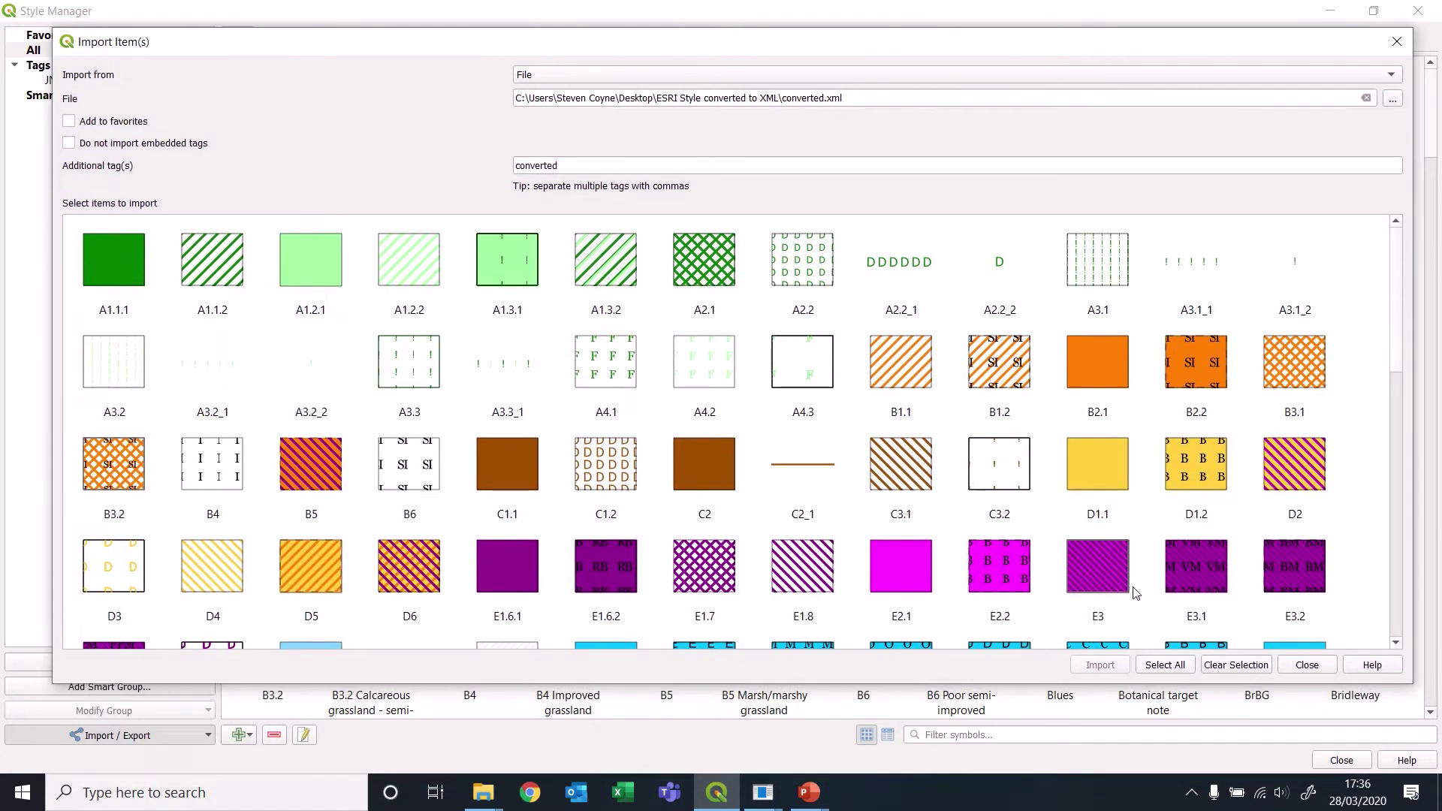
left_click(1164, 666)
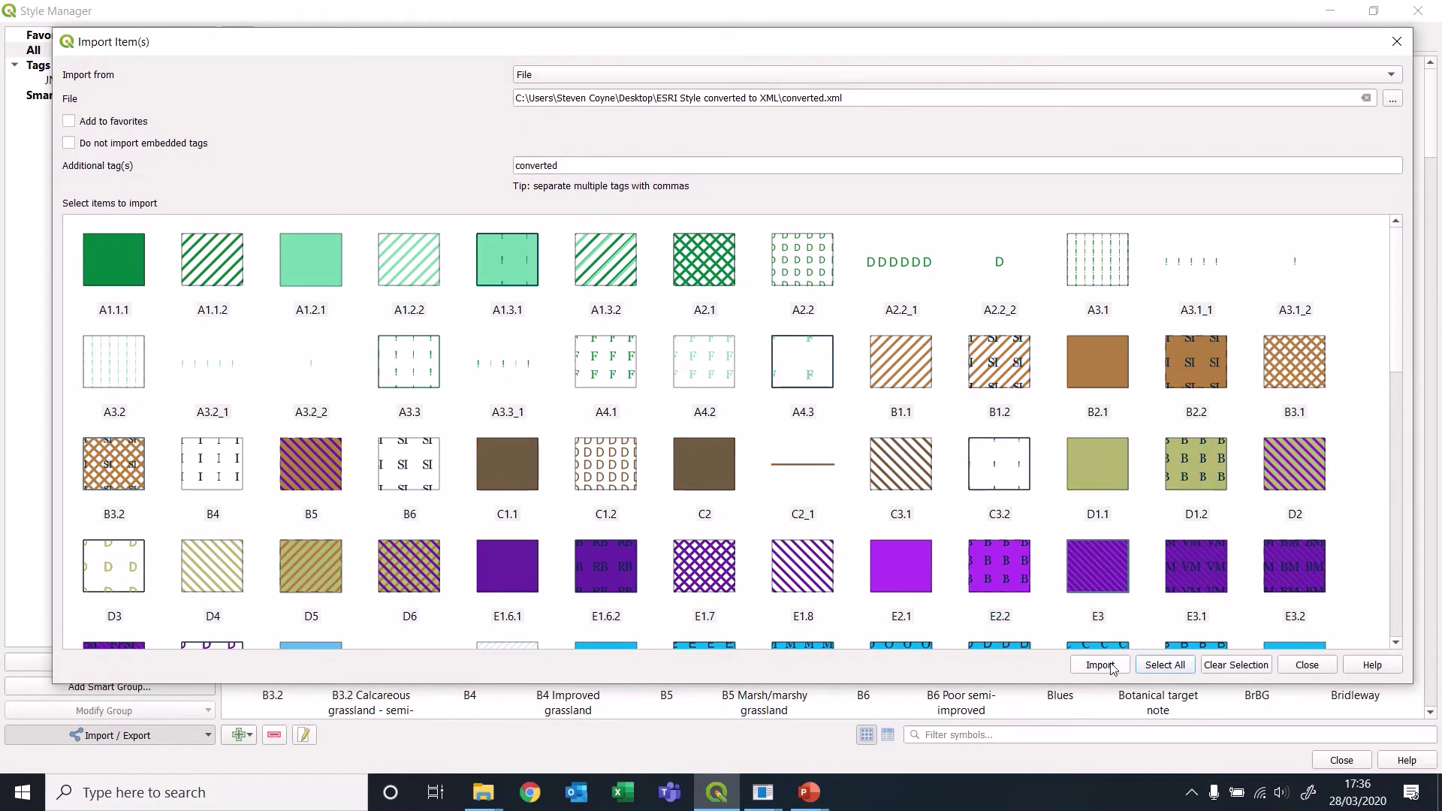
left_click(1101, 665)
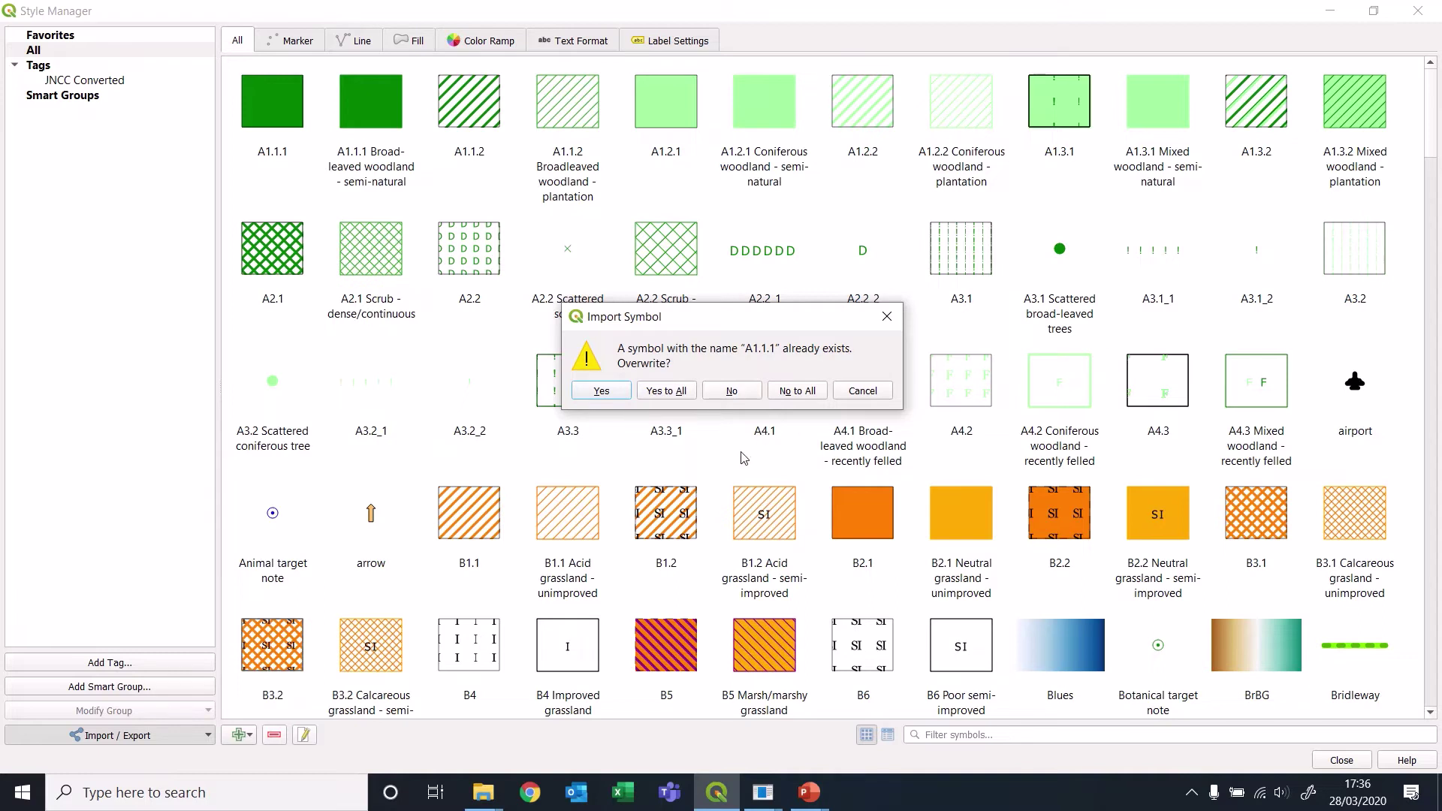
left_click(866, 397)
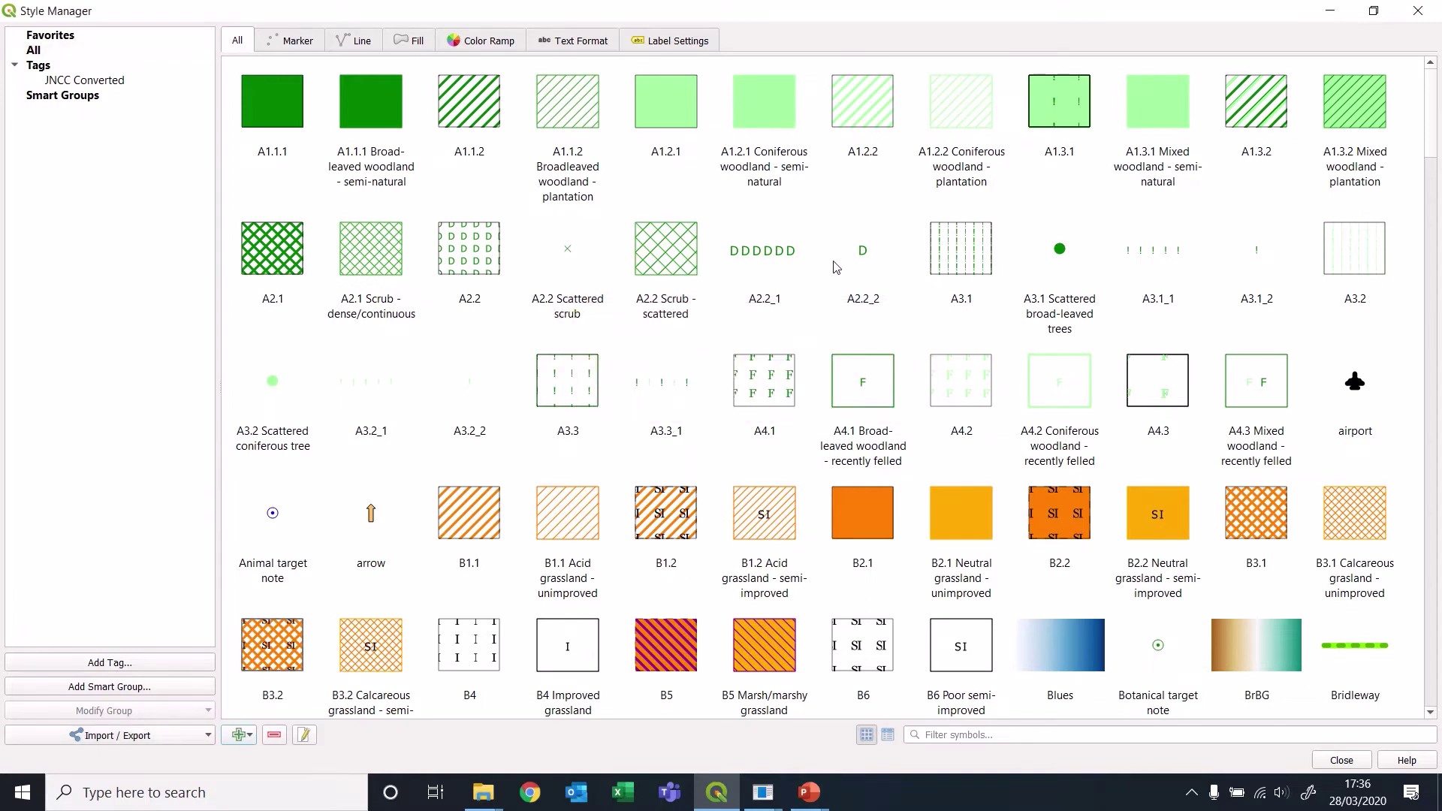
Close the Style Manager, open the Habitats layer's symbology properties and move the dialog higher up.
left_click(1420, 13)
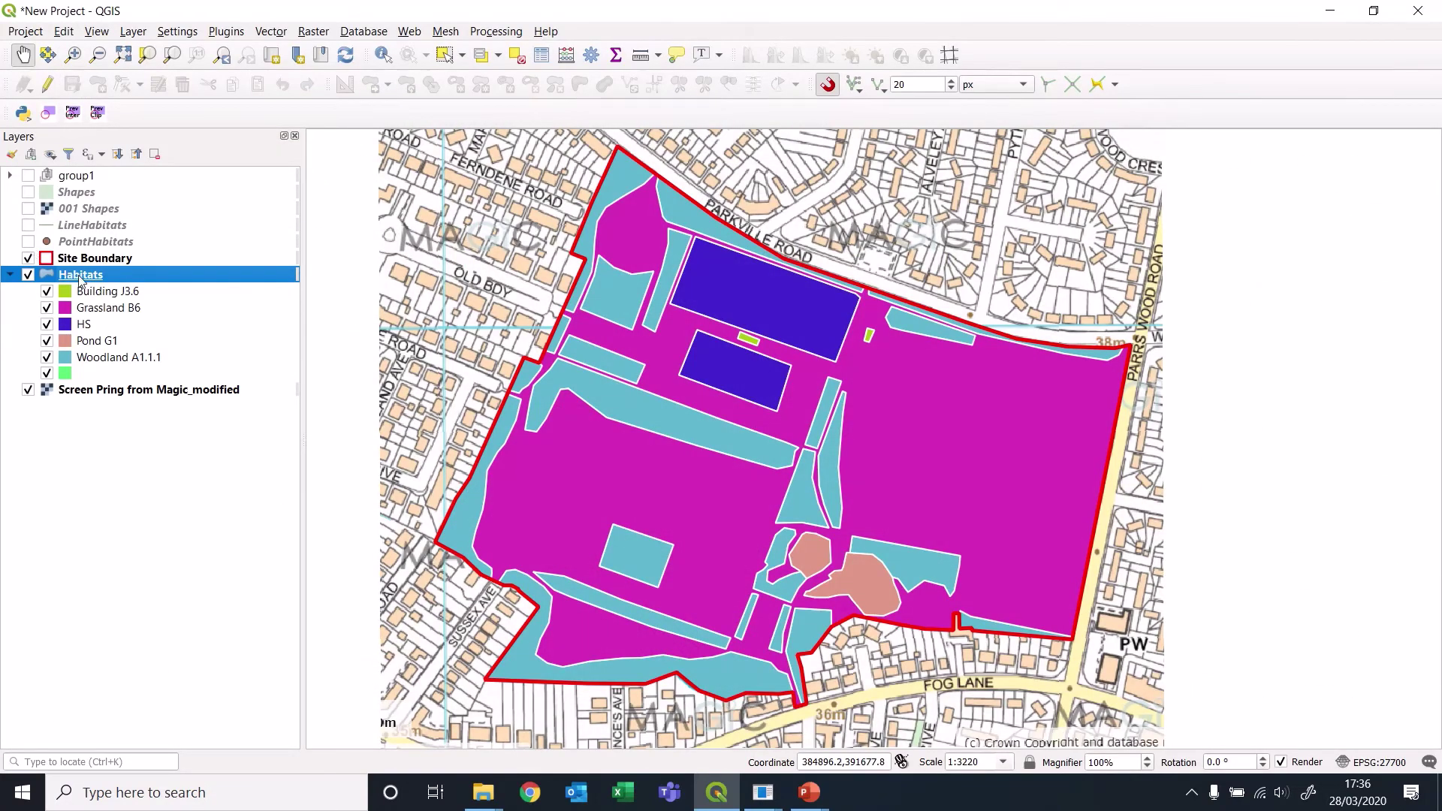
right_click(87, 277)
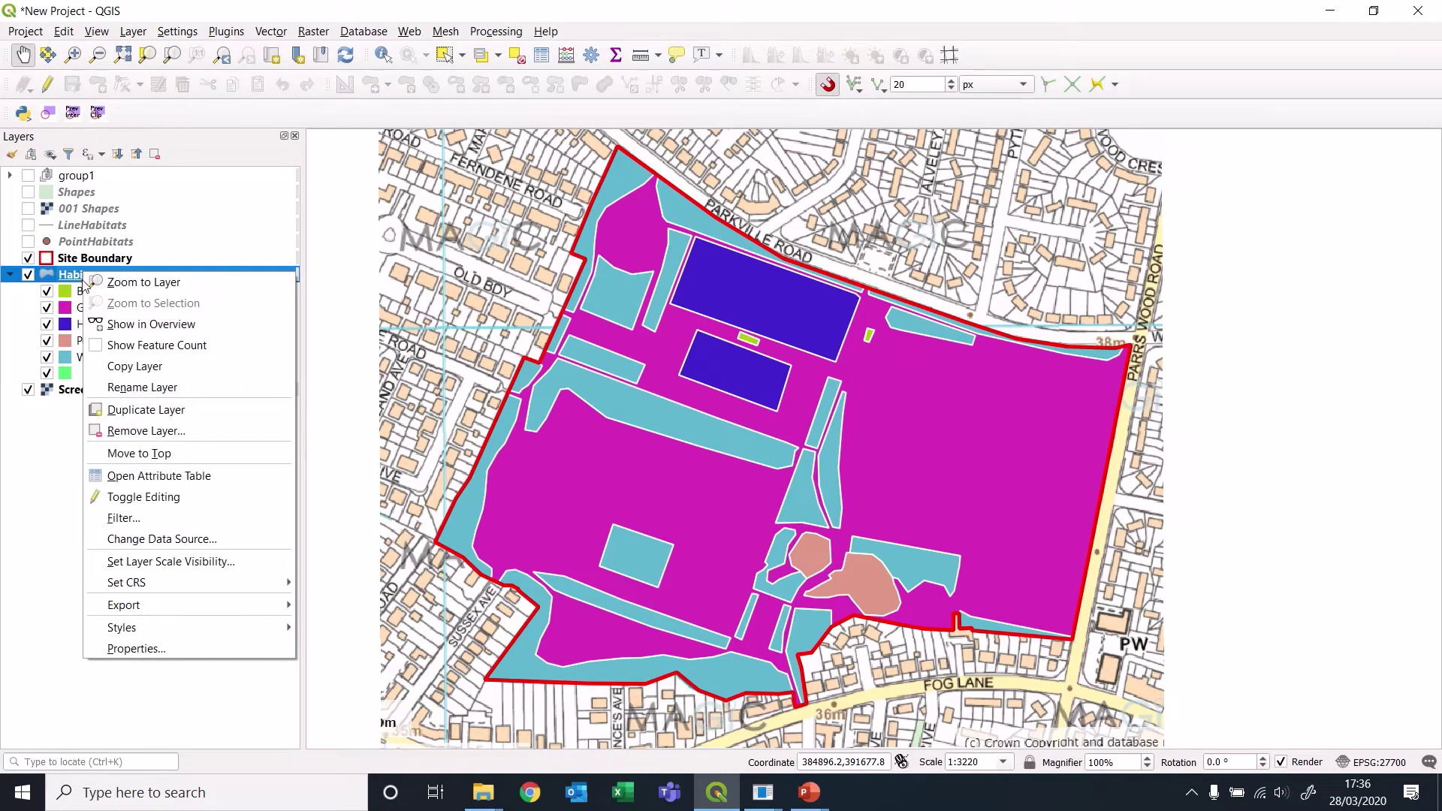
left_click(133, 648)
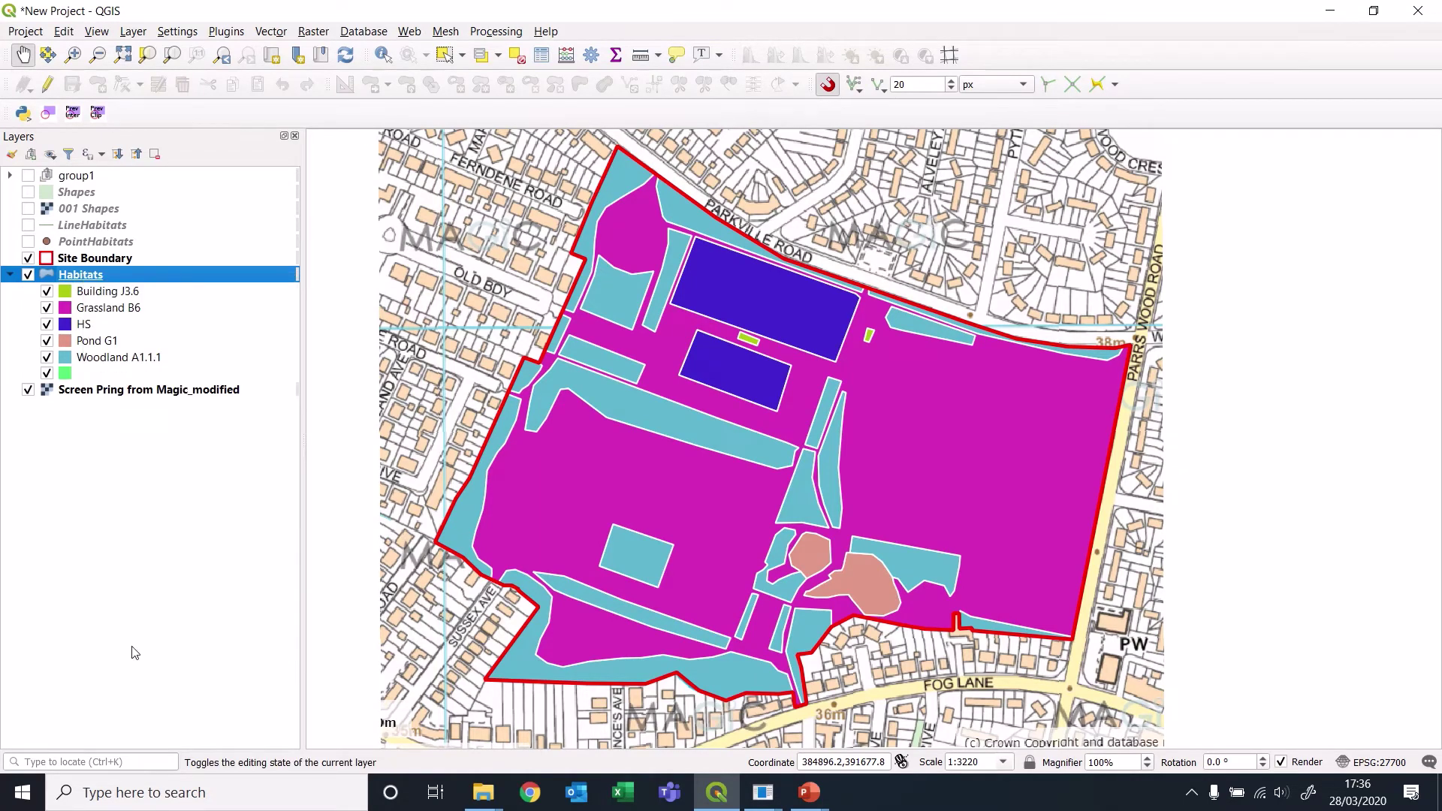
left_click_drag(675, 185, 729, 101)
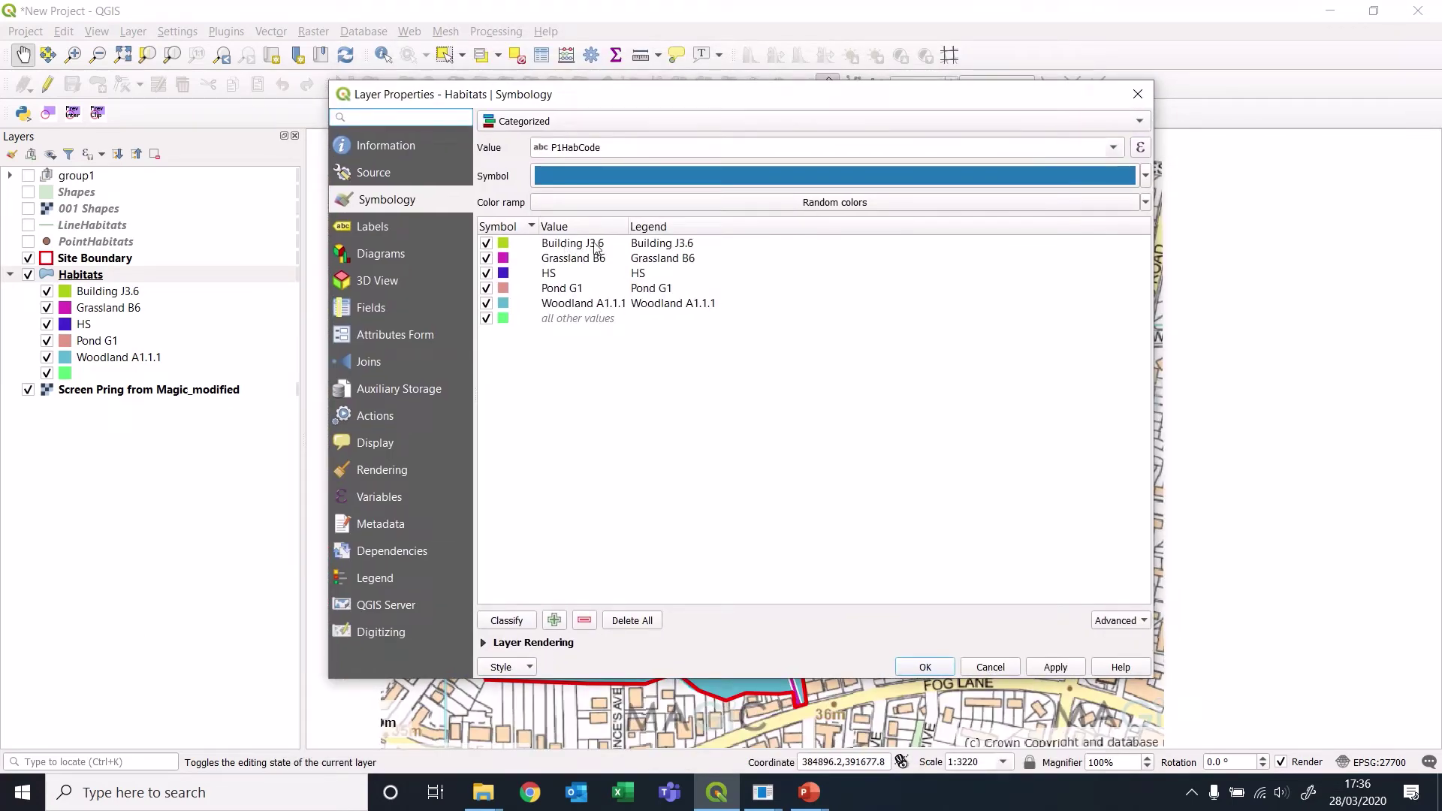
Search the symbols for j3.6 and assign the JNCC symbol J3.6 to the Building J3.6 category.
double_click(503, 245)
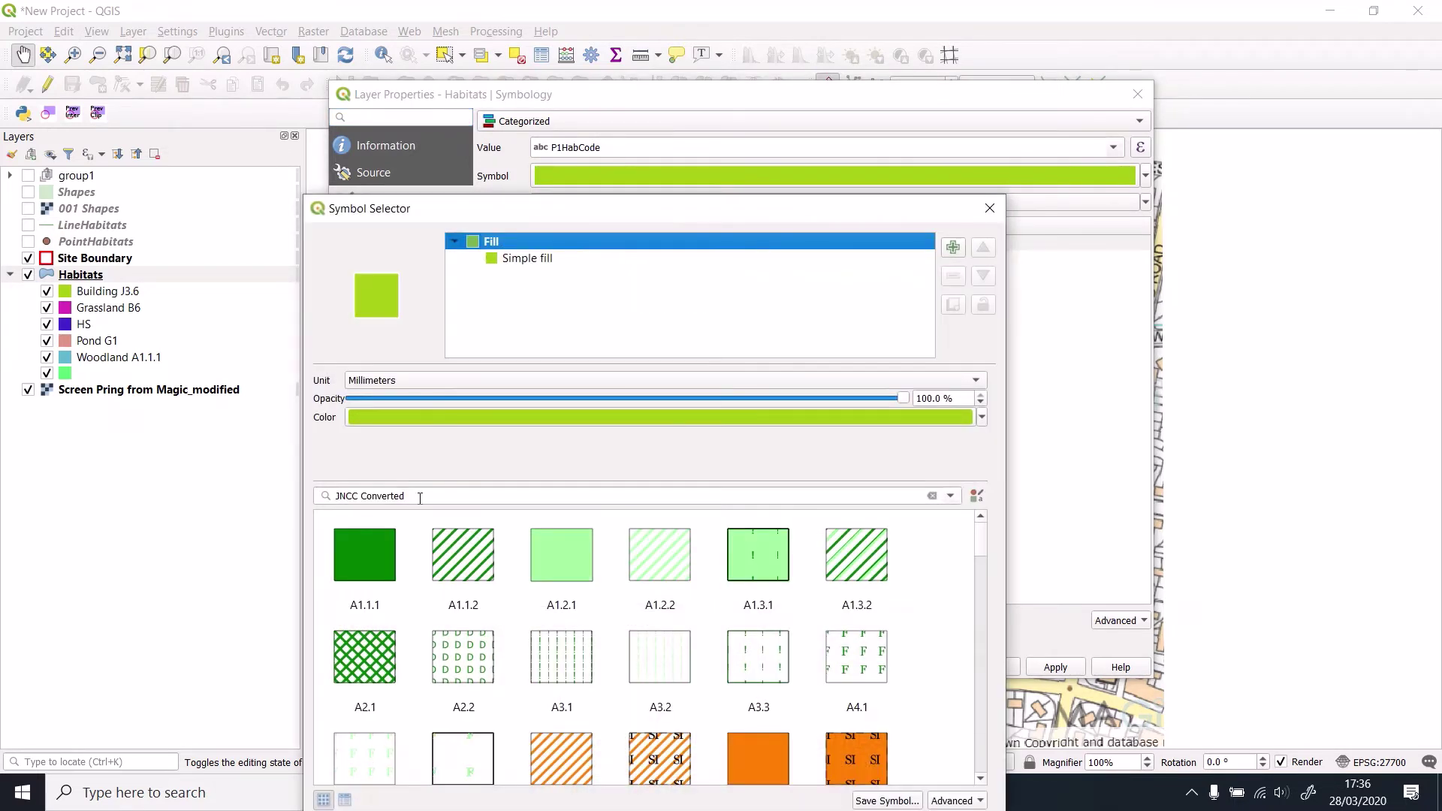
left_click_drag(420, 499, 338, 476)
type("j3.6")
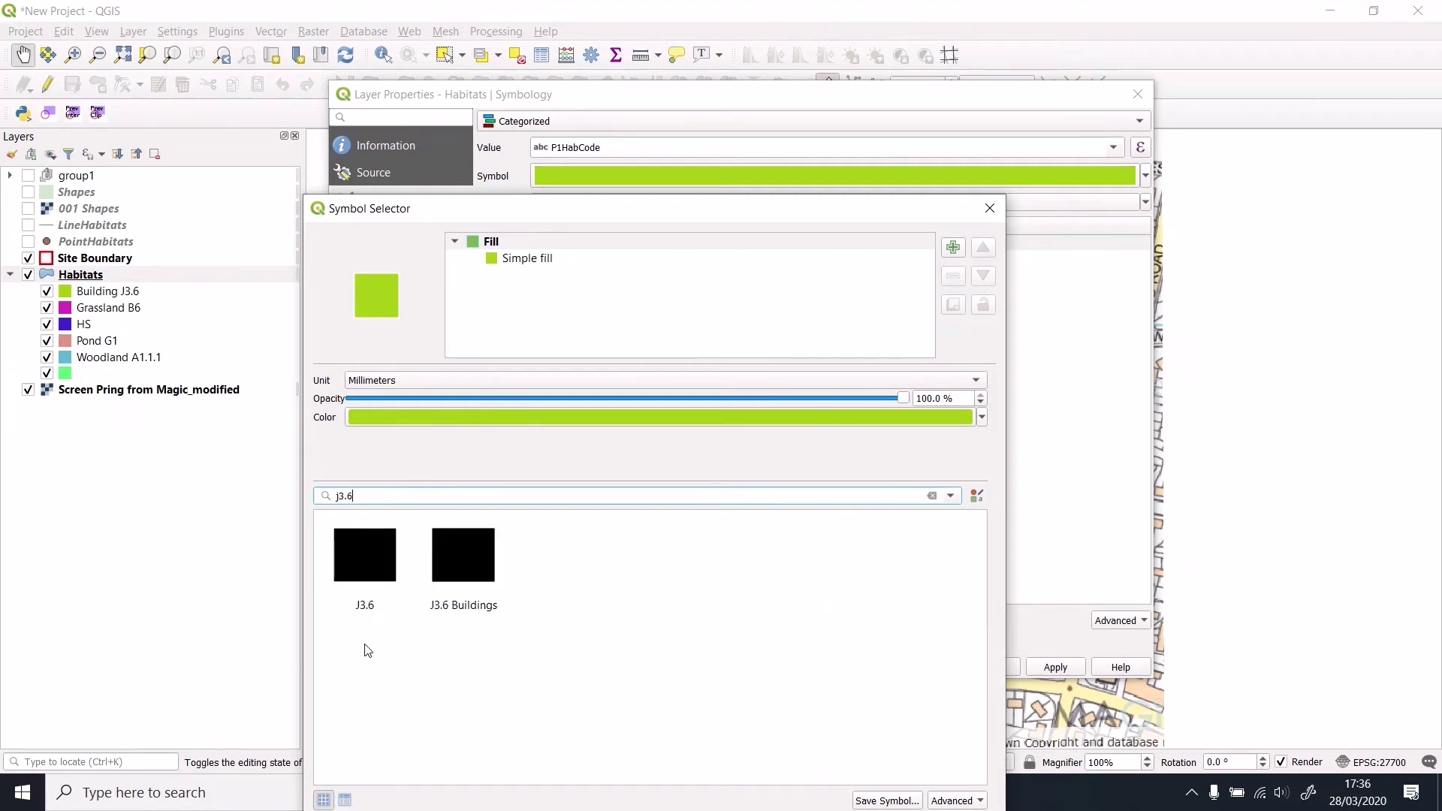
left_click(362, 562)
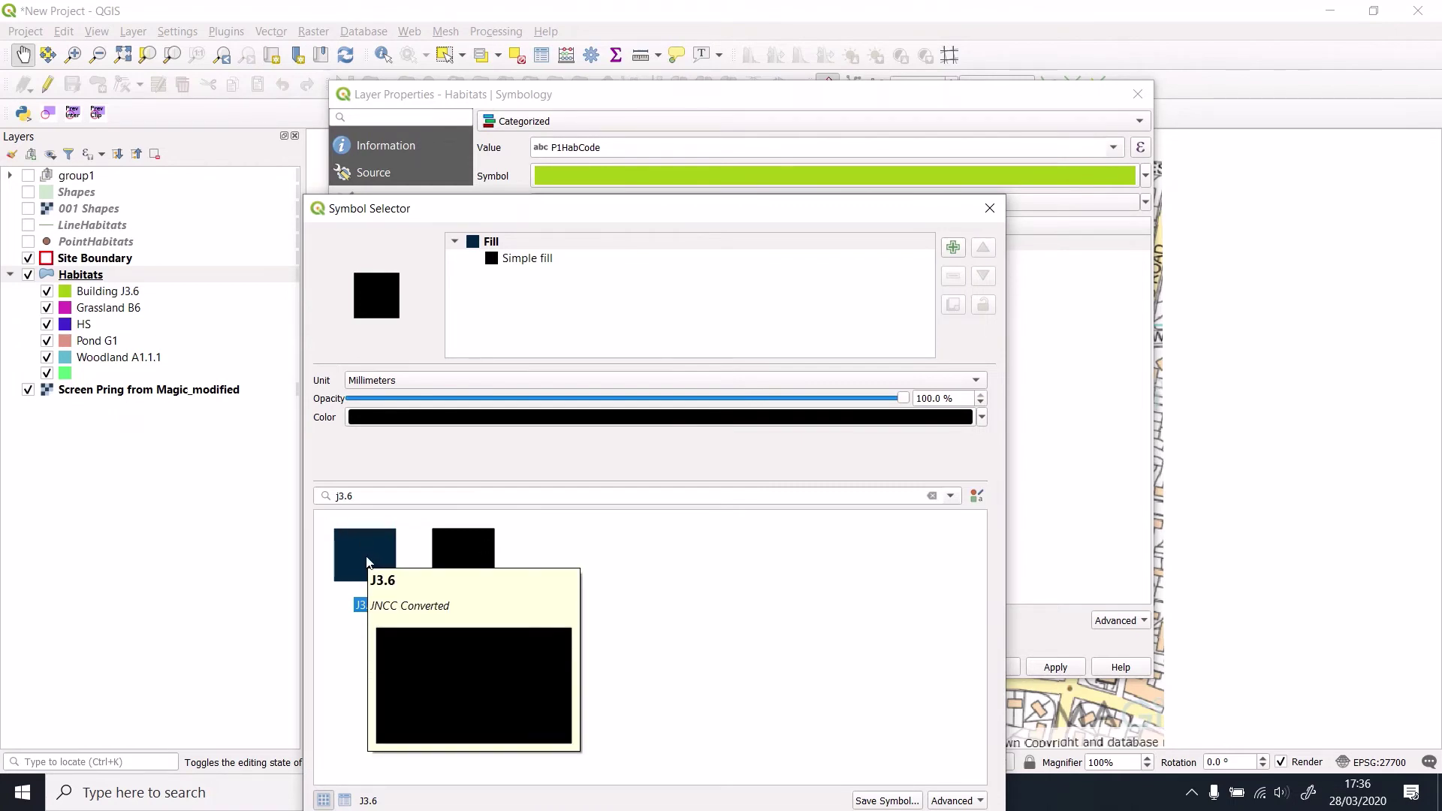
left_click_drag(786, 216, 769, 84)
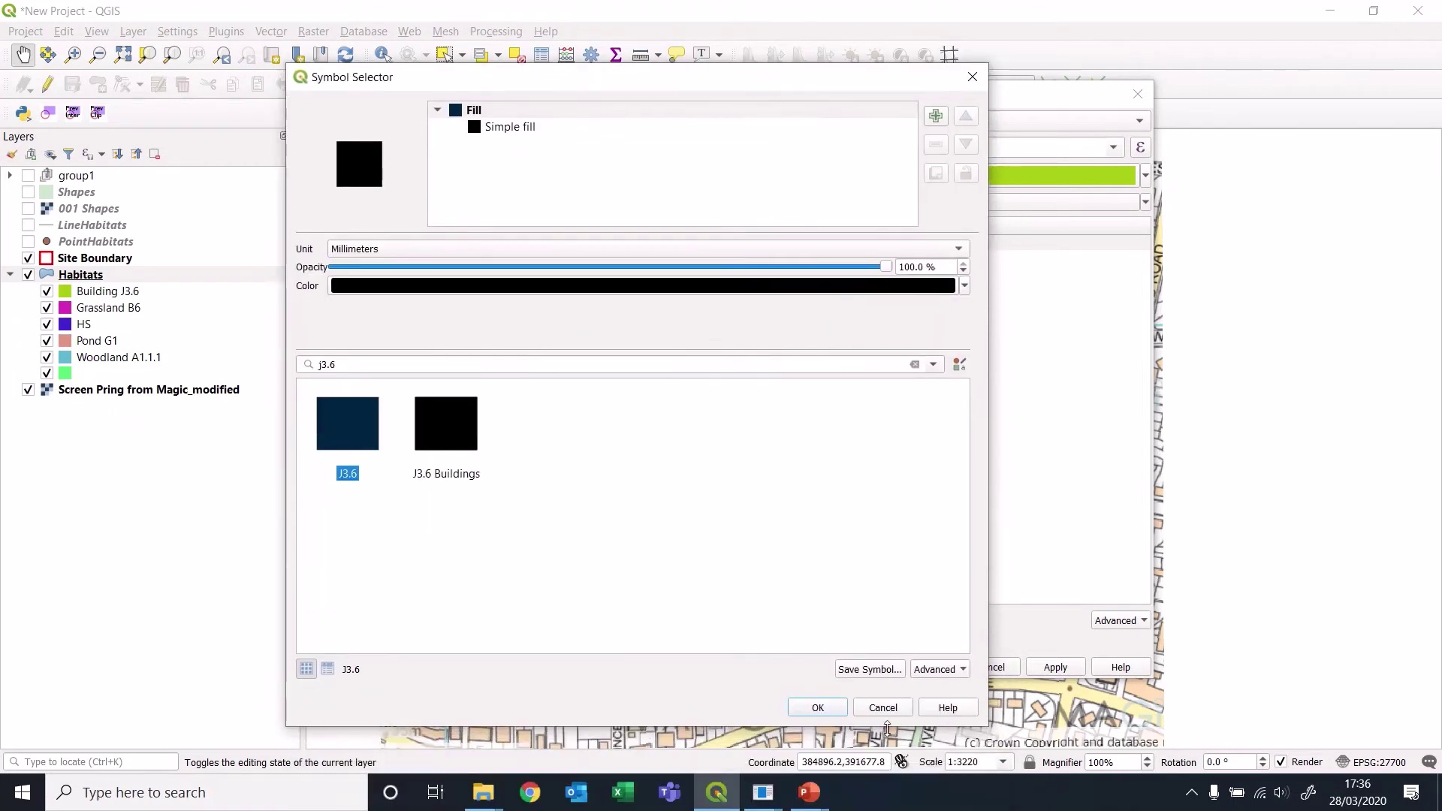
left_click(817, 708)
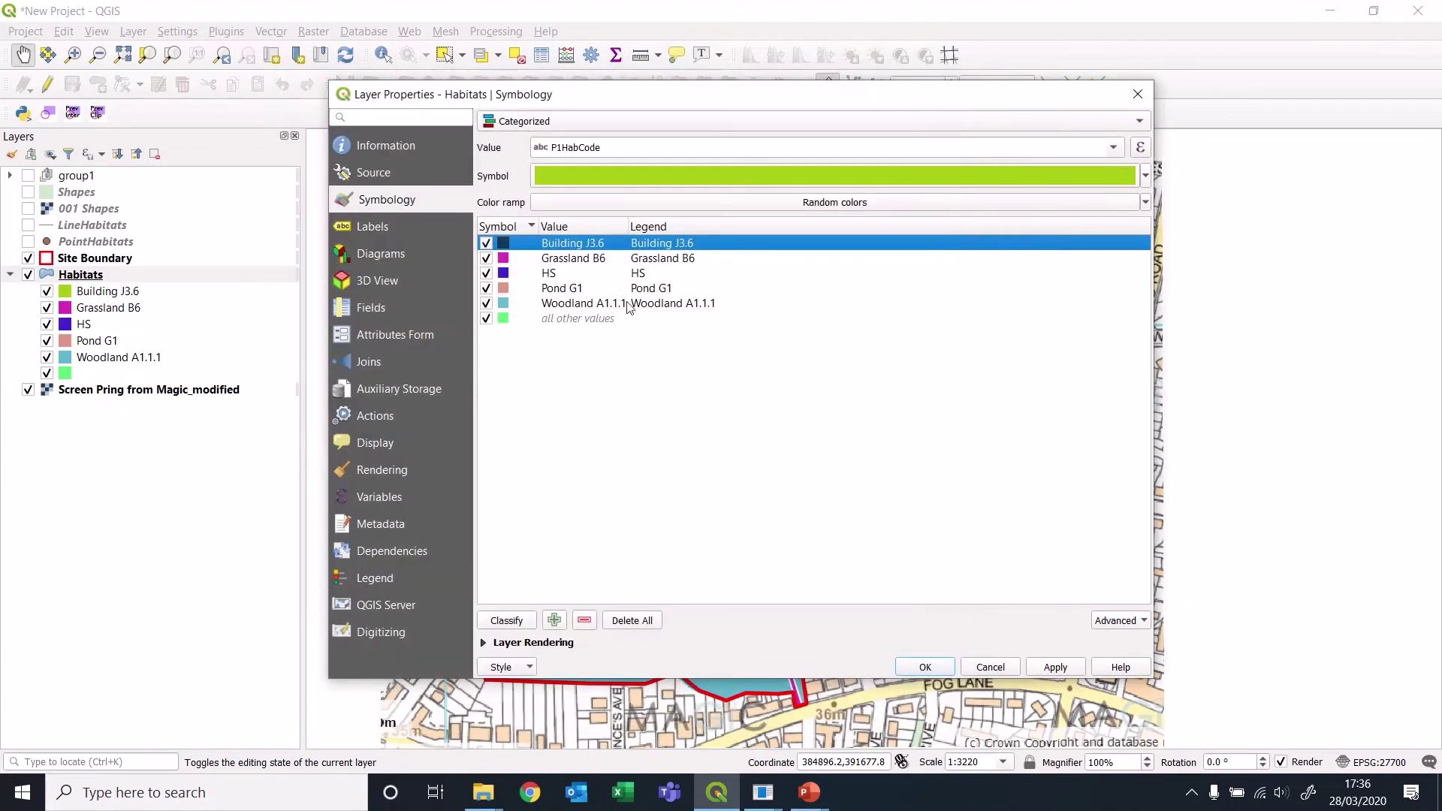
Search the symbols for b6 and assign the JNCC symbol B6 to the Grassland B6 category.
double_click(503, 259)
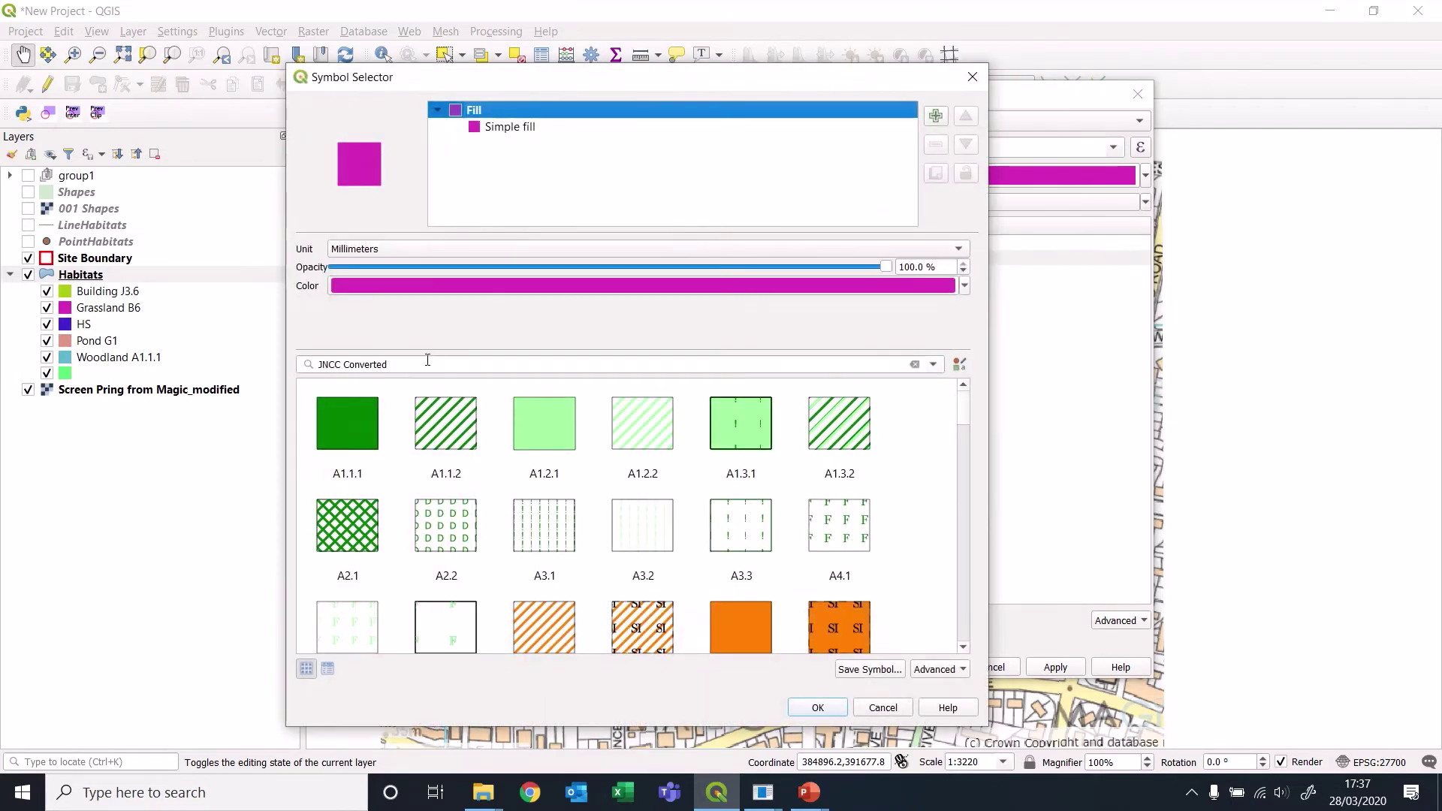
type("b6")
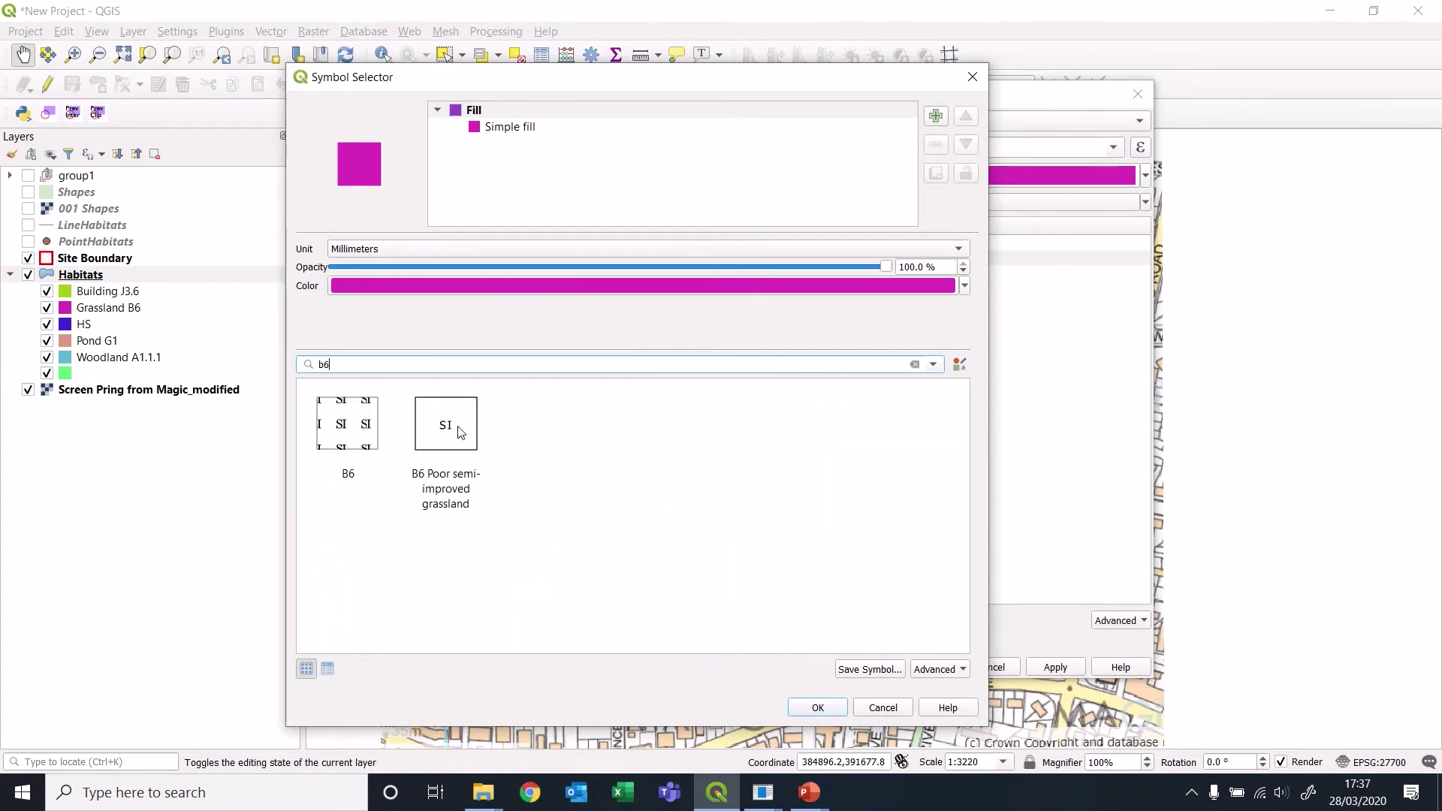
left_click(351, 425)
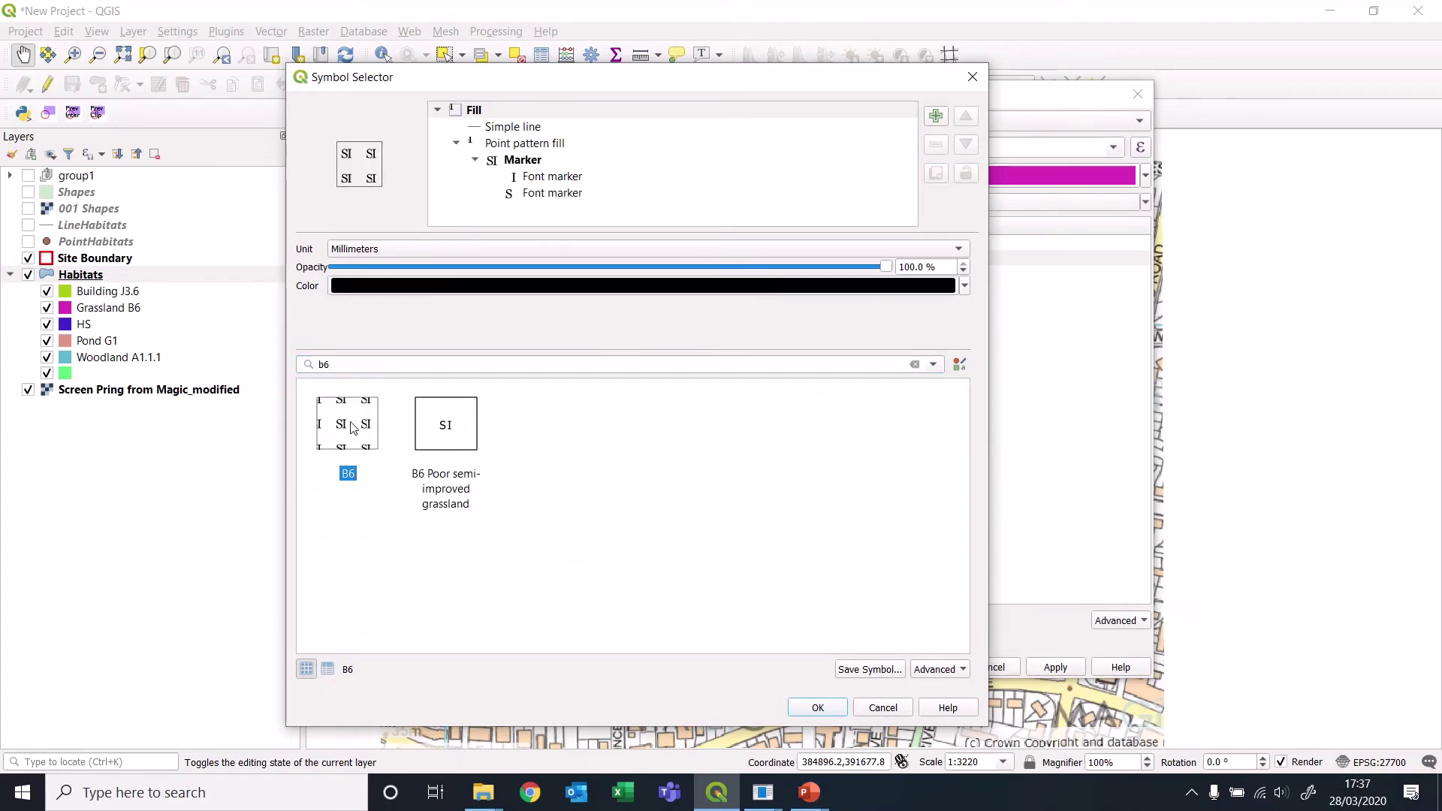
left_click(818, 708)
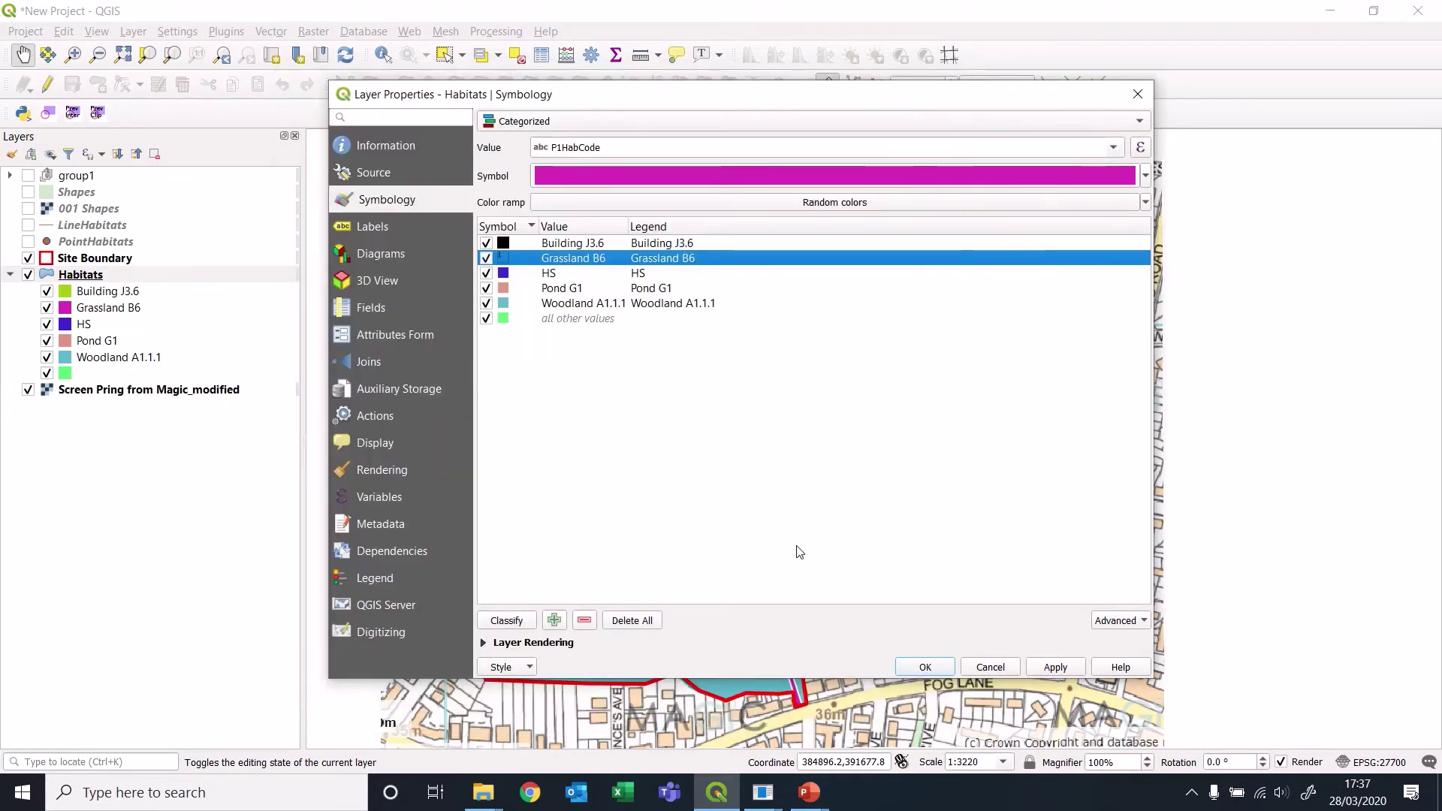
Search the symbols for hs and assign the matching grey hard-standing fill to the HS category.
double_click(504, 273)
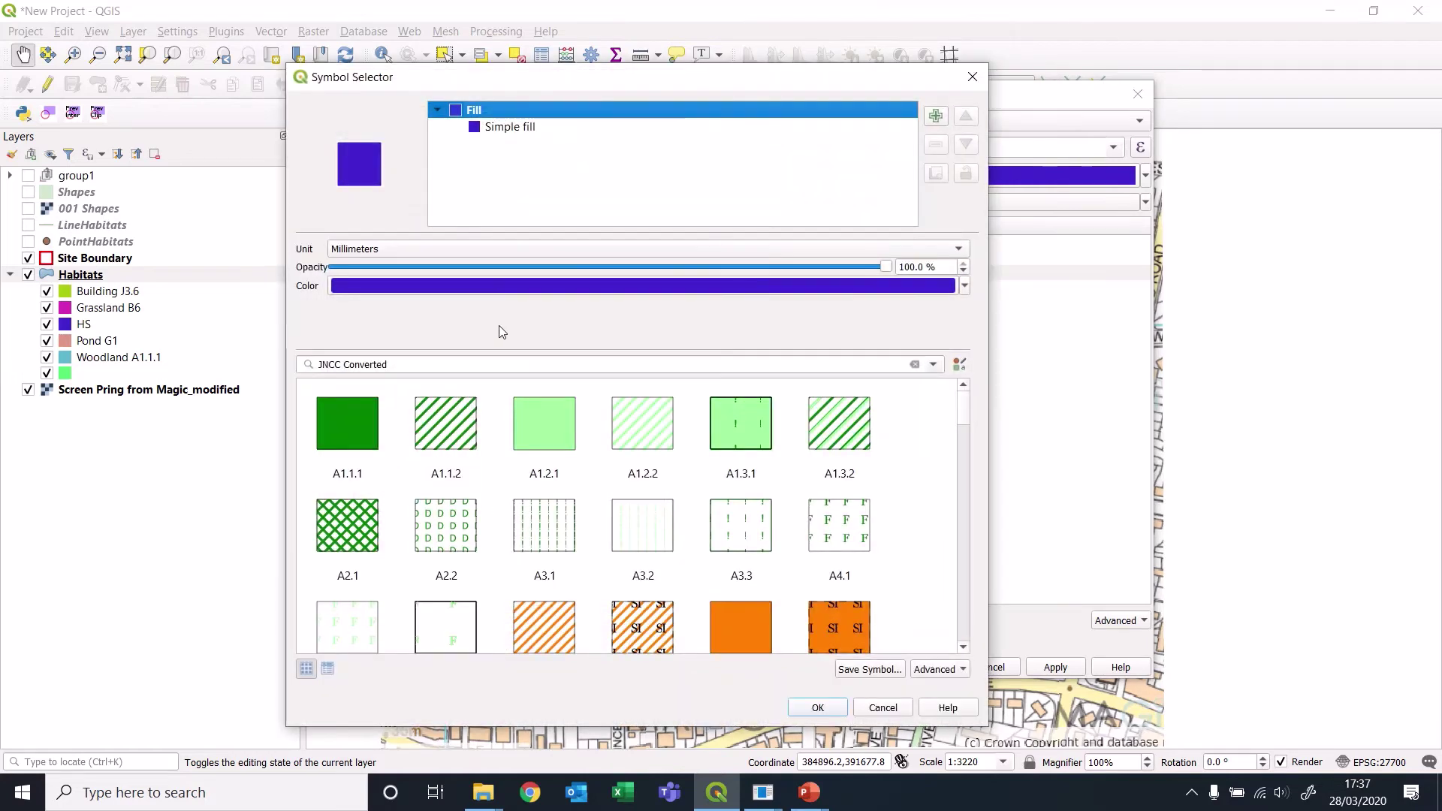
left_click(418, 364)
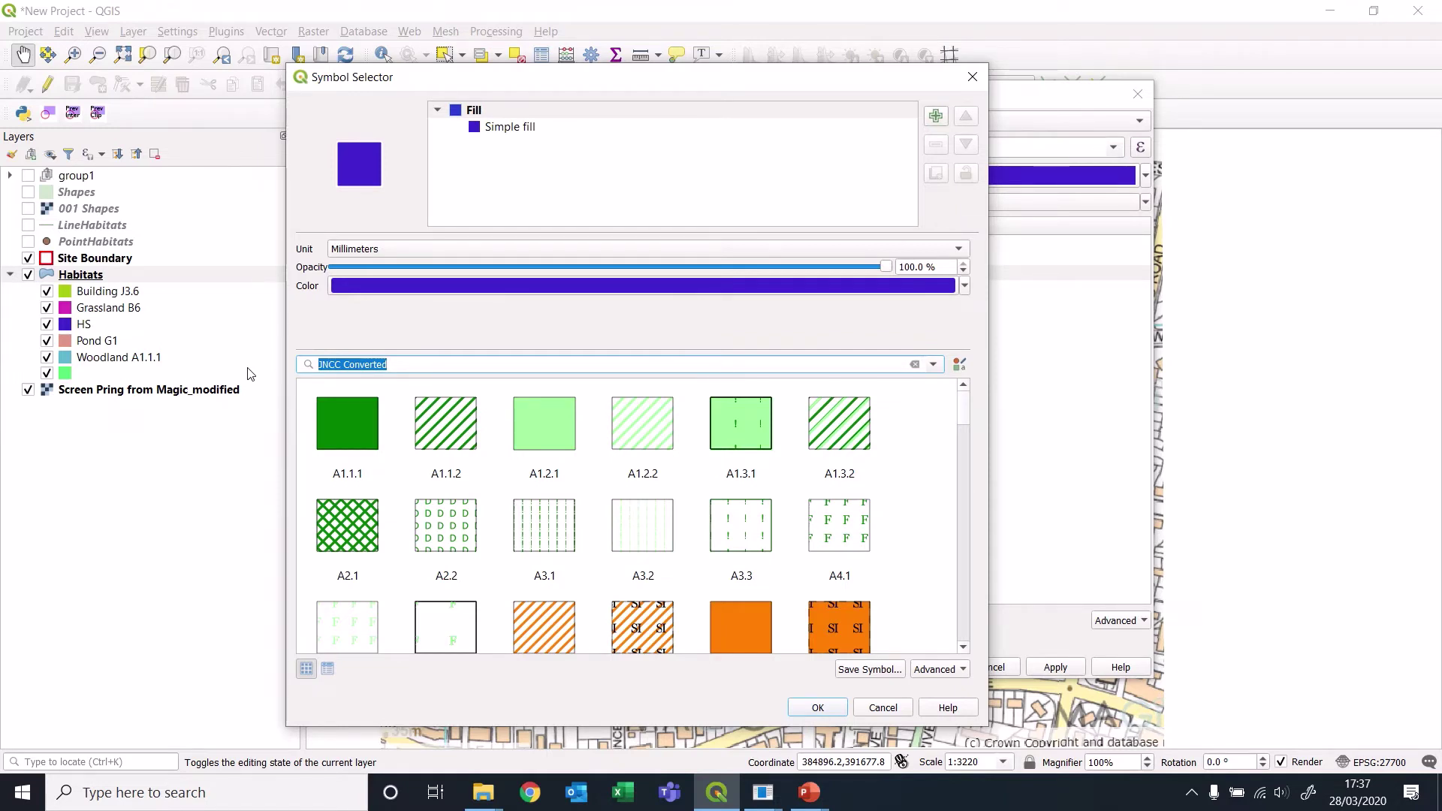
type("hs")
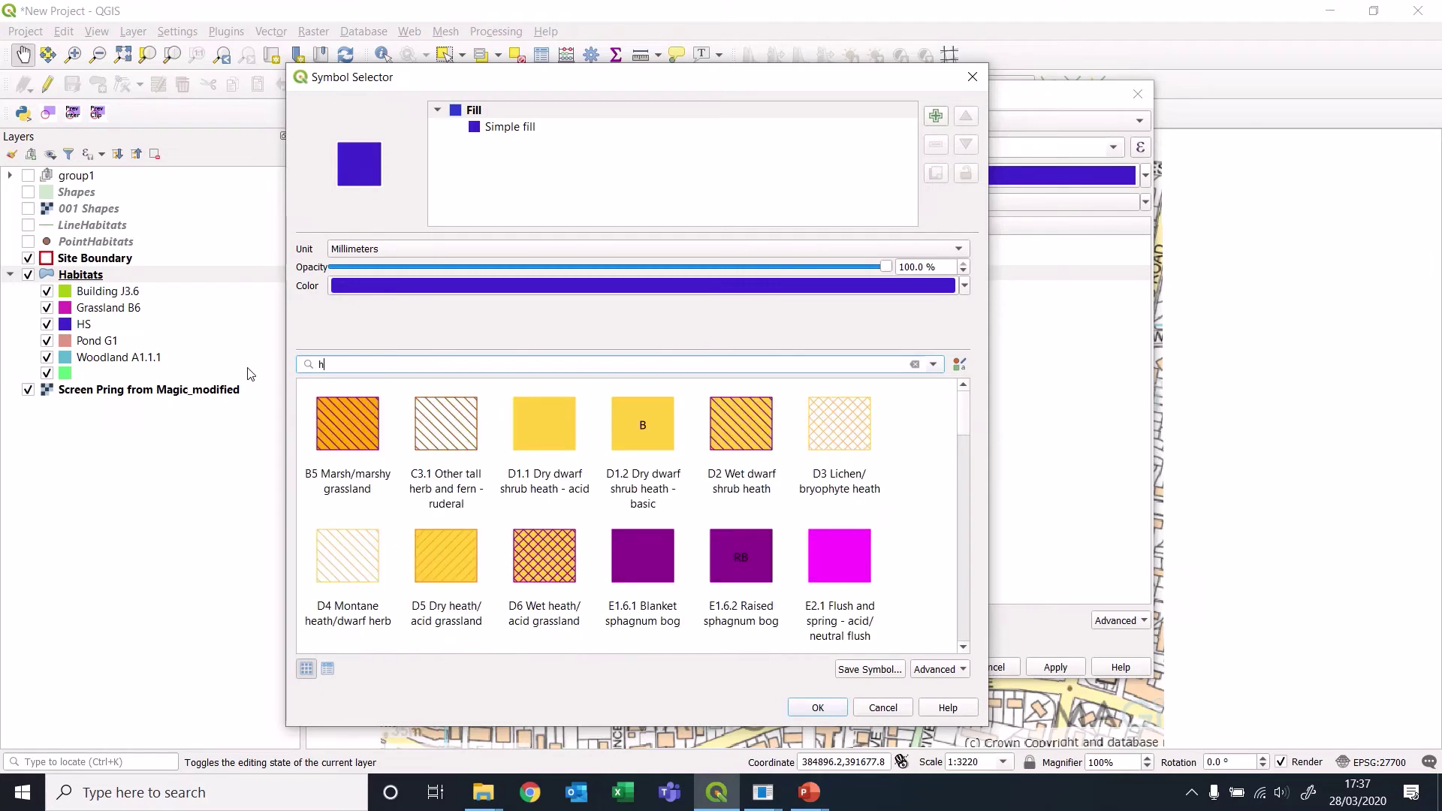
left_click(358, 432)
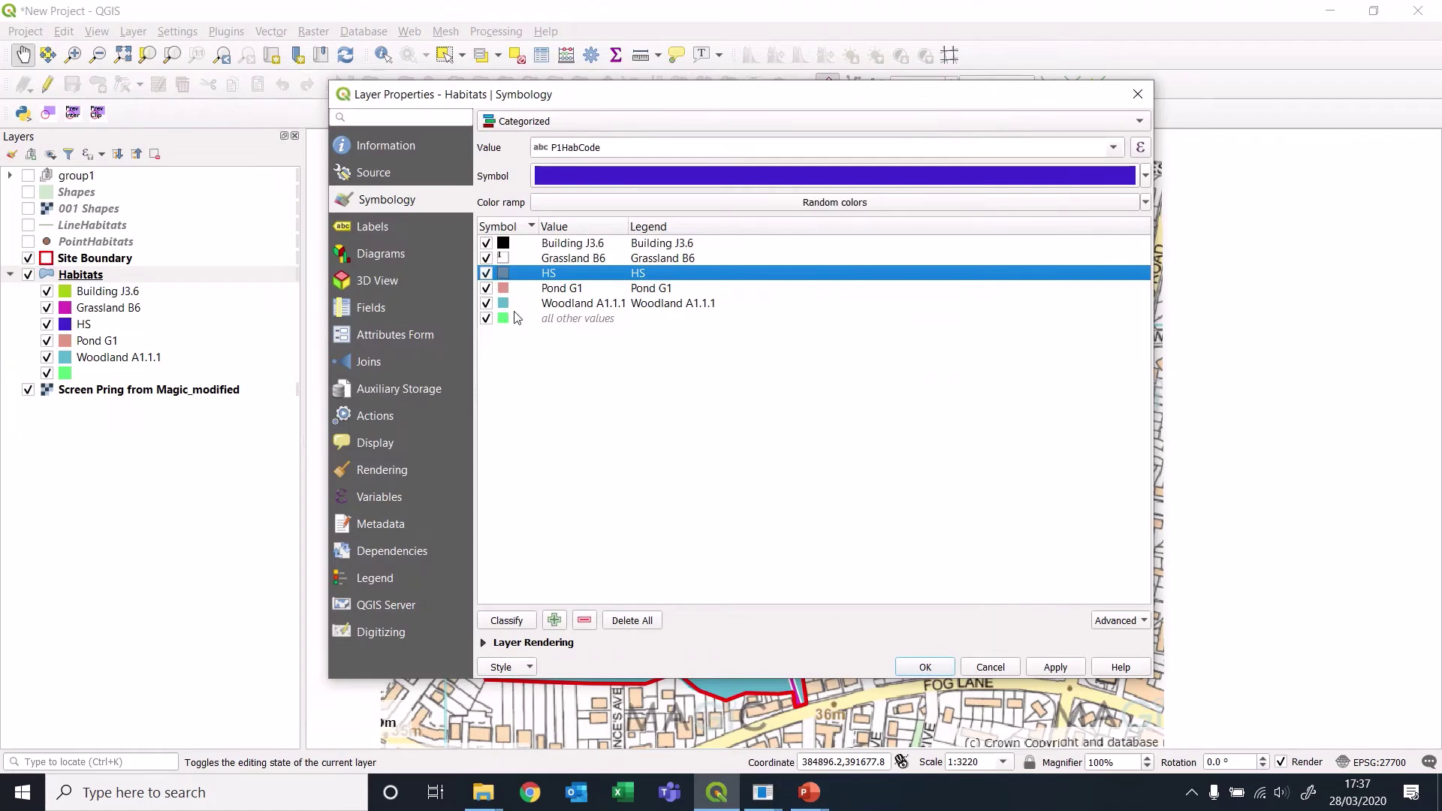
Search the symbols for g1 and assign the JNCC symbol G1 to the Pond G1 category.
double_click(504, 292)
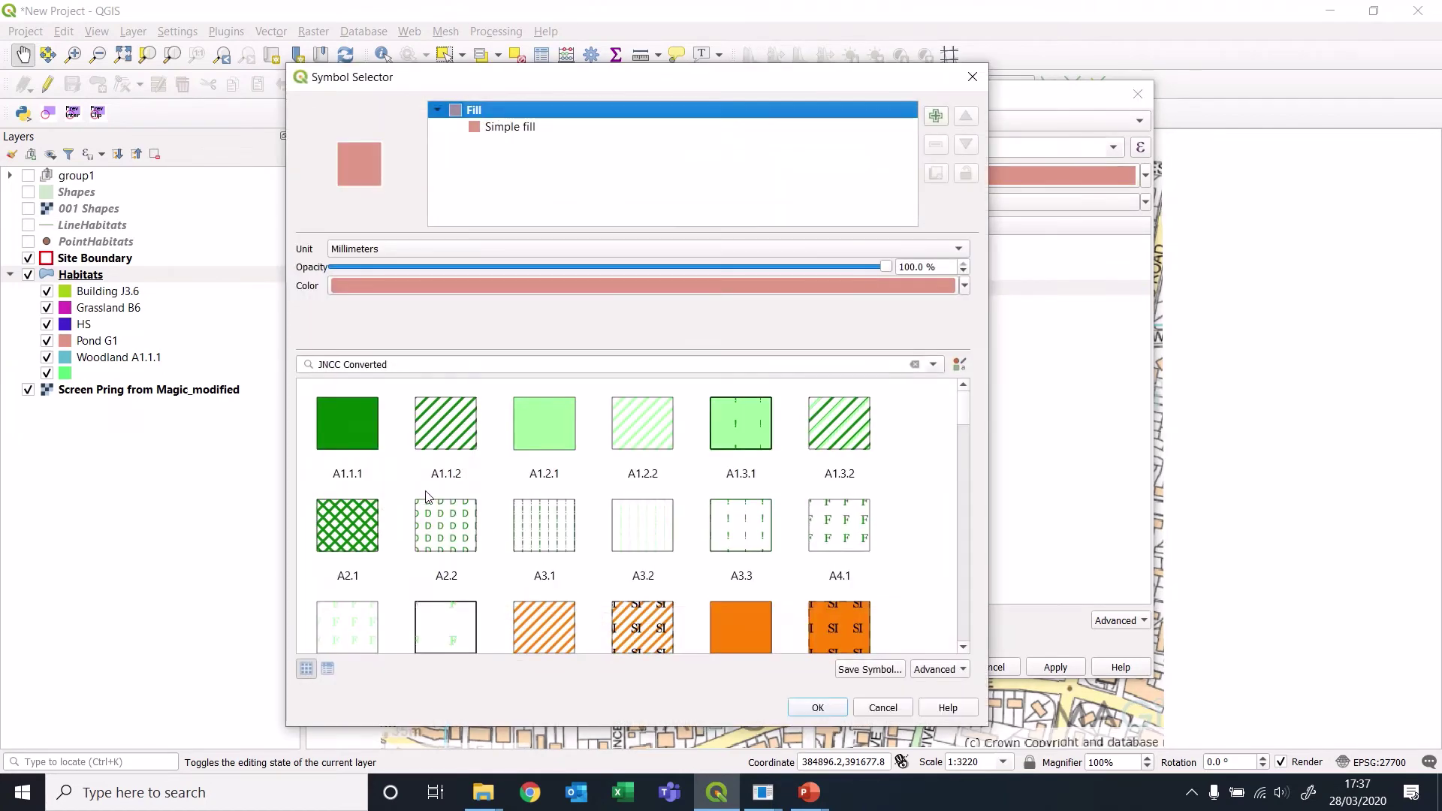
left_click(400, 365)
type("g1")
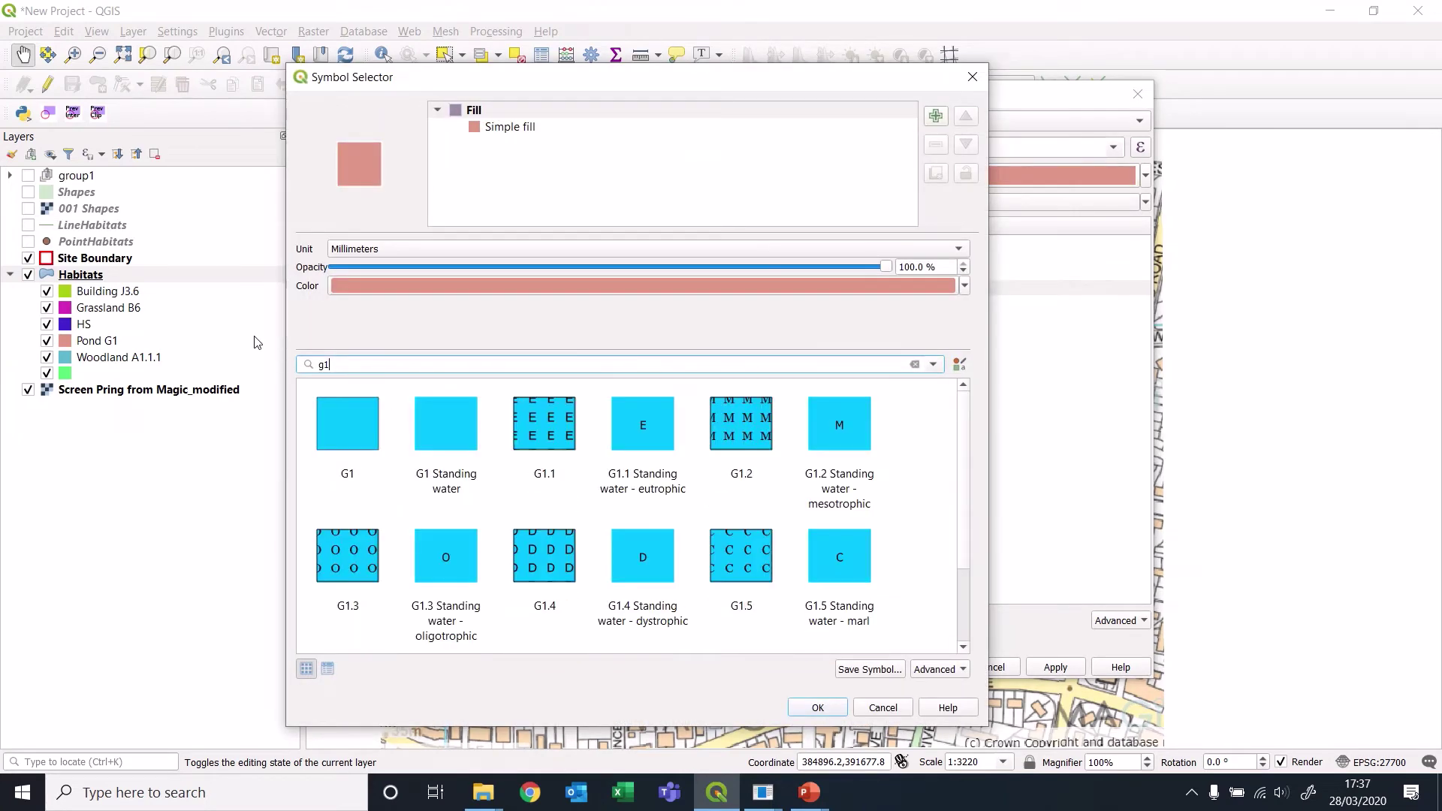
left_click(371, 432)
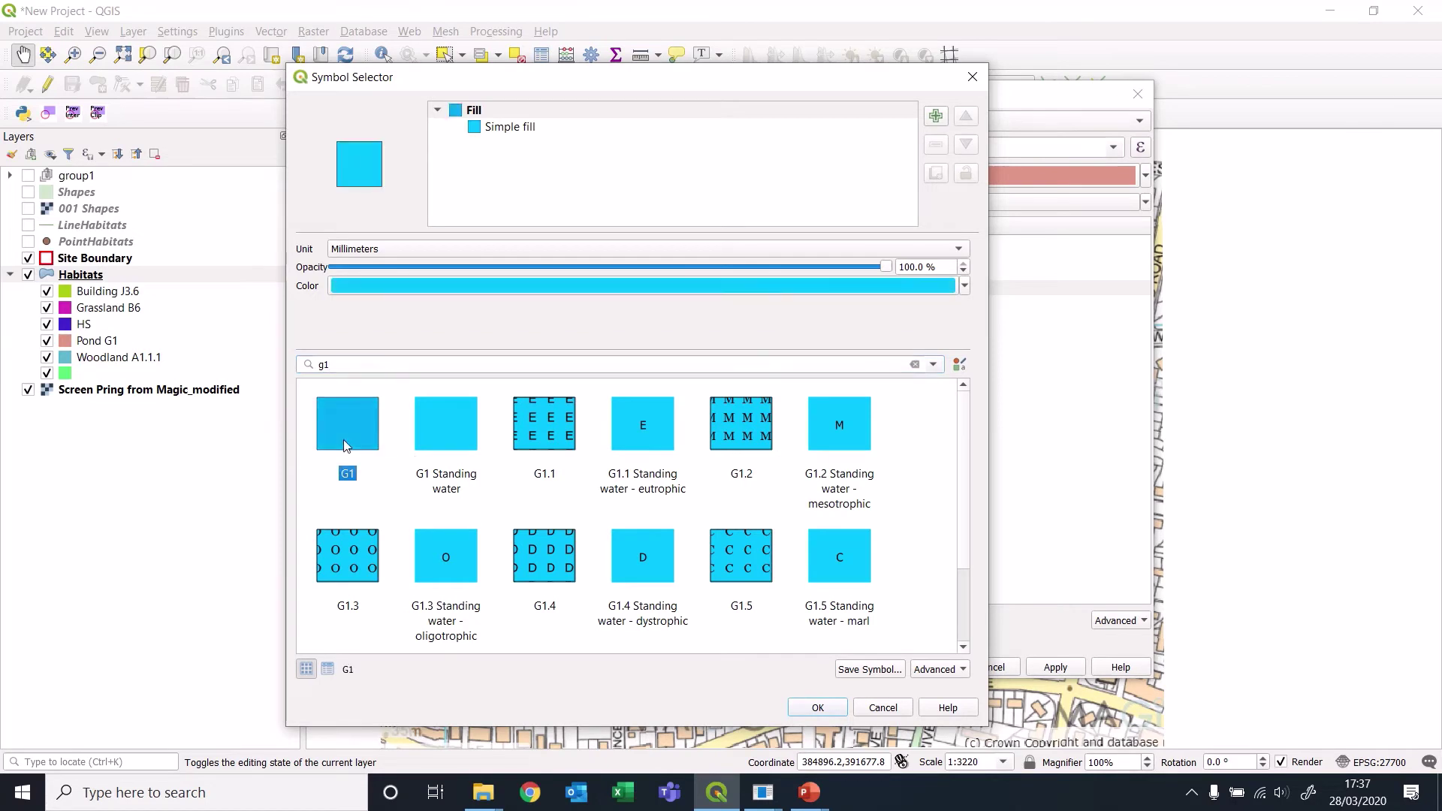
left_click(816, 709)
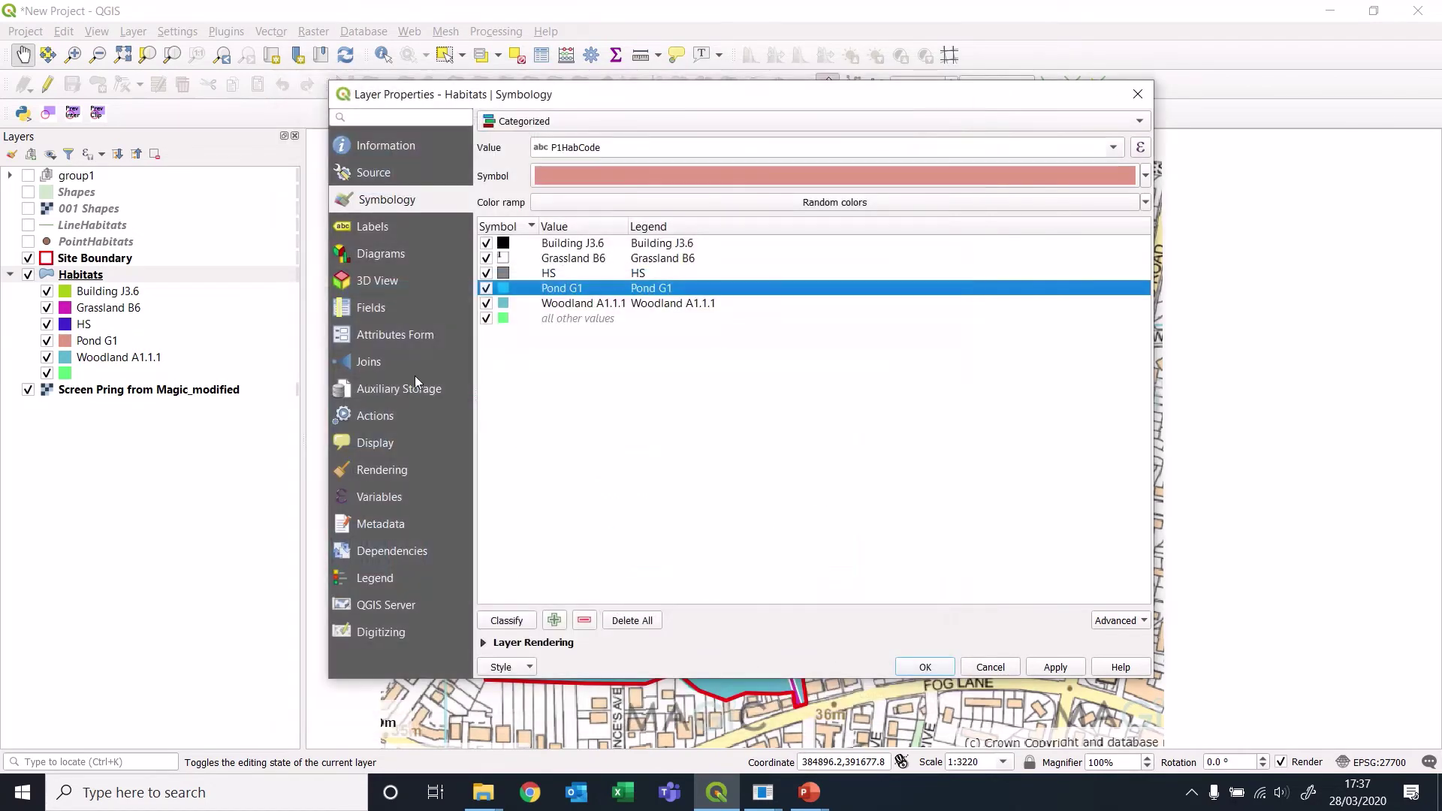
Search the symbols for a1.1.1 and assign the JNCC symbol A1.1.1 to the Woodland A1.1.1 category.
double_click(505, 304)
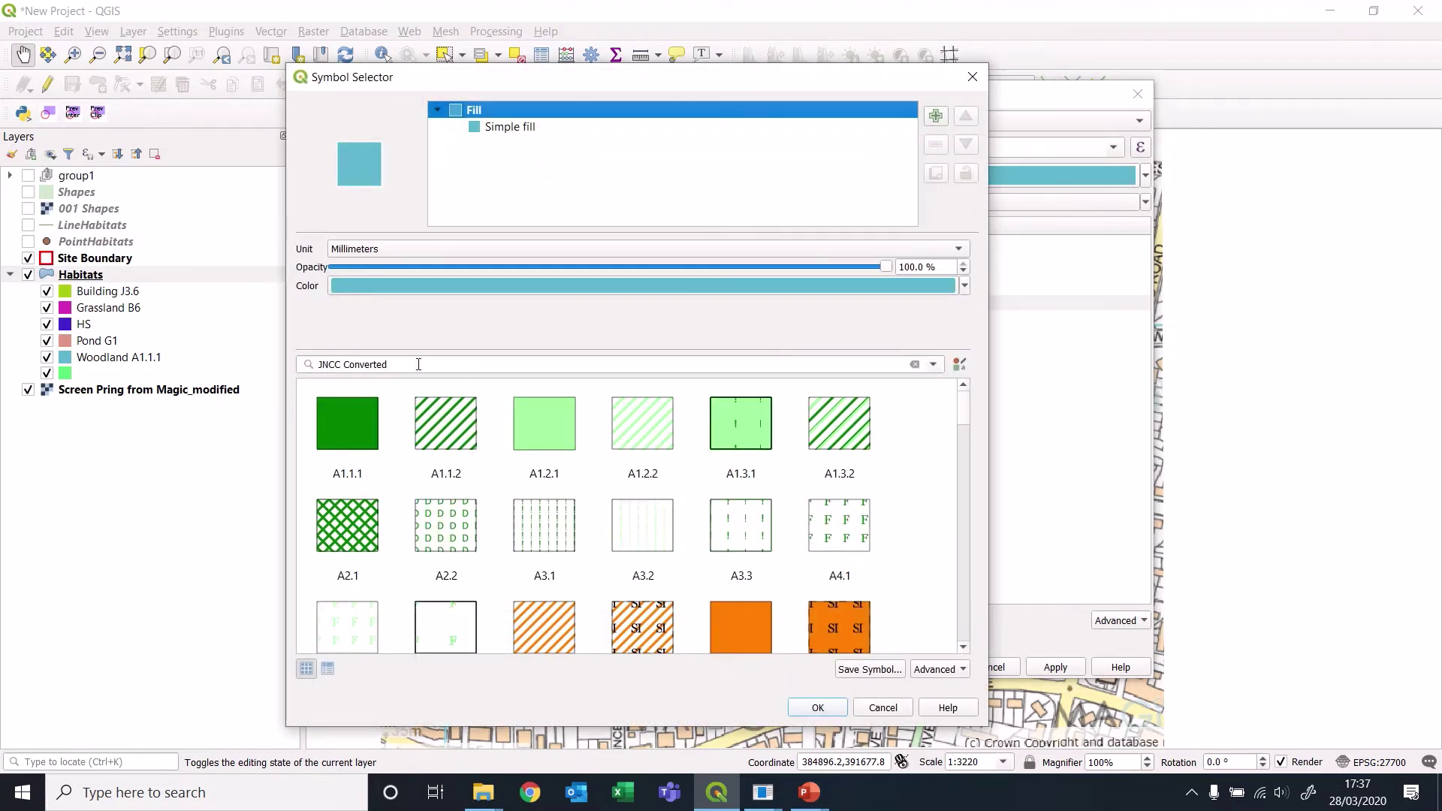
triple_click(354, 364)
type("a1.1.1")
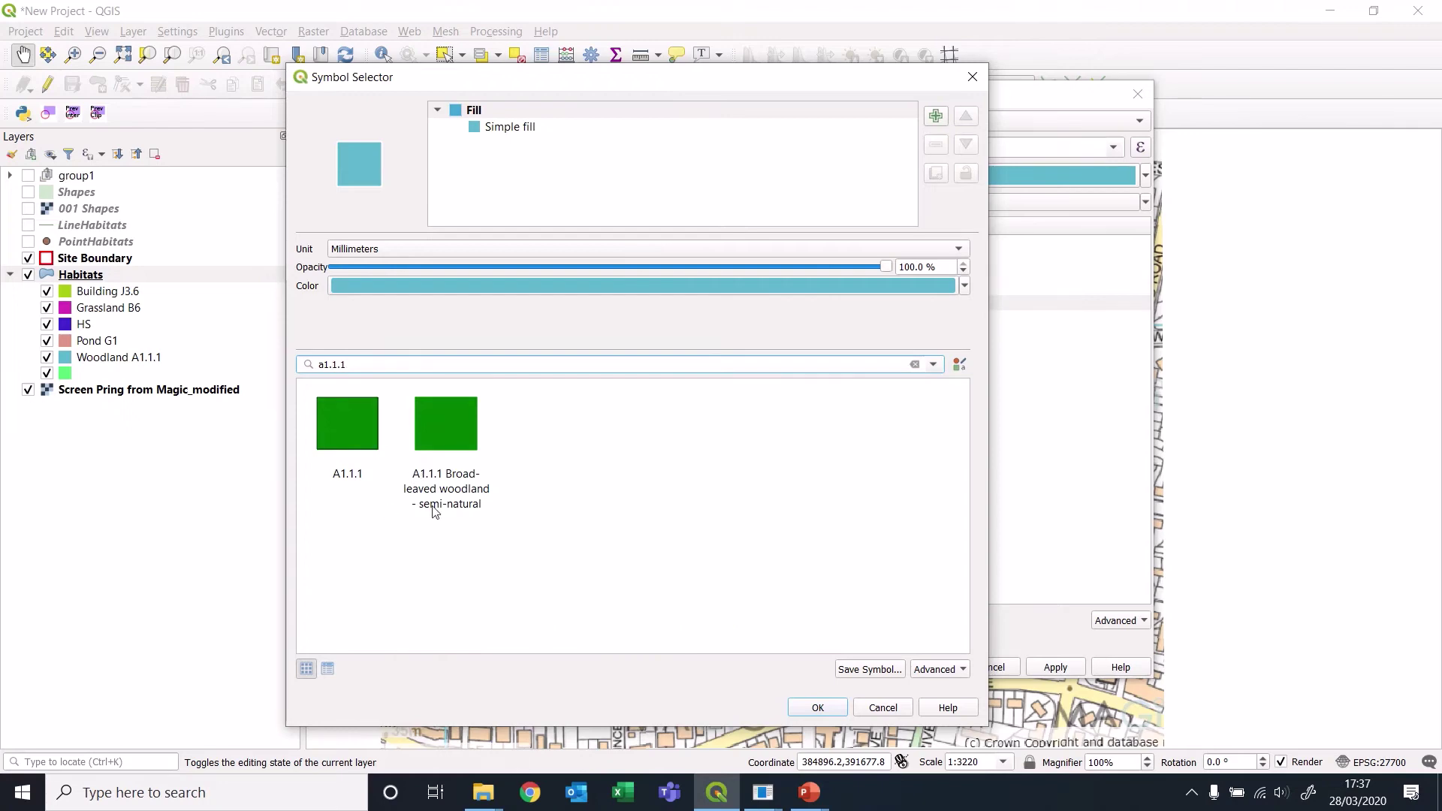
left_click(336, 432)
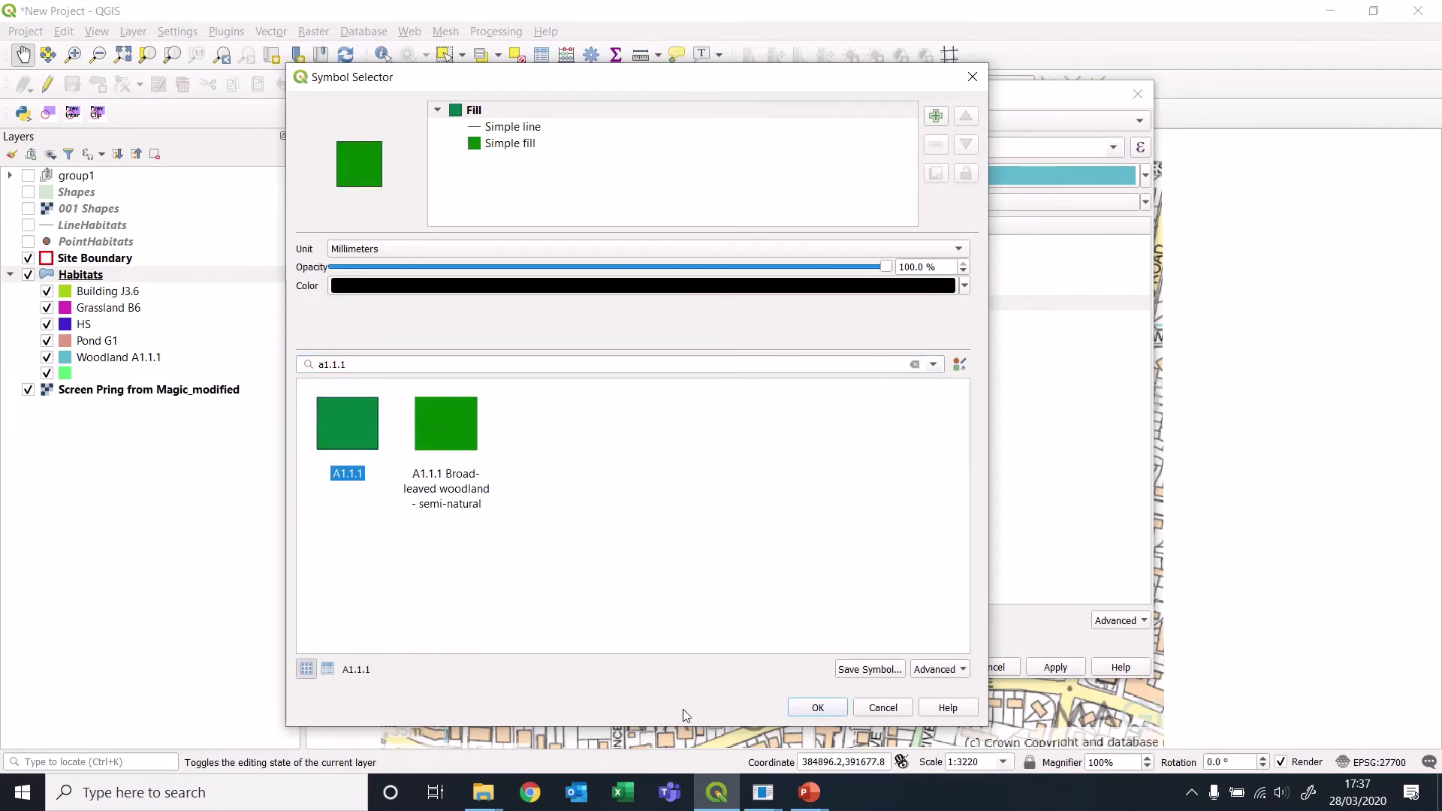
left_click(817, 708)
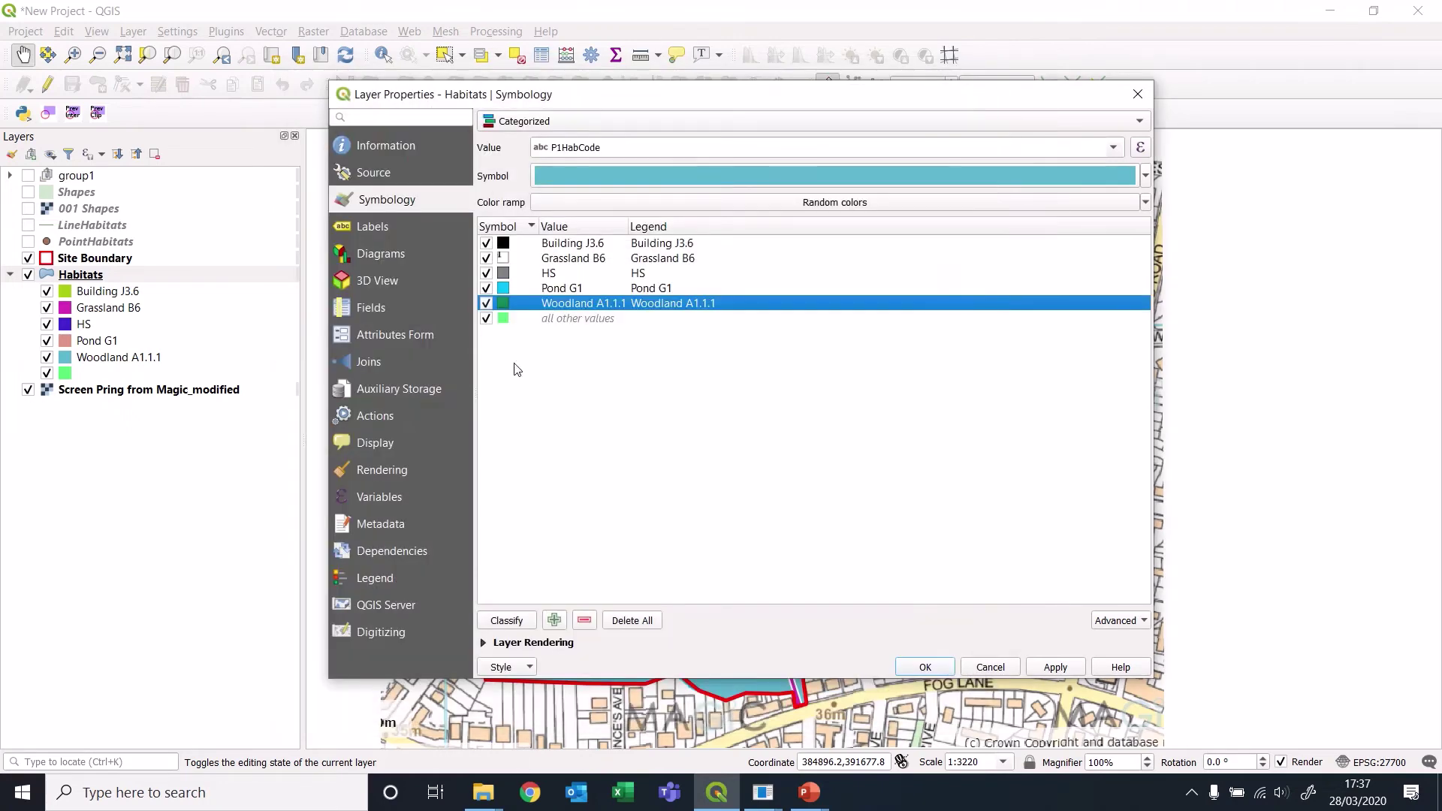
Delete the "all other values" category and apply the categorized symbology to the Habitats layer.
left_click(511, 320)
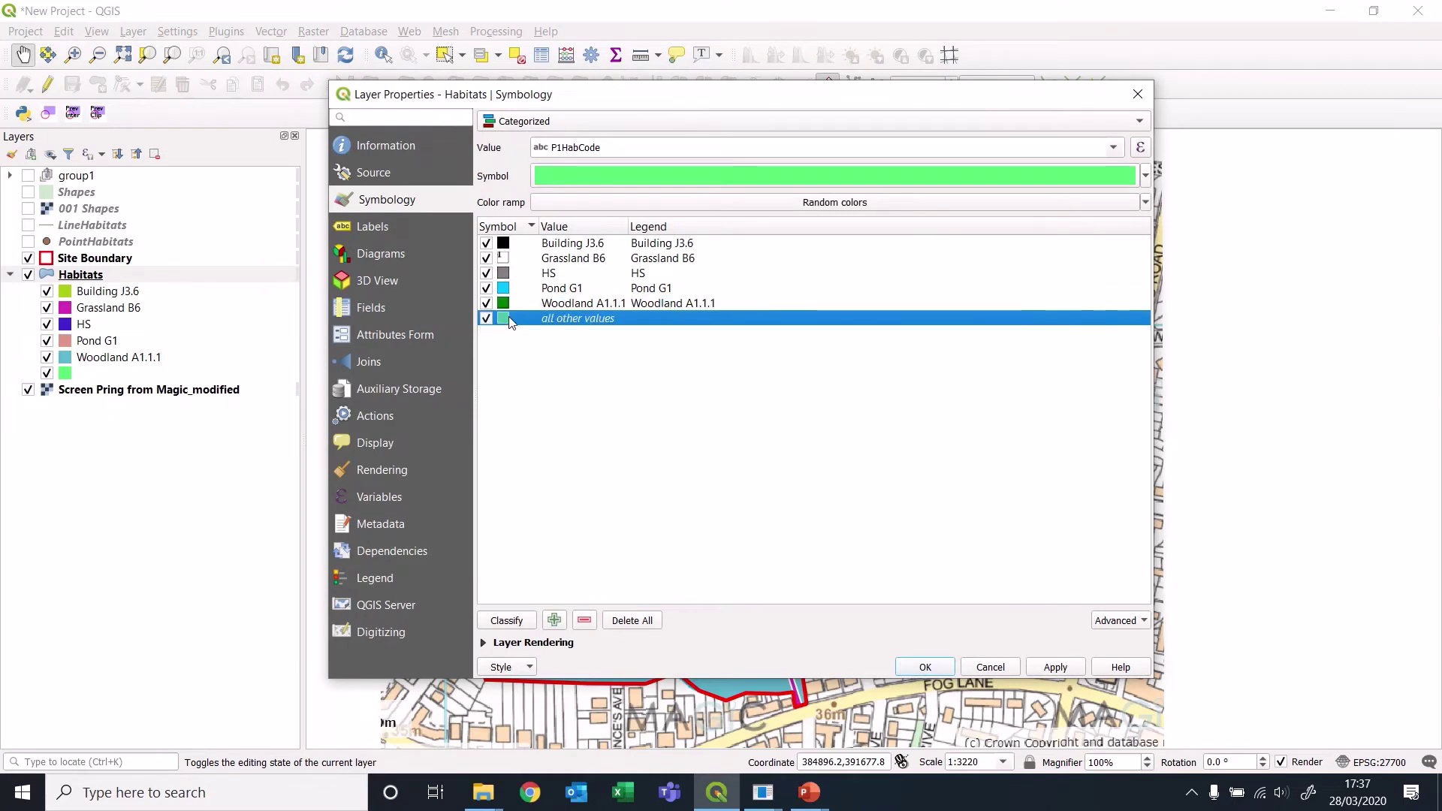
left_click(585, 621)
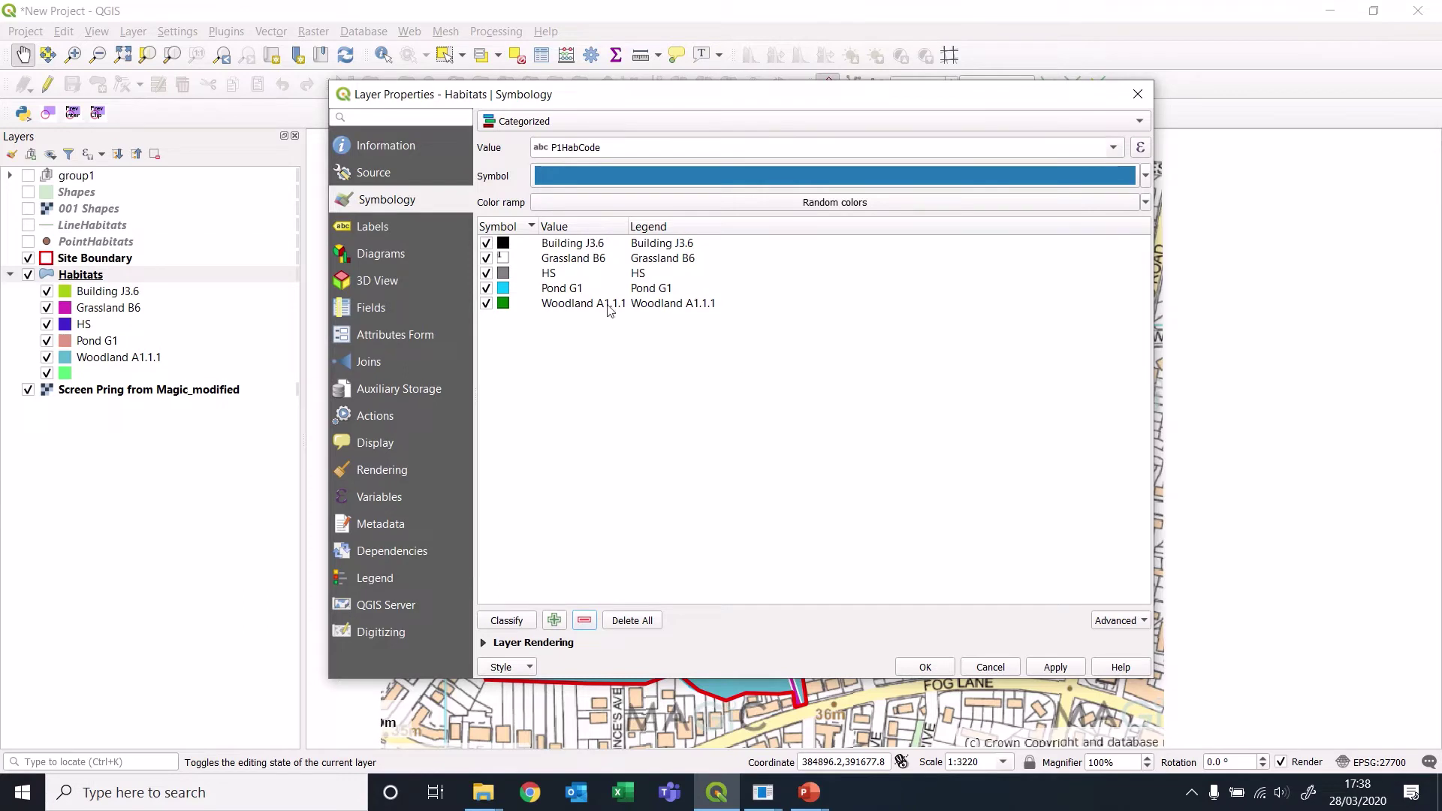
left_click(1055, 668)
left_click(935, 667)
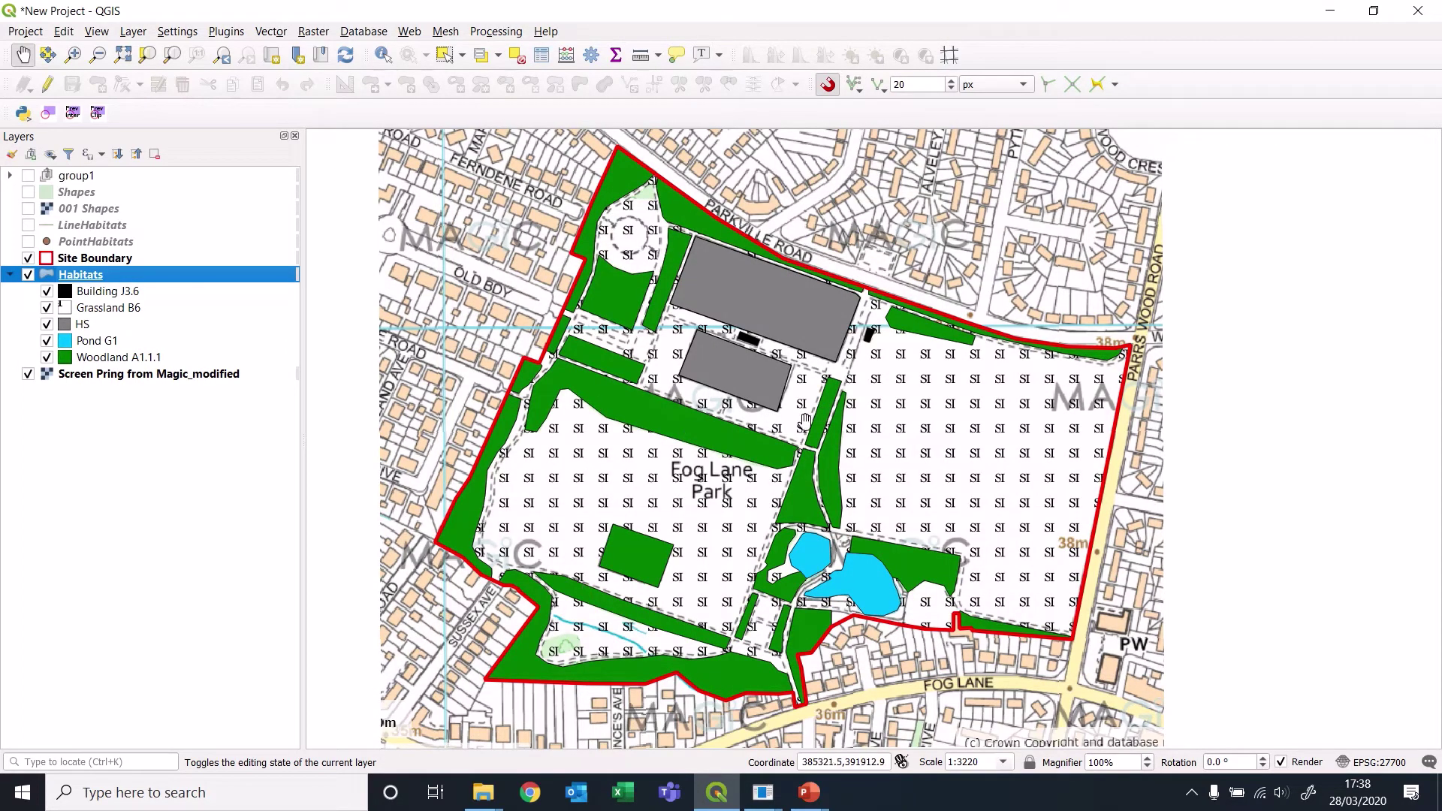
mouse_move(956, 460)
left_mouse_down()
mouse_move(888, 466)
mouse_move(935, 467)
left_mouse_up()
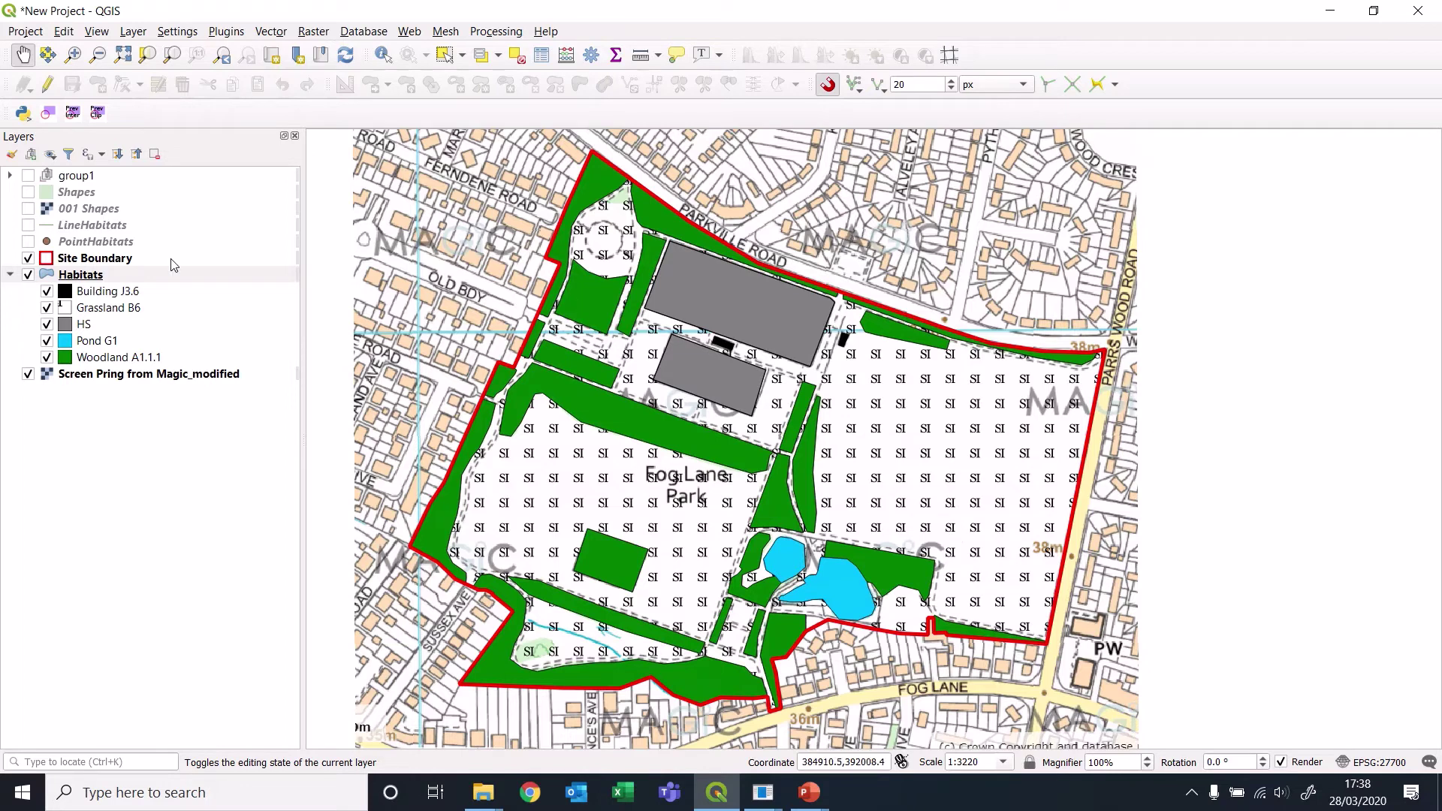
left_click(66, 311)
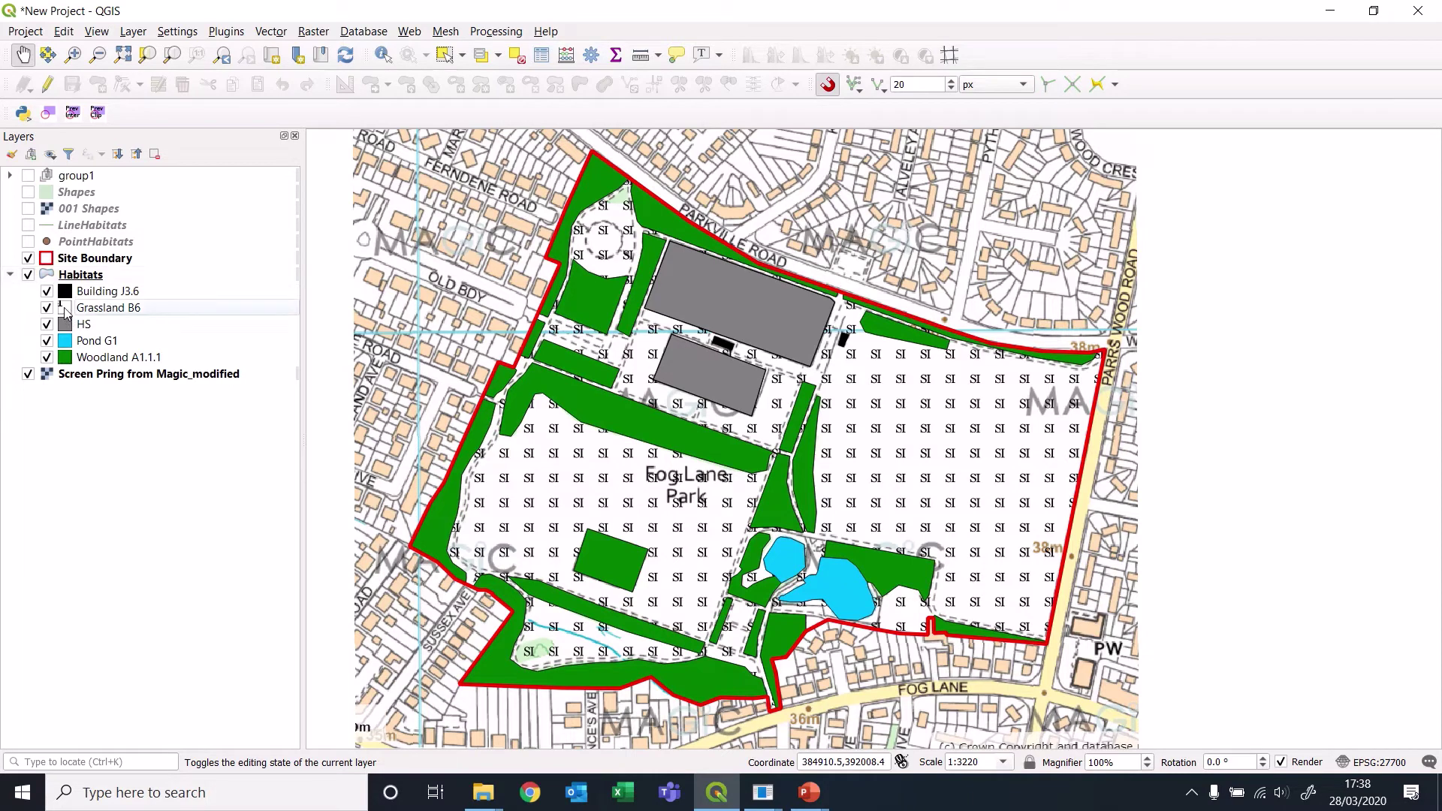
right_click(67, 280)
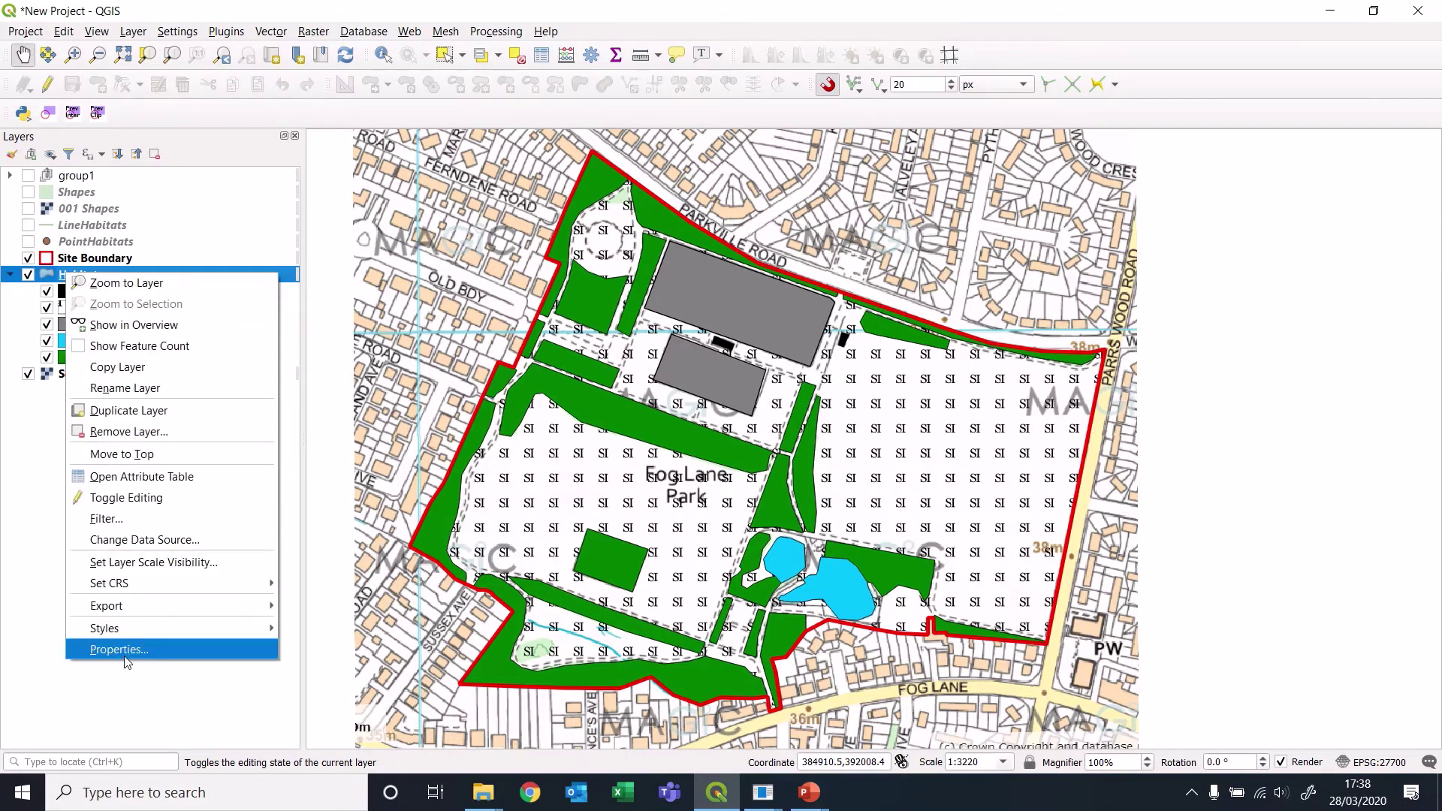
left_click(50, 509)
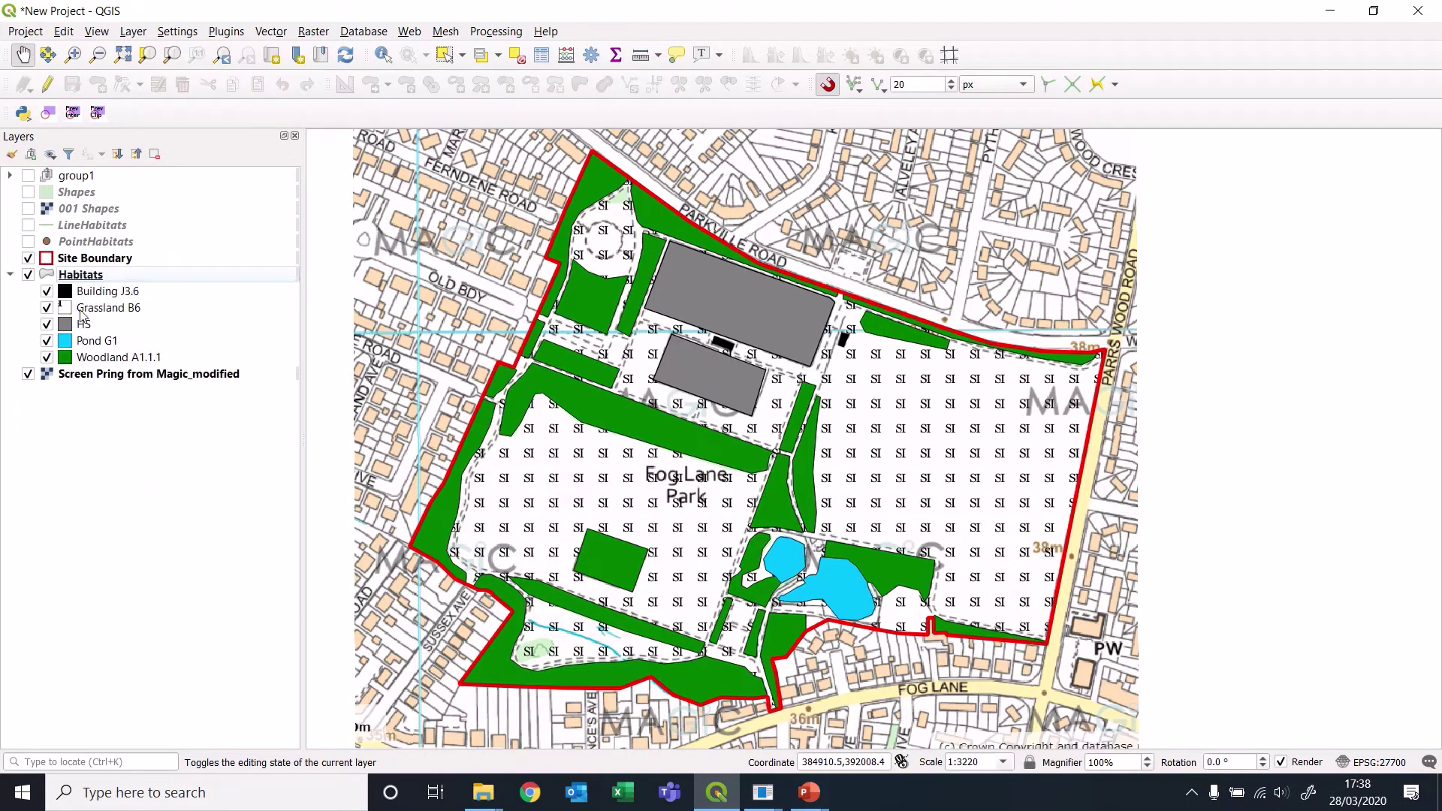
Add a simple fill layer to the Grassland B6 symbol and move it beneath the SI point pattern and outline.
double_click(64, 308)
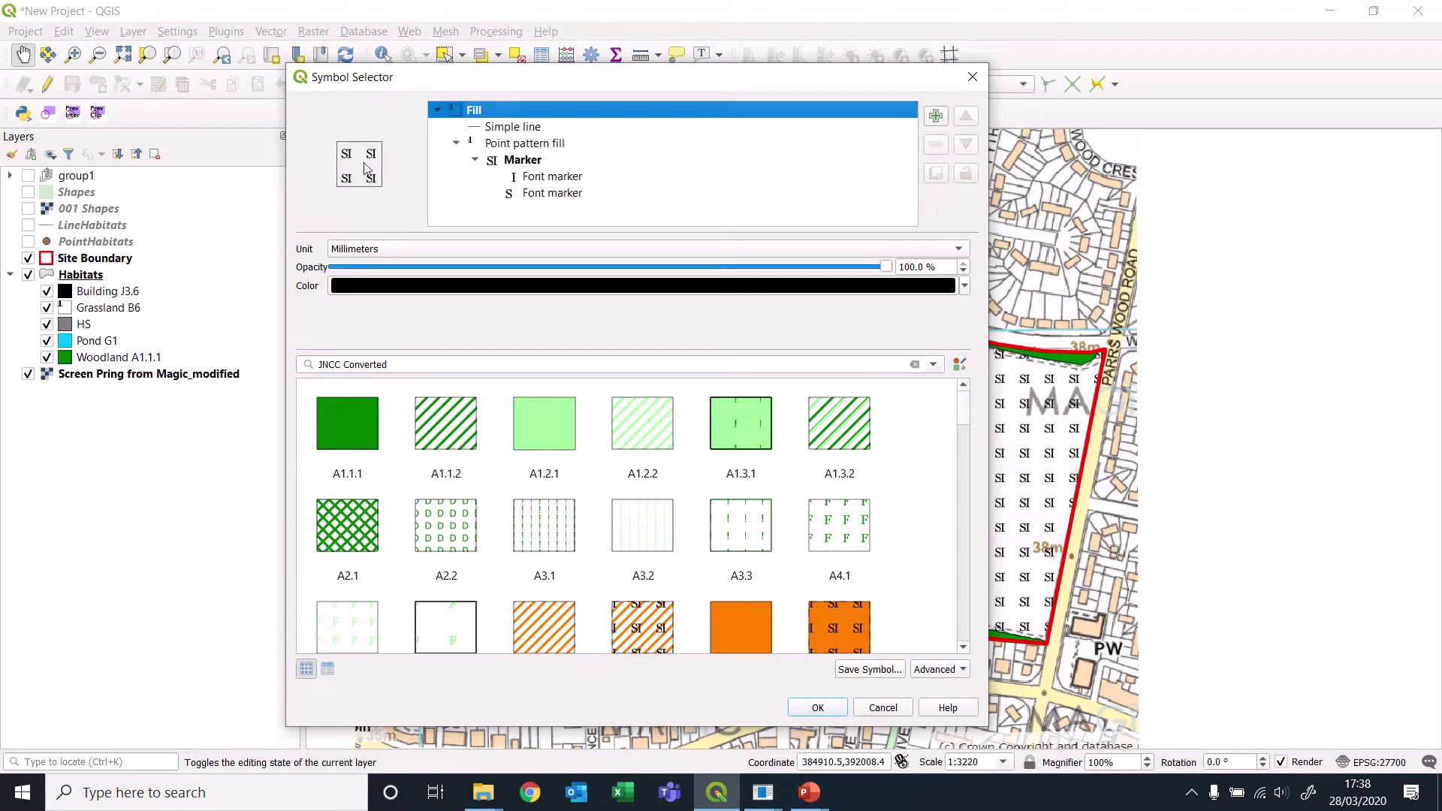
left_click(936, 116)
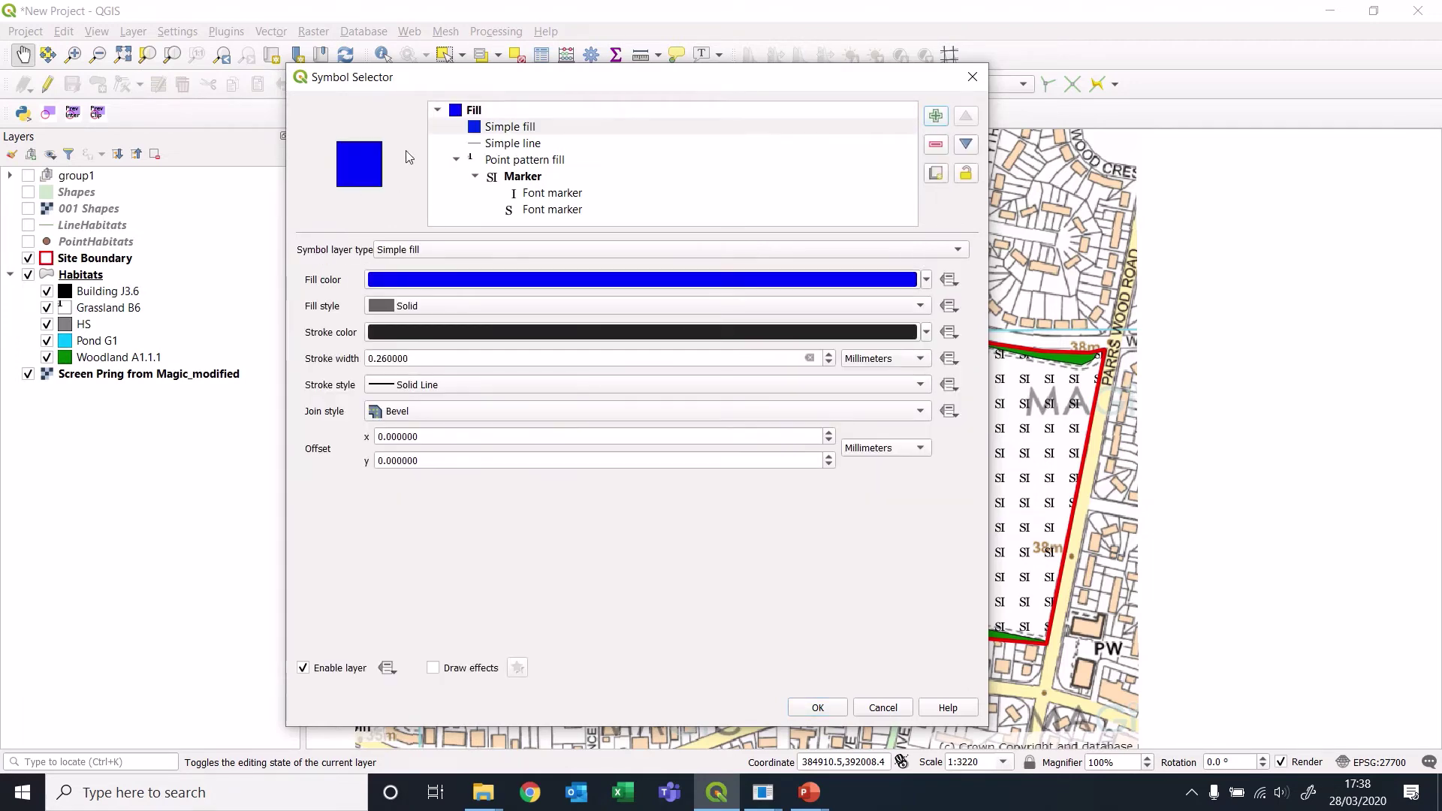
left_click(499, 211)
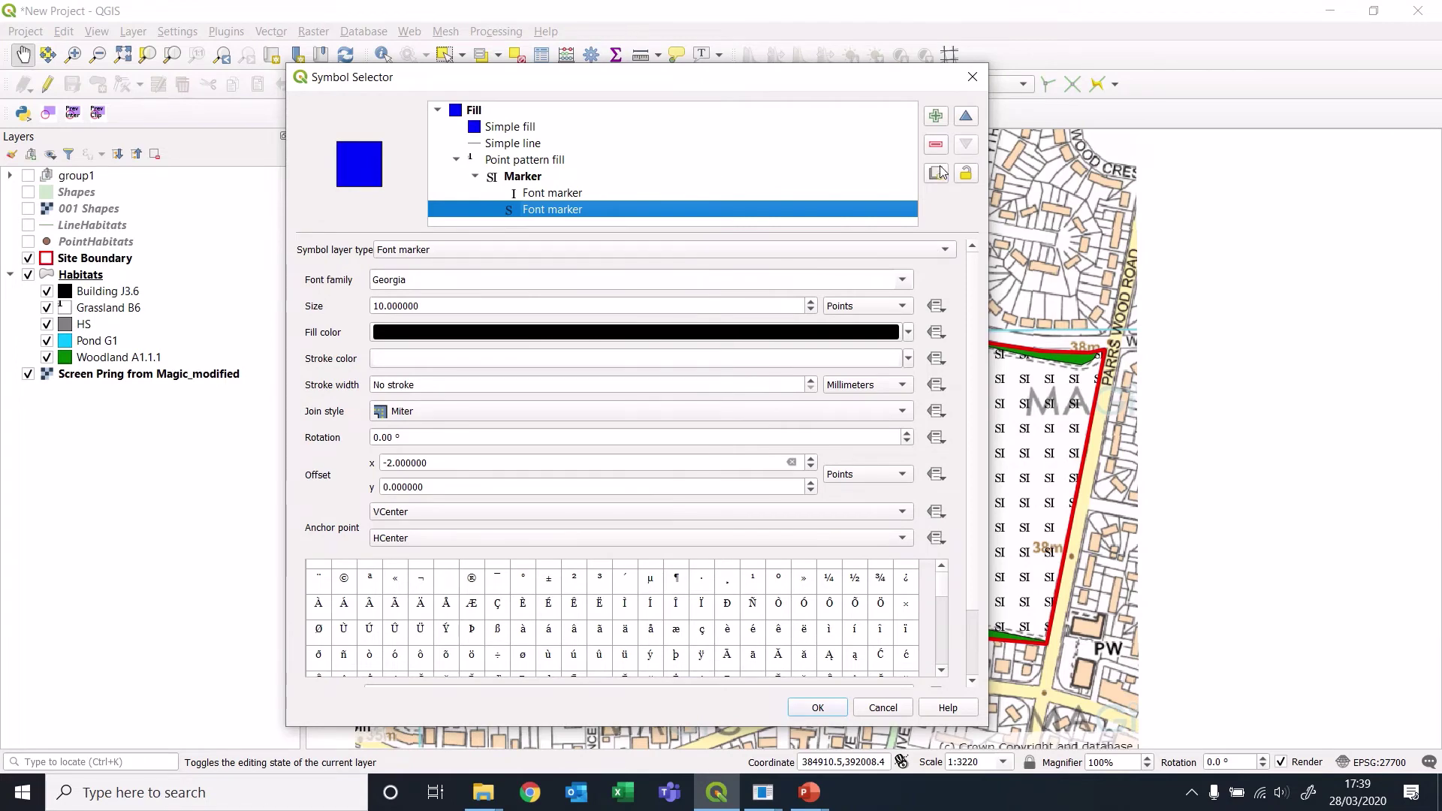
left_click(509, 128)
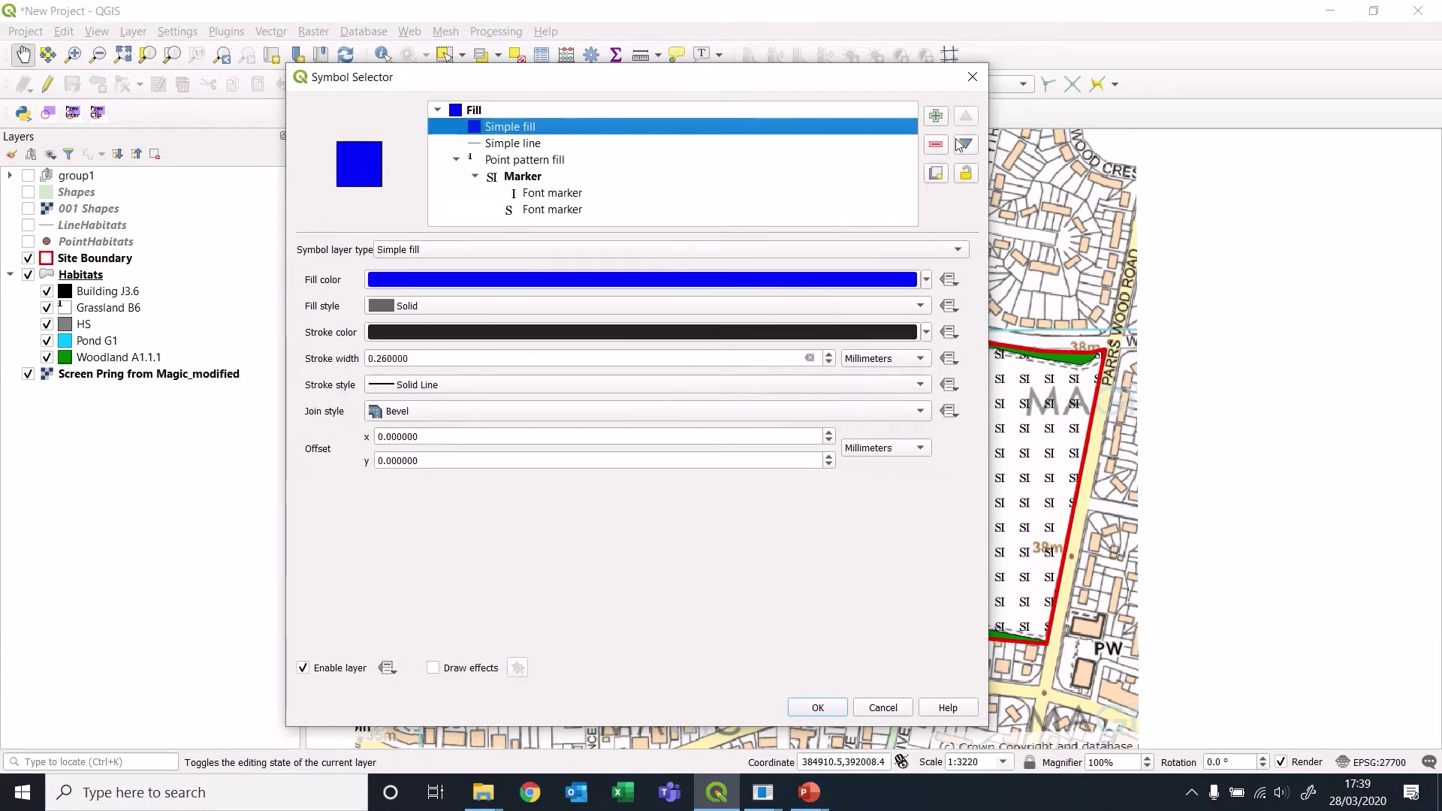
left_click(964, 145)
left_click(967, 148)
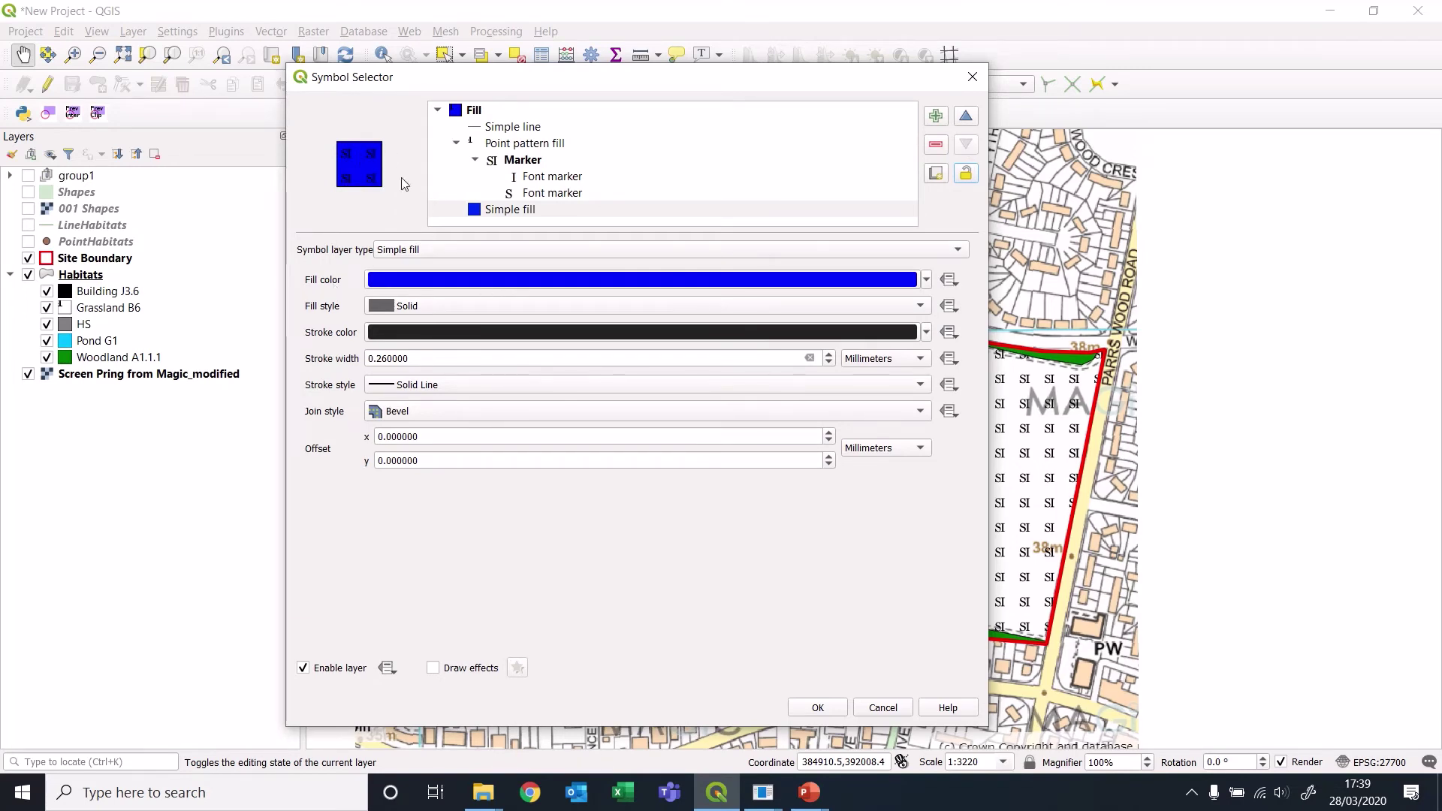
Give the Grassland B6 symbol's new simple fill a white fill colour and a transparent stroke, and apply it.
left_click(927, 281)
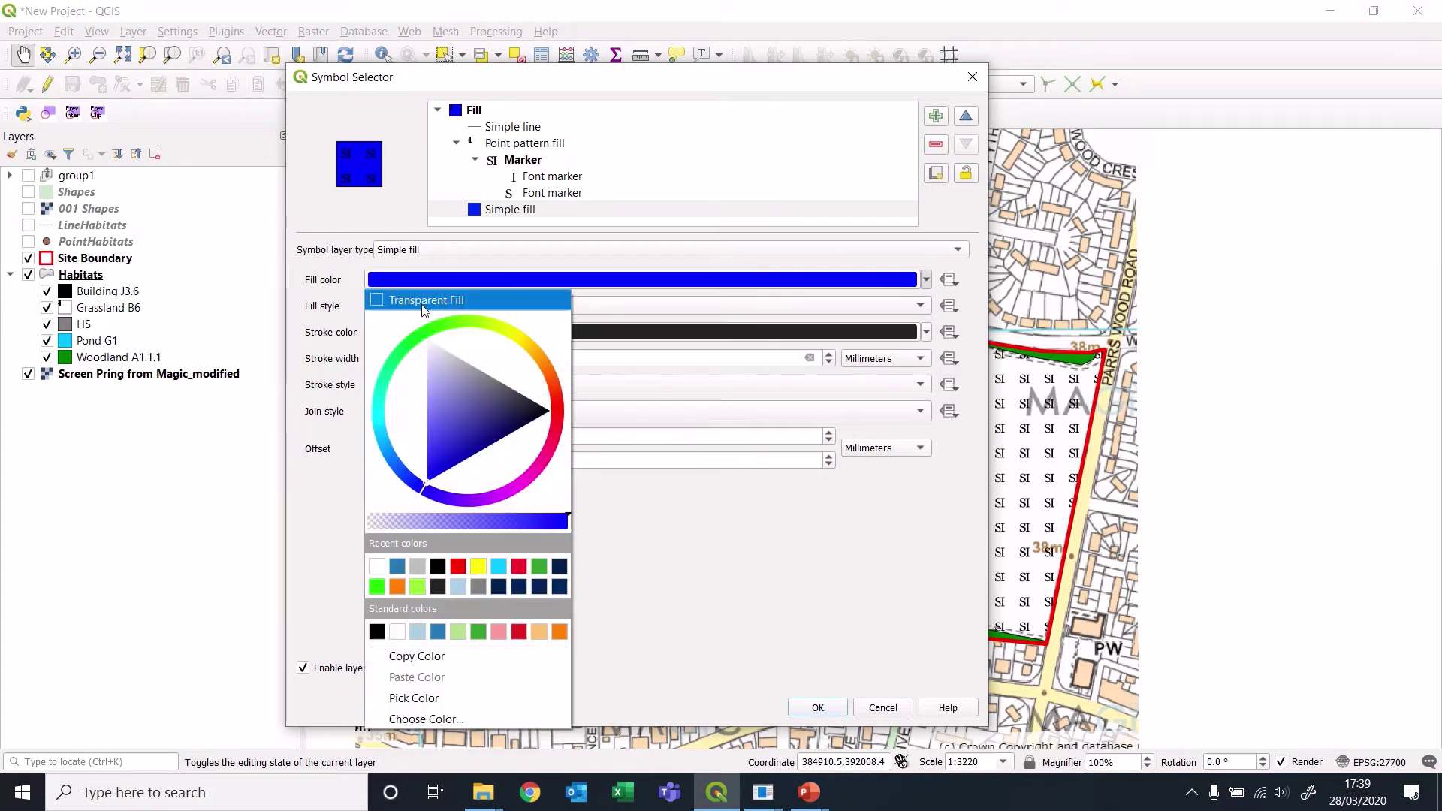
left_click(377, 567)
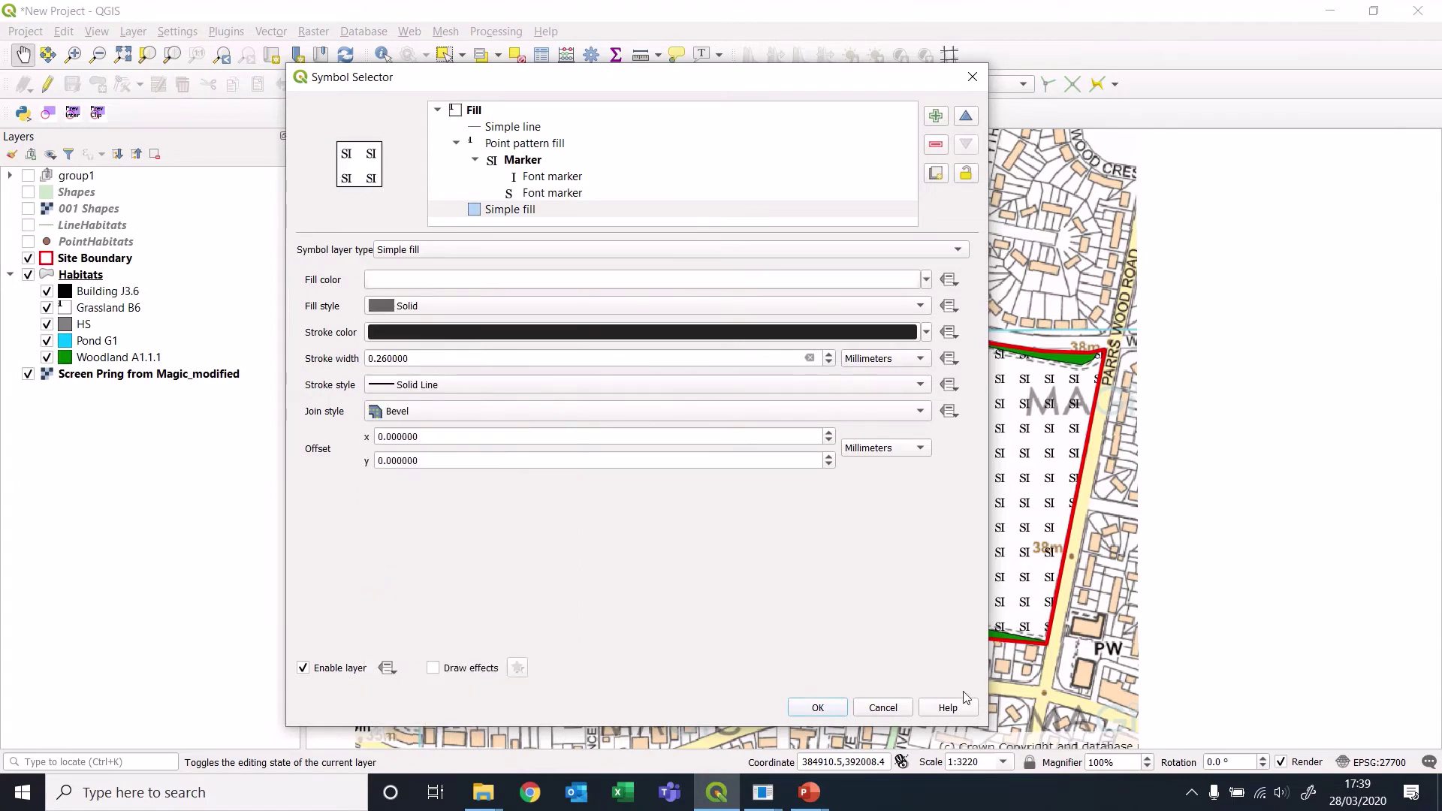
left_click(927, 337)
left_click(376, 352)
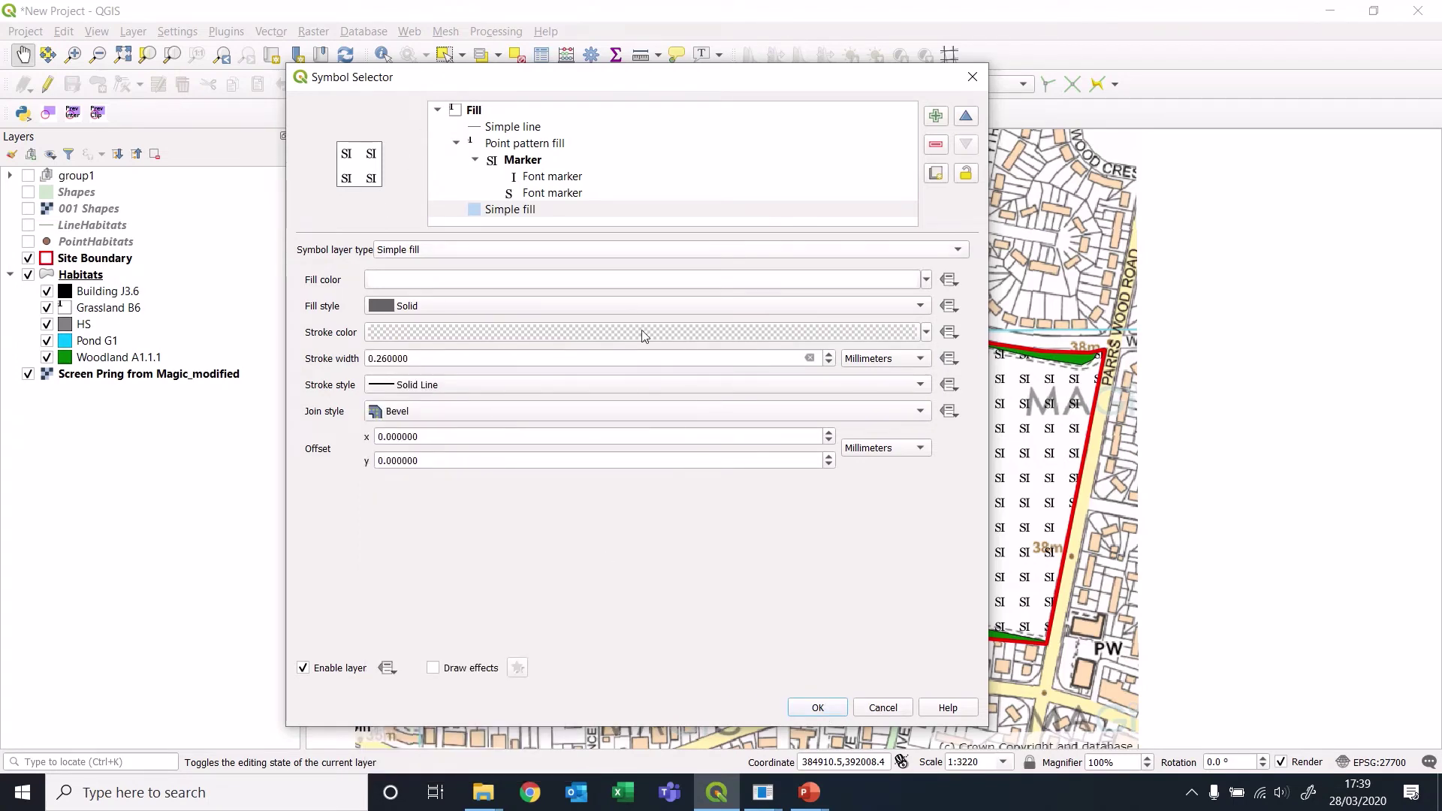
left_click(818, 708)
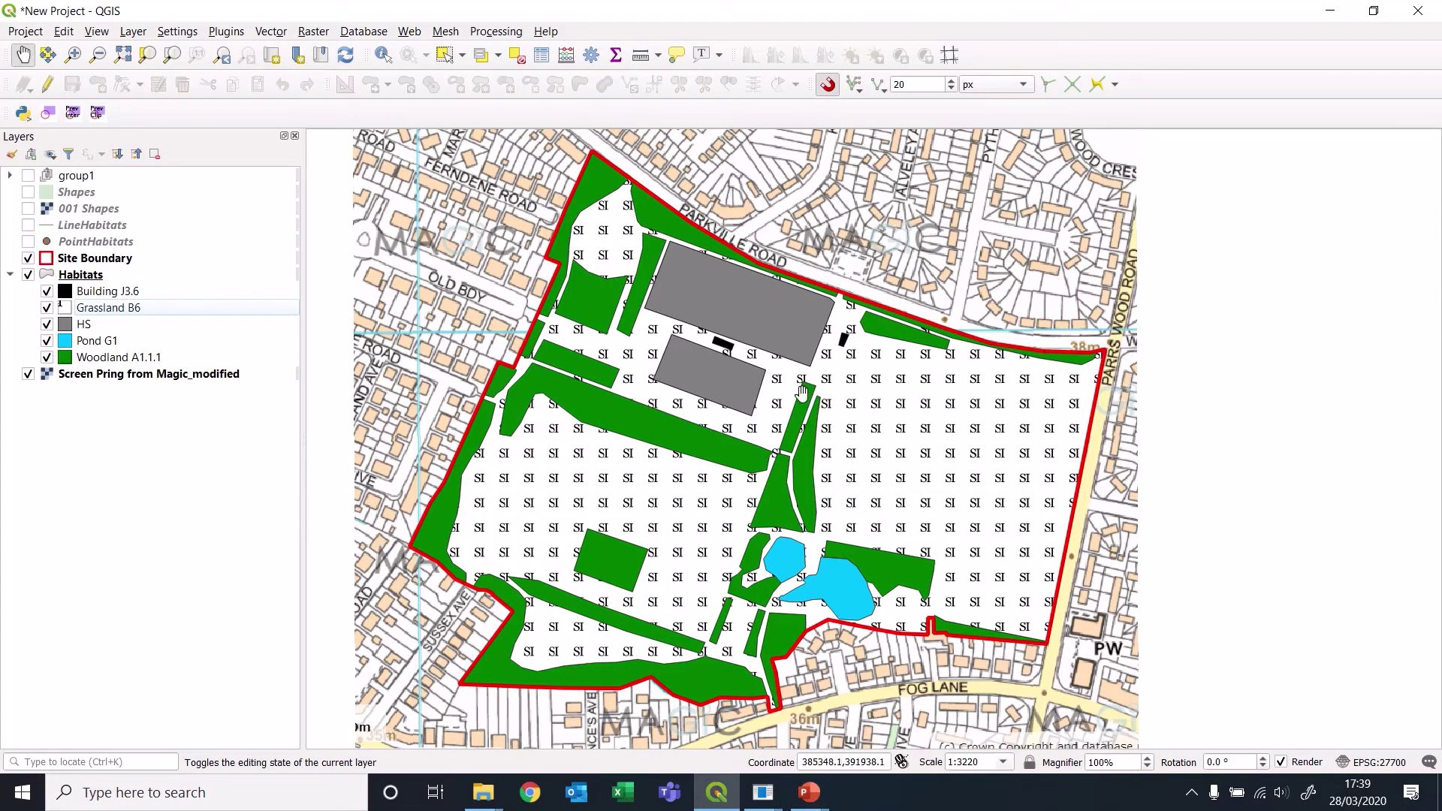
mouse_move(877, 410)
left_mouse_down()
mouse_move(886, 436)
mouse_move(883, 419)
left_mouse_up()
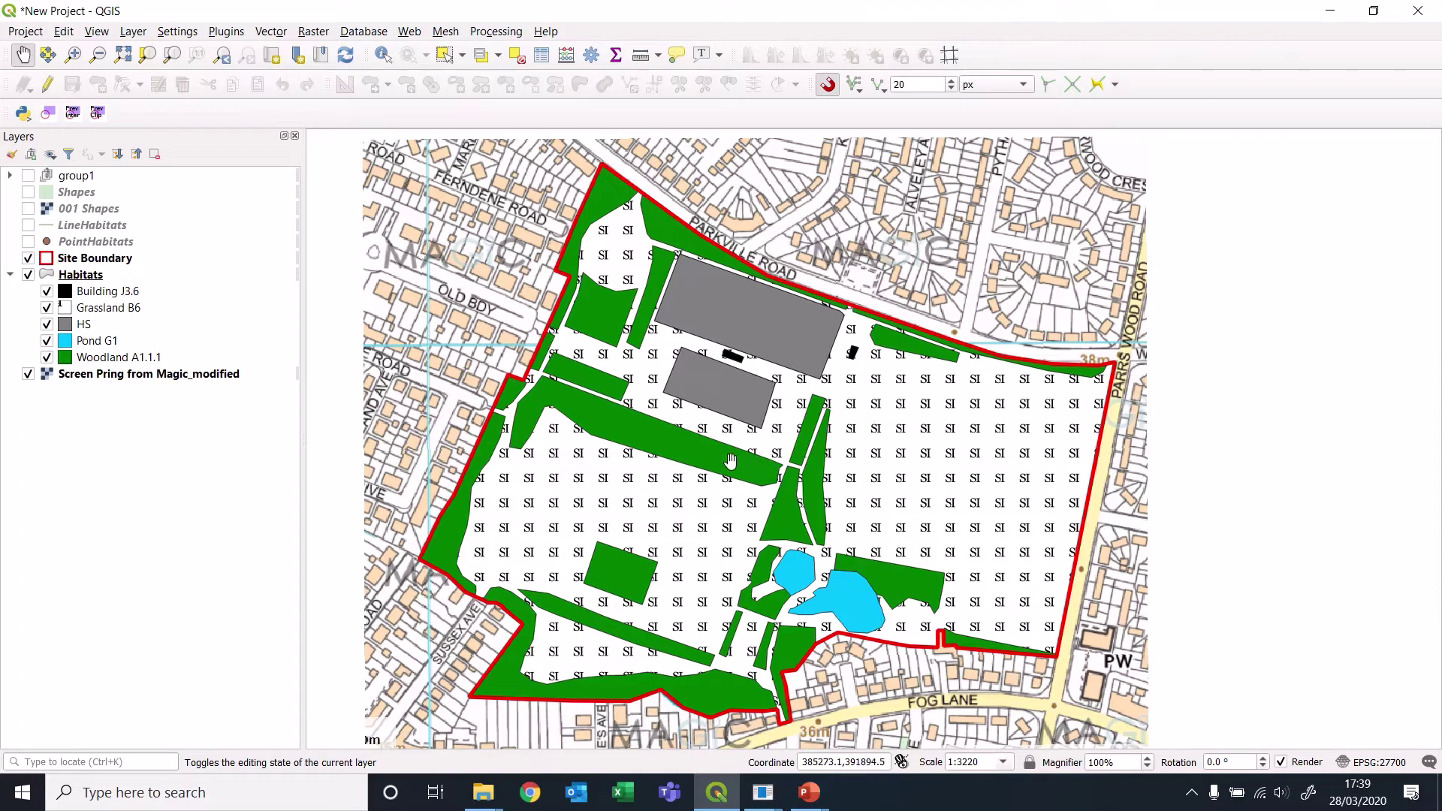
Show the LineHabitats layer, start adding a line feature in edit mode, and hide the Habitats layer.
left_click(28, 226)
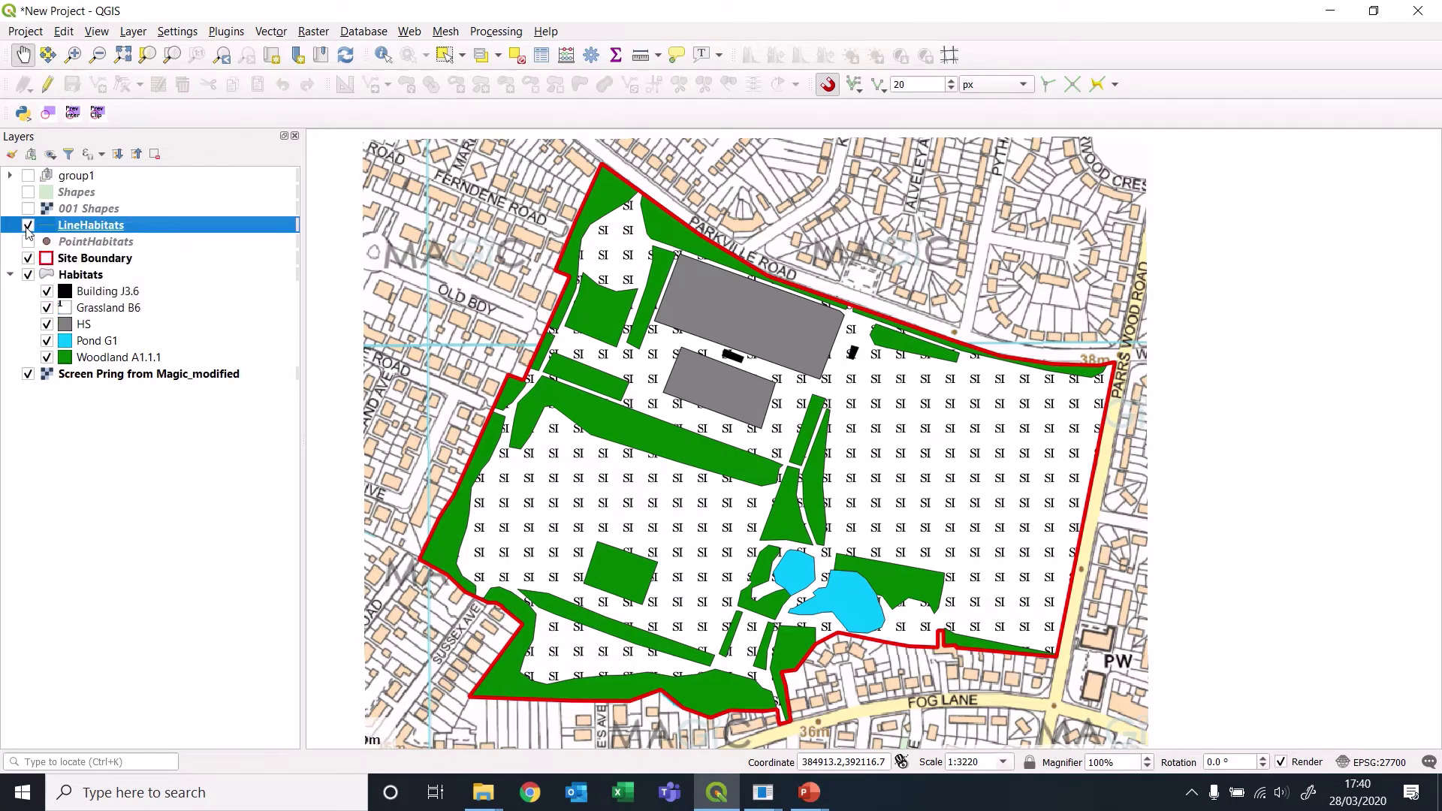
left_click(49, 85)
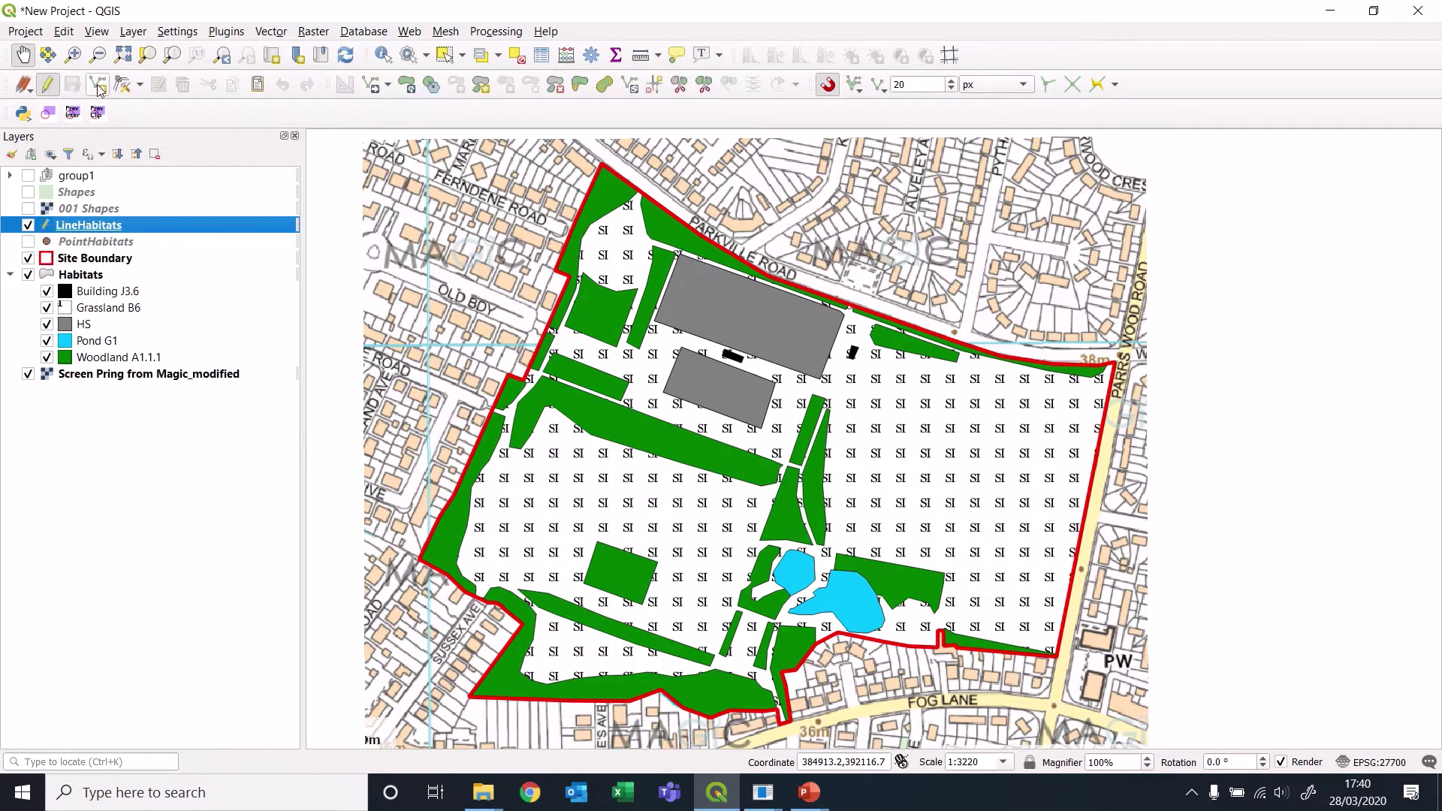
left_click(100, 88)
left_click(99, 85)
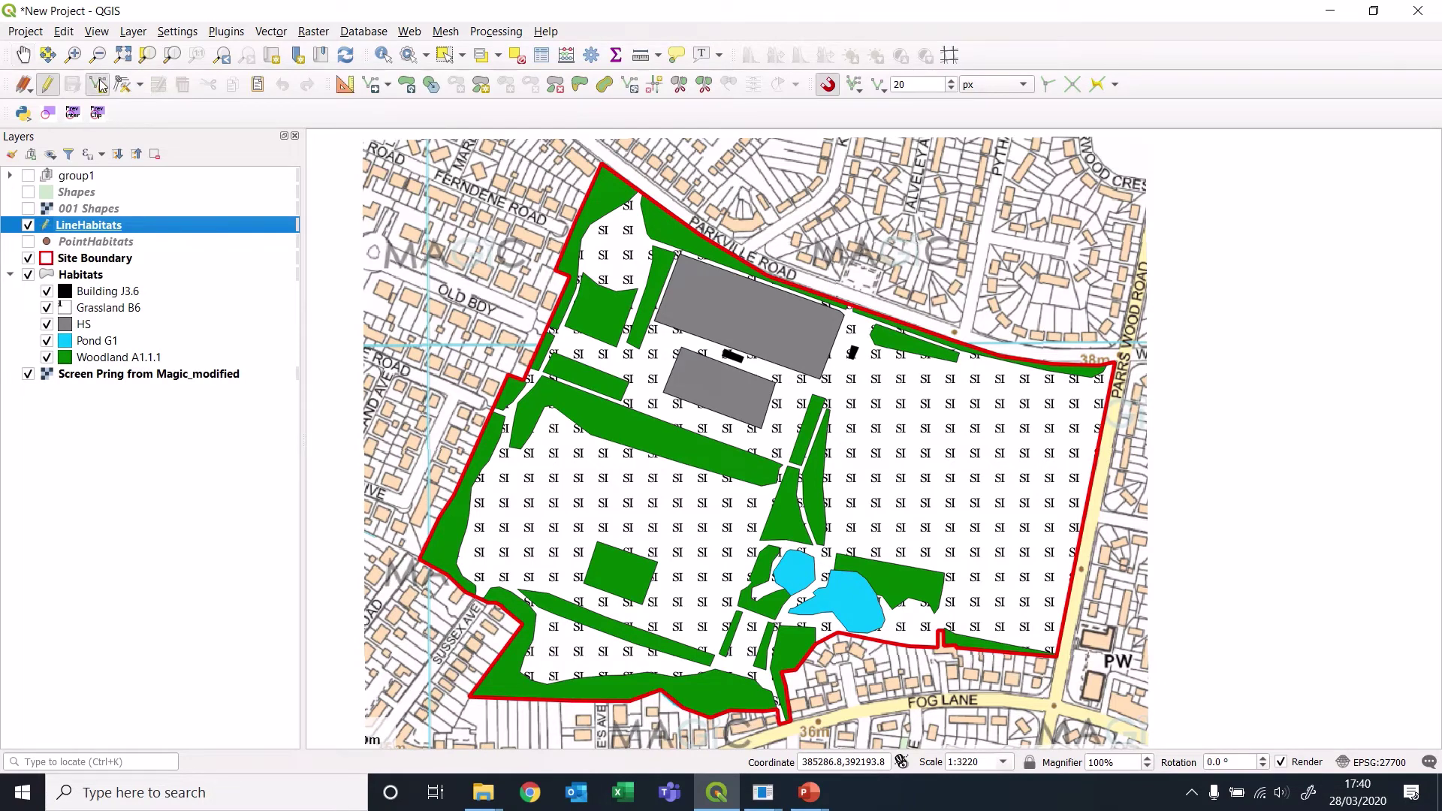
left_click(28, 275)
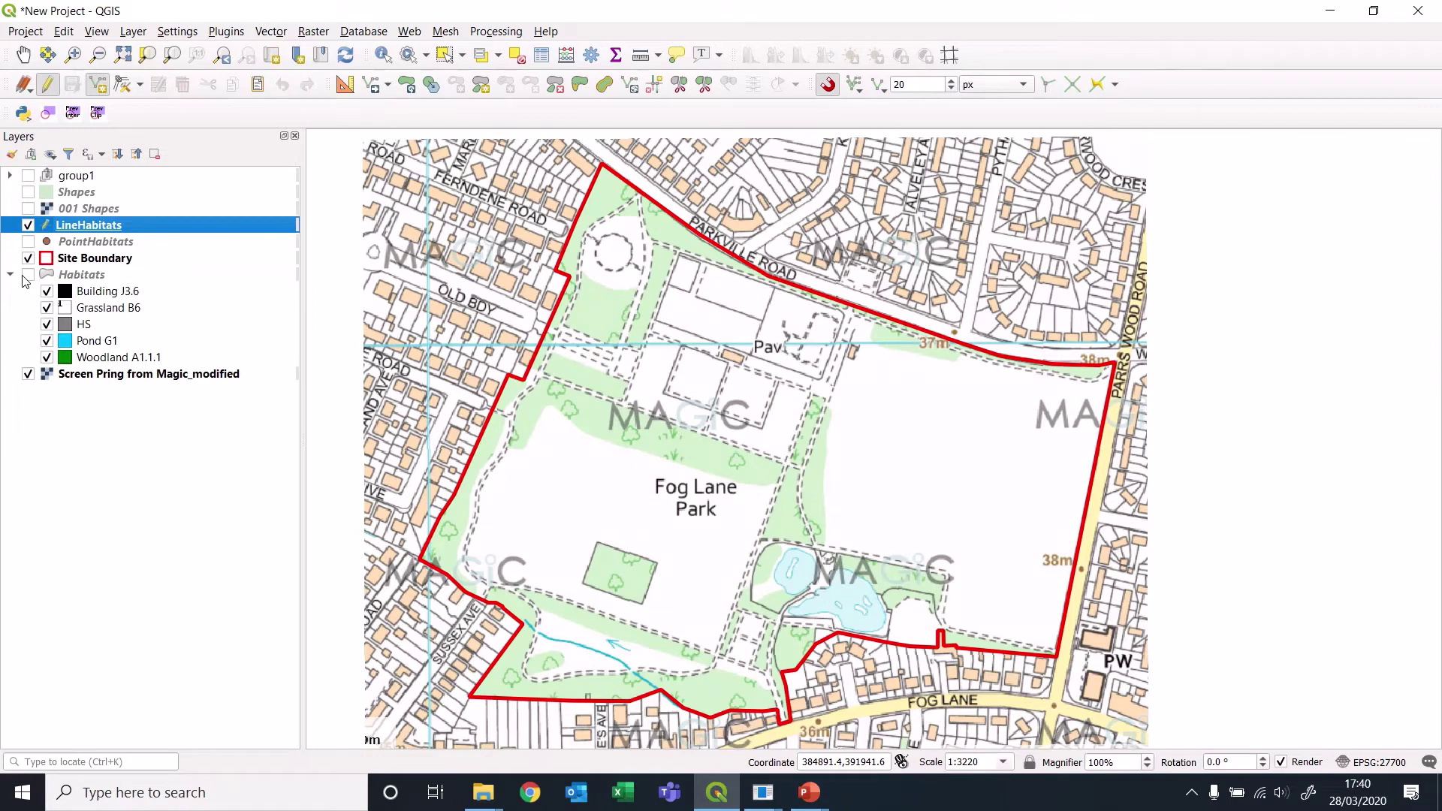
Set snapping to work on all layers and to snap to vertices only.
mouse_move(673, 7)
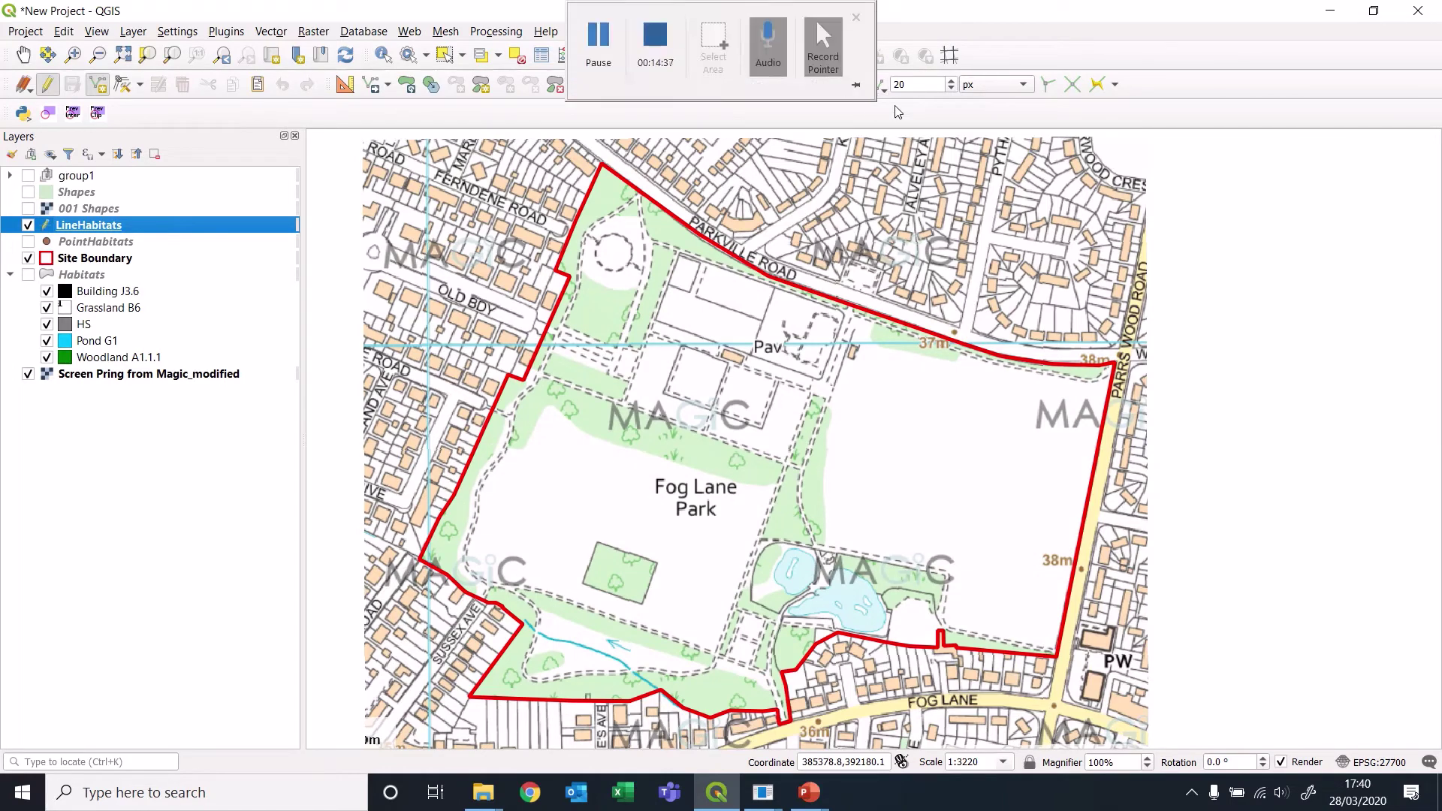
left_click(859, 89)
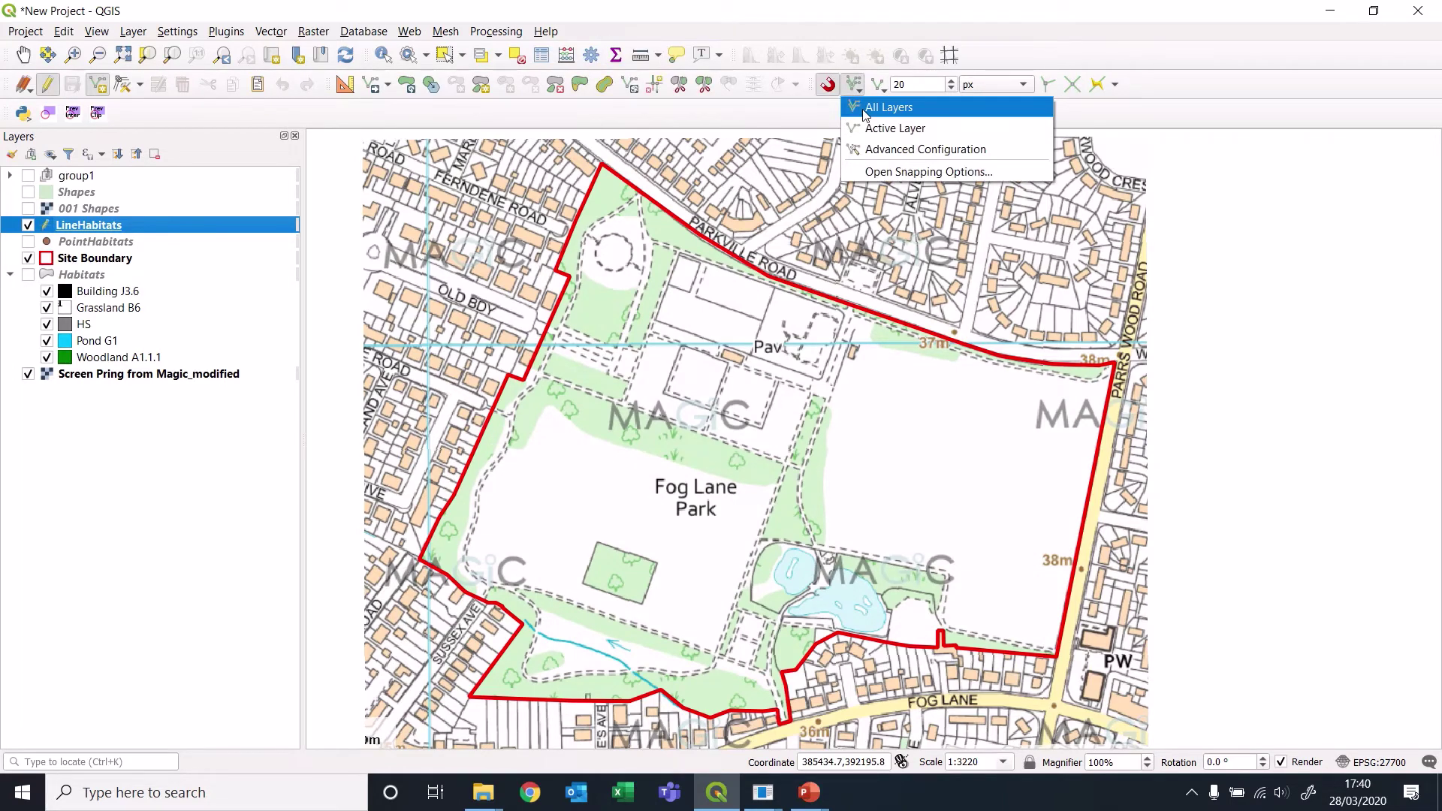
left_click(864, 114)
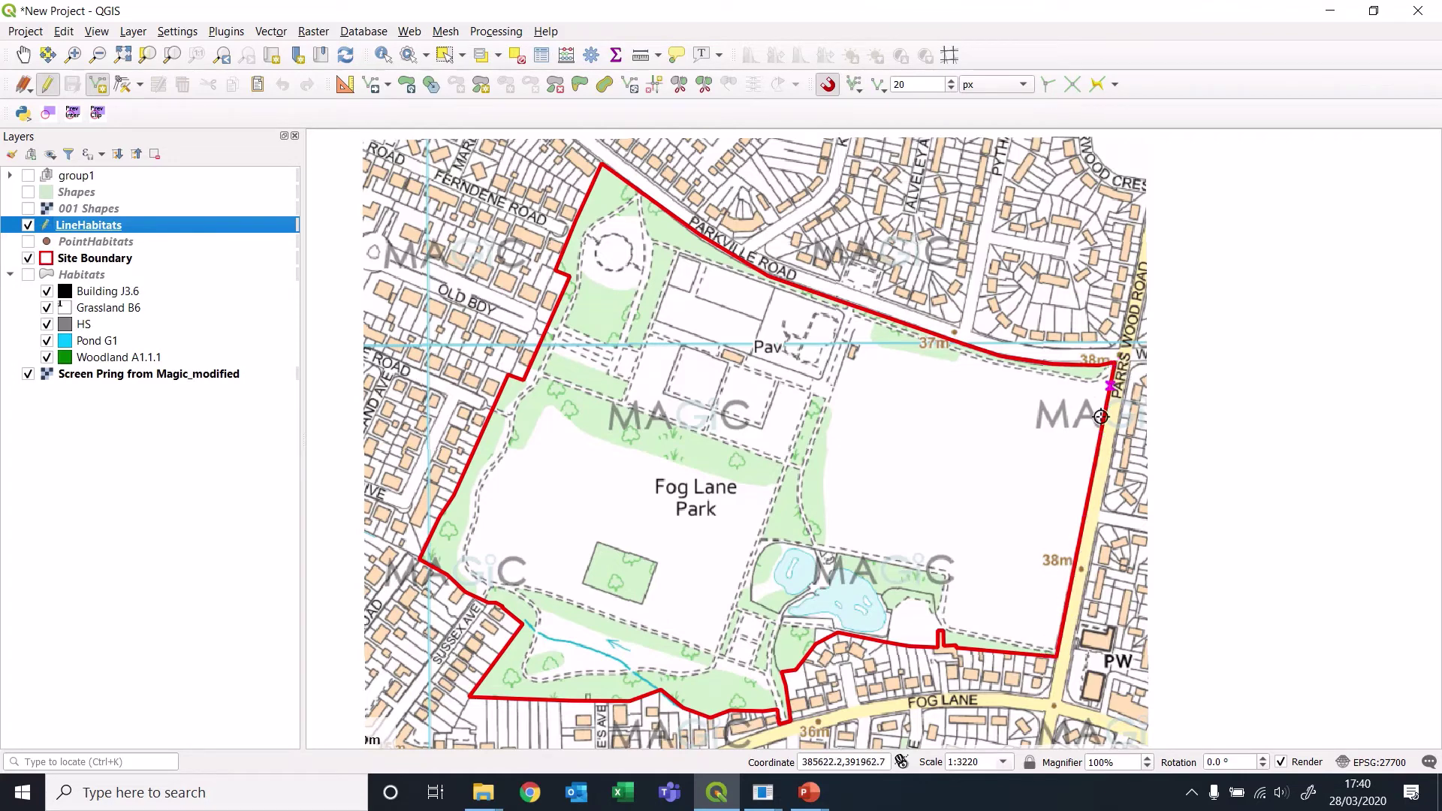
left_click(880, 89)
left_click(895, 108)
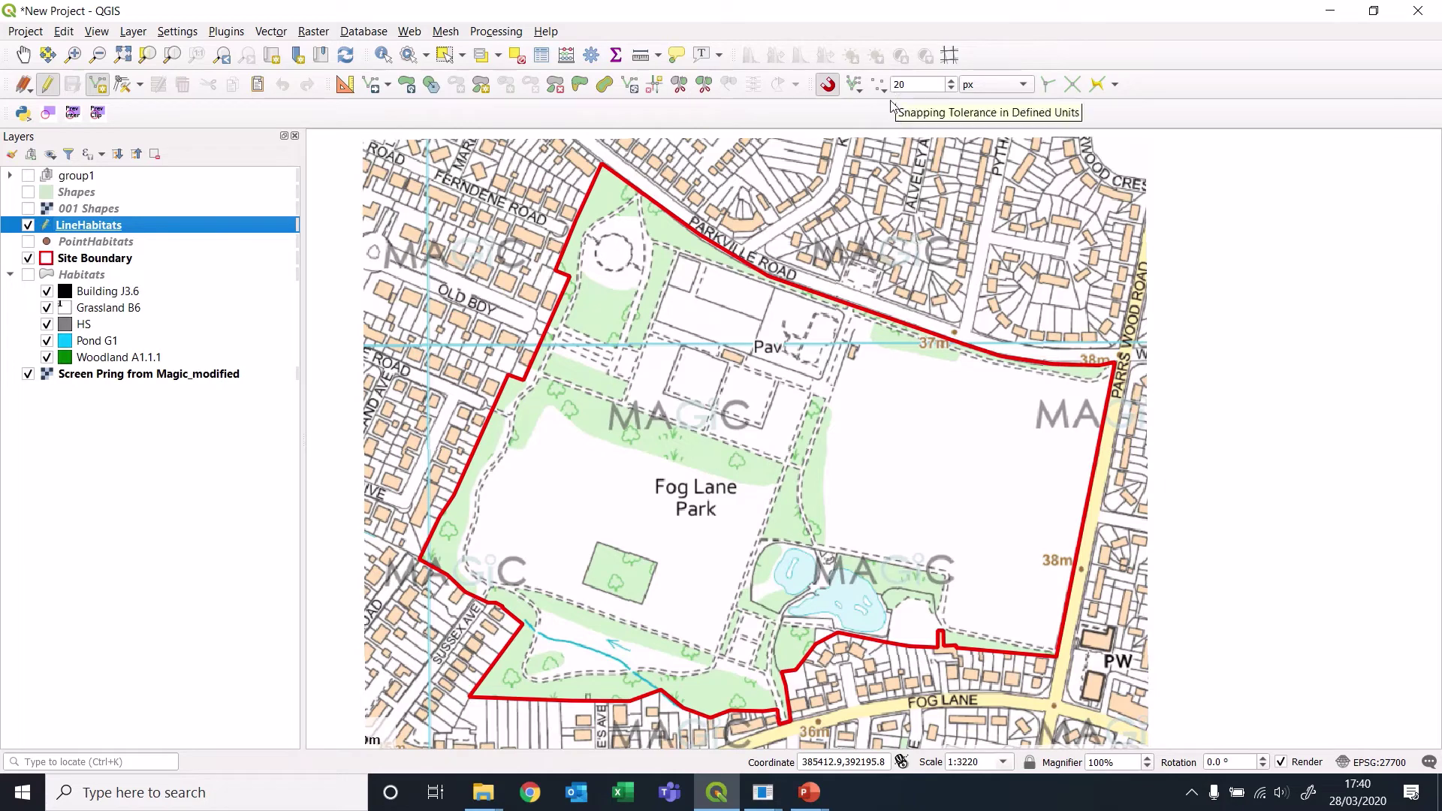
Draw a LineHabitats line along the site's eastern boundary beside Parrs Wood Road, from its north-east to its south-east corner.
scroll(1124, 414, "up", 1)
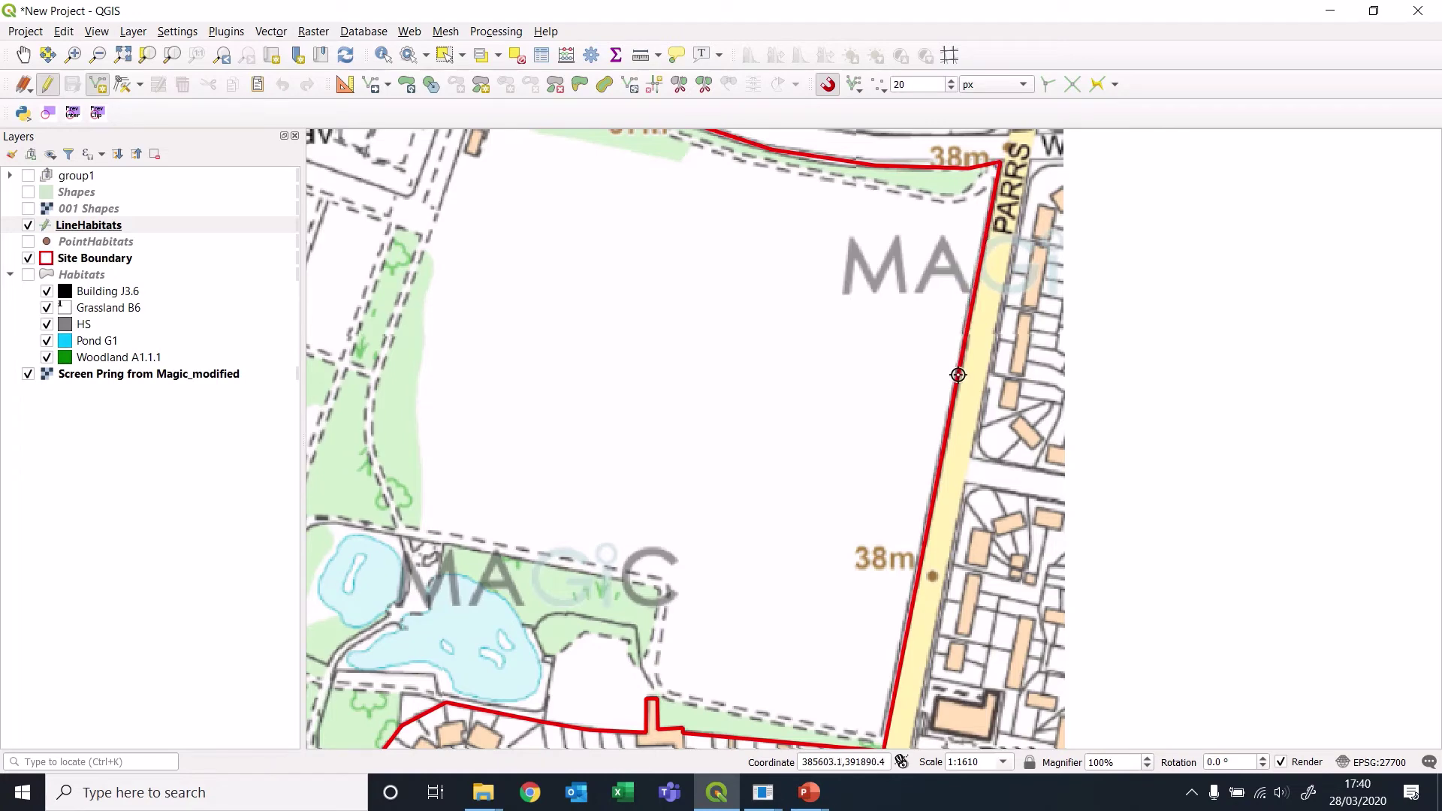
left_click_drag(909, 618, 932, 402)
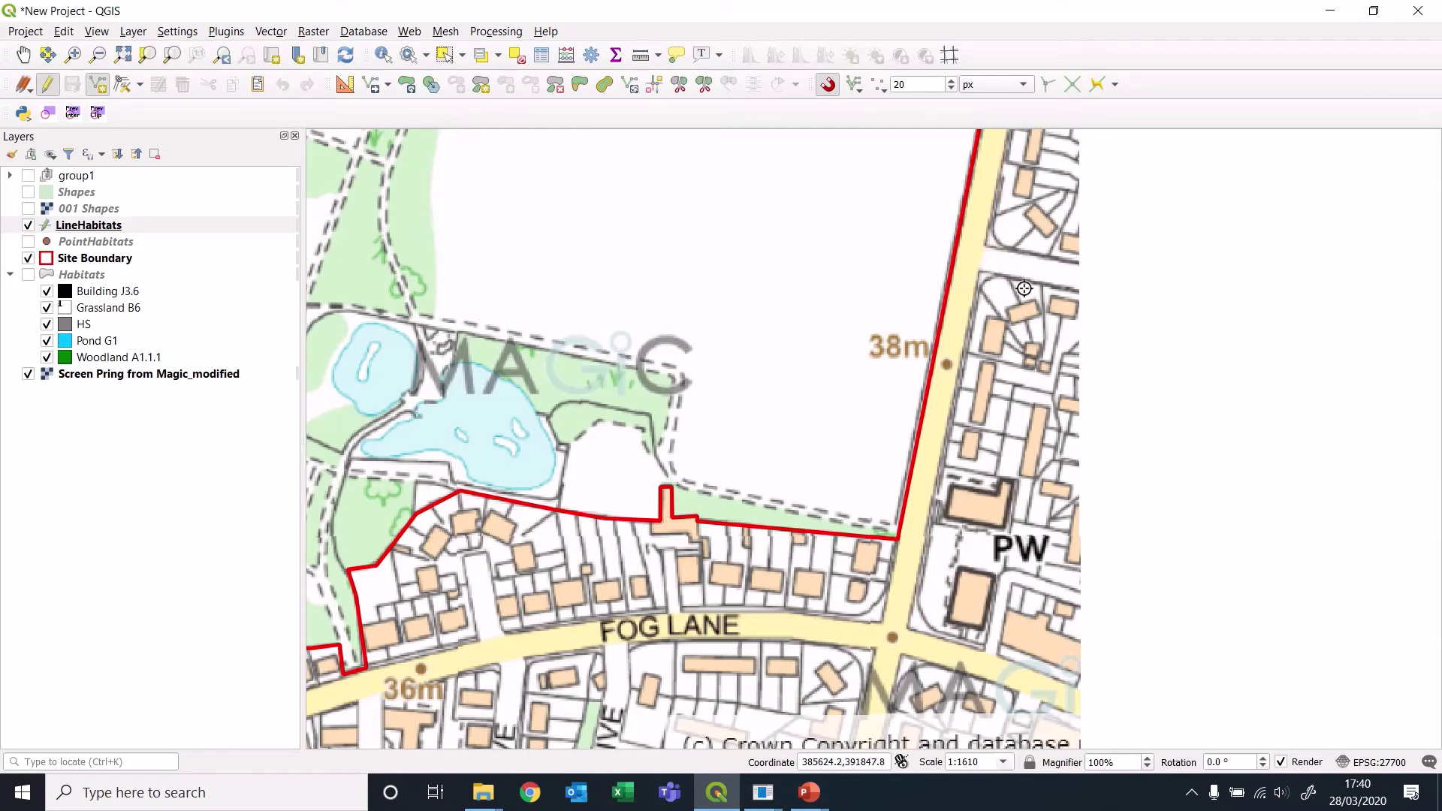
scroll(1024, 301, "down", 1)
mouse_move(1027, 262)
left_mouse_down()
mouse_move(967, 270)
mouse_move(946, 424)
left_mouse_up()
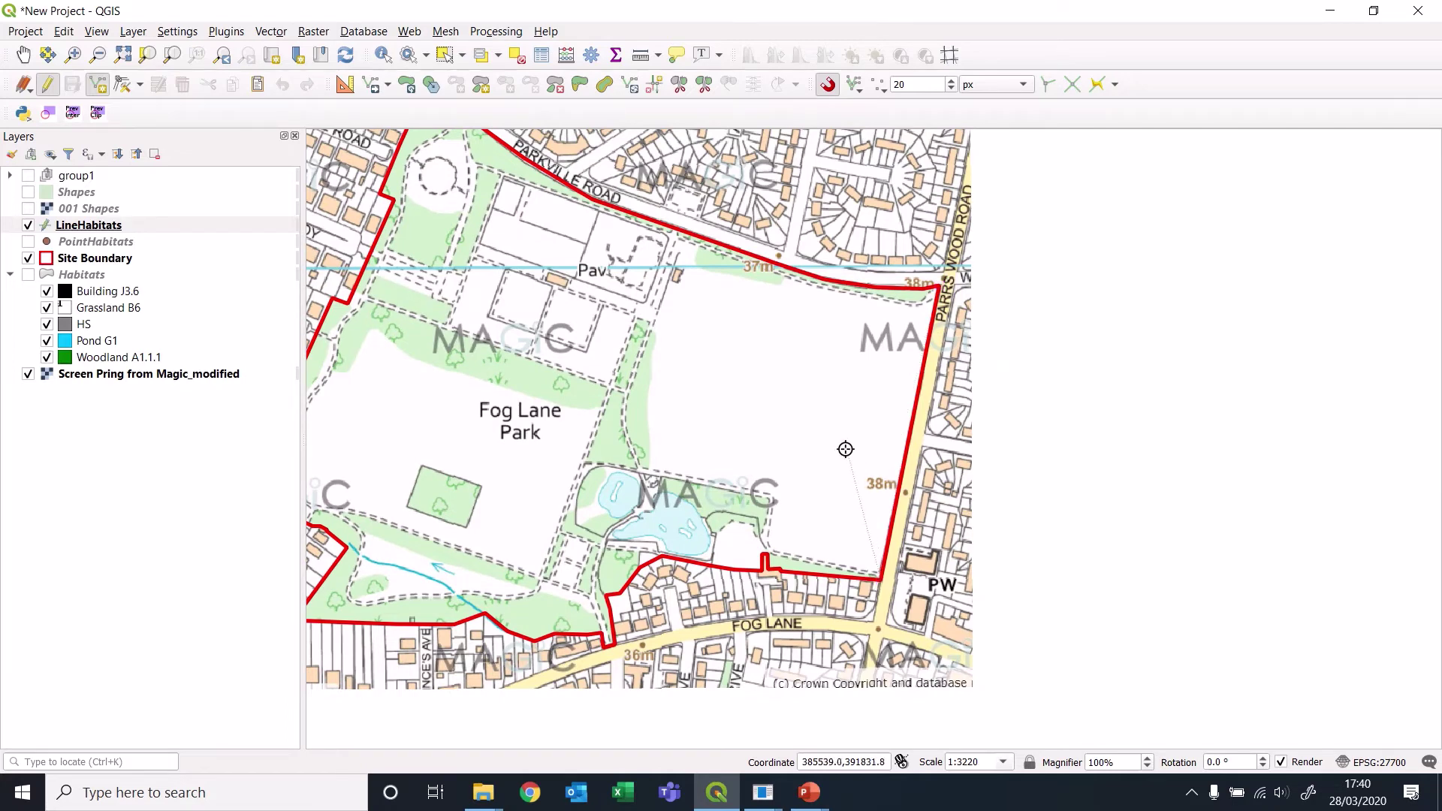
right_click(837, 420)
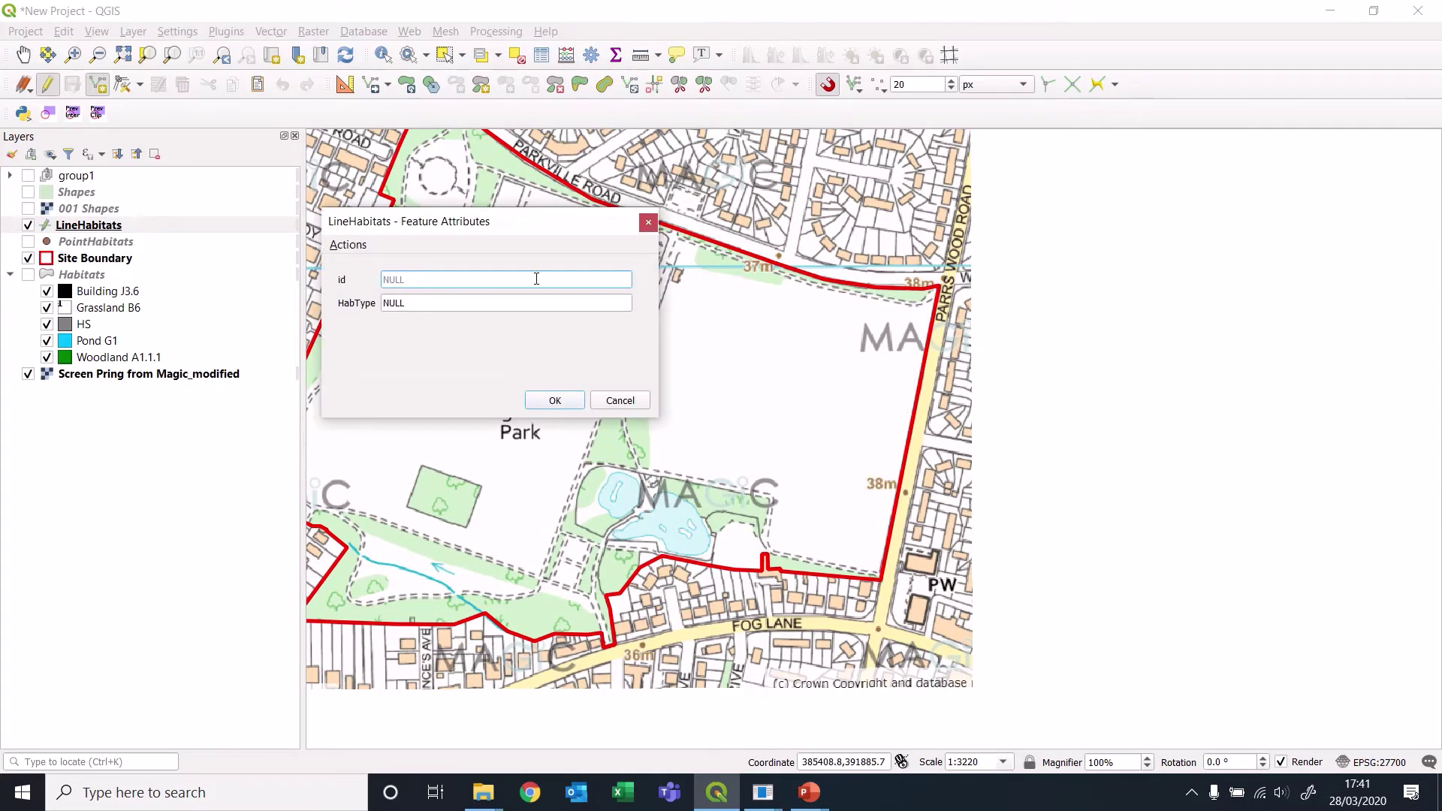
Set the new line feature's HabType to Species Rich Hedgerow and save its attributes.
left_click(415, 303)
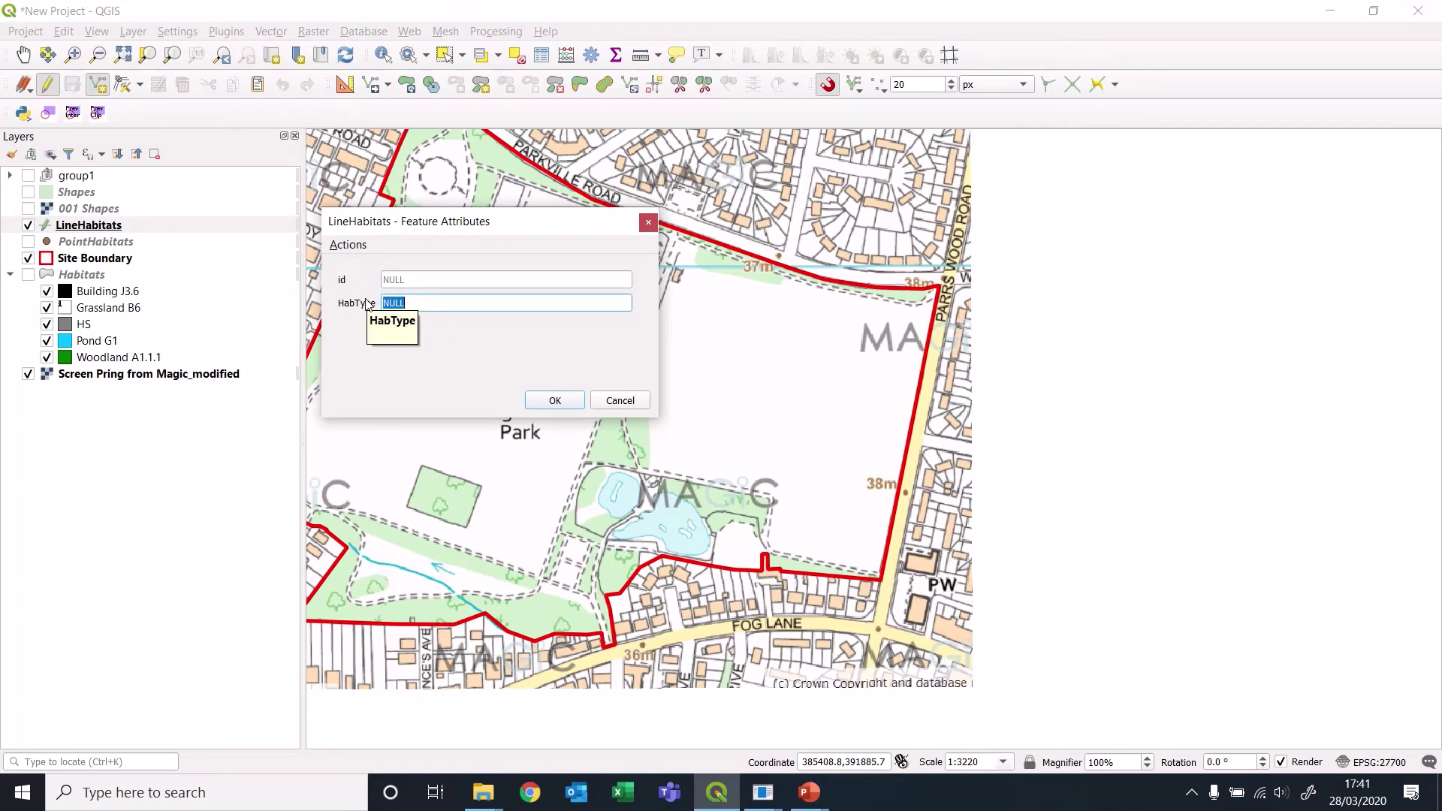
type("Species Rich Hedgerow")
left_click(555, 402)
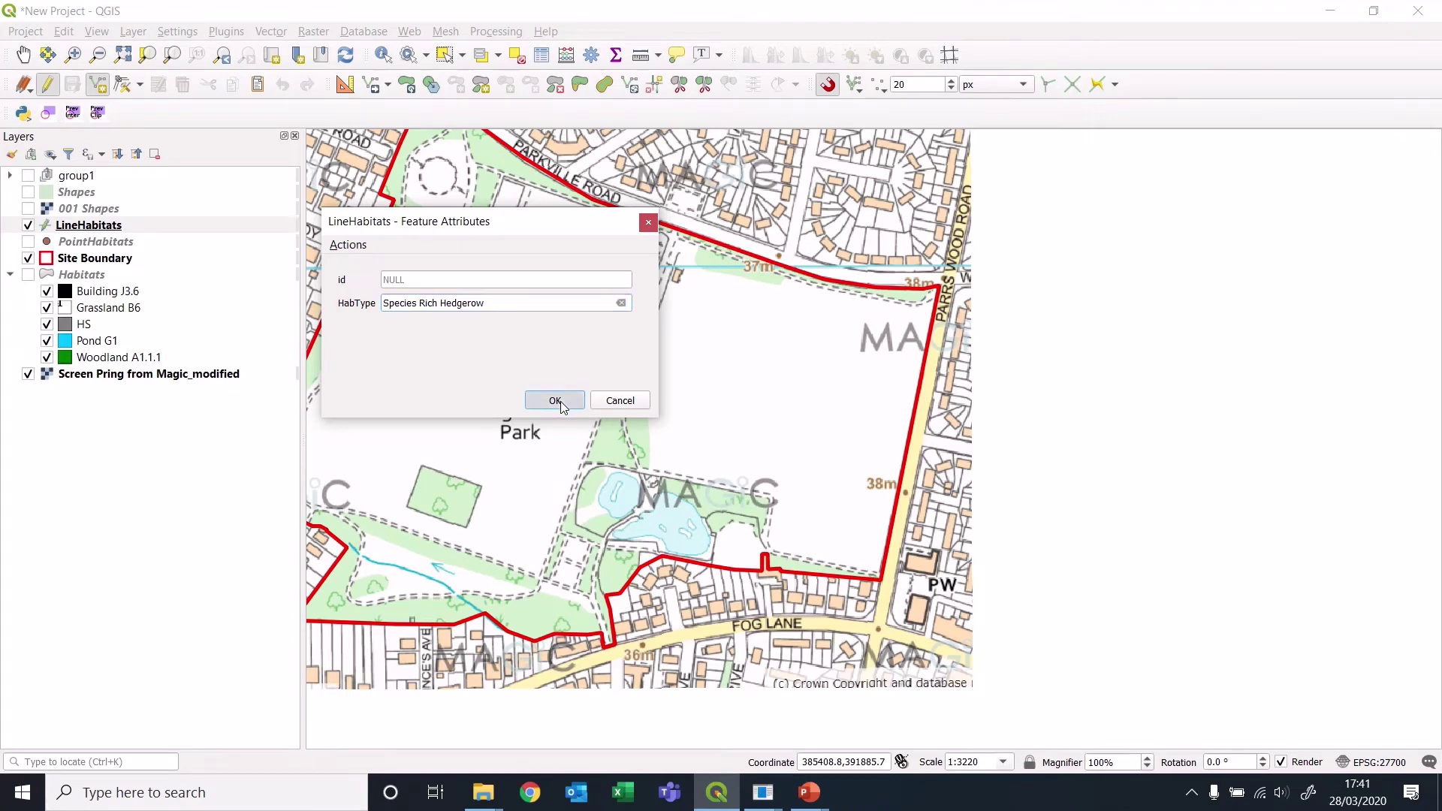
Open the LineHabitats layer's symbology and search the symbol library for "hedge" in place of the JNCC Converted filter.
double_click(85, 227)
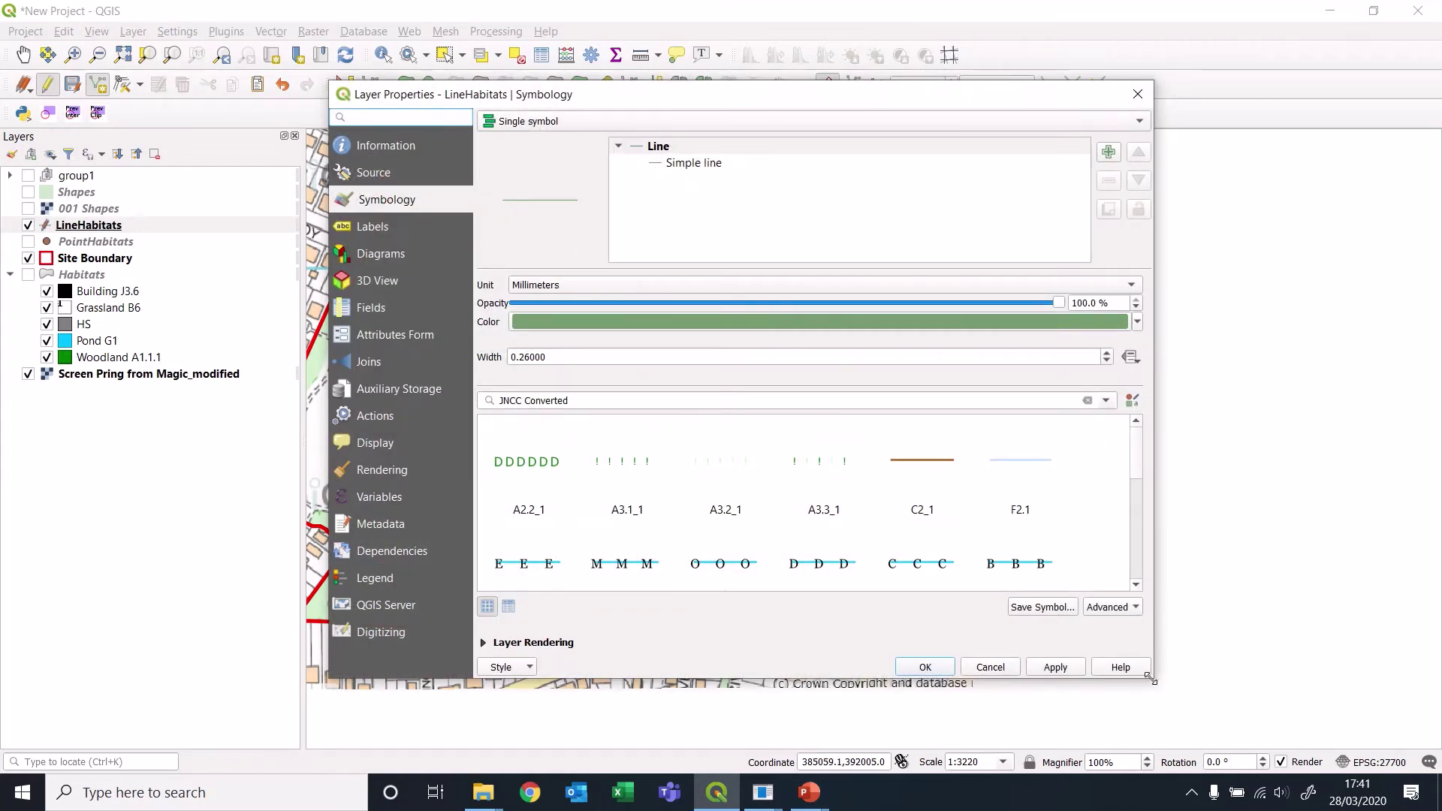
left_click_drag(1151, 679, 1228, 741)
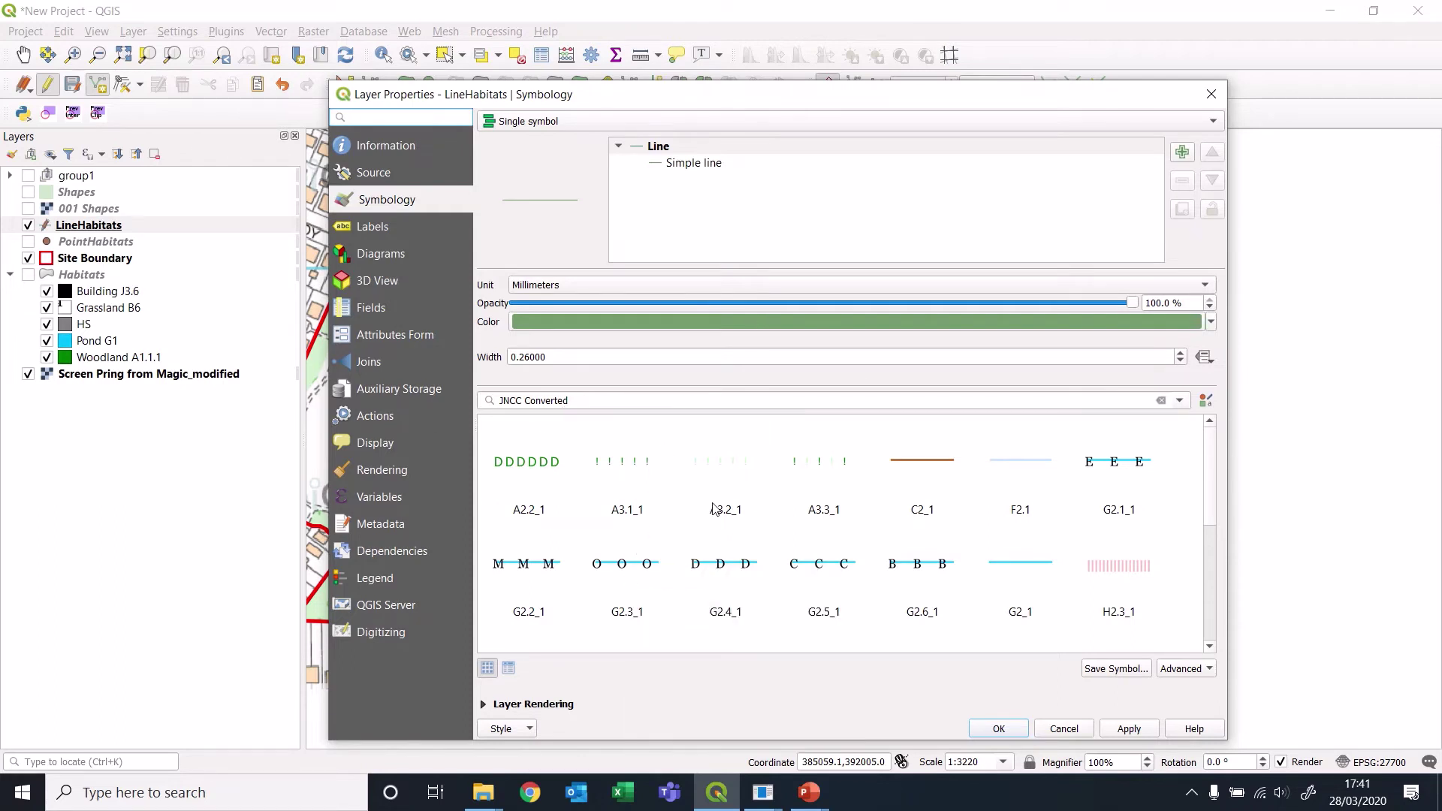
left_click_drag(587, 404, 485, 400)
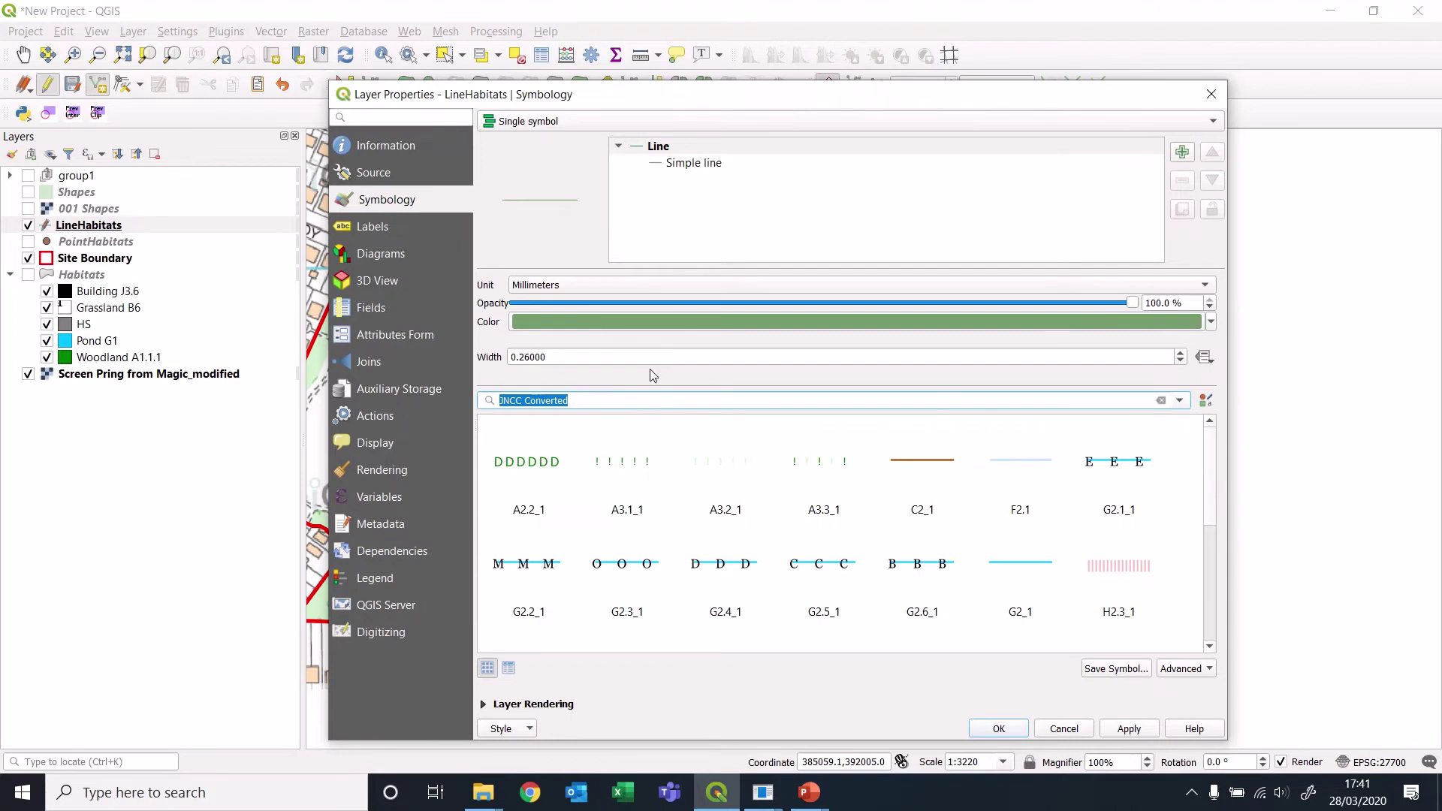
left_click_drag(1213, 460, 1230, 415)
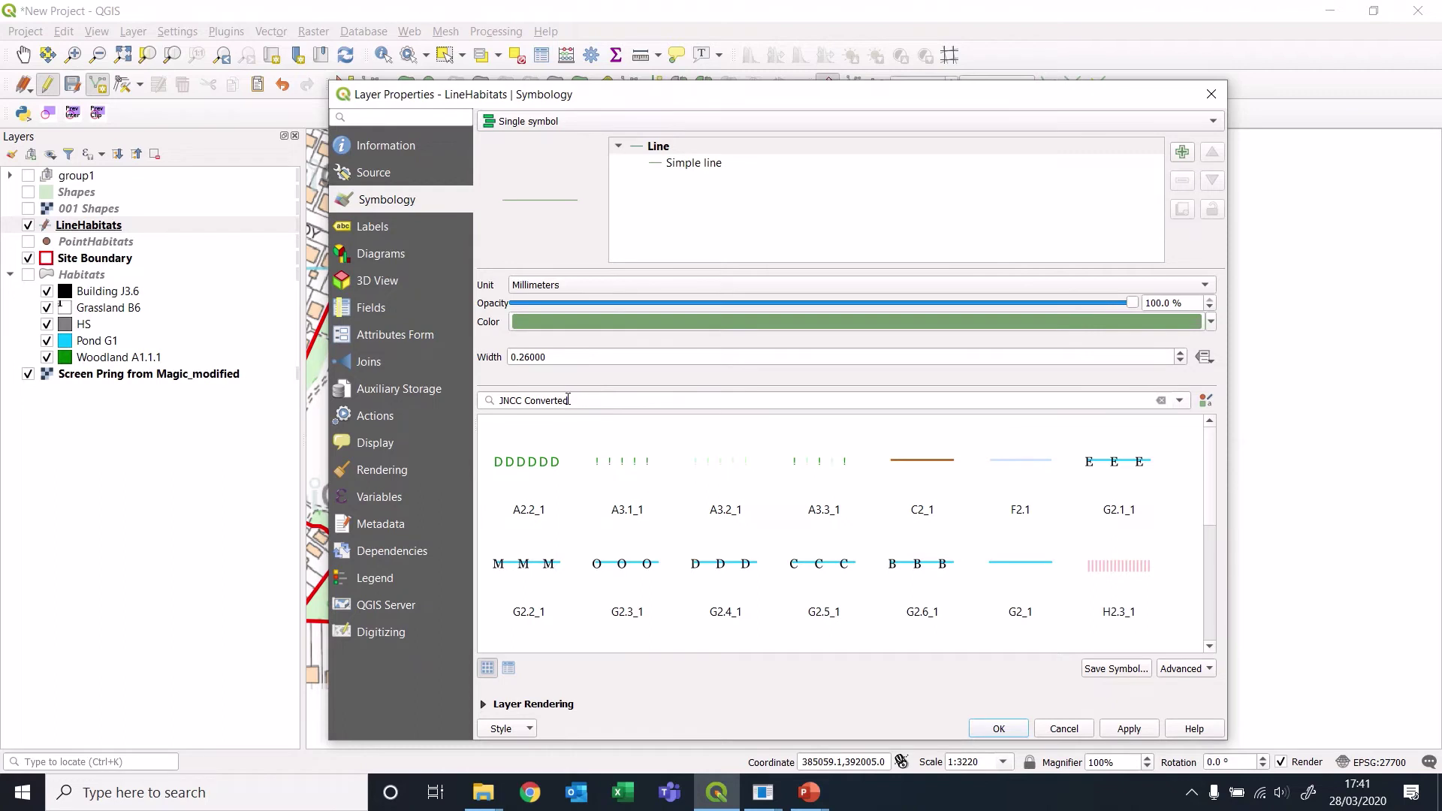
left_click_drag(575, 401, 449, 398)
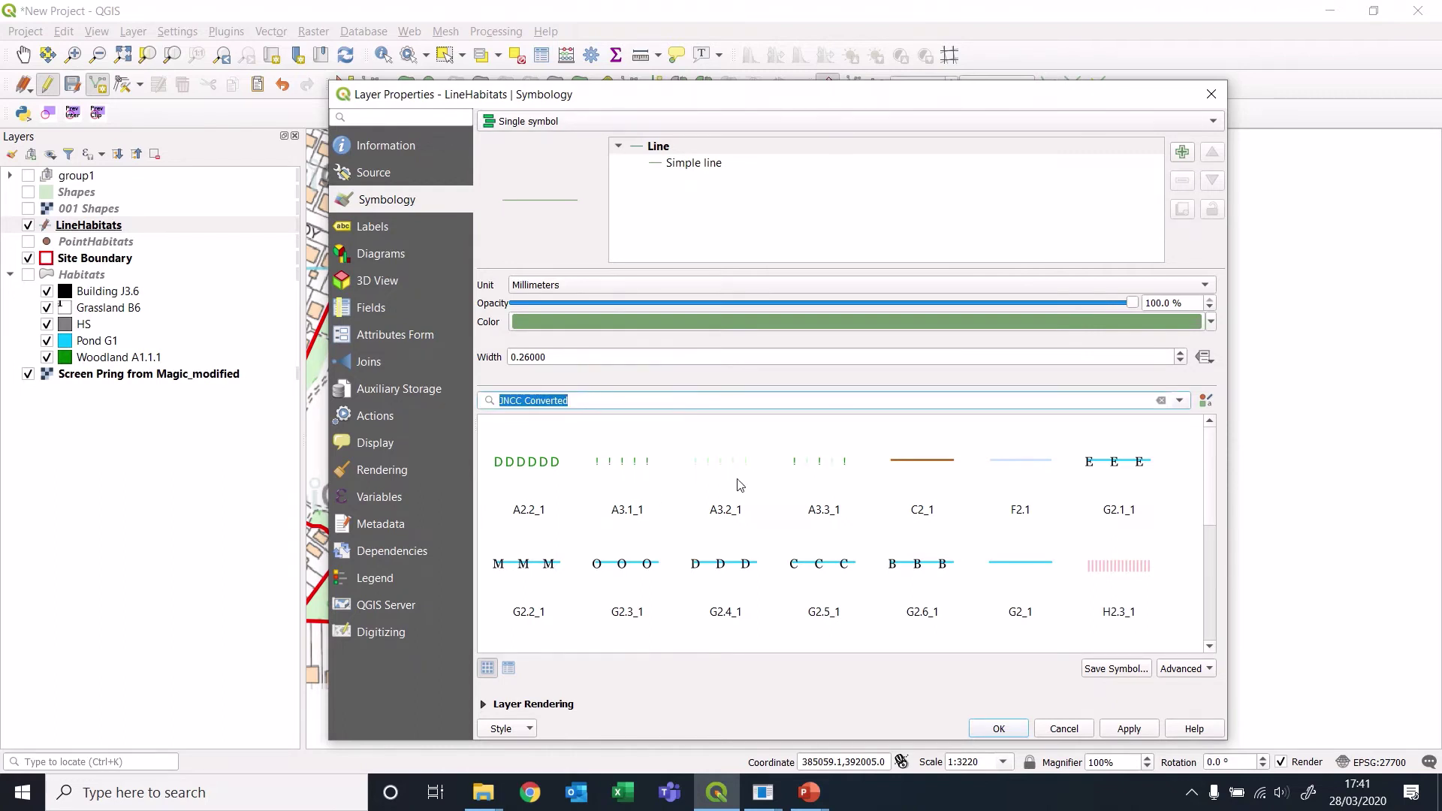
left_click(606, 398)
left_click_drag(589, 401, 451, 400)
key("BackSpace")
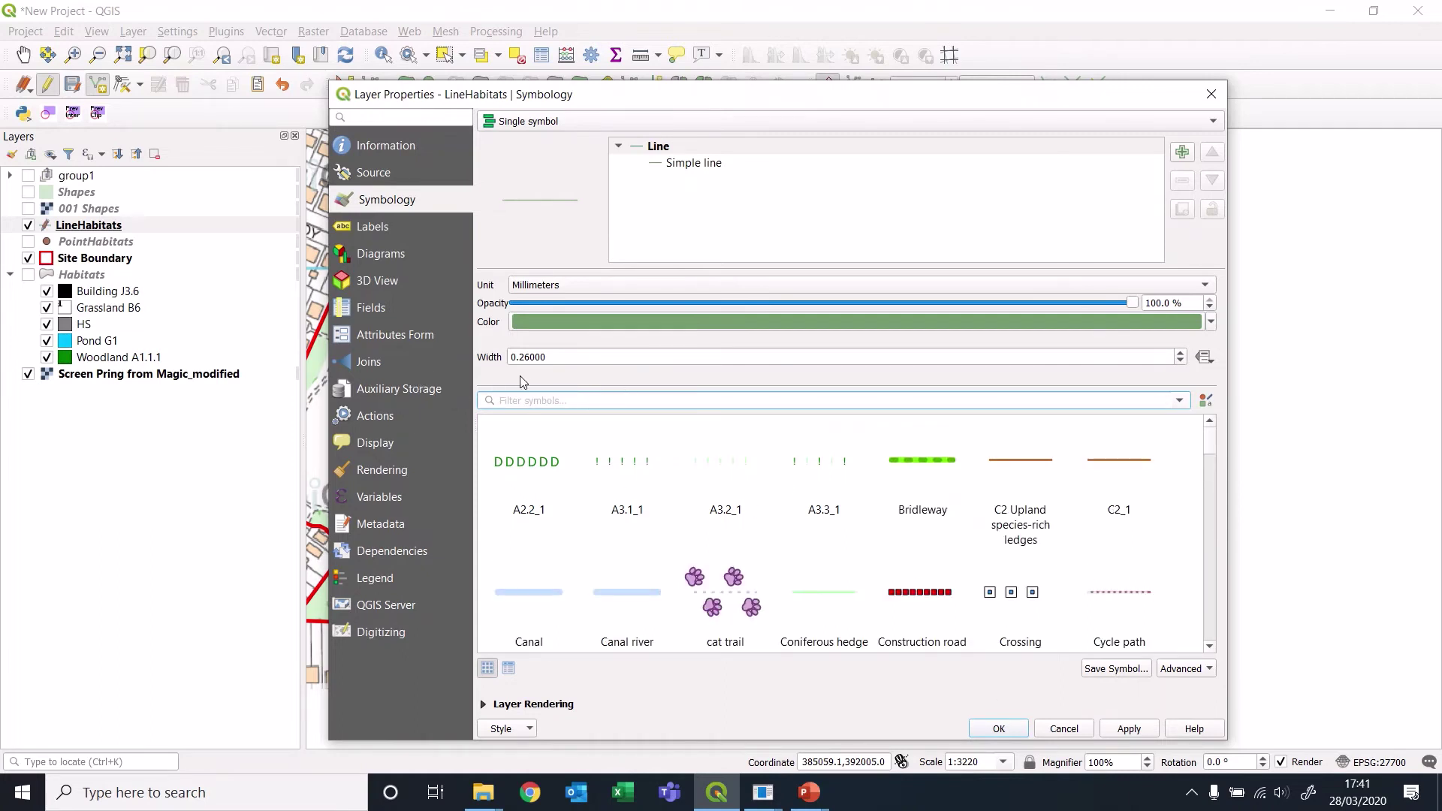
type("hedge")
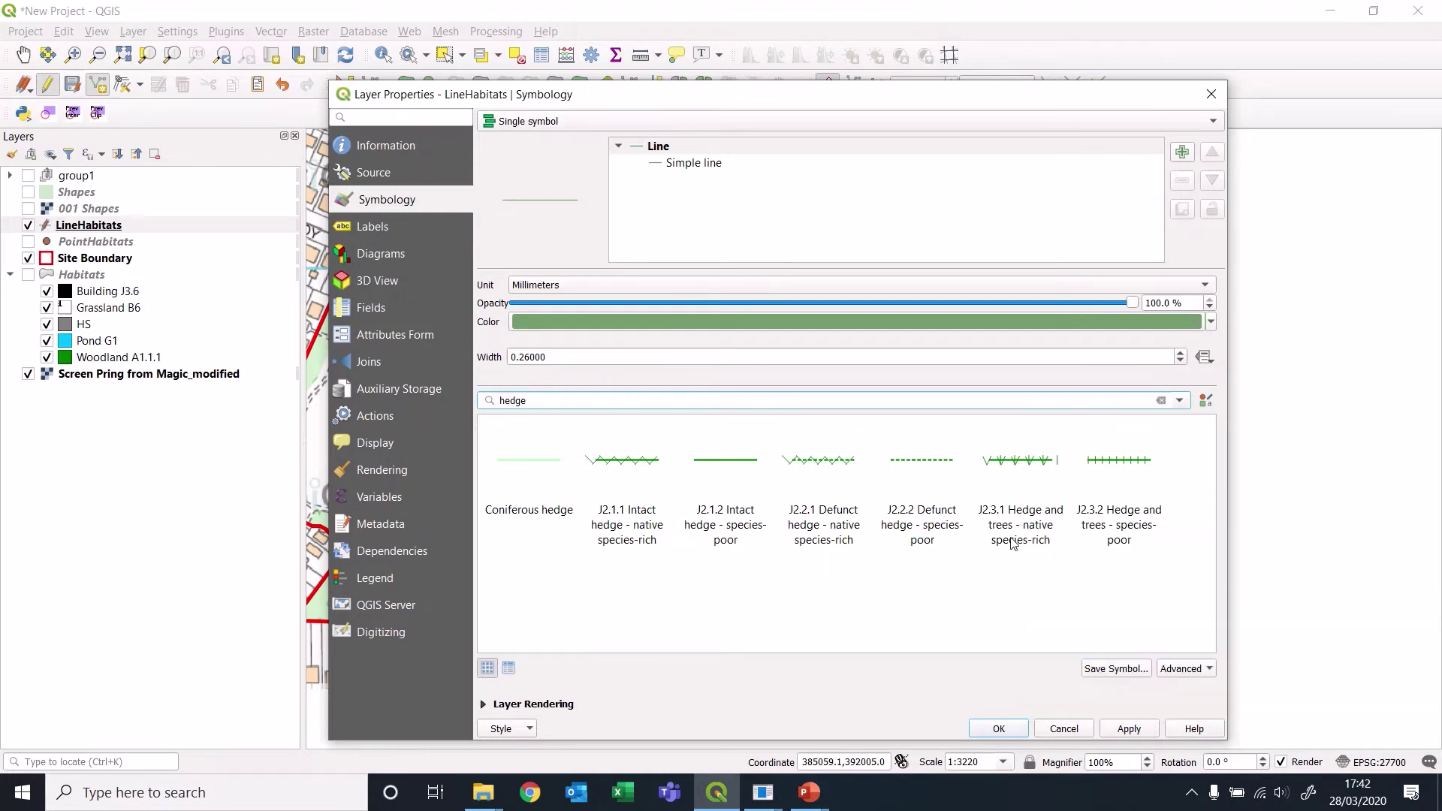
mouse_move(1008, 520)
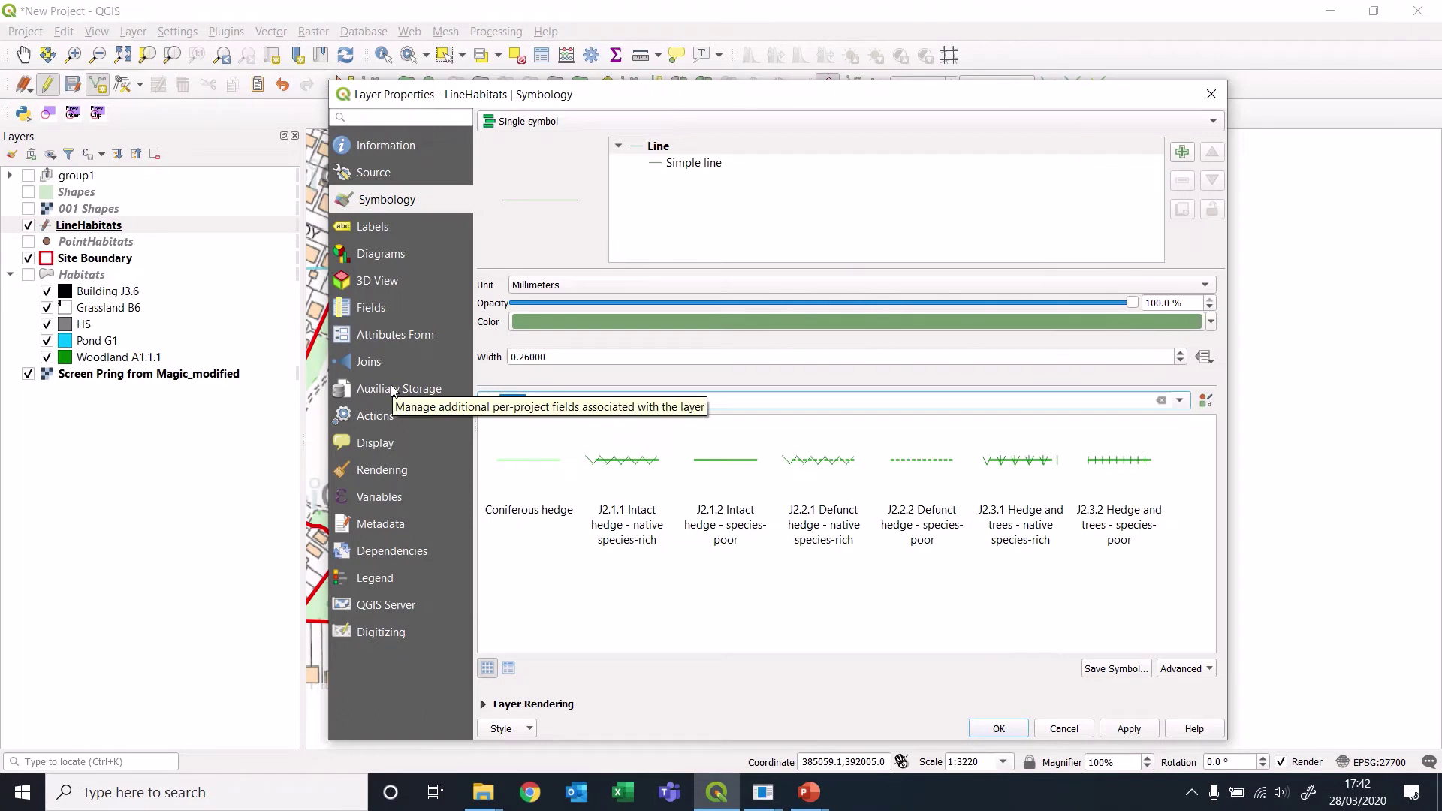
Filter the line symbols by J2.3.1 and apply the J2.3.1_1 symbol to the LineHabitats layer.
key("BackSpace")
type("J2.3.1")
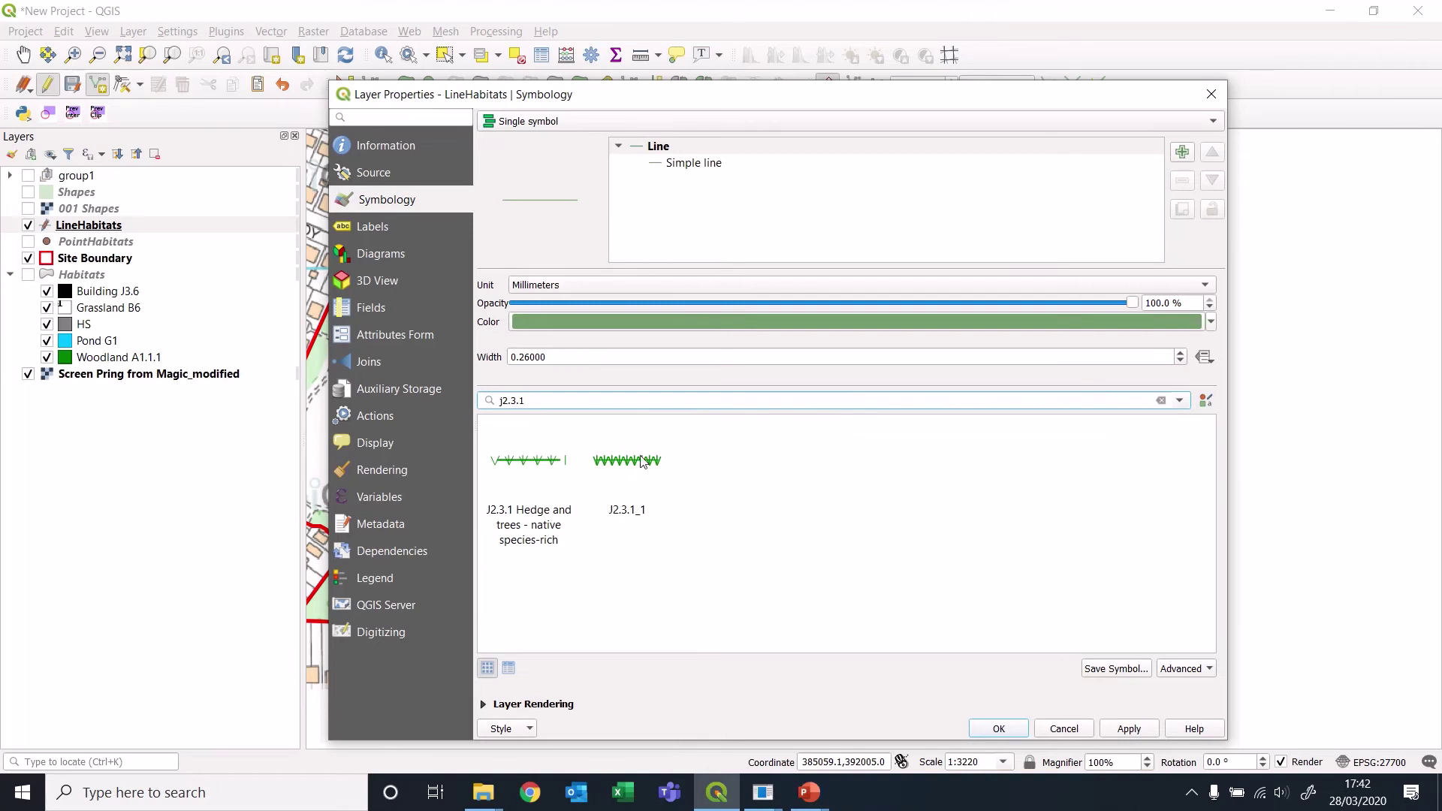
left_click(629, 475)
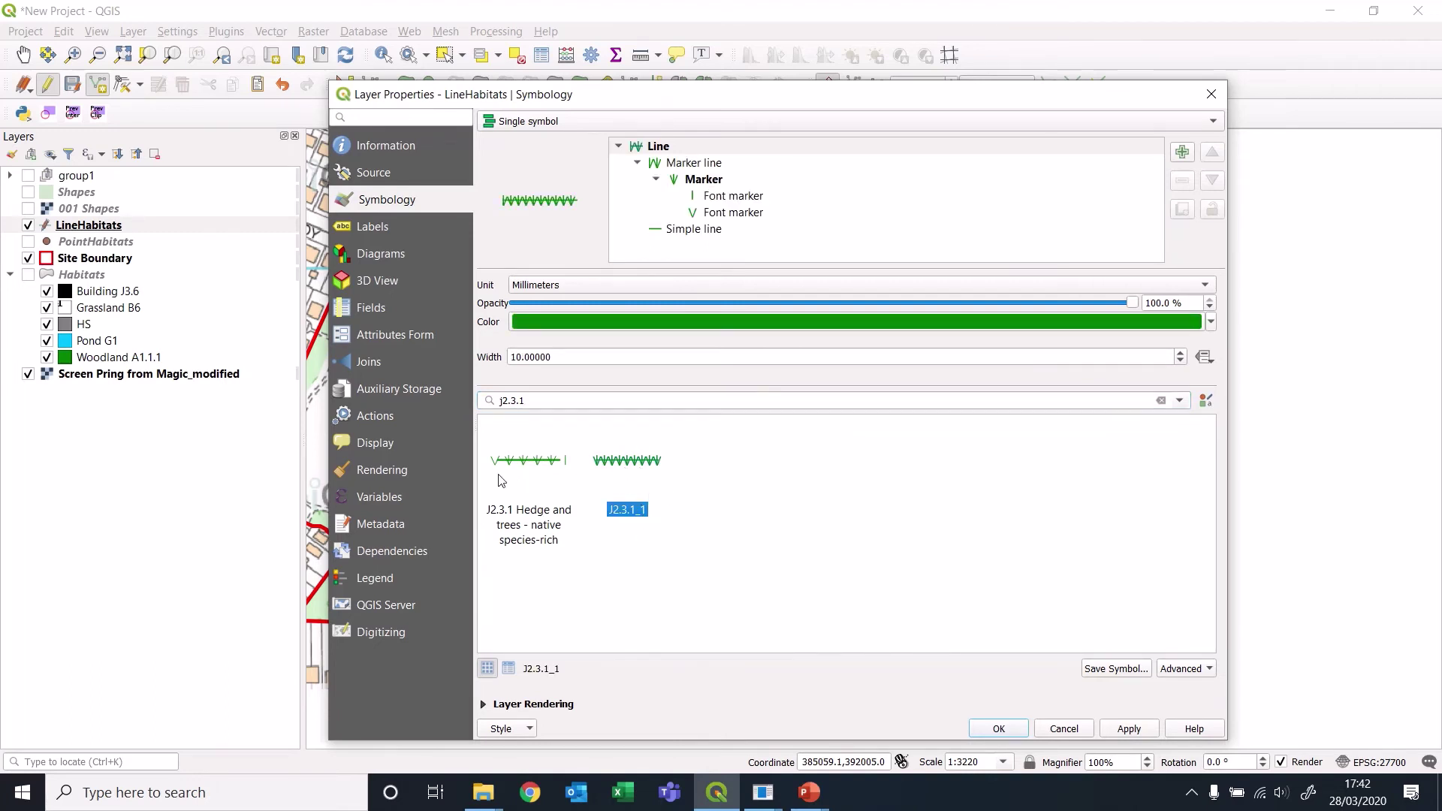
left_click(1128, 730)
left_click(999, 729)
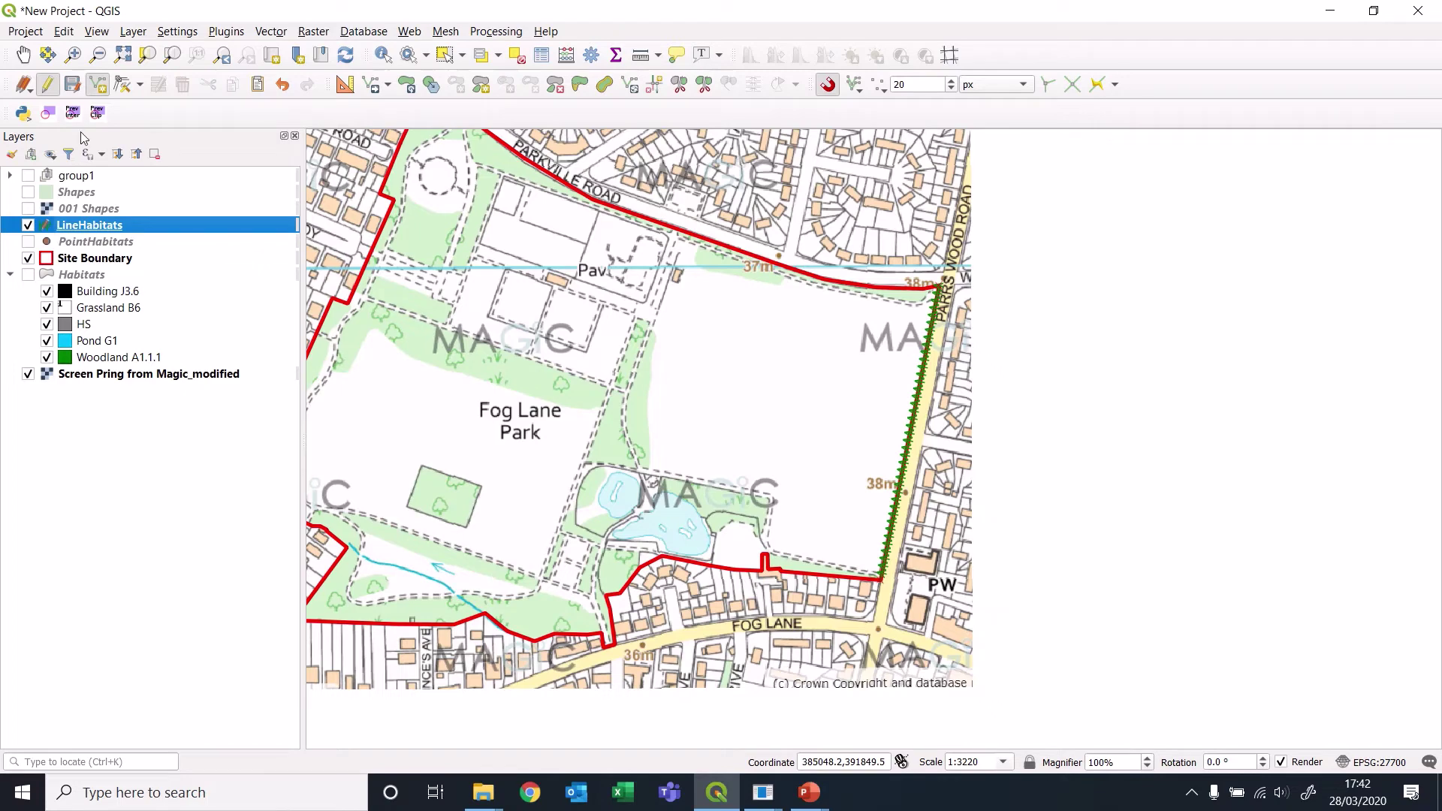
Save the LineHabitats edits and end its edit session, and show the PointHabitats layer in edit mode for adding points.
left_click(74, 86)
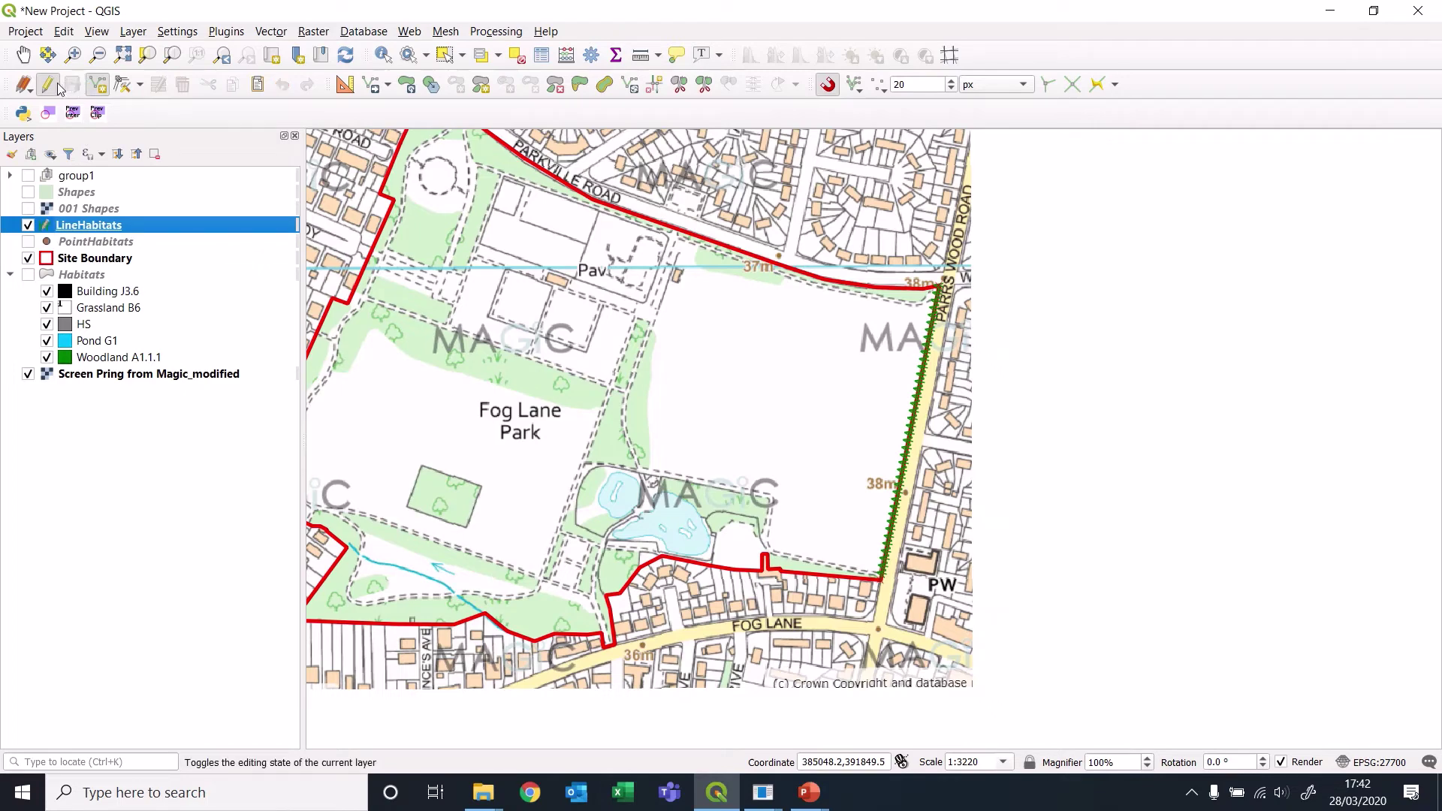
left_click(48, 86)
left_click(76, 243)
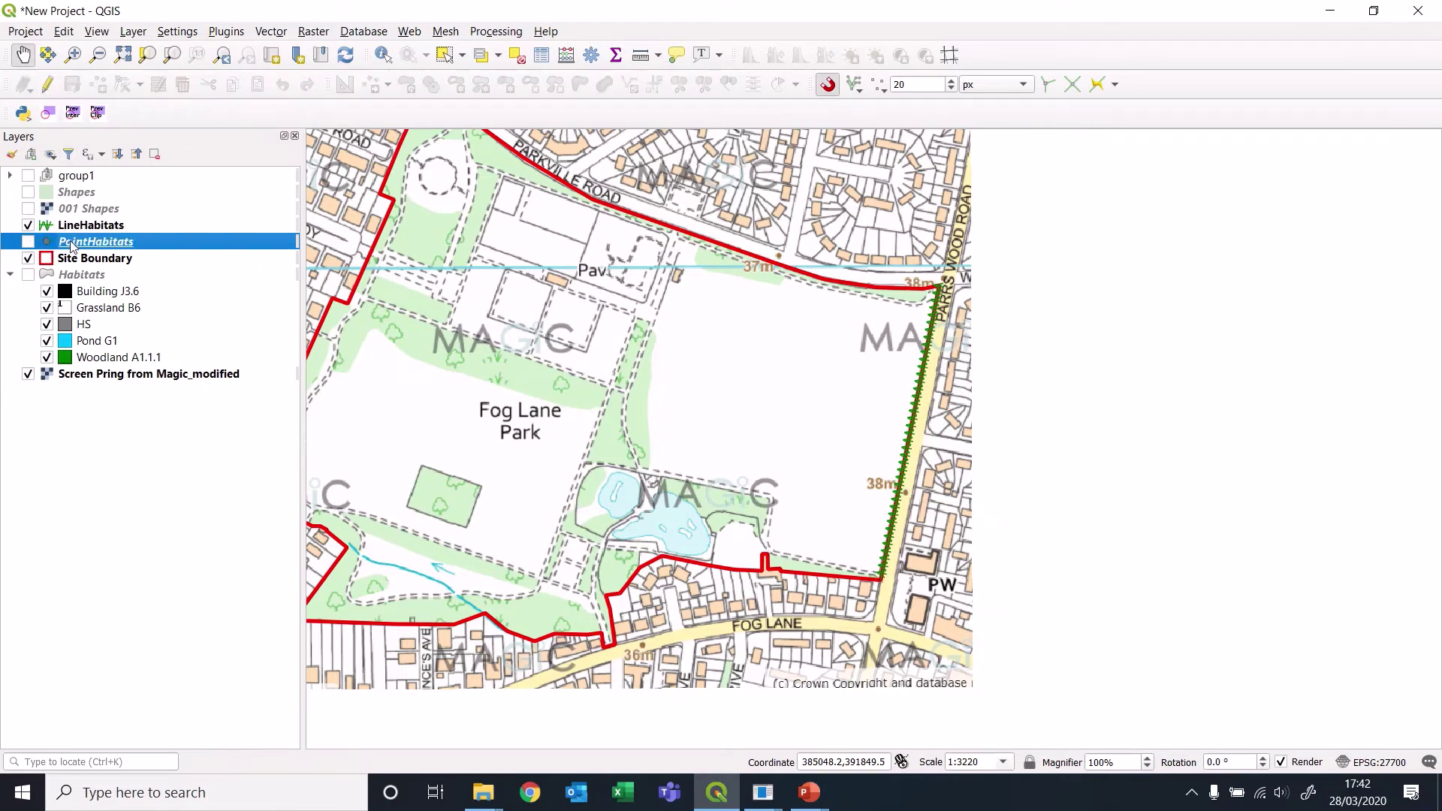
left_click(28, 243)
left_click(48, 84)
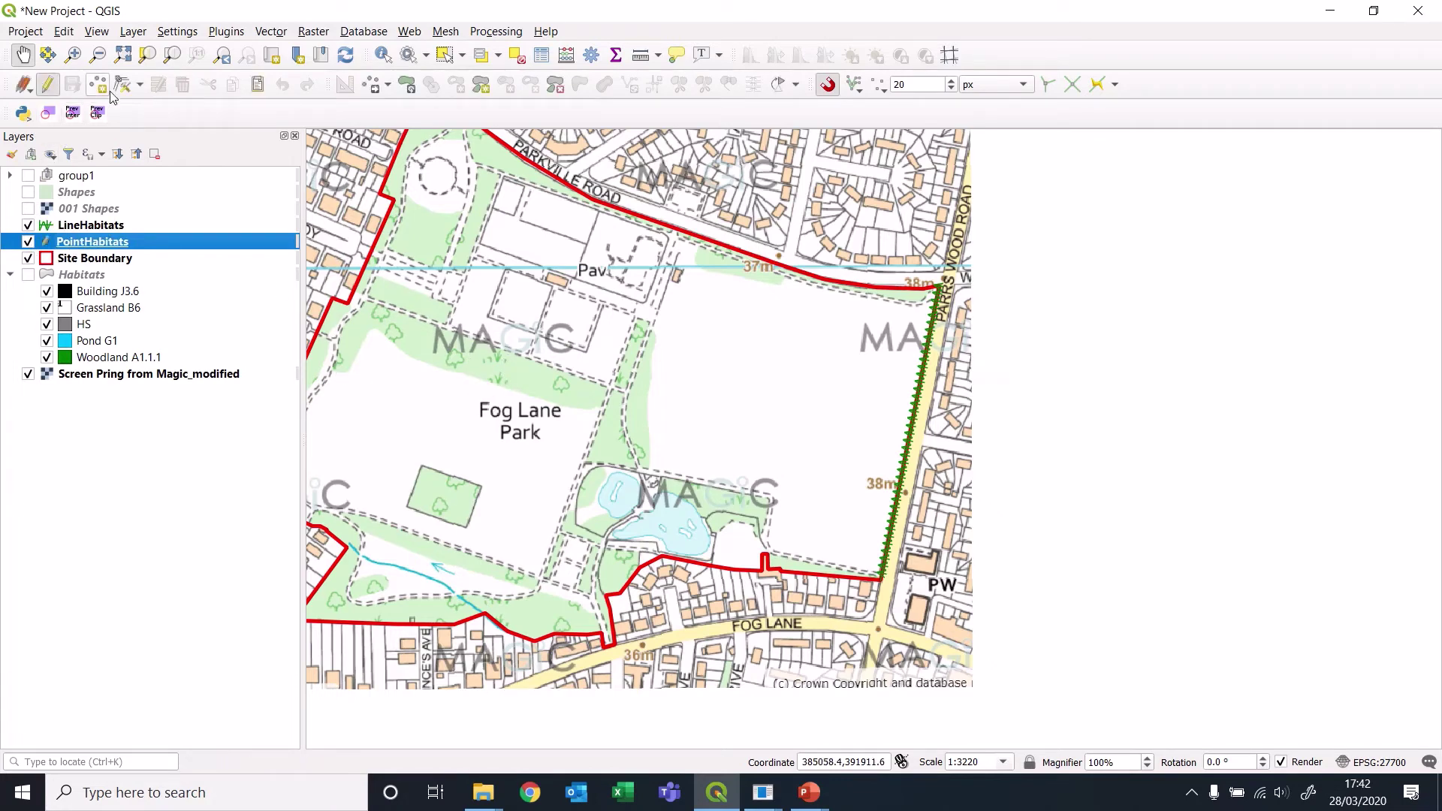
left_click(103, 87)
left_click(538, 389)
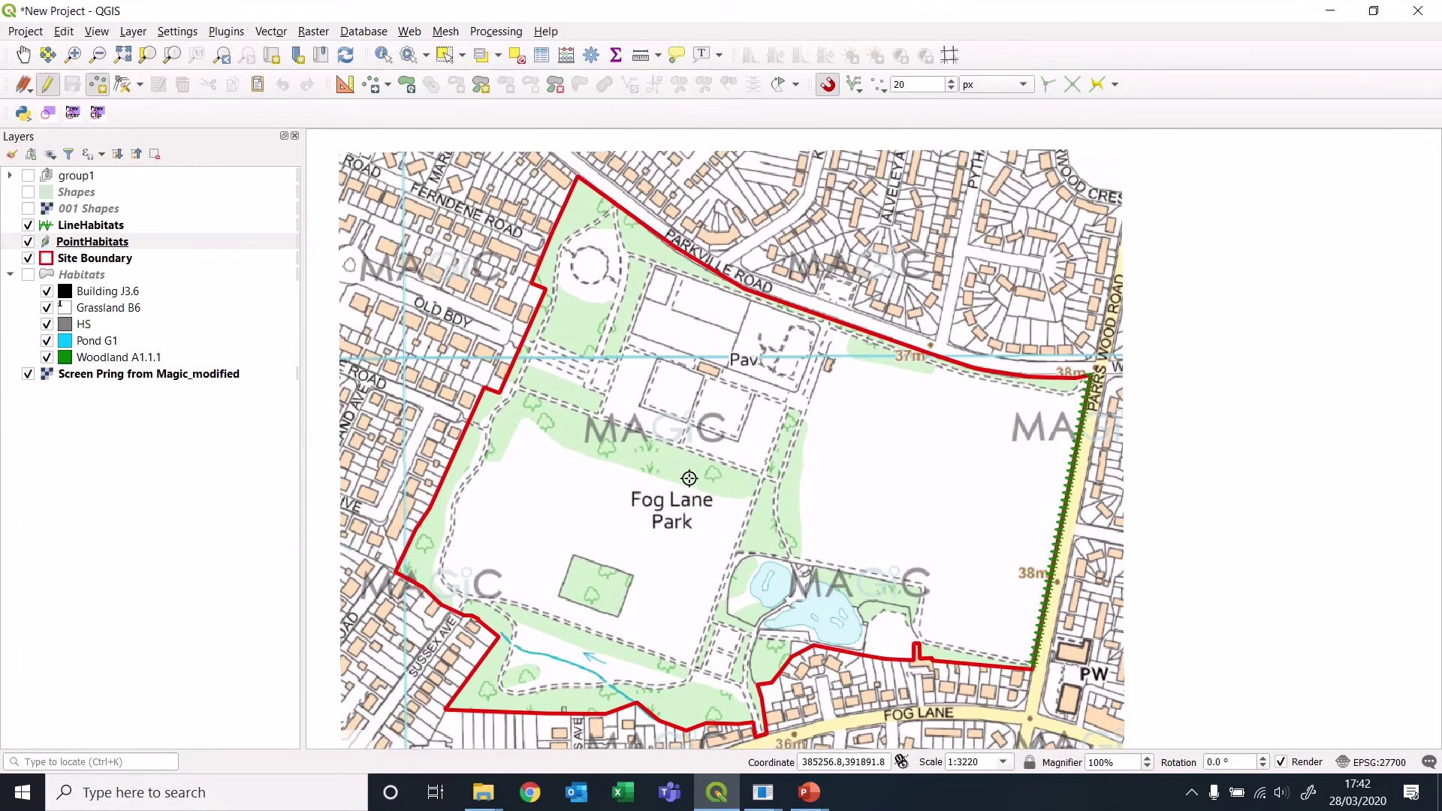
left_click(628, 401)
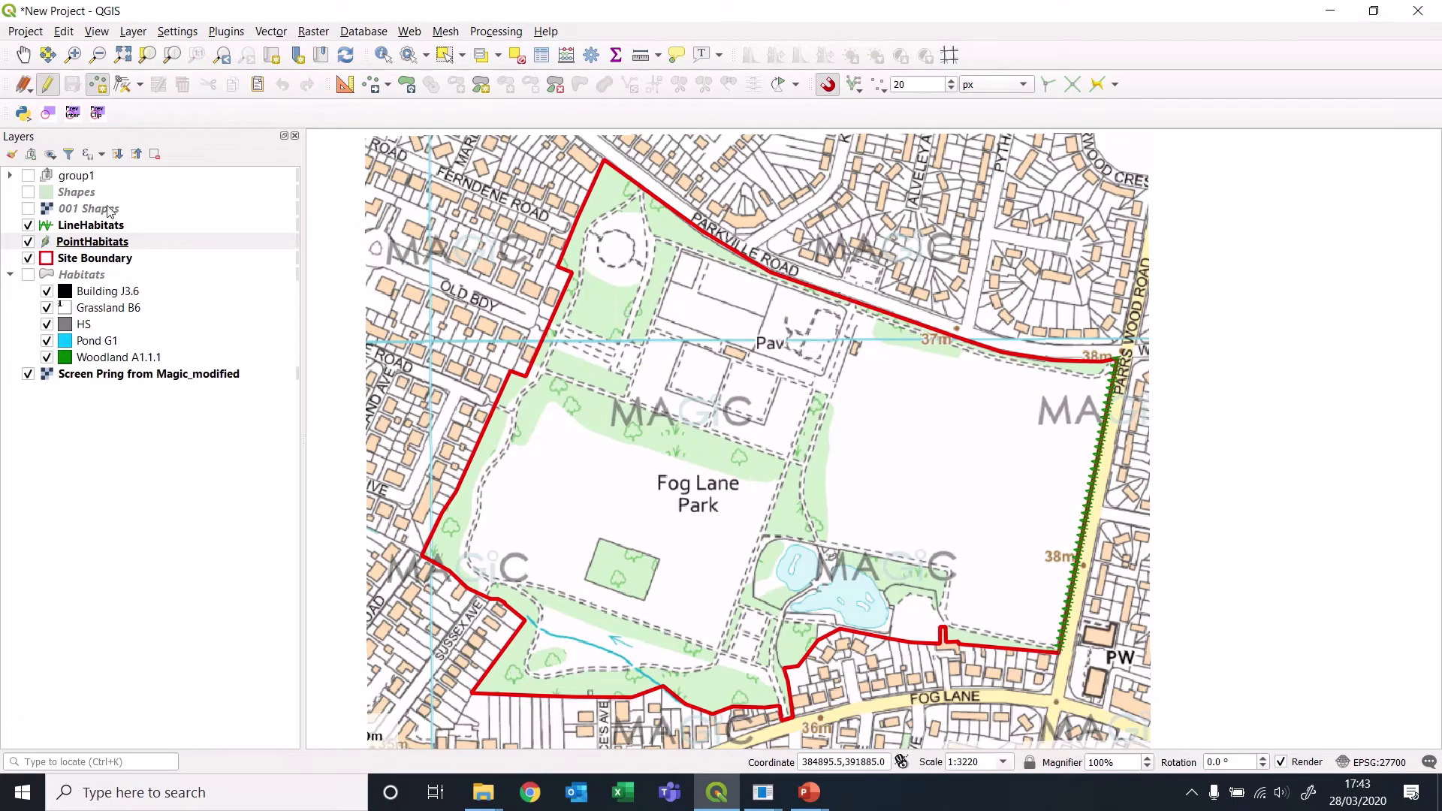
Move Photo_modified out of group1 beneath all other layers and show it instead of Screen Pring from Magic_modified.
left_click(10, 176)
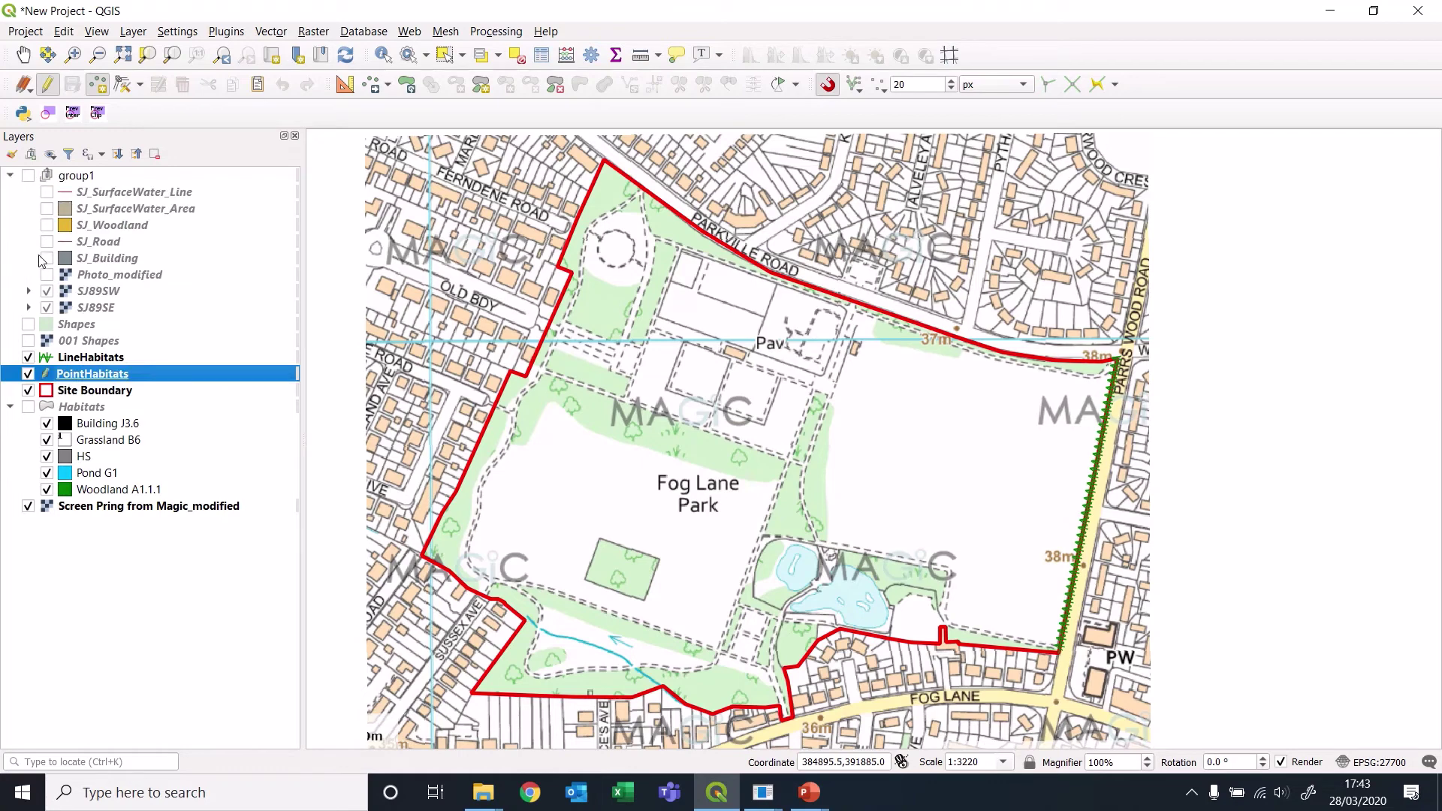
left_click_drag(121, 282, 143, 594)
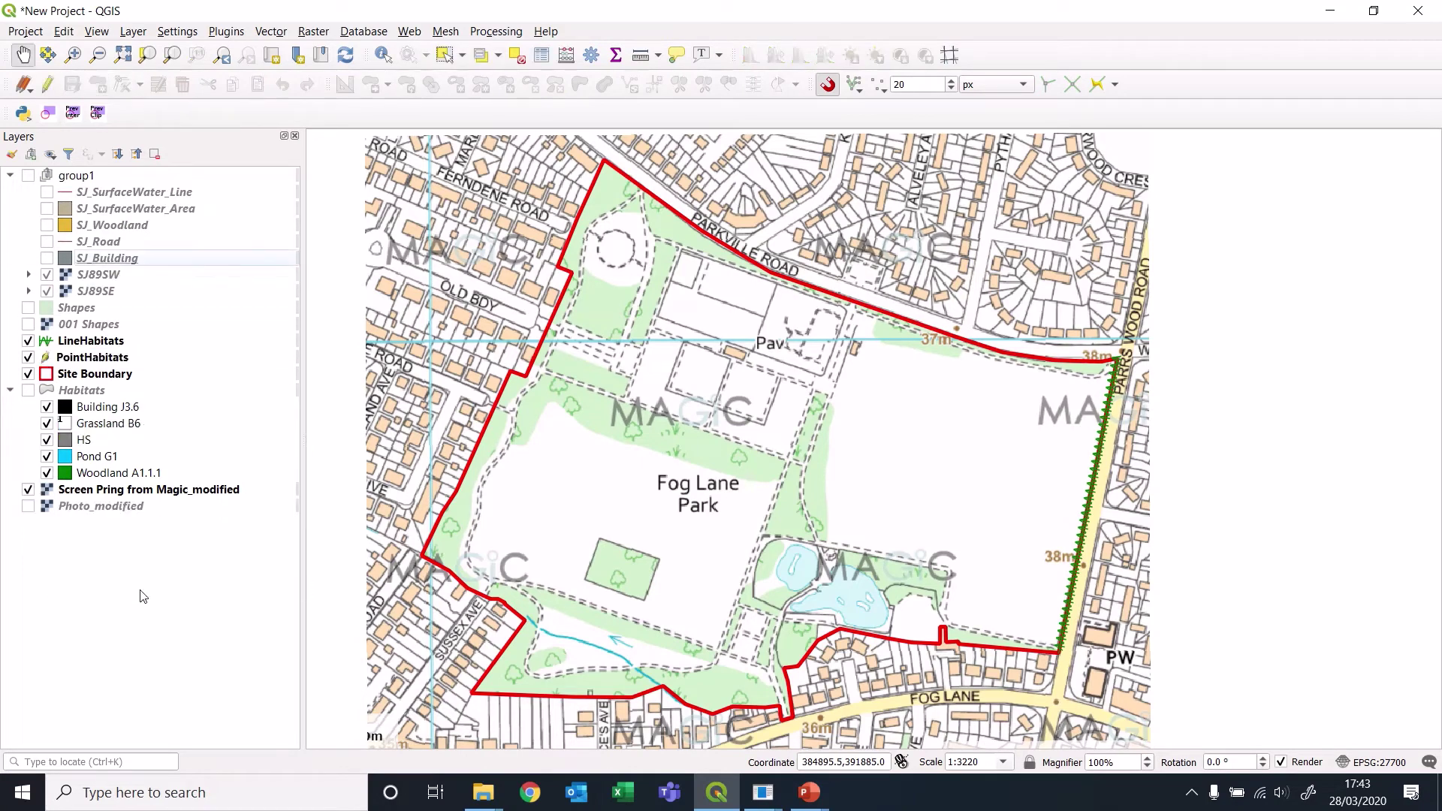
left_click(10, 176)
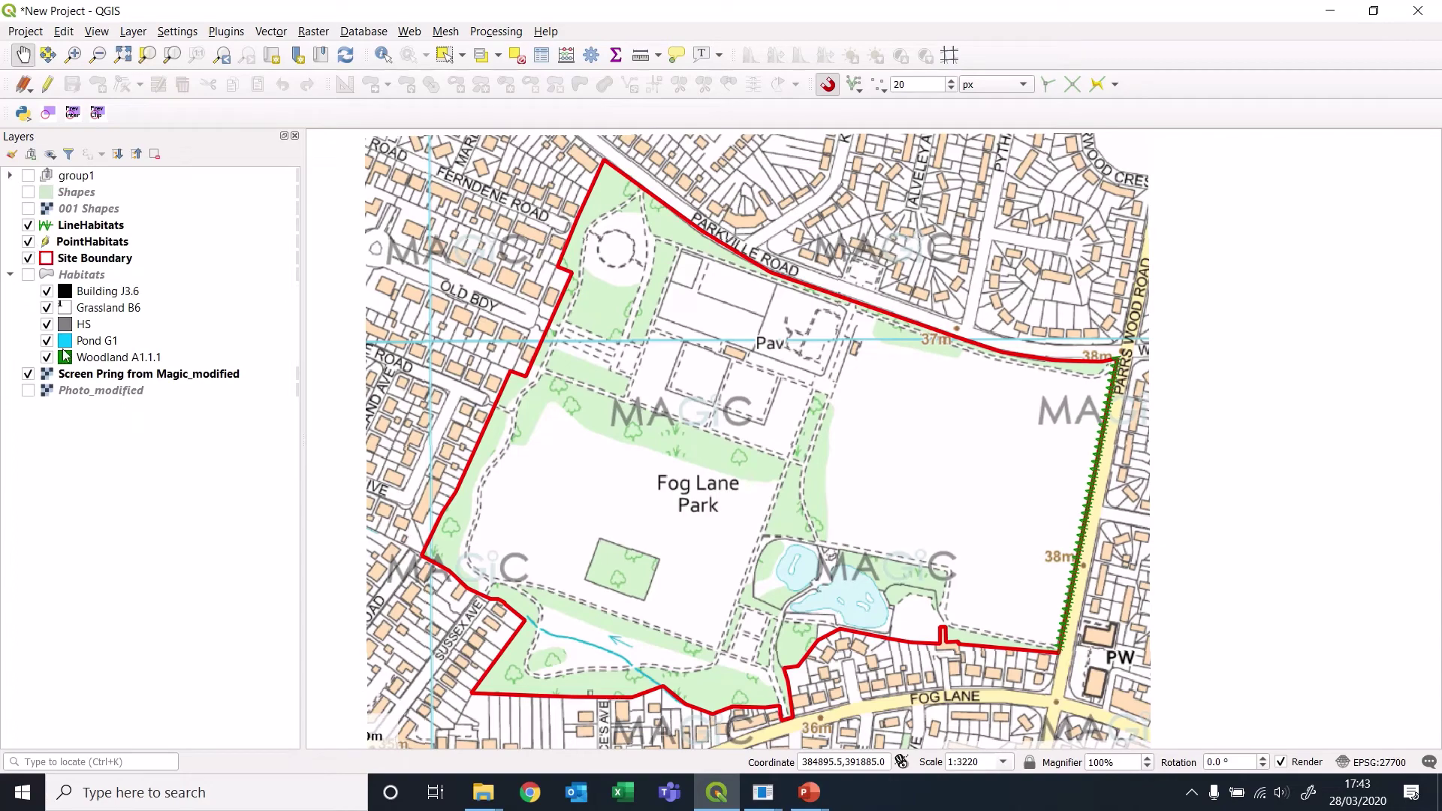
left_click(30, 391)
left_click(28, 374)
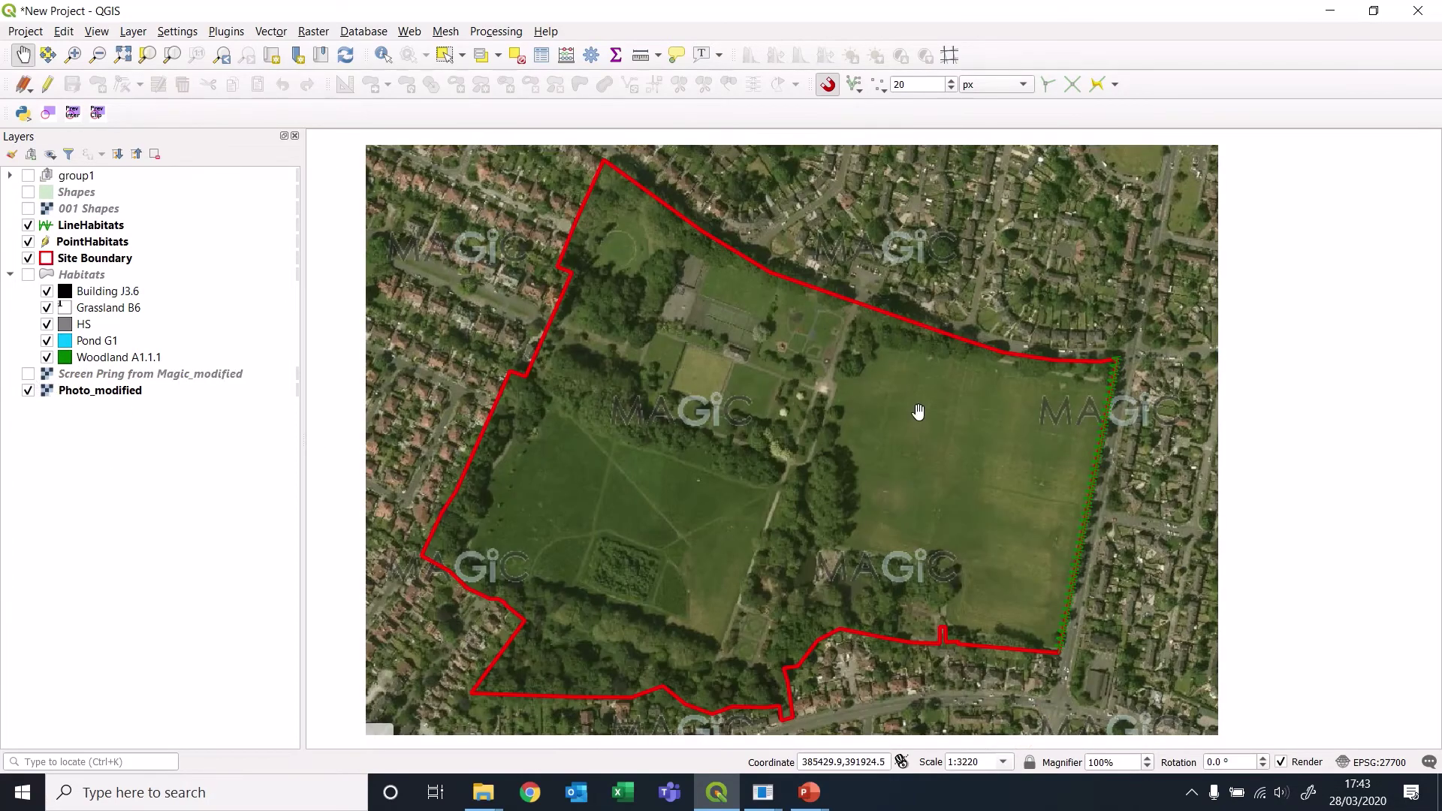
scroll(918, 412, "up", 1)
scroll(844, 474, "down", 1)
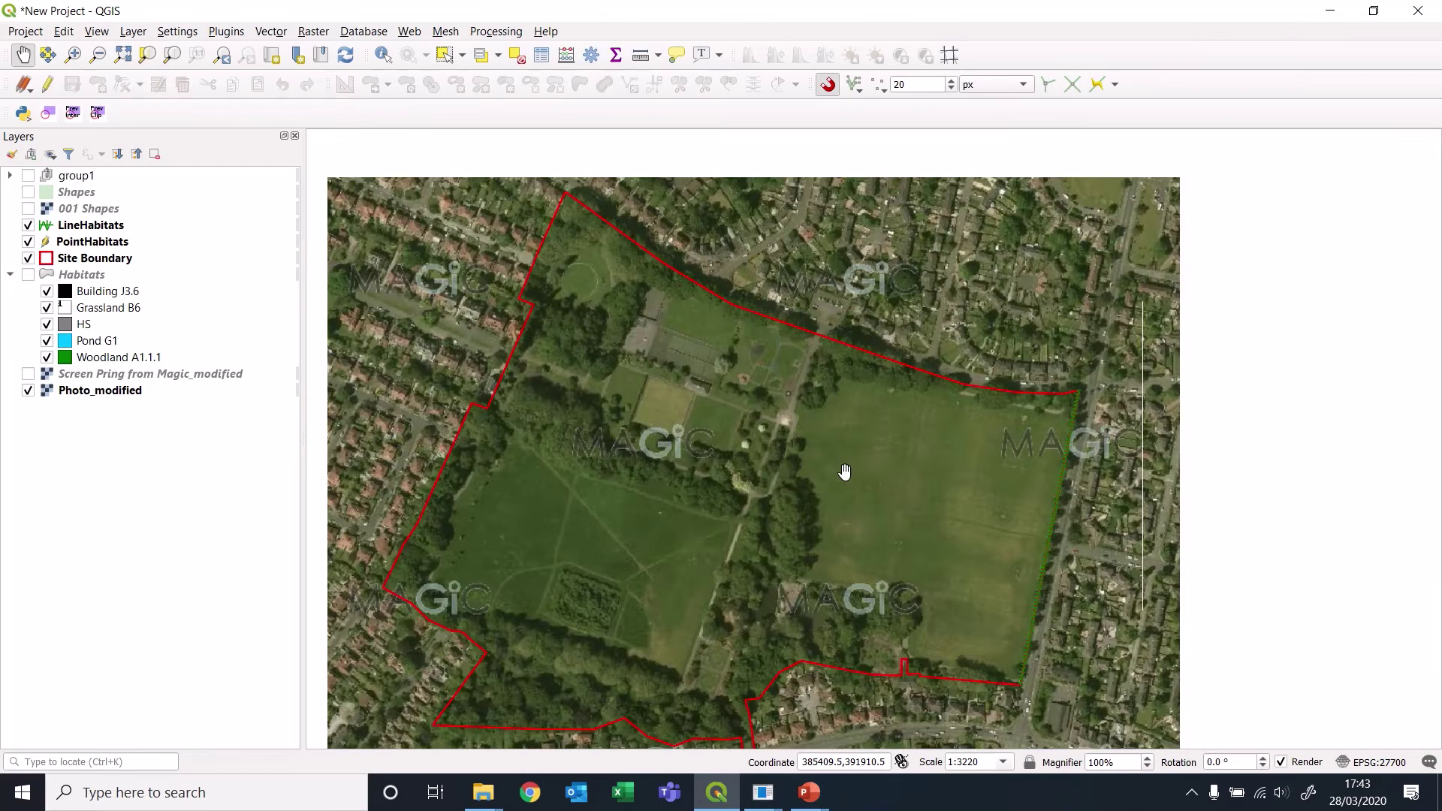
Show the Habitats layer with only its Woodland A1.1.1 category switched on.
left_click(47, 340)
left_click(46, 324)
left_click(46, 308)
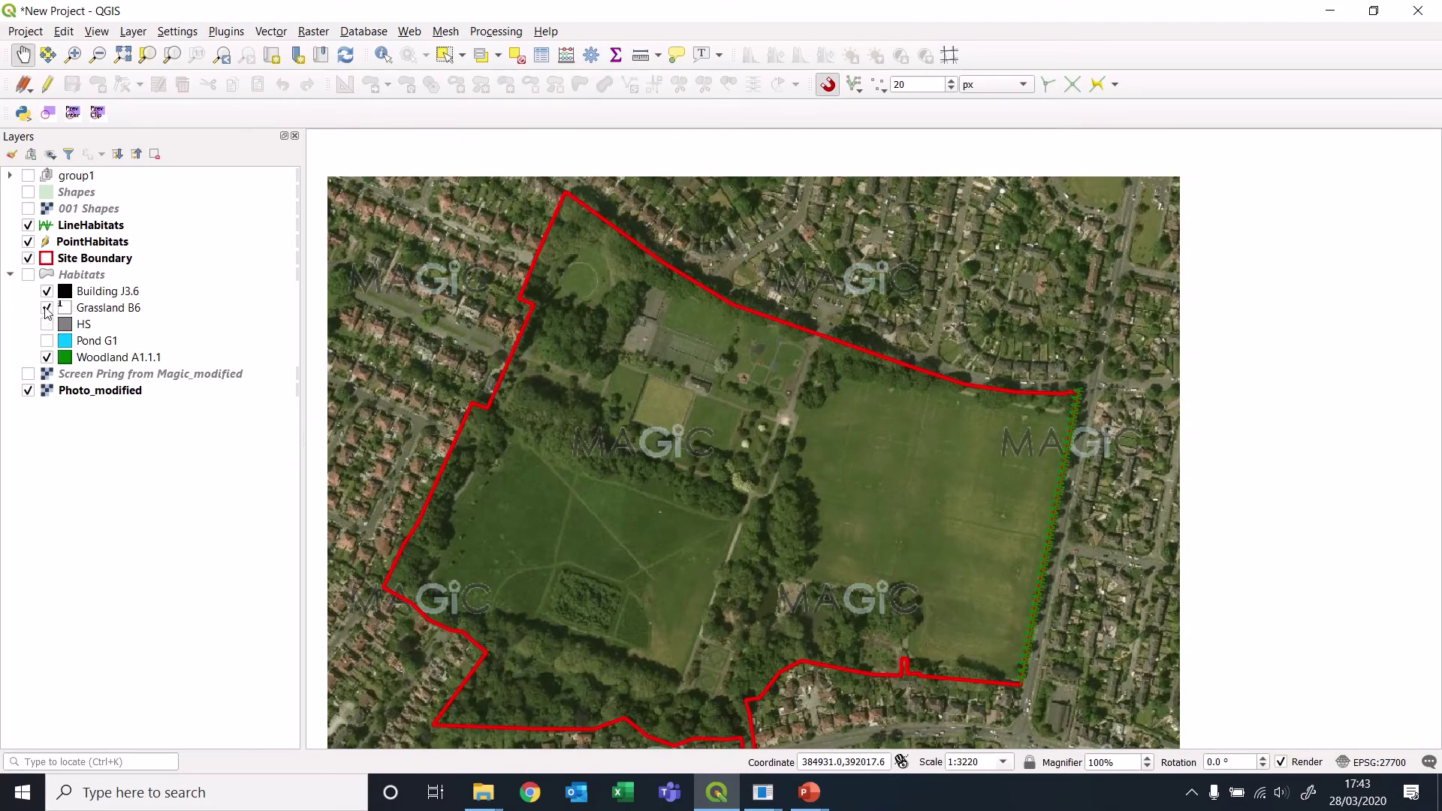
left_click(47, 292)
left_click(28, 276)
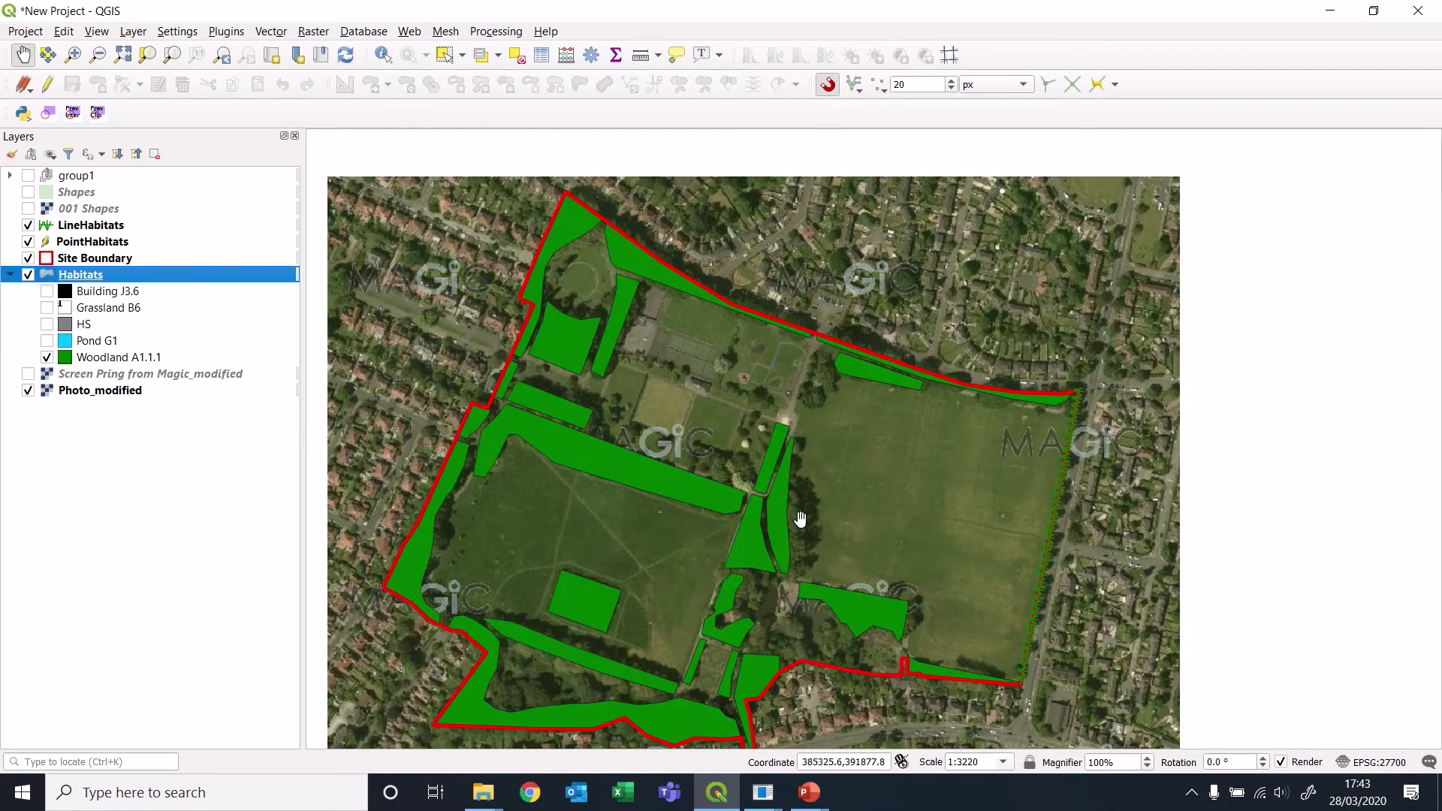
Add five PointHabitats points along the row of trees west of the pavilion, south of the courts, leaving their attributes empty.
scroll(773, 368, "up", 1)
scroll(766, 381, "up", 1)
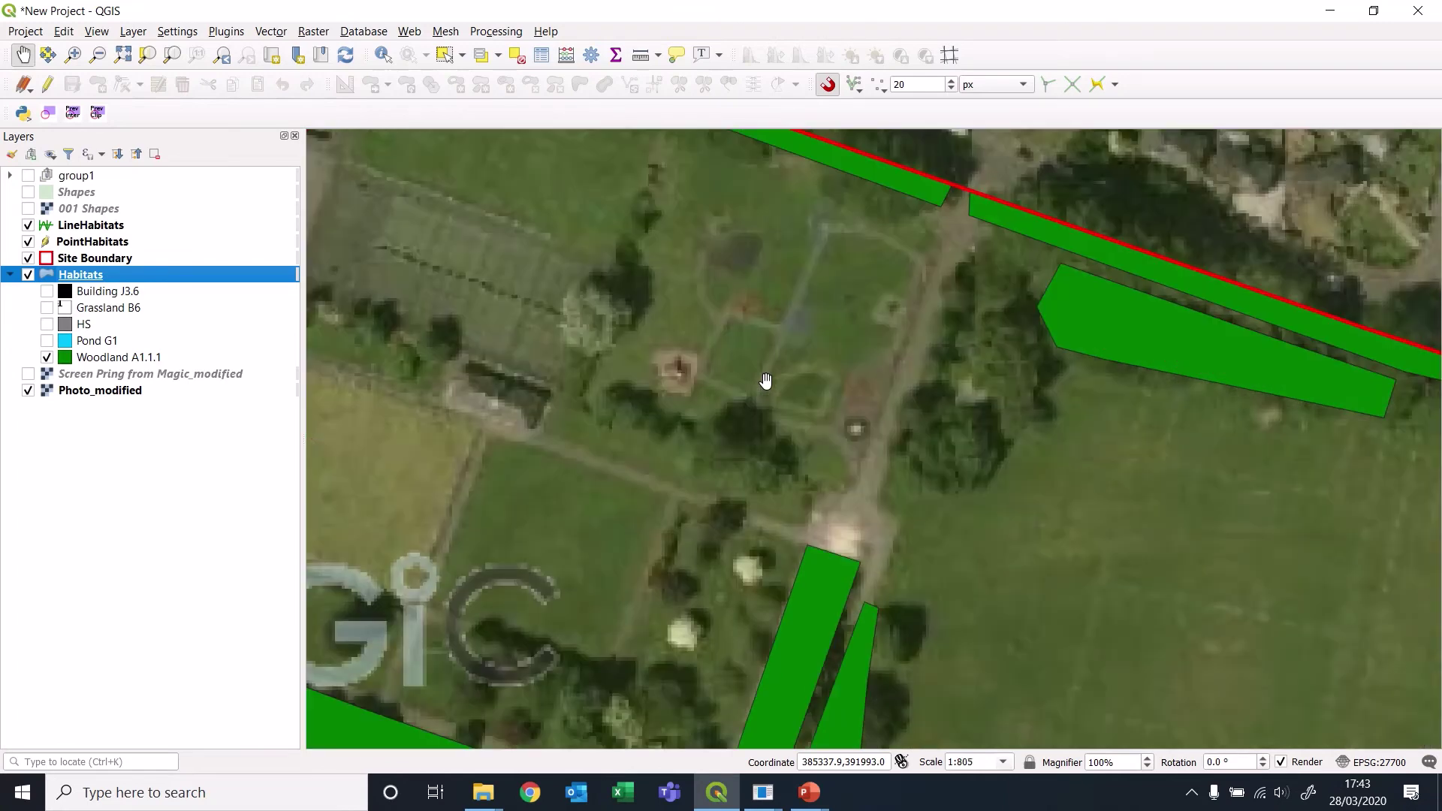
scroll(766, 381, "down", 1)
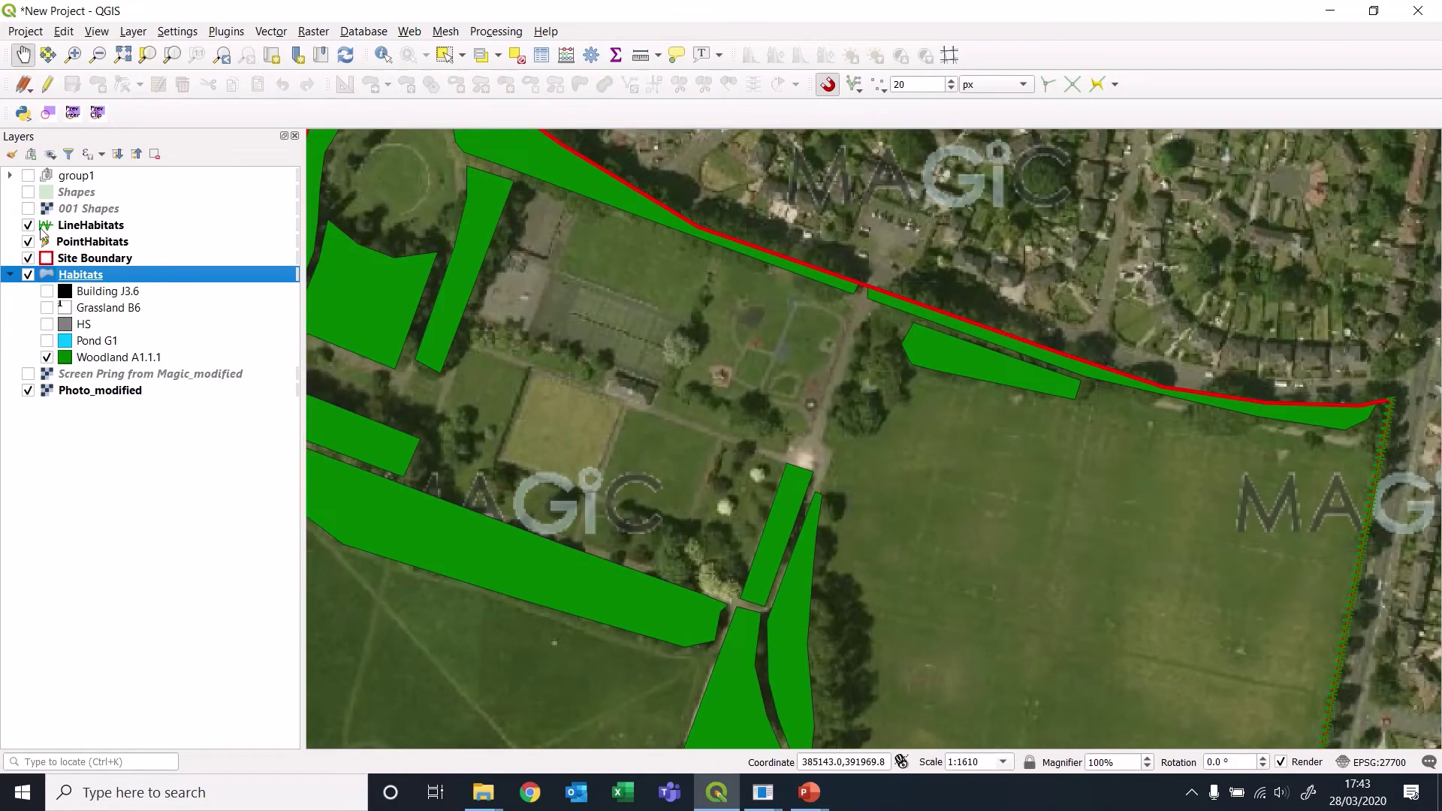
left_click(87, 242)
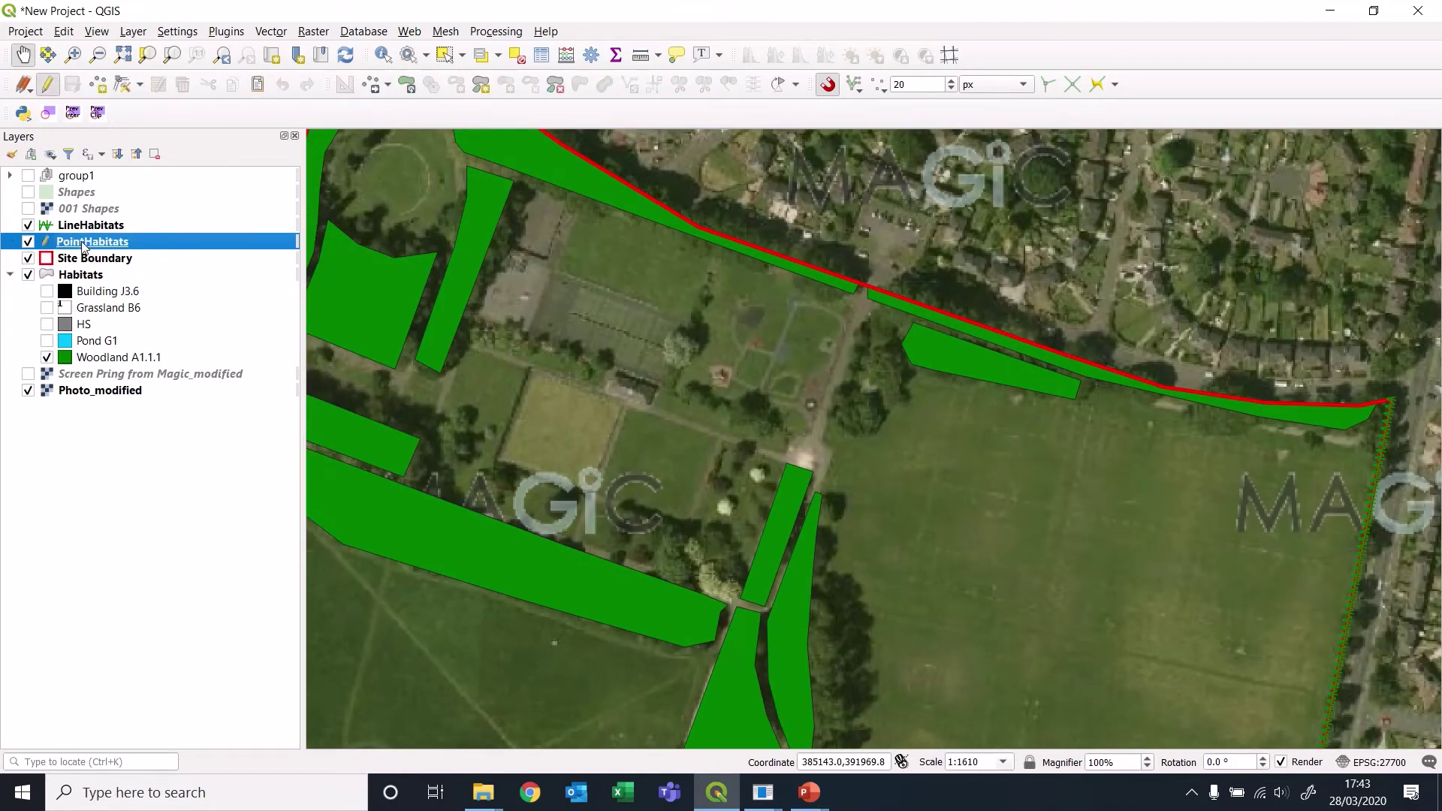
left_click(97, 85)
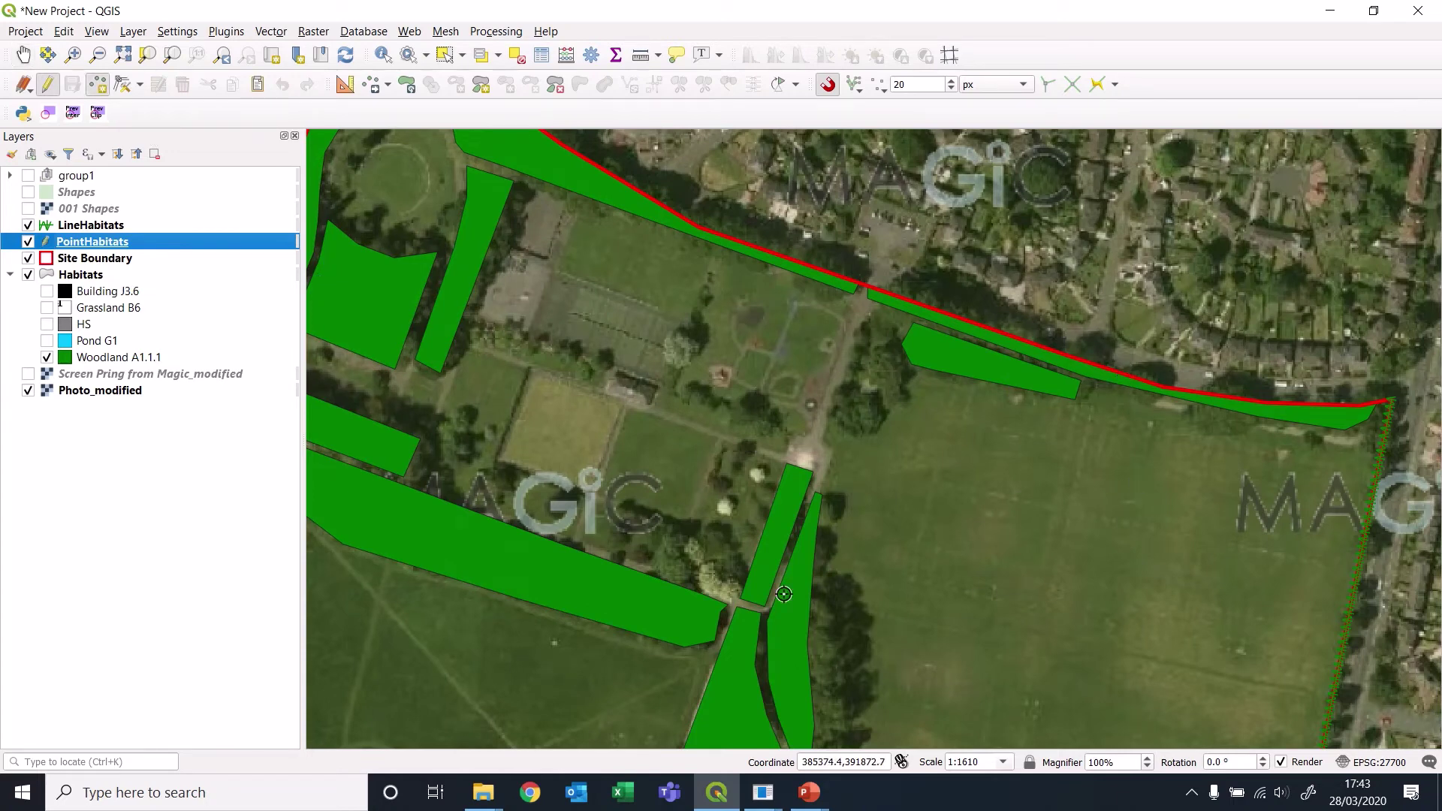
left_click(490, 341)
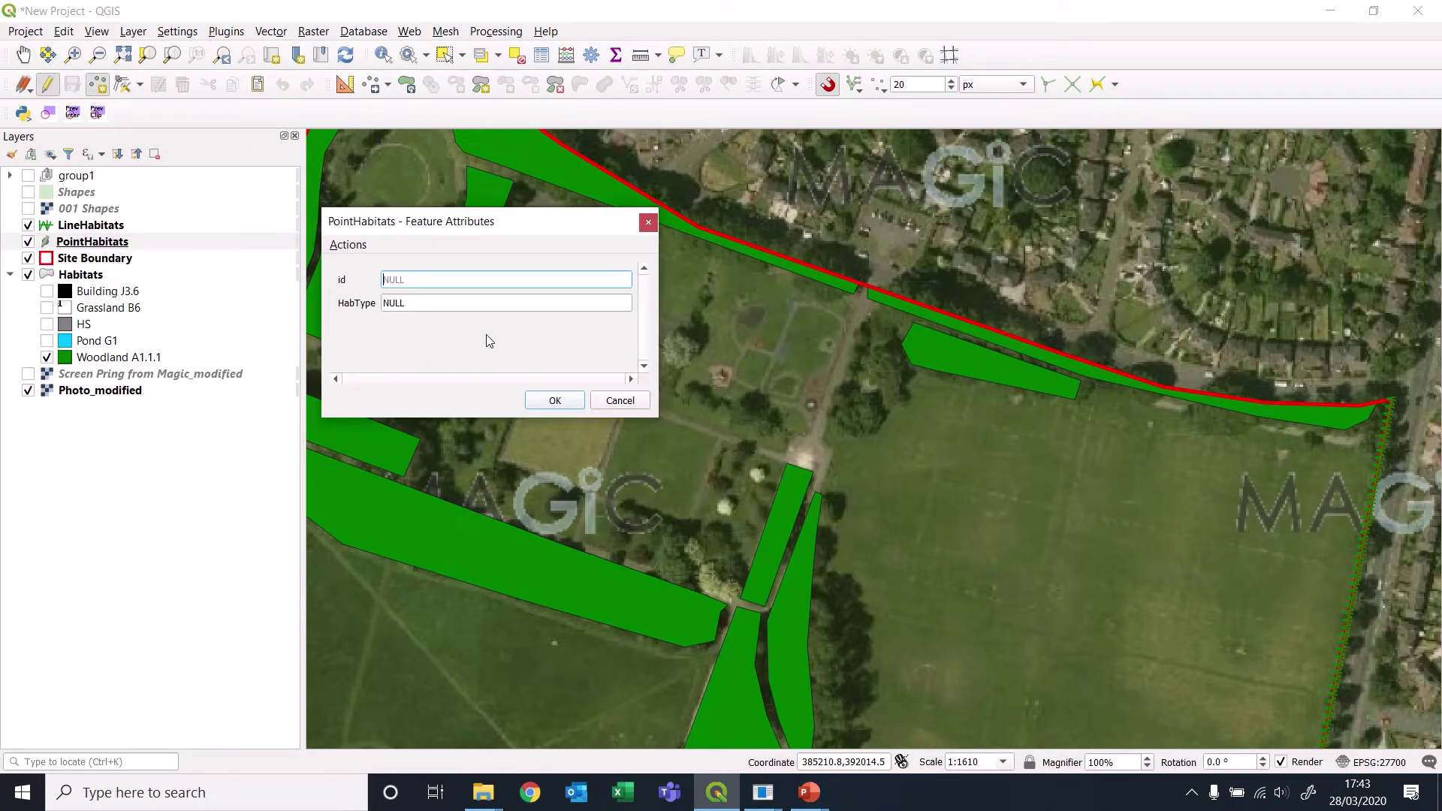
left_click(564, 400)
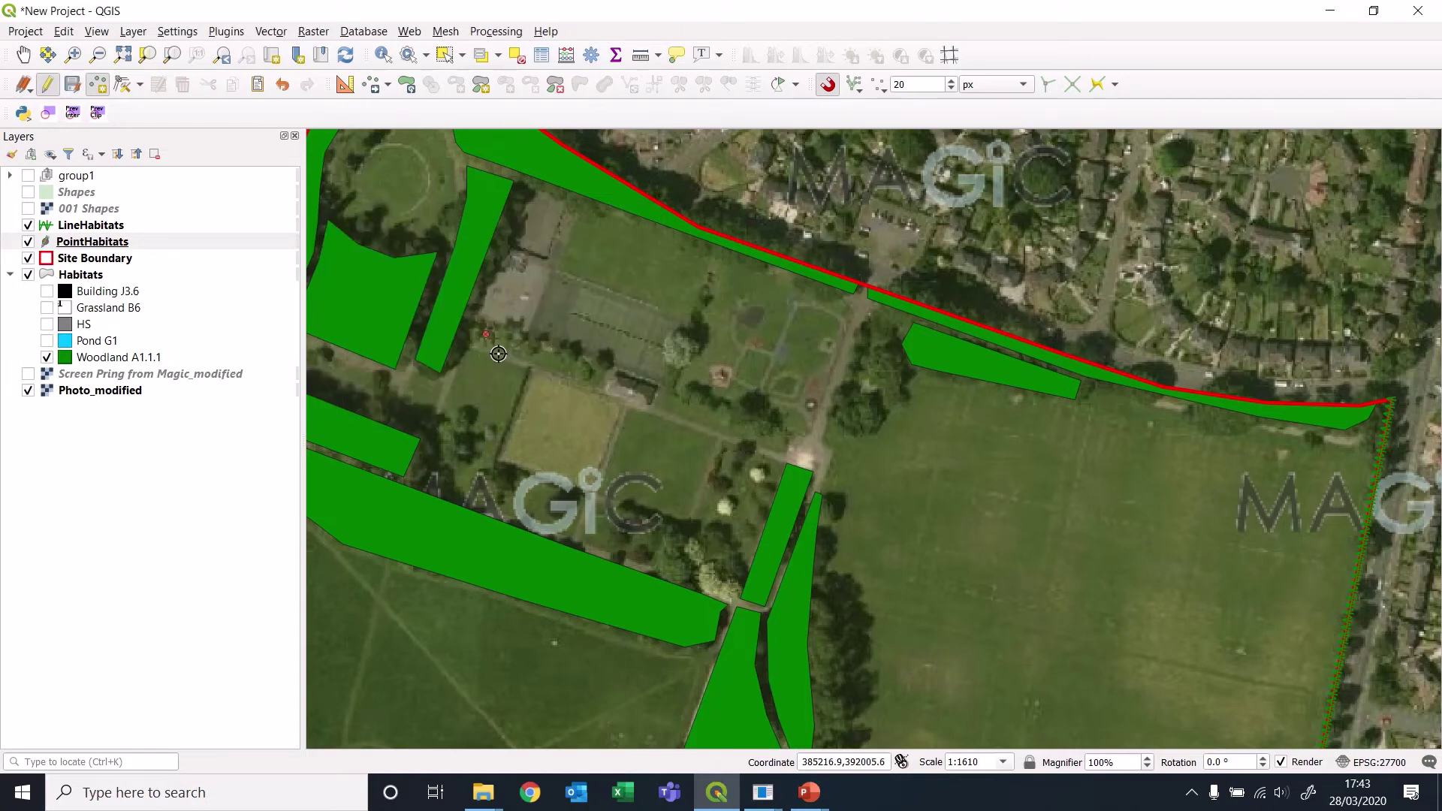
left_click(510, 341)
left_click(546, 399)
left_click(531, 357)
left_click(541, 404)
left_click(560, 360)
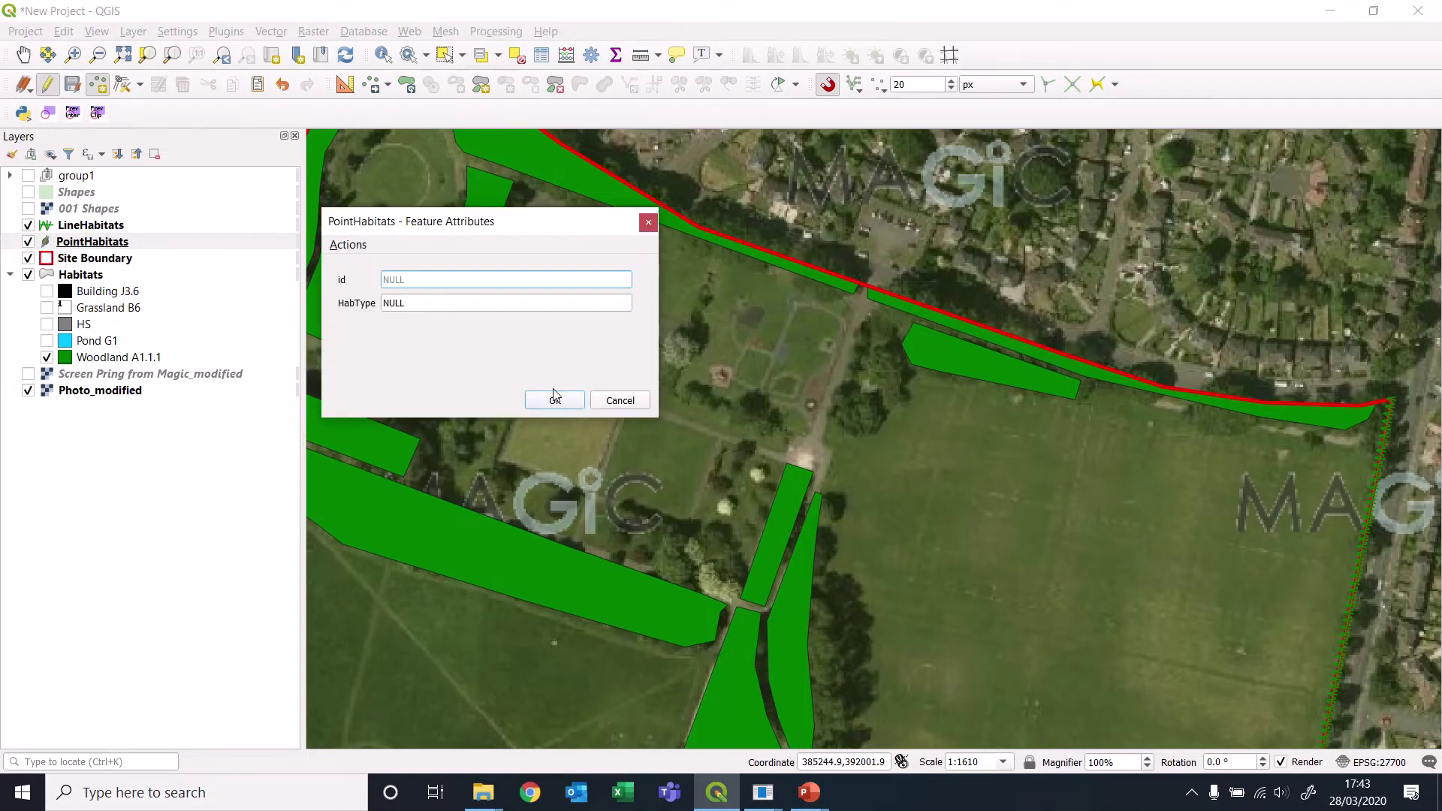
left_click(554, 396)
left_click(587, 373)
left_click(554, 399)
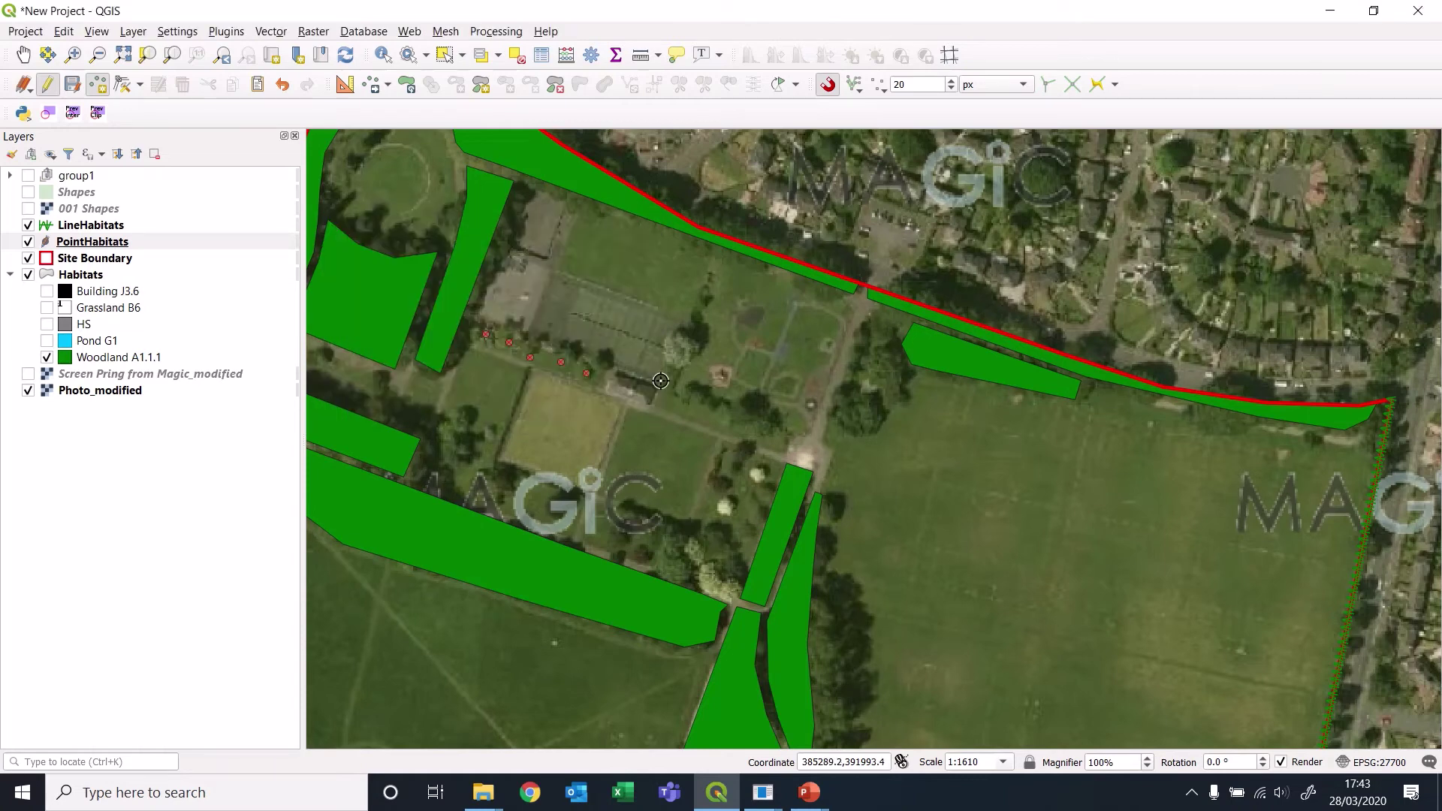
Add three PointHabitats points on the trees between the pavilion and the play area, leaving their attributes empty.
left_click(679, 352)
left_click(554, 399)
left_click(686, 392)
left_click(555, 399)
left_click(686, 392)
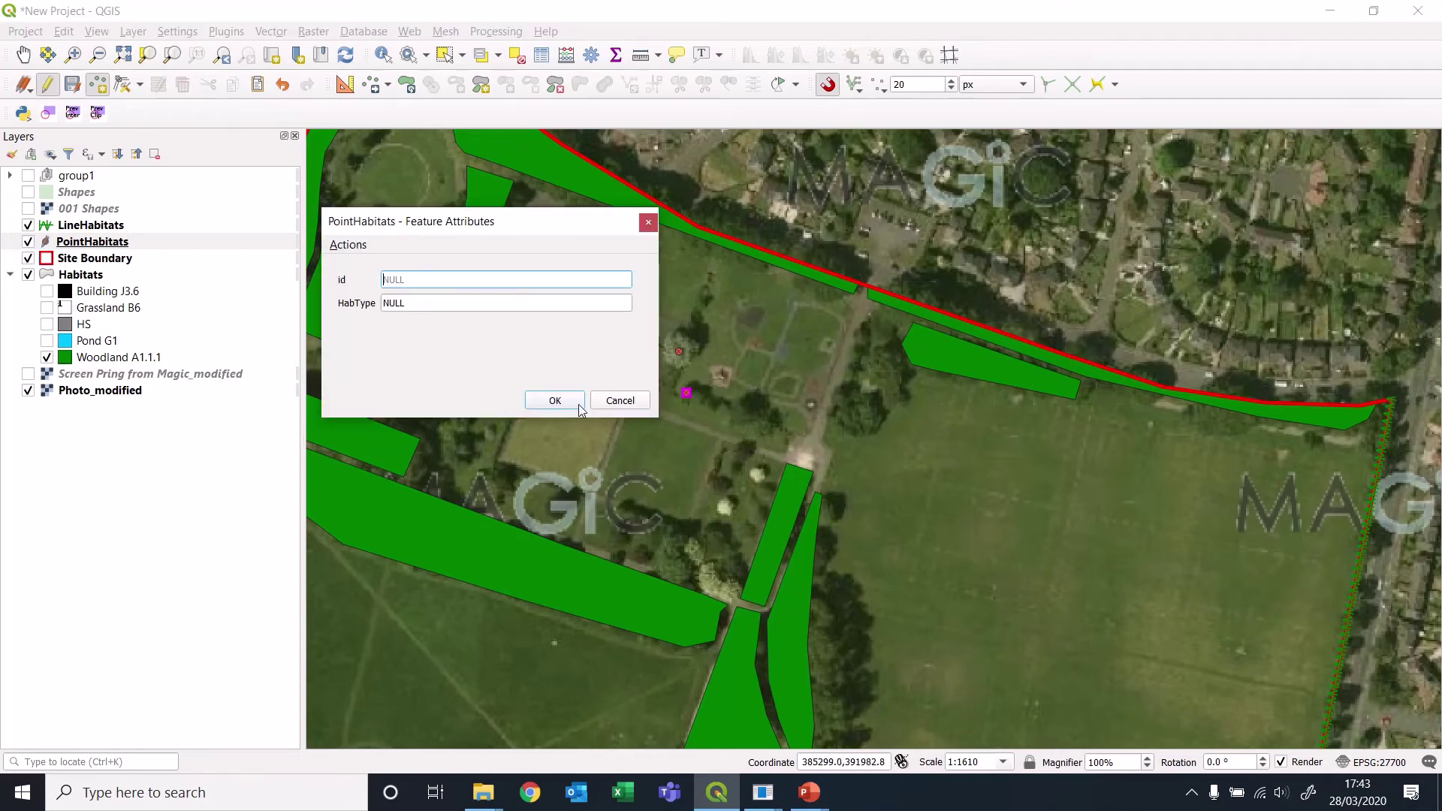
left_click(560, 403)
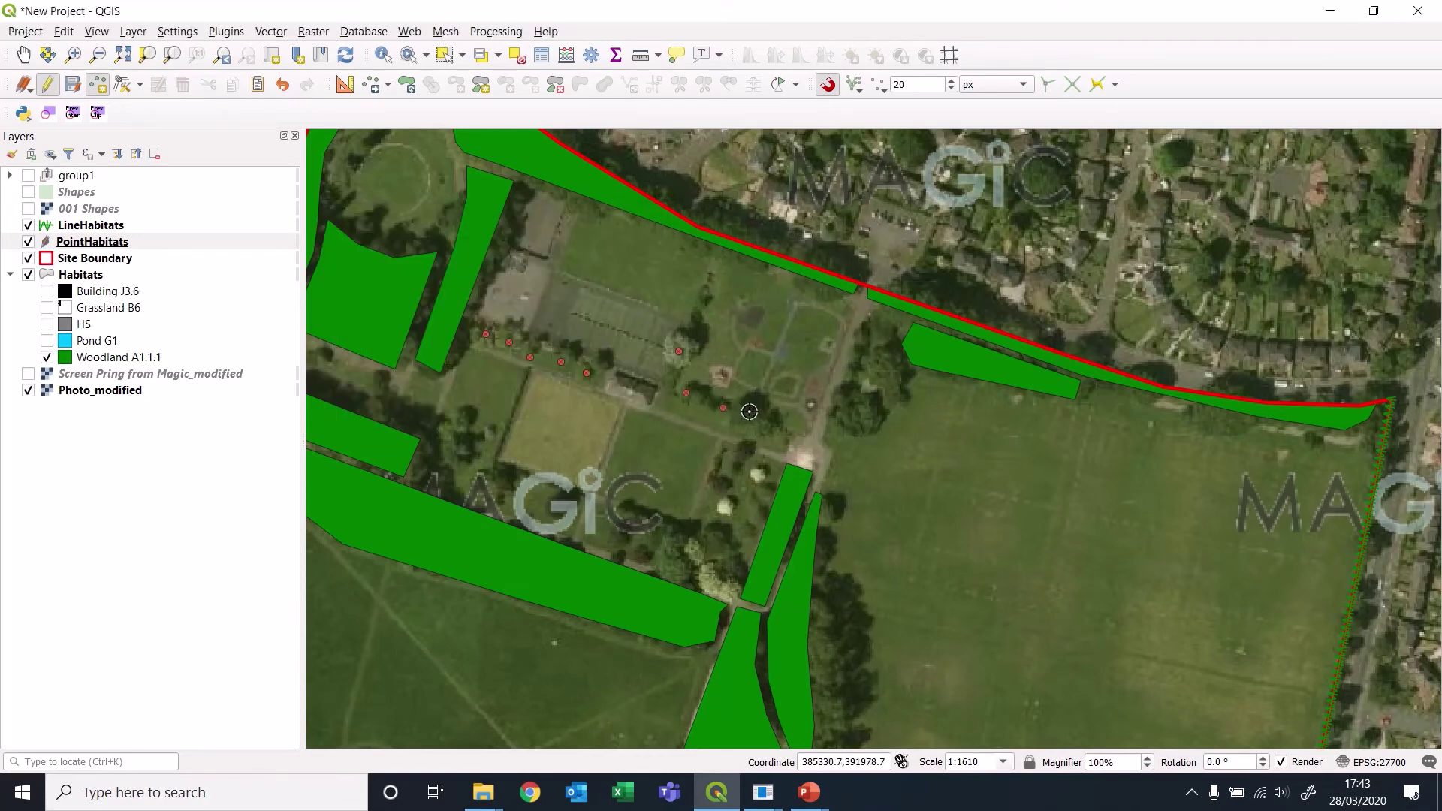
Add two PointHabitats points on the trees just south of the play area, extending the existing row eastwards, leaving their attributes empty.
left_click(750, 412)
left_click(551, 399)
left_click(770, 426)
left_click(553, 401)
Add five PointHabitats points on the trees around the lawn southeast of the pavilion, leaving attributes empty, and save the layer edits.
left_click(734, 464)
left_click(554, 398)
left_click(719, 483)
left_click(554, 400)
left_click(742, 531)
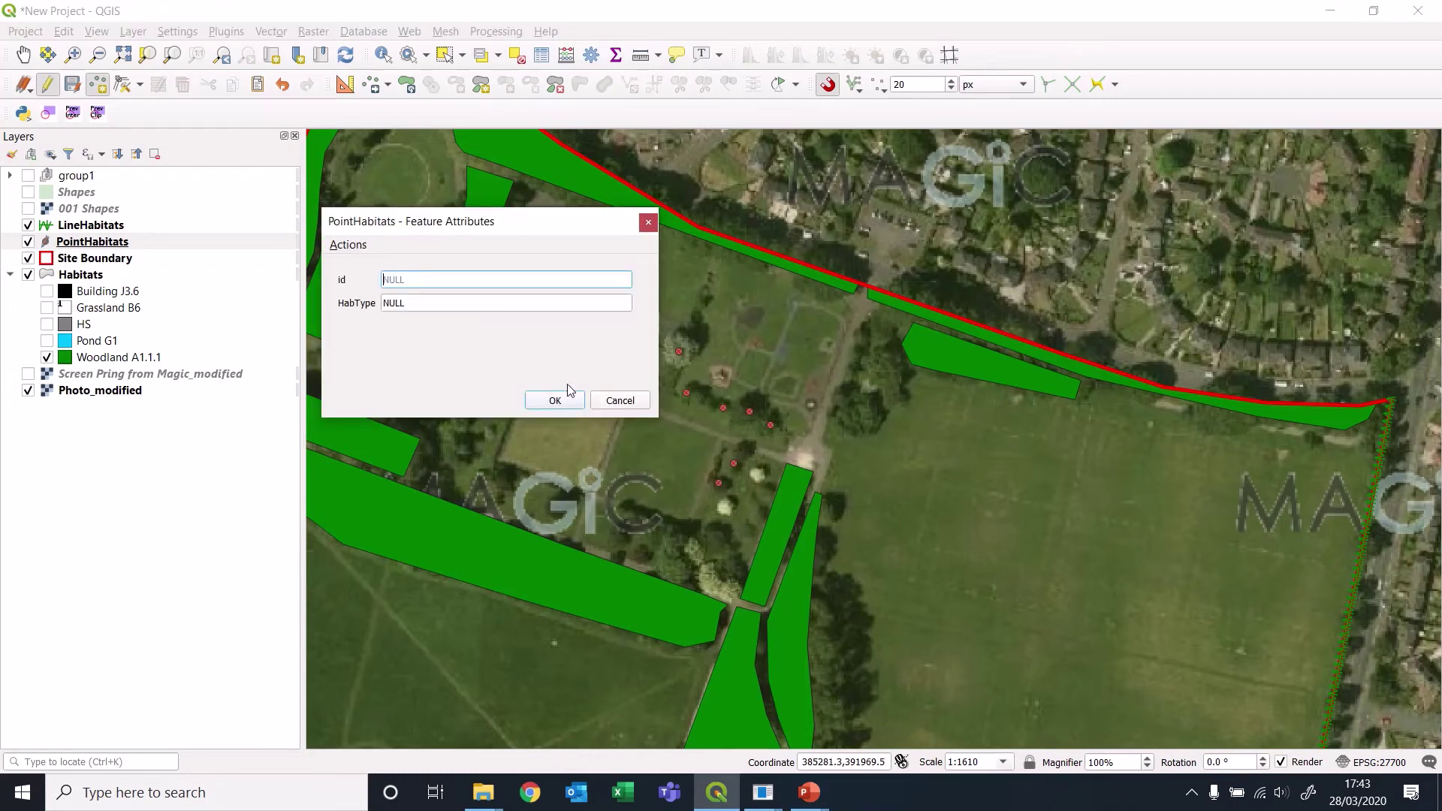
left_click(558, 400)
left_click(718, 541)
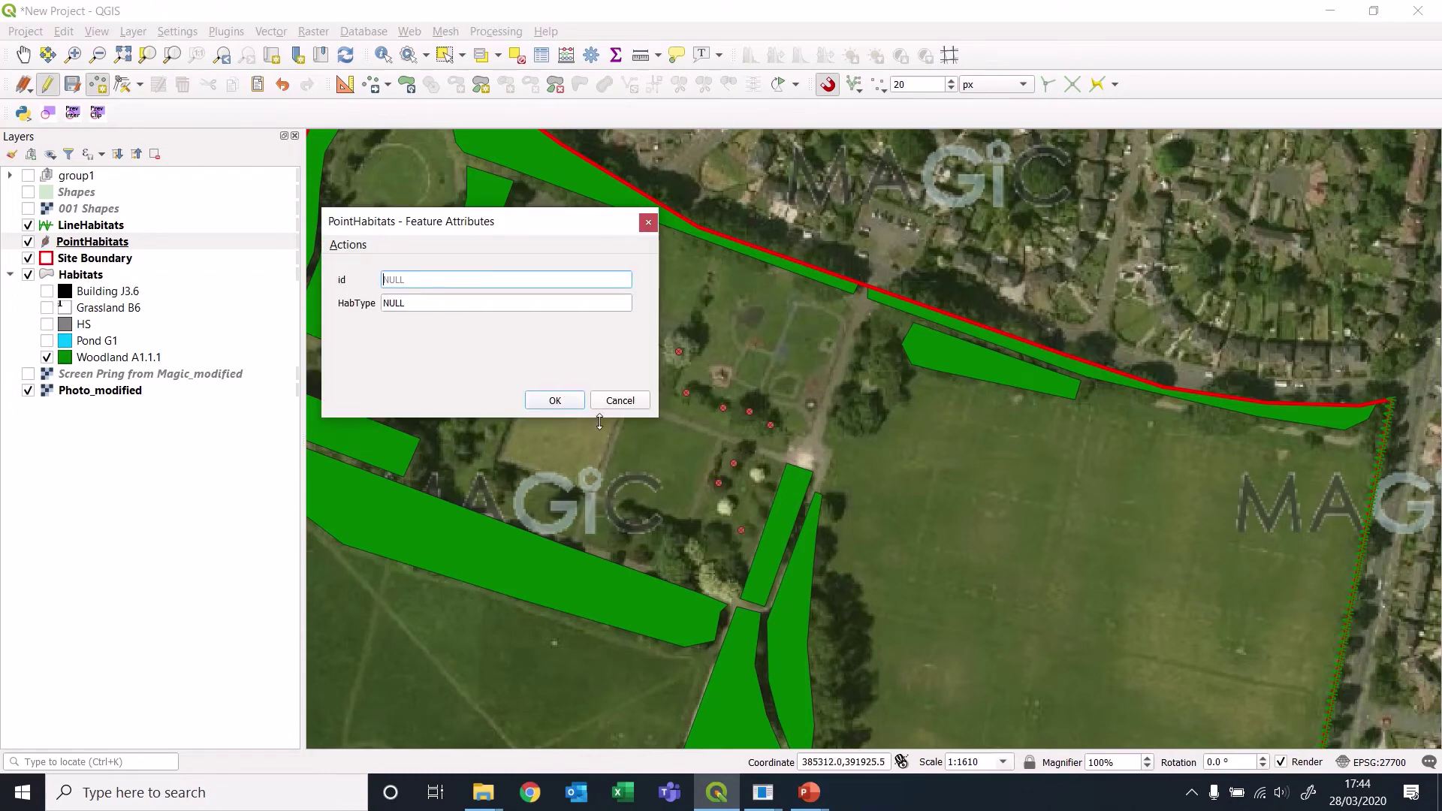
left_click(562, 404)
left_click(665, 547)
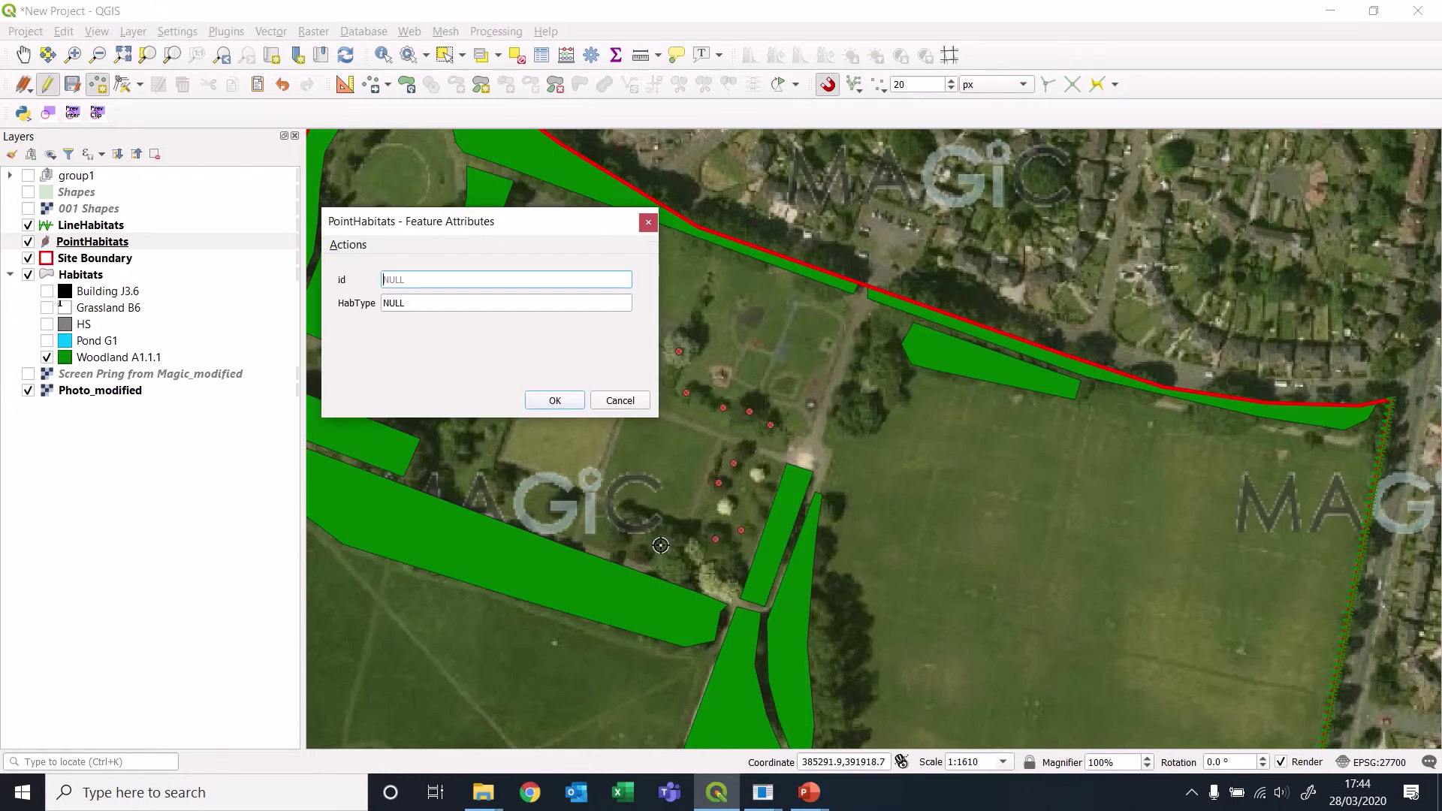
left_click(554, 401)
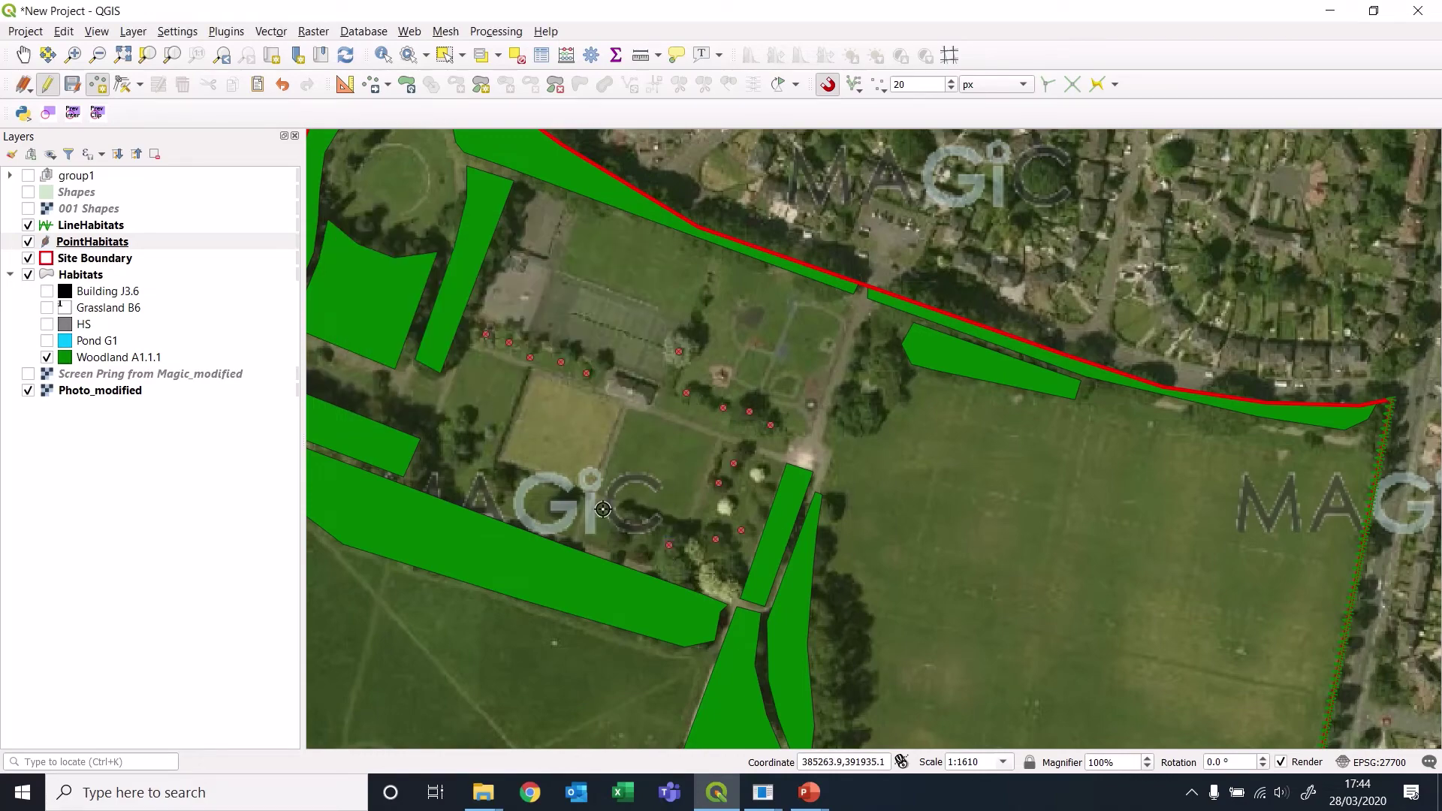
scroll(604, 510, "down", 1)
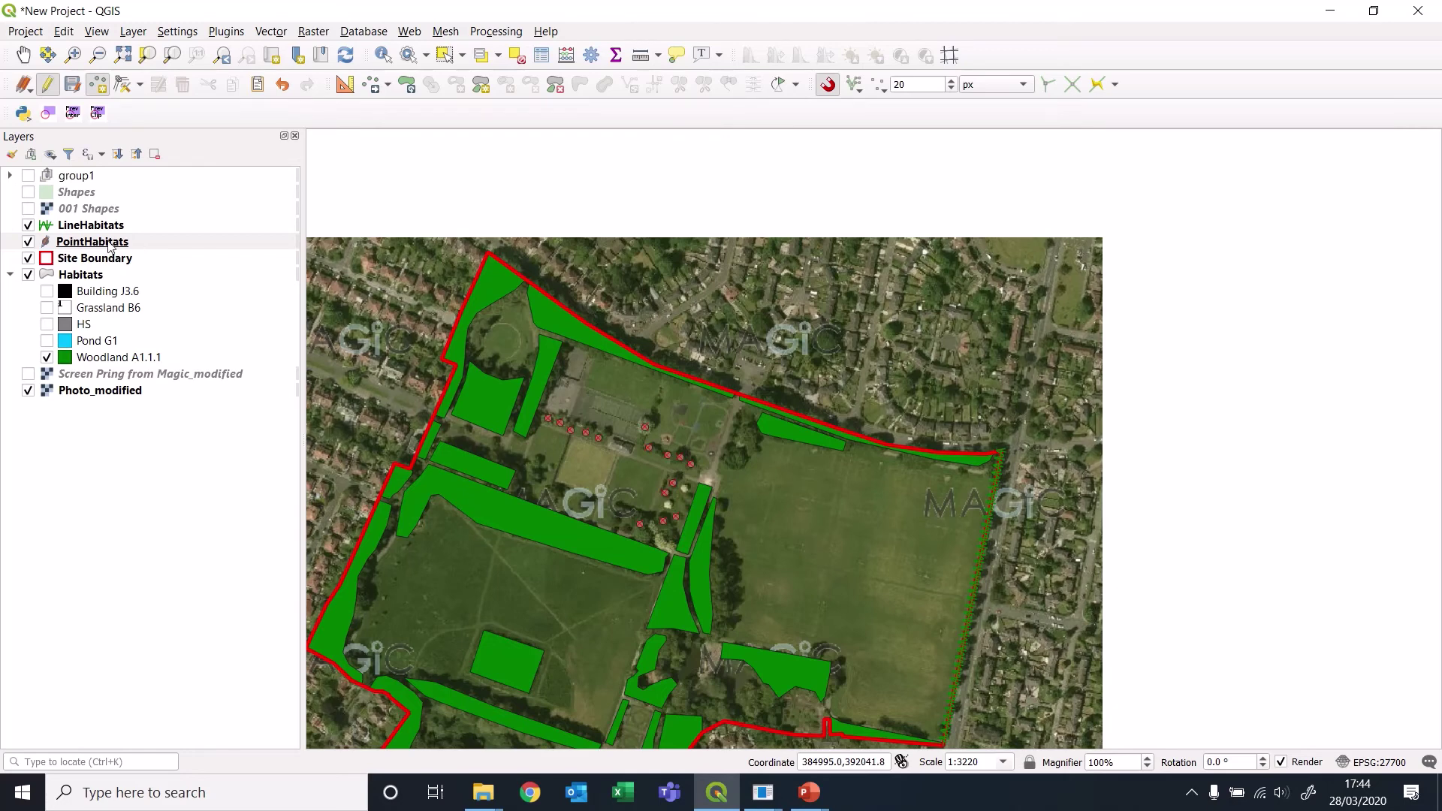
left_click(72, 86)
Open the symbology properties of the PointHabitats layer, keeping the Single symbol renderer.
left_click(88, 243)
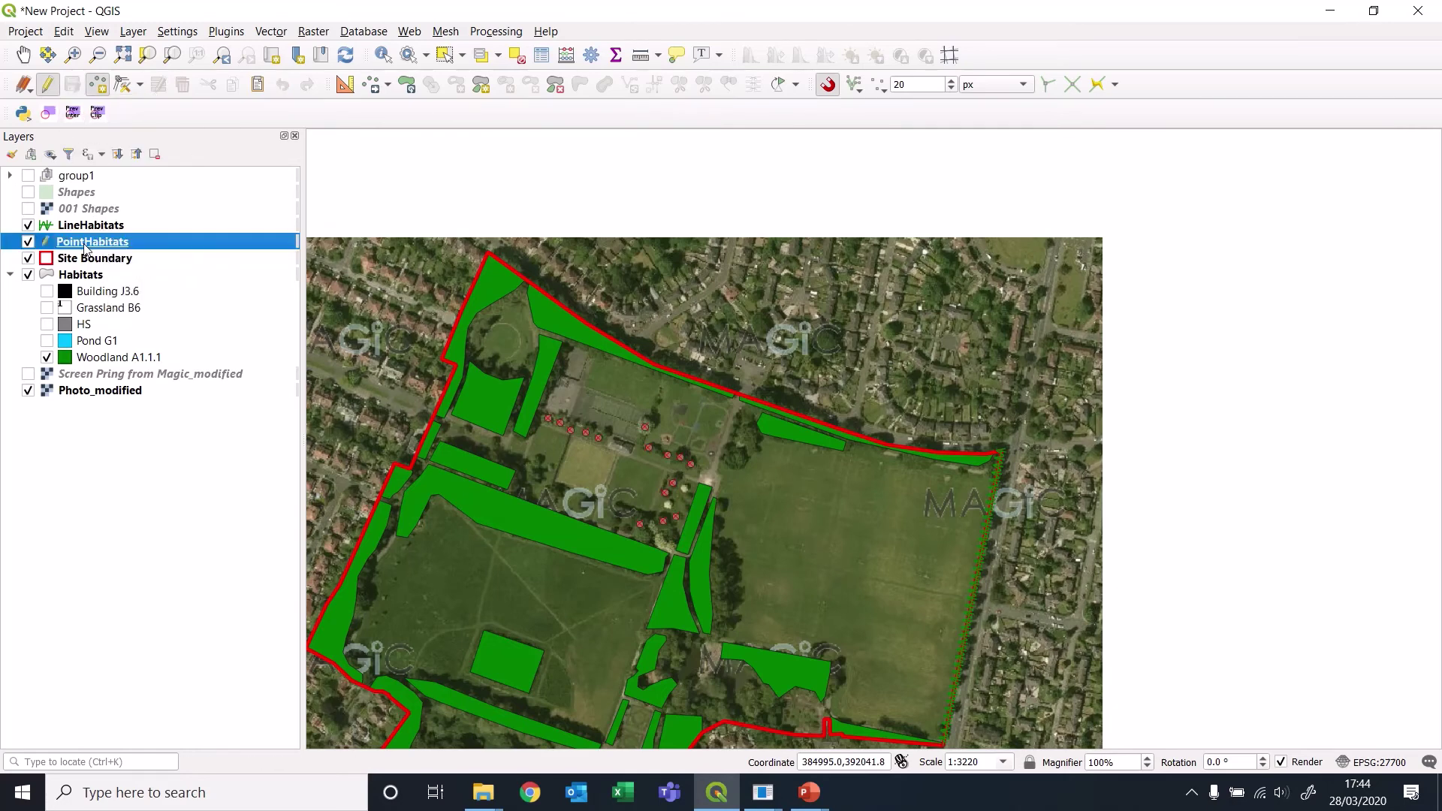
double_click(86, 244)
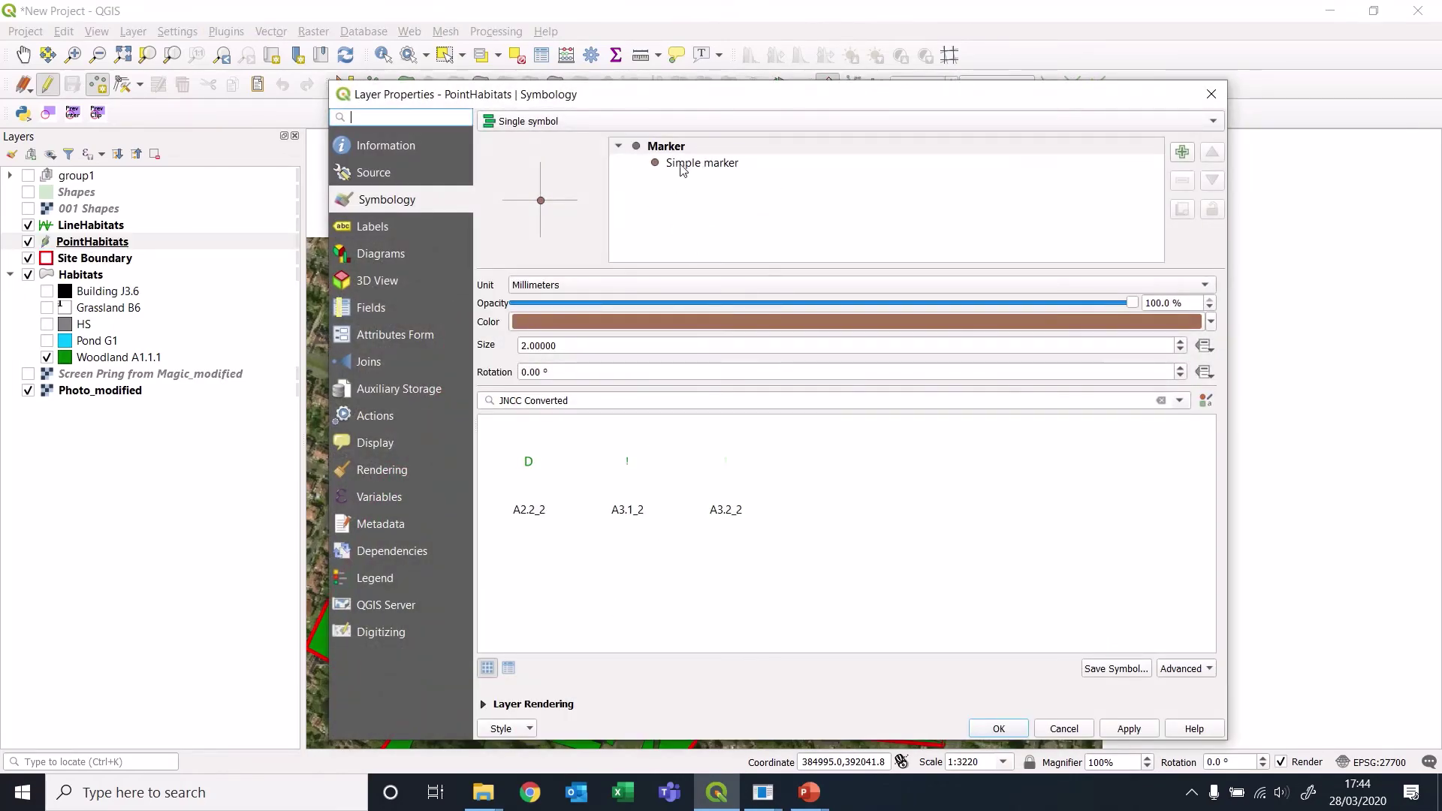
left_click(683, 165)
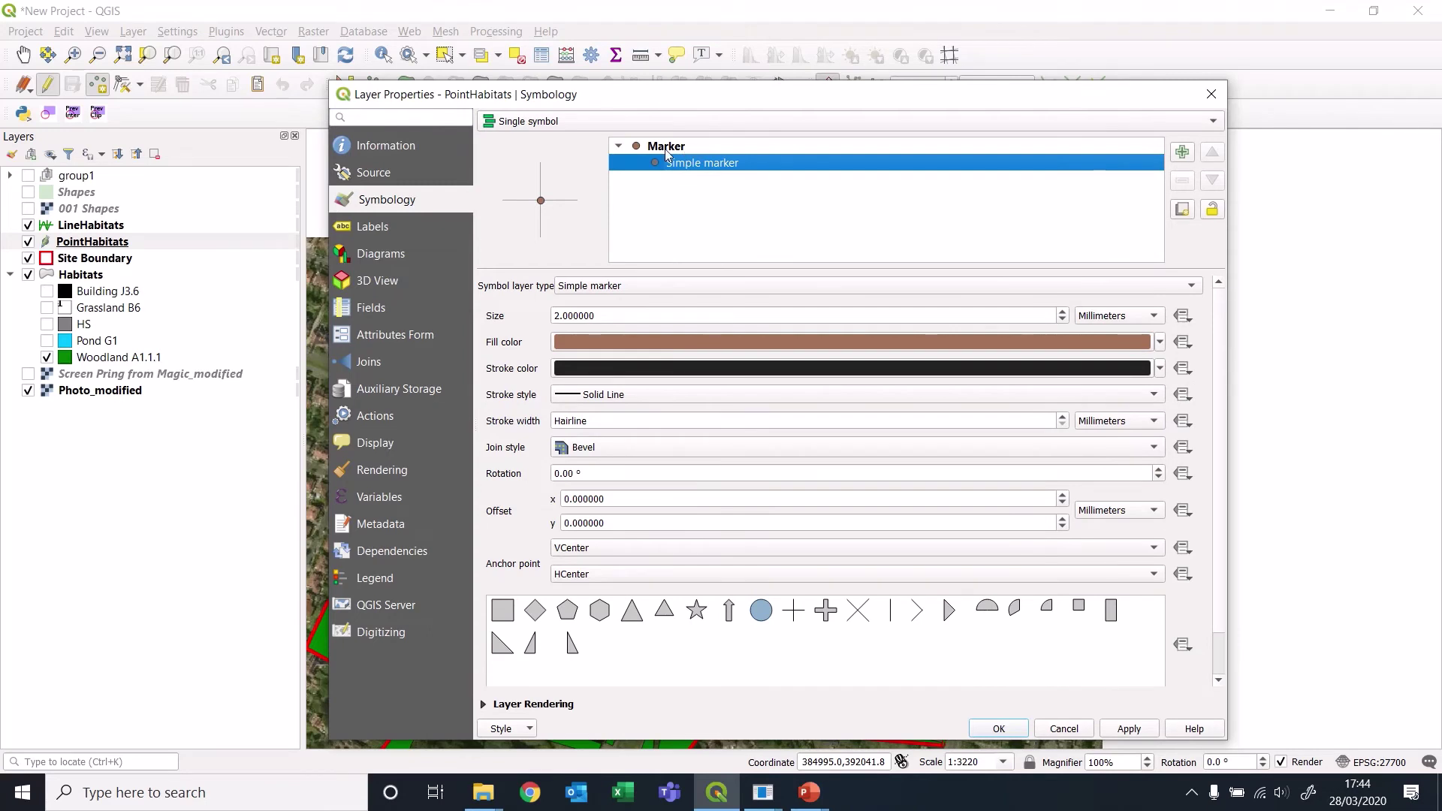
left_click(665, 148)
left_click(574, 125)
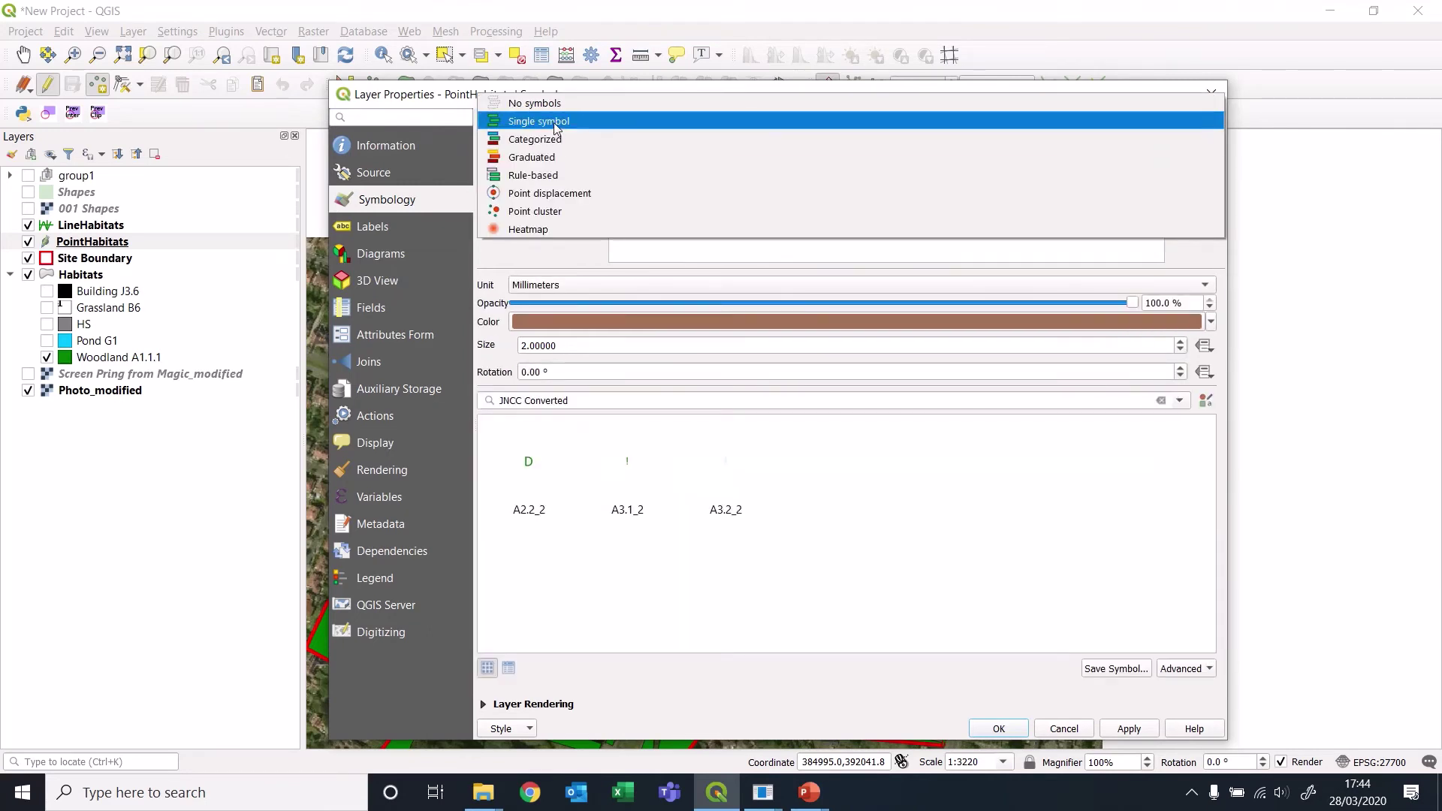
left_click(556, 123)
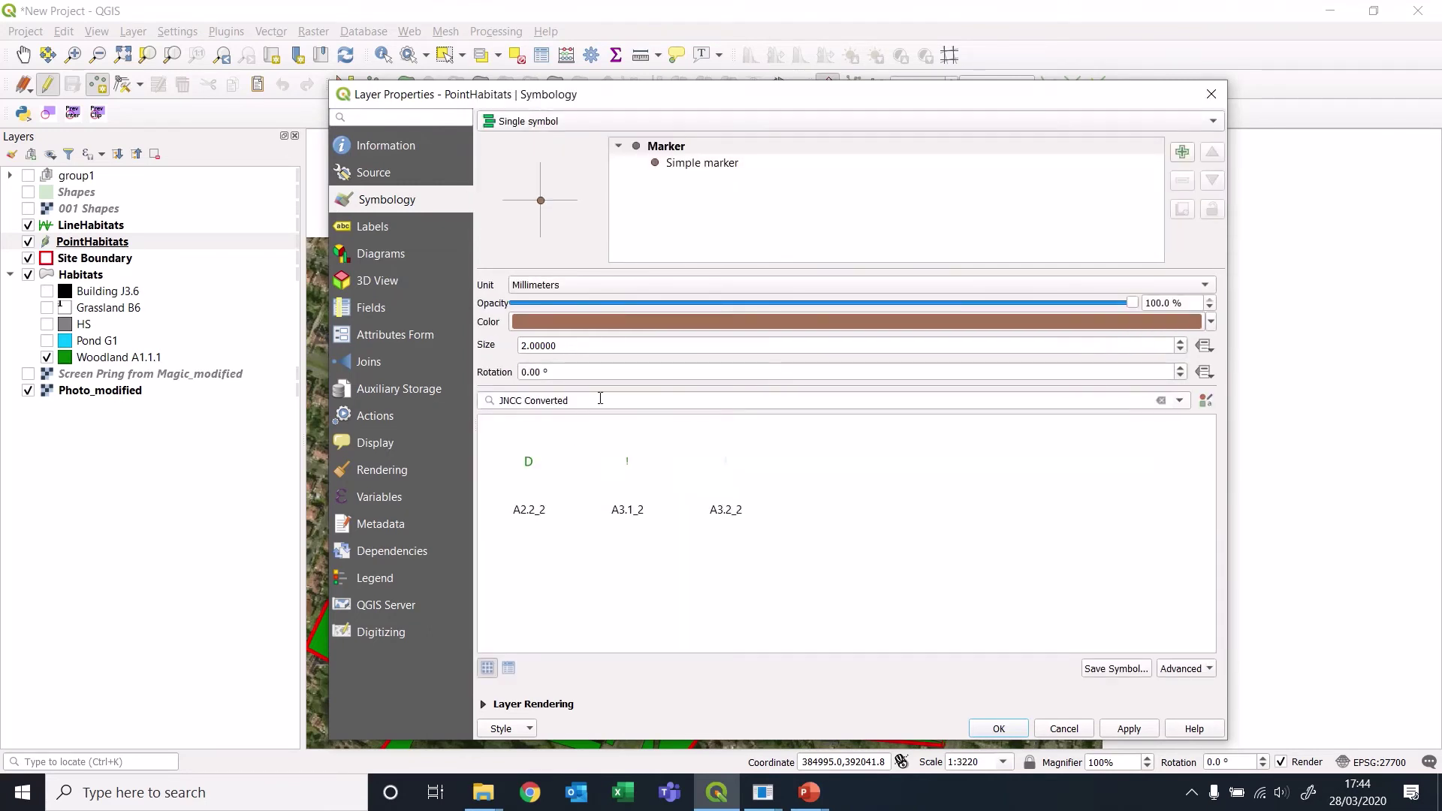
Filter the symbol library for a3.1 and apply the A3.1_2 symbol to the PointHabitats marker.
left_click_drag(600, 399, 495, 378)
key("BackSpace")
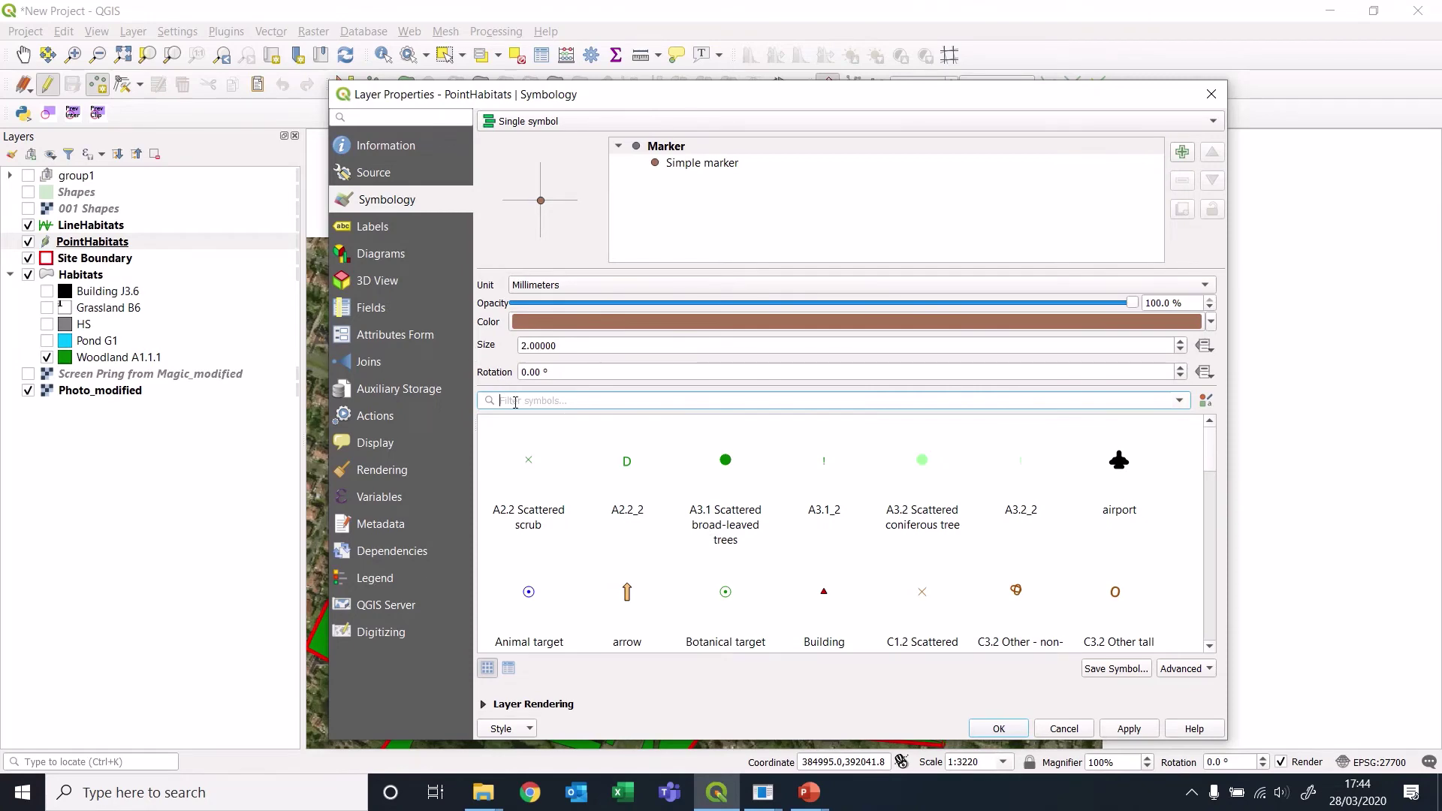
type("a3.1")
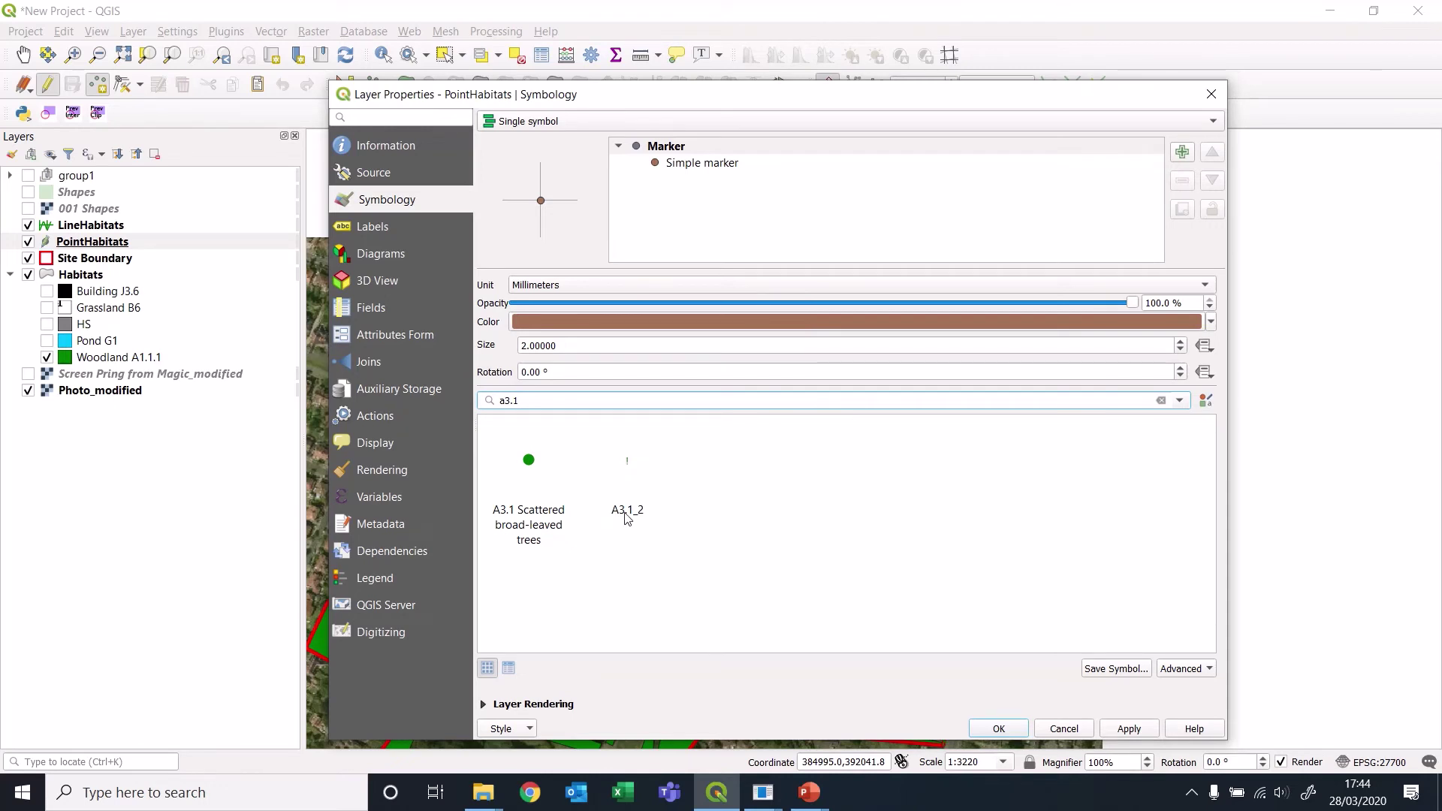
mouse_move(631, 469)
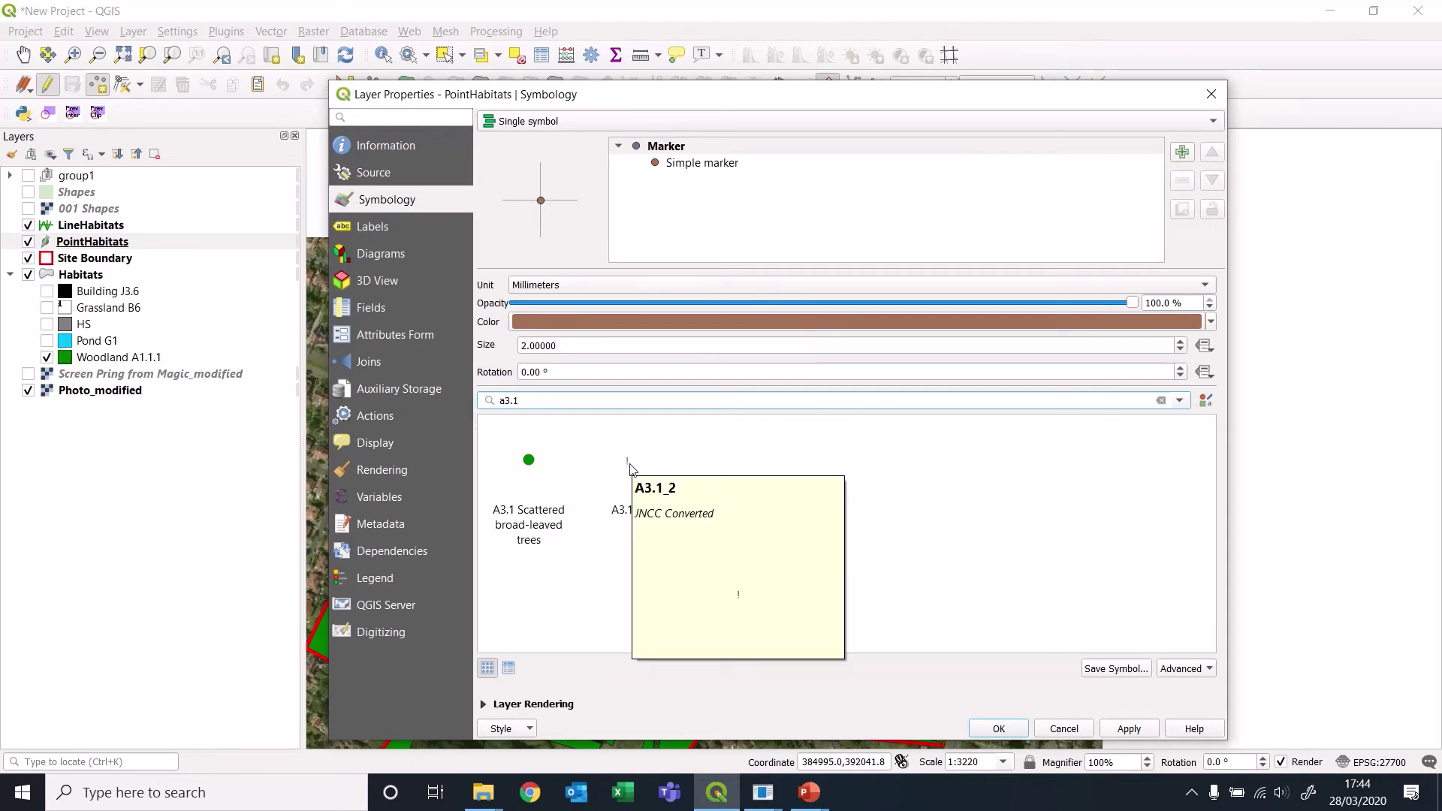
left_click(624, 516)
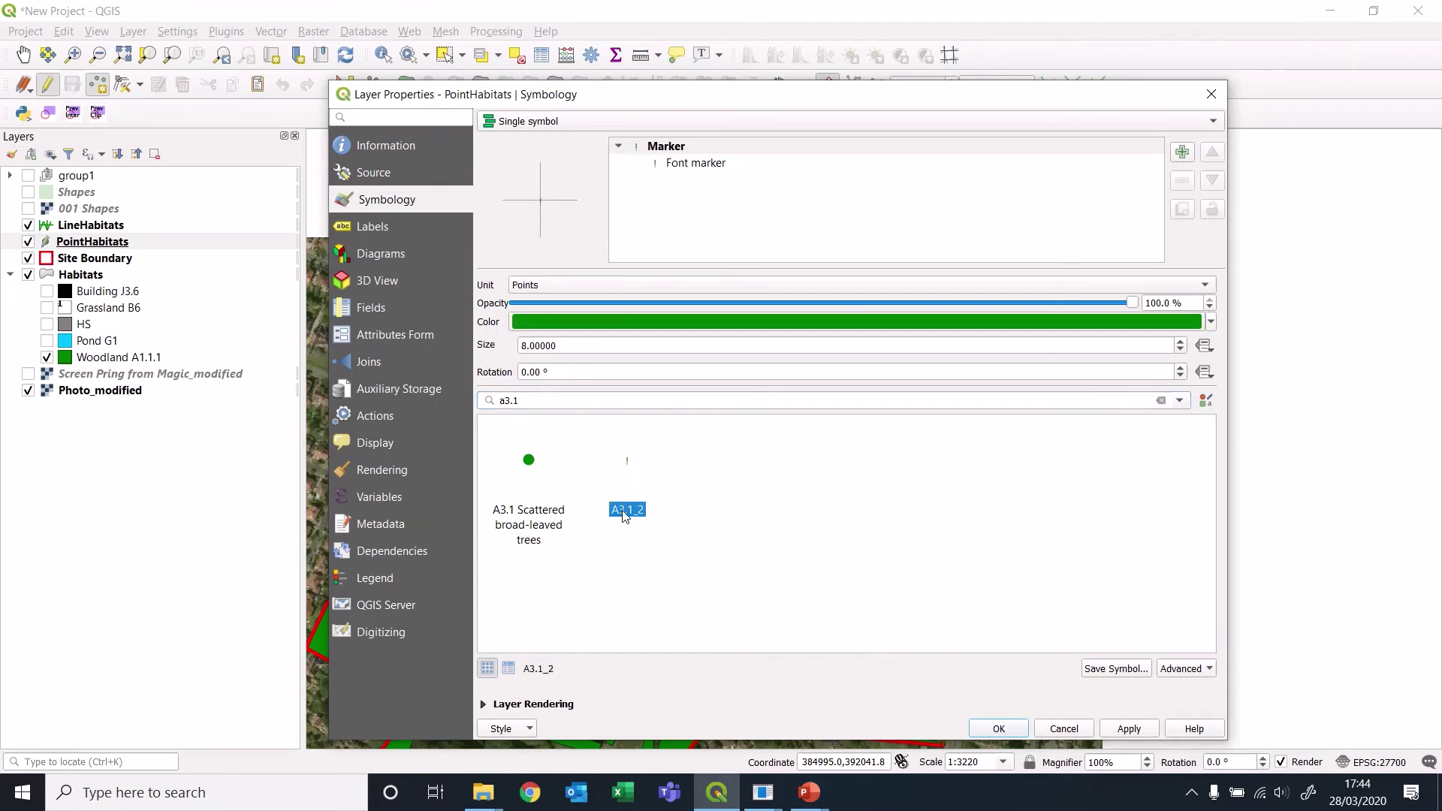
Examine the A3.1_2 font marker's settings and the available symbol layer types.
left_click(665, 149)
left_click(697, 164)
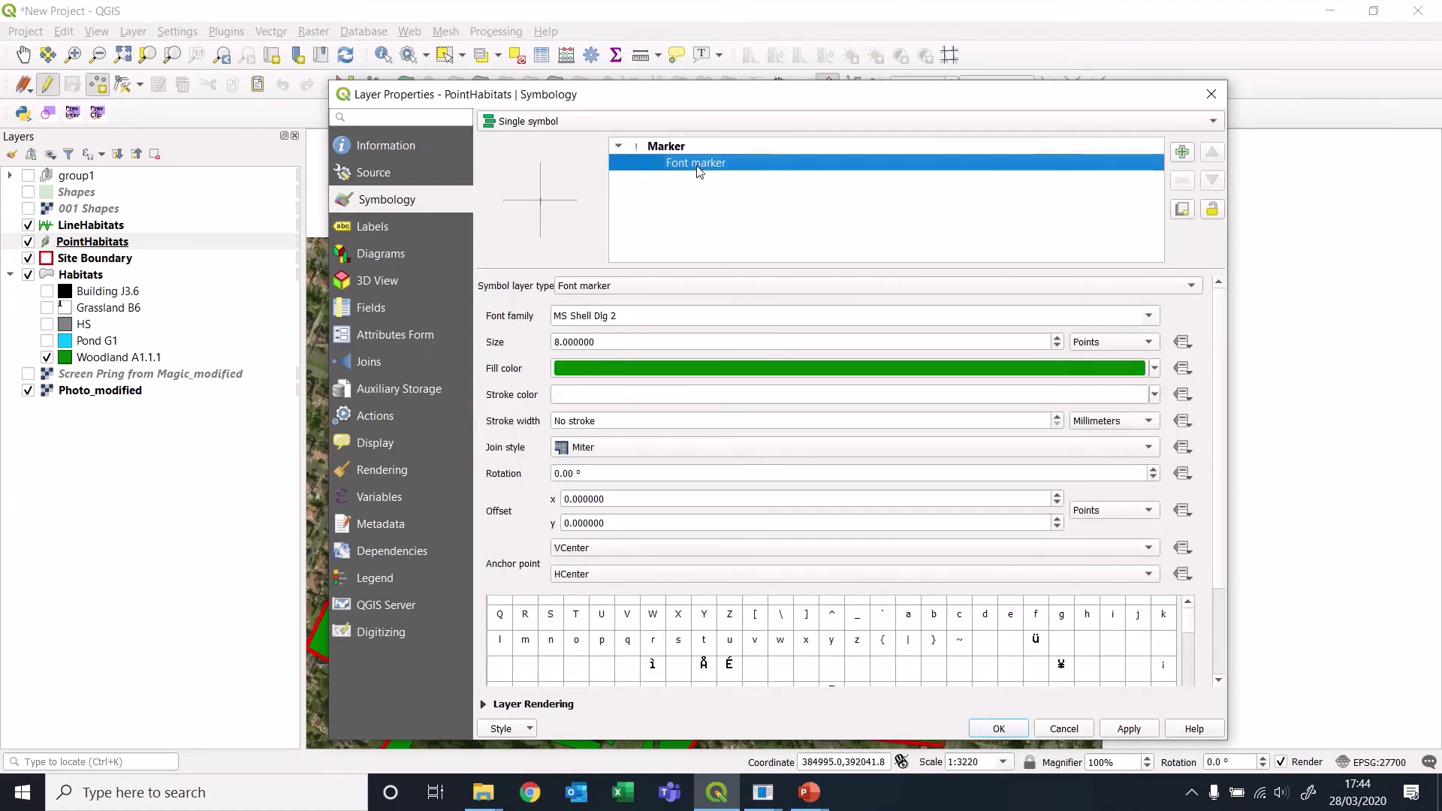
left_click(1193, 287)
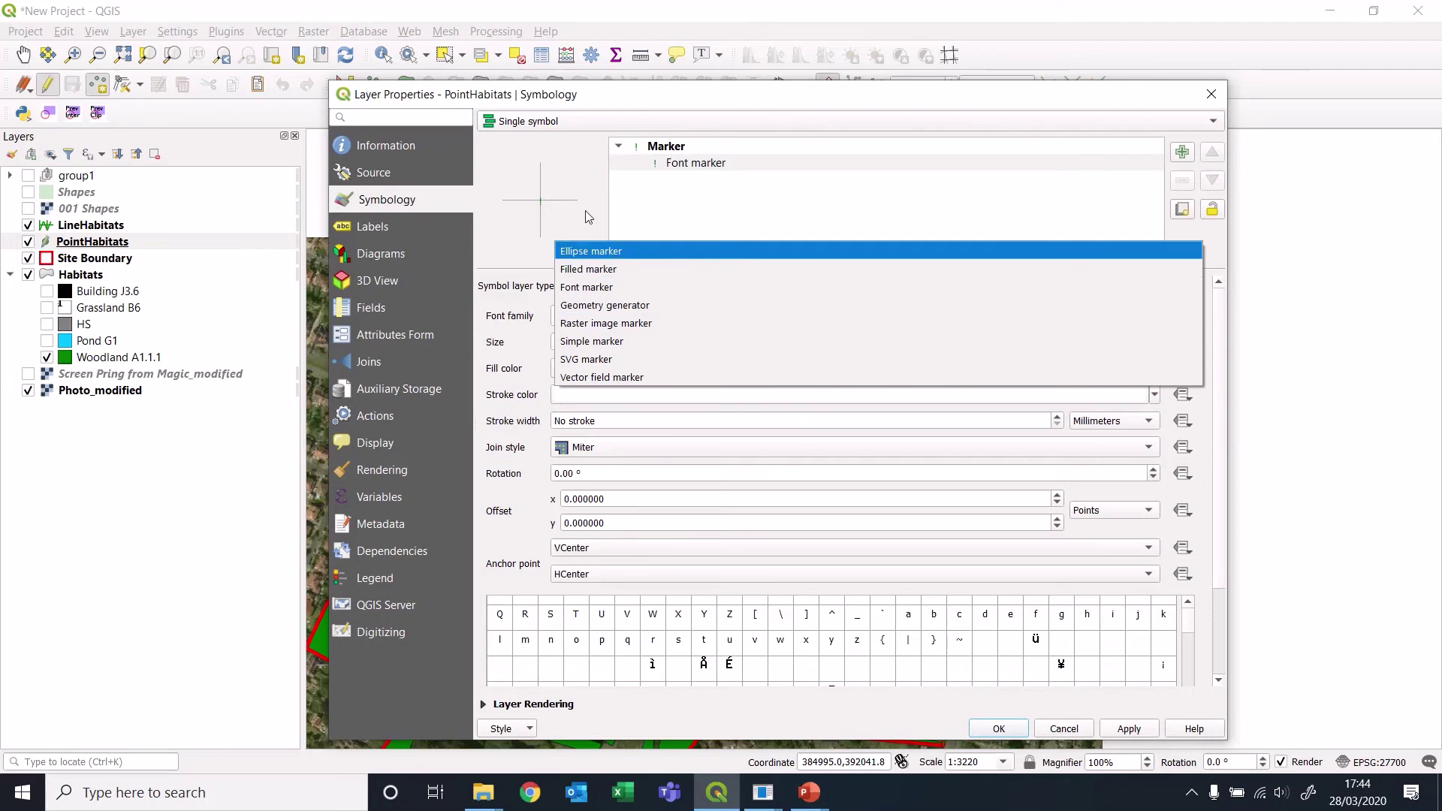
left_click(584, 184)
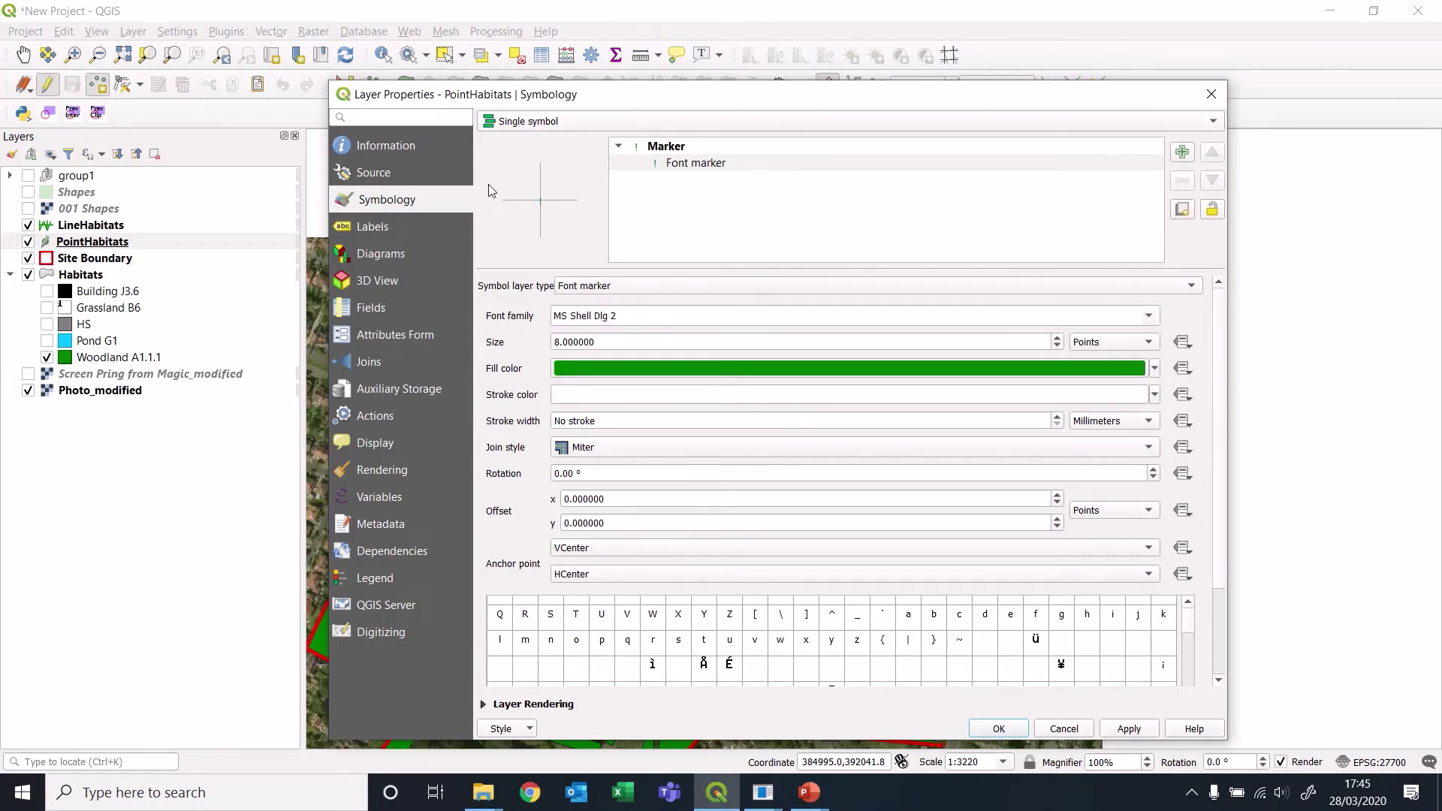
Filter the symbol library for a3.1 again and apply A3.1 Scattered broad-leaved trees to the marker.
left_click(662, 147)
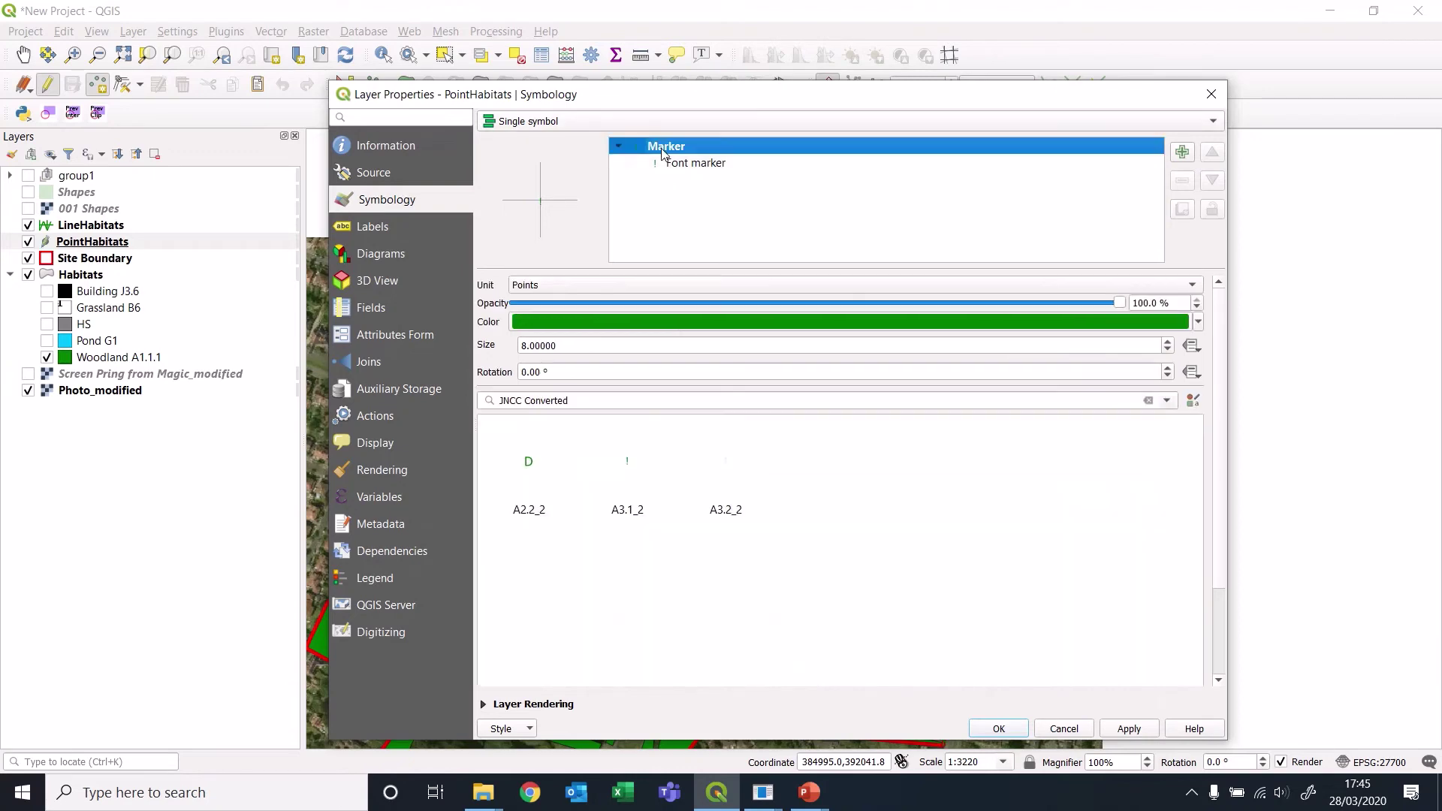
left_click(576, 395)
key("ctrl+a")
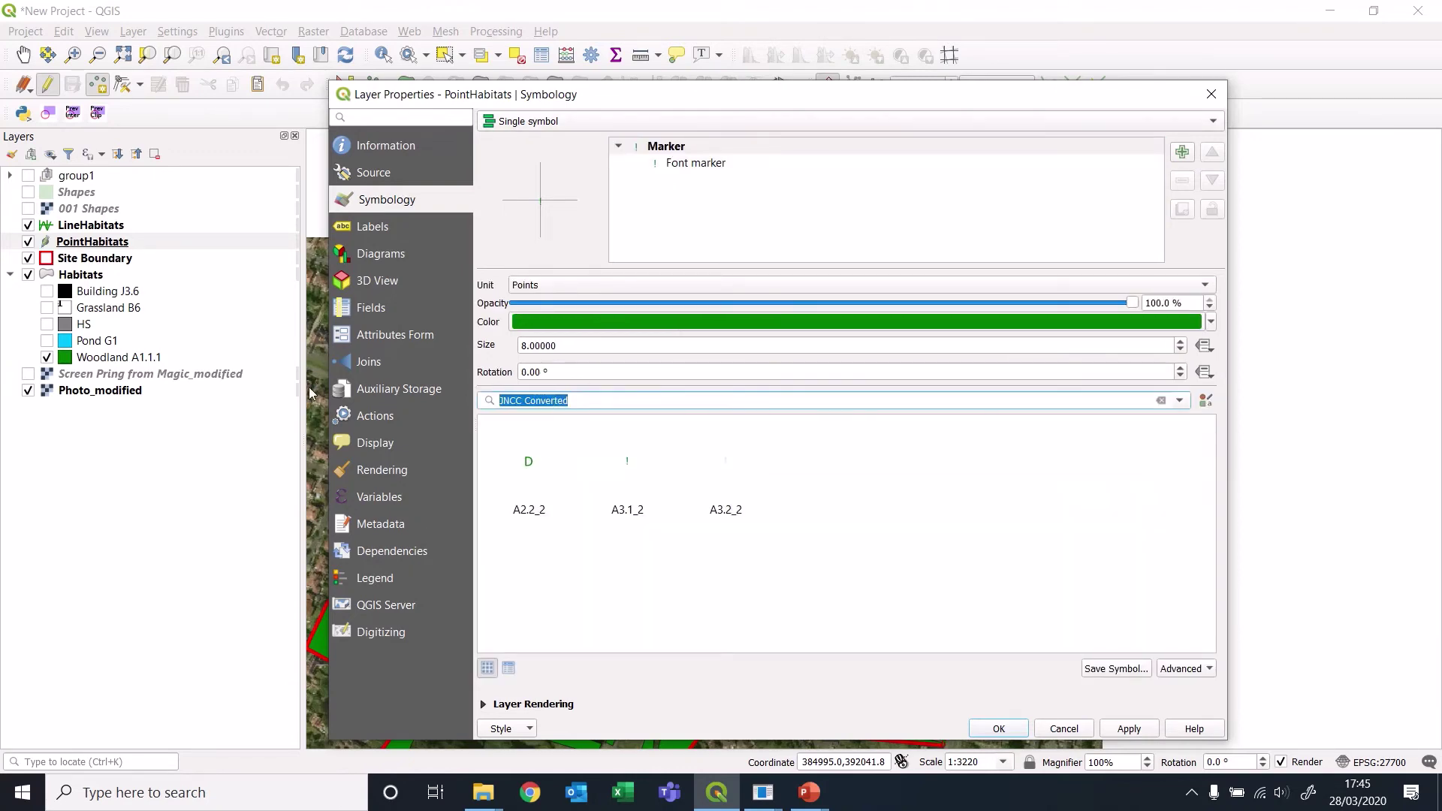
key("BackSpace")
type("a3.1")
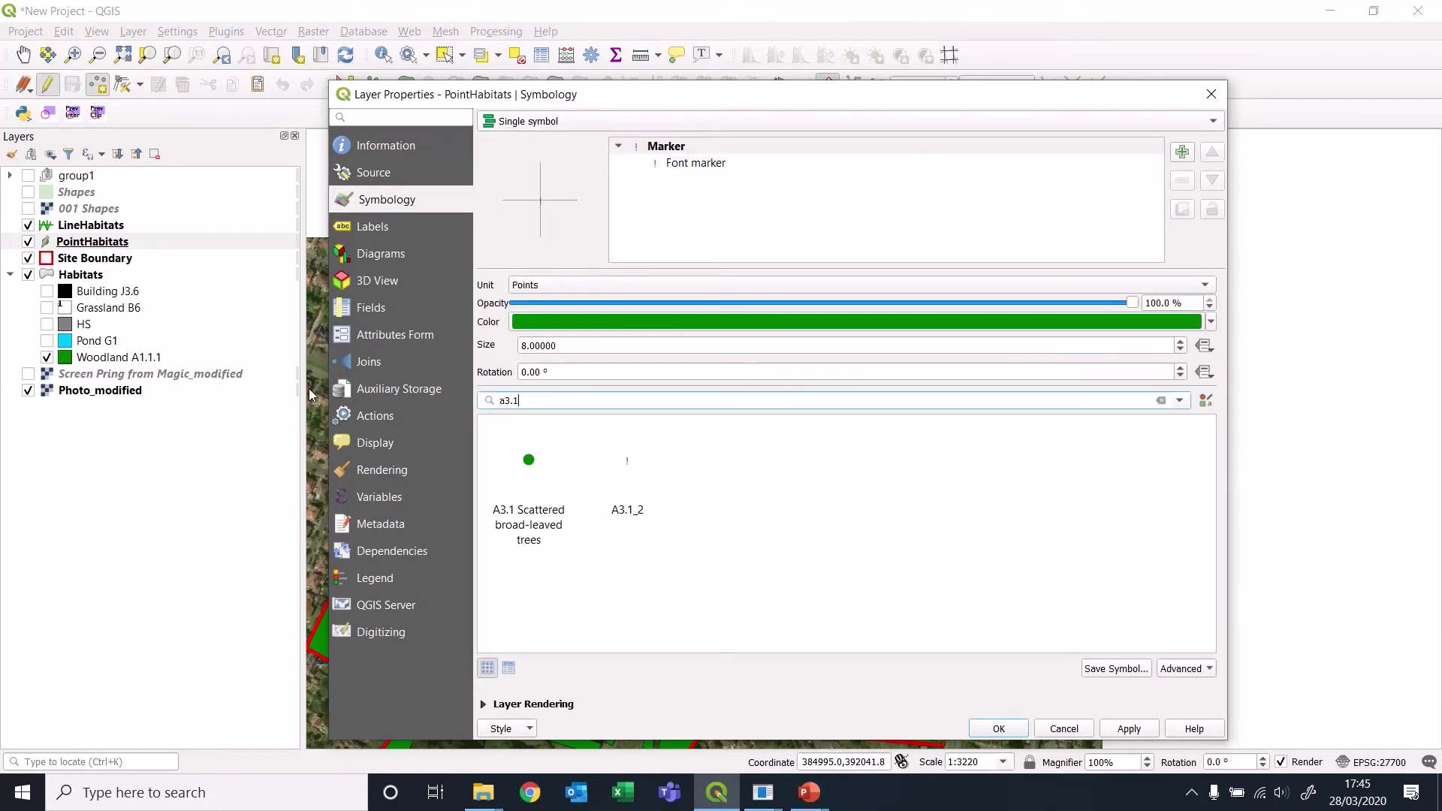
left_click(531, 488)
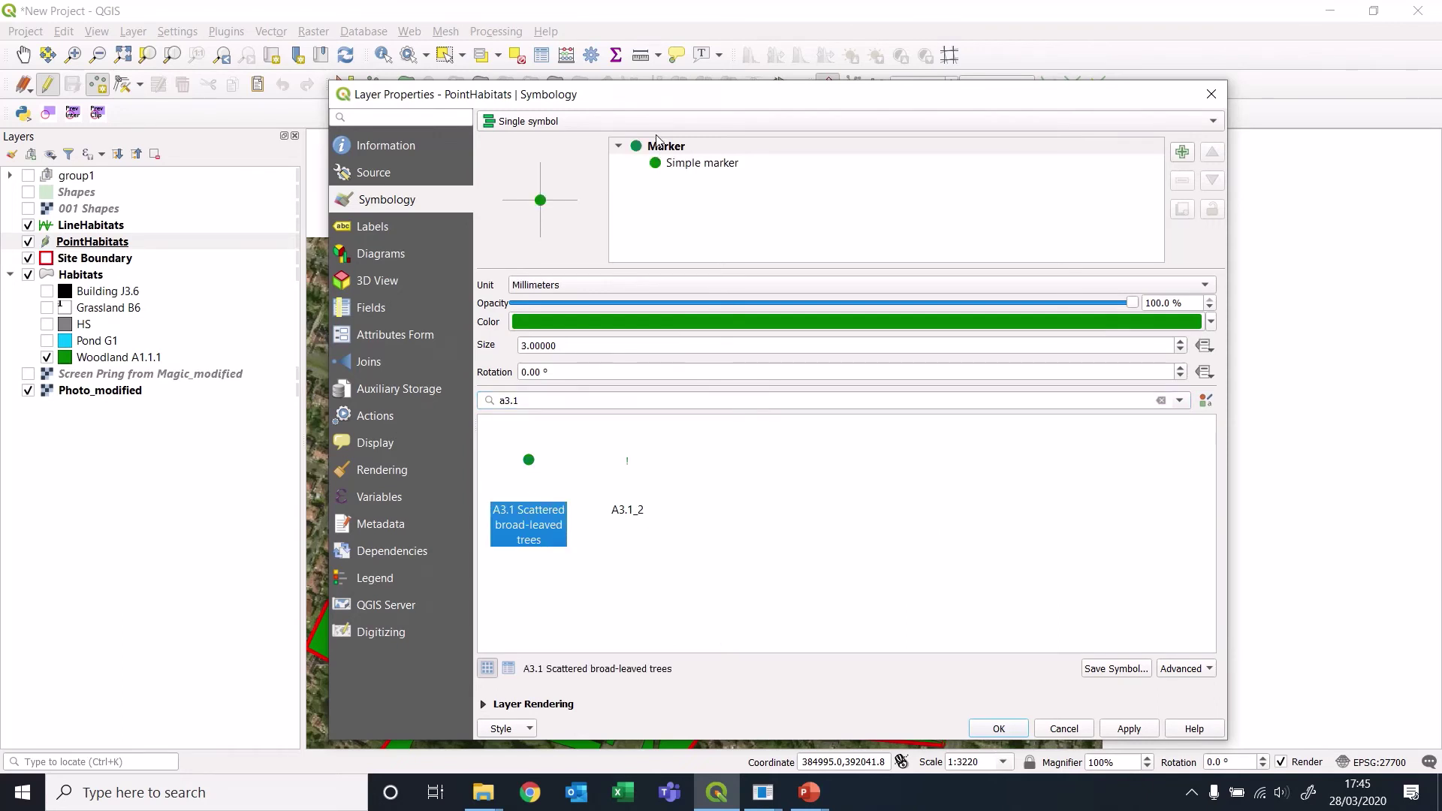
Copy the green fill color of the A3.1 Scattered broad-leaved trees simple marker.
left_click(689, 166)
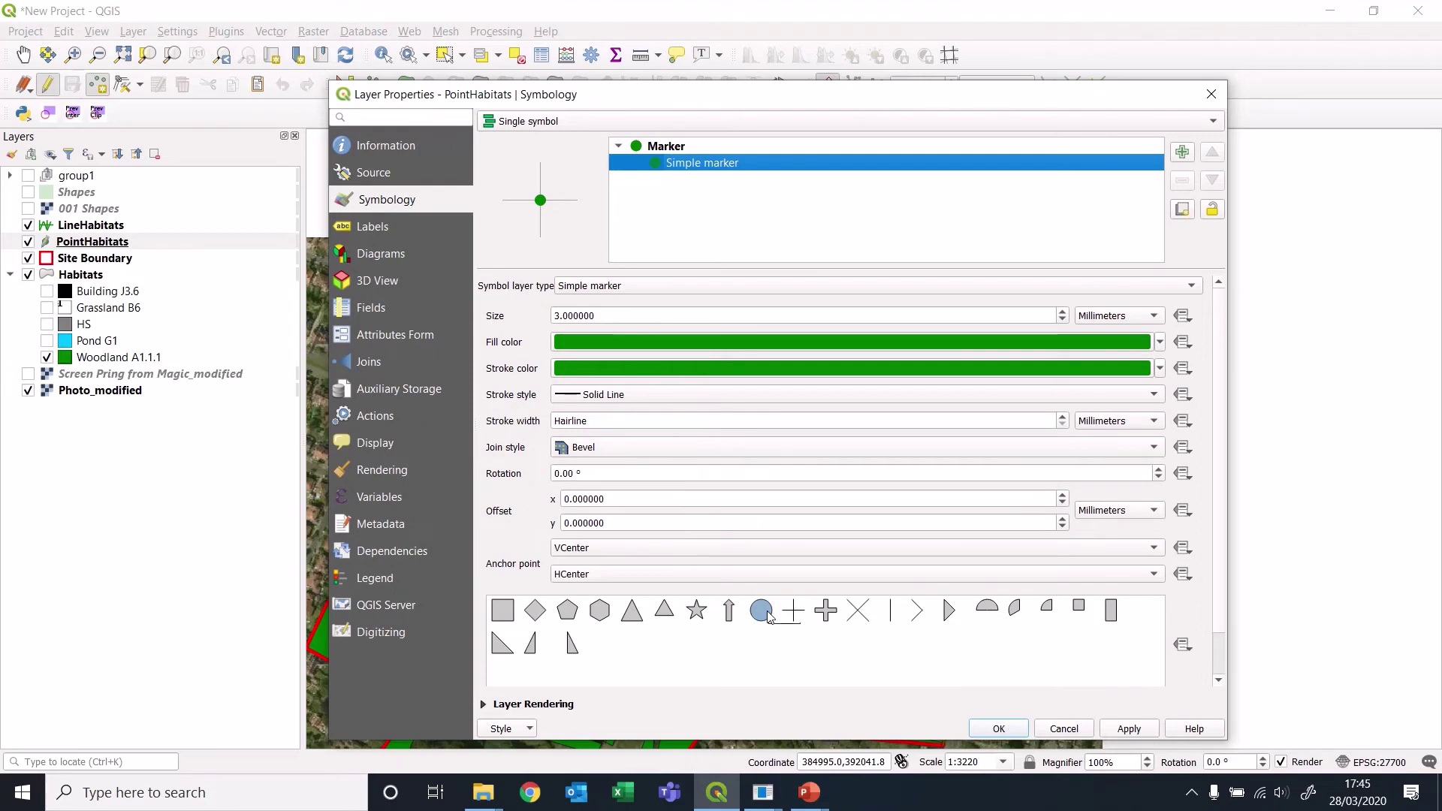
left_click(1160, 342)
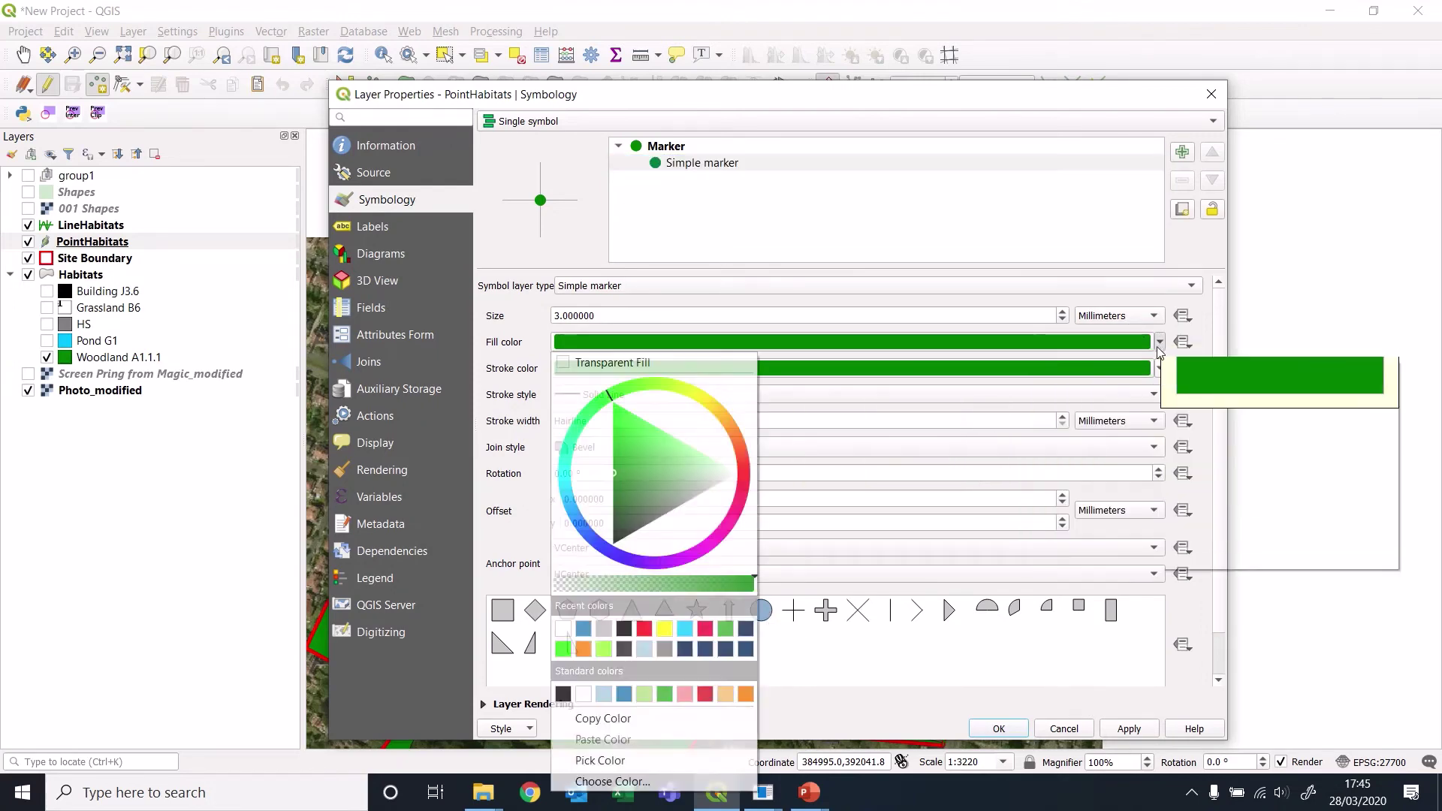
left_click(605, 721)
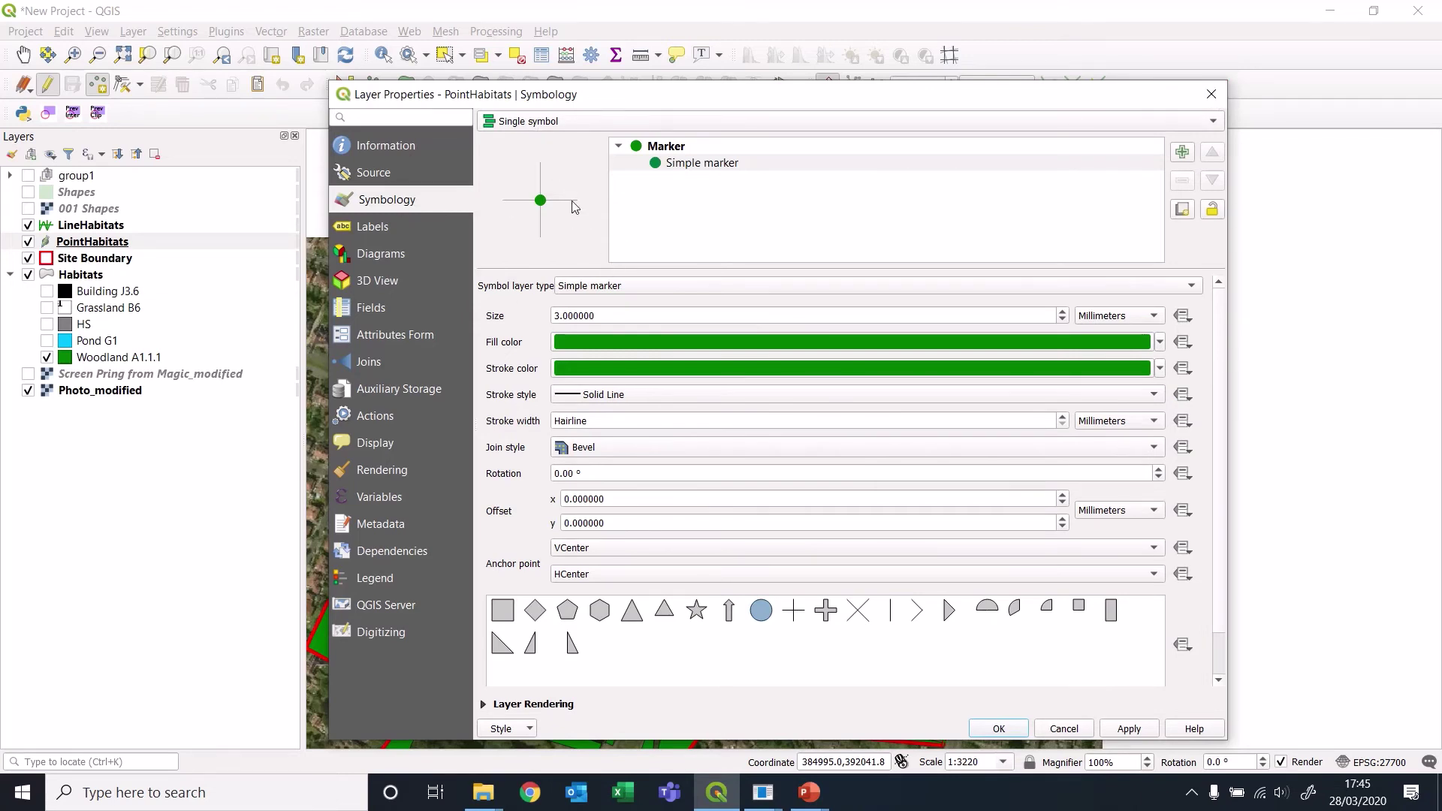
Switch the marker back to the A3.1_2 symbol, filtering the symbol library for a3.1.
left_click(647, 148)
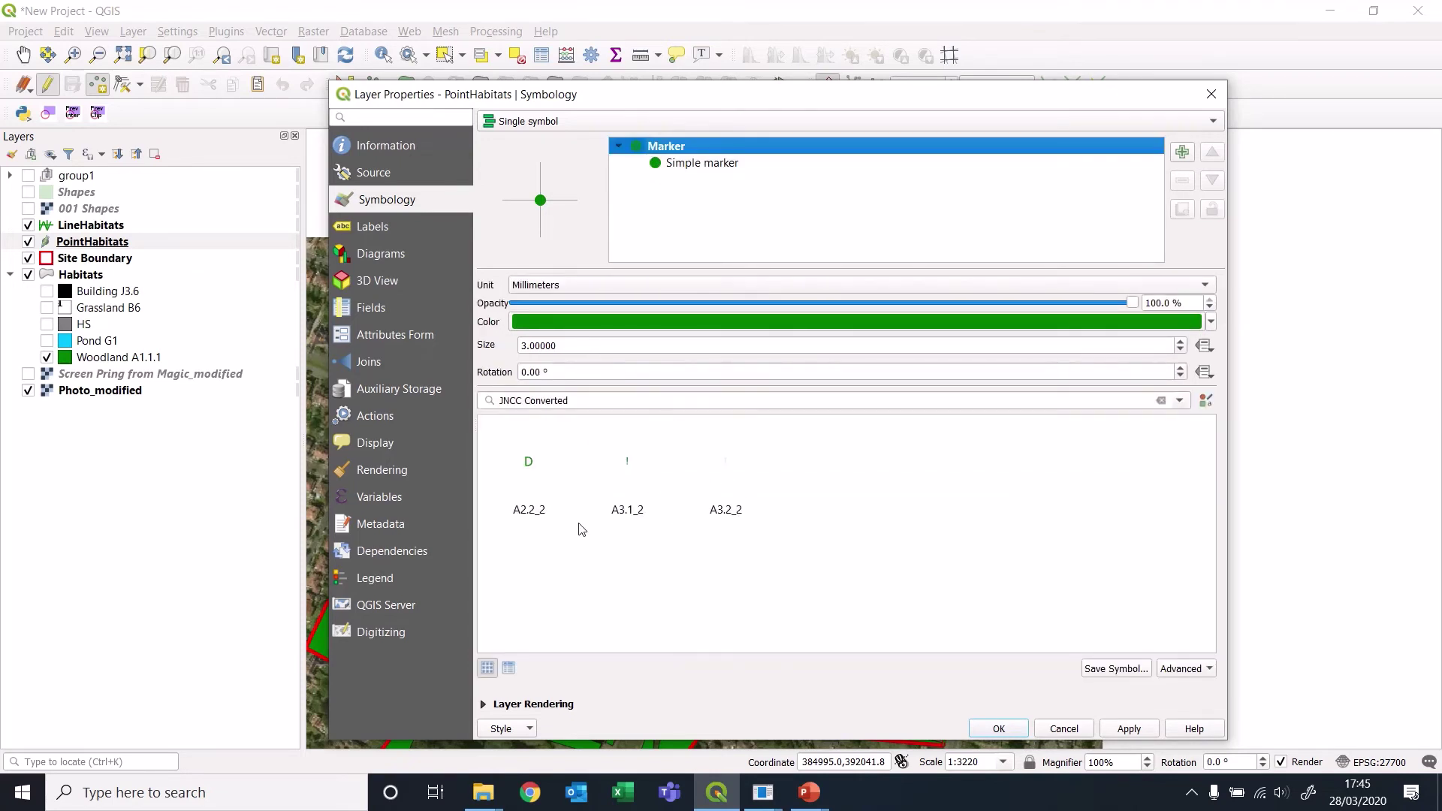
left_click(591, 405)
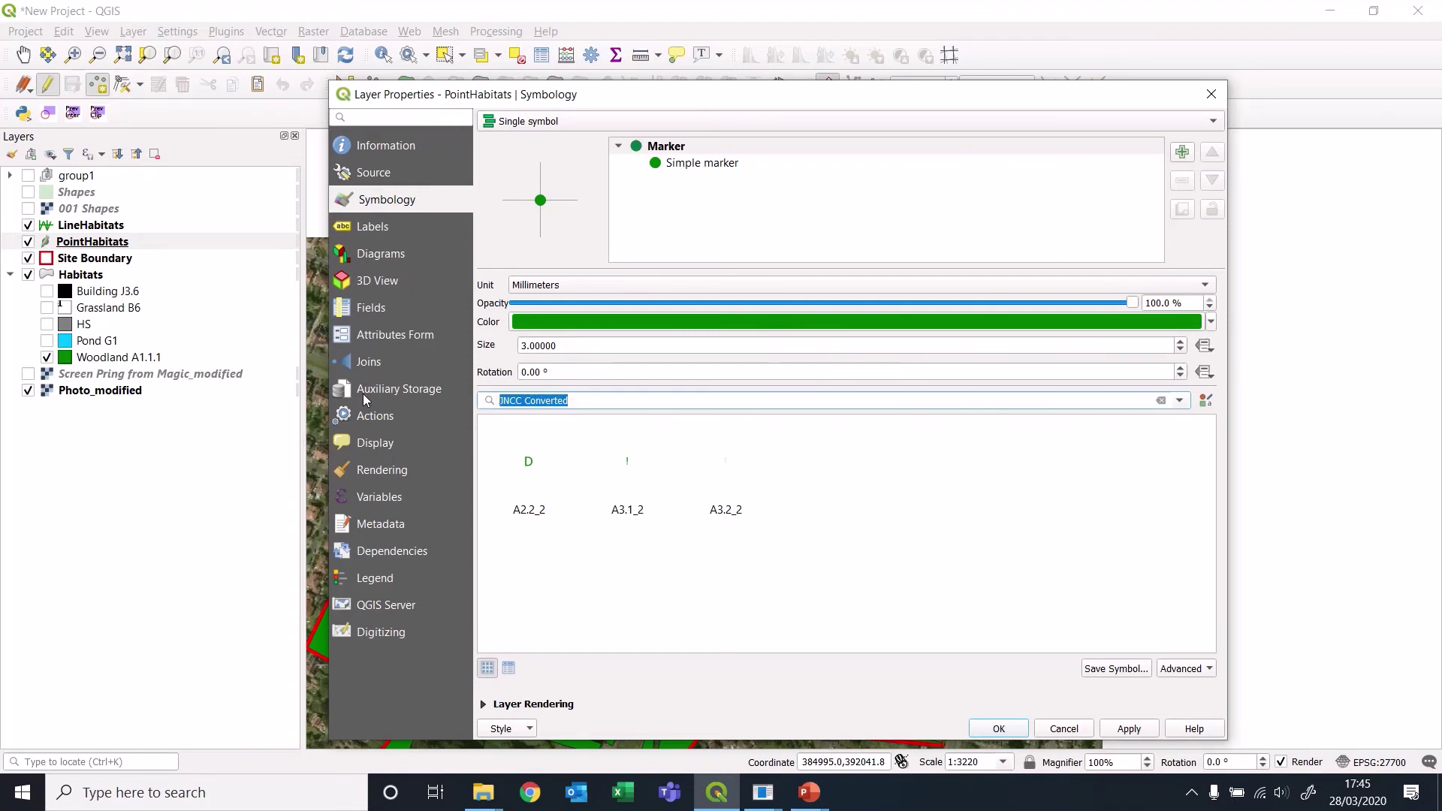
type("a3.")
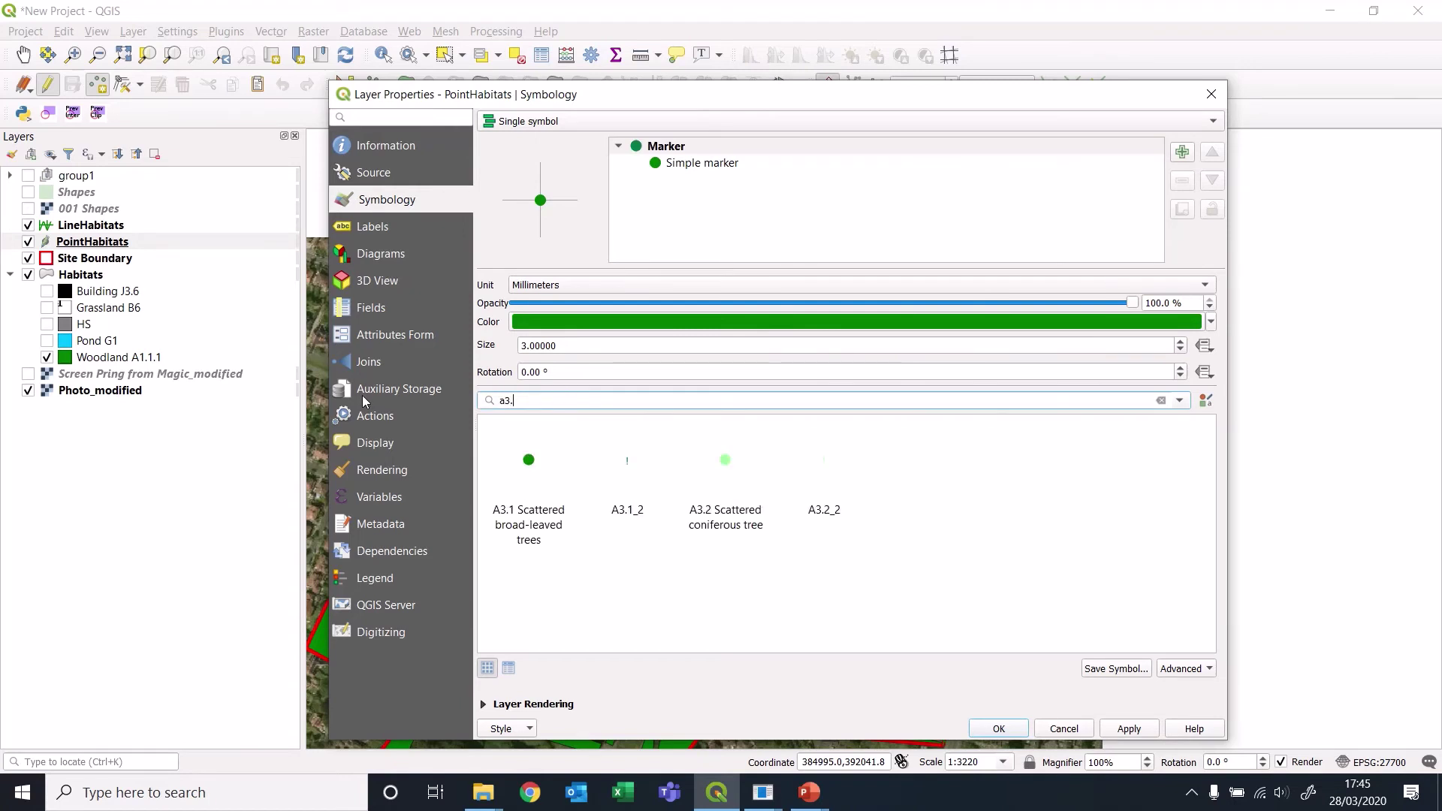
type("1")
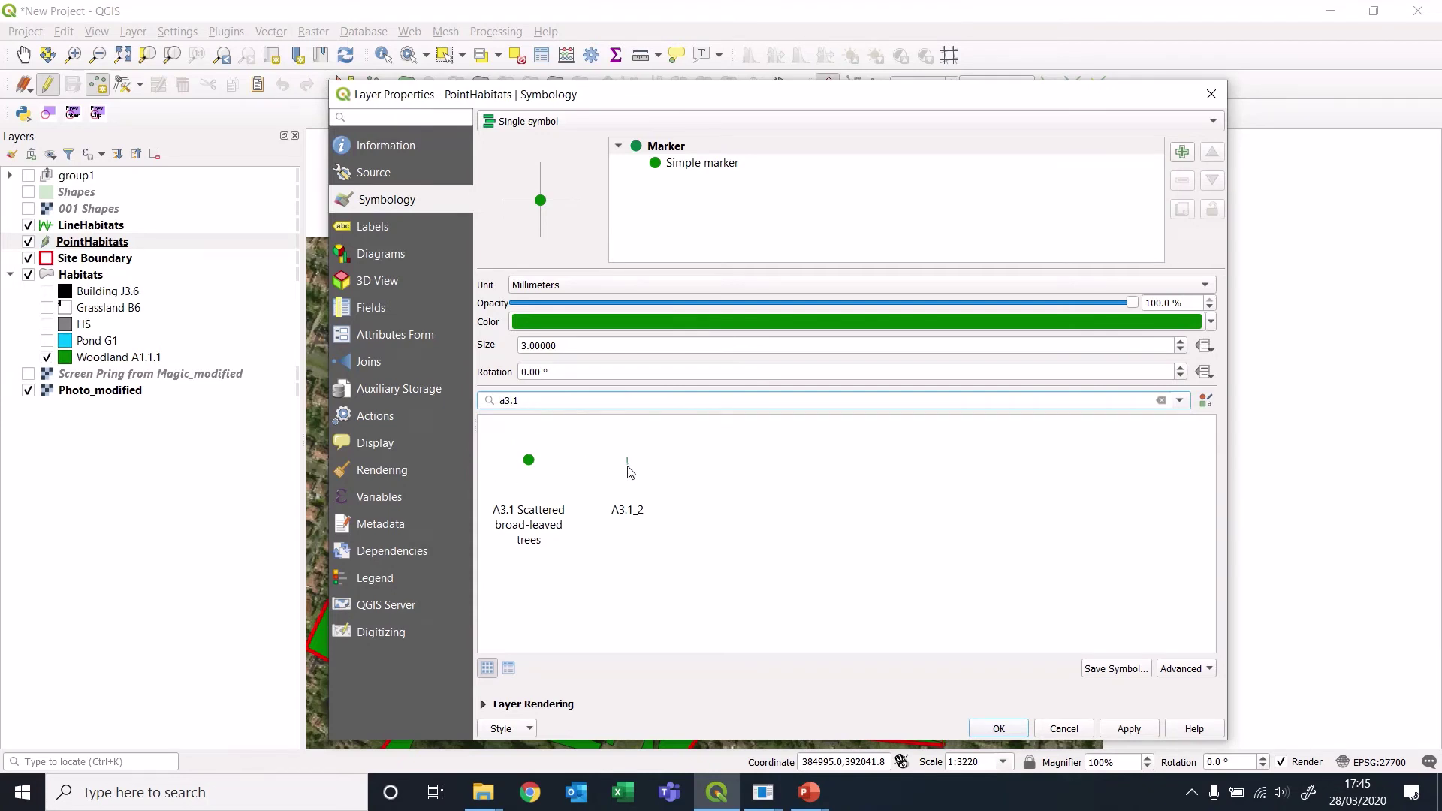
mouse_move(629, 471)
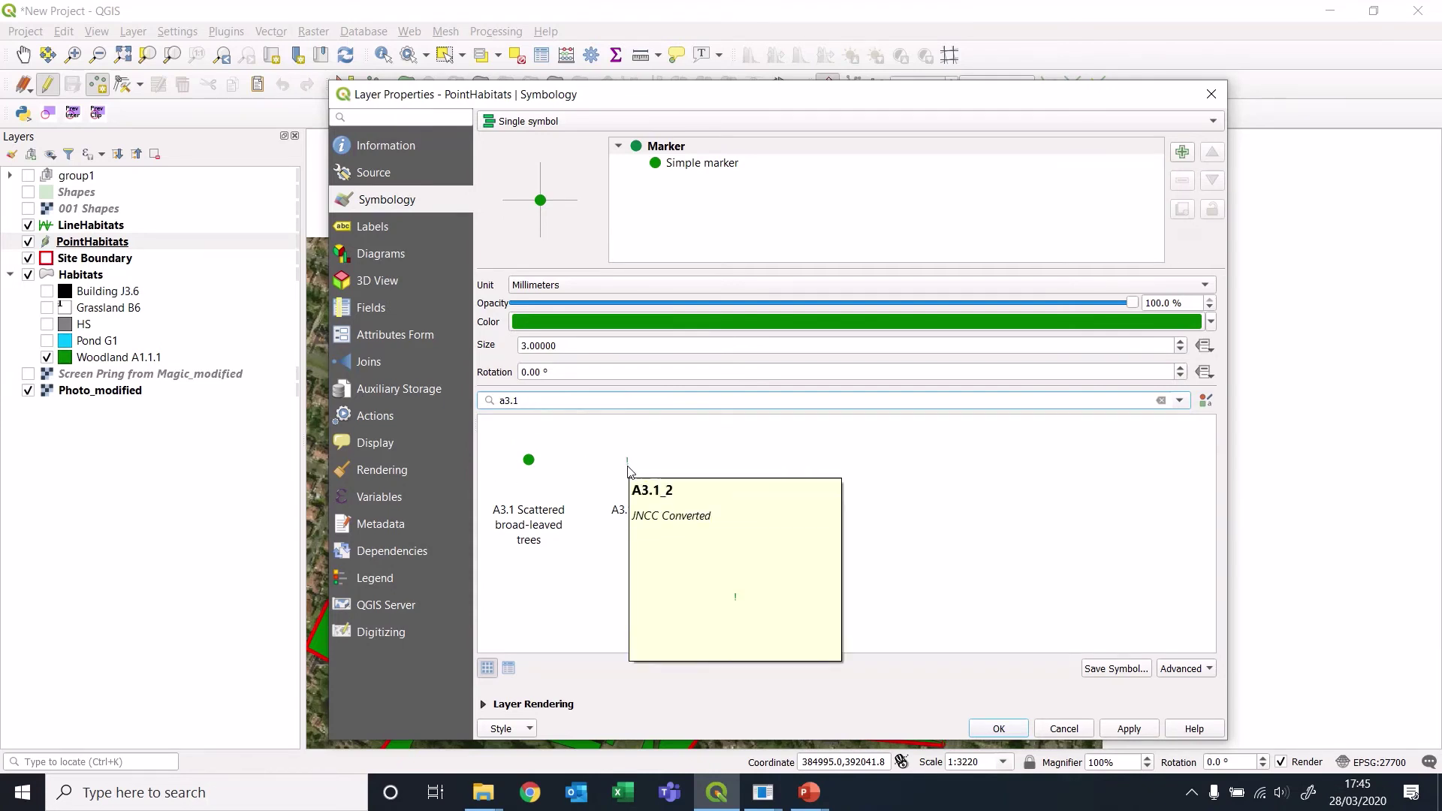
left_click(629, 466)
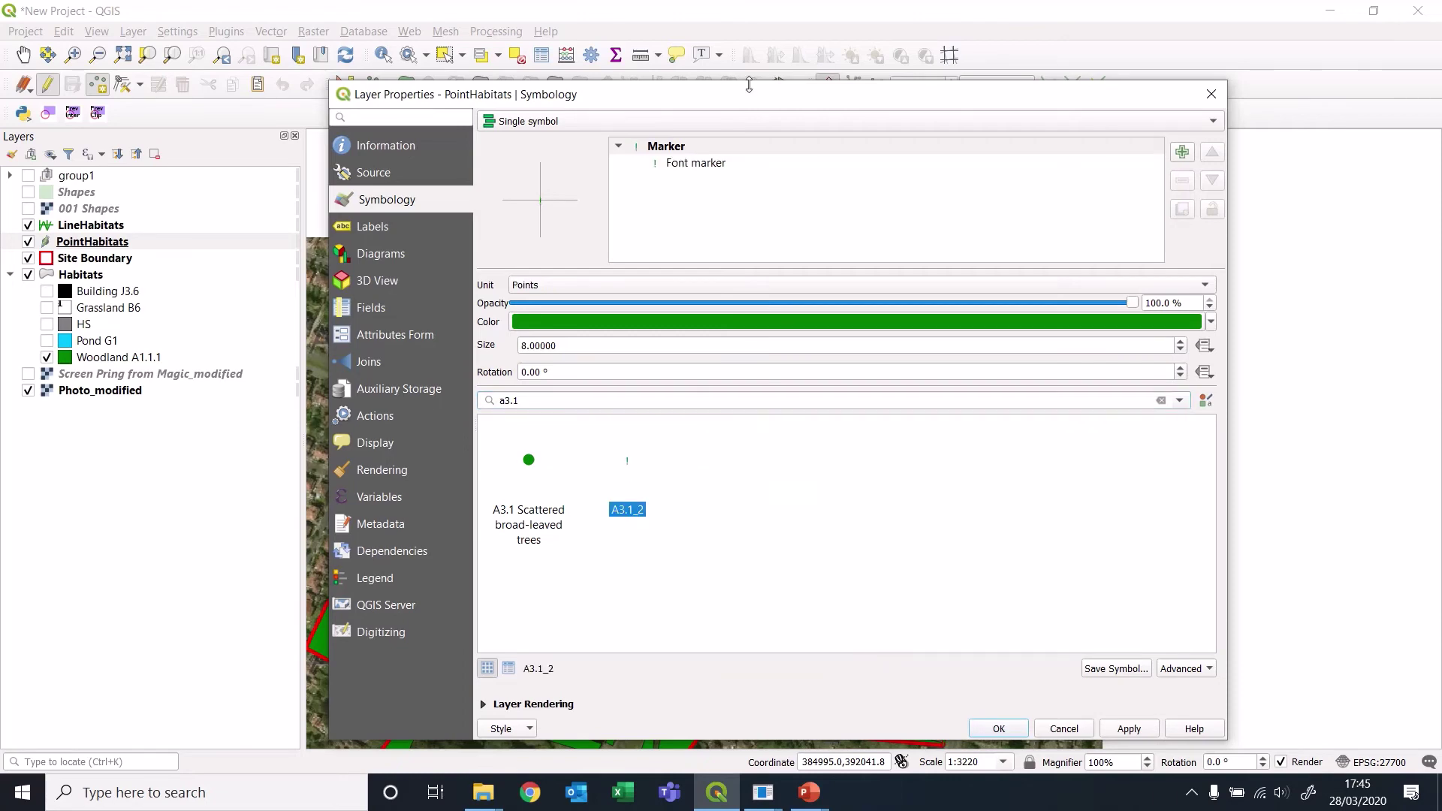
Change the A3.1_2 font marker to a Simple marker and paste the copied green as its fill color.
left_click(689, 164)
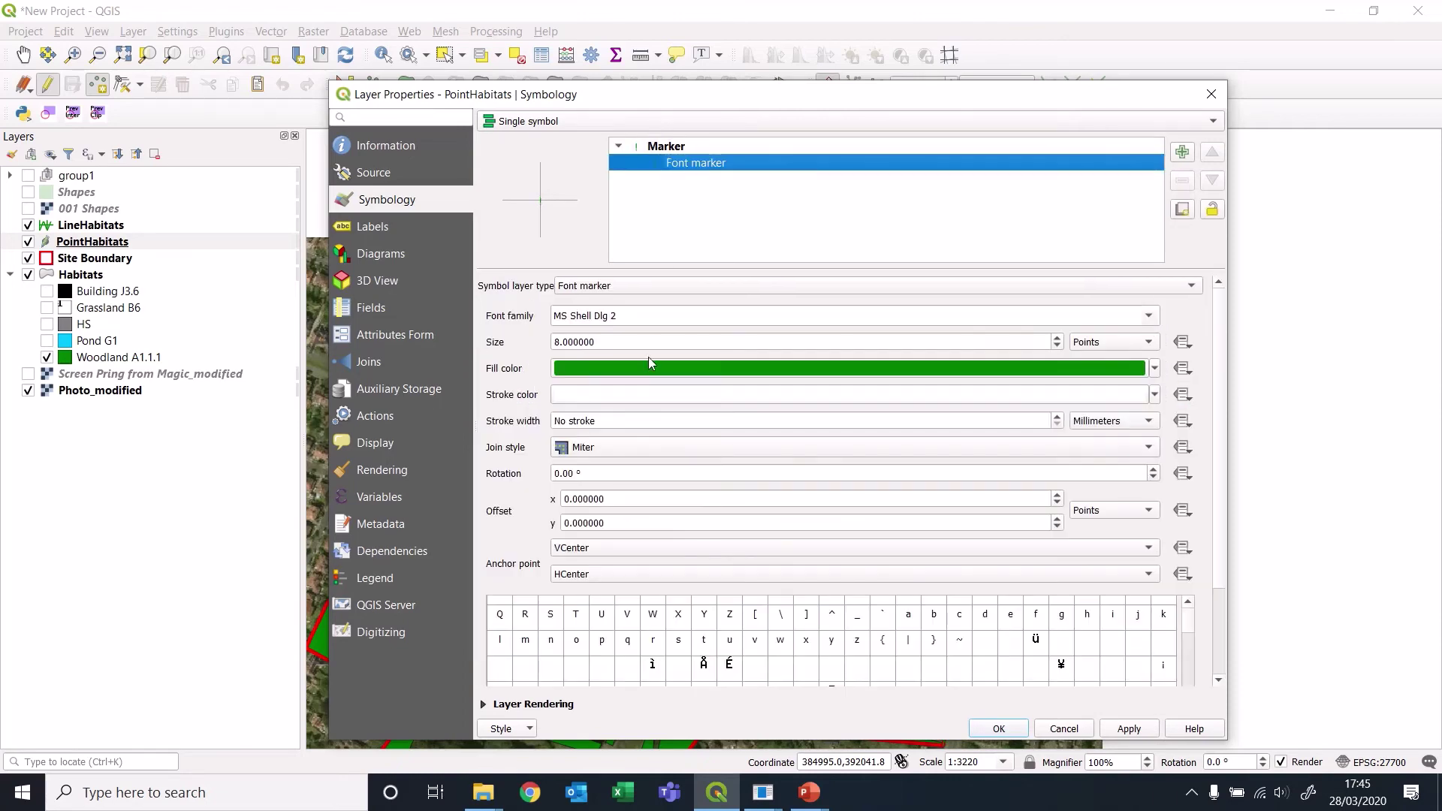
left_click(624, 285)
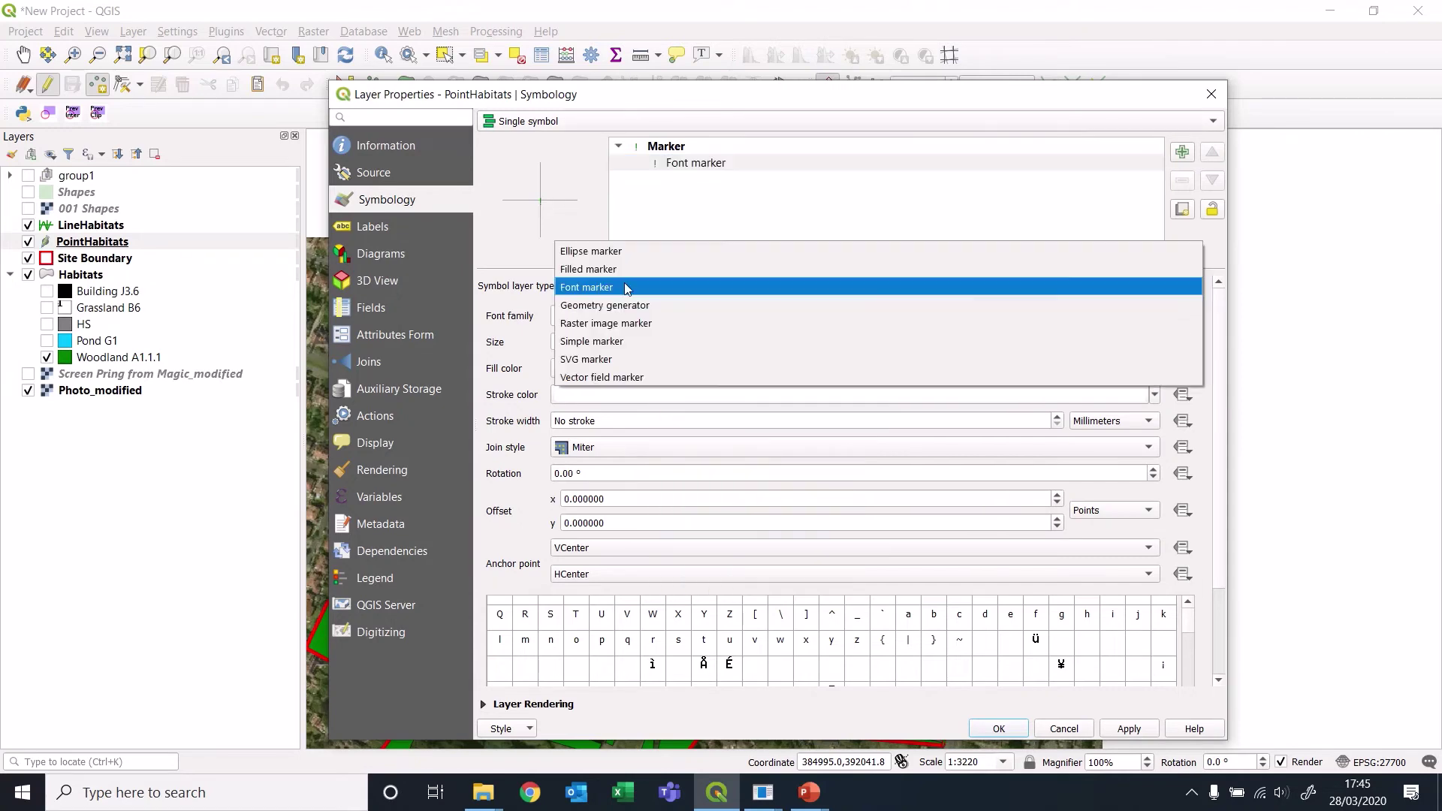
left_click(613, 341)
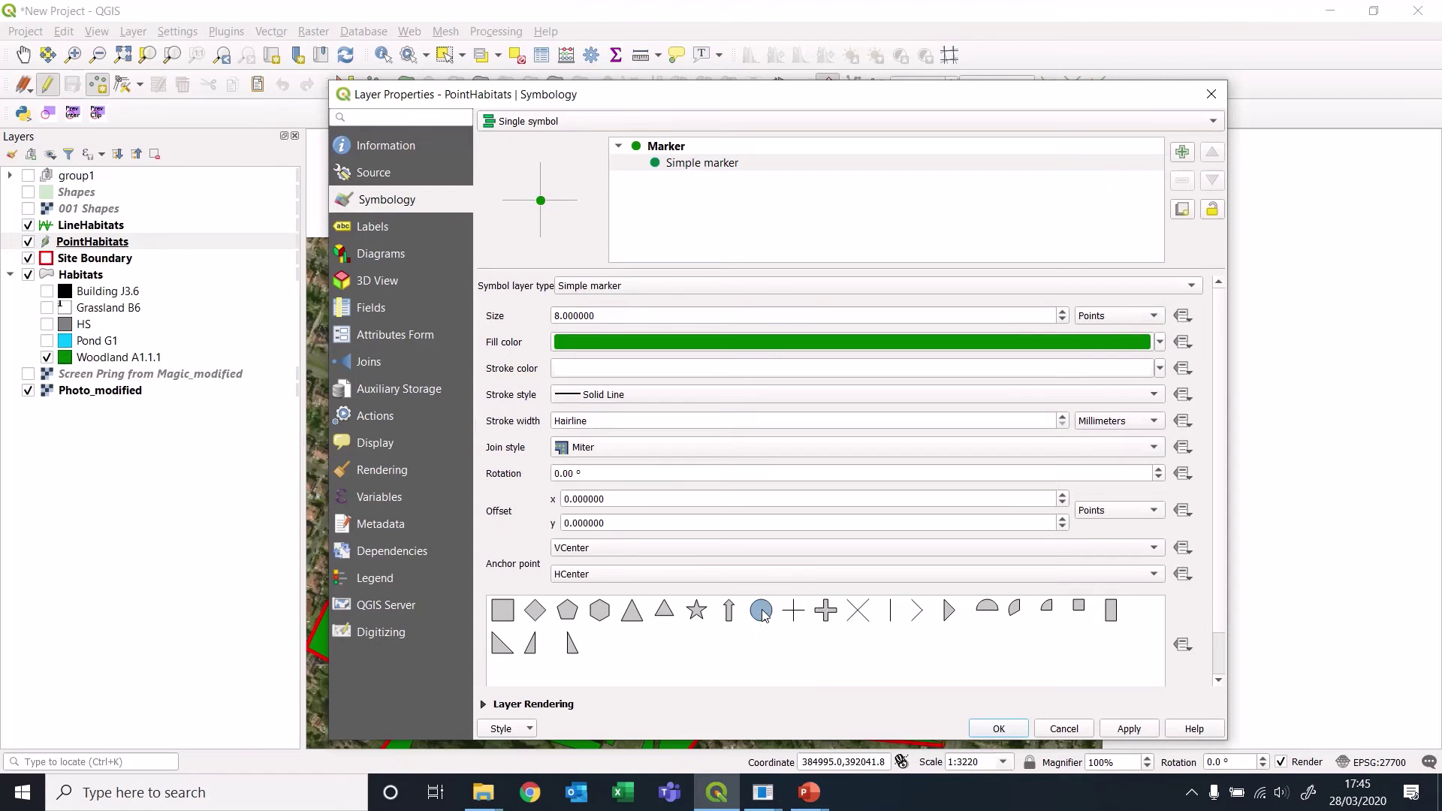
left_click(1160, 343)
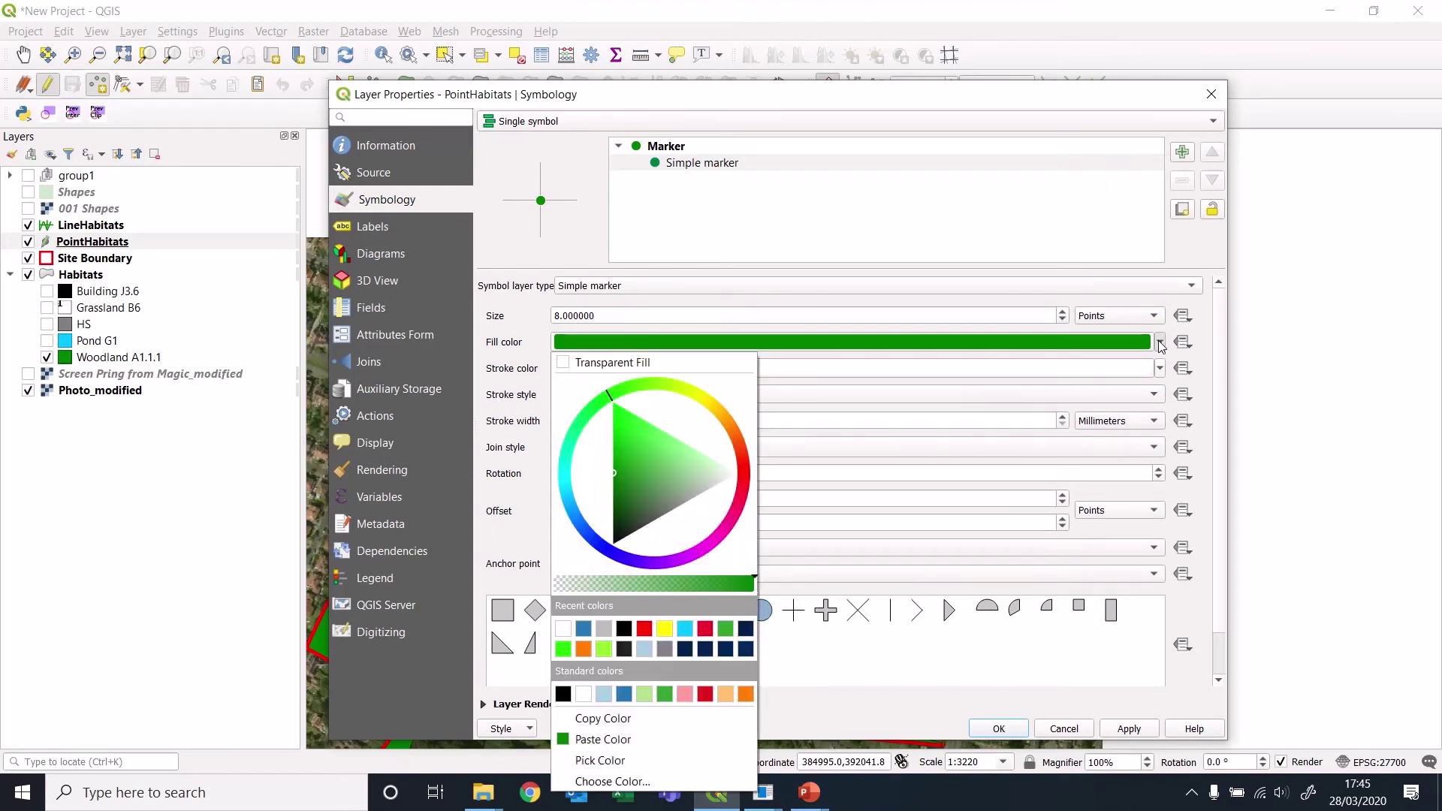
left_click(603, 741)
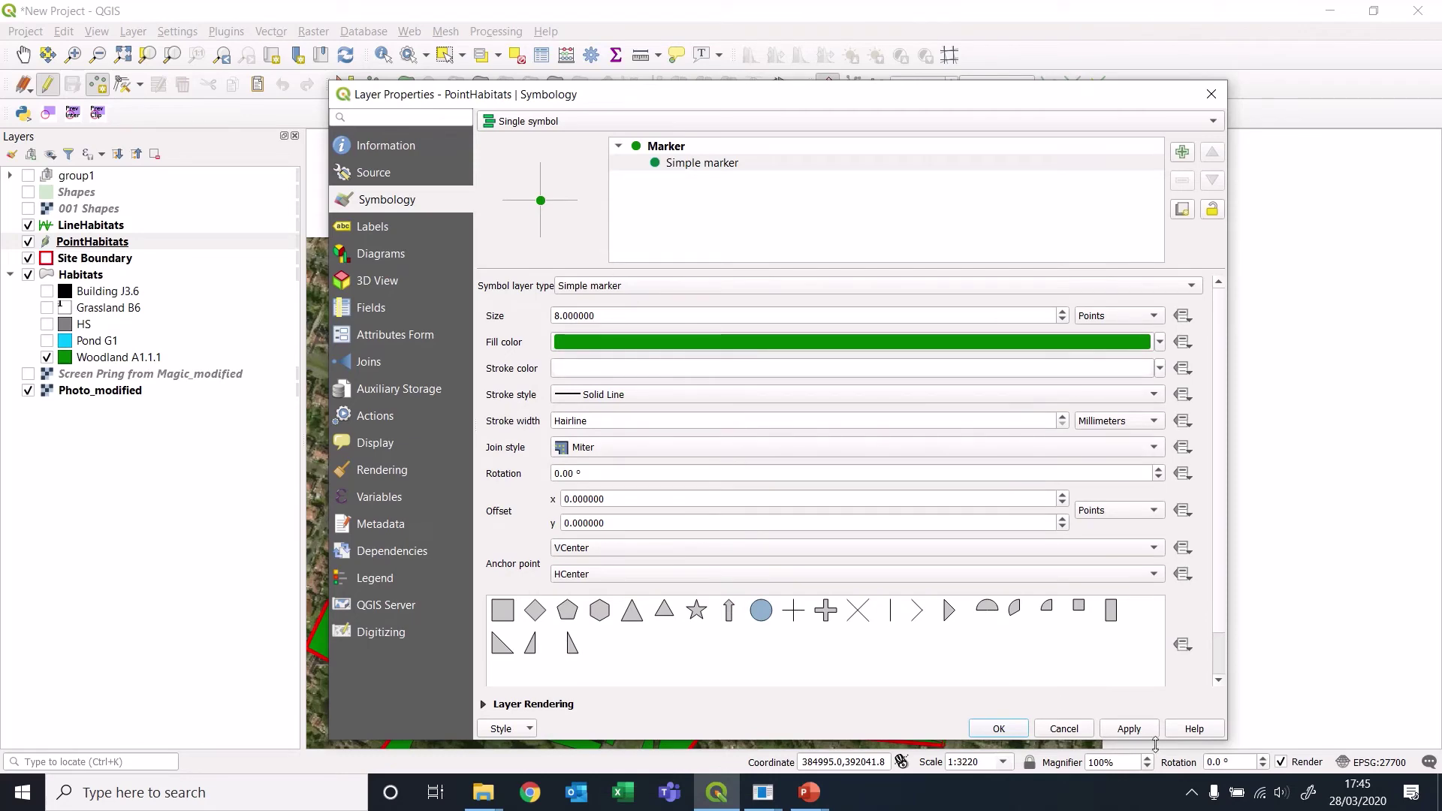
Apply the green simple marker style to the PointHabitats layer and close its properties.
left_click(1135, 730)
left_click(997, 735)
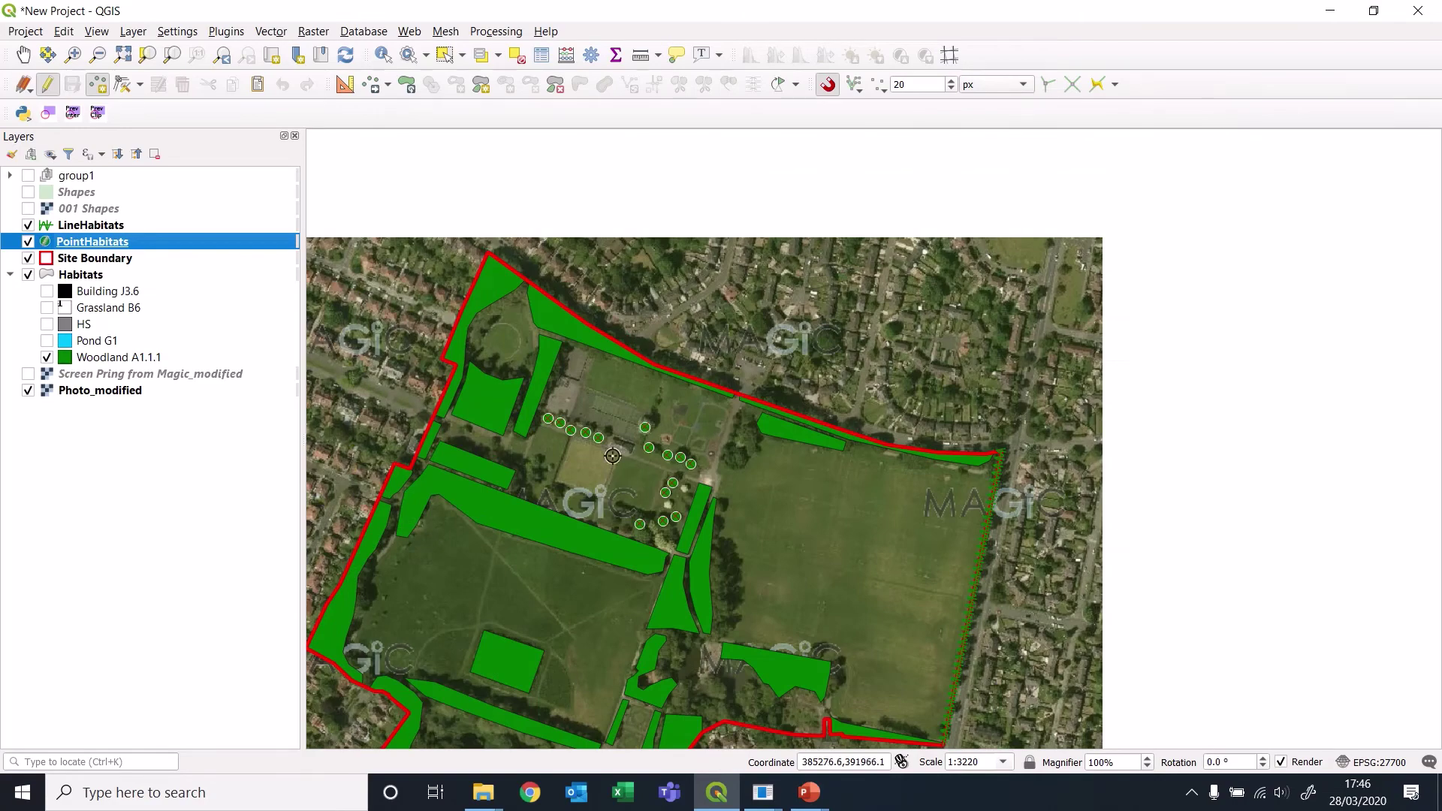
scroll(594, 421, "up", 3)
scroll(595, 472, "down", 3)
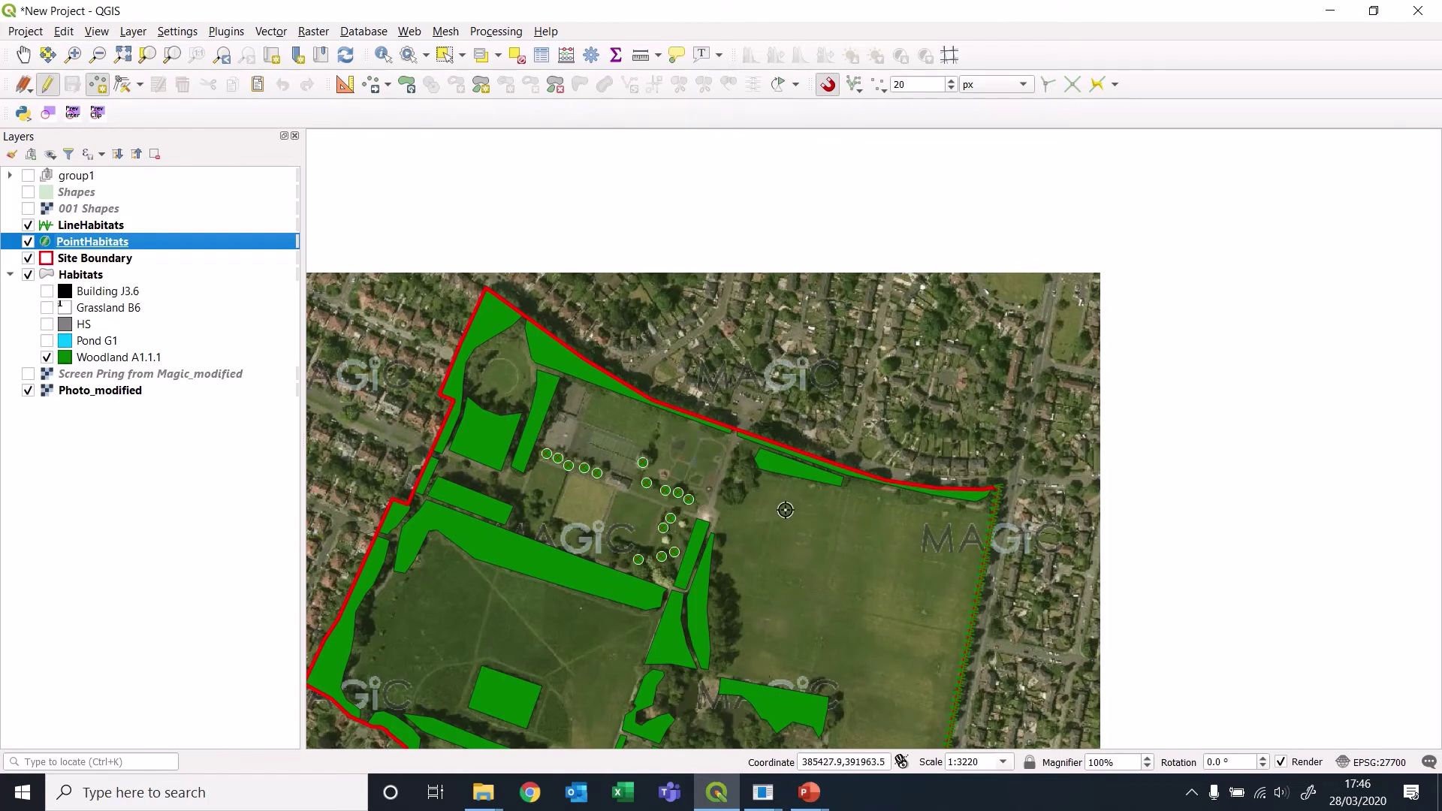
Show the Pond G1, HS, Grassland B6 and Building J3.6 habitat categories and end the PointHabitats editing session.
left_click(46, 340)
left_click(46, 324)
left_click(47, 307)
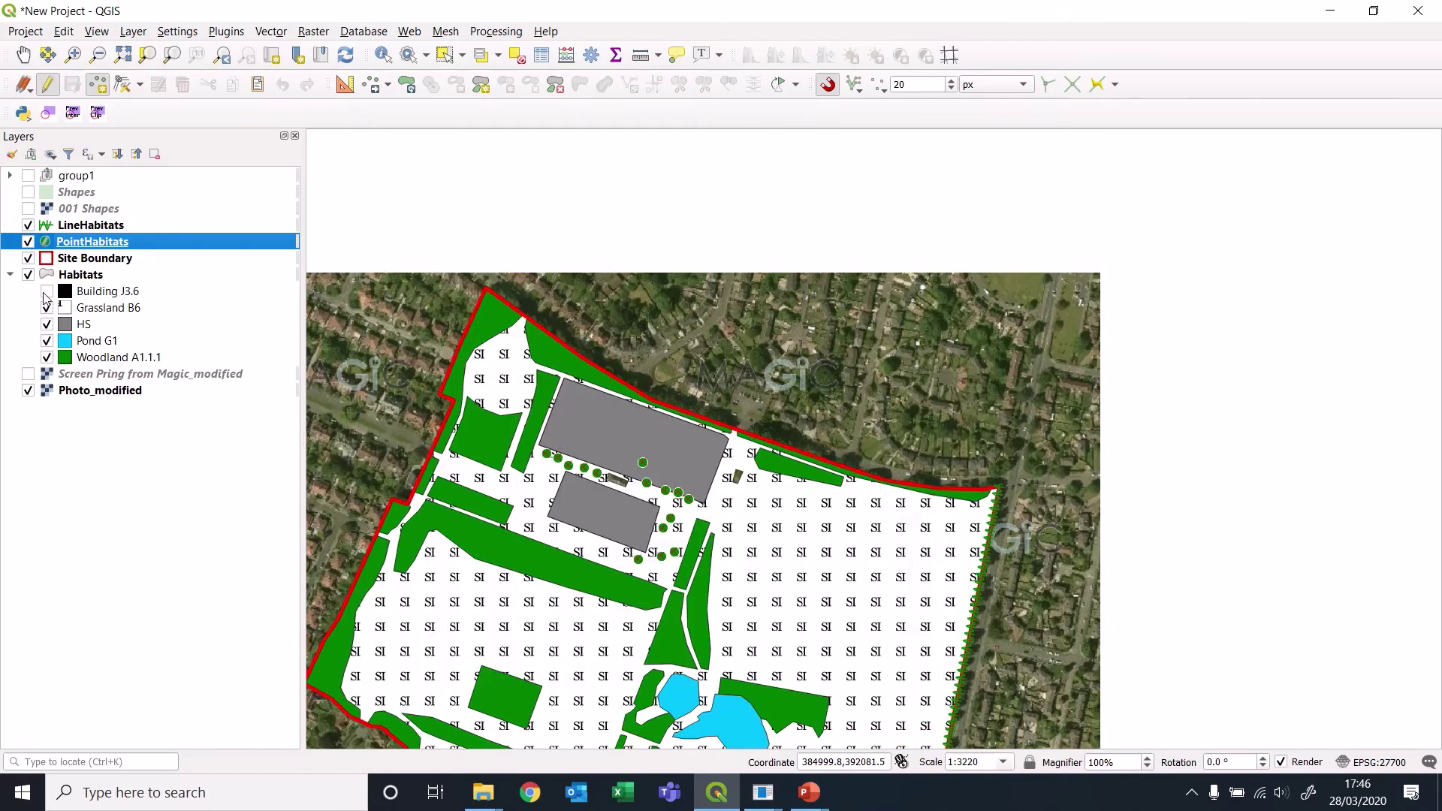
left_click(47, 292)
left_click_drag(869, 602, 941, 457)
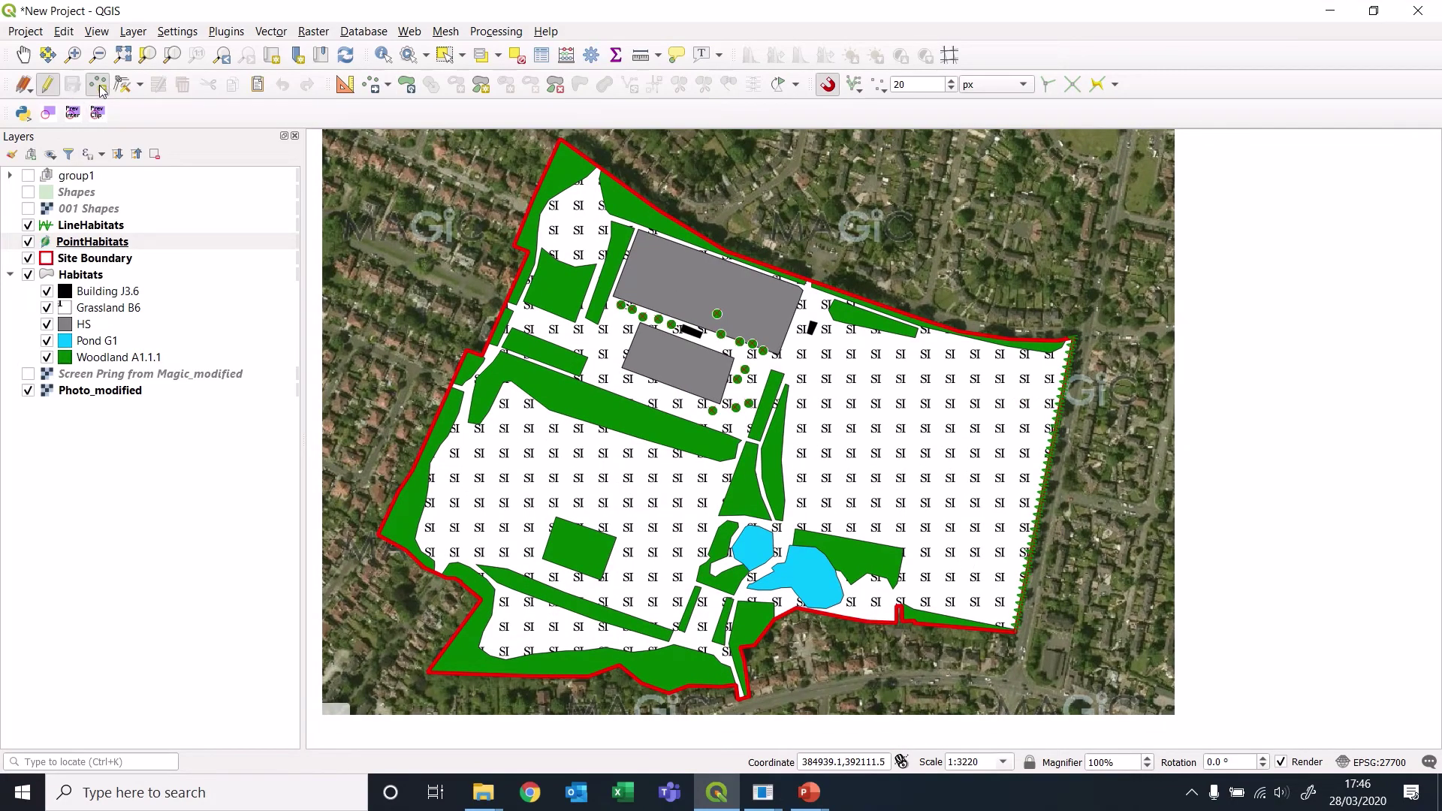
left_click(47, 87)
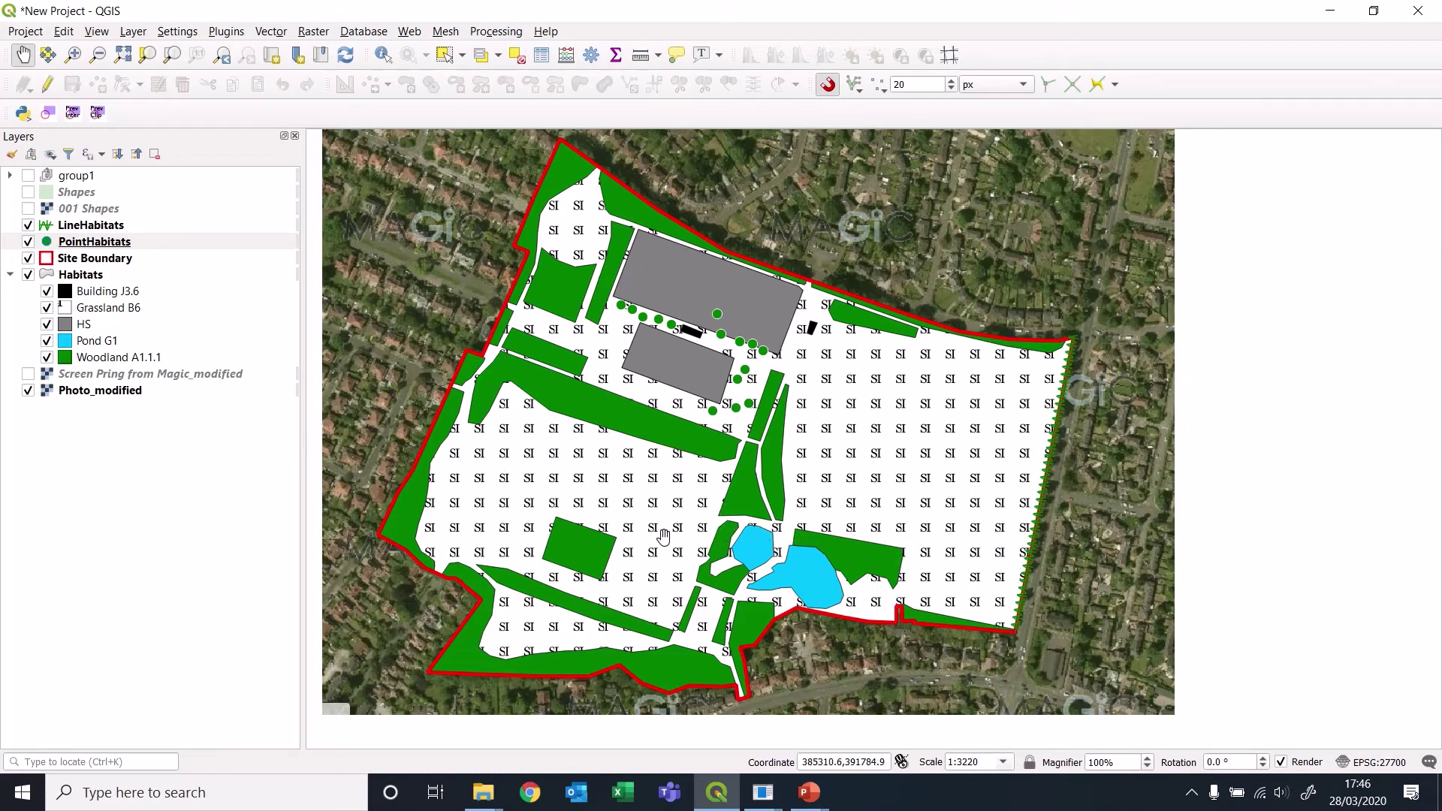
Enable single labels on the Habitats layer with PondNo as the label value.
double_click(76, 276)
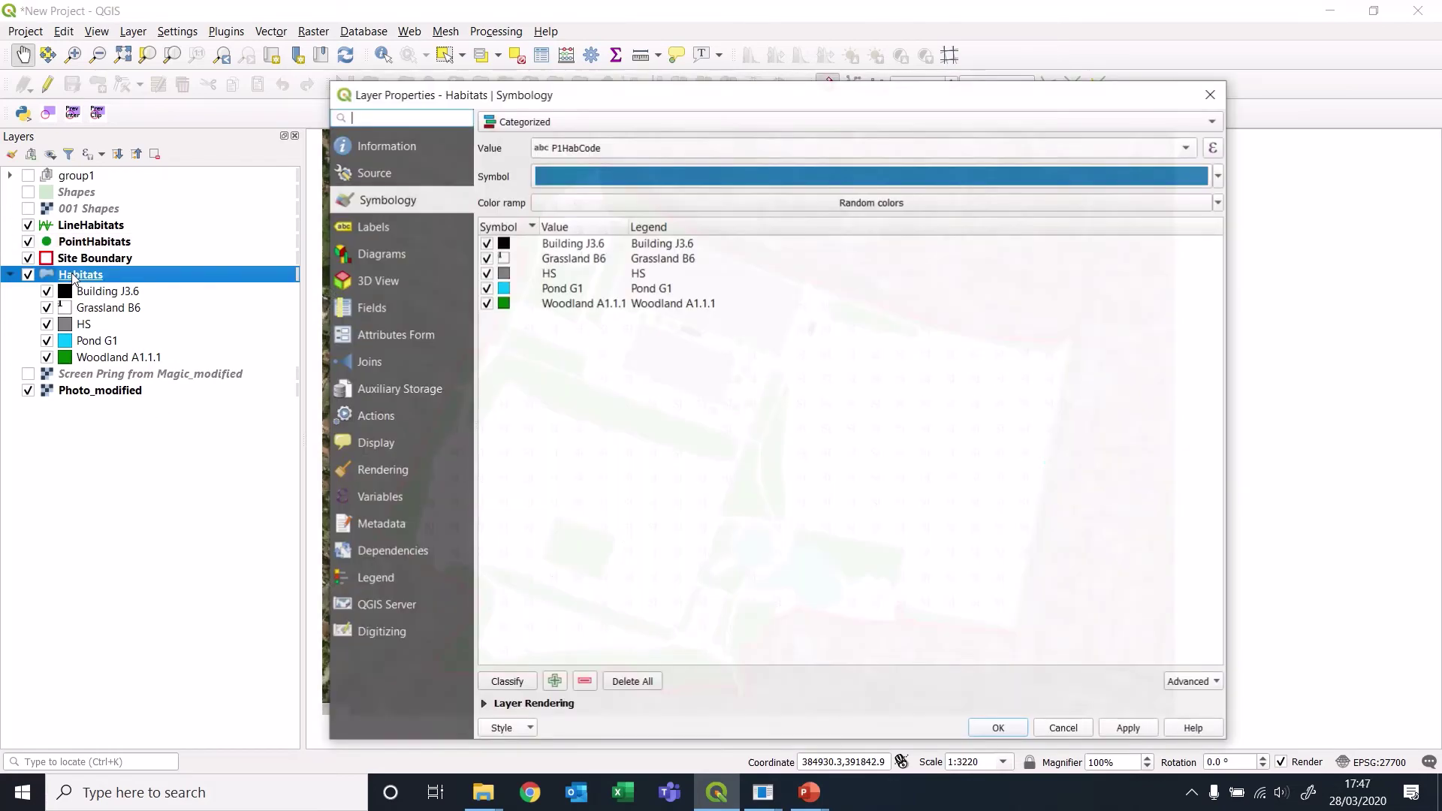
left_click(377, 230)
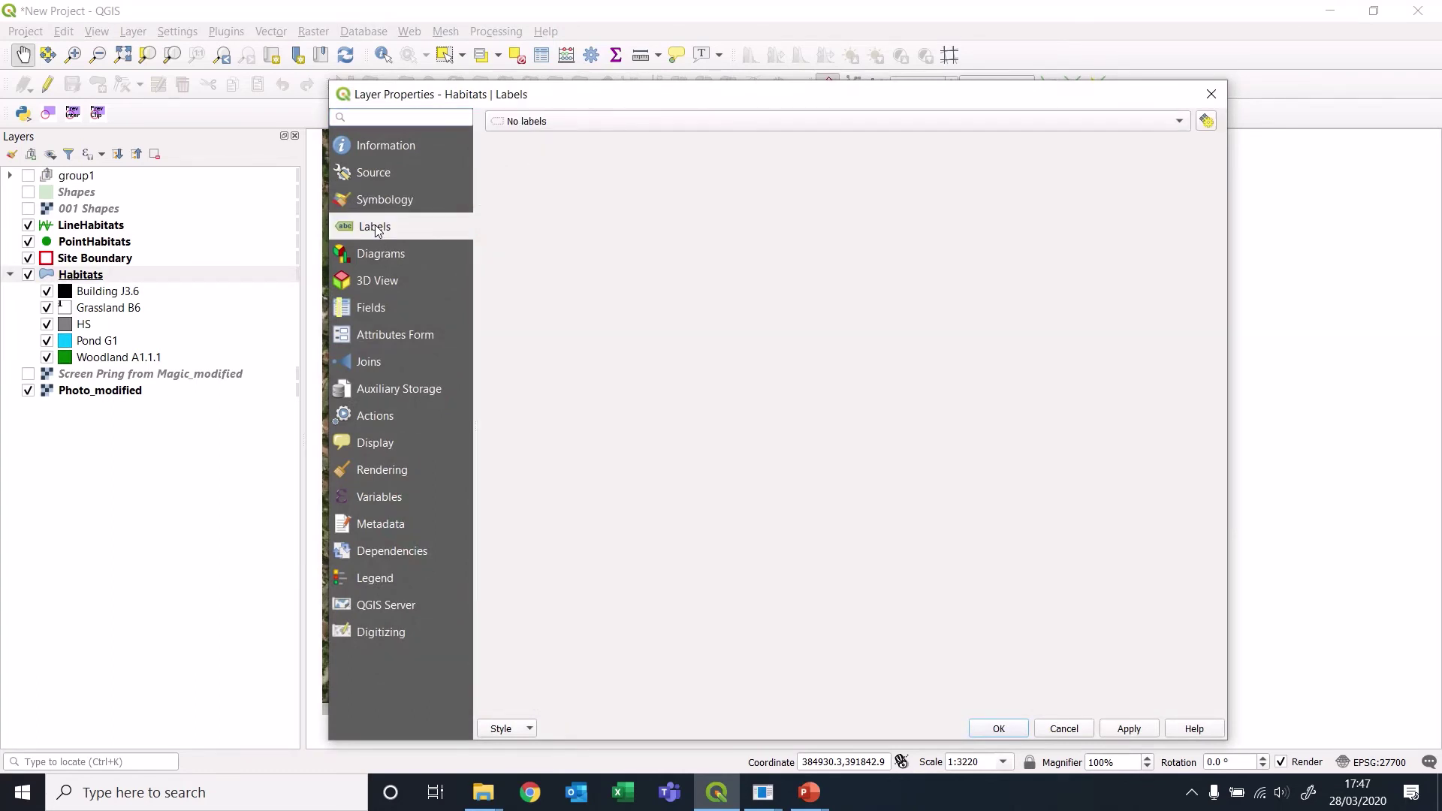
left_click(583, 121)
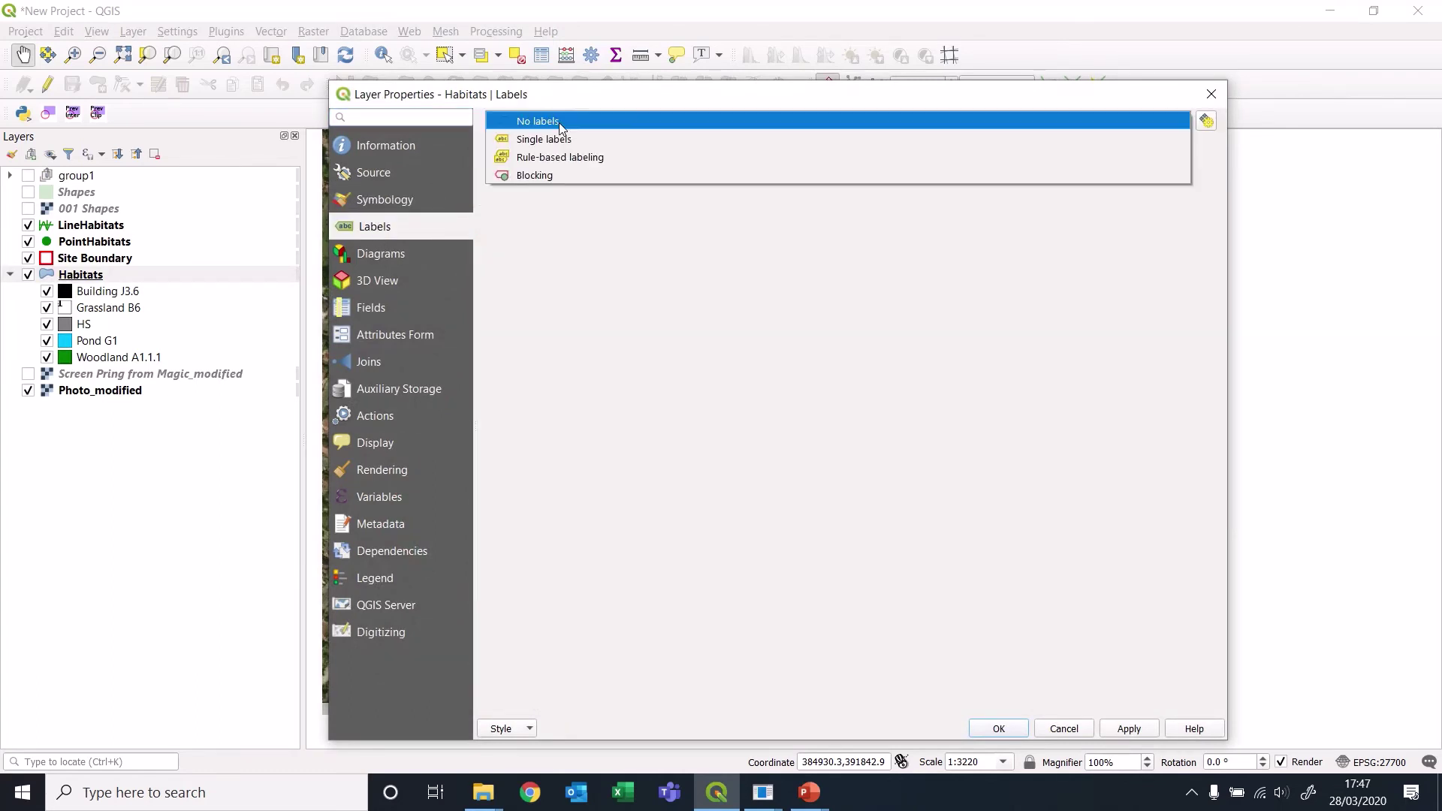
left_click(629, 143)
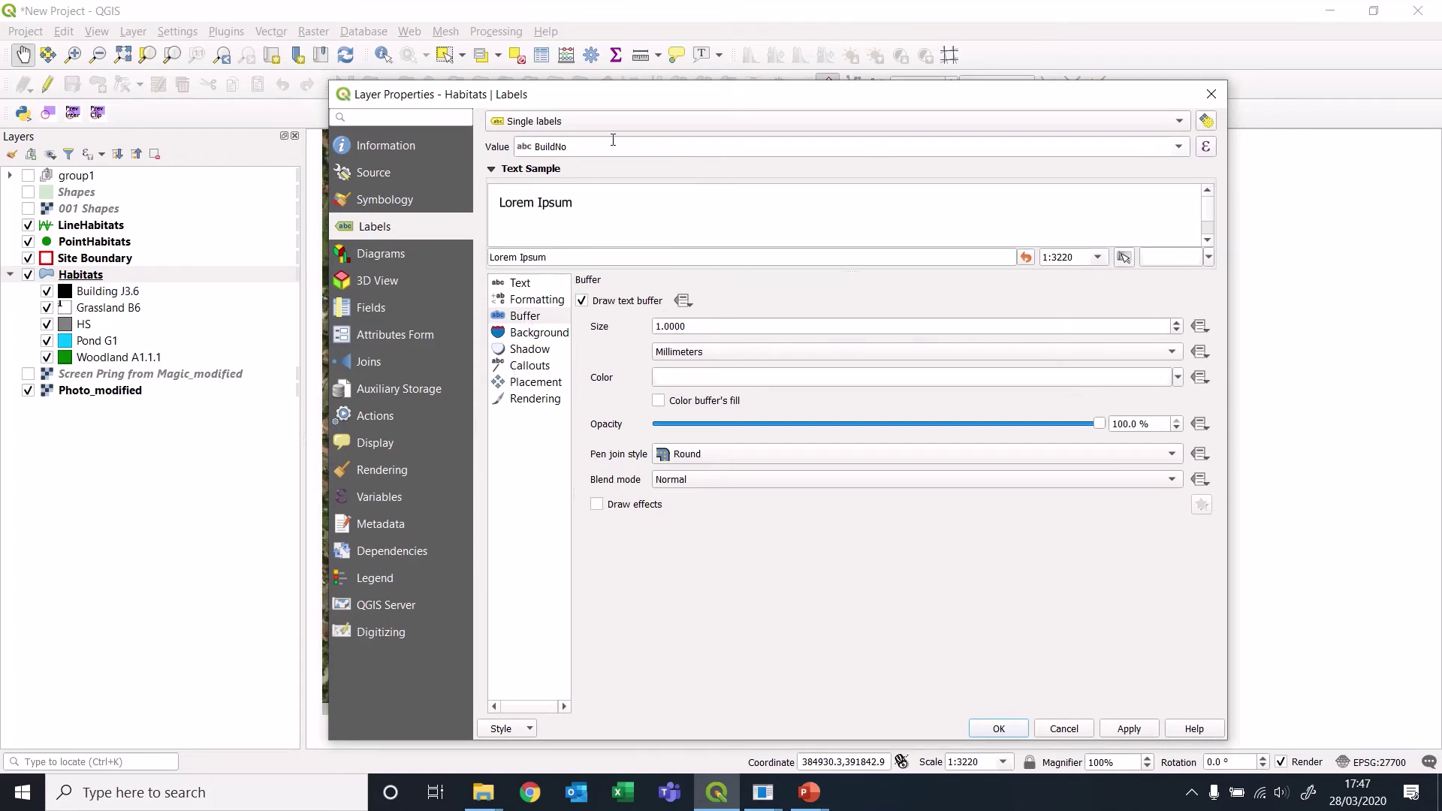
left_click(1178, 149)
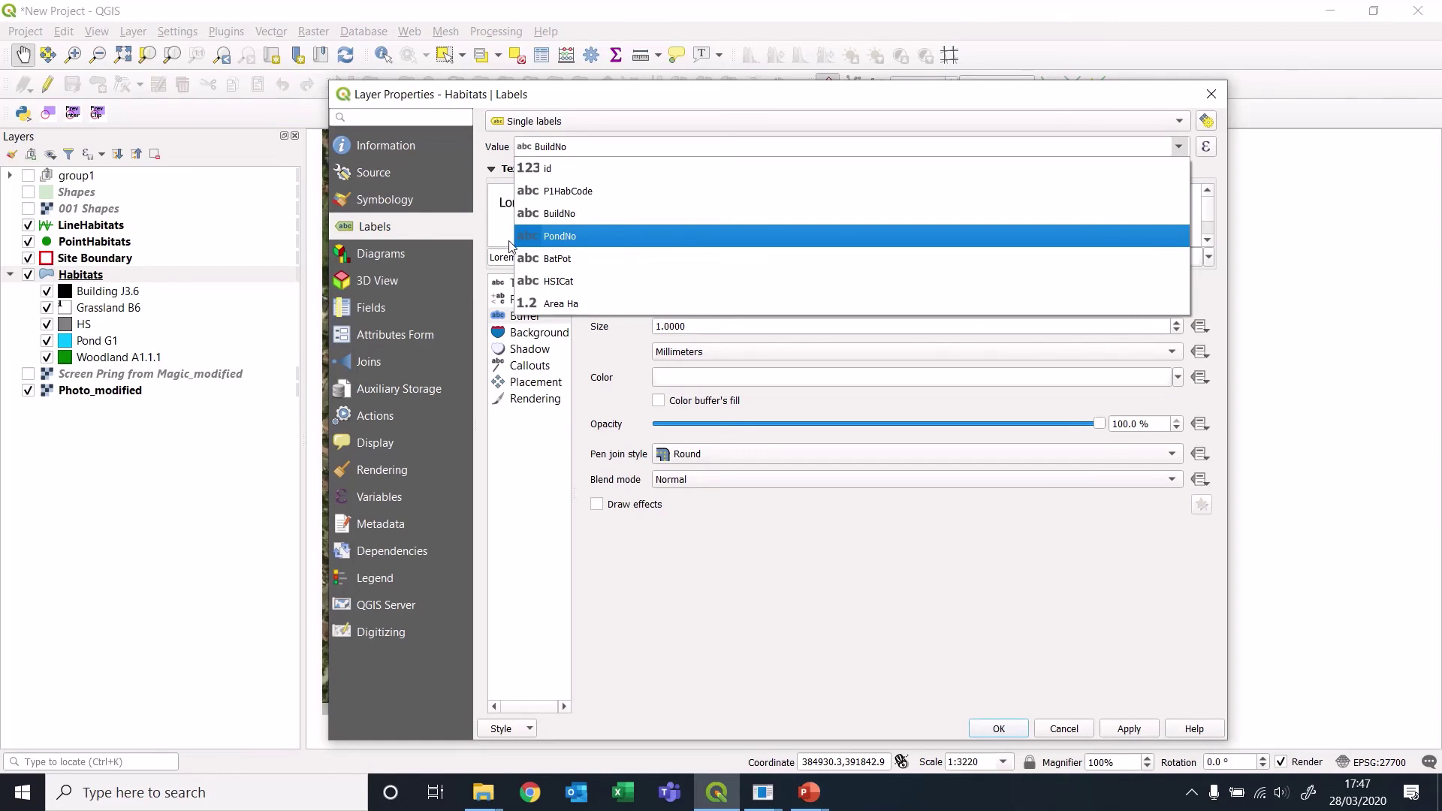
left_click(595, 237)
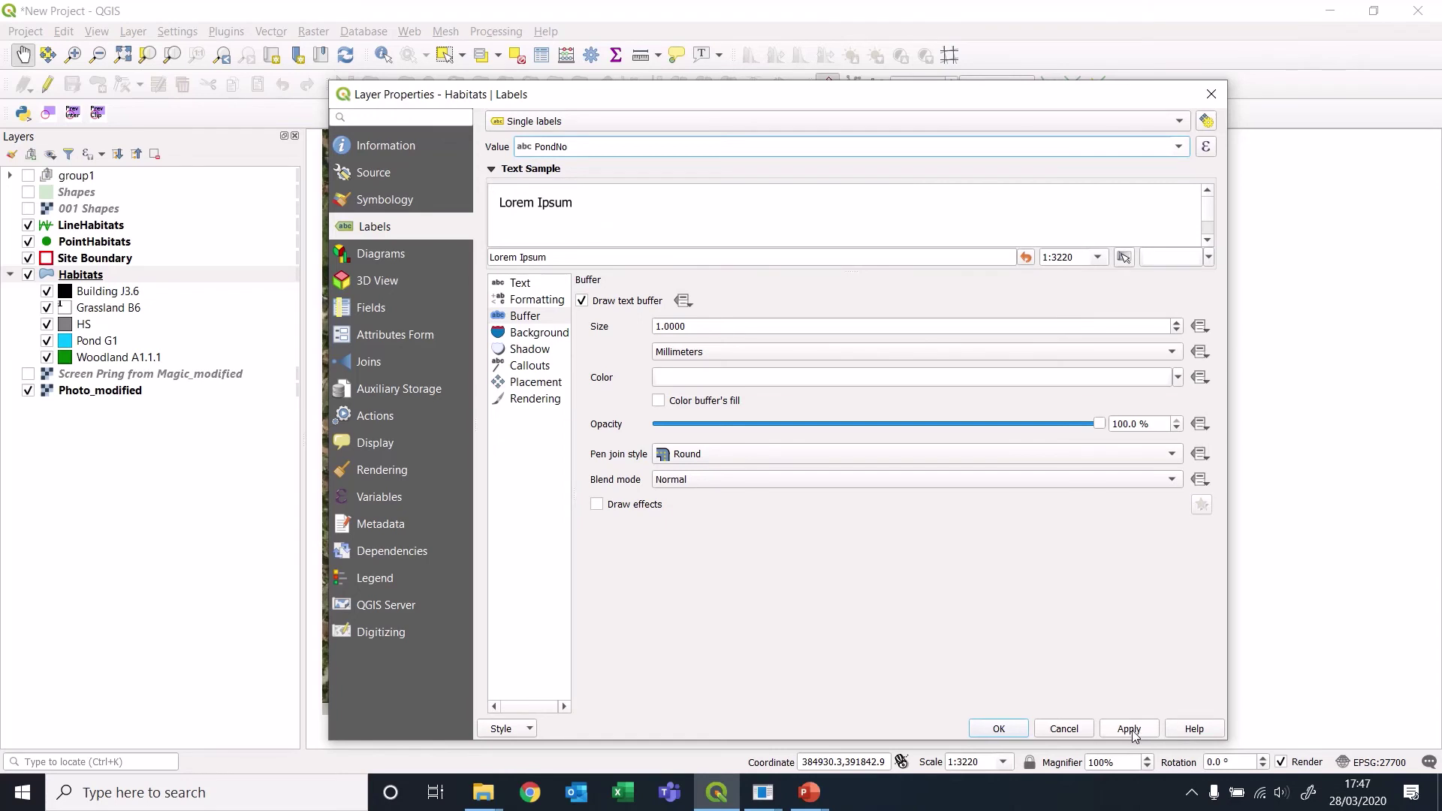
Examine the text, formatting, buffer, background, shadow, callout, placement and rendering settings available for the Habitats labels.
left_click(525, 321)
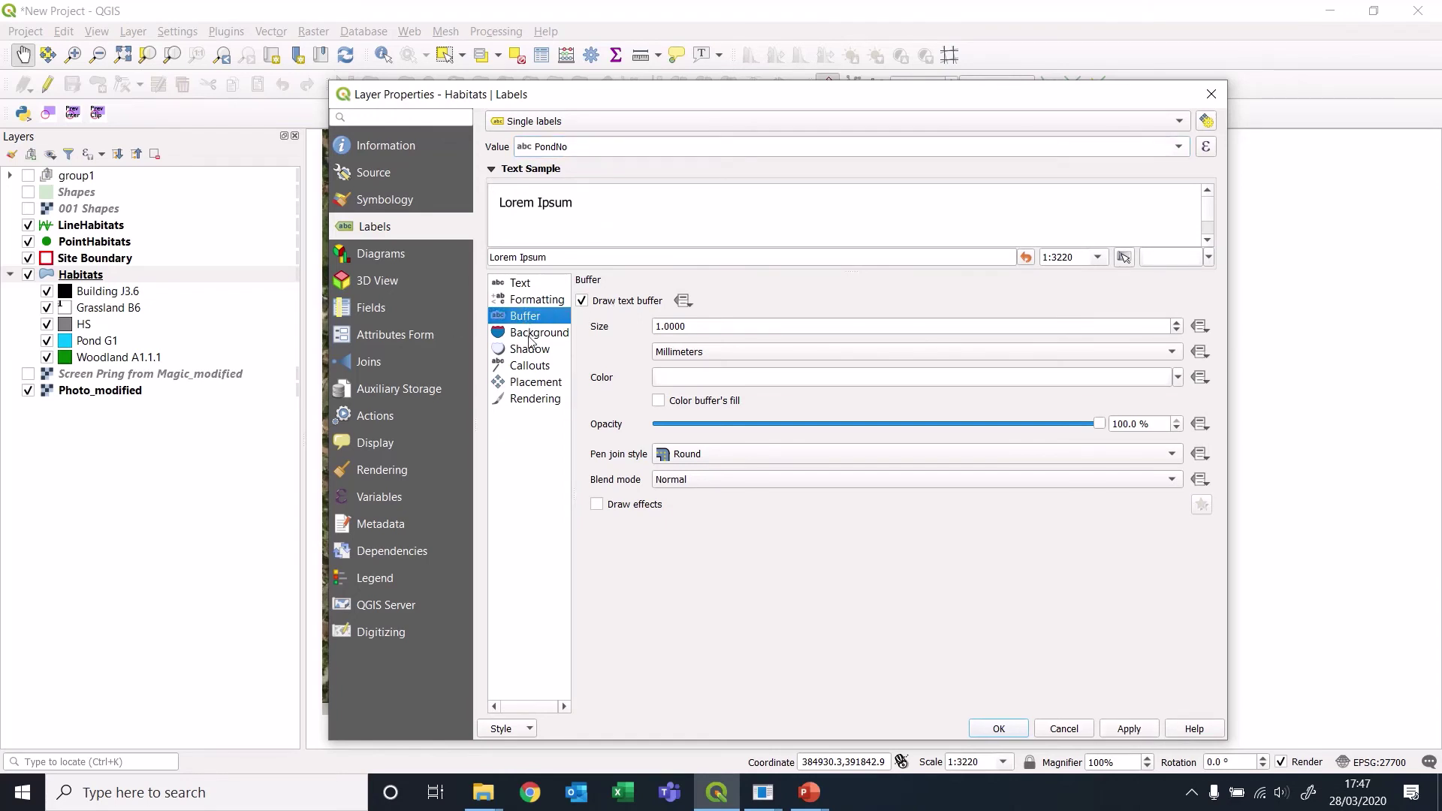
left_click(525, 300)
left_click(524, 286)
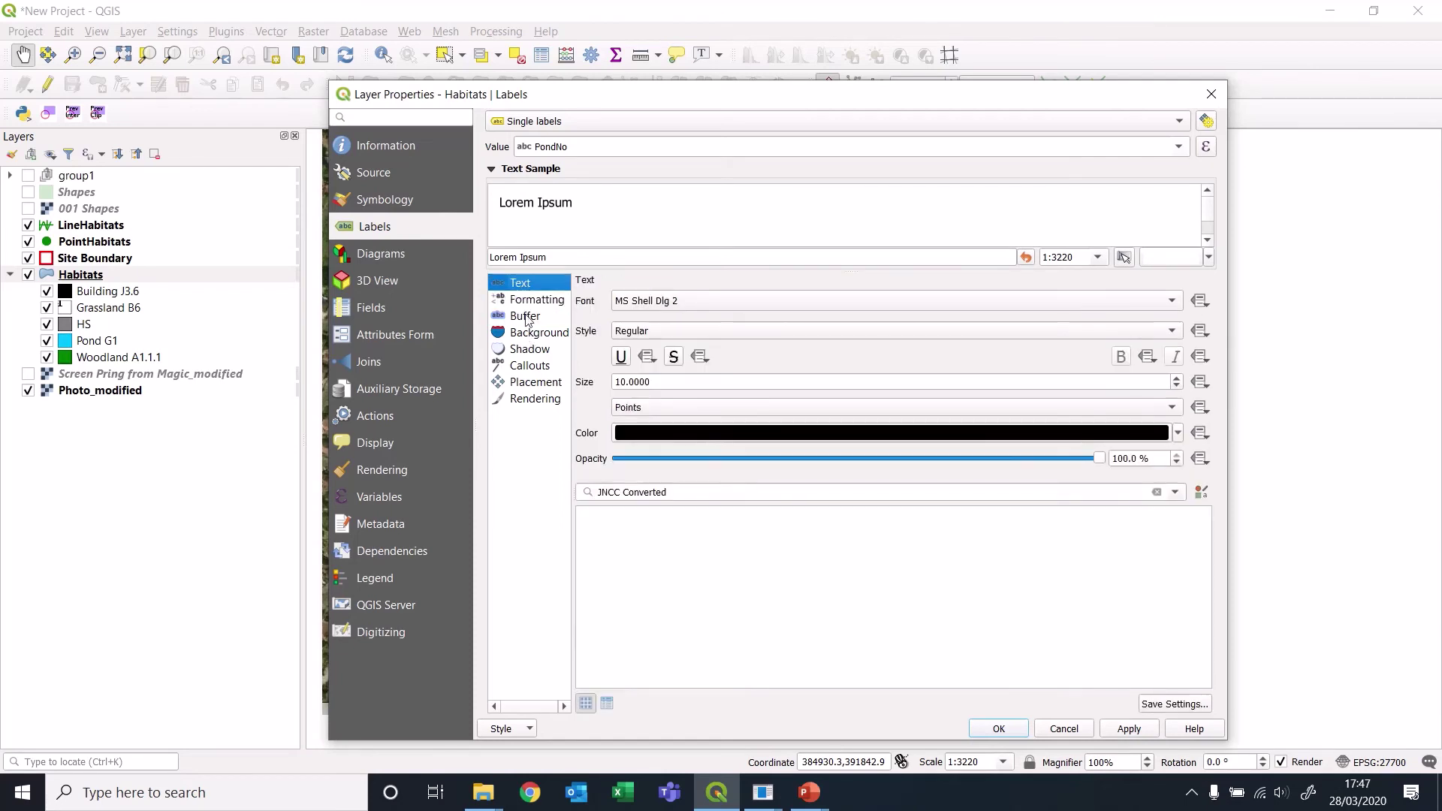
left_click(525, 401)
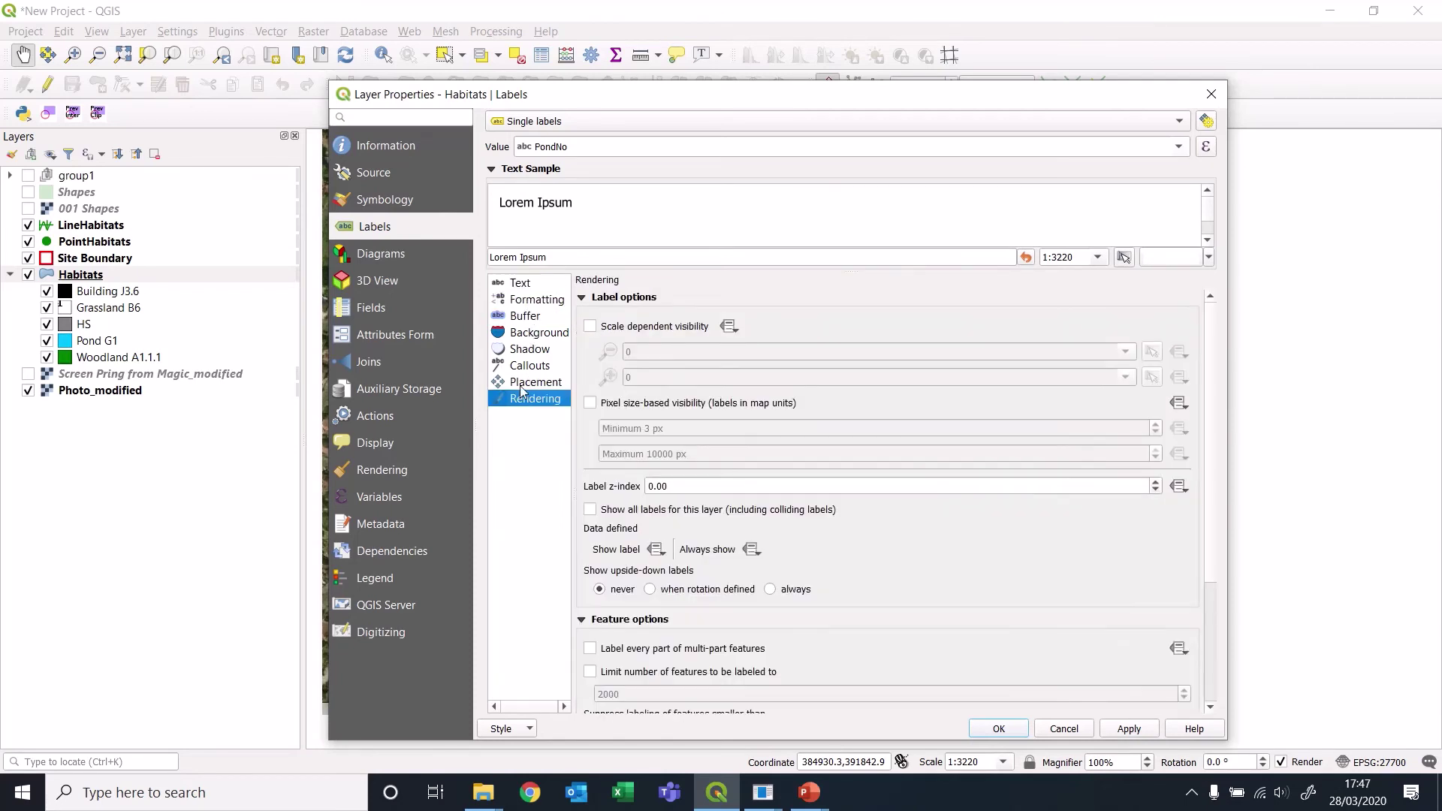
left_click(523, 380)
left_click(526, 366)
left_click(527, 349)
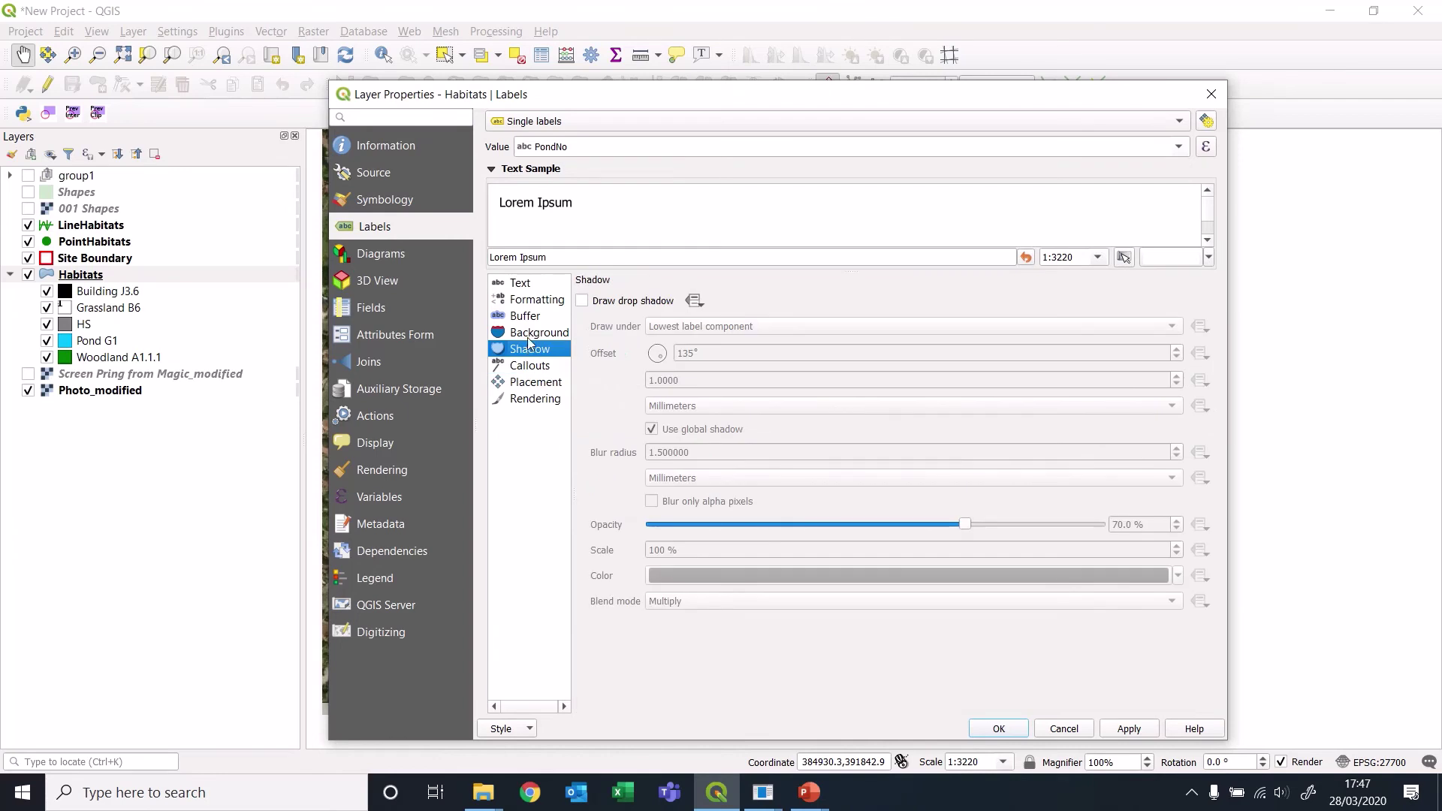
left_click(528, 332)
left_click(527, 318)
left_click(526, 301)
left_click(521, 285)
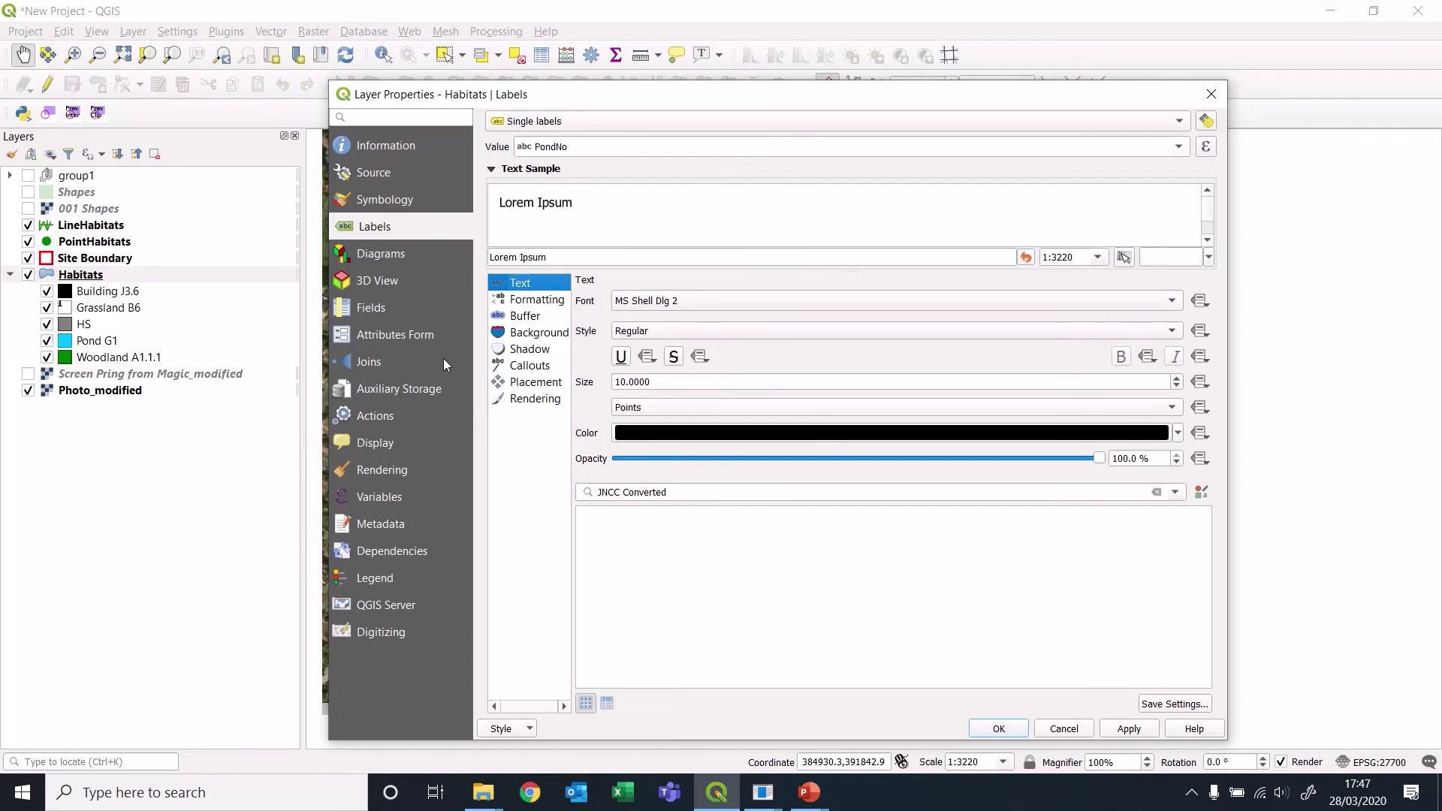
Apply the pond number labels to the Habitats layer and close its properties.
left_click(1132, 731)
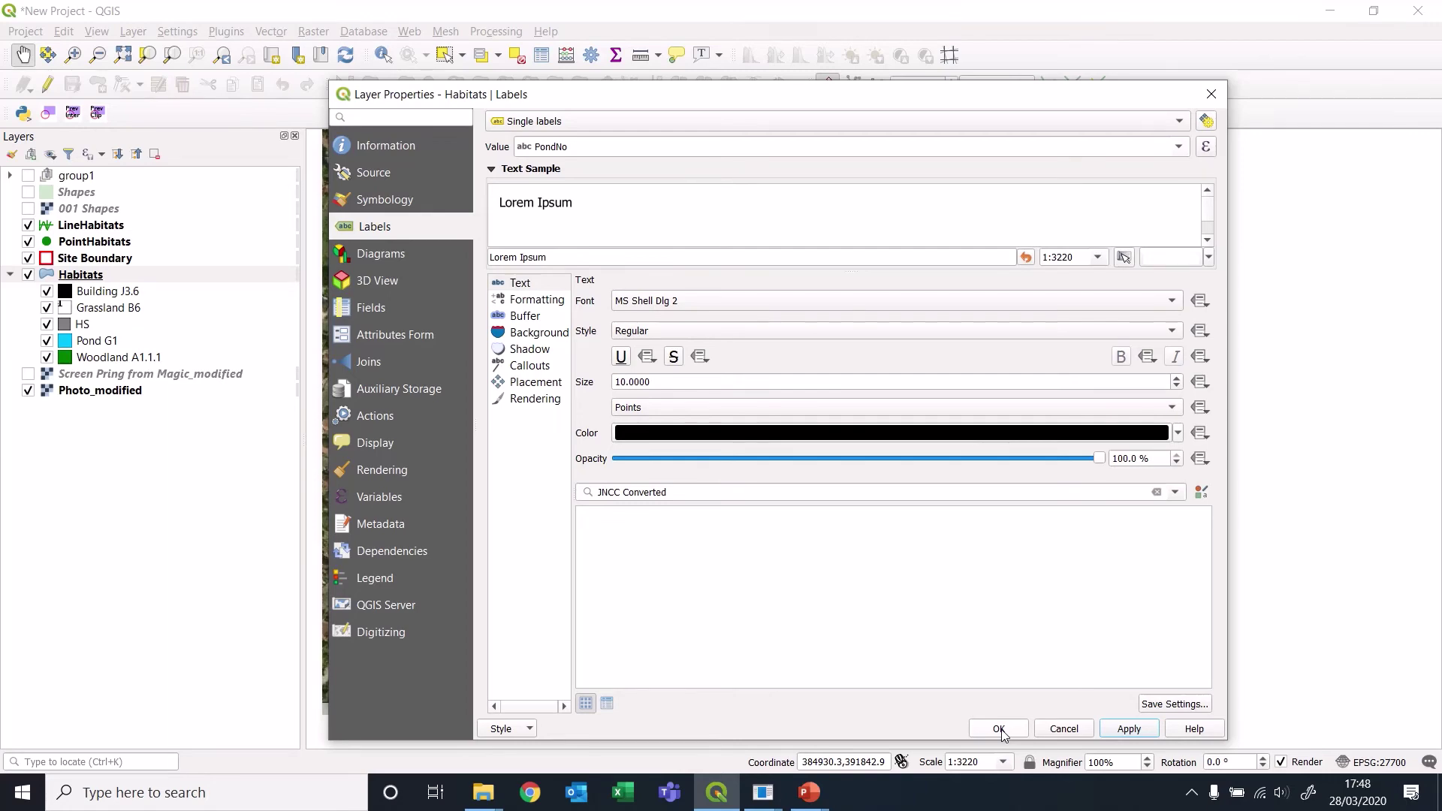
left_click(999, 729)
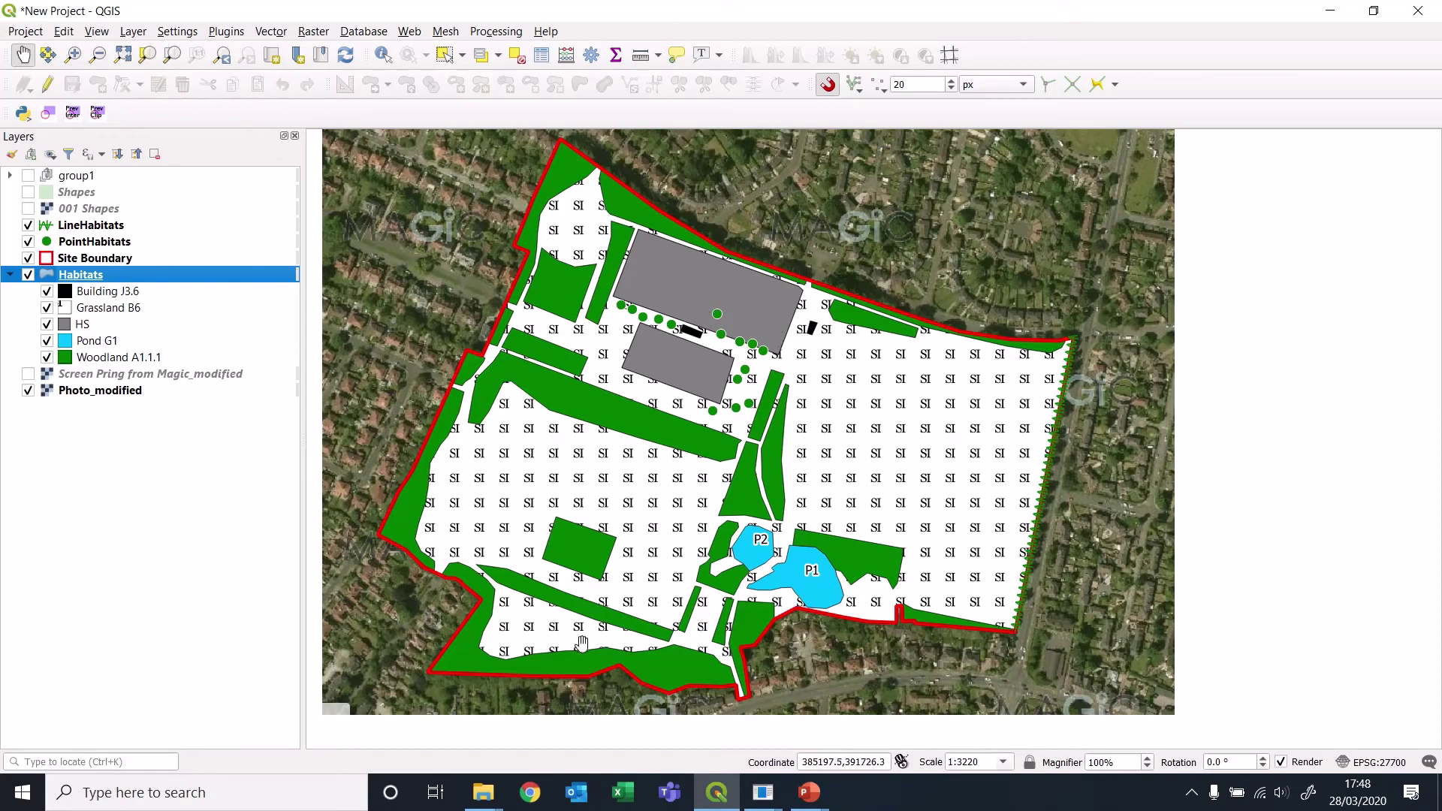
Open the Habitats attribute table and compare its pond and building fields with the mapped features.
right_click(81, 277)
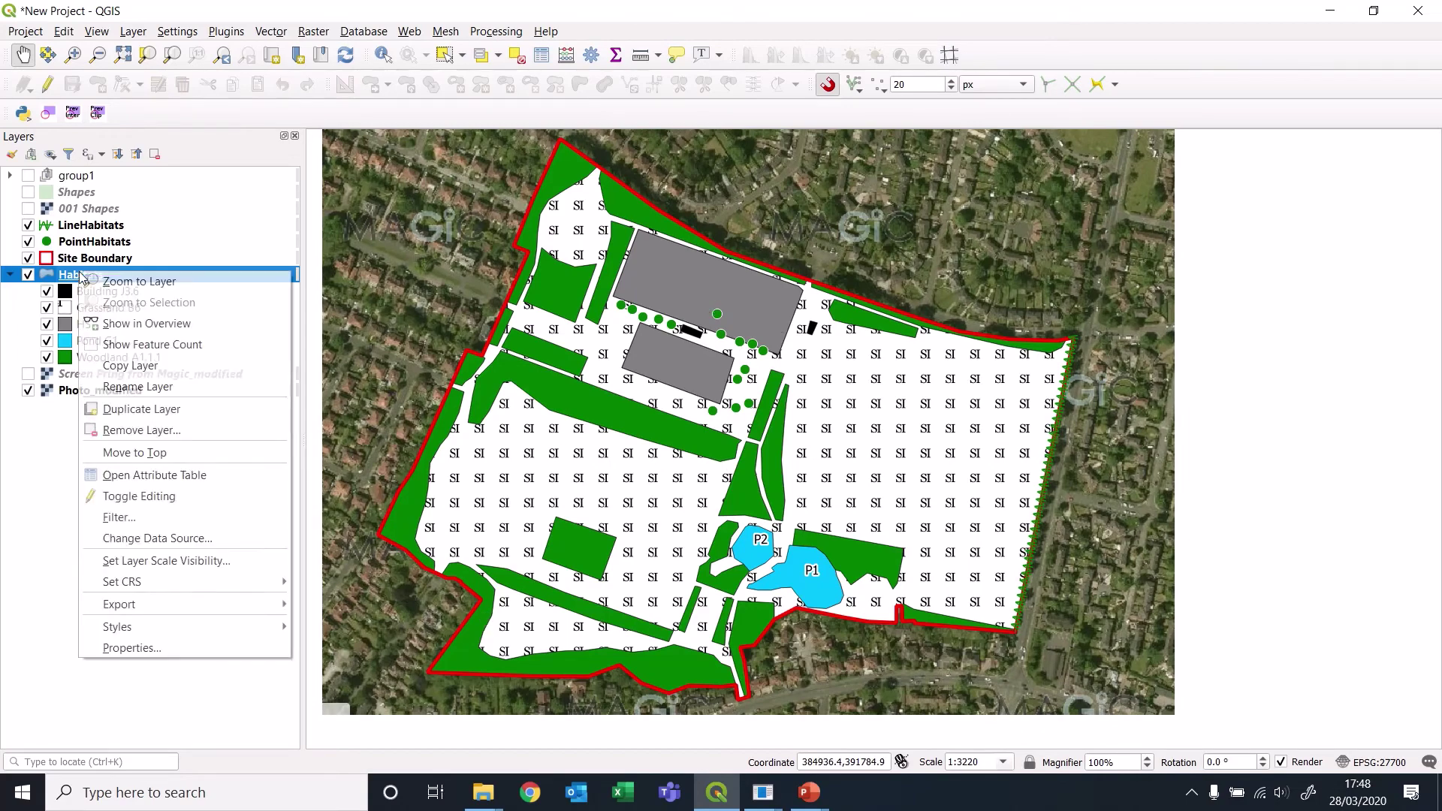
left_click(163, 477)
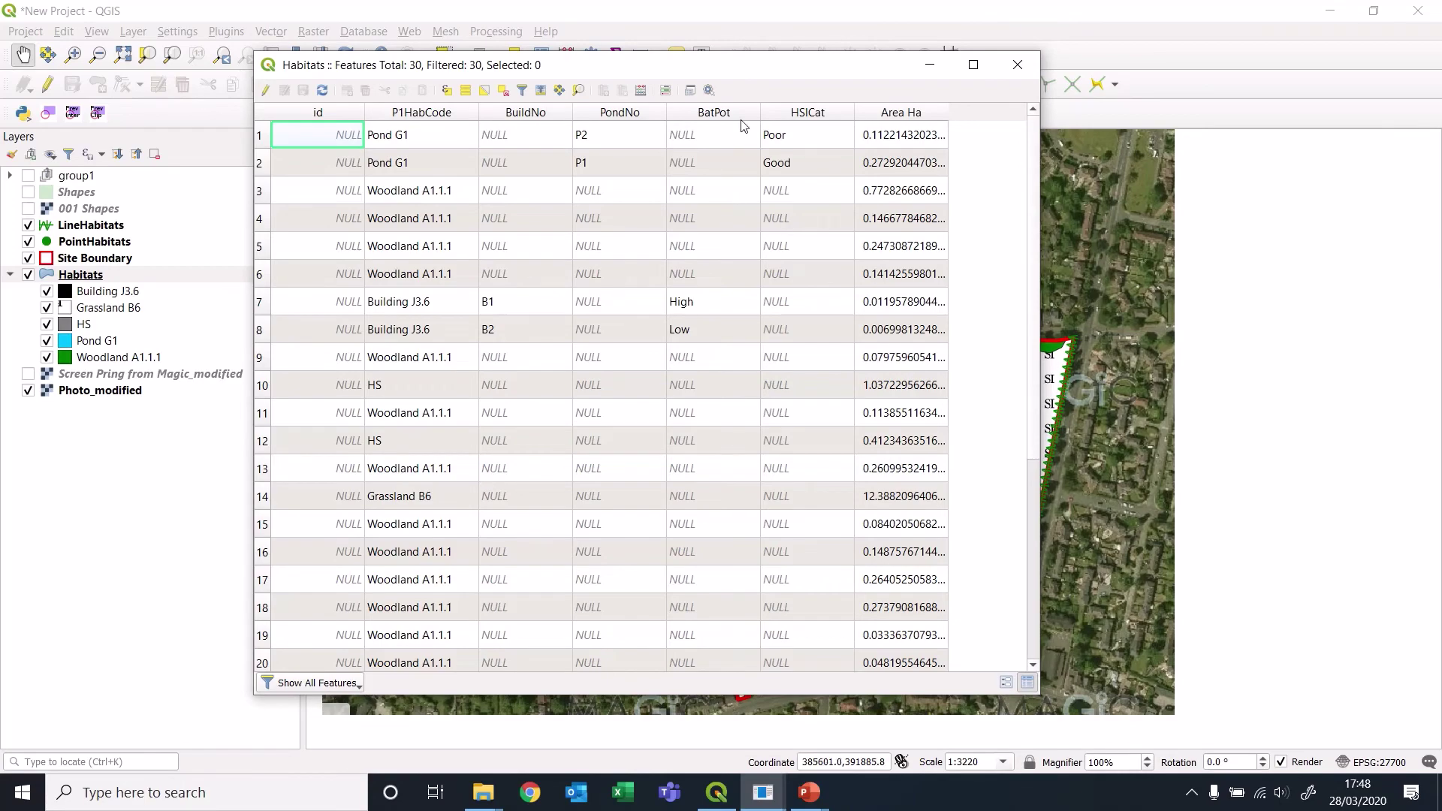
left_click_drag(815, 70, 494, 464)
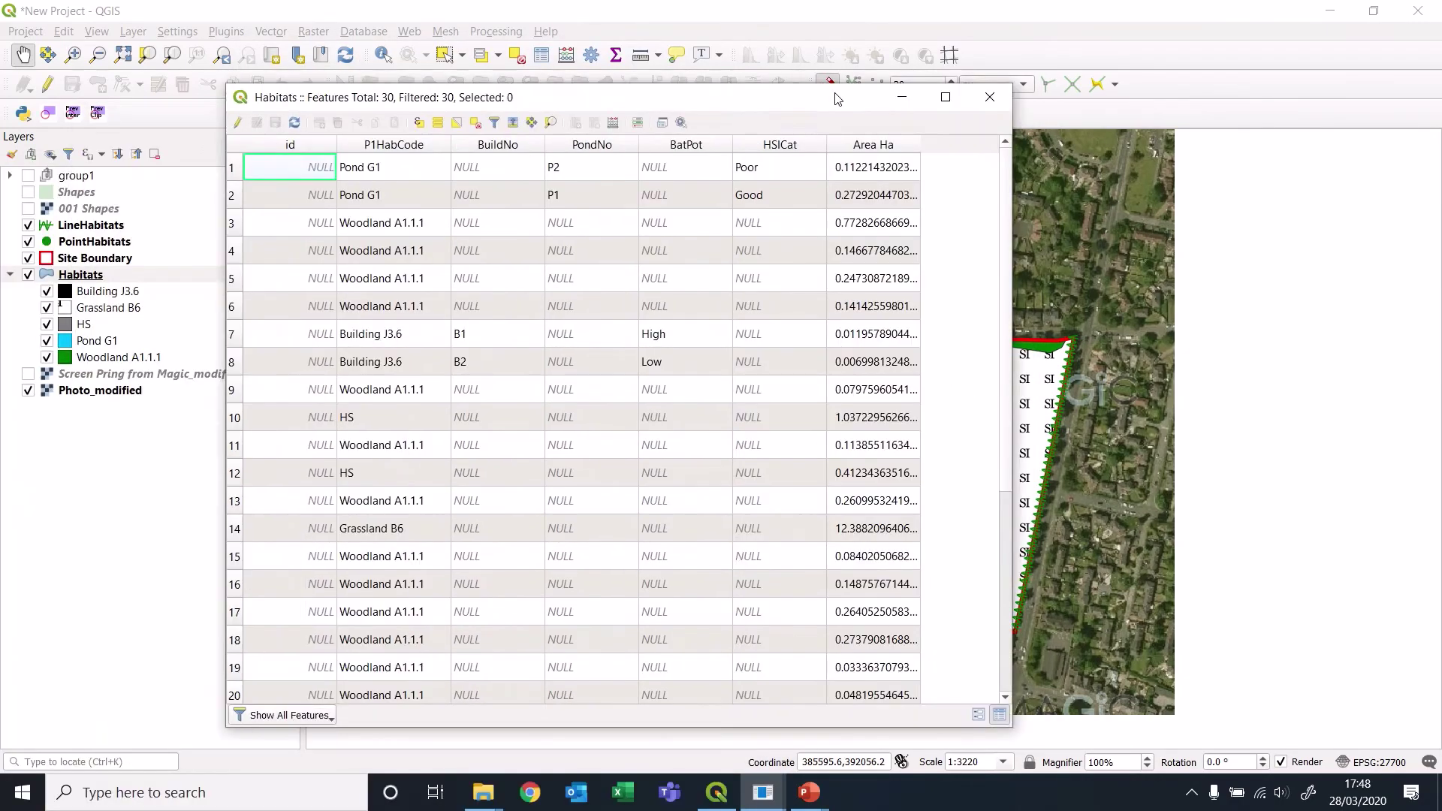
left_click_drag(837, 99, 901, 60)
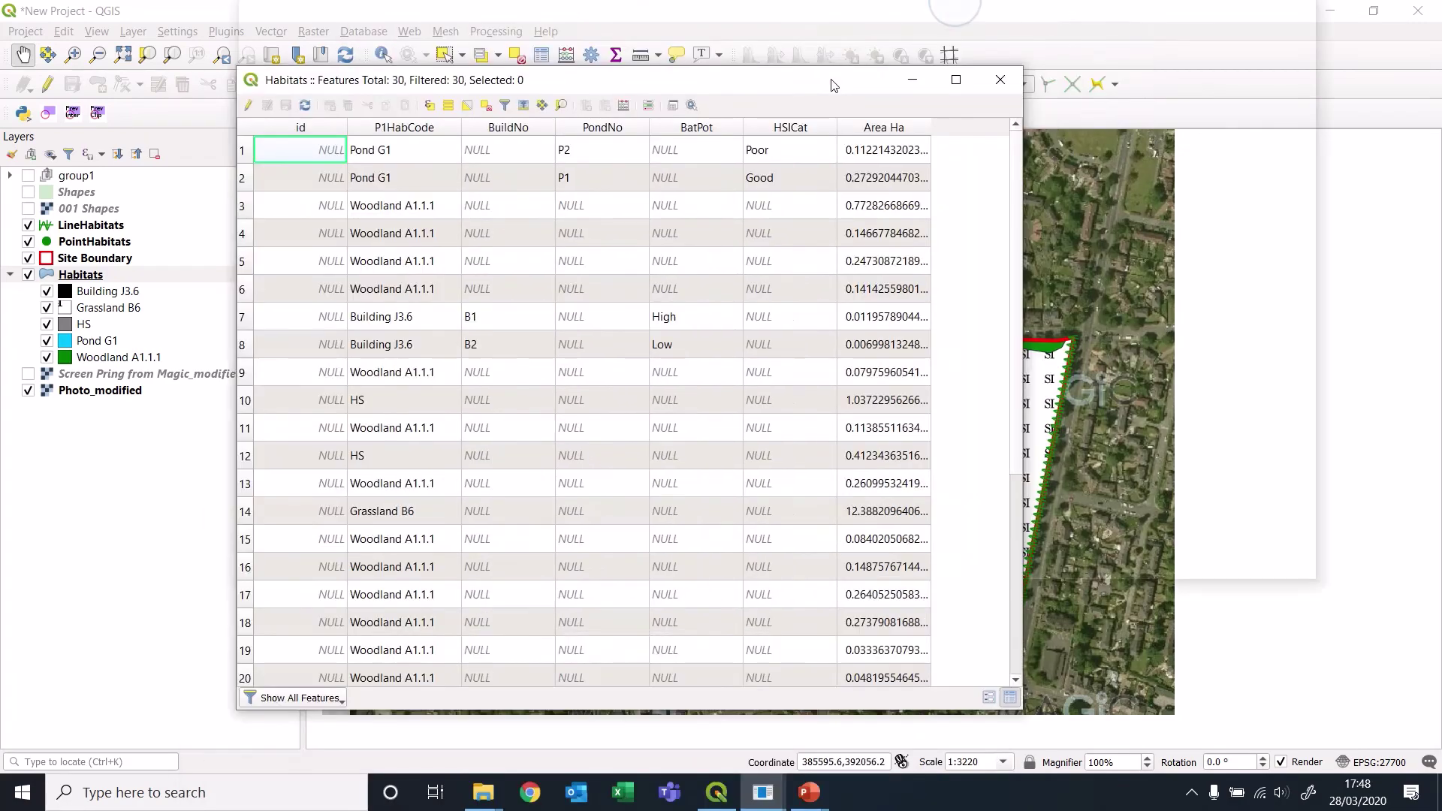
left_click_drag(832, 86, 878, 73)
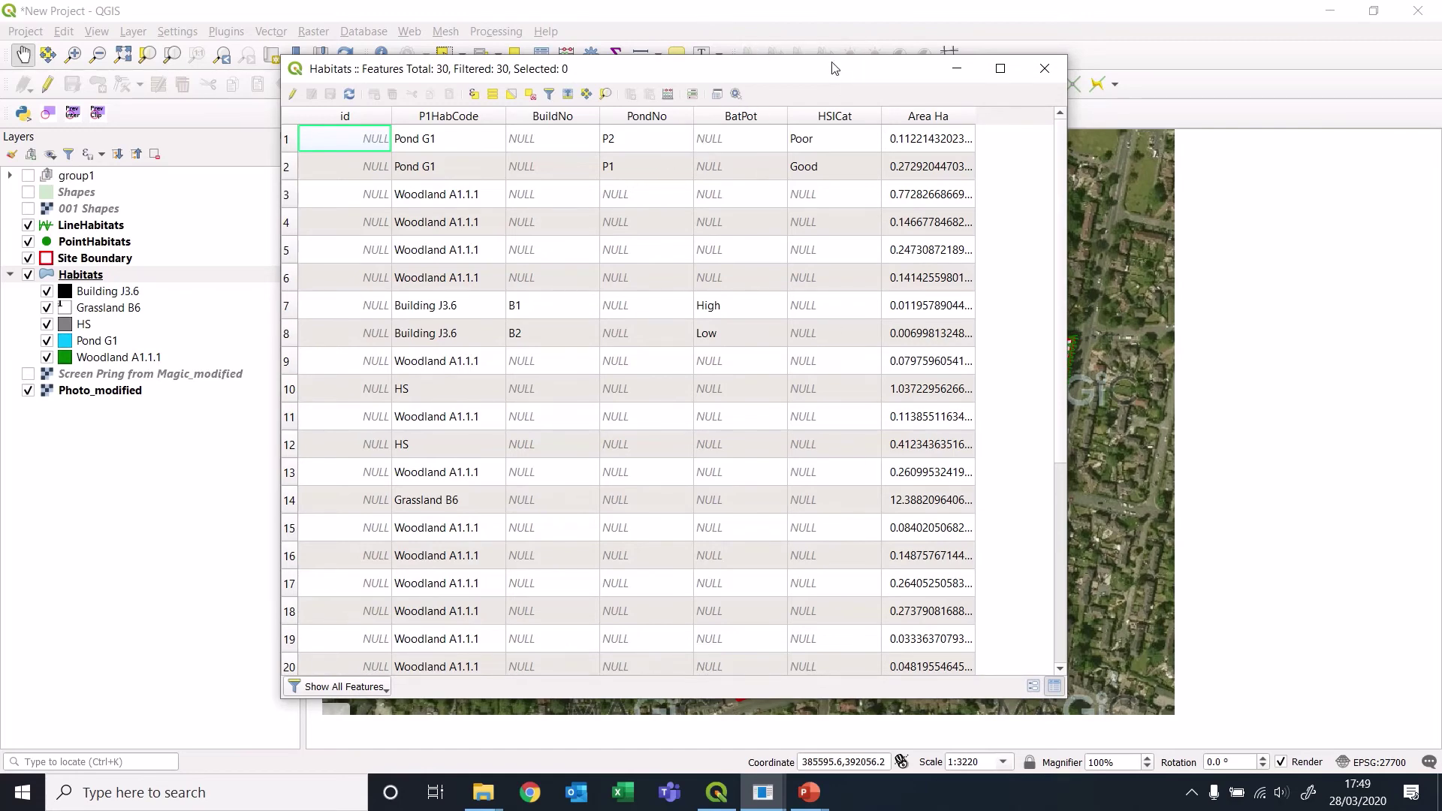
left_click_drag(832, 69, 395, 329)
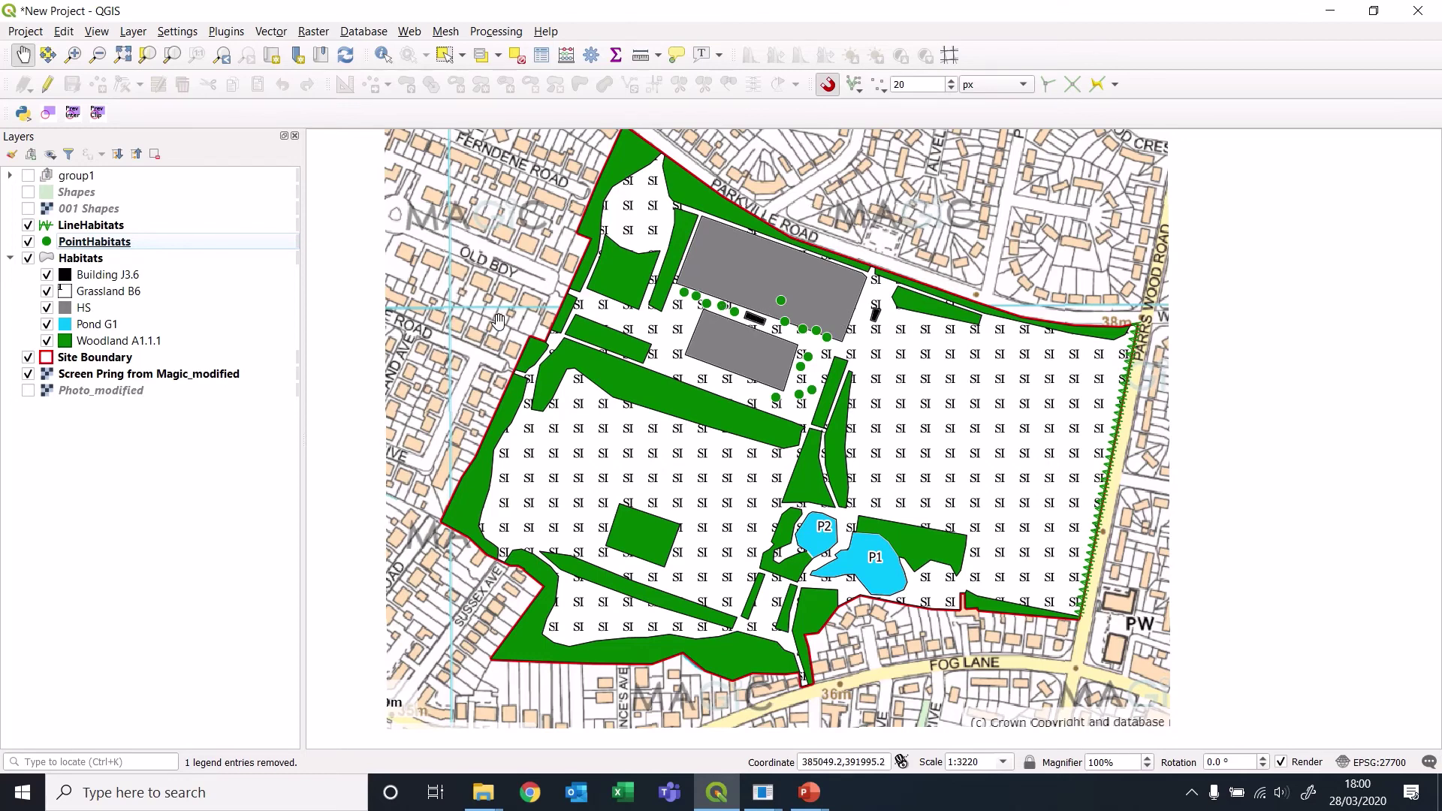
Duplicate the Habitats layer, make the copy visible and hide the original Habitats layer.
right_click(85, 259)
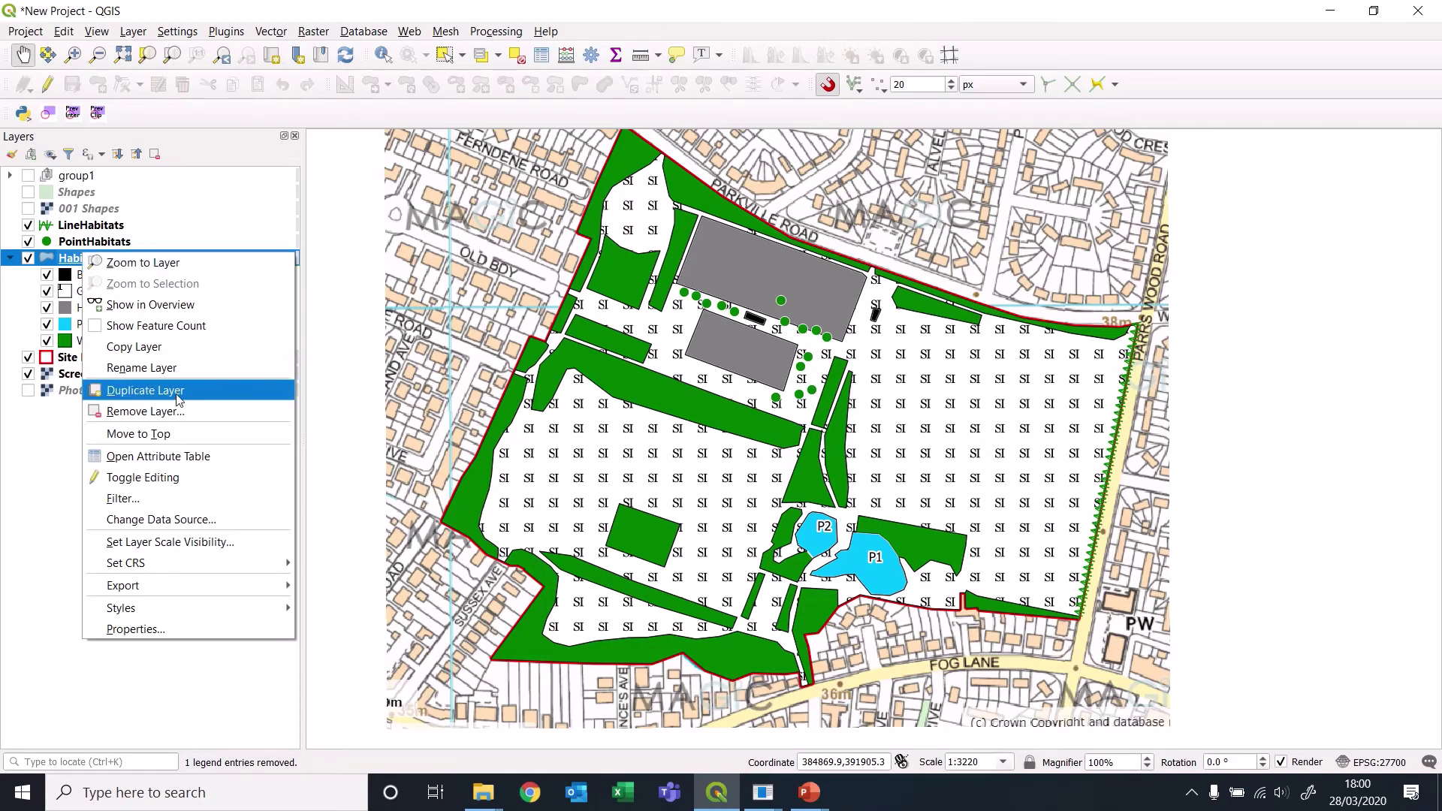
left_click(170, 393)
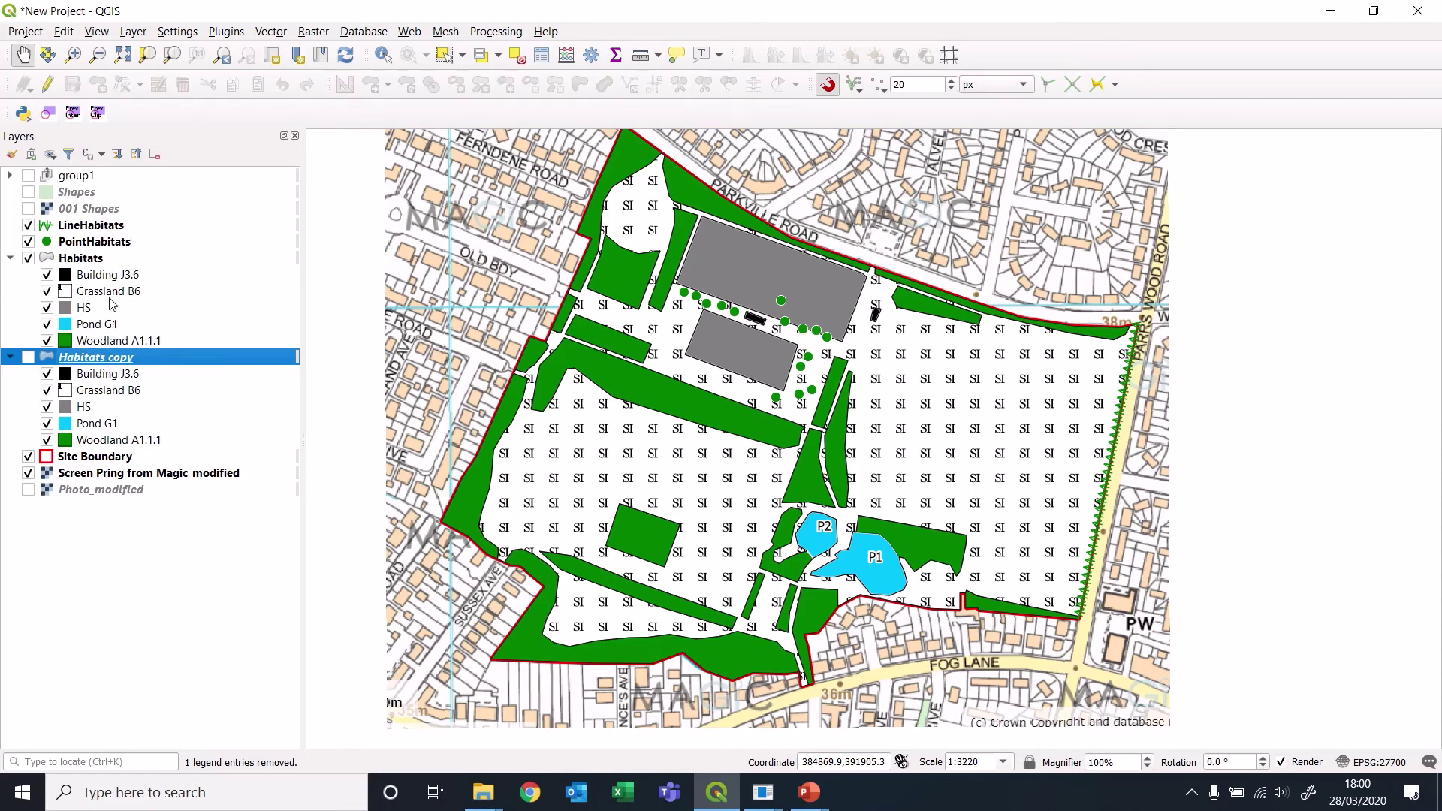
left_click(28, 357)
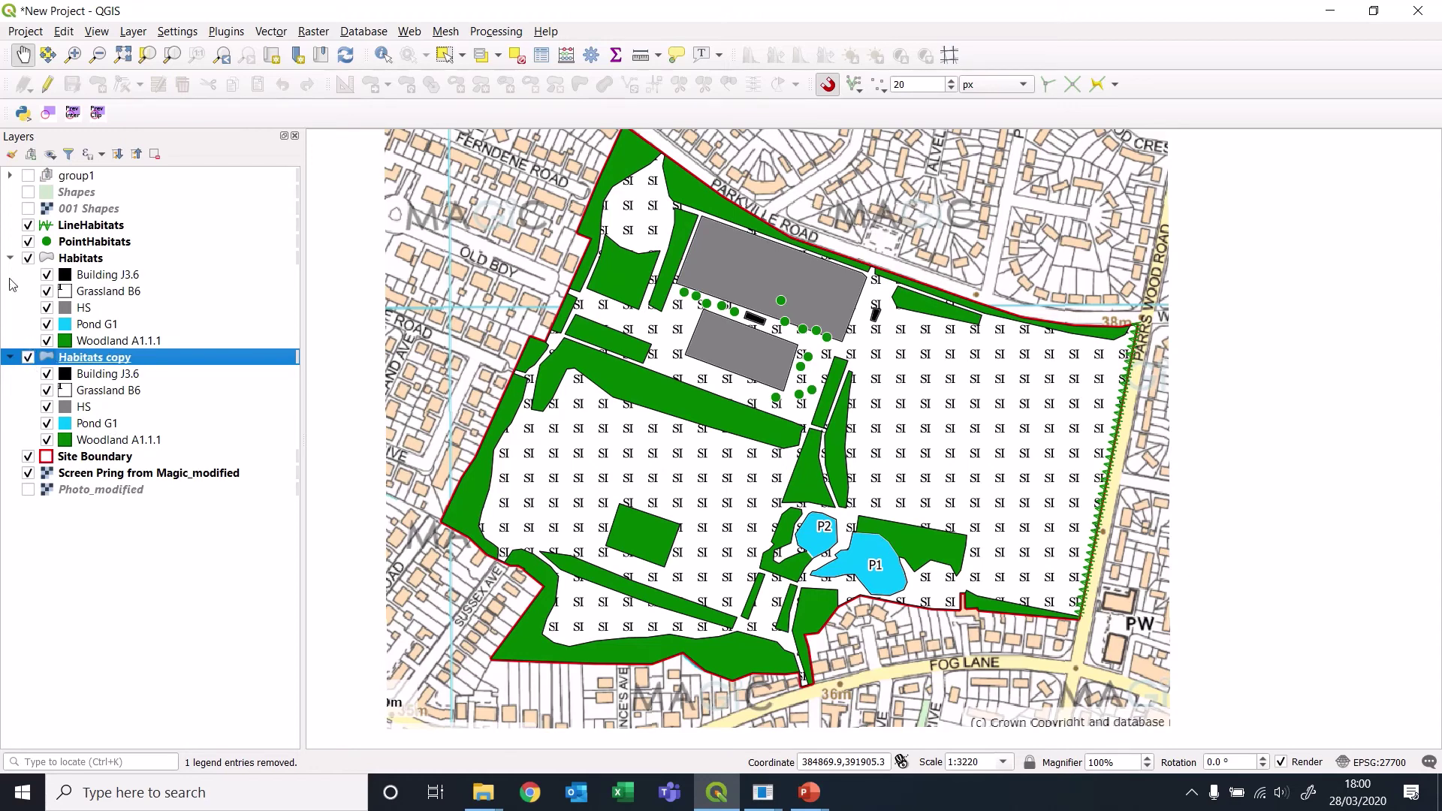
left_click(29, 258)
left_click(29, 259)
left_click(28, 359)
left_click(28, 358)
left_click(30, 265)
Categorize the Habitats copy layer by BatPot, replacing the existing habitat classes with newly classified ones, and apply the symbology.
right_click(120, 359)
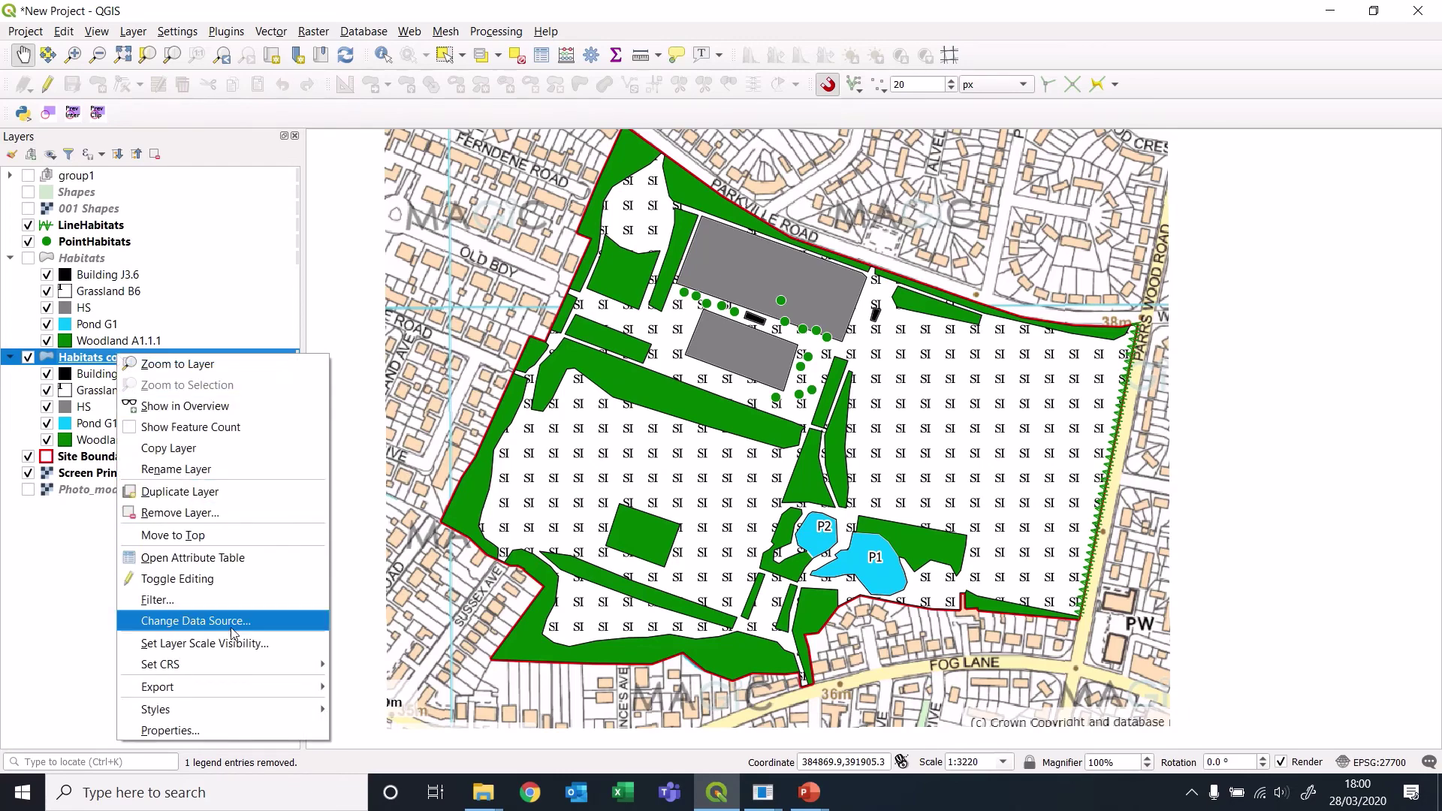
left_click(684, 229)
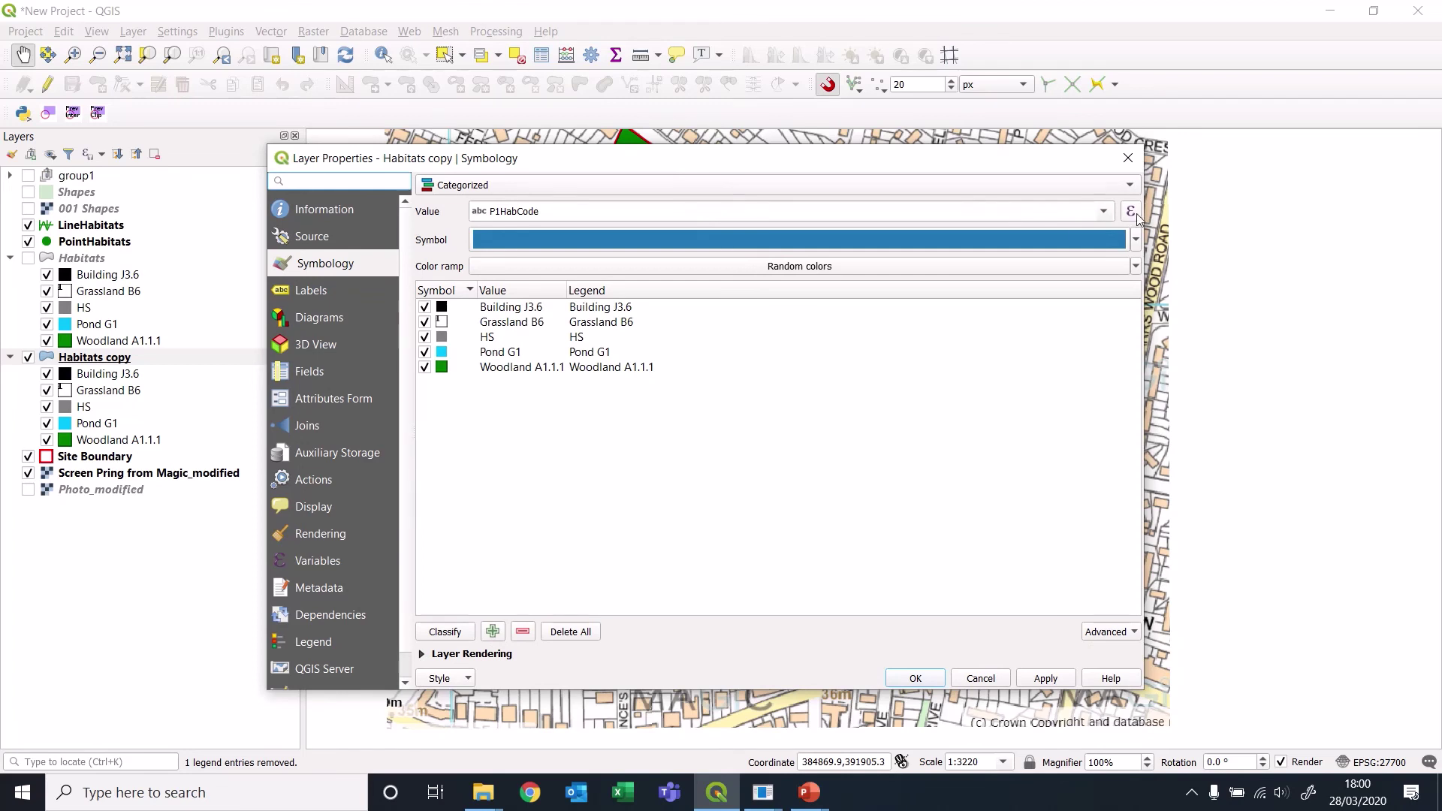
left_click(1105, 211)
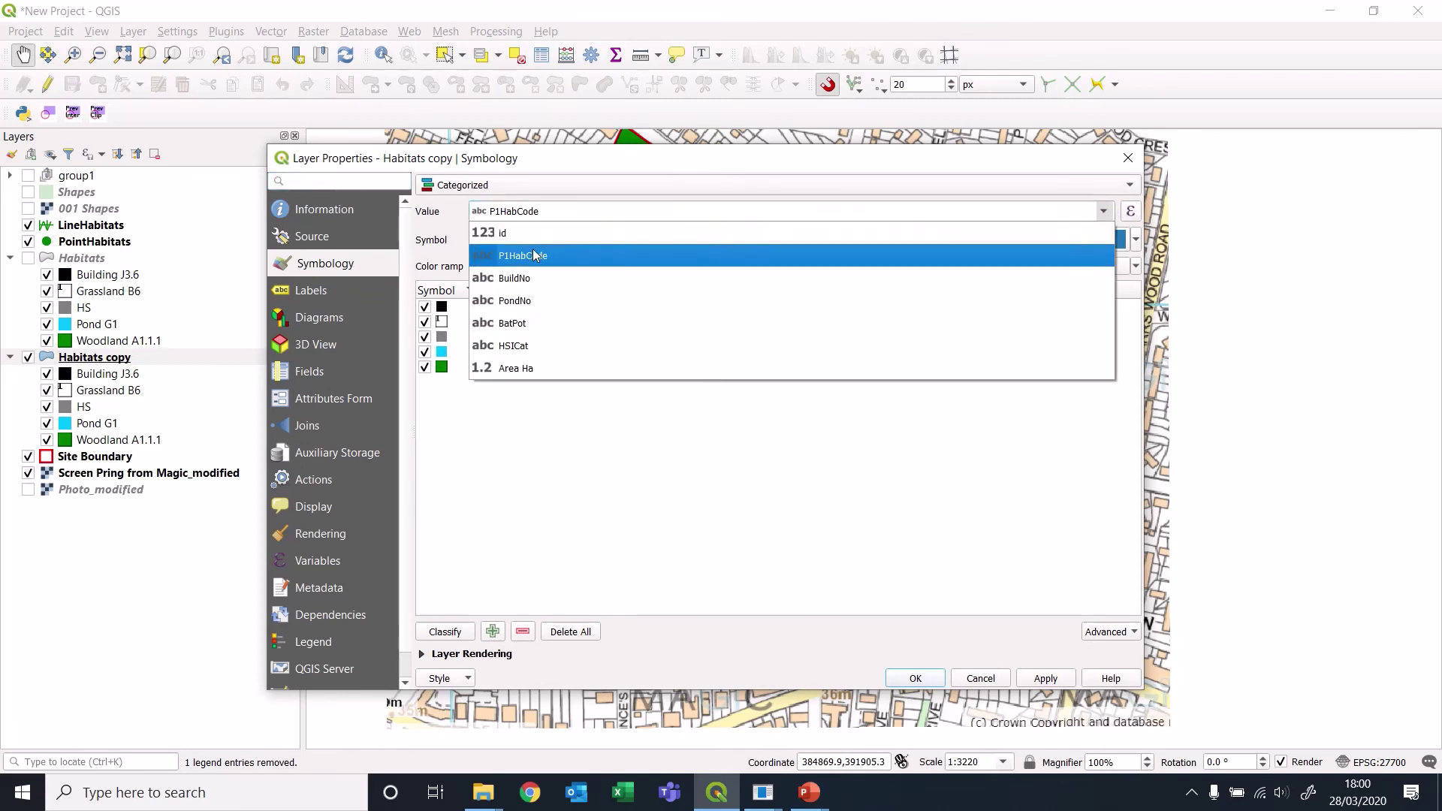
left_click(535, 324)
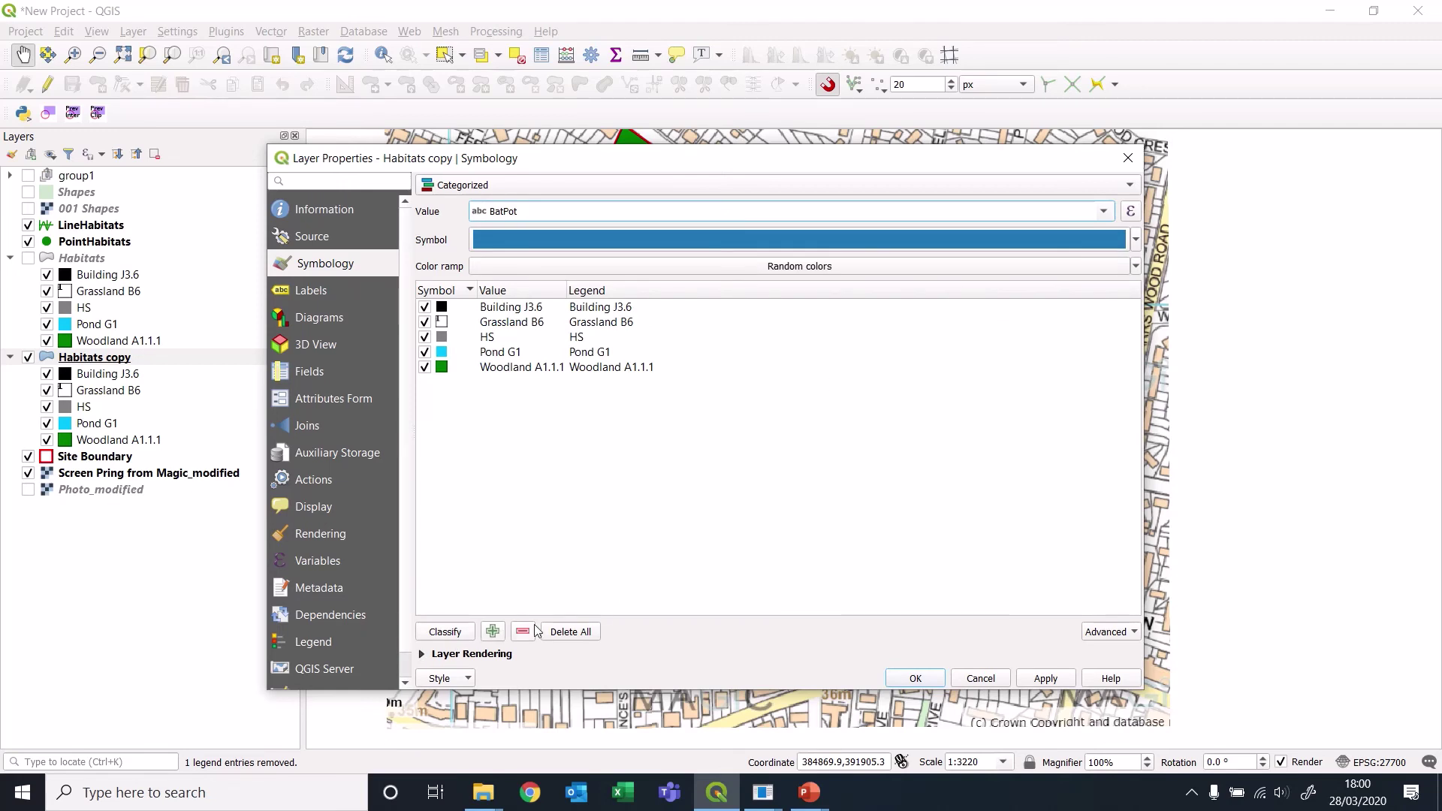
left_click(566, 633)
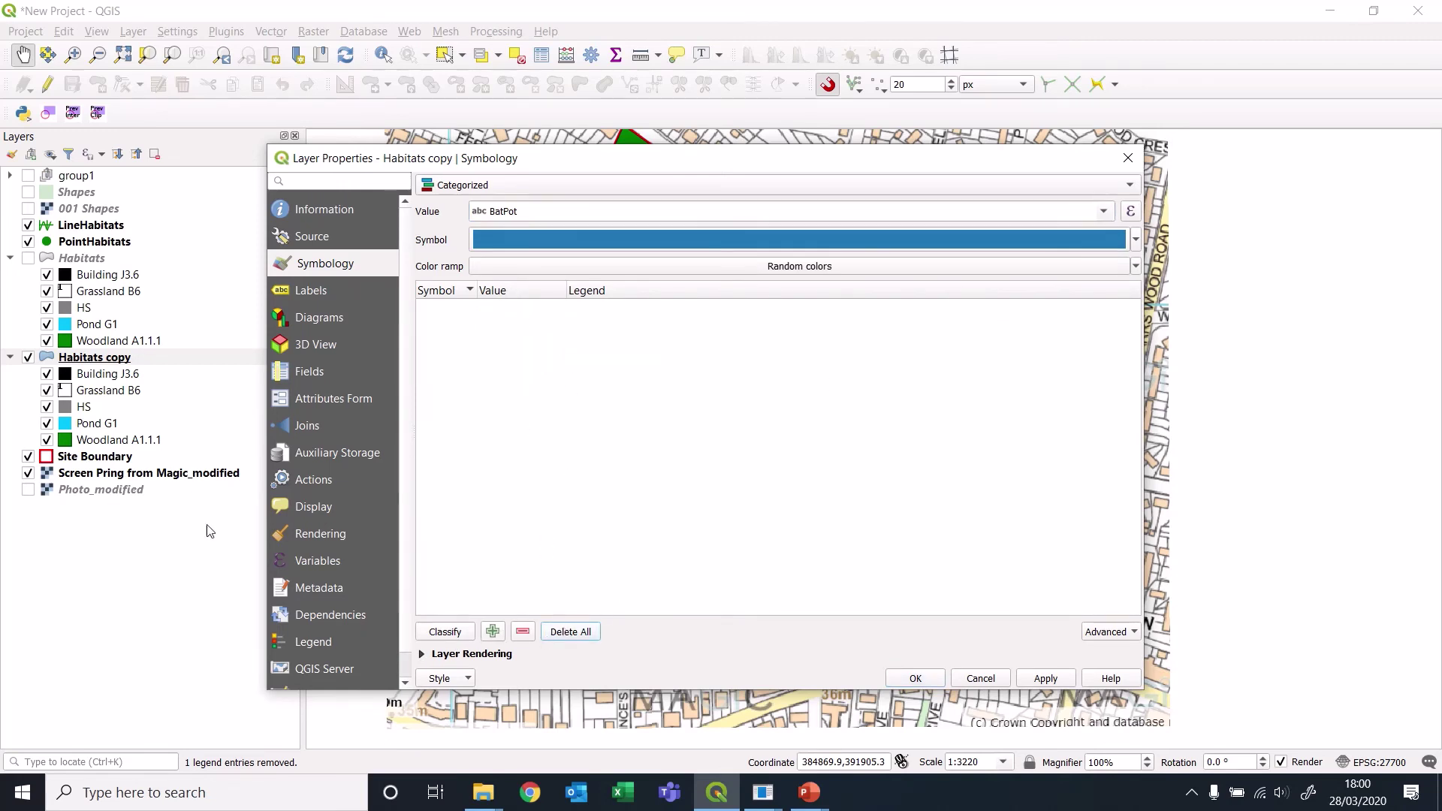
left_click(445, 631)
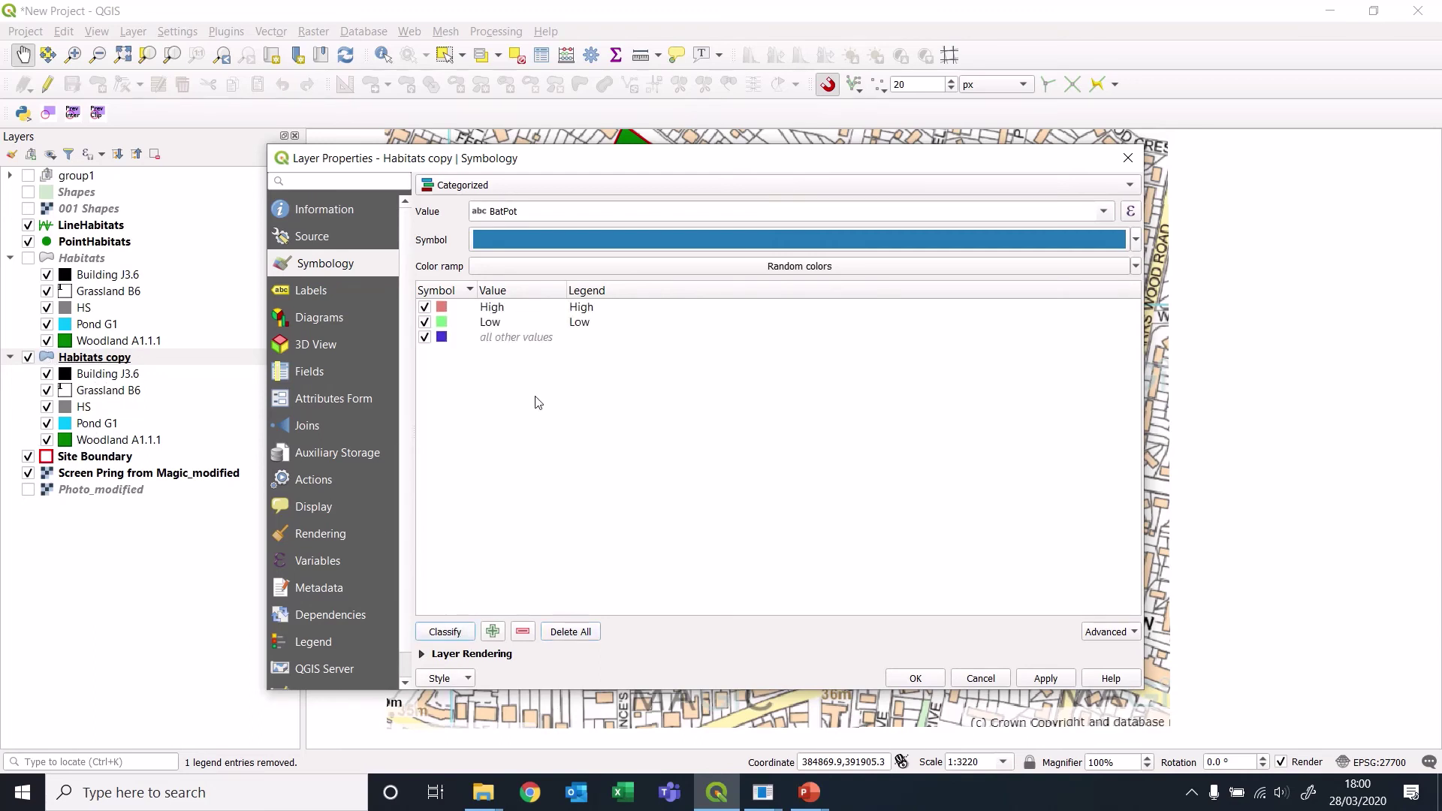
left_click(488, 340)
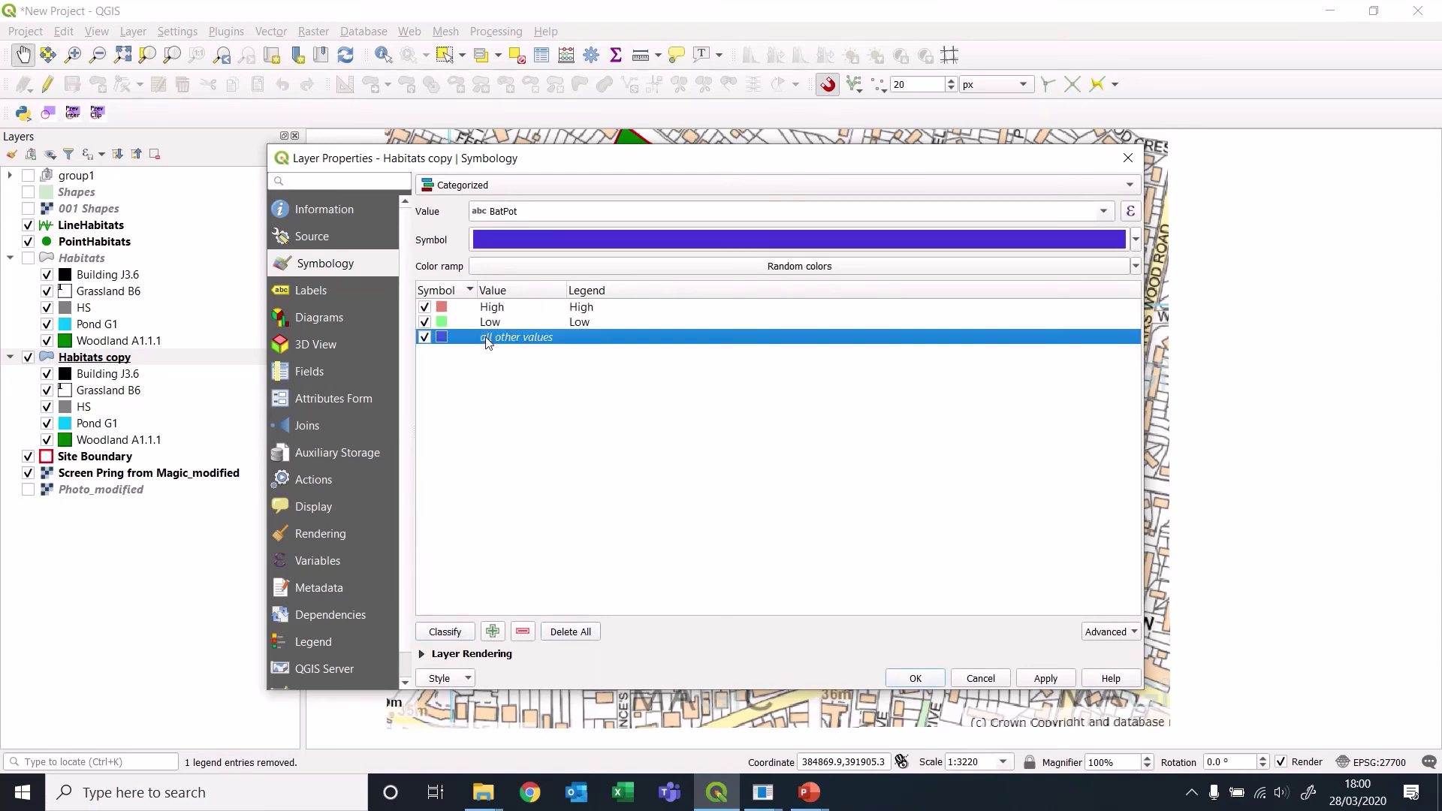
left_click(1041, 681)
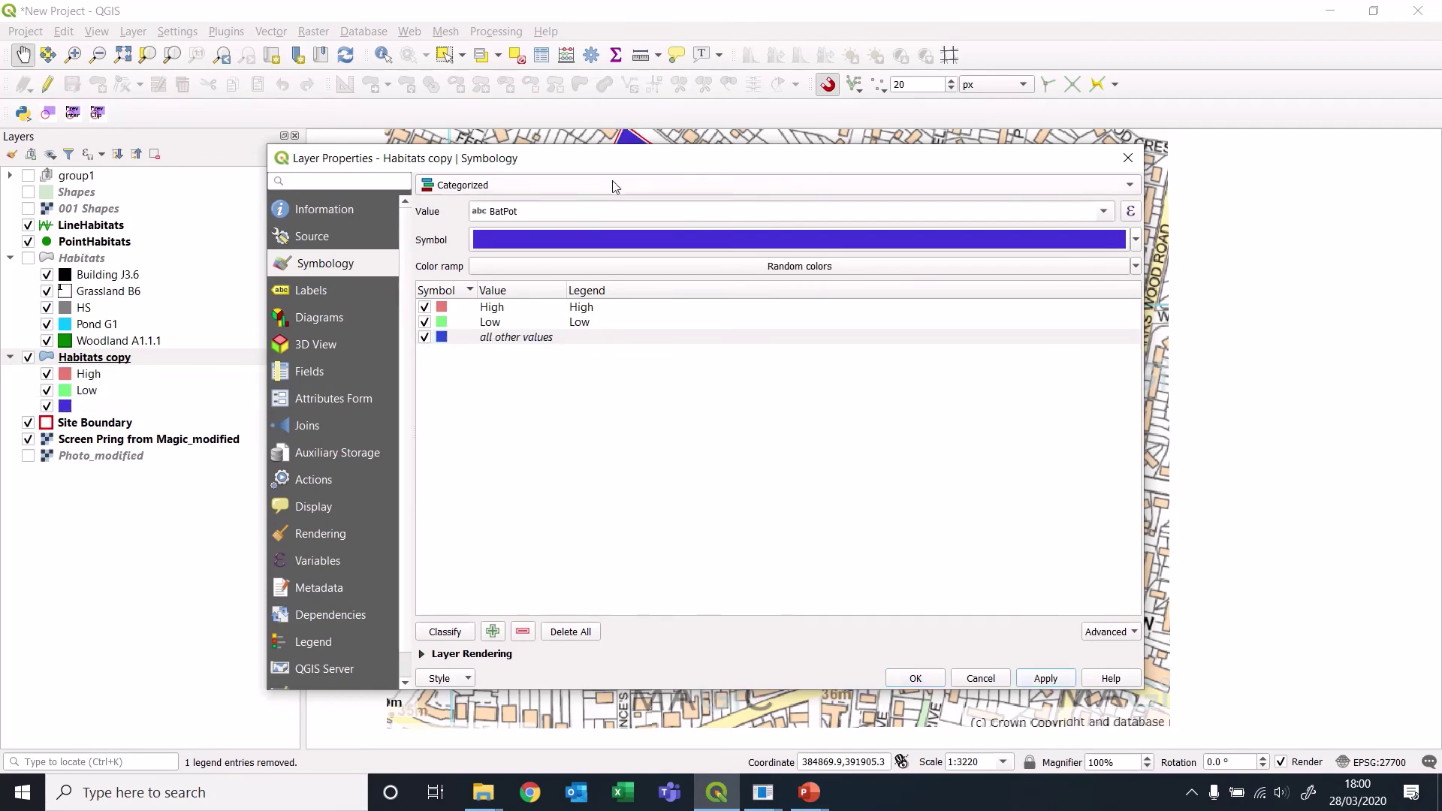
Set the fill colour of the High class in the Habitats copy layer to red.
left_click_drag(611, 160, 643, 149)
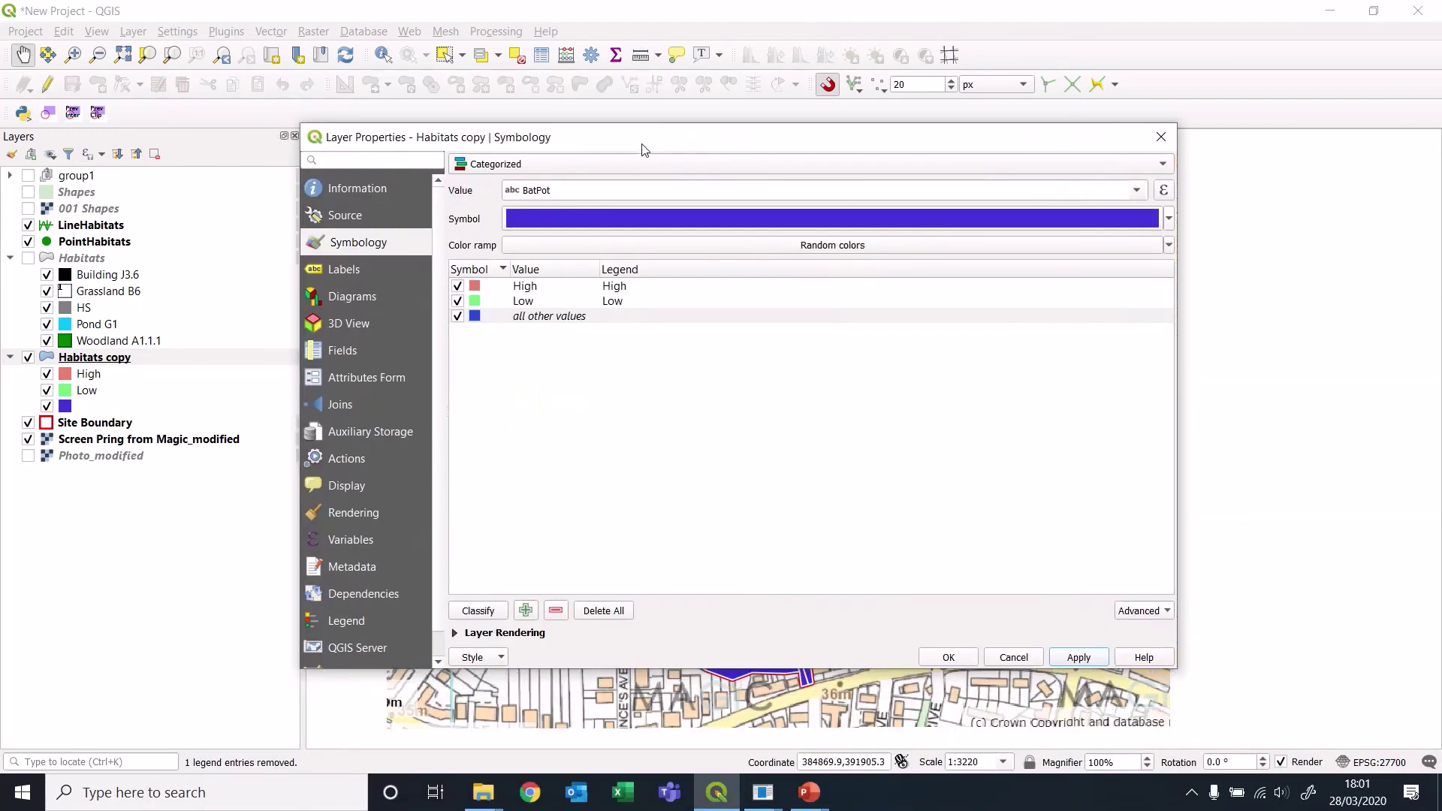
double_click(473, 289)
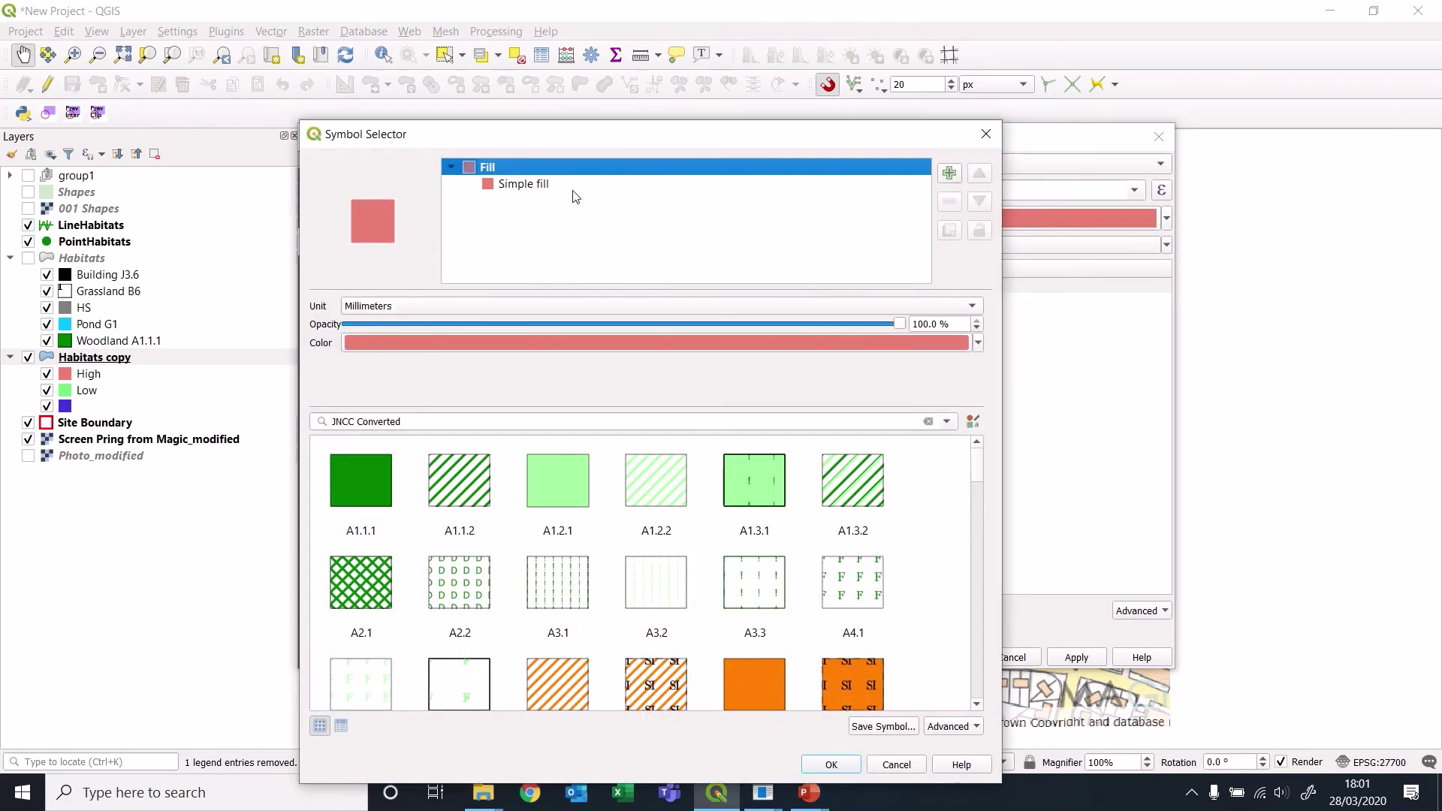
left_click(530, 185)
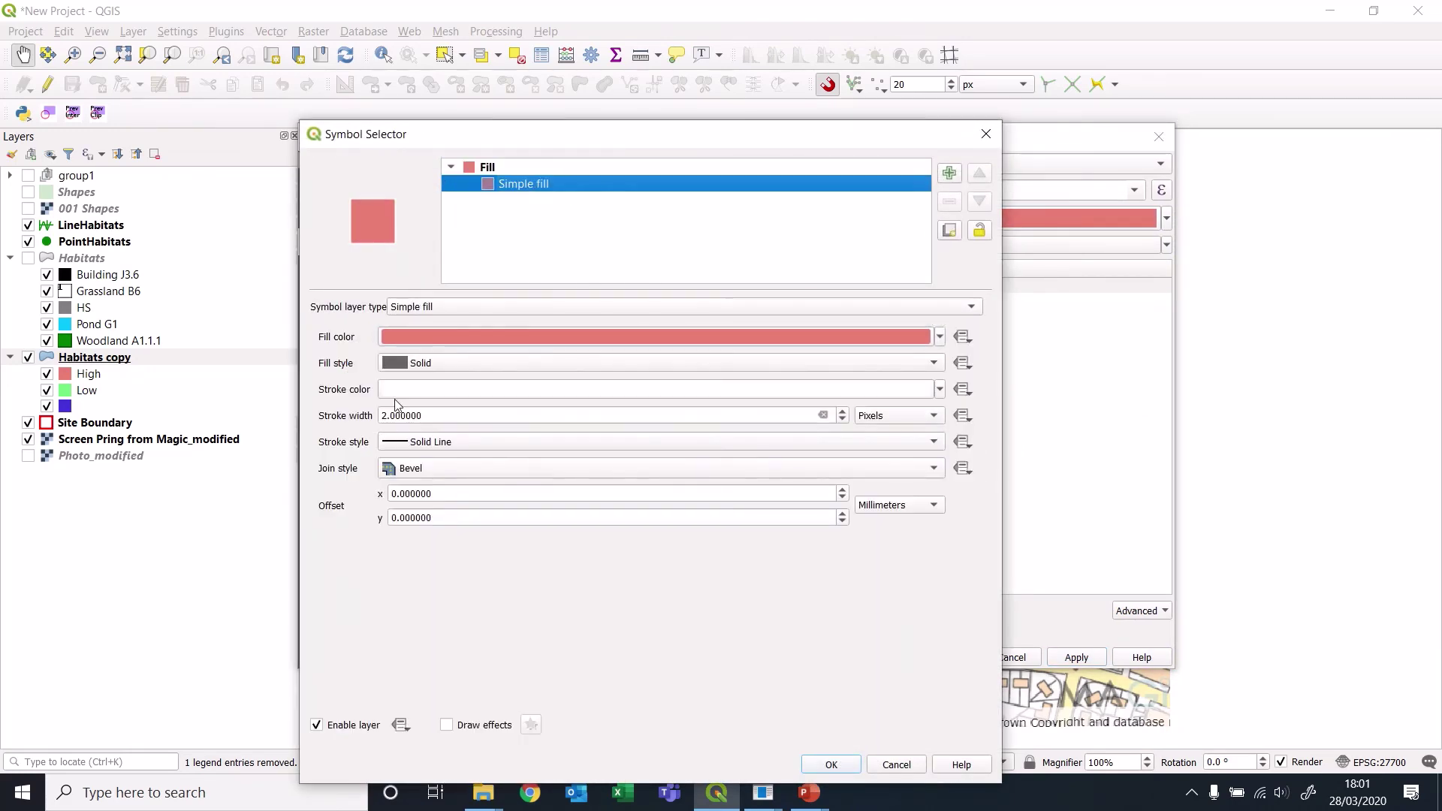
left_click(940, 336)
left_click(390, 623)
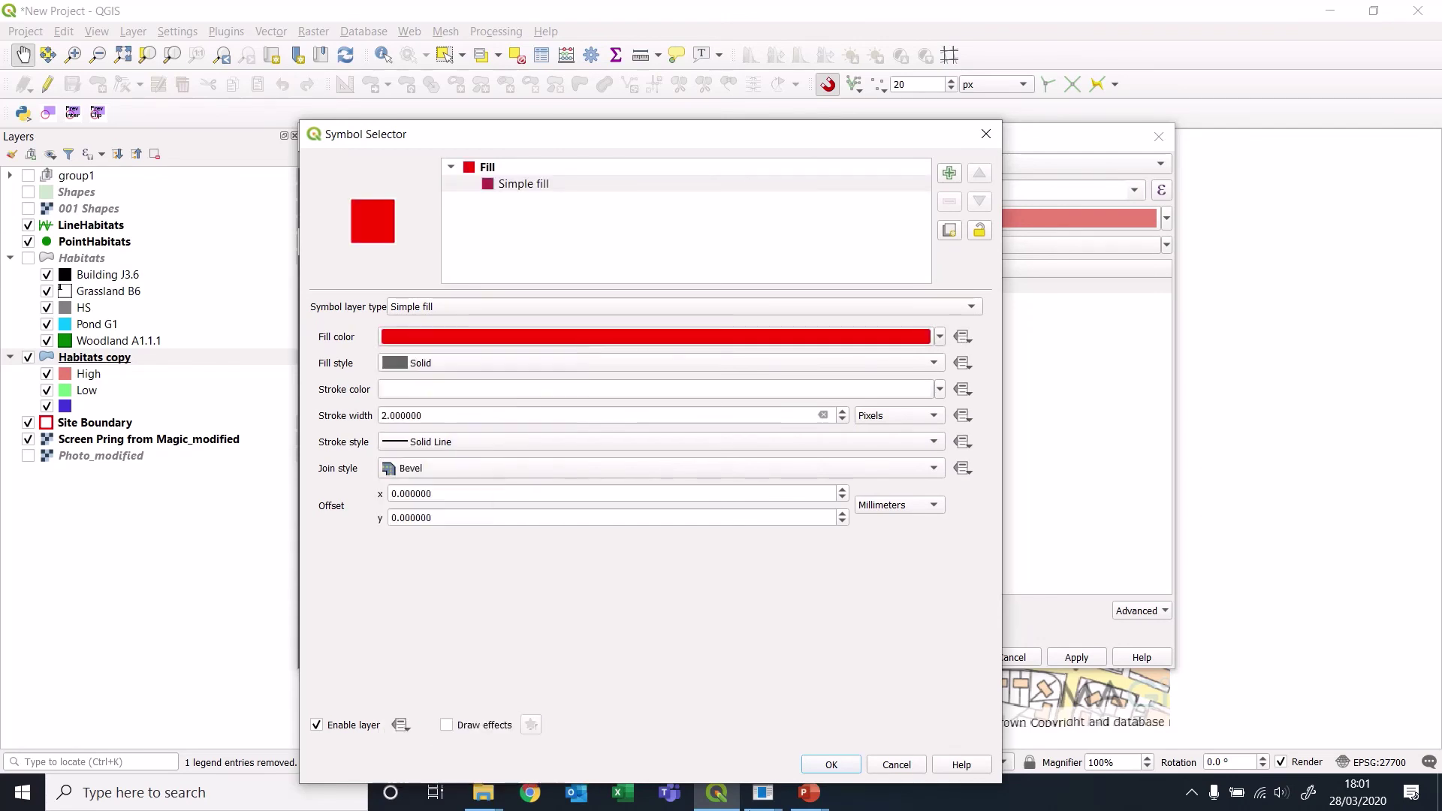
left_click(832, 764)
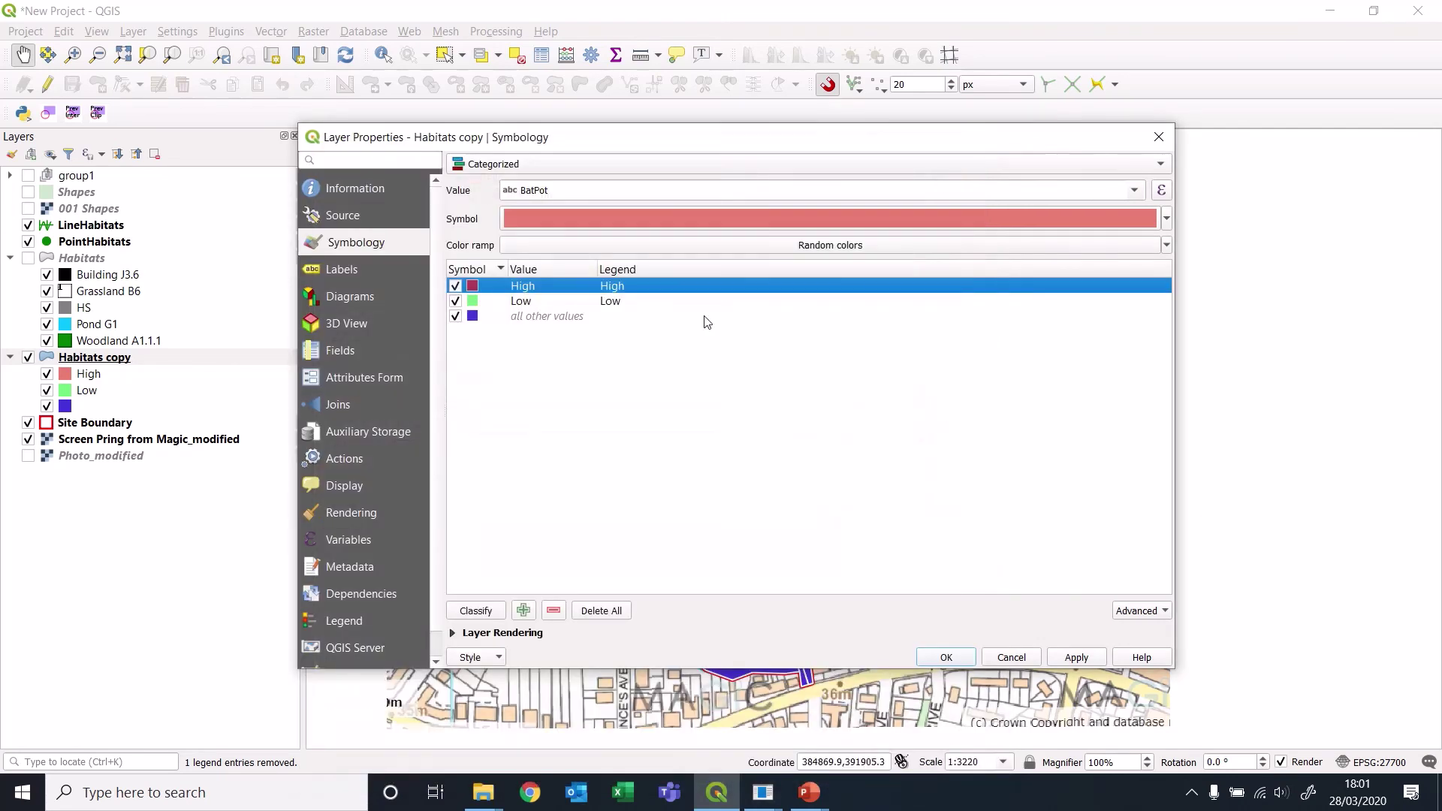
Remove the all other values class from the Habitats copy symbology, apply the change and close the layer properties.
left_click(474, 301)
left_click(688, 401)
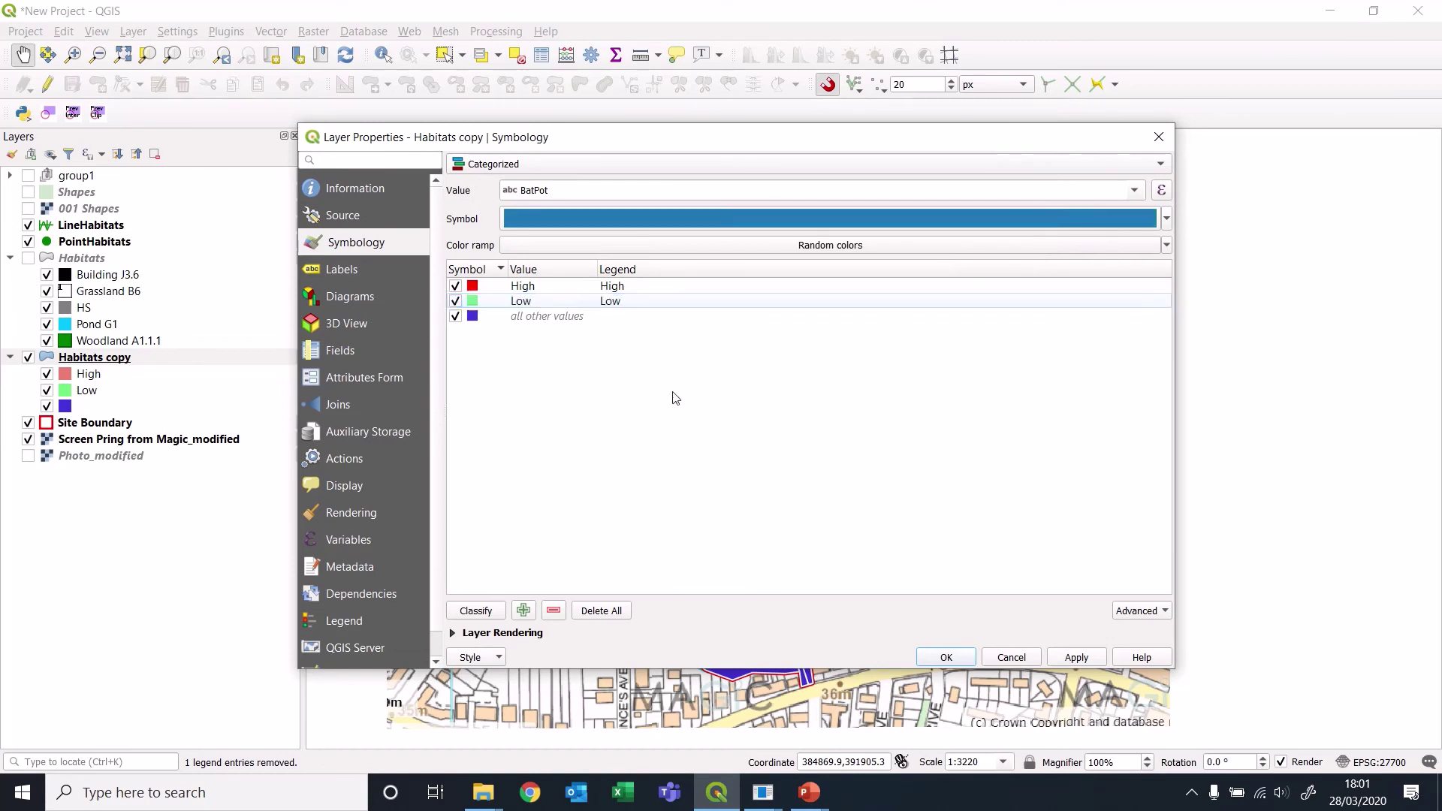
left_click(480, 316)
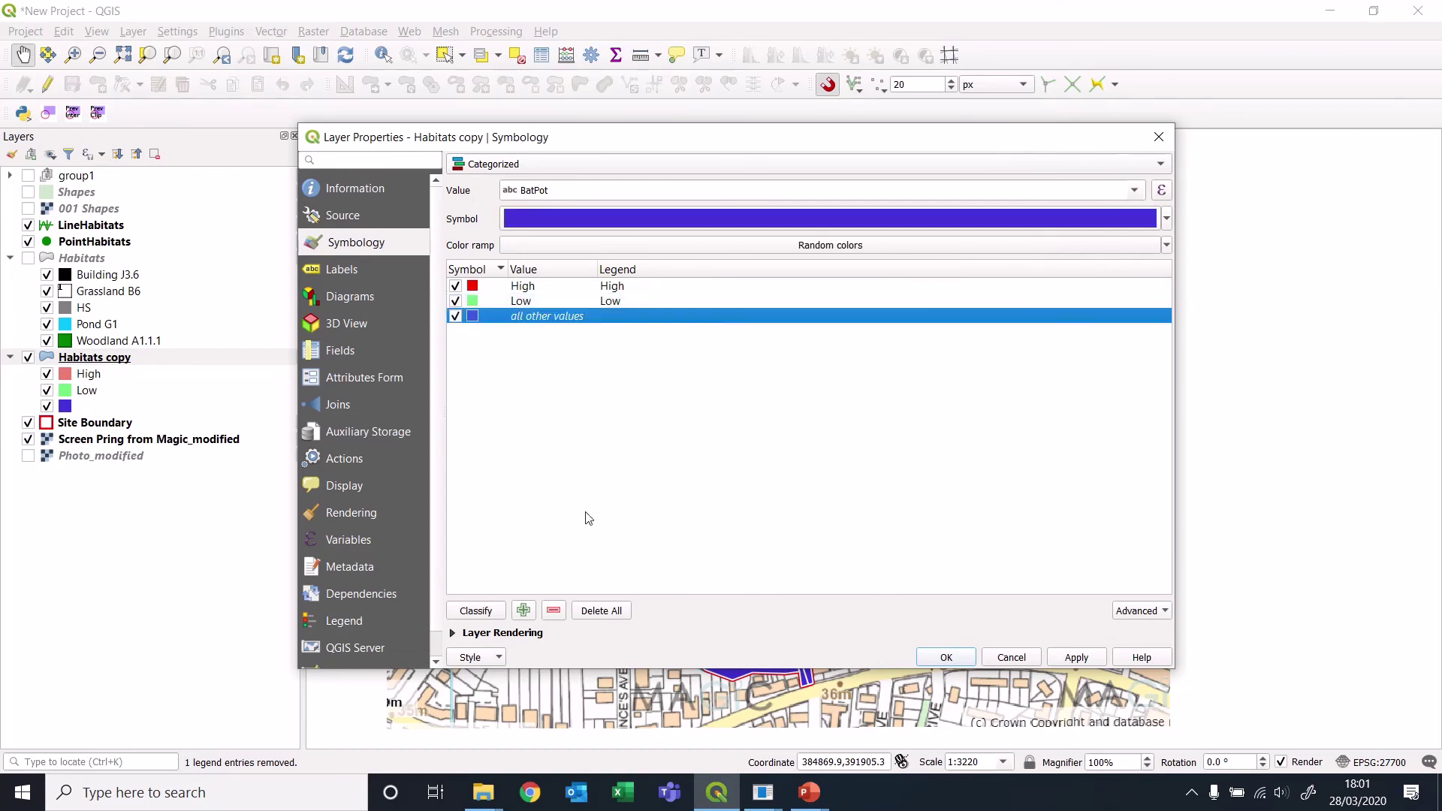
left_click(553, 611)
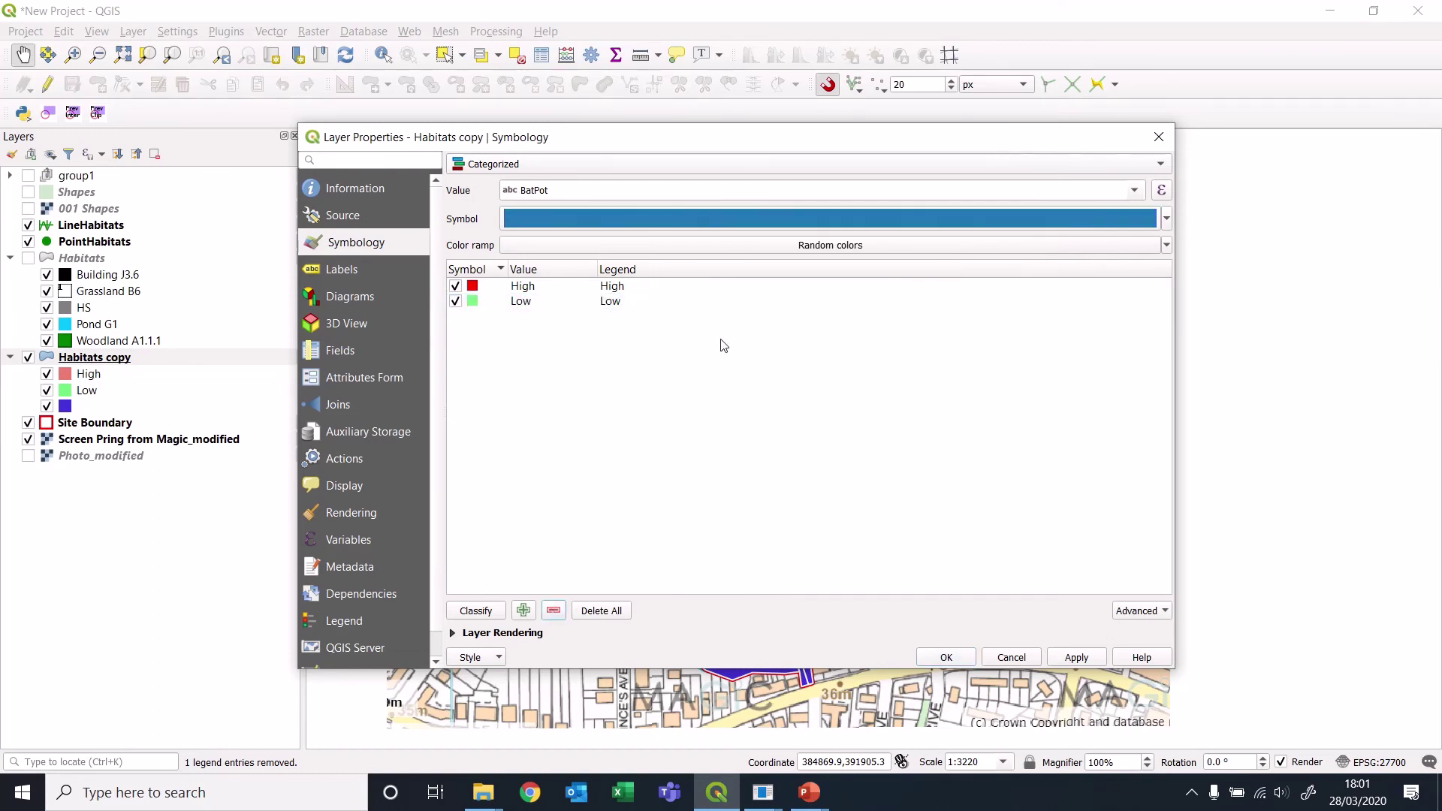
left_click(1079, 659)
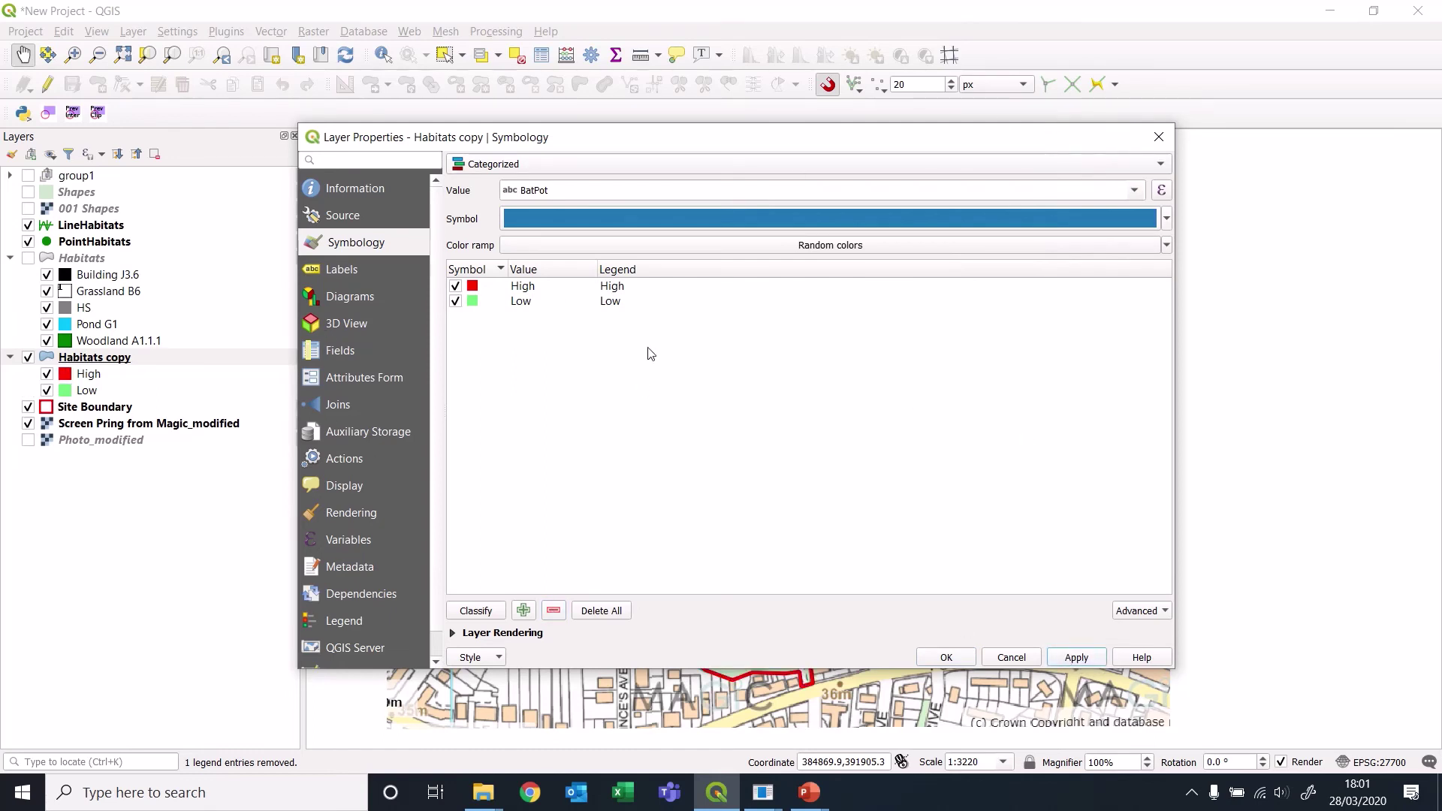
left_click(1160, 137)
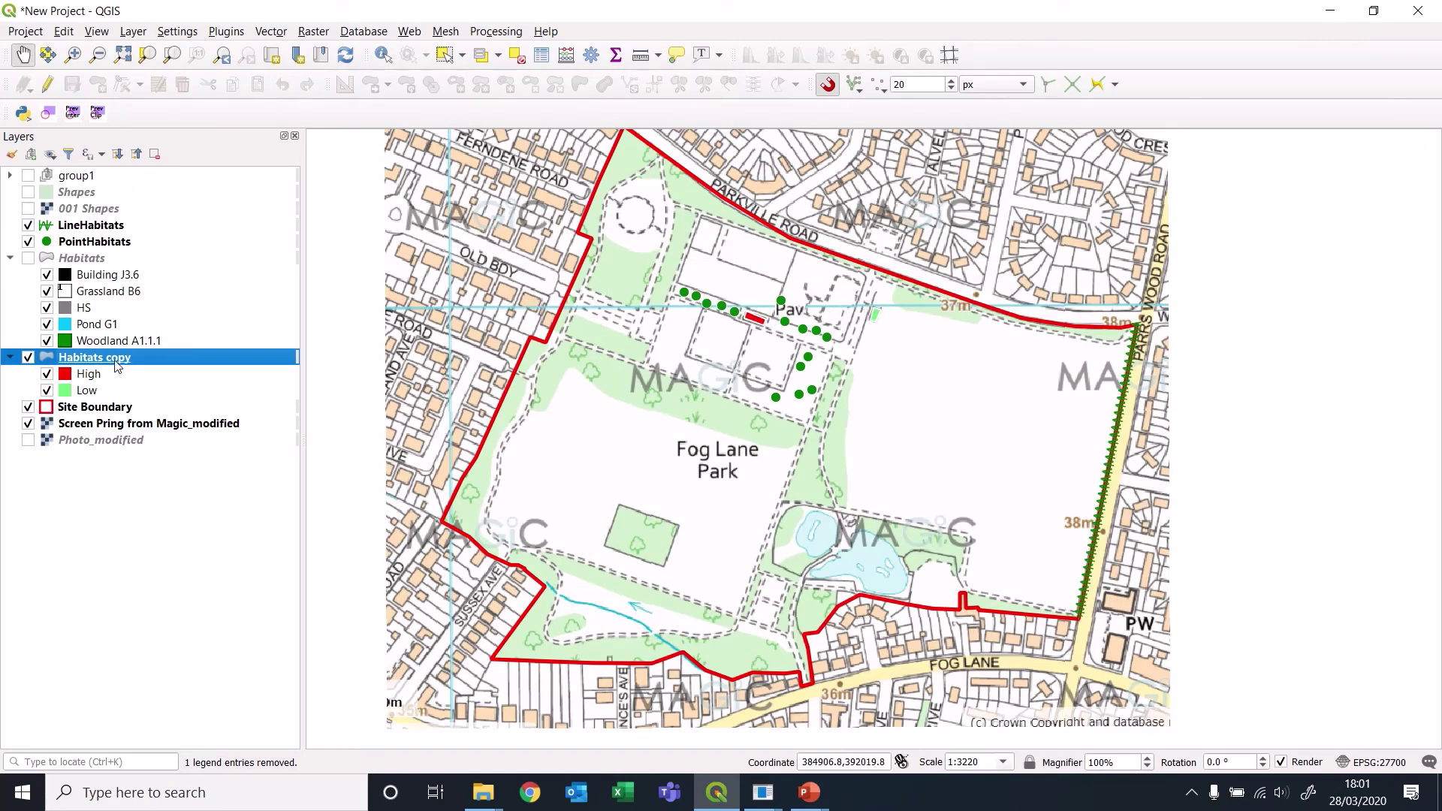
Move the Habitats copy layer directly above the Habitats layer and make Habitats visible again.
left_click_drag(117, 365, 129, 256)
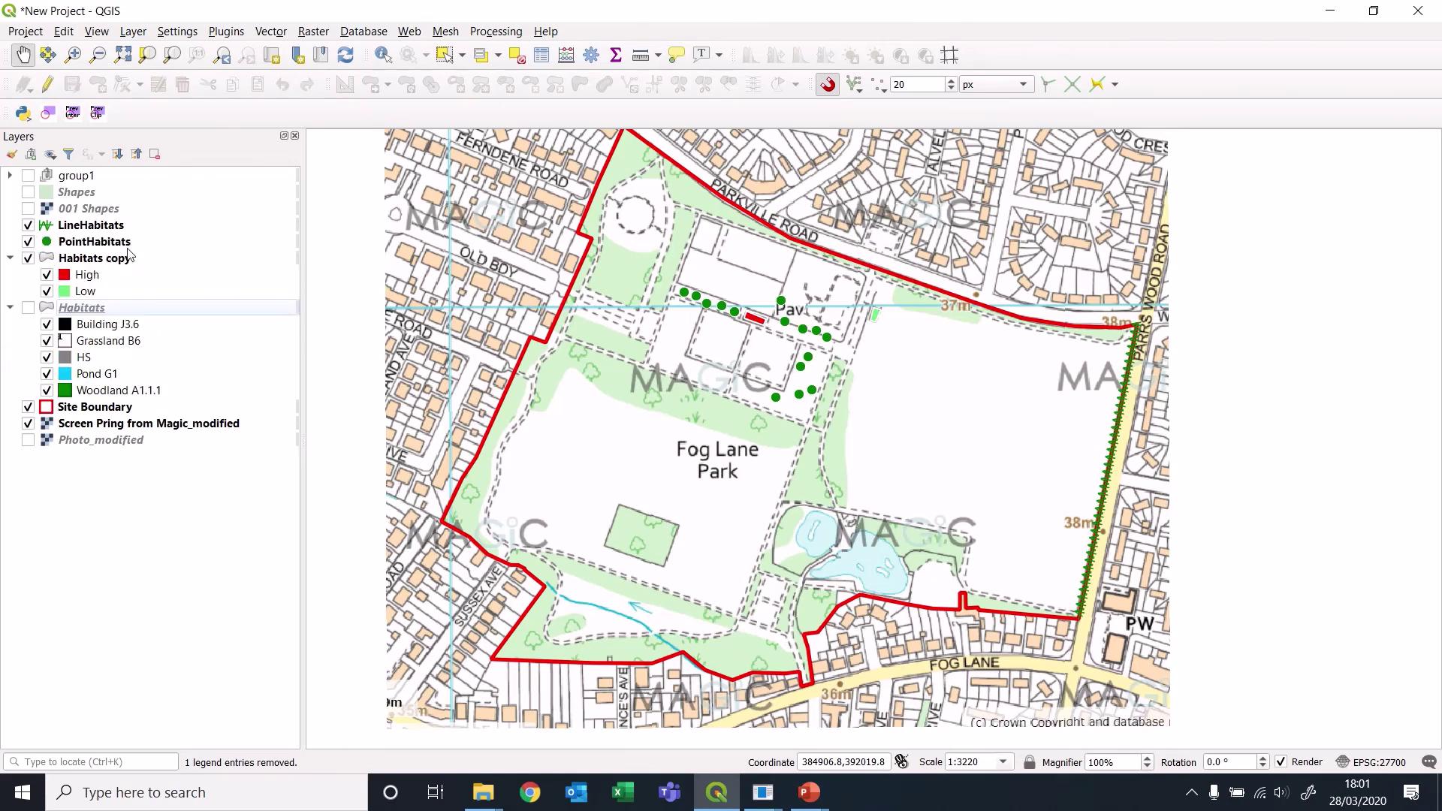
left_click(28, 308)
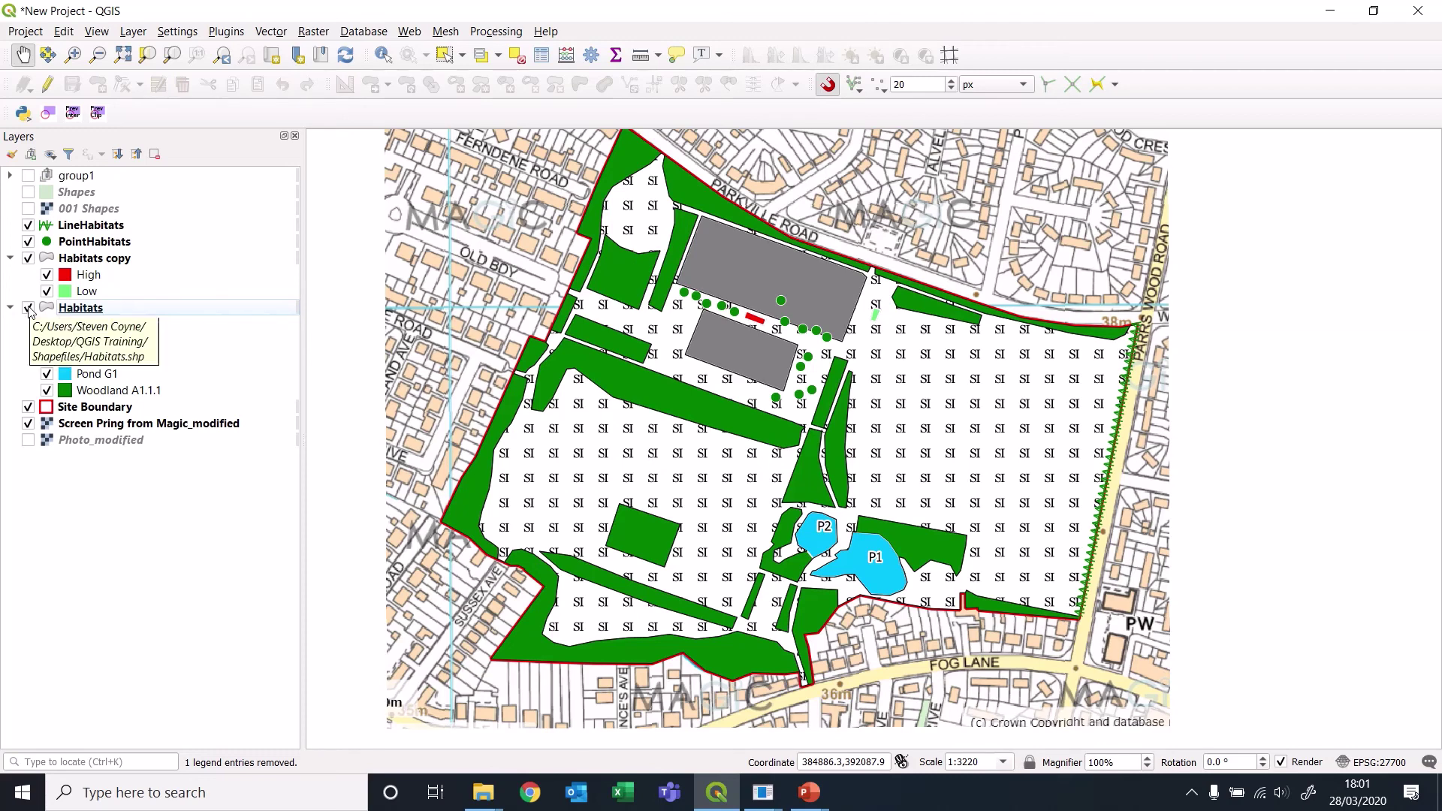
Restyle the High class of Habitats copy with a transparent fill and a red Dot Line stroke.
left_click(88, 260)
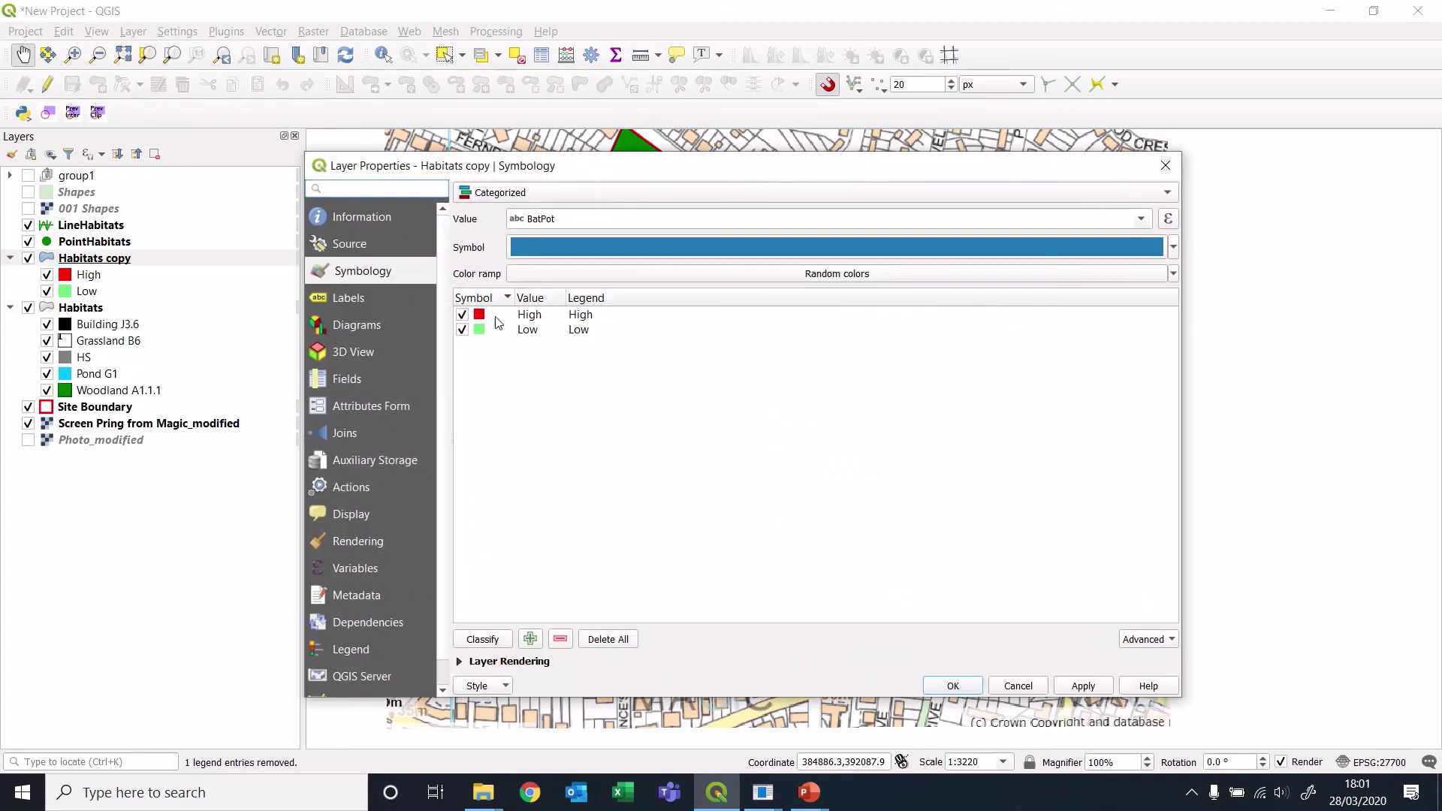
double_click(479, 316)
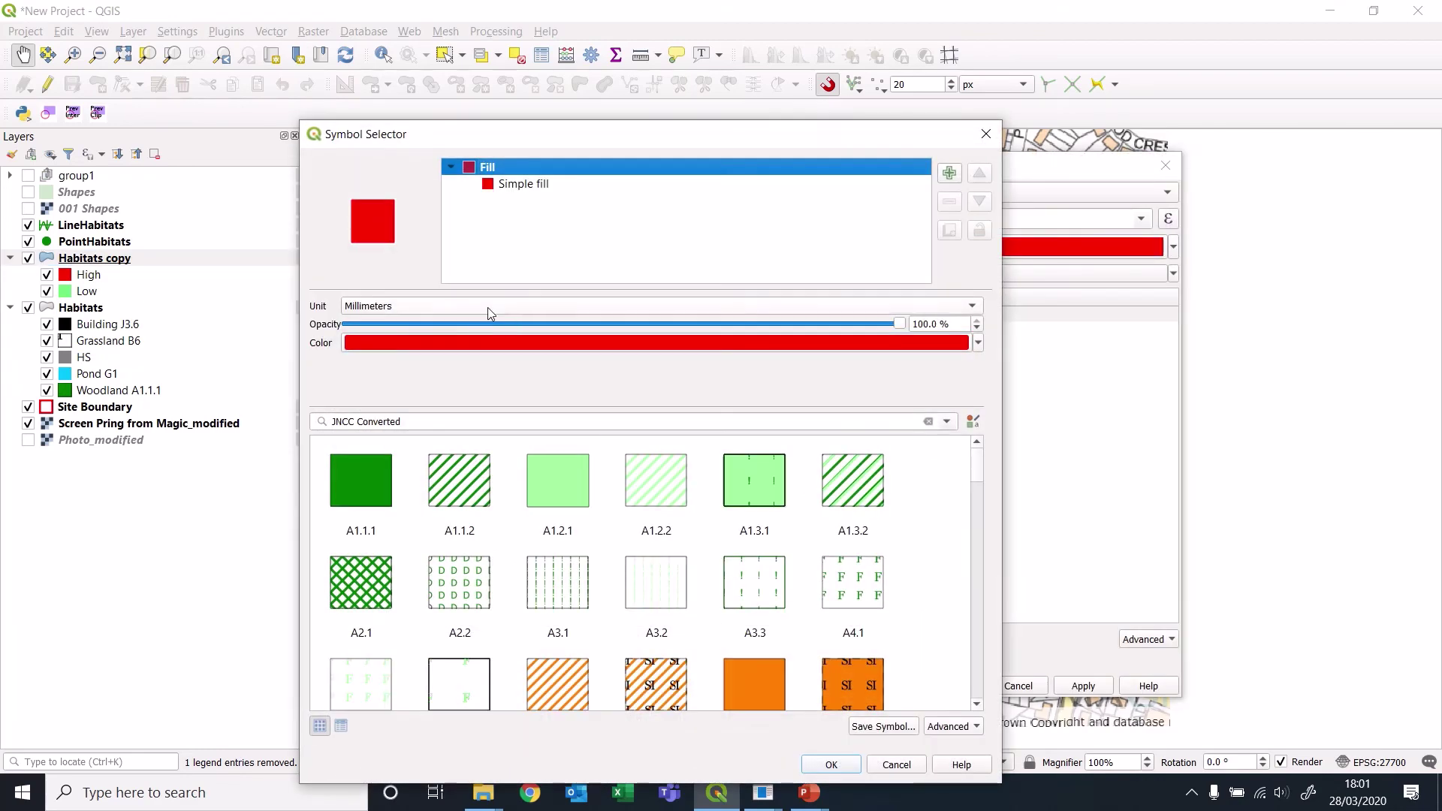
left_click(524, 188)
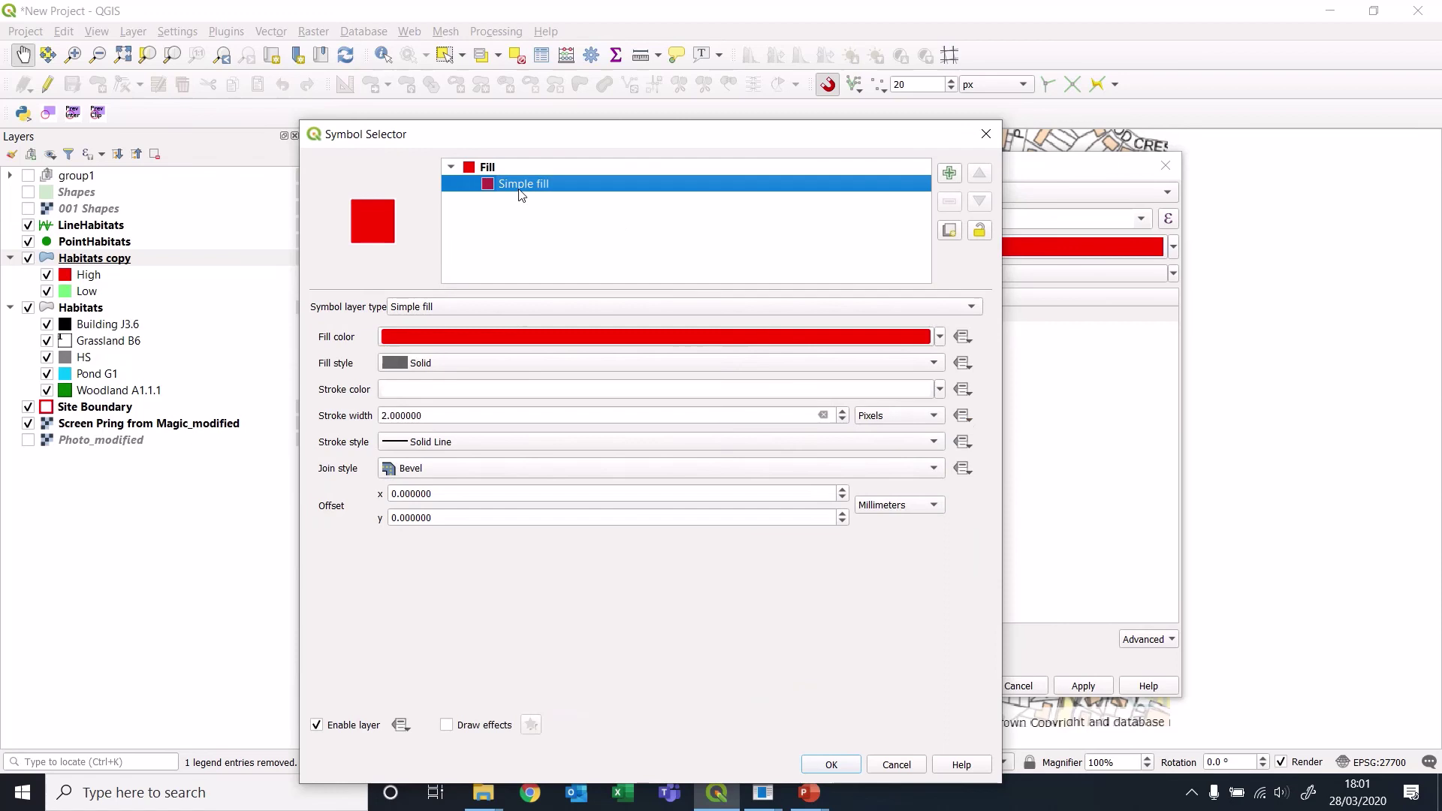
left_click(940, 336)
left_click(413, 359)
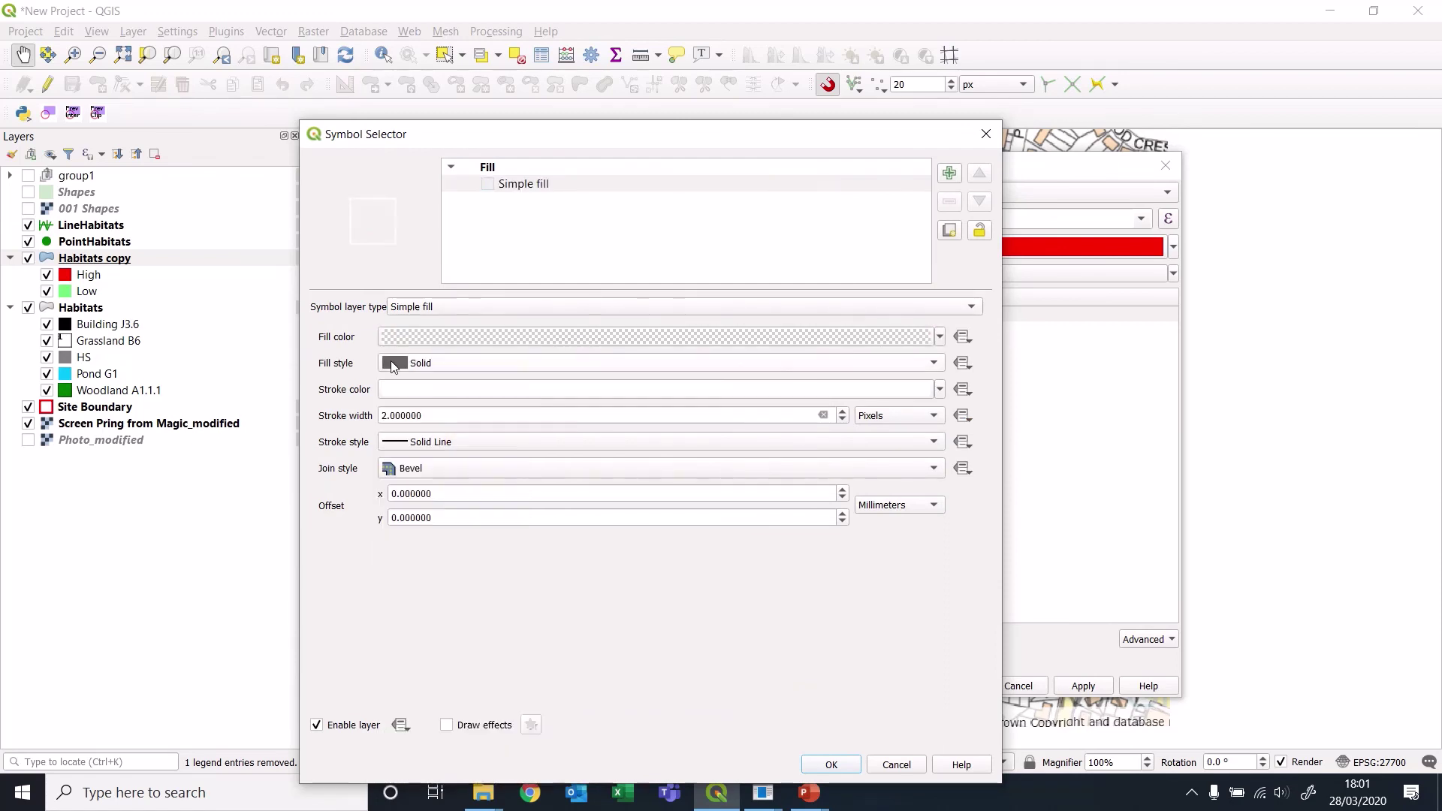
left_click(940, 389)
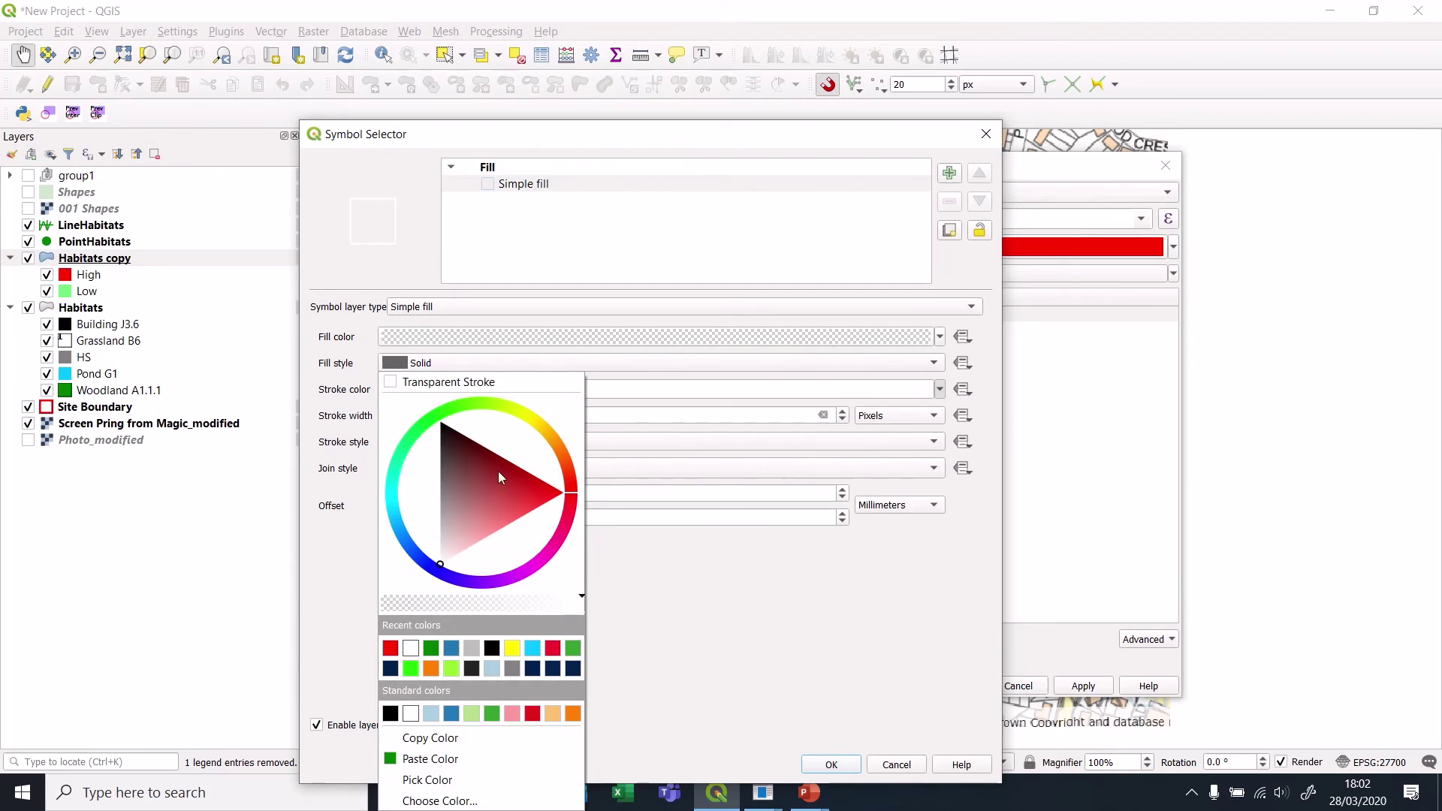
left_click(391, 649)
left_click(471, 448)
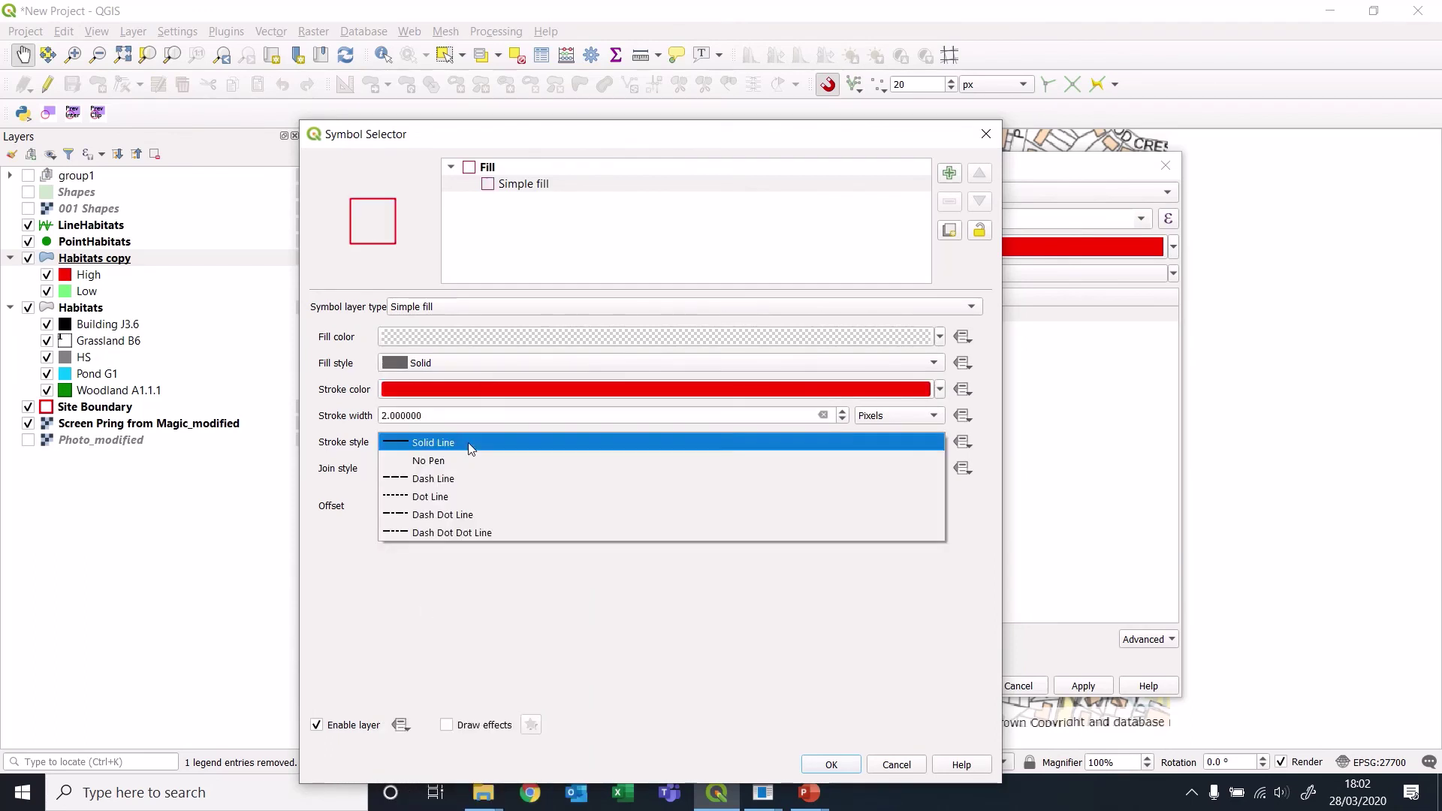
left_click(445, 498)
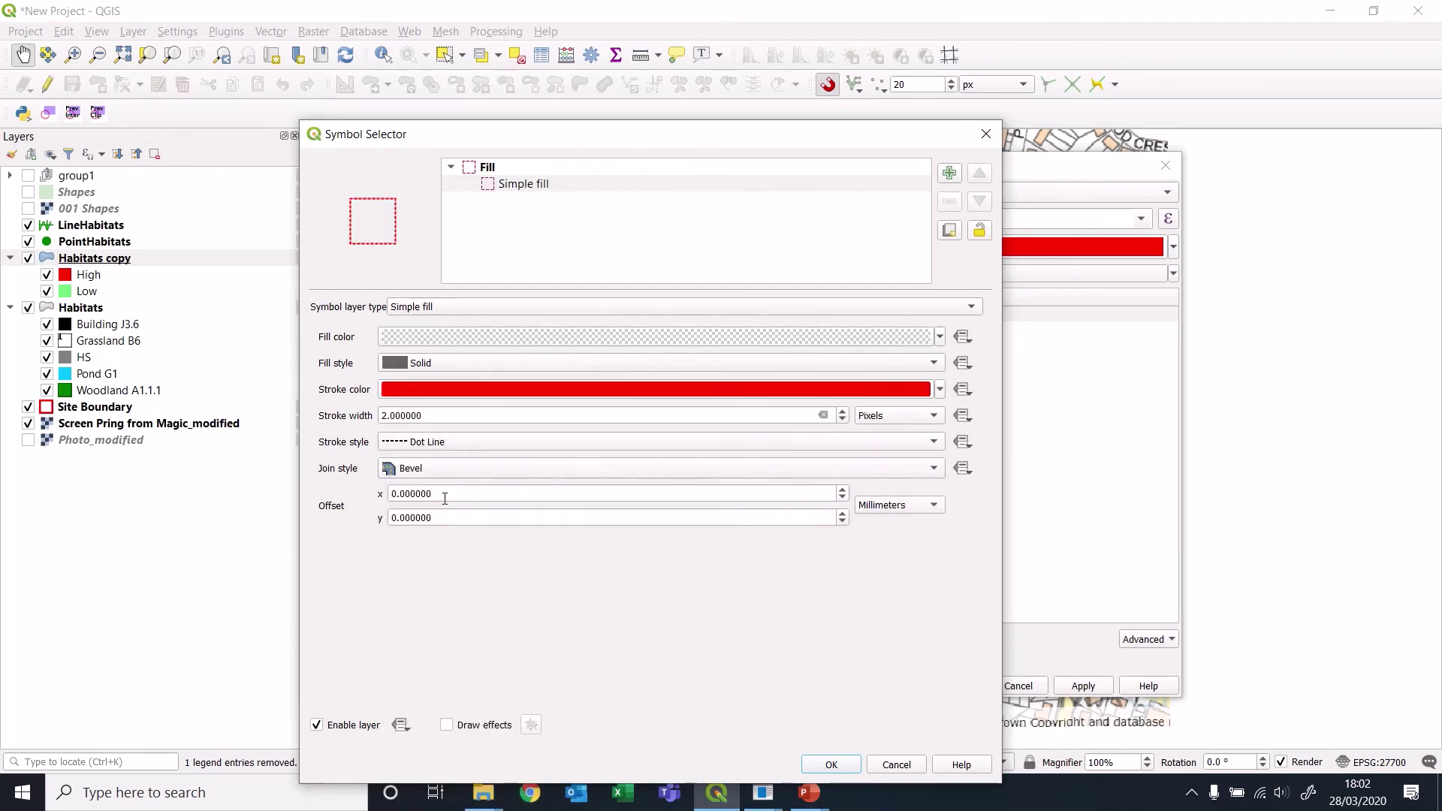
left_click(832, 764)
Restyle the Low class with a transparent fill and a green Dot Line stroke, then apply and close the layer properties.
left_click(482, 331)
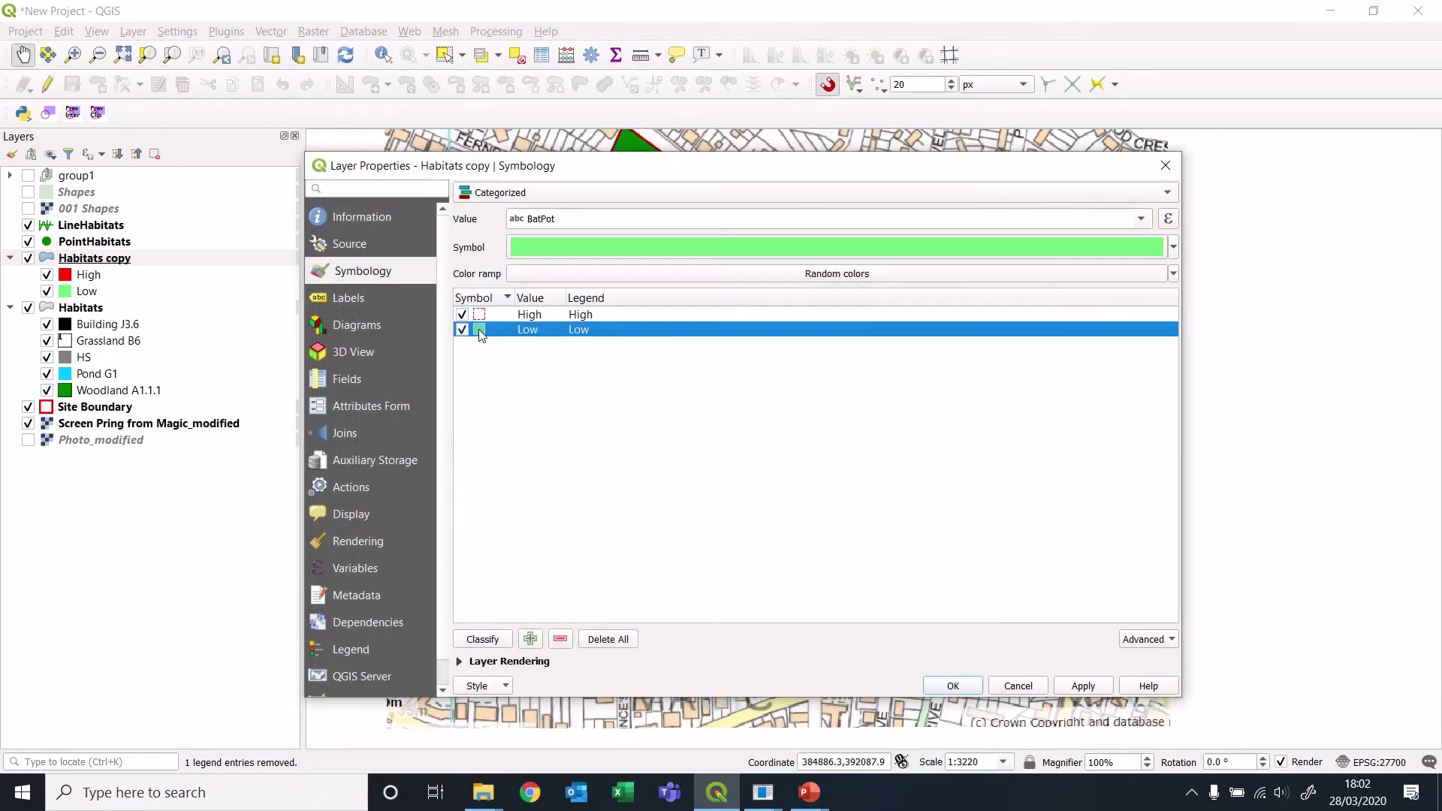
double_click(482, 332)
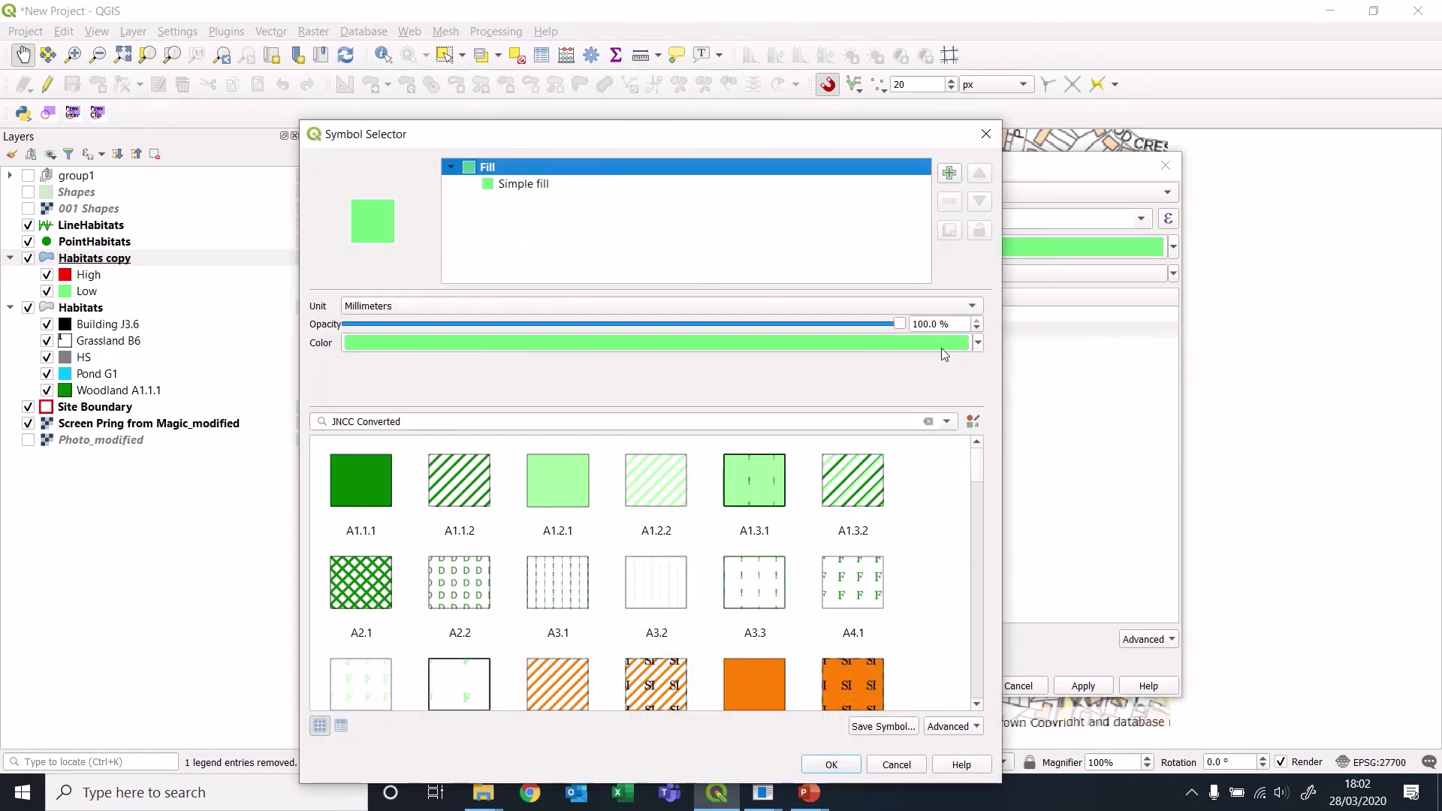
left_click(525, 186)
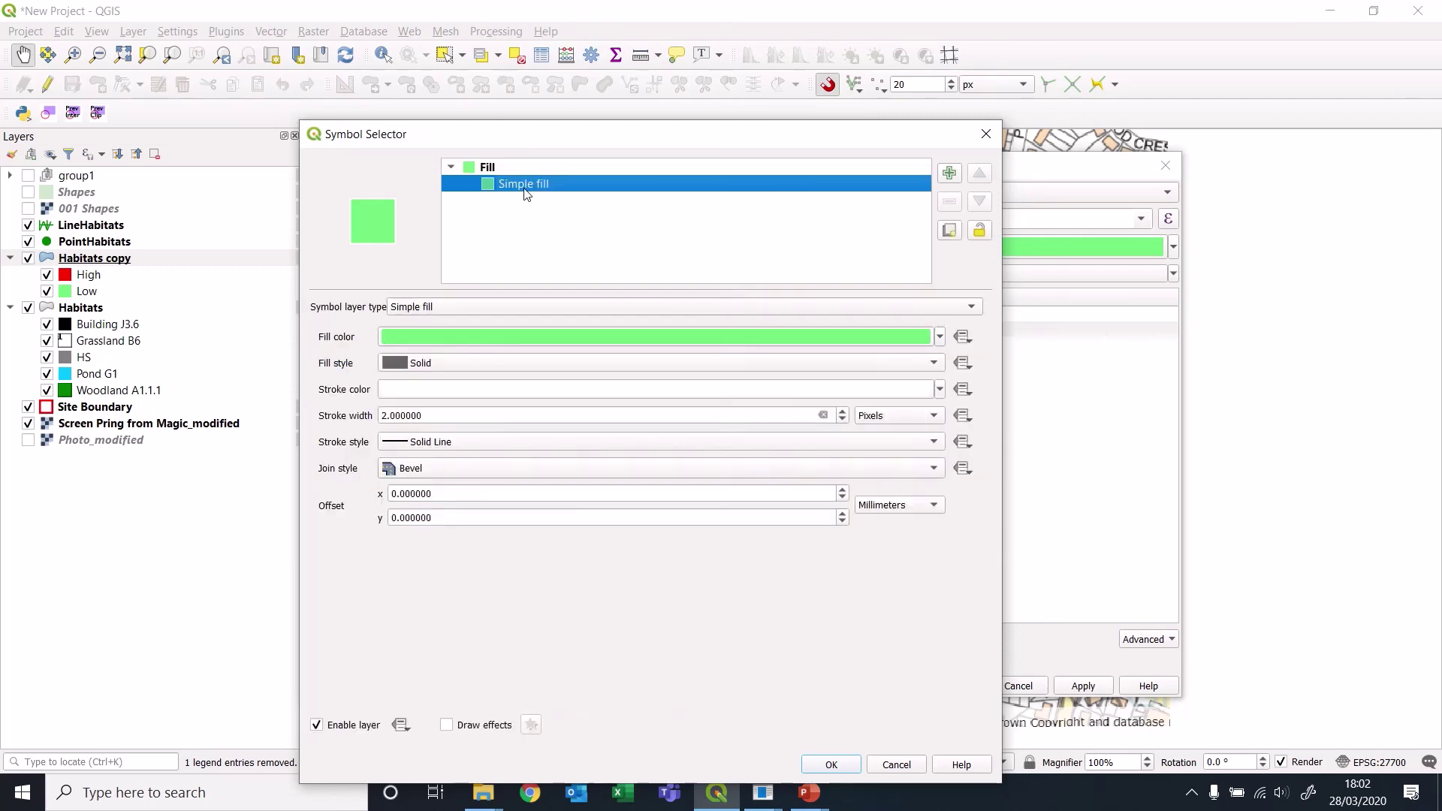
left_click(941, 337)
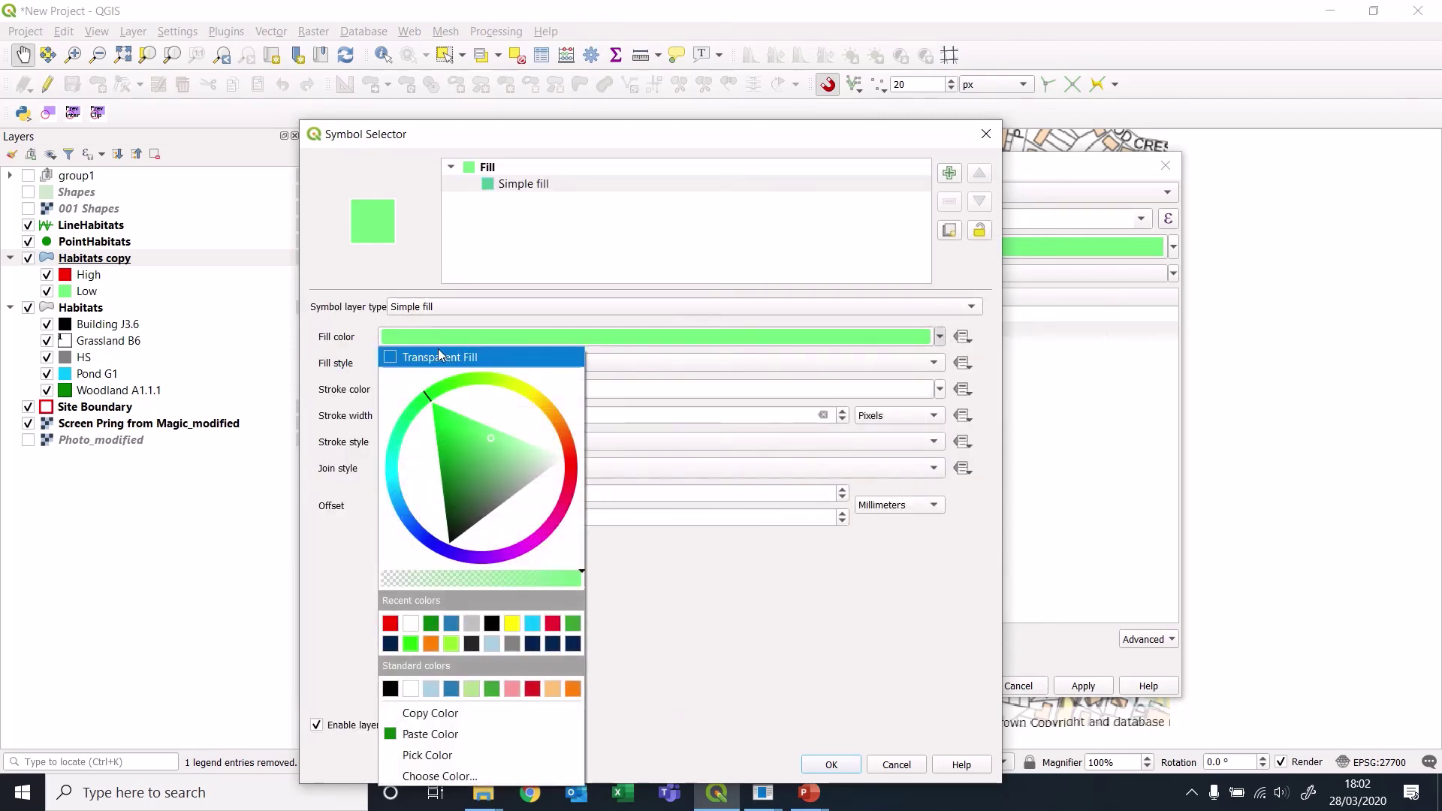
left_click(438, 349)
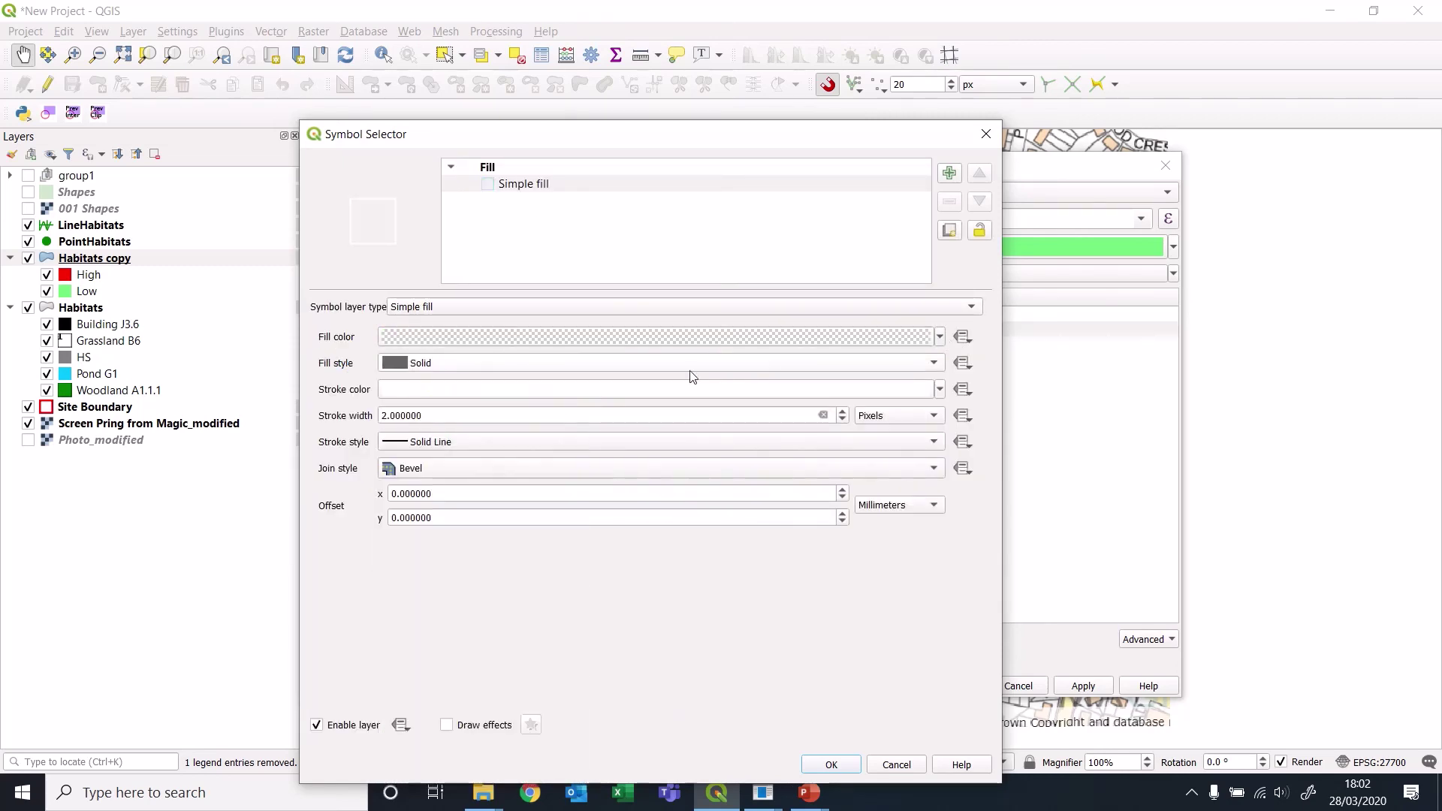
left_click(940, 389)
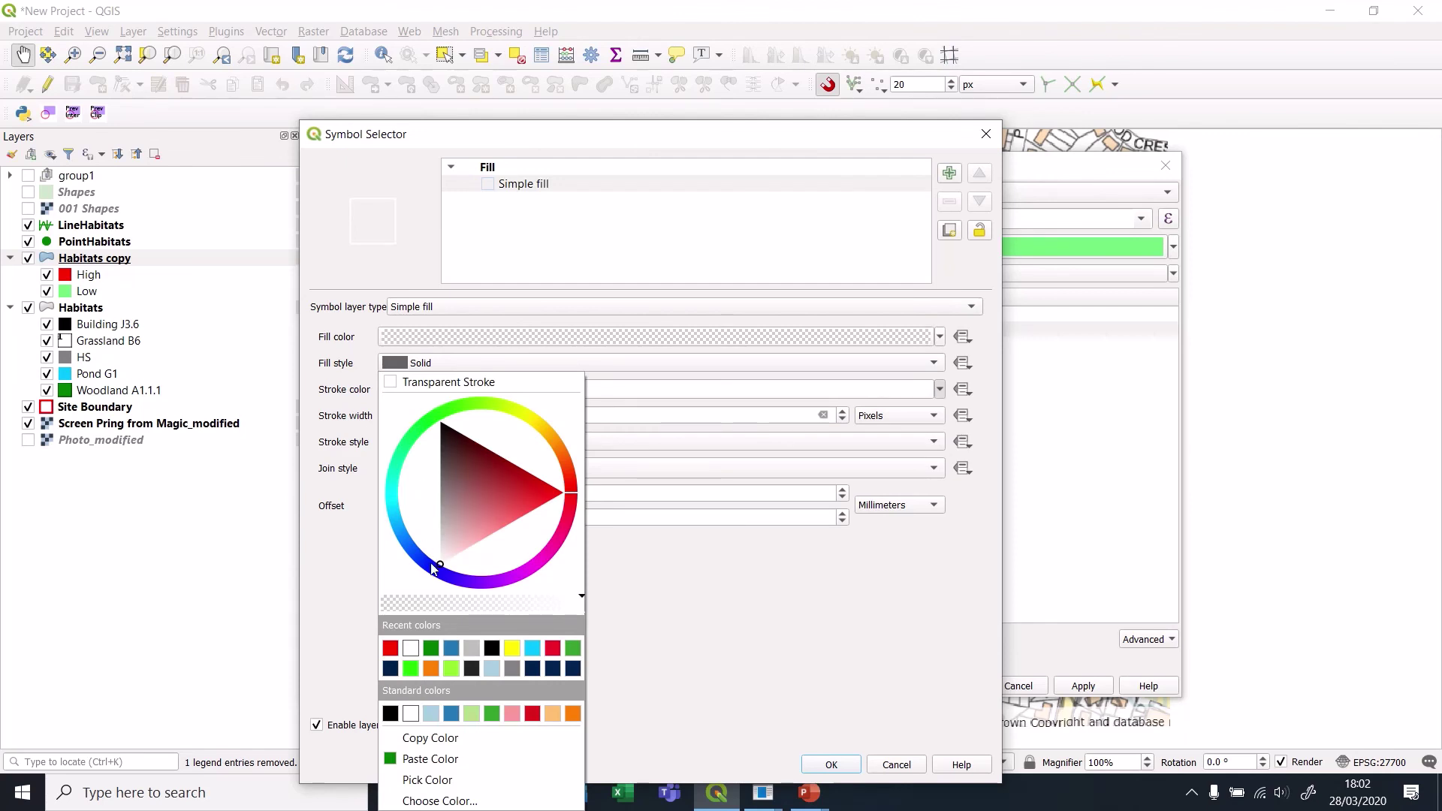
left_click(574, 647)
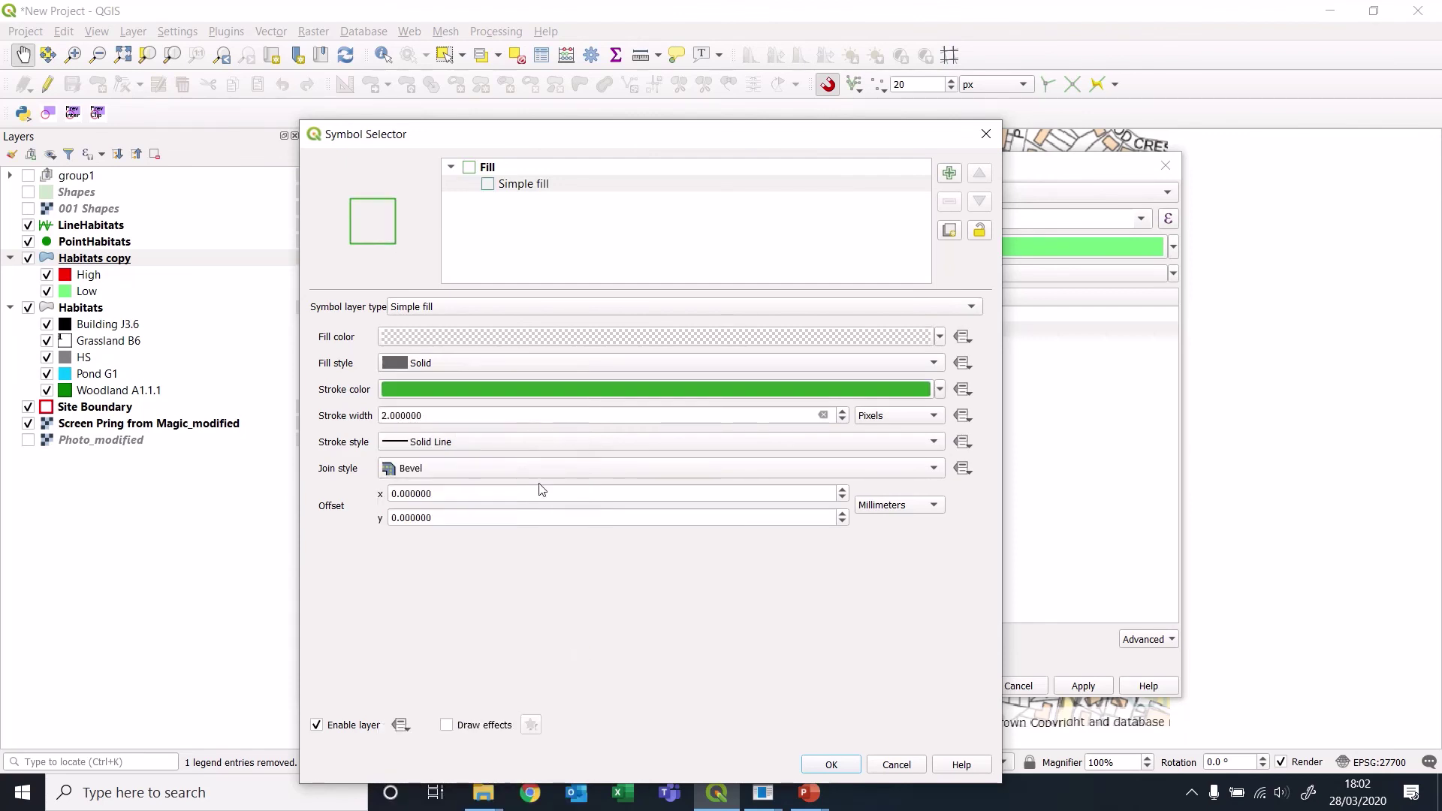
left_click(466, 443)
left_click(451, 497)
left_click(832, 765)
left_click(1083, 686)
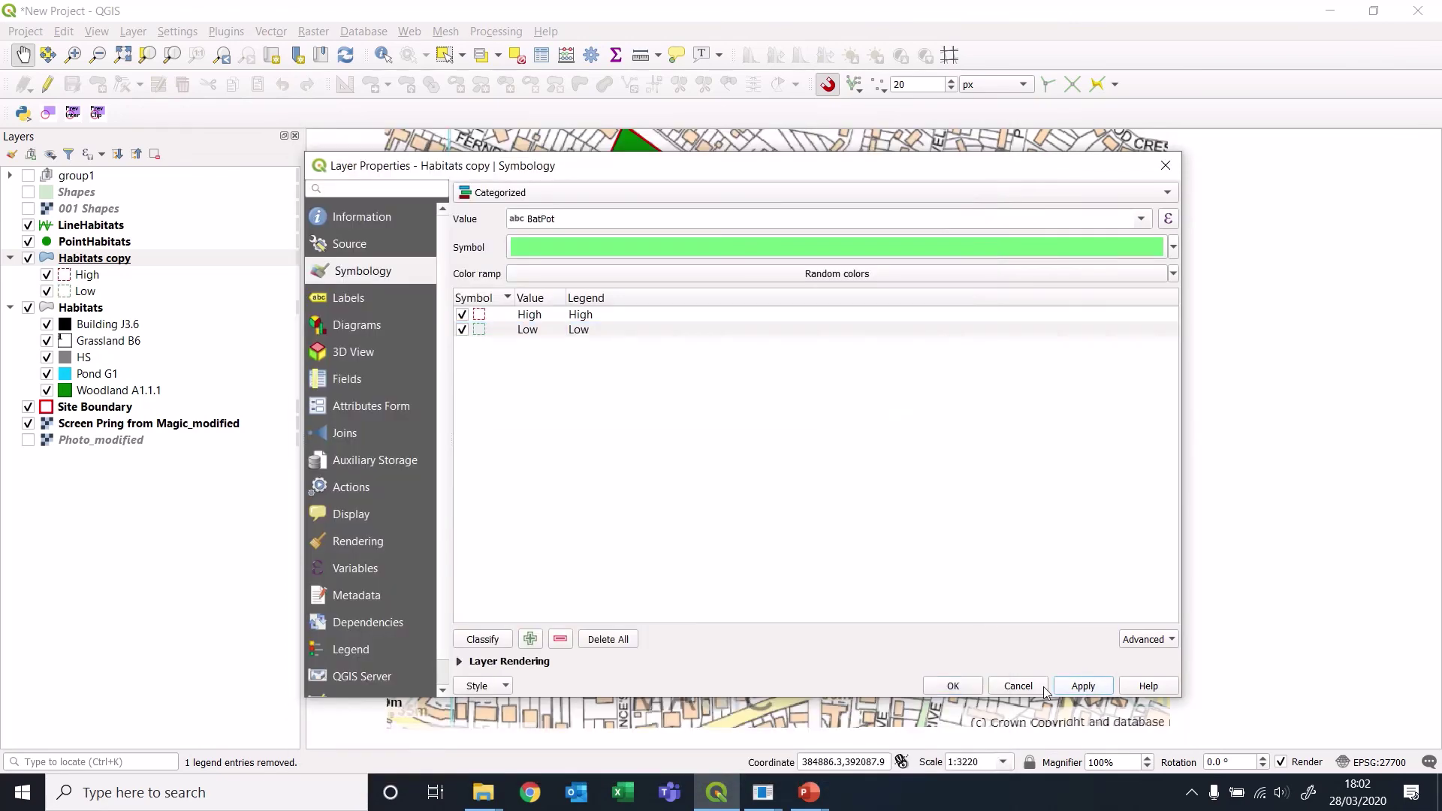
left_click(953, 686)
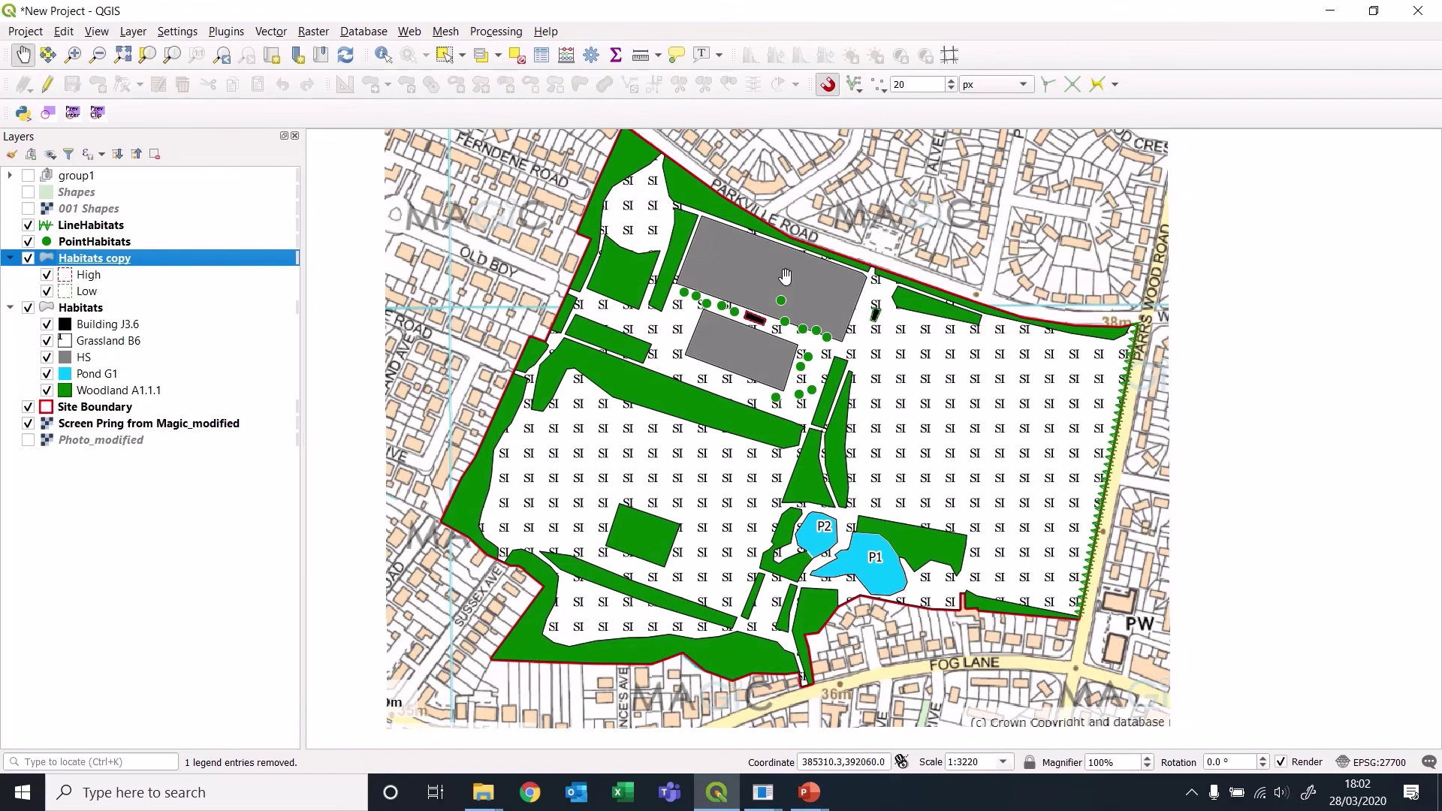
Examine the bat potential outlines around the buildings, the ponds and the overall habitat map.
scroll(766, 311, "up", 5)
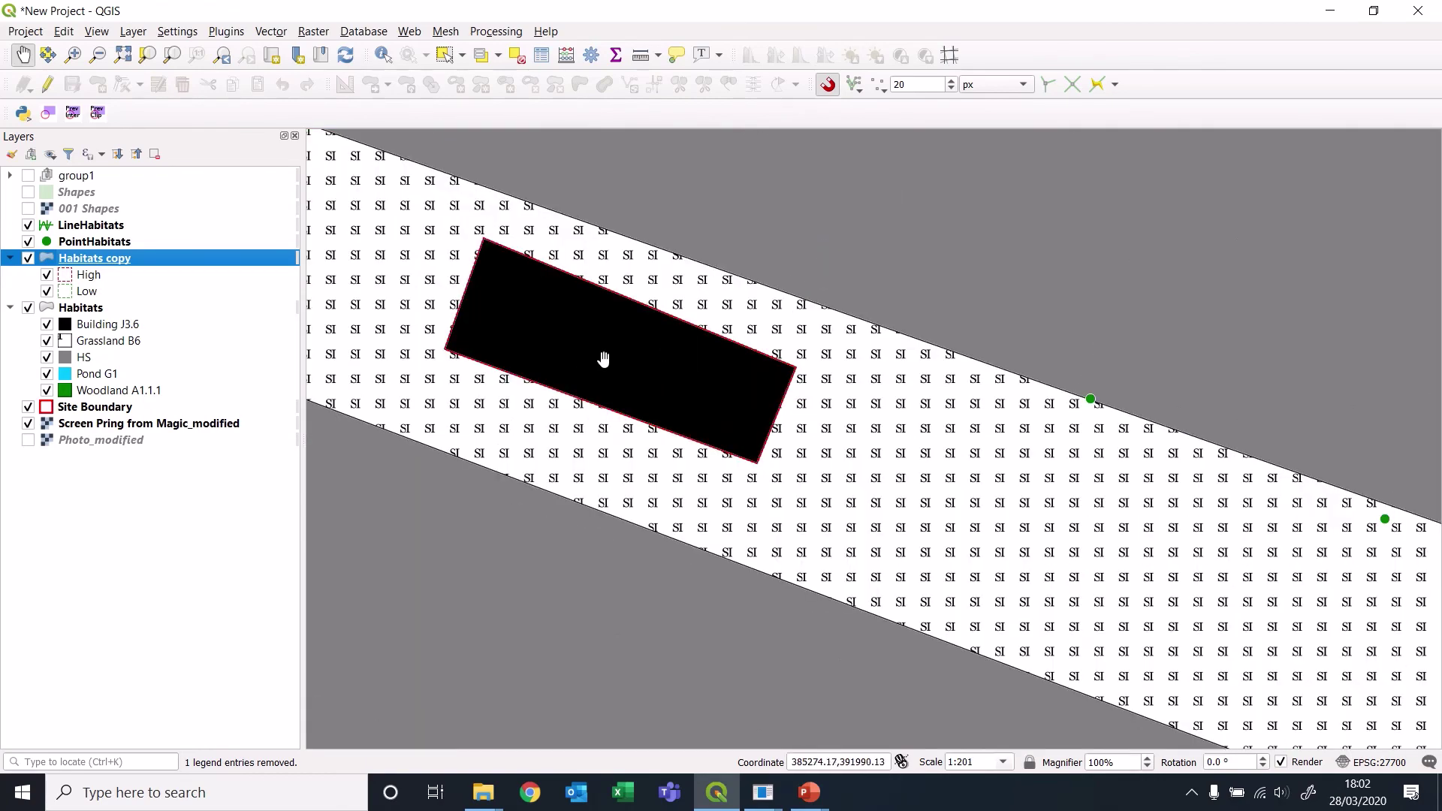
scroll(612, 360, "down", 3)
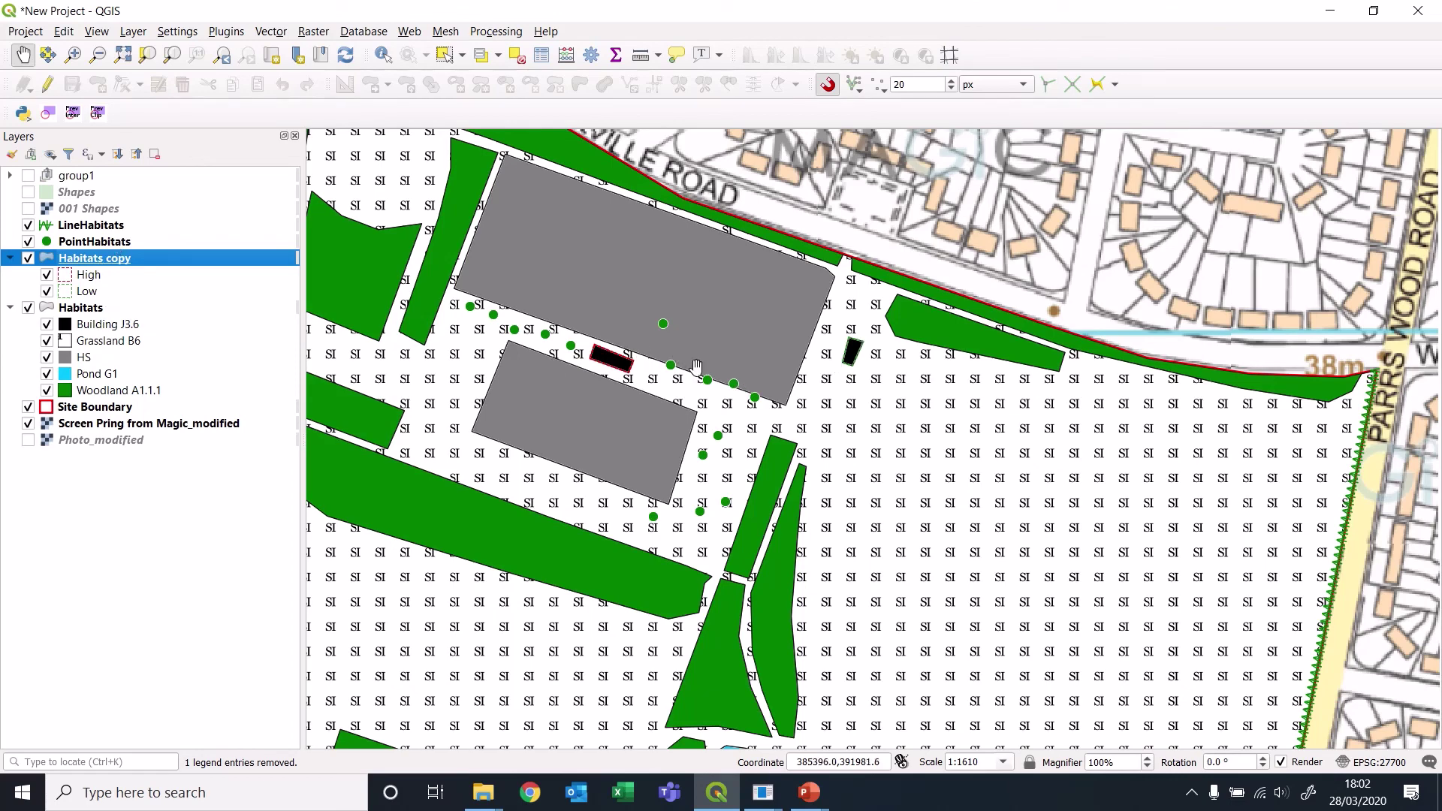
left_click_drag(934, 672, 814, 229)
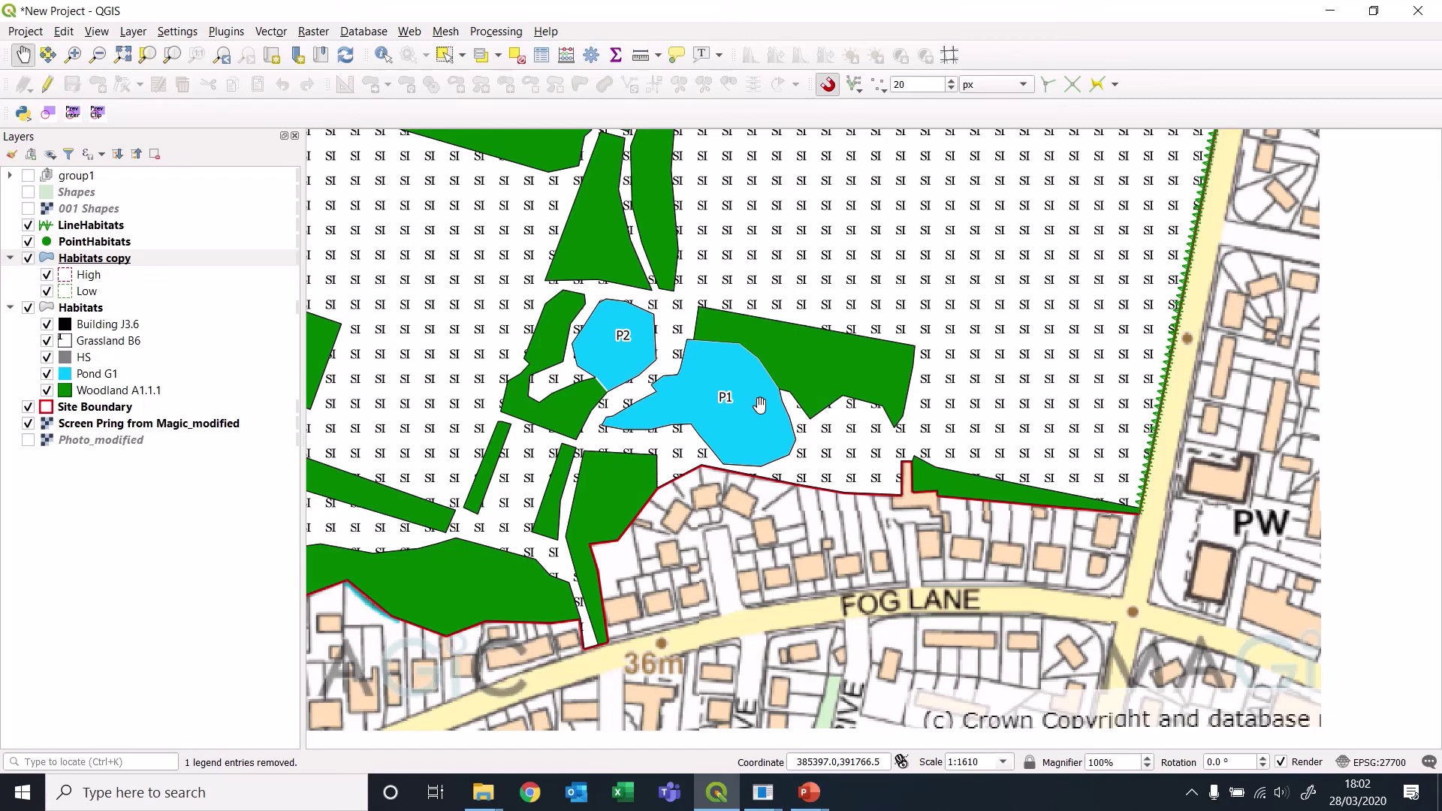
scroll(661, 392, "down", 1)
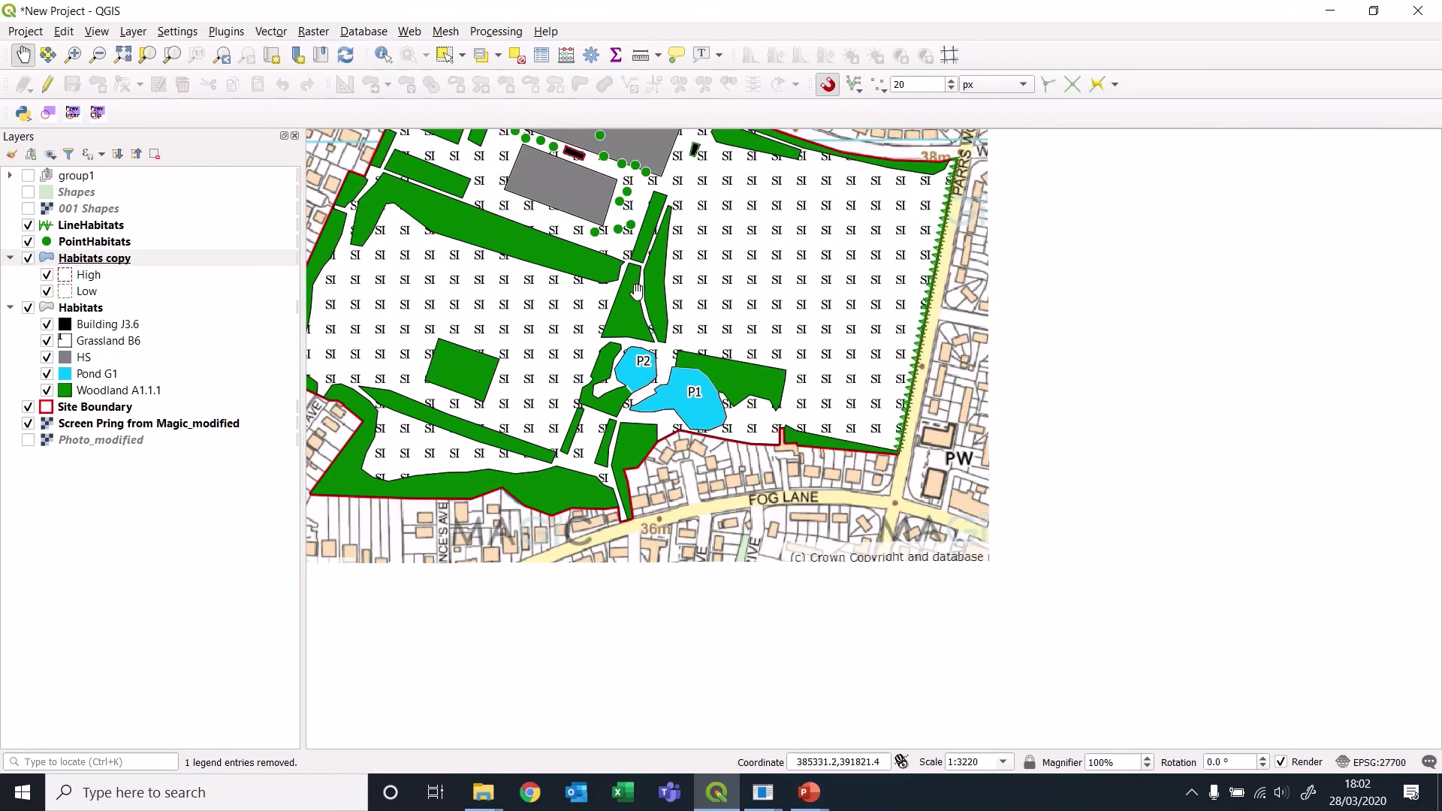
scroll(636, 289, "down", 1)
left_click_drag(705, 256, 770, 417)
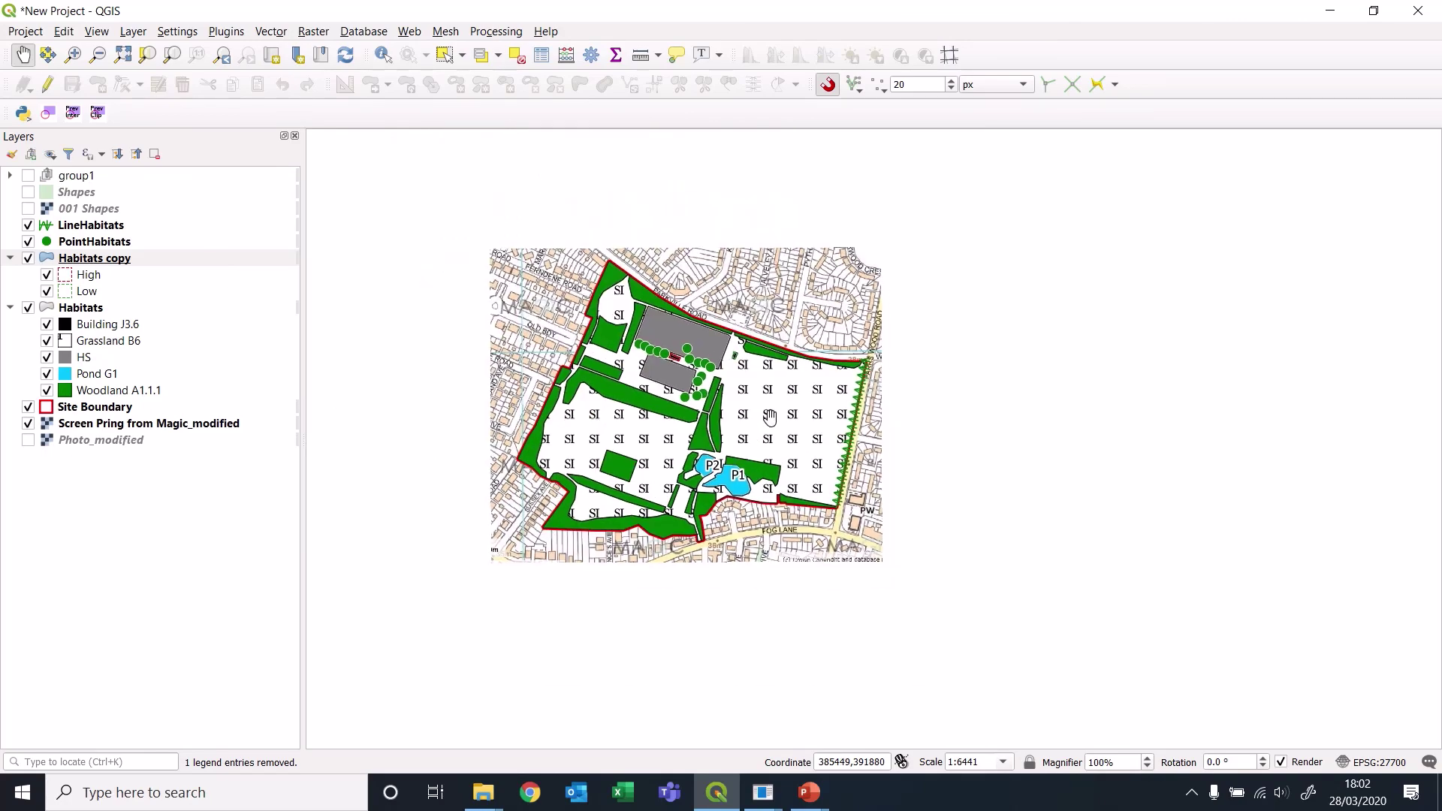
scroll(770, 417, "up", 2)
scroll(770, 417, "down", 2)
scroll(772, 419, "up", 1)
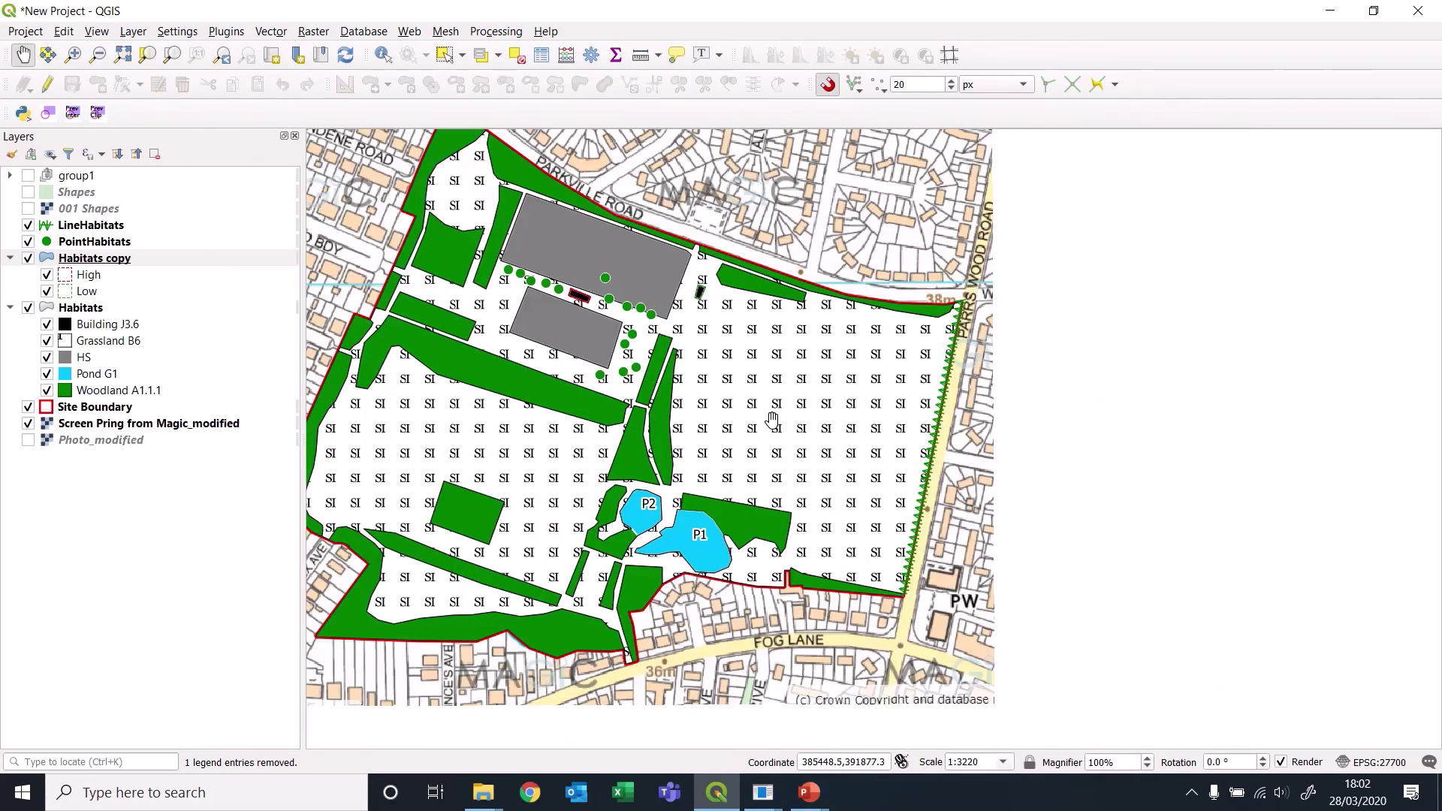
left_click_drag(773, 420, 882, 469)
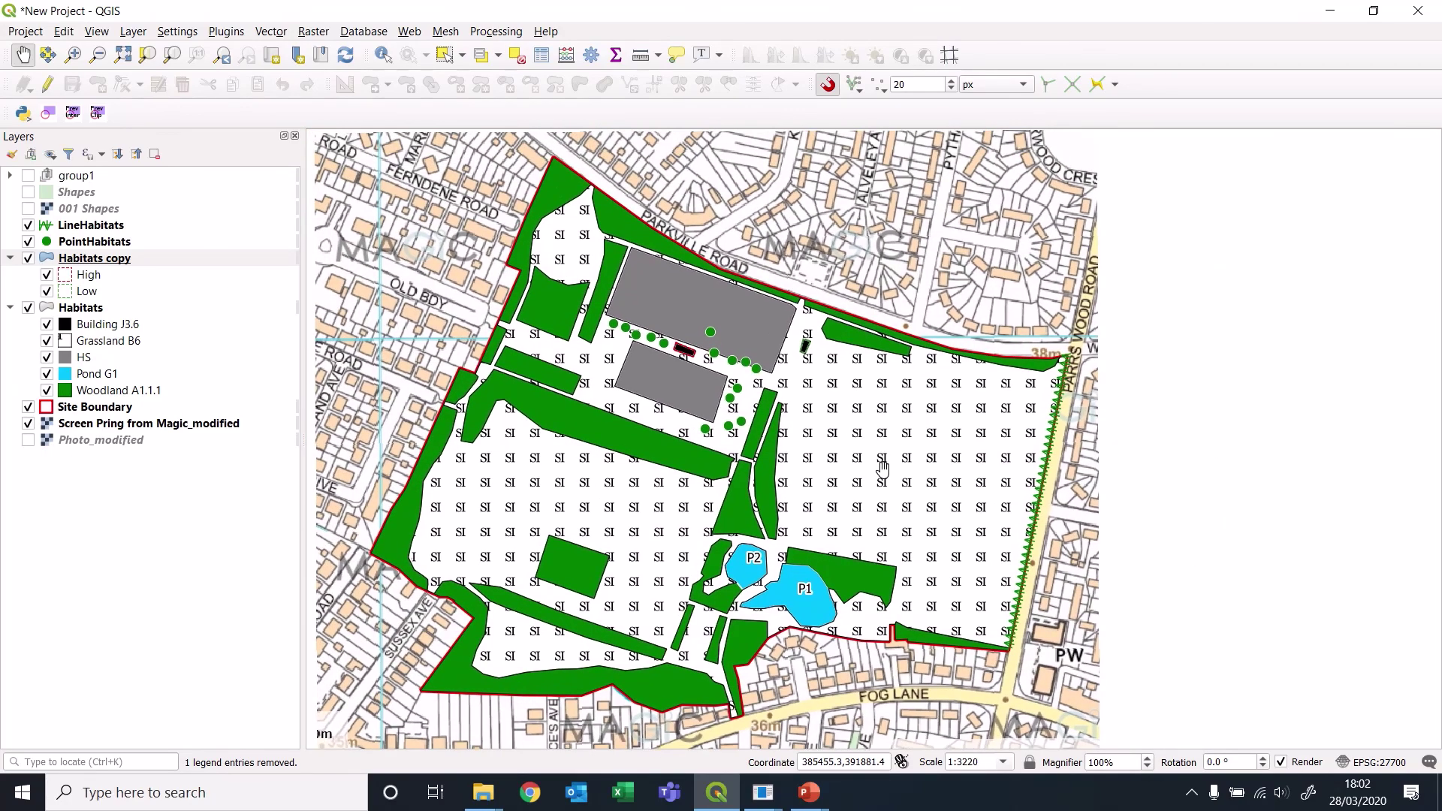
Switch the Habitats copy layer off and on again, set its single labels to the BuildNo field, and apply the layer properties.
left_click(28, 260)
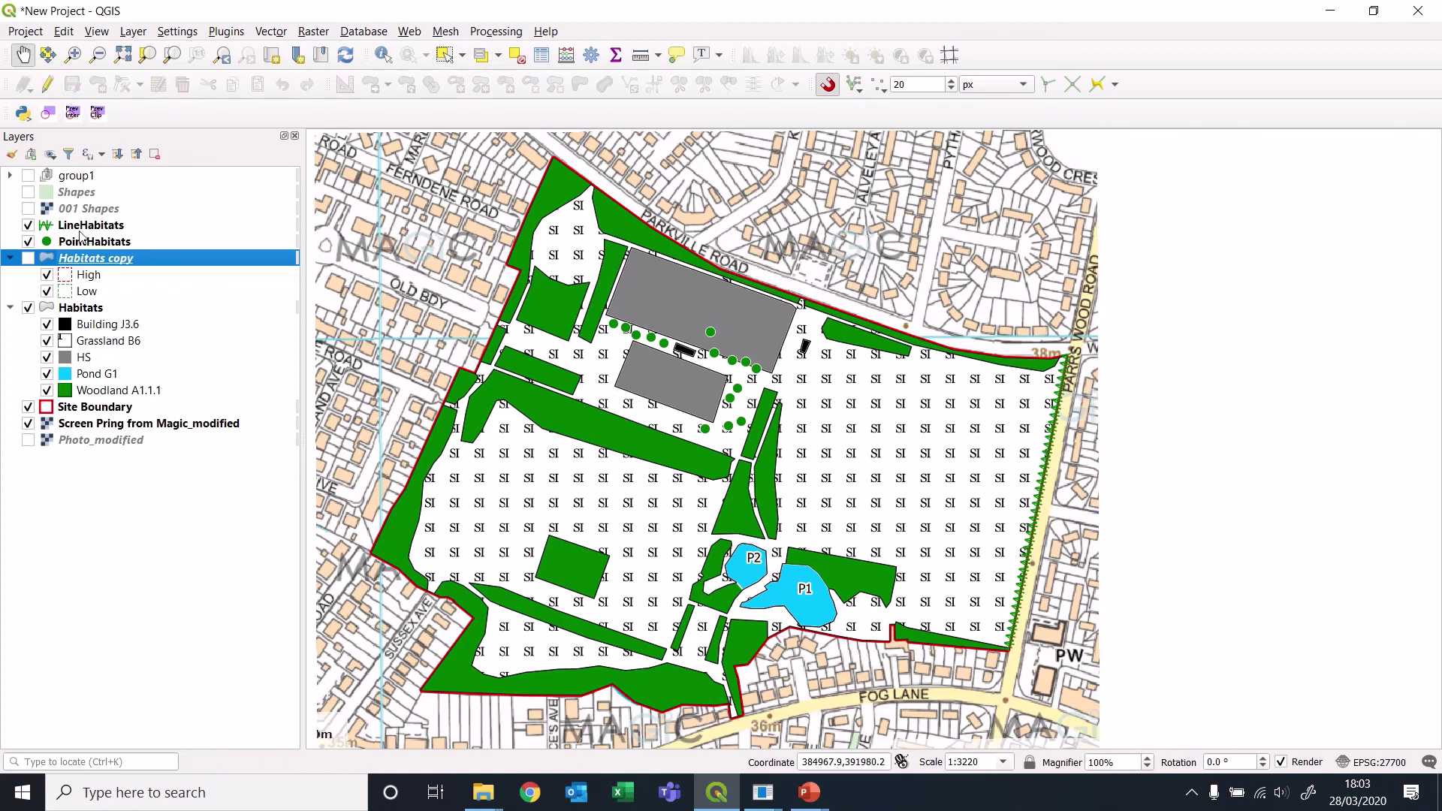
left_click(28, 259)
double_click(108, 263)
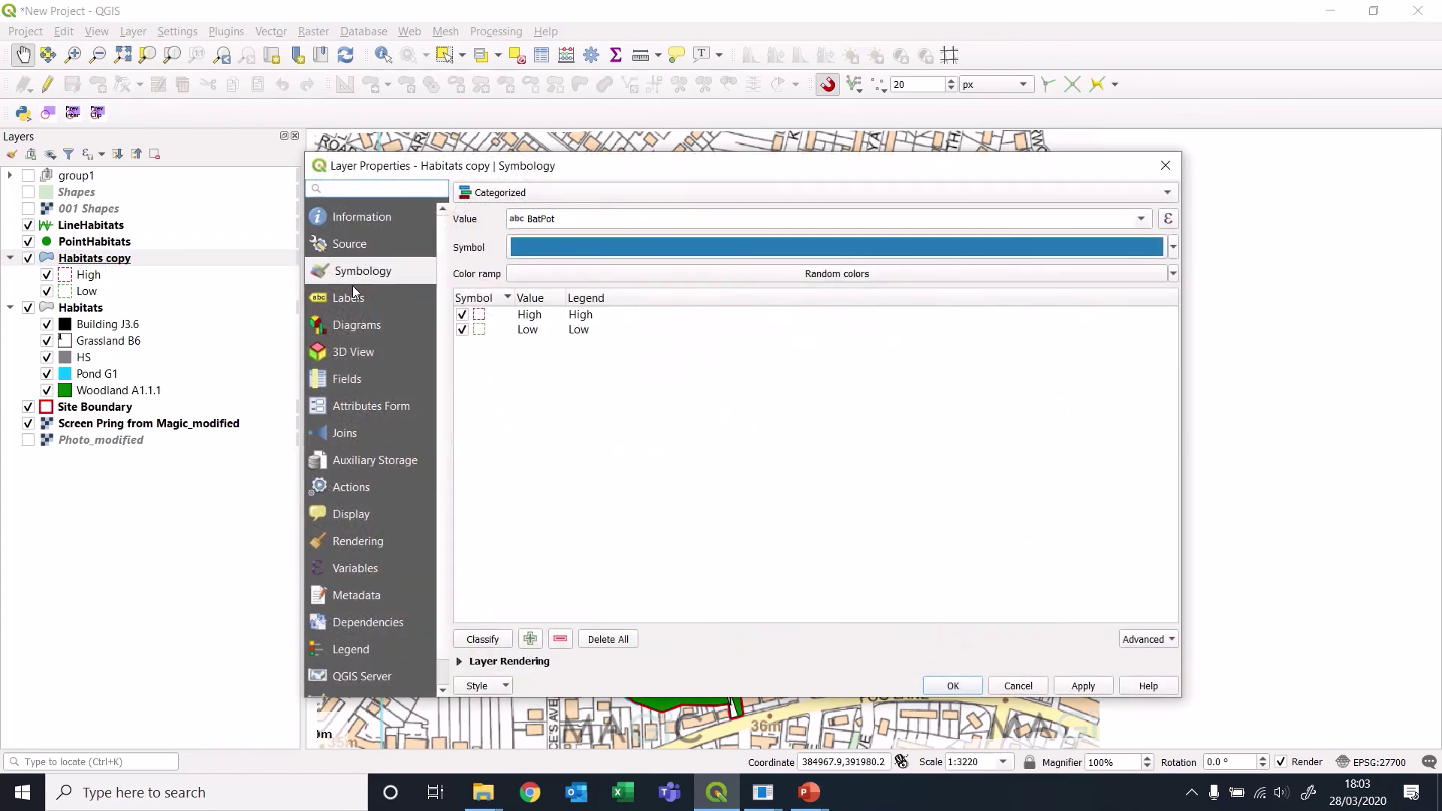
left_click(347, 301)
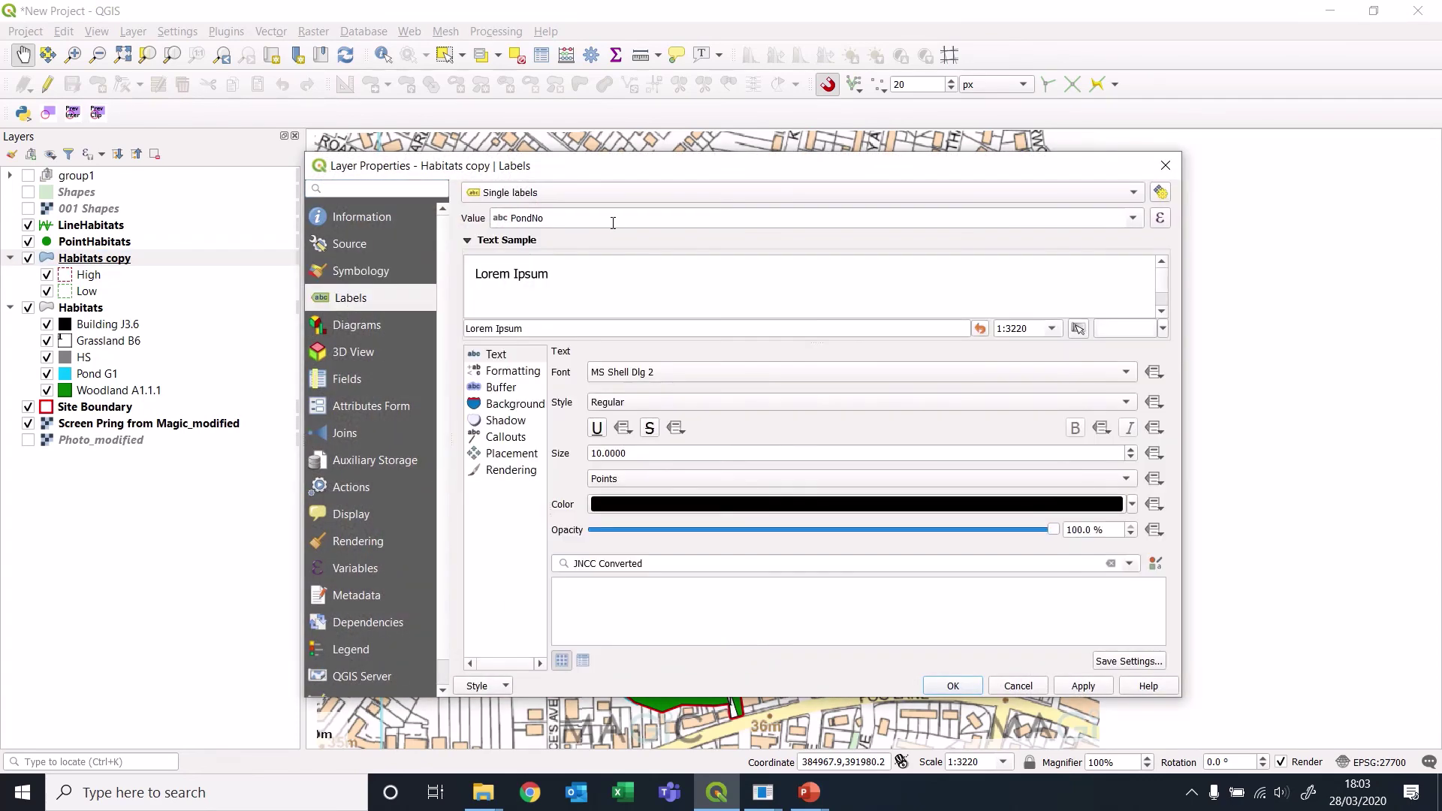
left_click(1134, 219)
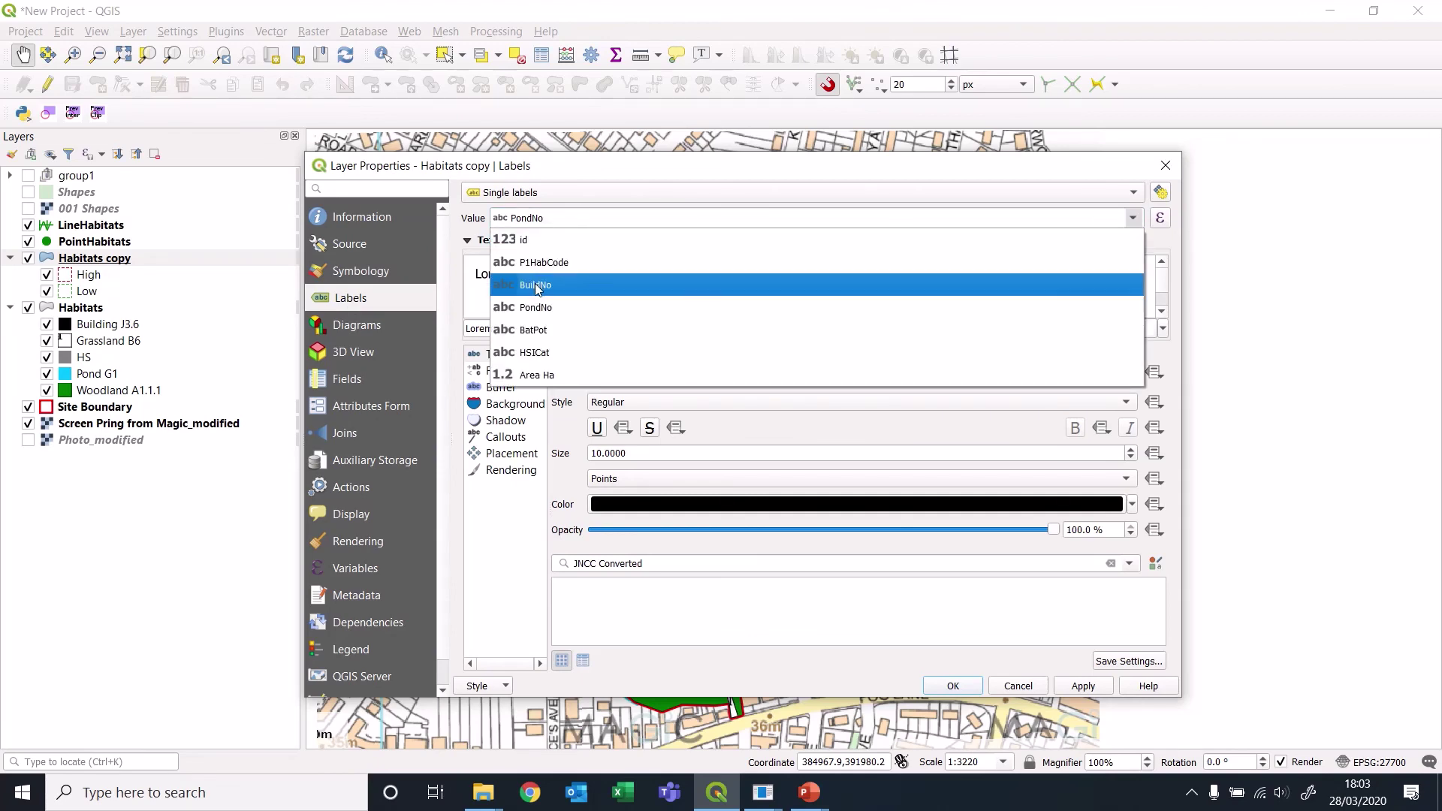
left_click(538, 287)
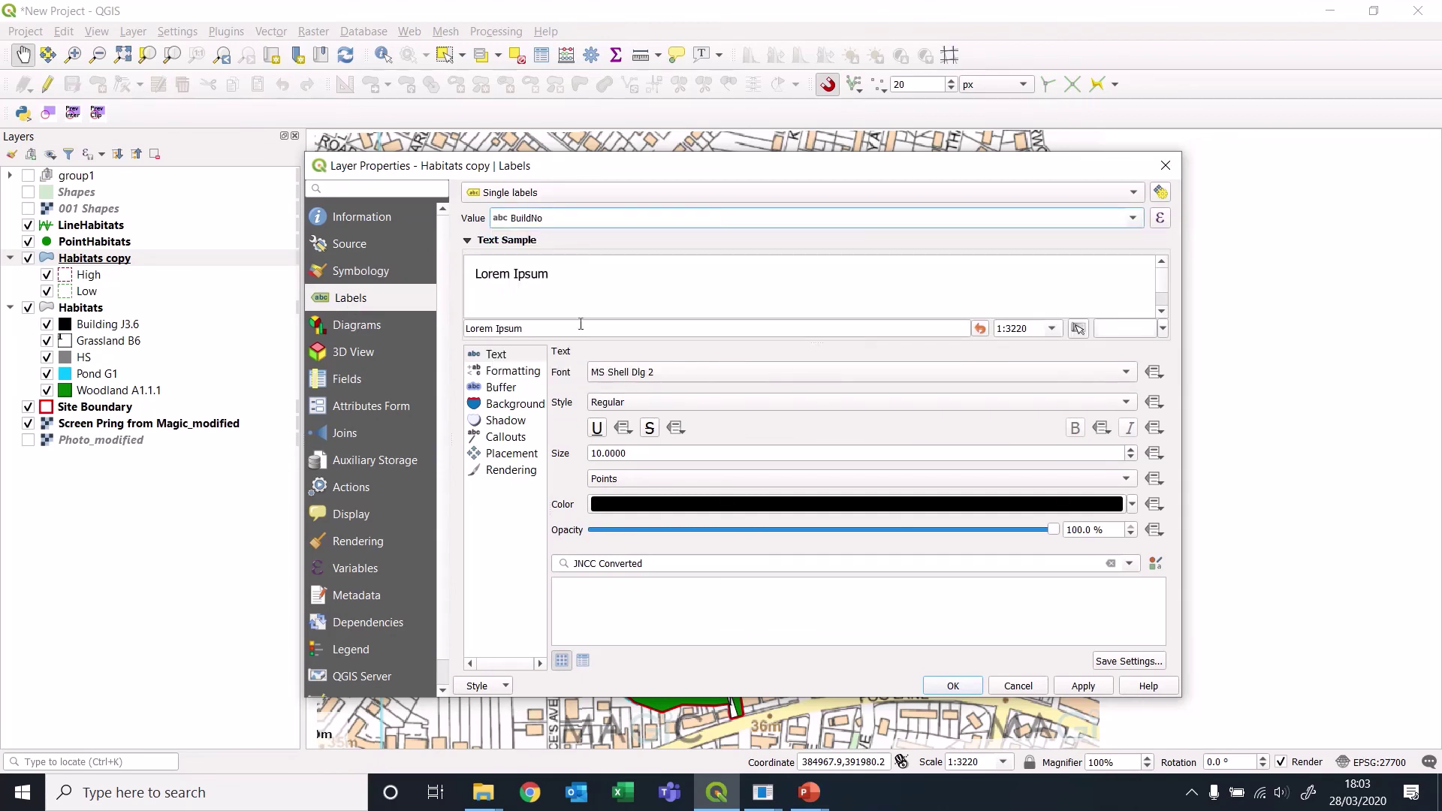
left_click(1036, 685)
left_click(954, 685)
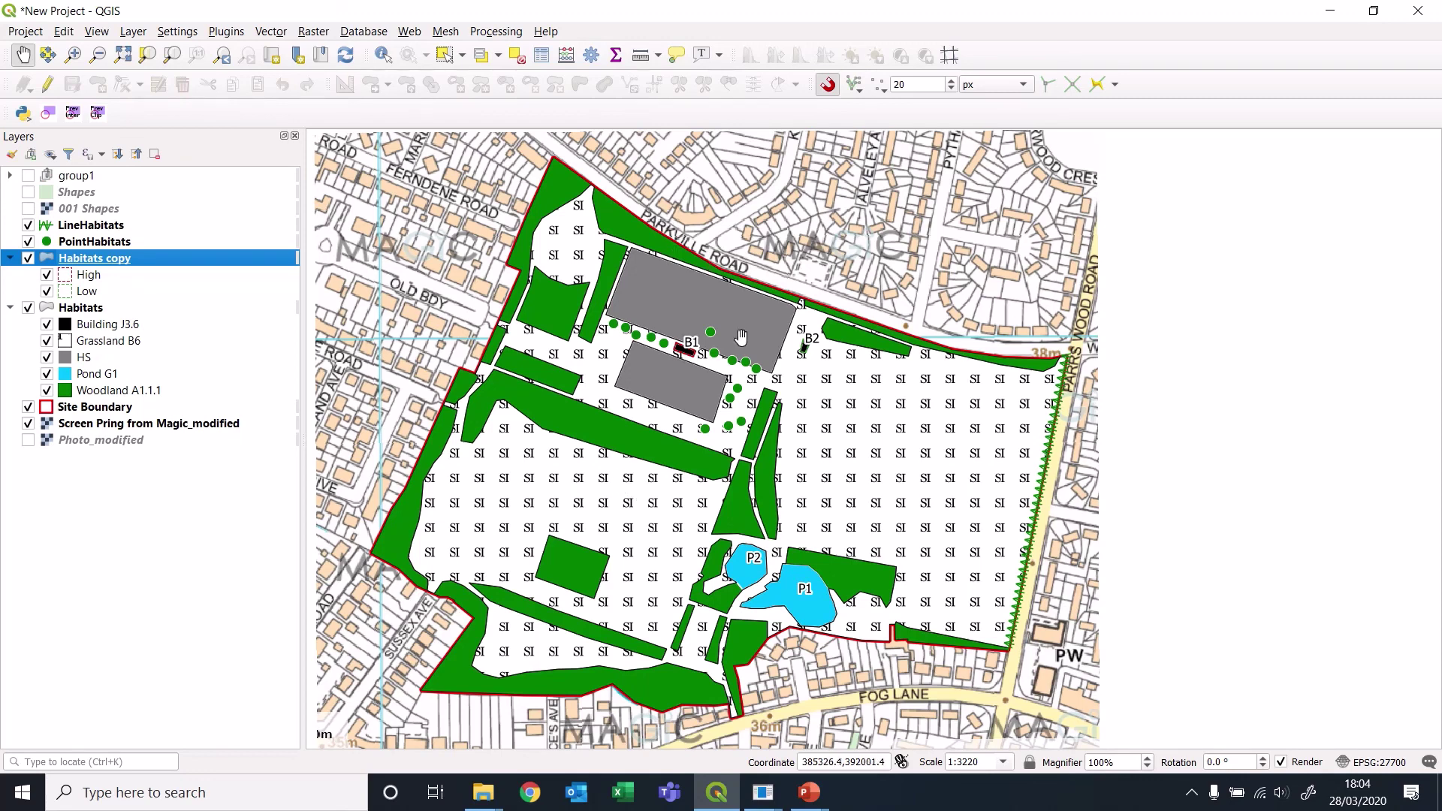
Review the label settings of the Habitats copy layer and close its properties.
double_click(91, 261)
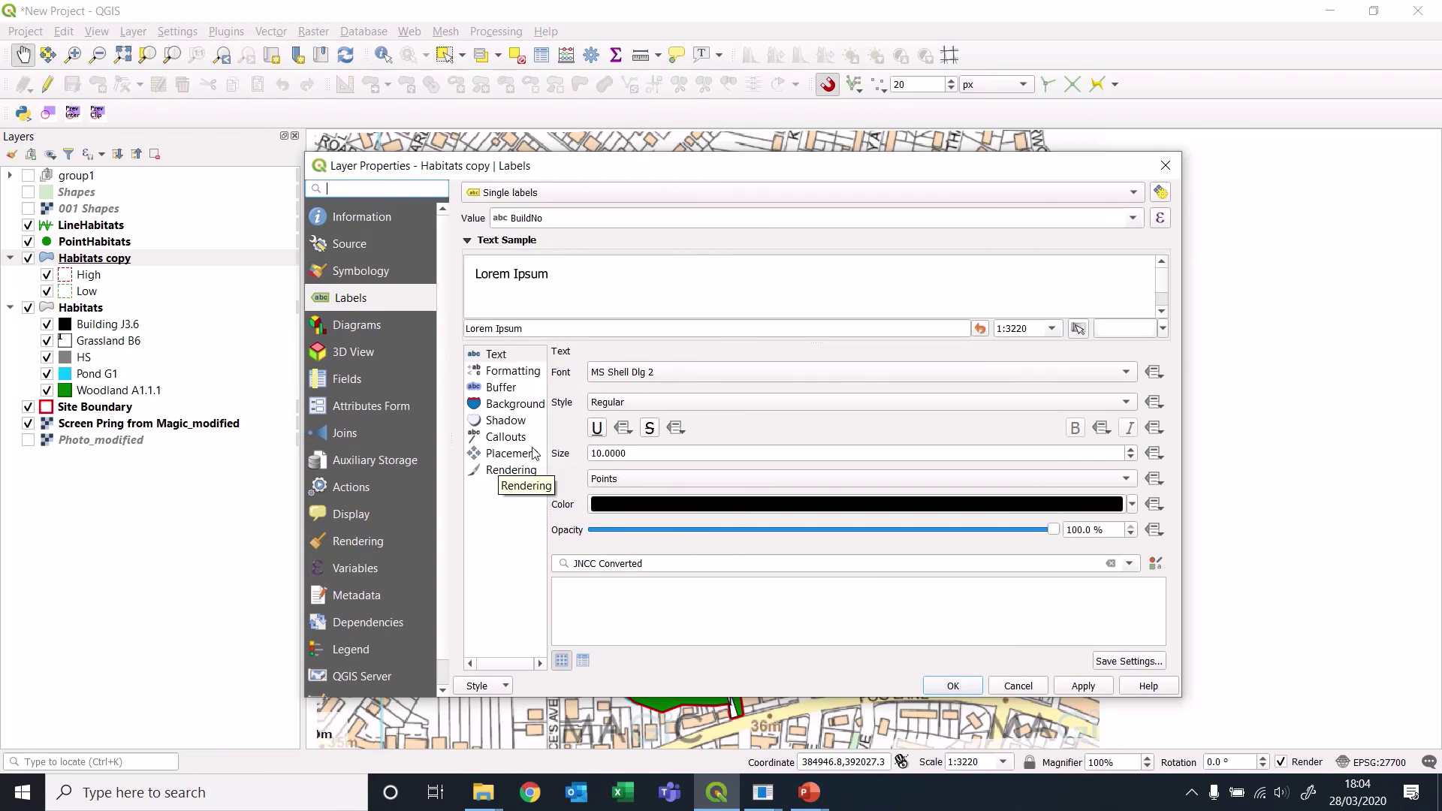
left_click(1166, 166)
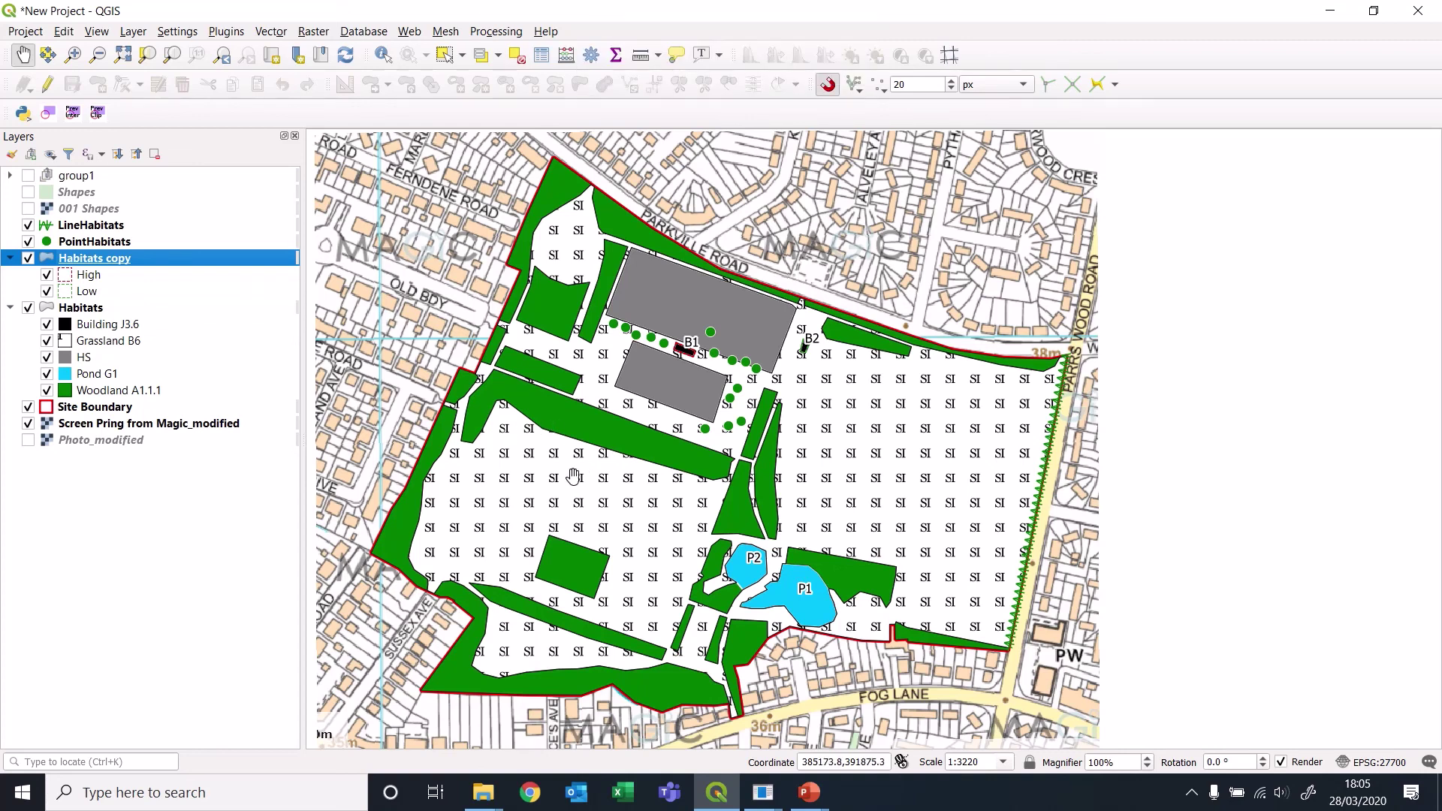
mouse_move(630, 7)
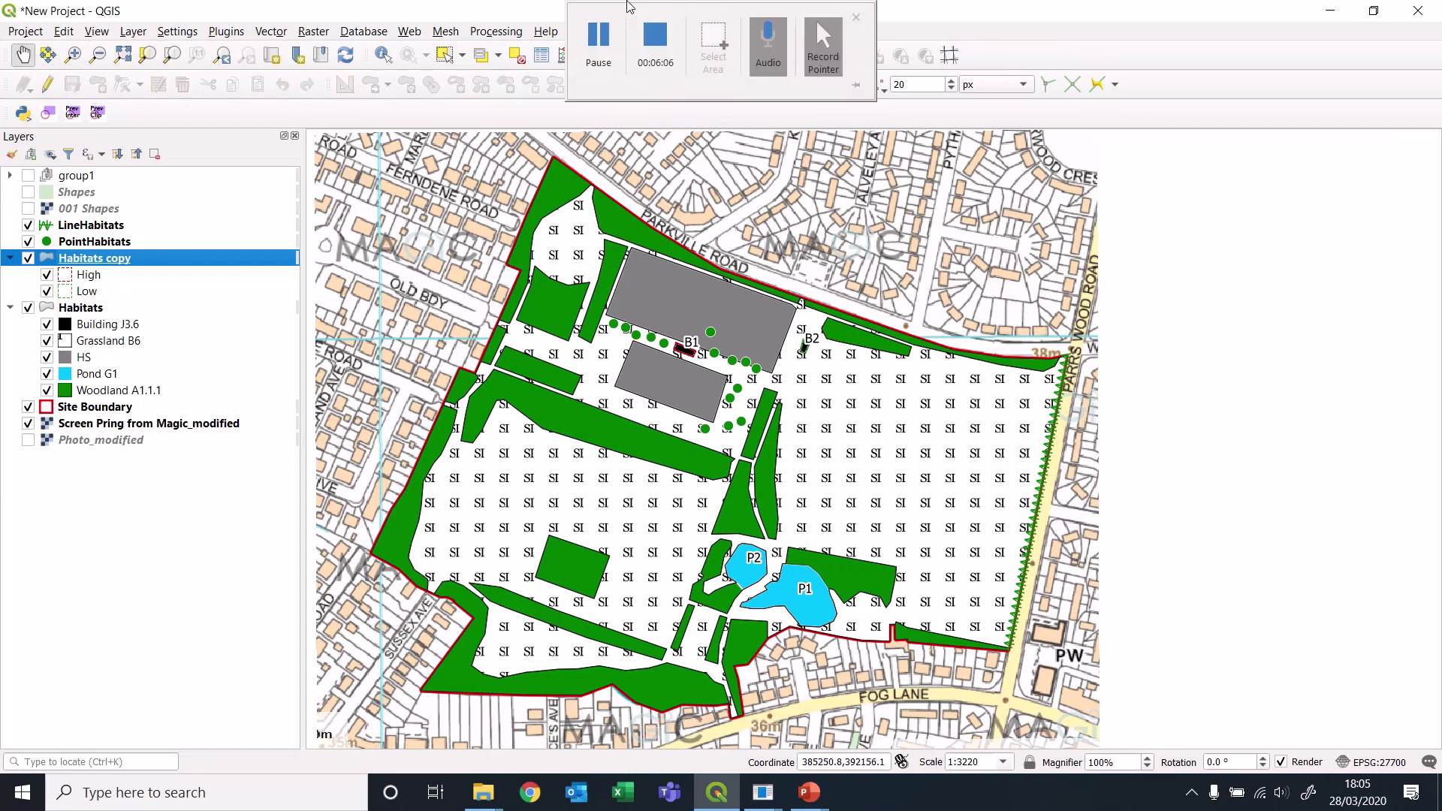